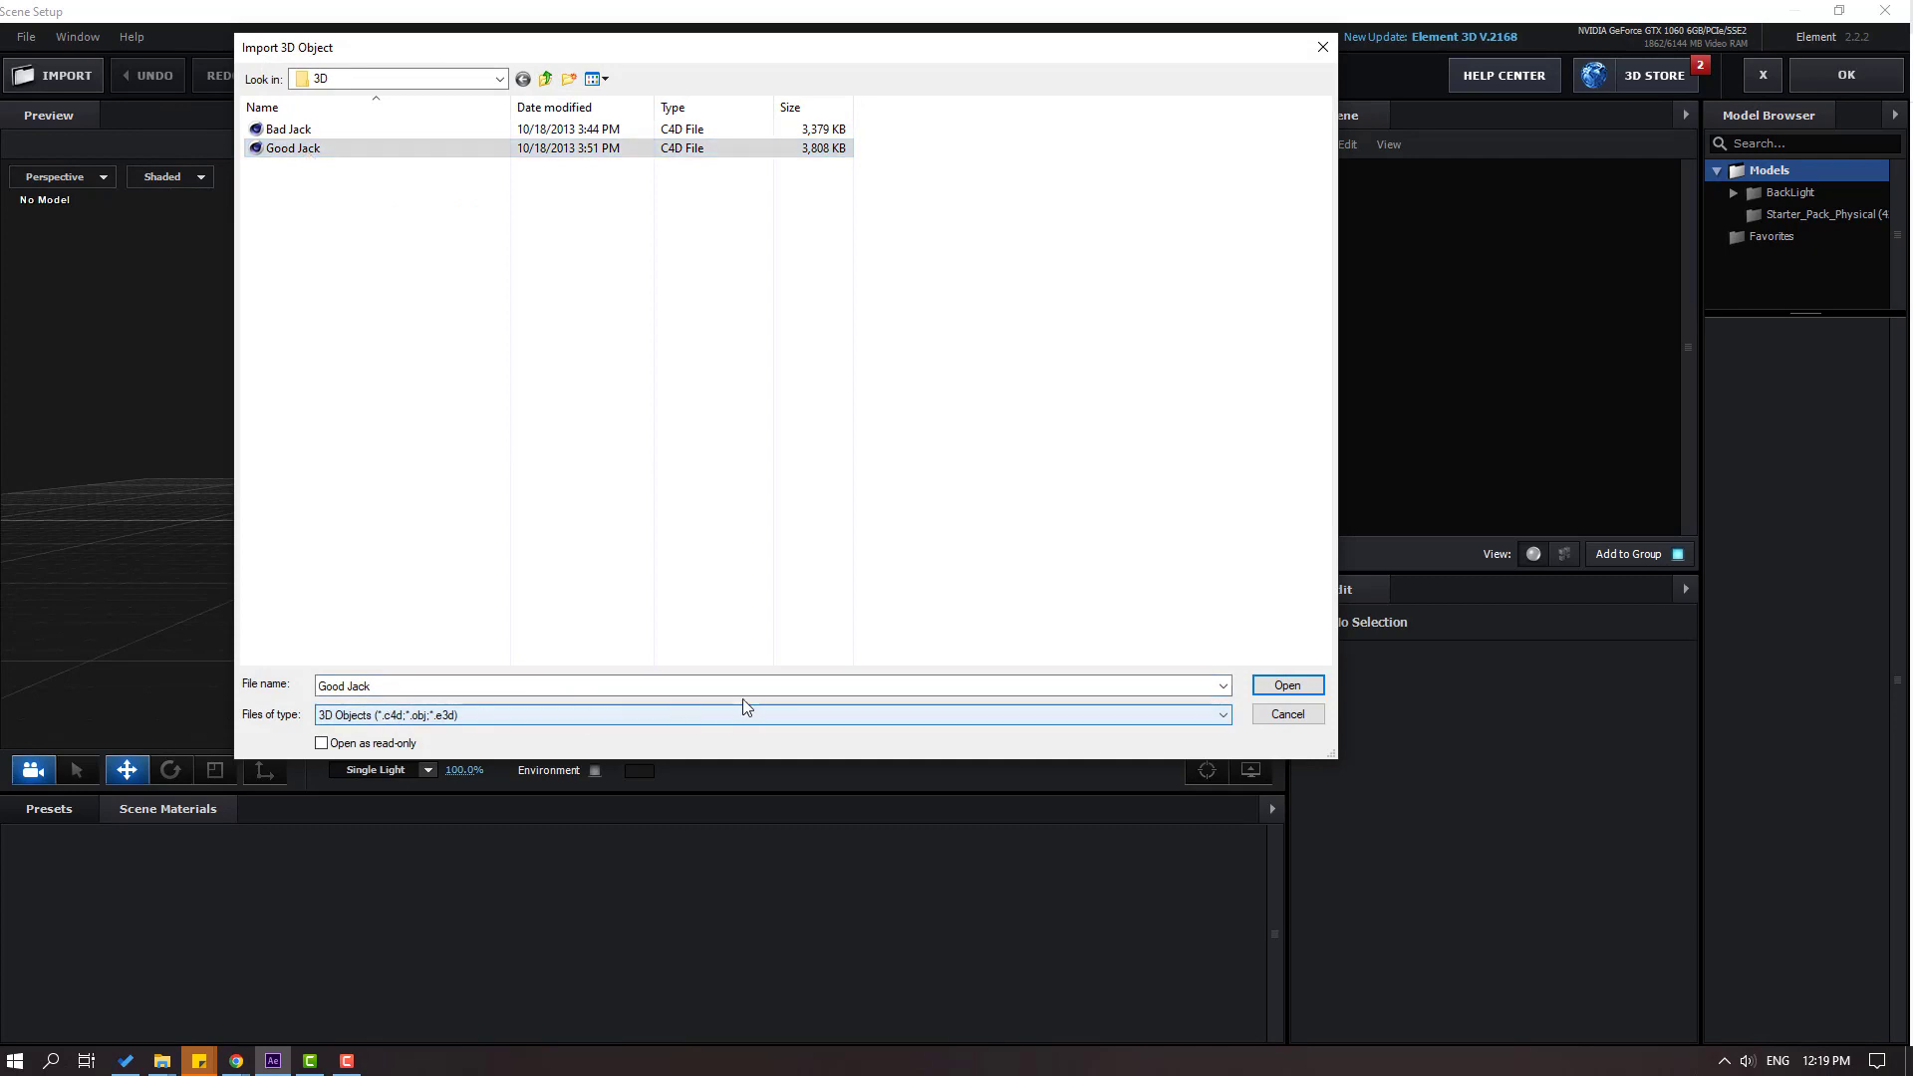
Import the Good Jack C4D model with its default import preferences.
{"action": "left_click", "coordinate": [457, 720]}
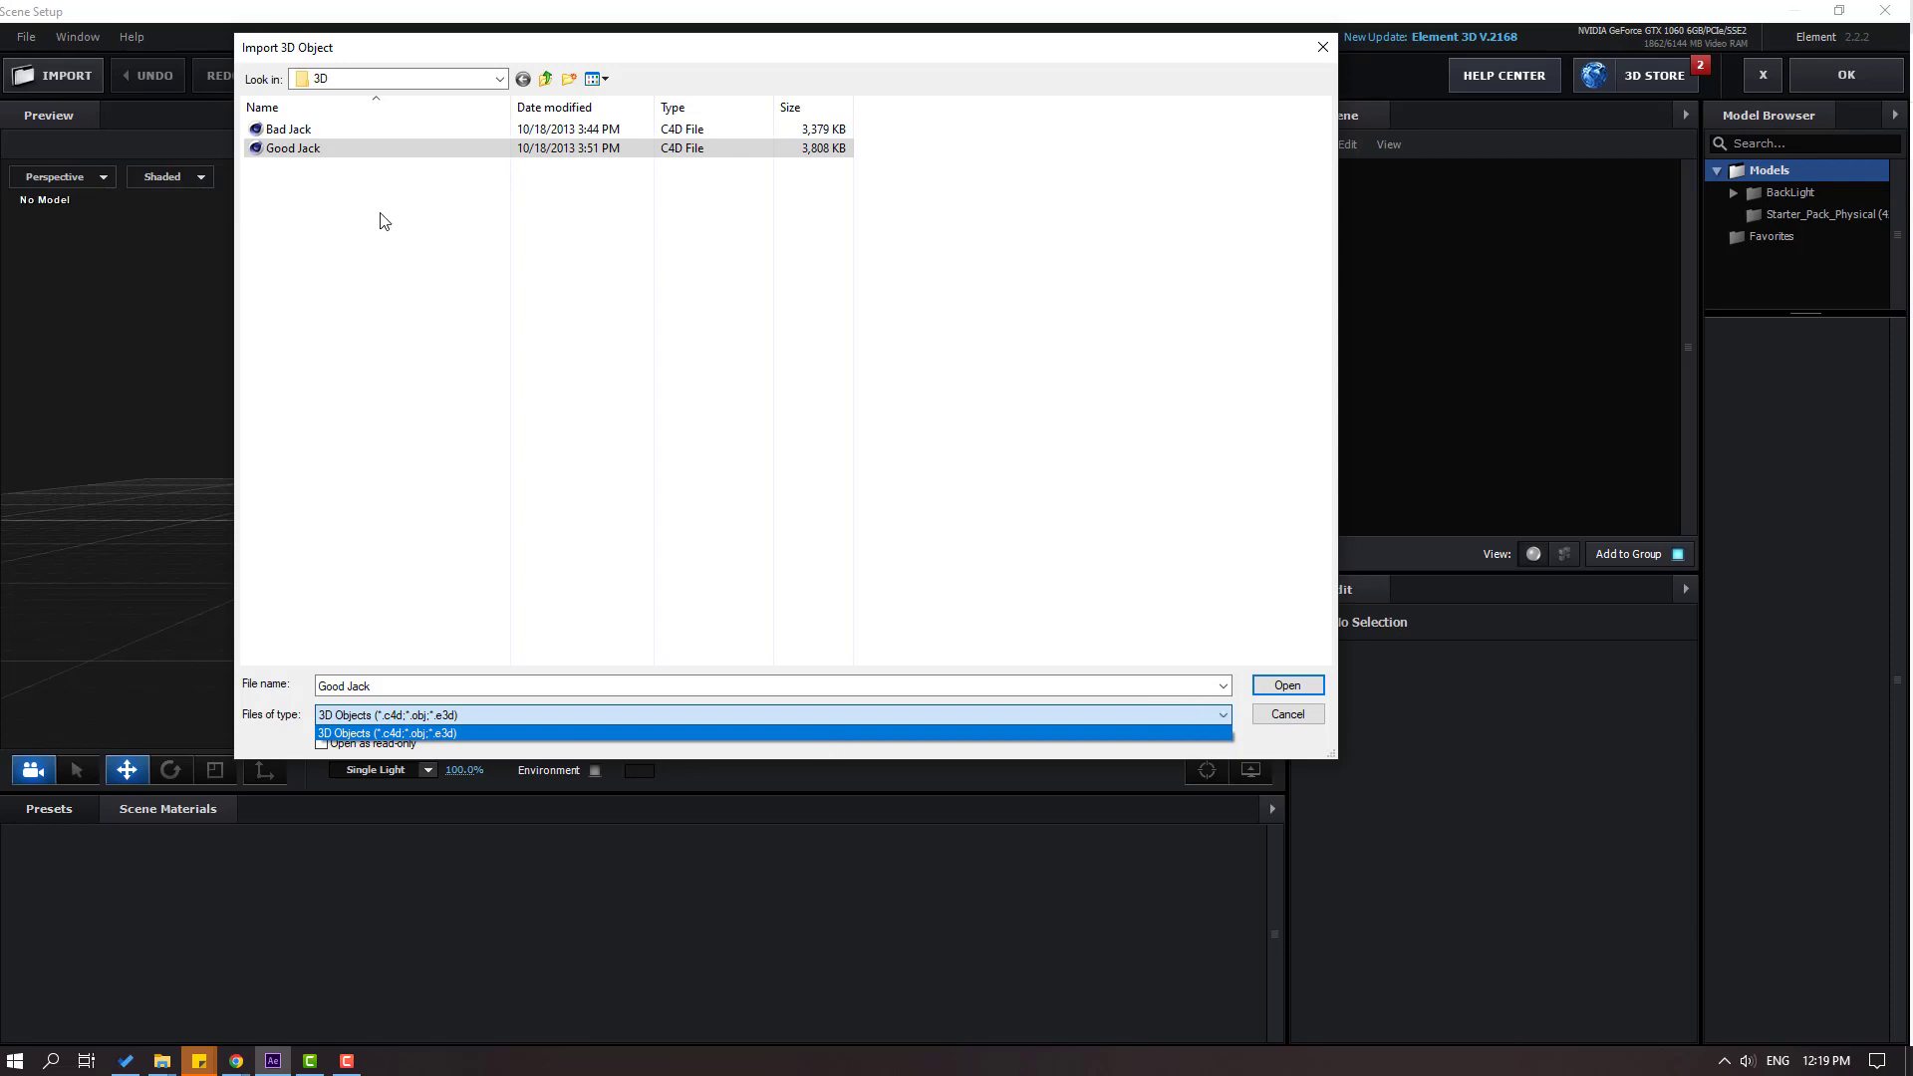
{"action": "left_click", "coordinate": [1221, 714]}
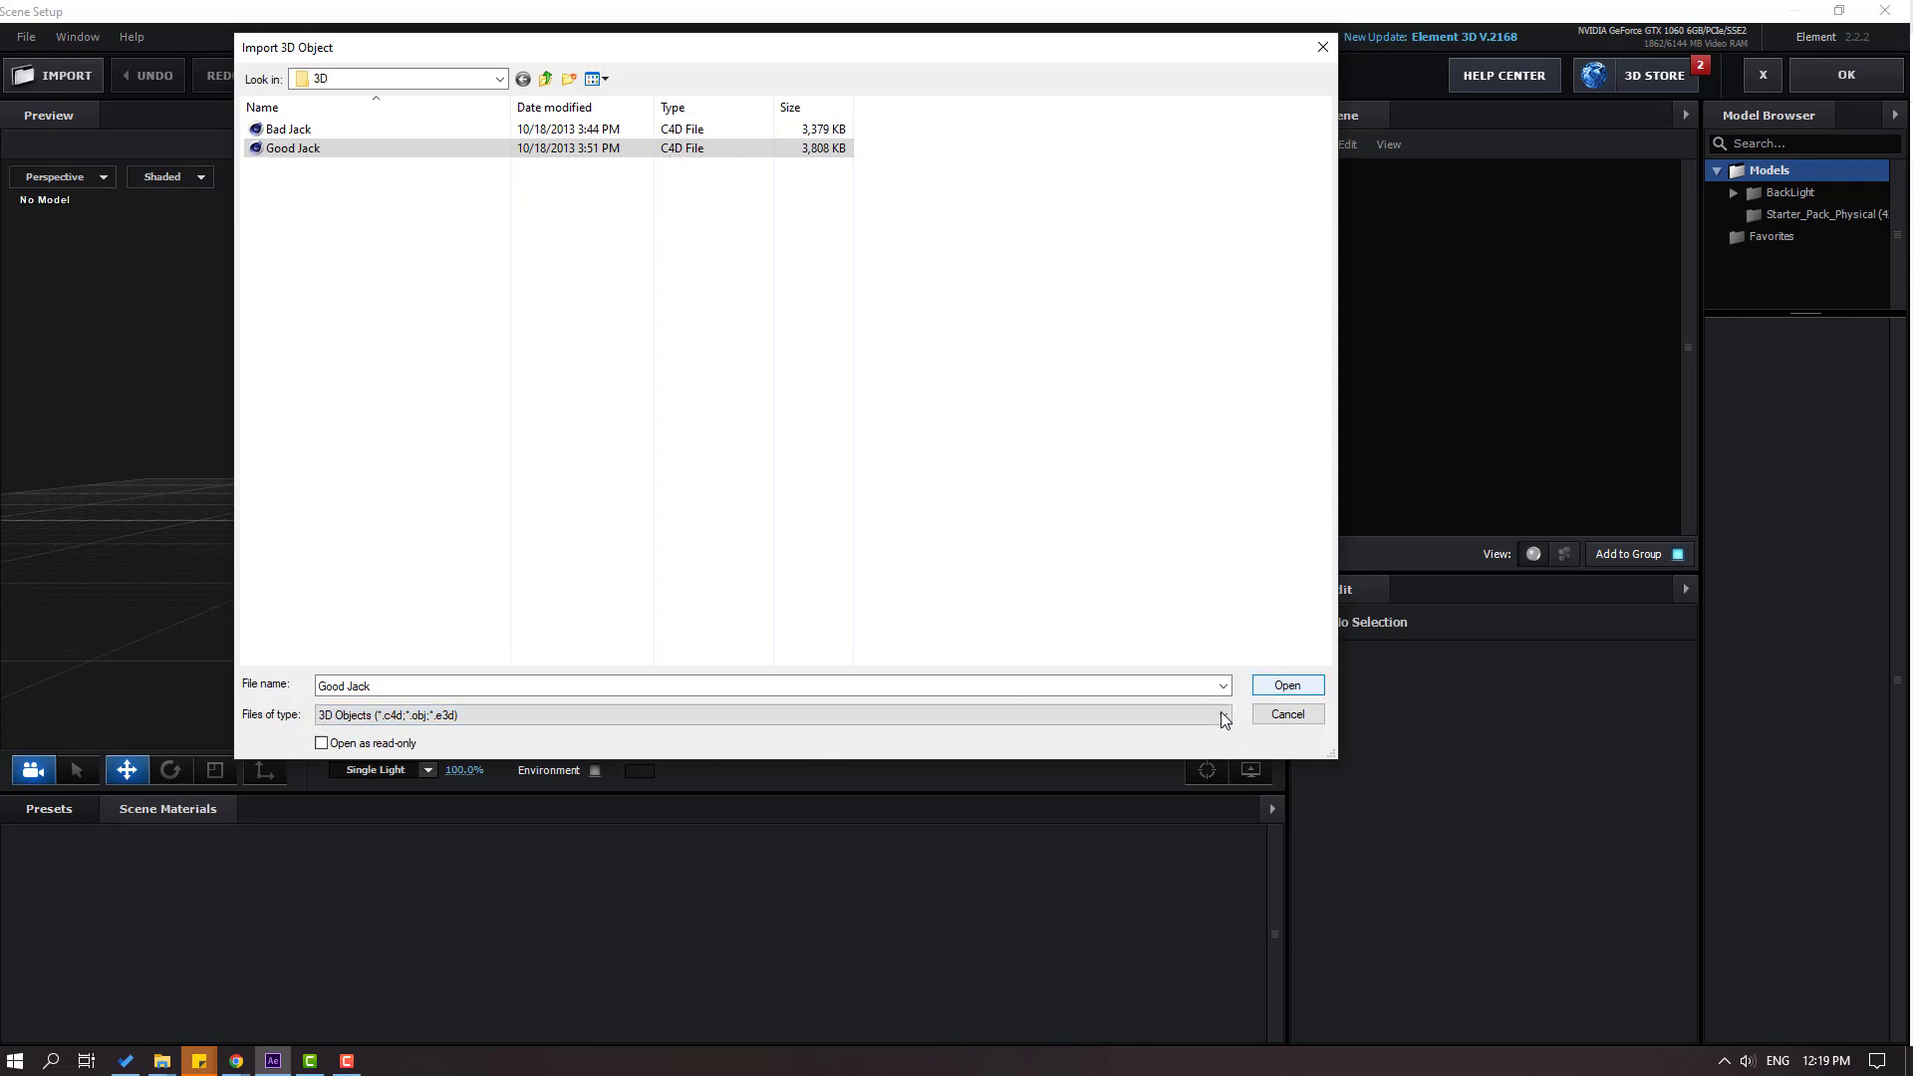
{"action": "left_click", "coordinate": [1287, 685]}
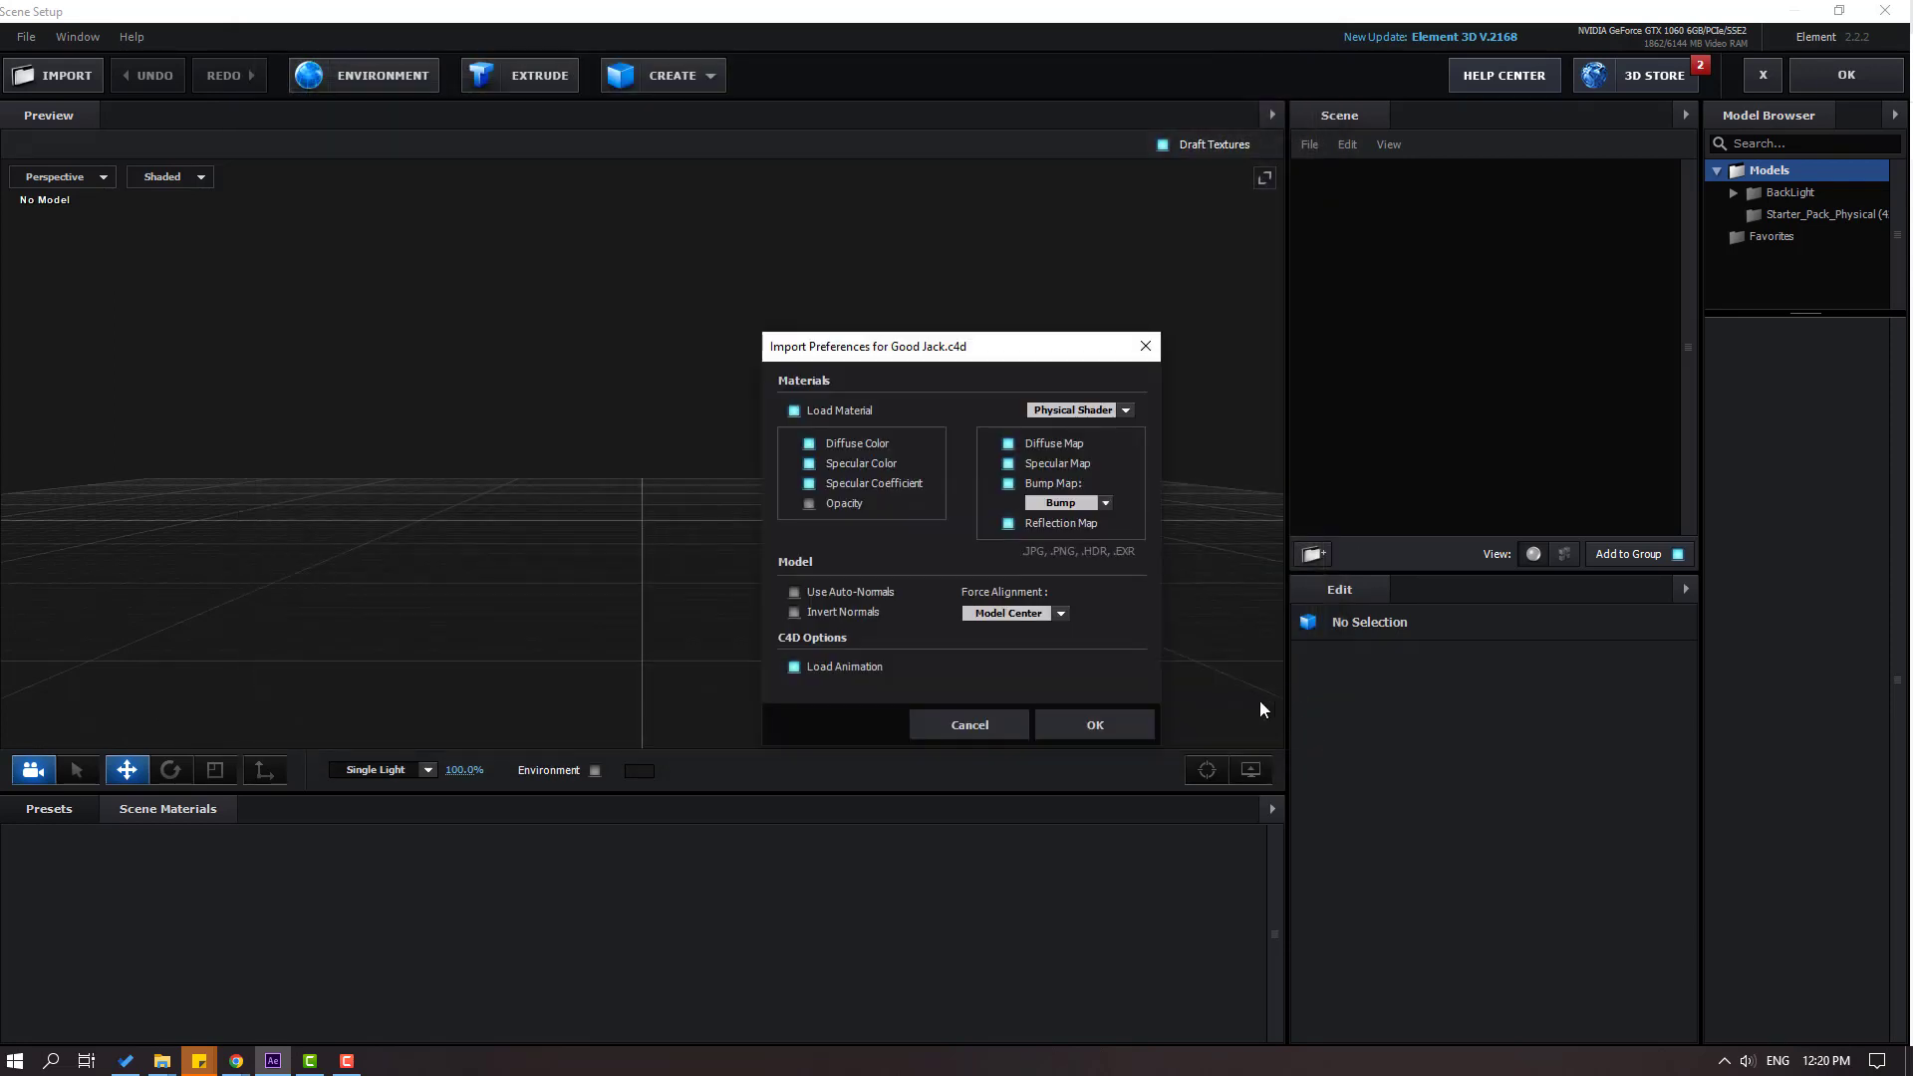
{"action": "left_click", "coordinate": [1097, 732]}
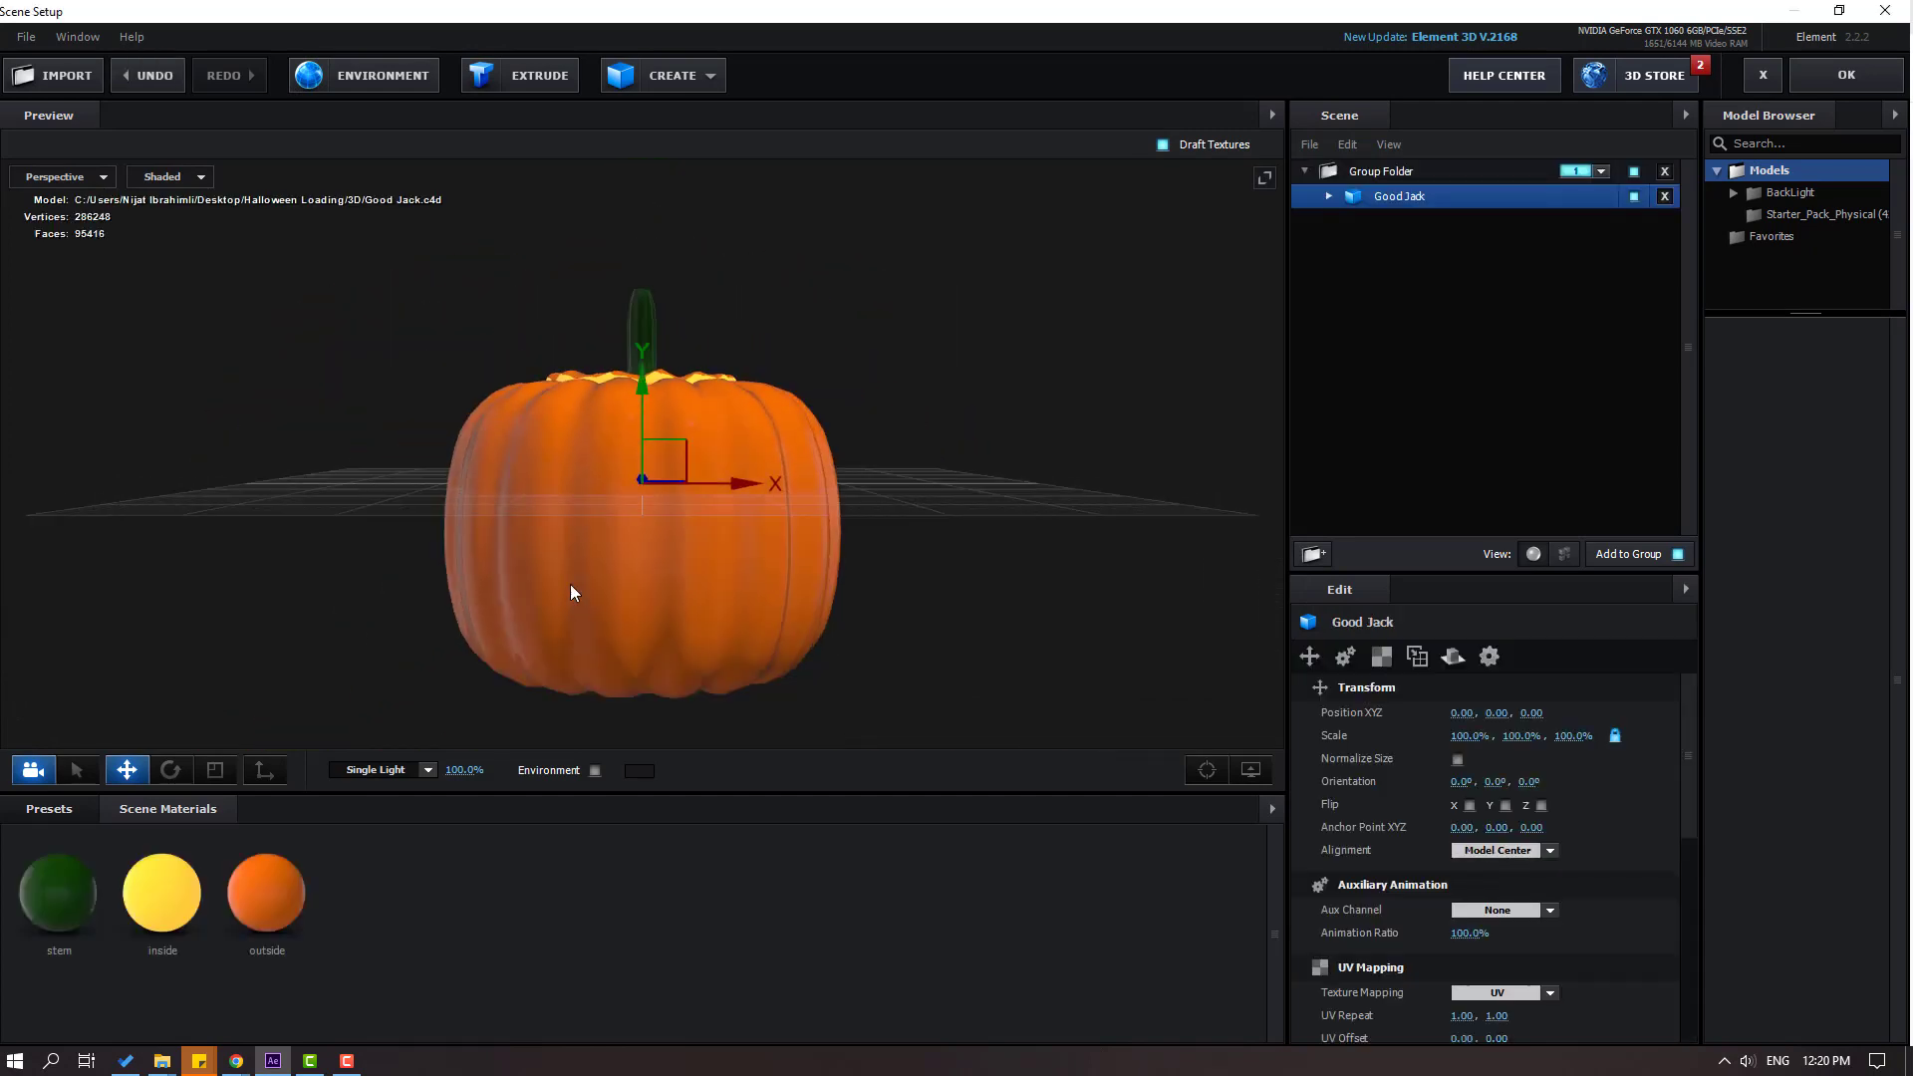
Raise the pumpkin model along the Y axis to a position of about 2.22.
{"action": "left_click_drag", "start_coordinate": [623, 594], "coordinate": [678, 620]}
{"action": "left_click_drag", "start_coordinate": [645, 401], "coordinate": [654, 254]}
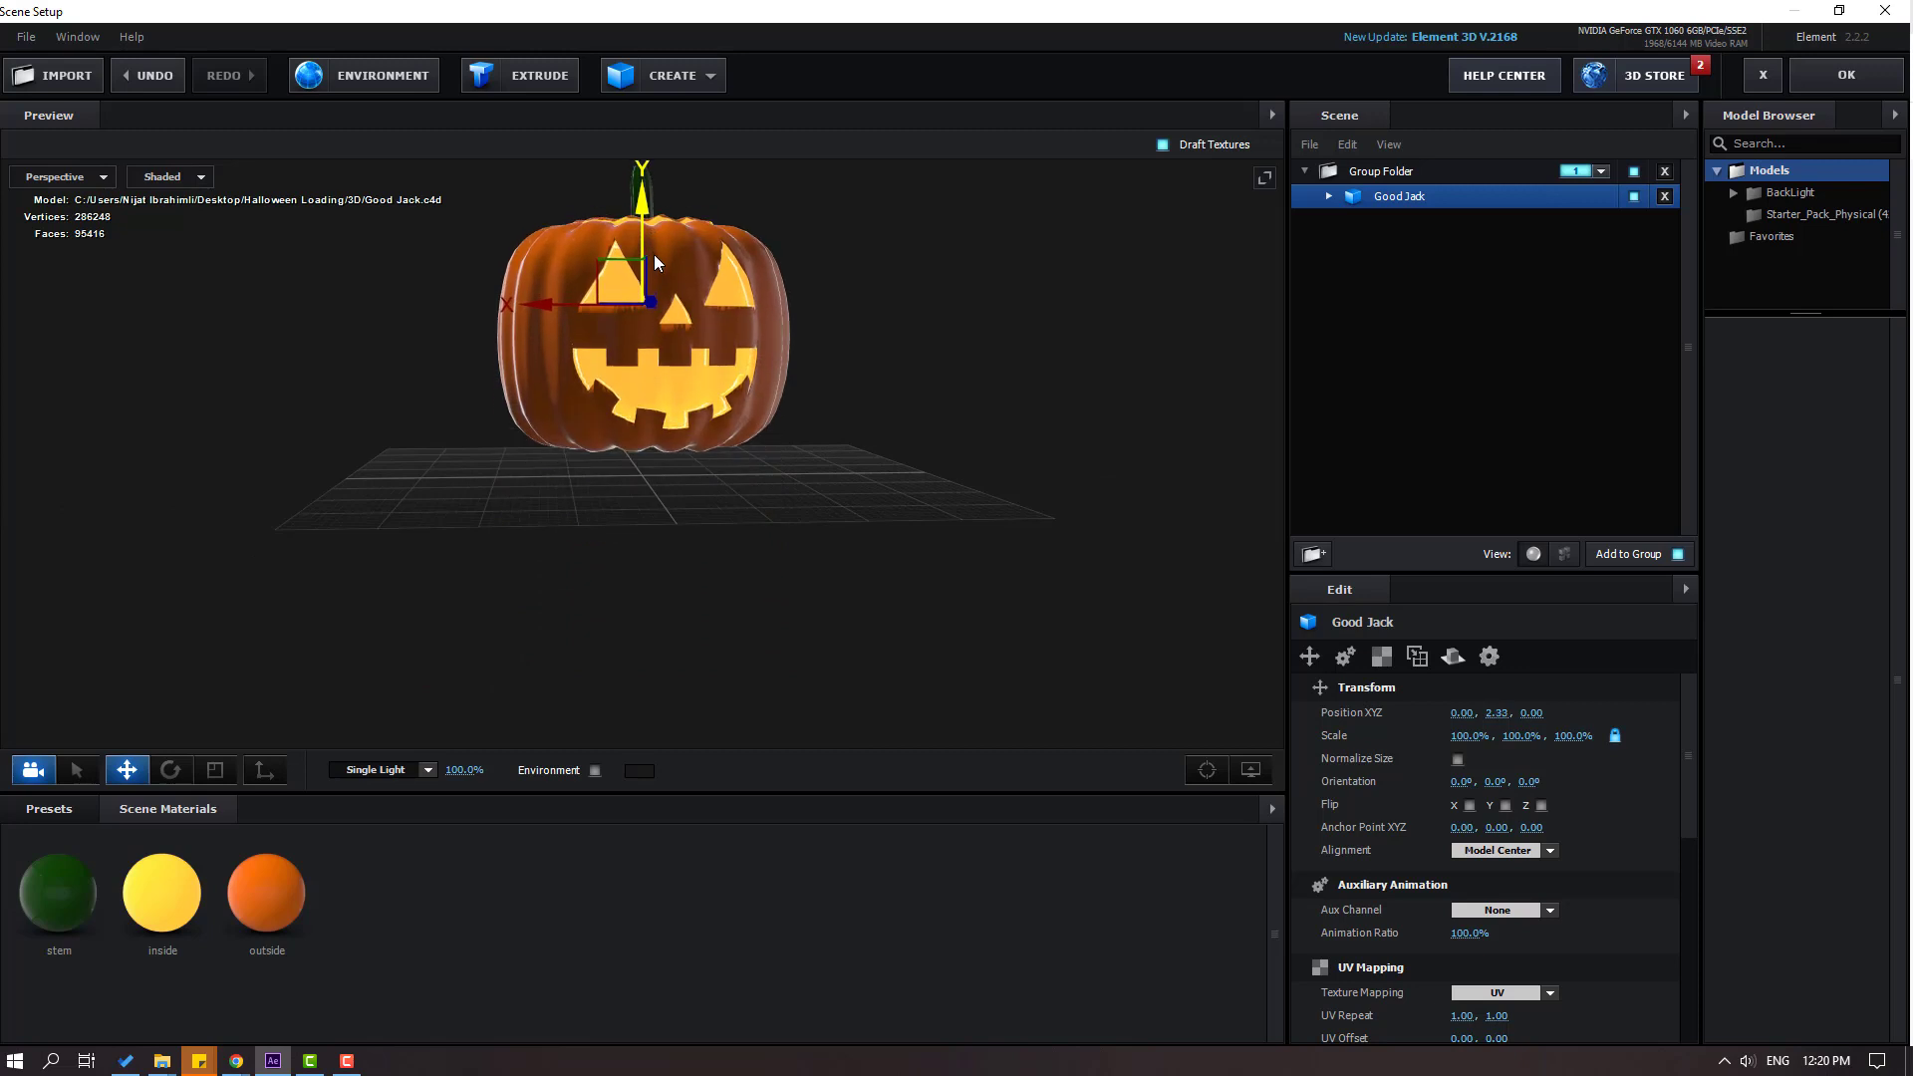
{"action": "scroll", "coordinate": [805, 265], "scroll_direction": "up", "scroll_amount": 3}
{"action": "left_click_drag", "start_coordinate": [807, 265], "coordinate": [781, 422]}
{"action": "scroll", "coordinate": [767, 430], "scroll_direction": "up", "scroll_amount": 2}
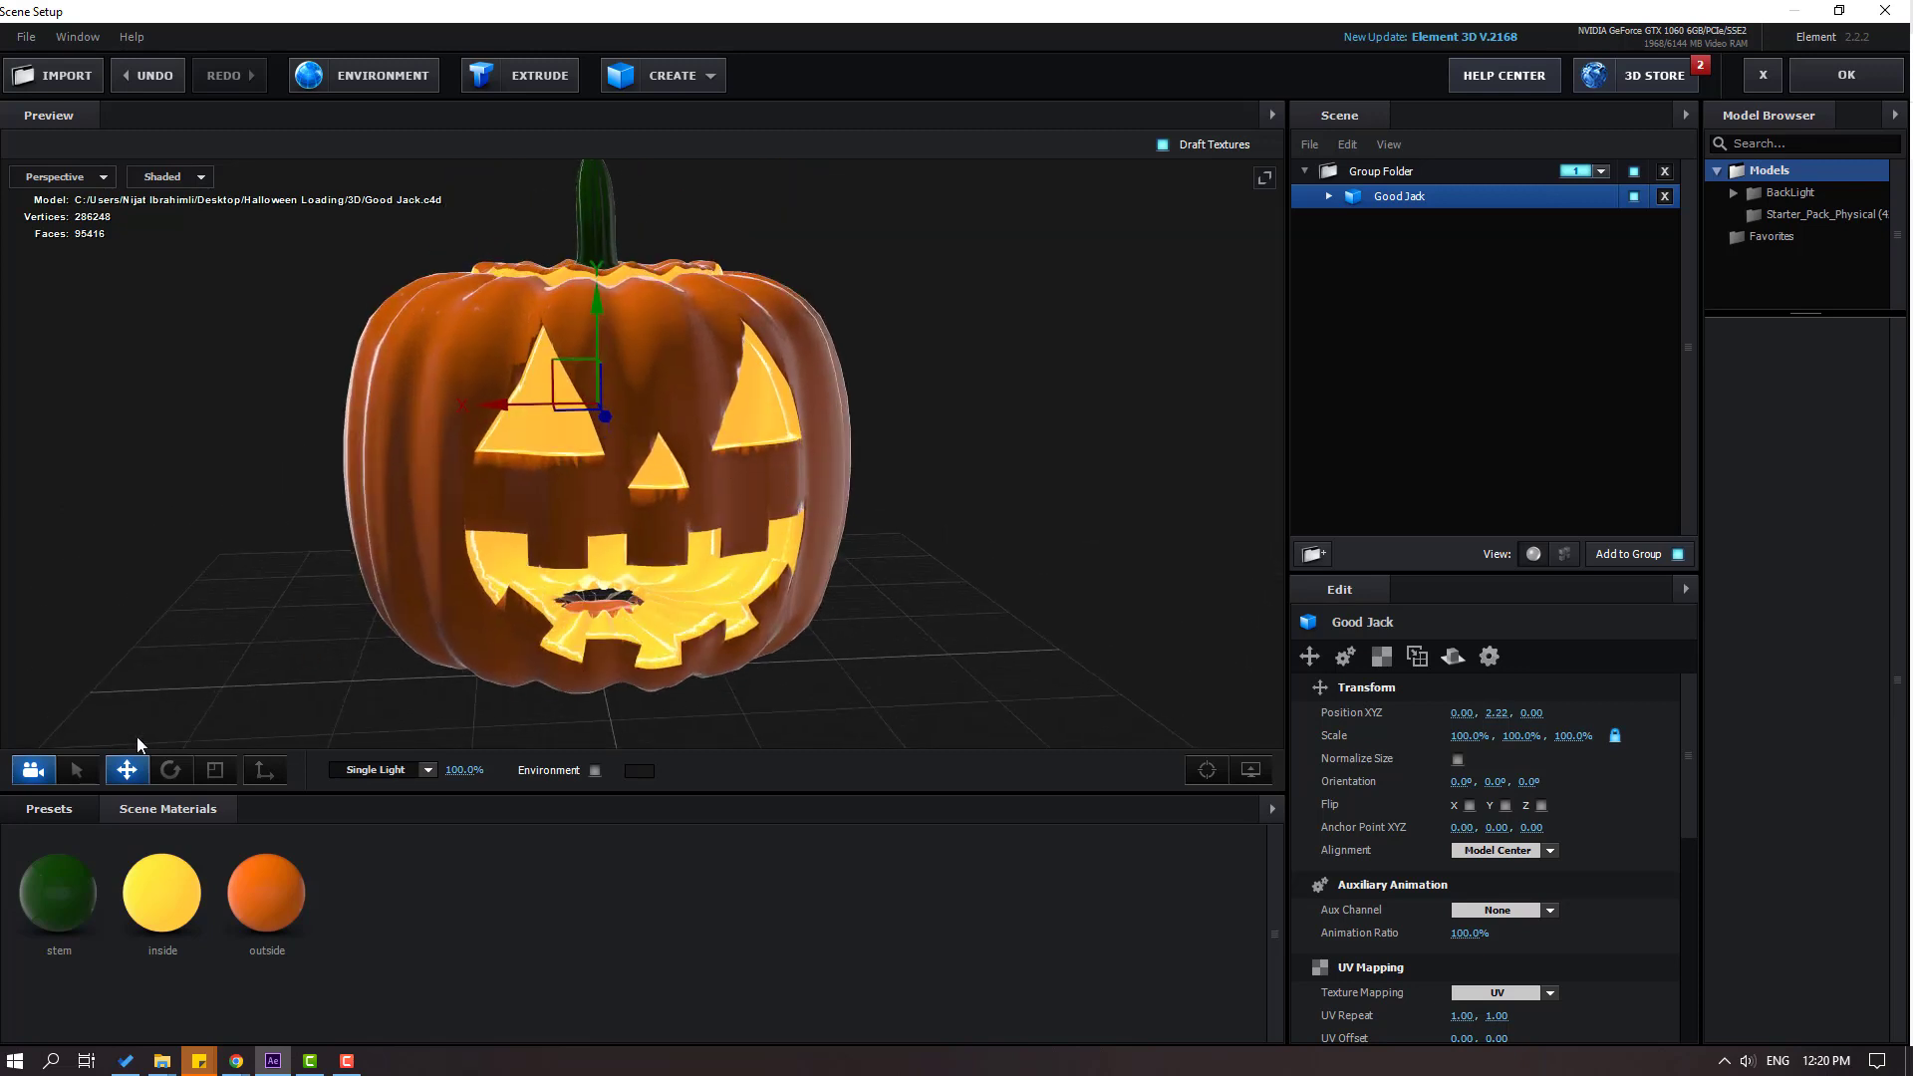
Apply the BackLight_2K_18 environment from the BackLight_2K presets to the scene.
{"action": "left_click", "coordinate": [33, 816]}
{"action": "left_click", "coordinate": [81, 859]}
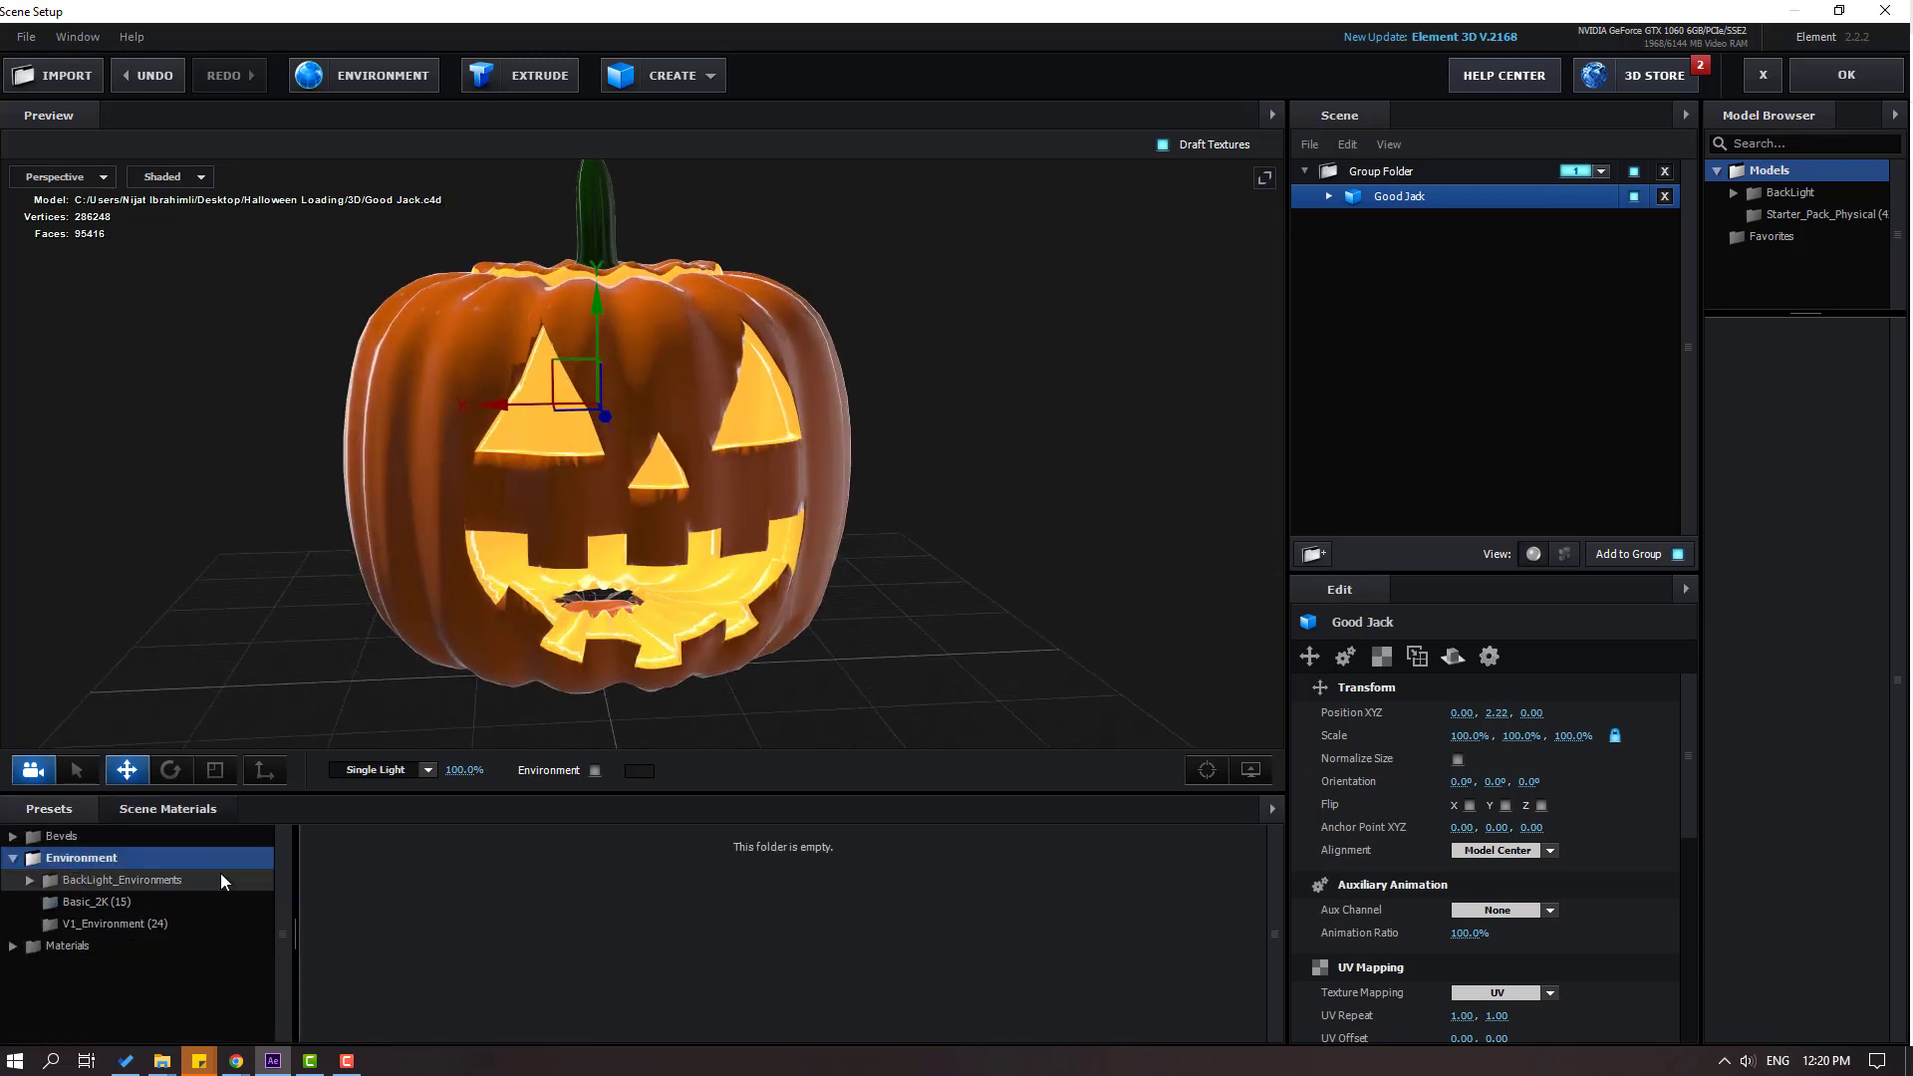
{"action": "double_click", "coordinate": [112, 880]}
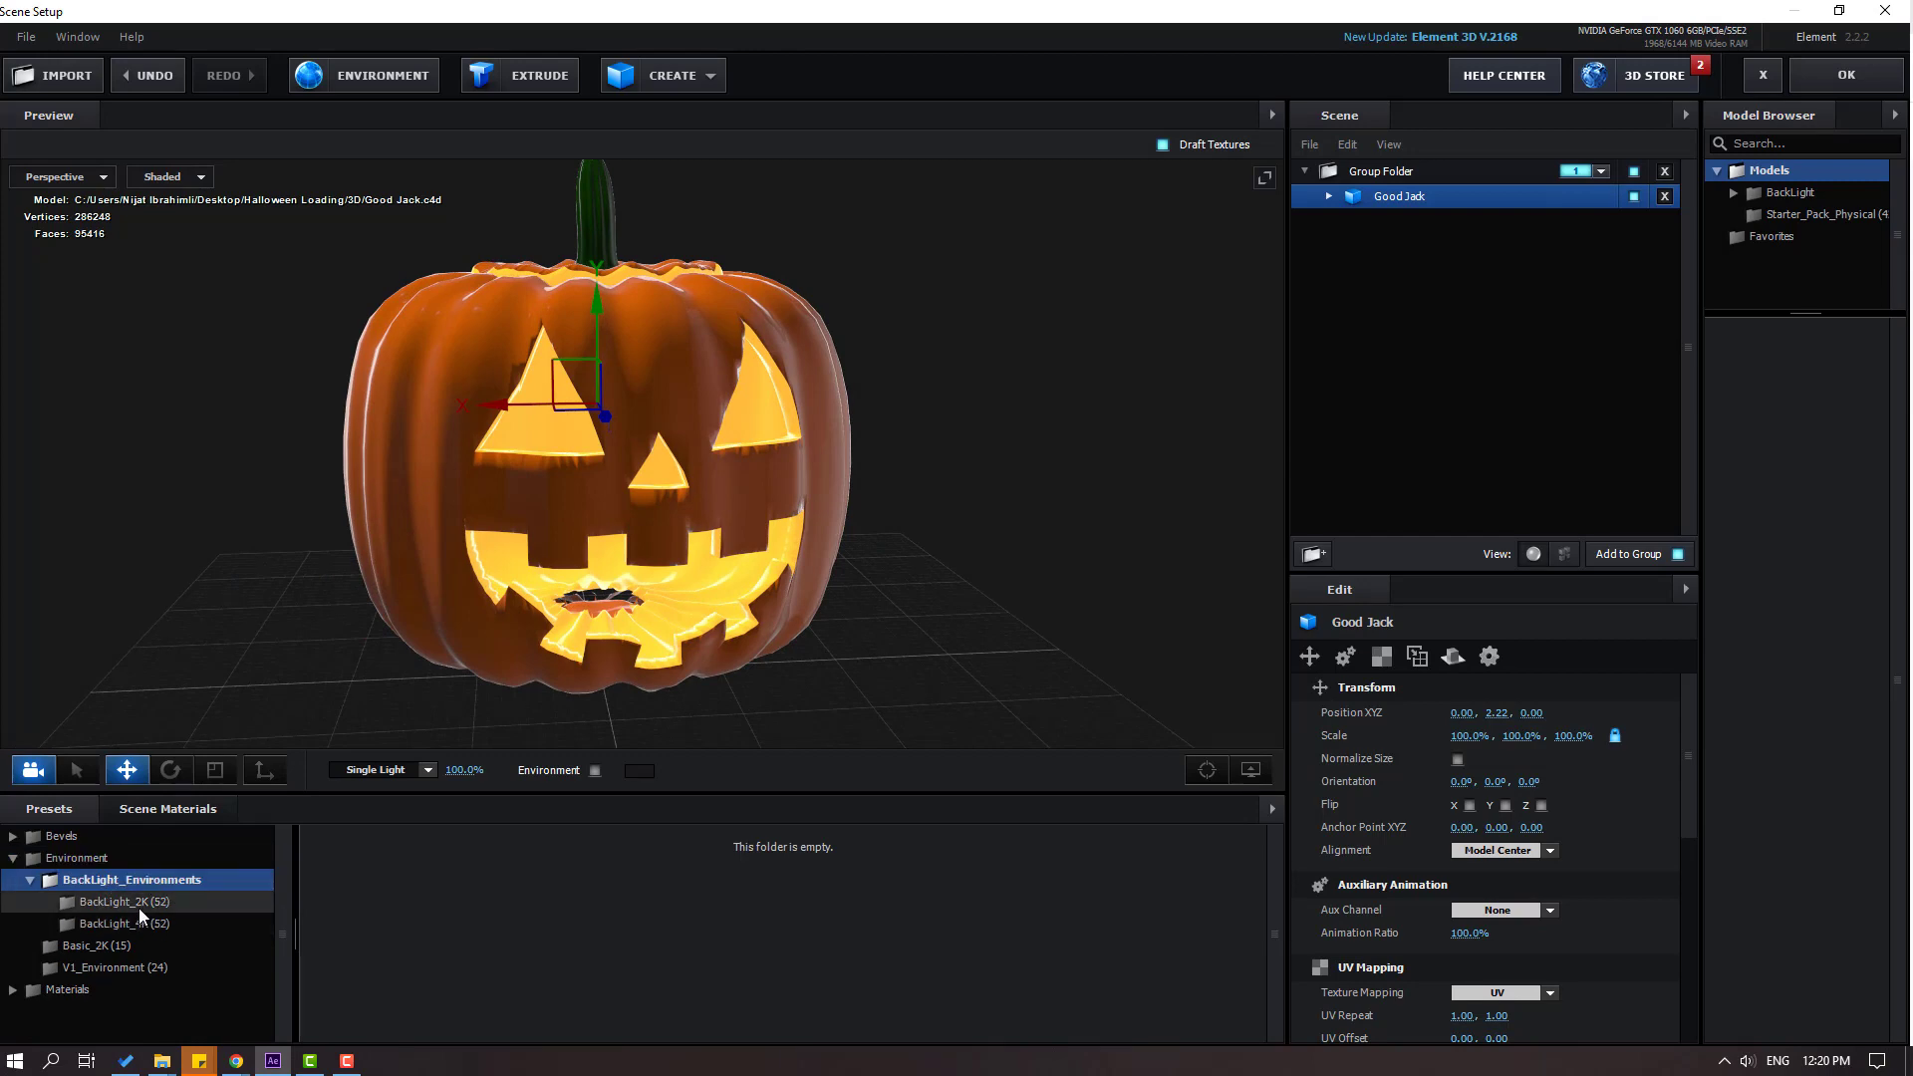
{"action": "left_click", "coordinate": [140, 907]}
{"action": "scroll", "coordinate": [628, 954], "scroll_direction": "down", "scroll_amount": 1}
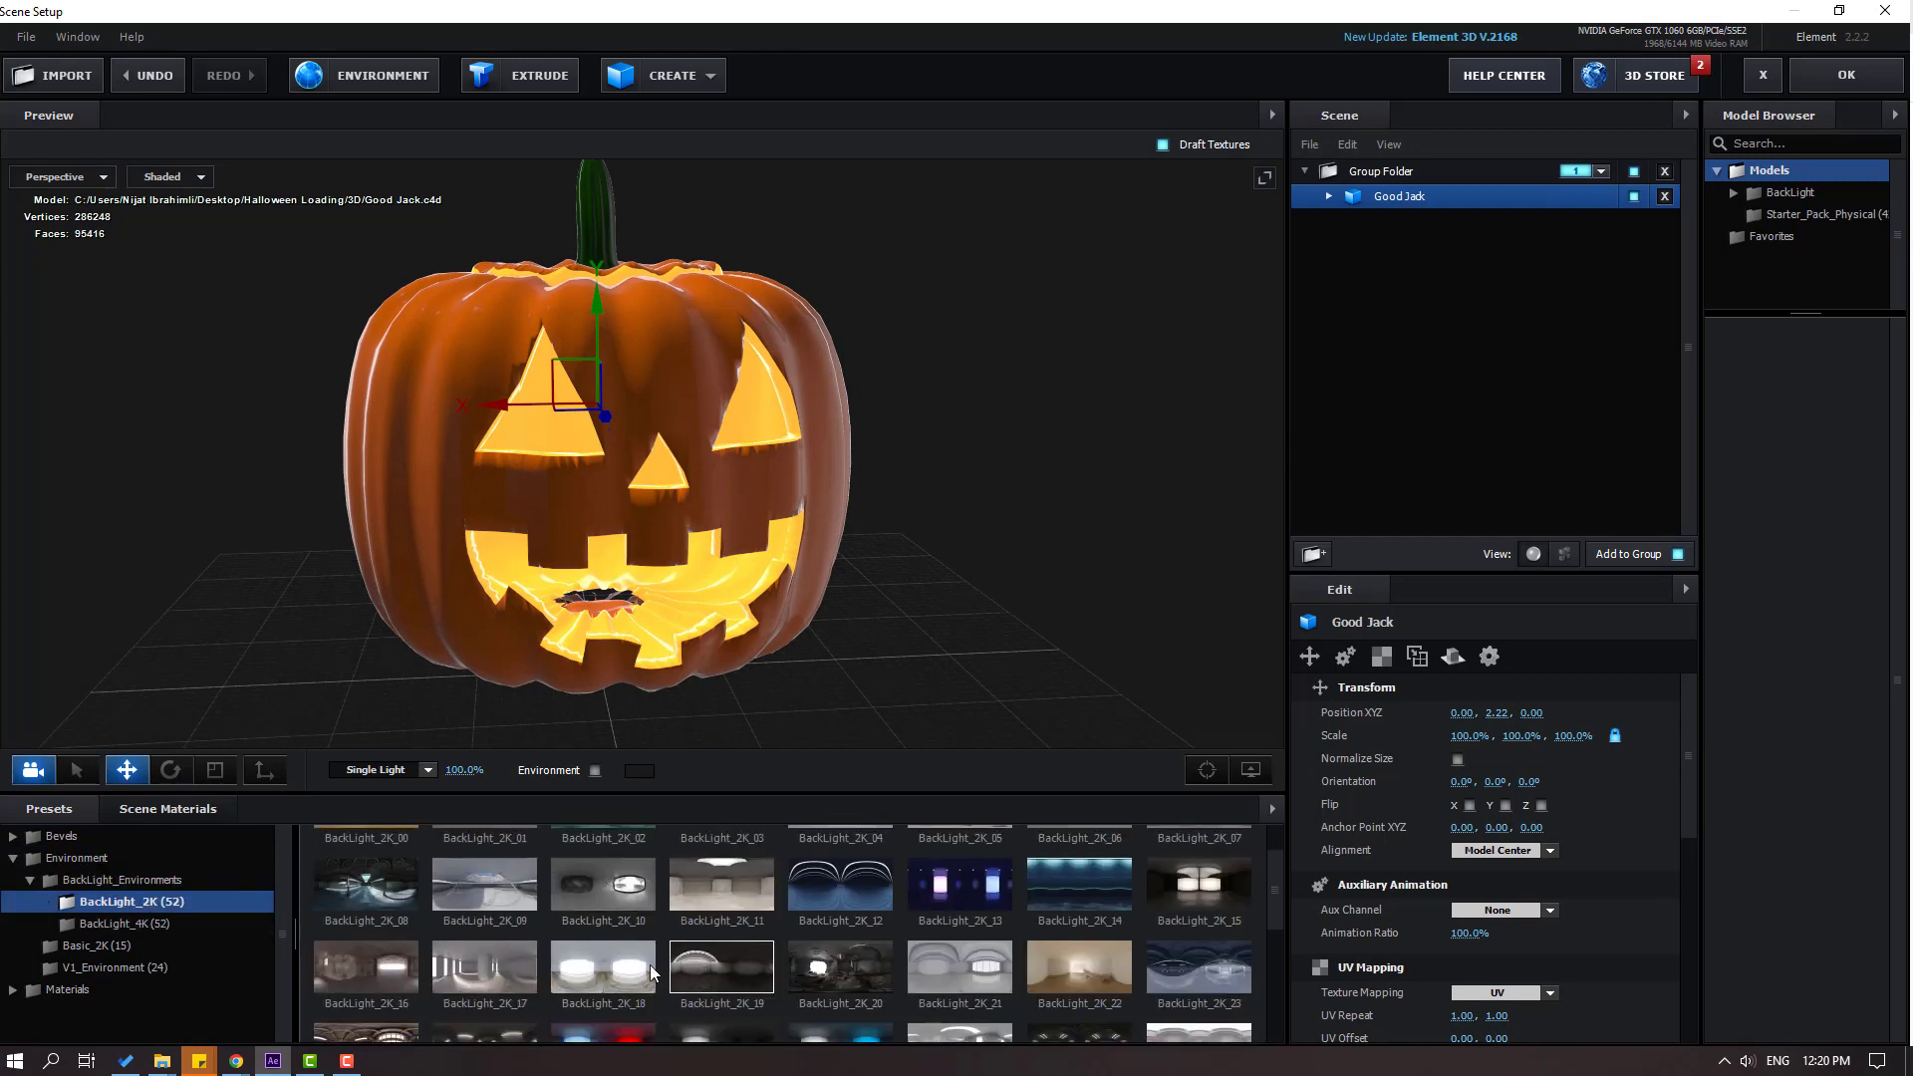
{"action": "left_click", "coordinate": [613, 963]}
Apply the Bright_Light material from the Physical presets to the inside part of the Good Jack model.
{"action": "left_click_drag", "start_coordinate": [714, 661], "coordinate": [504, 658]}
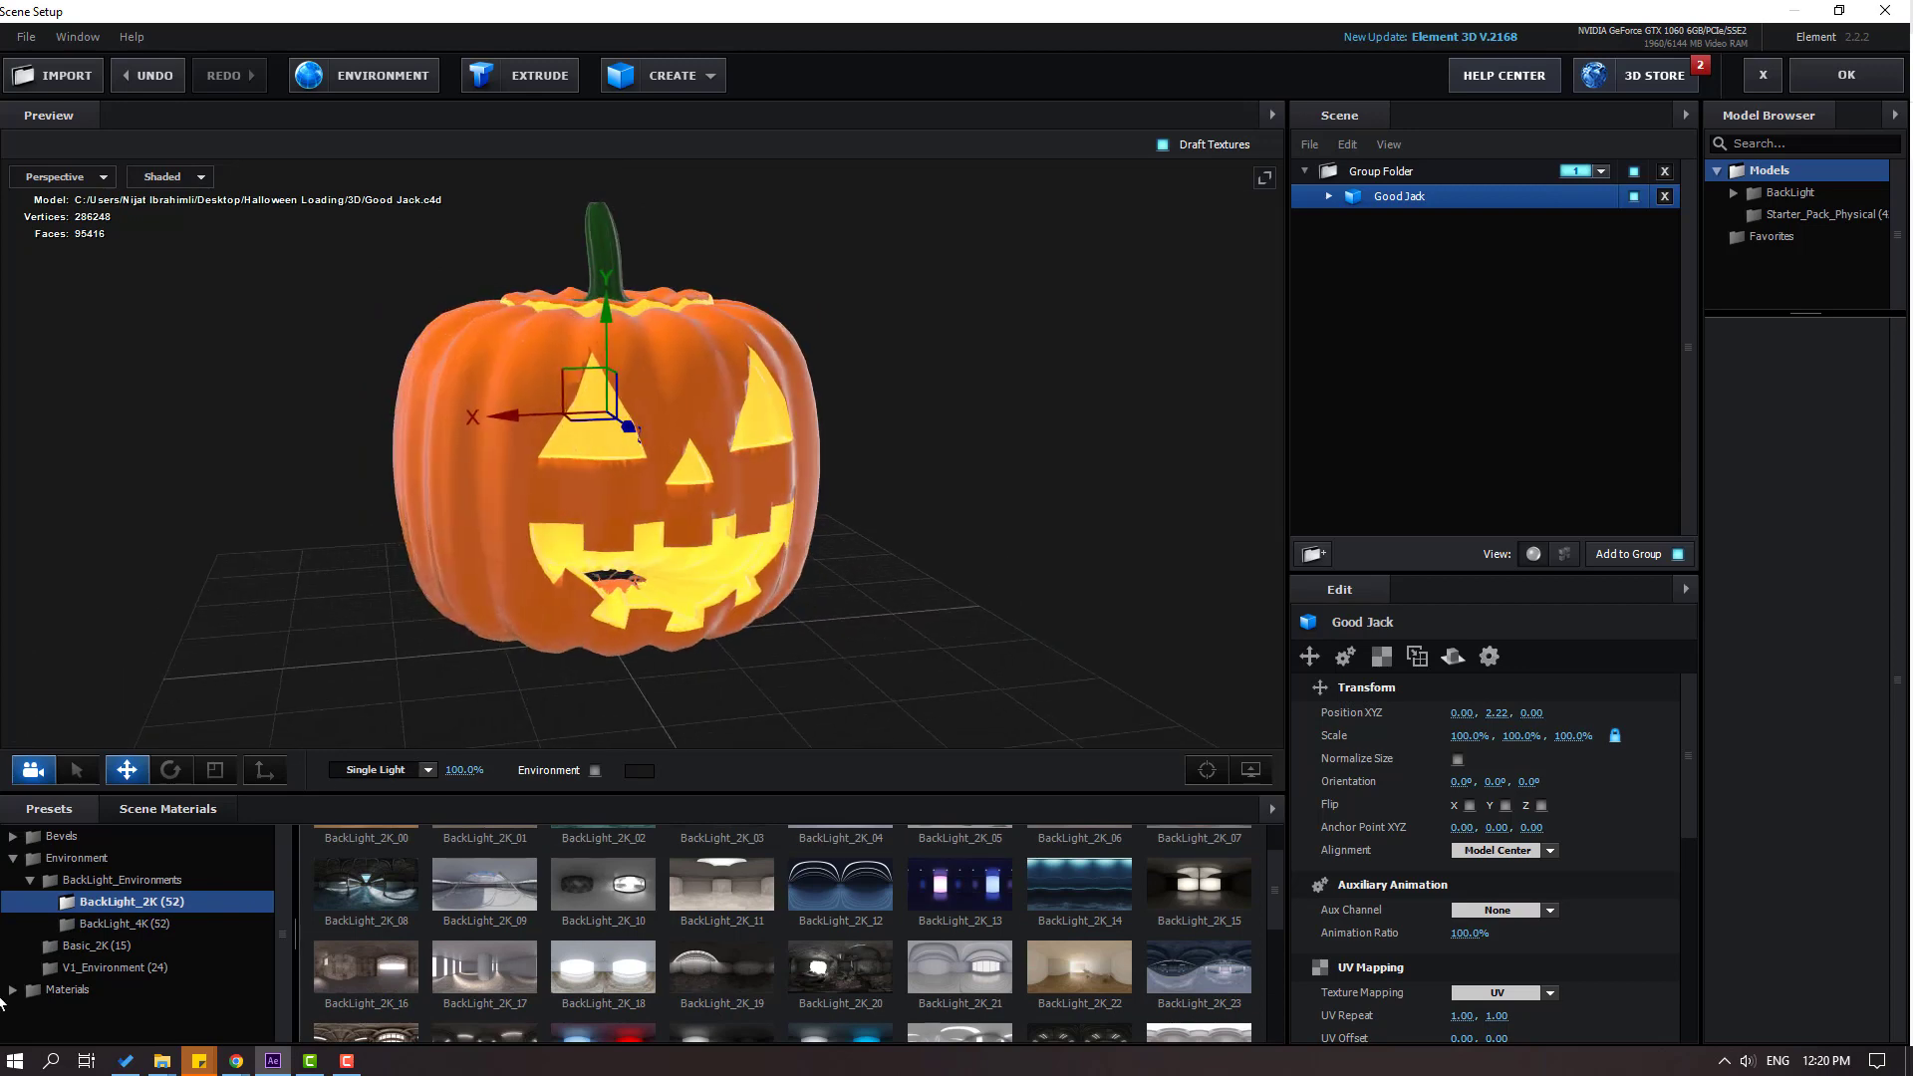
{"action": "left_click", "coordinate": [61, 986]}
{"action": "scroll", "coordinate": [128, 961], "scroll_direction": "down", "scroll_amount": 3}
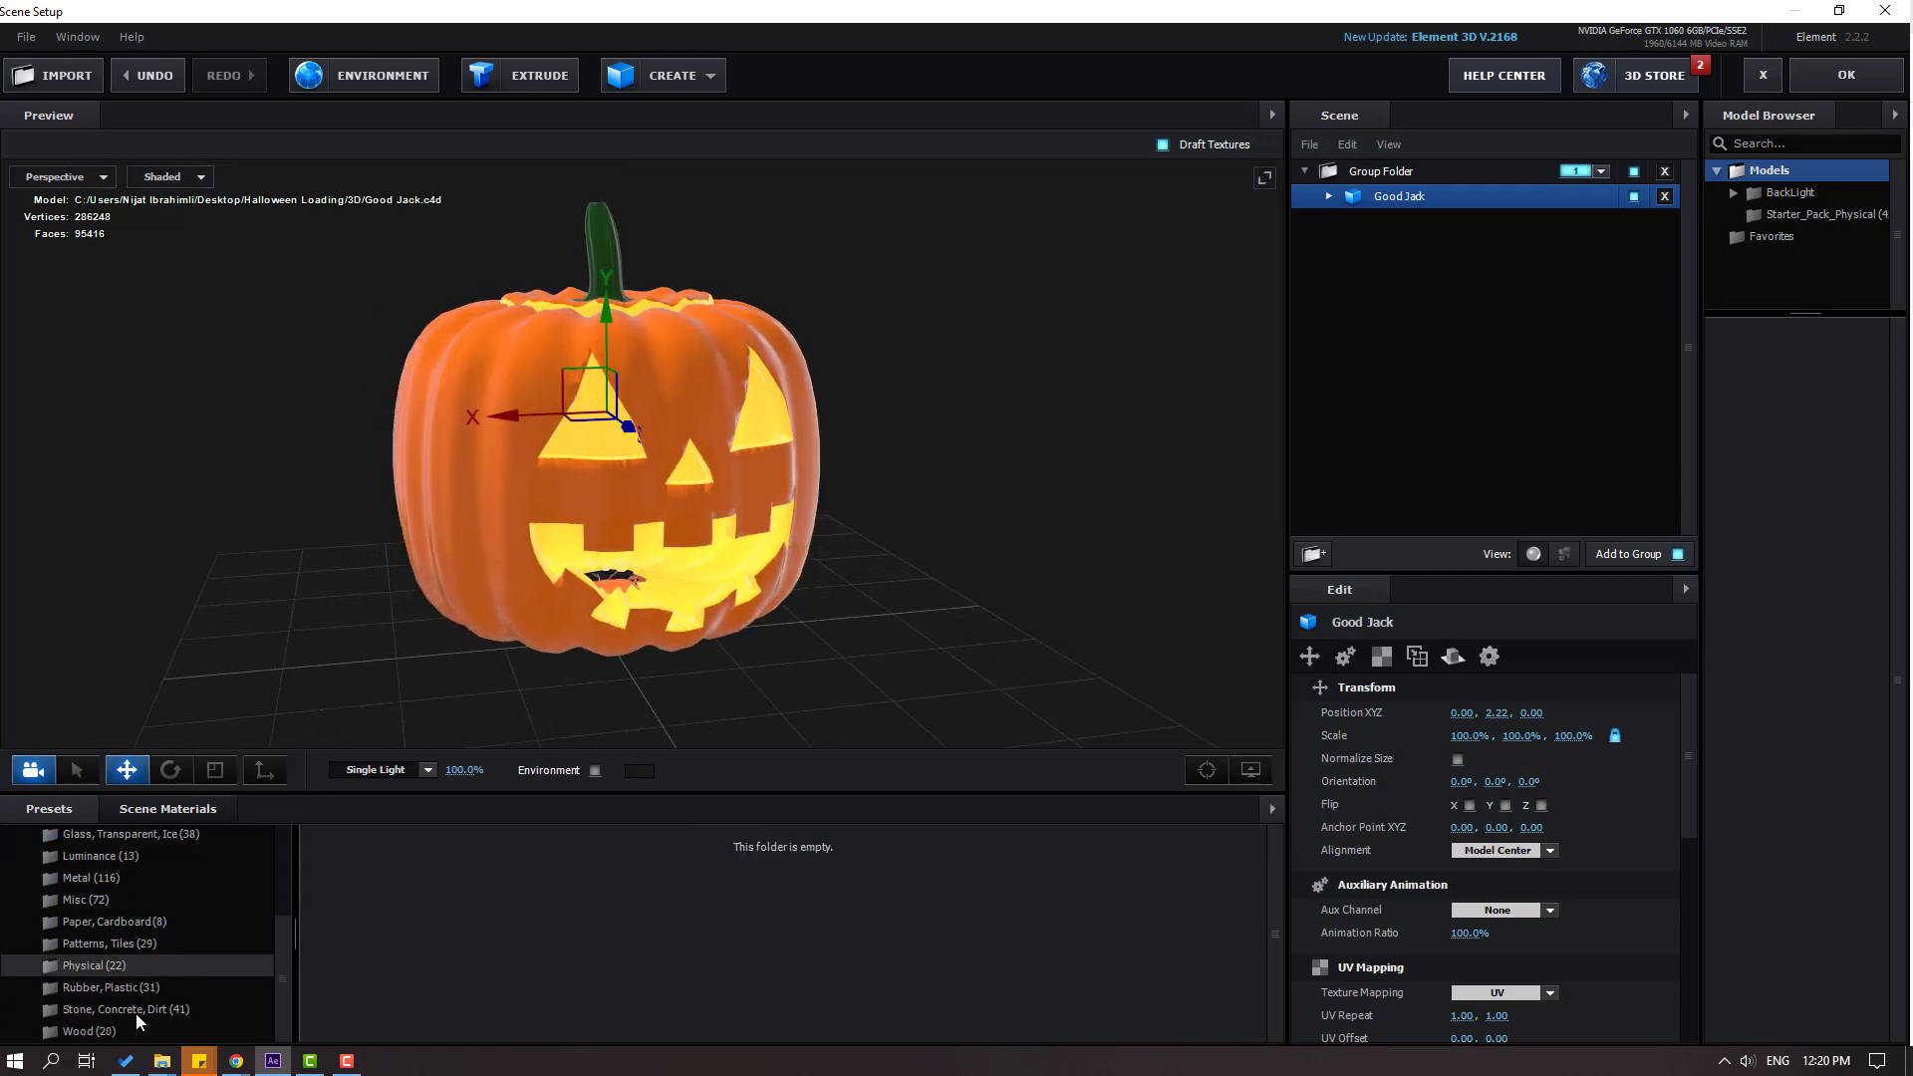
{"action": "left_click", "coordinate": [94, 965]}
{"action": "scroll", "coordinate": [719, 607], "scroll_direction": "up", "scroll_amount": 2}
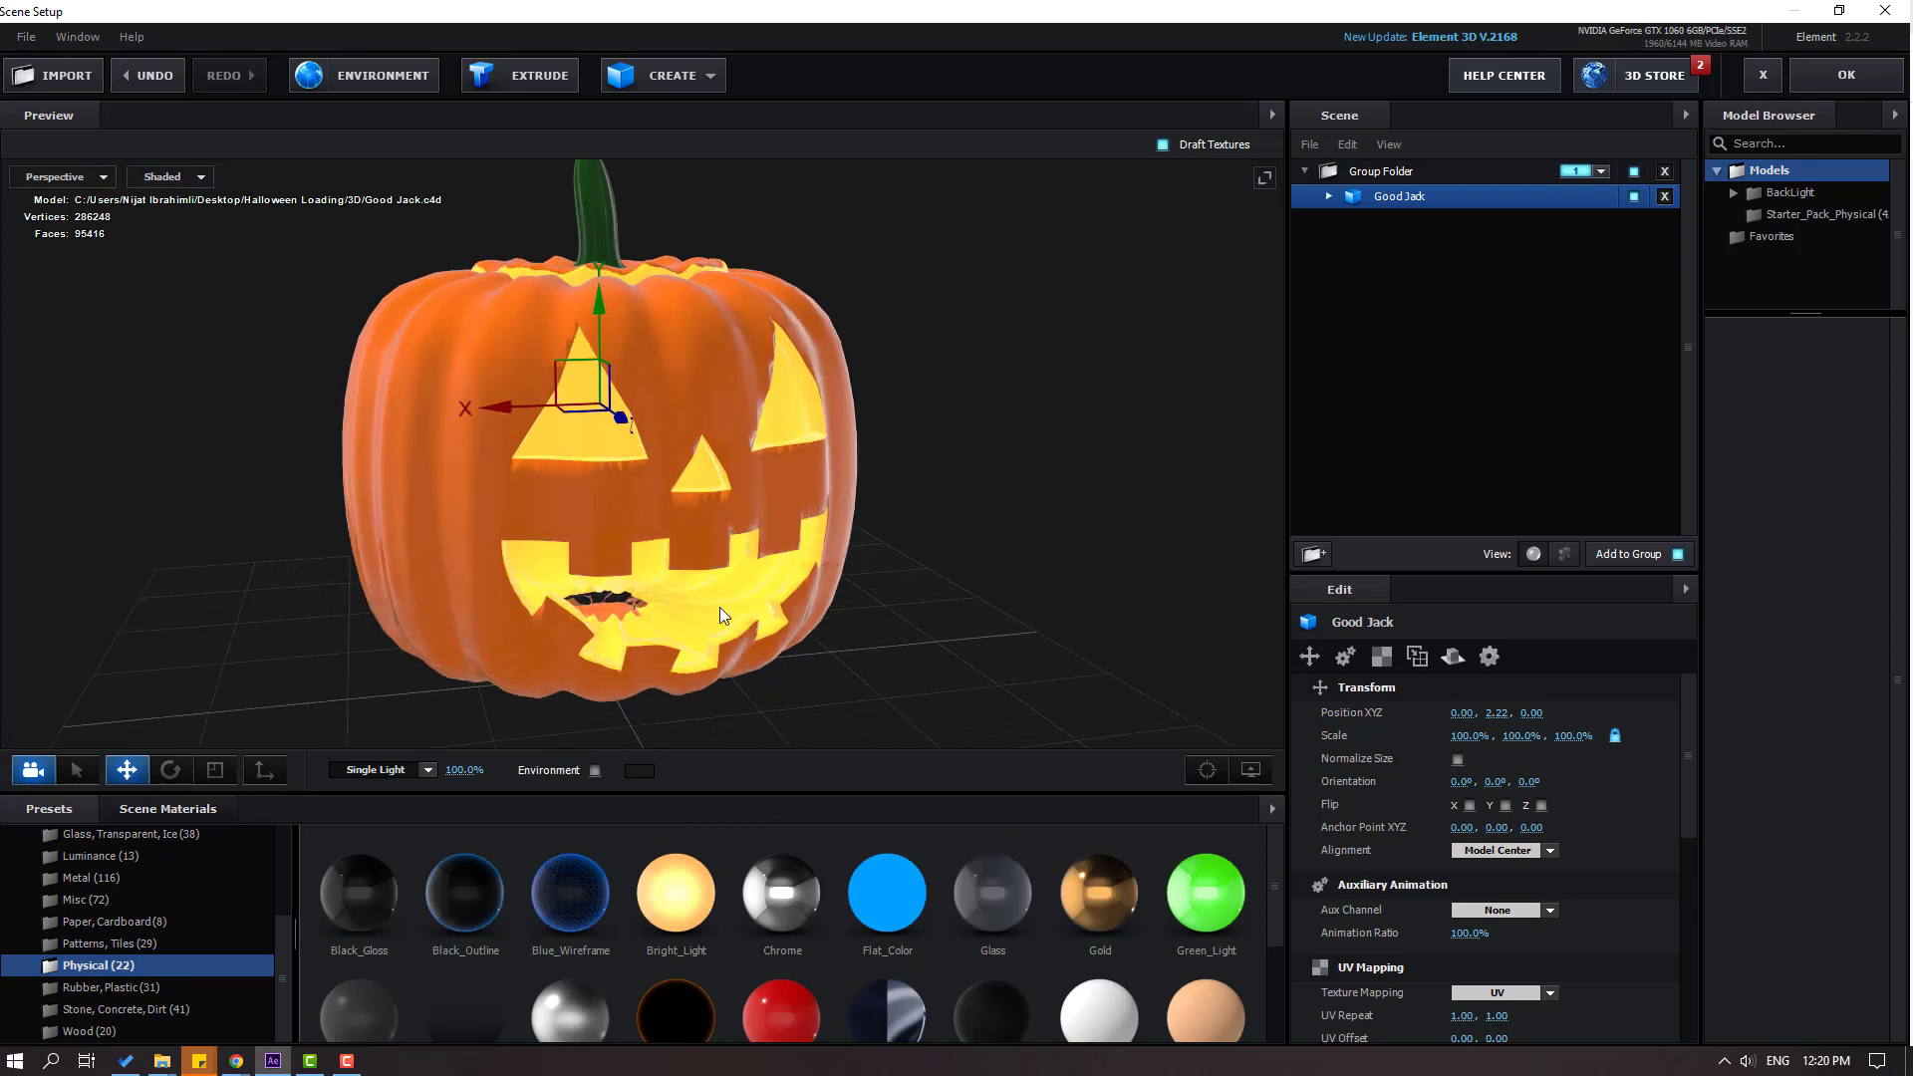
{"action": "mouse_move", "coordinate": [720, 607]}
{"action": "left_mouse_down"}
{"action": "mouse_move", "coordinate": [675, 584]}
{"action": "mouse_move", "coordinate": [726, 582]}
{"action": "left_mouse_up"}
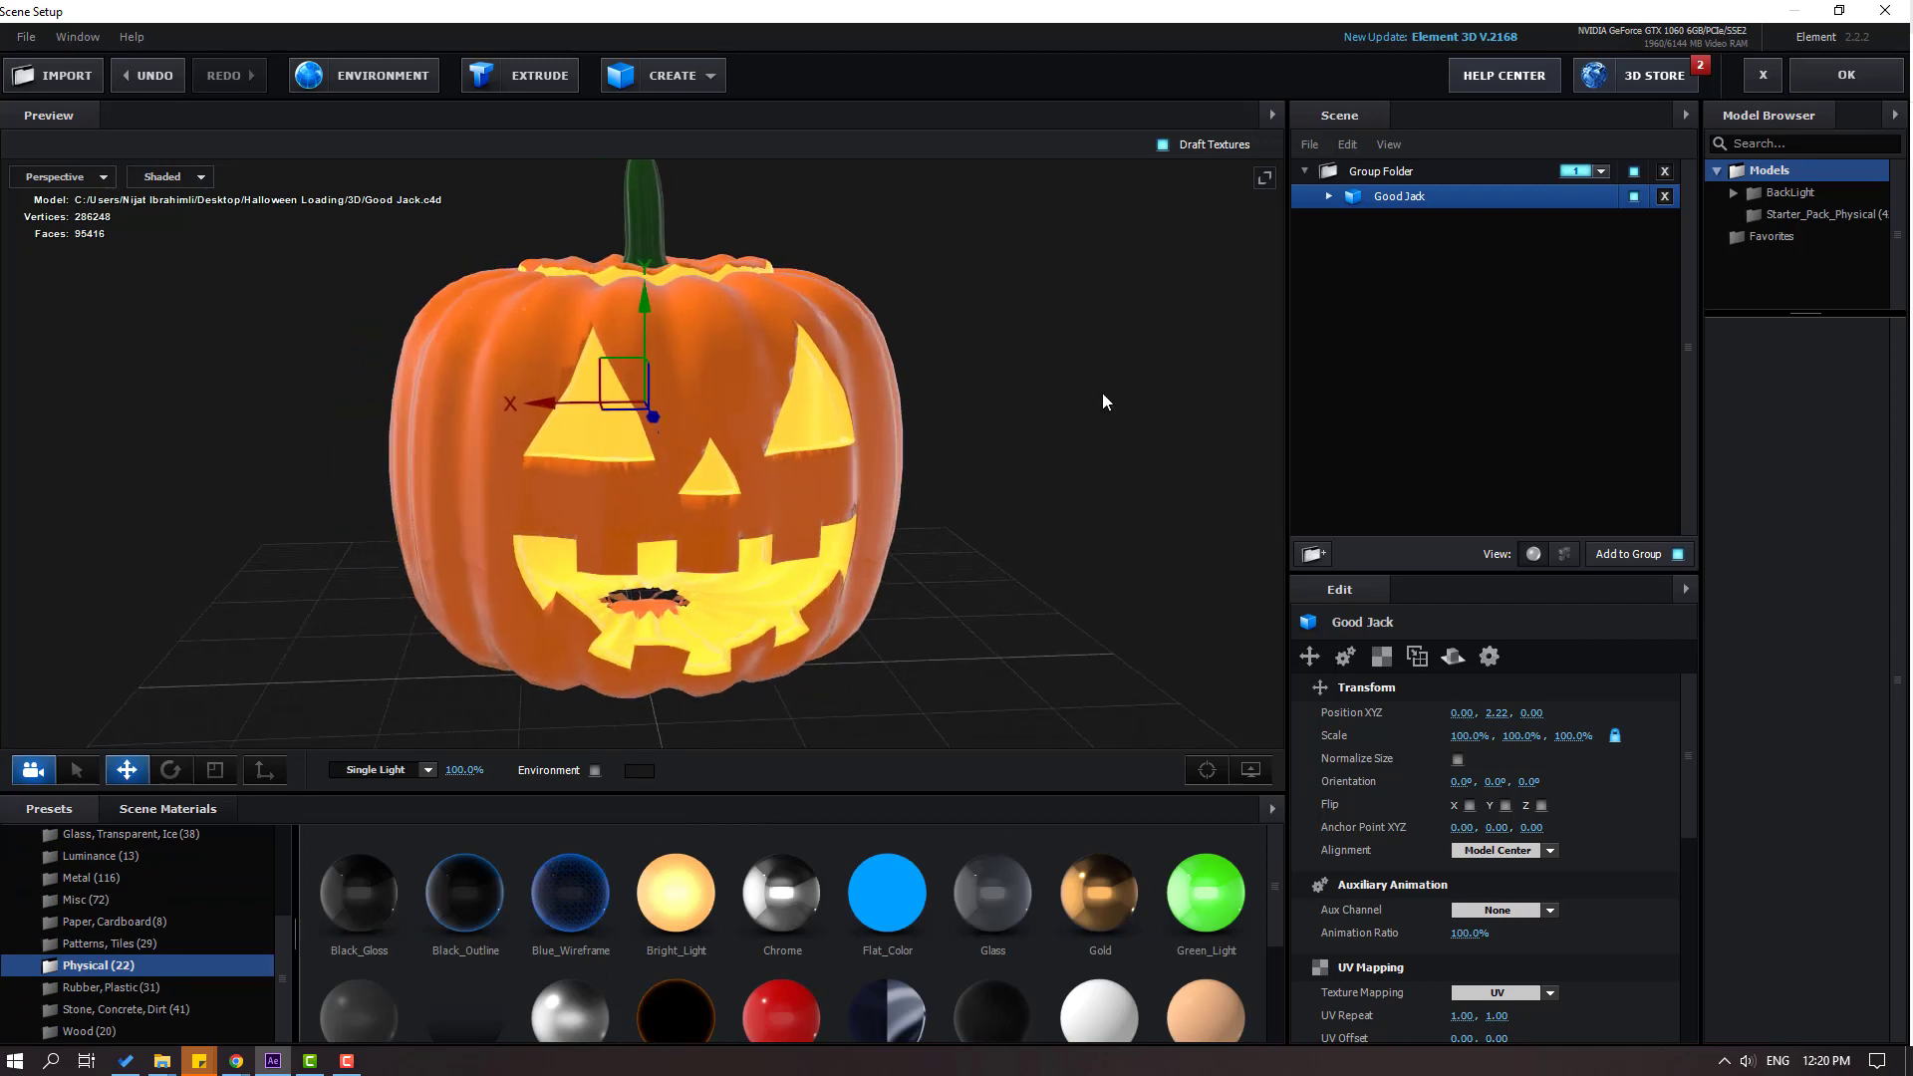
{"action": "left_click", "coordinate": [1330, 195]}
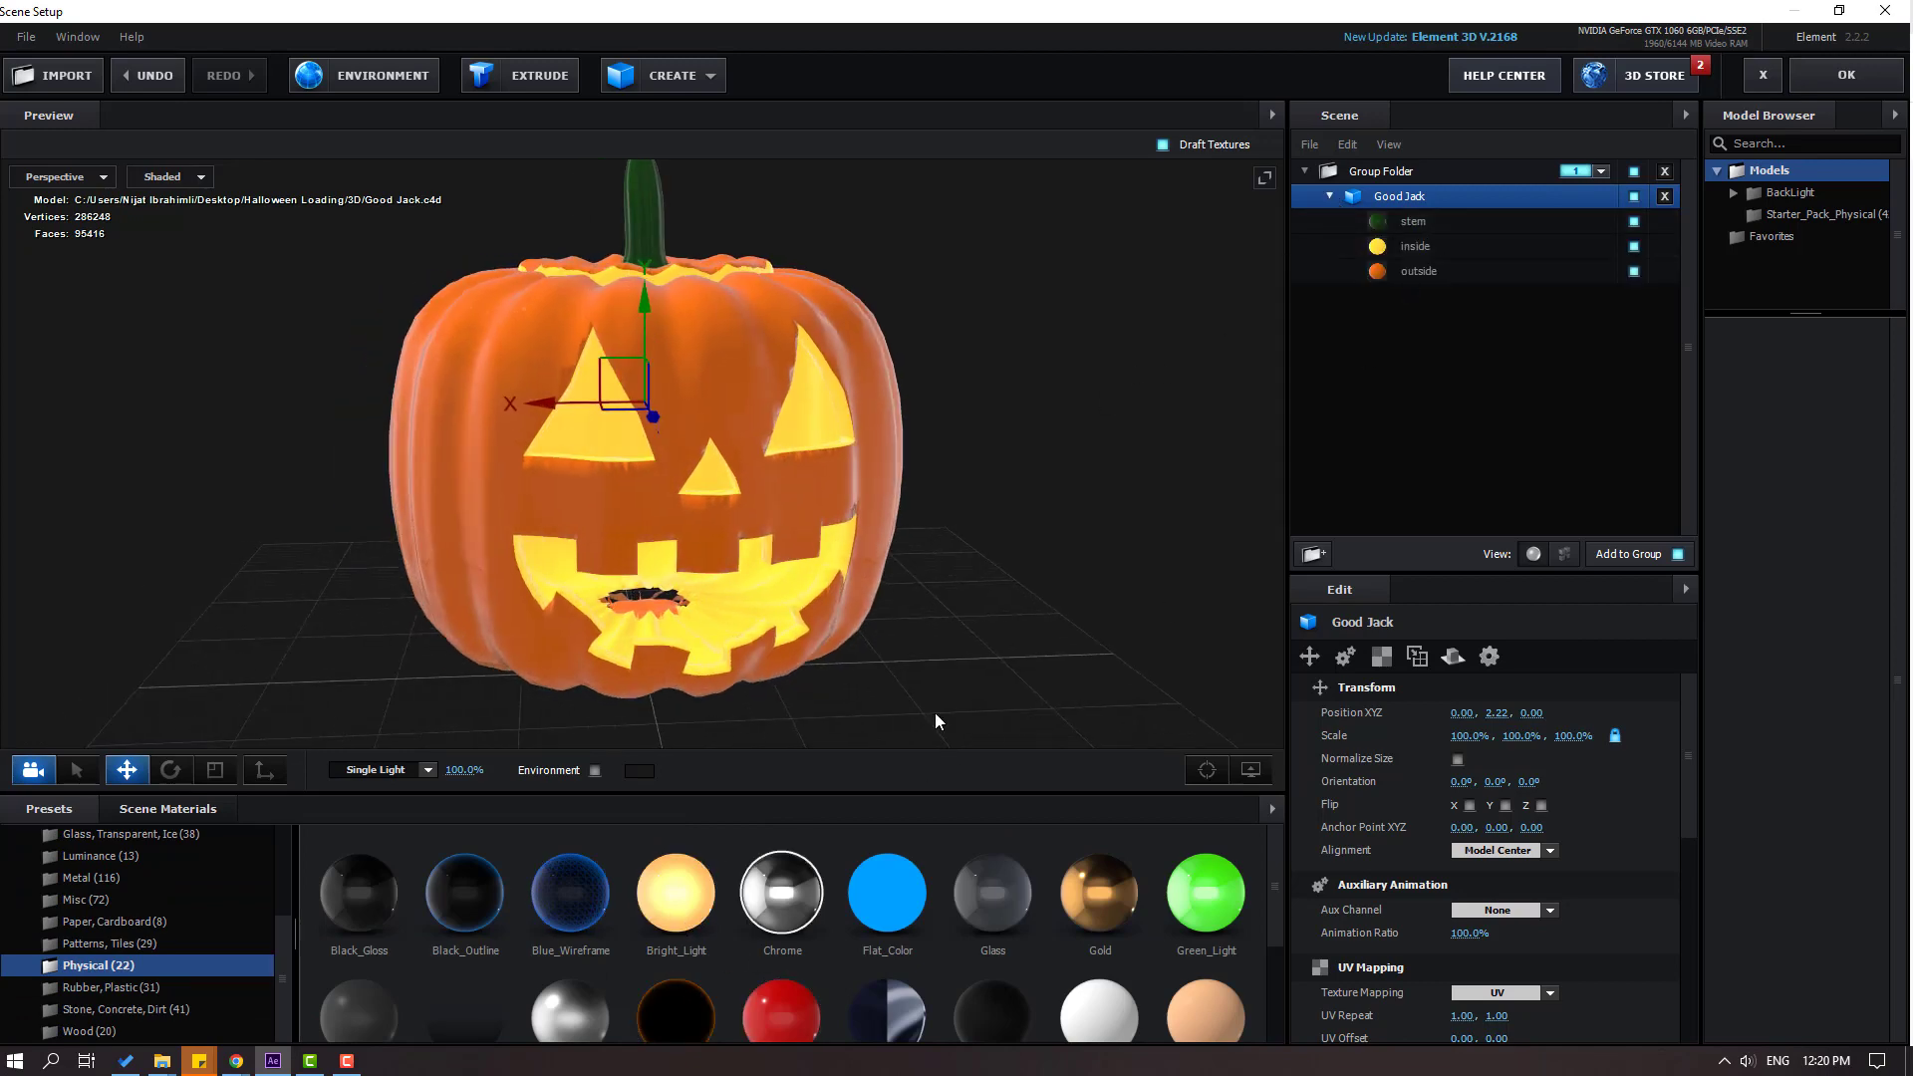
{"action": "left_click_drag", "start_coordinate": [713, 885], "coordinate": [1414, 246]}
Set the Good Jack model's surface normals to Auto Normals.
{"action": "scroll", "coordinate": [742, 648], "scroll_direction": "up", "scroll_amount": 3}
{"action": "mouse_move", "coordinate": [754, 620]}
{"action": "left_mouse_down"}
{"action": "mouse_move", "coordinate": [775, 613]}
{"action": "mouse_move", "coordinate": [739, 652]}
{"action": "mouse_move", "coordinate": [768, 662]}
{"action": "mouse_move", "coordinate": [754, 640]}
{"action": "left_mouse_up"}
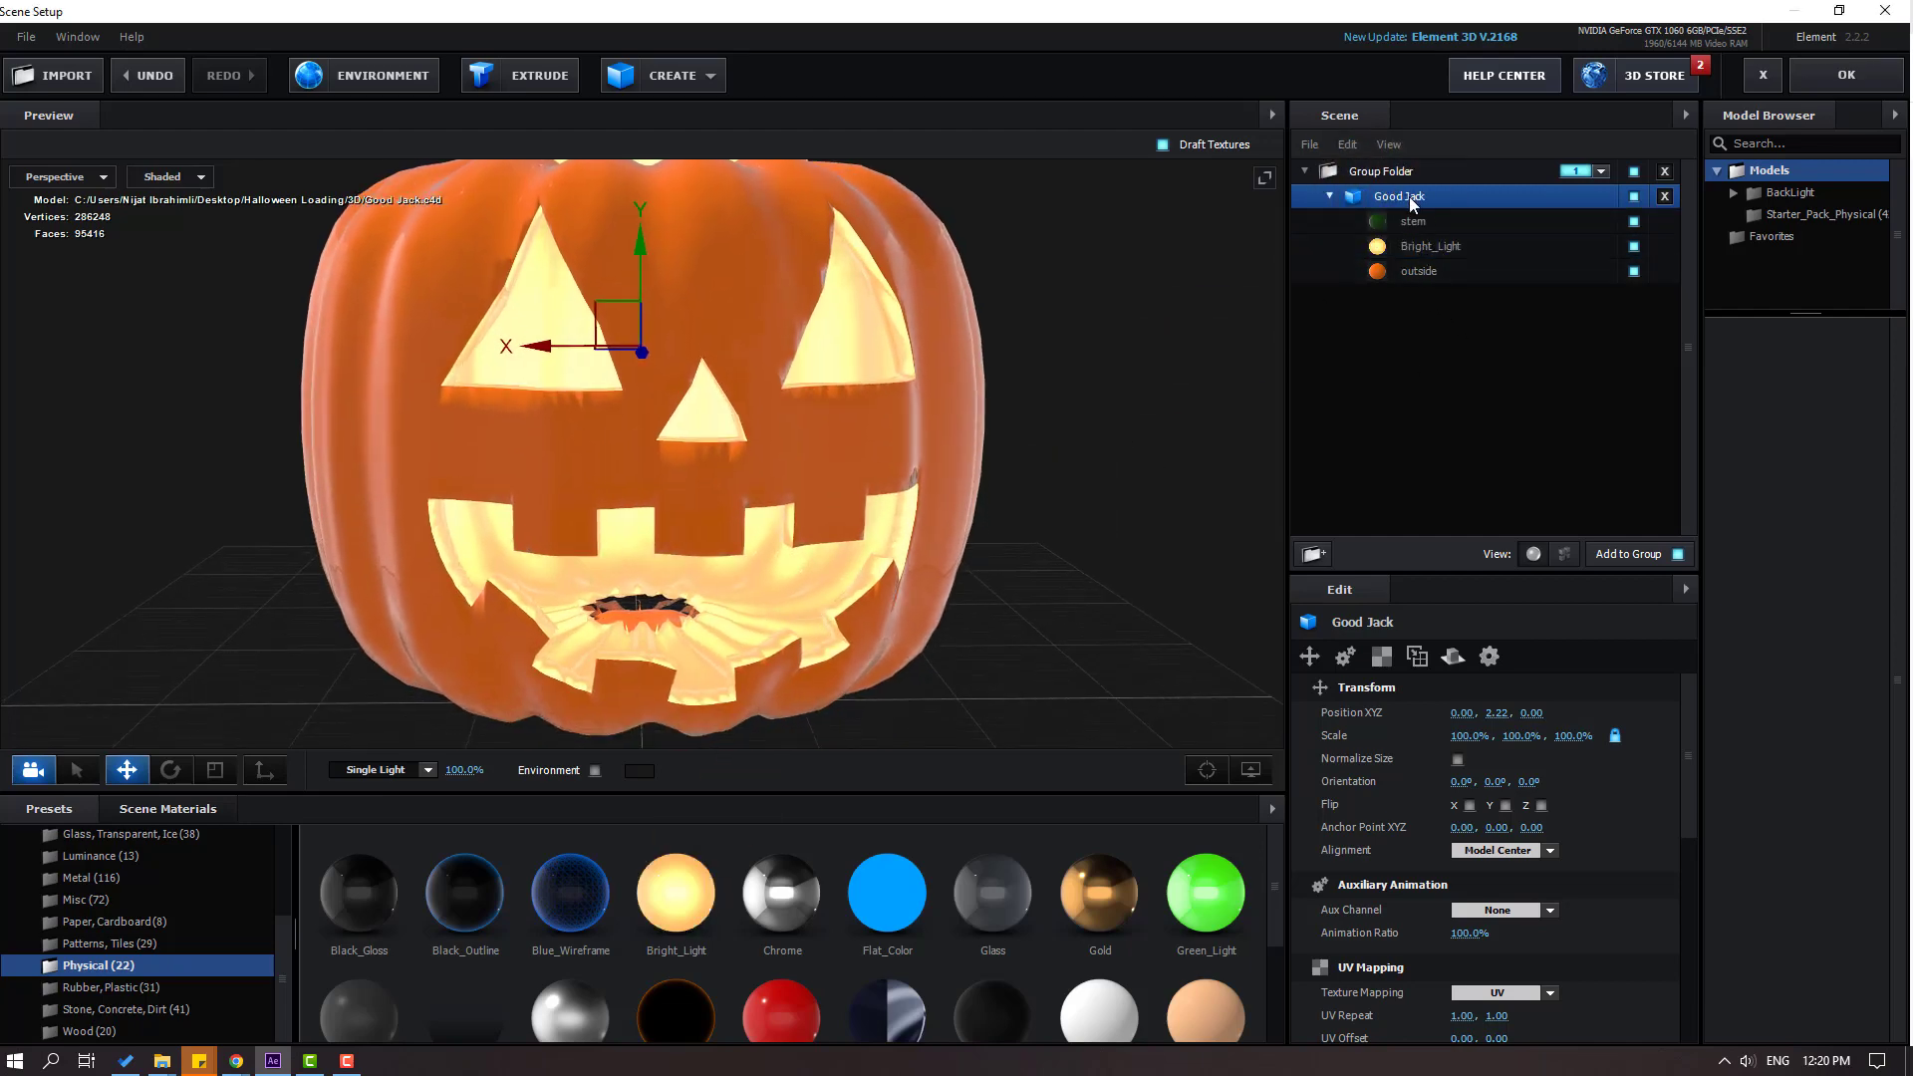
{"action": "scroll", "coordinate": [594, 346], "scroll_direction": "up", "scroll_amount": 4}
{"action": "scroll", "coordinate": [645, 471], "scroll_direction": "down", "scroll_amount": 3}
{"action": "left_click_drag", "start_coordinate": [594, 346], "coordinate": [1244, 379]}
{"action": "scroll", "coordinate": [687, 476], "scroll_direction": "up", "scroll_amount": 6}
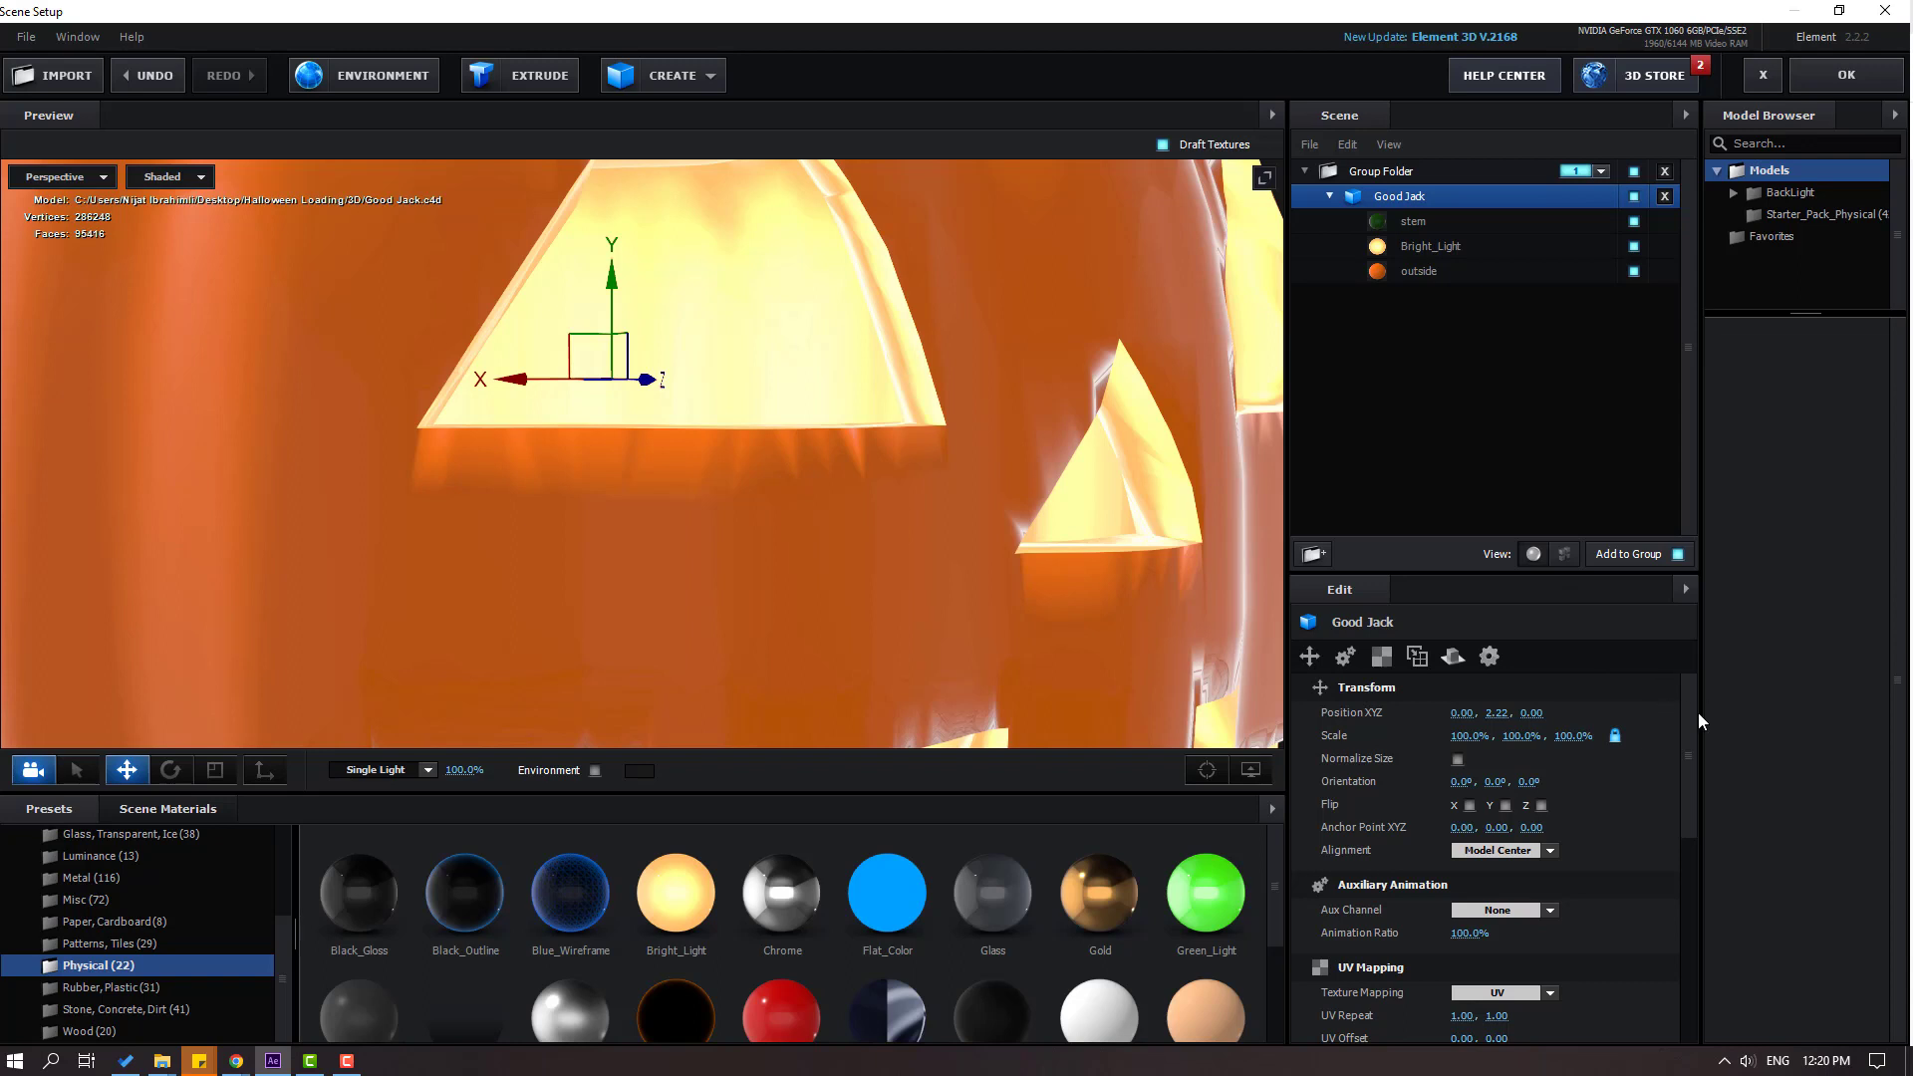
{"action": "left_click_drag", "start_coordinate": [1693, 711], "coordinate": [1666, 827]}
{"action": "left_click", "coordinate": [1486, 833]}
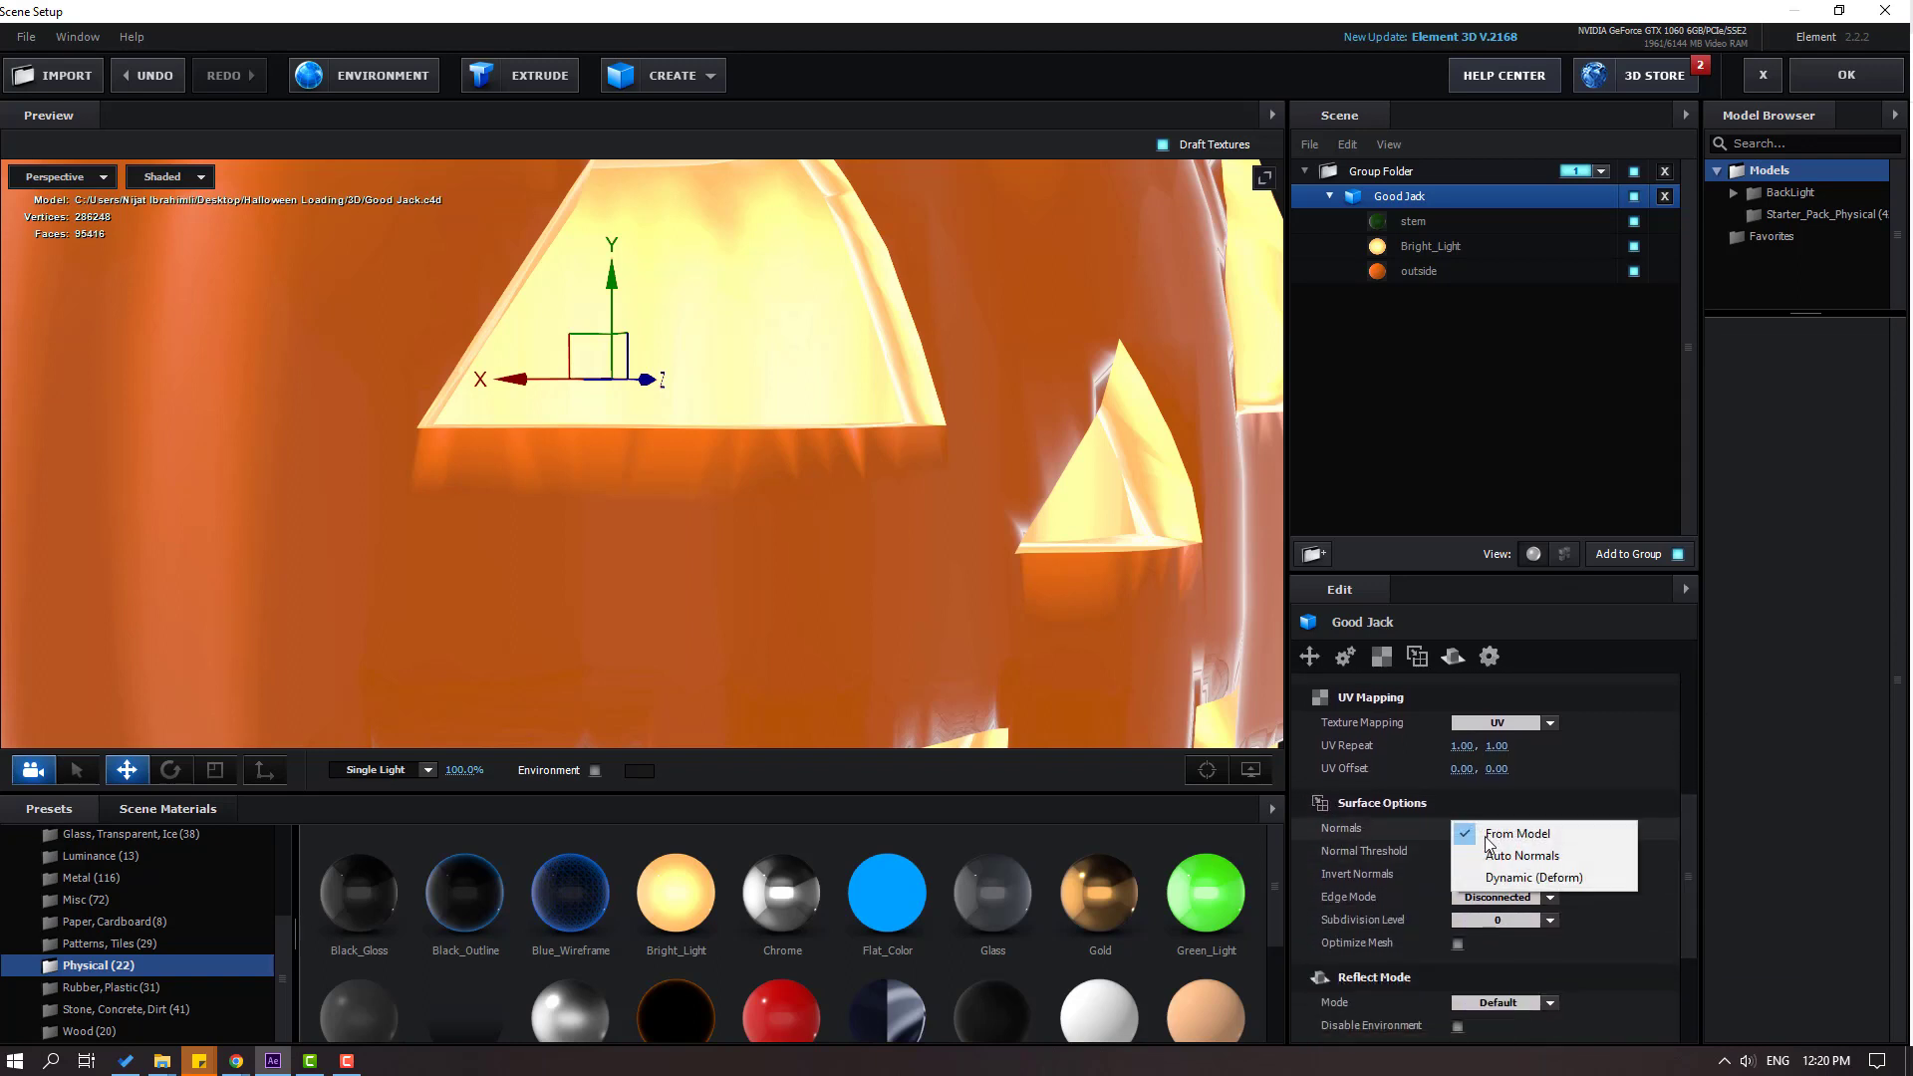
{"action": "left_click", "coordinate": [1521, 855]}
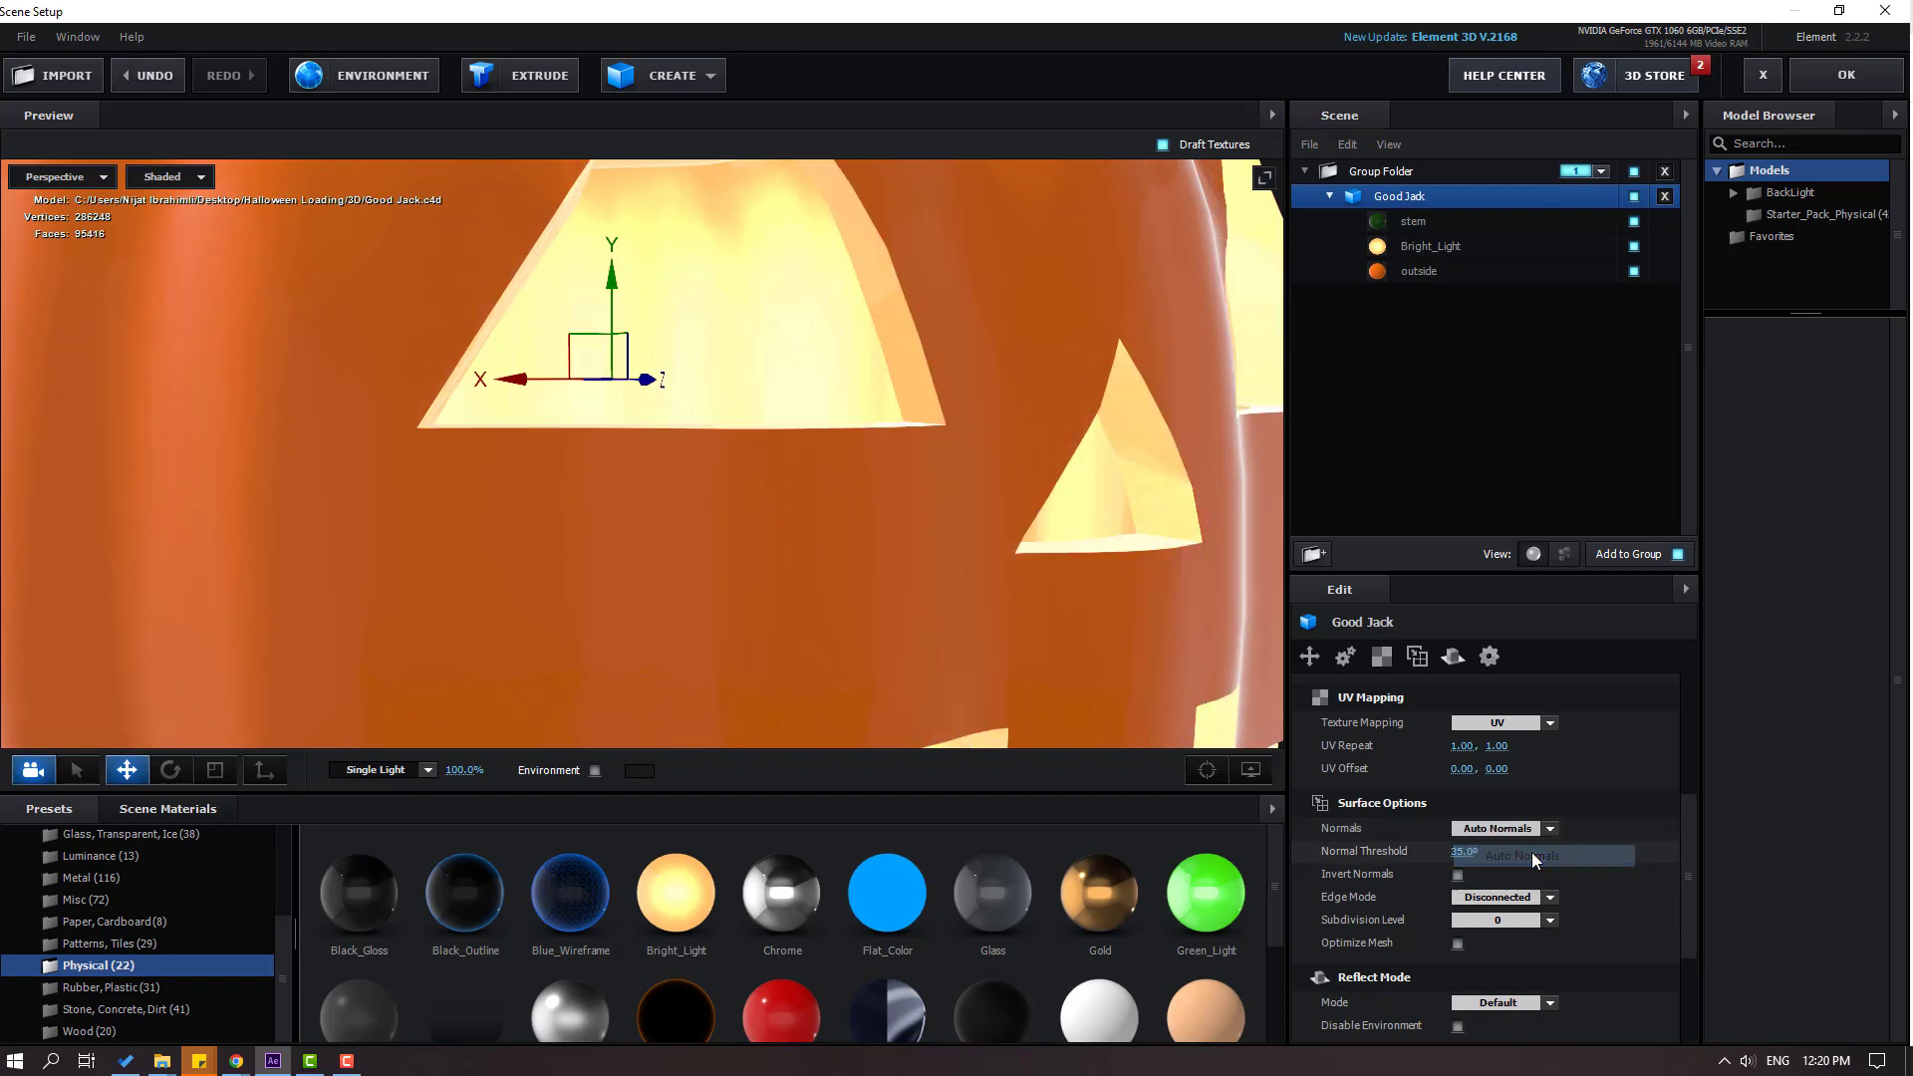
Enable Draw Backfaces on the pumpkin's Bright_Light material.
{"action": "scroll", "coordinate": [944, 359], "scroll_direction": "down", "scroll_amount": 5}
{"action": "left_click_drag", "start_coordinate": [984, 375], "coordinate": [839, 516]}
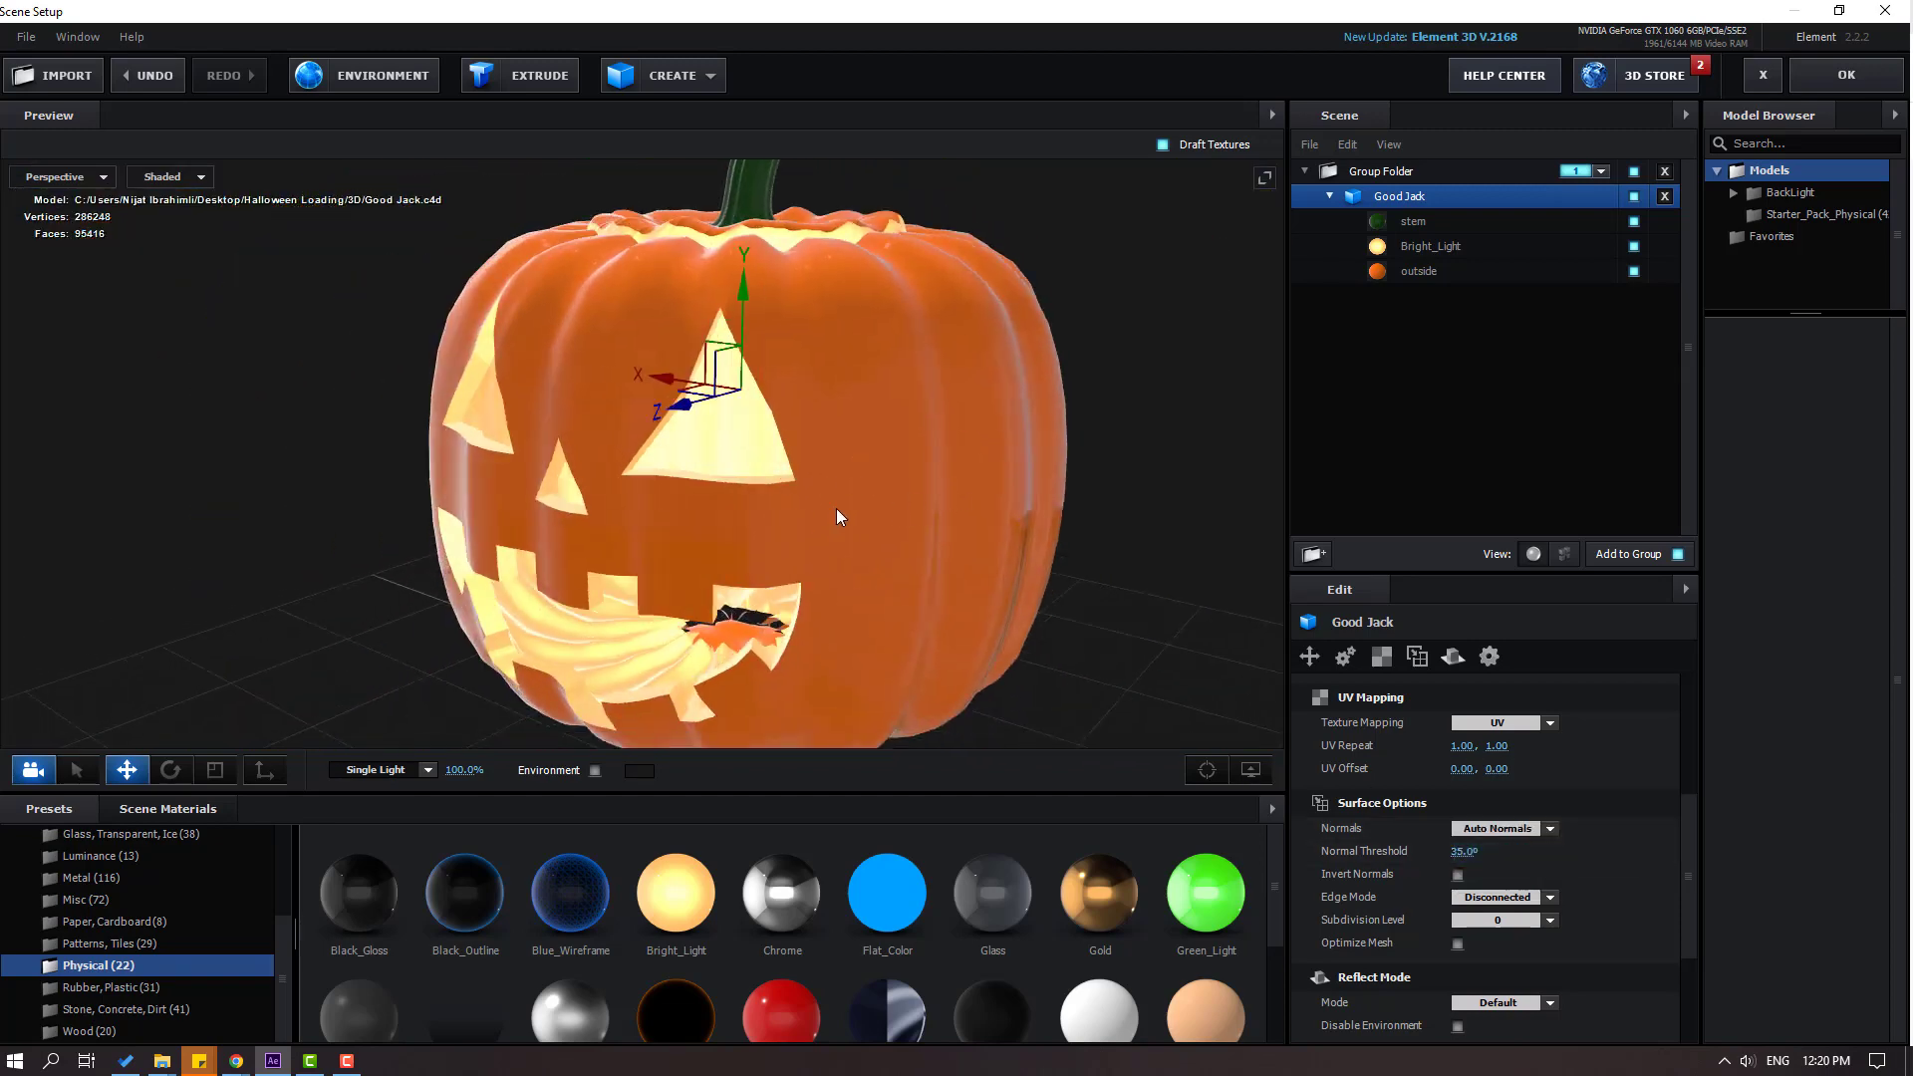
{"action": "left_click", "coordinate": [1449, 247]}
{"action": "scroll", "coordinate": [781, 576], "scroll_direction": "up", "scroll_amount": 8}
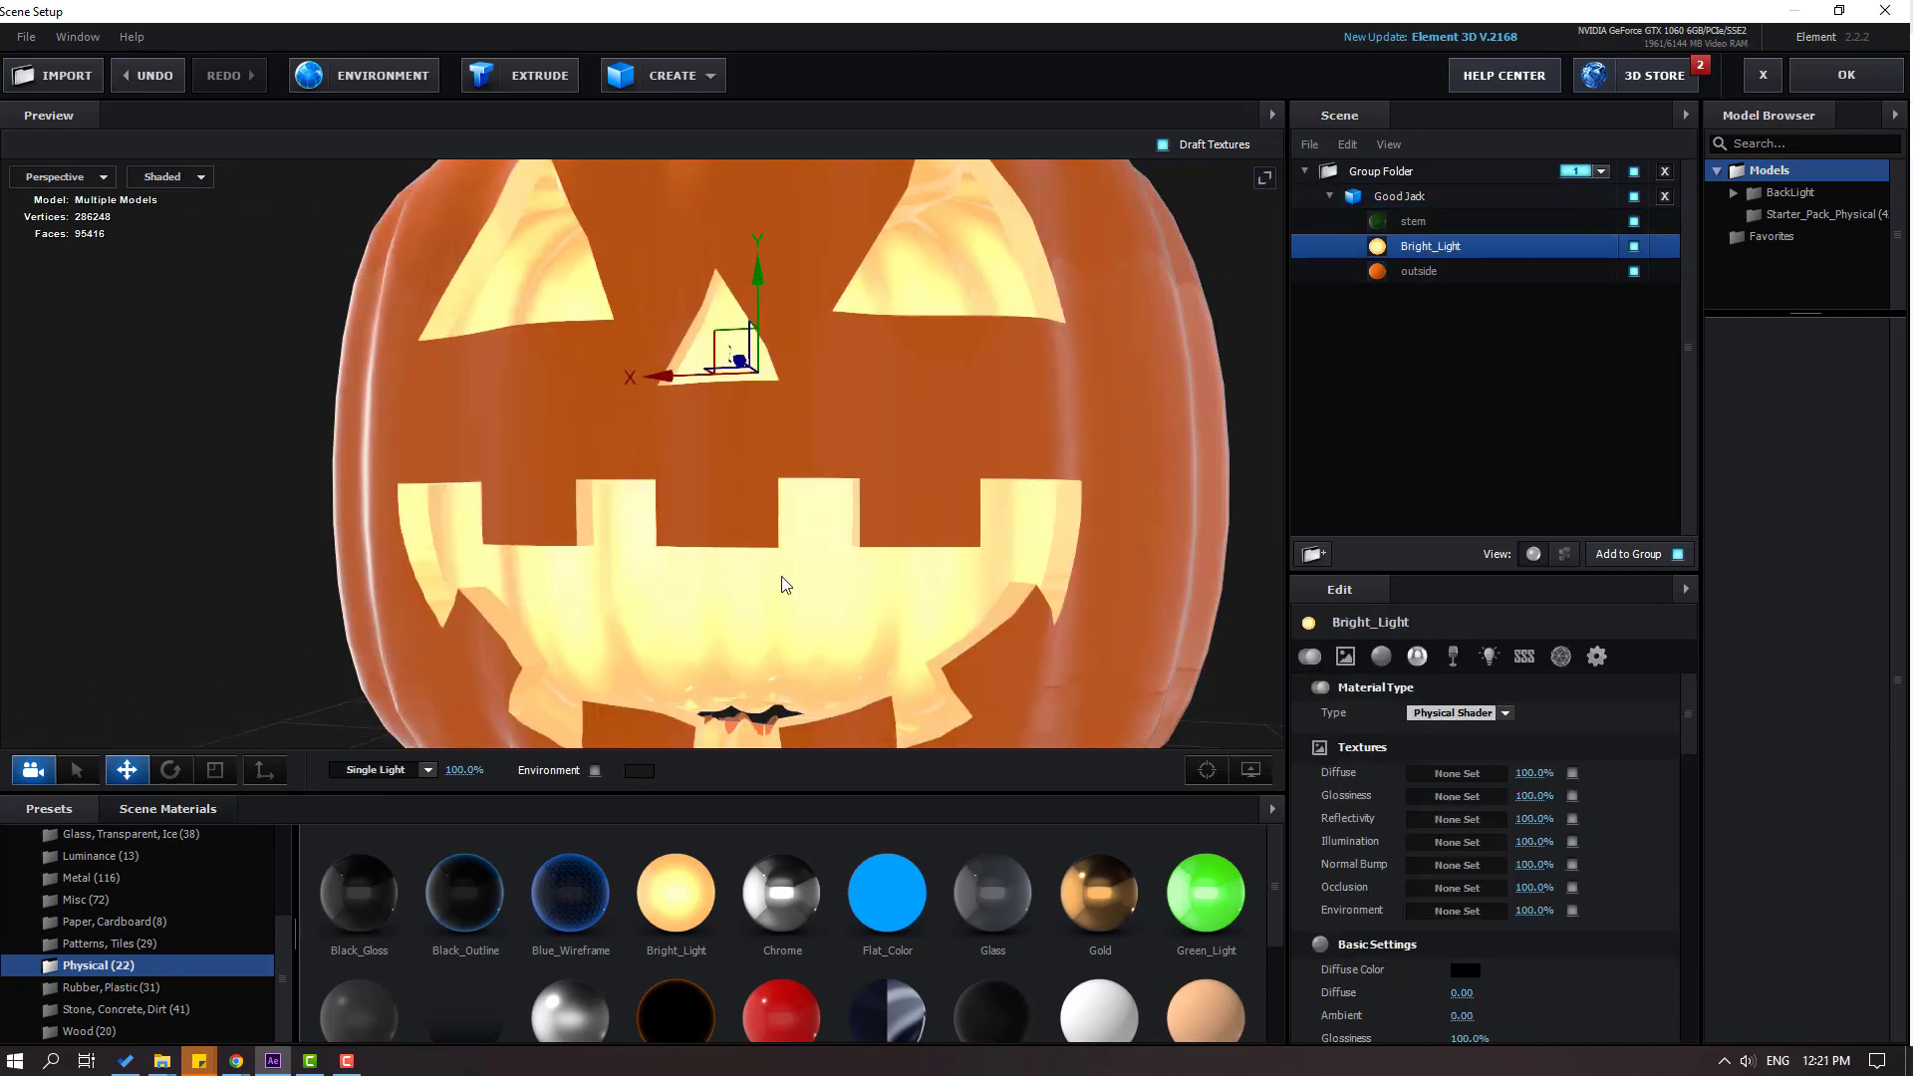
{"action": "left_click_drag", "start_coordinate": [813, 405], "coordinate": [785, 524]}
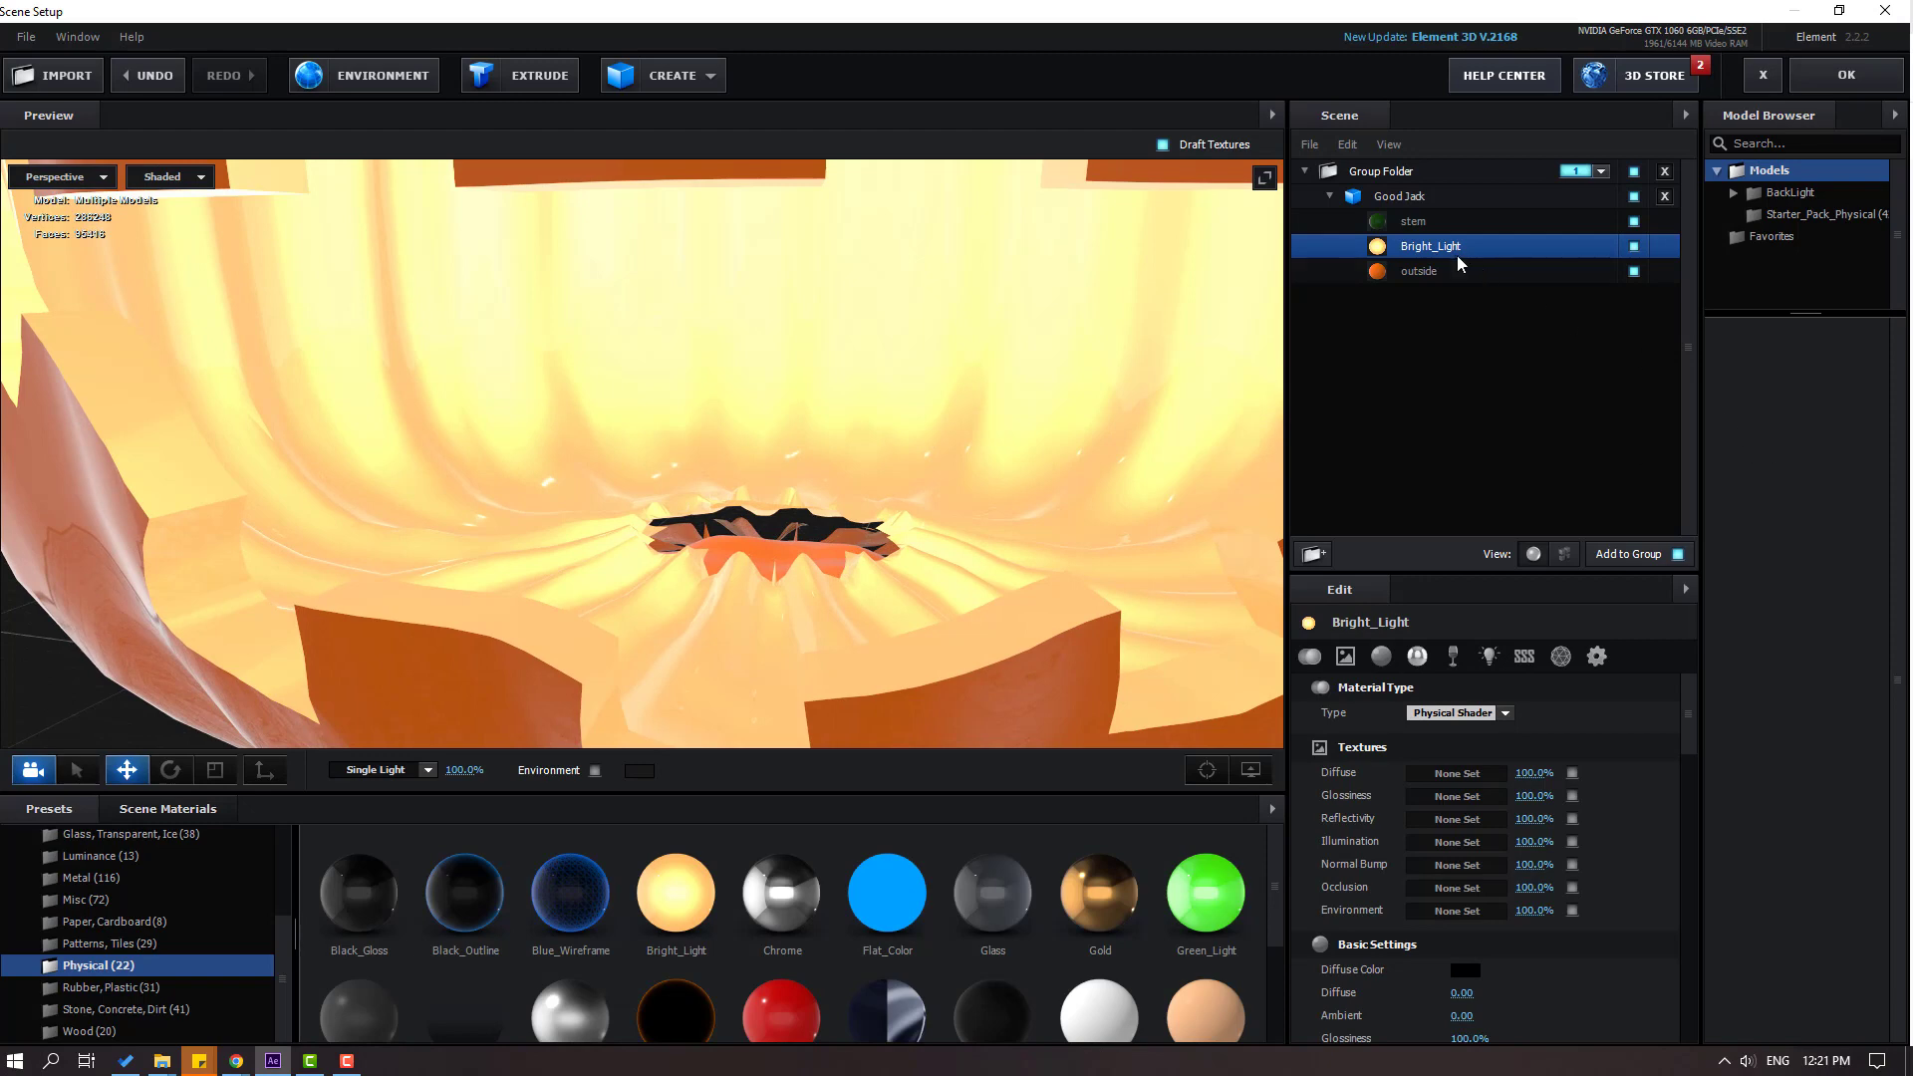
{"action": "left_click_drag", "start_coordinate": [1688, 683], "coordinate": [1685, 1016]}
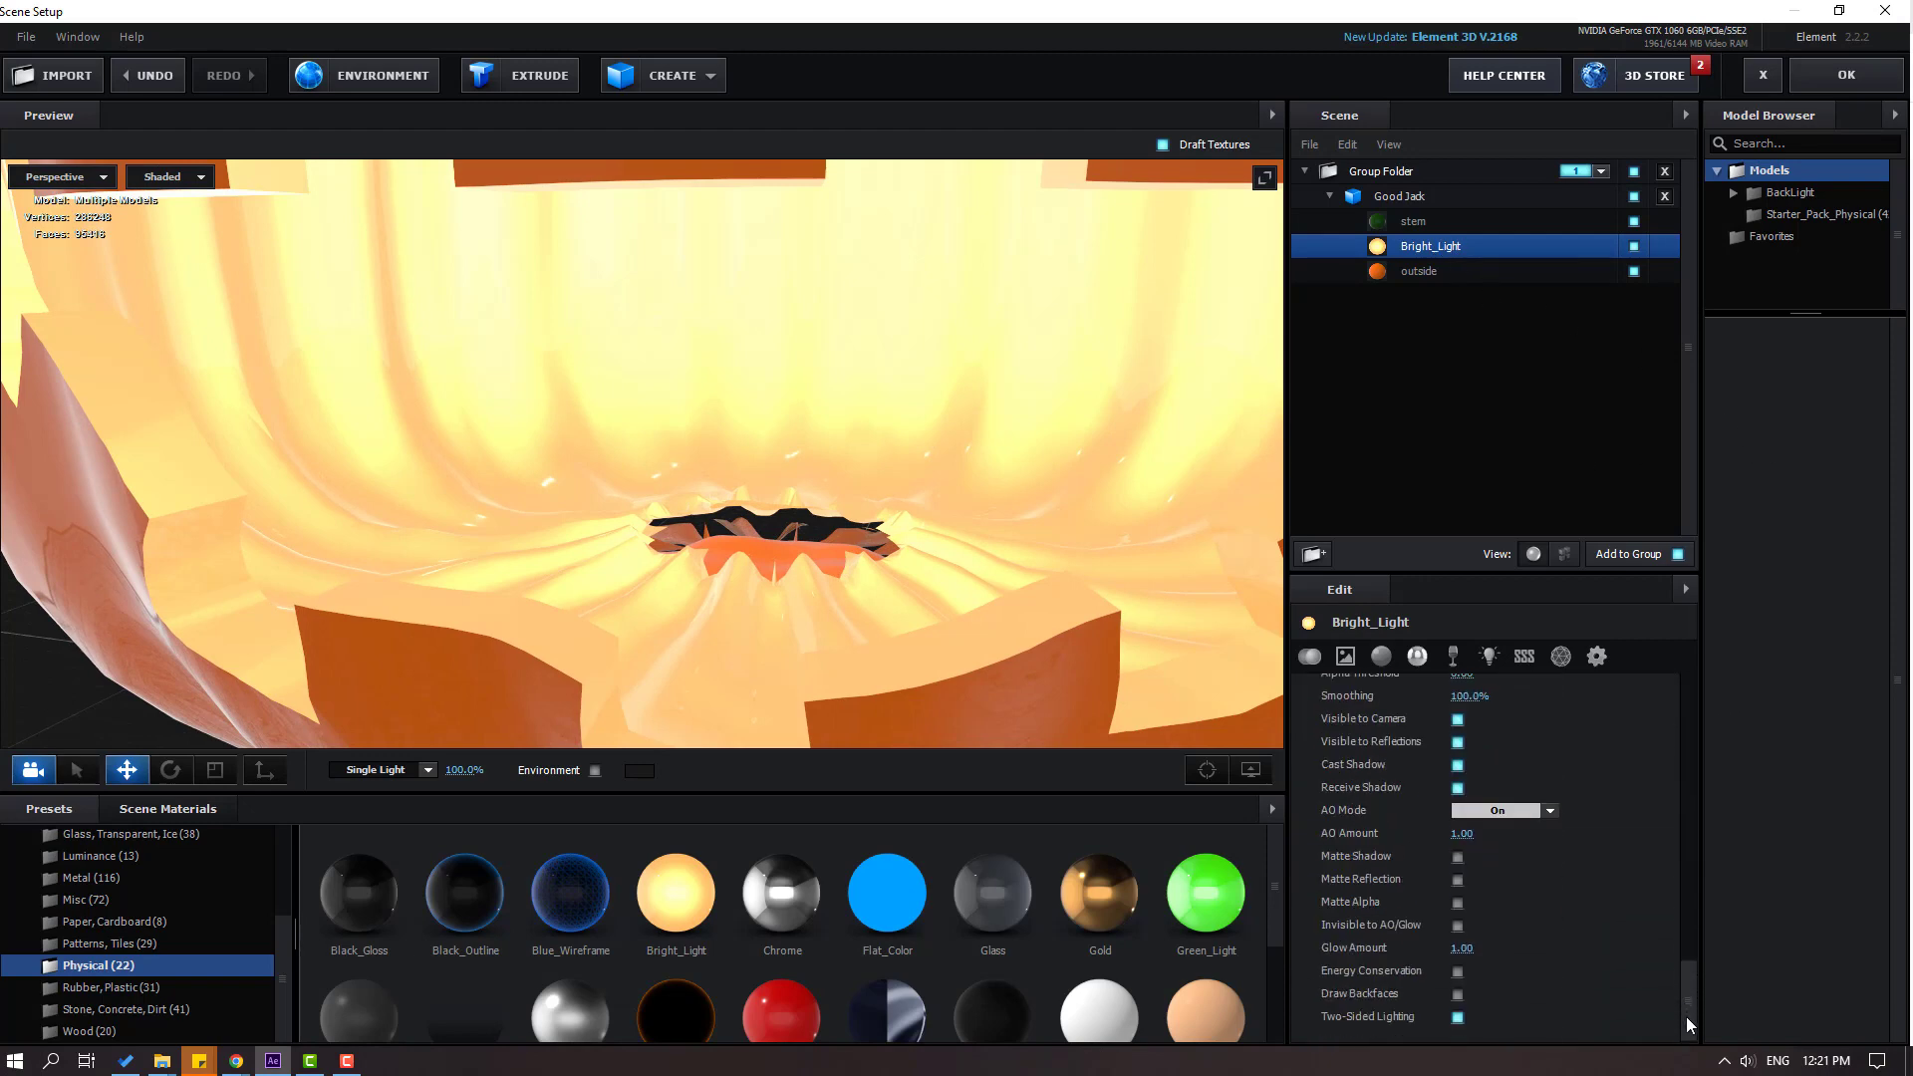
{"action": "left_click", "coordinate": [1456, 995]}
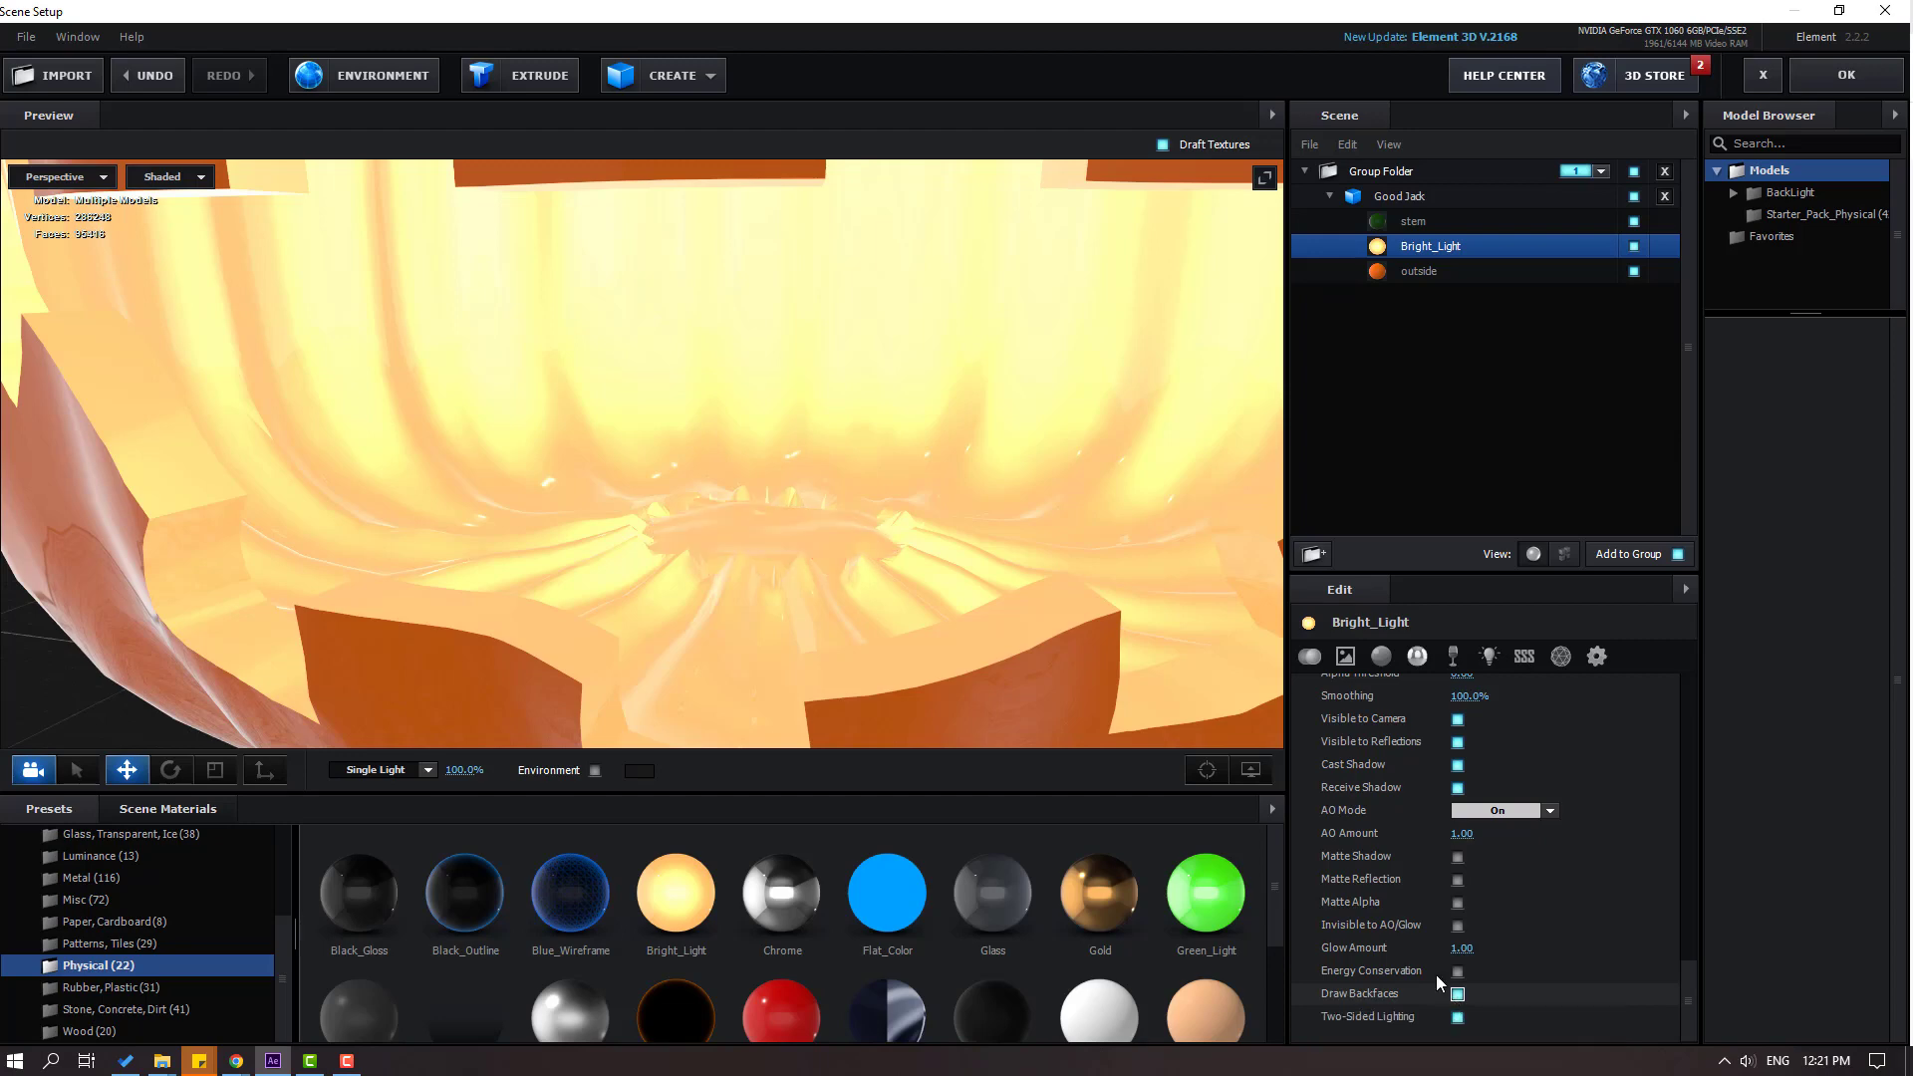
Apply the Paint_Red physical material to the outside part of the pumpkin and select it.
{"action": "scroll", "coordinate": [940, 432], "scroll_direction": "down", "scroll_amount": 5}
{"action": "scroll", "coordinate": [944, 358], "scroll_direction": "down", "scroll_amount": 6}
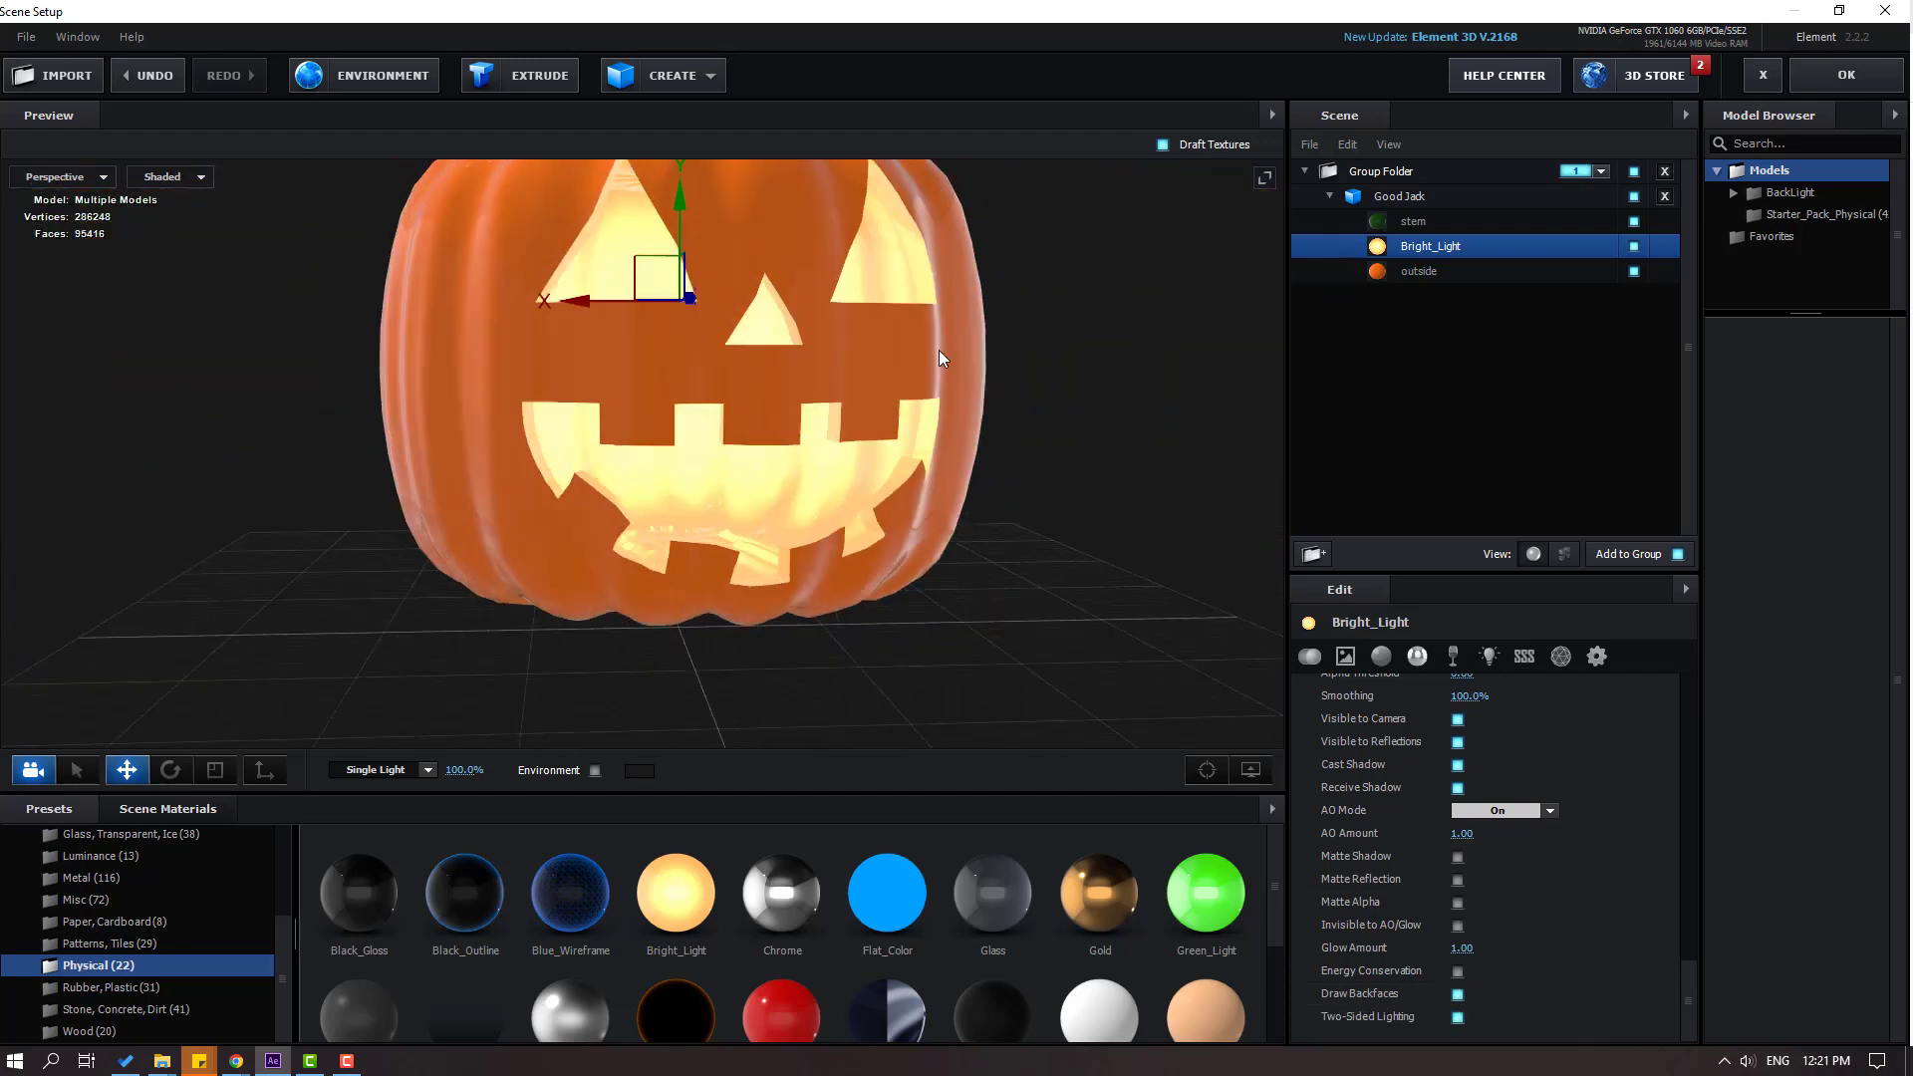
{"action": "scroll", "coordinate": [819, 989], "scroll_direction": "down", "scroll_amount": 1}
{"action": "scroll", "coordinate": [818, 989], "scroll_direction": "down", "scroll_amount": 2}
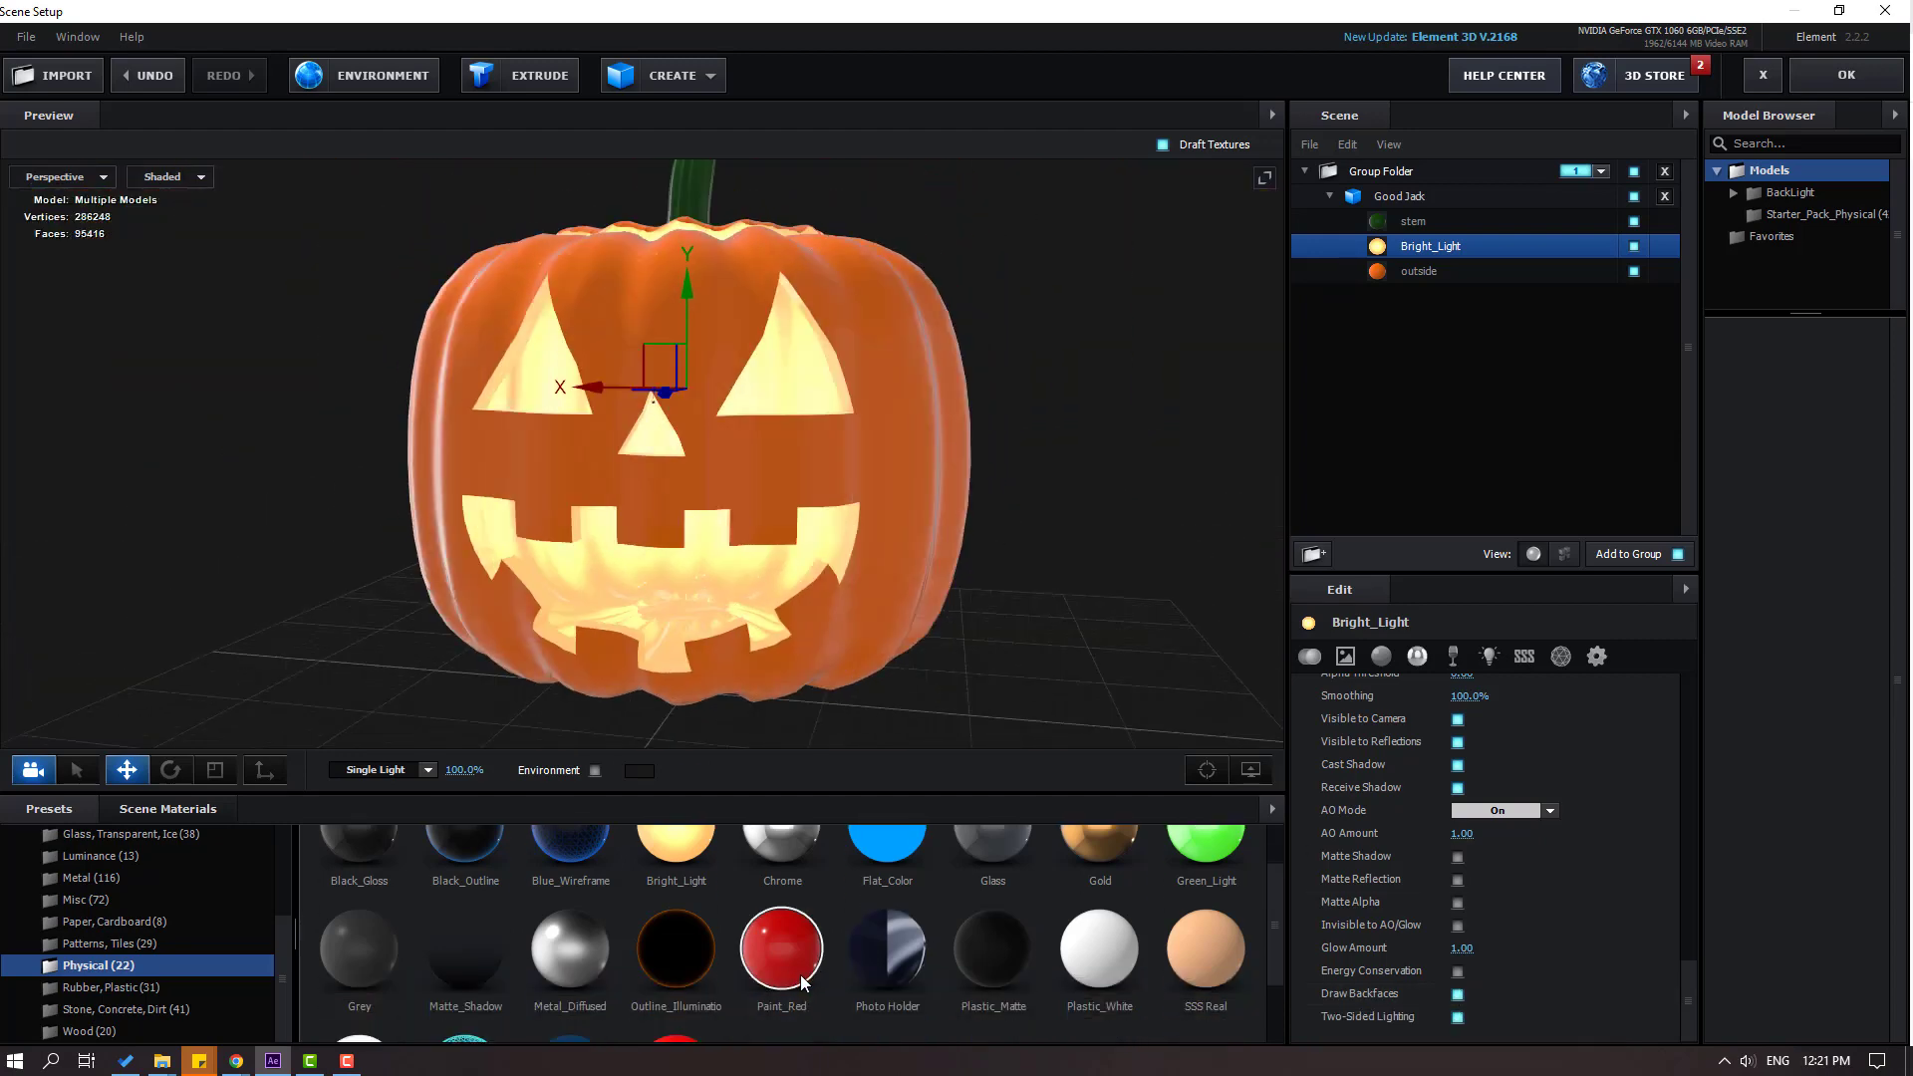
{"action": "mouse_move", "coordinate": [782, 976]}
{"action": "left_mouse_down"}
{"action": "mouse_move", "coordinate": [1336, 399]}
{"action": "mouse_move", "coordinate": [1425, 275]}
{"action": "left_mouse_up"}
{"action": "left_click", "coordinate": [1426, 273]}
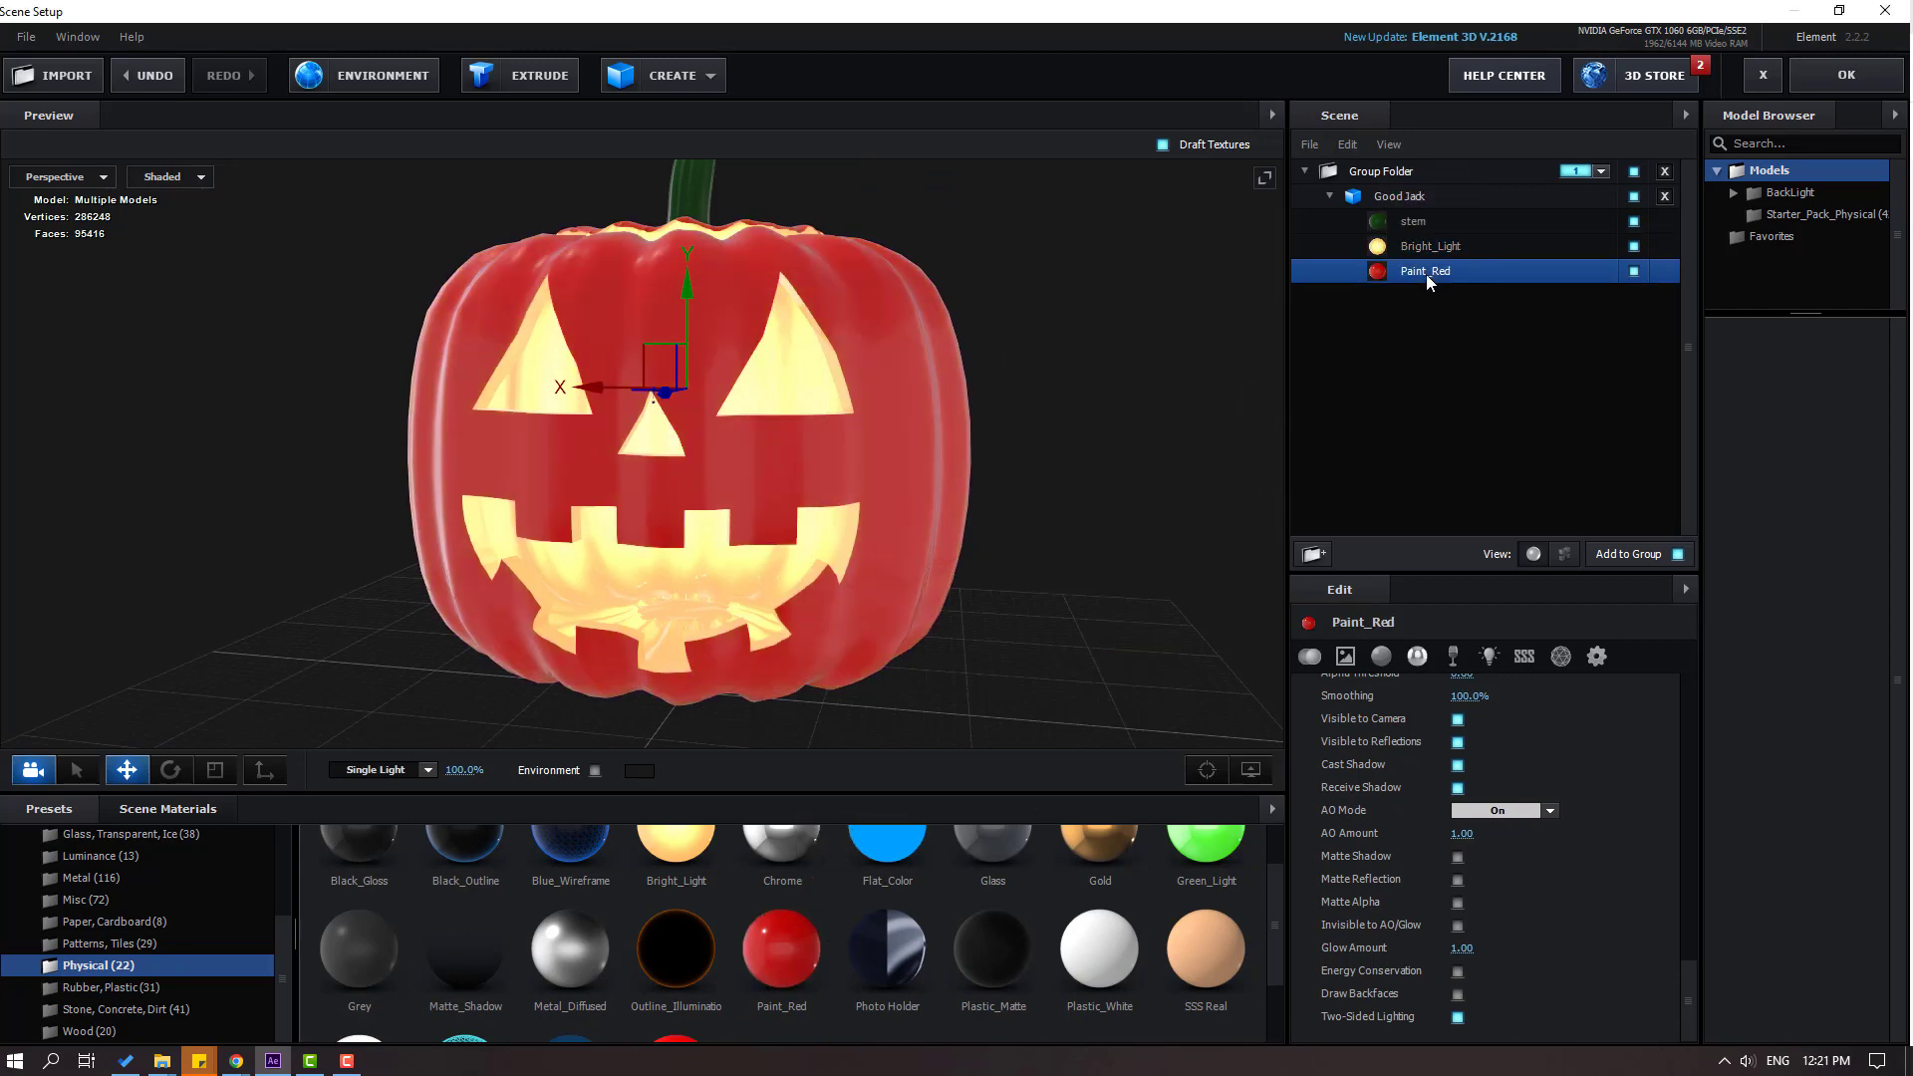
Change the diffuse color of the pumpkin's outer Paint_Red material to orange FF8F16.
{"action": "scroll", "coordinate": [1385, 891], "scroll_direction": "up", "scroll_amount": 5}
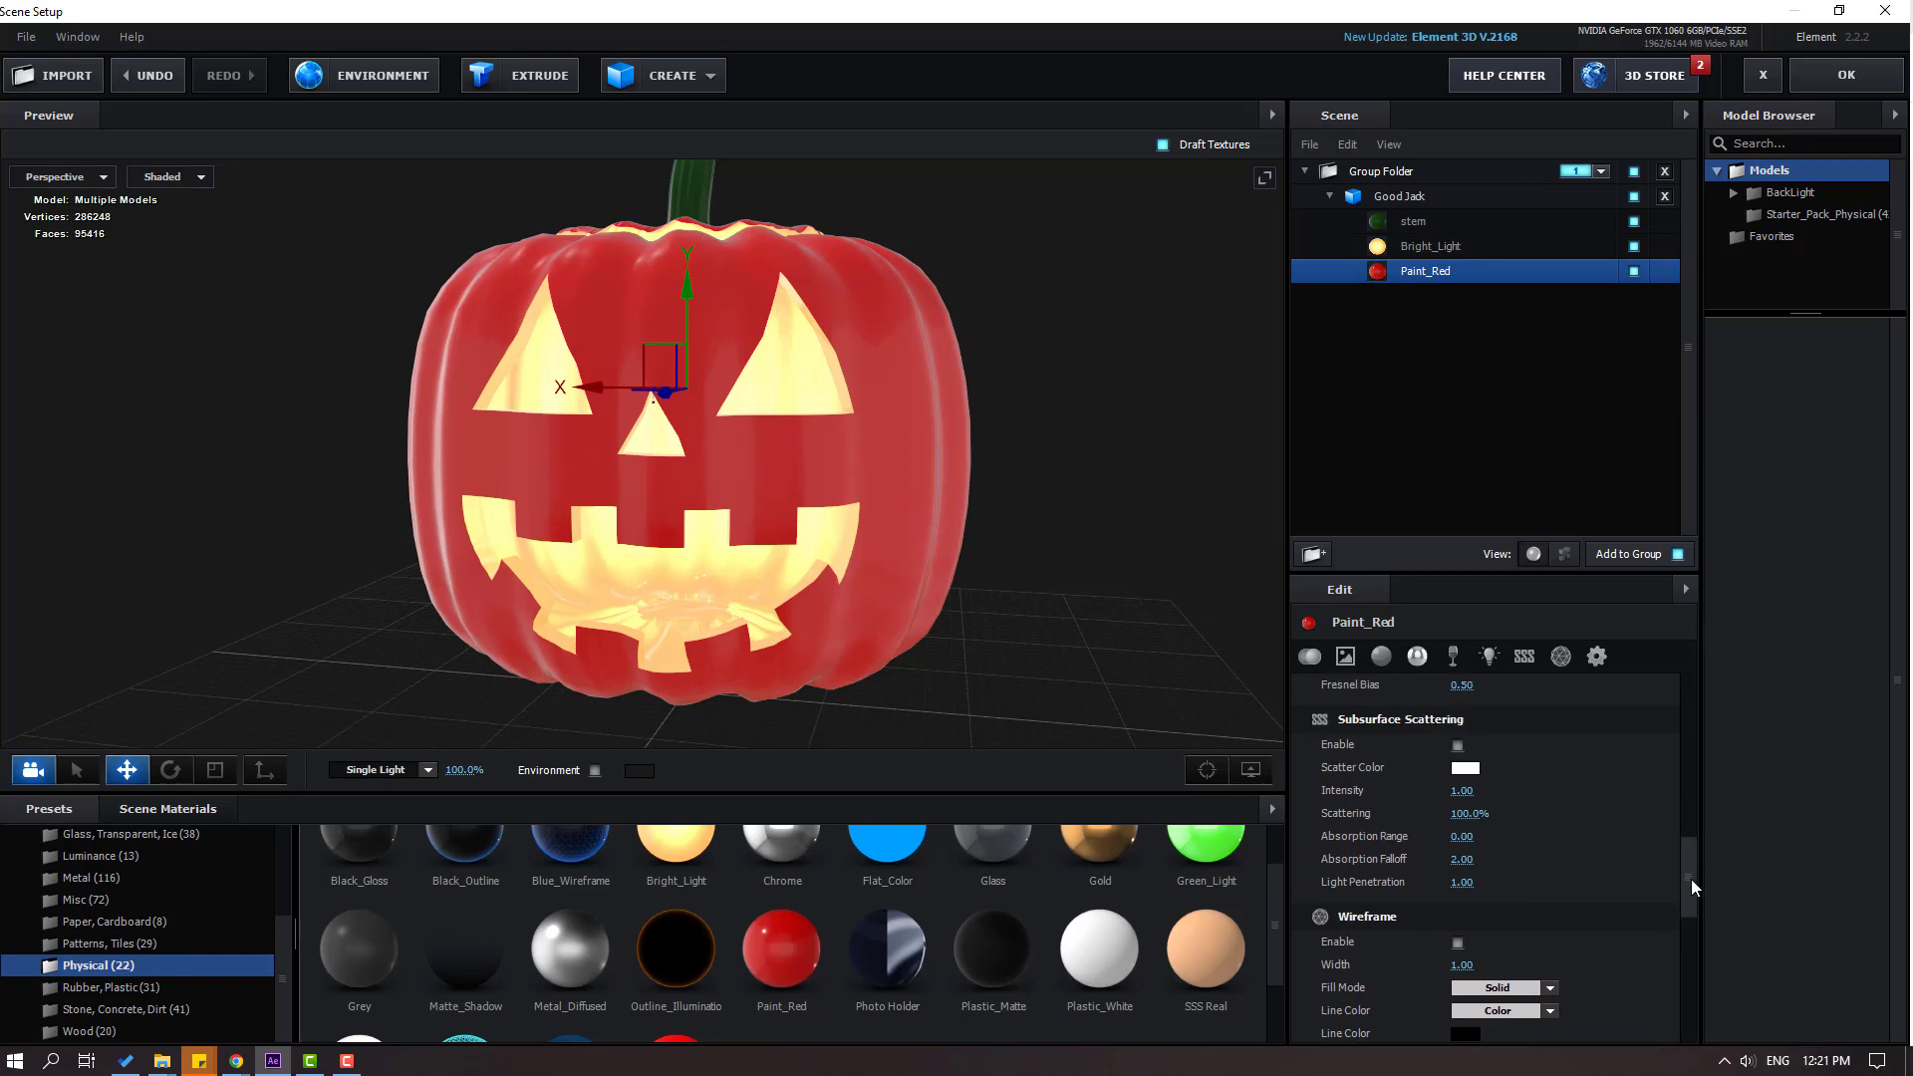
{"action": "left_click_drag", "start_coordinate": [1689, 879], "coordinate": [1693, 724]}
{"action": "scroll", "coordinate": [1581, 842], "scroll_direction": "down", "scroll_amount": 1}
{"action": "left_click", "coordinate": [1465, 948]}
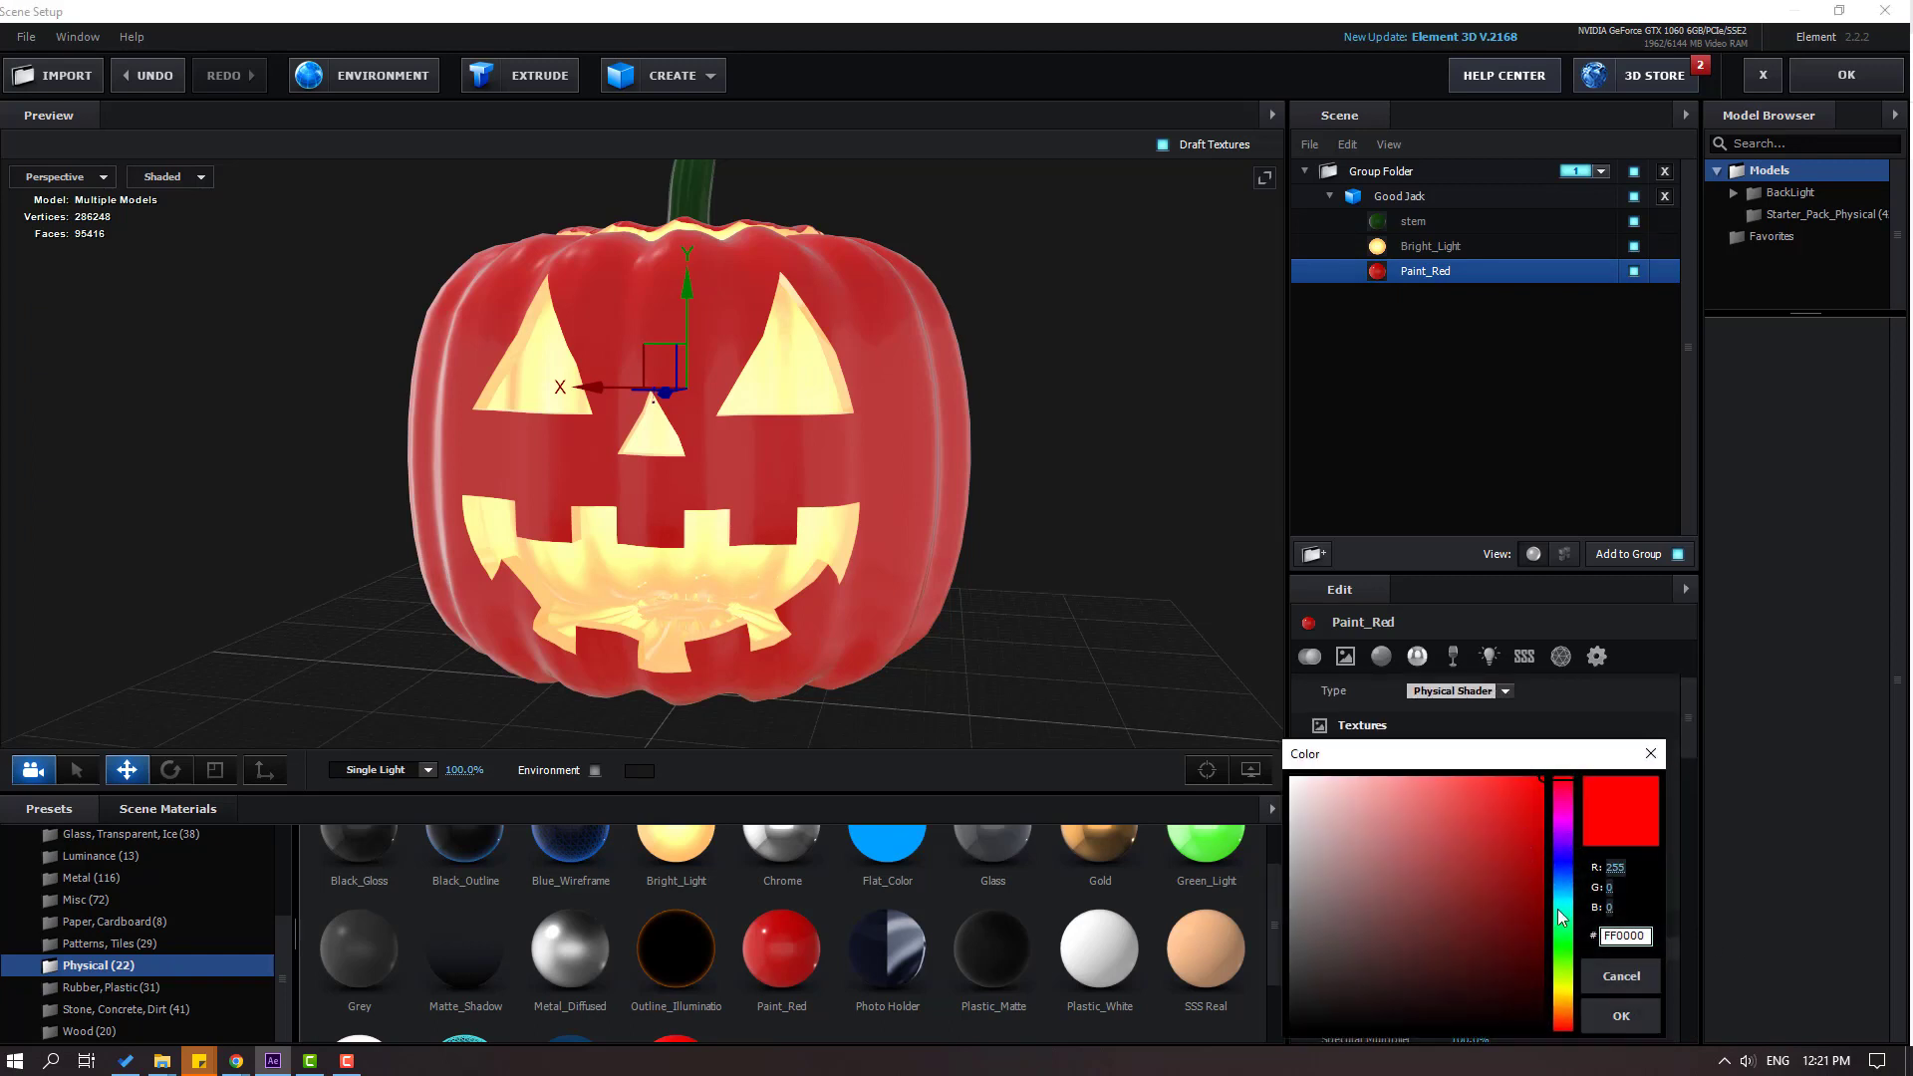
{"action": "left_click_drag", "start_coordinate": [1559, 1001], "coordinate": [1566, 1016]}
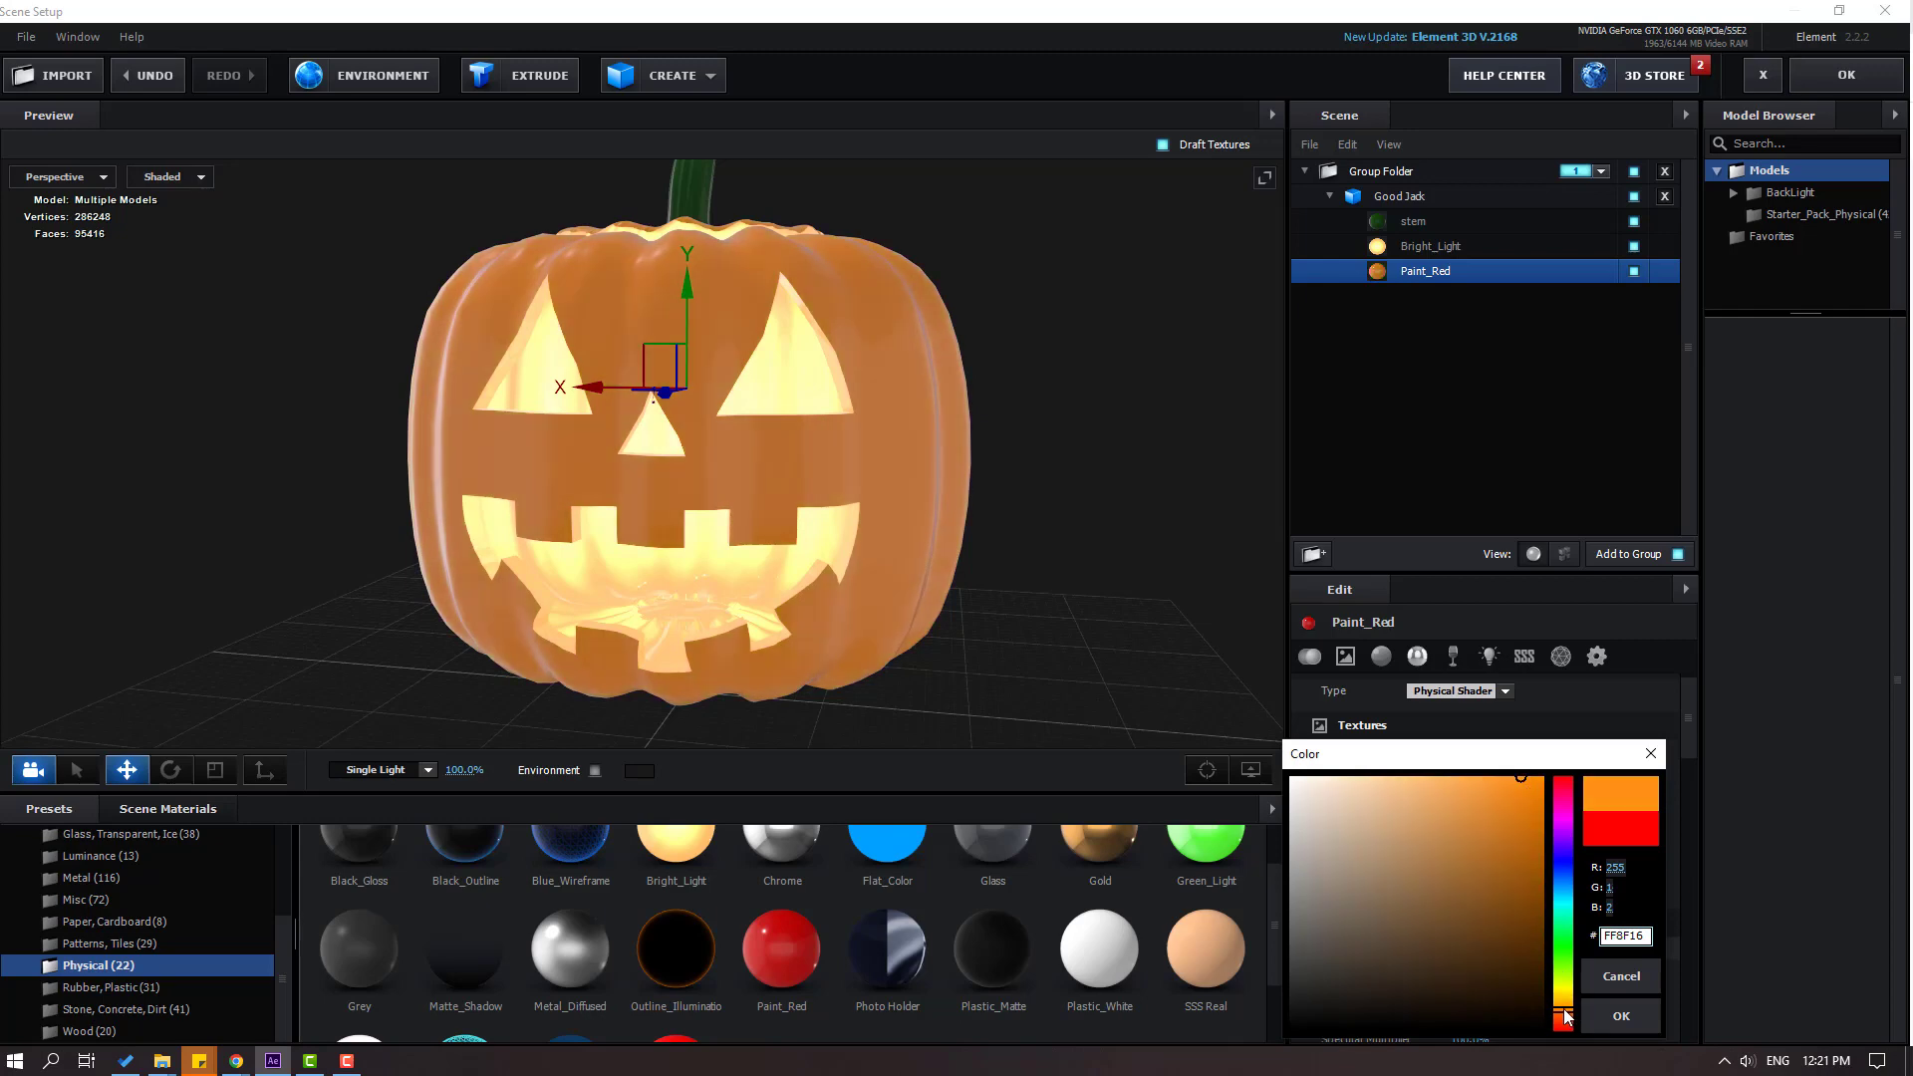
{"action": "left_click", "coordinate": [1621, 1015]}
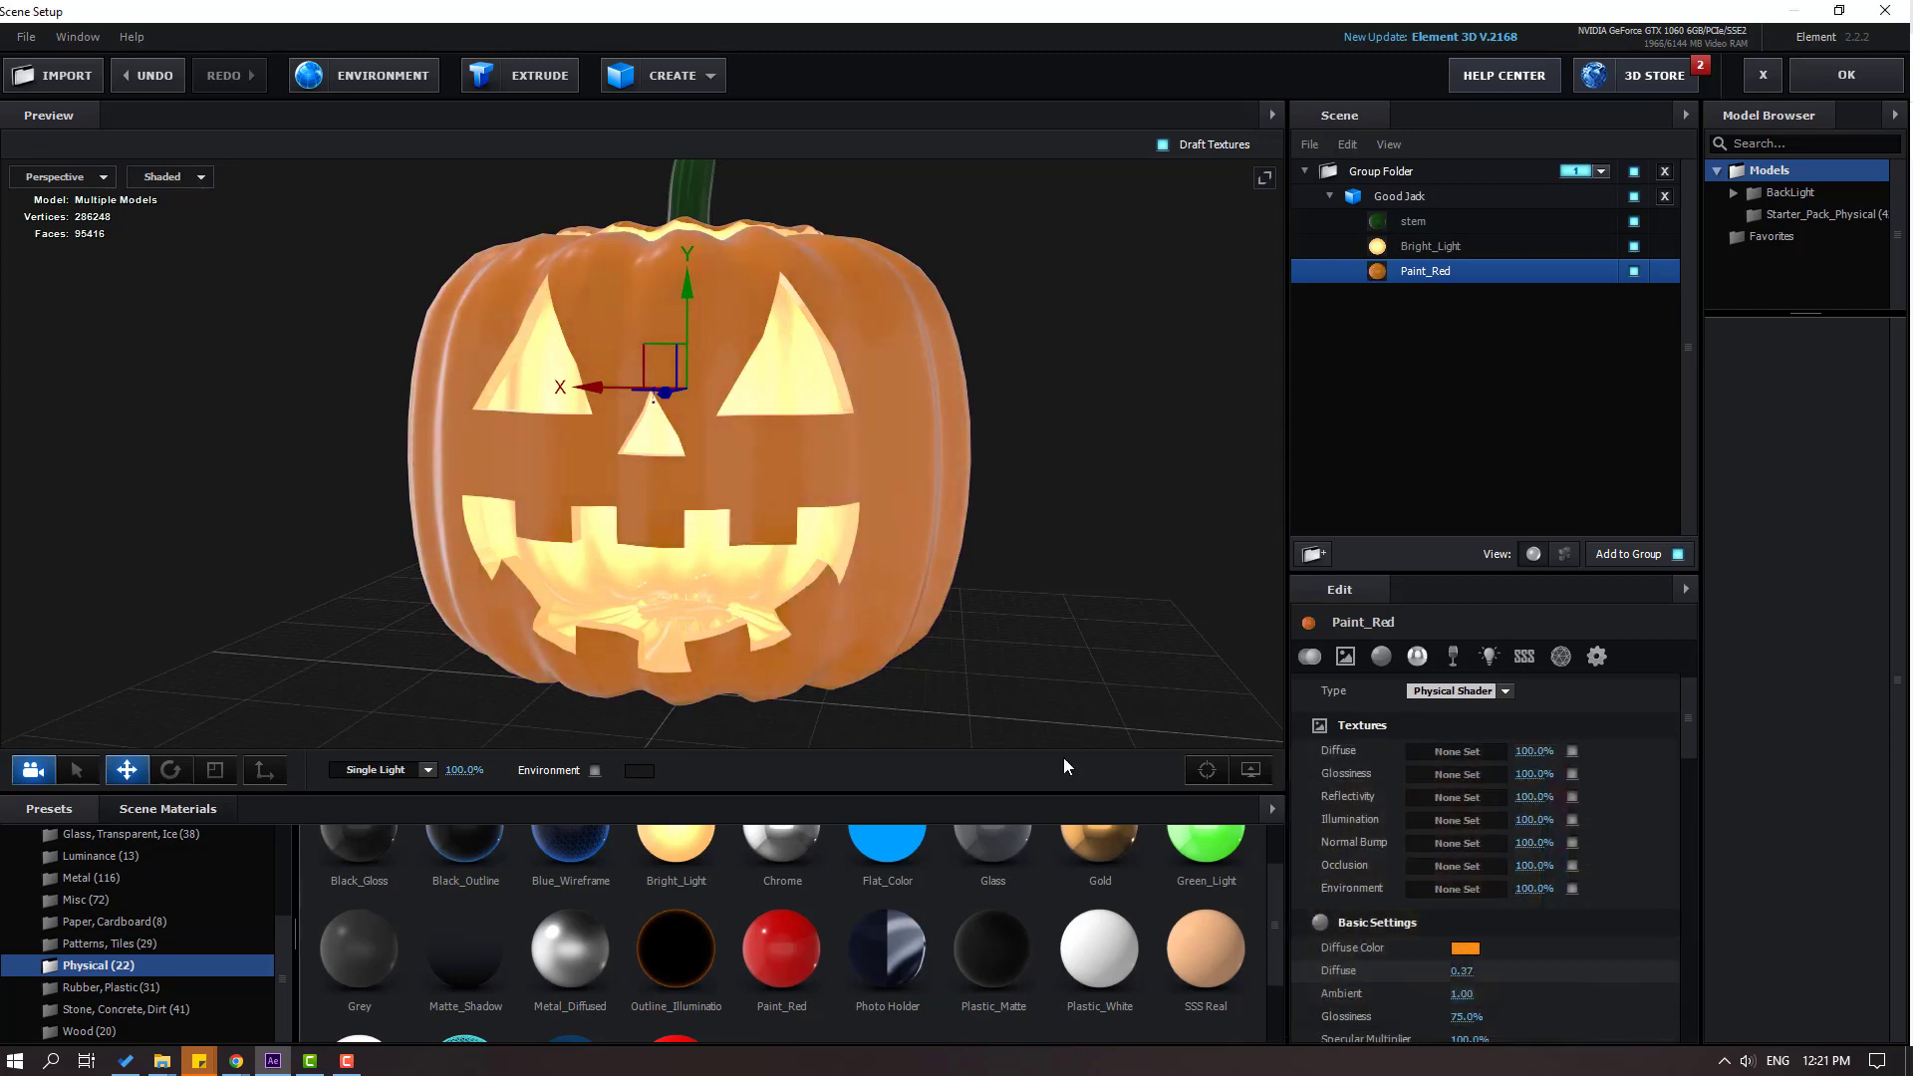
Set the outer pumpkin material's diffuse to 1.60 and its glossiness to 71%.
{"action": "left_click_drag", "start_coordinate": [877, 596], "coordinate": [934, 602]}
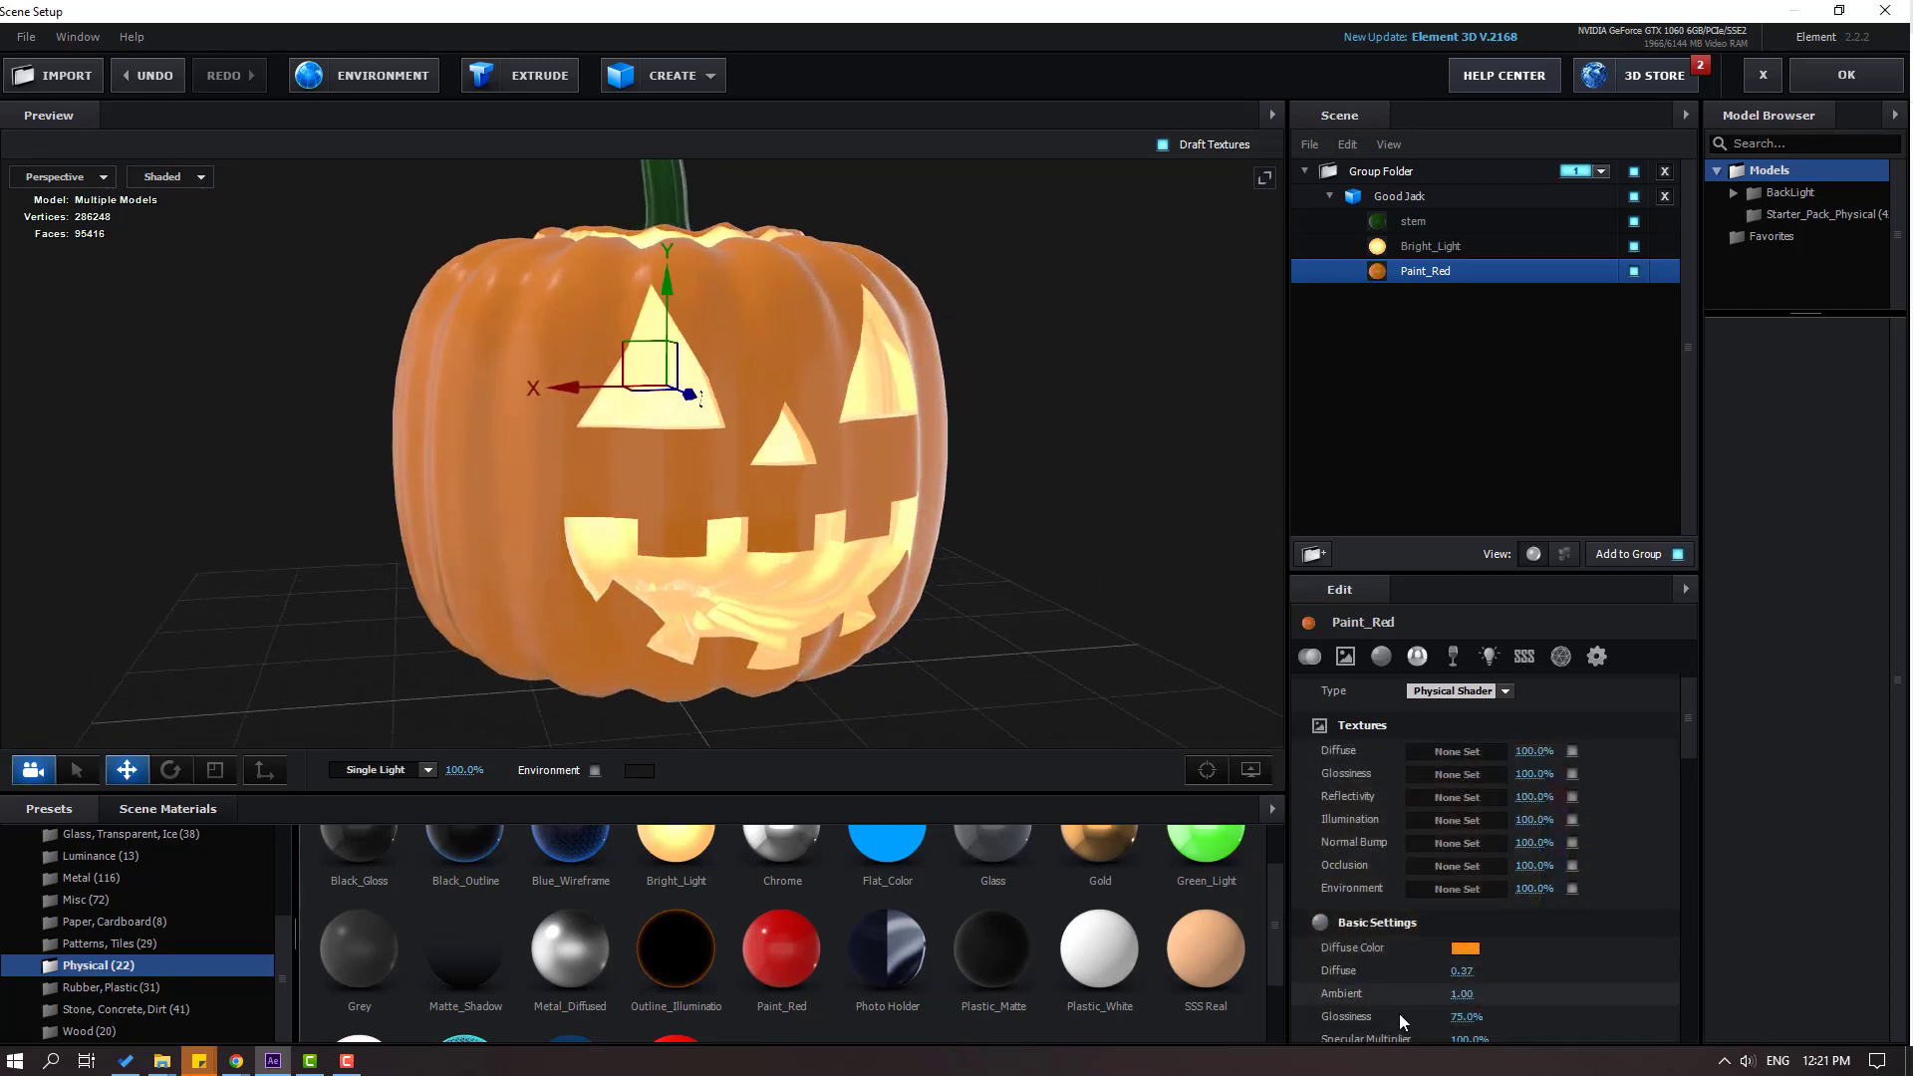
{"action": "left_click_drag", "start_coordinate": [1461, 972], "coordinate": [1568, 961]}
{"action": "scroll", "coordinate": [767, 586], "scroll_direction": "down", "scroll_amount": 2}
{"action": "mouse_move", "coordinate": [767, 586]}
{"action": "left_mouse_down"}
{"action": "mouse_move", "coordinate": [745, 581]}
{"action": "mouse_move", "coordinate": [787, 586]}
{"action": "left_mouse_up"}
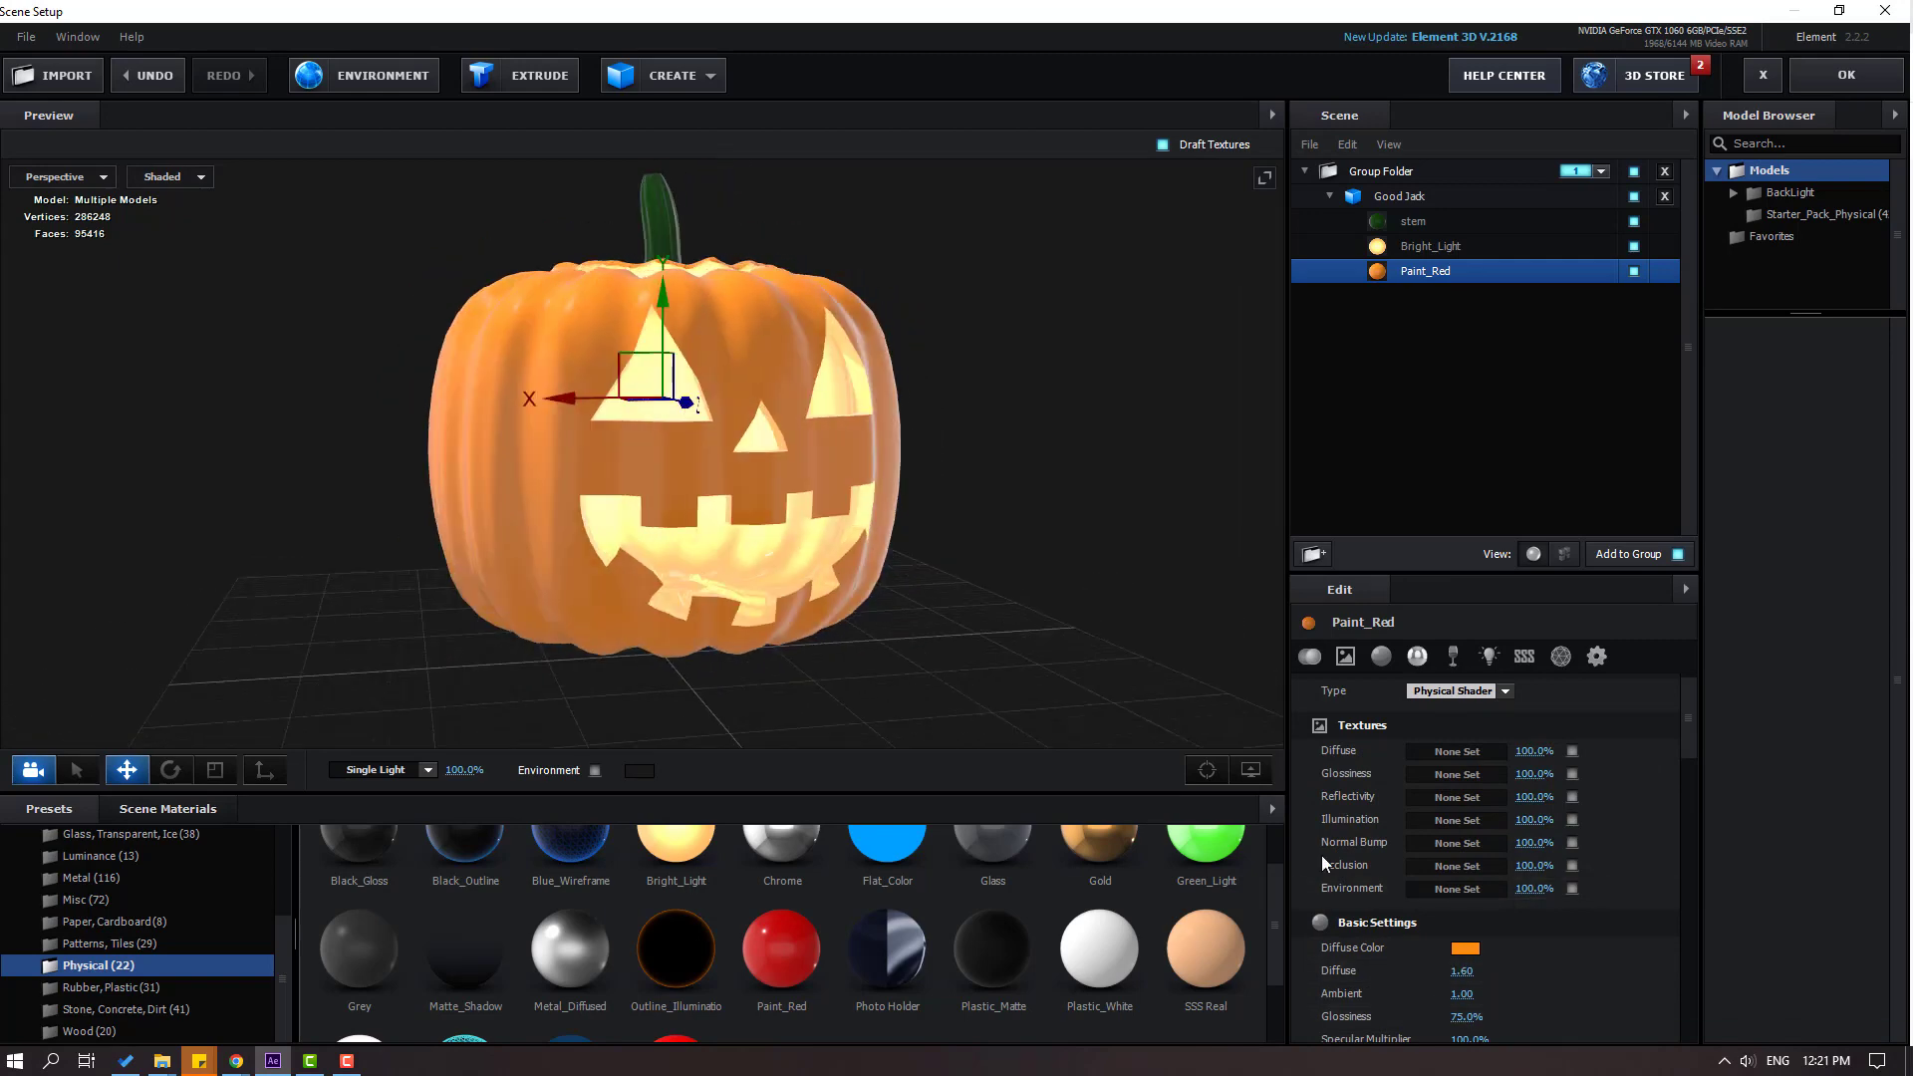
{"action": "mouse_move", "coordinate": [1464, 1016]}
{"action": "left_mouse_down"}
{"action": "mouse_move", "coordinate": [1446, 1024]}
{"action": "mouse_move", "coordinate": [1464, 1022]}
{"action": "left_mouse_up"}
Apply the Paint_Red physical material to the pumpkin's stem and select that material.
{"action": "mouse_move", "coordinate": [660, 610]}
{"action": "left_mouse_down"}
{"action": "mouse_move", "coordinate": [762, 643]}
{"action": "mouse_move", "coordinate": [576, 647]}
{"action": "mouse_move", "coordinate": [696, 608]}
{"action": "mouse_move", "coordinate": [769, 434]}
{"action": "mouse_move", "coordinate": [846, 648]}
{"action": "mouse_move", "coordinate": [935, 582]}
{"action": "mouse_move", "coordinate": [824, 648]}
{"action": "mouse_move", "coordinate": [889, 532]}
{"action": "mouse_move", "coordinate": [897, 648]}
{"action": "left_mouse_up"}
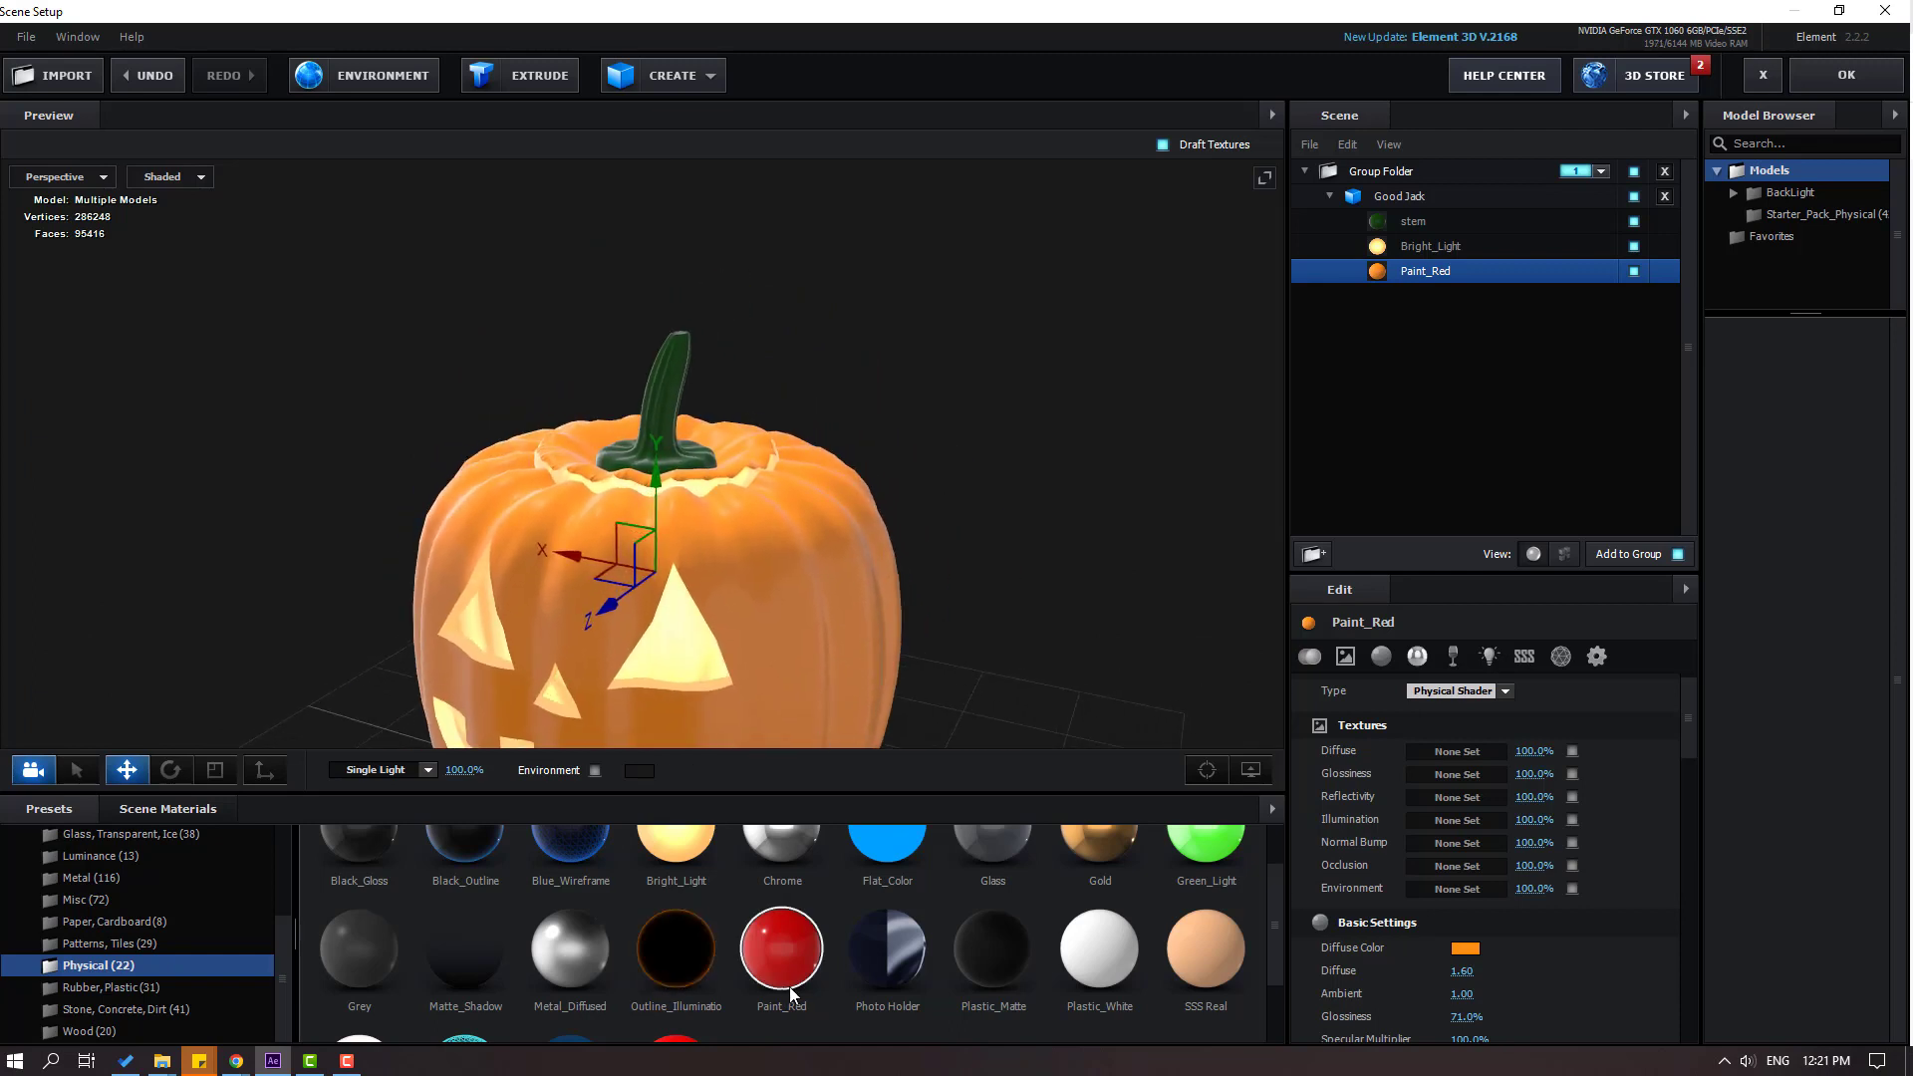
{"action": "mouse_move", "coordinate": [807, 961]}
{"action": "left_mouse_down"}
{"action": "mouse_move", "coordinate": [1370, 200]}
{"action": "mouse_move", "coordinate": [1439, 174]}
{"action": "mouse_move", "coordinate": [1412, 221]}
{"action": "left_mouse_up"}
{"action": "left_click_drag", "start_coordinate": [860, 630], "coordinate": [777, 398]}
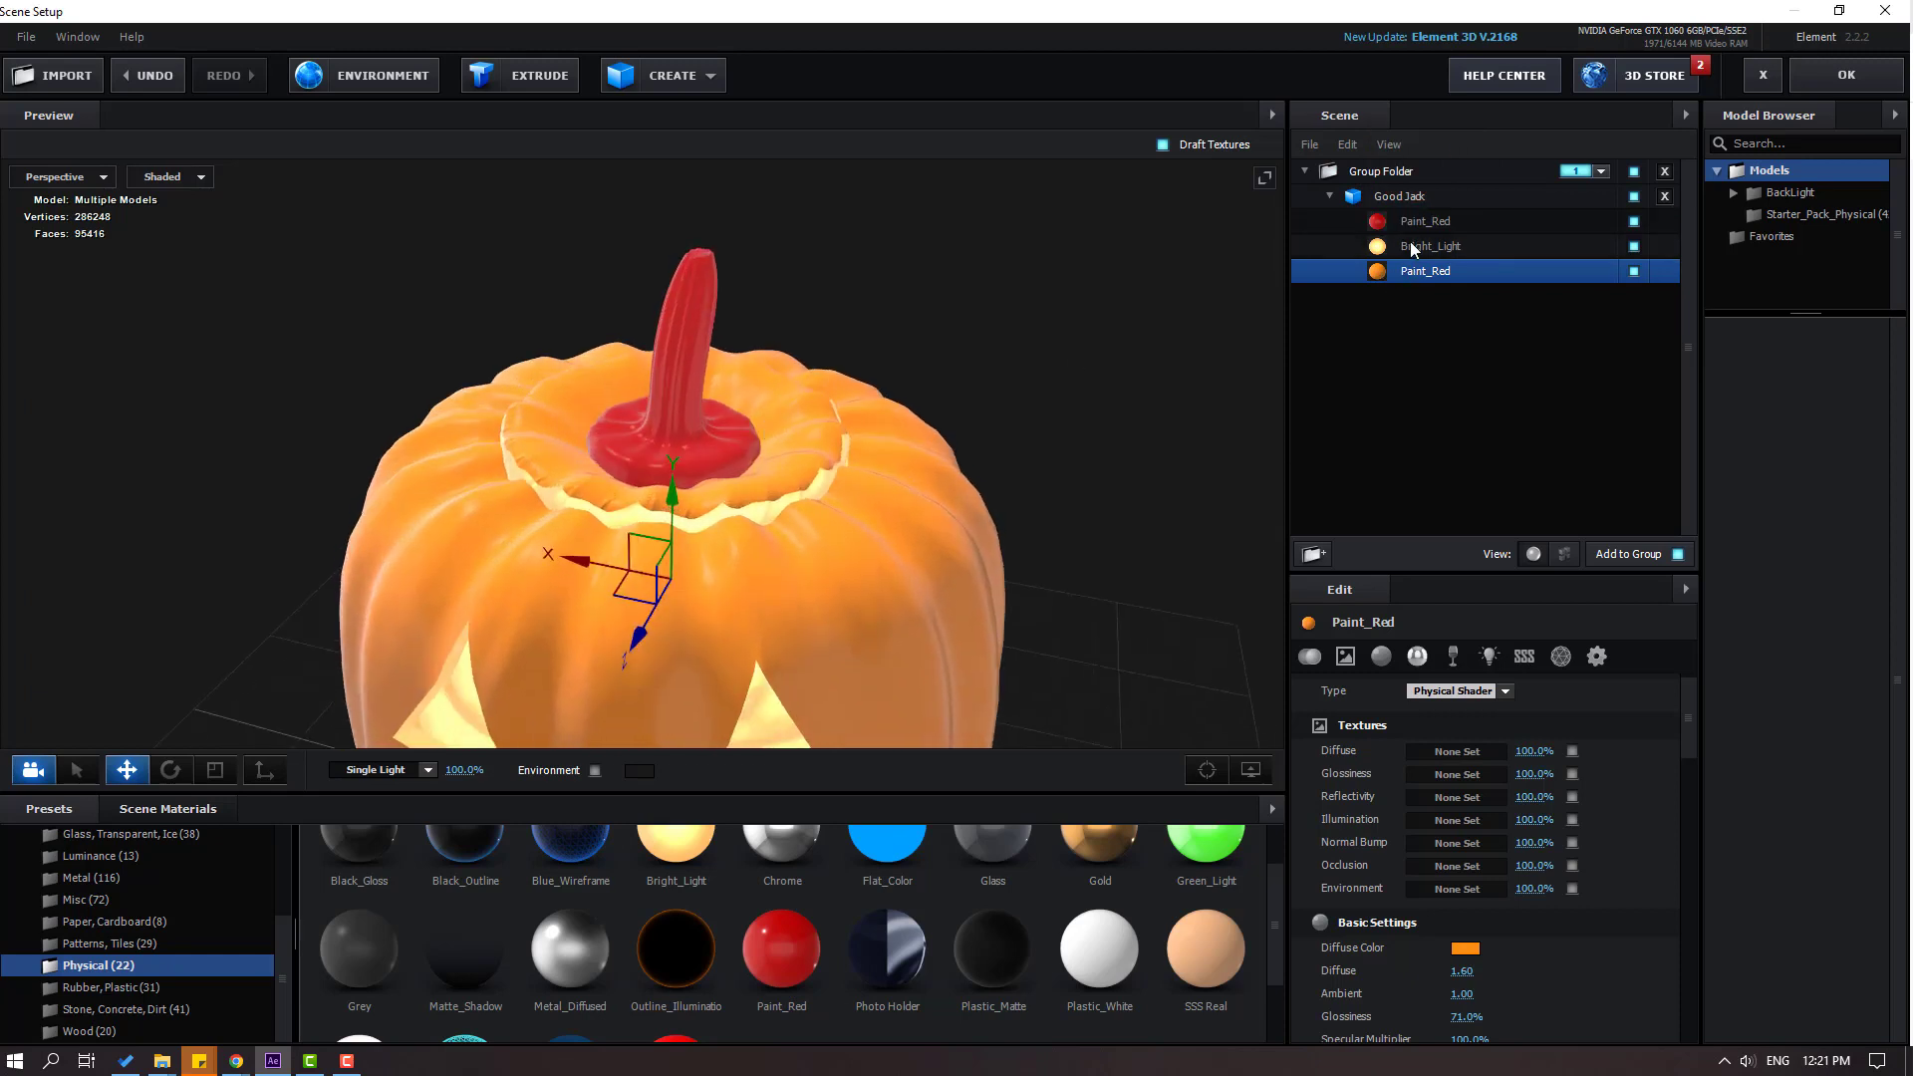
{"action": "left_click", "coordinate": [1432, 225]}
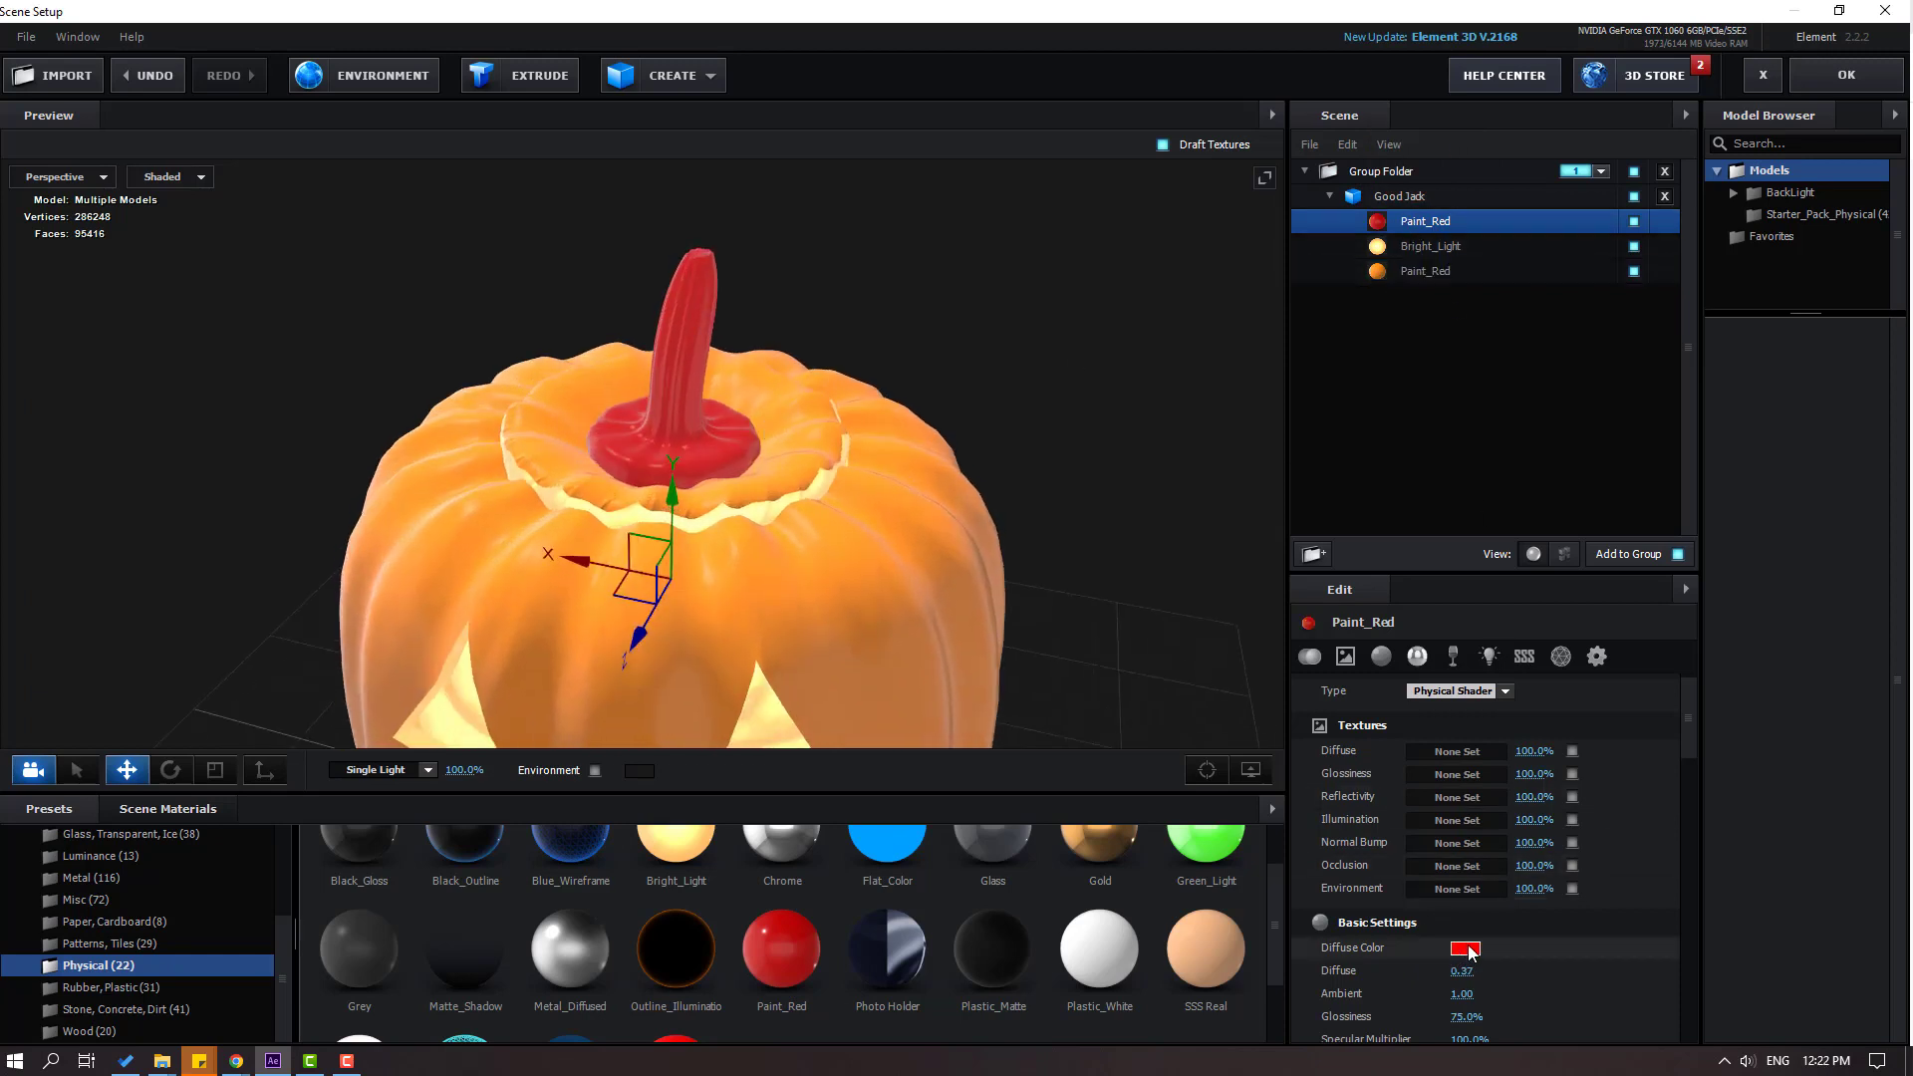
Change the diffuse color of the stem's Paint_Red material to green 23BD00 and accept the scene setup.
{"action": "left_click", "coordinate": [1472, 949]}
{"action": "left_click", "coordinate": [1562, 953]}
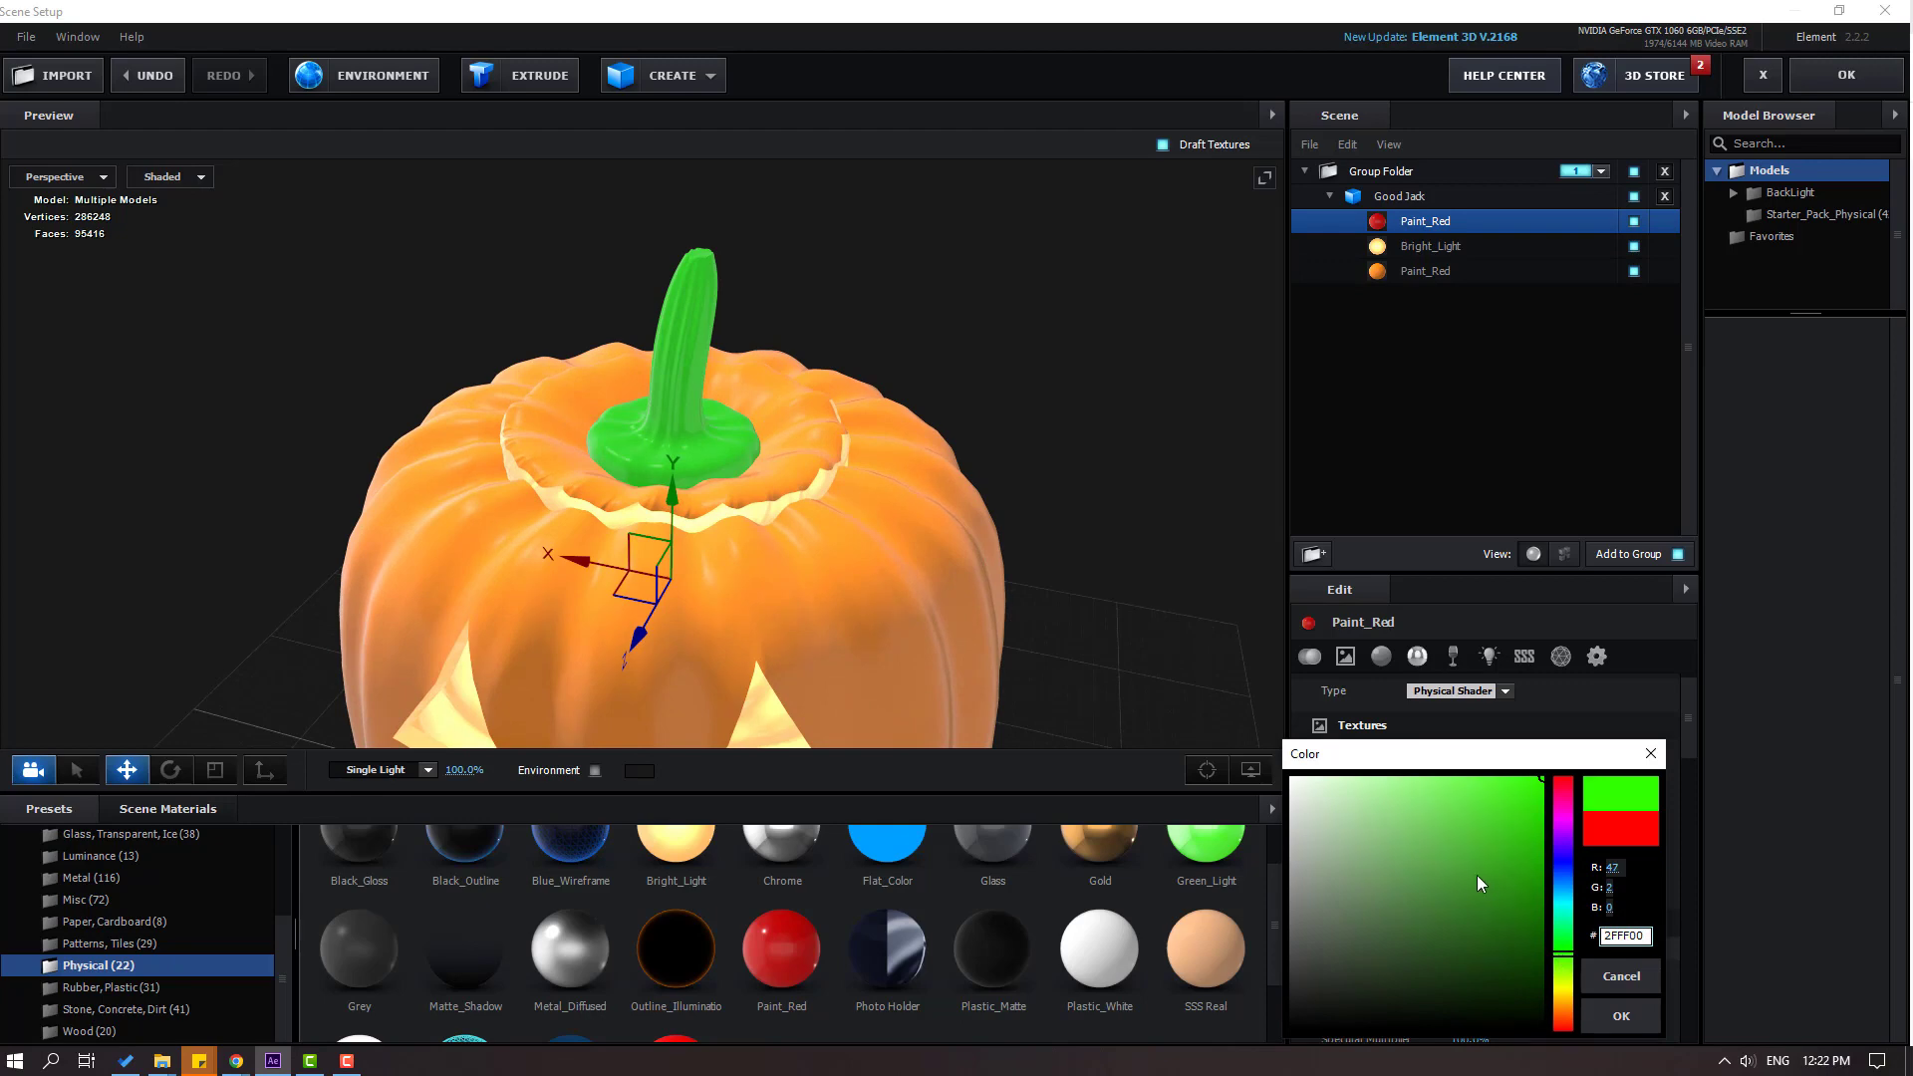
{"action": "mouse_move", "coordinate": [1476, 875]}
{"action": "left_mouse_down"}
{"action": "mouse_move", "coordinate": [1540, 892]}
{"action": "mouse_move", "coordinate": [1552, 842]}
{"action": "left_mouse_up"}
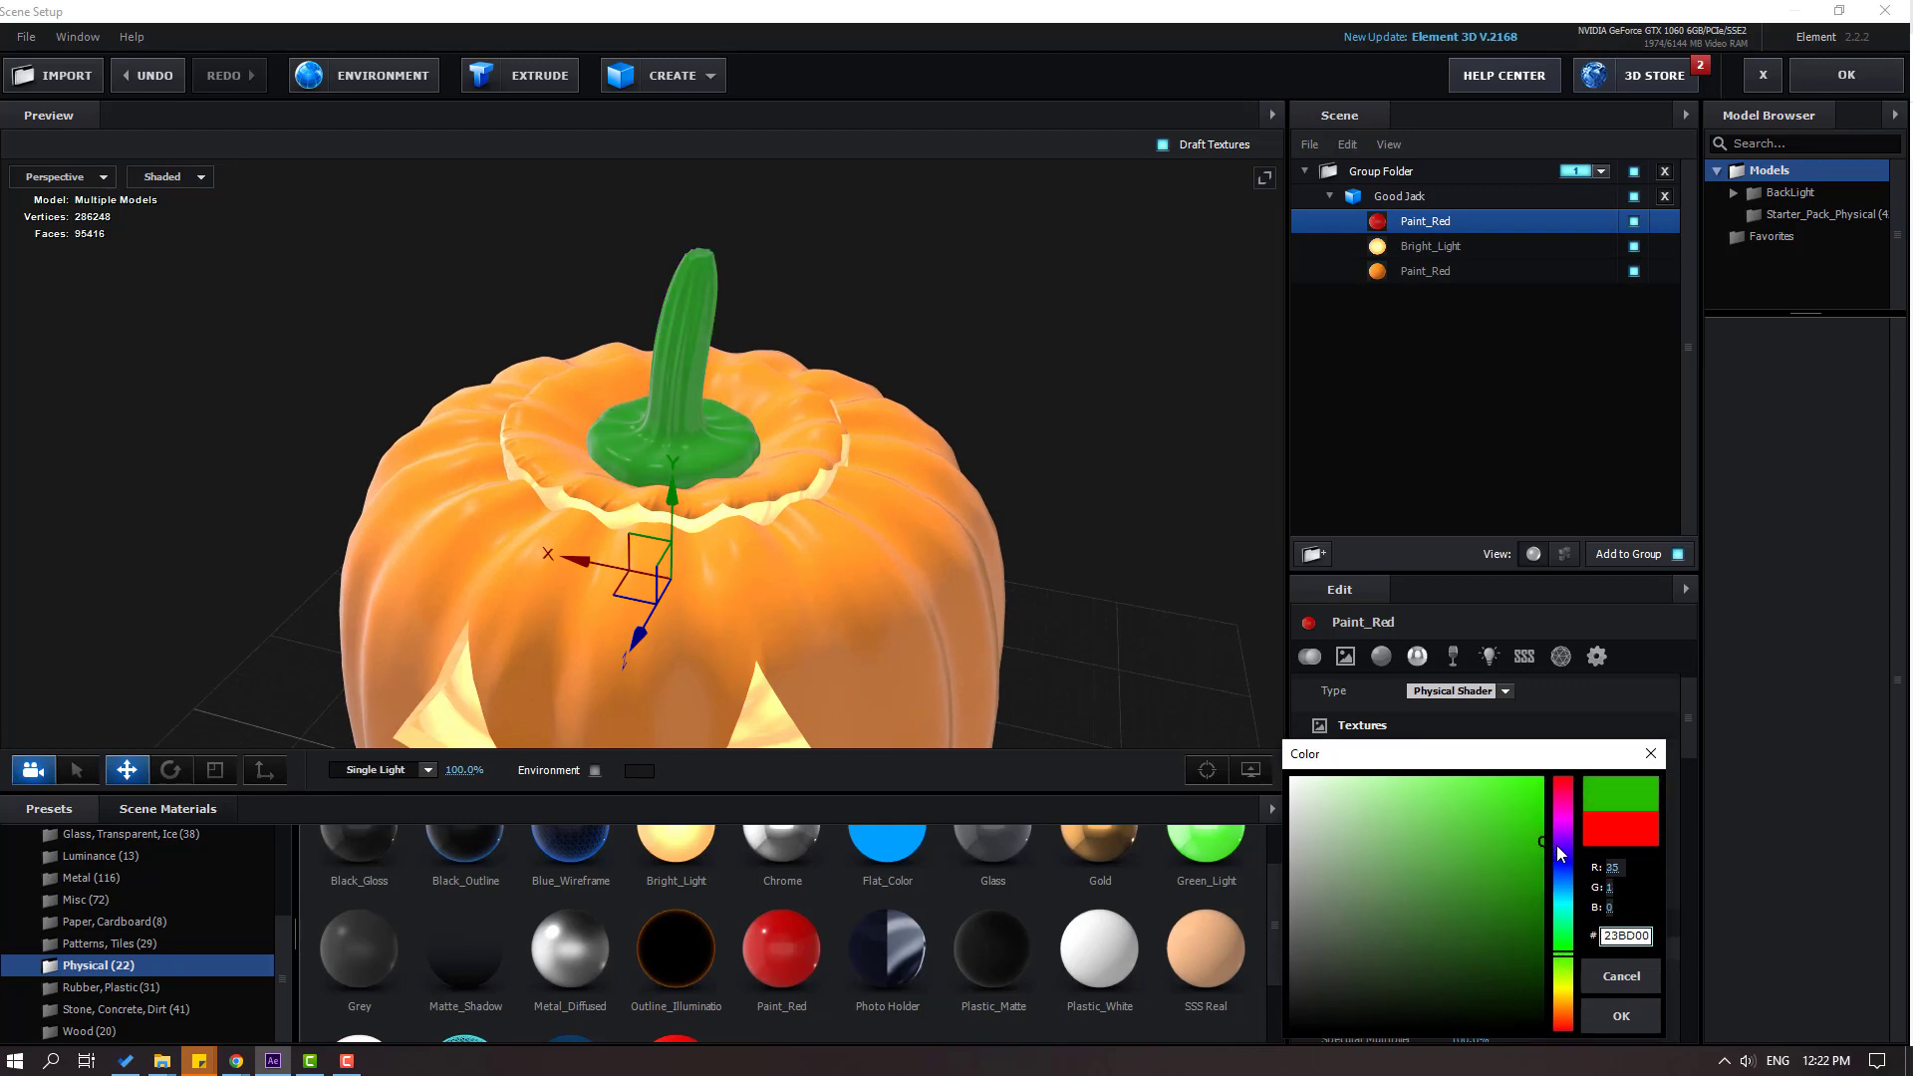
{"action": "left_click", "coordinate": [1621, 1017]}
{"action": "scroll", "coordinate": [918, 594], "scroll_direction": "down", "scroll_amount": 3}
{"action": "left_click_drag", "start_coordinate": [919, 594], "coordinate": [894, 540]}
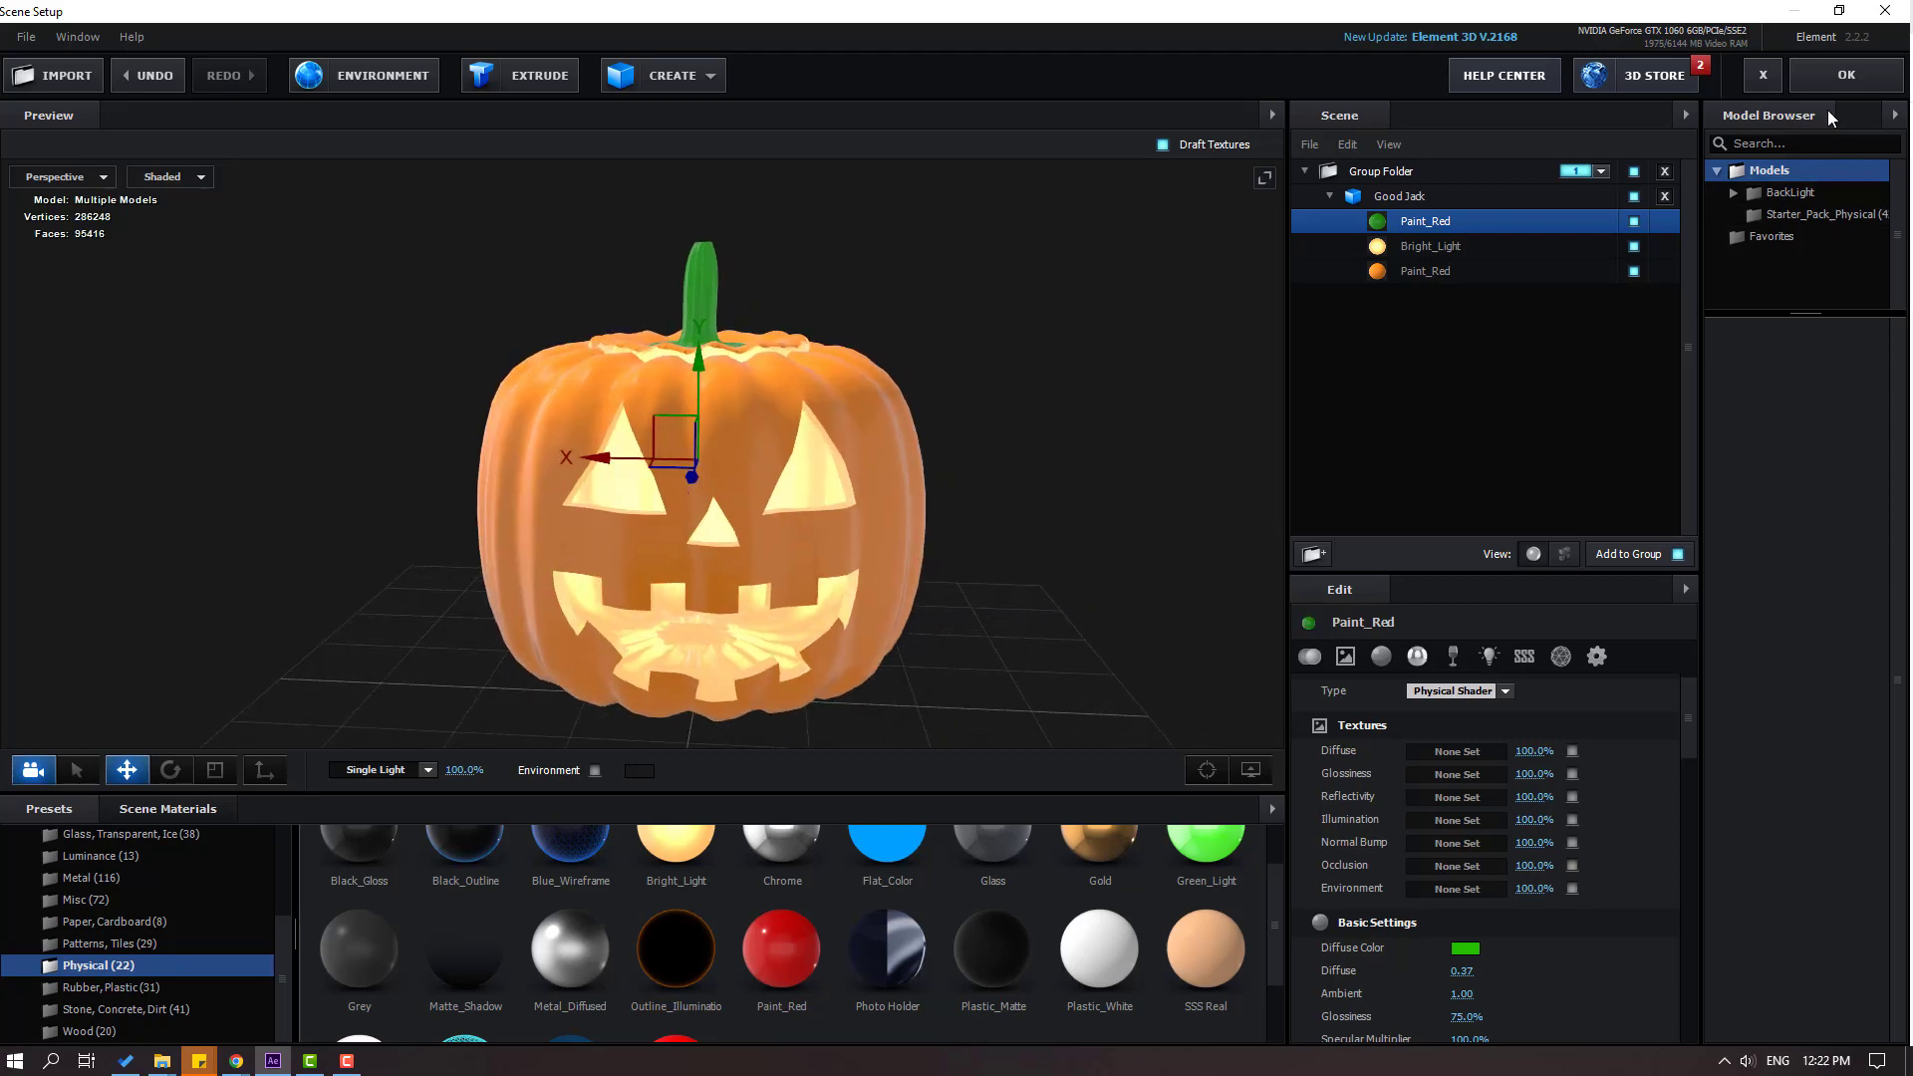
{"action": "left_click", "coordinate": [1845, 74]}
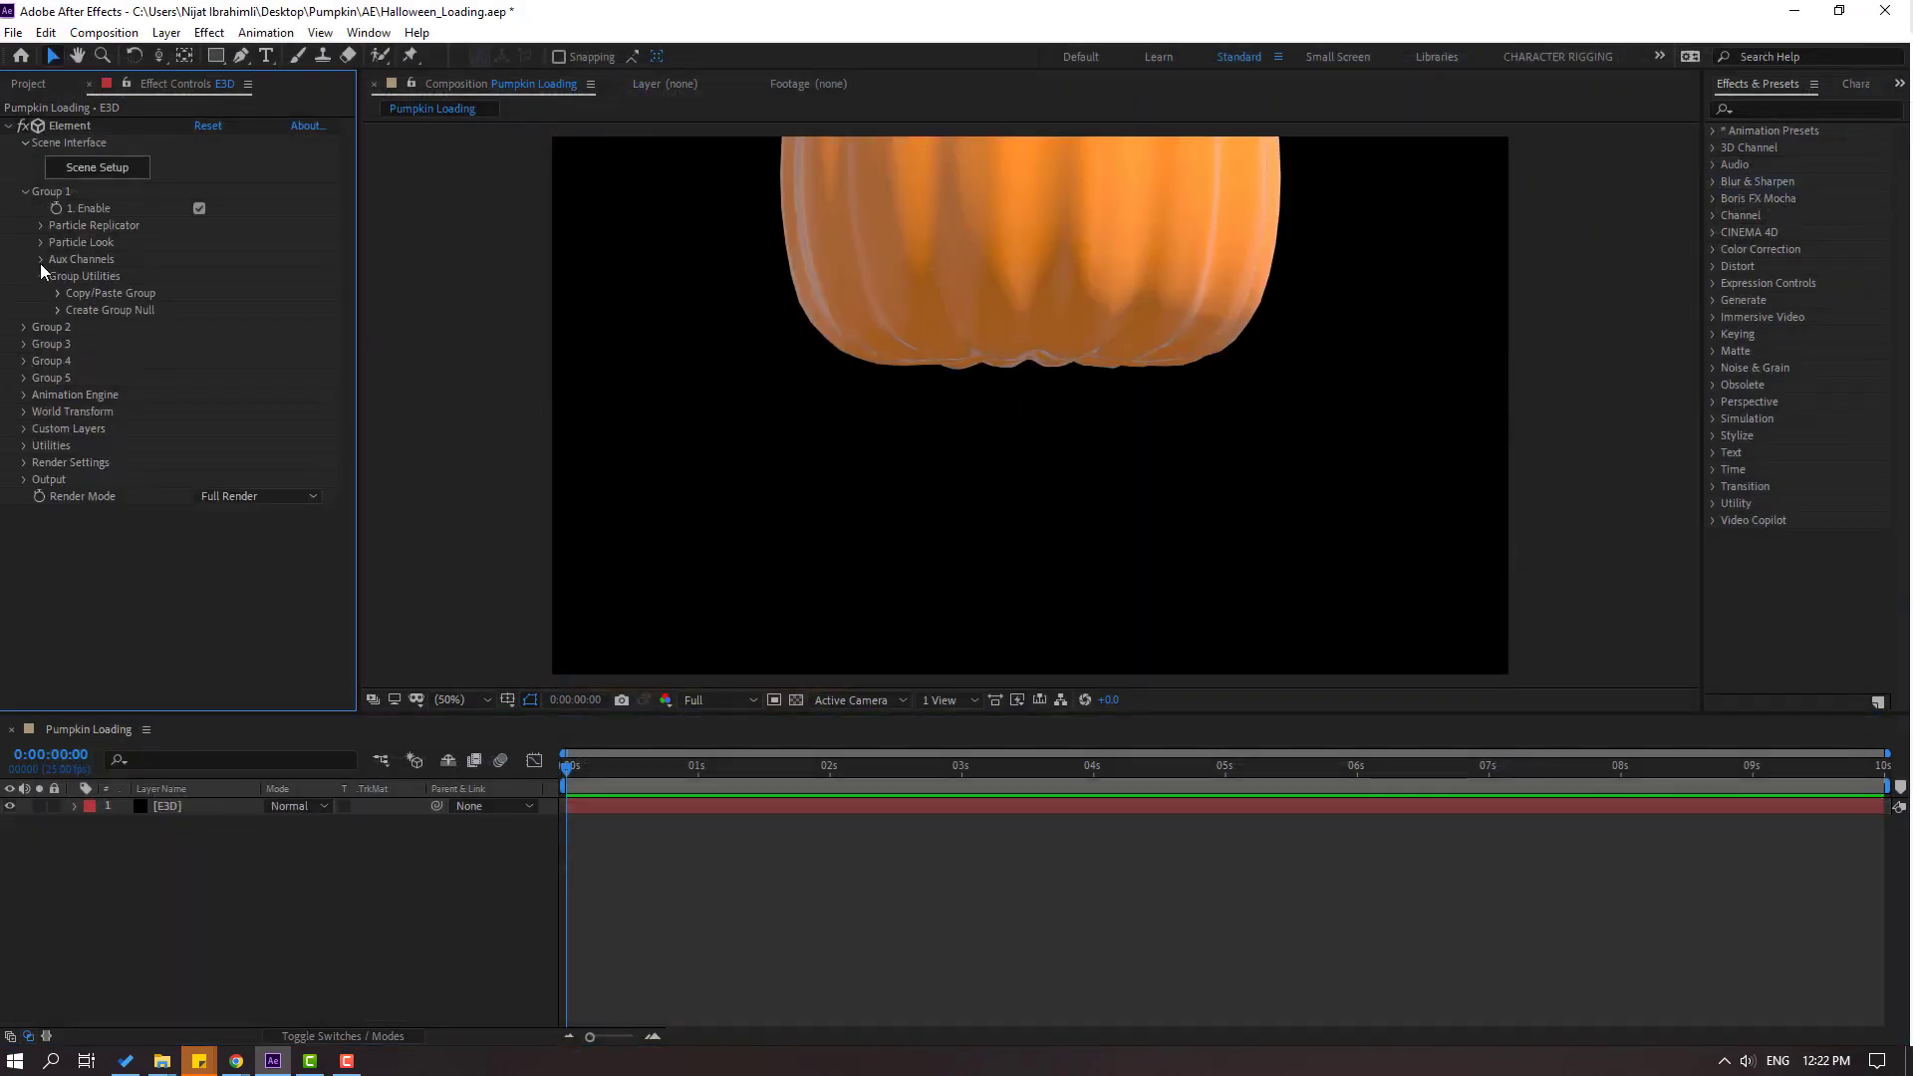
Assign the Good Jack model to auxiliary Channel 1 in the scene setup and accept it.
{"action": "left_click", "coordinate": [41, 261]}
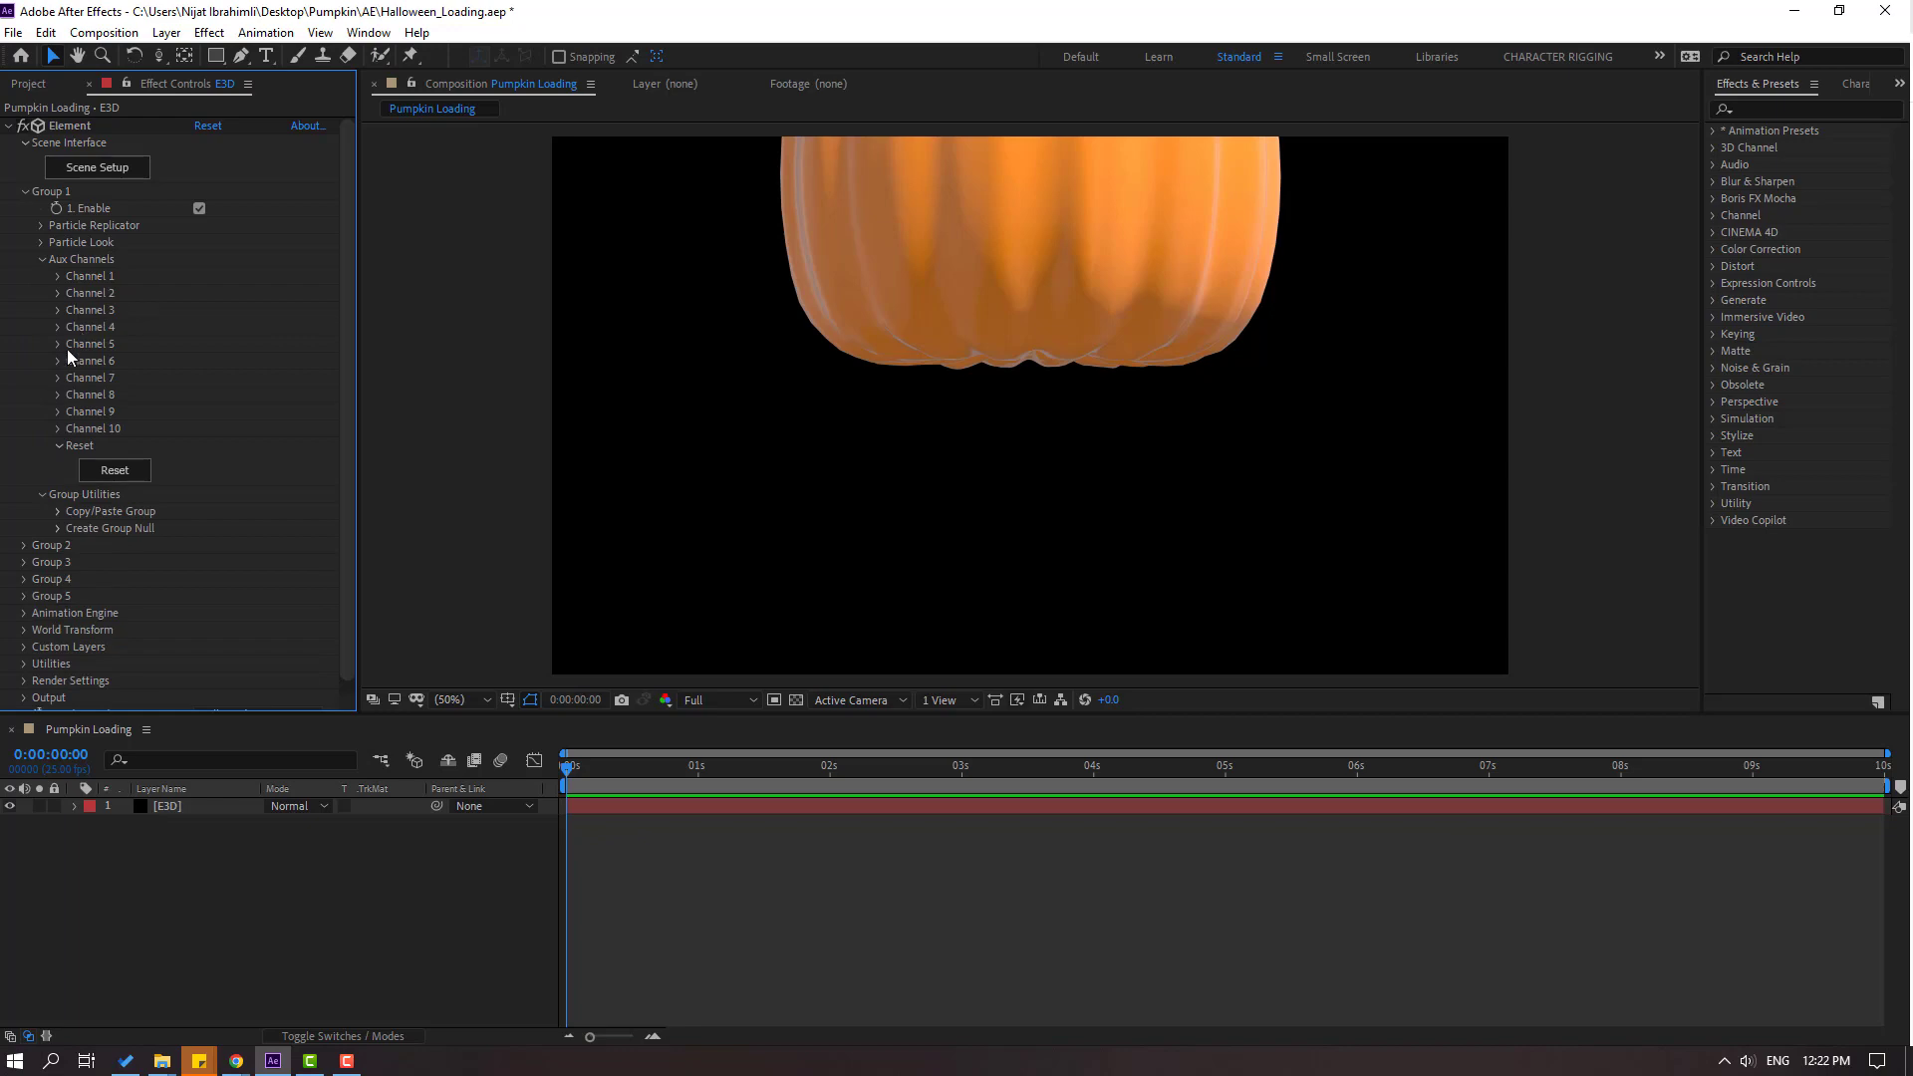
{"action": "left_click", "coordinate": [109, 170]}
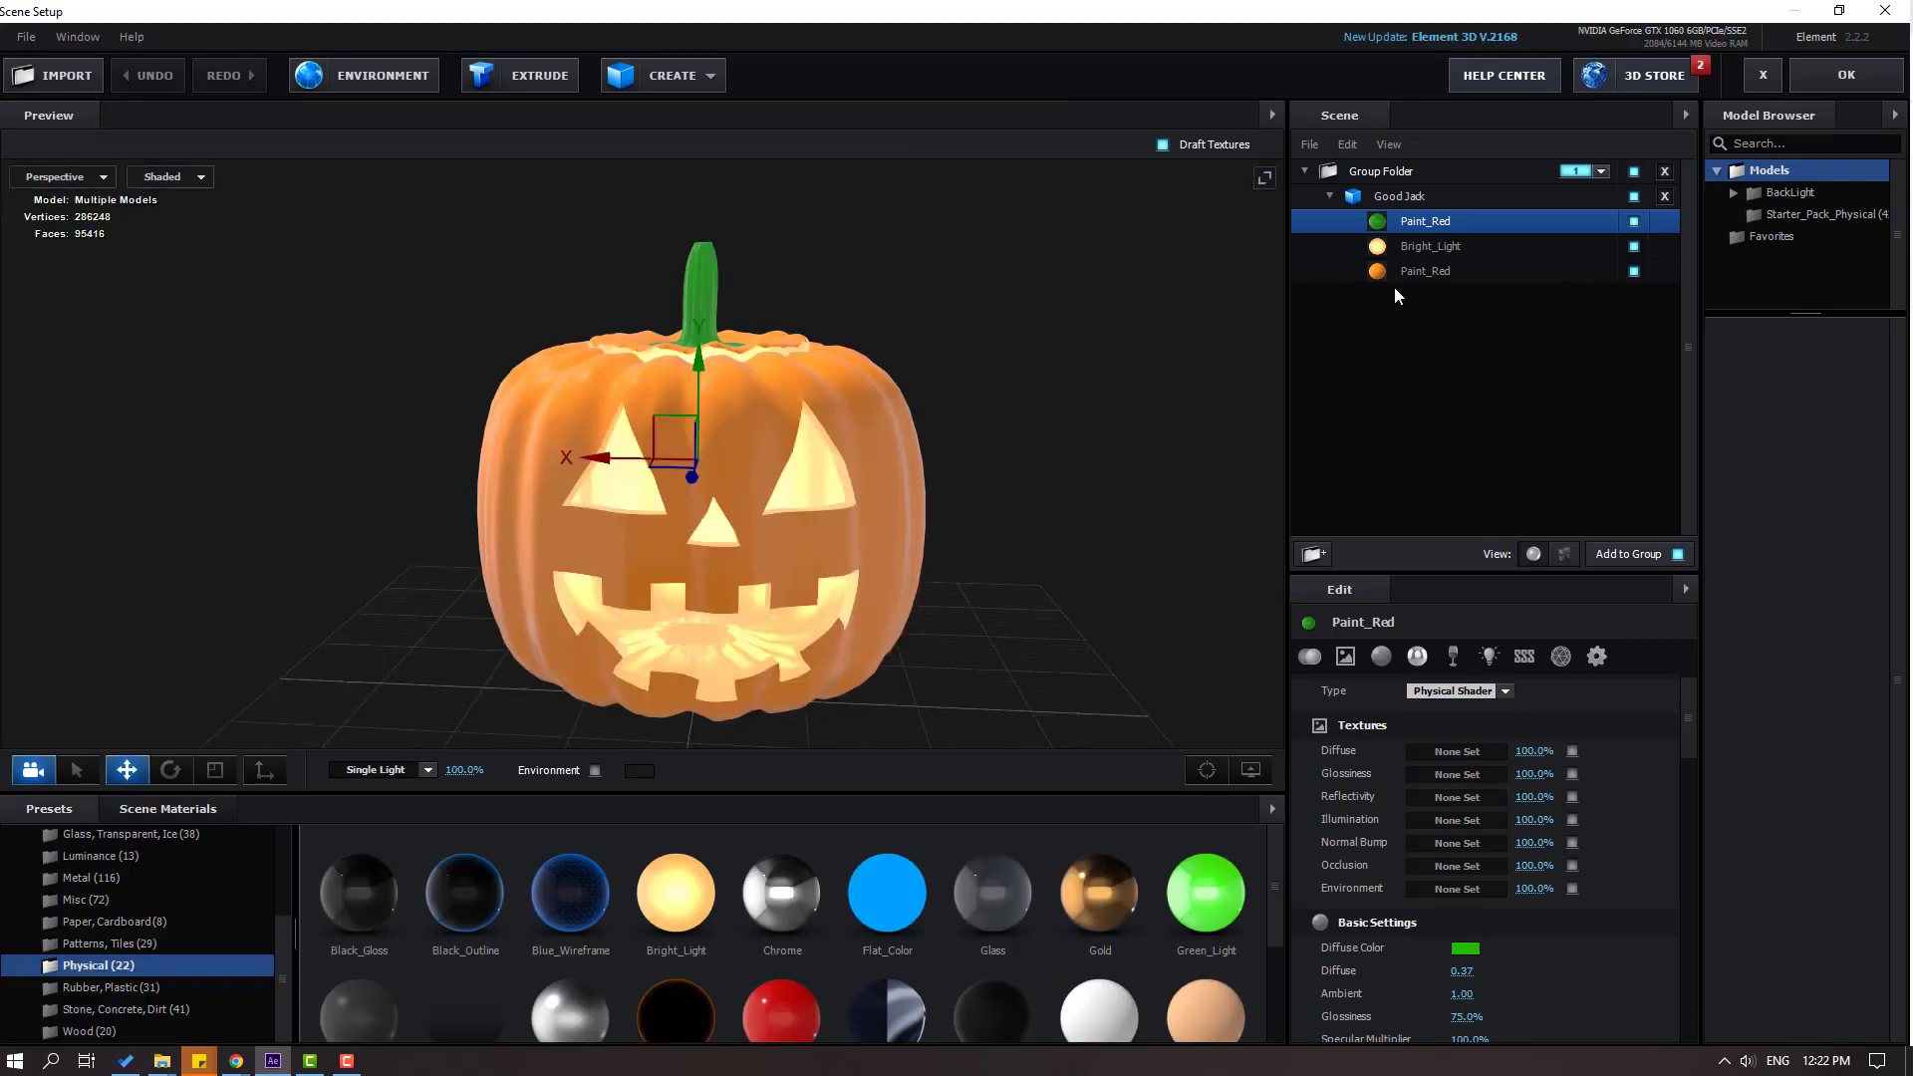
{"action": "left_click", "coordinate": [1411, 199]}
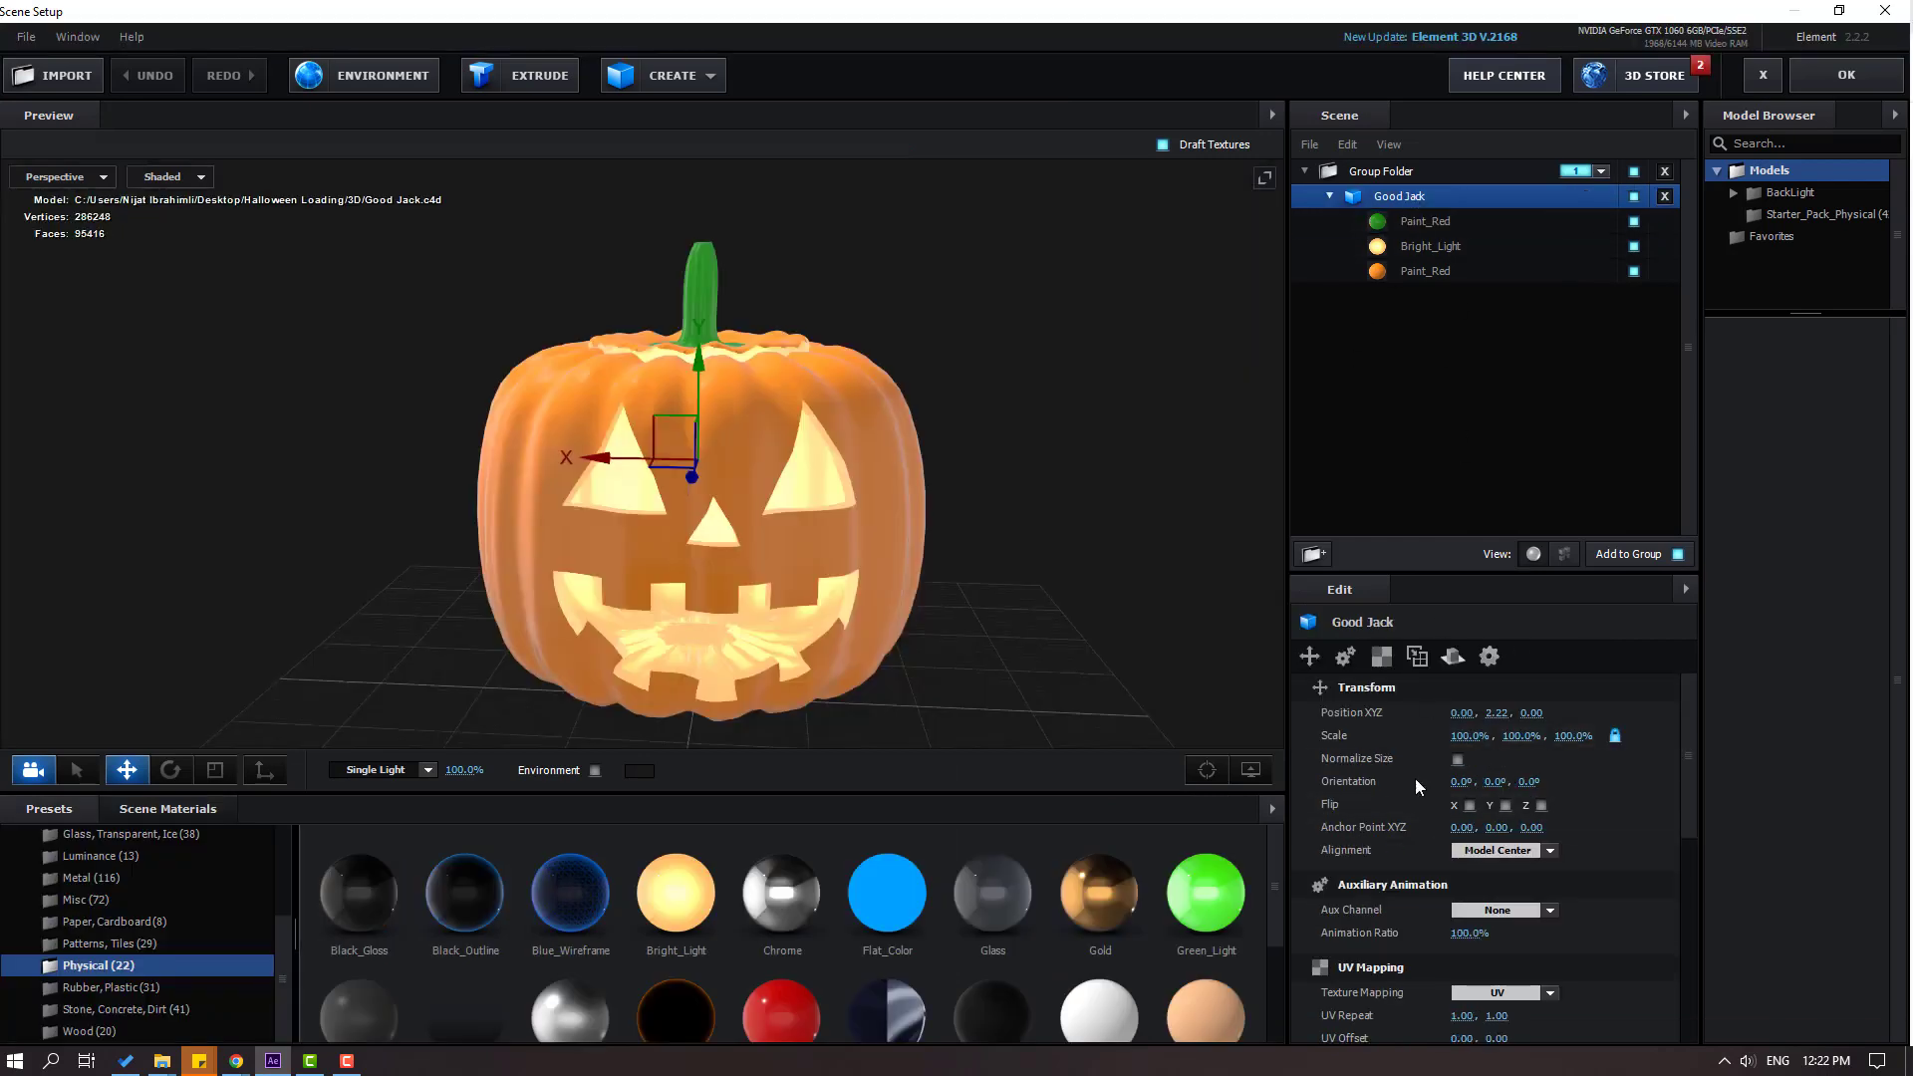
{"action": "left_click", "coordinate": [1504, 909]}
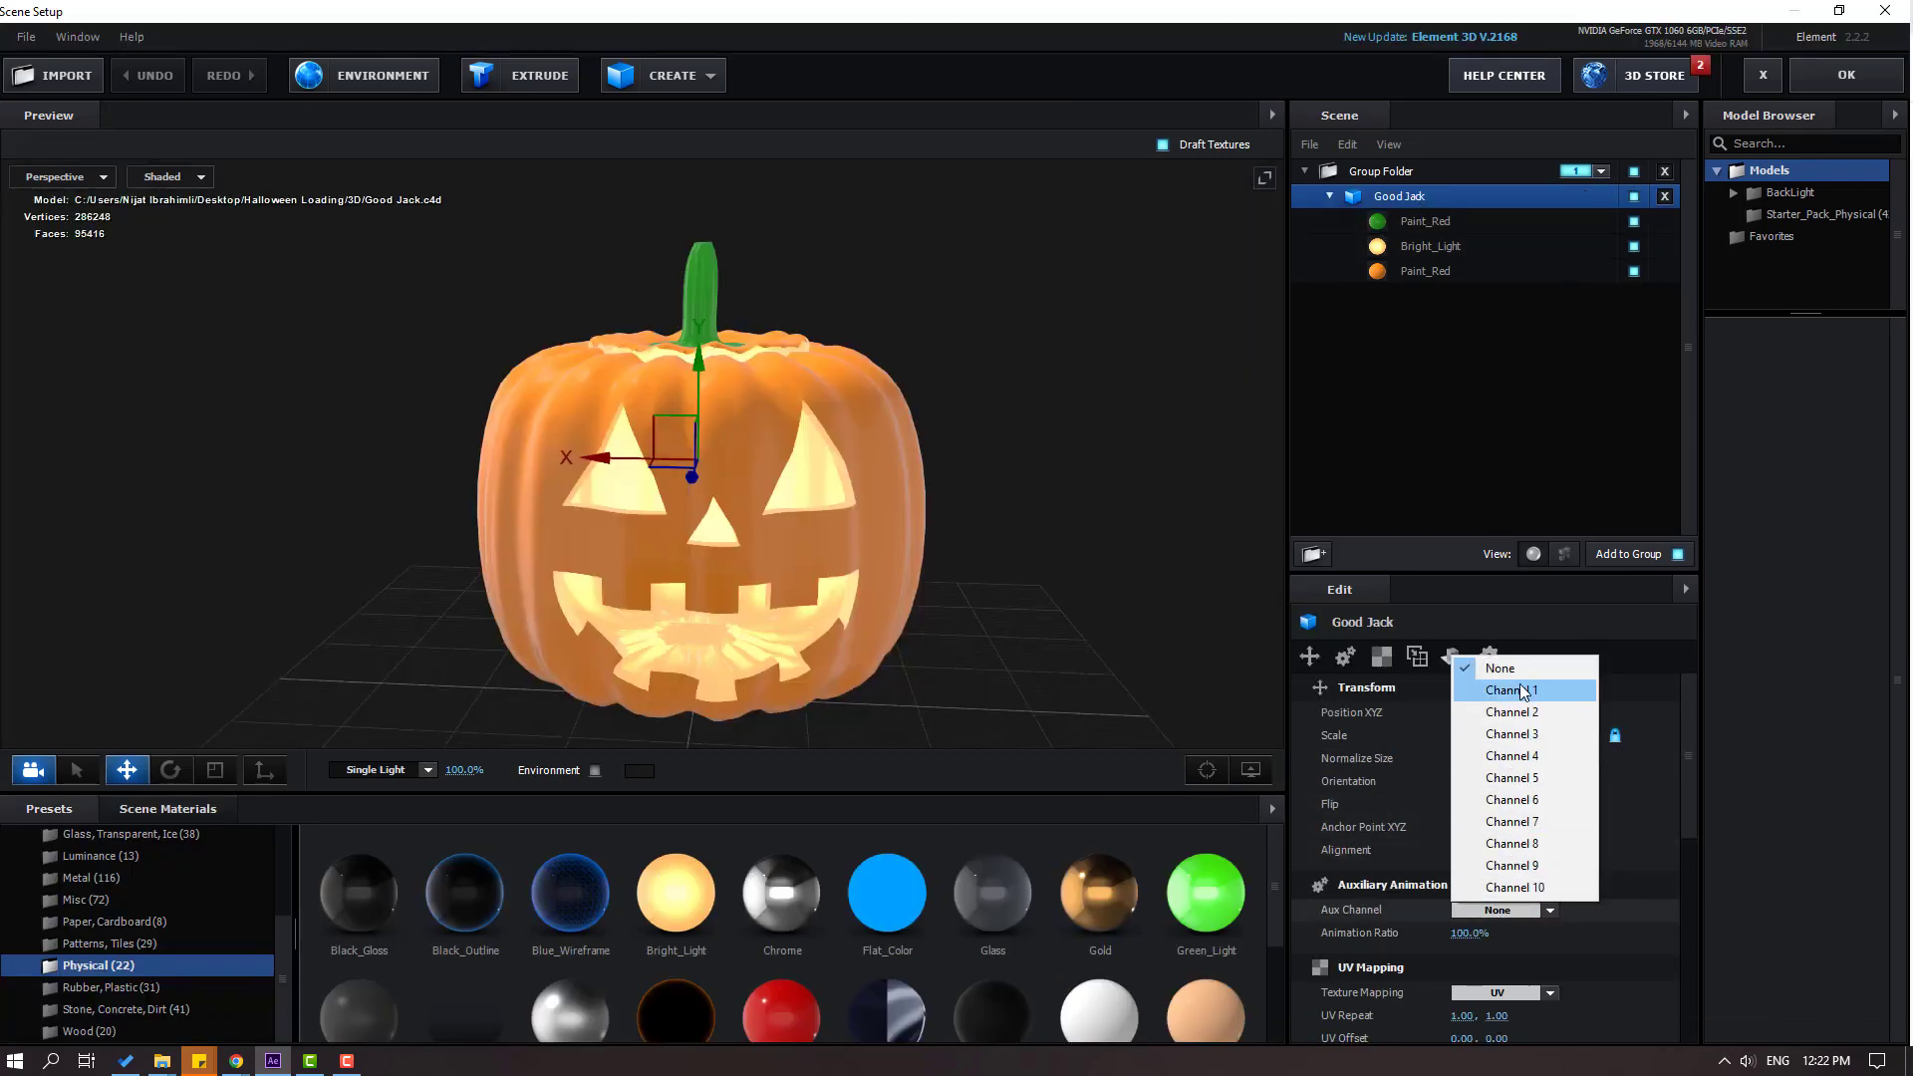
{"action": "left_click", "coordinate": [1534, 694]}
{"action": "left_click", "coordinate": [1851, 84]}
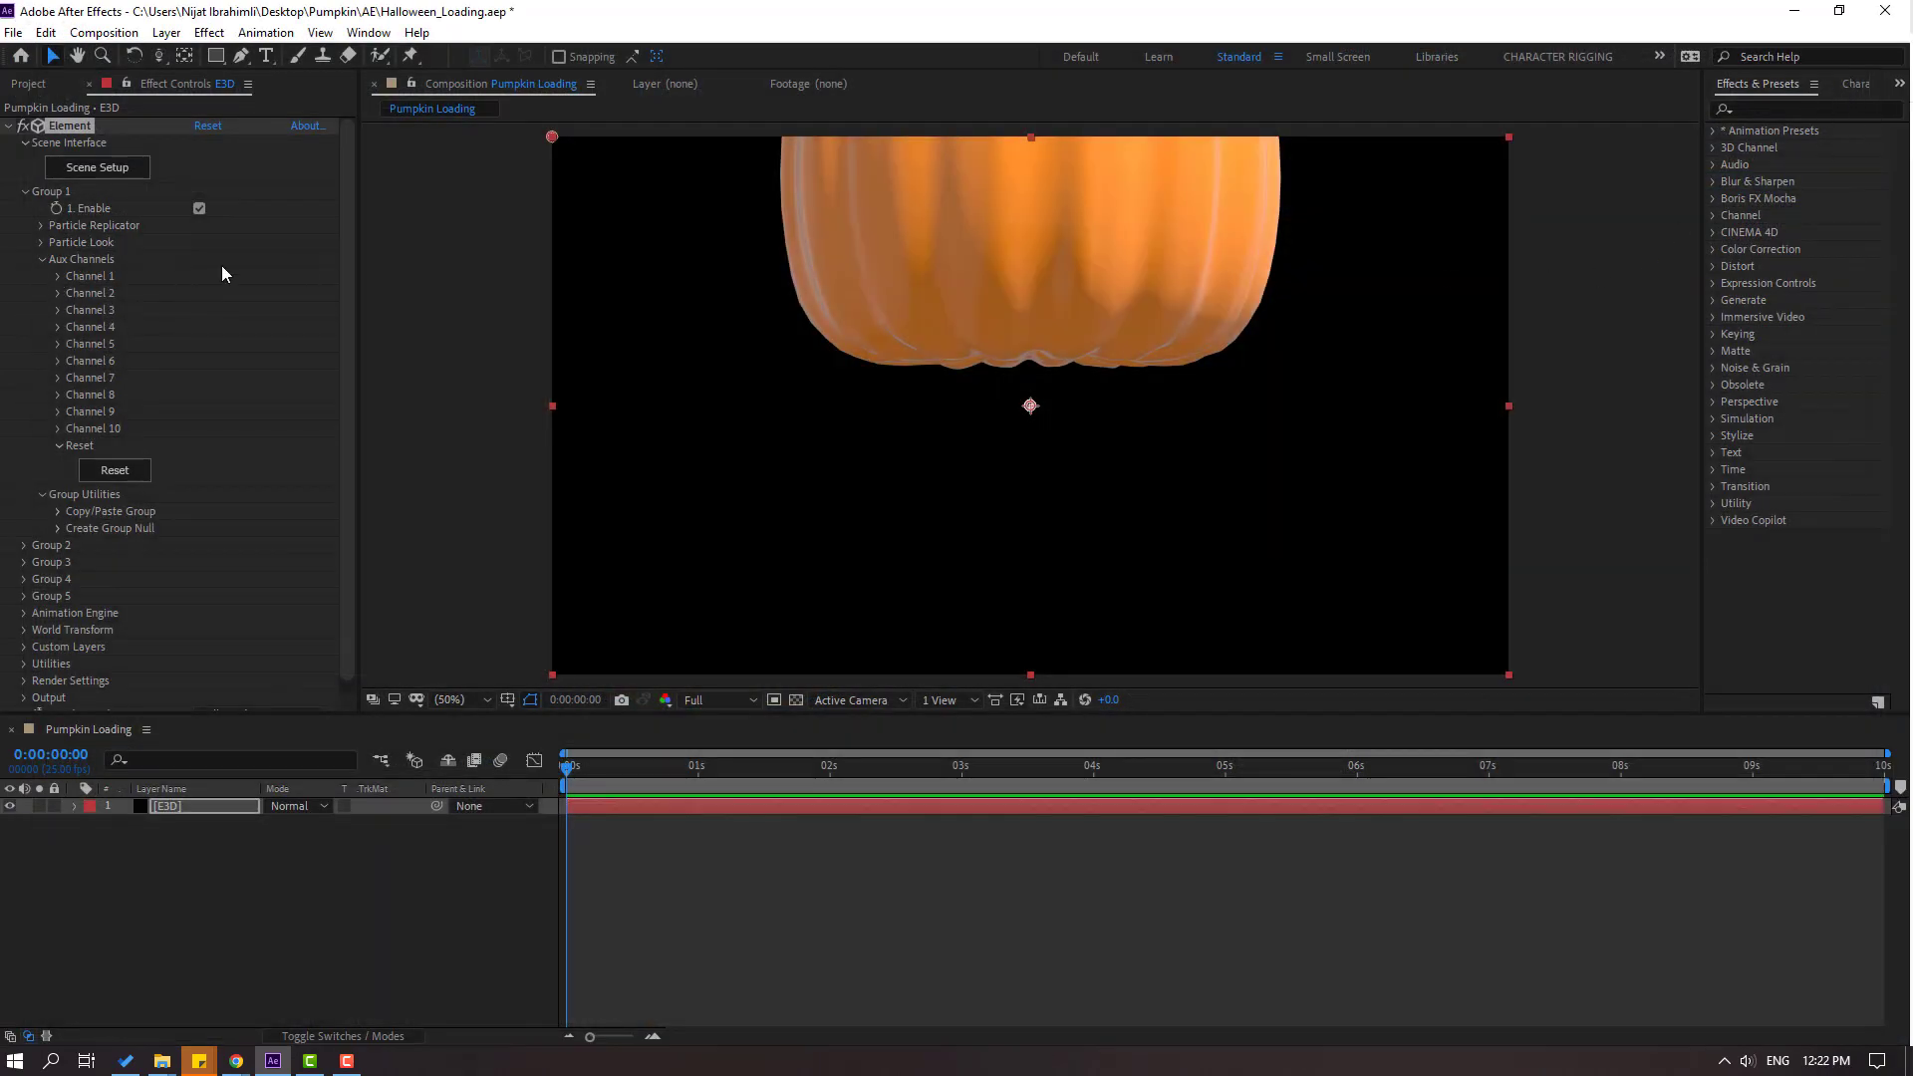
Set Group 1's Channel 1 Y position to 2.11, scale to 0.43 and Y rotation to 183° so the pumpkin's face points forward.
{"action": "left_click", "coordinate": [57, 278]}
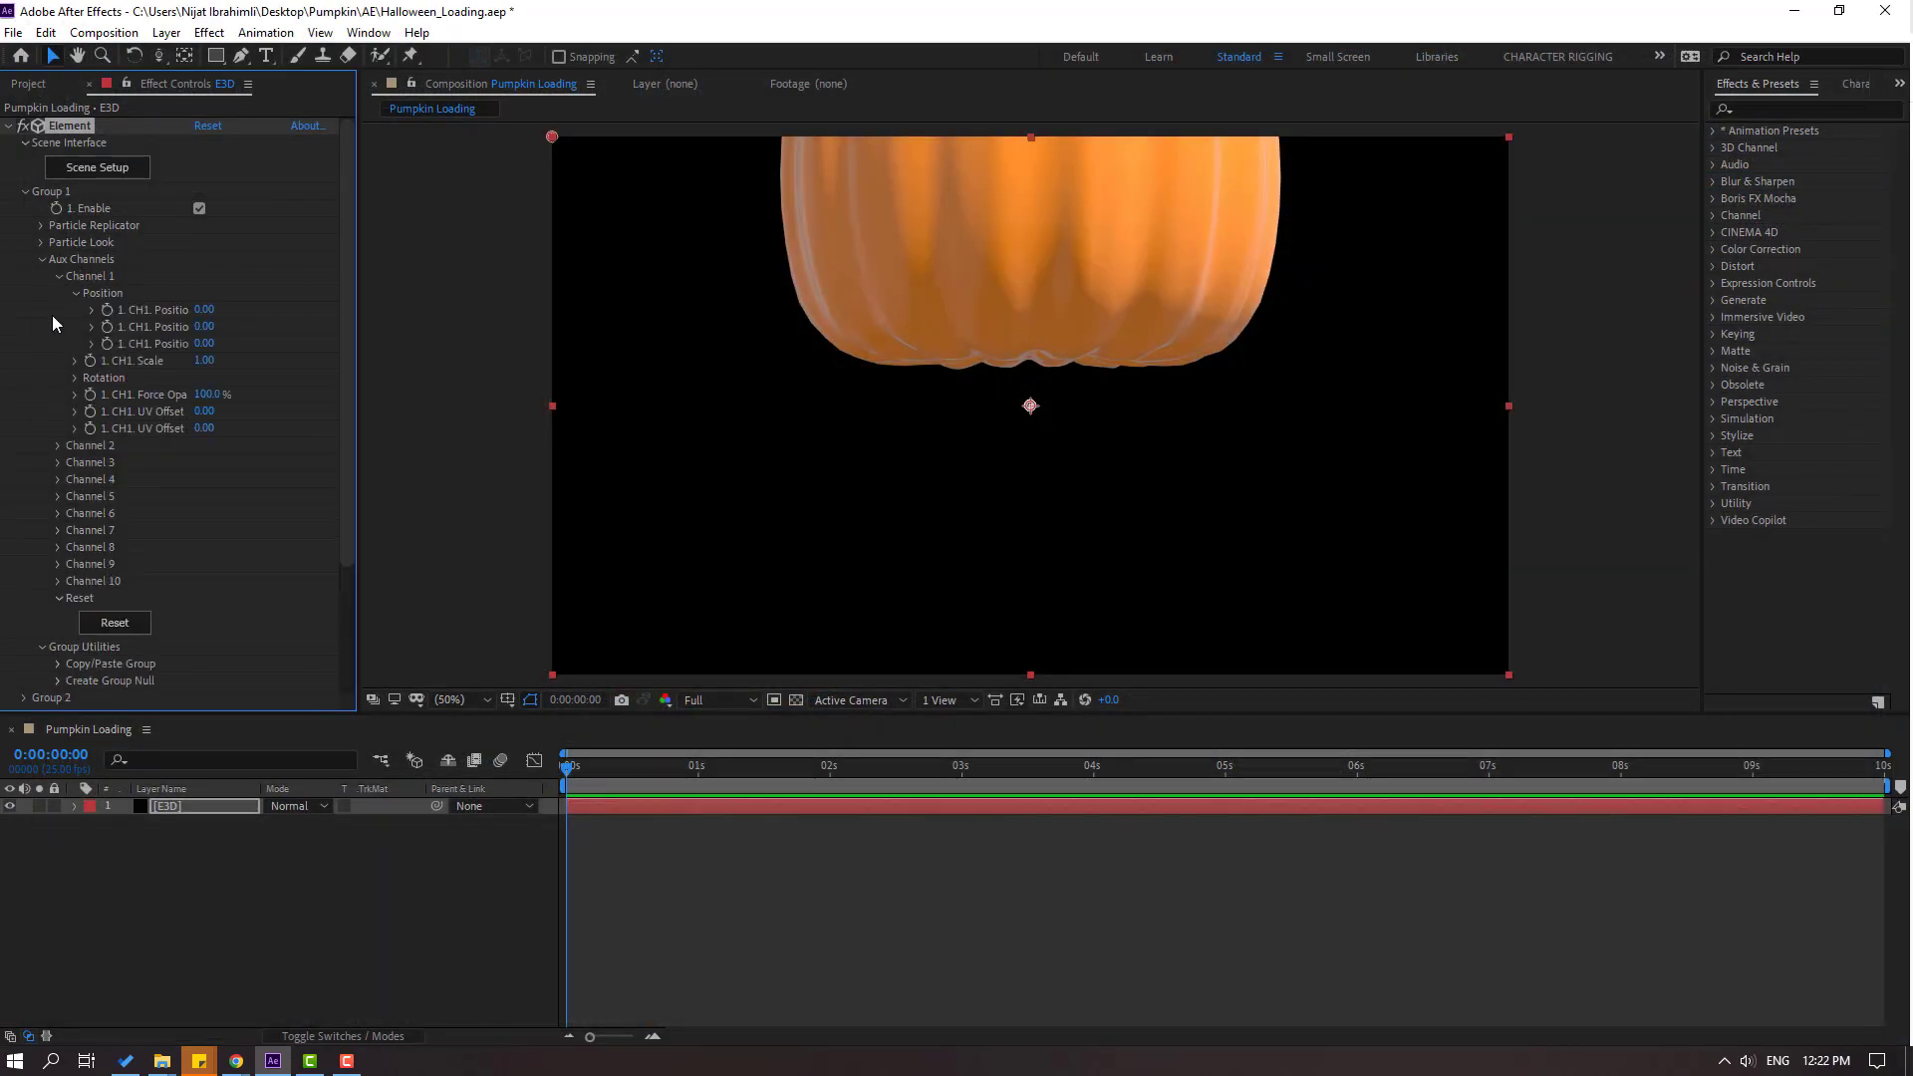
{"action": "left_click_drag", "start_coordinate": [204, 310], "coordinate": [397, 312]}
{"action": "key", "text": "ctrl+z"}
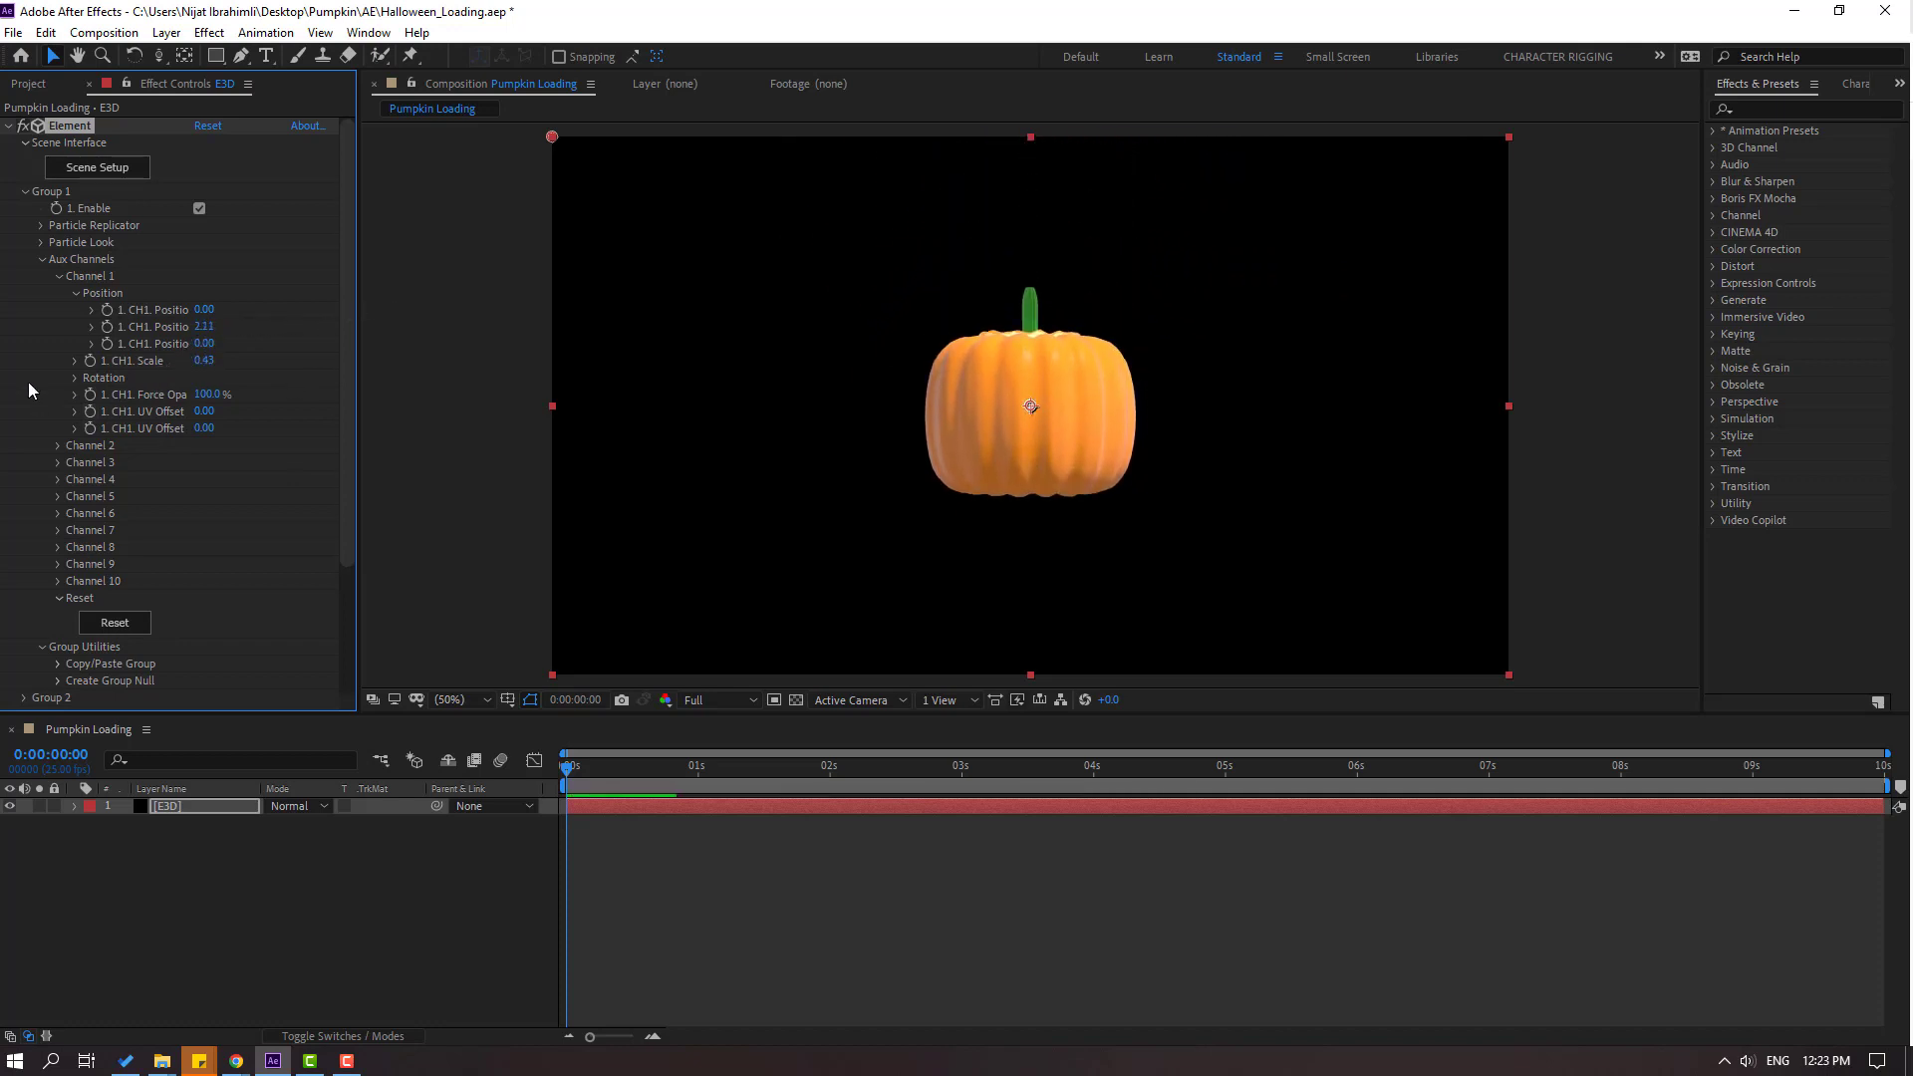
{"action": "left_click", "coordinate": [75, 377]}
{"action": "left_click_drag", "start_coordinate": [219, 412], "coordinate": [397, 410]}
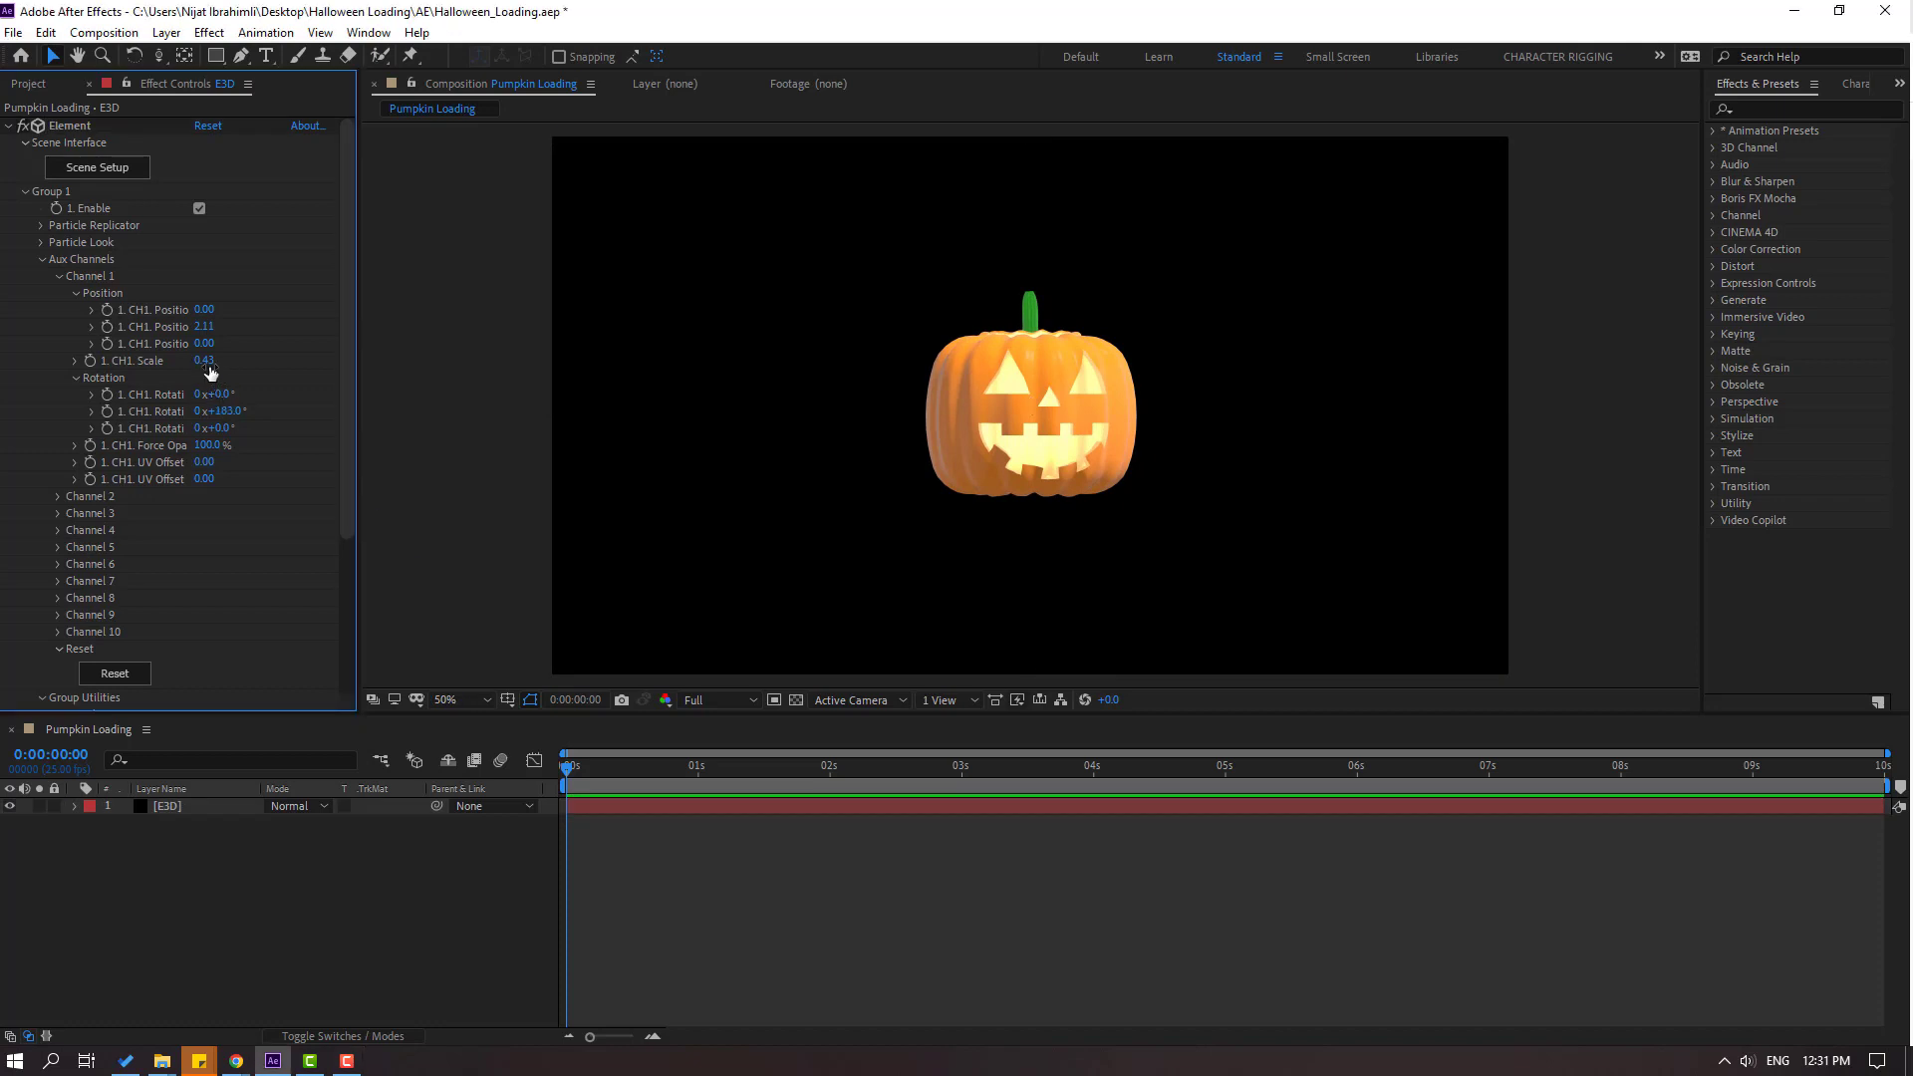
Keyframe the Channel 1 scale at 0 on the first frame and 0.25 at 0:00:00:10.
{"action": "left_click_drag", "start_coordinate": [204, 361], "coordinate": [179, 361]}
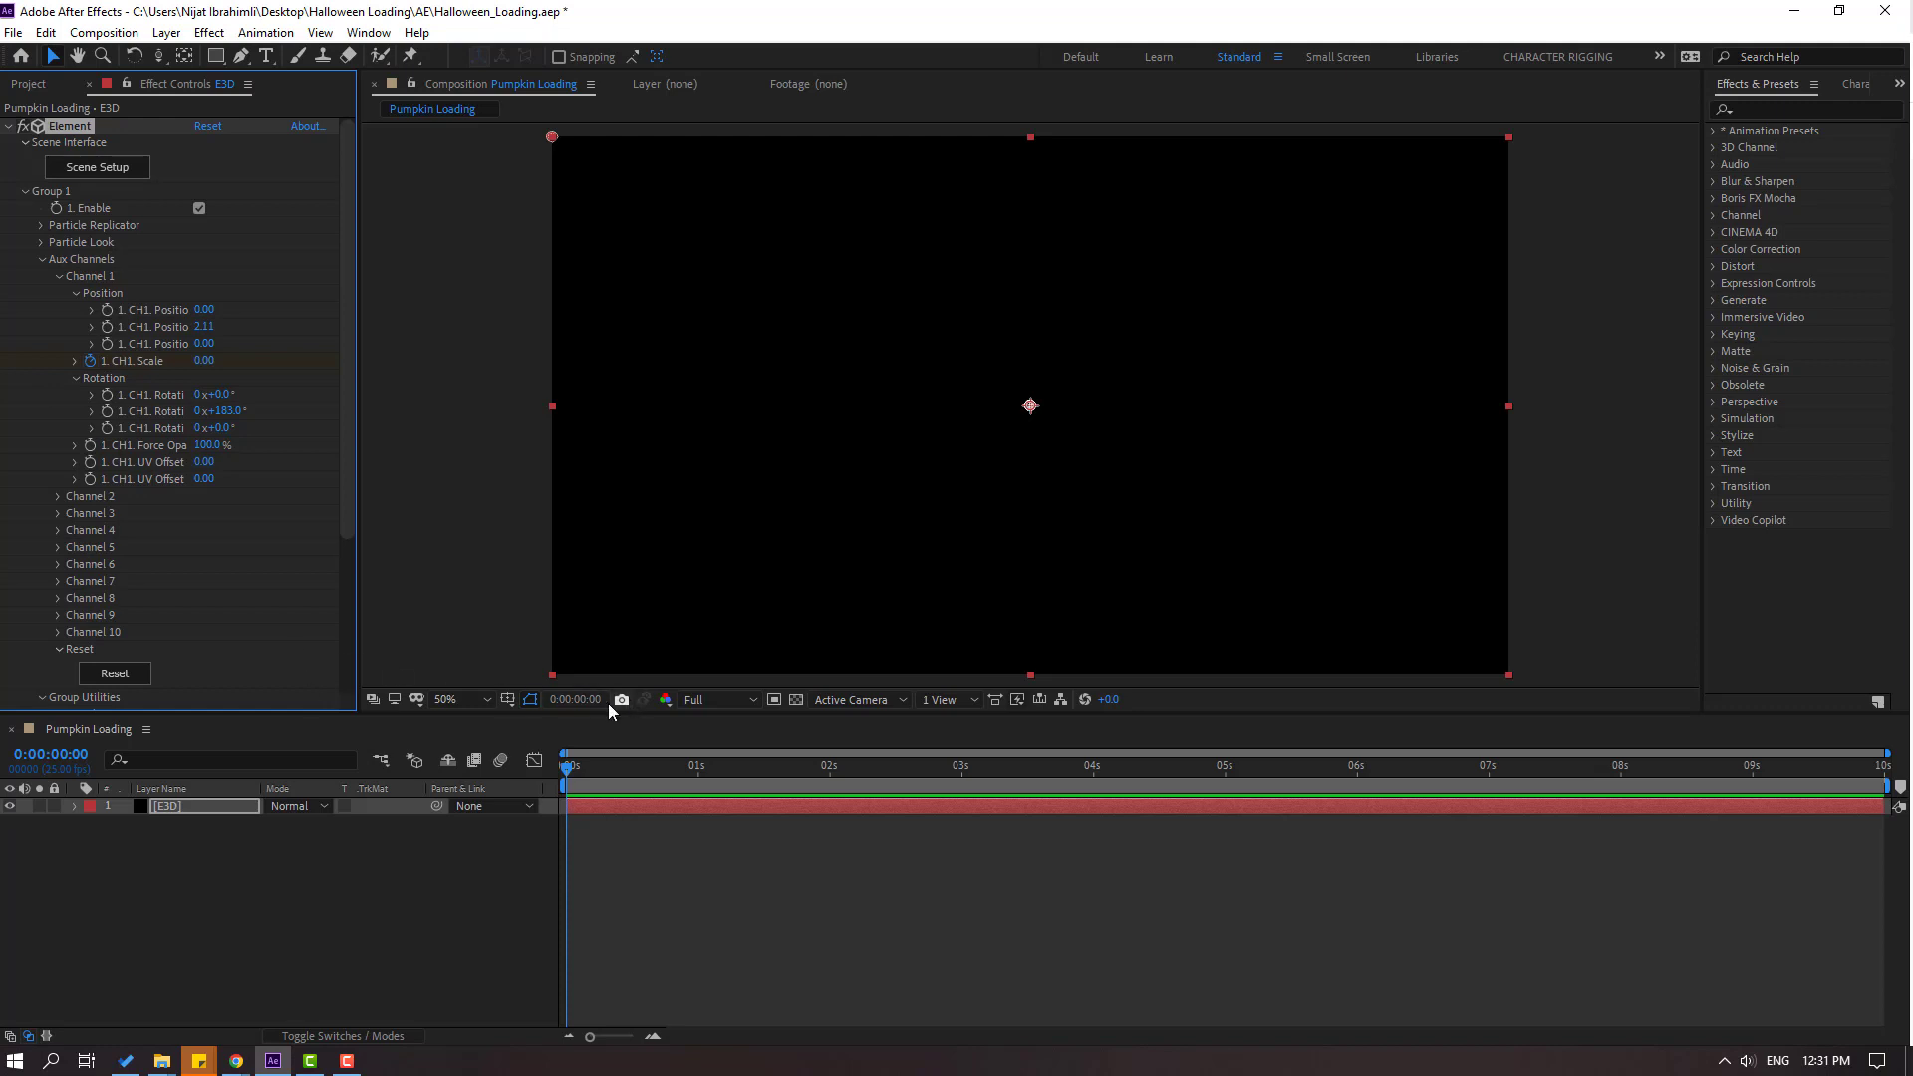
{"action": "left_click", "coordinate": [576, 702]}
{"action": "type", "text": "+"}
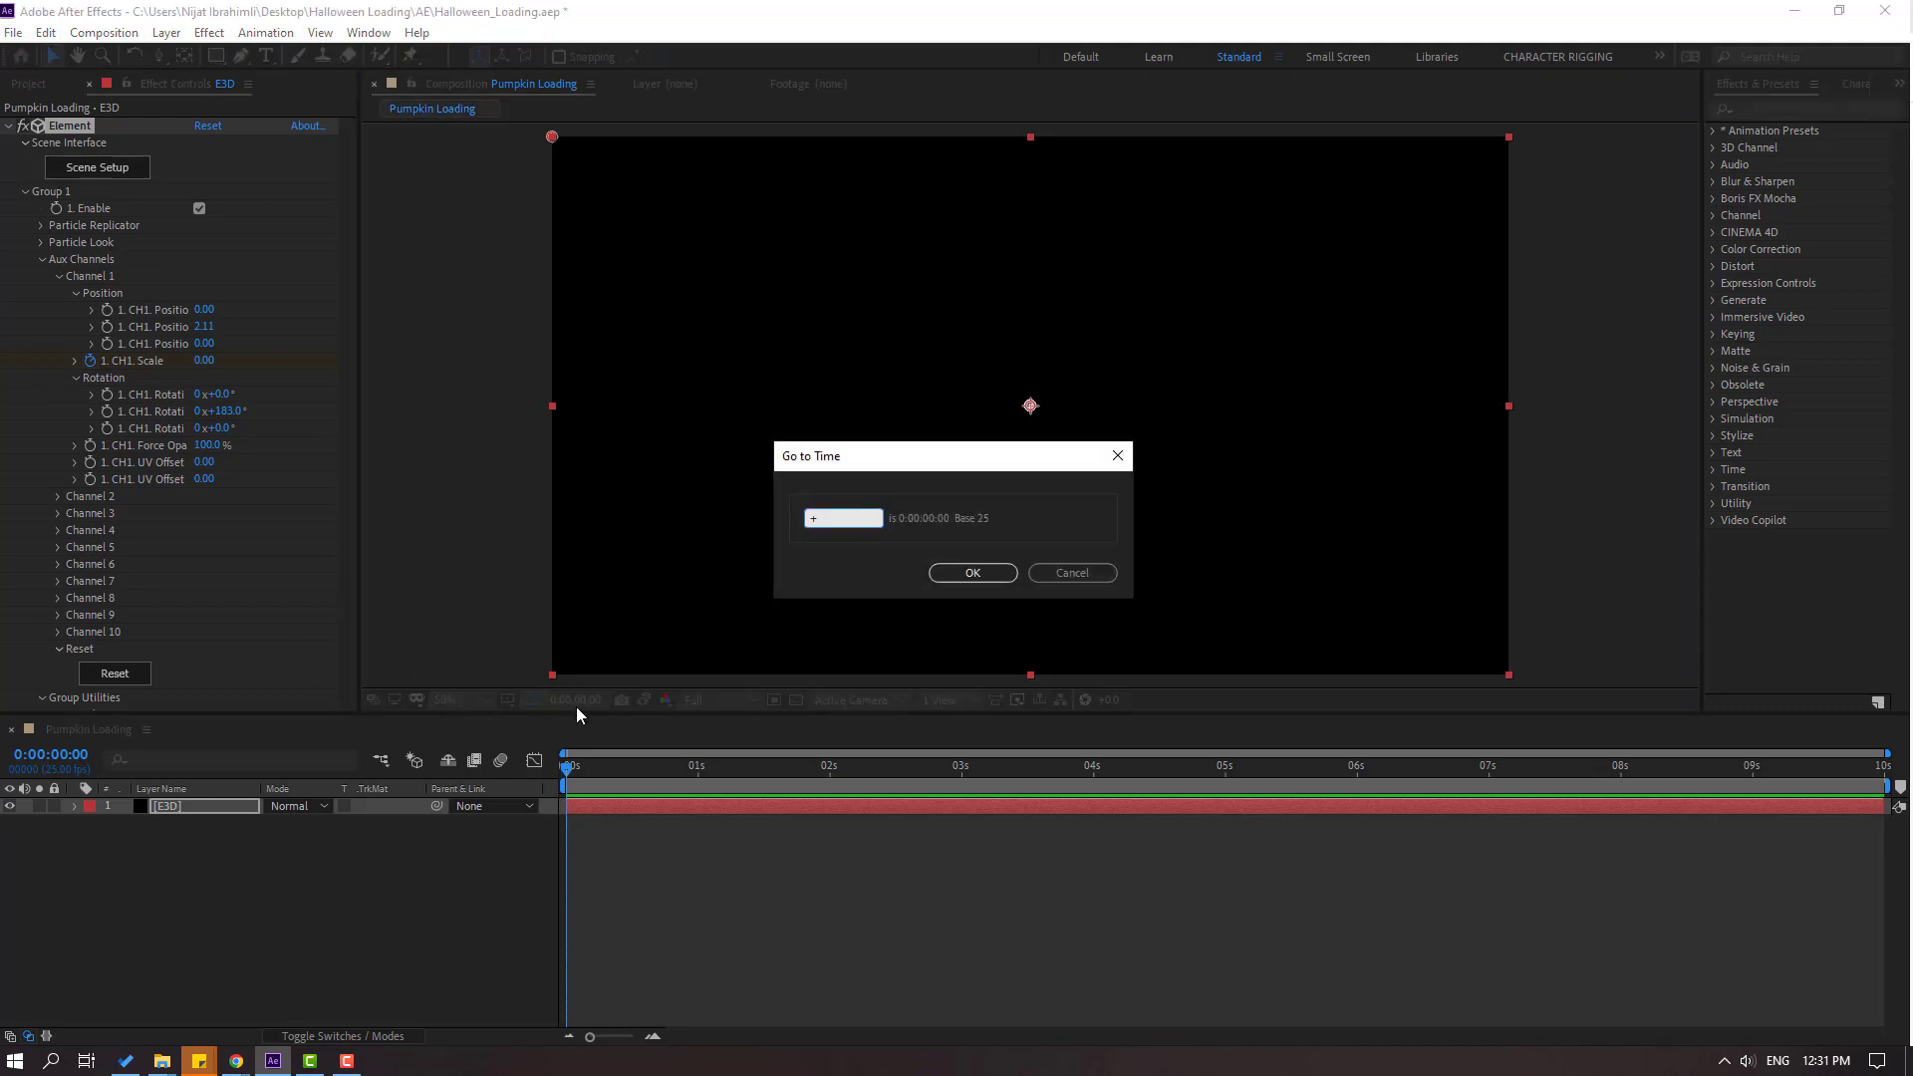
{"action": "type", "text": "10"}
{"action": "left_click", "coordinate": [972, 572]}
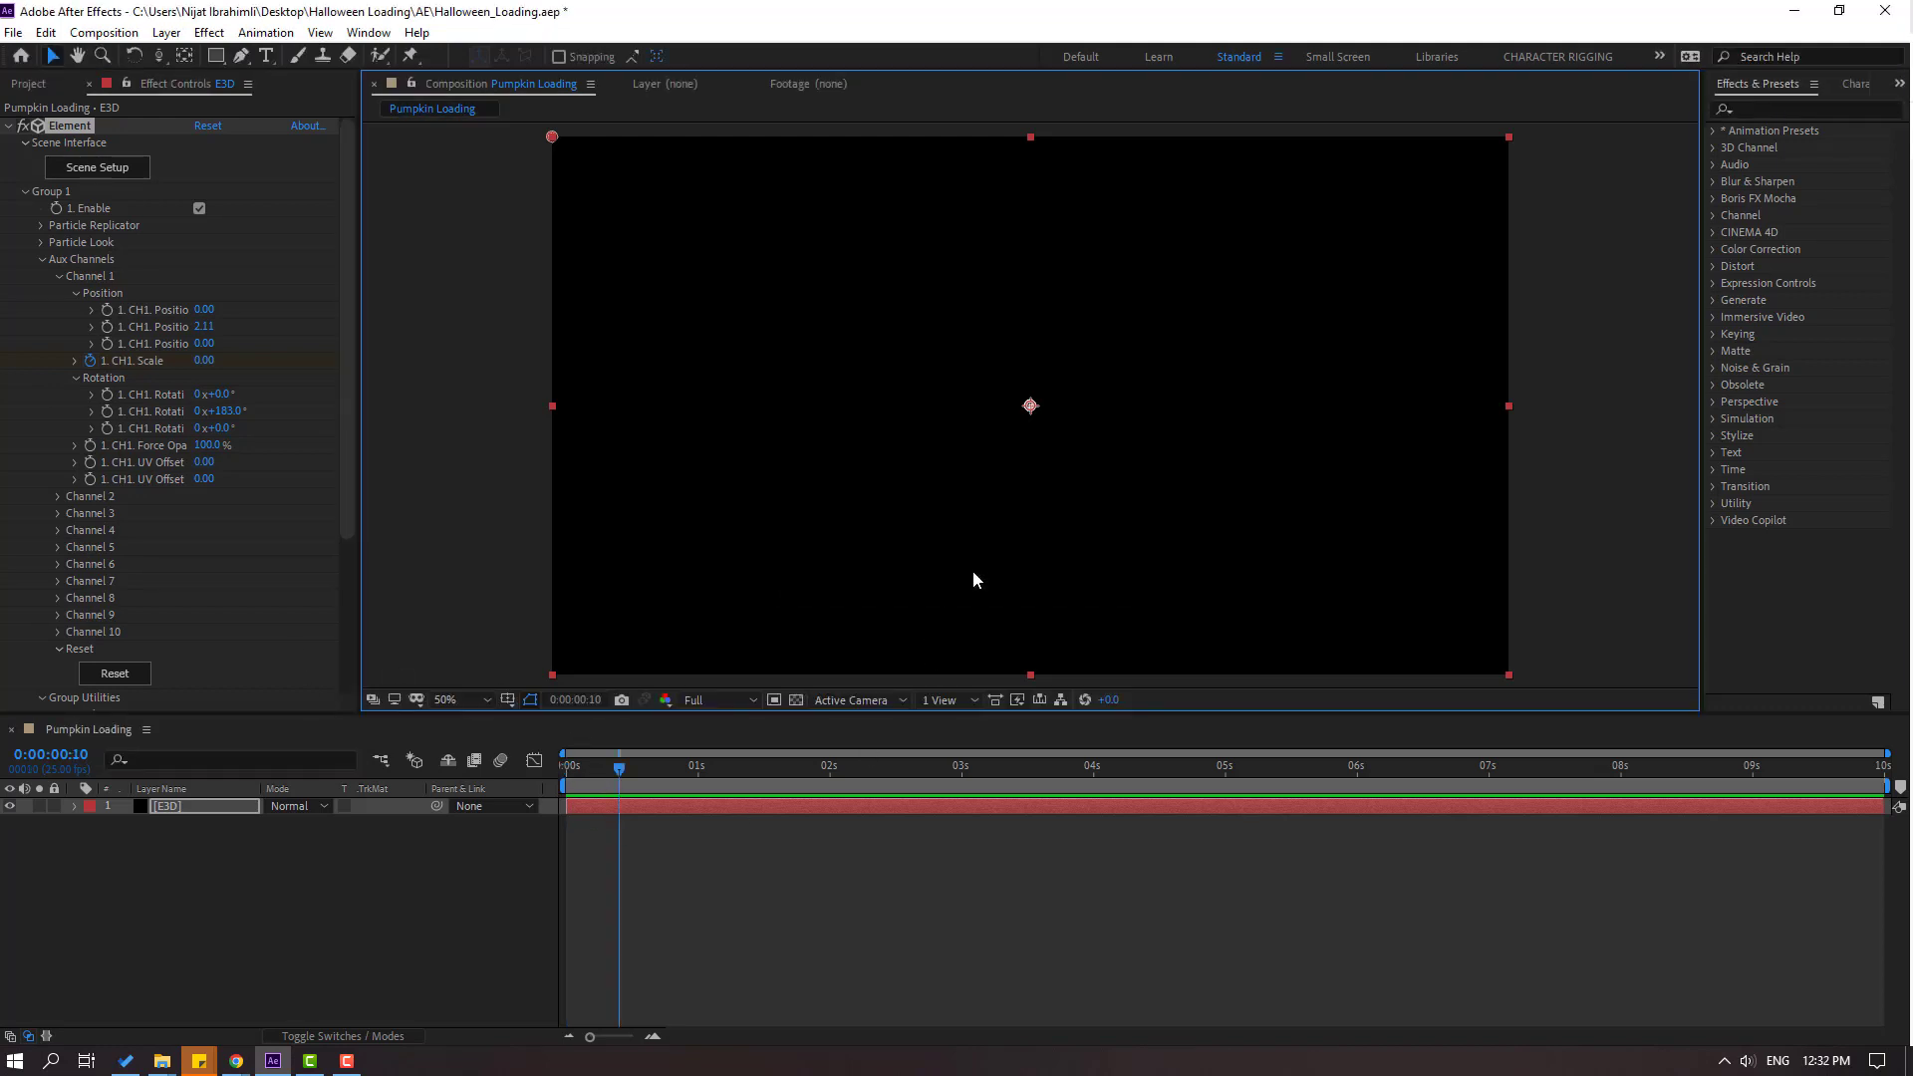
{"action": "left_click", "coordinate": [169, 807]}
{"action": "key", "text": "u"}
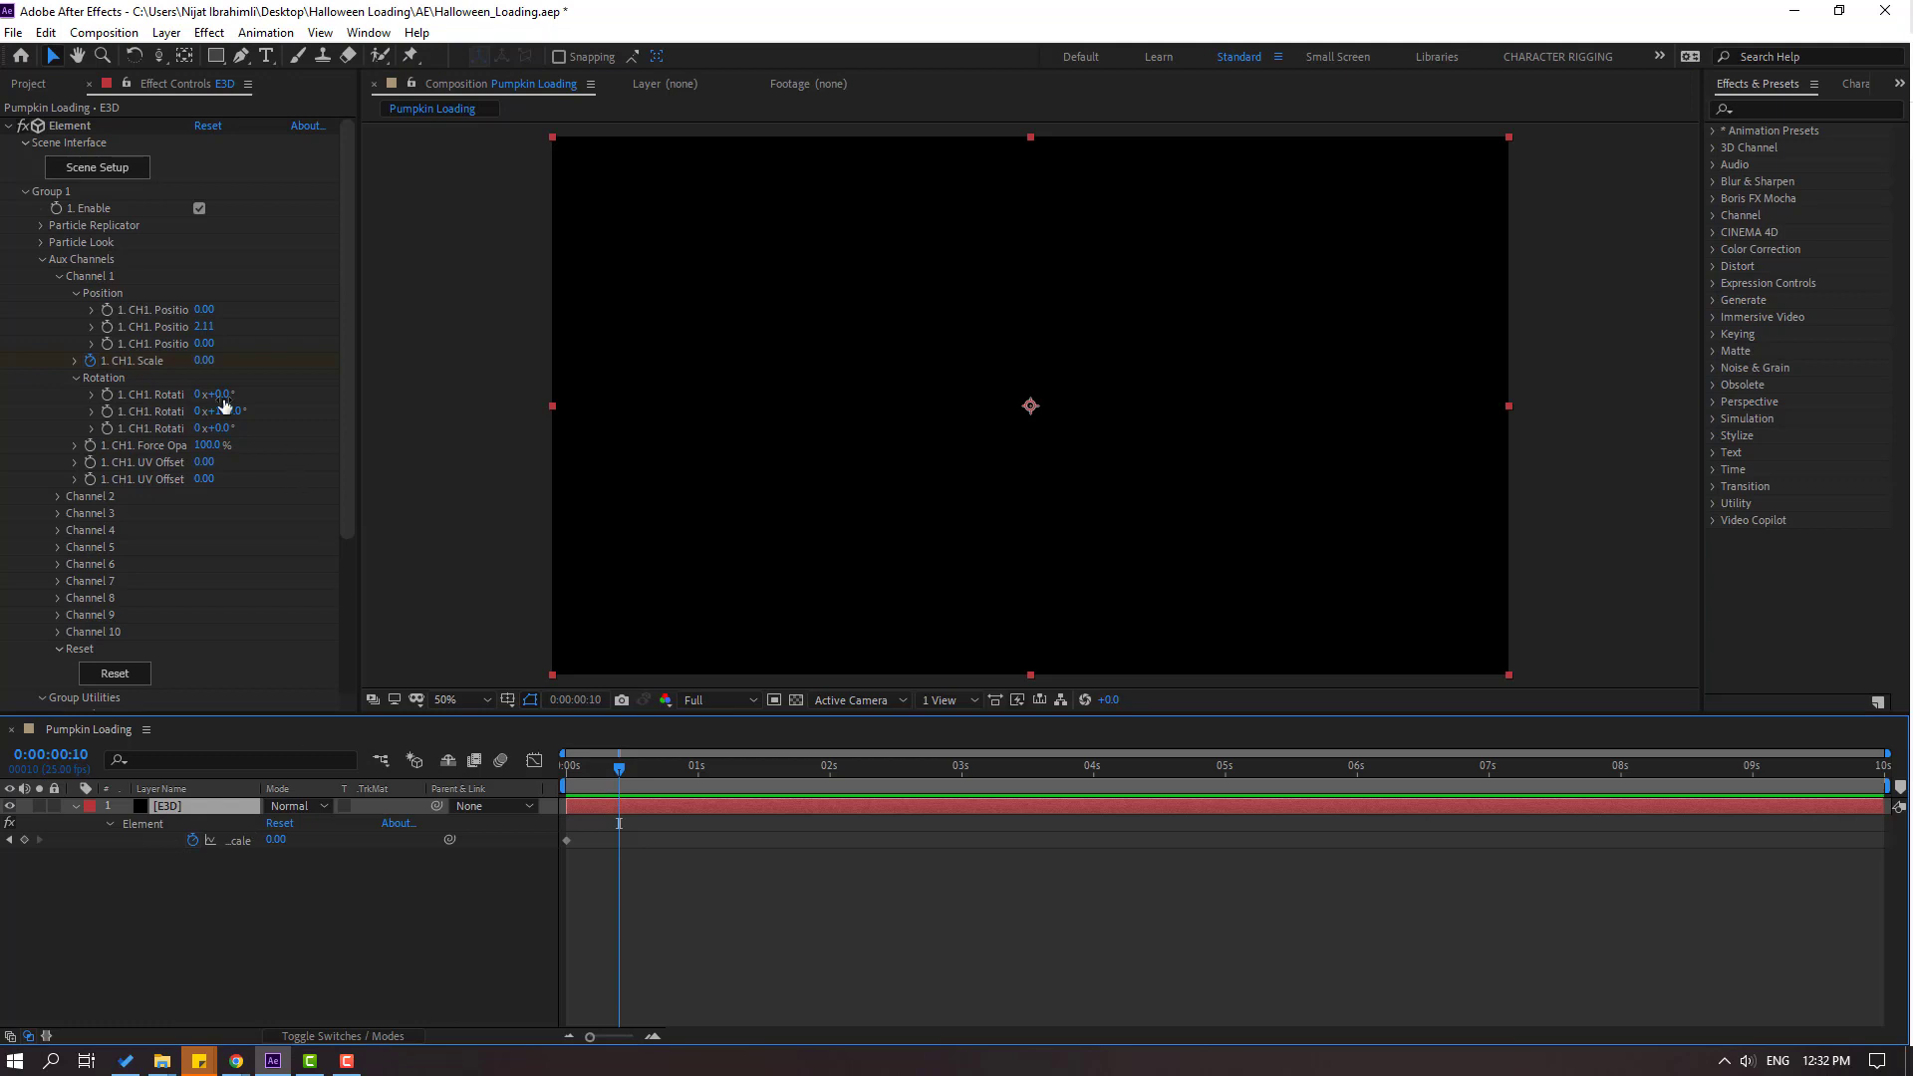
{"action": "left_click", "coordinate": [212, 363]}
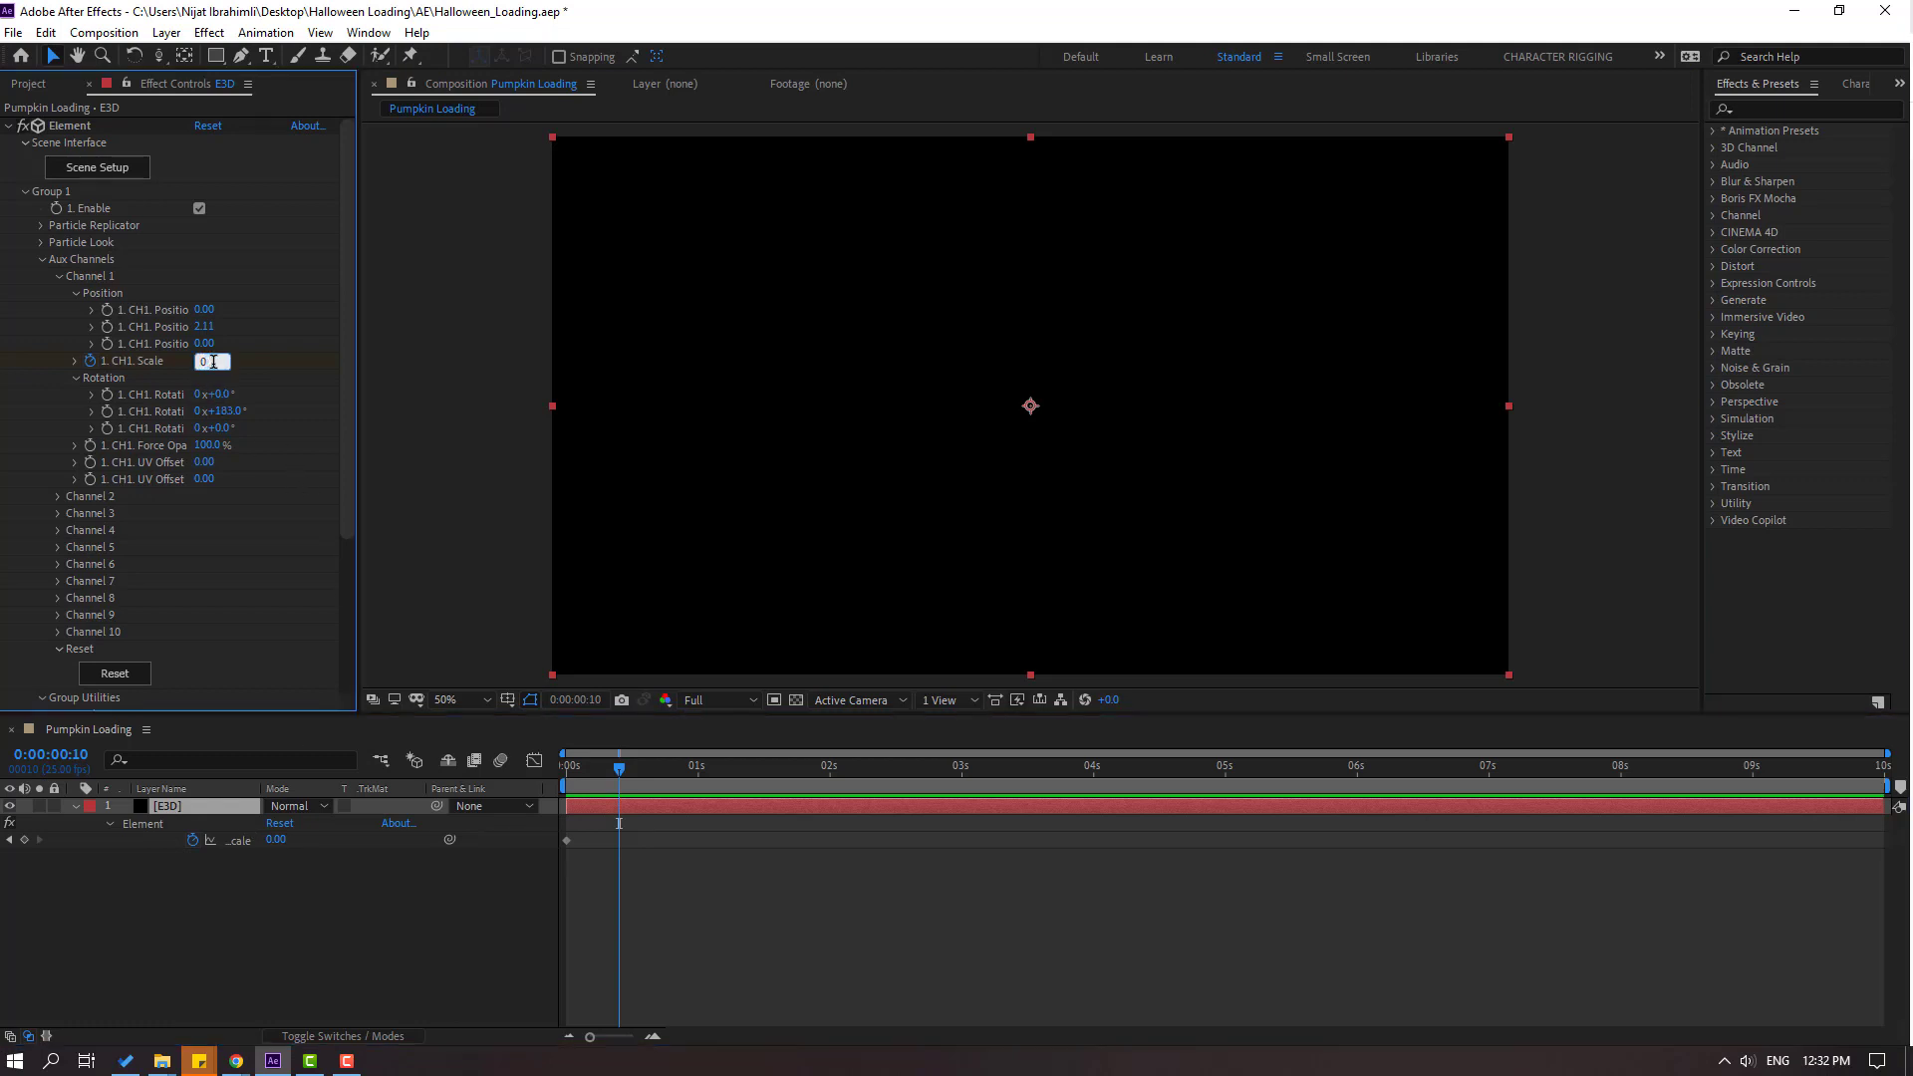
{"action": "type", "text": "0.25"}
{"action": "key", "text": "Return"}
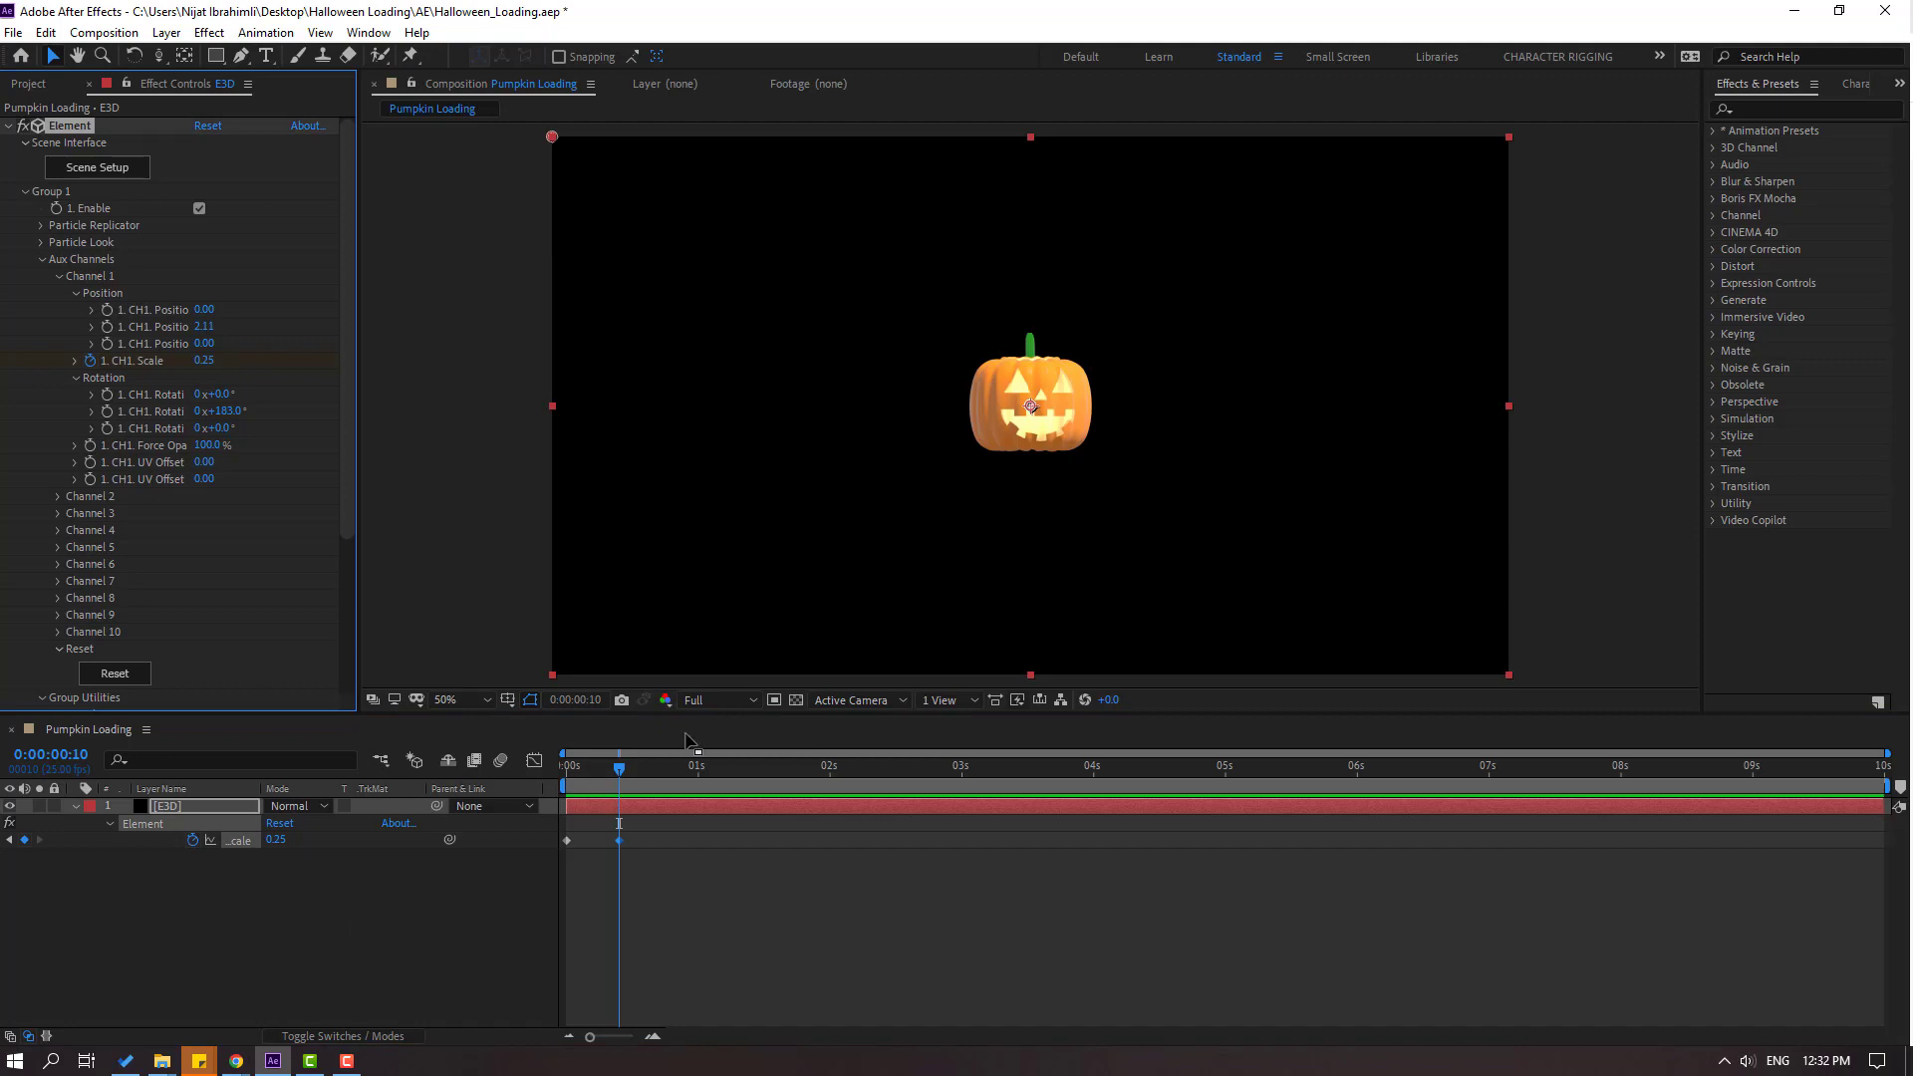
Add Channel 1 scale keyframes of 0.17 at 0:00:00:20 and 0.21 at 0:00:01:05.
{"action": "key", "text": "shift+Page_Down"}
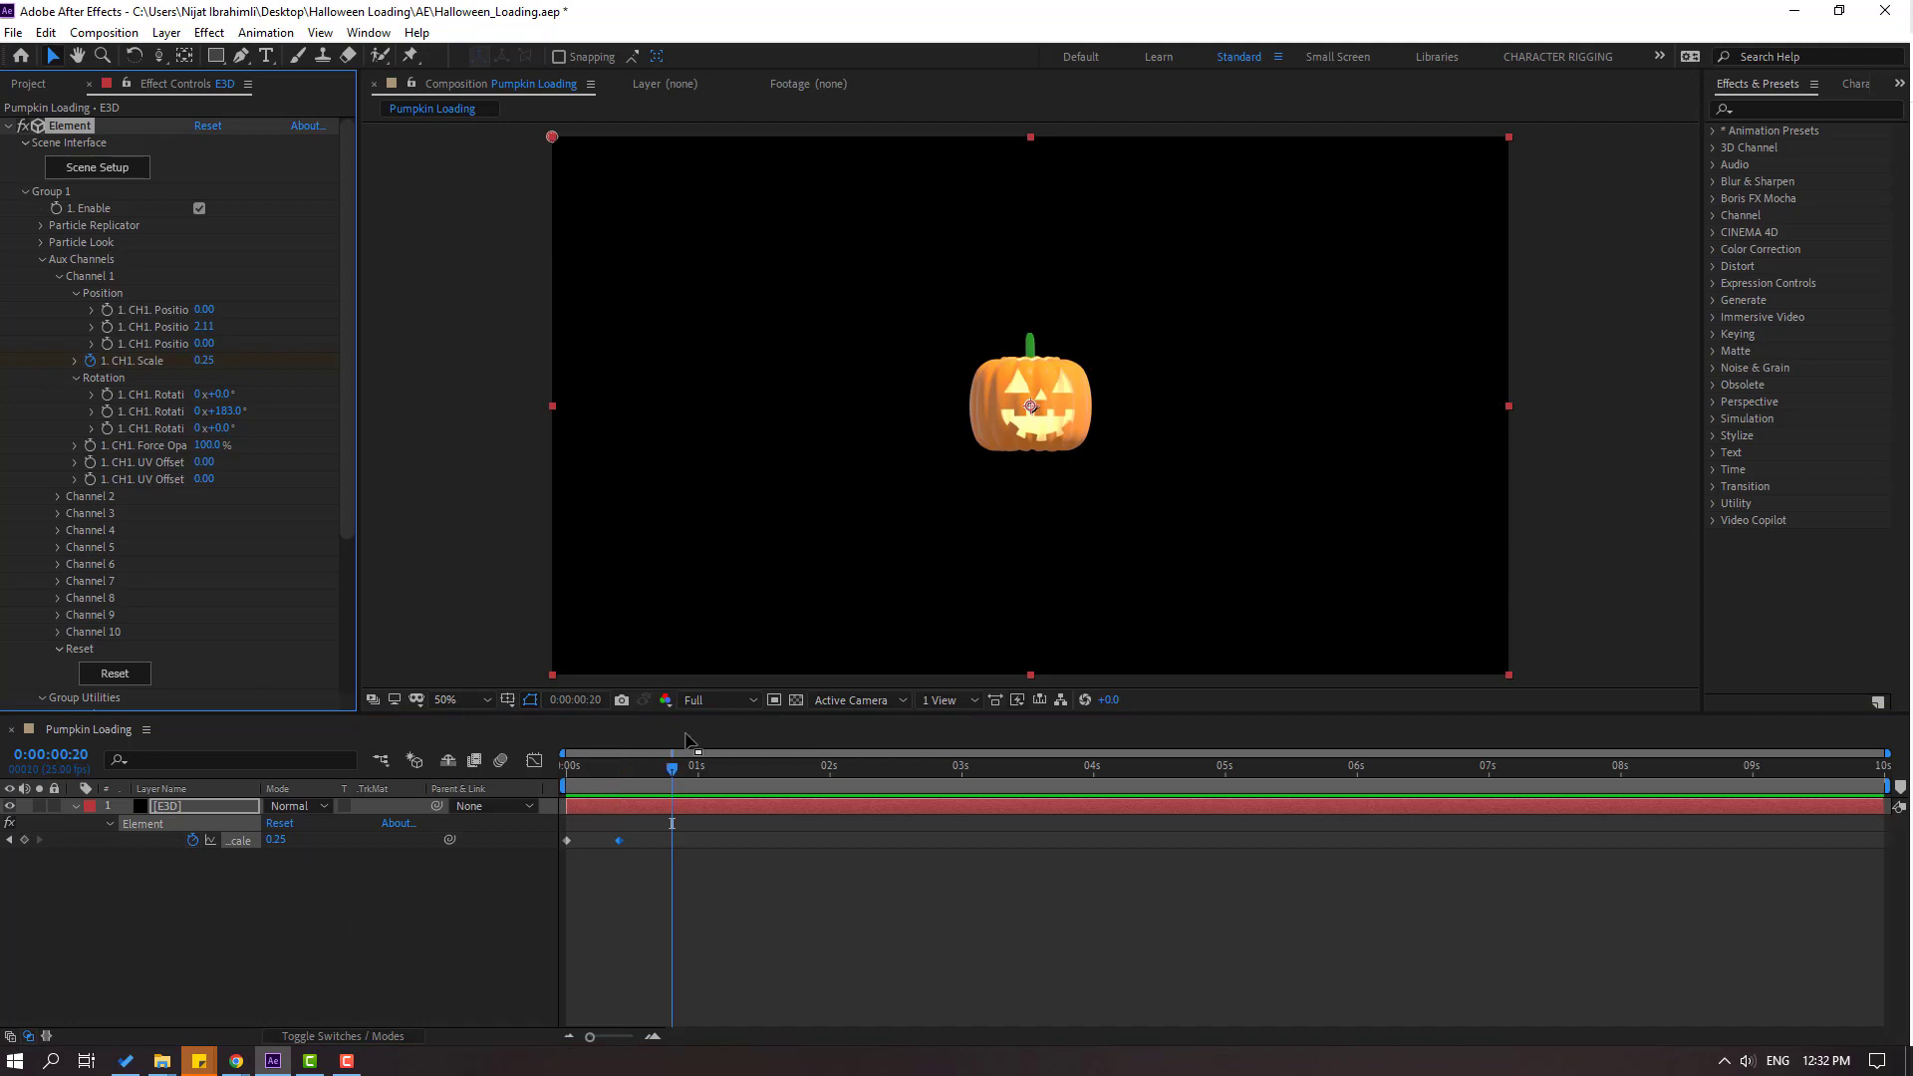
{"action": "left_click", "coordinate": [225, 362]}
{"action": "type", "text": "0.1"}
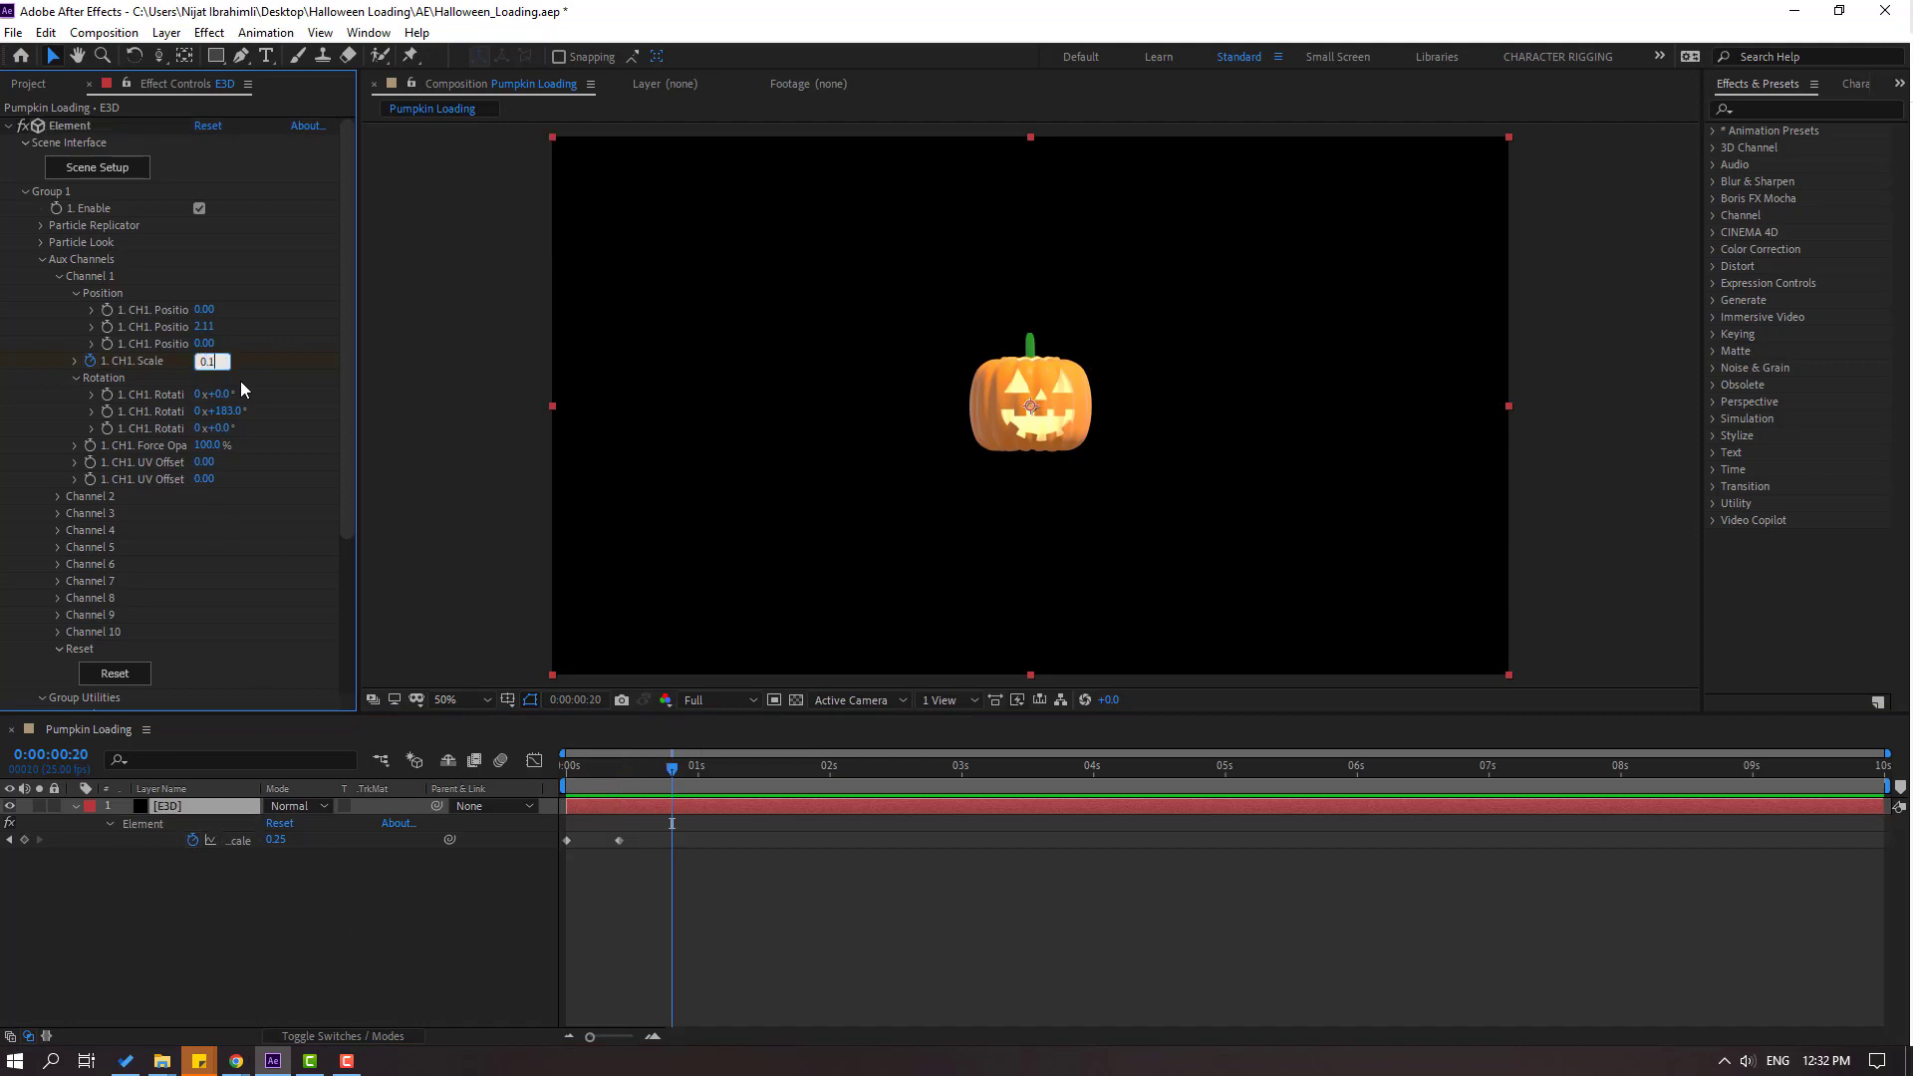
{"action": "type", "text": "7"}
{"action": "key", "text": "Return"}
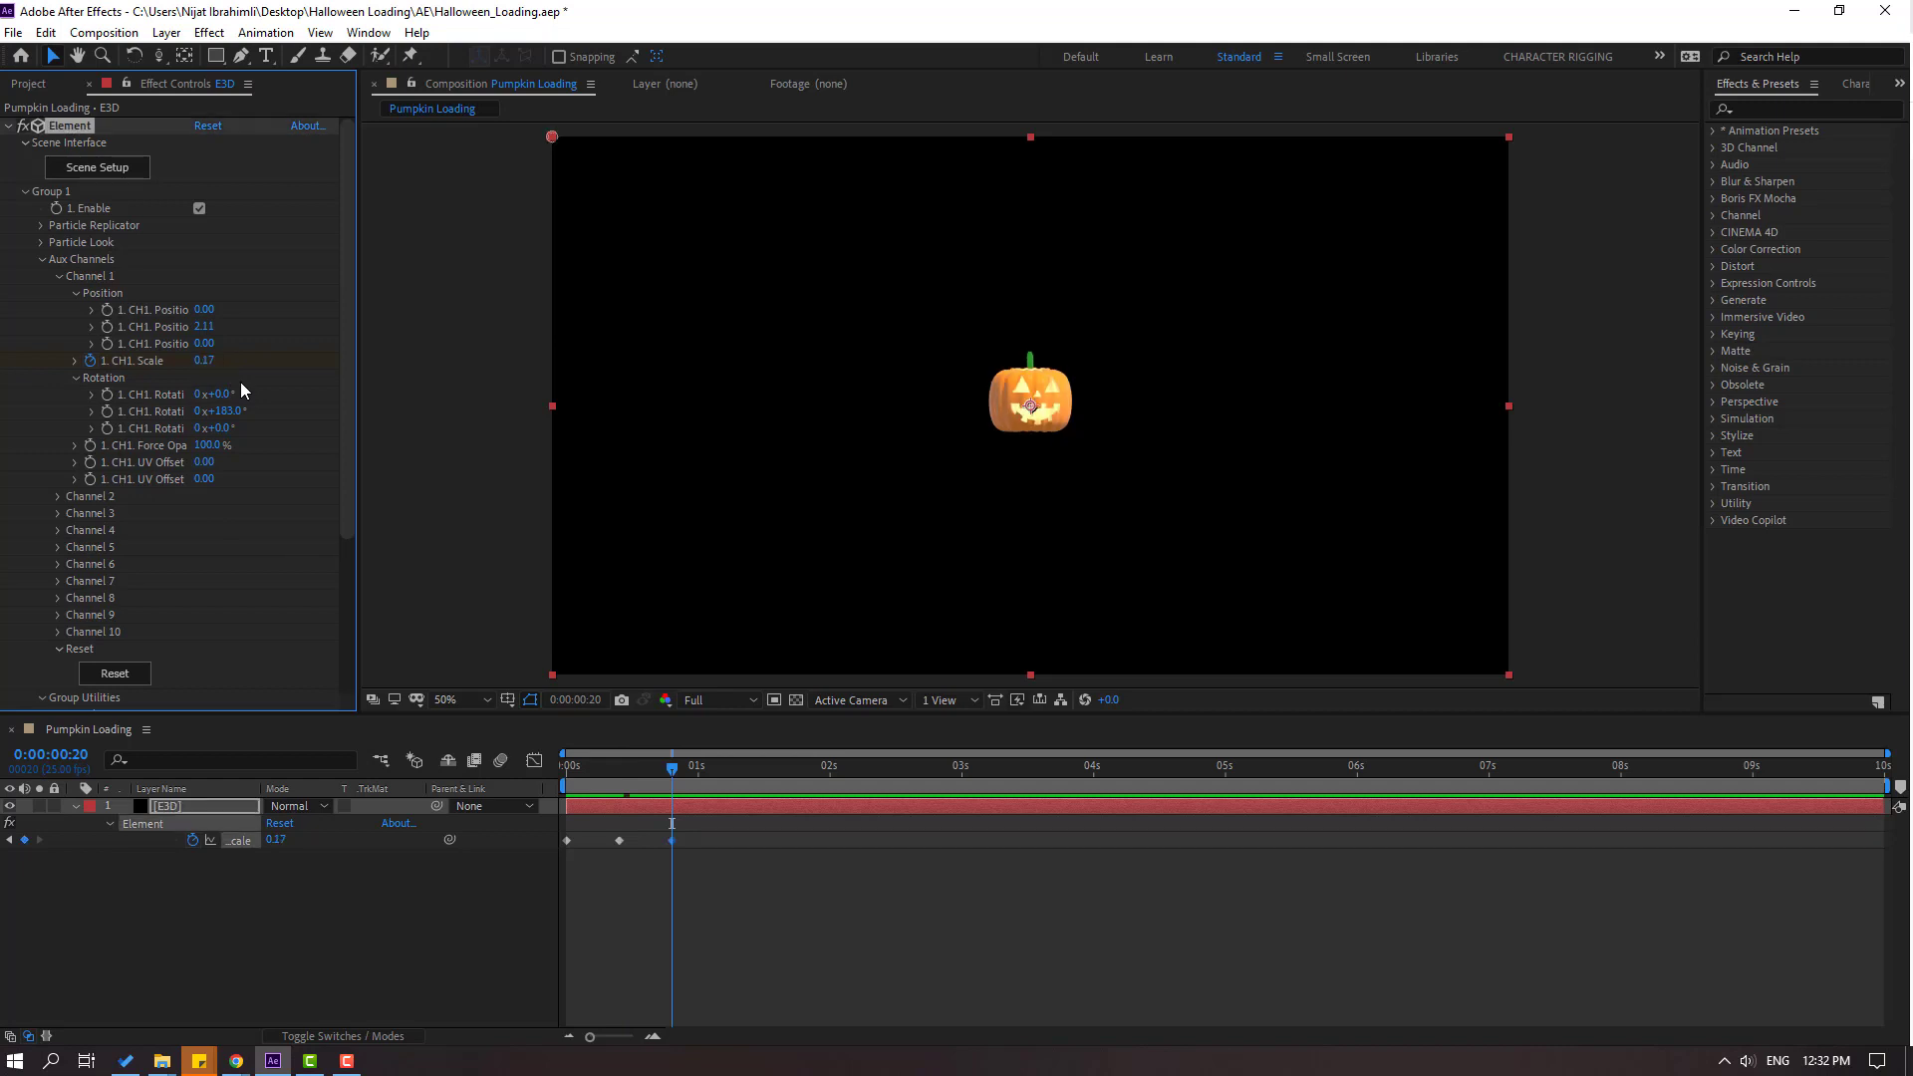
{"action": "key", "text": "shift+Page_Down"}
{"action": "left_click", "coordinate": [217, 362]}
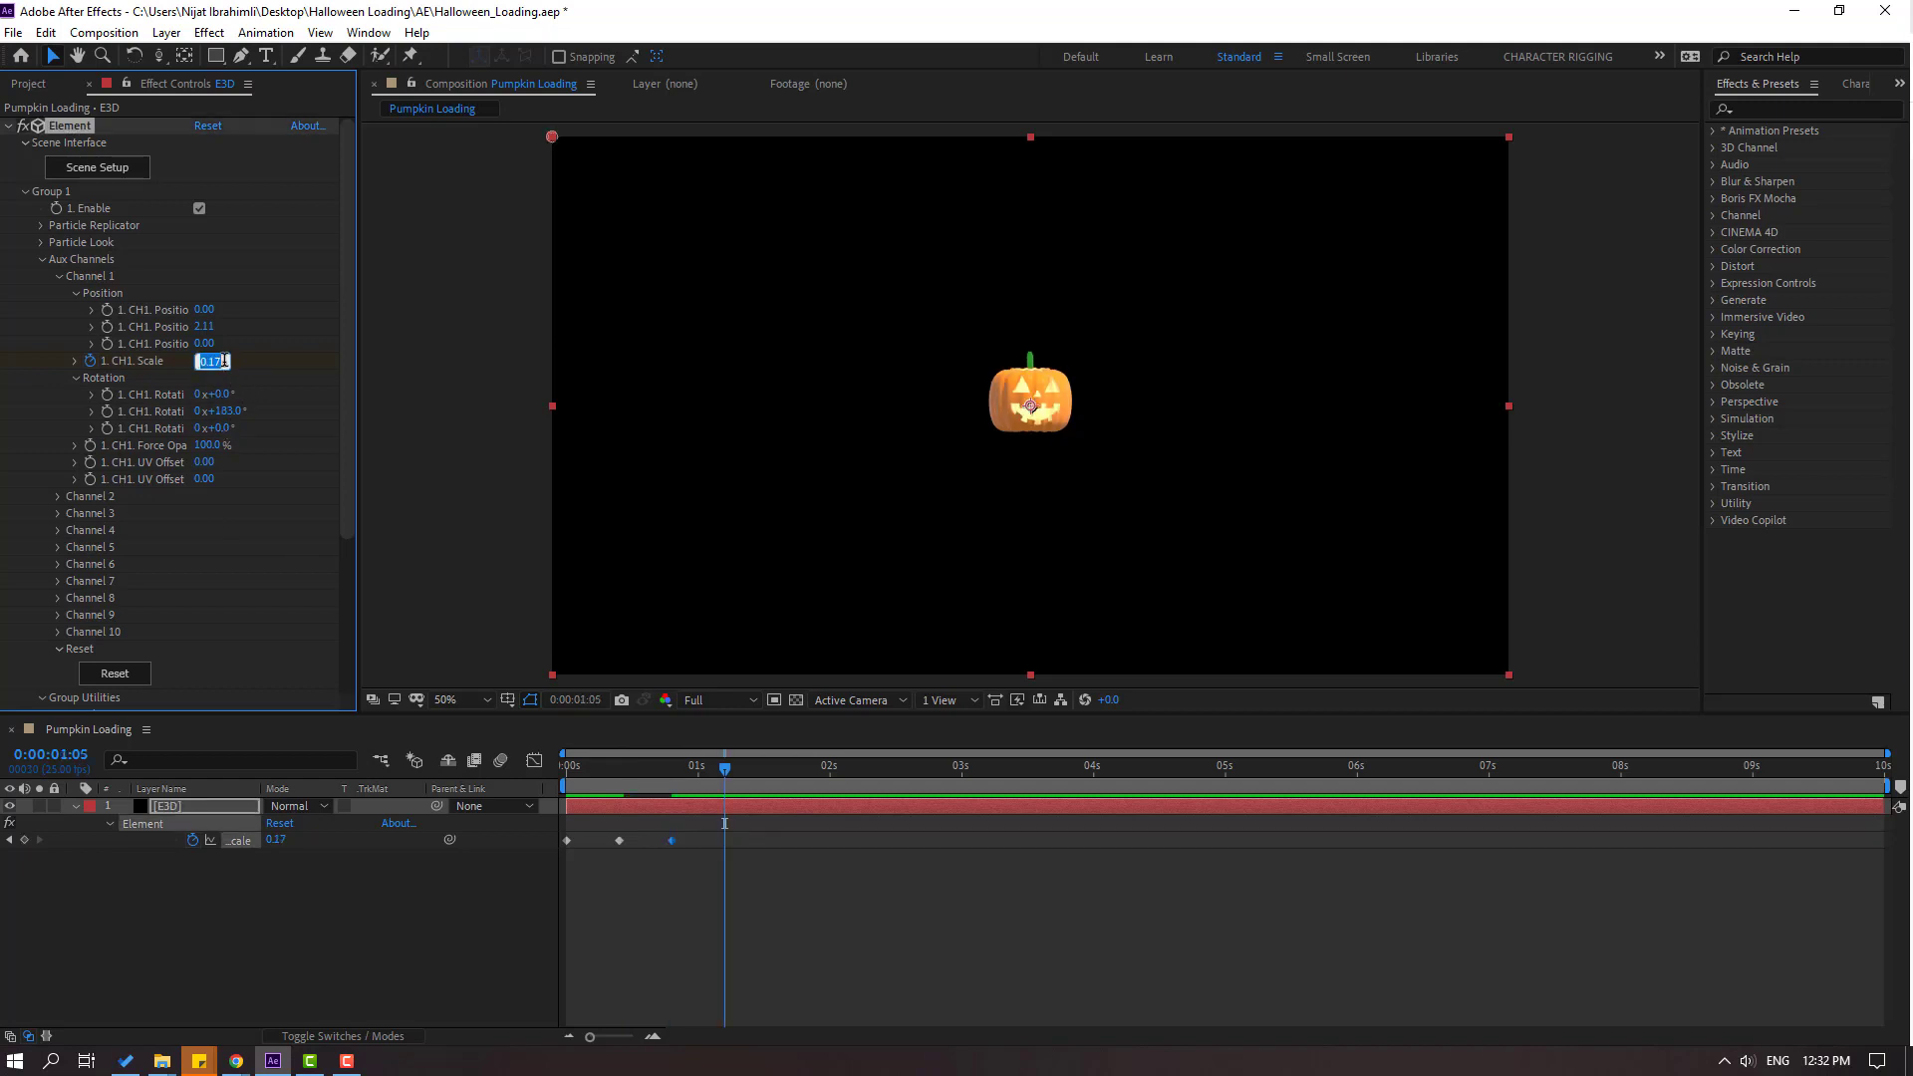
{"action": "type", "text": "0.121"}
{"action": "key", "text": "Return"}
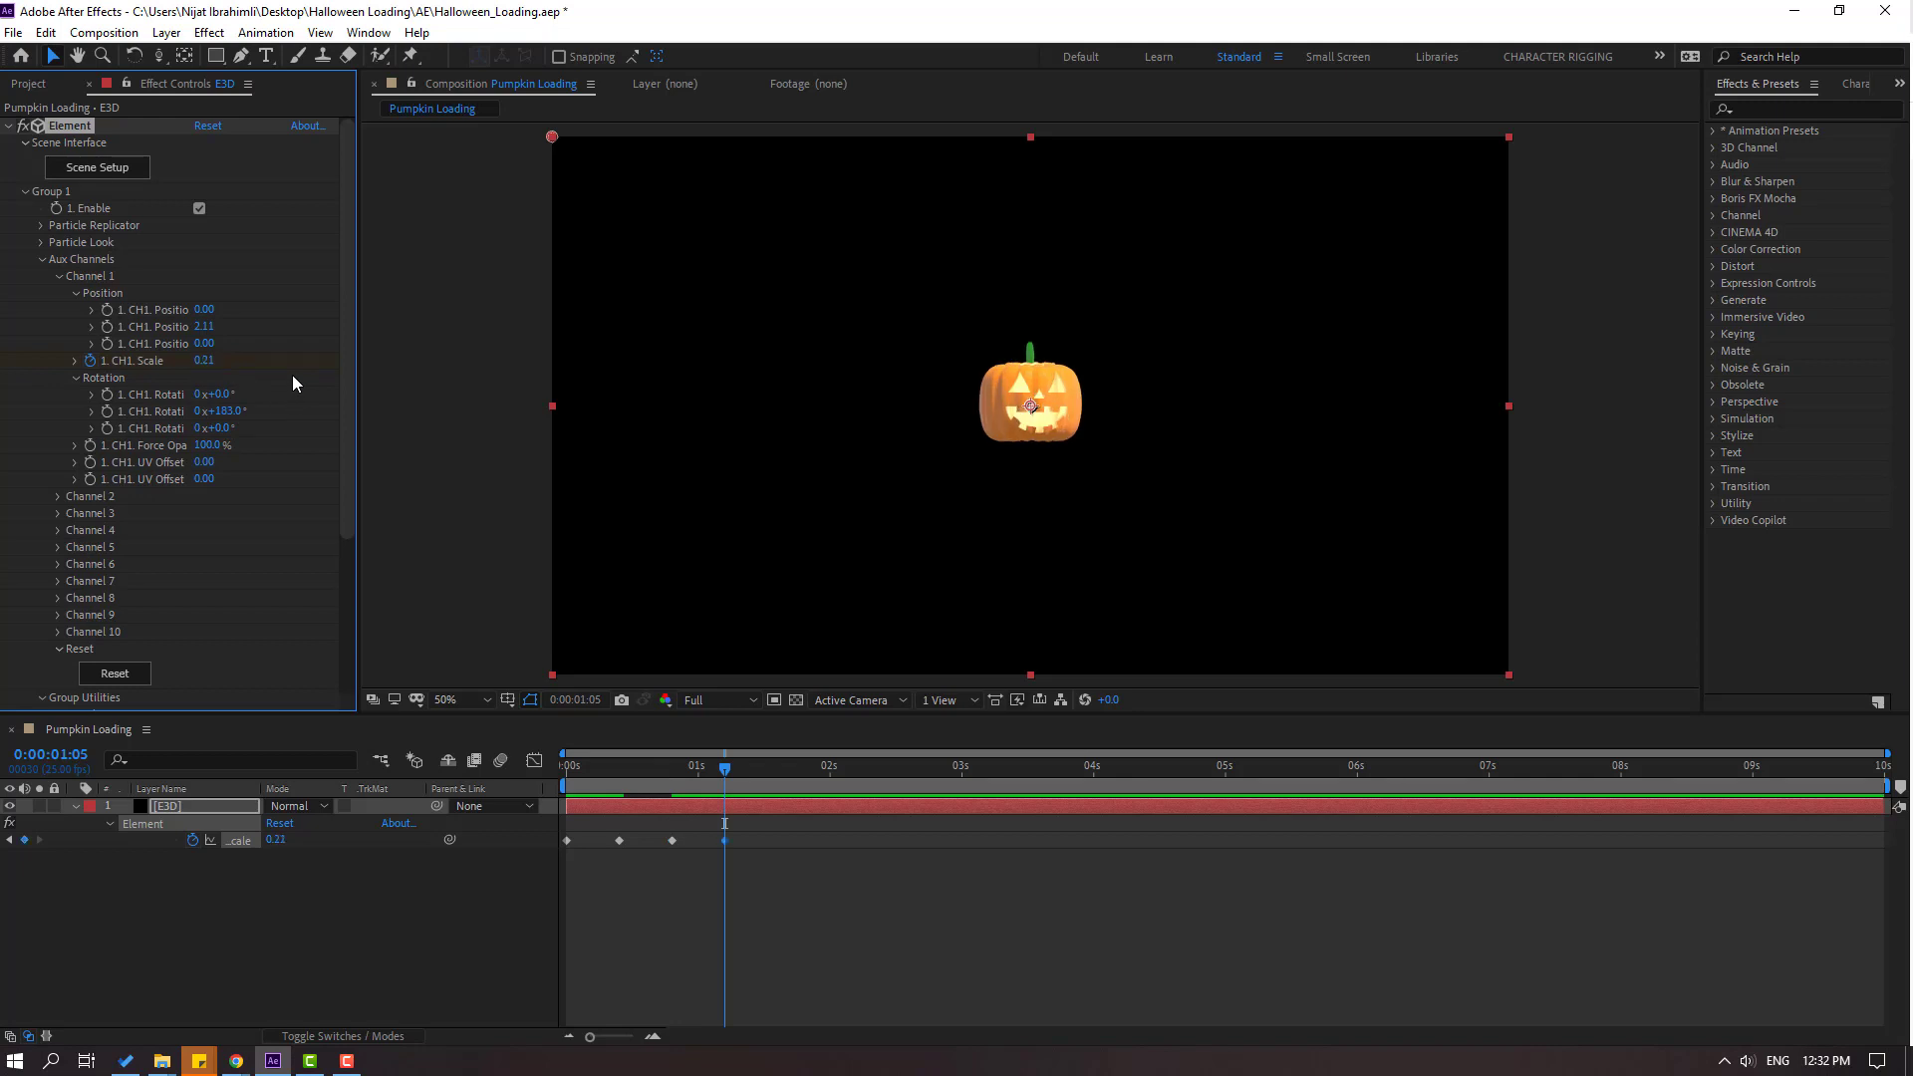
Add Channel 1 scale keyframes of 0.19 at 0:00:01:15 and 0.20 at 0:00:02:00.
{"action": "key", "text": "shift+Page_Down"}
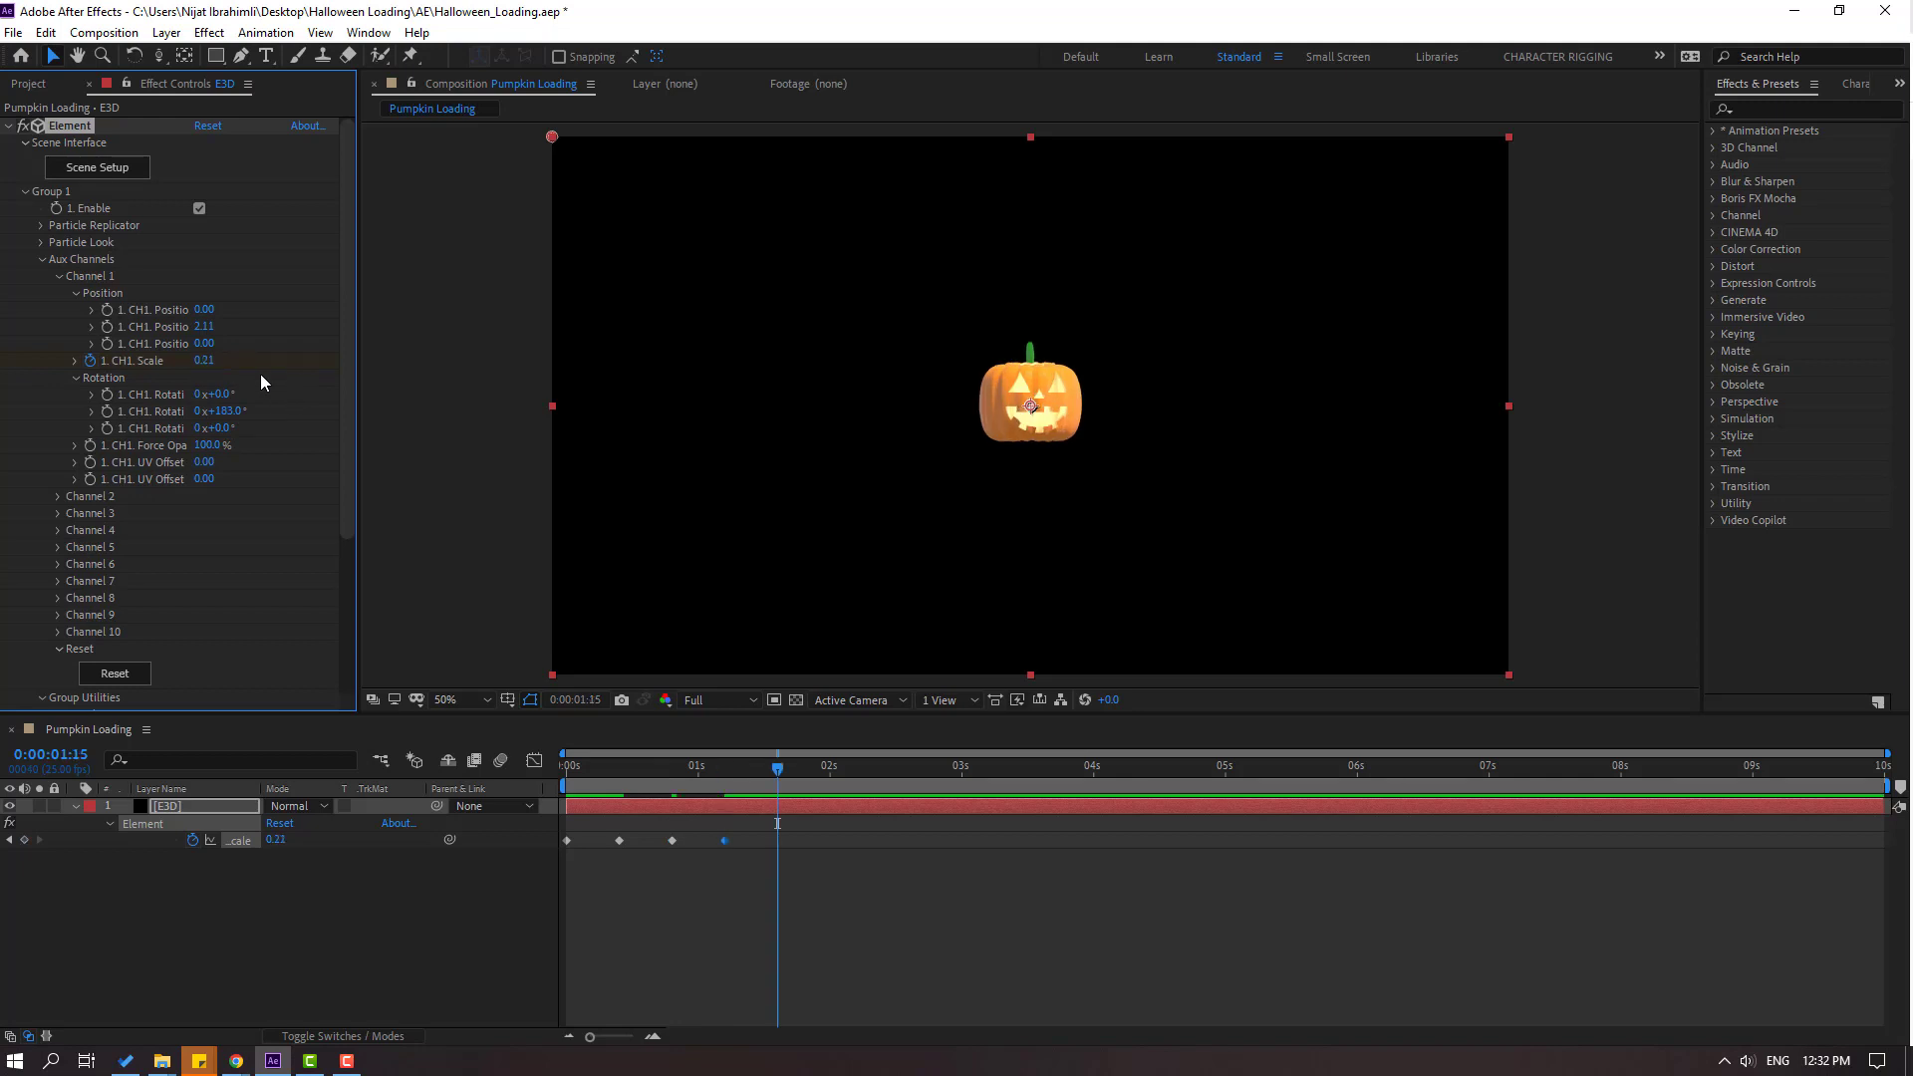
{"action": "left_click", "coordinate": [202, 360]}
{"action": "key", "text": "Return"}
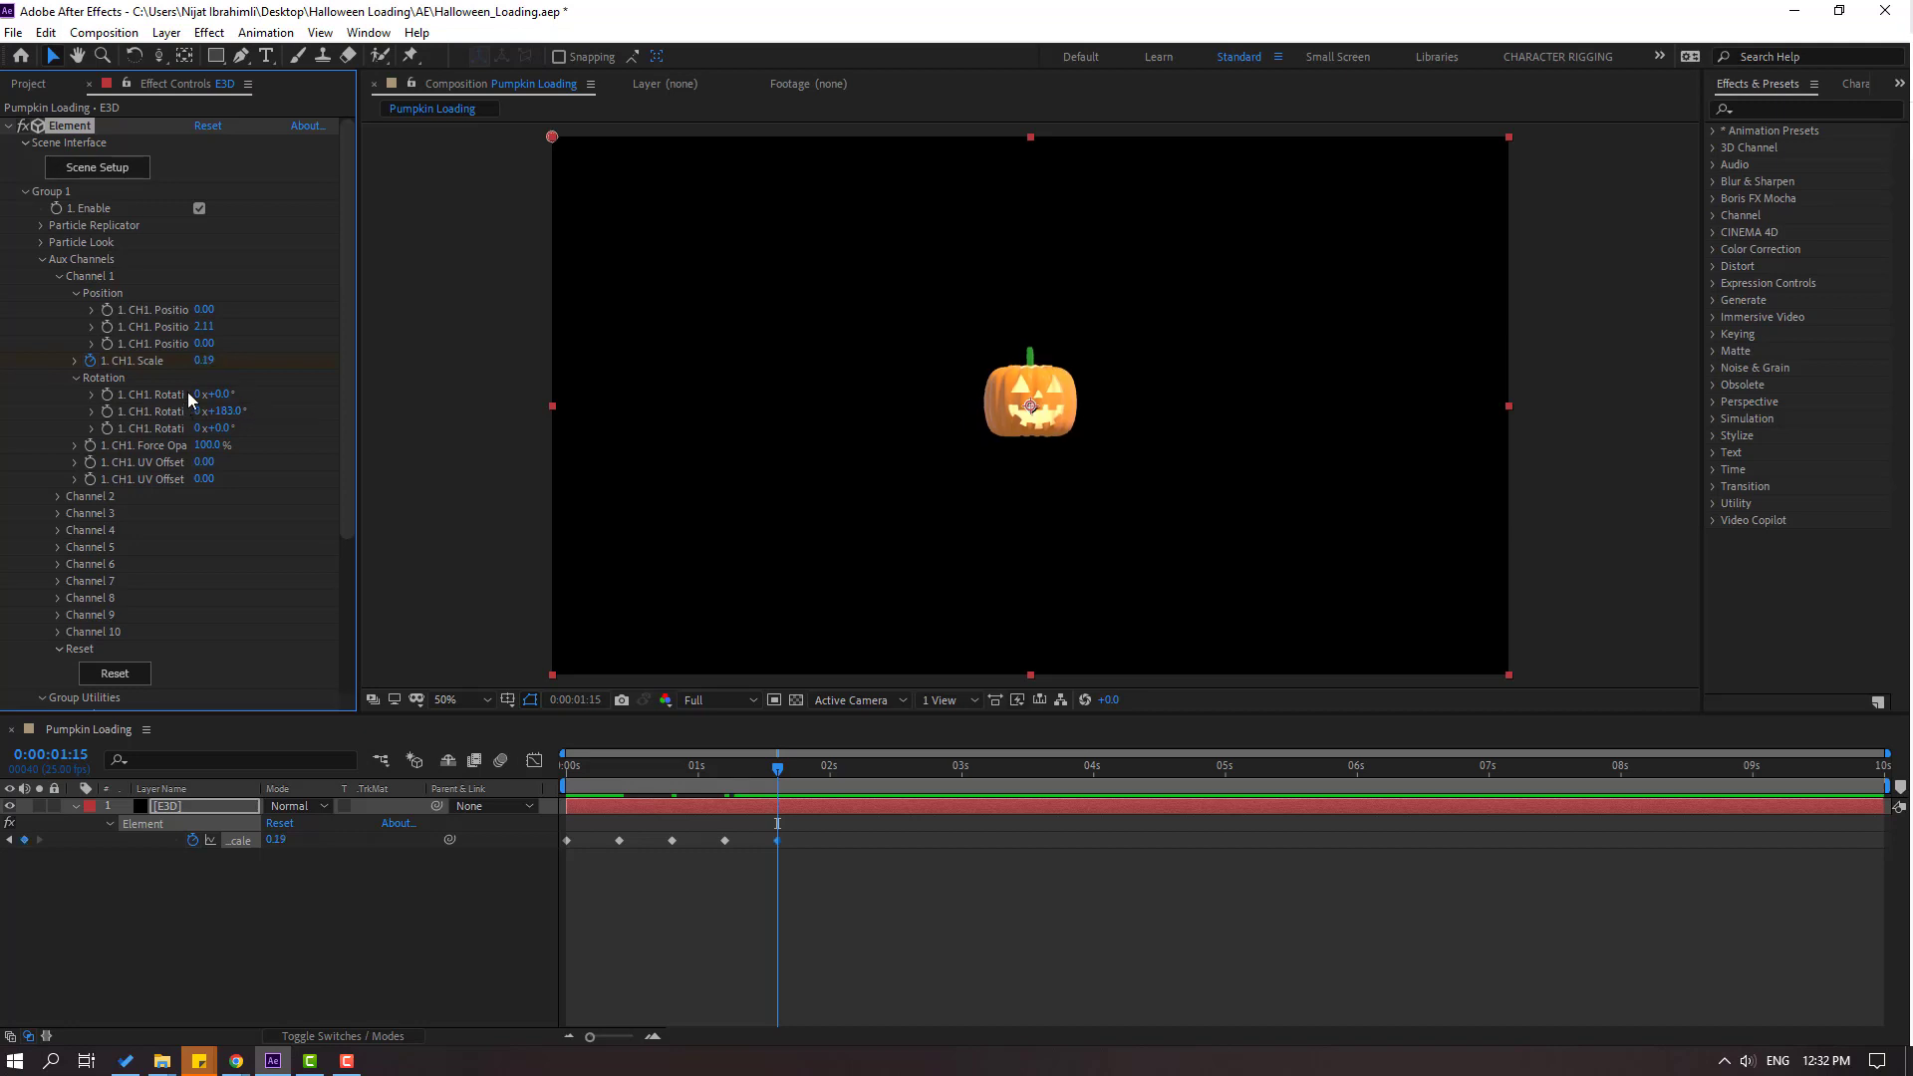
{"action": "key", "text": "shift+Page_Down"}
{"action": "left_click", "coordinate": [224, 361]}
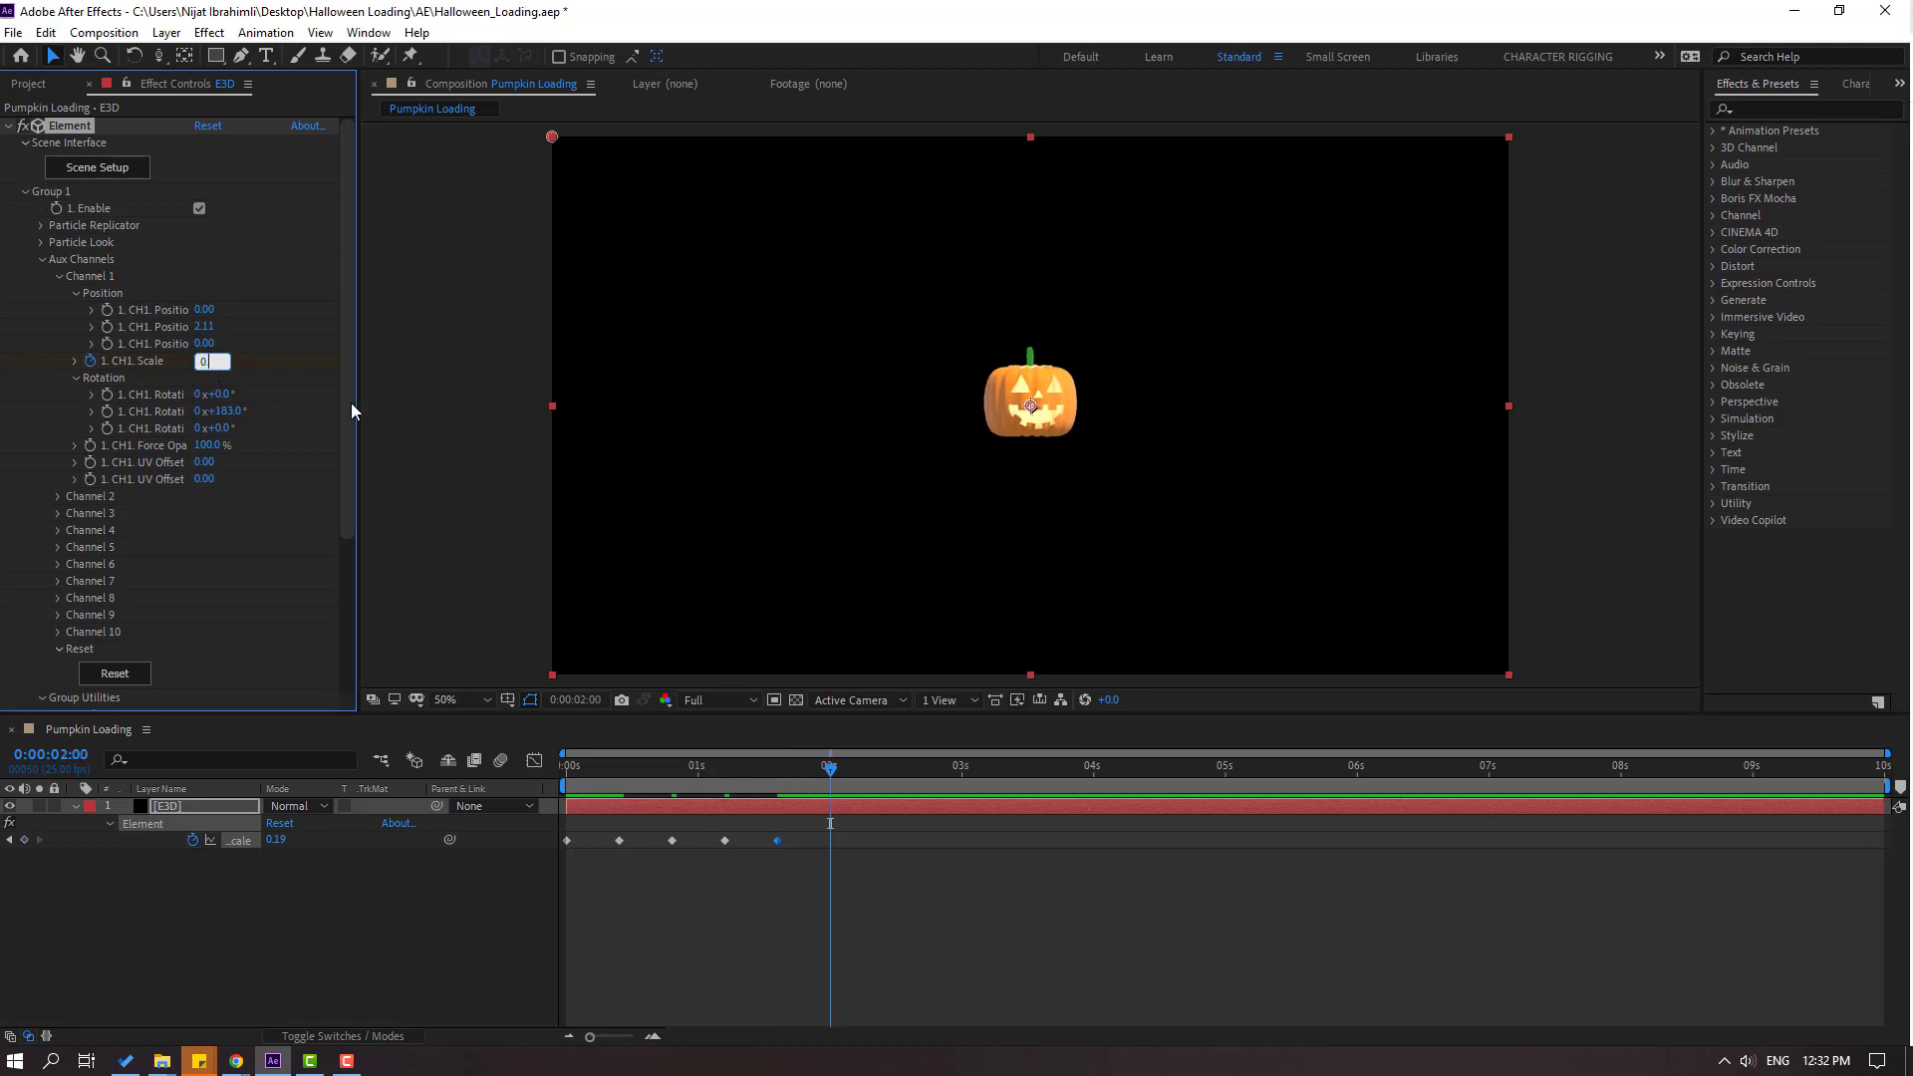
{"action": "type", "text": "0.2"}
{"action": "key", "text": "Return"}
Apply Easy Ease to all the Channel 1 scale keyframes and preview the animation.
{"action": "left_click_drag", "start_coordinate": [882, 848], "coordinate": [562, 865]}
{"action": "right_click", "coordinate": [565, 843]}
{"action": "mouse_move", "coordinate": [787, 829]}
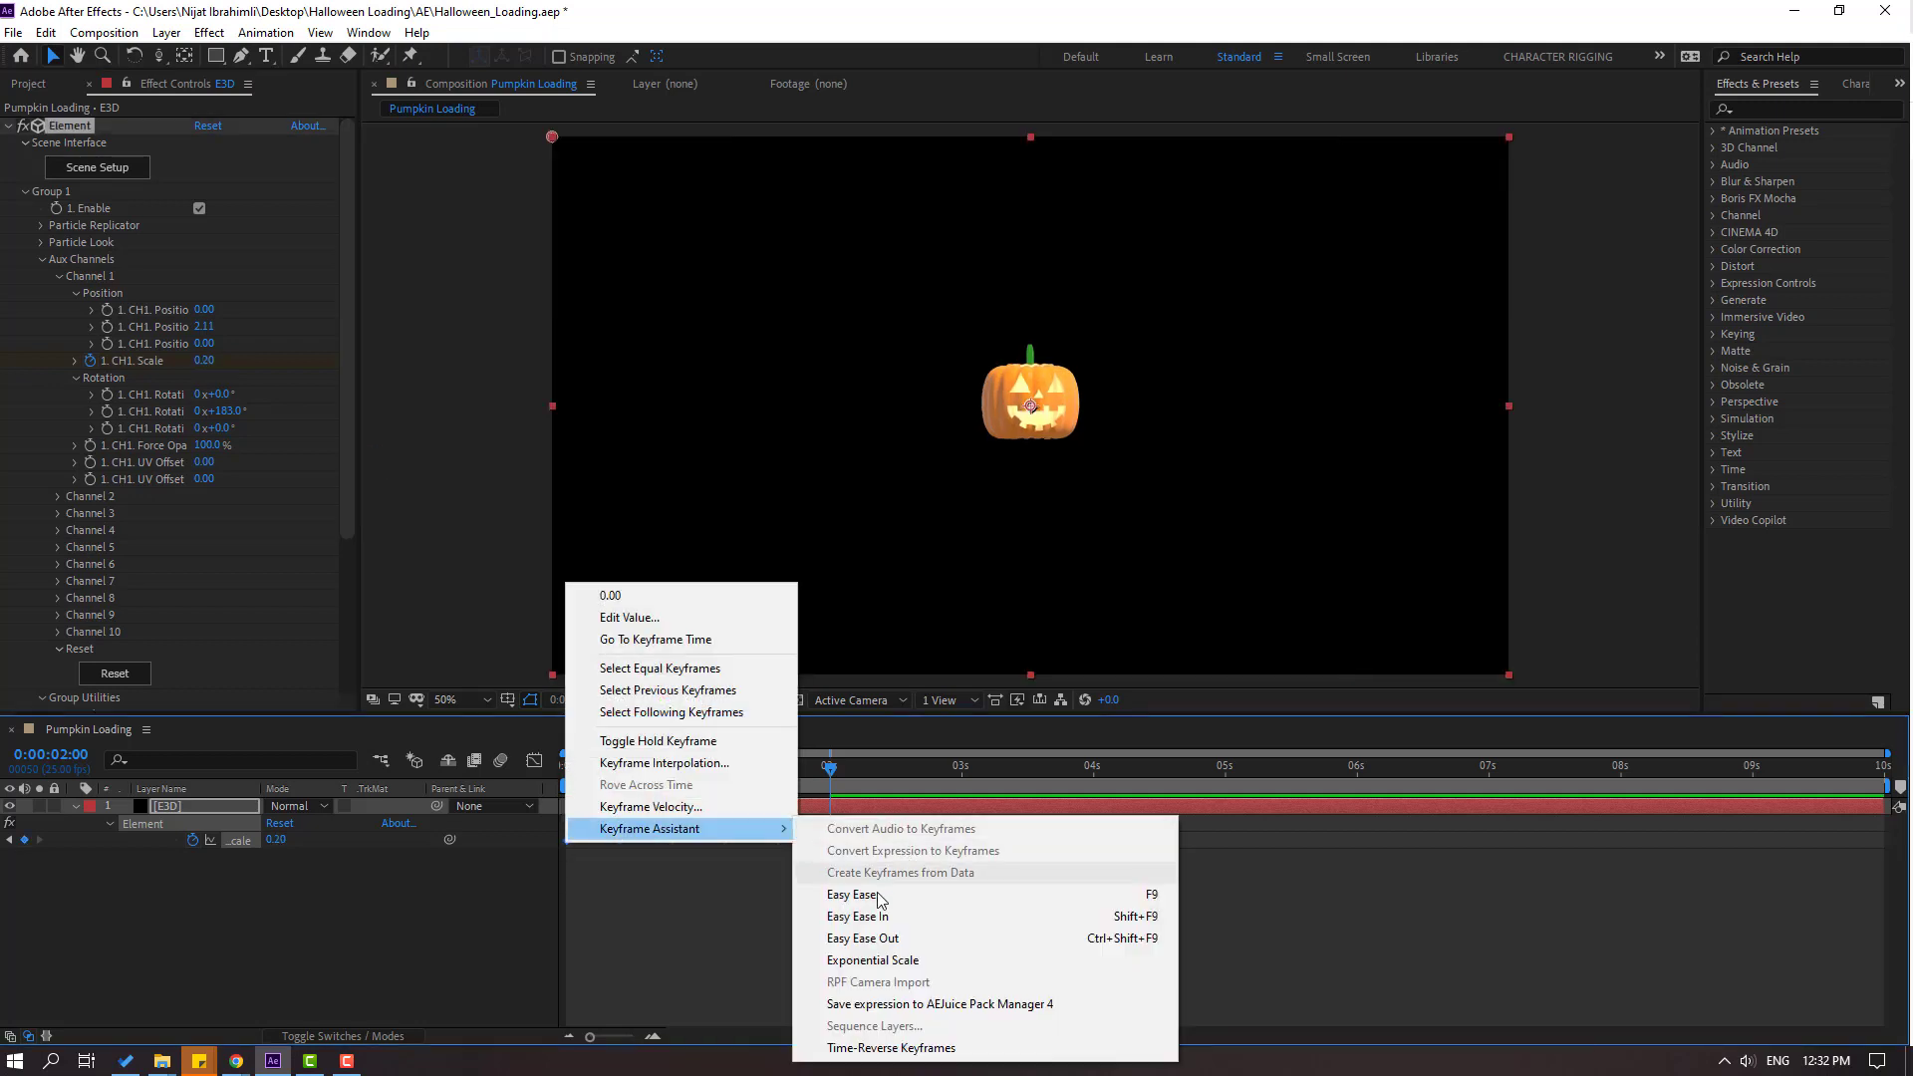
{"action": "left_click", "coordinate": [947, 893]}
{"action": "key", "text": "space"}
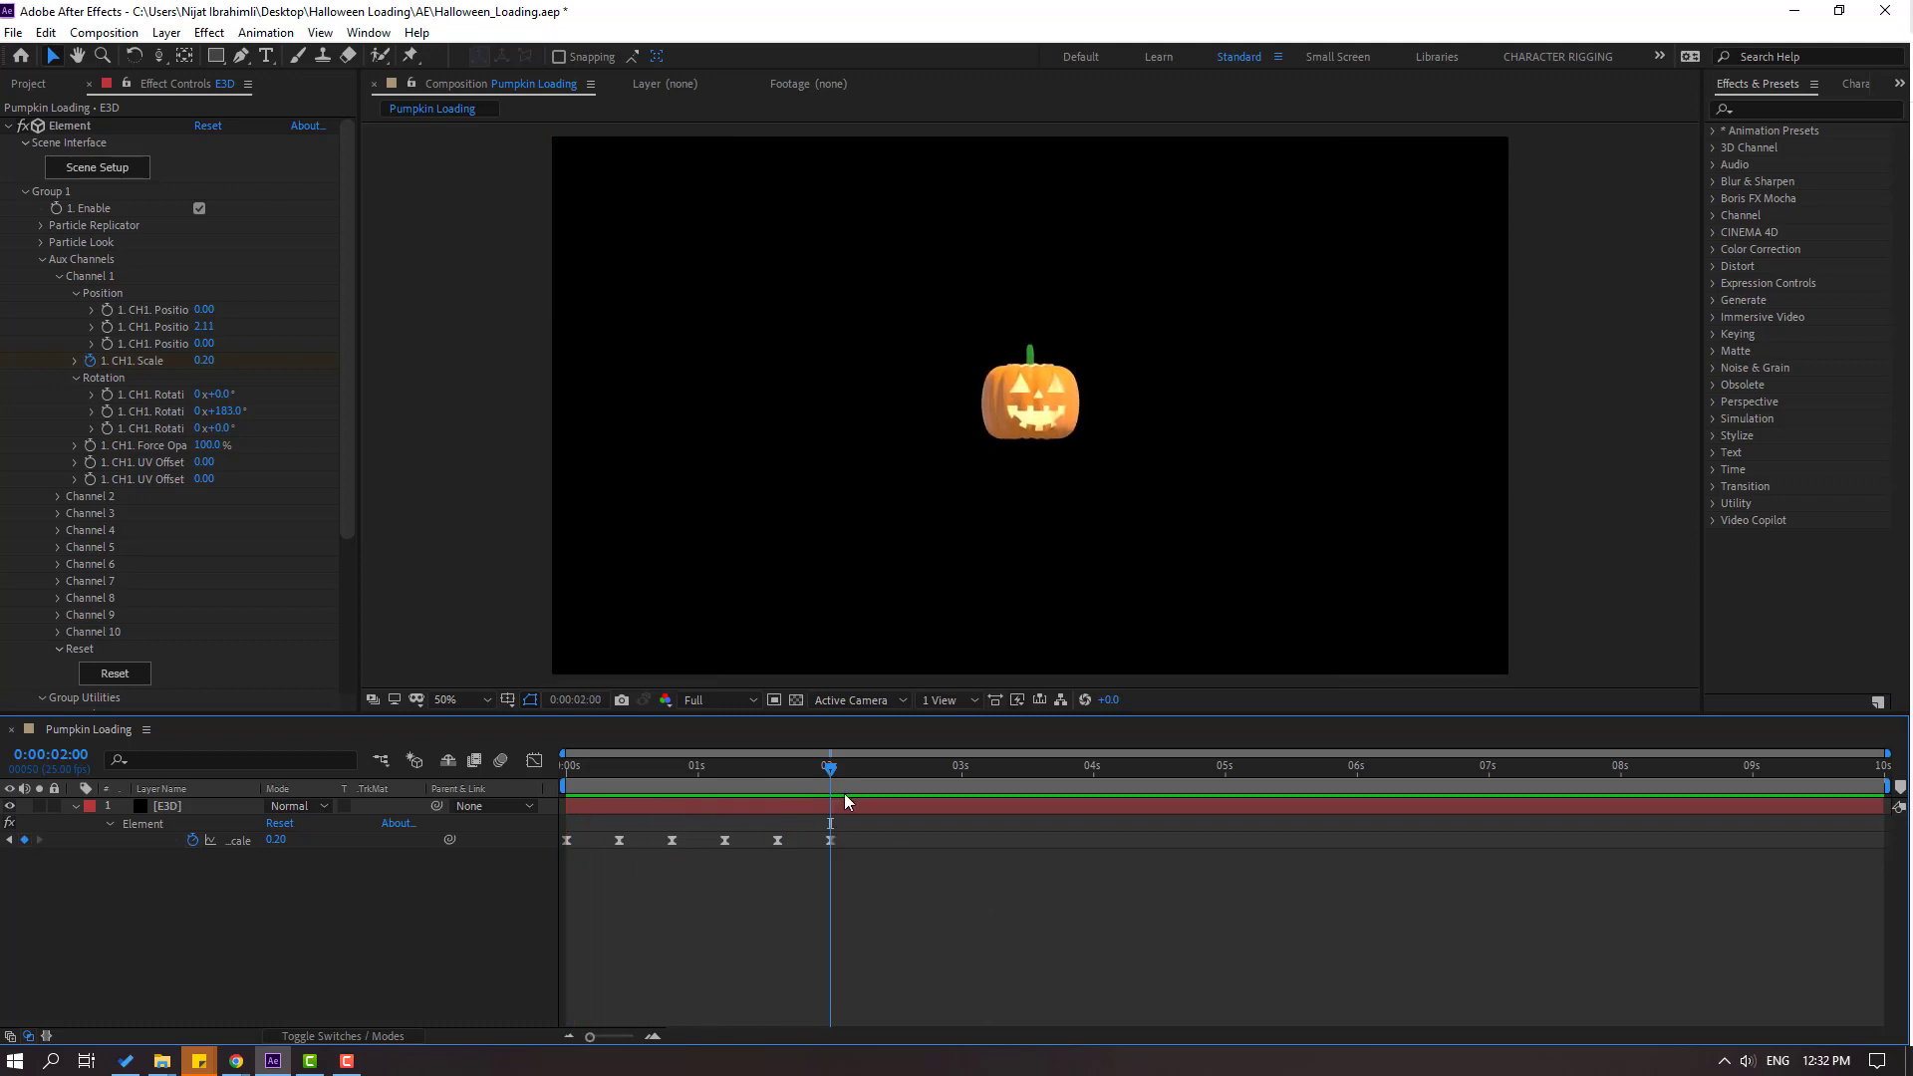
Keyframe the Channel 1 Y rotation at 0° on the first frame and show the layer's keyframed properties.
{"action": "left_click_drag", "start_coordinate": [816, 773], "coordinate": [554, 783]}
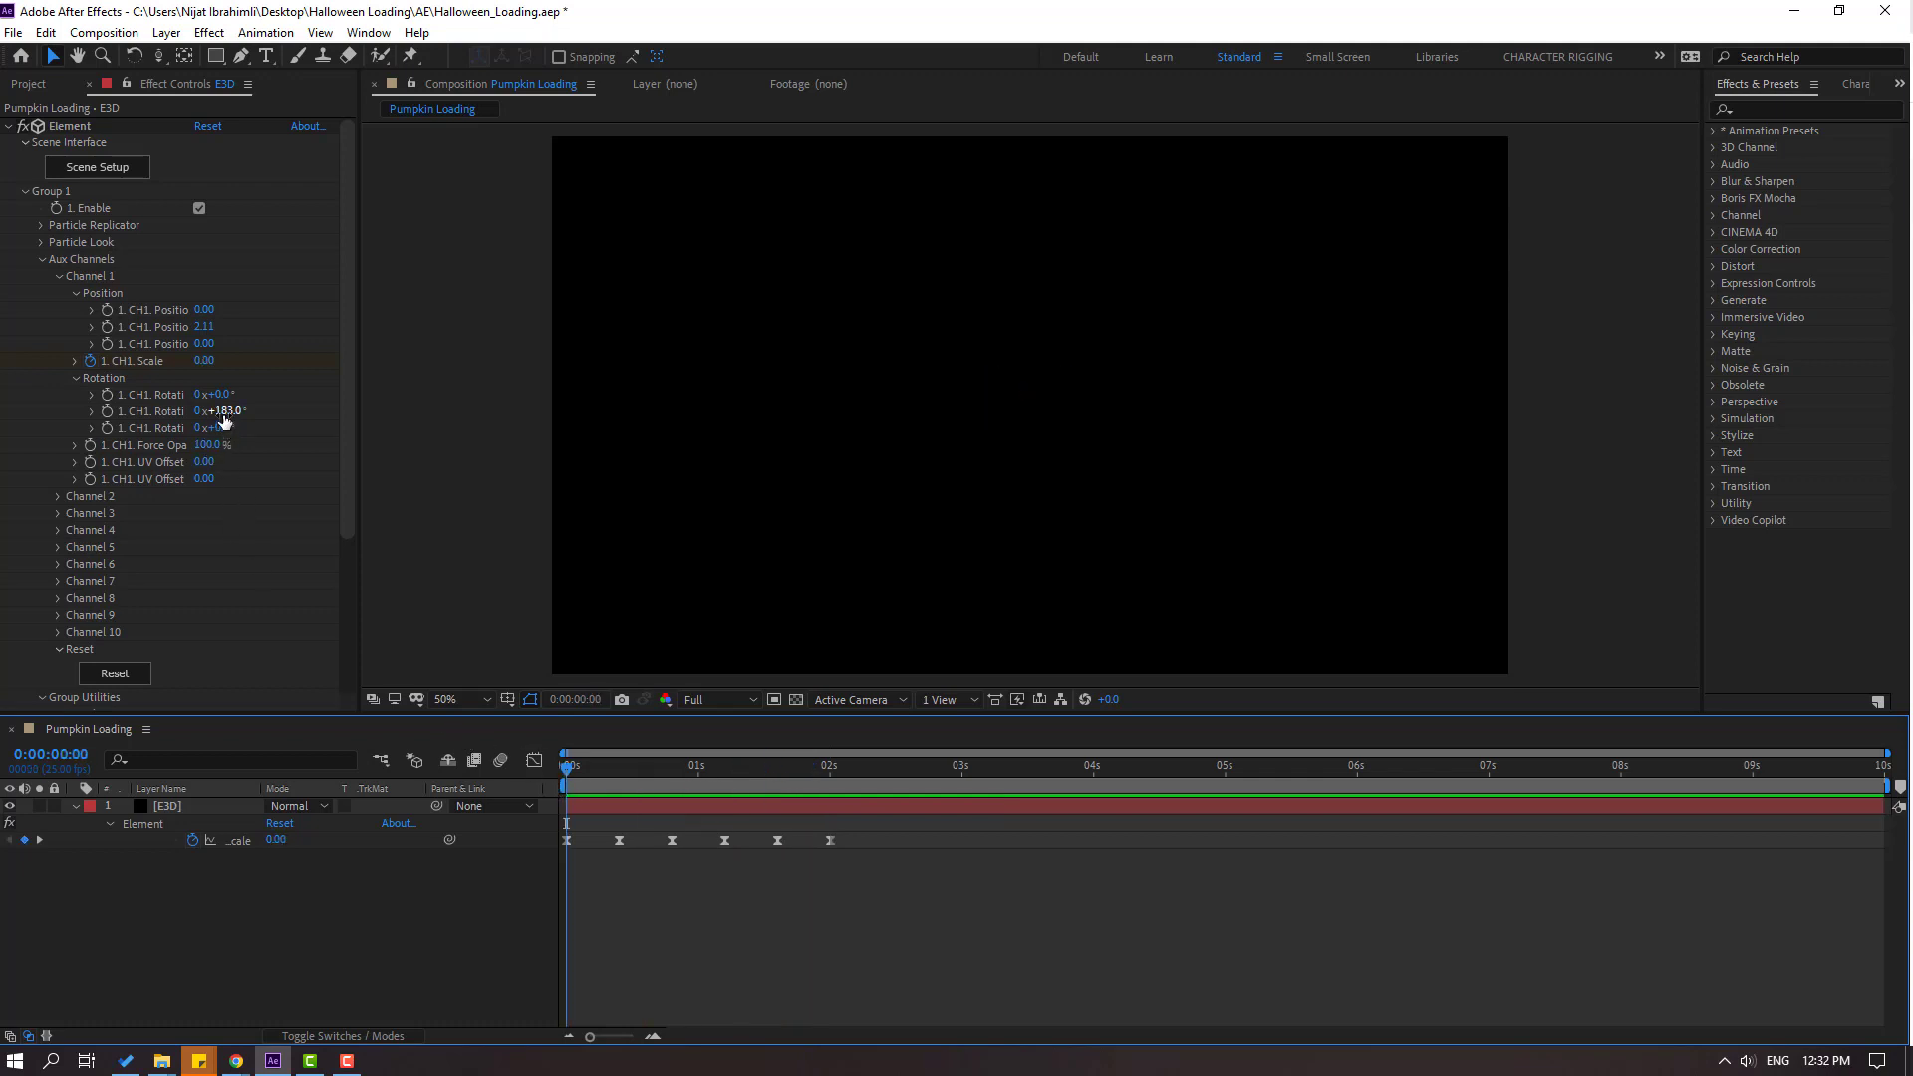
{"action": "left_click", "coordinate": [226, 411]}
{"action": "type", "text": "0"}
{"action": "key", "text": "Return"}
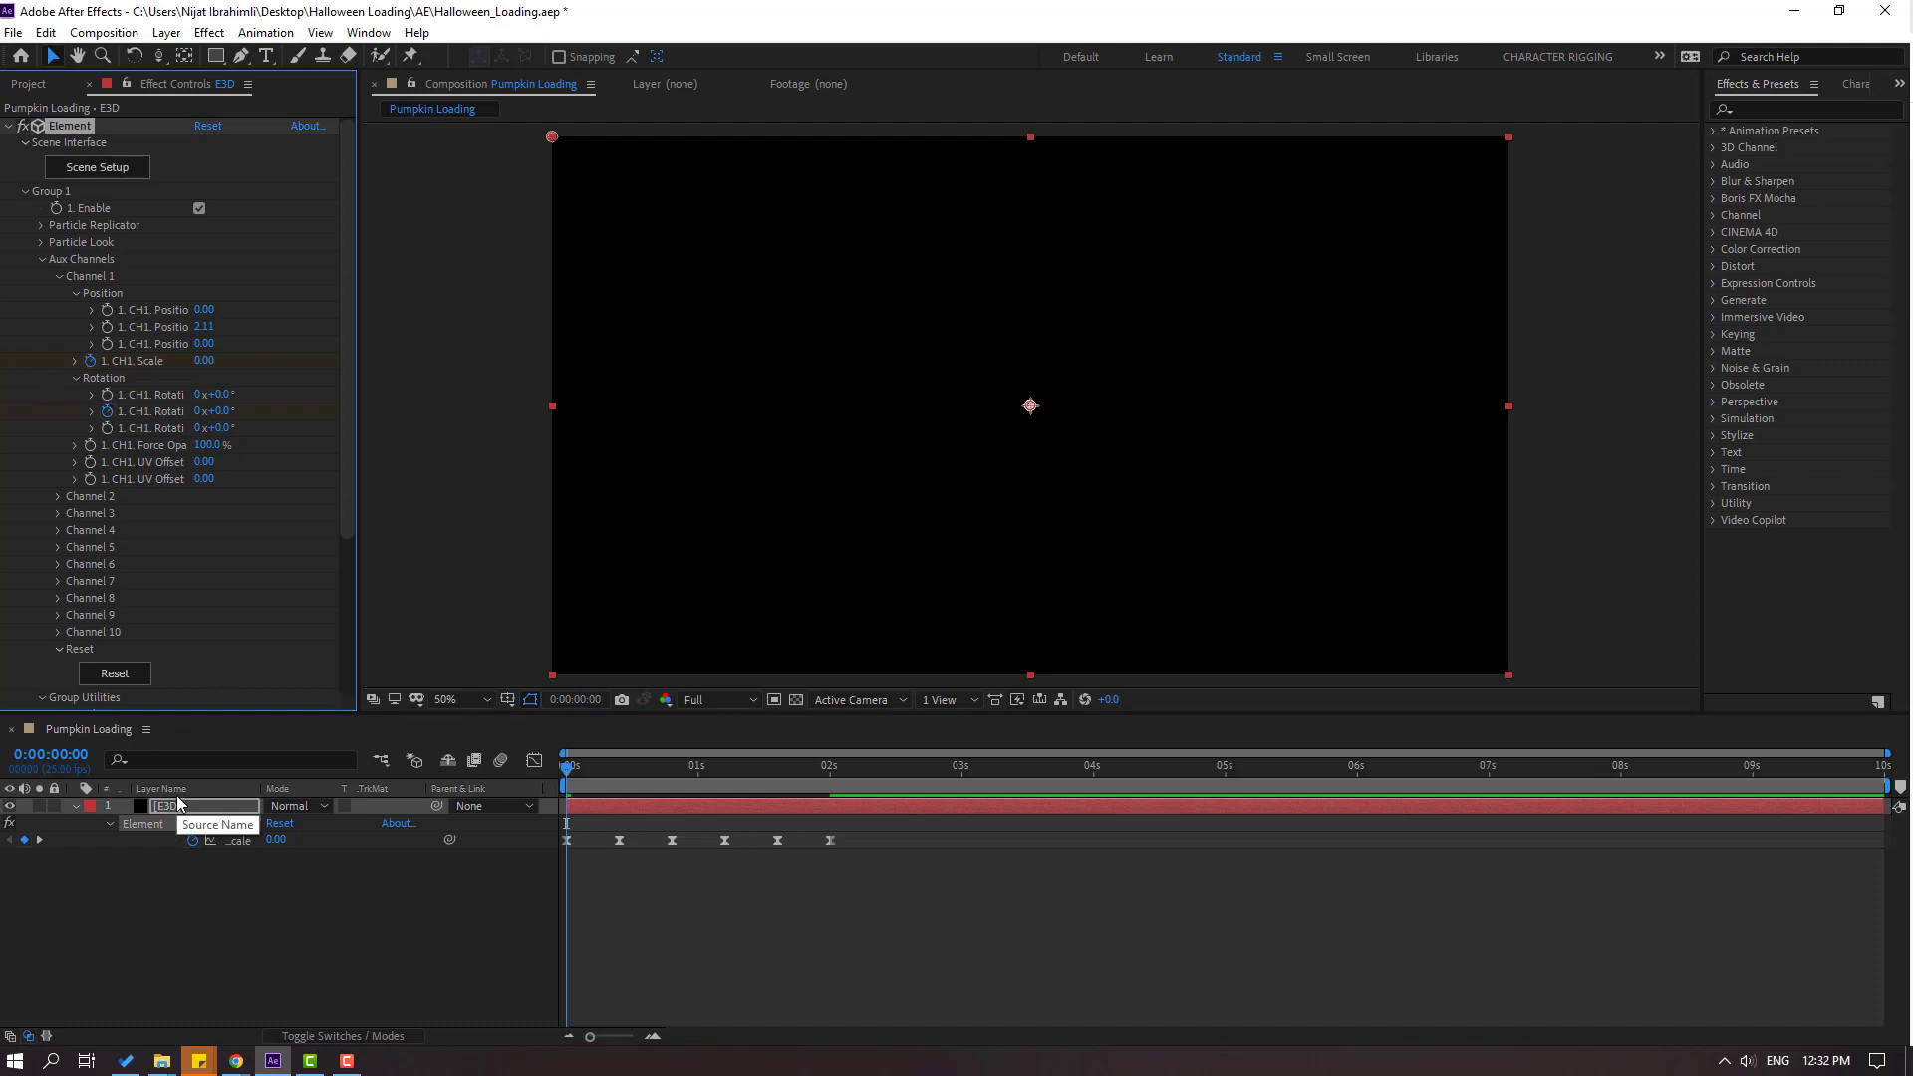
{"action": "key", "text": "u"}
{"action": "key", "text": "u"}
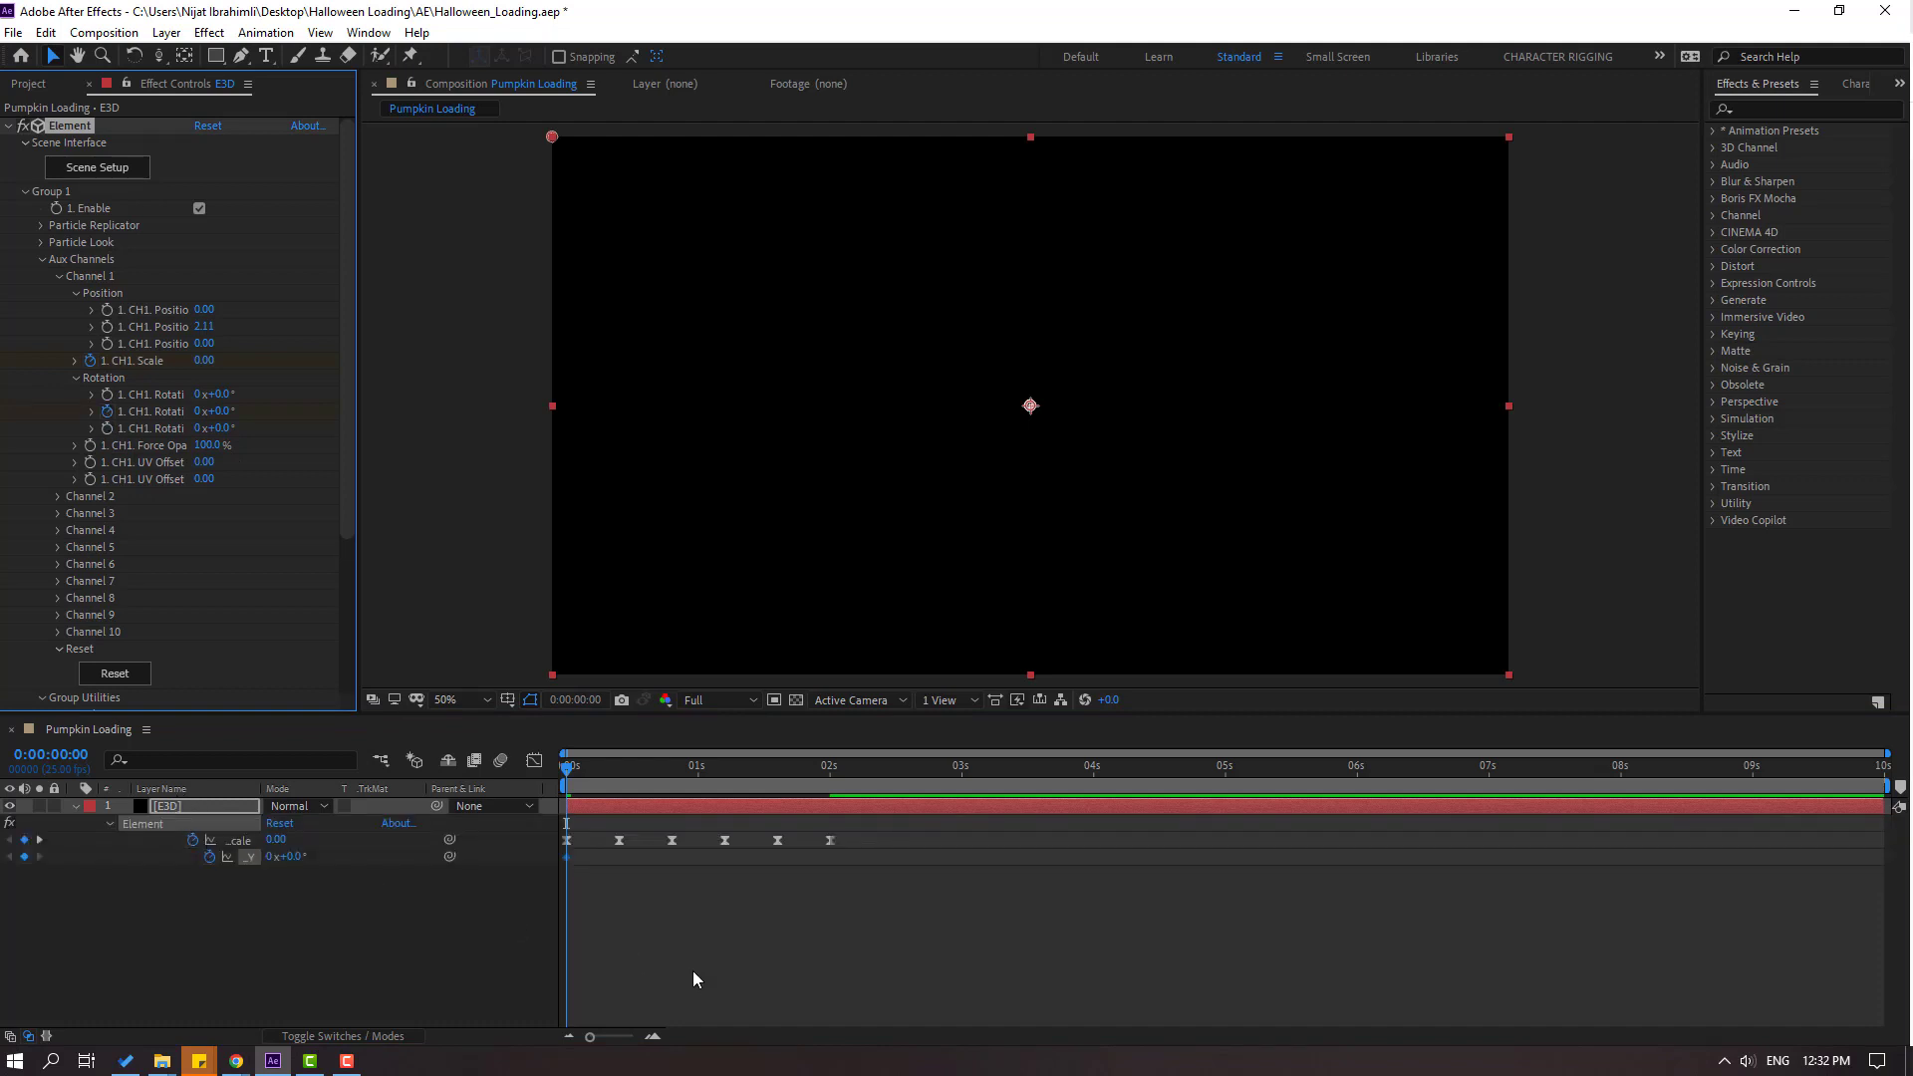
Add Channel 1 Y rotation keyframes of 202° at 0:00:00:14, 155° at 0:00:01:03 and 176° at 0:00:01:19.
{"action": "left_click", "coordinate": [594, 771]}
{"action": "key", "text": "space"}
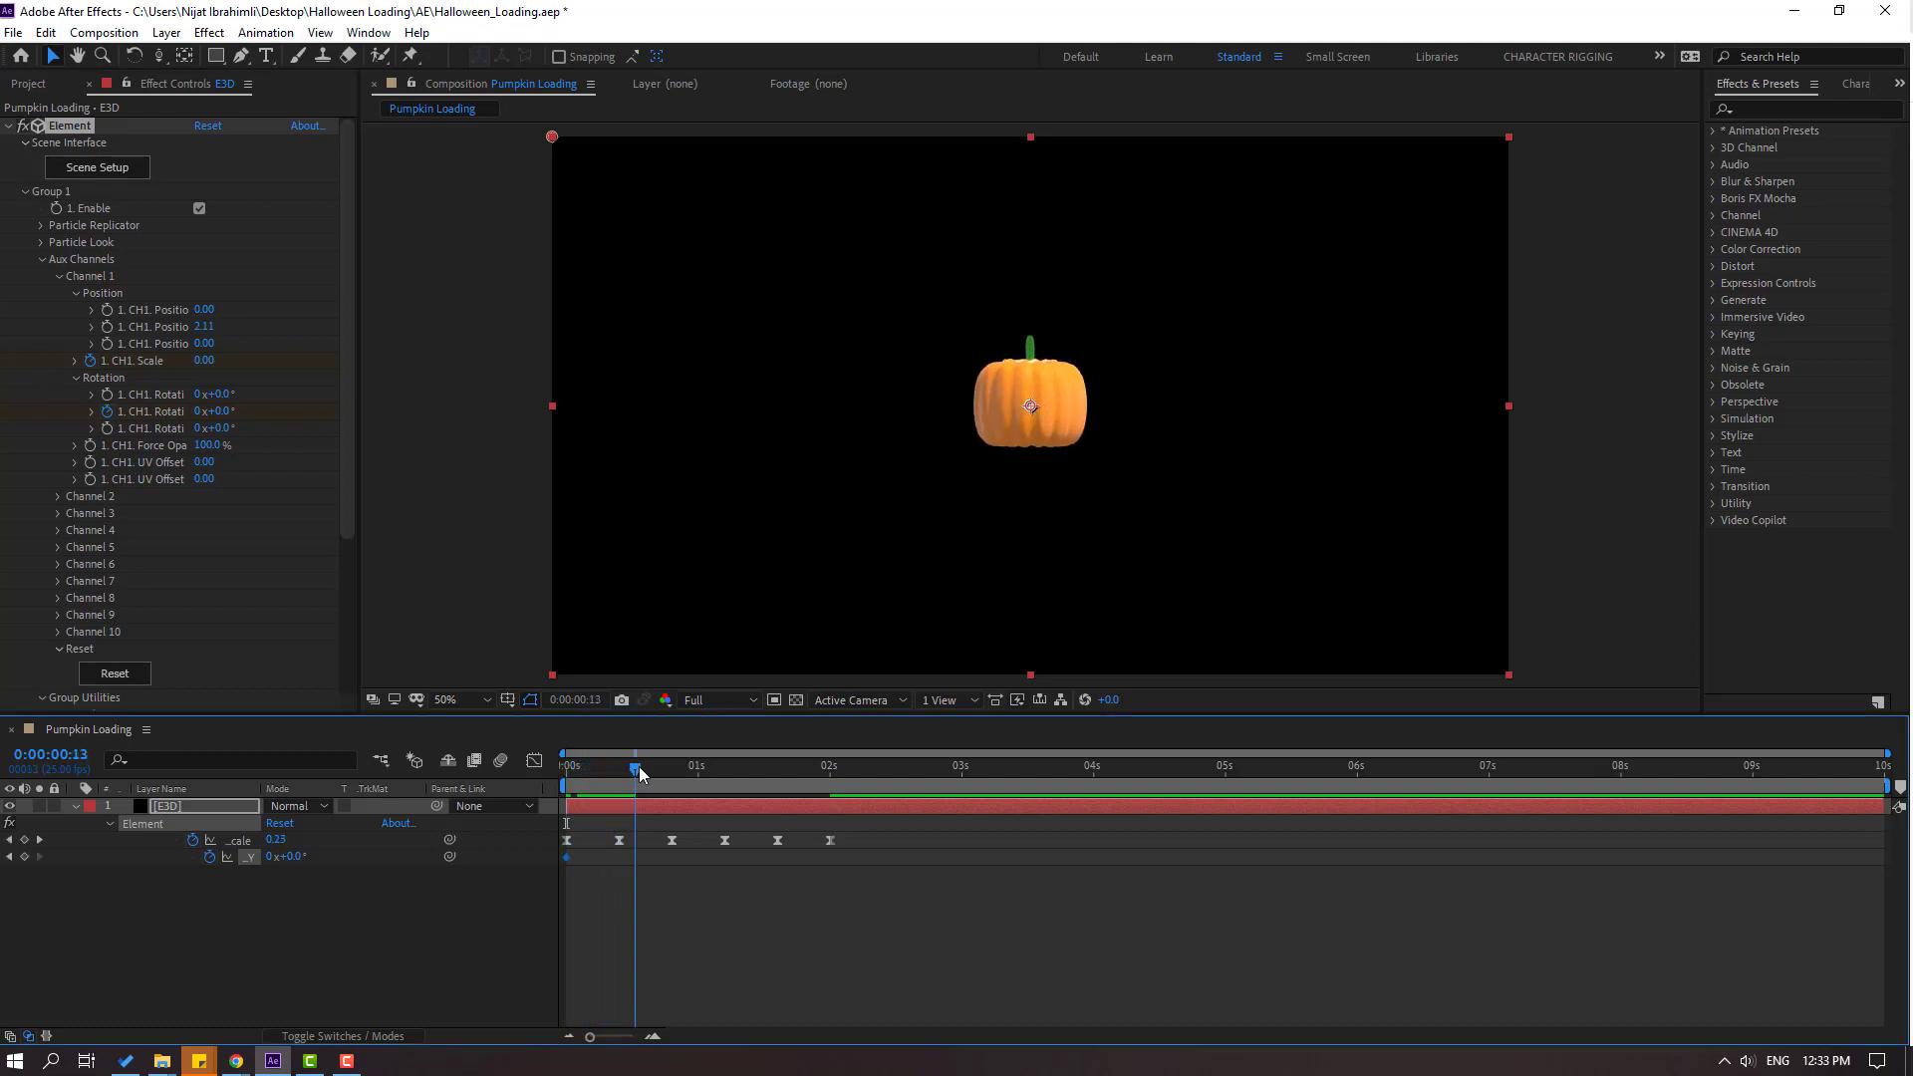
{"action": "left_click_drag", "start_coordinate": [216, 413], "coordinate": [420, 412]}
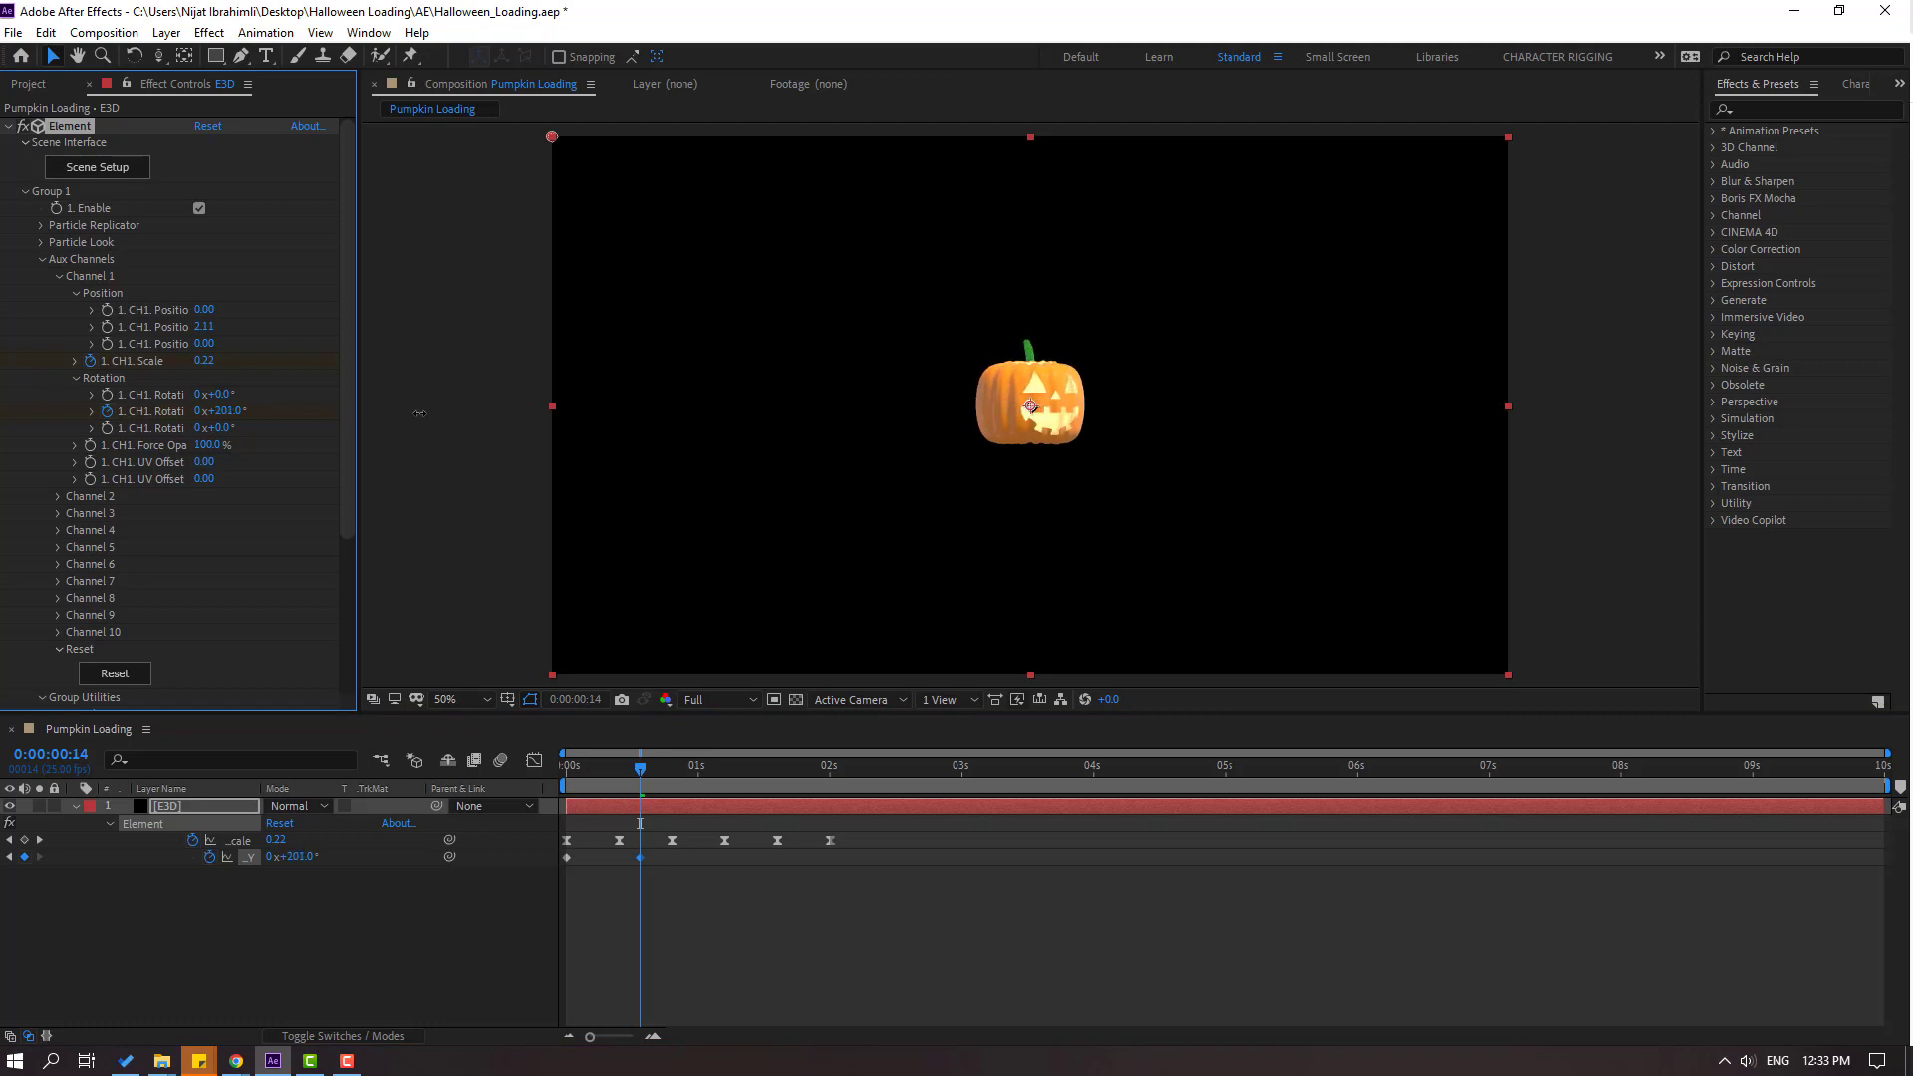
{"action": "left_click_drag", "start_coordinate": [683, 773], "coordinate": [714, 767]}
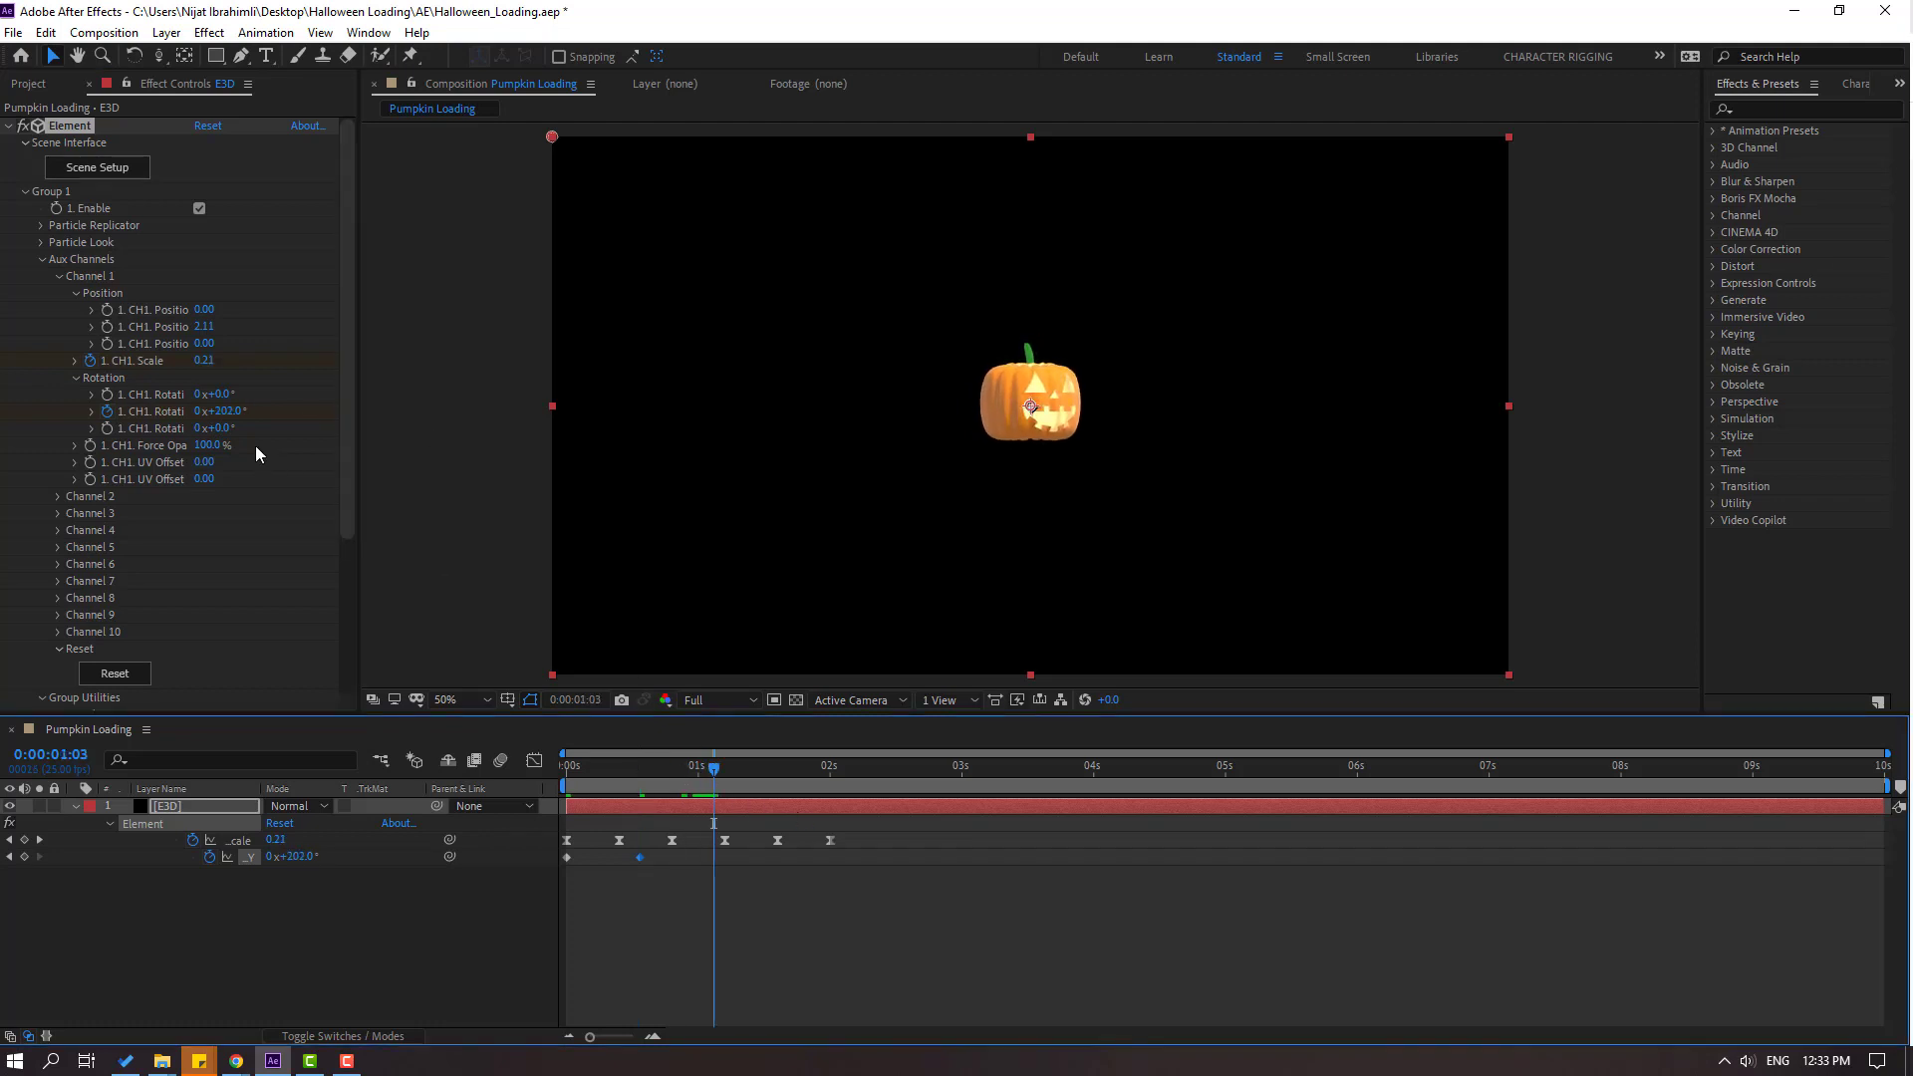
{"action": "left_click_drag", "start_coordinate": [223, 411], "coordinate": [180, 413]}
{"action": "left_click", "coordinate": [798, 767]}
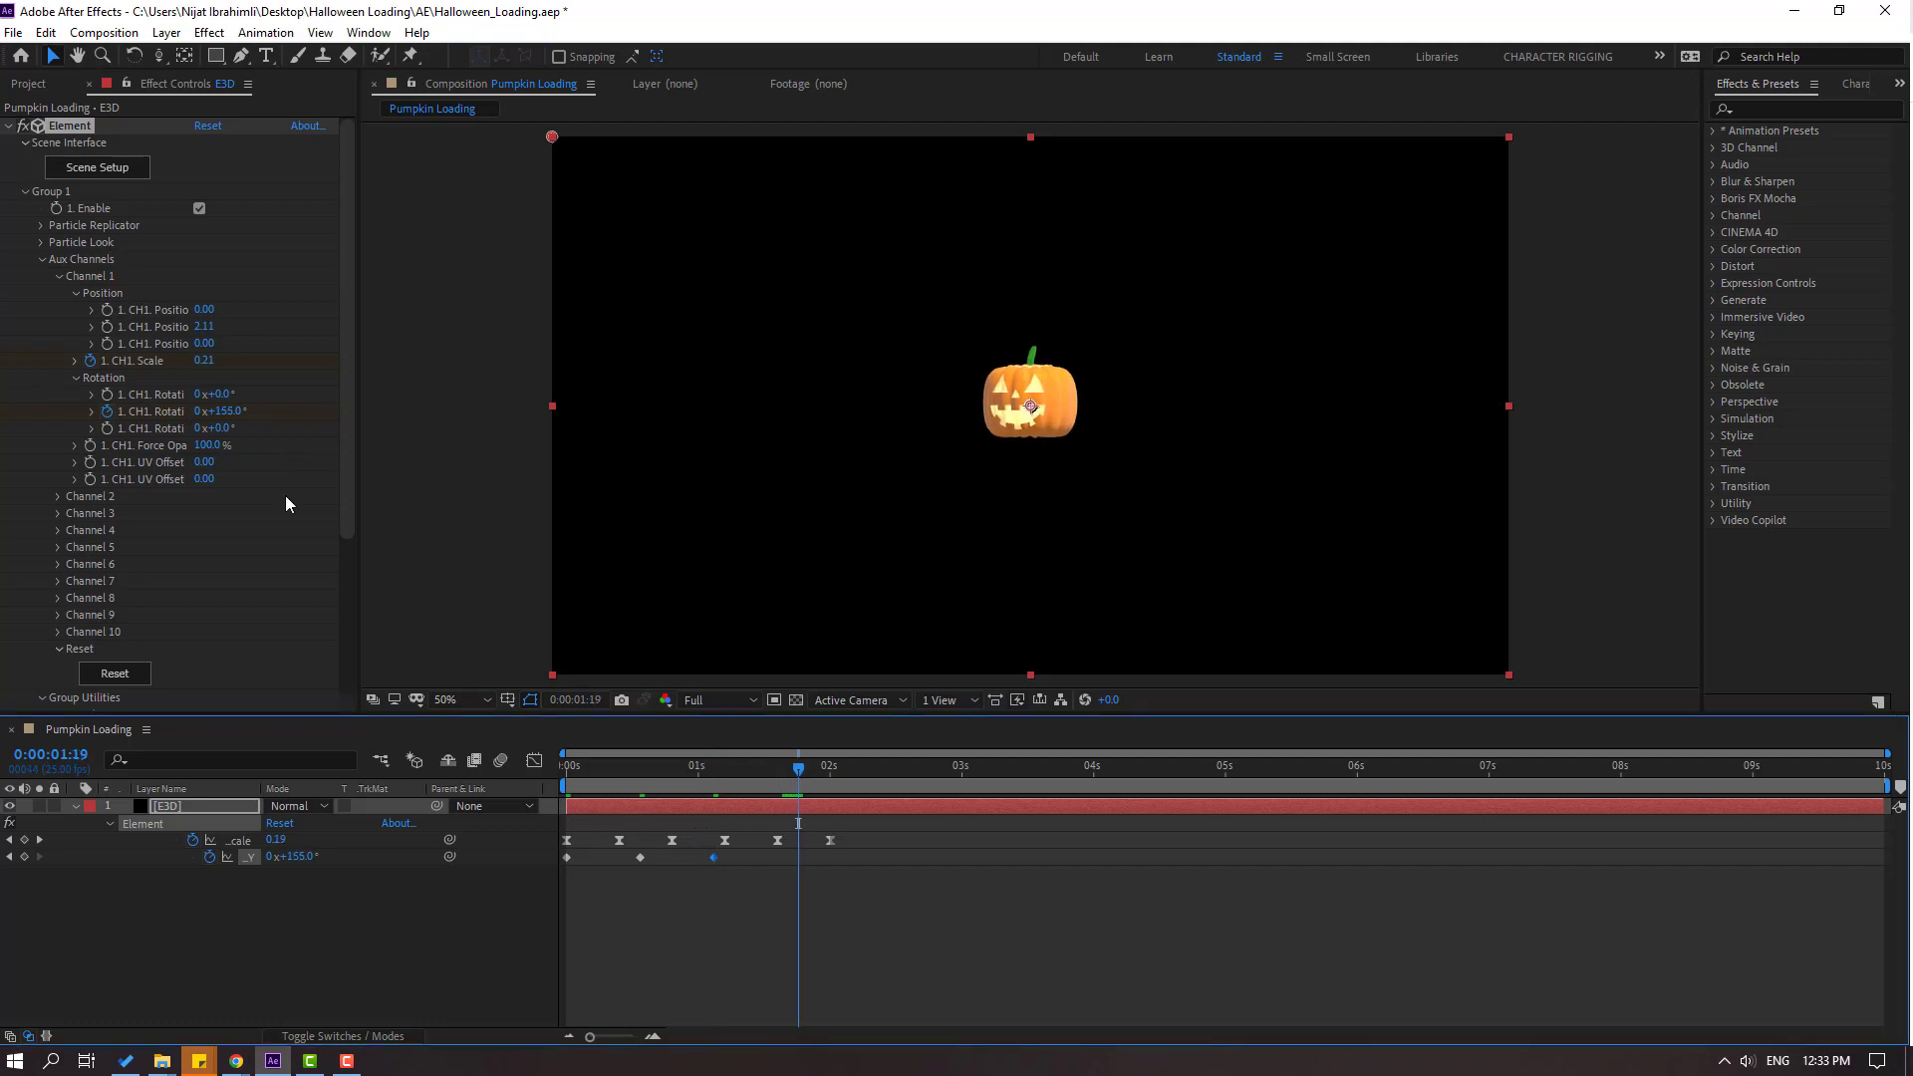
{"action": "left_click_drag", "start_coordinate": [221, 413], "coordinate": [214, 412]}
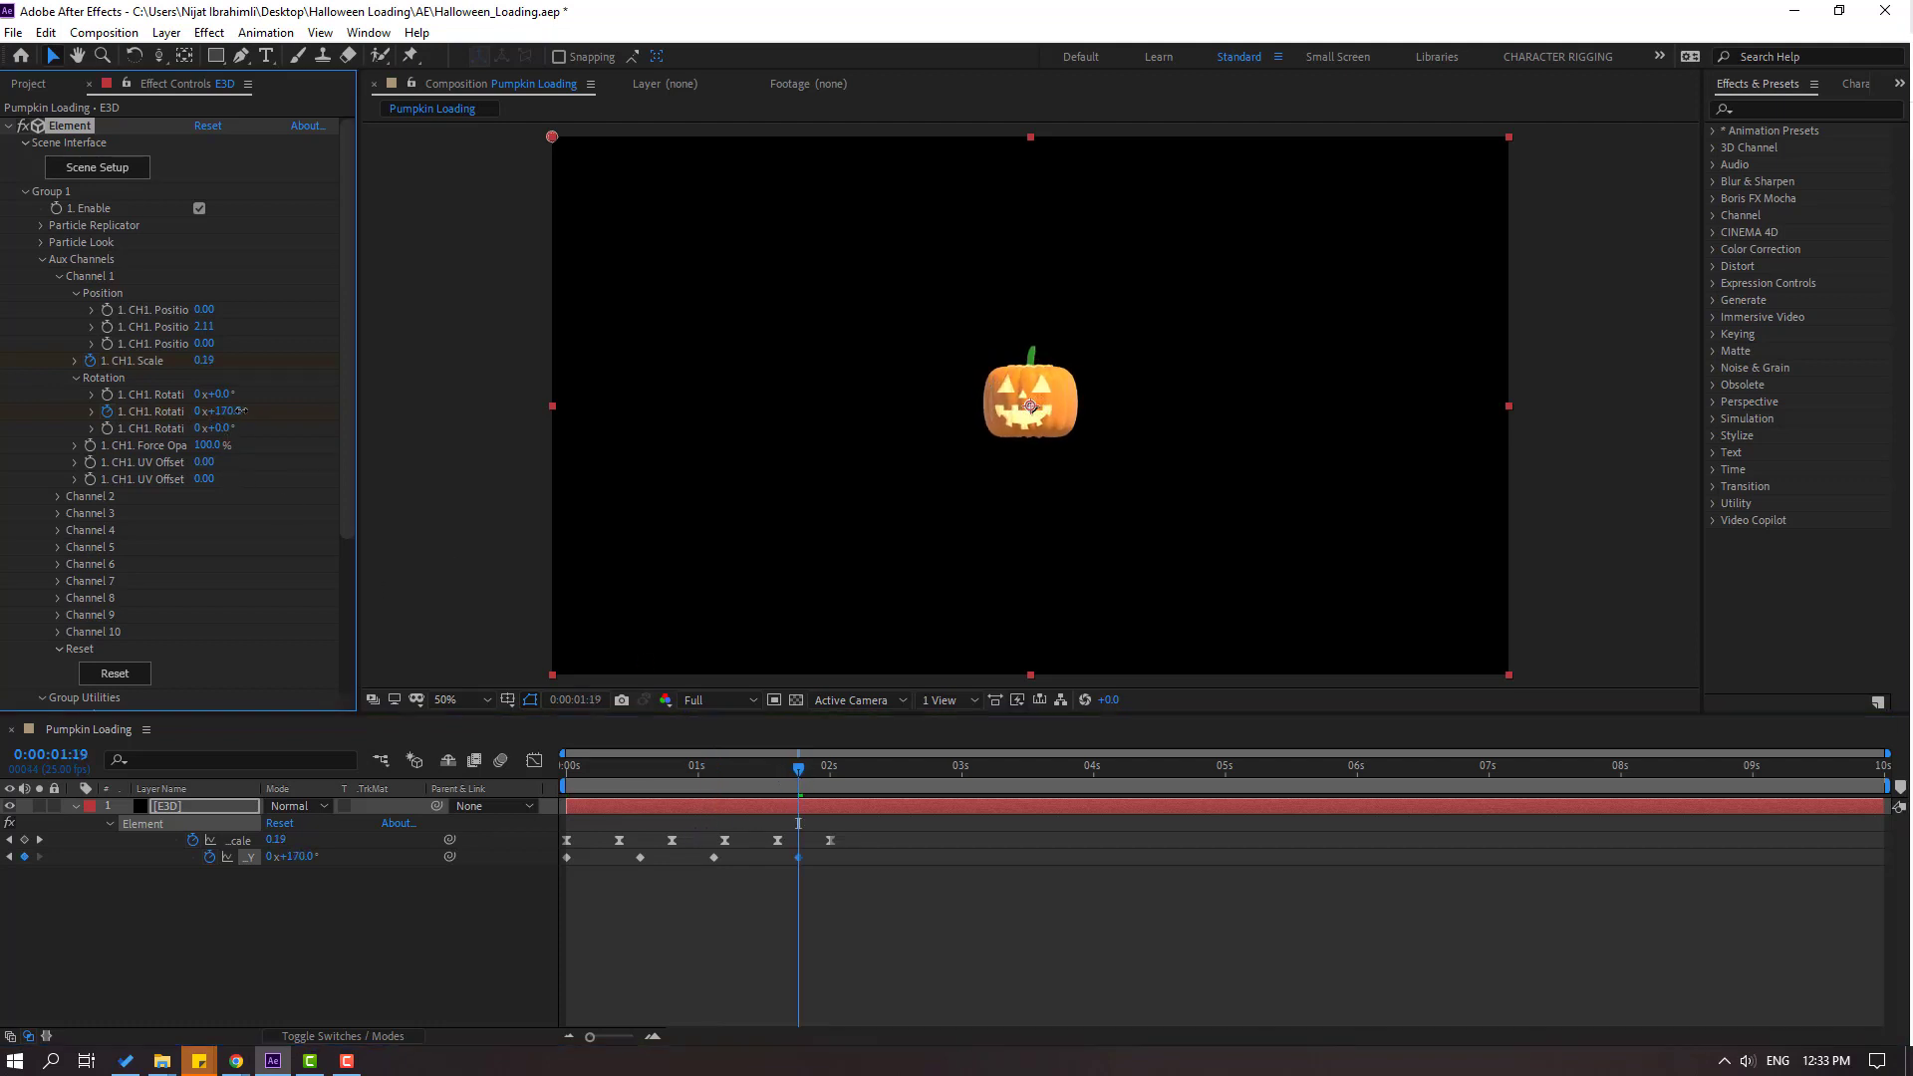
Apply Easy Ease to the Y rotation keyframes, retime the last two to 0:00:01:07 and 0:00:02:00, and preview.
{"action": "left_click_drag", "start_coordinate": [814, 856], "coordinate": [548, 867]}
{"action": "right_click", "coordinate": [570, 857]}
{"action": "mouse_move", "coordinate": [595, 849]}
{"action": "left_click", "coordinate": [904, 693]}
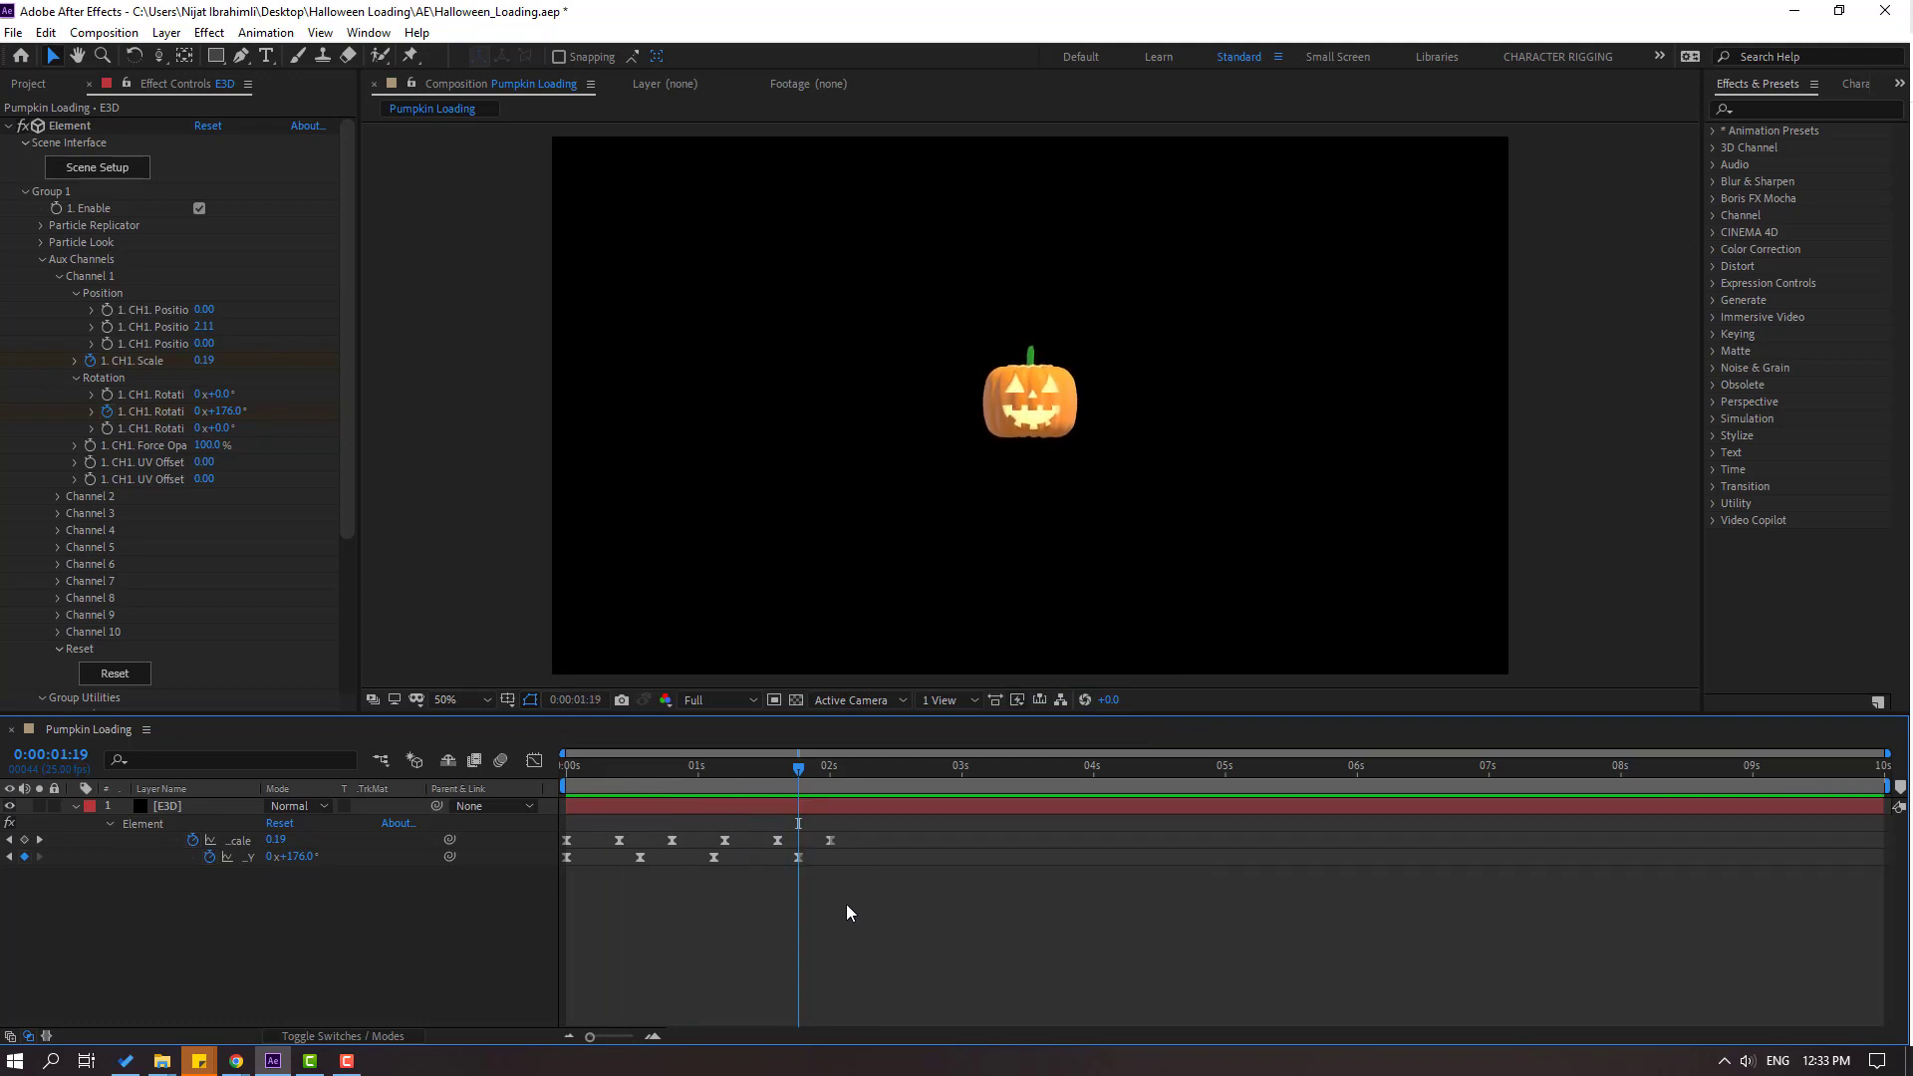
{"action": "left_click_drag", "start_coordinate": [798, 859], "coordinate": [738, 858]}
{"action": "key", "text": "space"}
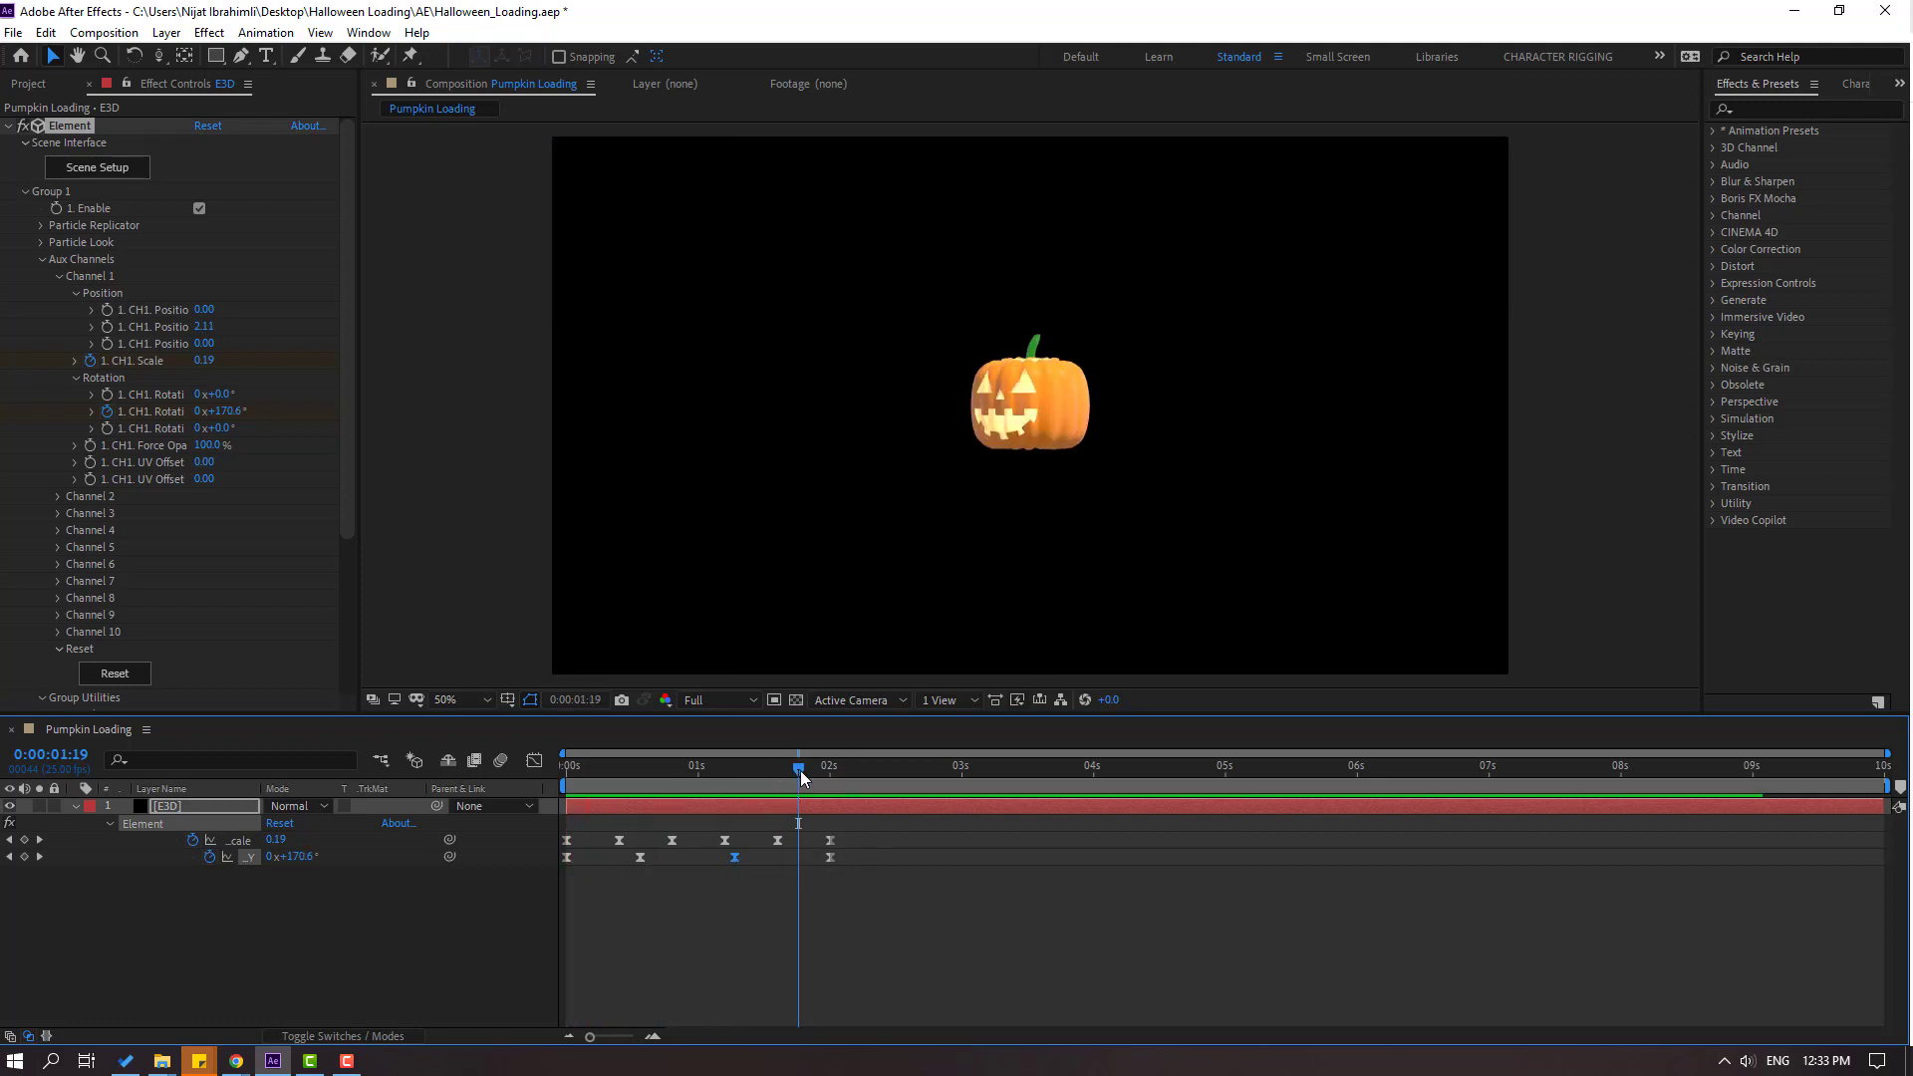
Start keyframing the Channel 1 Z rotation on the first frame and show the E3D layer's keyframed properties.
{"action": "left_click_drag", "start_coordinate": [799, 769], "coordinate": [548, 803]}
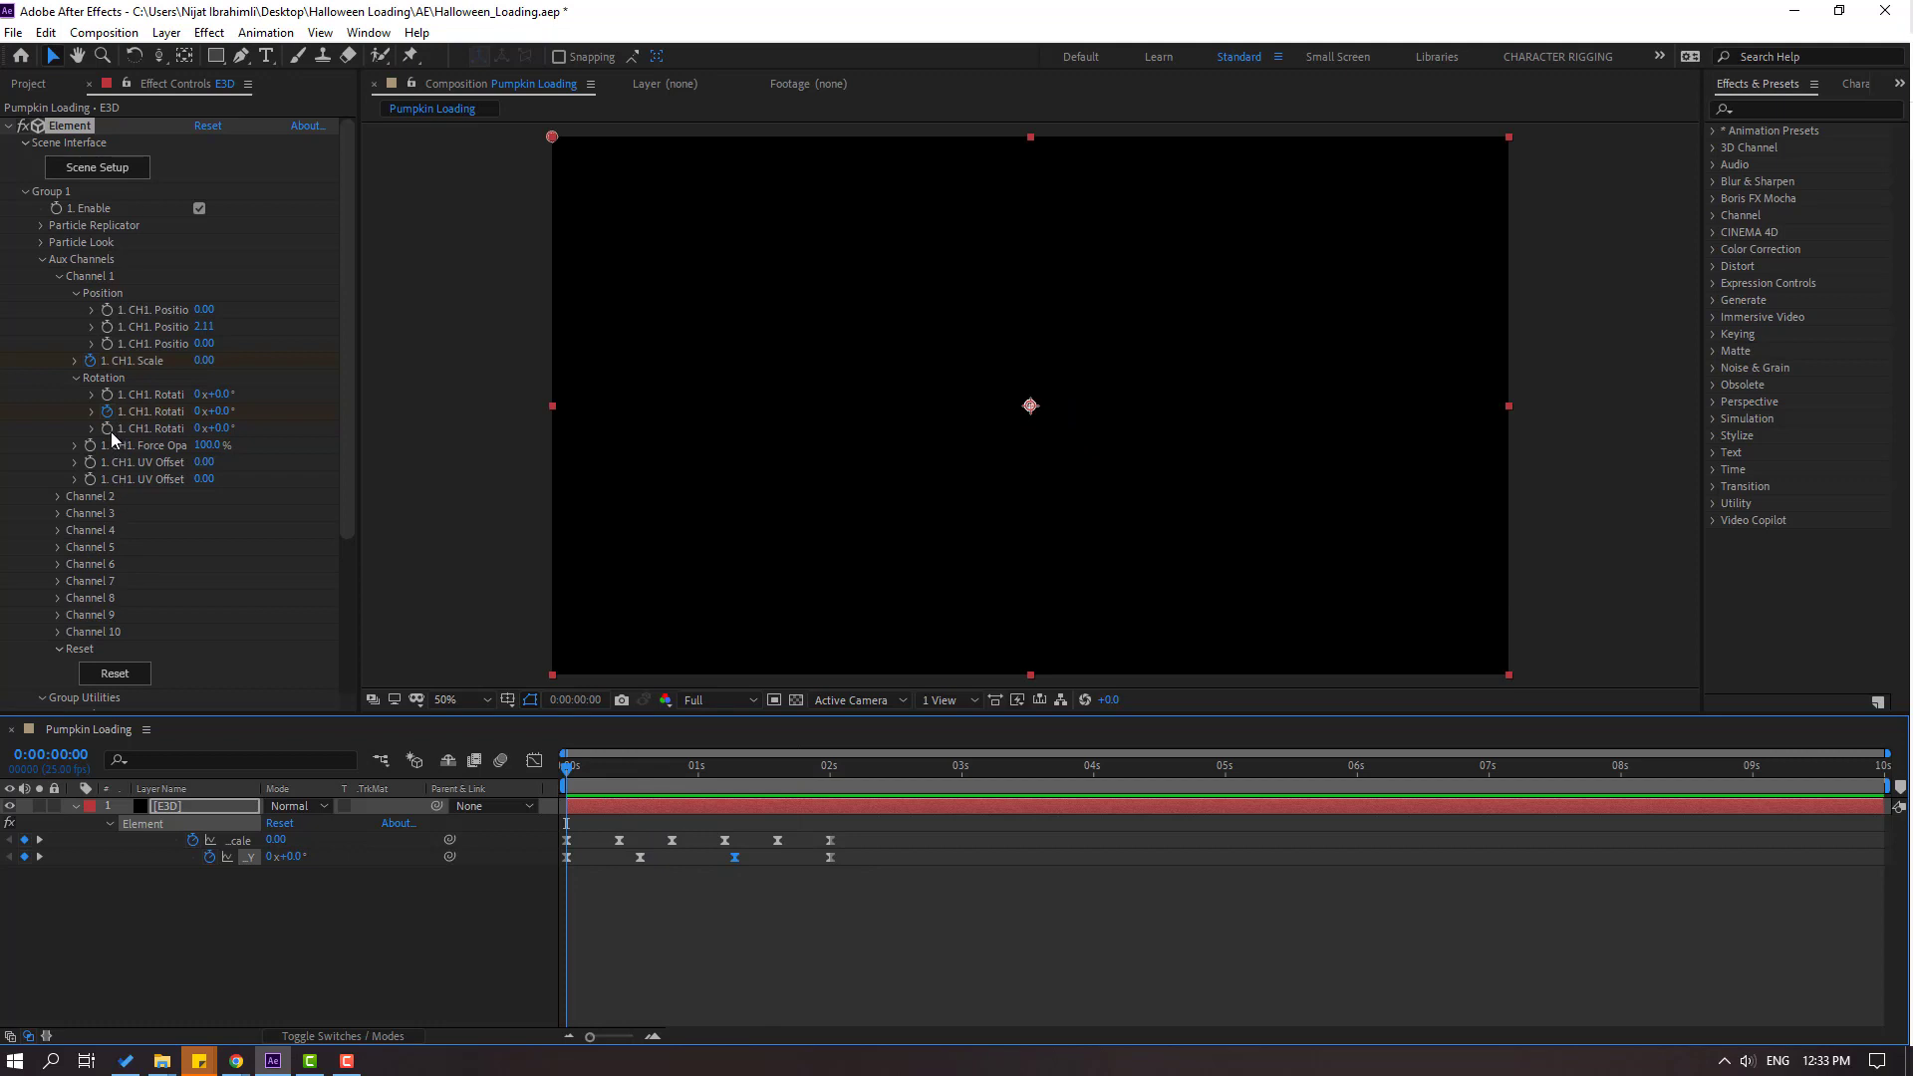
{"action": "left_click", "coordinate": [112, 437]}
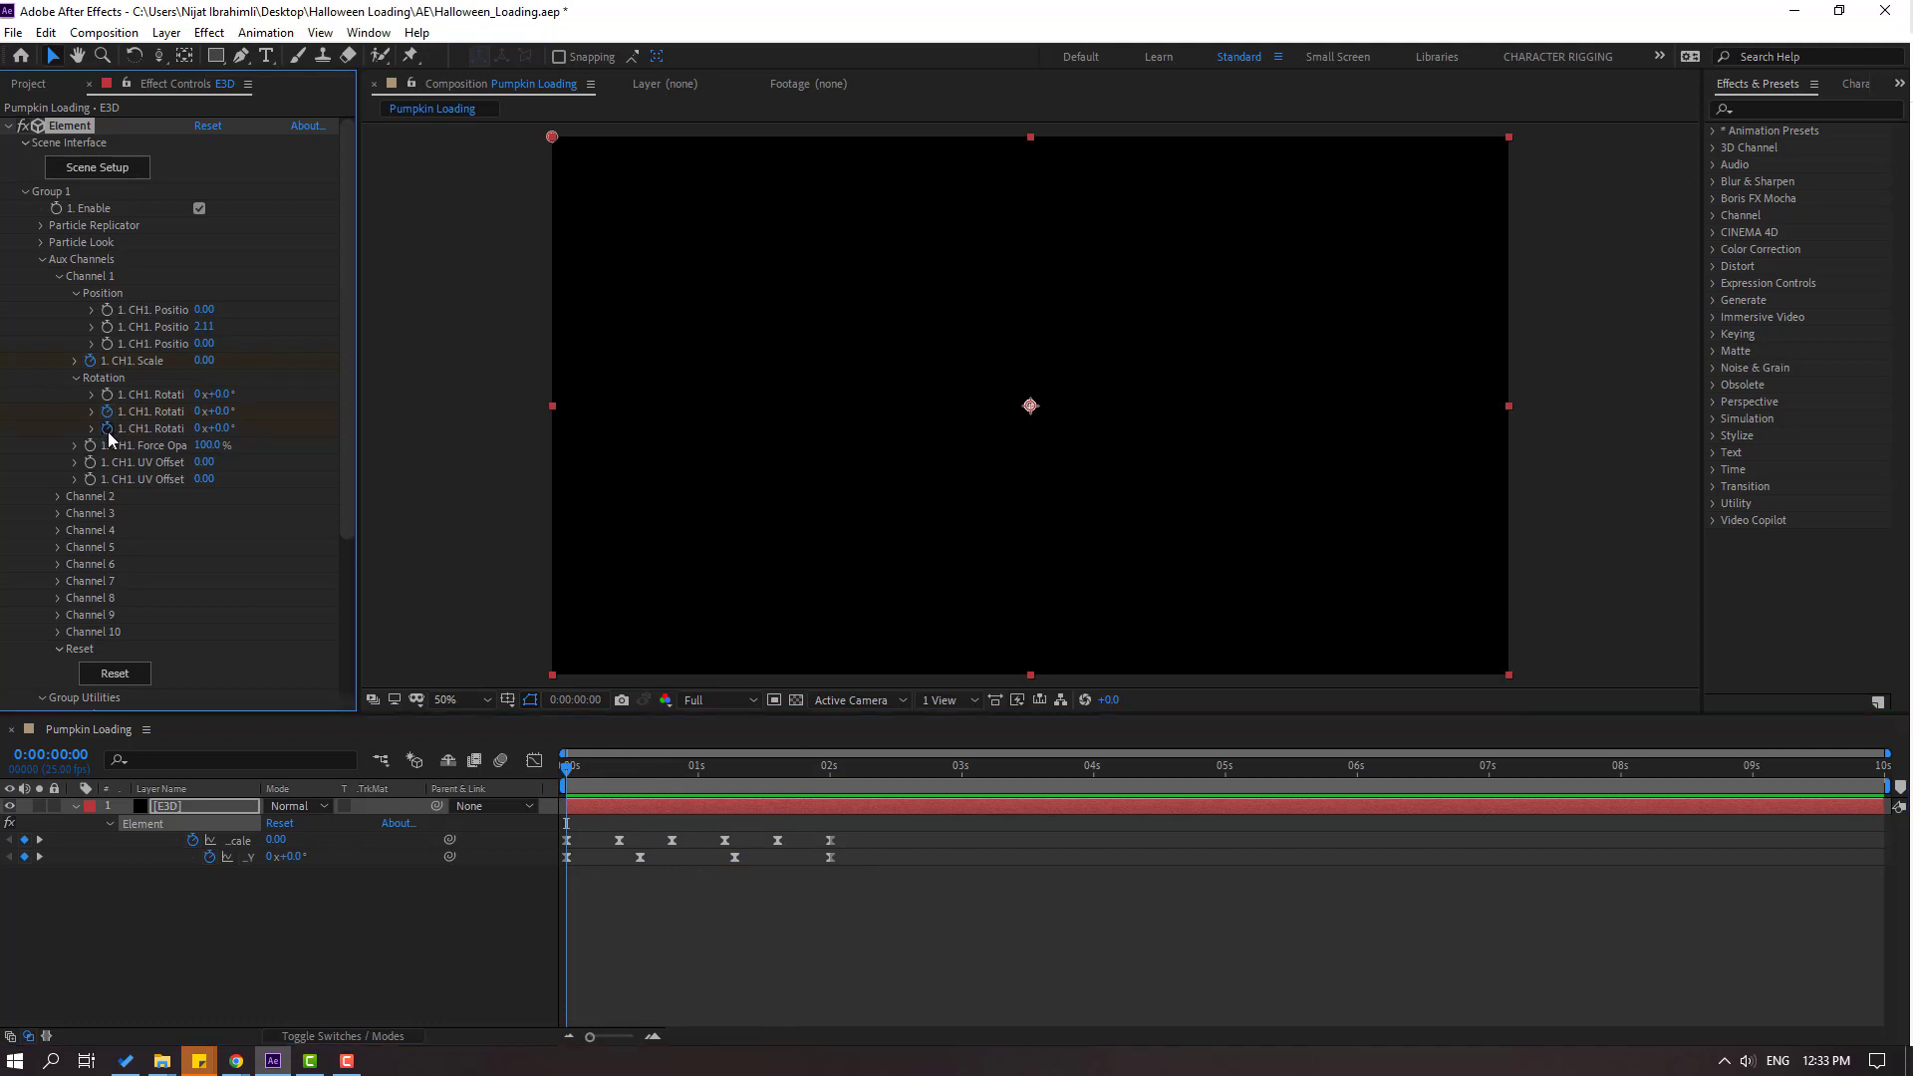
{"action": "left_click_drag", "start_coordinate": [359, 406], "coordinate": [444, 406]}
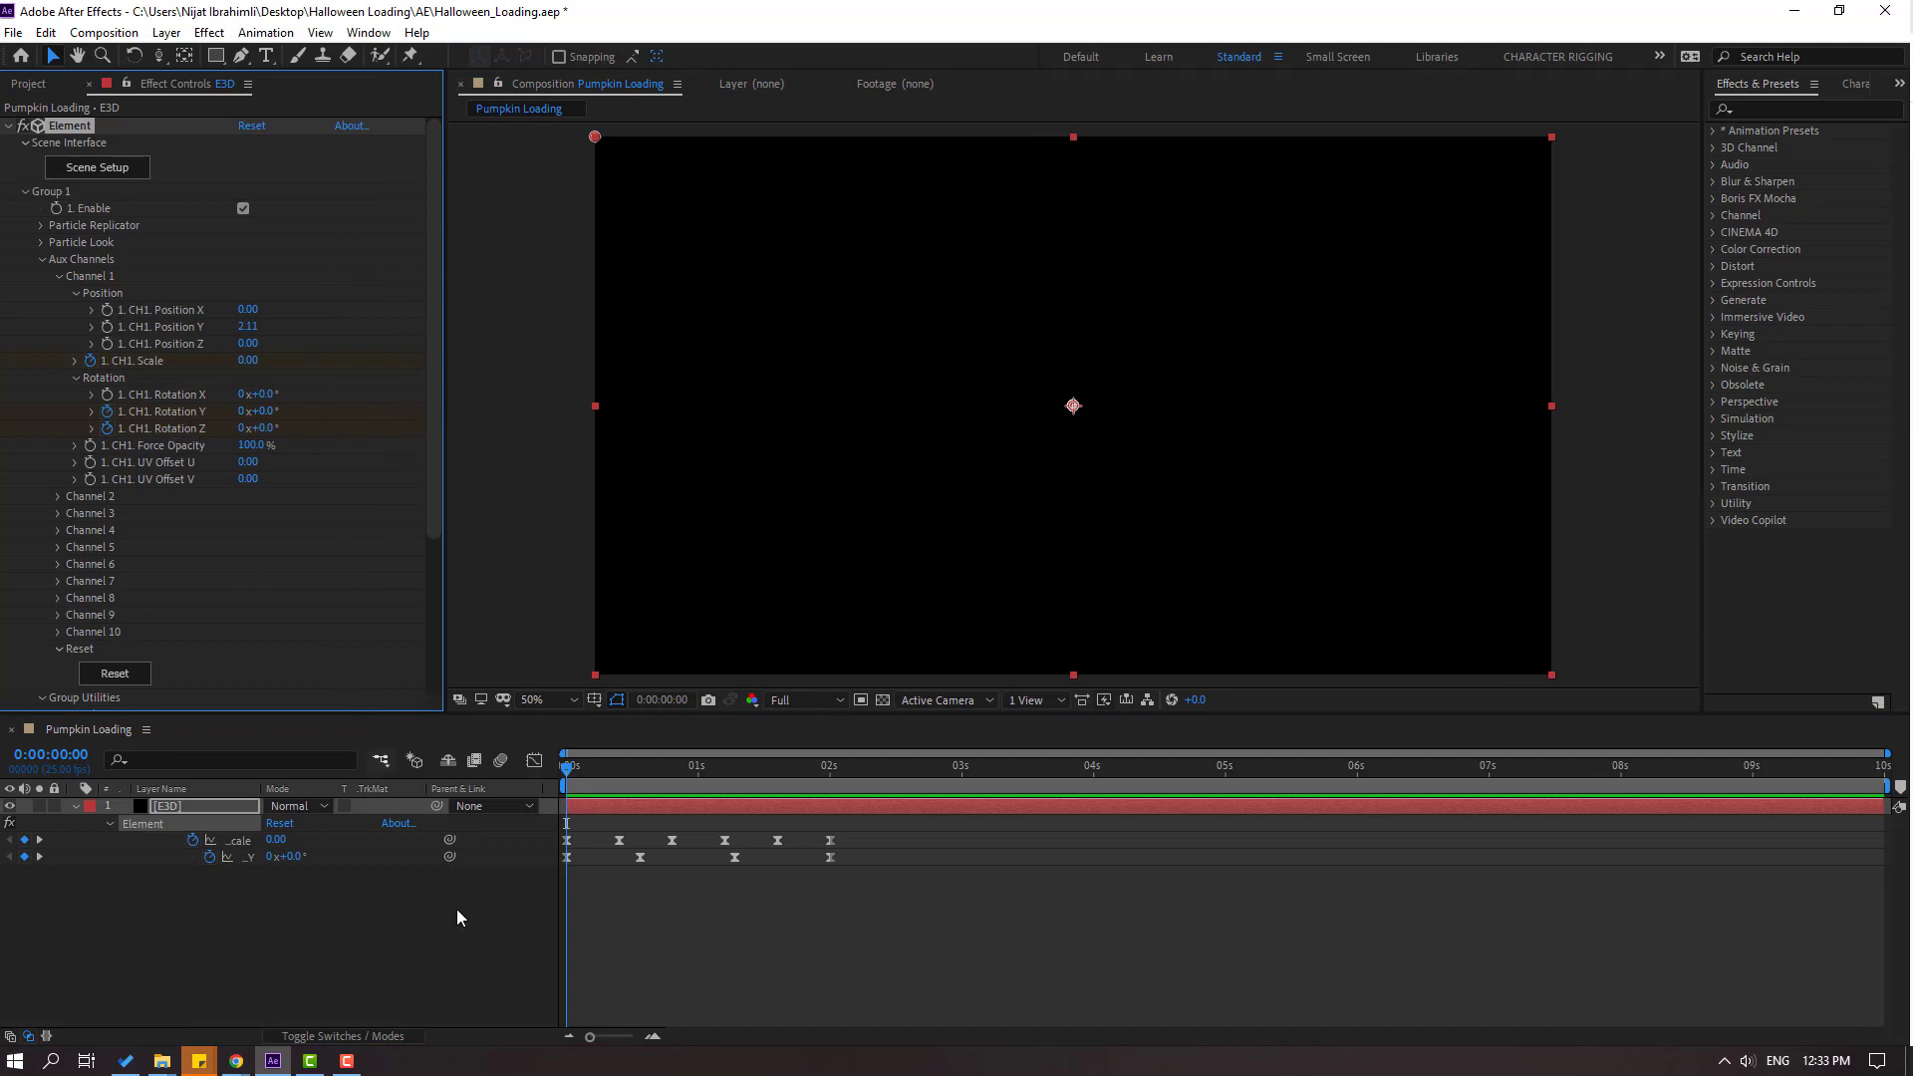
{"action": "left_click", "coordinate": [181, 808]}
{"action": "key", "text": "u"}
{"action": "key", "text": "u"}
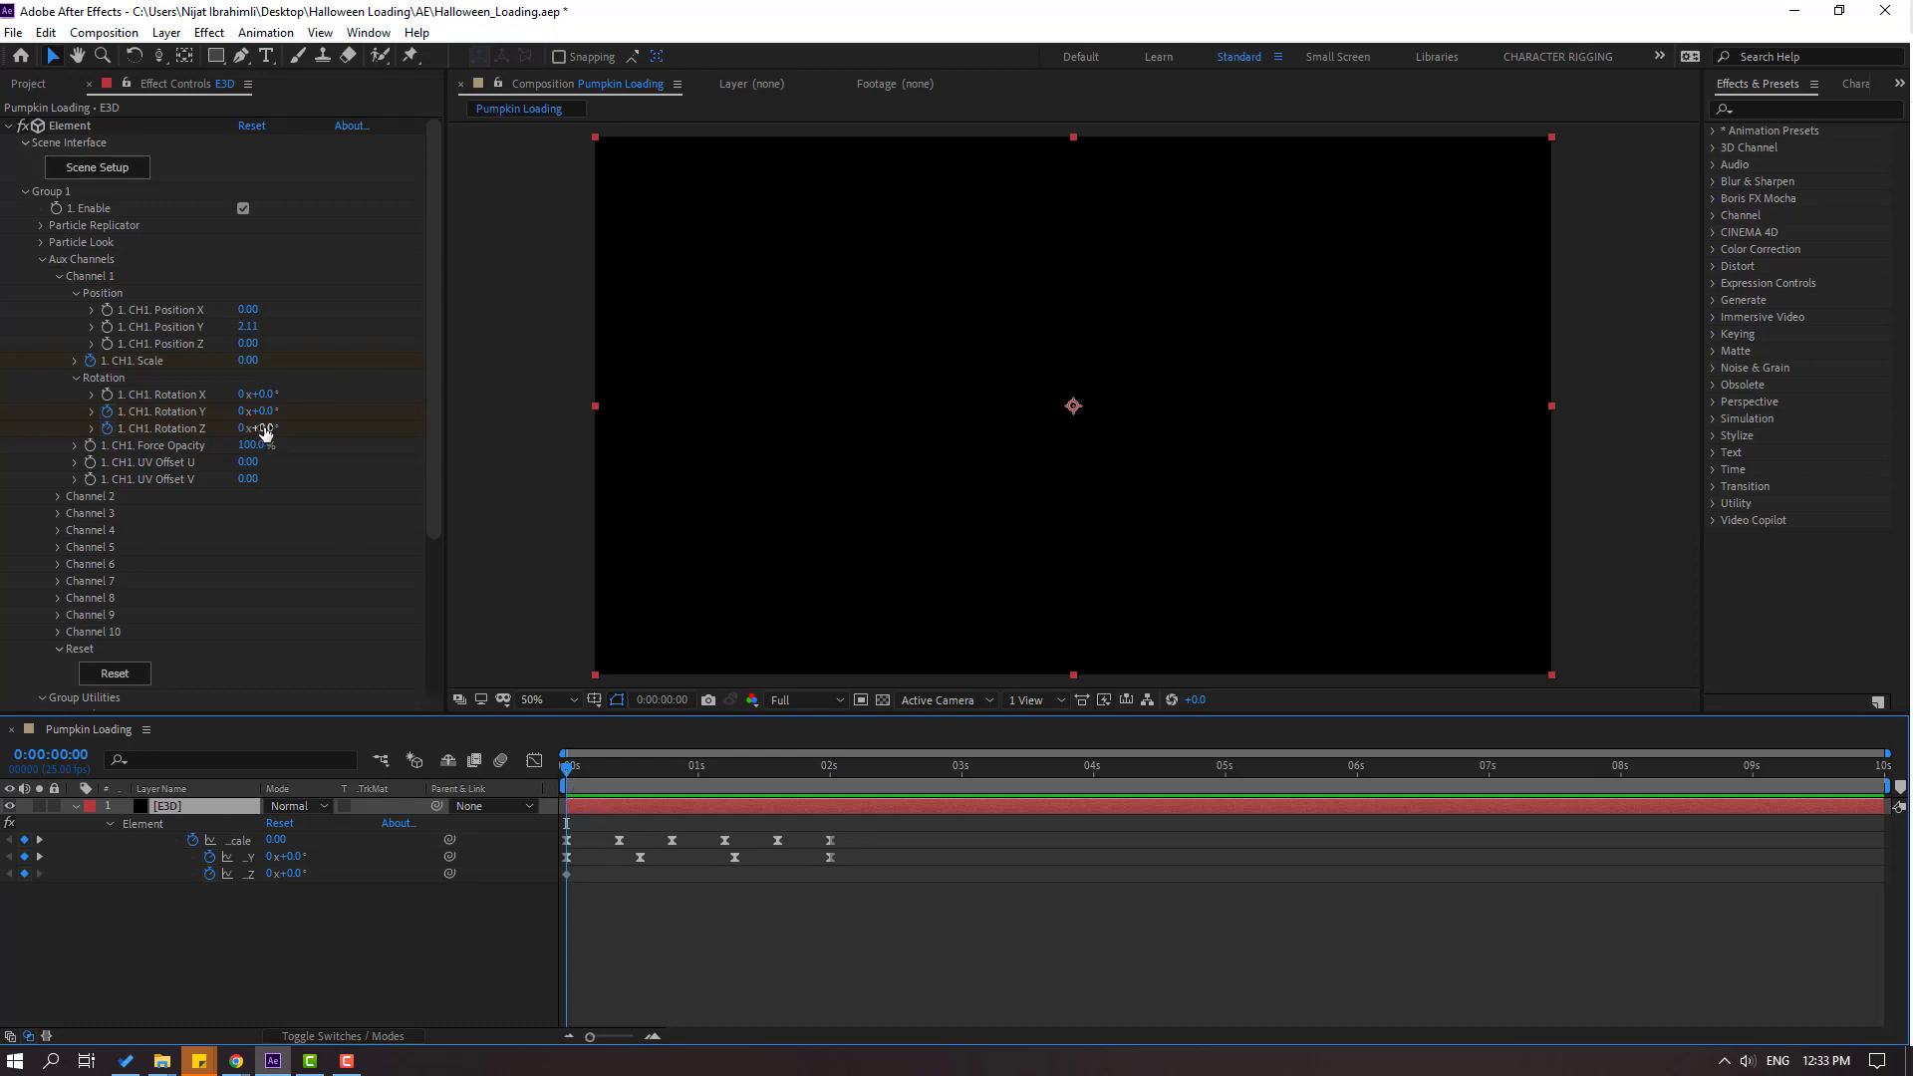
Set the first Z rotation keyframe to 75° and add another of -10° at 0:00:00:17.
{"action": "left_click", "coordinate": [292, 430]}
{"action": "left_click", "coordinate": [292, 430]}
{"action": "type", "text": "75"}
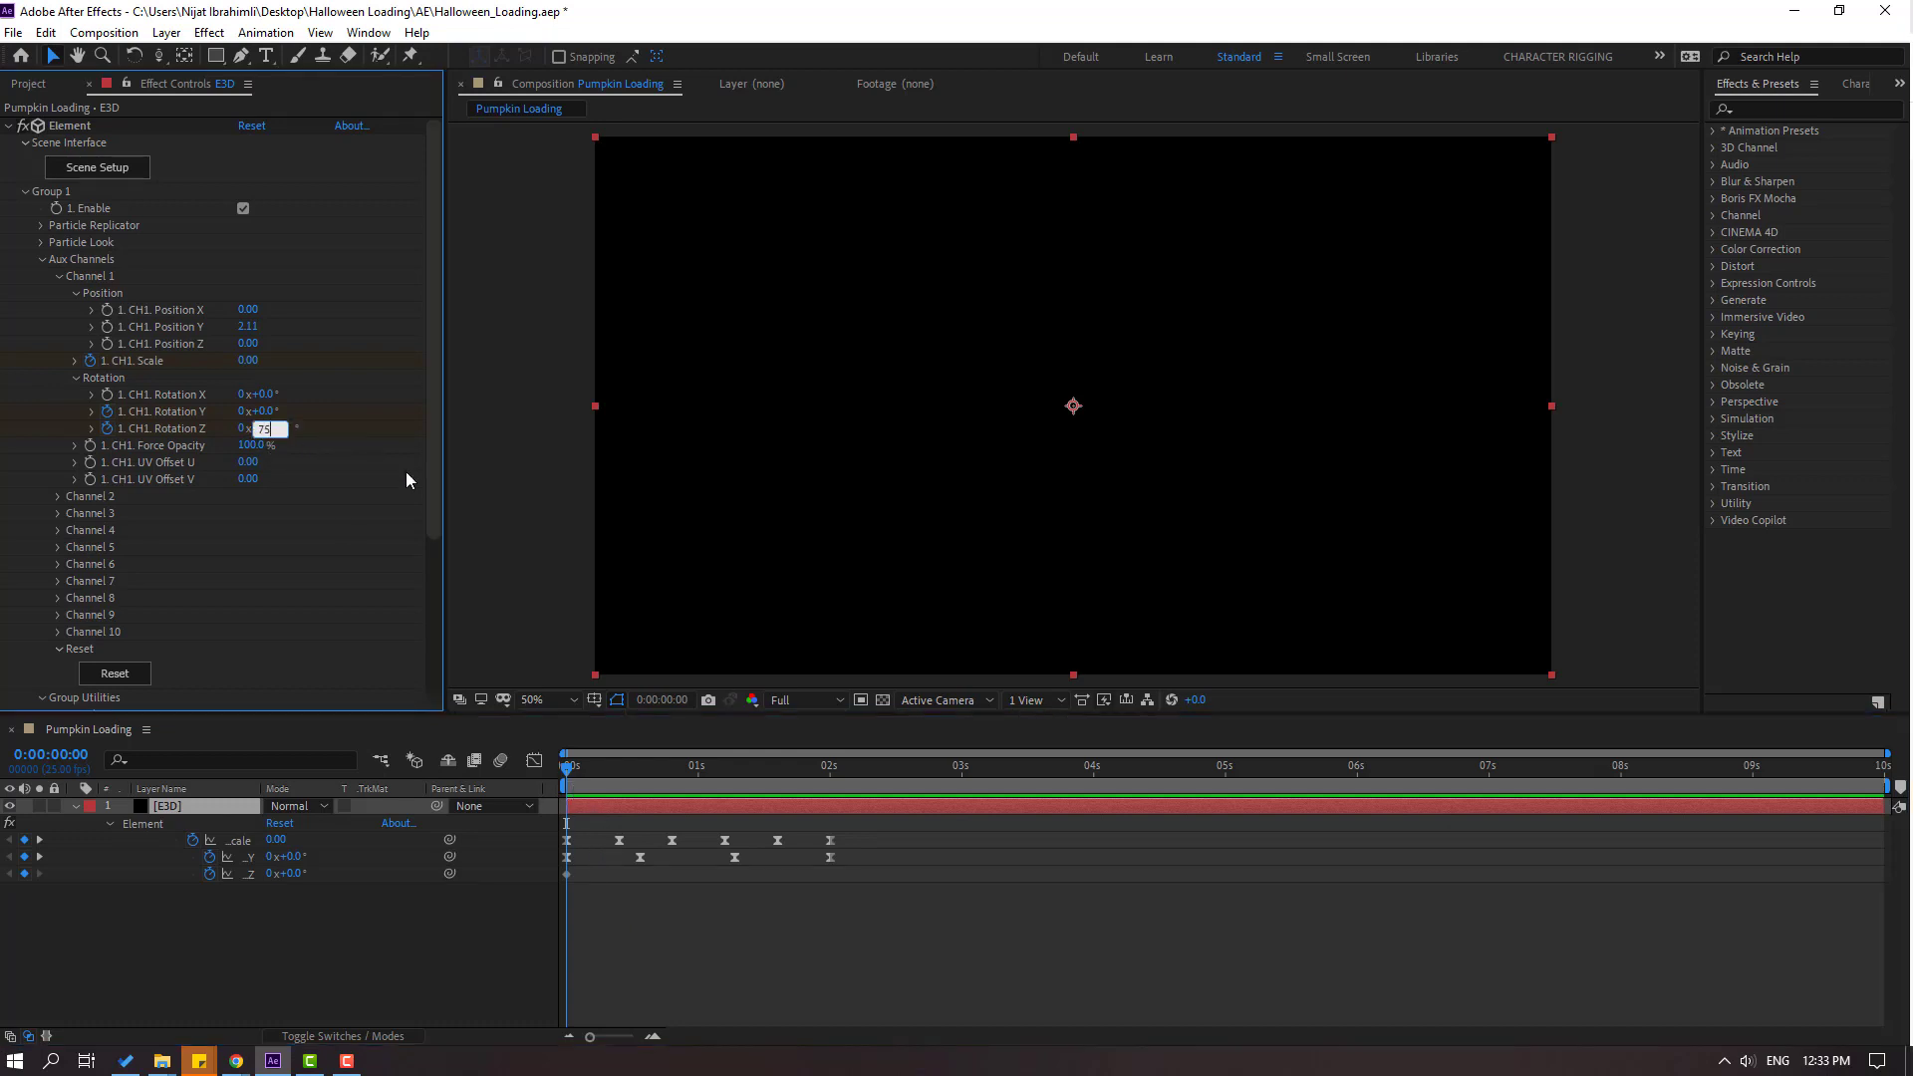
{"action": "key", "text": "Return"}
{"action": "left_click", "coordinate": [618, 766]}
{"action": "left_click_drag", "start_coordinate": [637, 766], "coordinate": [656, 766]}
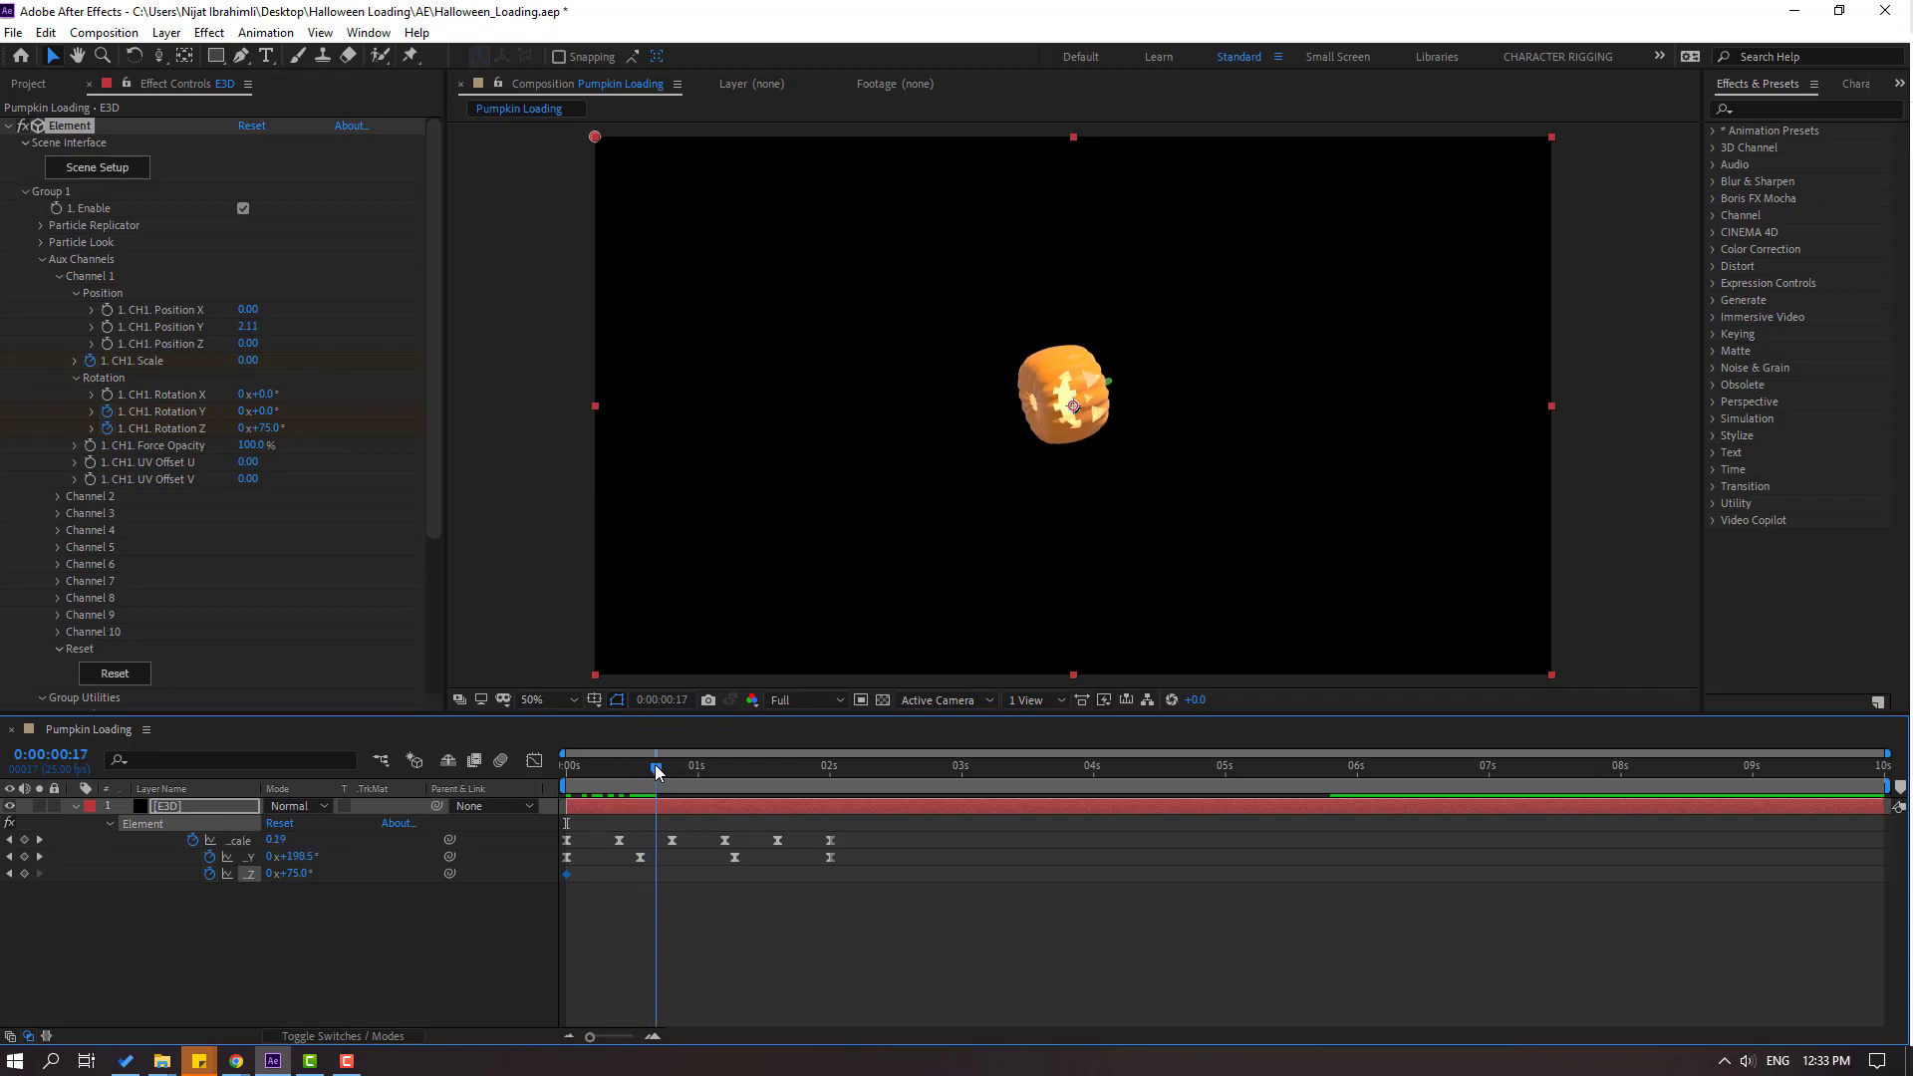
{"action": "left_click_drag", "start_coordinate": [271, 428], "coordinate": [211, 447]}
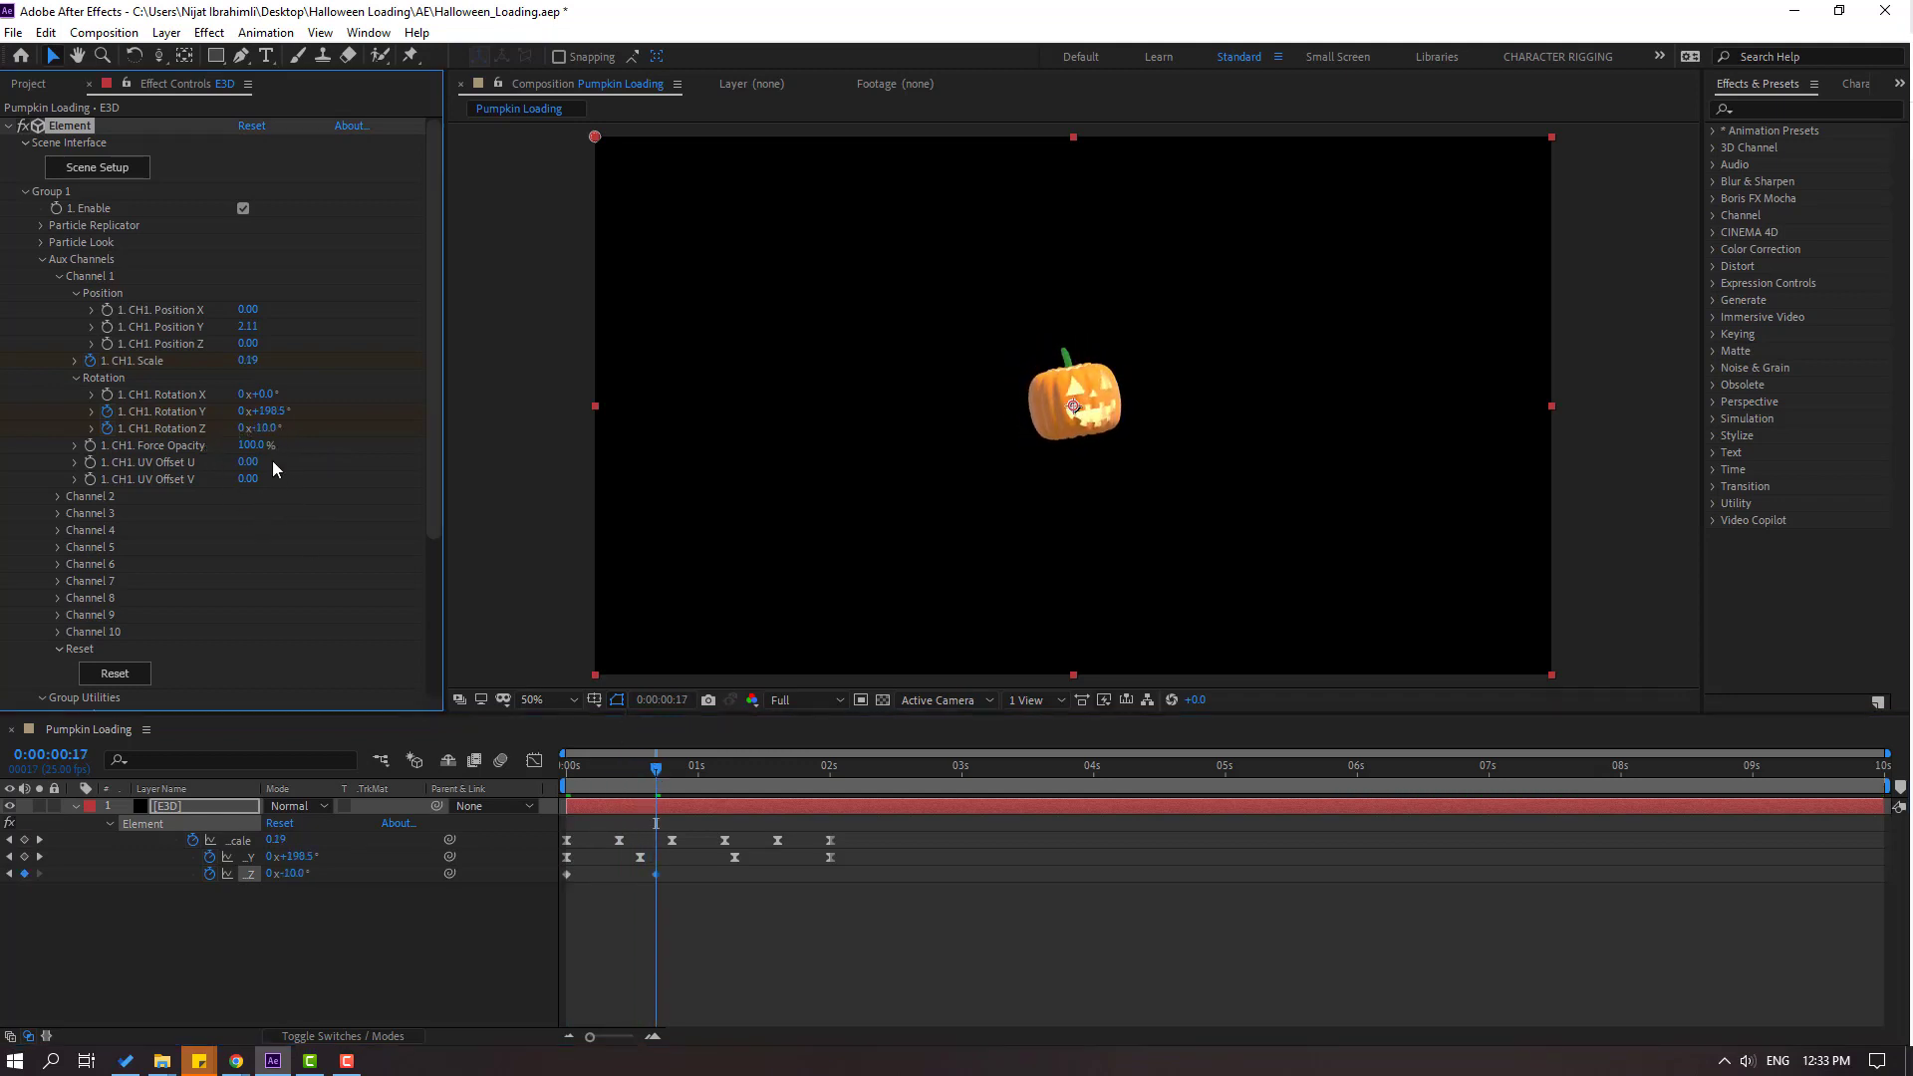
Add Channel 1 Z rotation keyframes of 5° at 0:00:01:07 and 0° at 0:00:02:00.
{"action": "left_click", "coordinate": [749, 822]}
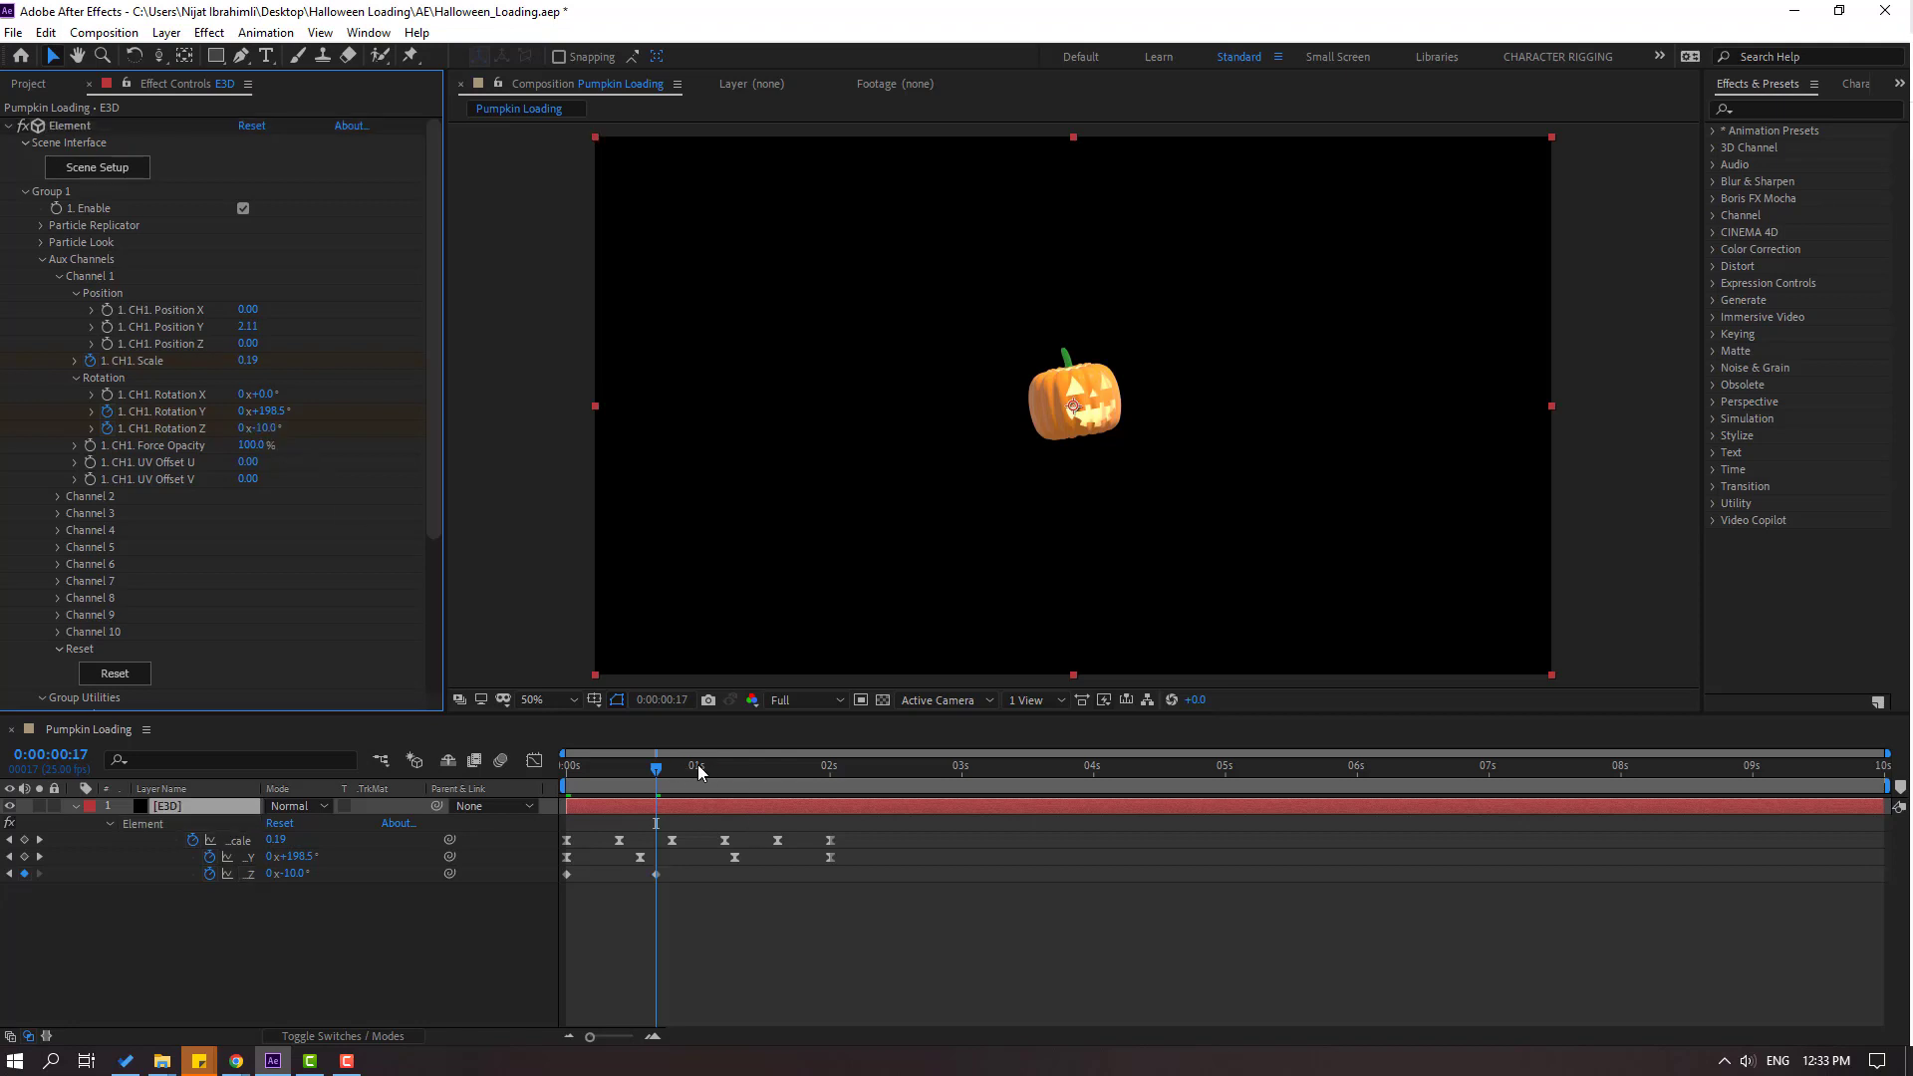
{"action": "key", "text": "space"}
{"action": "left_click", "coordinate": [265, 428]}
{"action": "type", "text": "5"}
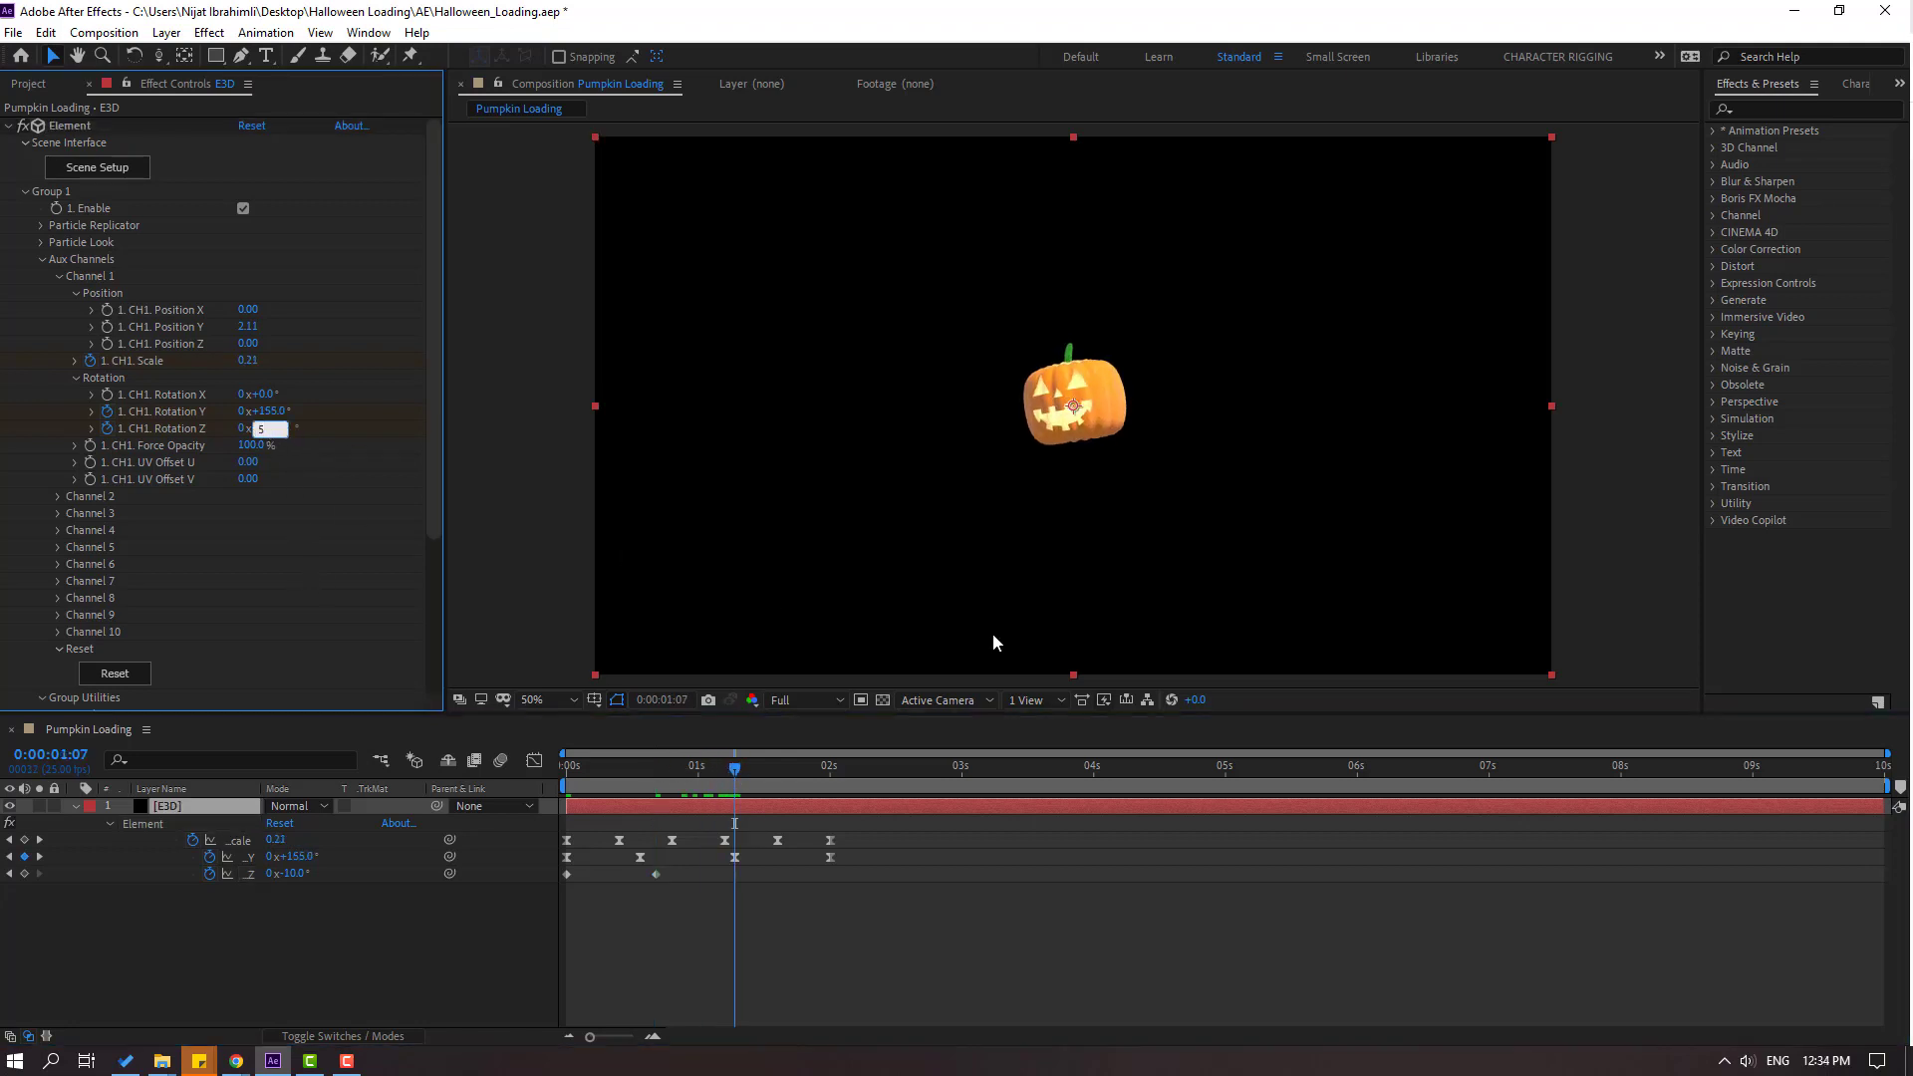
{"action": "key", "text": "Return"}
{"action": "left_click_drag", "start_coordinate": [793, 772], "coordinate": [826, 776]}
{"action": "left_click", "coordinate": [265, 429]}
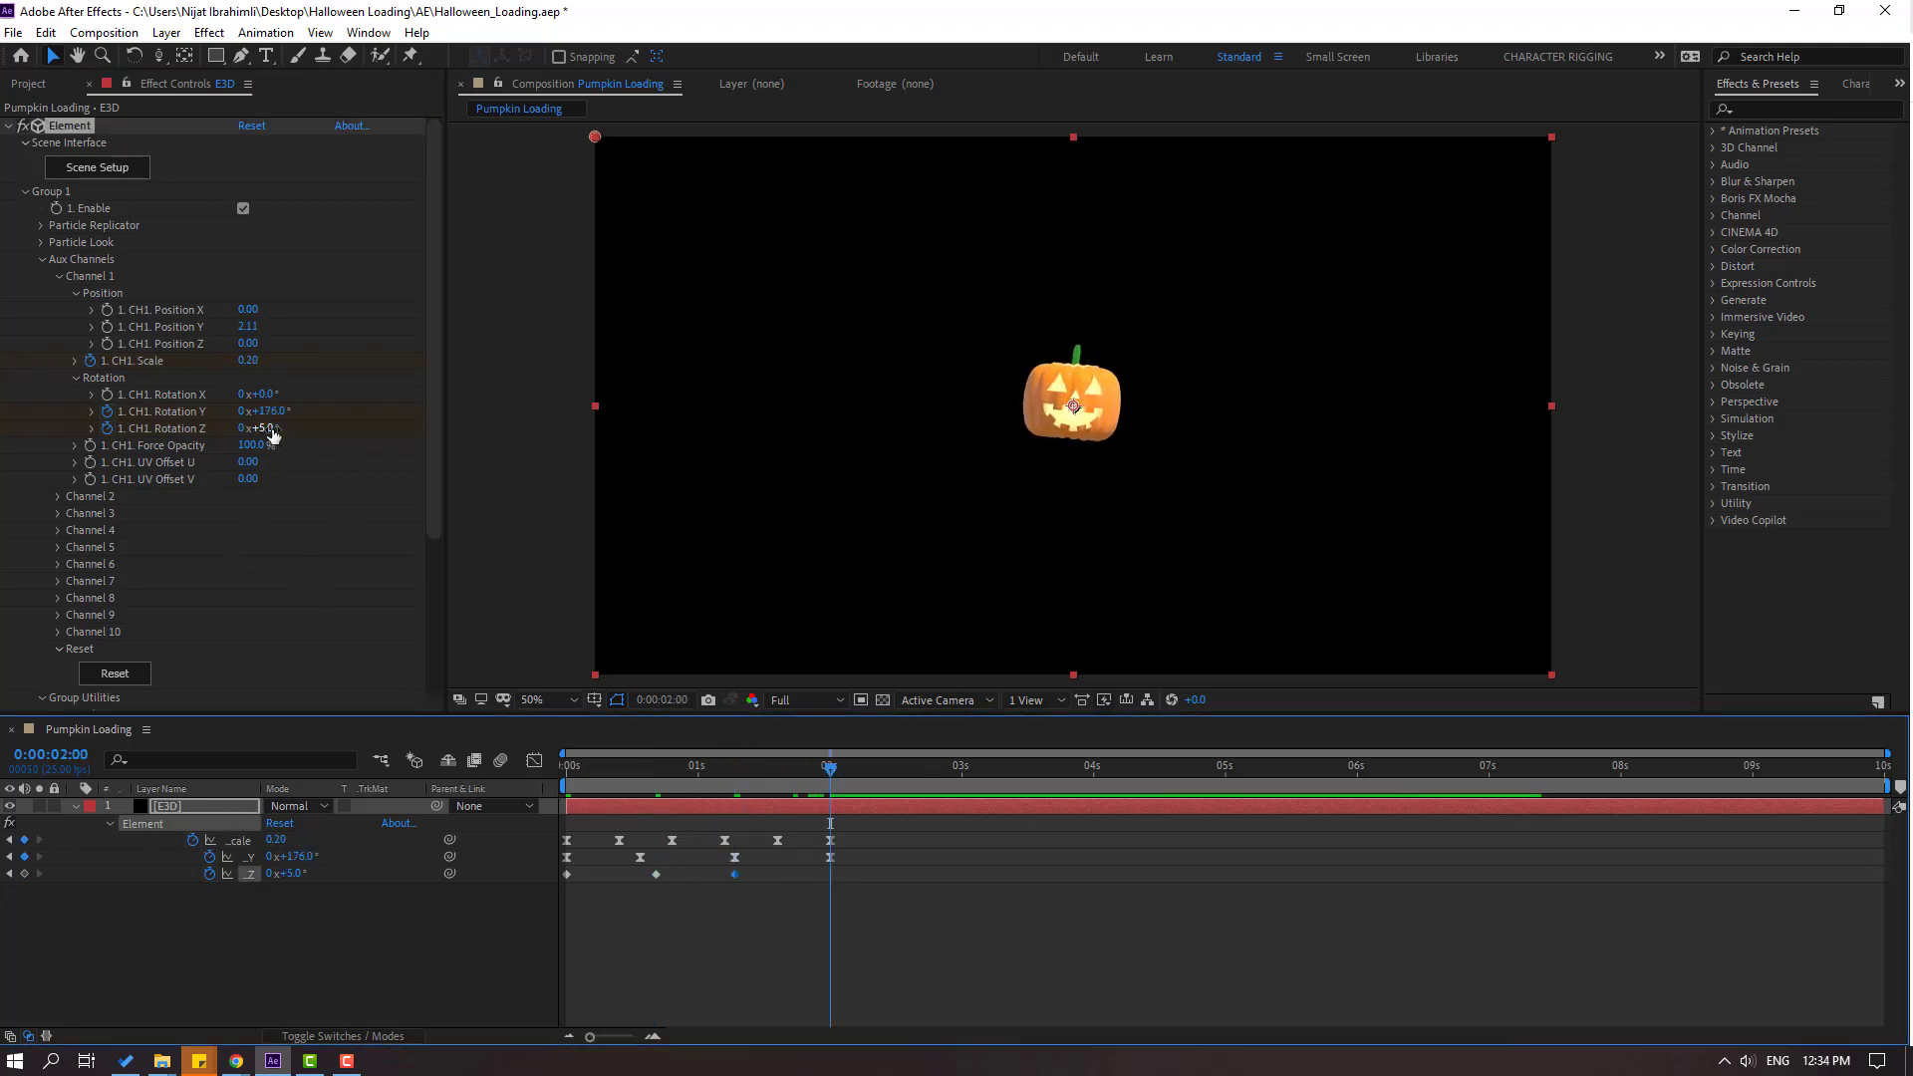
{"action": "type", "text": "0"}
{"action": "key", "text": "Return"}
Apply Easy Ease to the Z rotation keyframes, retime the last two to 0:00:01:05 and about 0:00:01:20, and preview.
{"action": "left_click_drag", "start_coordinate": [851, 877], "coordinate": [573, 872]}
{"action": "right_click", "coordinate": [572, 873]}
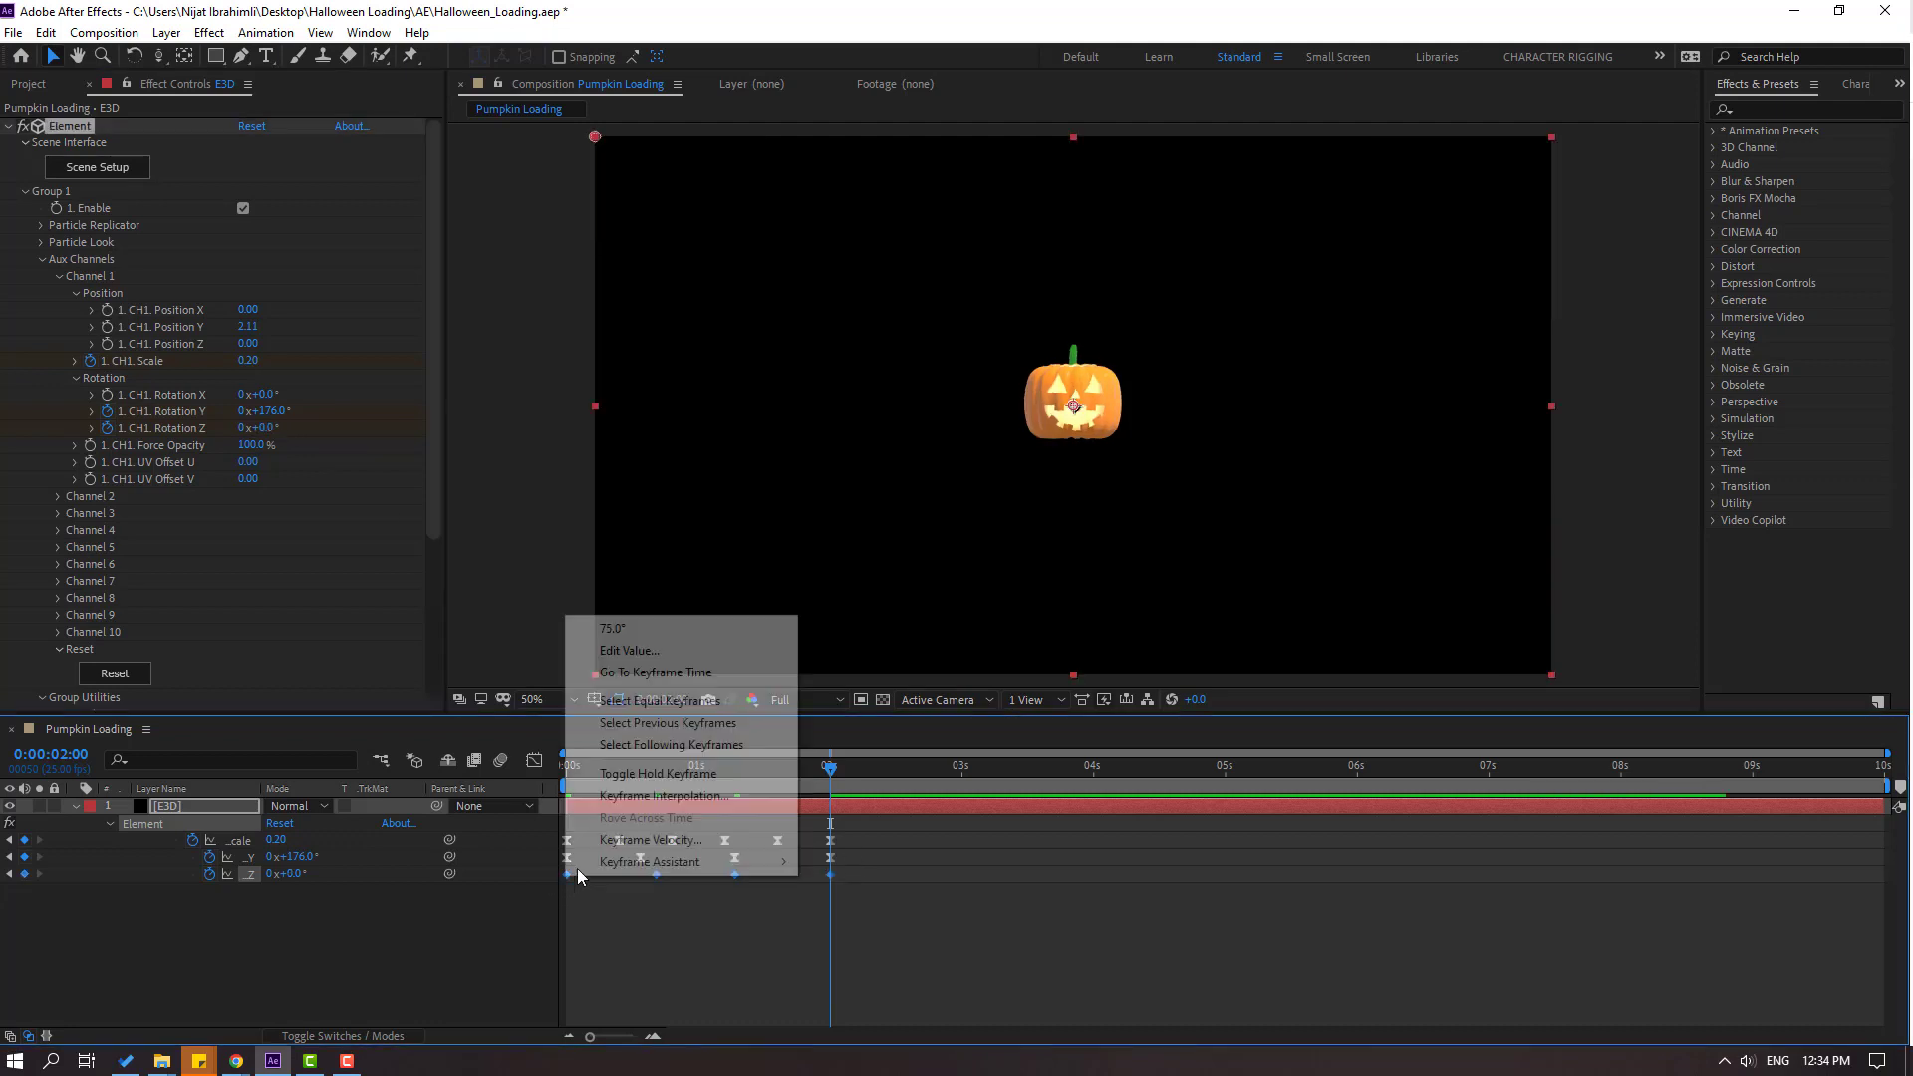
{"action": "mouse_move", "coordinate": [688, 861]}
{"action": "left_click", "coordinate": [906, 715]}
{"action": "key", "text": "space"}
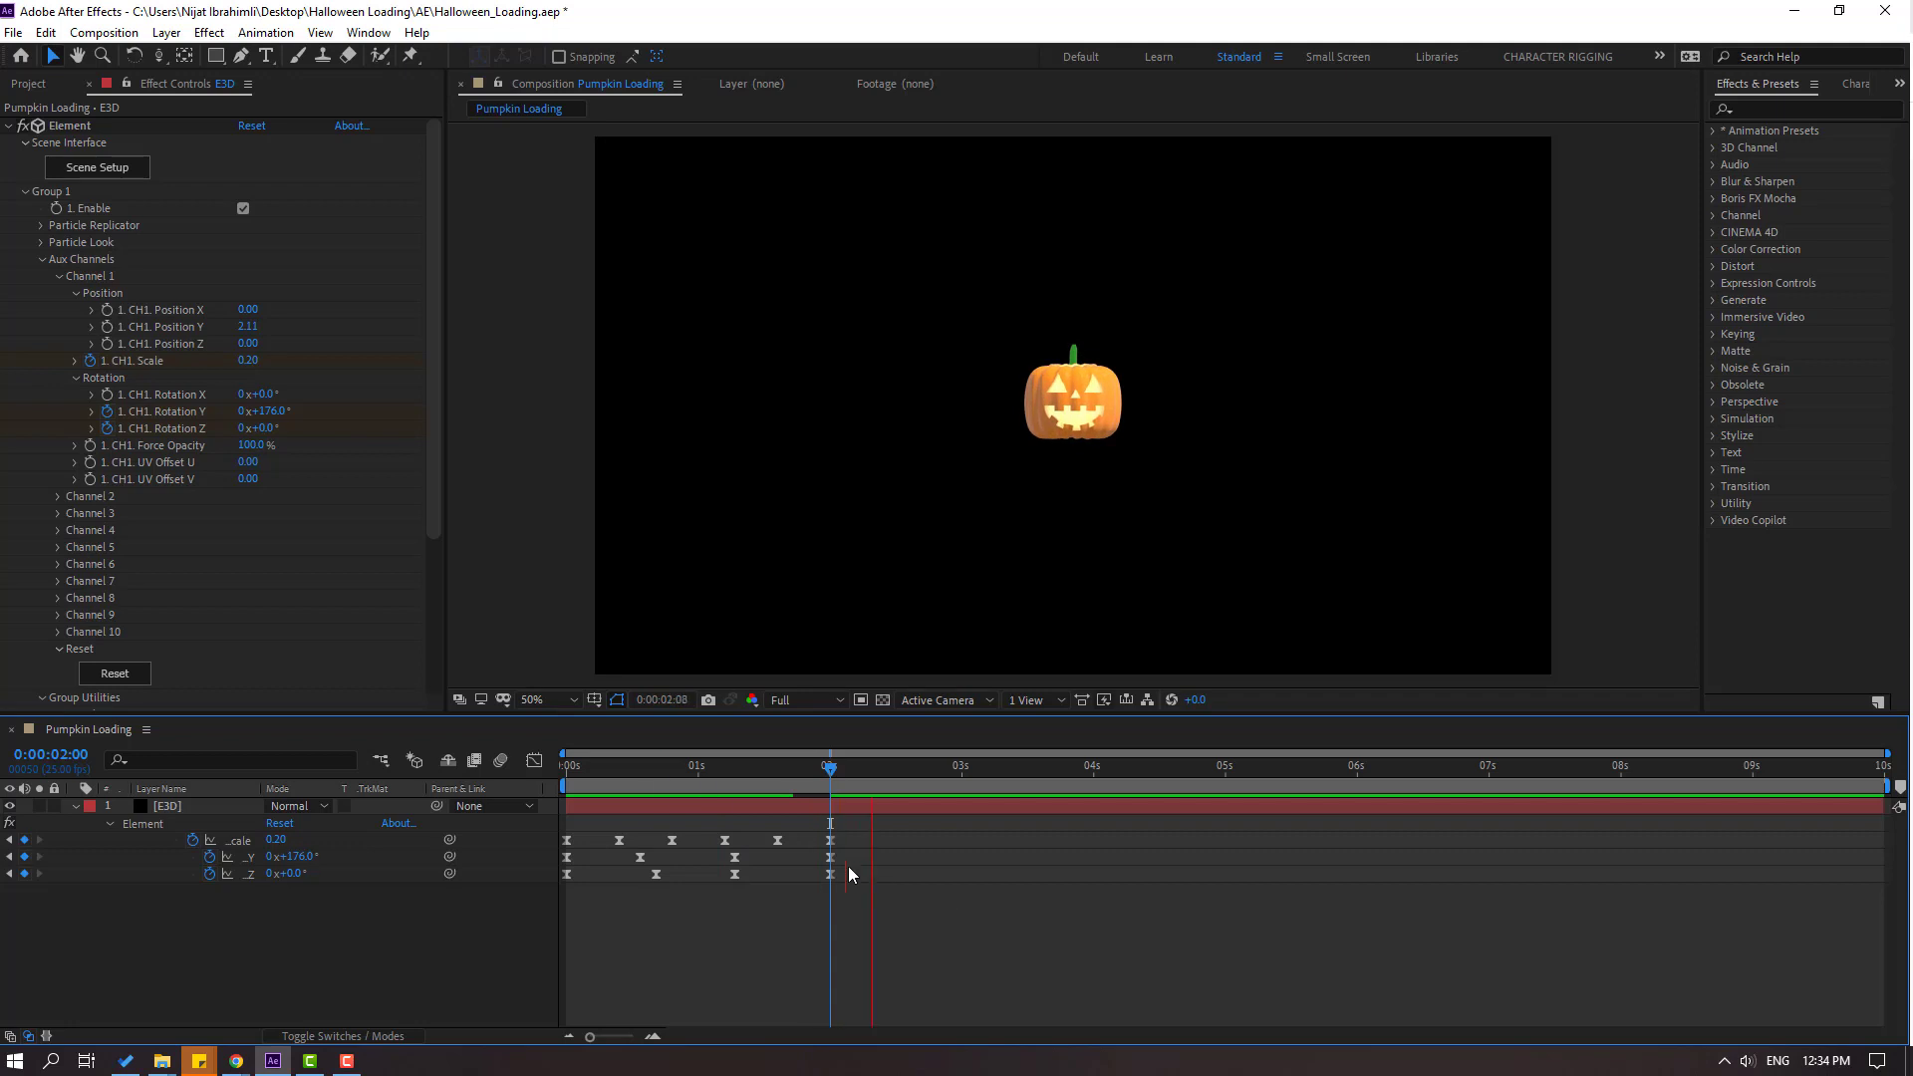
{"action": "left_click", "coordinate": [727, 877]}
{"action": "left_click_drag", "start_coordinate": [725, 881], "coordinate": [803, 881]}
{"action": "key", "text": "space"}
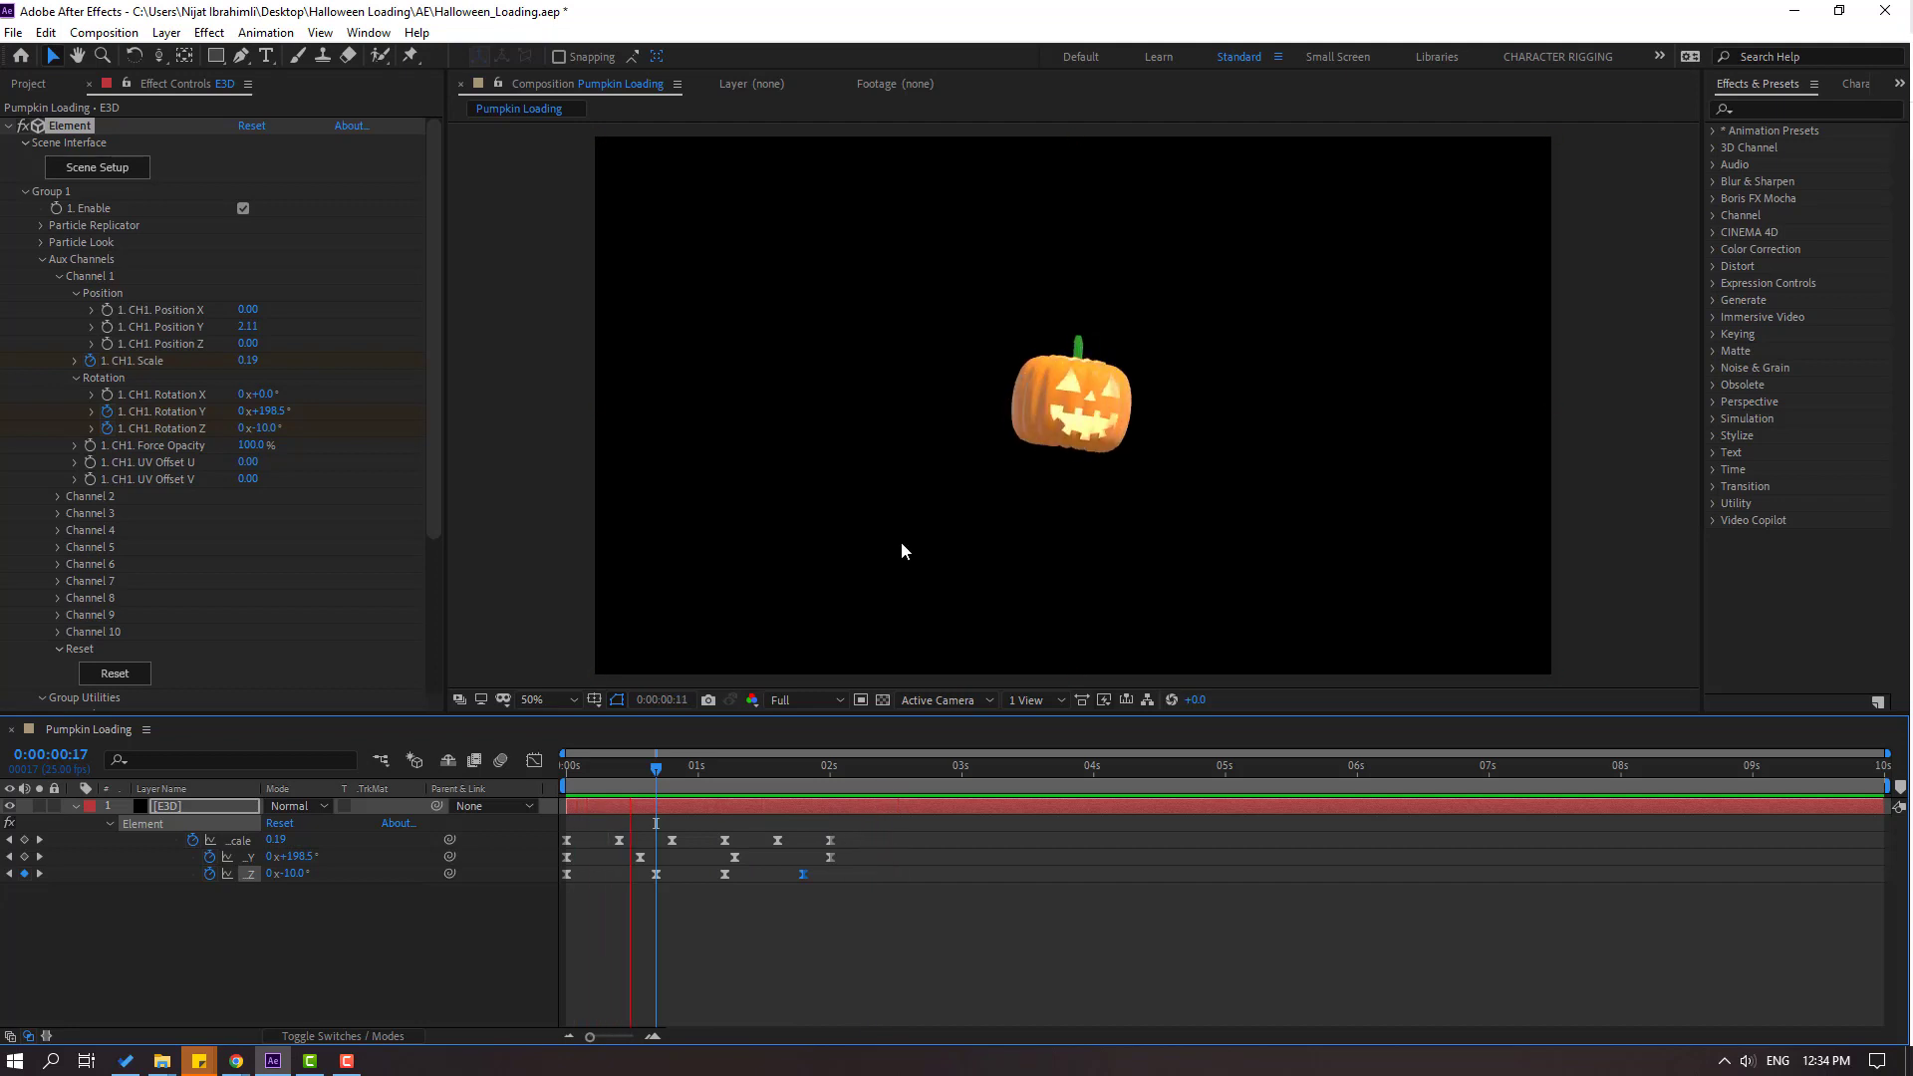
Review the pumpkin's motion over the first second and collapse the E3D layer's properties.
{"action": "left_click", "coordinate": [553, 783]}
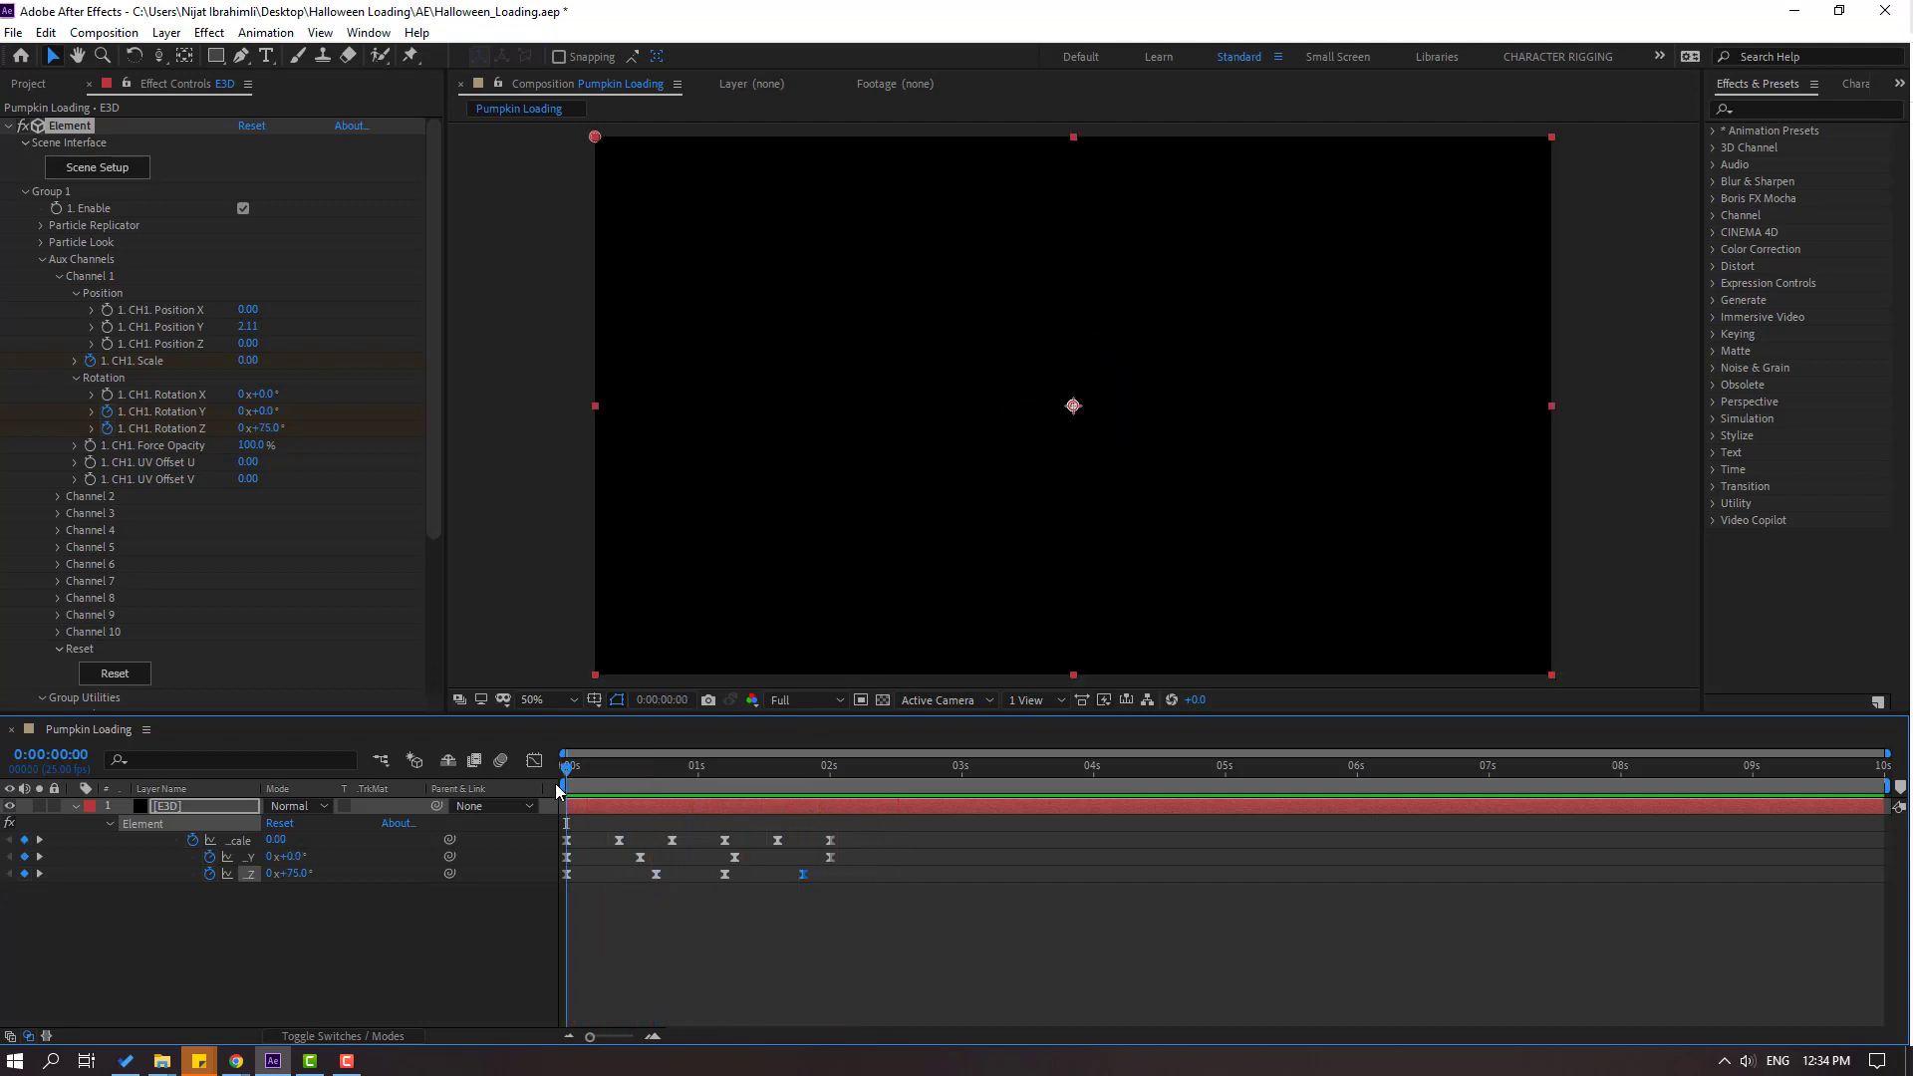
{"action": "left_click_drag", "start_coordinate": [708, 780], "coordinate": [651, 780]}
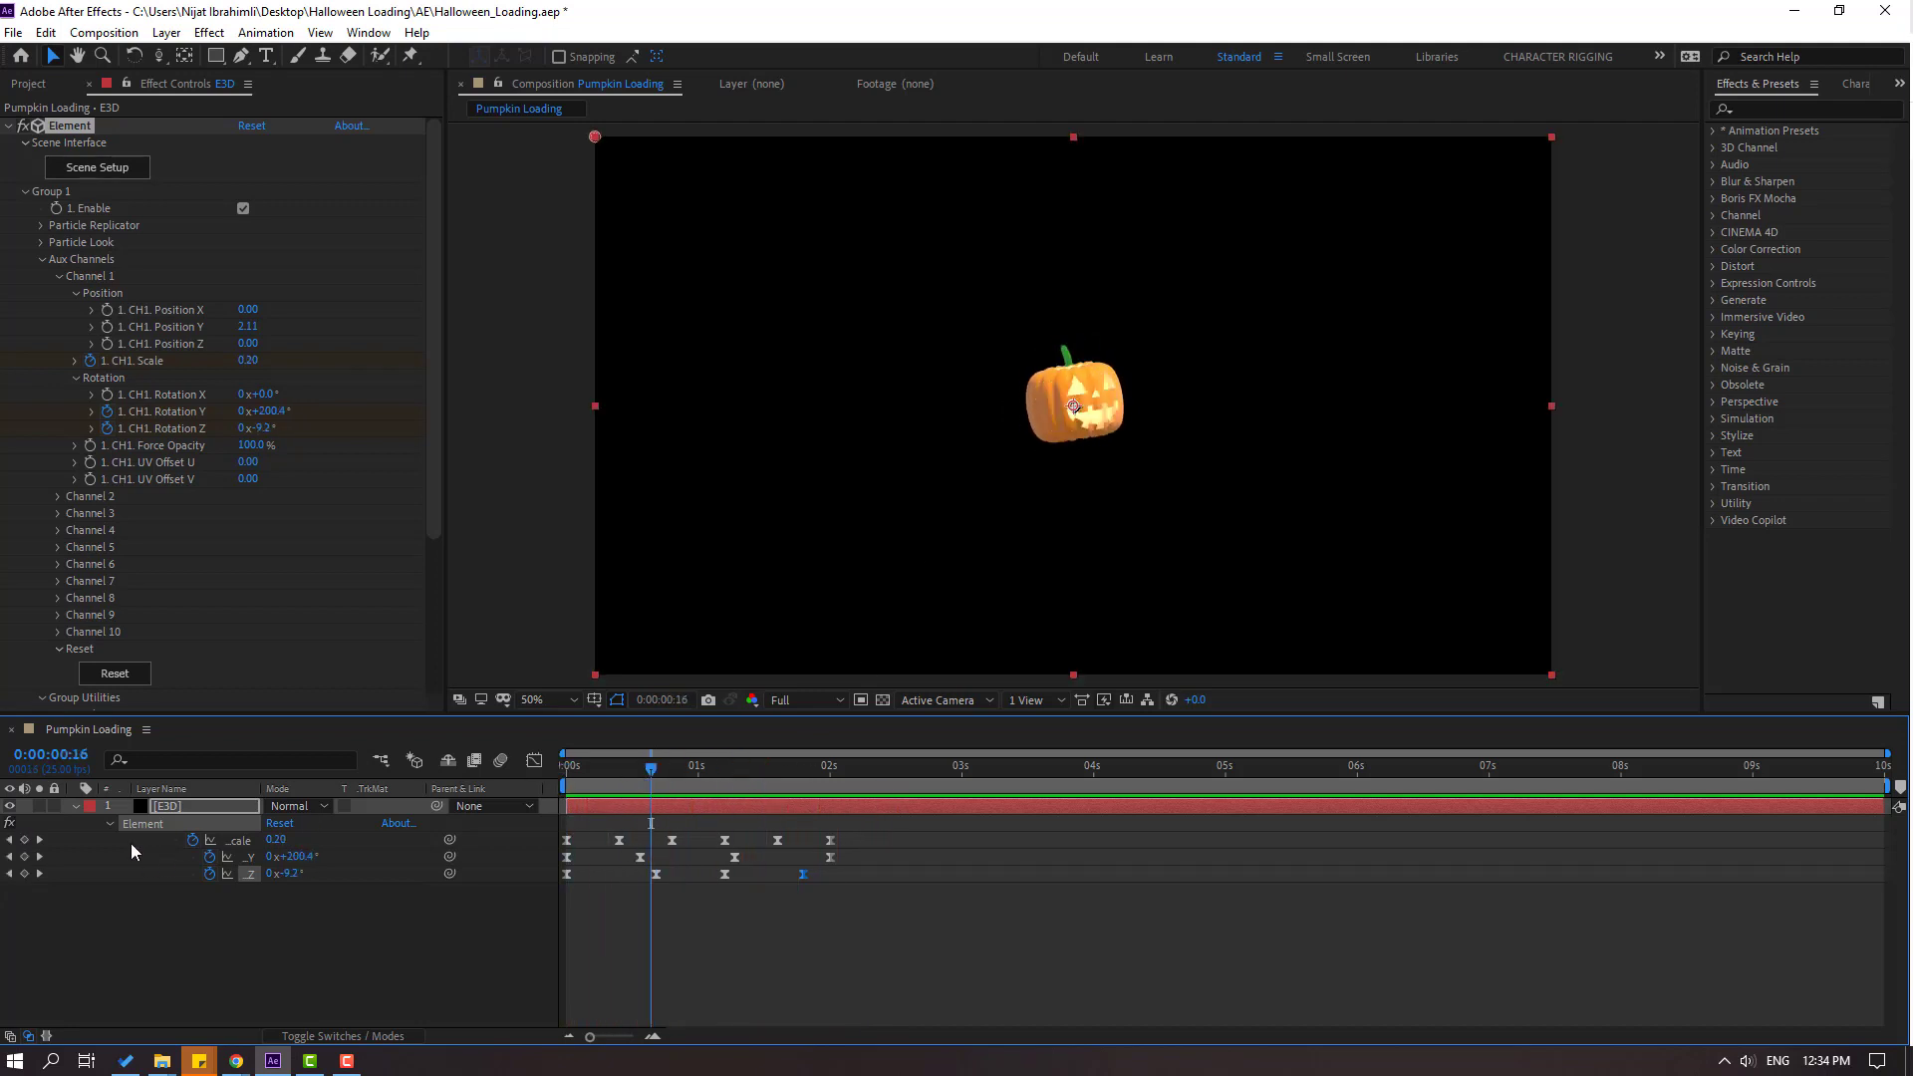
{"action": "left_click", "coordinate": [76, 806]}
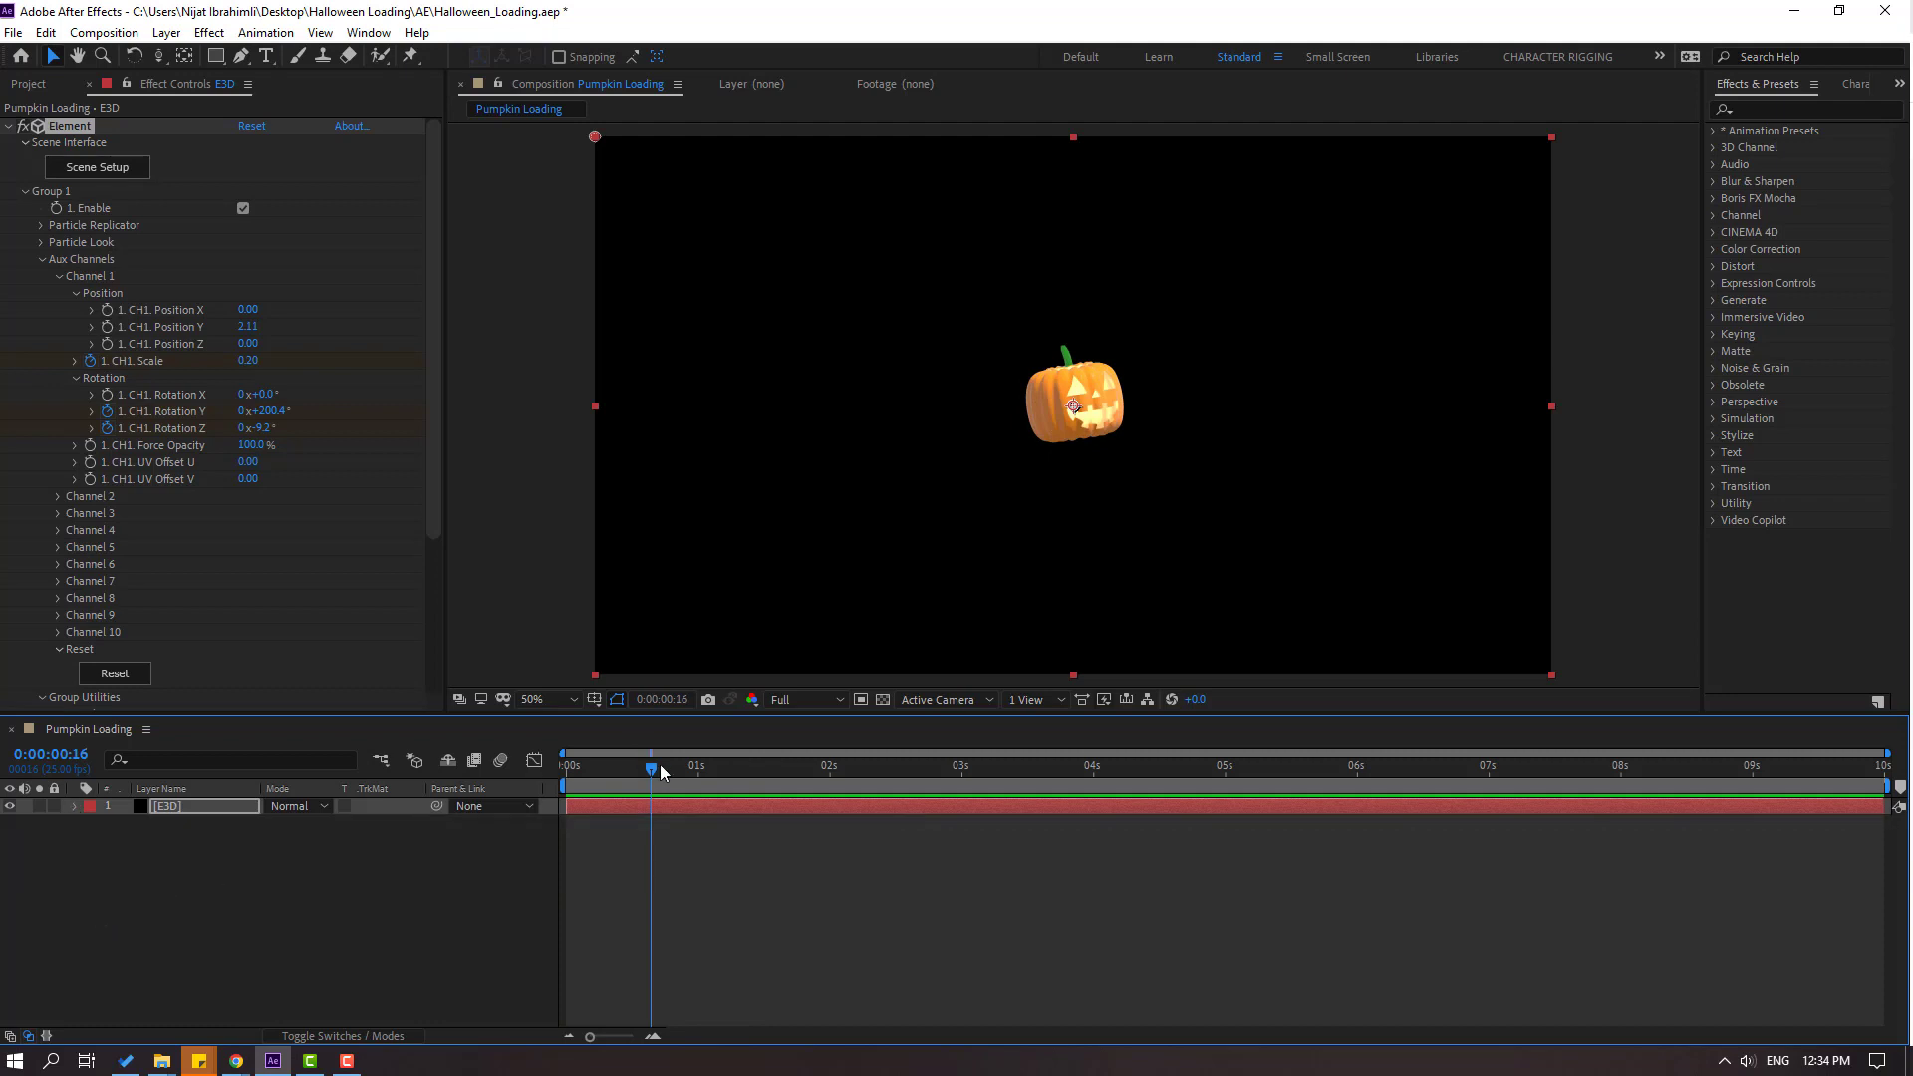
{"action": "left_click_drag", "start_coordinate": [657, 770], "coordinate": [615, 769]}
{"action": "left_click", "coordinate": [461, 870]}
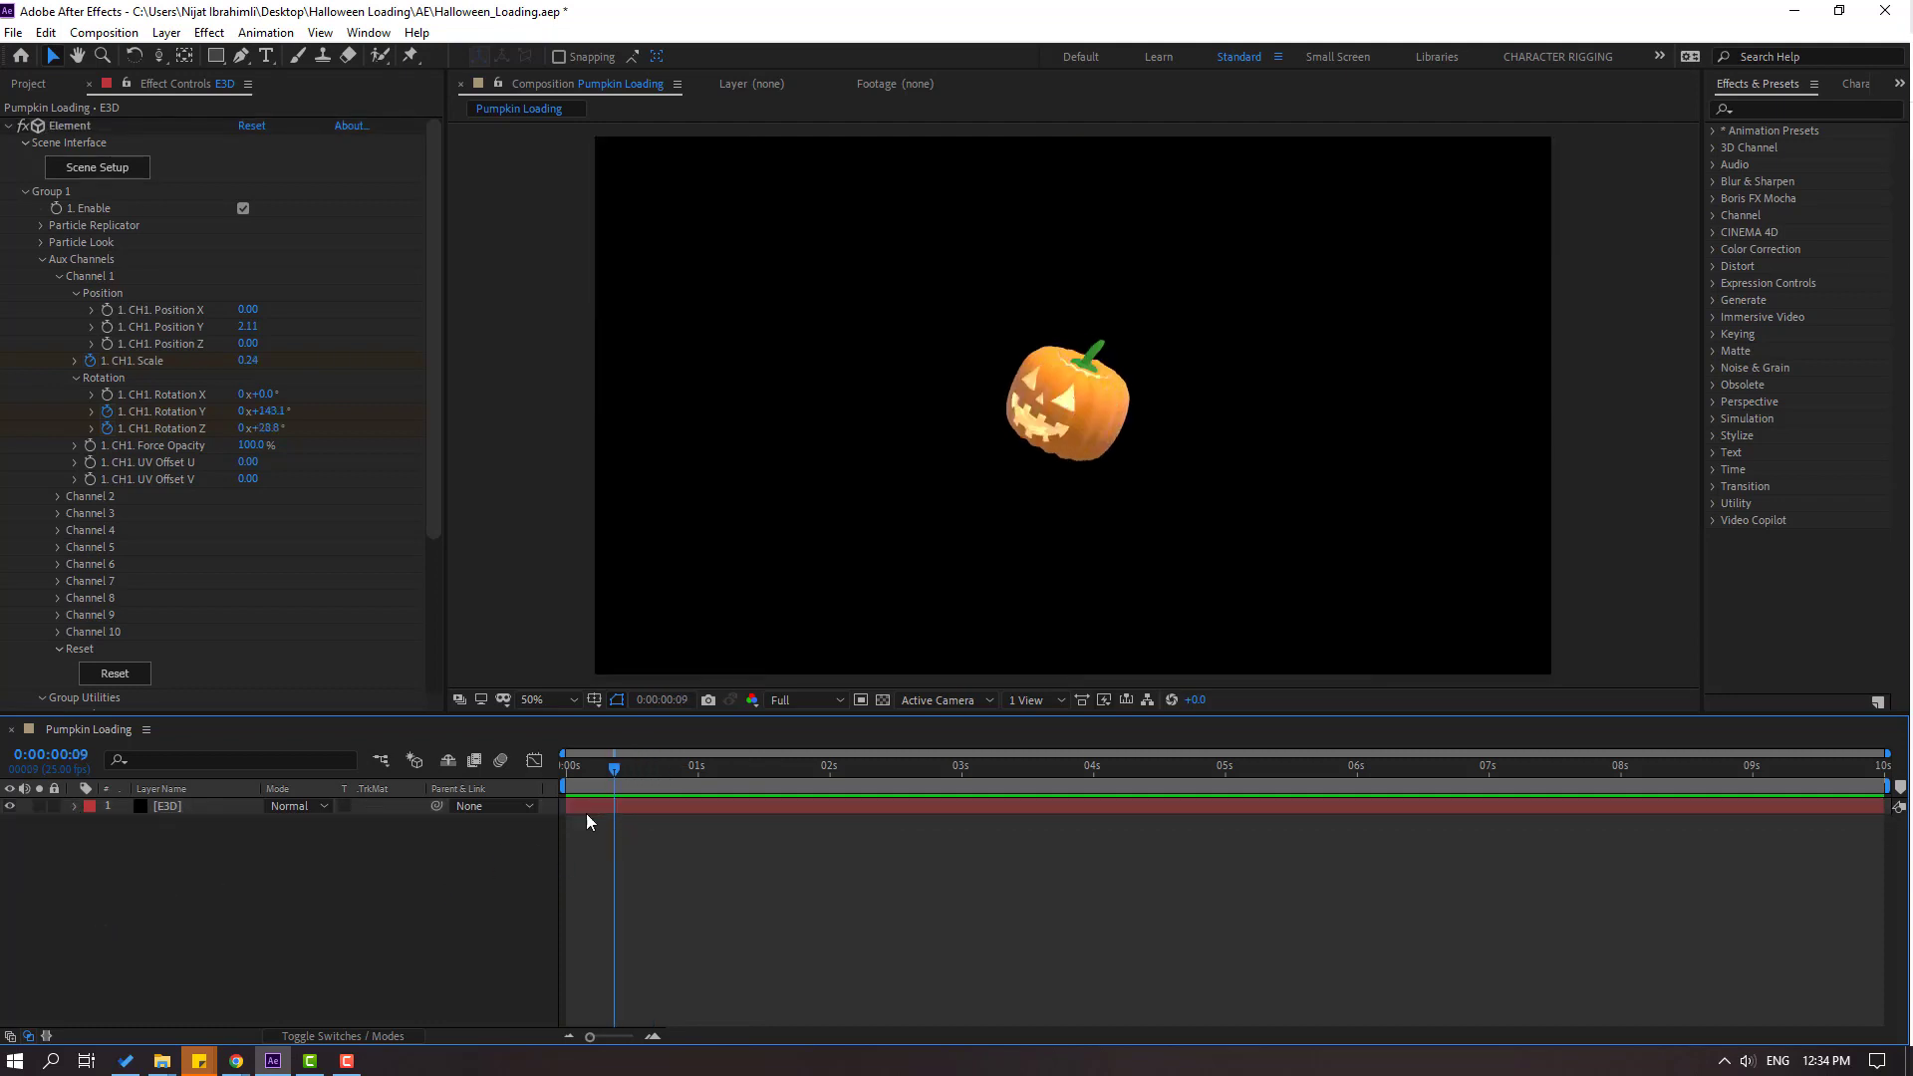
Create a new 1920 x 1080 px black solid layer named Elements.
{"action": "right_click", "coordinate": [167, 900]}
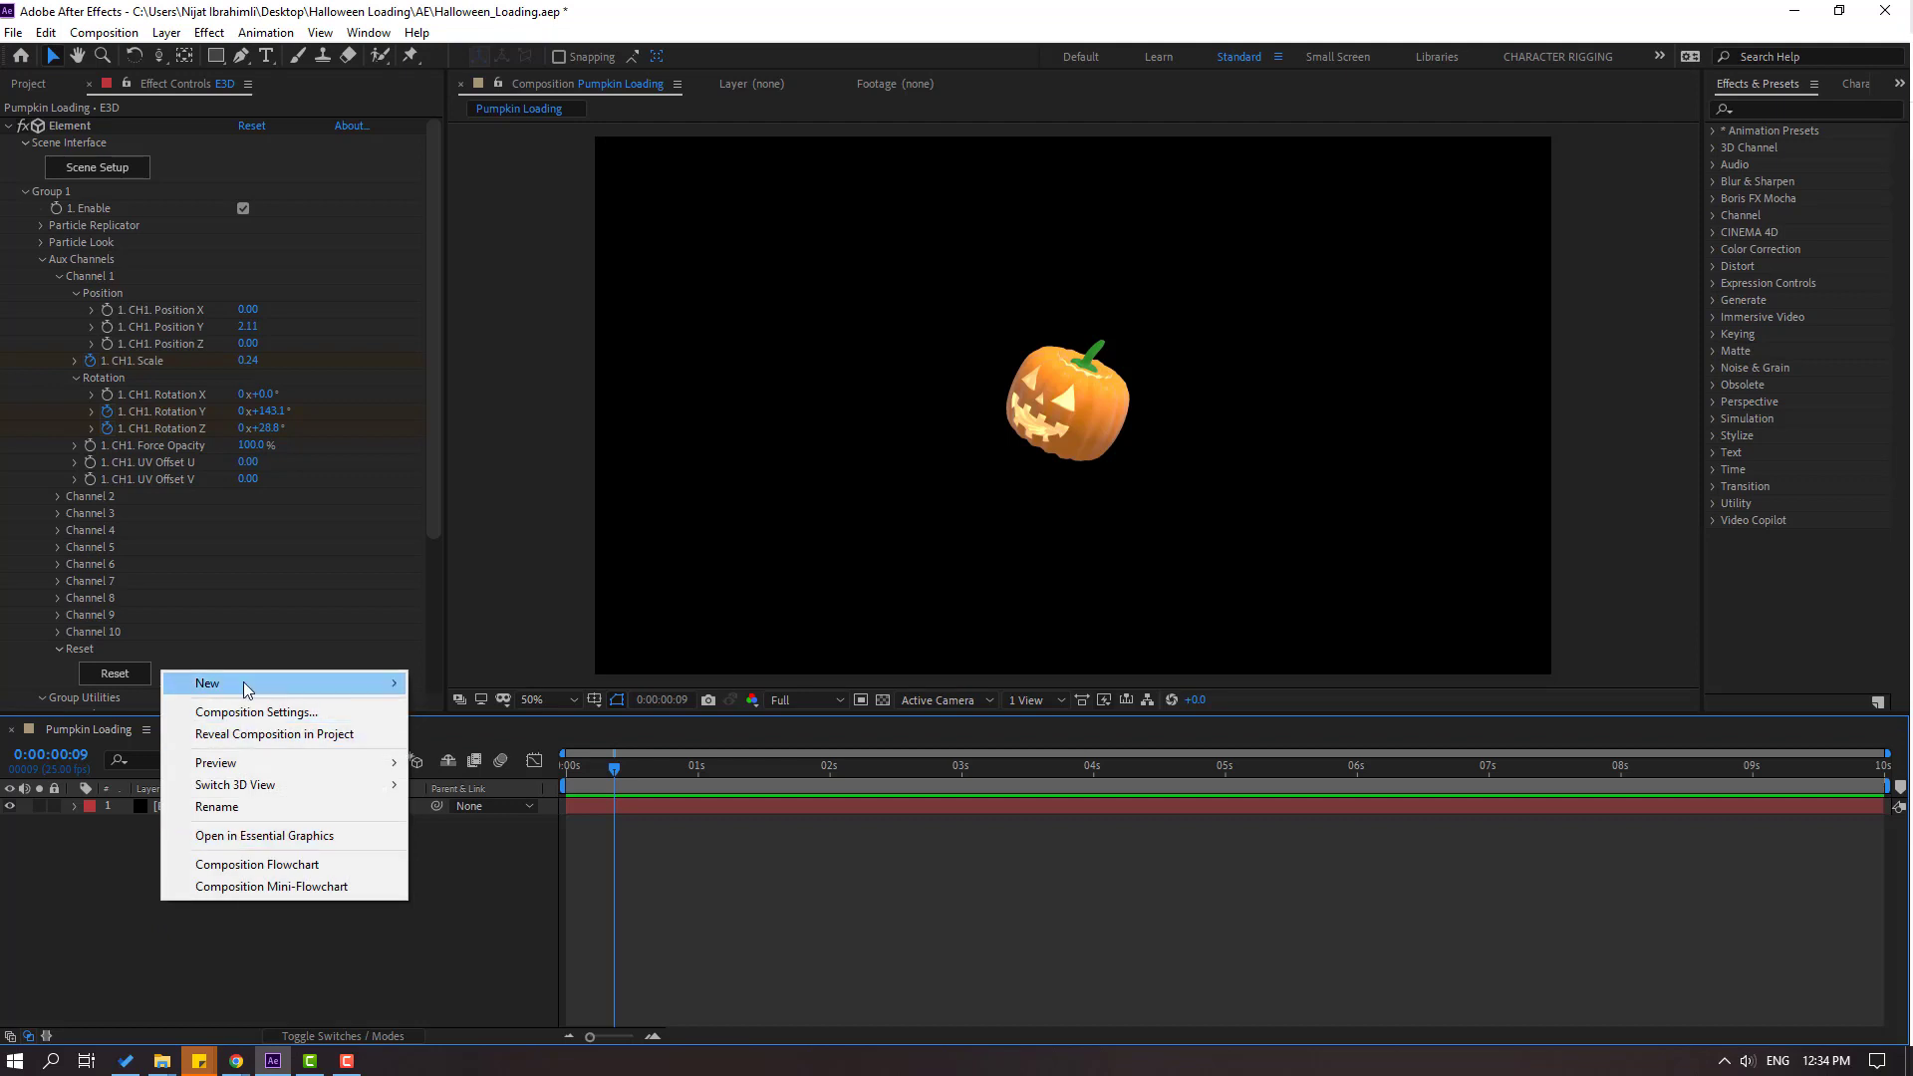
{"action": "mouse_move", "coordinate": [378, 684]}
{"action": "left_click", "coordinate": [457, 735]}
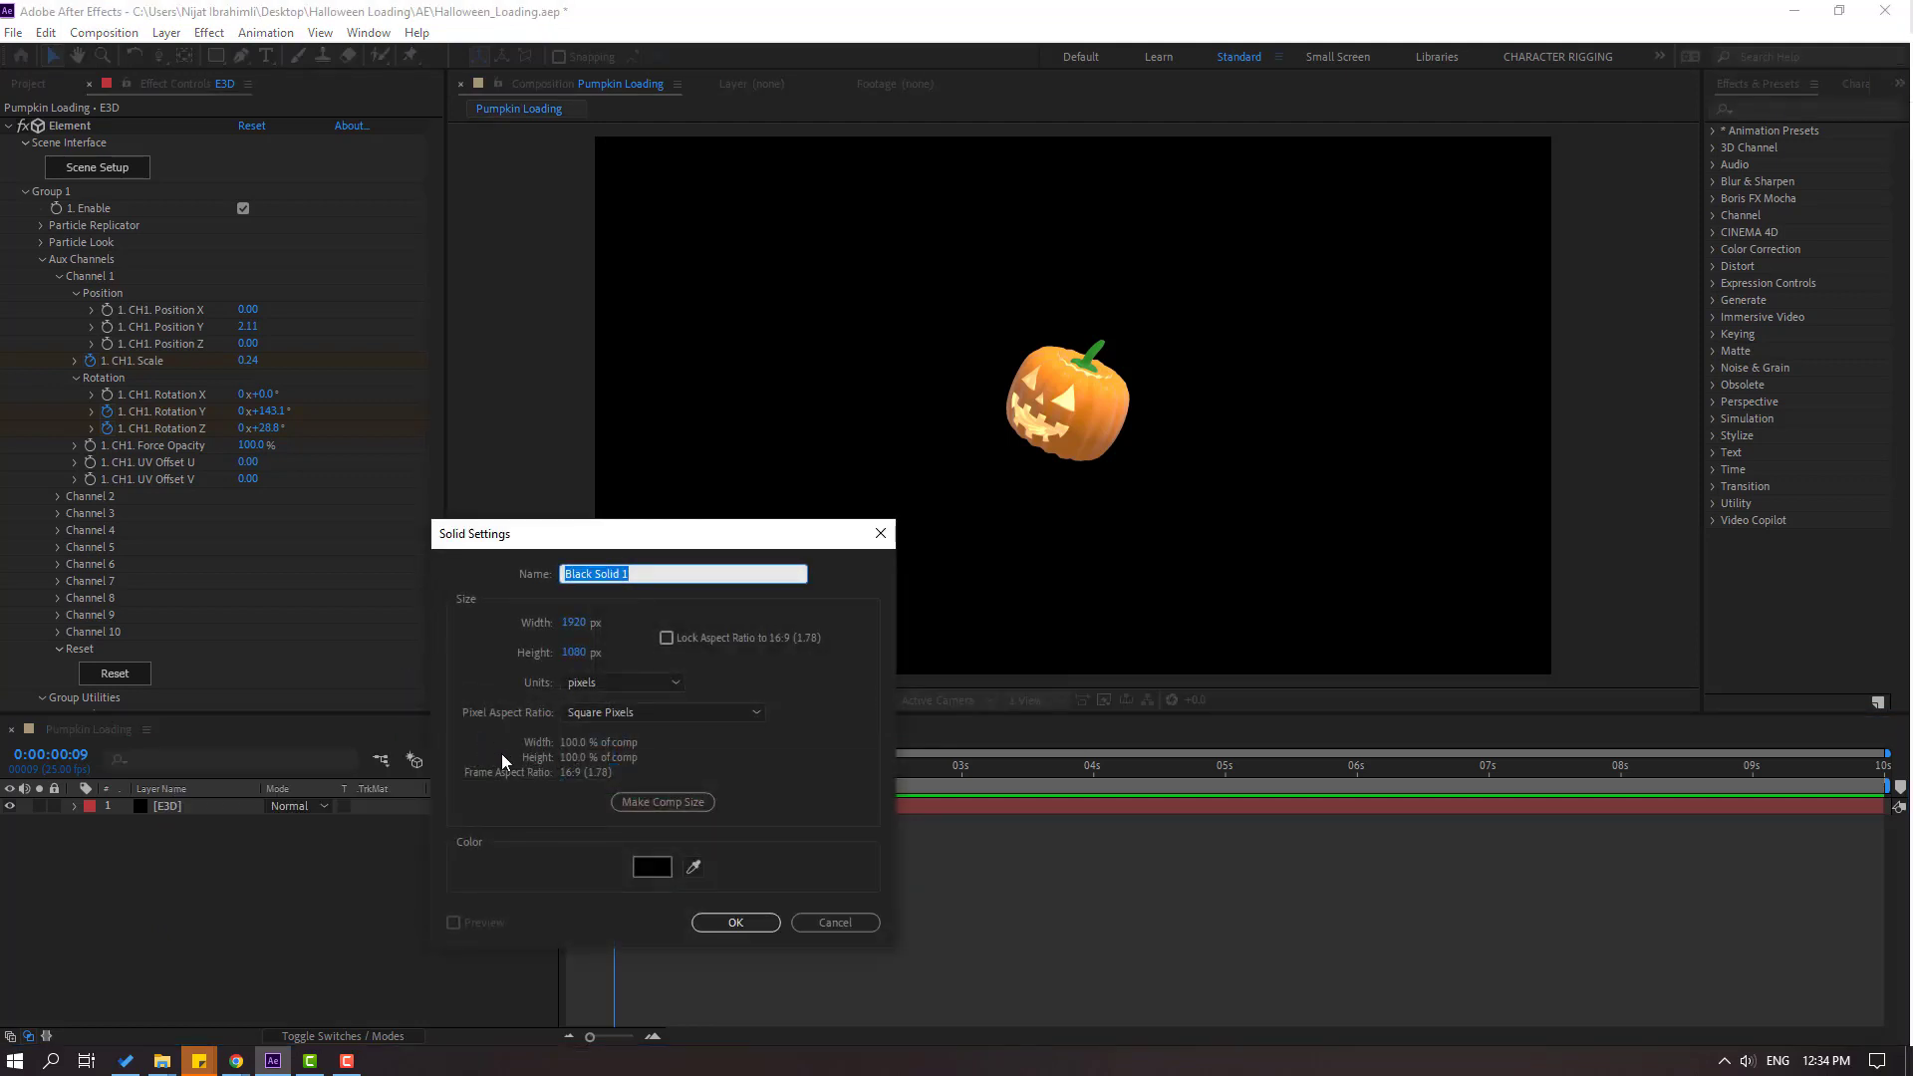
{"action": "type", "text": "Elements"}
{"action": "left_click", "coordinate": [719, 920]}
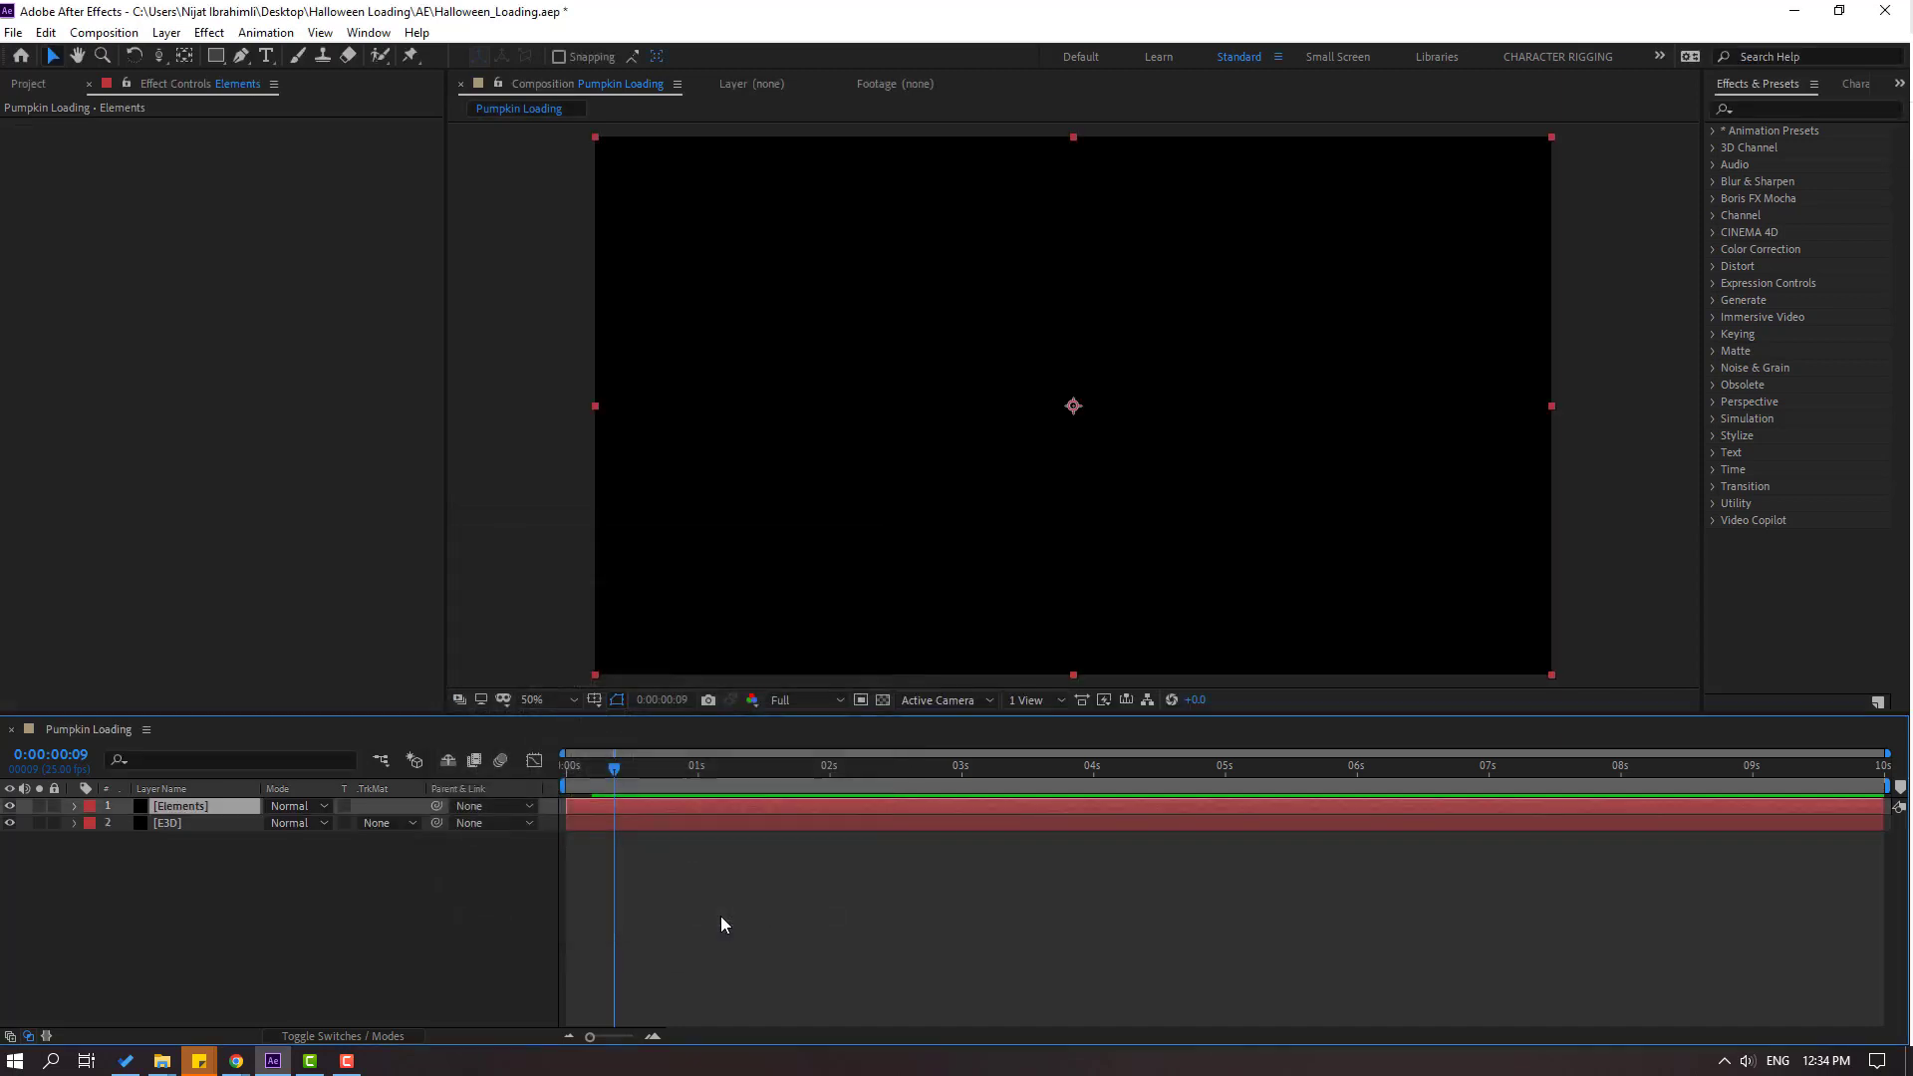
Draw a wide rectangular mask across the middle of the Elements solid and deselect the layer.
{"action": "left_click", "coordinate": [216, 56]}
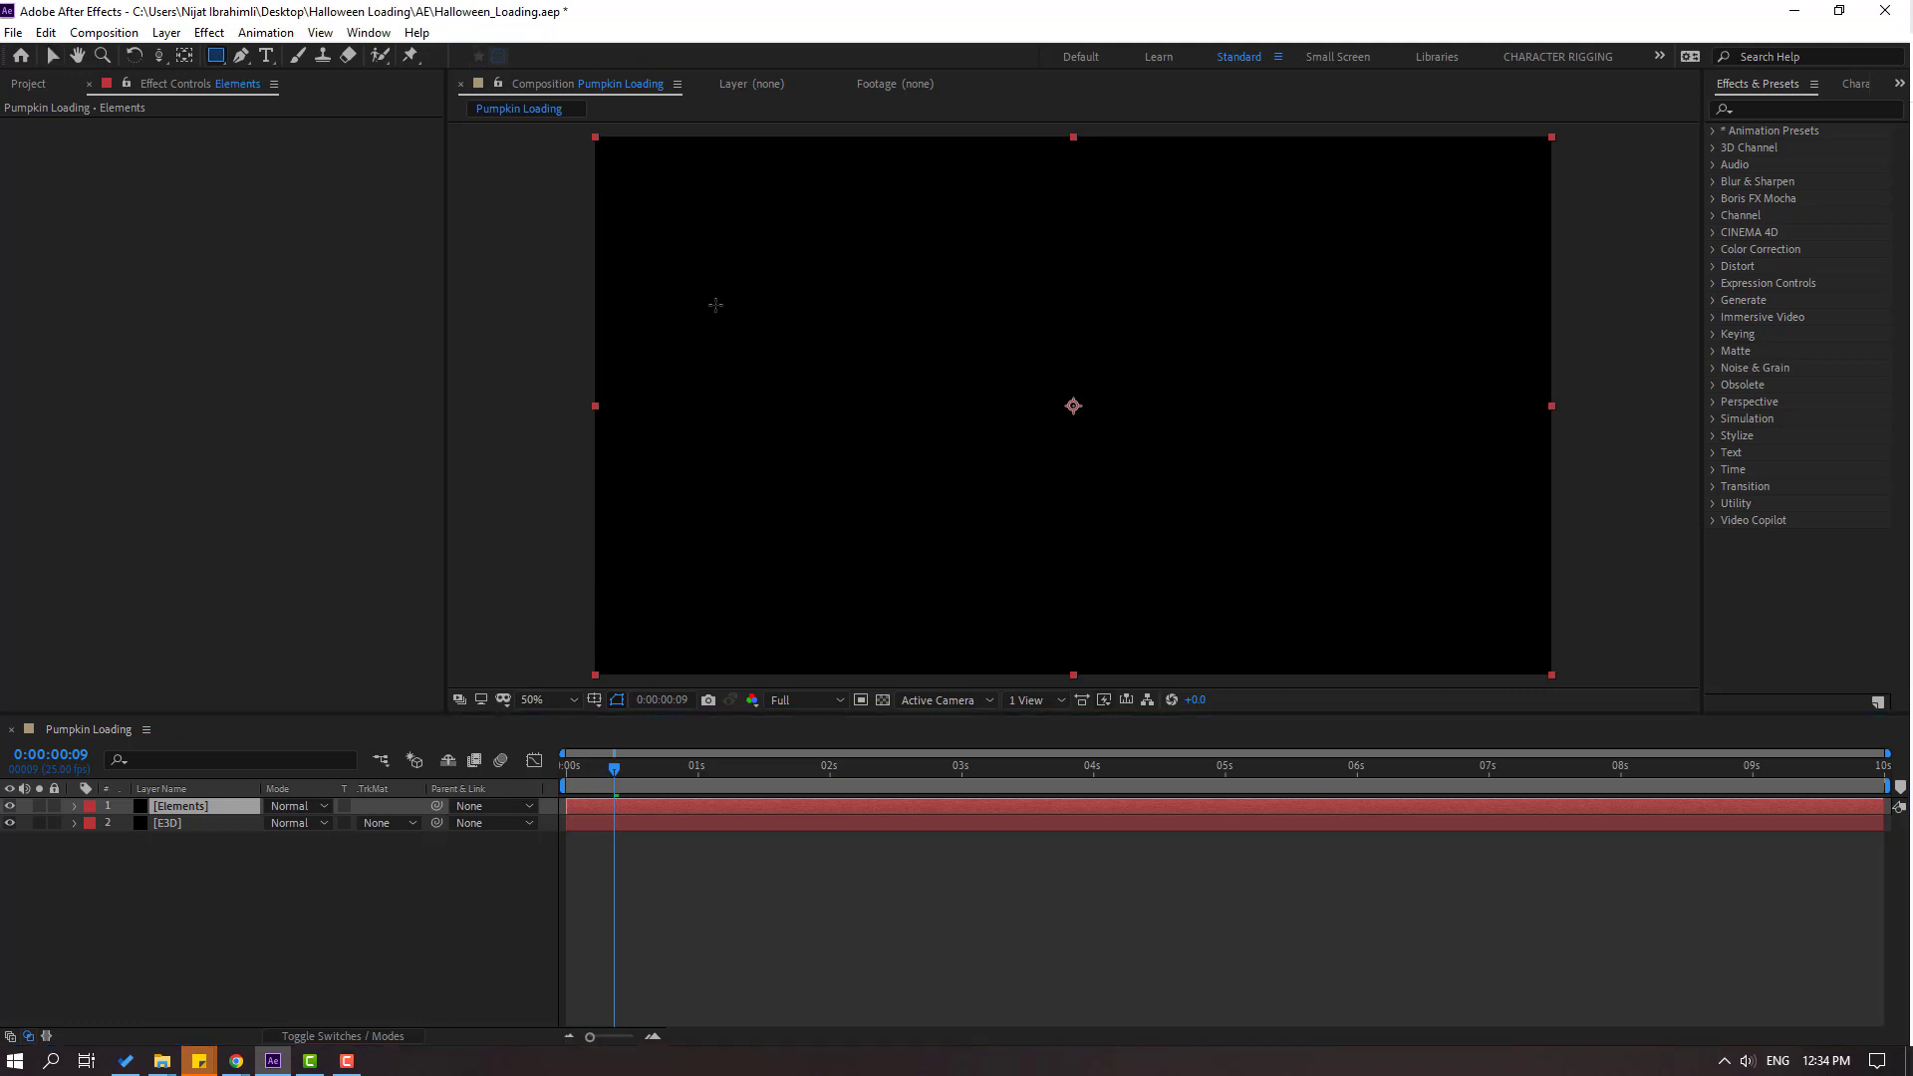
{"action": "left_click_drag", "start_coordinate": [716, 305], "coordinate": [1450, 484]}
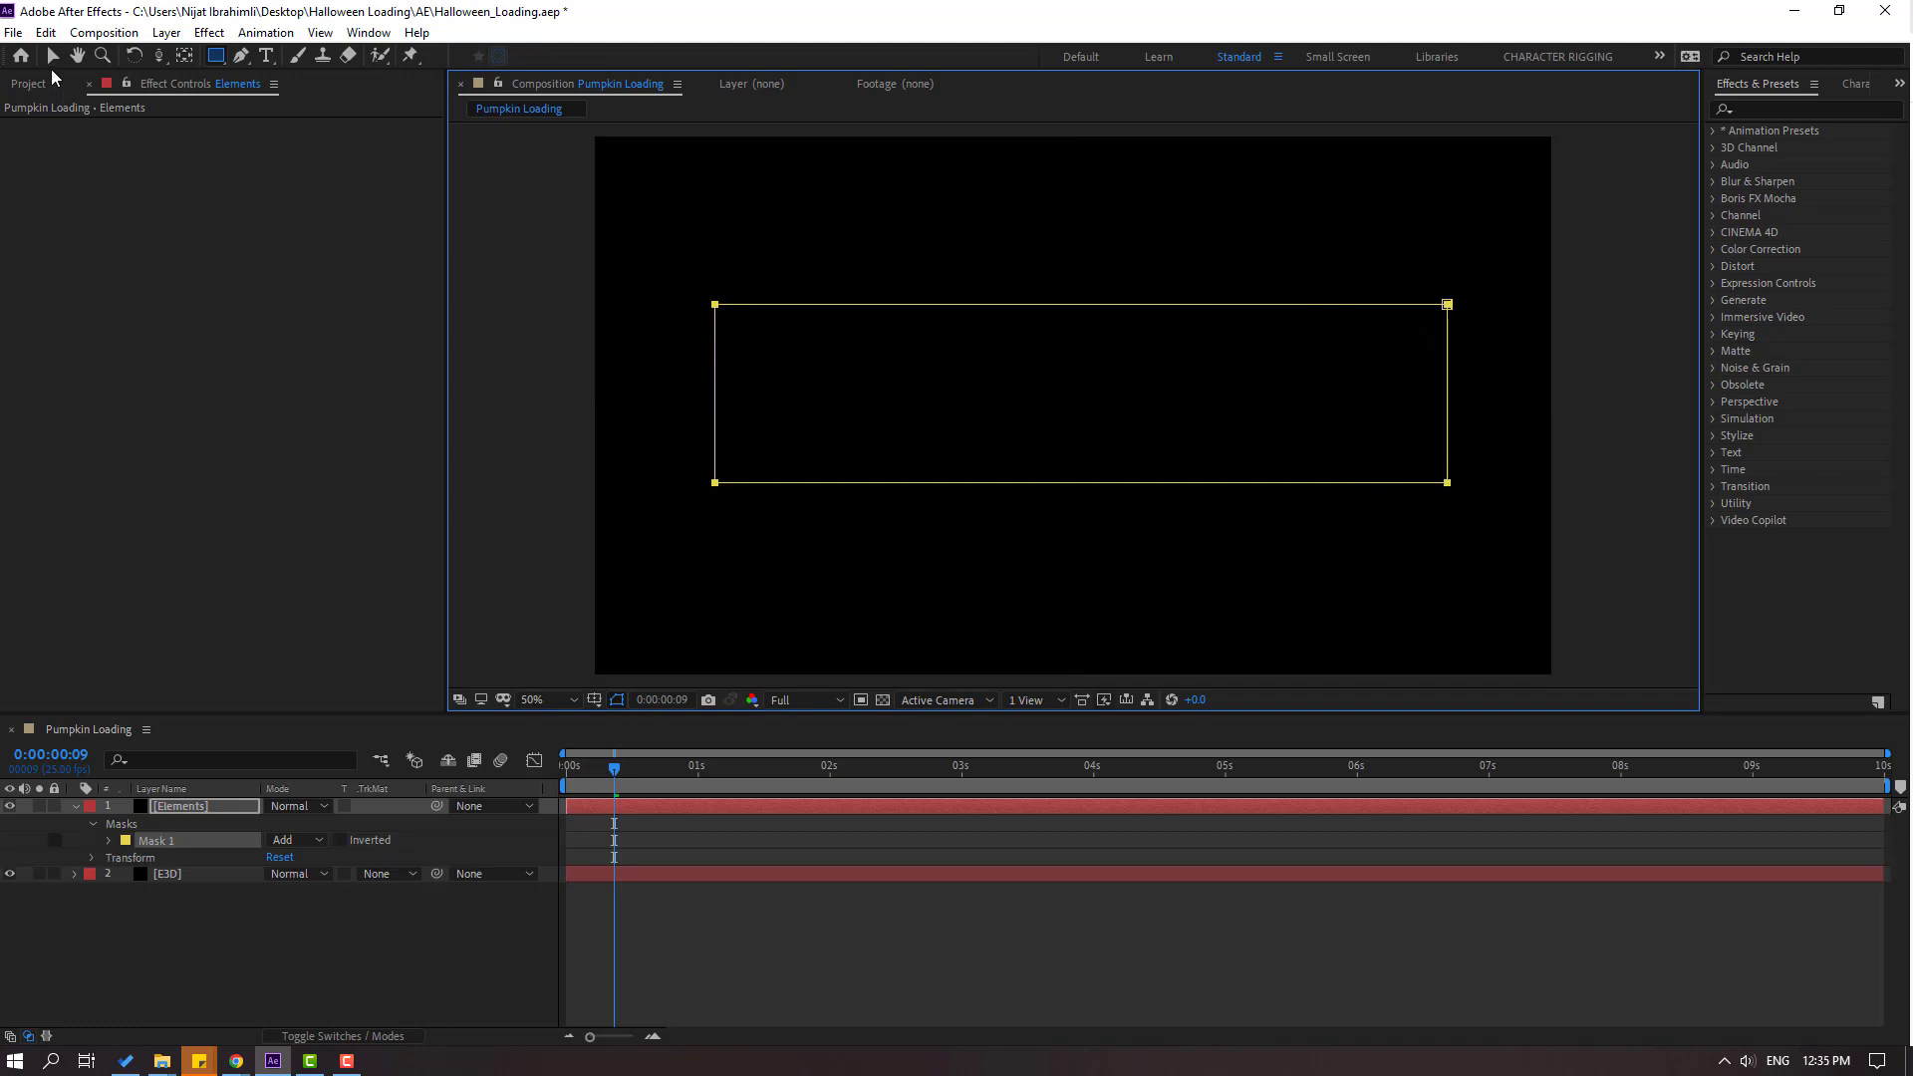
{"action": "left_click", "coordinate": [52, 62]}
{"action": "left_click", "coordinate": [147, 951]}
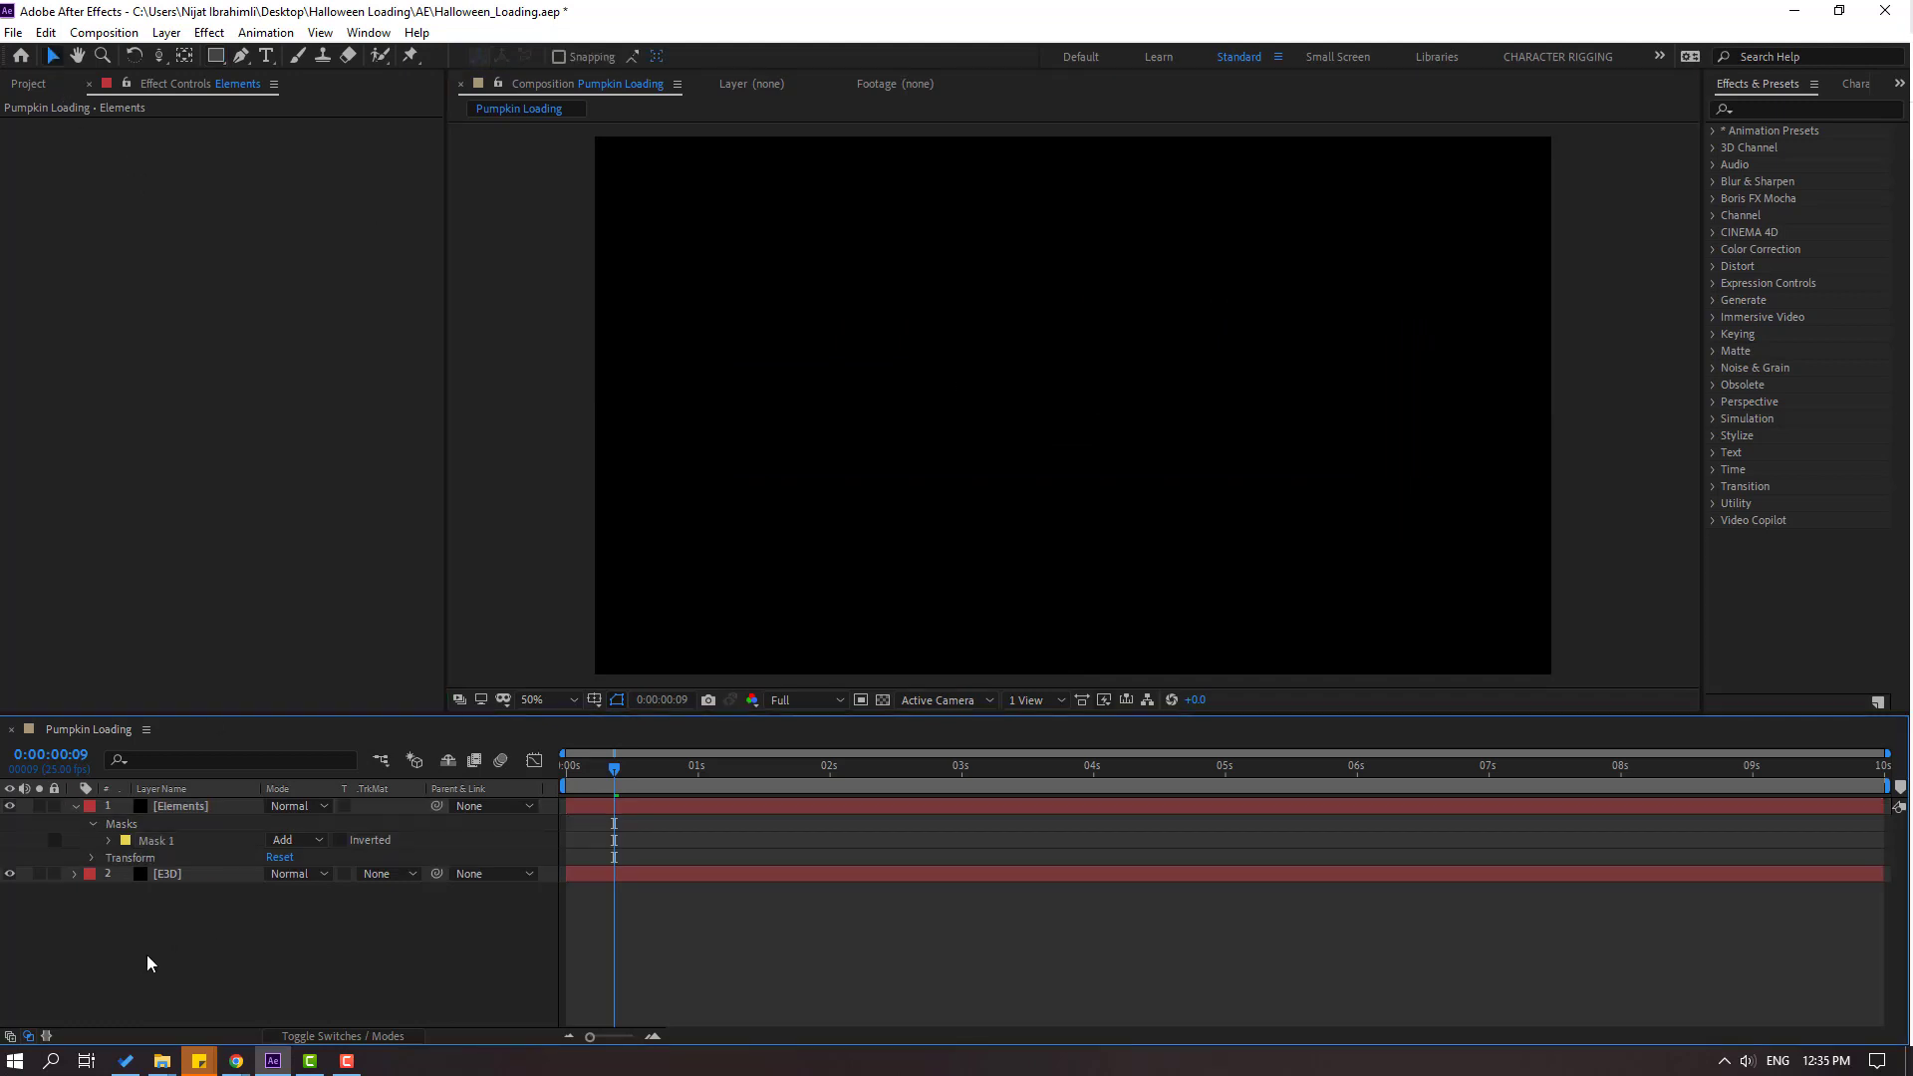
Draw a smaller rectangular mask inside Mask 1 on the Elements solid and set its mode to Subtract.
{"action": "left_click", "coordinate": [158, 841]}
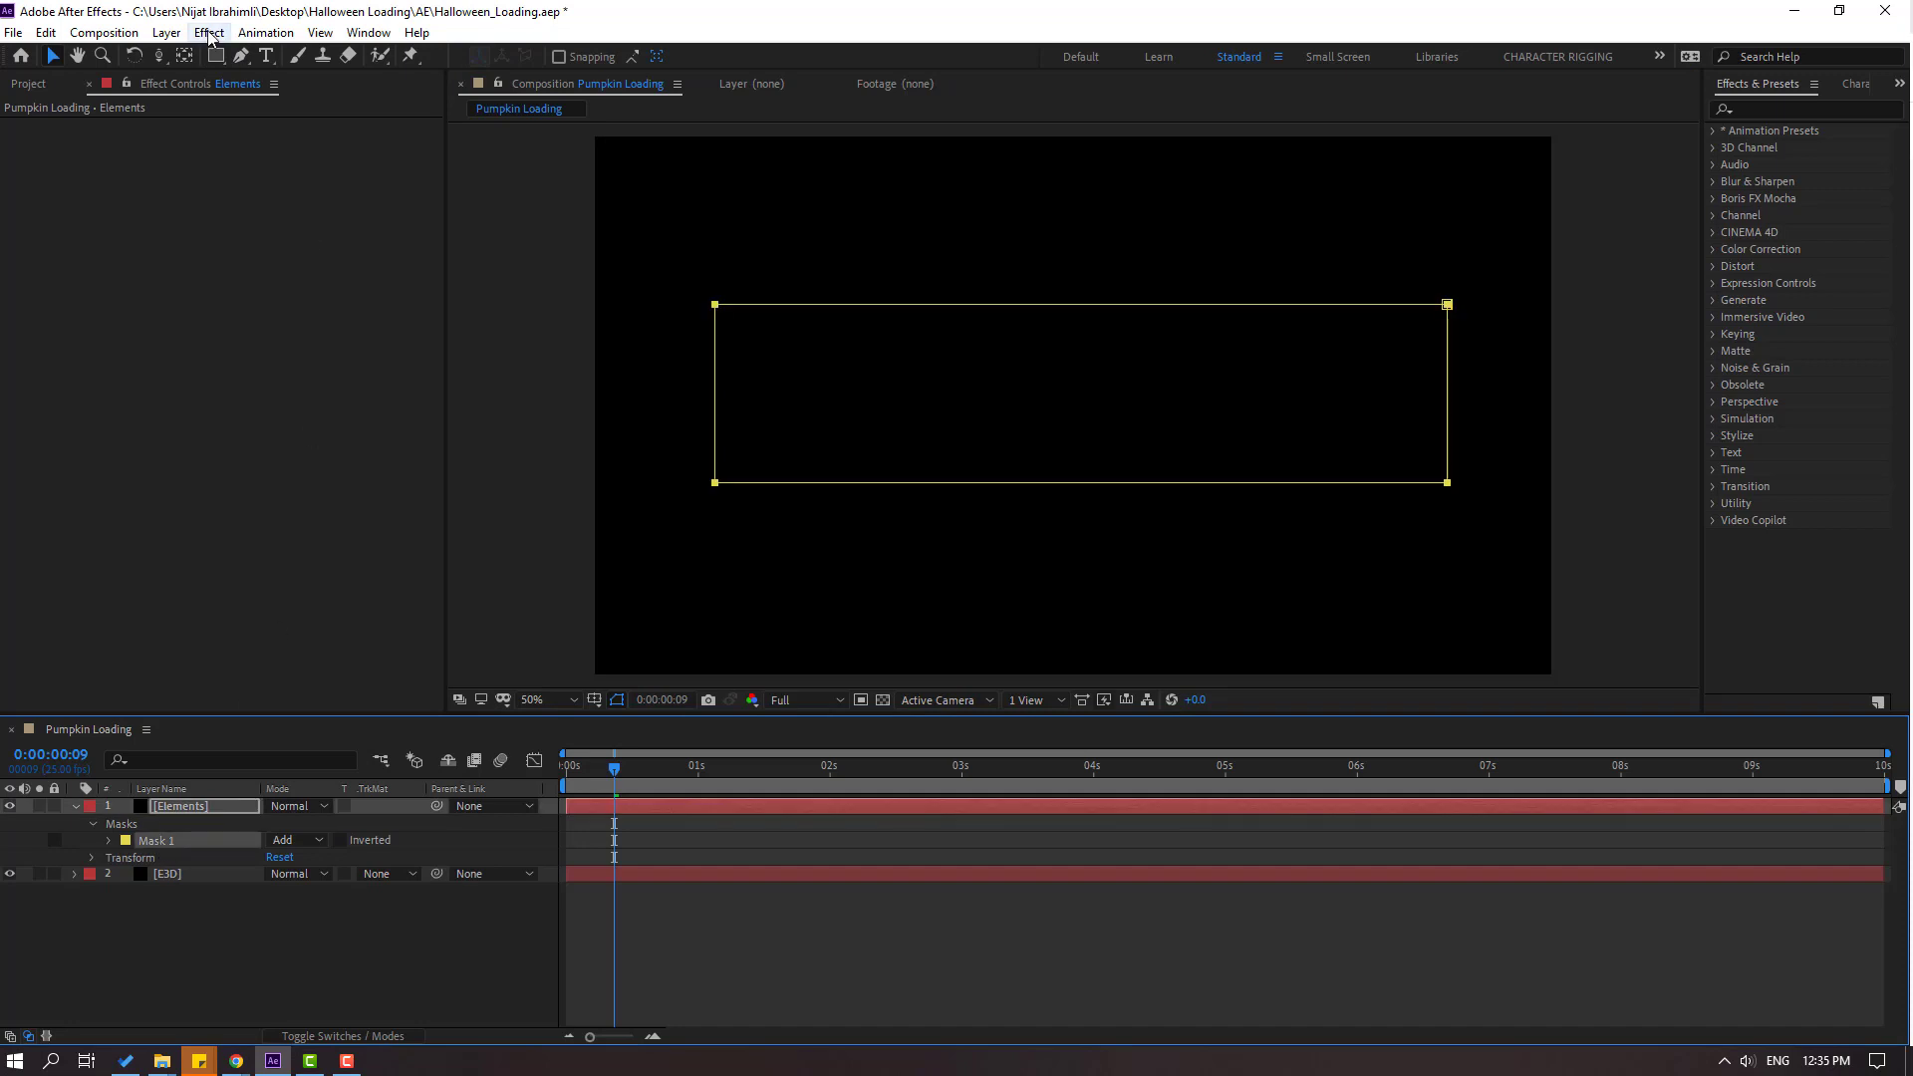
{"action": "left_click", "coordinate": [218, 57]}
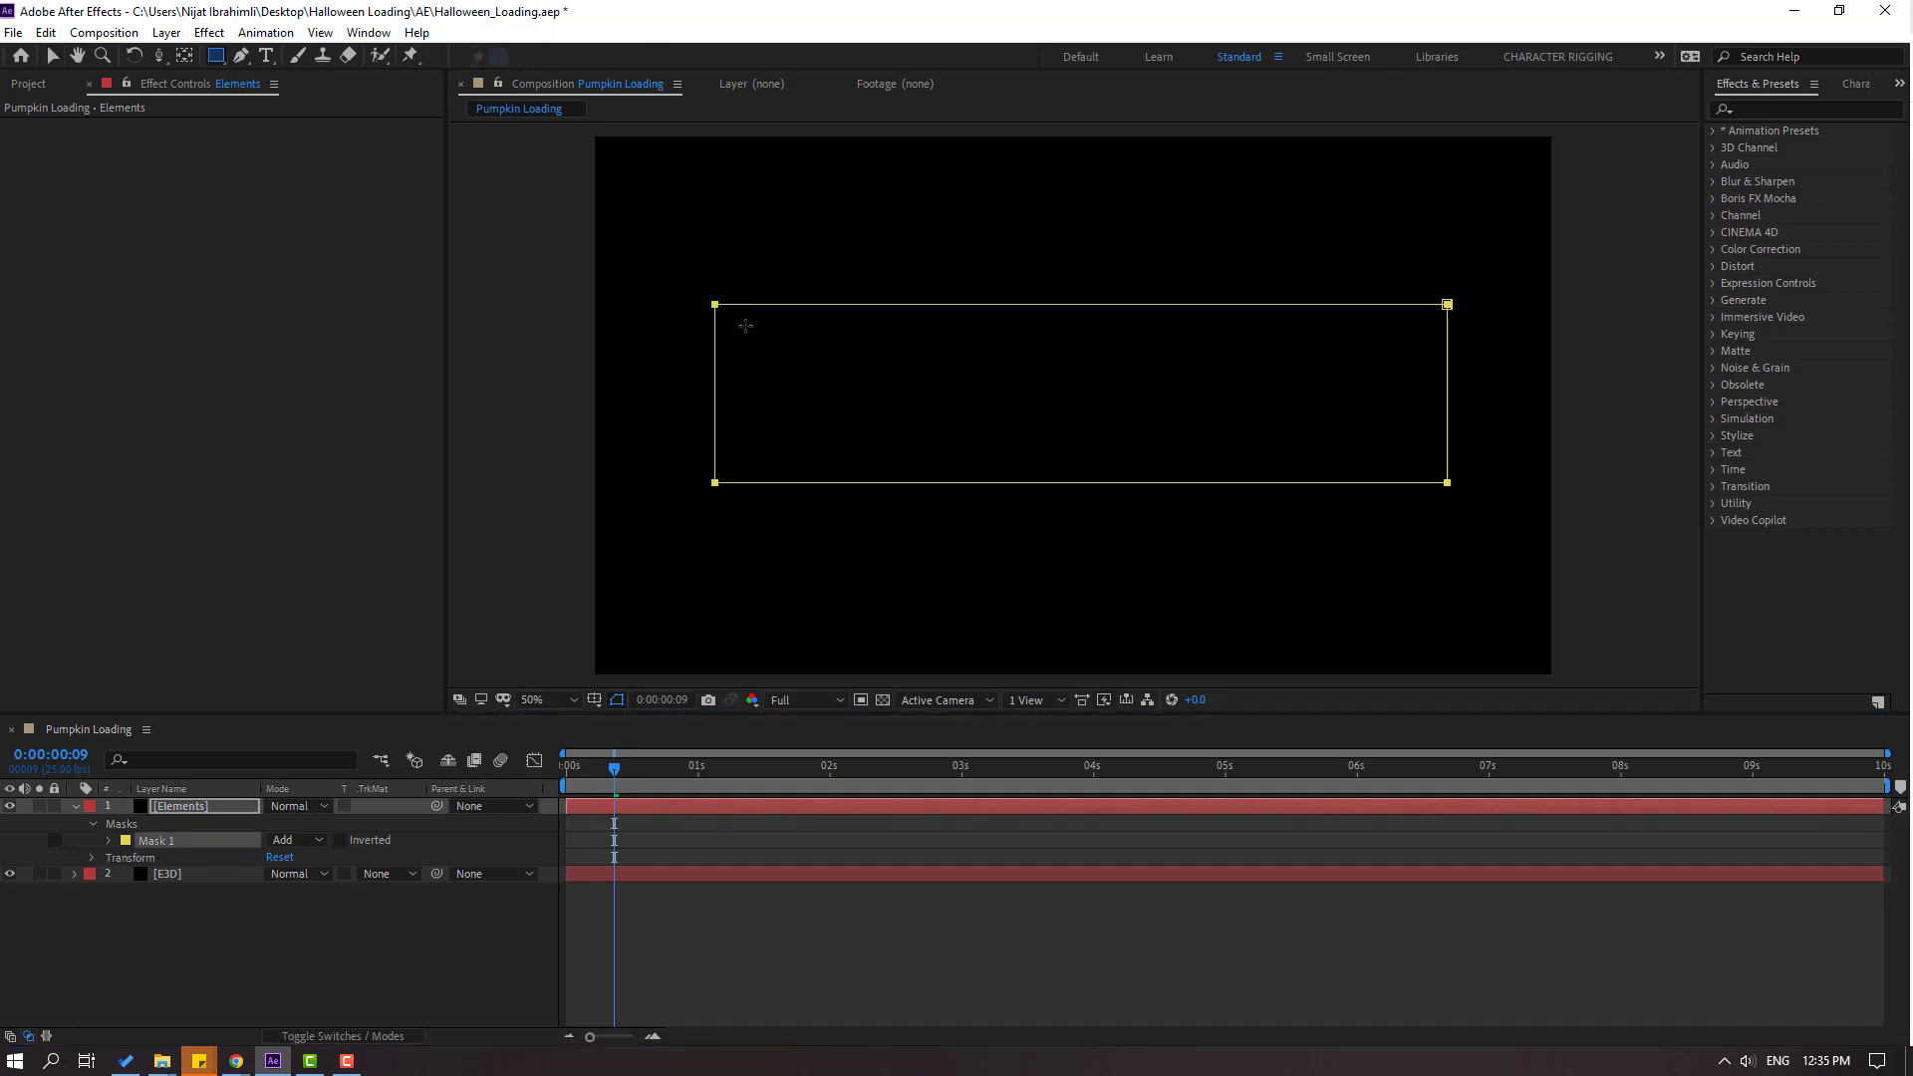
{"action": "left_click_drag", "start_coordinate": [745, 326], "coordinate": [1422, 463]}
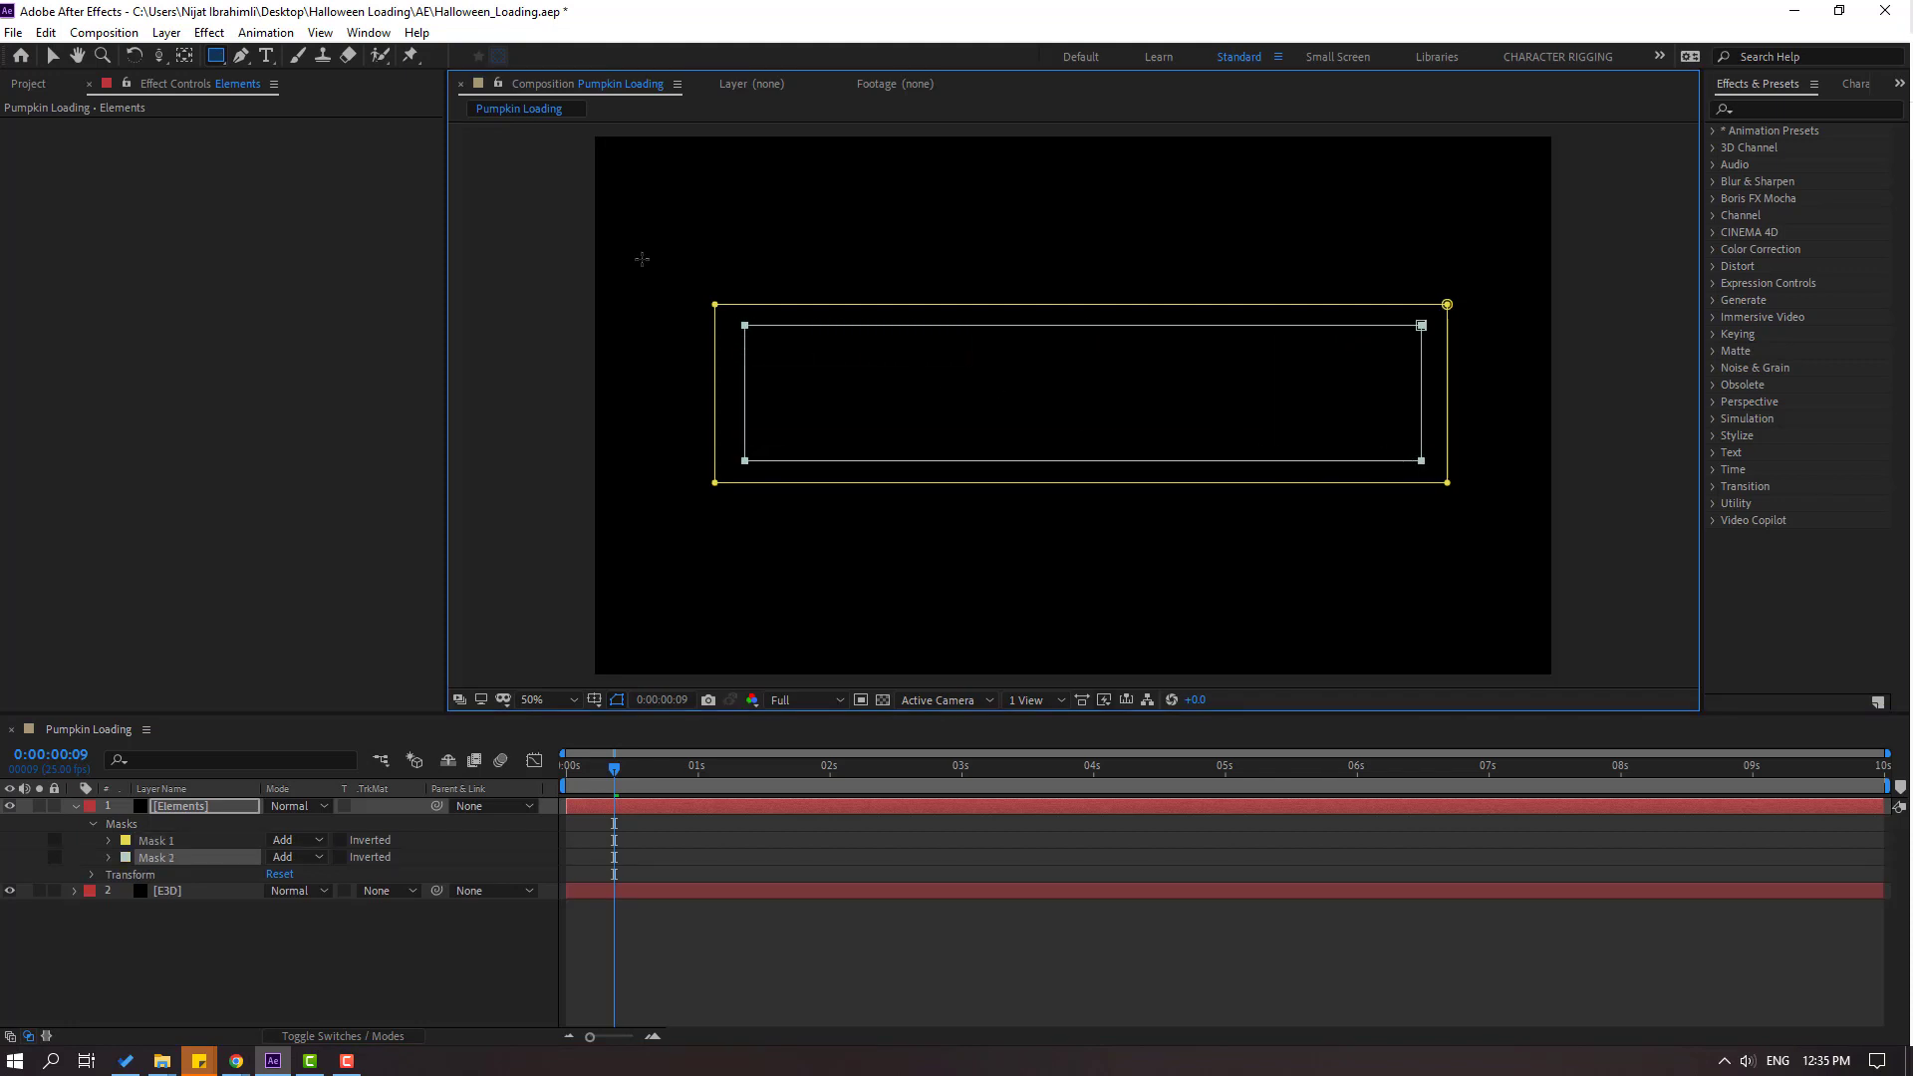
{"action": "left_click", "coordinate": [52, 56]}
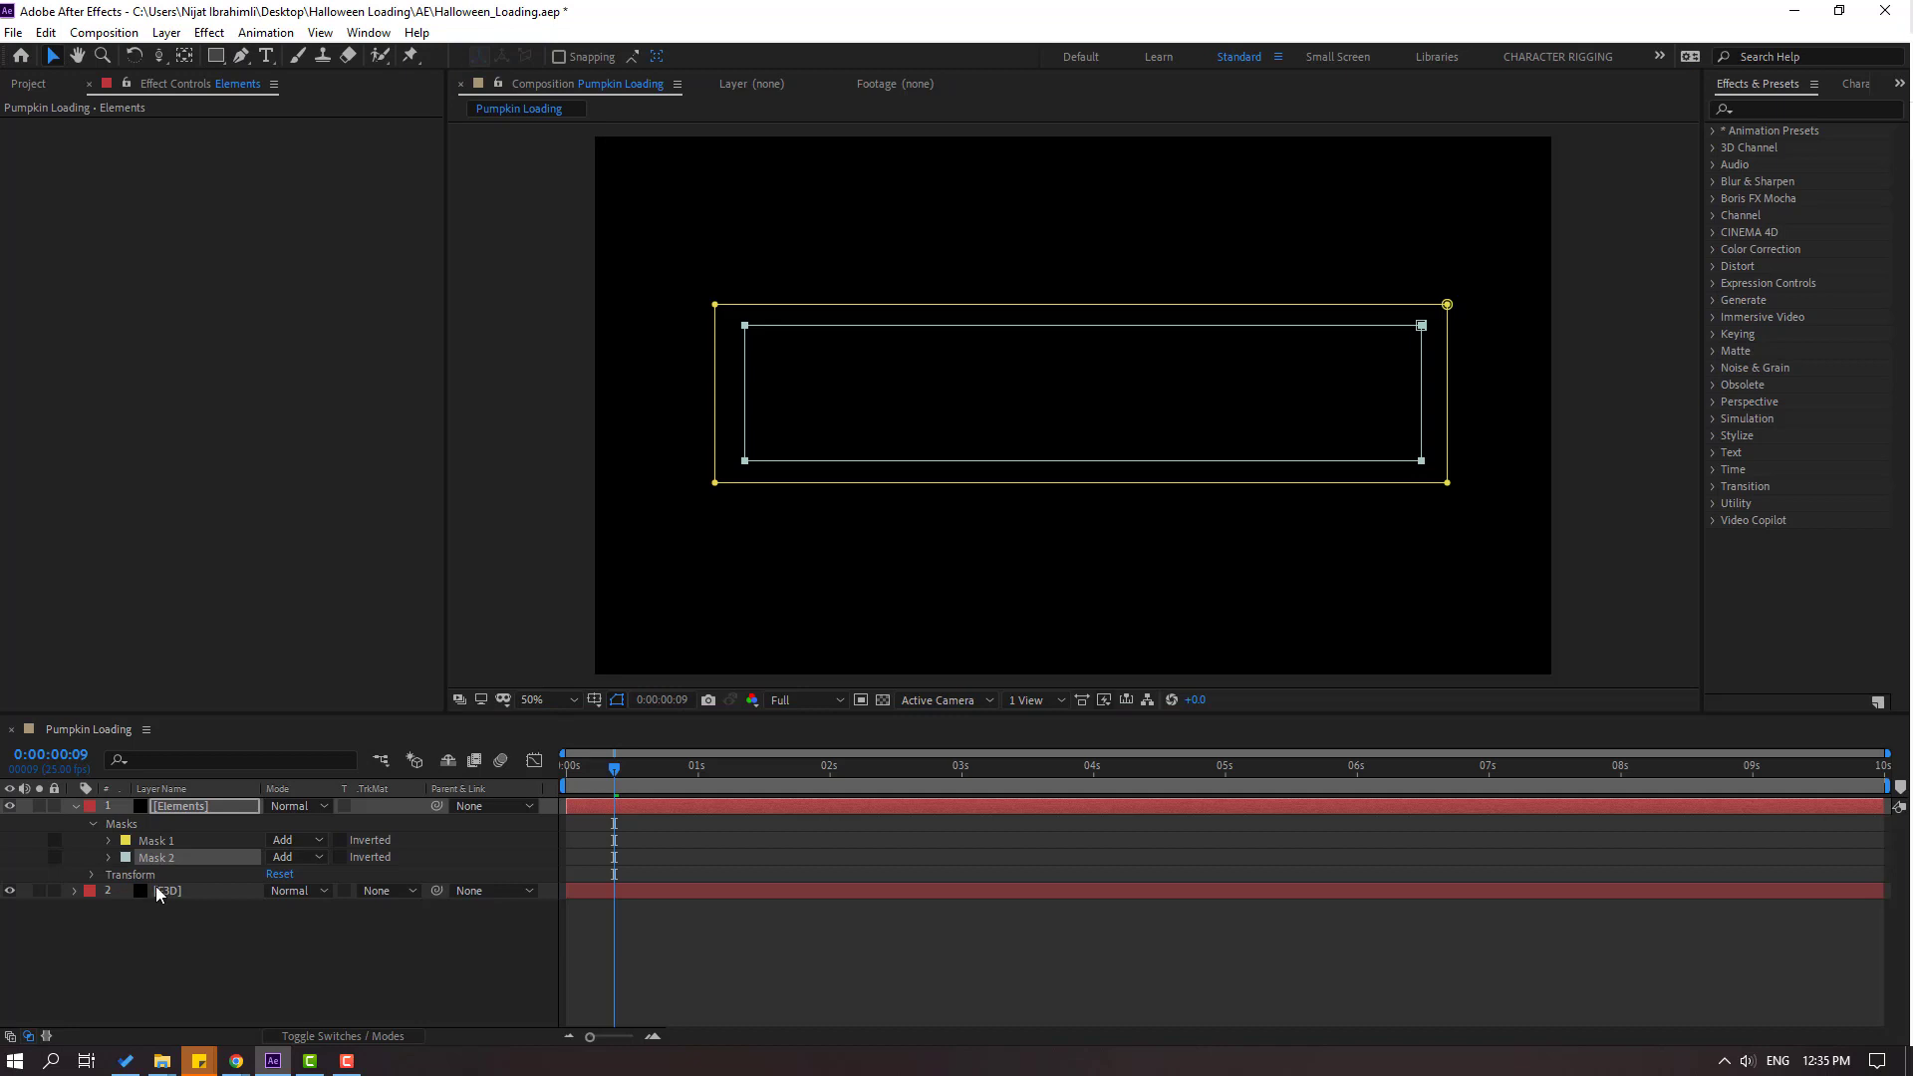
{"action": "left_click", "coordinate": [301, 857]}
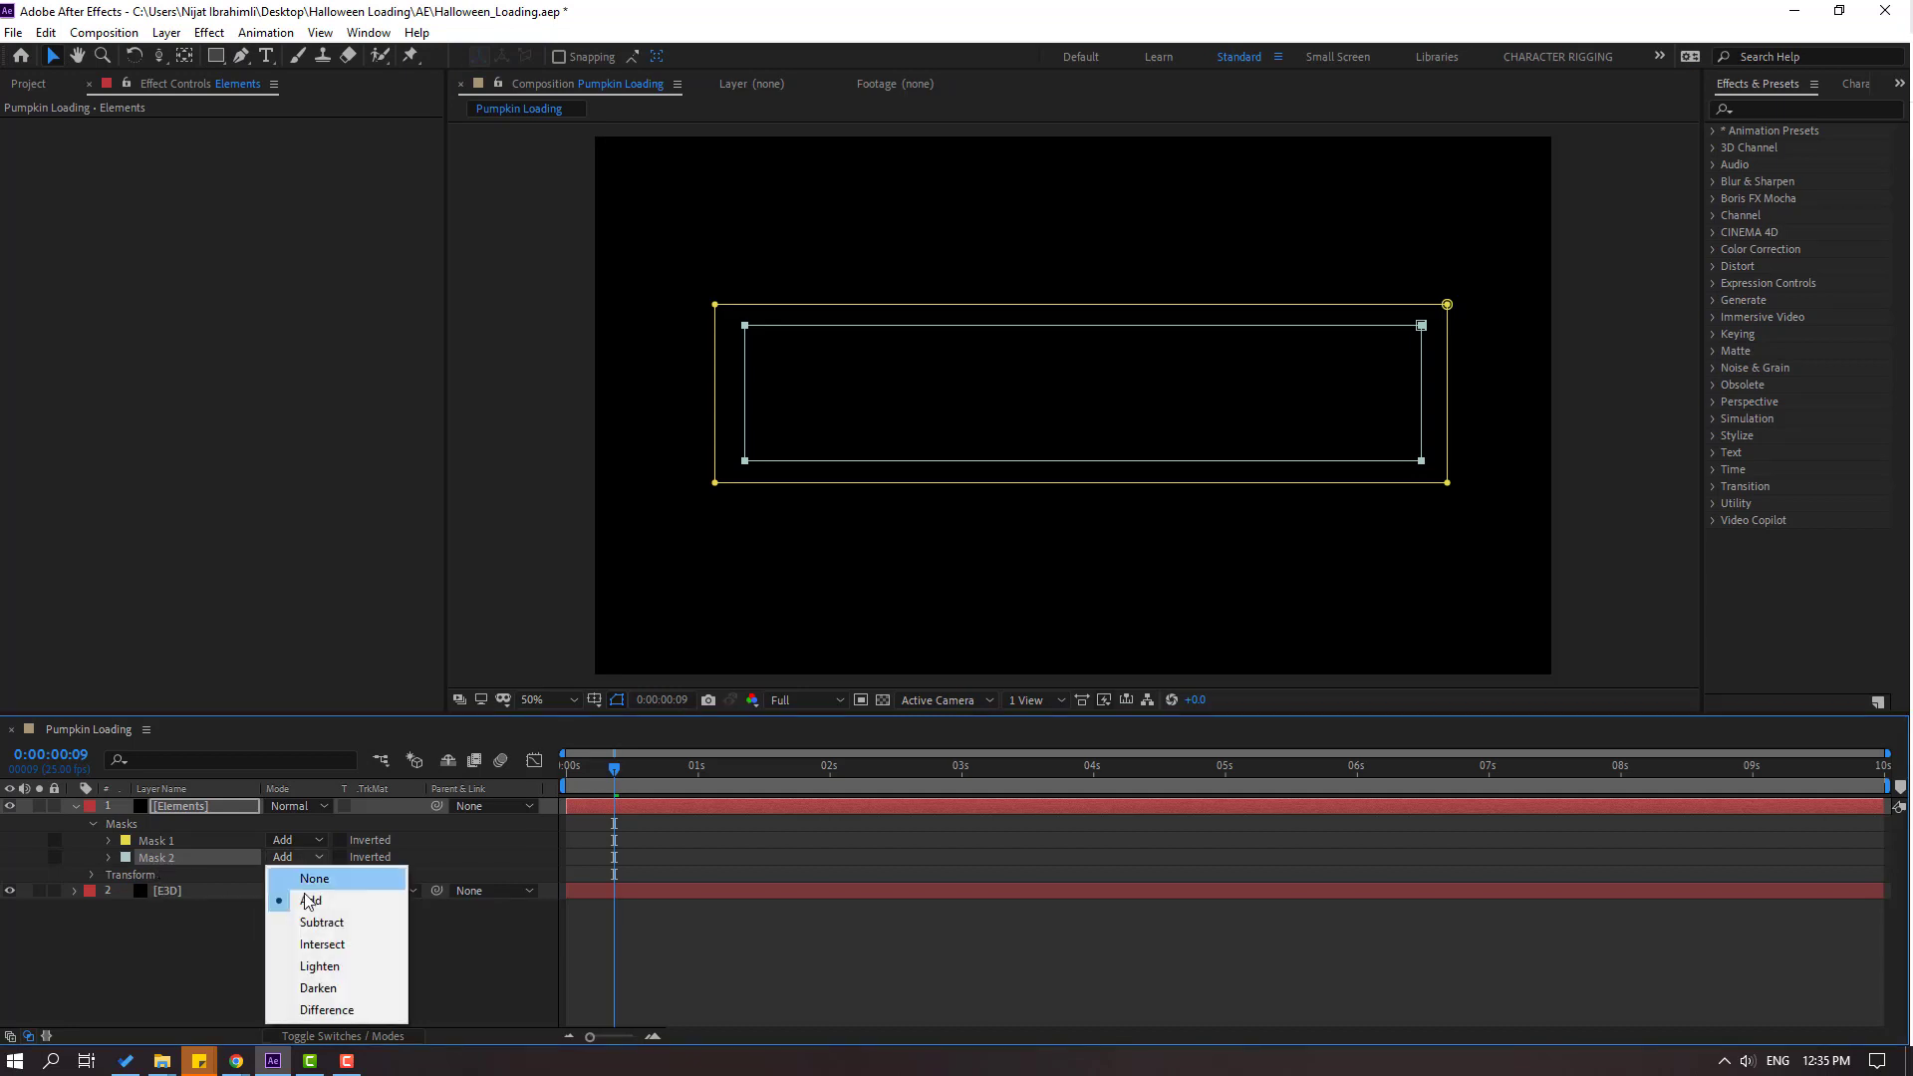
{"action": "left_click", "coordinate": [361, 919]}
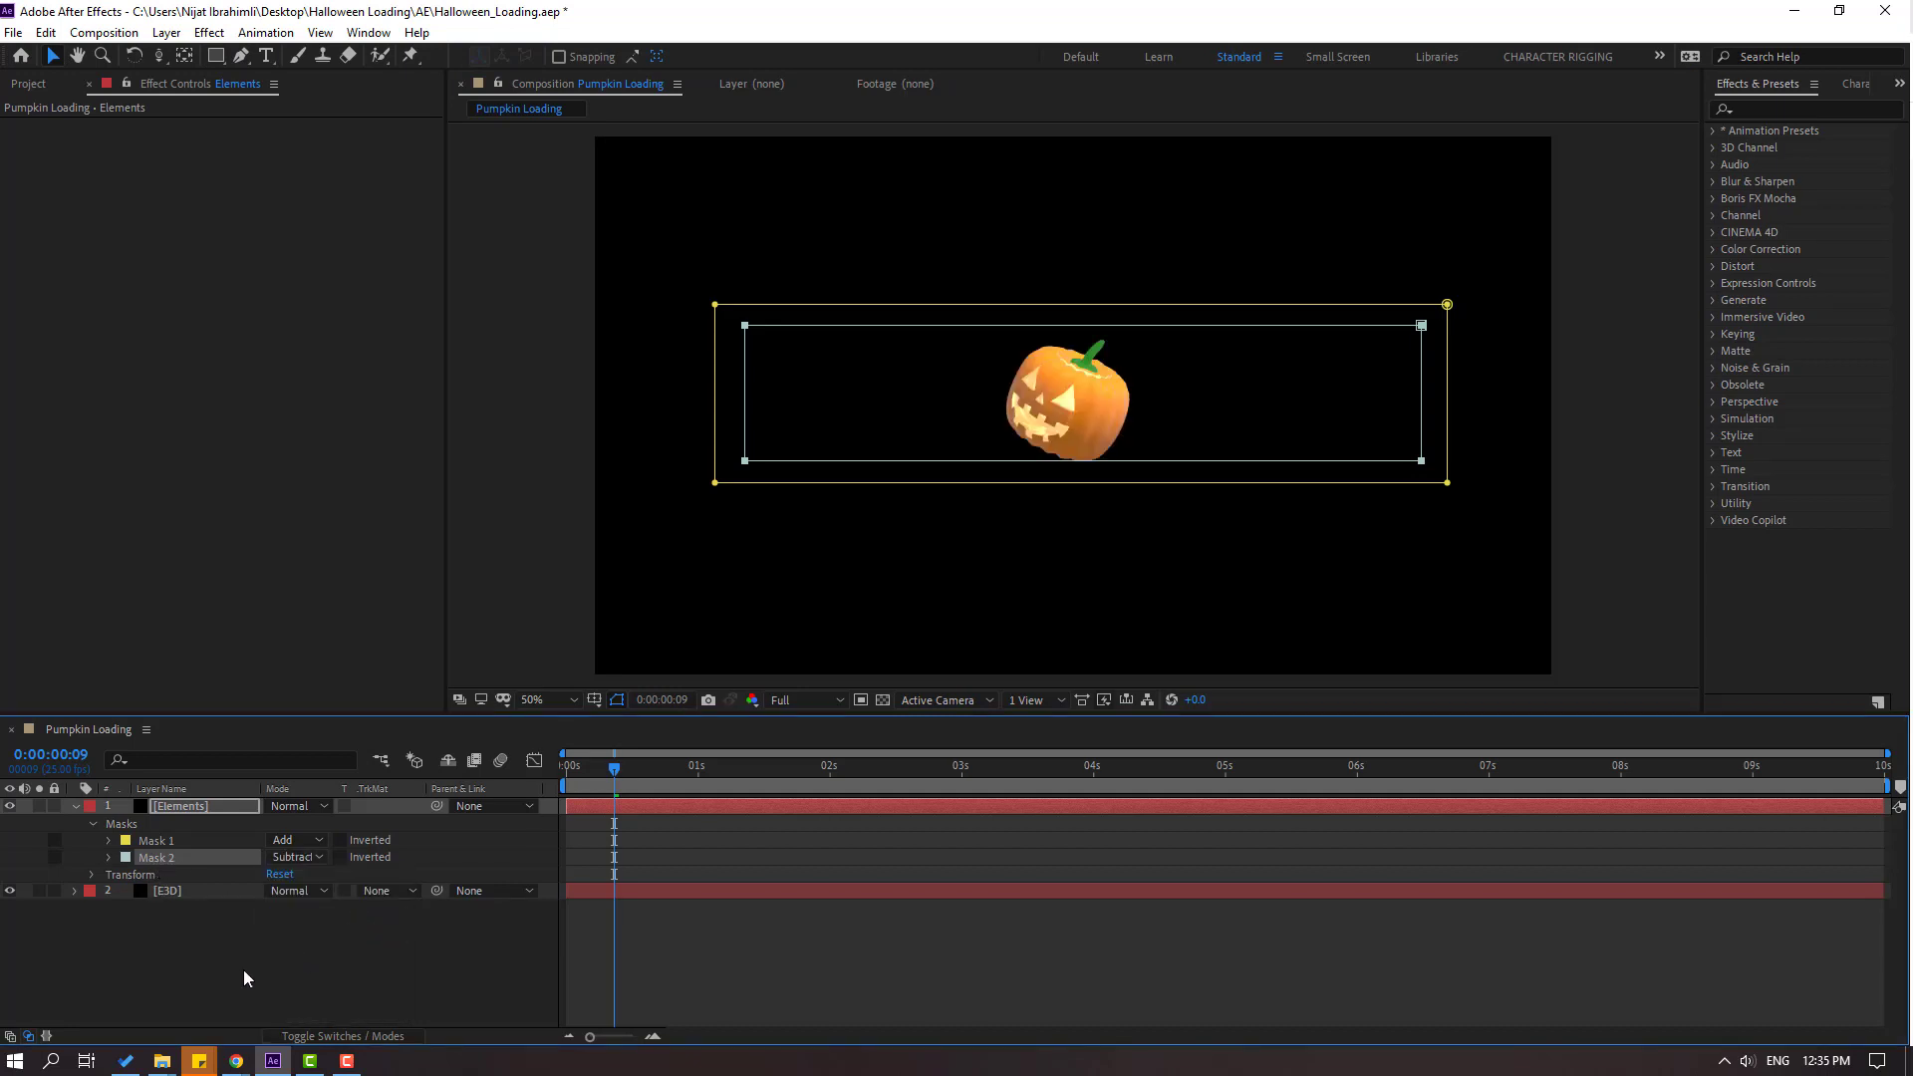
Inspect the Elements frame soloed over the transparency grid, then unsolo the layer and collapse its properties.
{"action": "left_click", "coordinate": [39, 806]}
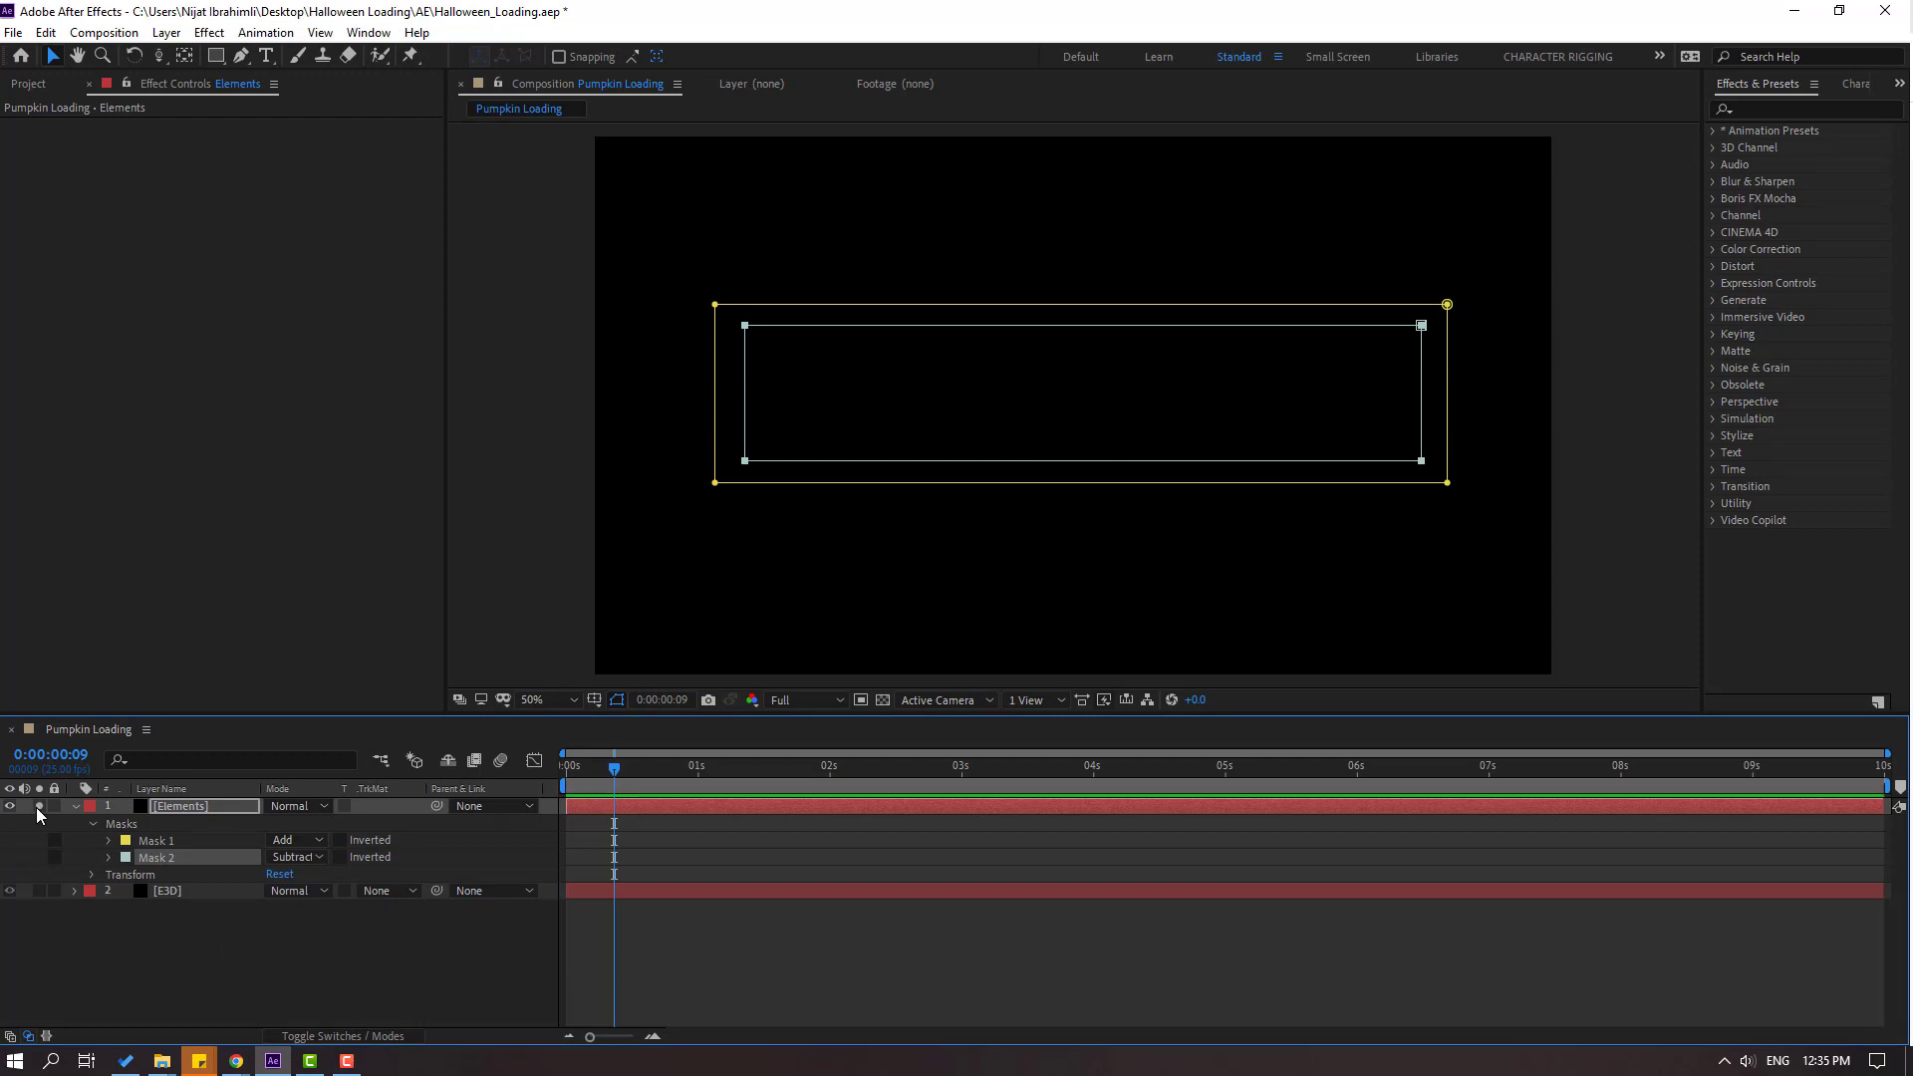
{"action": "left_click", "coordinate": [883, 699]}
{"action": "left_click", "coordinate": [342, 960]}
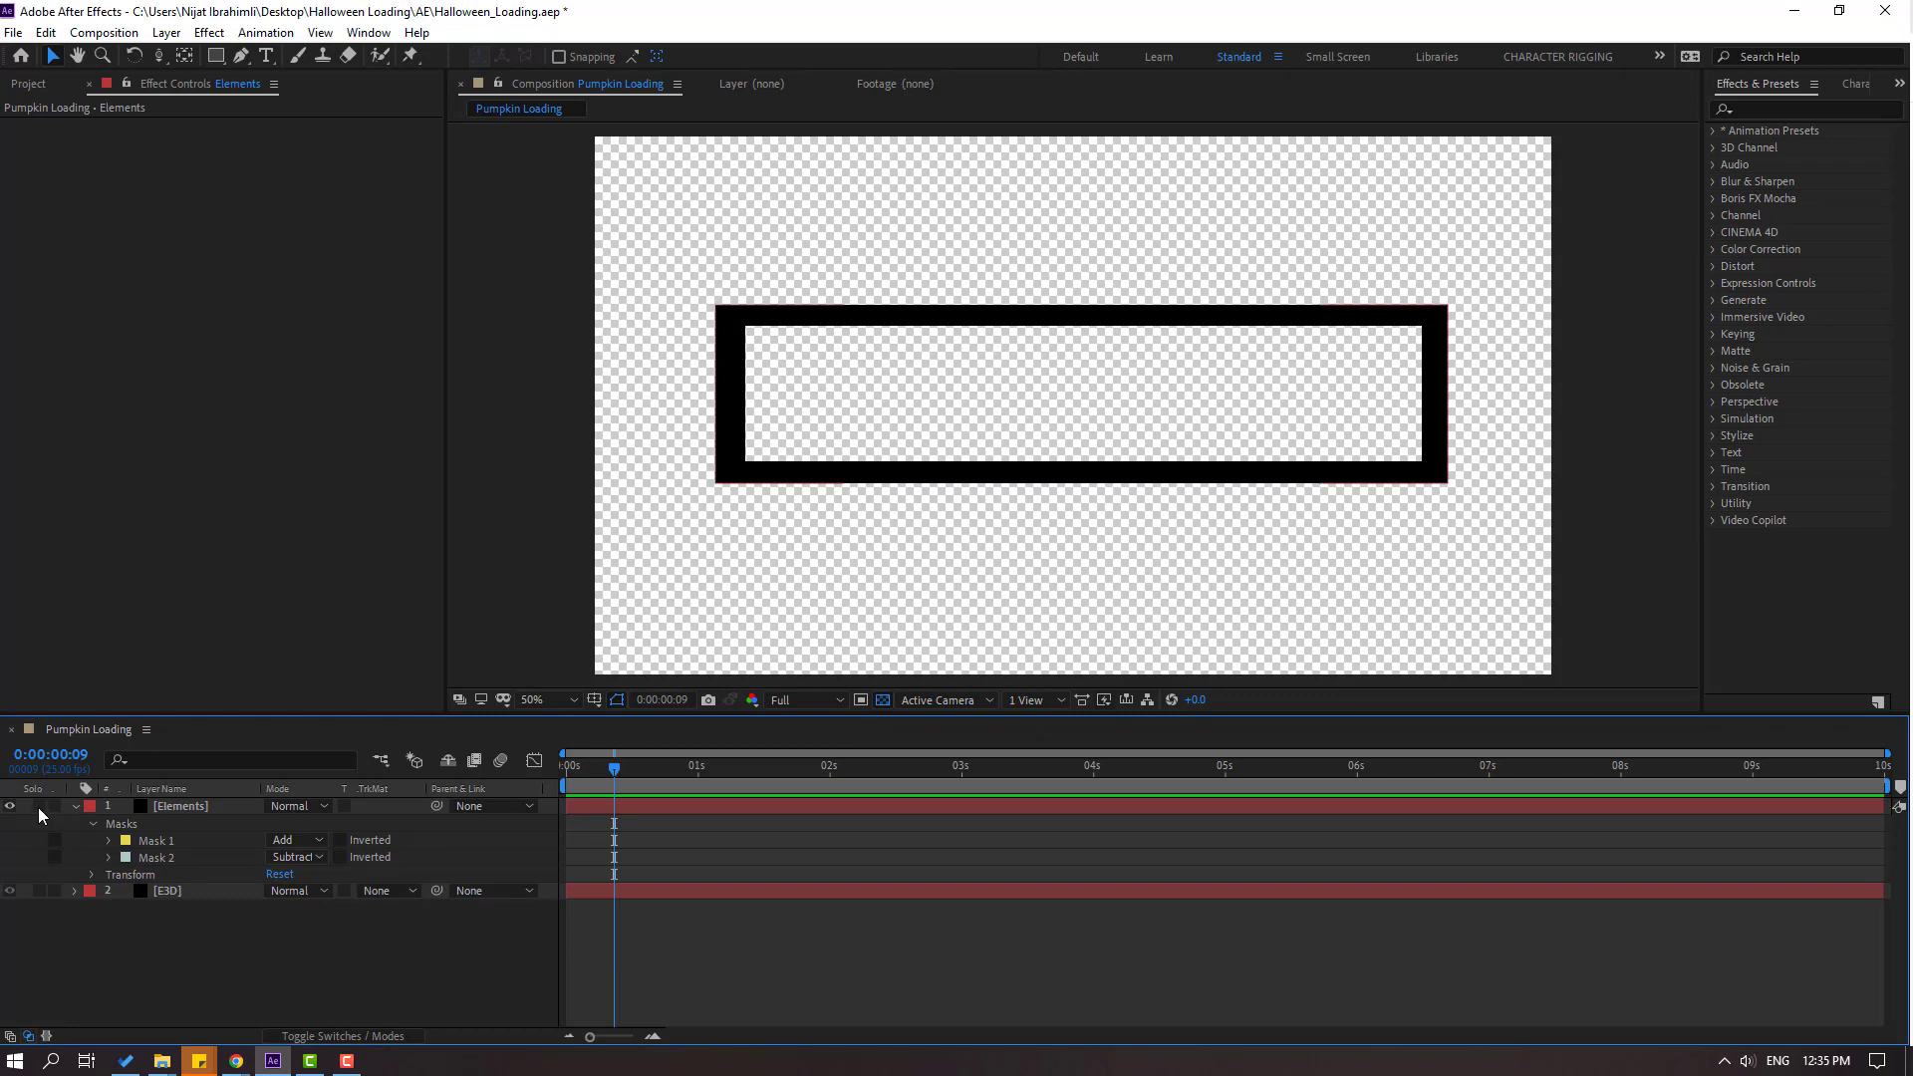
{"action": "left_click", "coordinate": [76, 805]}
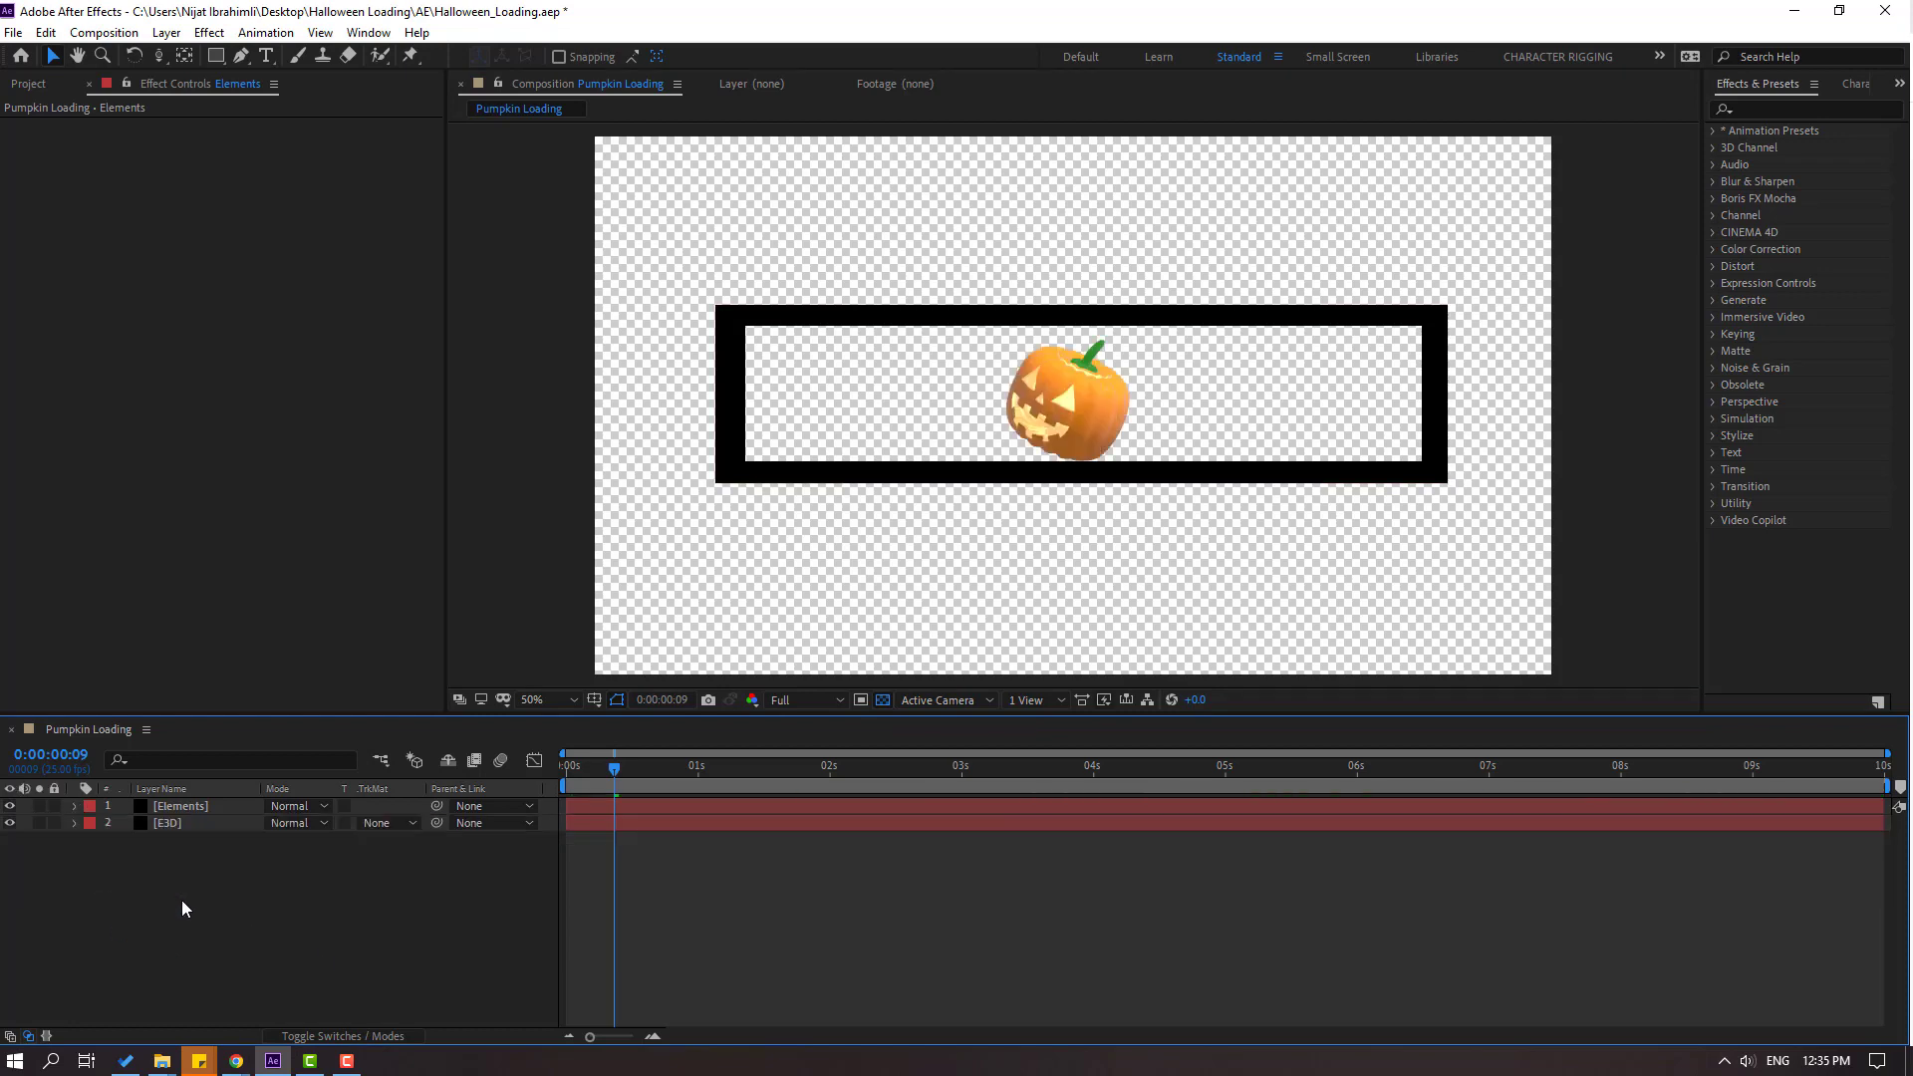
Create a 1920 x 1080 px black solid named E3D_Elements and apply the Element effect to it.
{"action": "right_click", "coordinate": [153, 901]}
{"action": "mouse_move", "coordinate": [326, 683]}
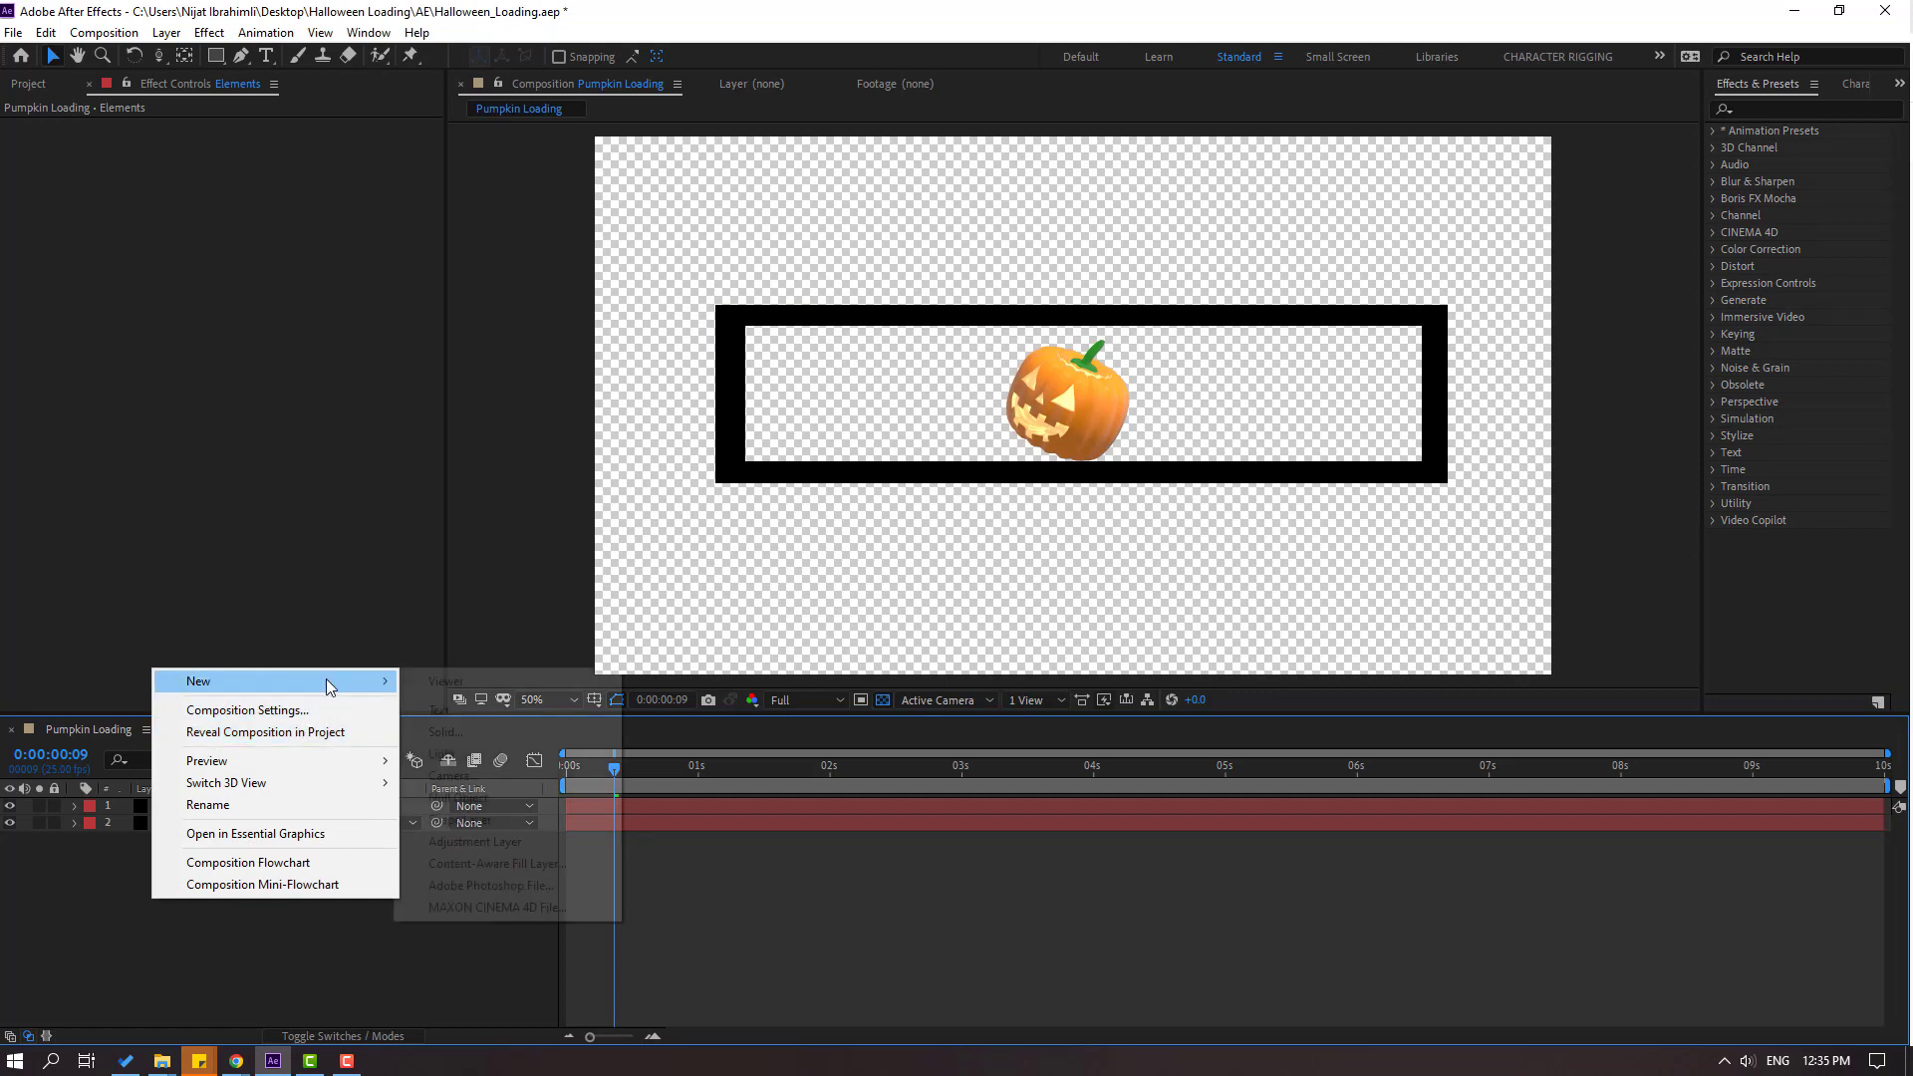
{"action": "left_click", "coordinate": [468, 731]}
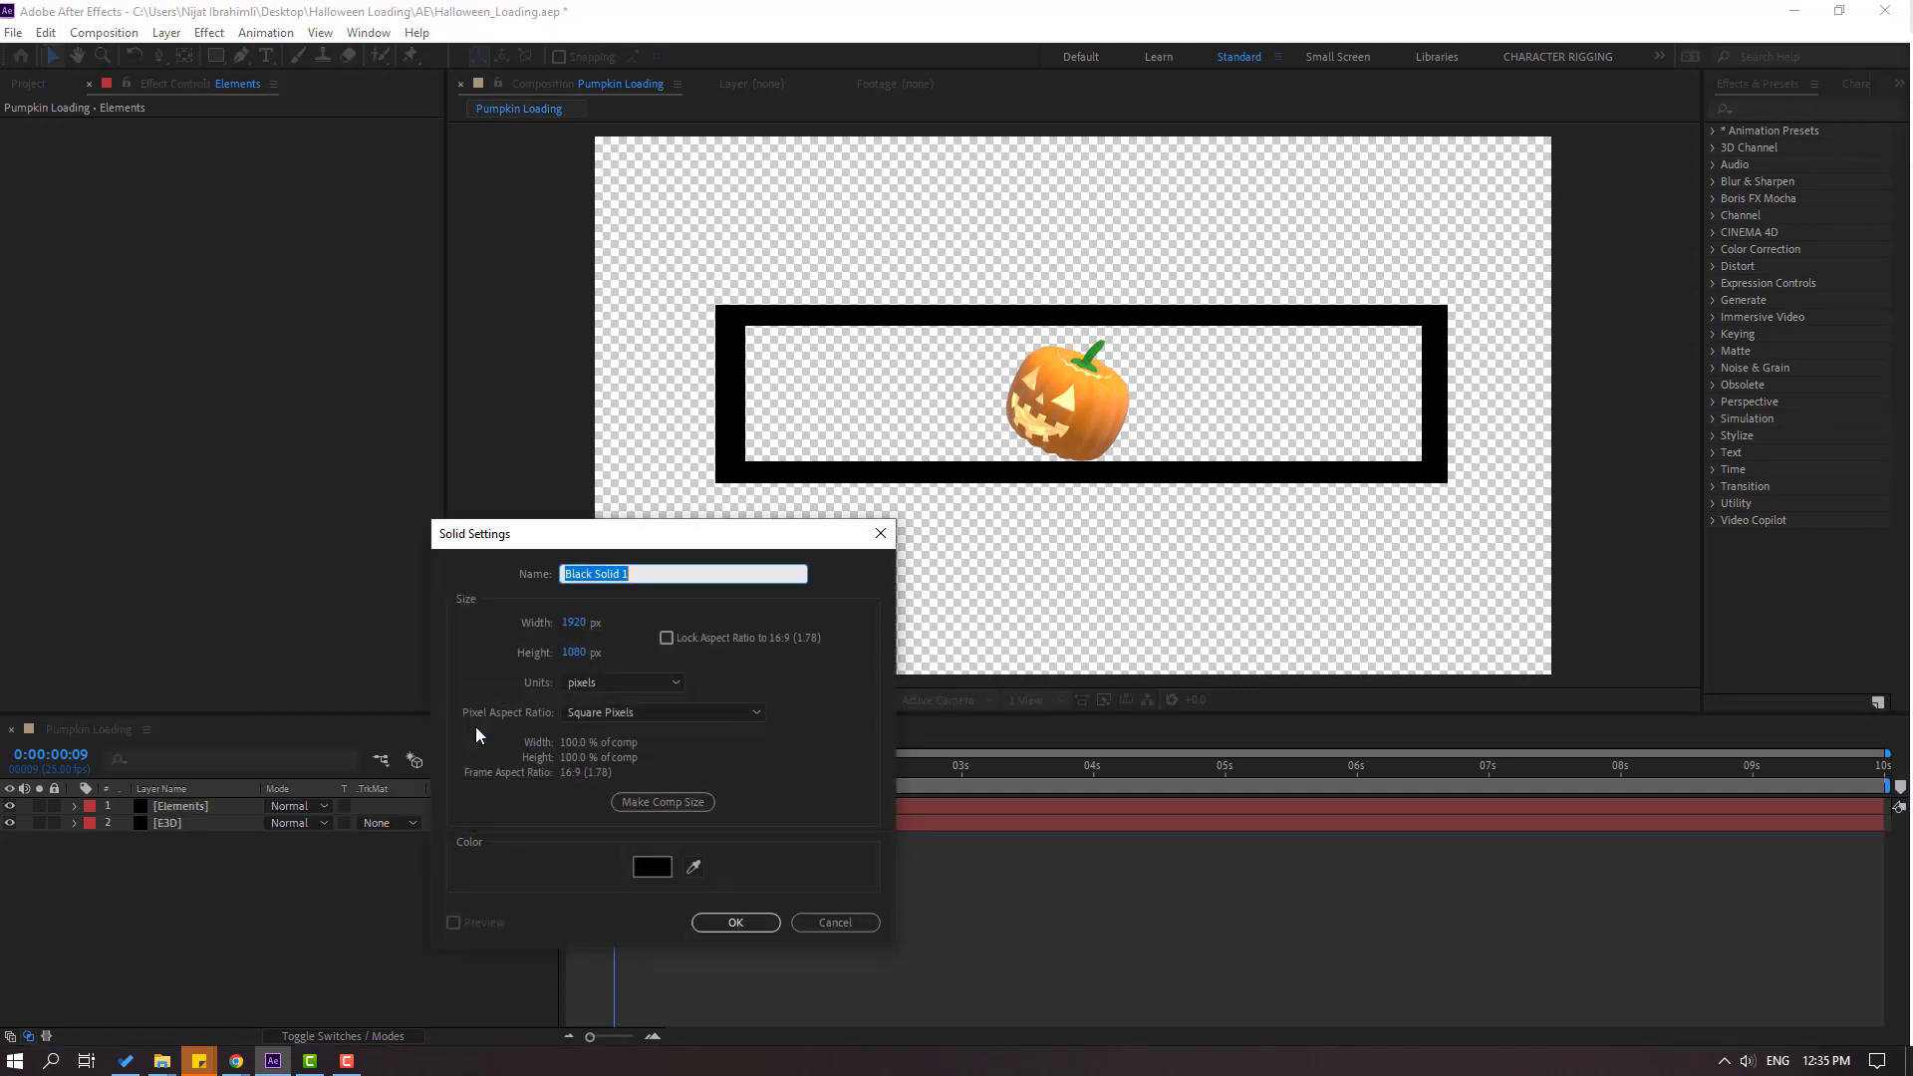
{"action": "type", "text": "E3D_Elements"}
{"action": "left_click", "coordinate": [737, 922]}
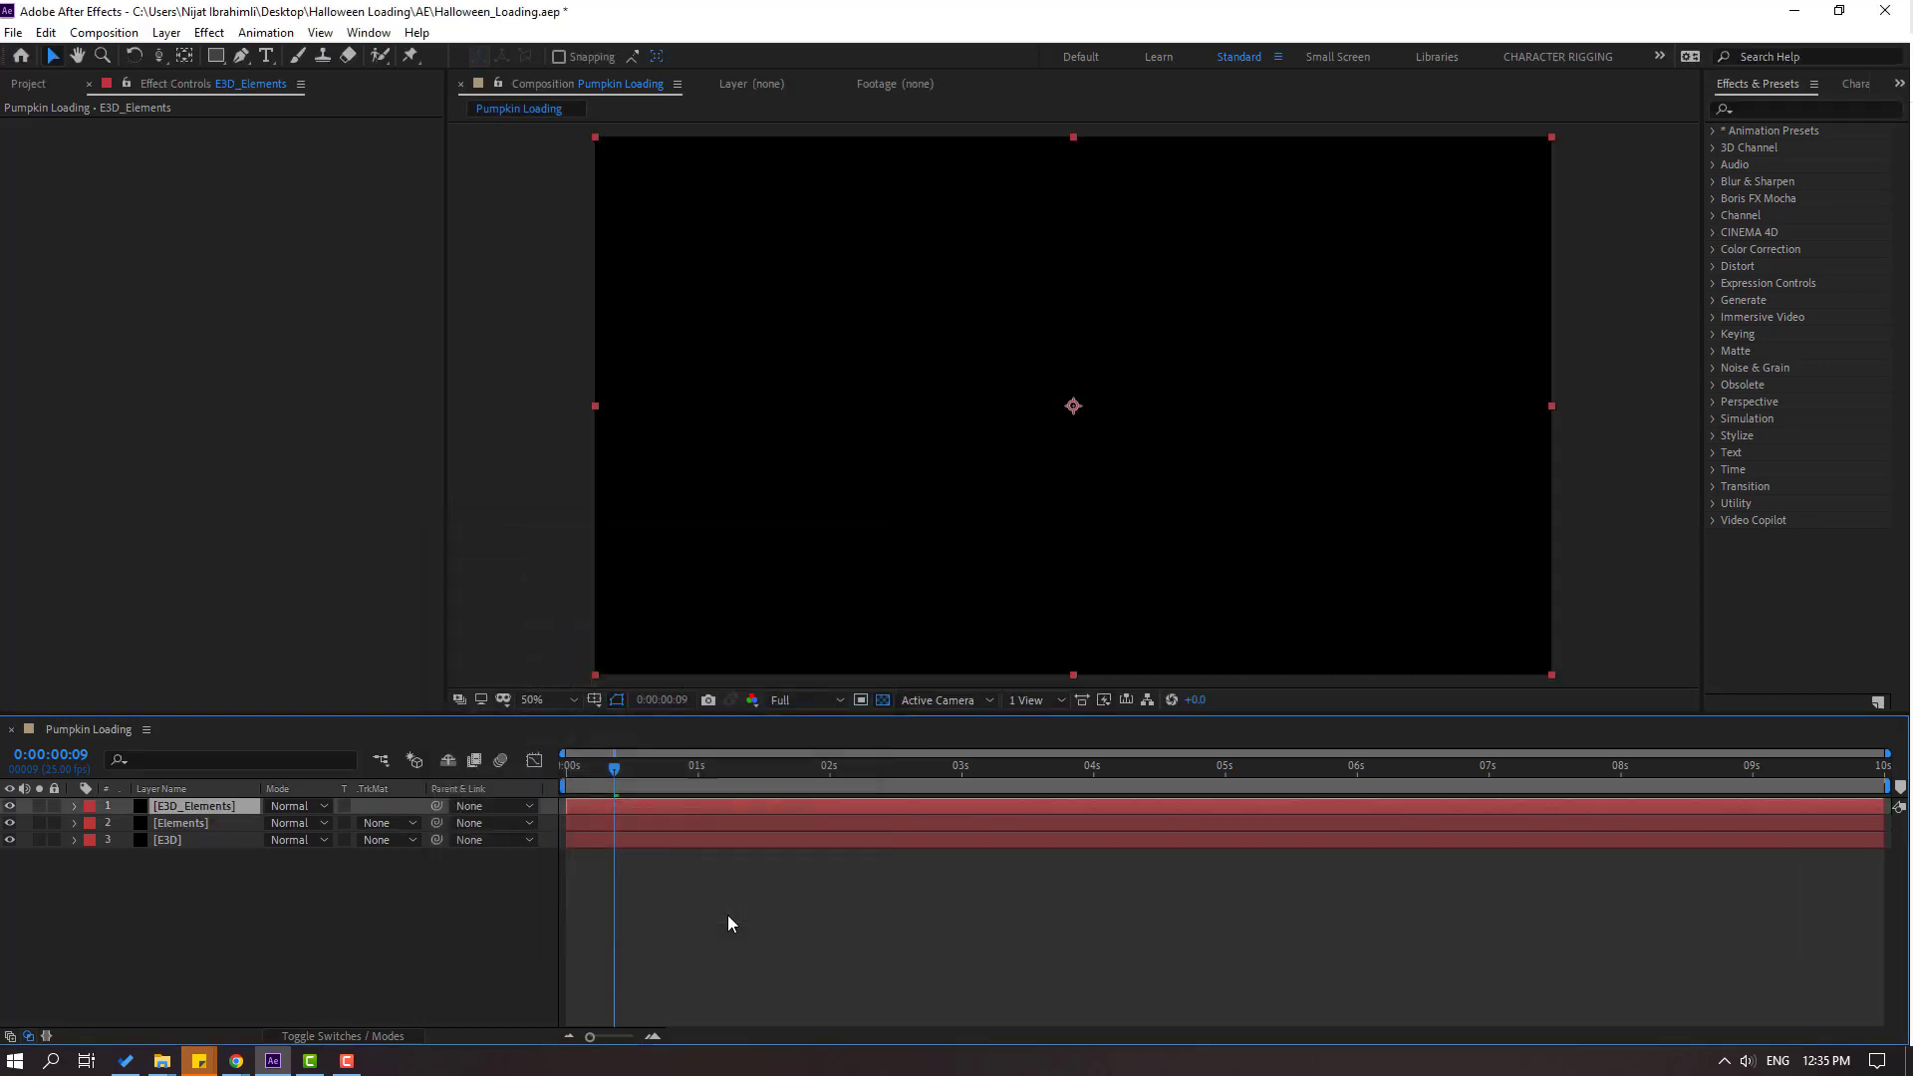
{"action": "left_click", "coordinate": [209, 34]}
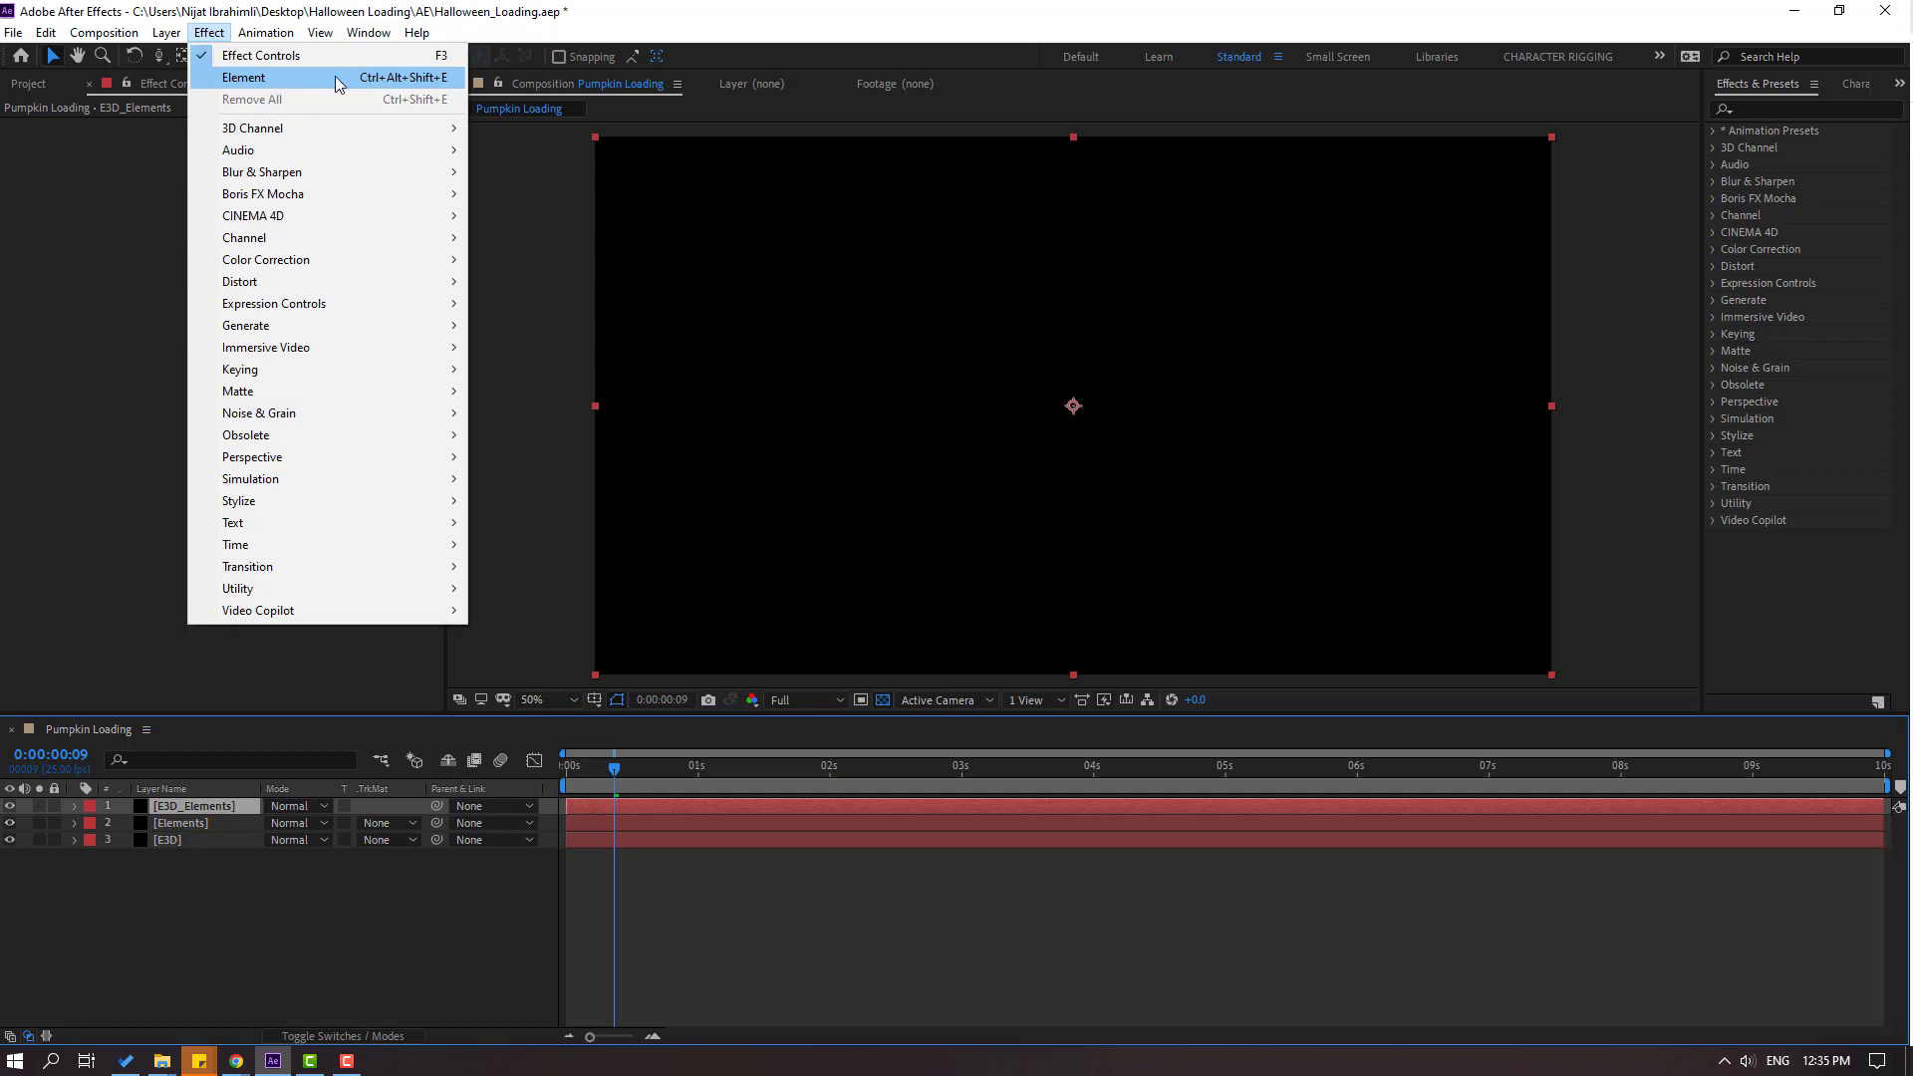
{"action": "left_click", "coordinate": [377, 79]}
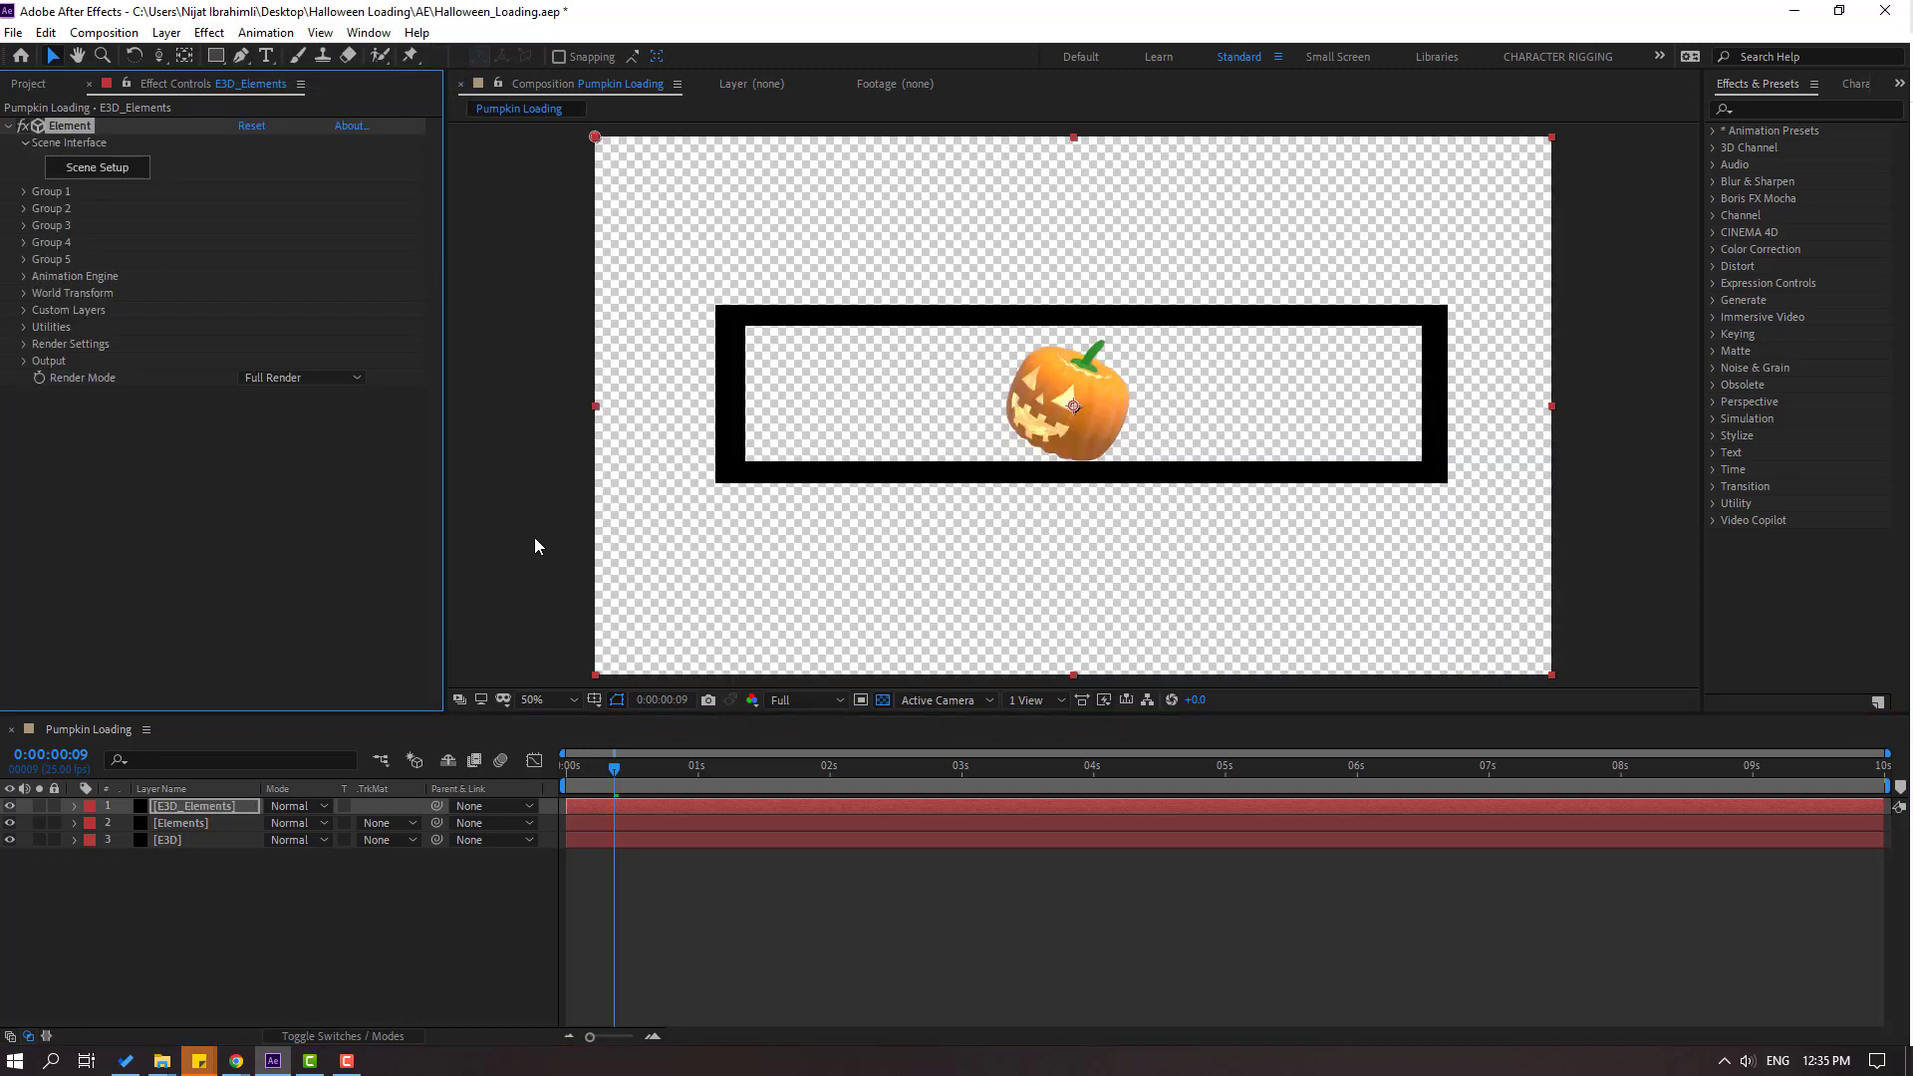
Hide the Elements layer and assign it as Path Layer 1 in the Element effect on E3D_Elements.
{"action": "left_click", "coordinate": [183, 825]}
{"action": "left_click", "coordinate": [10, 822]}
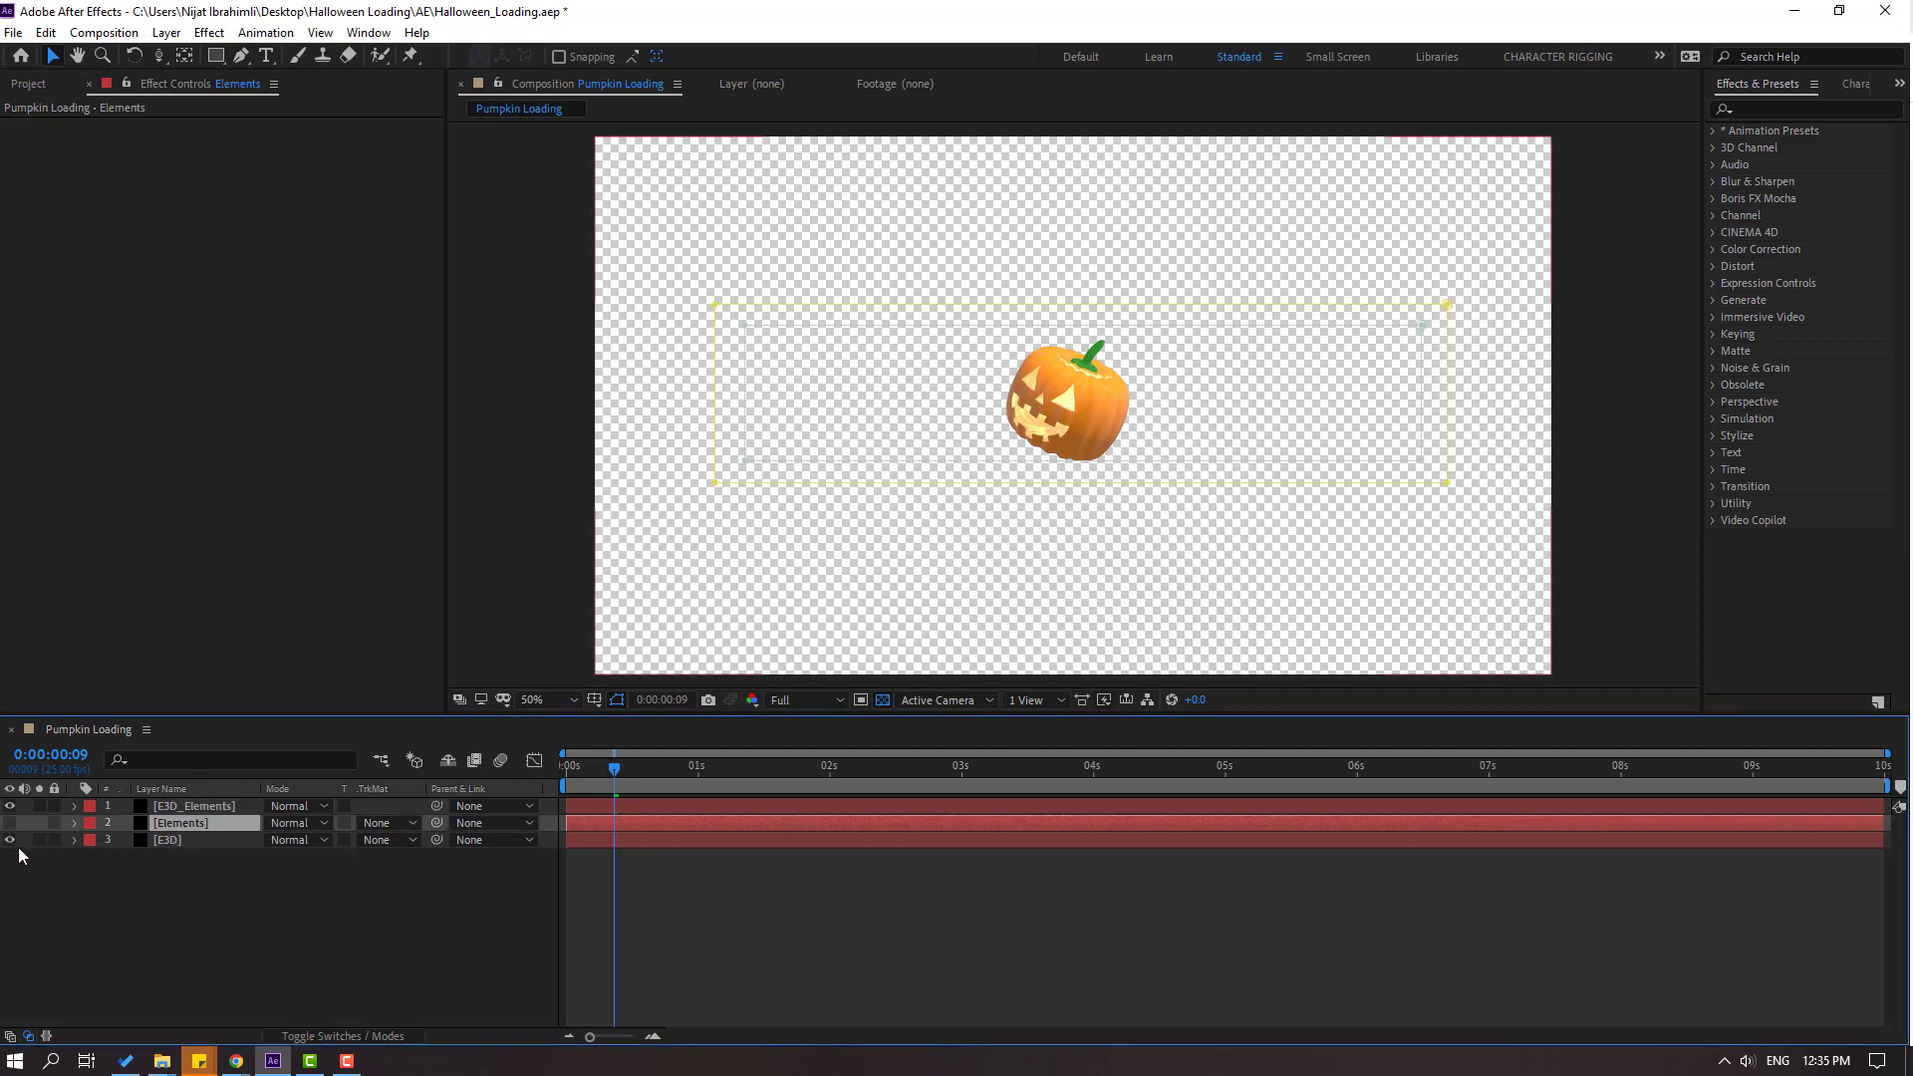
{"action": "left_click", "coordinate": [179, 807]}
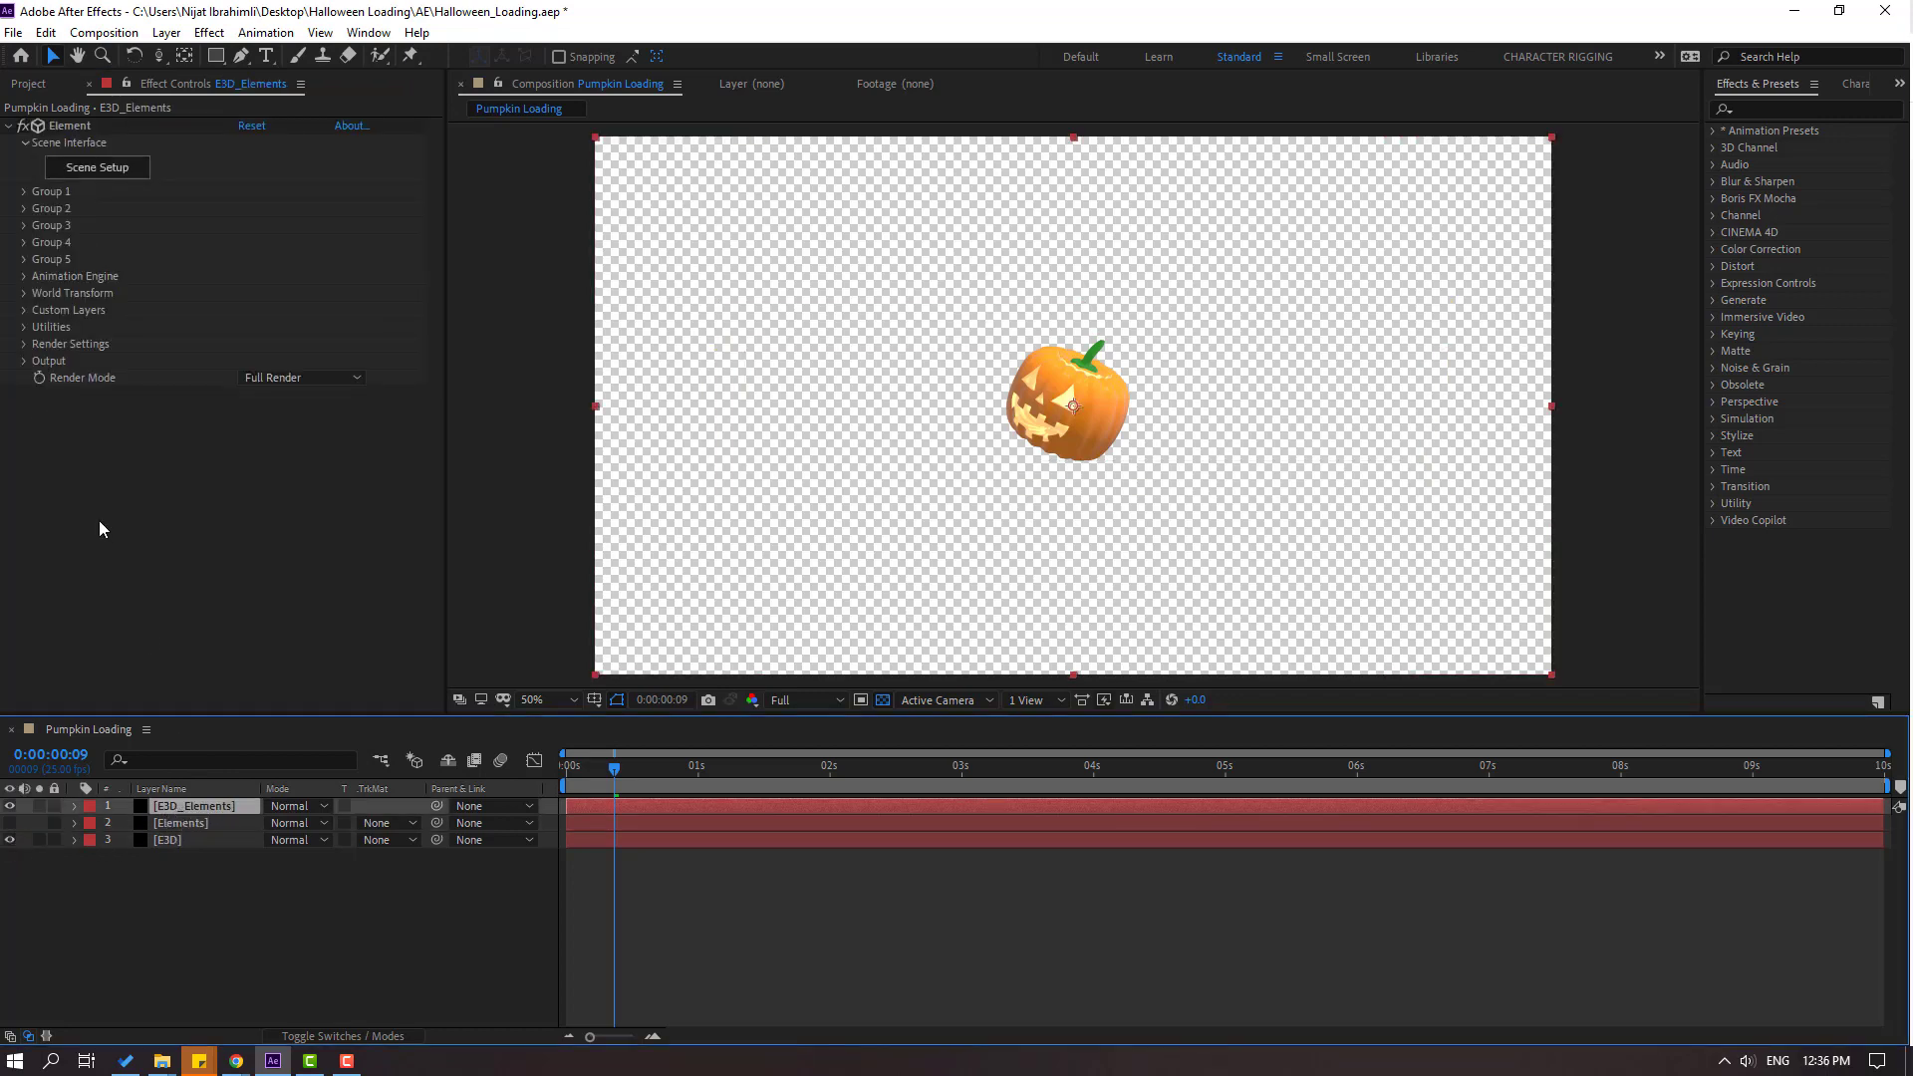
{"action": "left_click", "coordinate": [24, 311]}
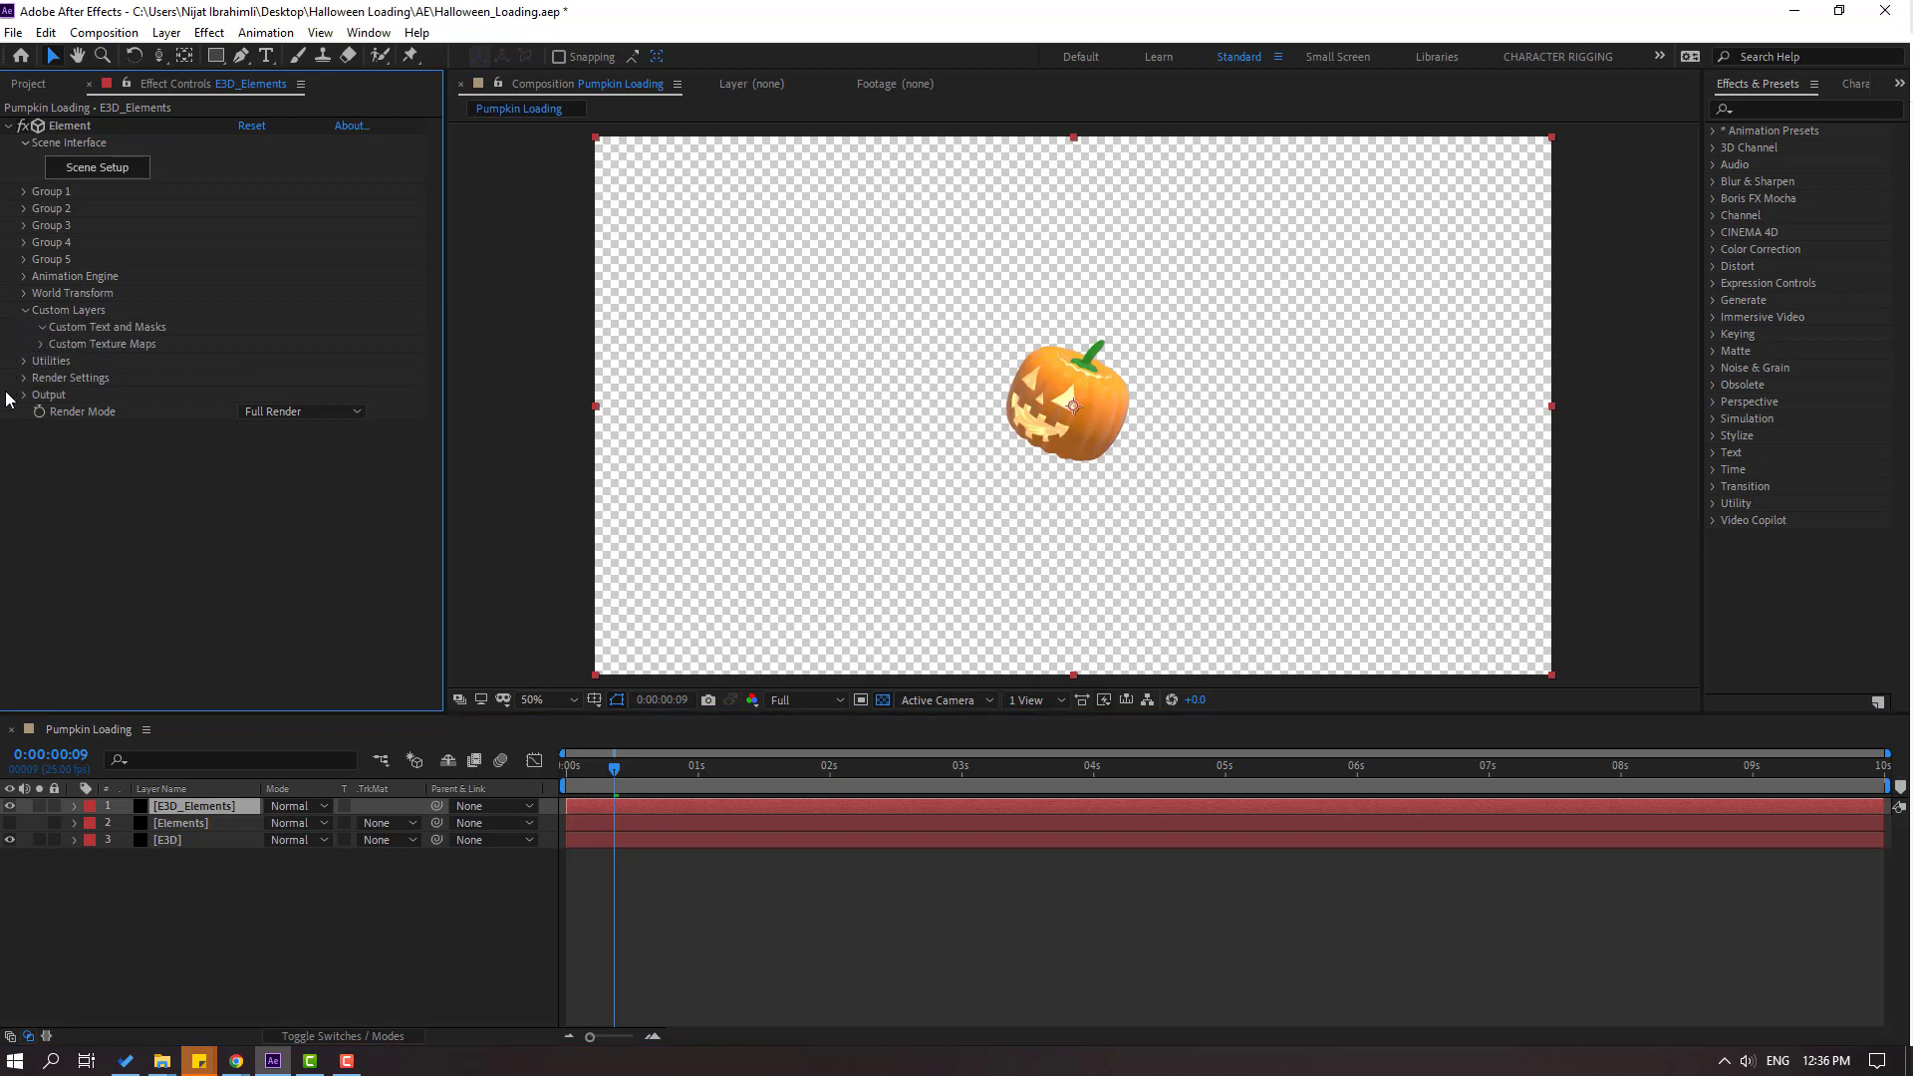
{"action": "left_click", "coordinate": [39, 327]}
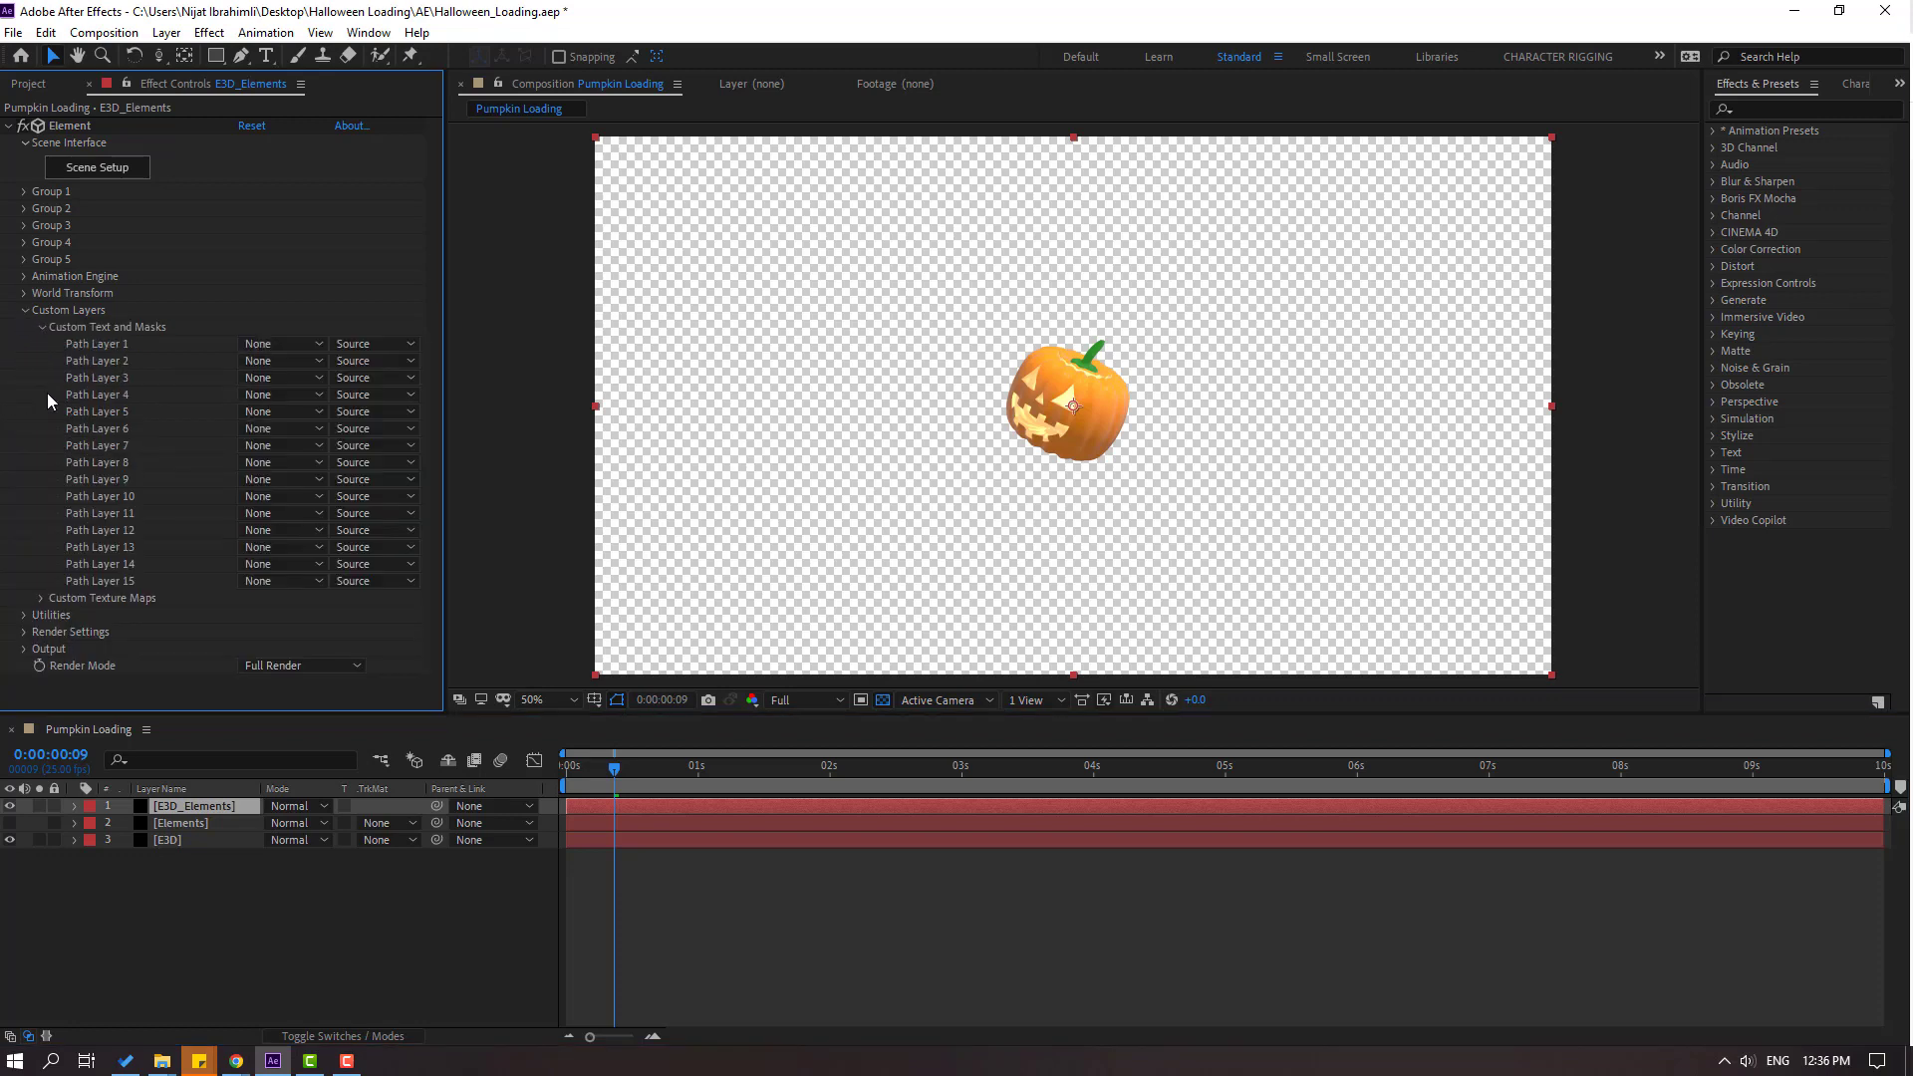
{"action": "left_click", "coordinate": [279, 344]}
{"action": "left_click", "coordinate": [309, 417]}
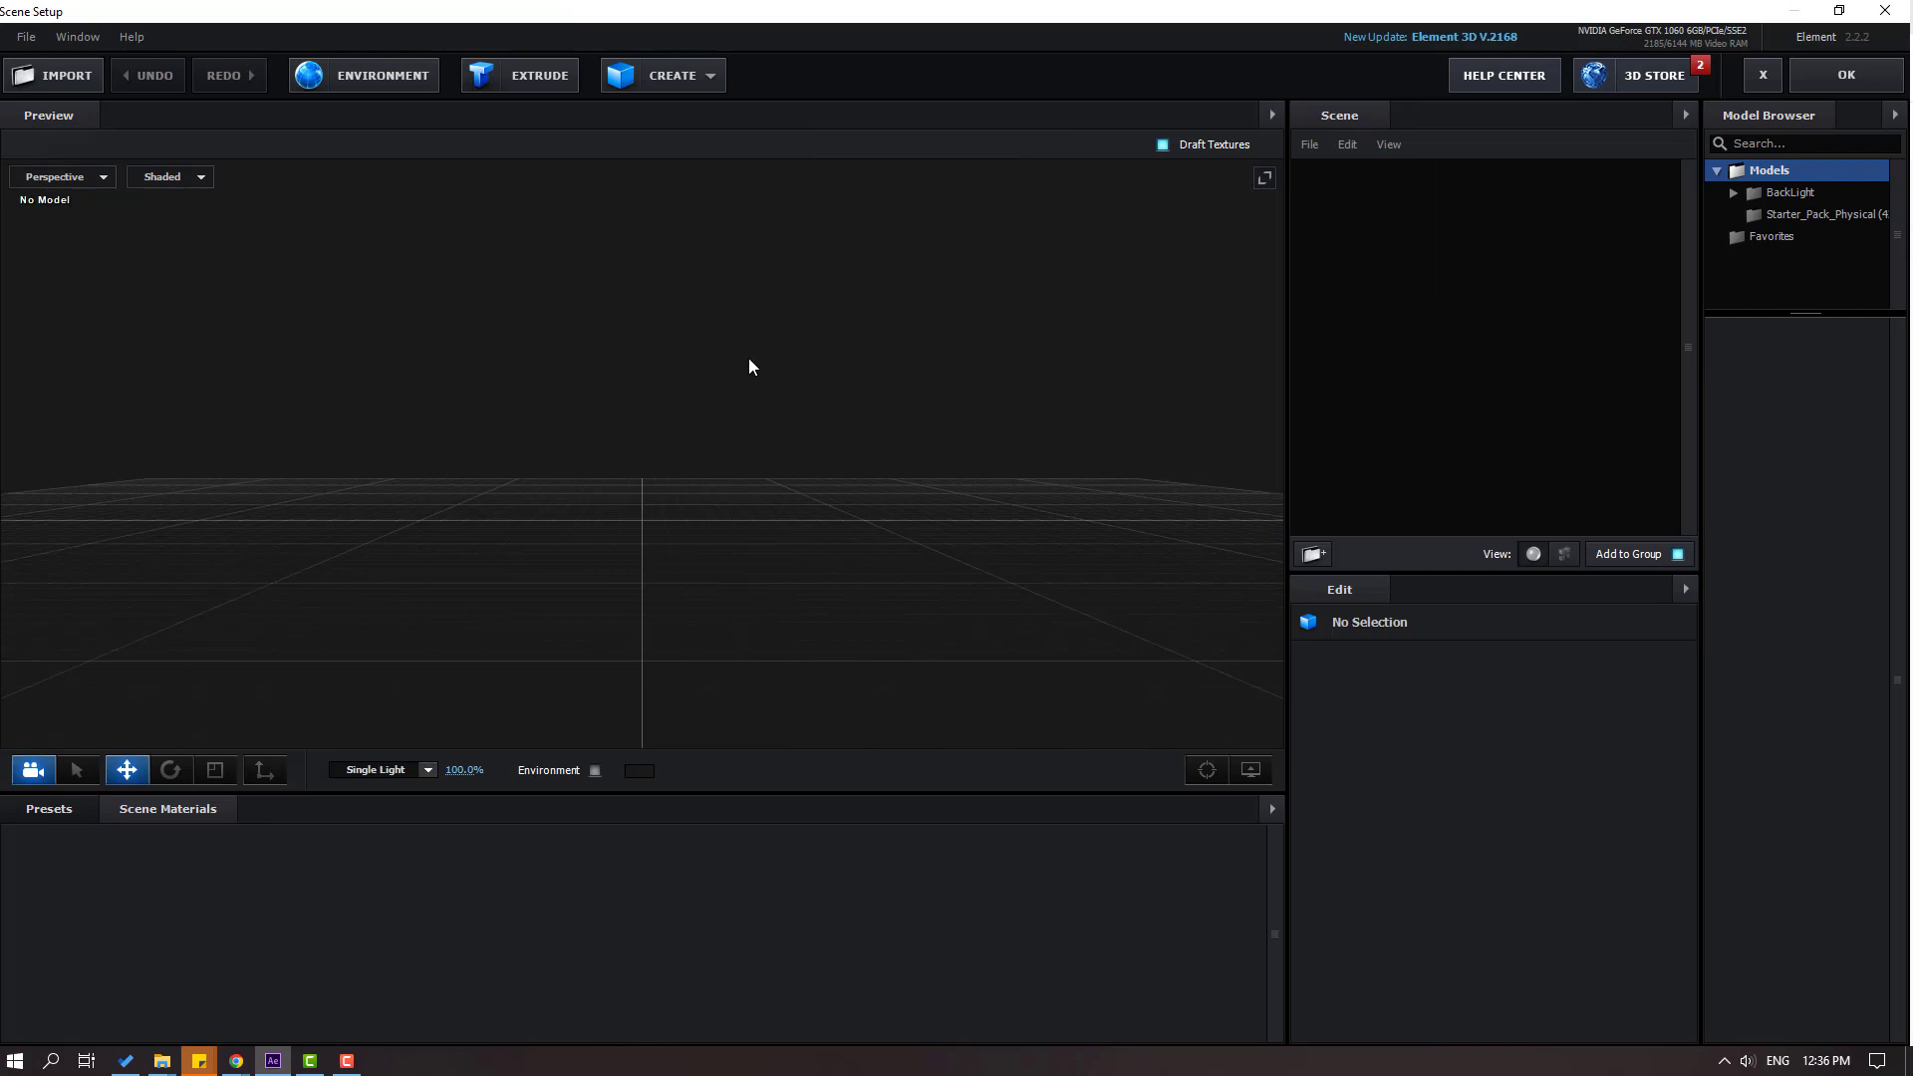
Extrude Custom Path 1 in Scene Setup with a Bevel Scale of about 11.24 and a Path Expand of about 5.59.
{"action": "left_click", "coordinate": [516, 79]}
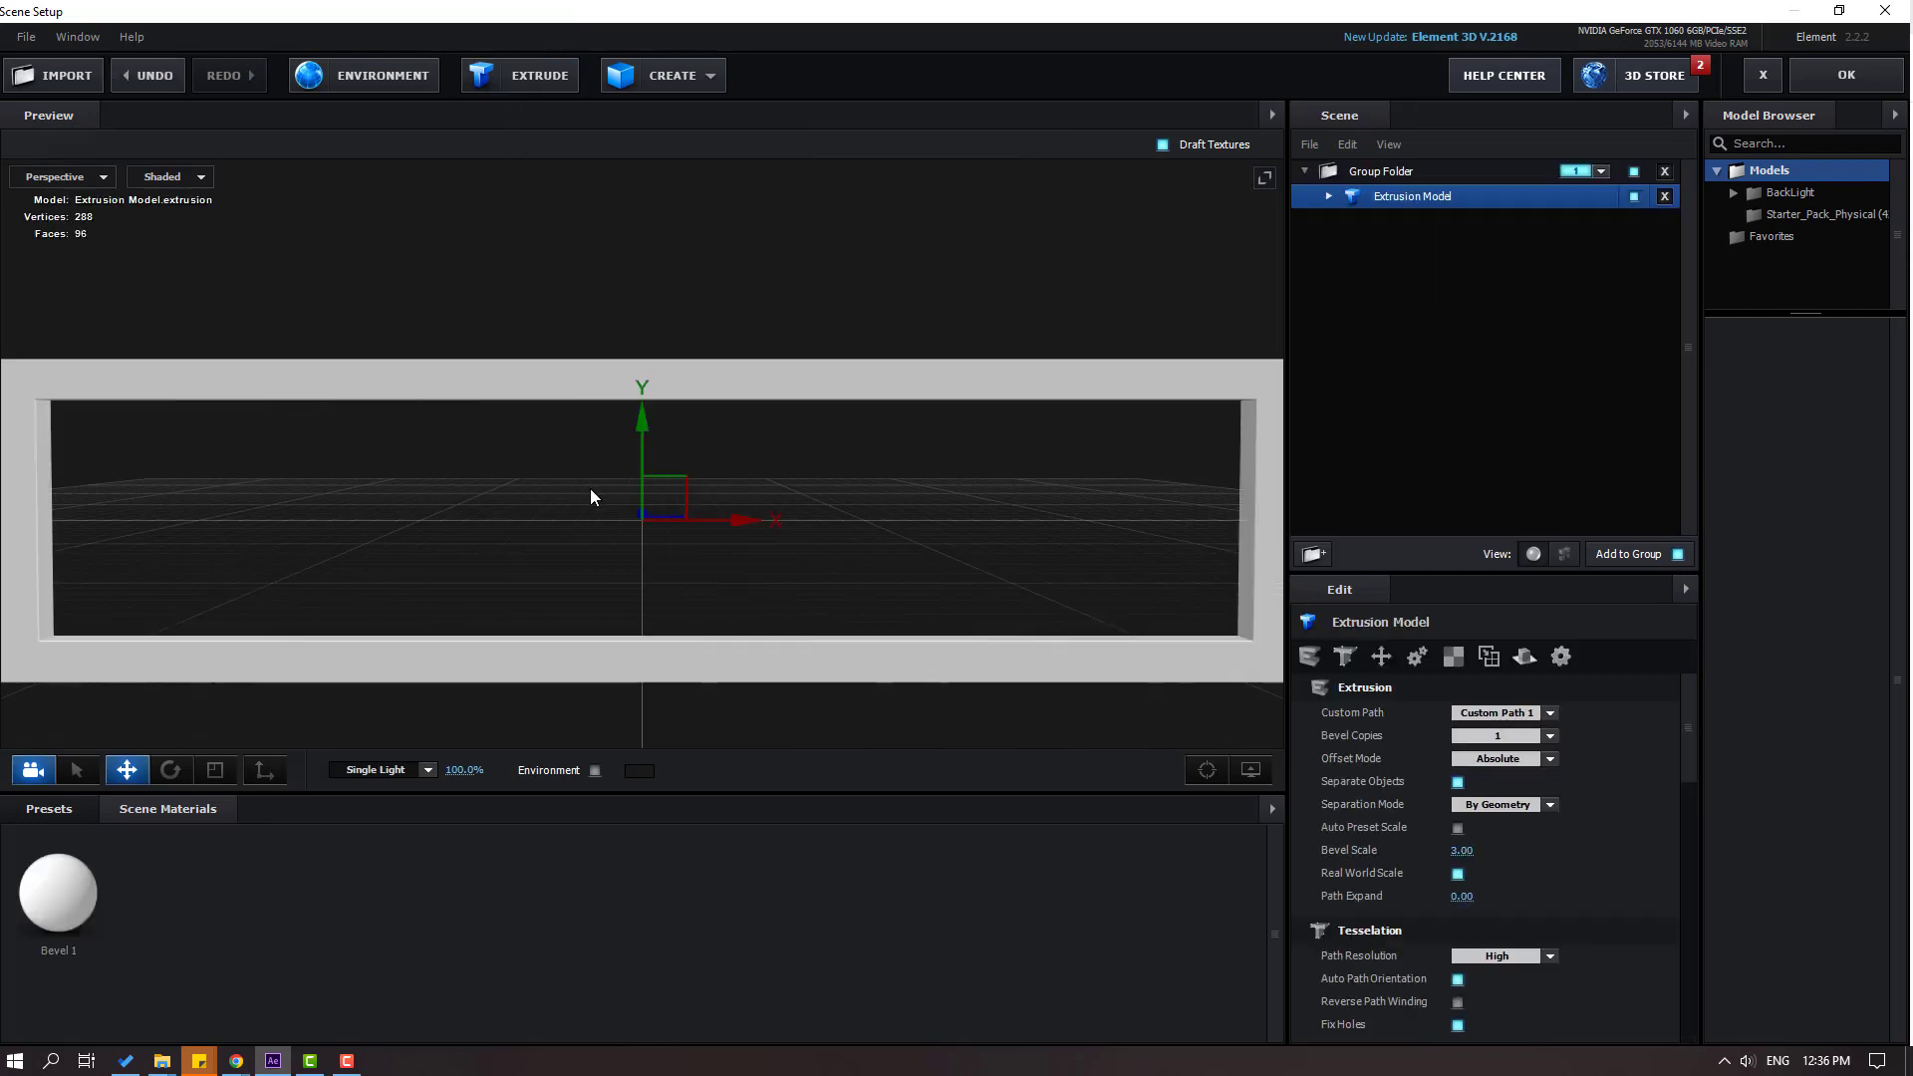
{"action": "left_click_drag", "start_coordinate": [403, 488], "coordinate": [557, 638]}
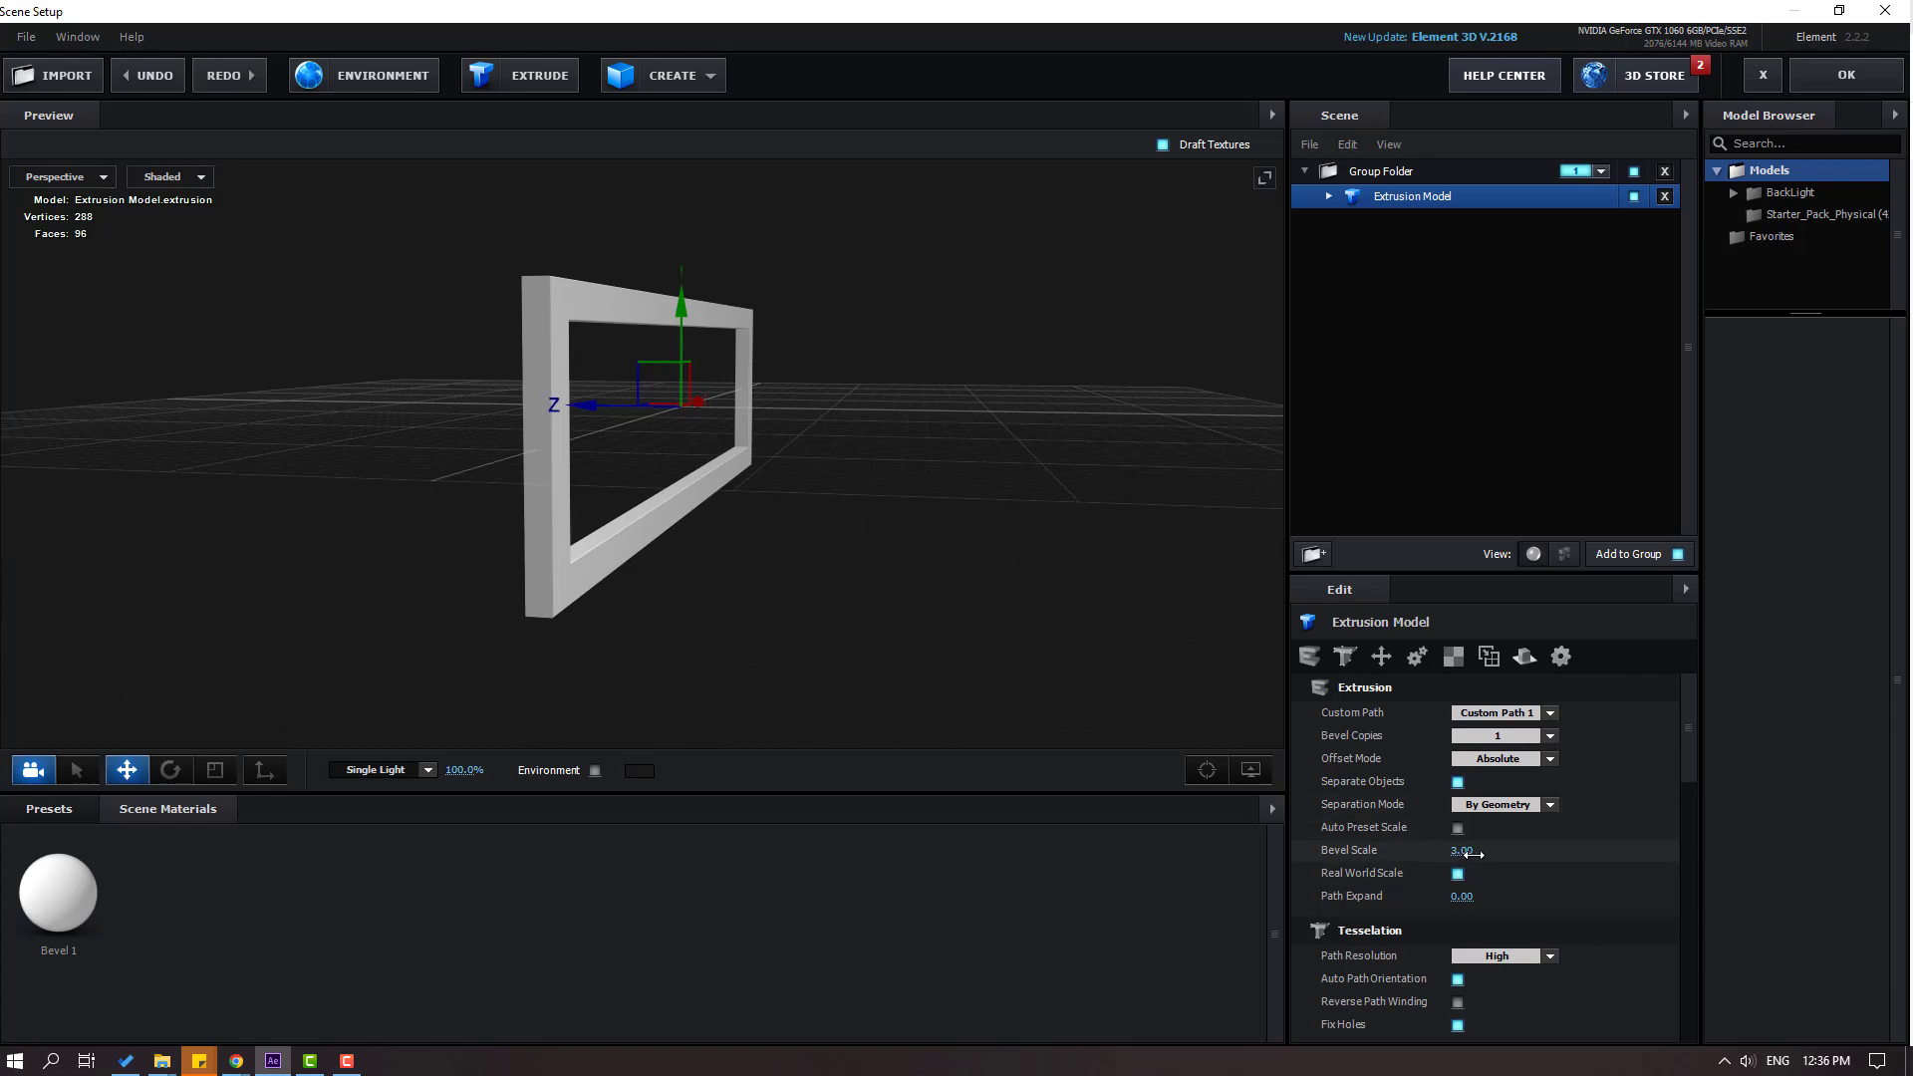
{"action": "left_click_drag", "start_coordinate": [1461, 850], "coordinate": [1532, 850]}
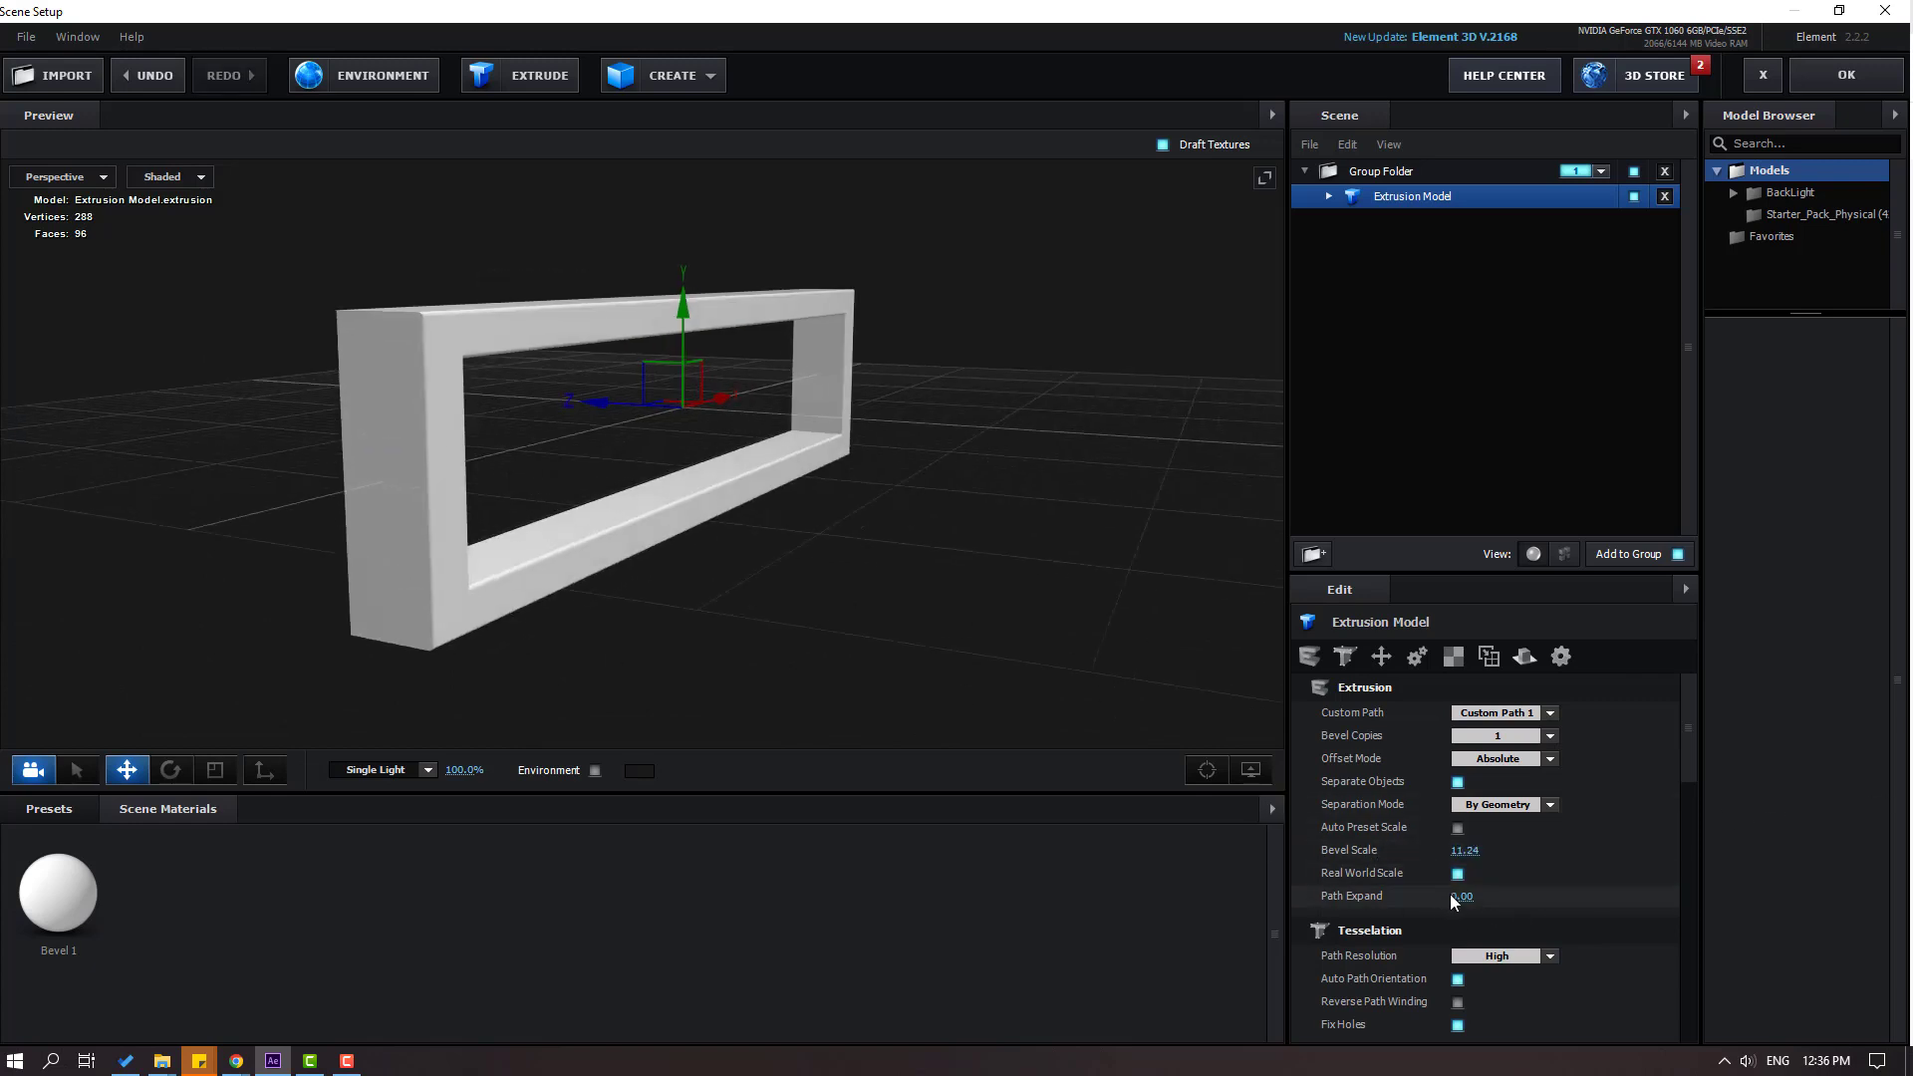
{"action": "left_click_drag", "start_coordinate": [1461, 896], "coordinate": [1508, 896]}
{"action": "left_click_drag", "start_coordinate": [1863, 877], "coordinate": [1881, 794]}
{"action": "left_click_drag", "start_coordinate": [903, 495], "coordinate": [646, 454]}
{"action": "left_click_drag", "start_coordinate": [677, 468], "coordinate": [573, 565]}
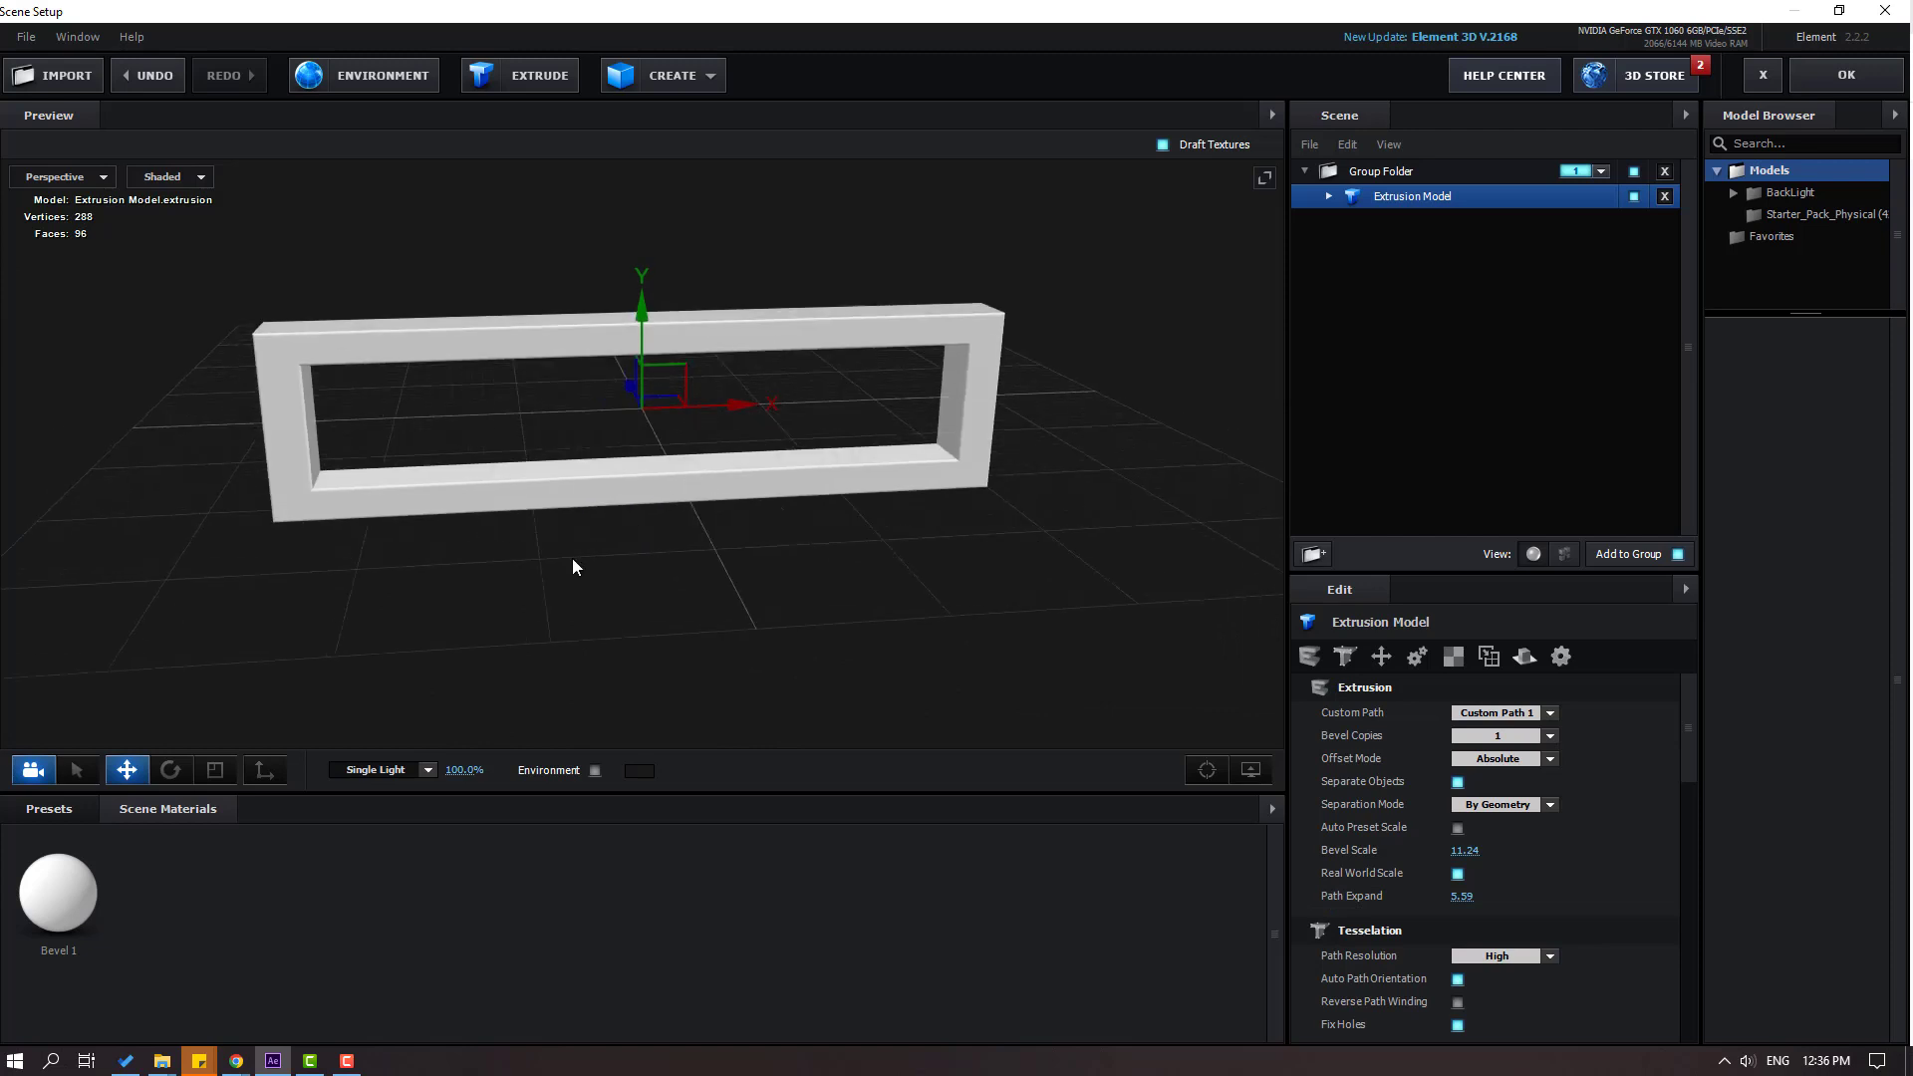
Apply the Black_Gloss material from the Physical presets to the extruded frame.
{"action": "left_click", "coordinate": [56, 814]}
{"action": "scroll", "coordinate": [112, 919], "scroll_direction": "down", "scroll_amount": 5}
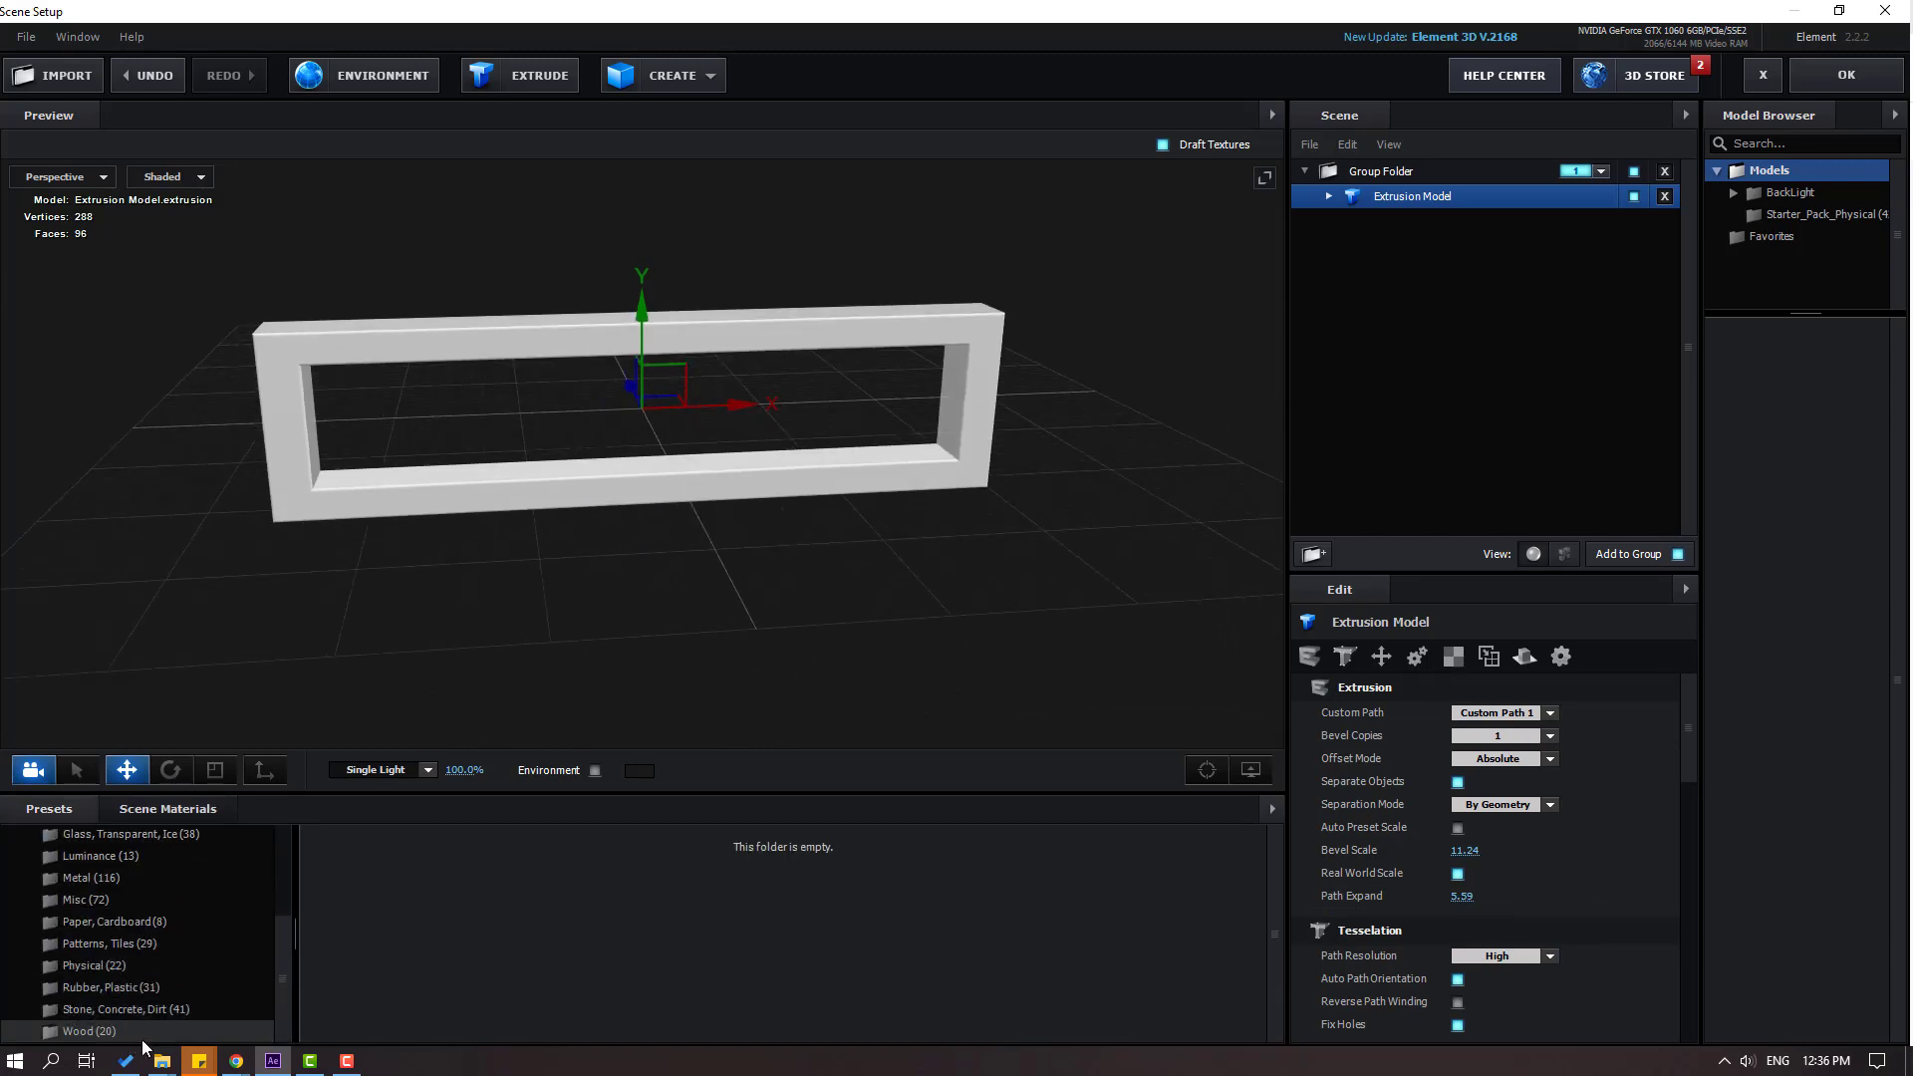
{"action": "left_click", "coordinate": [122, 966]}
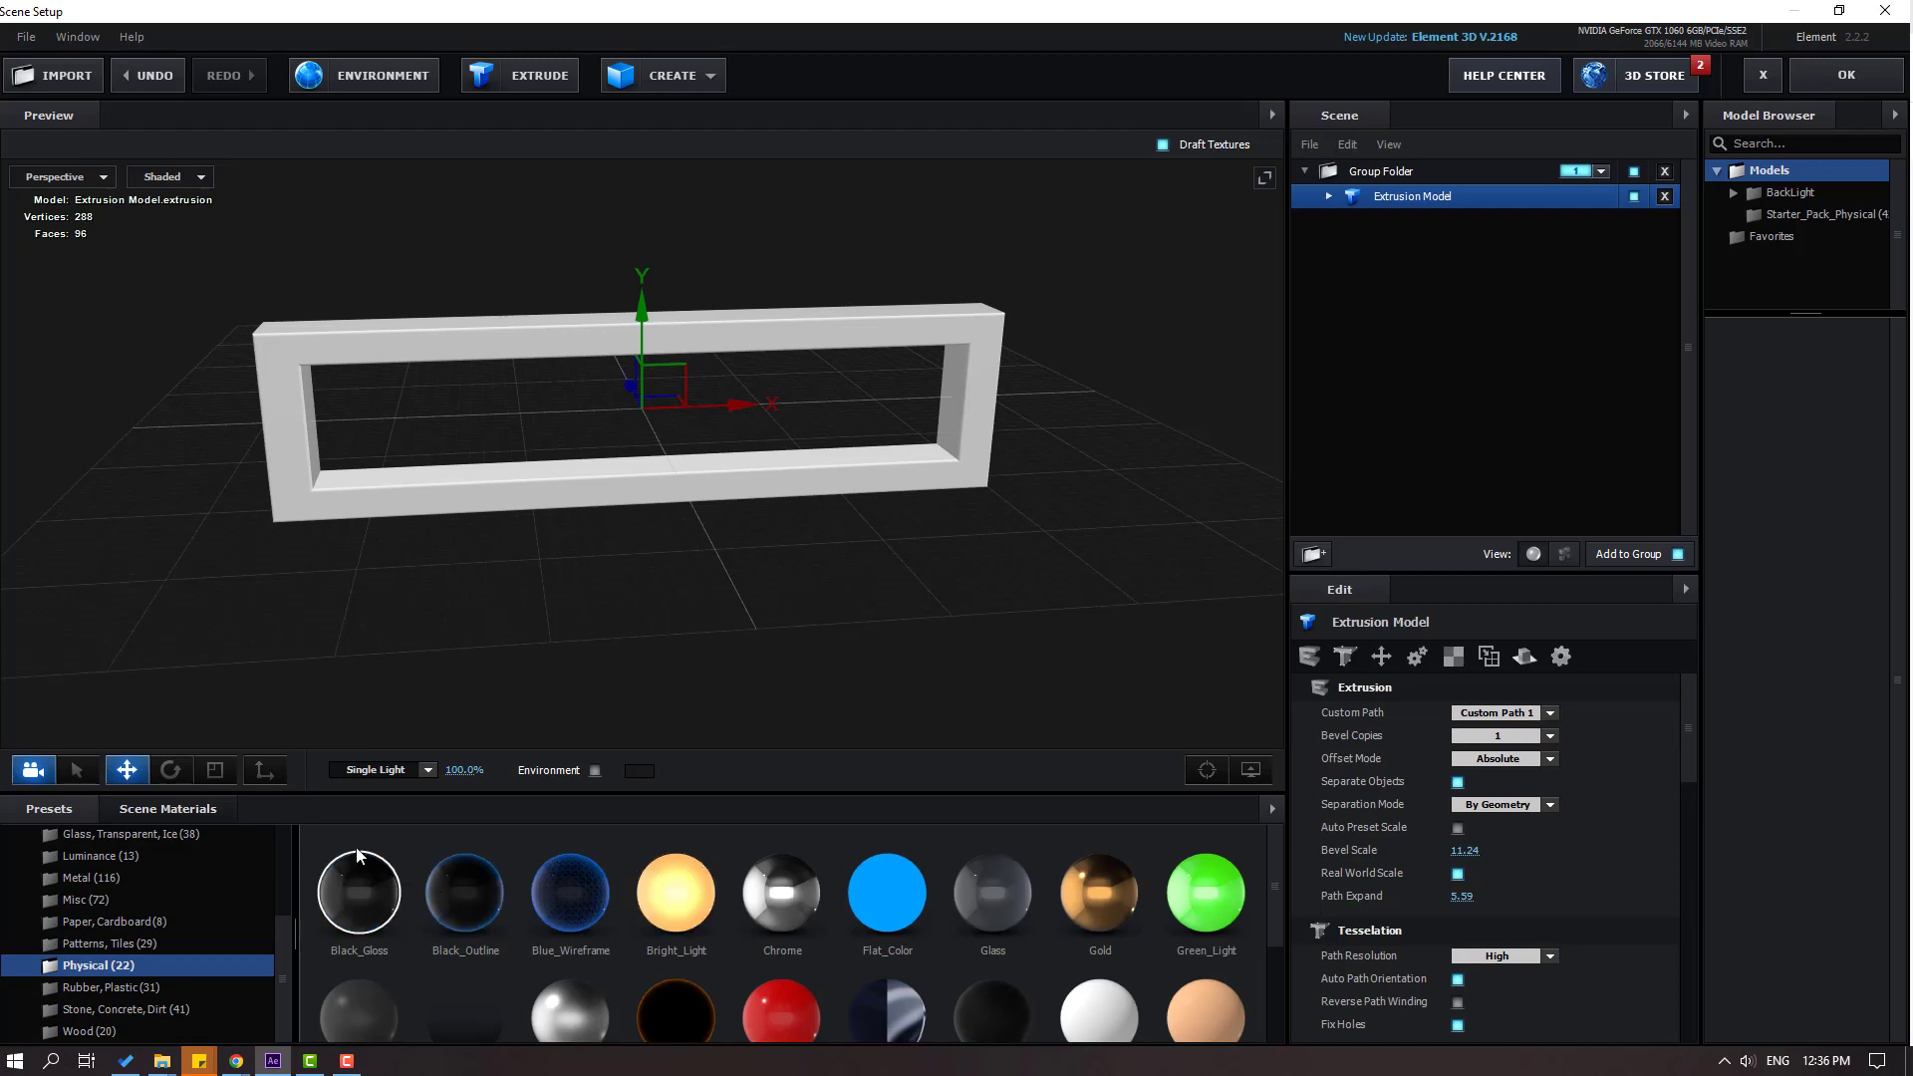
{"action": "left_click_drag", "start_coordinate": [333, 893], "coordinate": [773, 284]}
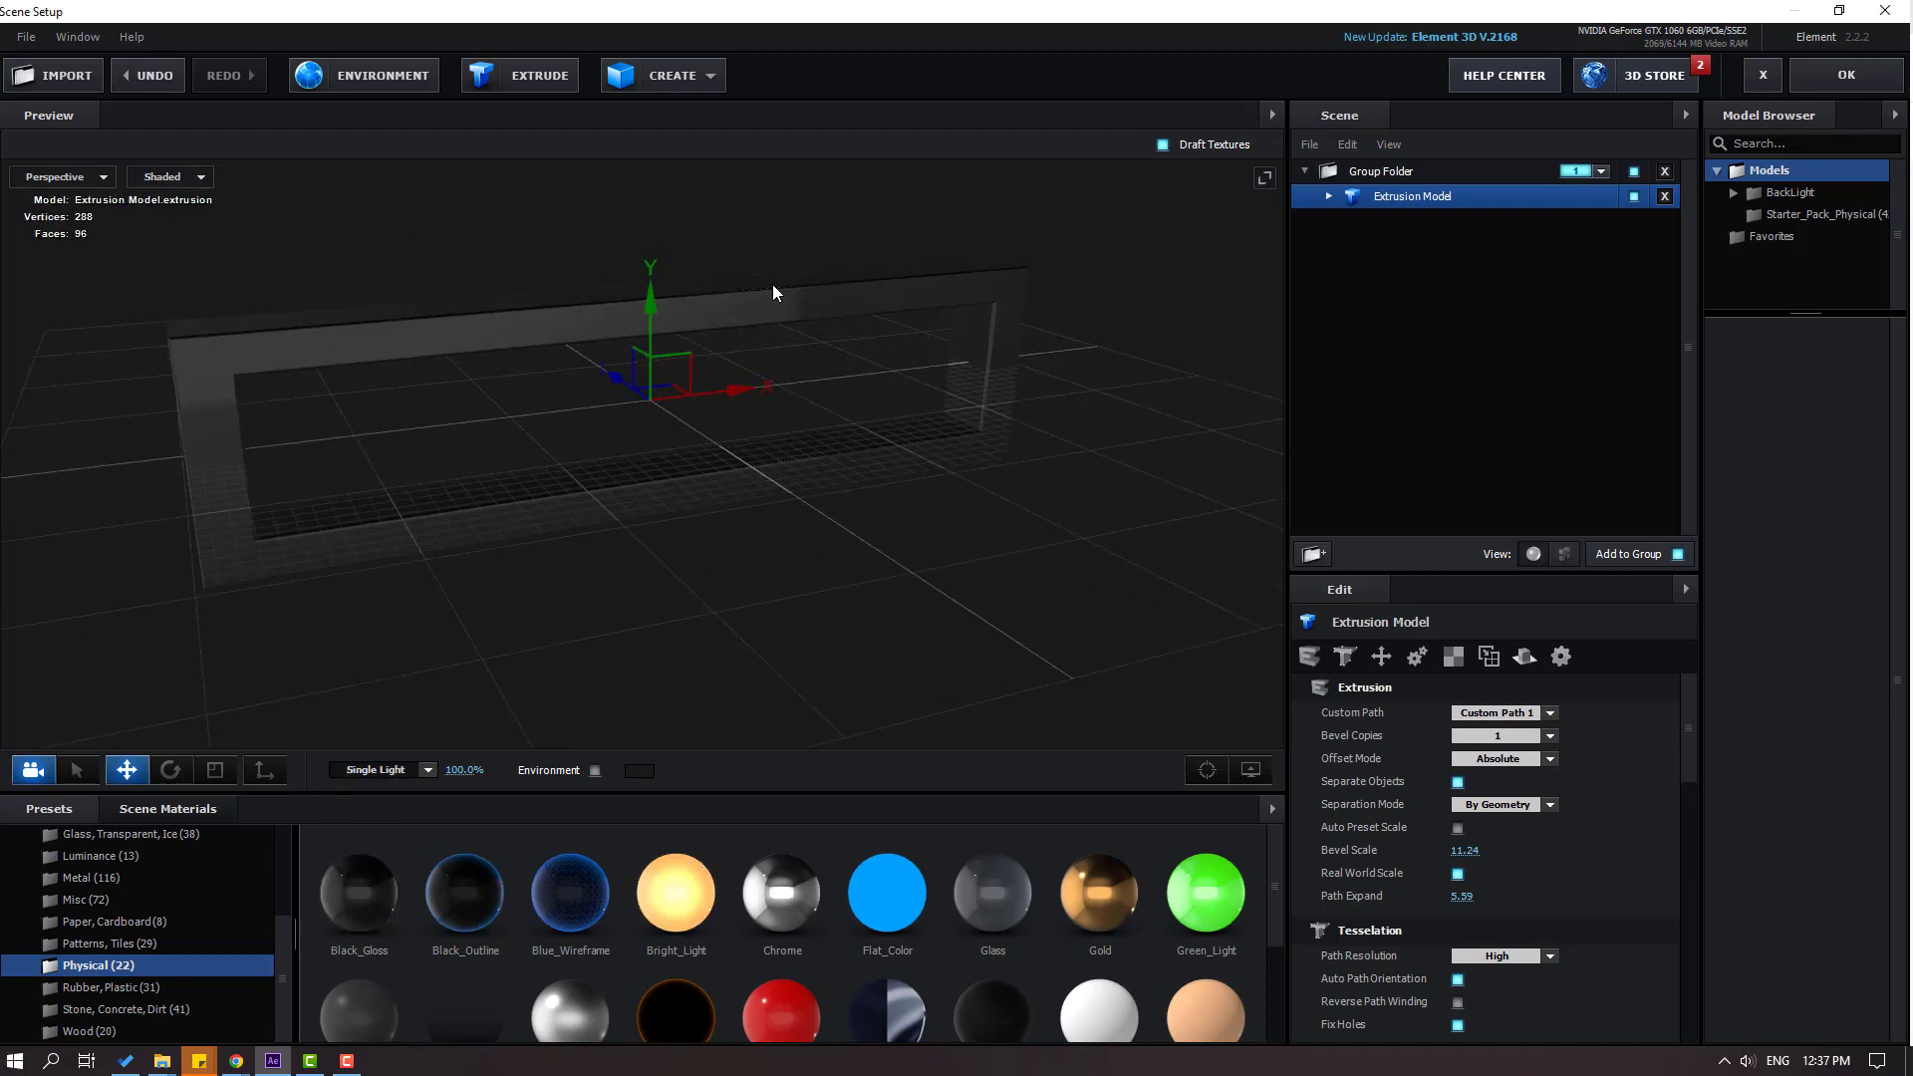
Create a box model and scale it into a narrow bar of about 22.4%, 100%, 13.4%.
{"action": "left_click", "coordinate": [701, 82]}
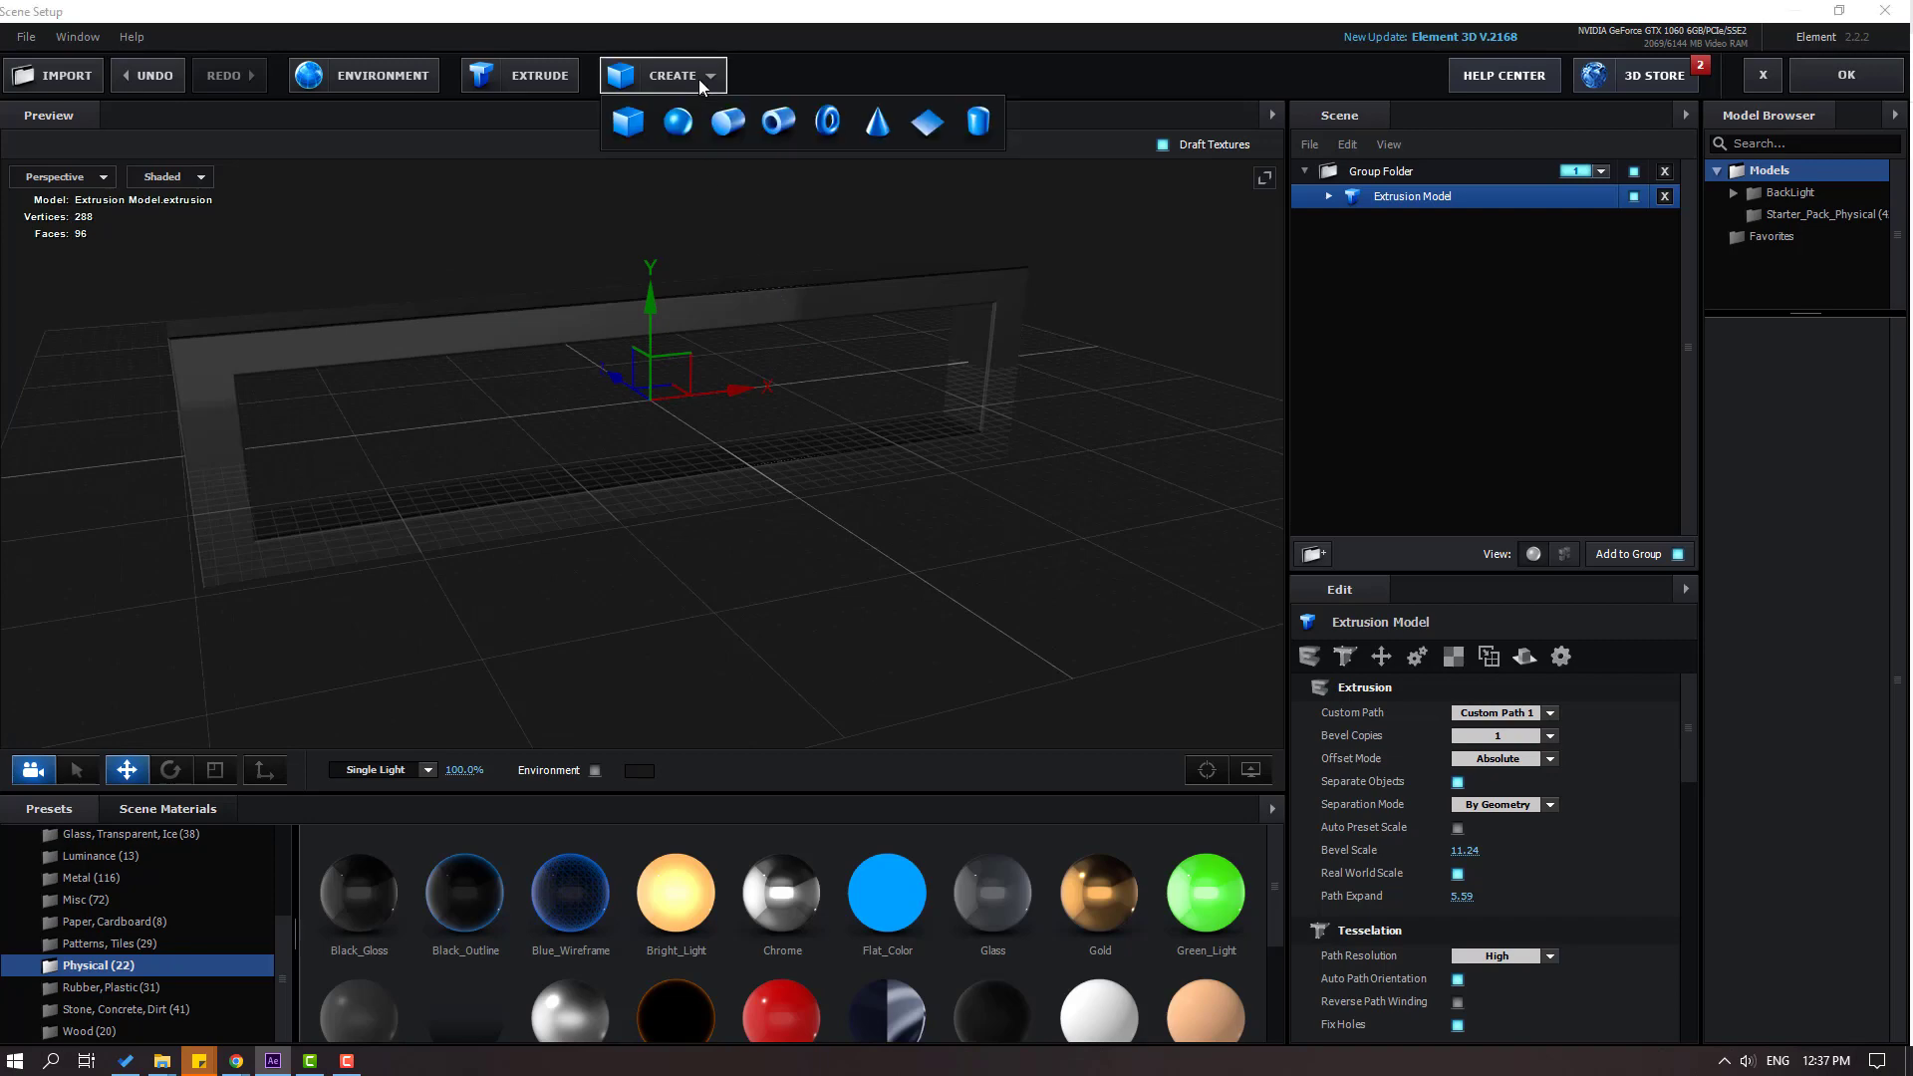
{"action": "left_click", "coordinate": [628, 121]}
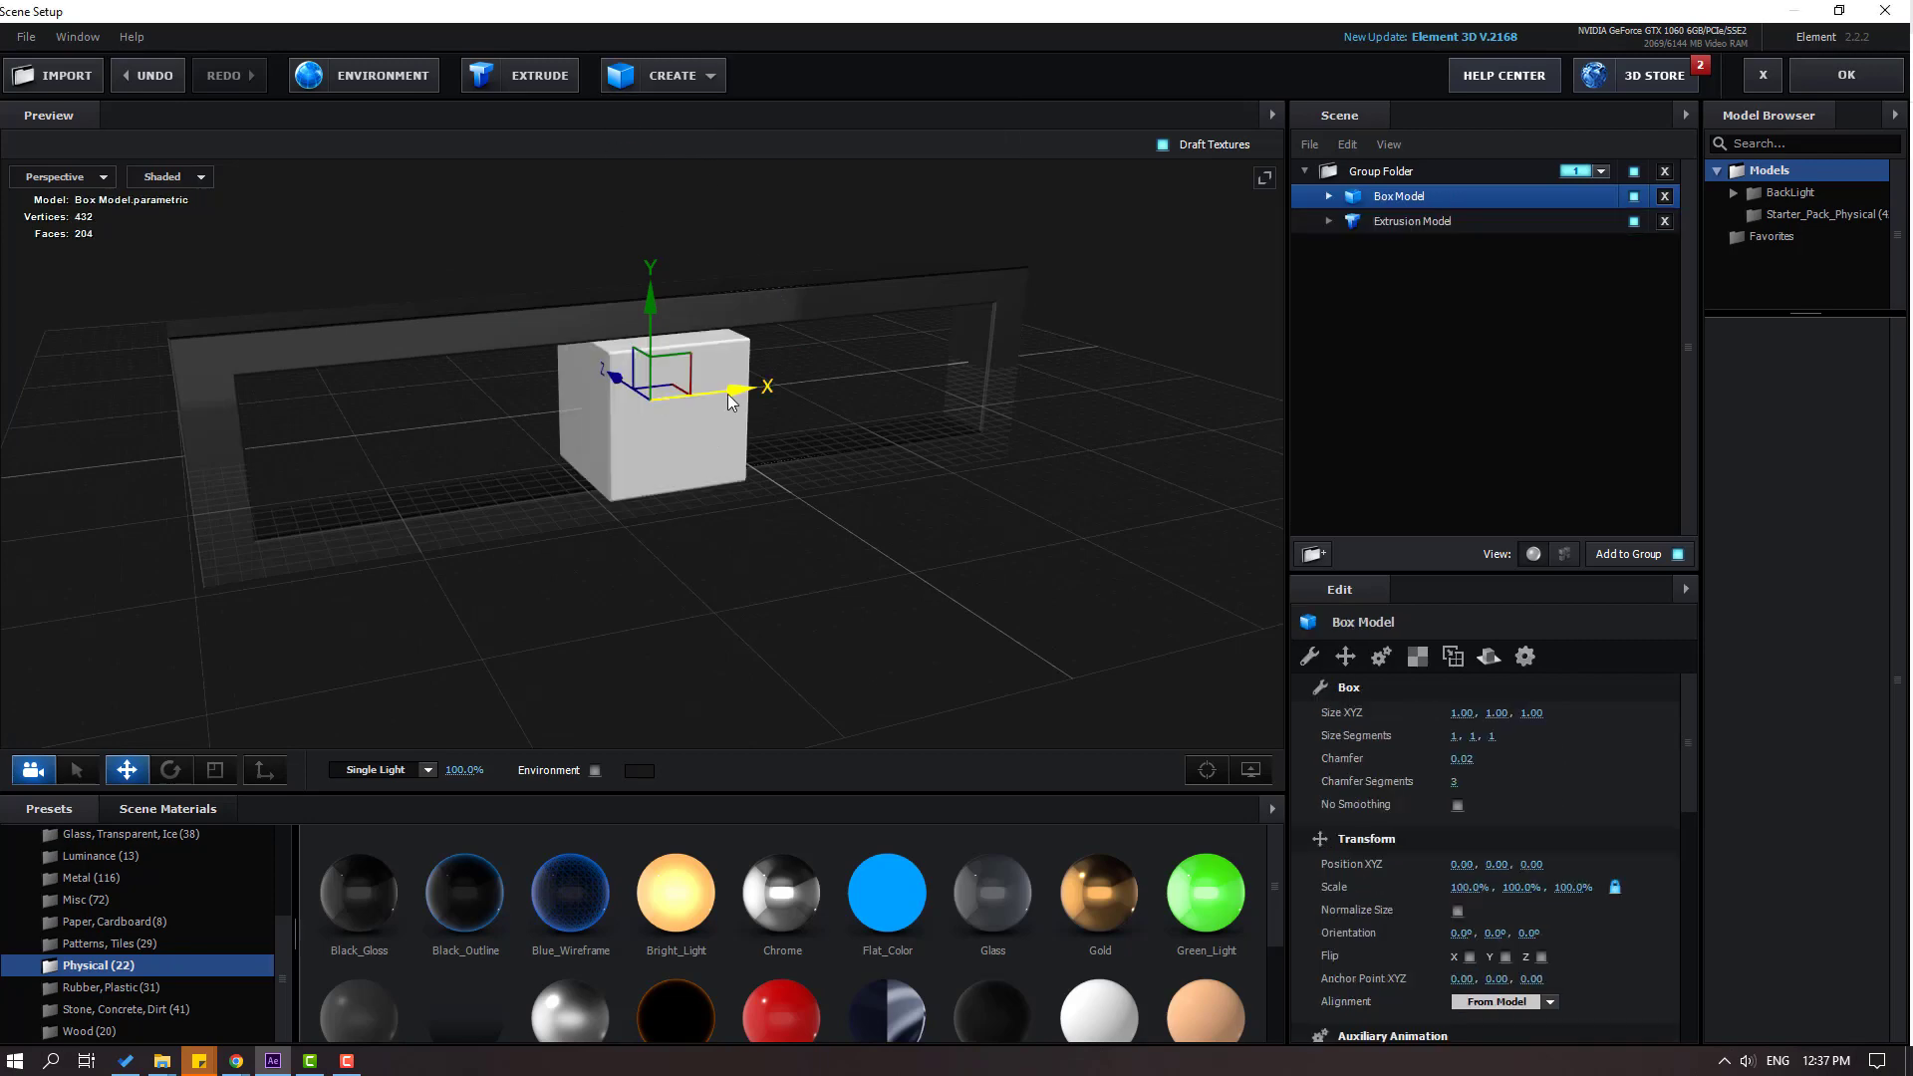
{"action": "left_click", "coordinate": [214, 769]}
{"action": "left_click_drag", "start_coordinate": [648, 560], "coordinate": [667, 423]}
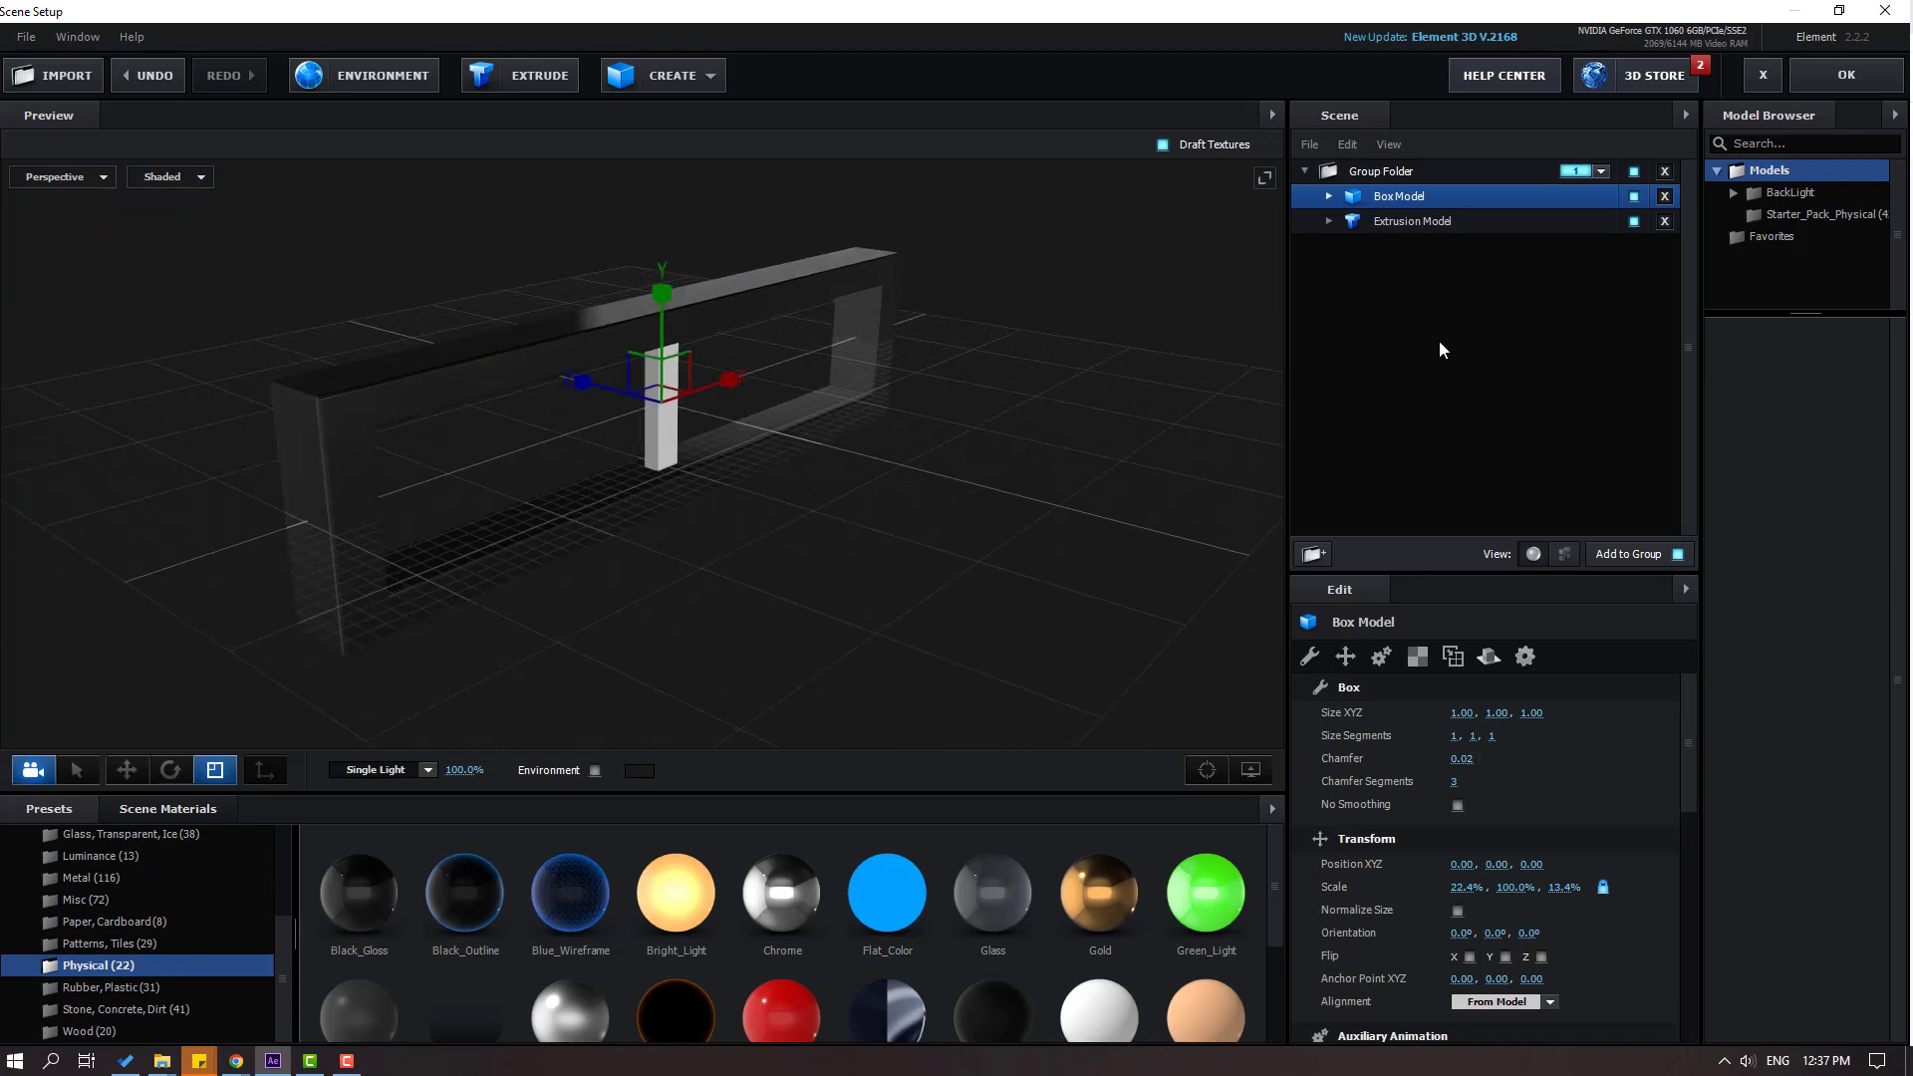
Raise the box and extrusion models together along Y to about 0.86.
{"action": "left_click", "coordinate": [1403, 225]}
{"action": "left_click", "coordinate": [1395, 199], "text": "ctrl"}
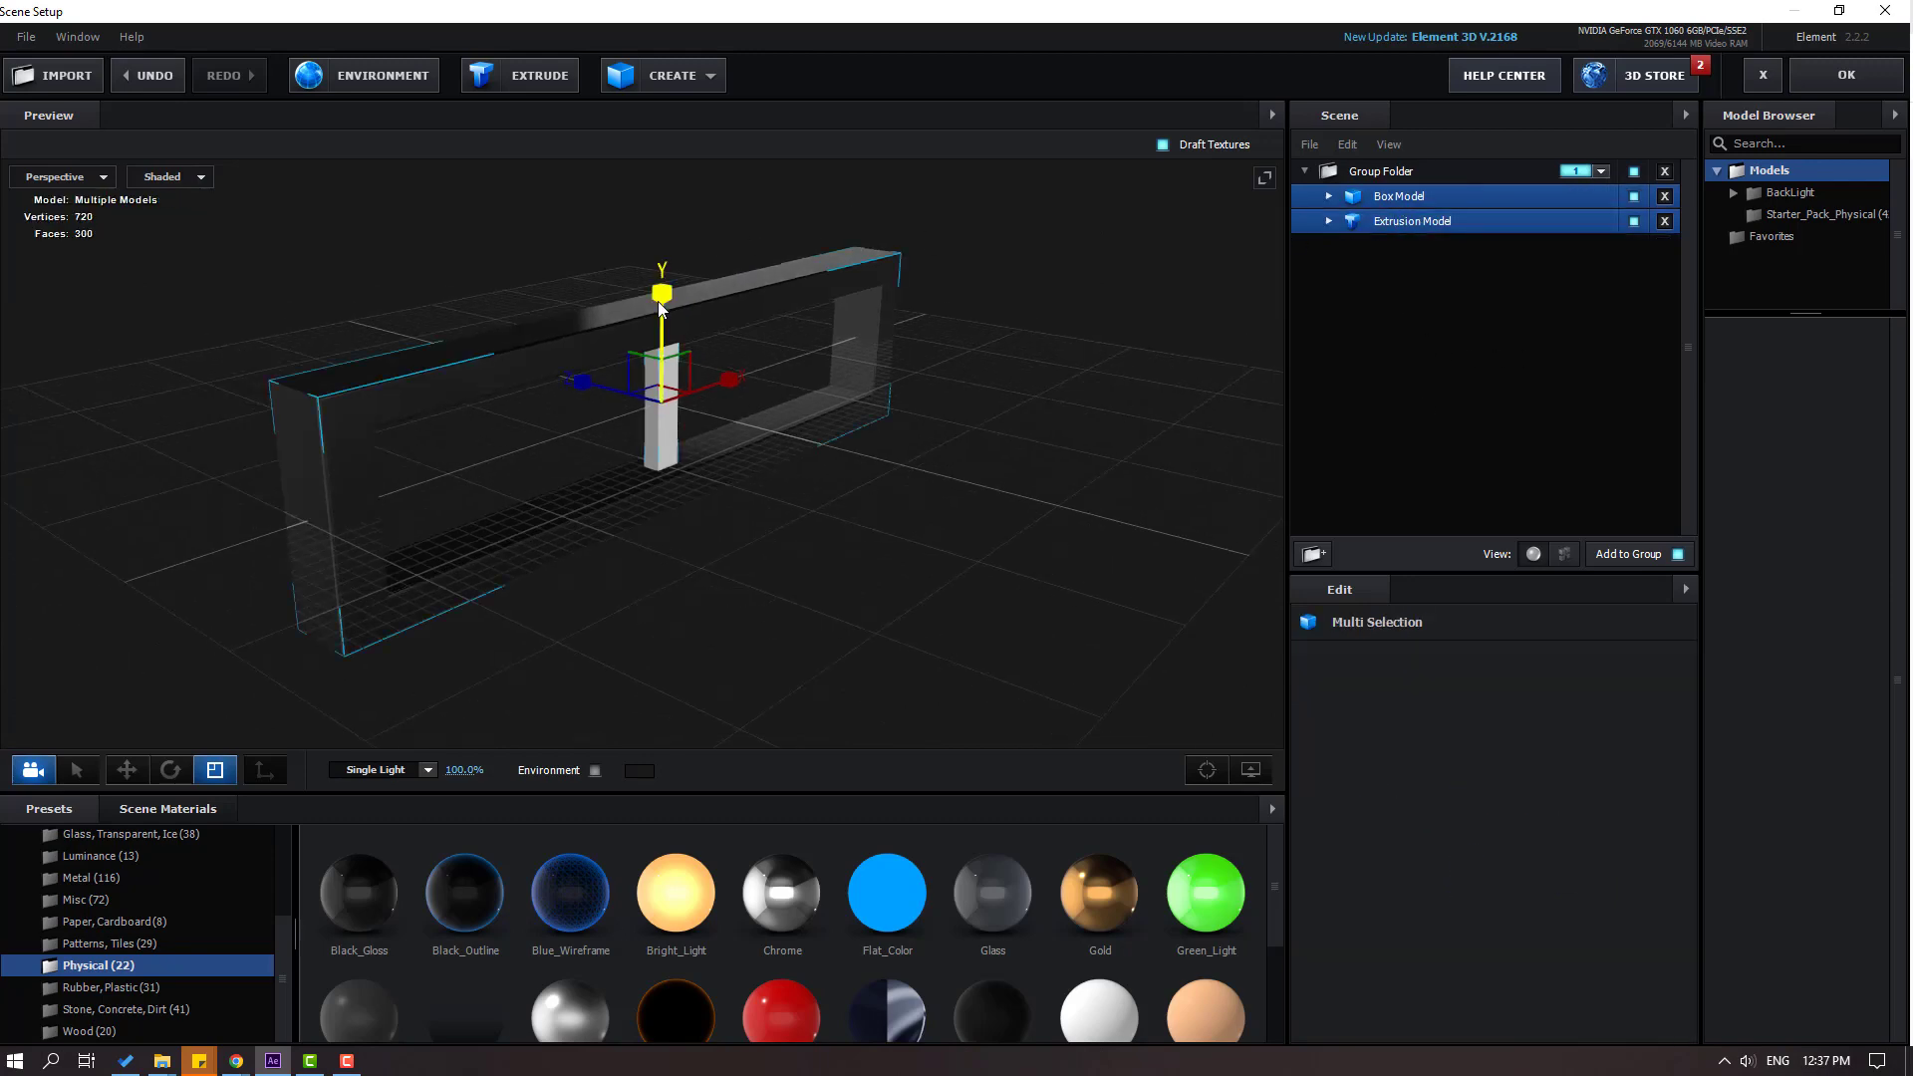
{"action": "left_click", "coordinate": [138, 770]}
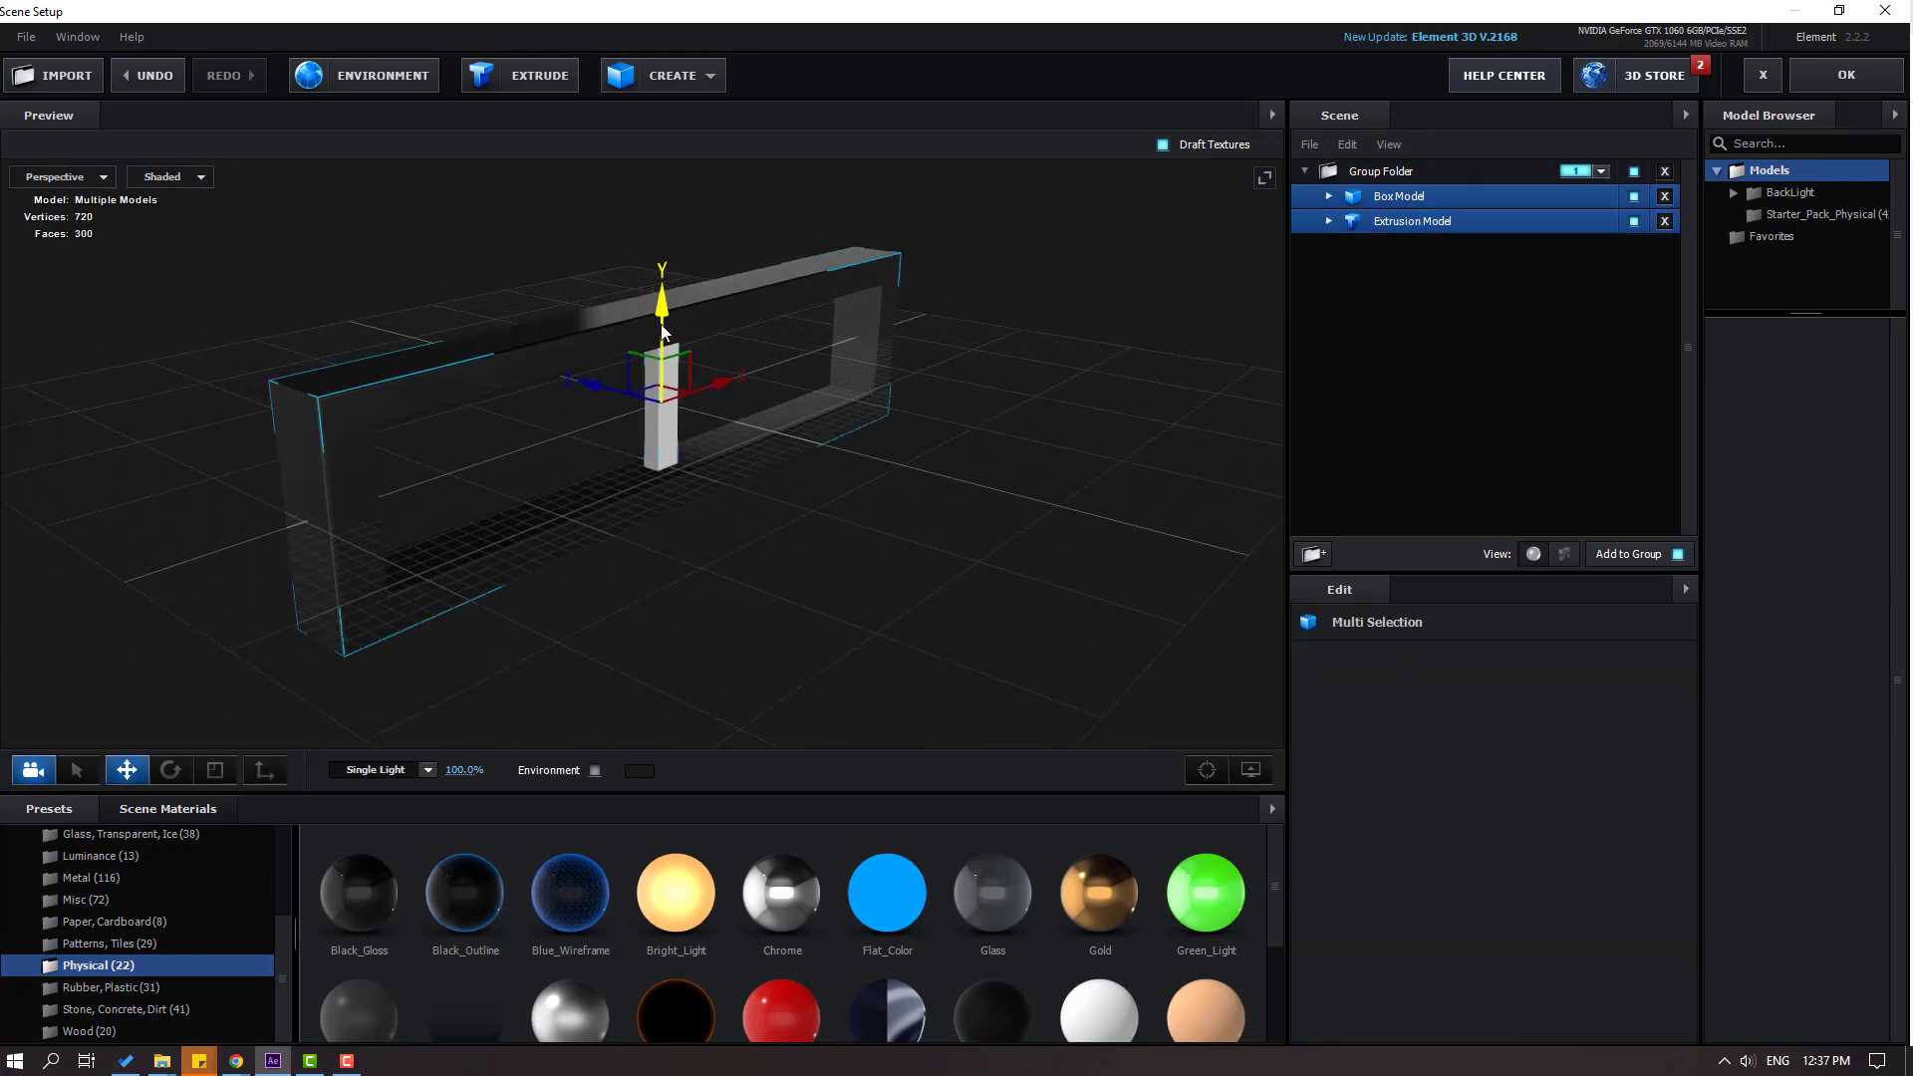
{"action": "left_click_drag", "start_coordinate": [662, 326], "coordinate": [667, 207]}
{"action": "scroll", "coordinate": [825, 443], "scroll_direction": "up", "scroll_amount": 2}
{"action": "left_click_drag", "start_coordinate": [797, 296], "coordinate": [1465, 291]}
Move the box alone along X to about -2.39, inside the frame's left end, and switch the preview to the Front view.
{"action": "left_click", "coordinate": [1400, 198]}
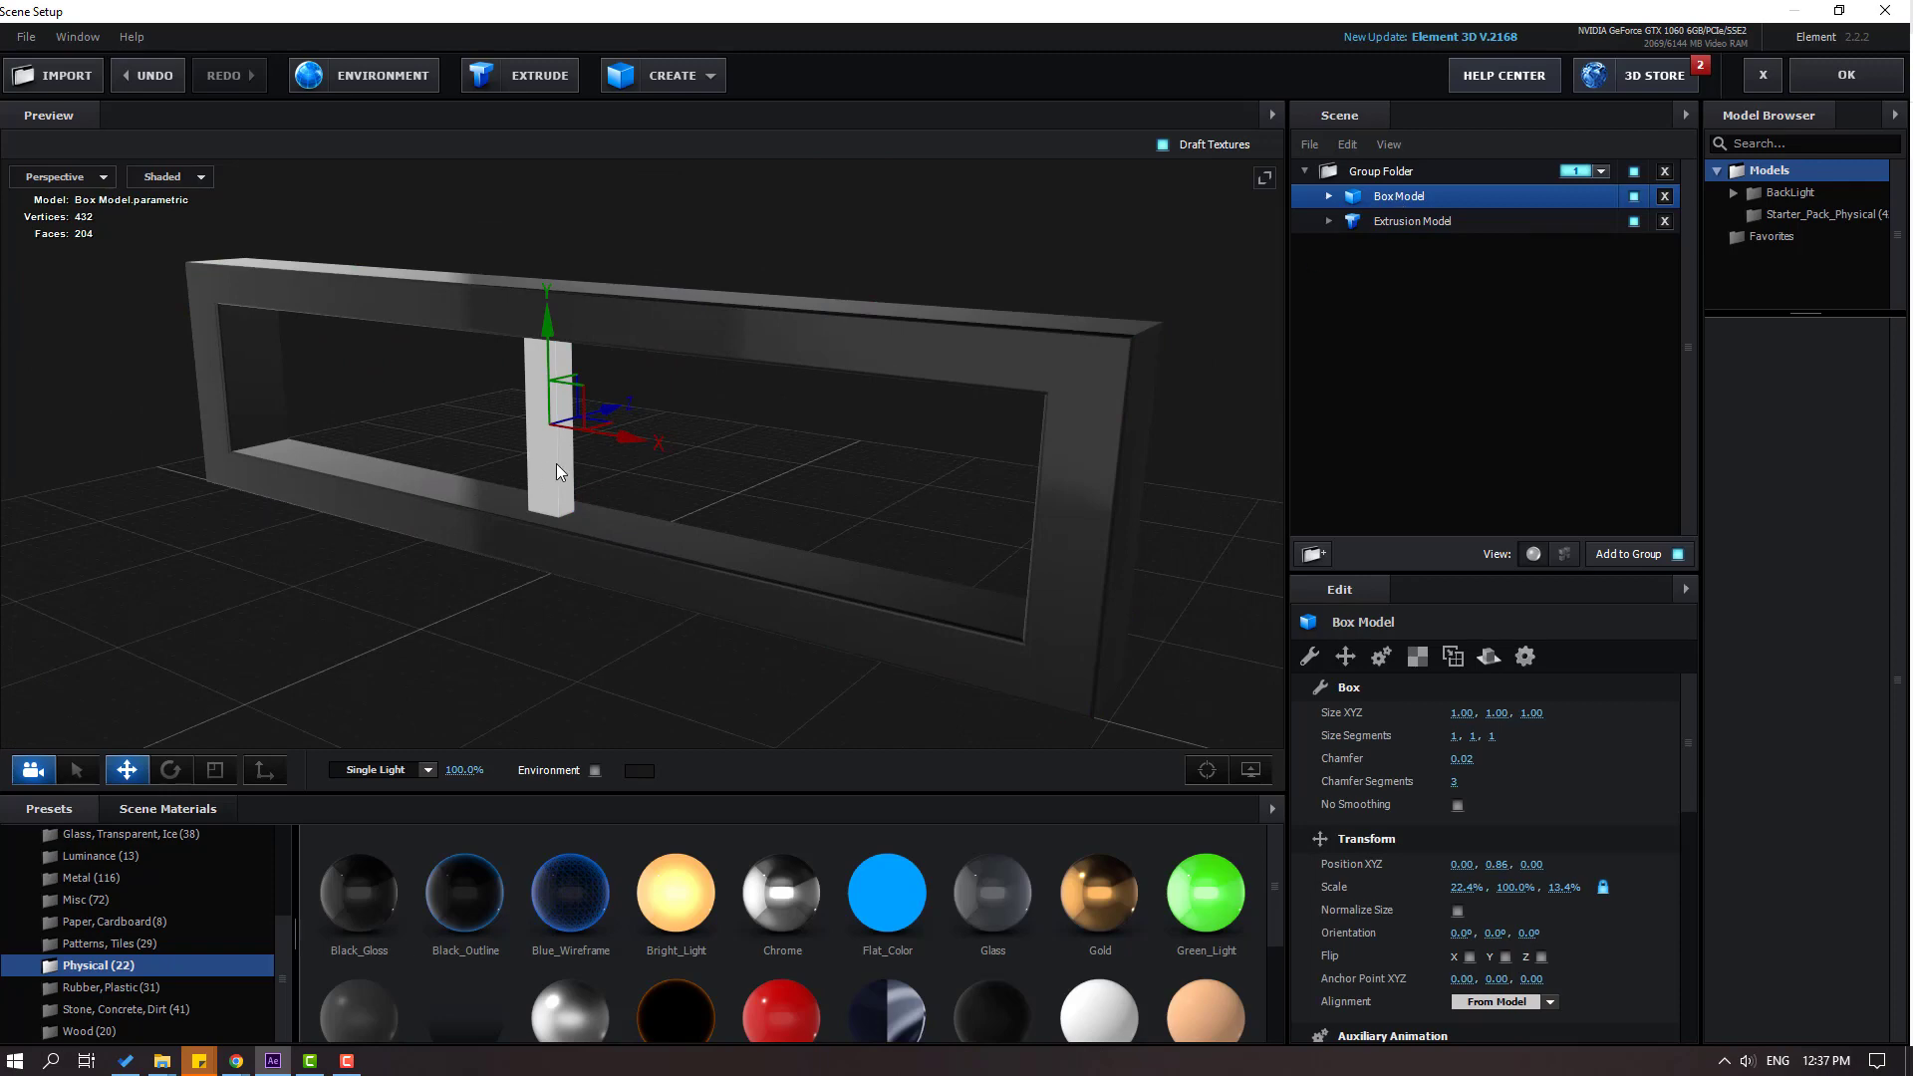
{"action": "left_click_drag", "start_coordinate": [556, 463], "coordinate": [289, 511]}
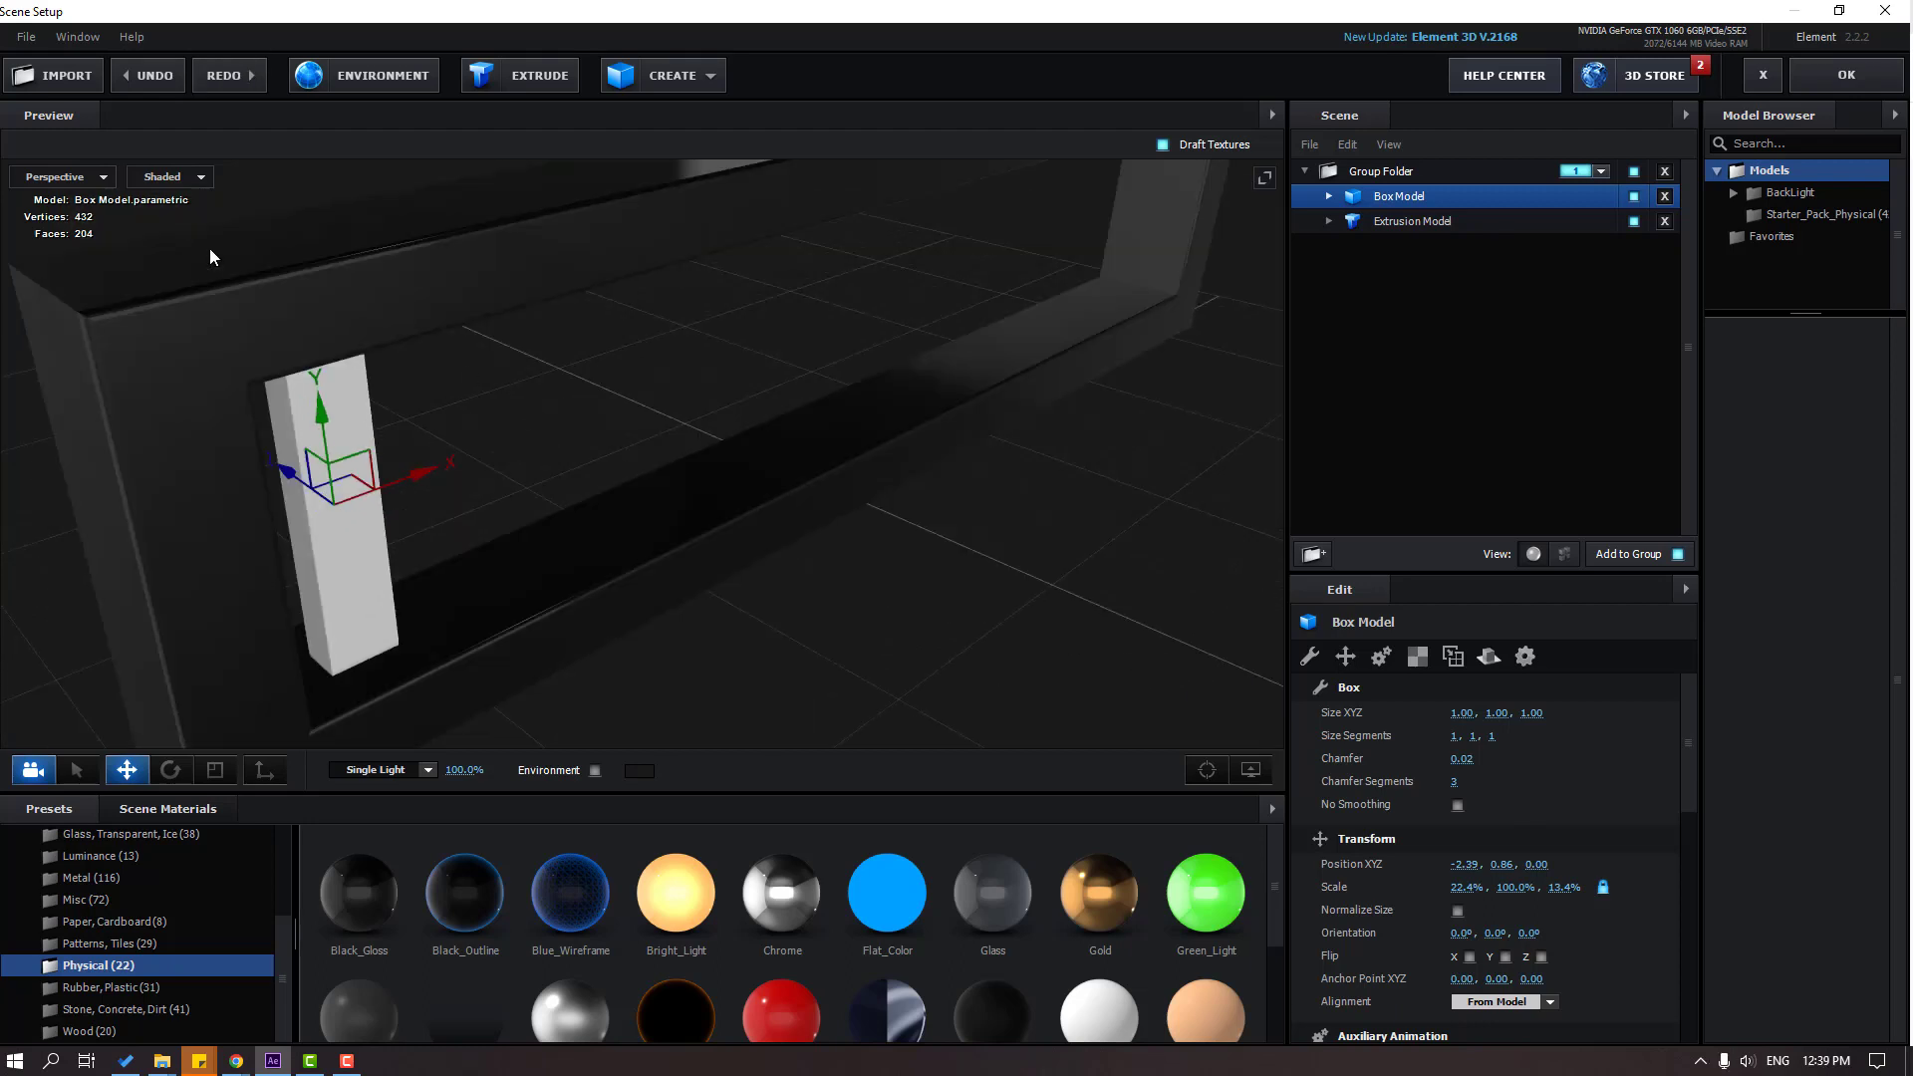
{"action": "left_click", "coordinate": [98, 179]}
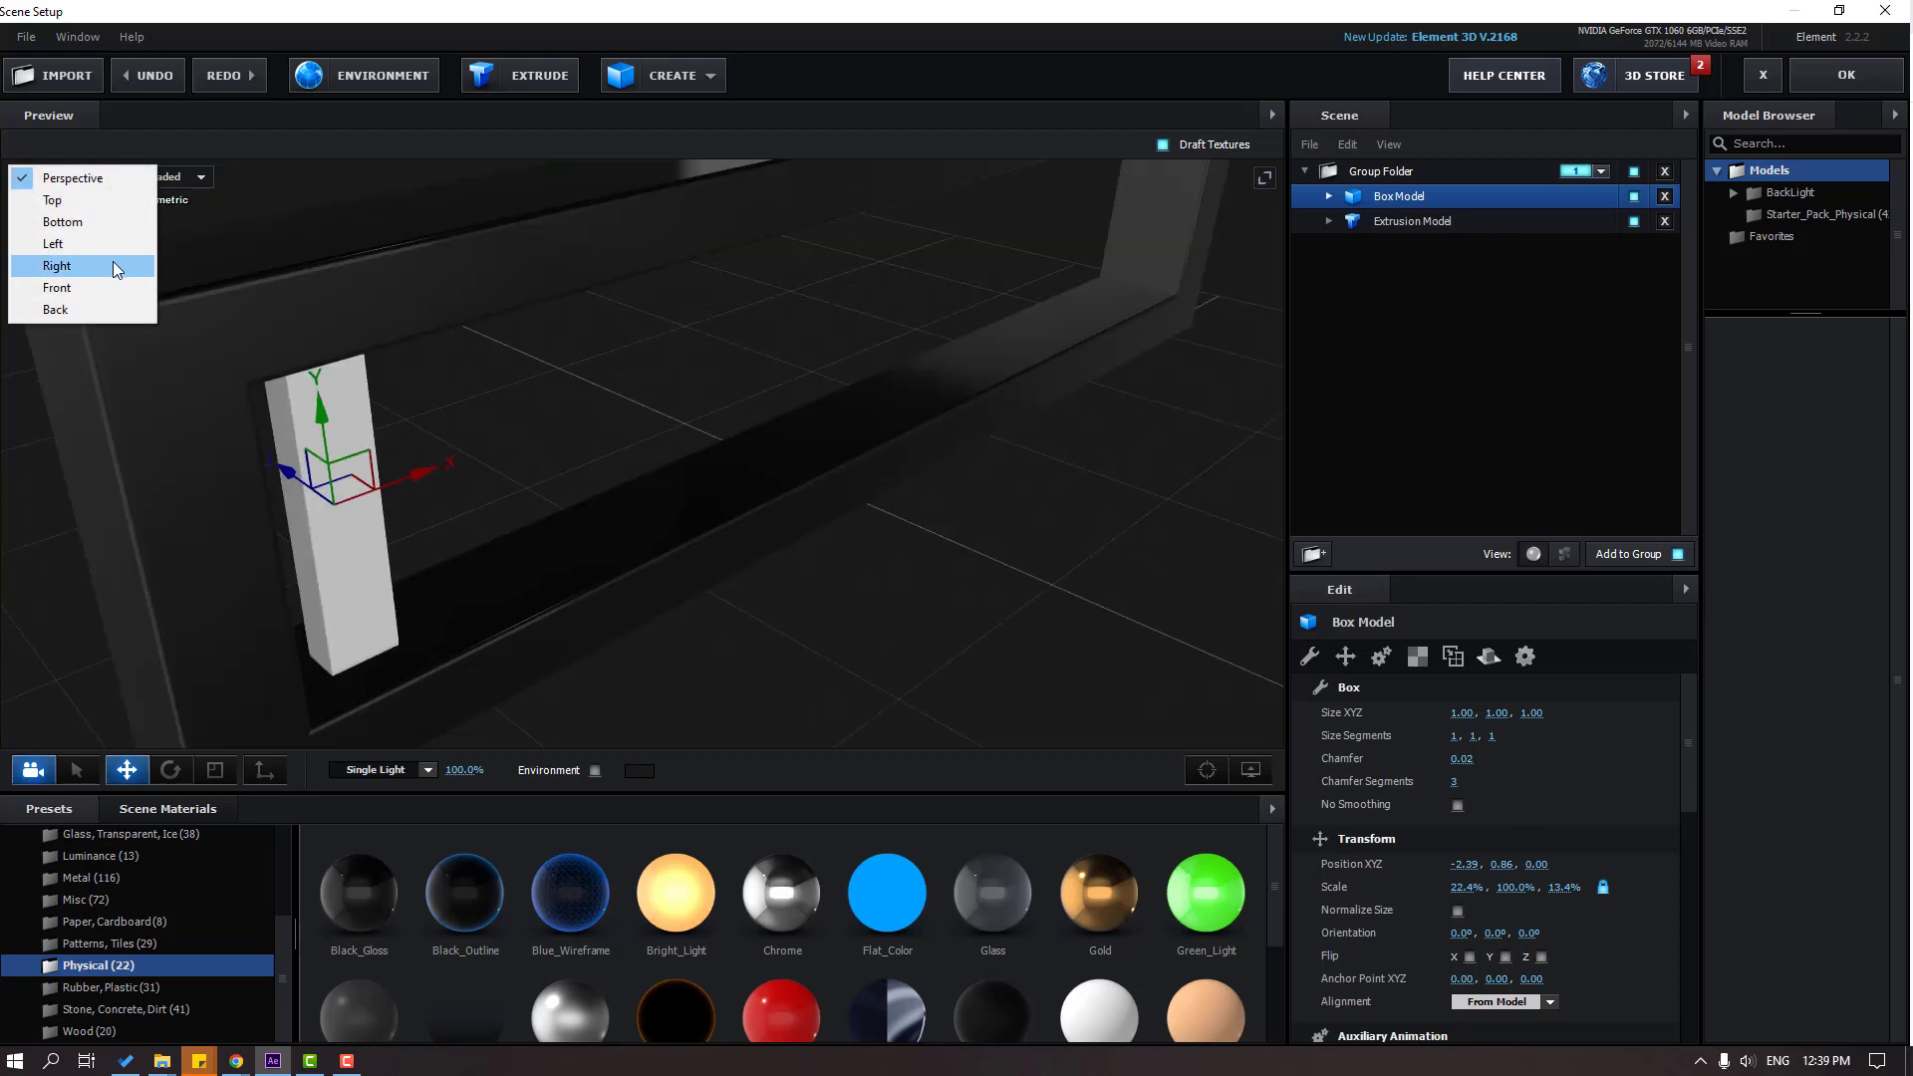
{"action": "left_click", "coordinate": [71, 289]}
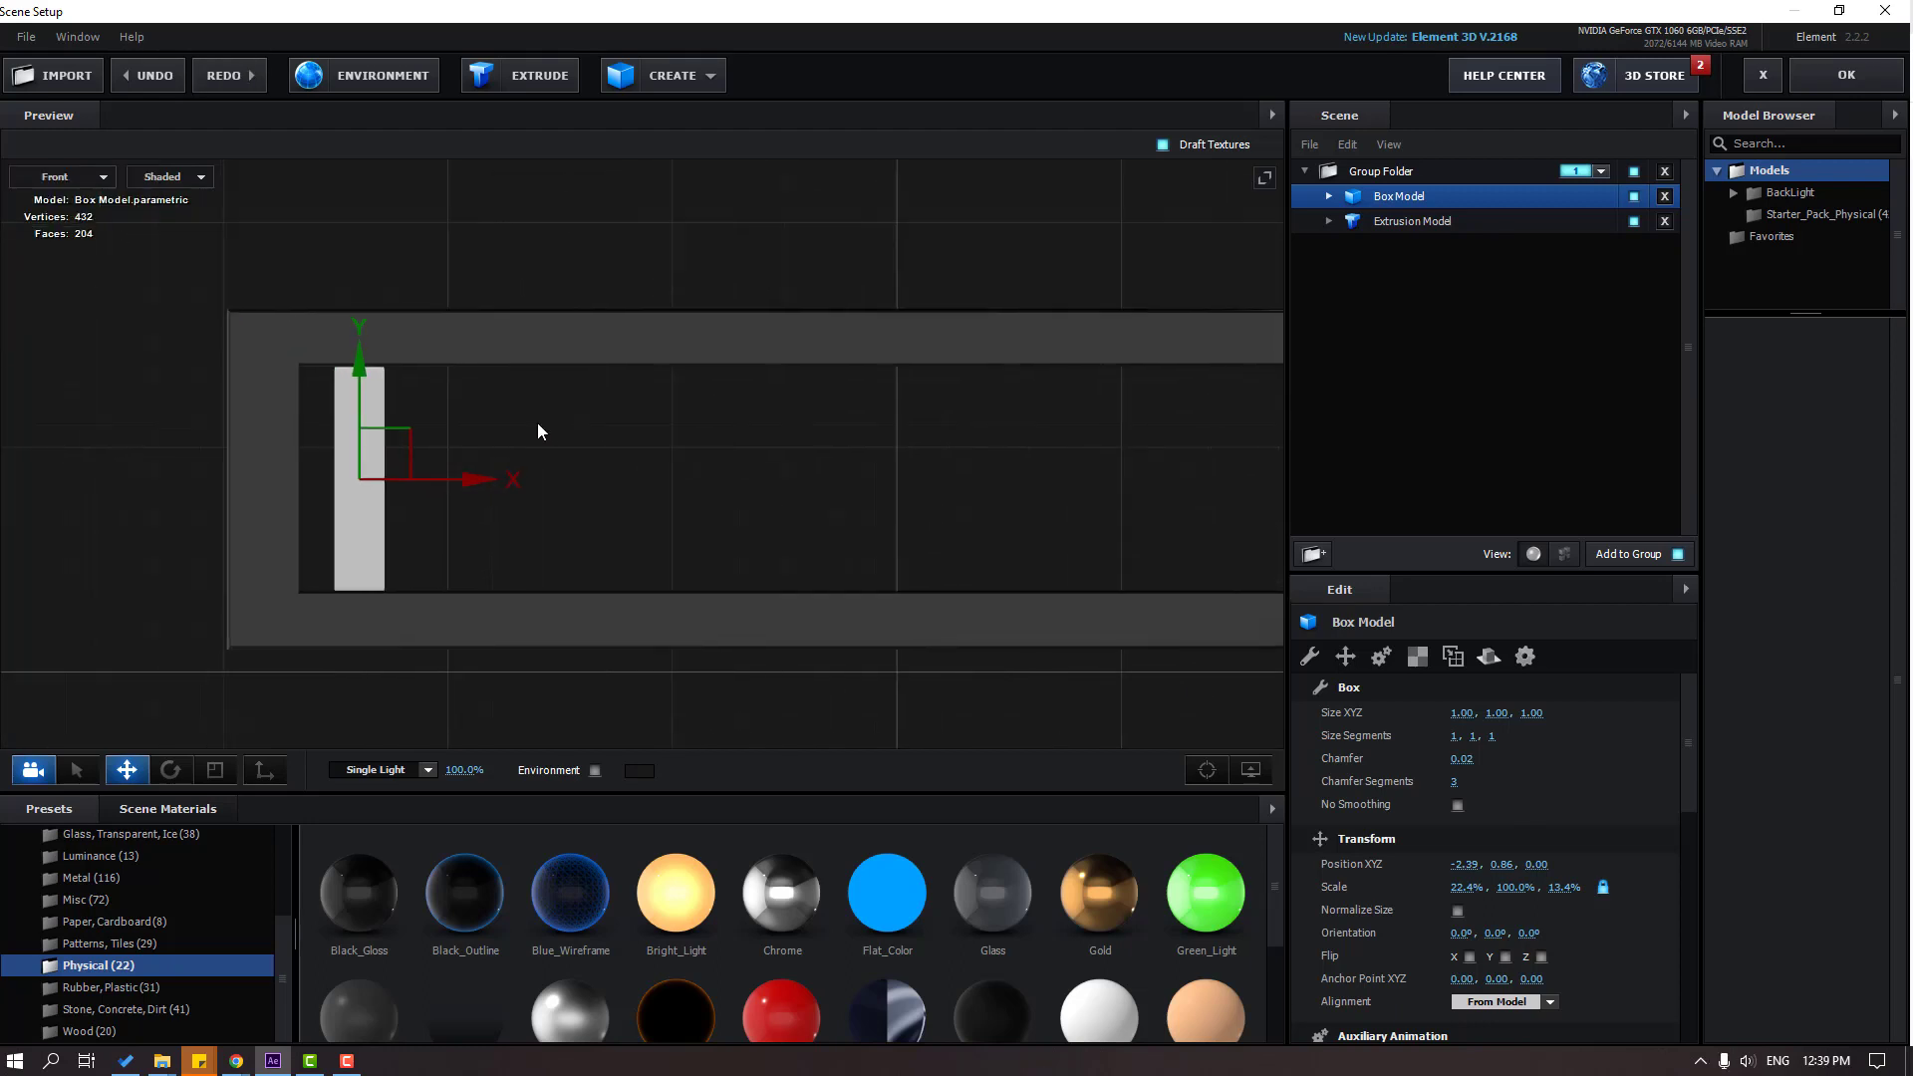
Widen the box along X to about 43.5% scale and shift it to X -2.33, just inside the frame's left end.
{"action": "left_click", "coordinate": [215, 771]}
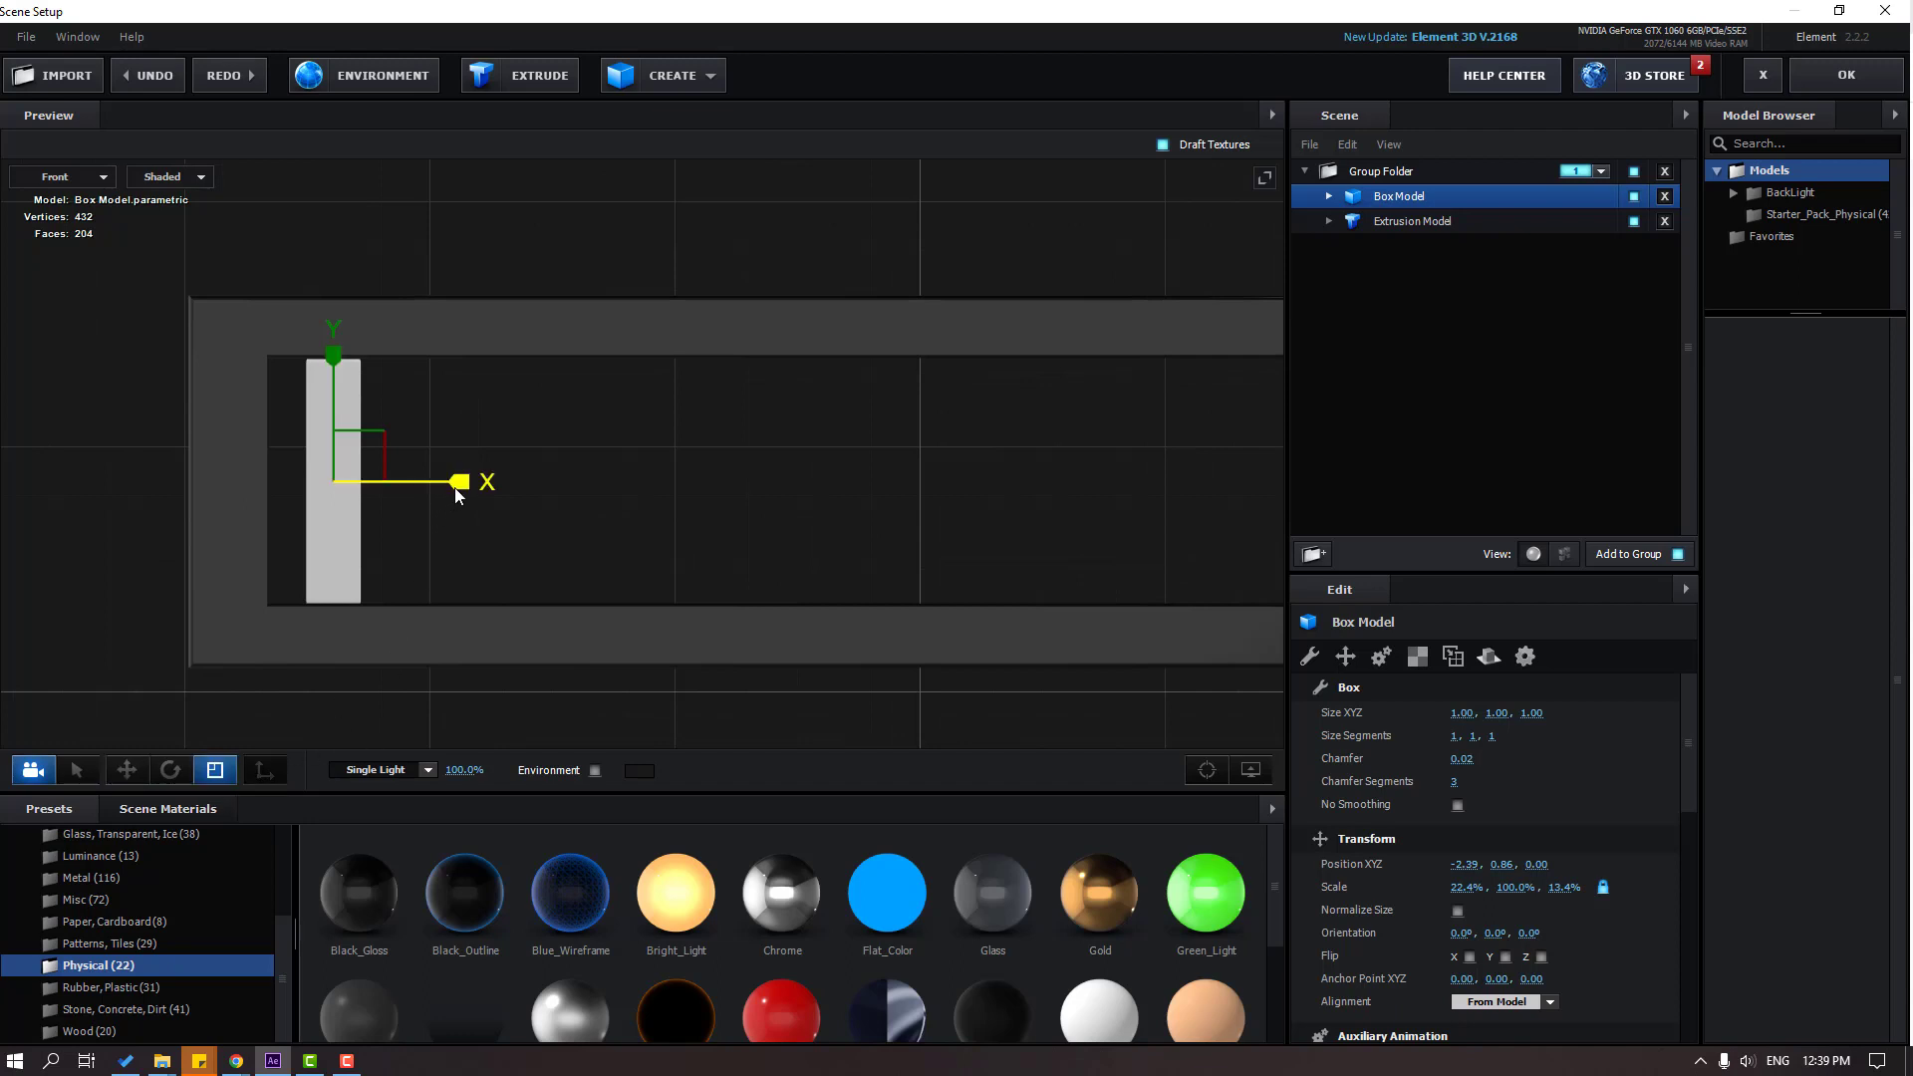
{"action": "mouse_move", "coordinate": [456, 488]}
{"action": "left_mouse_down"}
{"action": "mouse_move", "coordinate": [478, 487]}
{"action": "mouse_move", "coordinate": [462, 488]}
{"action": "left_mouse_up"}
{"action": "left_click", "coordinate": [136, 773]}
Duplicate the box five times and space the copies evenly along X inside the frame, the last at about 0.32.
{"action": "scroll", "coordinate": [460, 544], "scroll_direction": "down", "scroll_amount": 1}
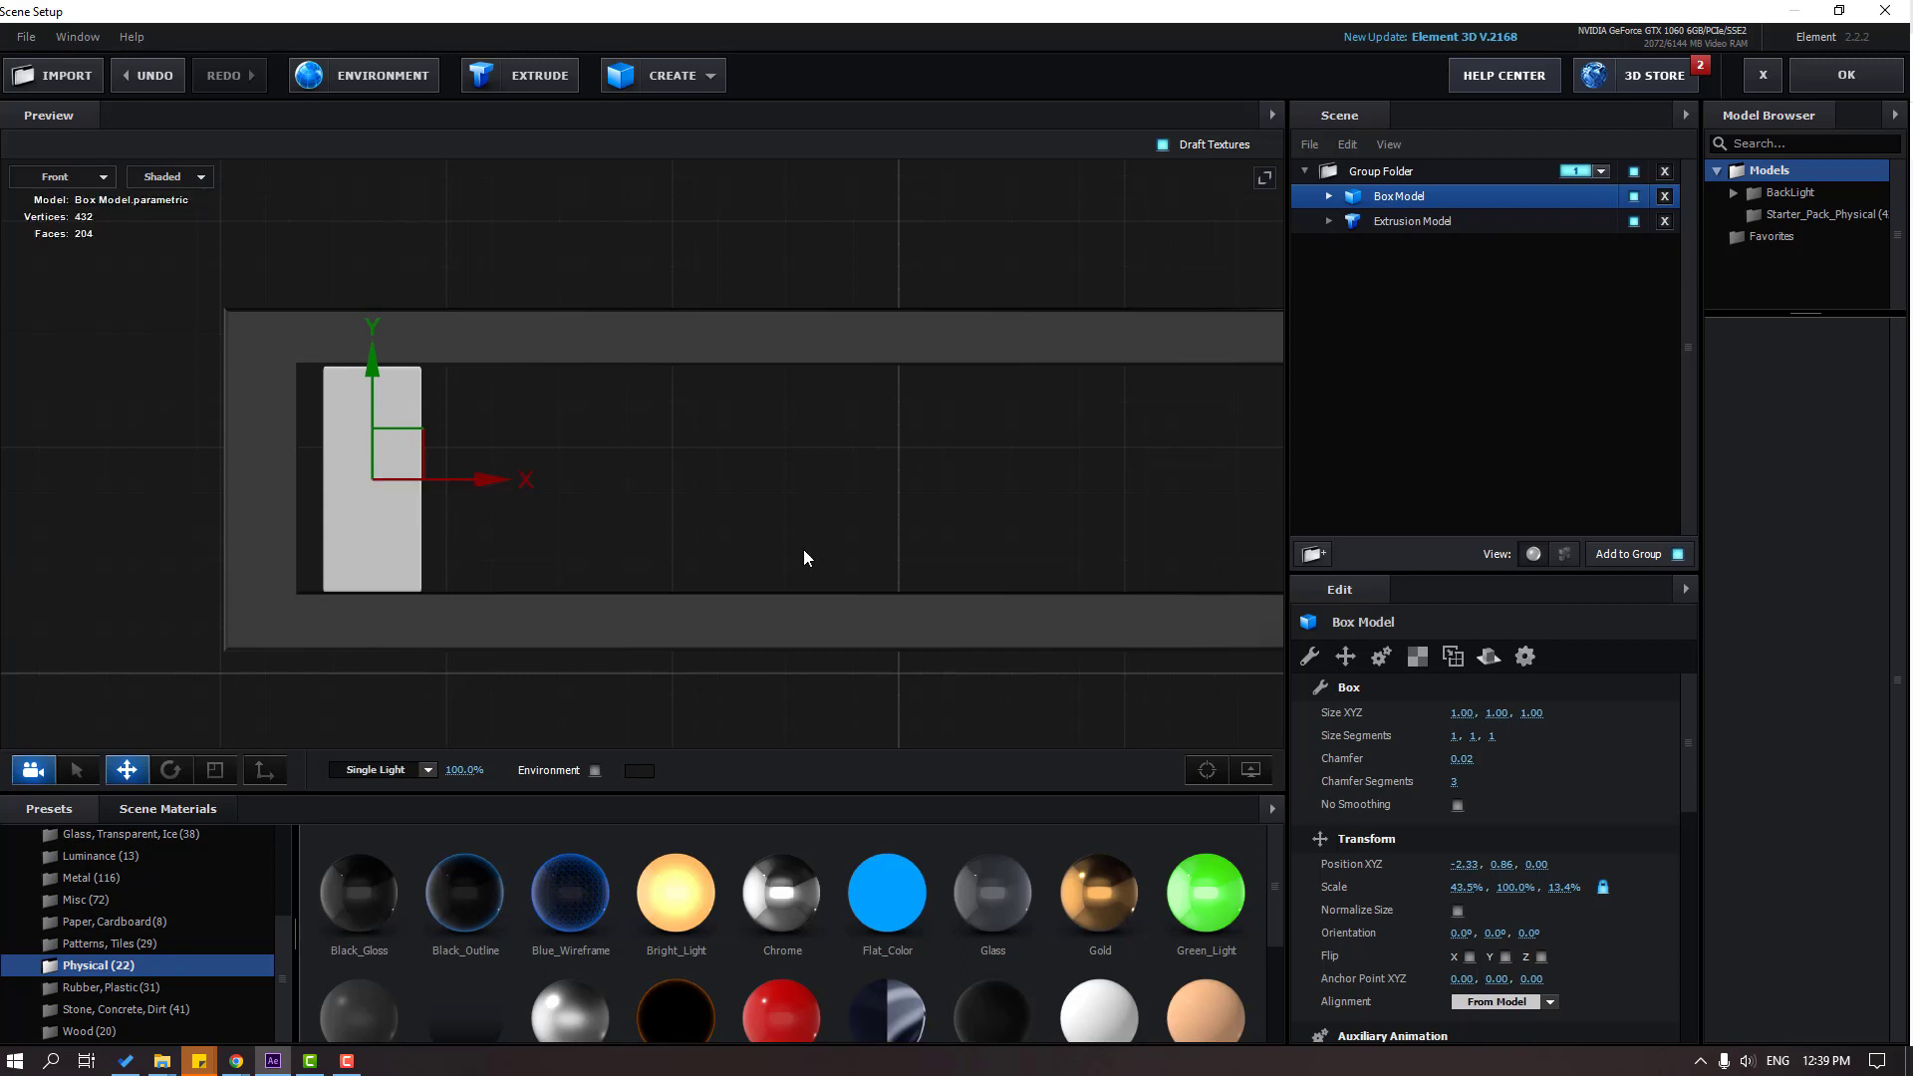
{"action": "scroll", "coordinate": [520, 426], "scroll_direction": "down", "scroll_amount": 2}
{"action": "left_click_drag", "start_coordinate": [884, 566], "coordinate": [684, 536]}
{"action": "scroll", "coordinate": [590, 544], "scroll_direction": "up", "scroll_amount": 1}
{"action": "key", "text": "ctrl+d"}
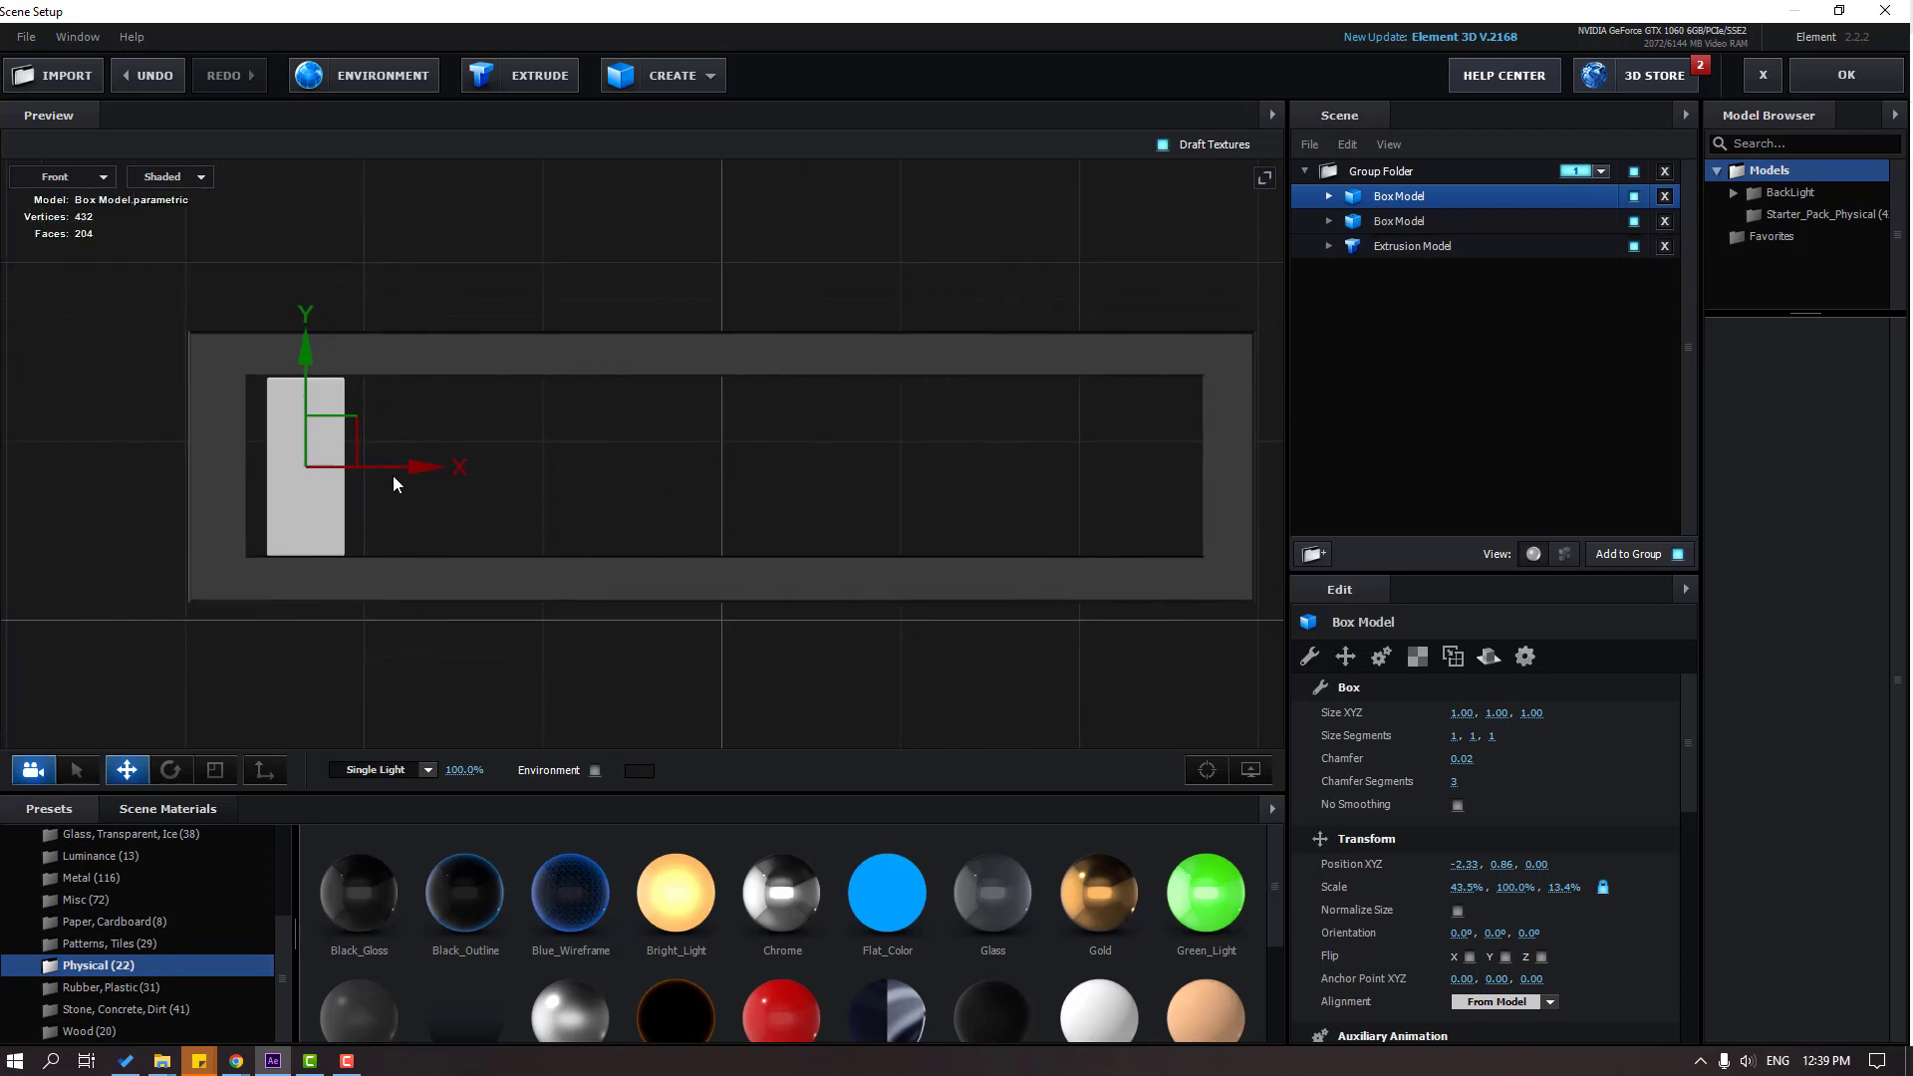
{"action": "left_click_drag", "start_coordinate": [395, 466], "coordinate": [856, 463]}
{"action": "key", "text": "ctrl+d"}
{"action": "key", "text": "ctrl+d"}
{"action": "key", "text": "ctrl+d"}
{"action": "key", "text": "ctrl+d"}
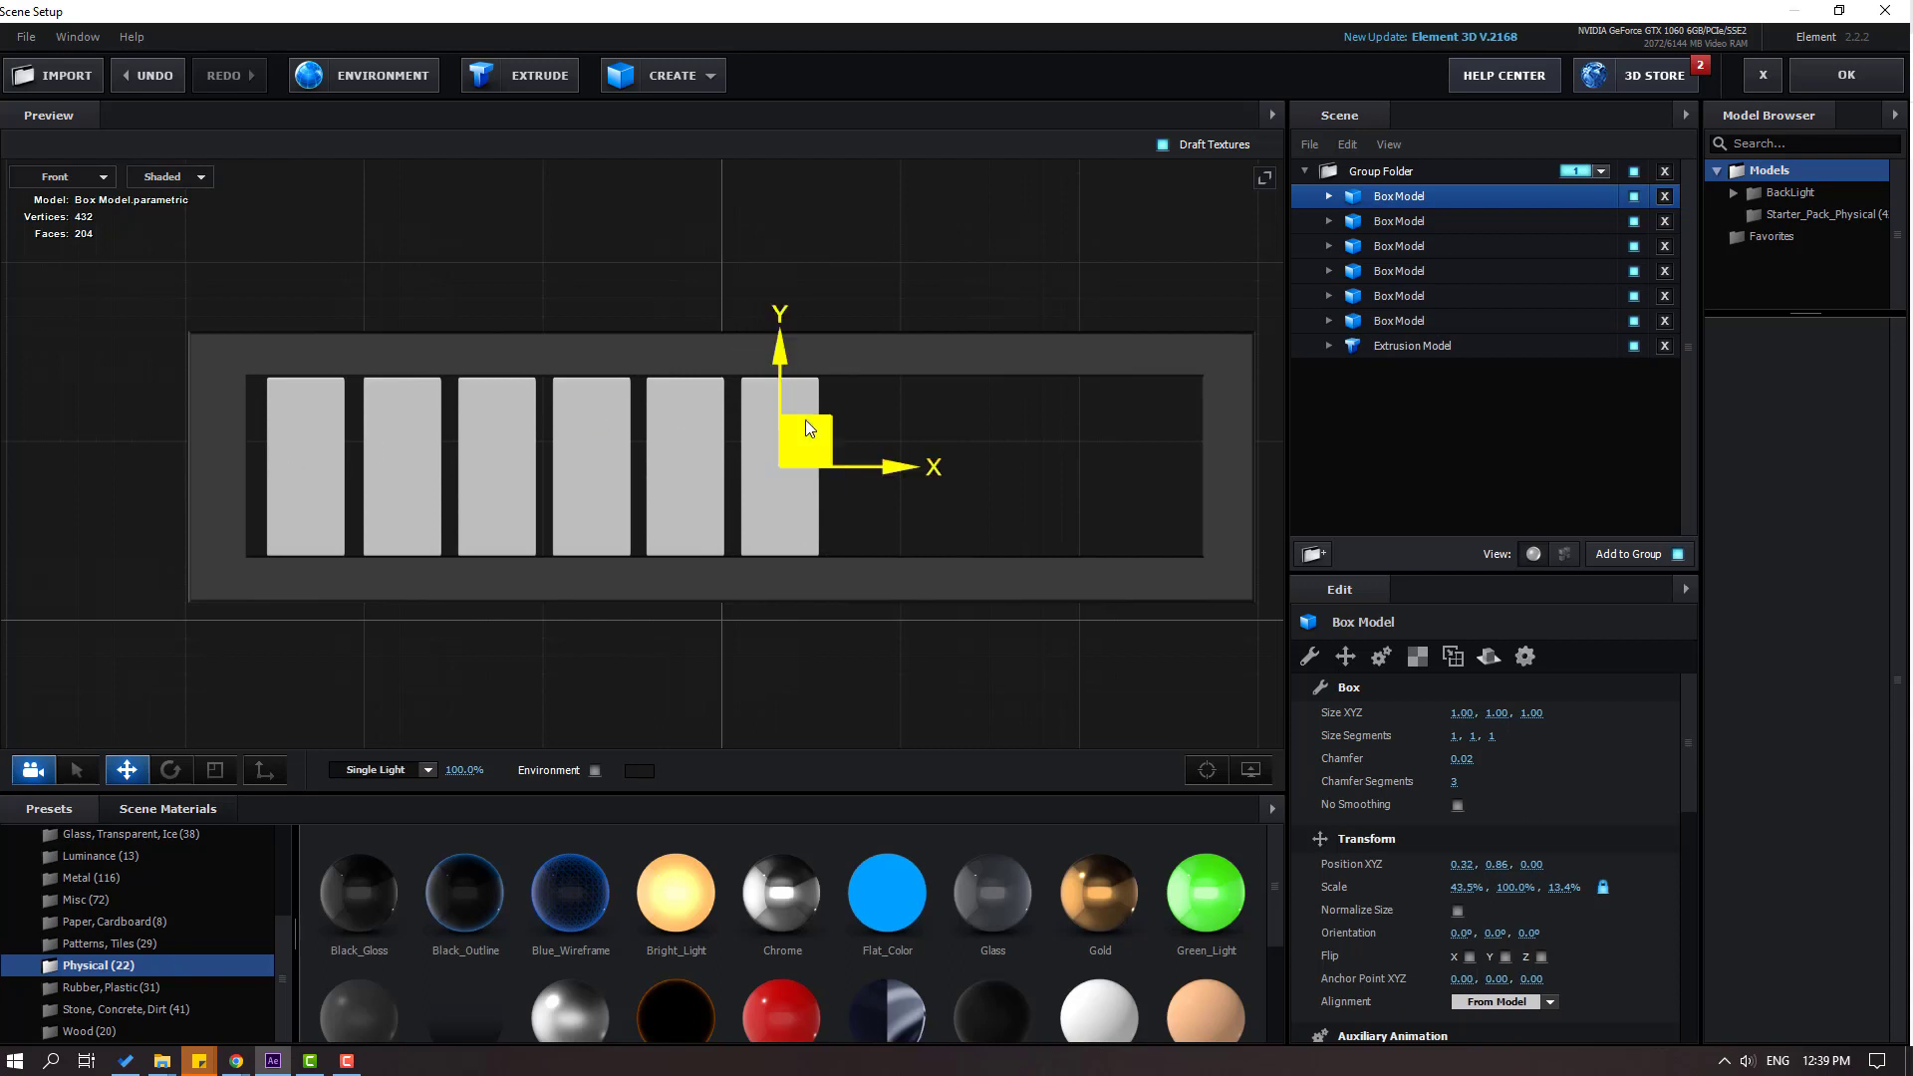
Add four more box copies at the same spacing up to the frame's right end, the last at X about 2.41.
{"action": "key", "text": "ctrl+d"}
{"action": "left_click_drag", "start_coordinate": [861, 468], "coordinate": [954, 462]}
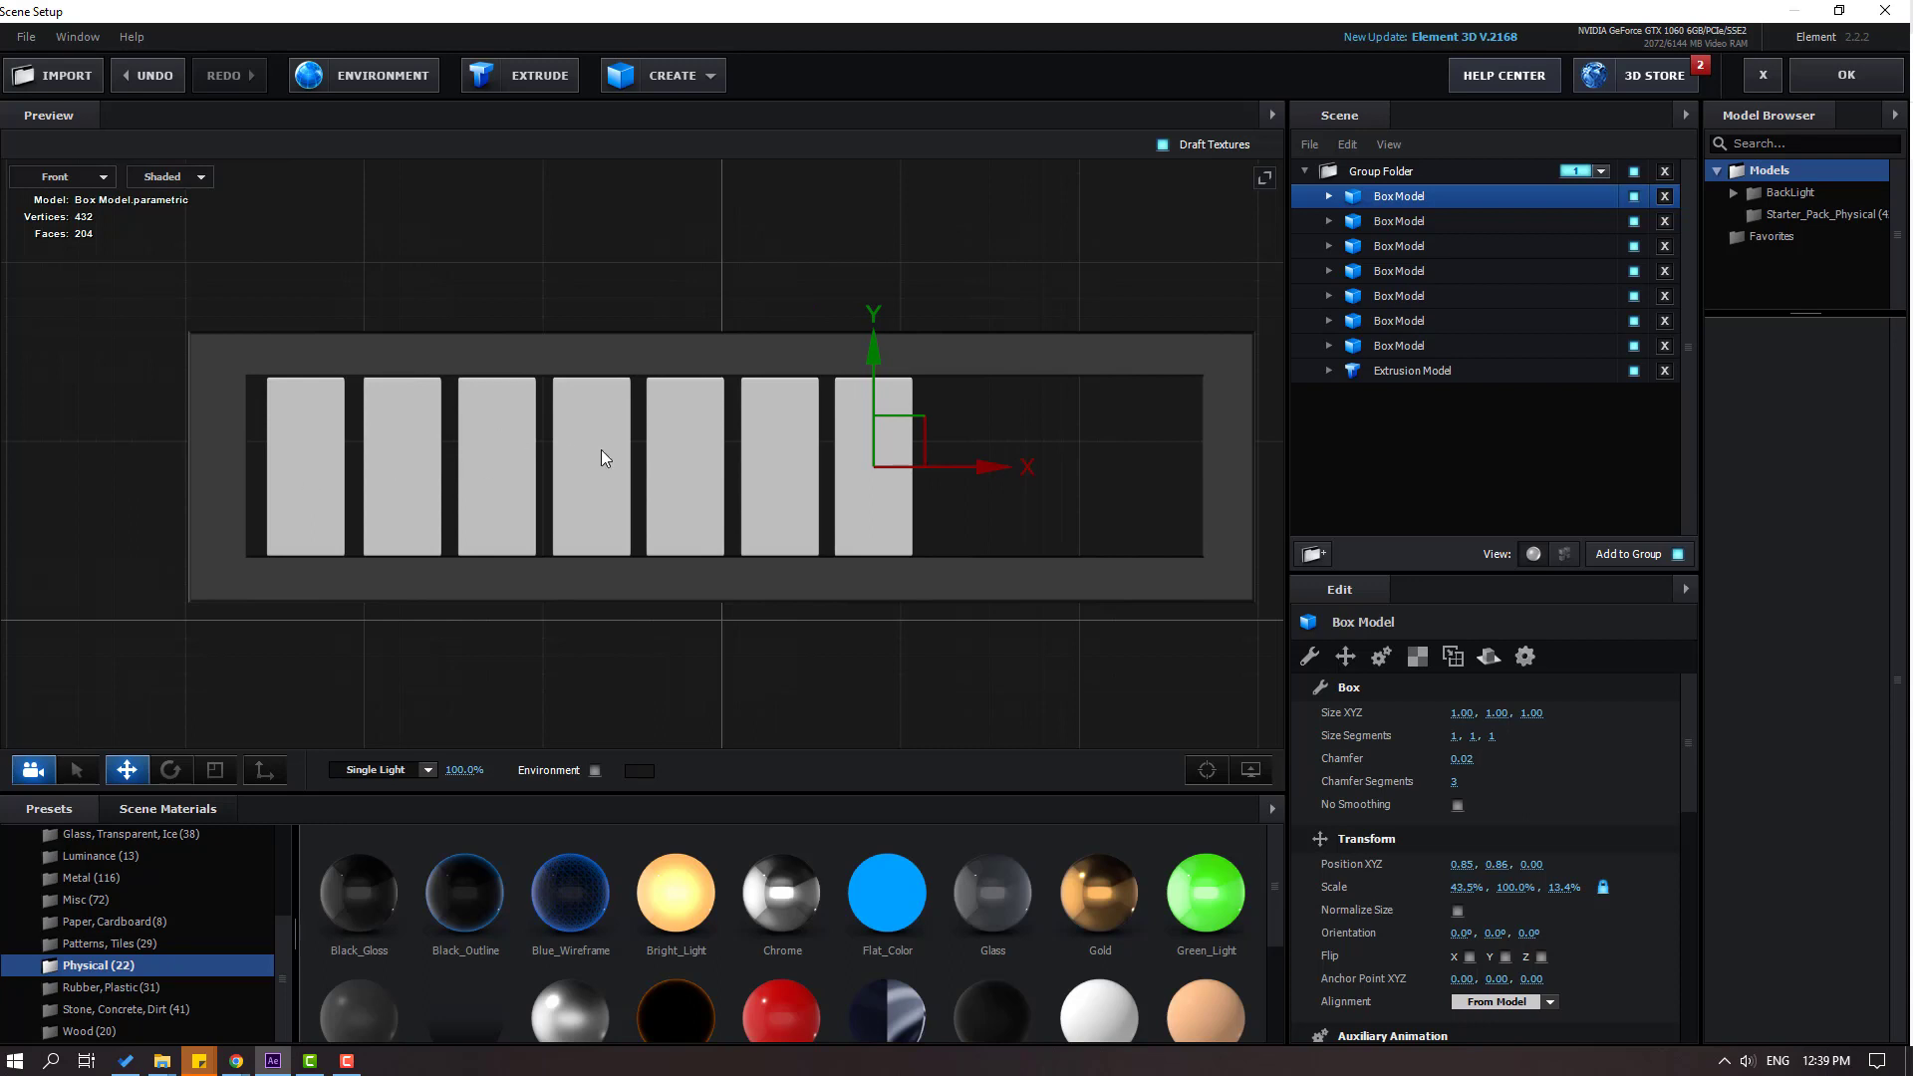
{"action": "key", "text": "ctrl+d"}
{"action": "left_click_drag", "start_coordinate": [949, 468], "coordinate": [1133, 464]}
{"action": "key", "text": "ctrl+d"}
{"action": "left_click_drag", "start_coordinate": [1097, 576], "coordinate": [978, 560]}
{"action": "key", "text": "ctrl+d"}
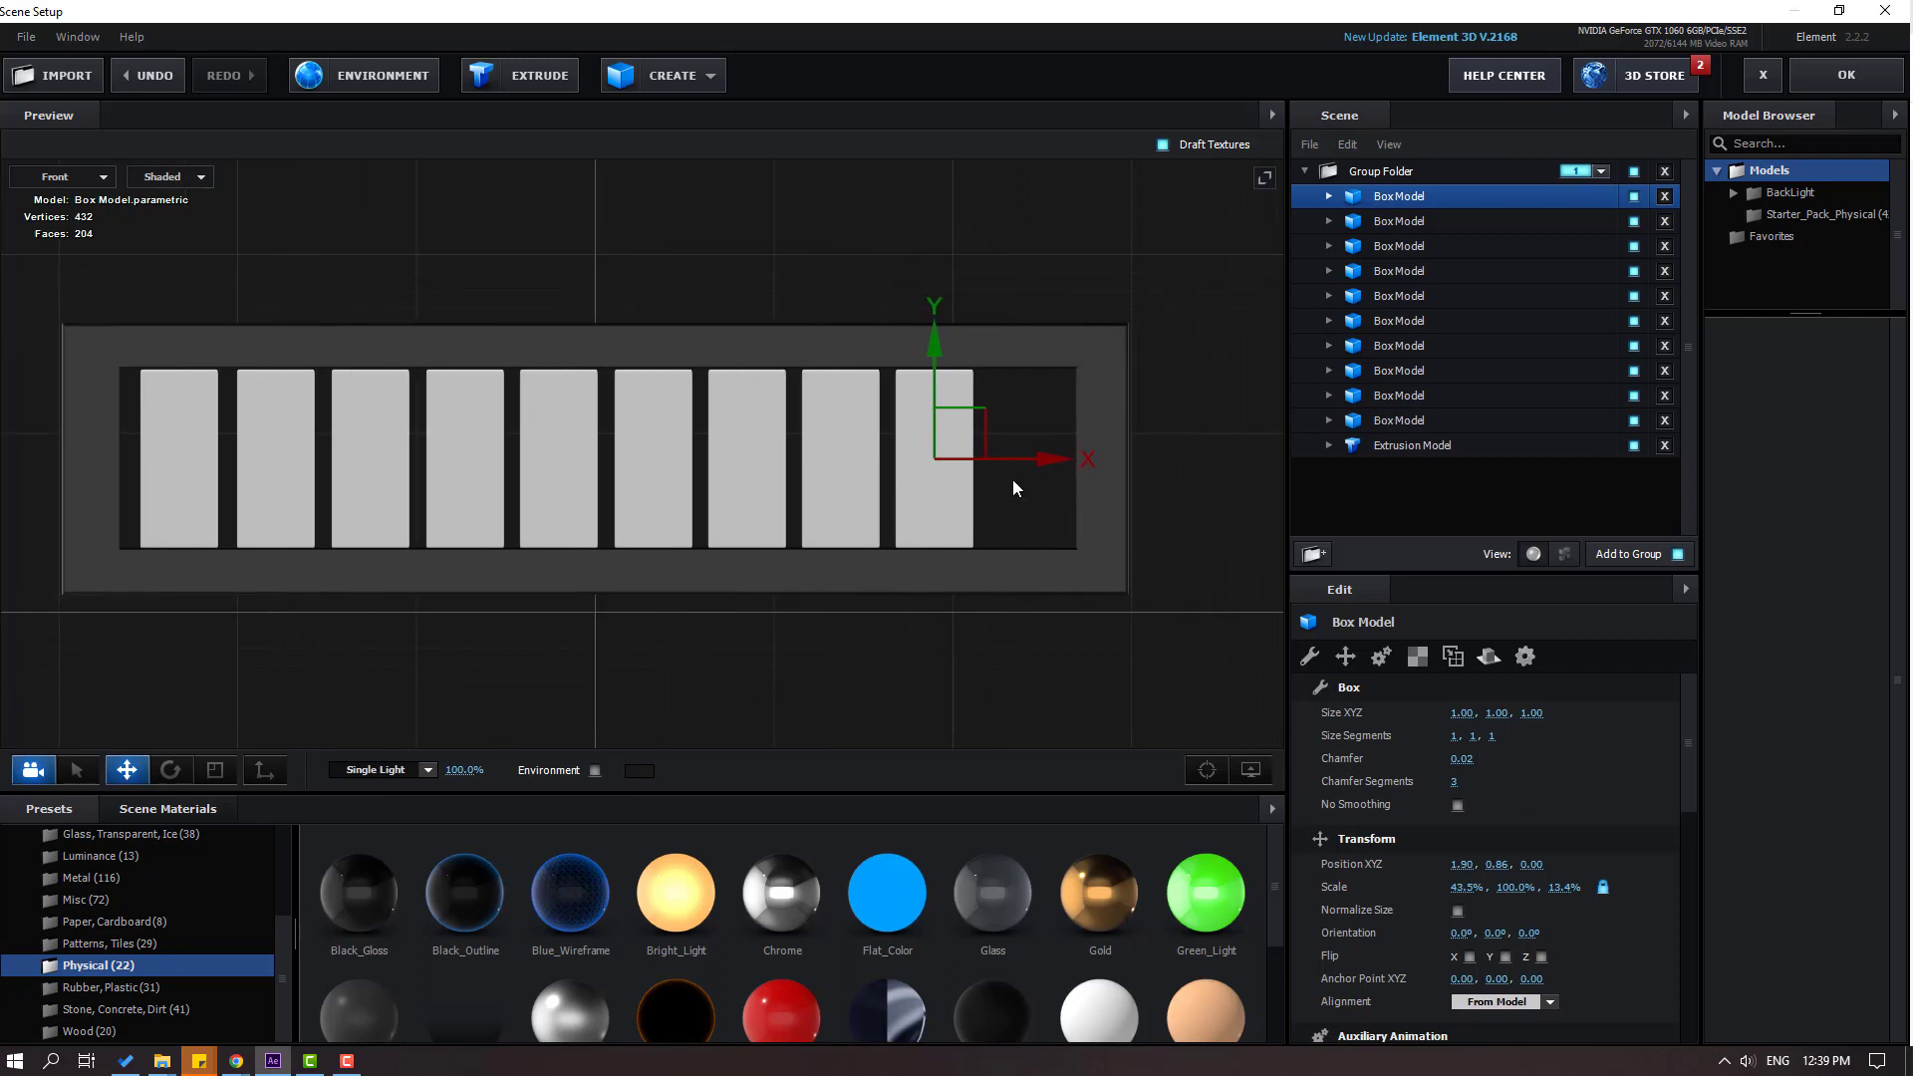
{"action": "left_click_drag", "start_coordinate": [1018, 463], "coordinate": [1109, 460]}
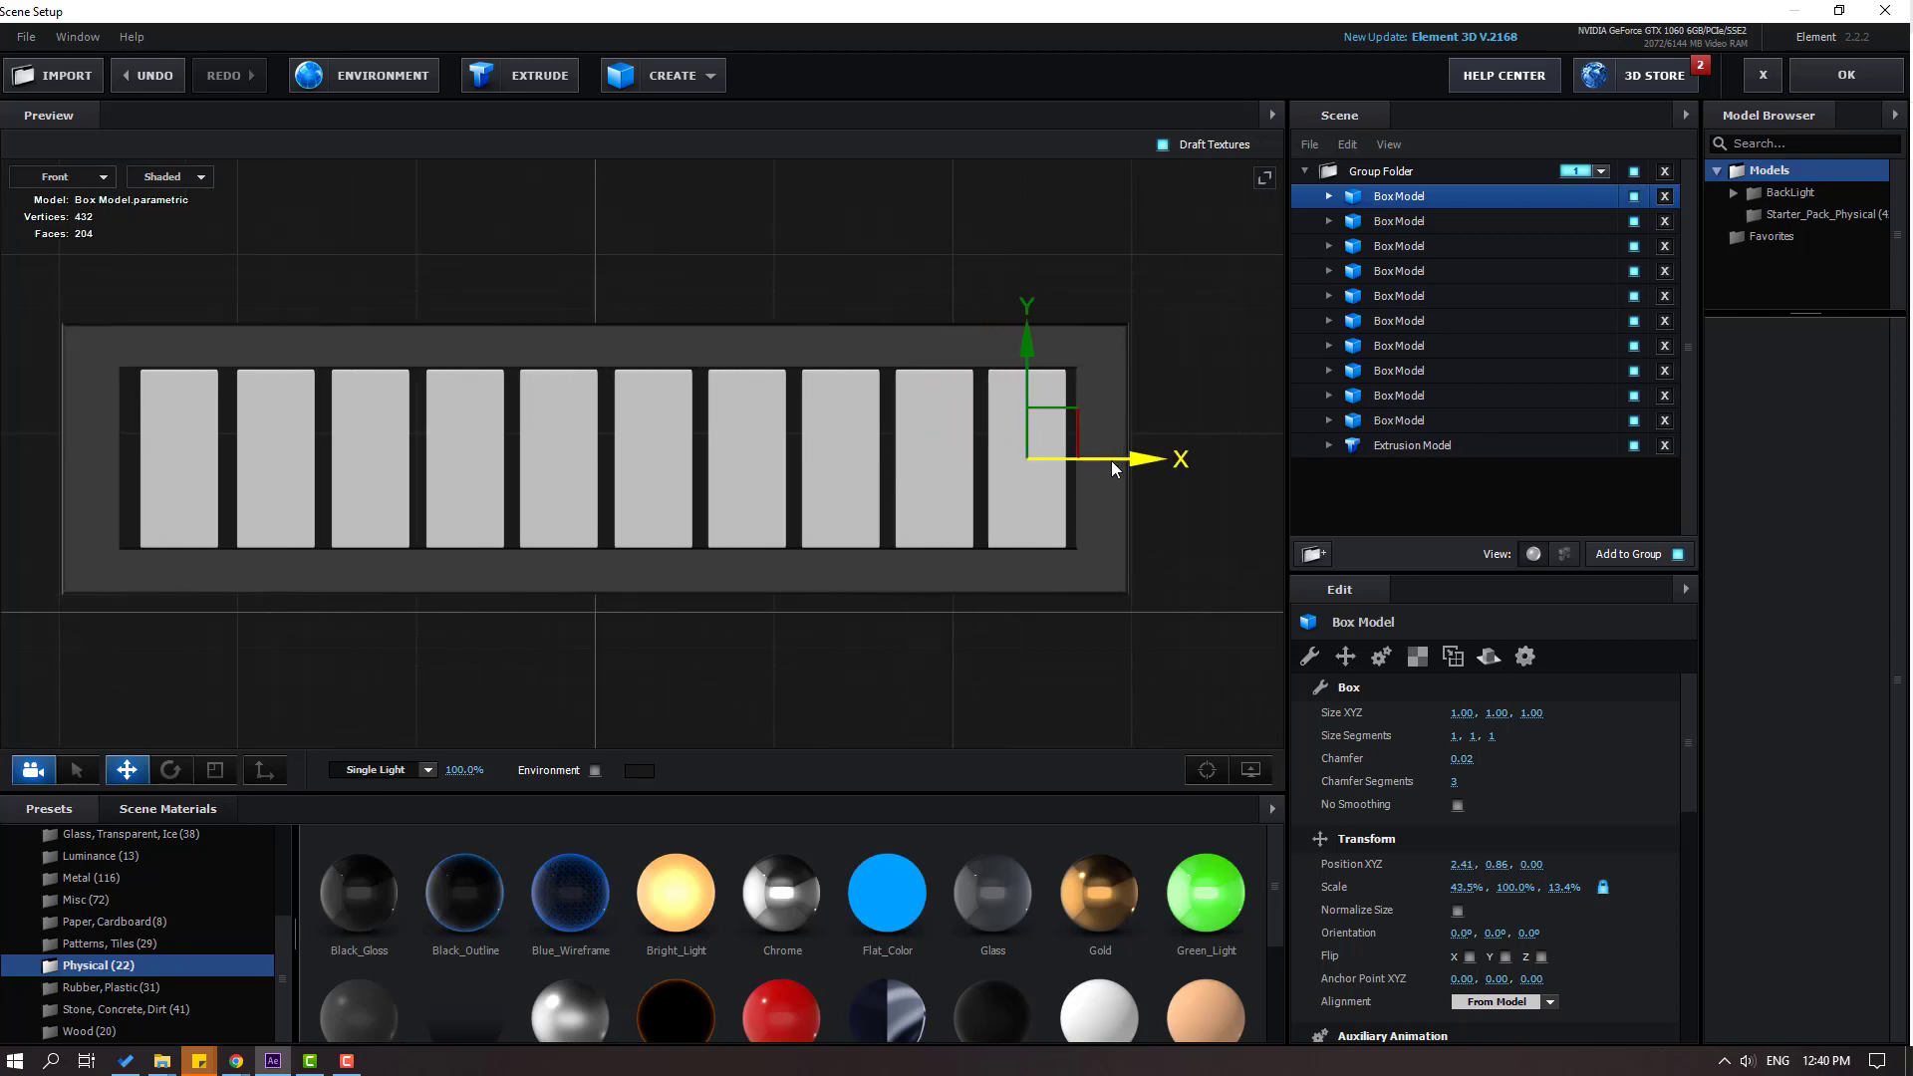
Select all ten box models and shift them together slightly along X to centre them in the frame.
{"action": "left_click", "coordinate": [1398, 420], "text": "ctrl"}
{"action": "left_click", "coordinate": [1395, 395], "text": "ctrl"}
{"action": "left_click", "coordinate": [1396, 370], "text": "ctrl"}
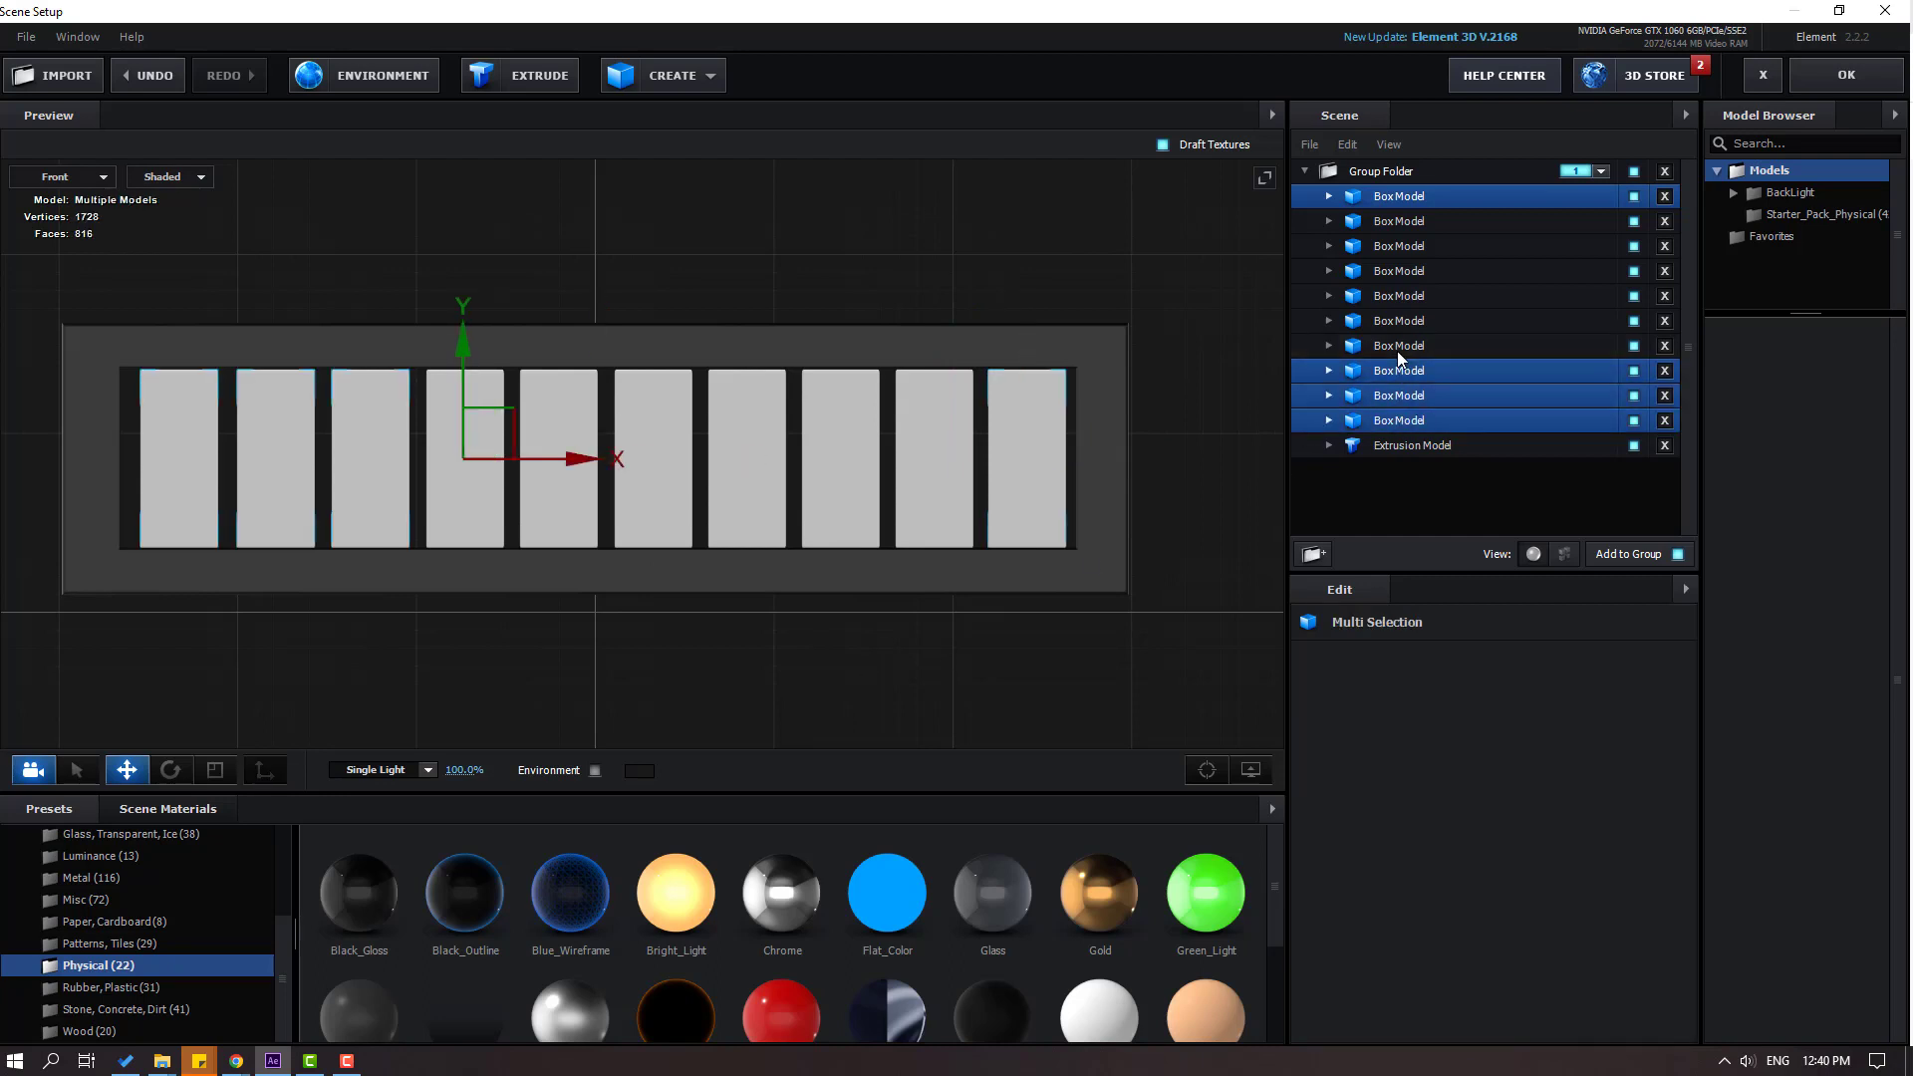
{"action": "left_click", "coordinate": [1399, 346], "text": "ctrl"}
{"action": "left_click", "coordinate": [1400, 321], "text": "ctrl"}
{"action": "left_click", "coordinate": [1401, 296], "text": "ctrl"}
{"action": "left_click", "coordinate": [1402, 221], "text": "ctrl"}
{"action": "left_click", "coordinate": [1397, 246], "text": "ctrl"}
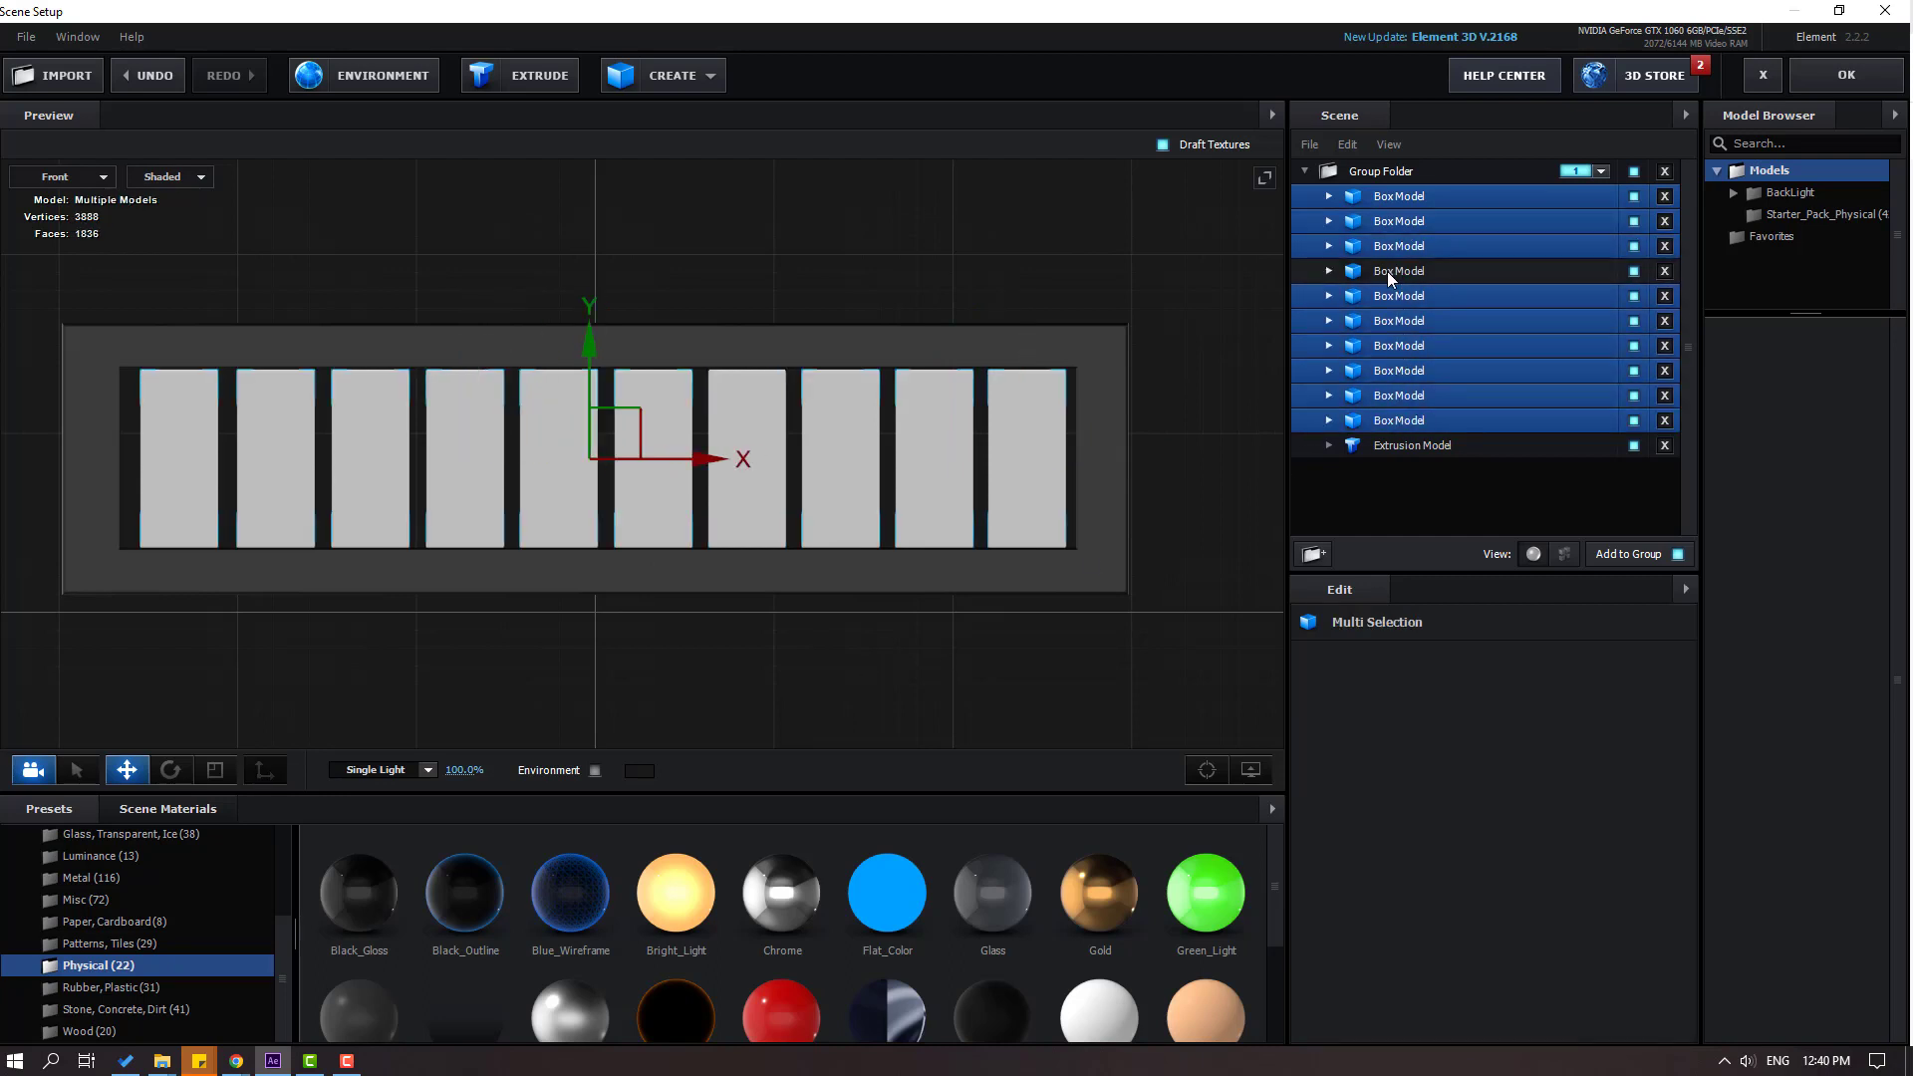
{"action": "left_click", "coordinate": [1387, 271], "text": "ctrl"}
{"action": "left_click_drag", "start_coordinate": [692, 478], "coordinate": [696, 471]}
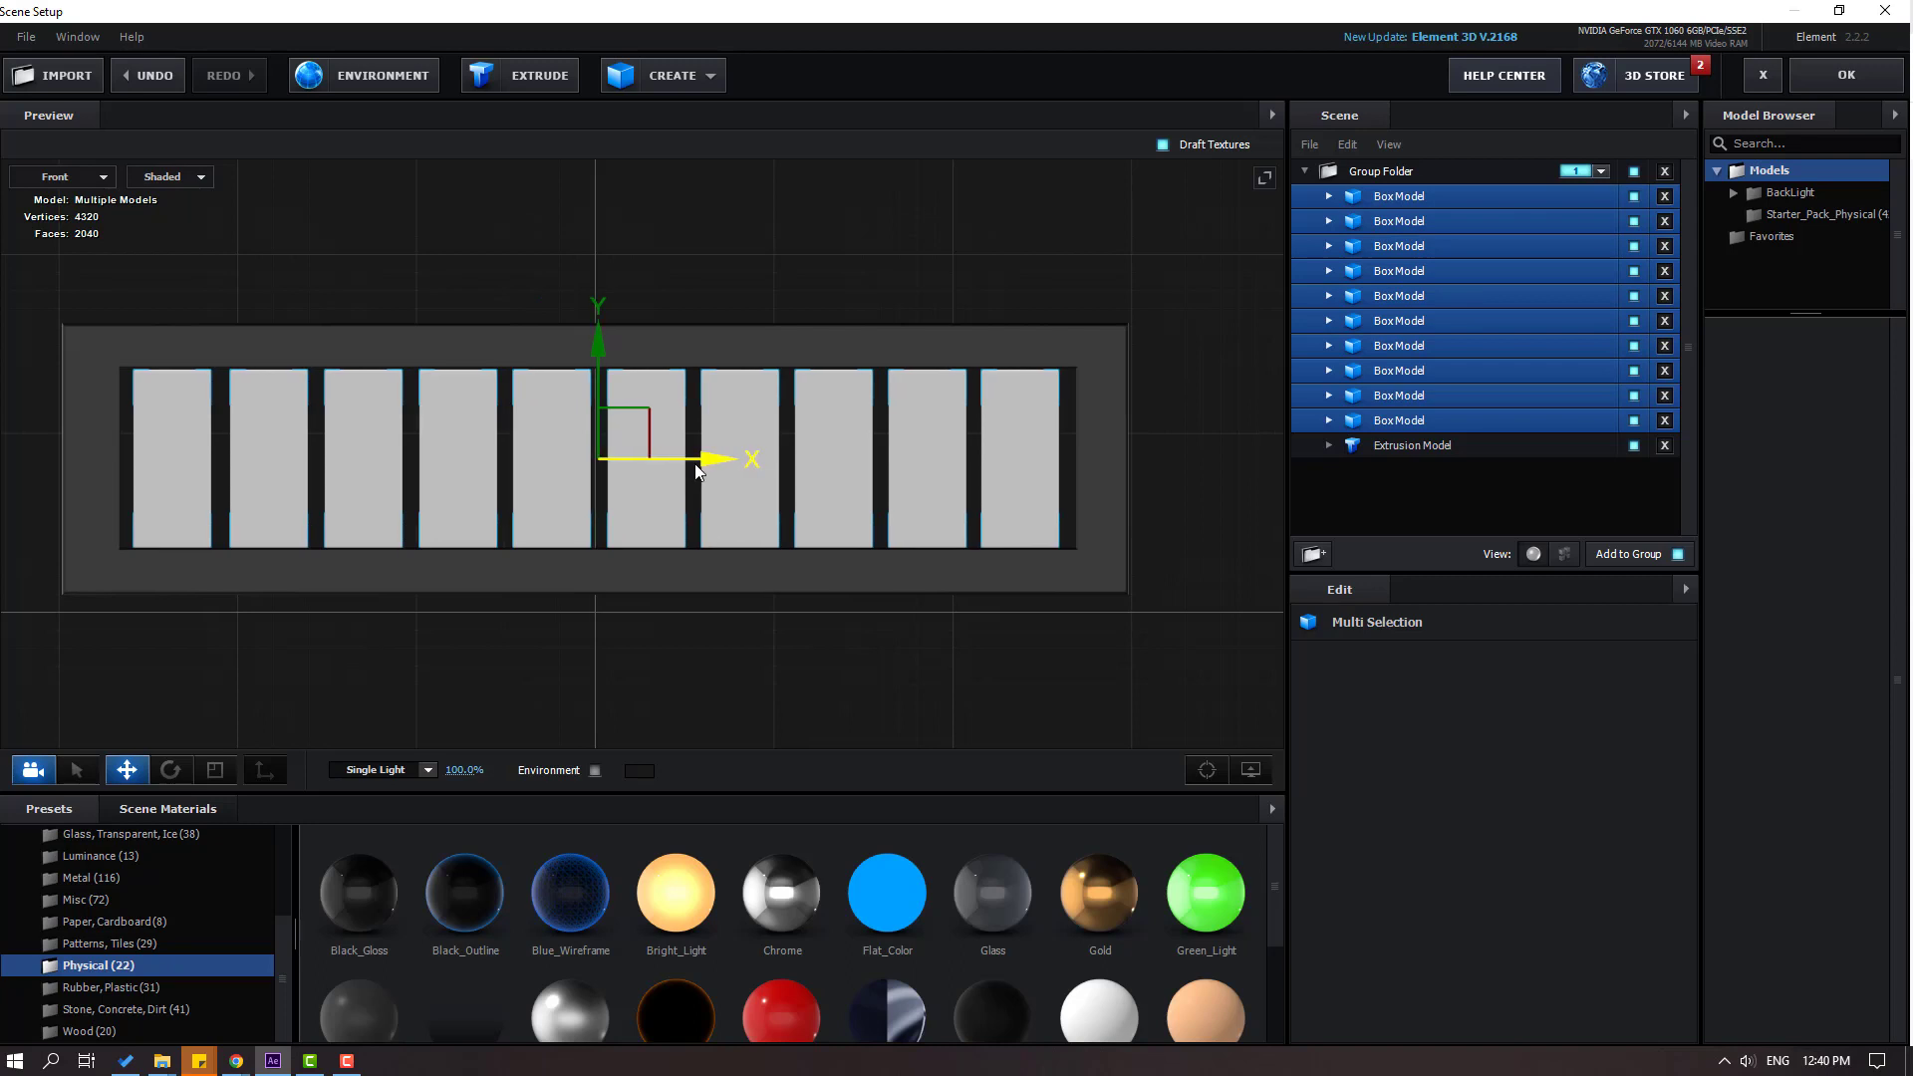
Apply the Bright_Light material to the ten selected boxes in the Perspective view.
{"action": "scroll", "coordinate": [922, 344], "scroll_direction": "down", "scroll_amount": 1}
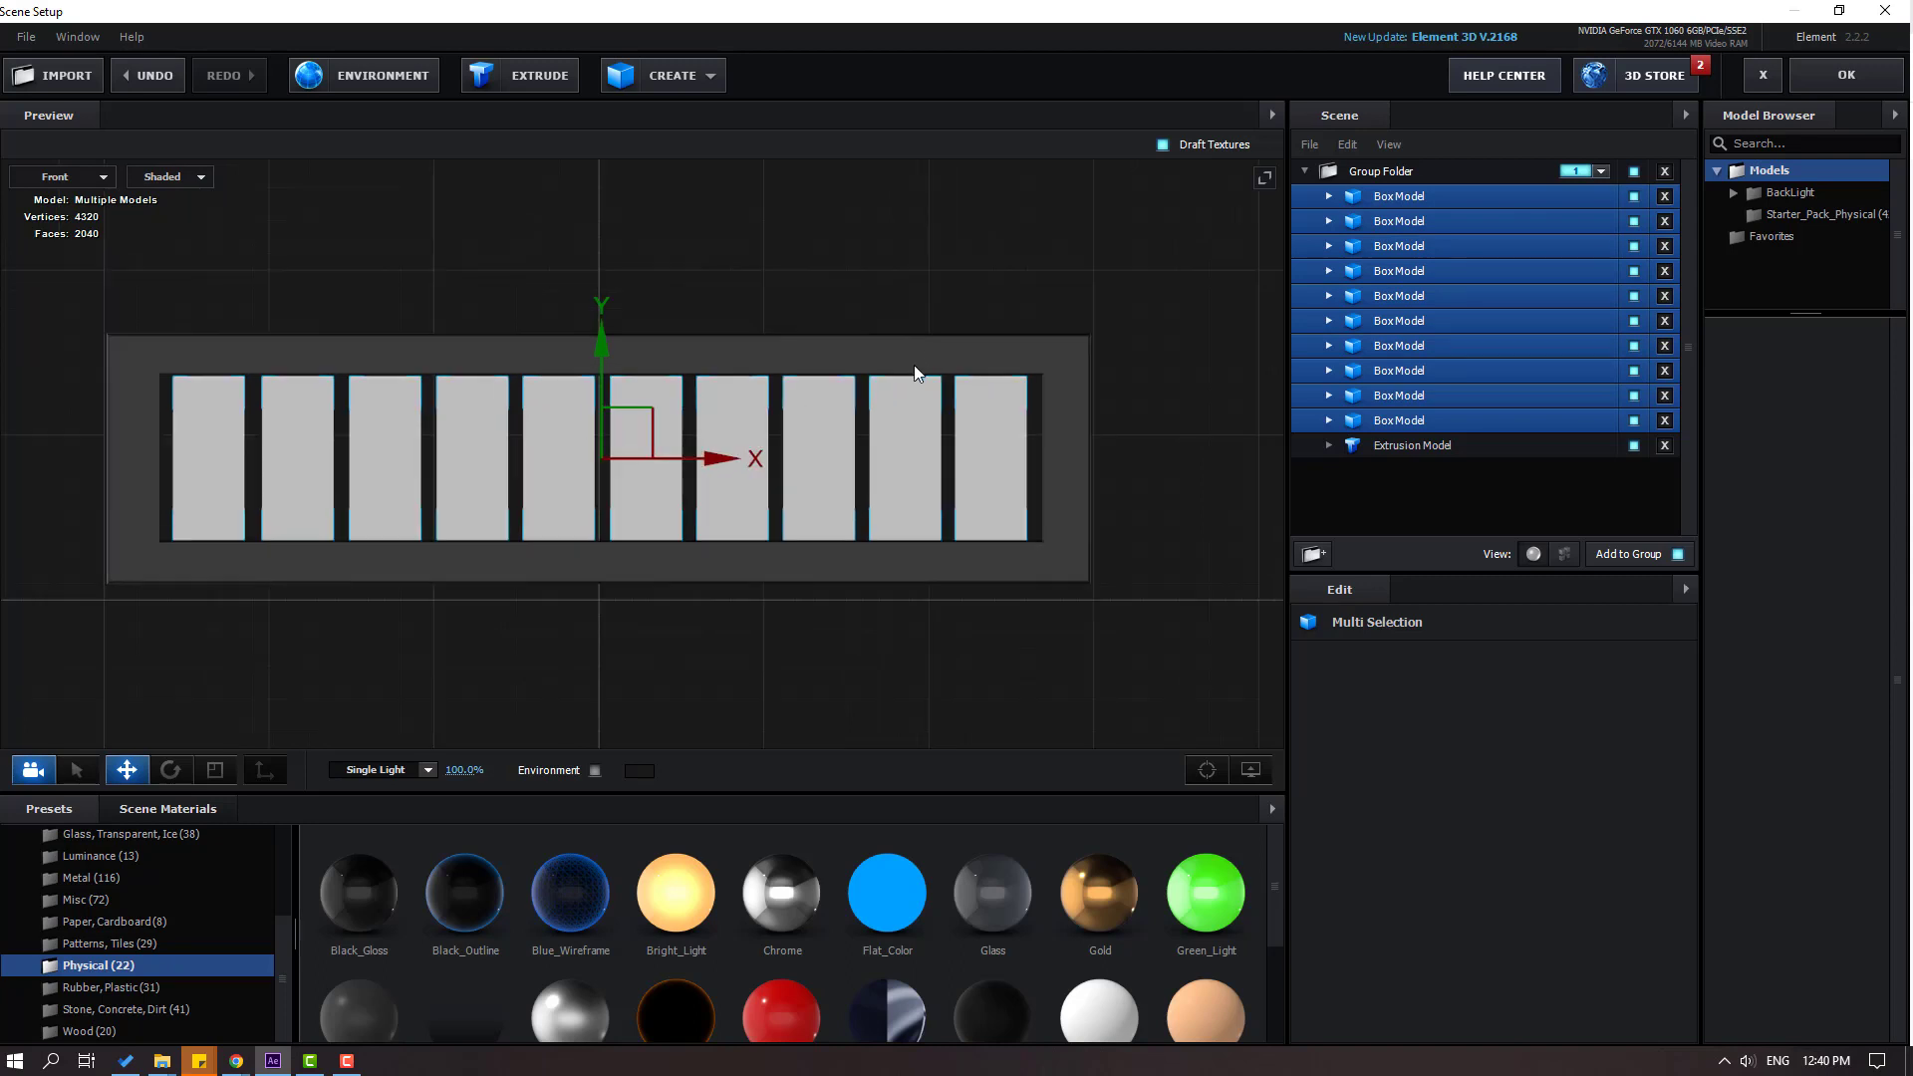
{"action": "left_click", "coordinate": [62, 179]}
{"action": "left_click", "coordinate": [57, 195]}
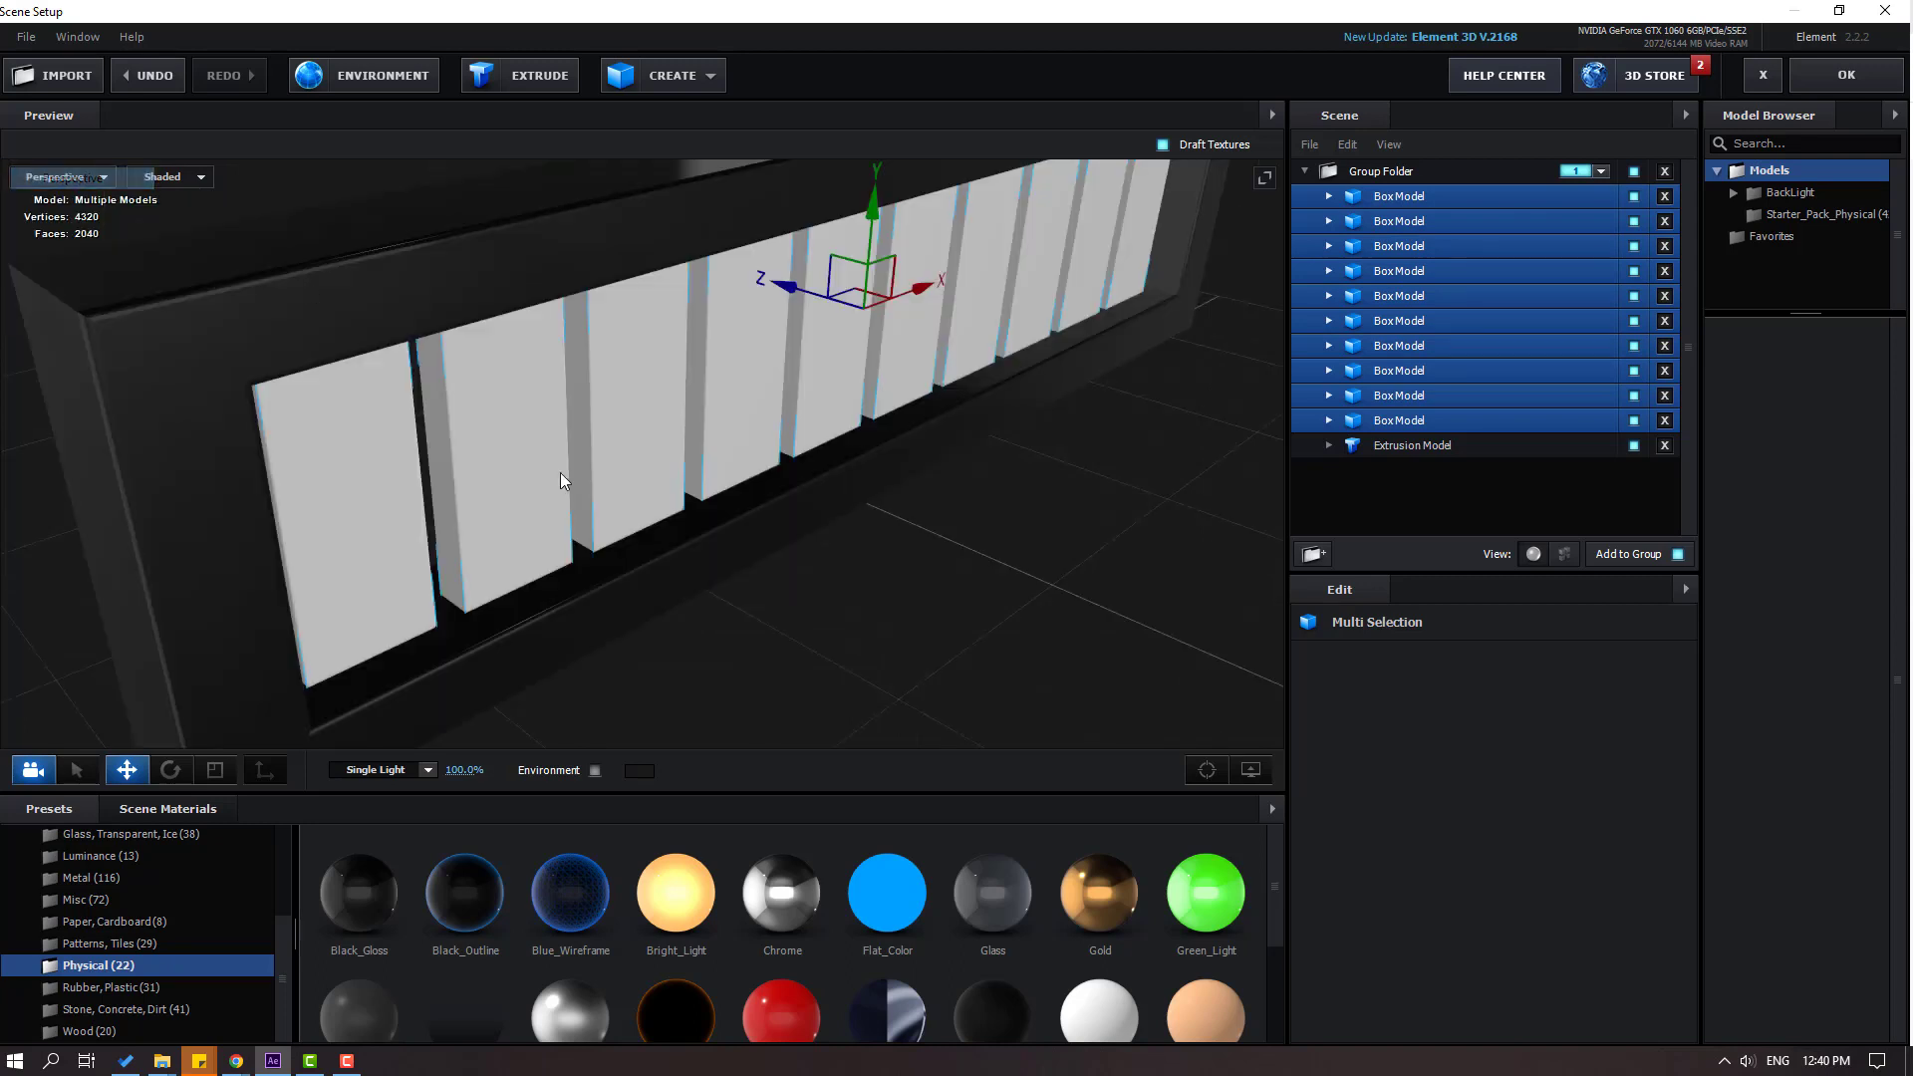
{"action": "left_click_drag", "start_coordinate": [560, 472], "coordinate": [883, 392]}
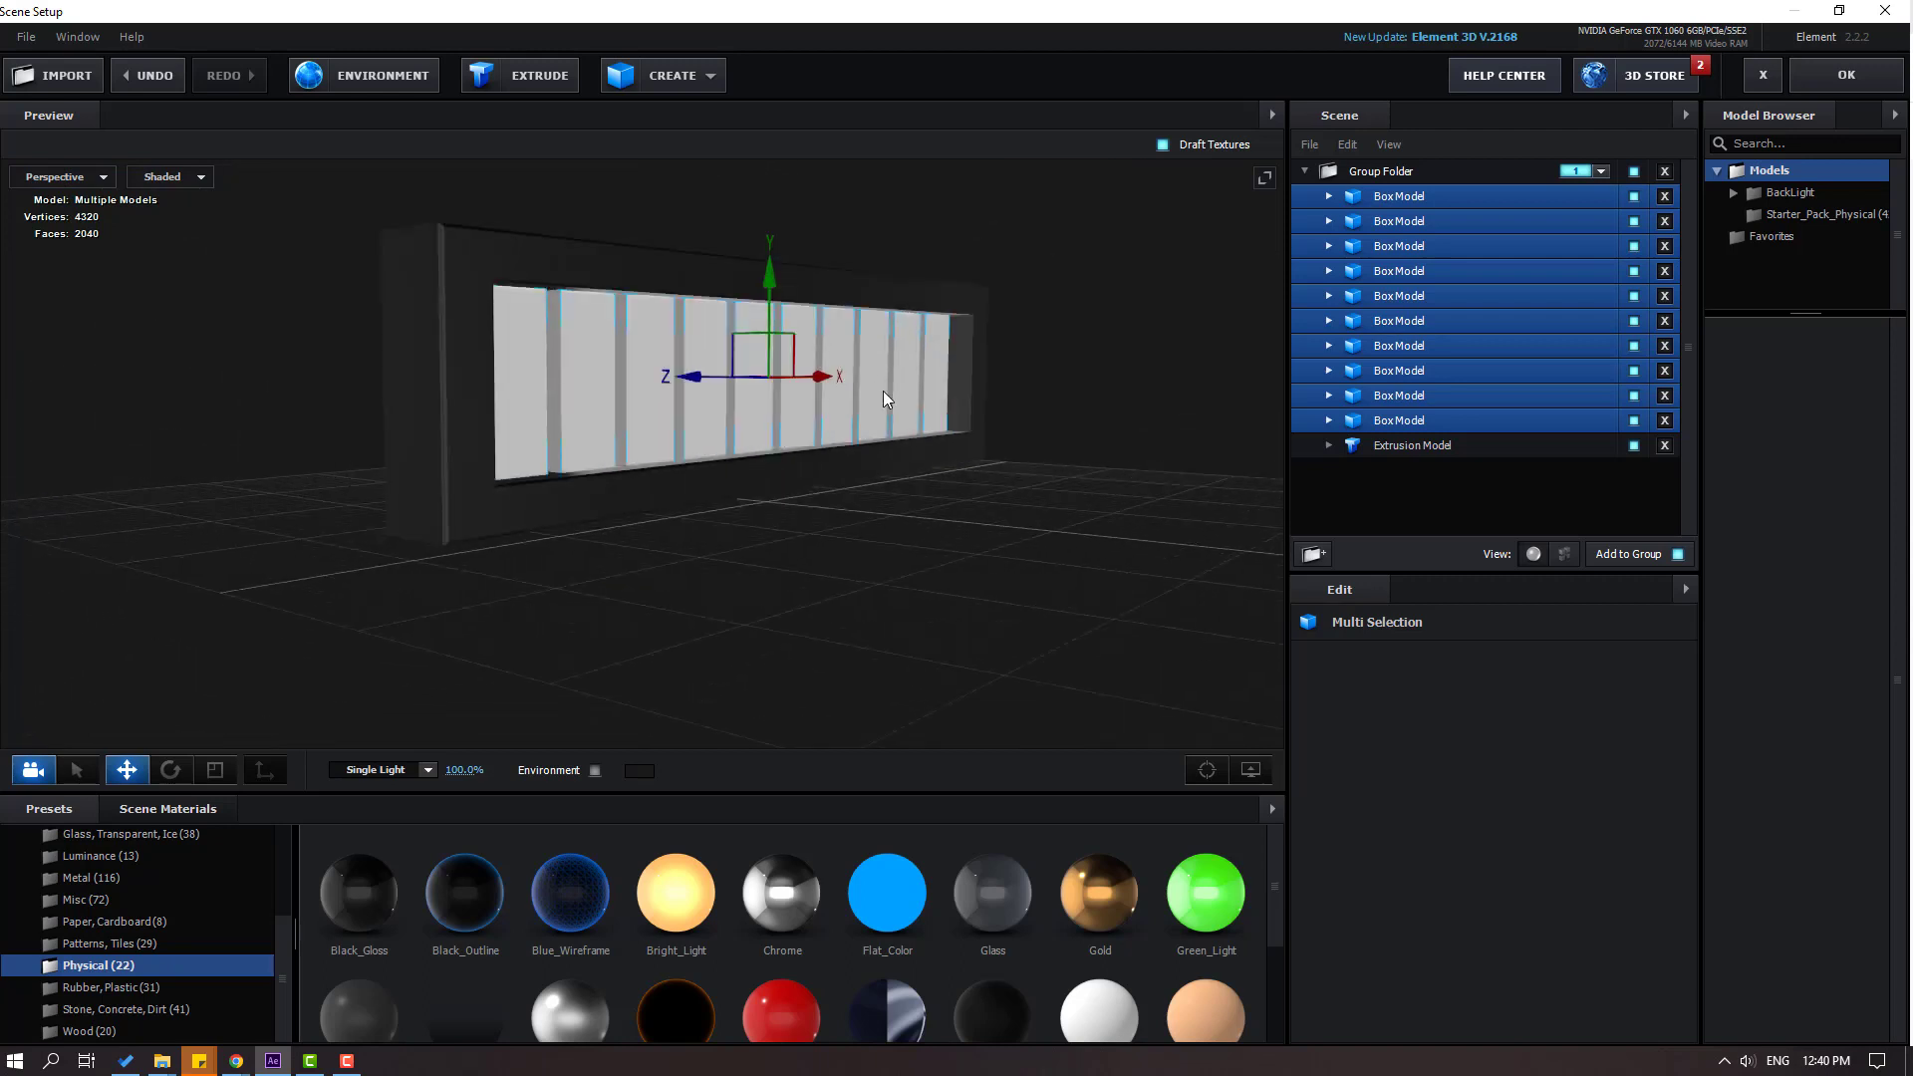
{"action": "left_click_drag", "start_coordinate": [756, 476], "coordinate": [775, 510]}
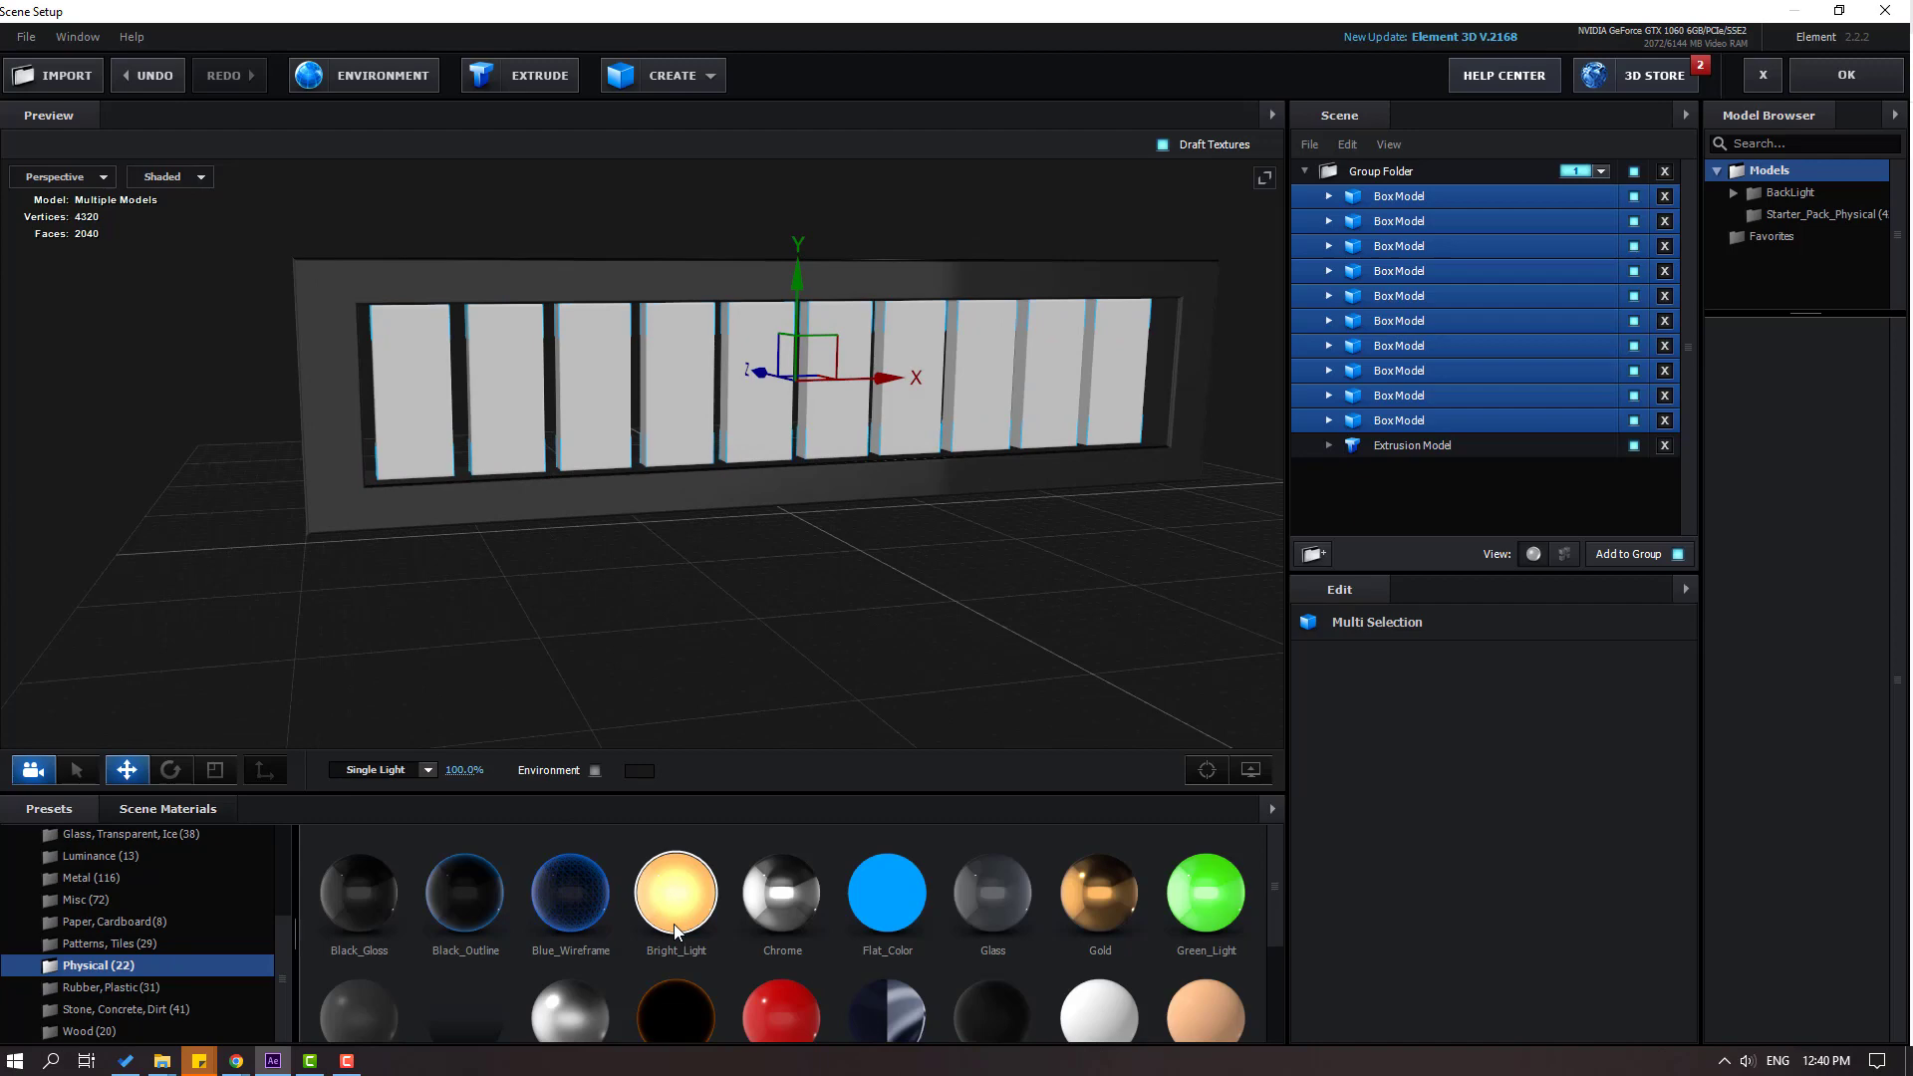
{"action": "left_click_drag", "start_coordinate": [673, 929], "coordinate": [1036, 500]}
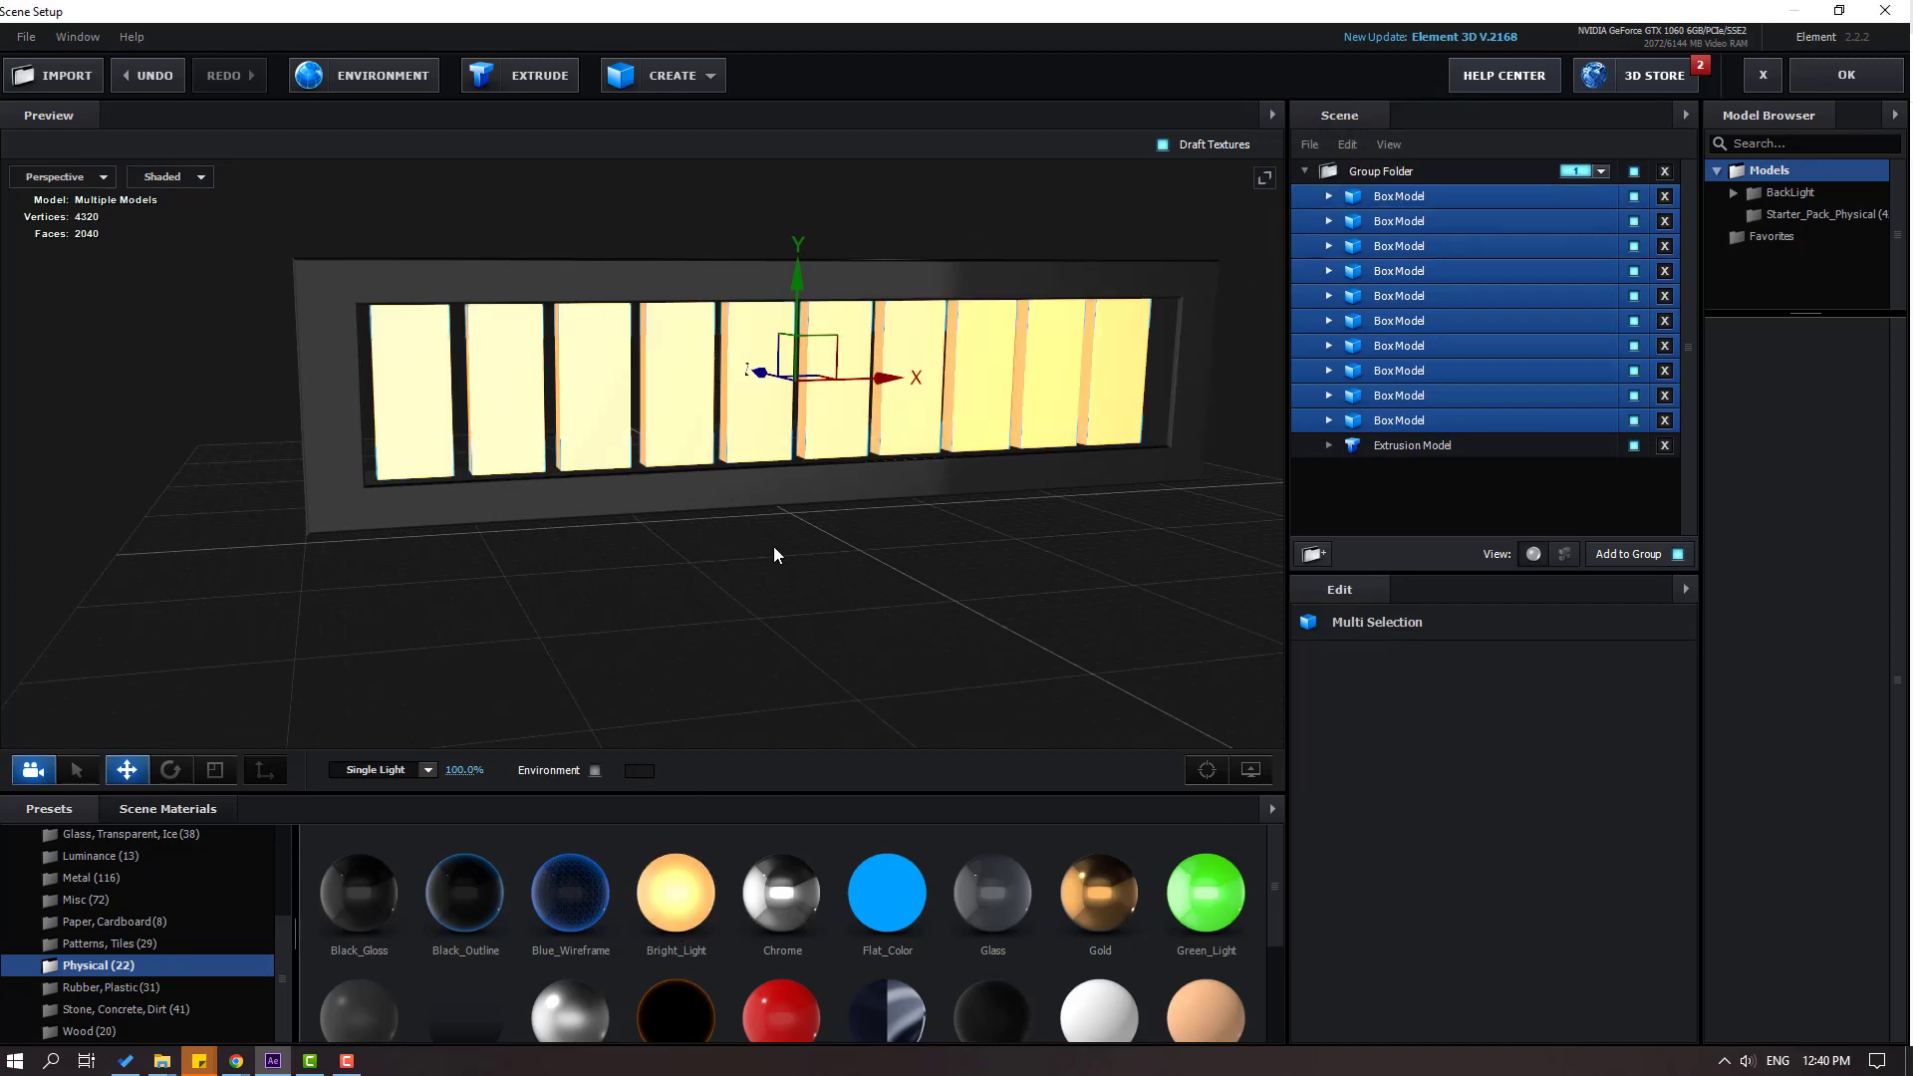
{"action": "left_click_drag", "start_coordinate": [807, 504], "coordinate": [871, 535]}
Accept the scene setup and turn off the composition's transparency grid.
{"action": "left_click", "coordinate": [1843, 78]}
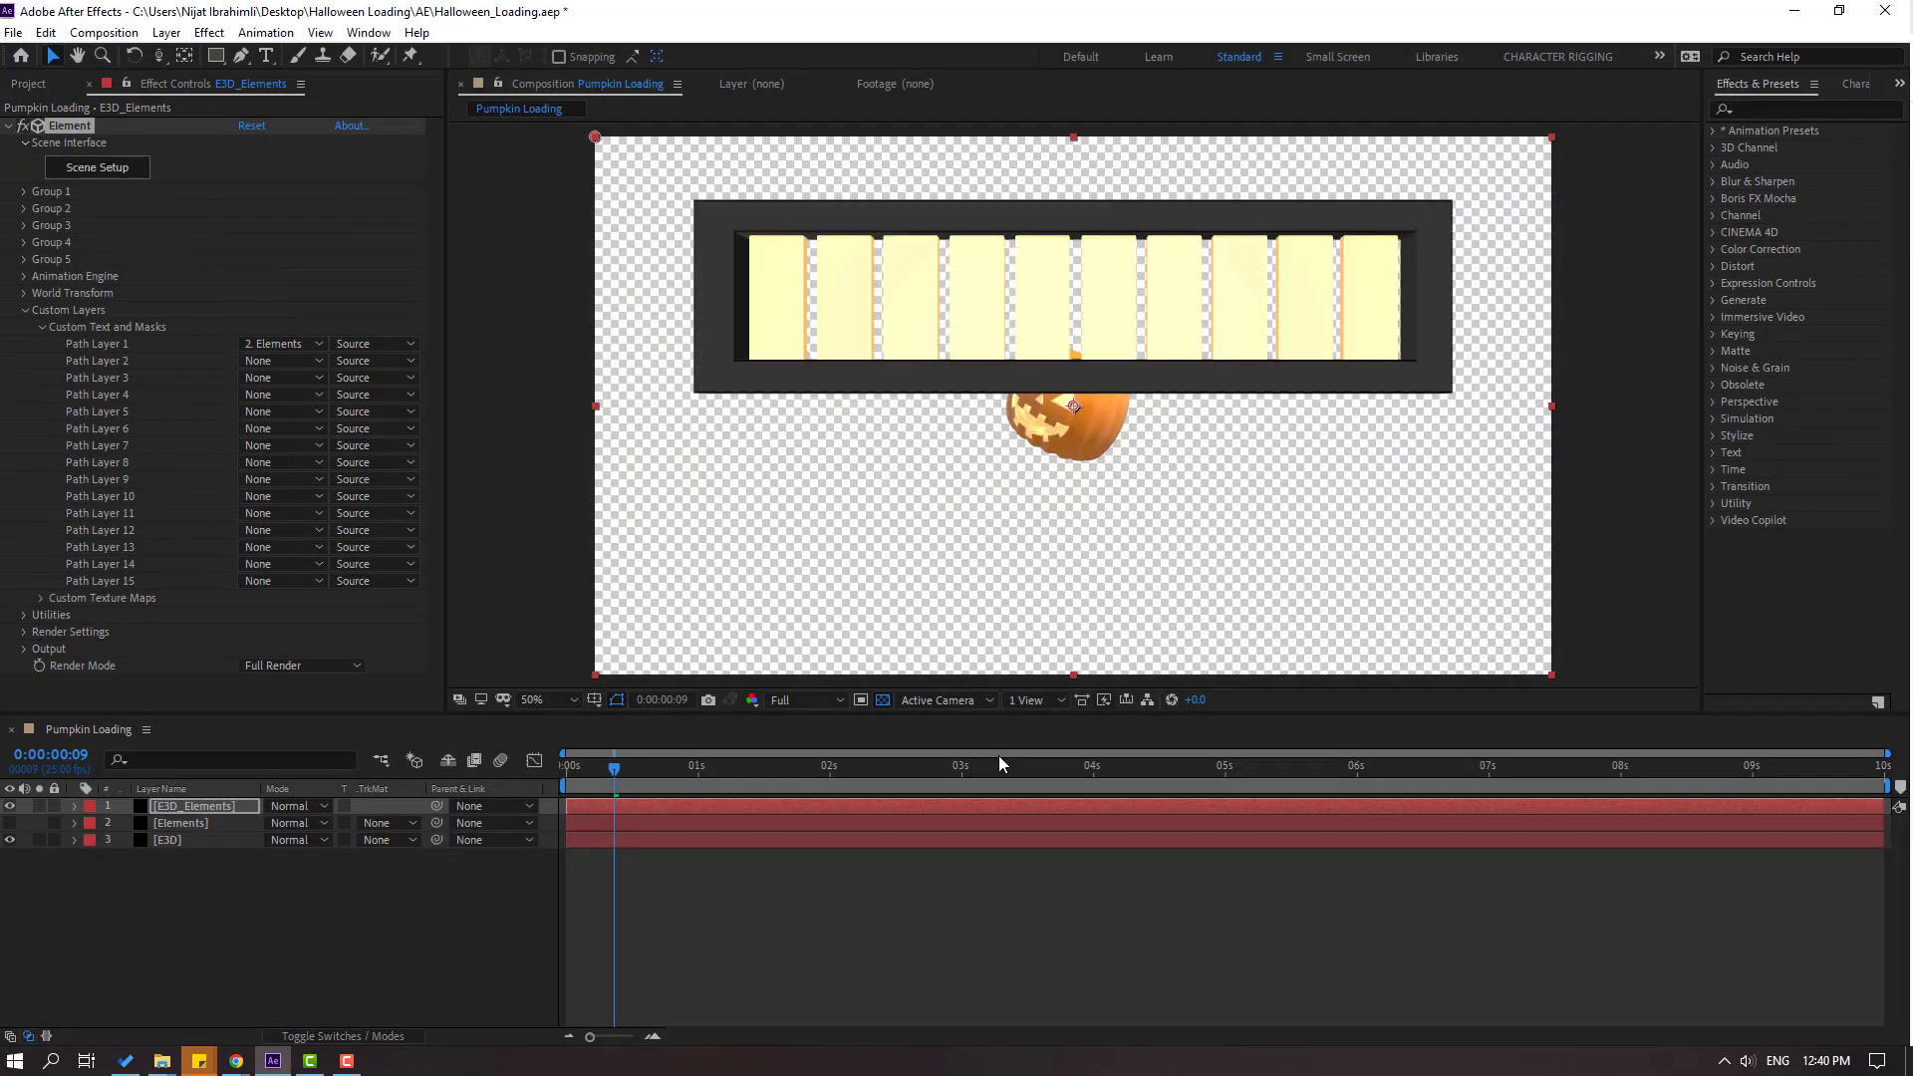
{"action": "left_click", "coordinate": [253, 923]}
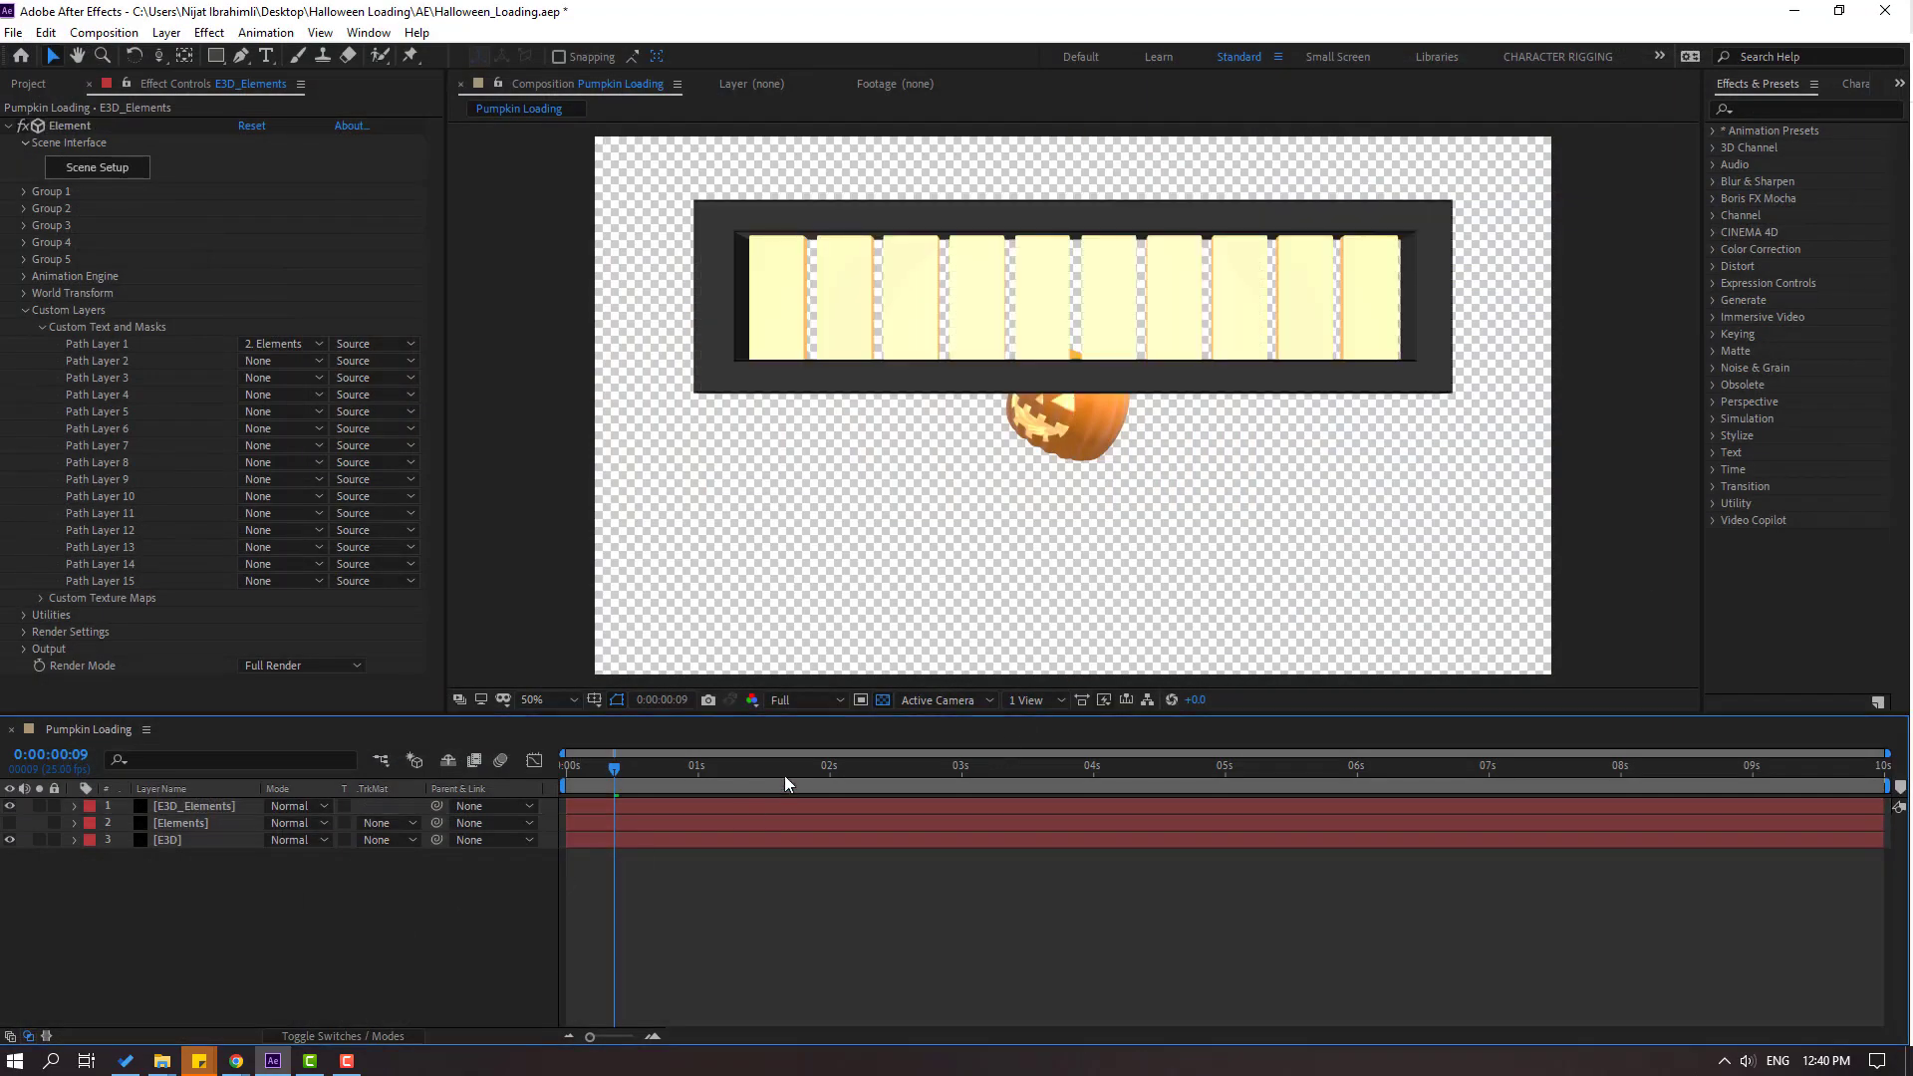
{"action": "left_click", "coordinate": [882, 700]}
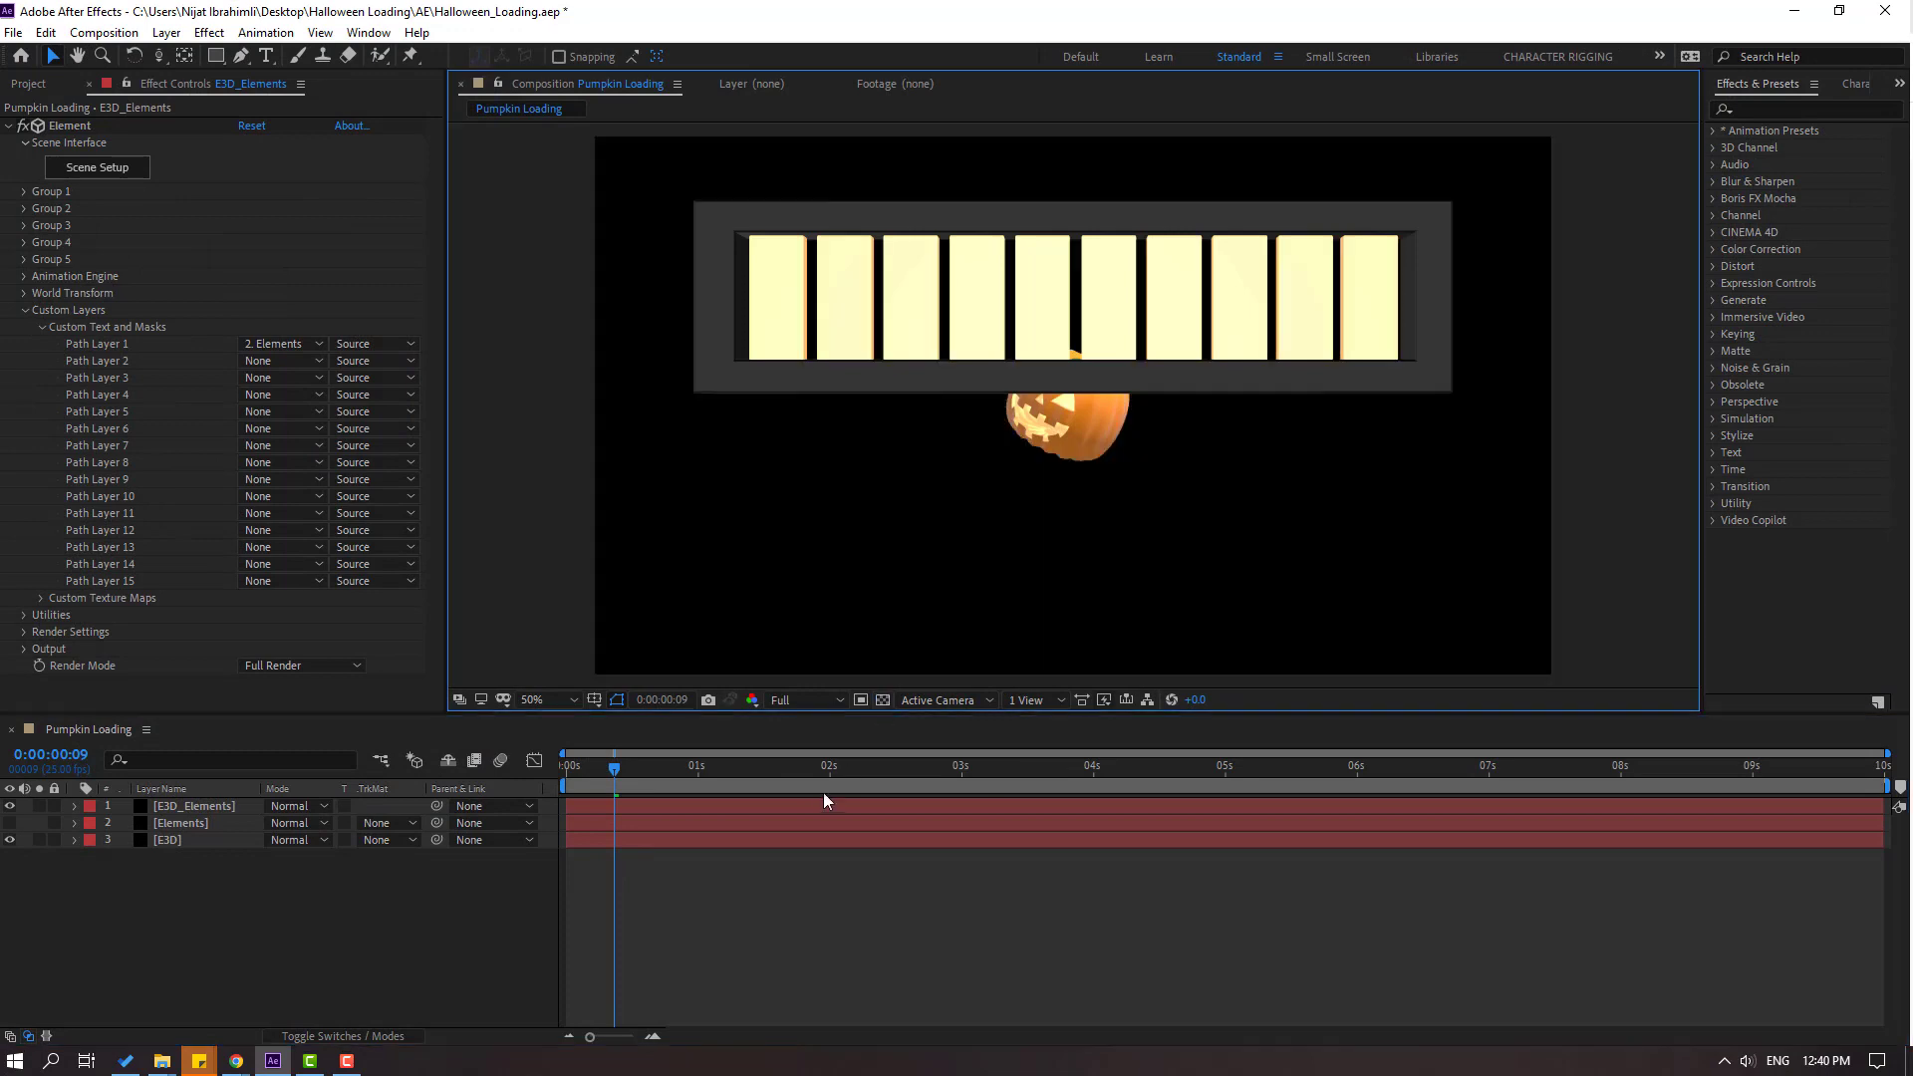
Create a group null for Group 1 of the E3D_Elements layer and lower it to centre the loading bar vertically.
{"action": "left_click", "coordinate": [186, 806]}
{"action": "left_click", "coordinate": [25, 310]}
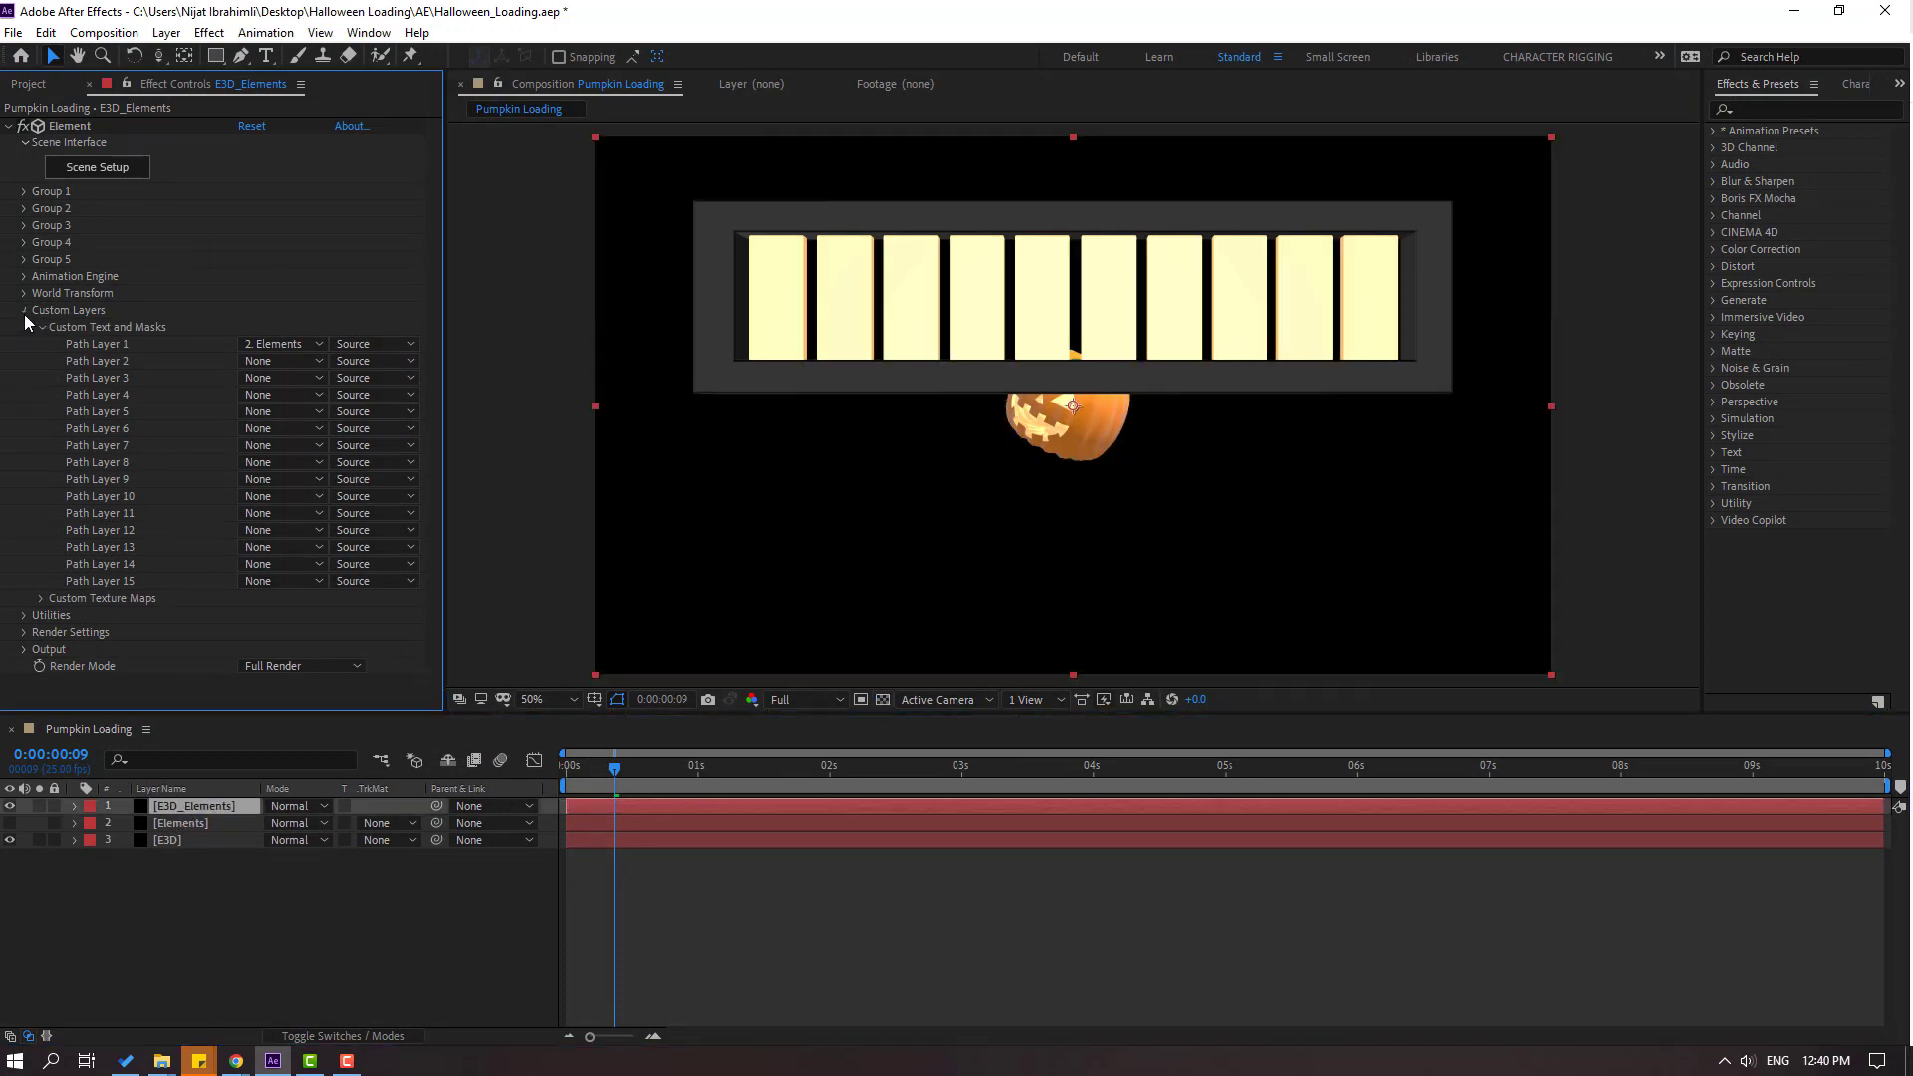
{"action": "left_click", "coordinate": [24, 191]}
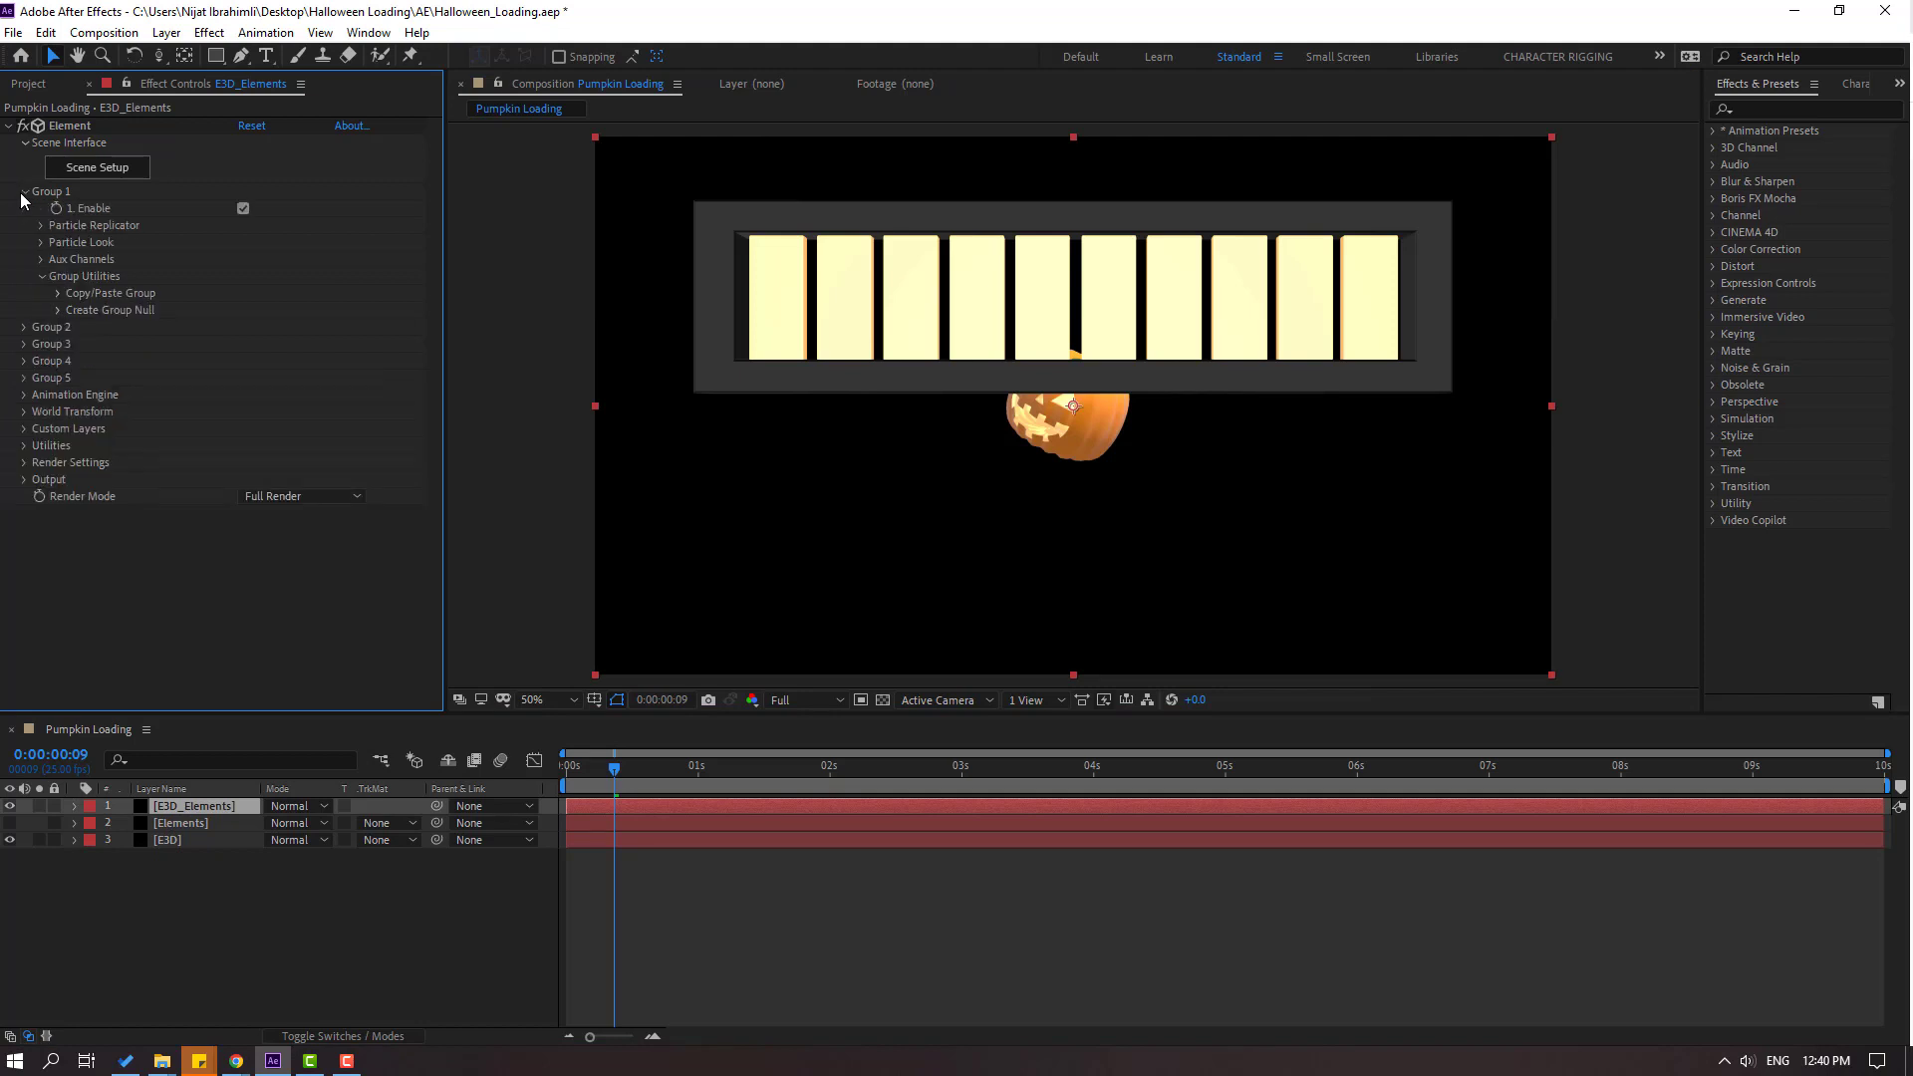
{"action": "left_click", "coordinate": [58, 309]}
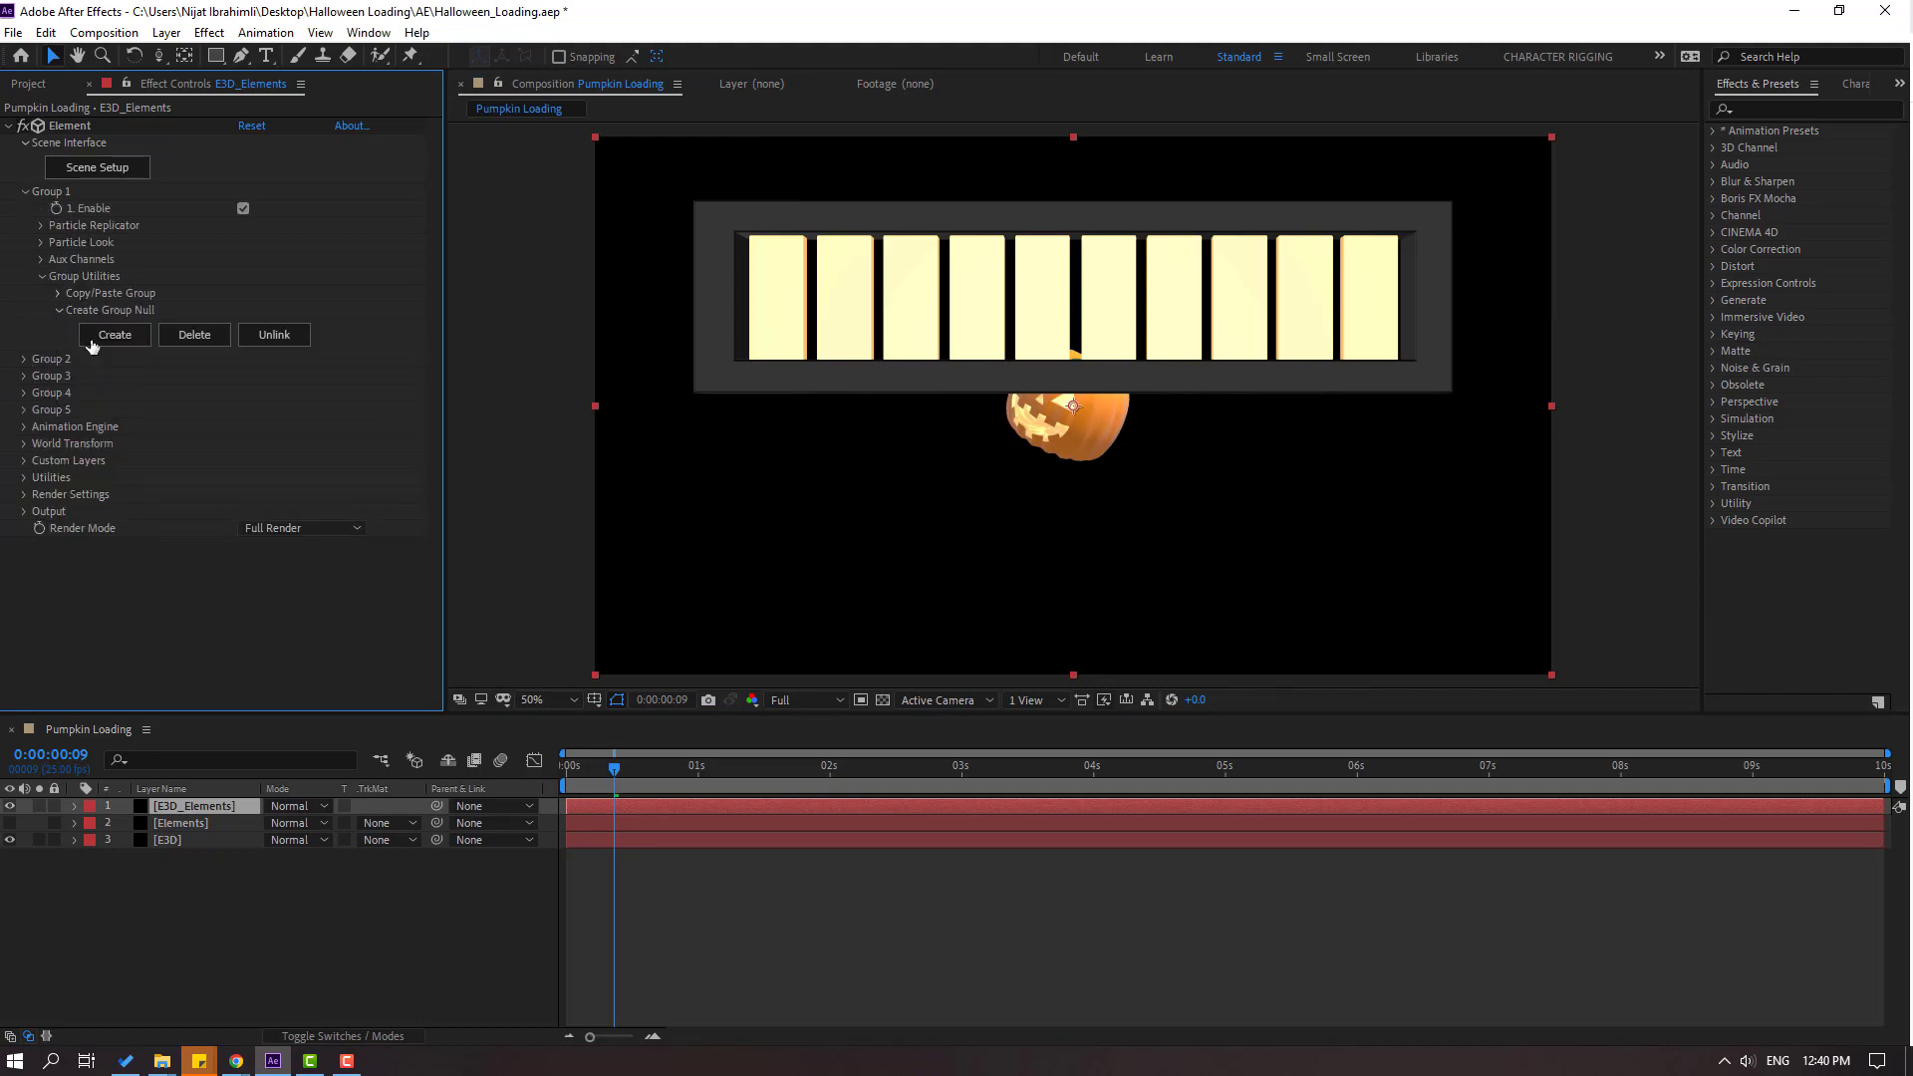
{"action": "left_click", "coordinate": [108, 336]}
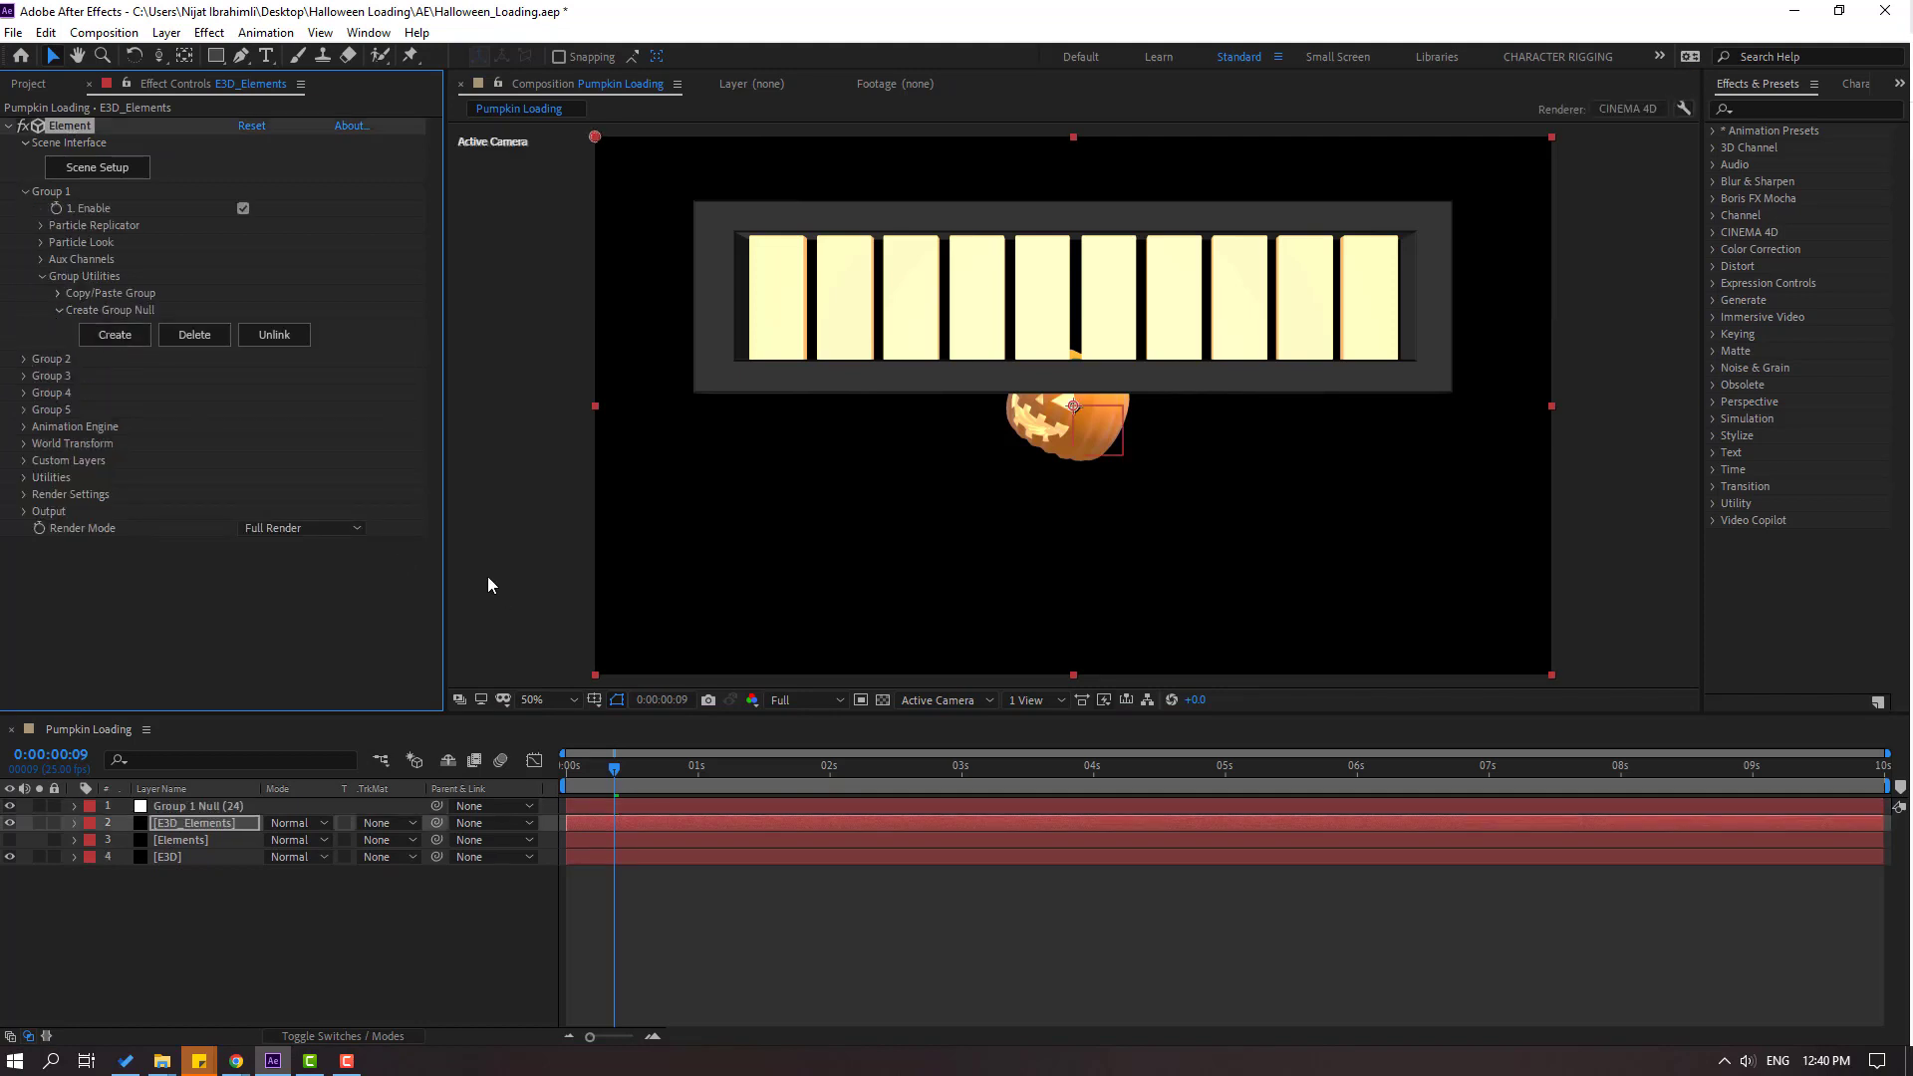
{"action": "left_click", "coordinate": [189, 805]}
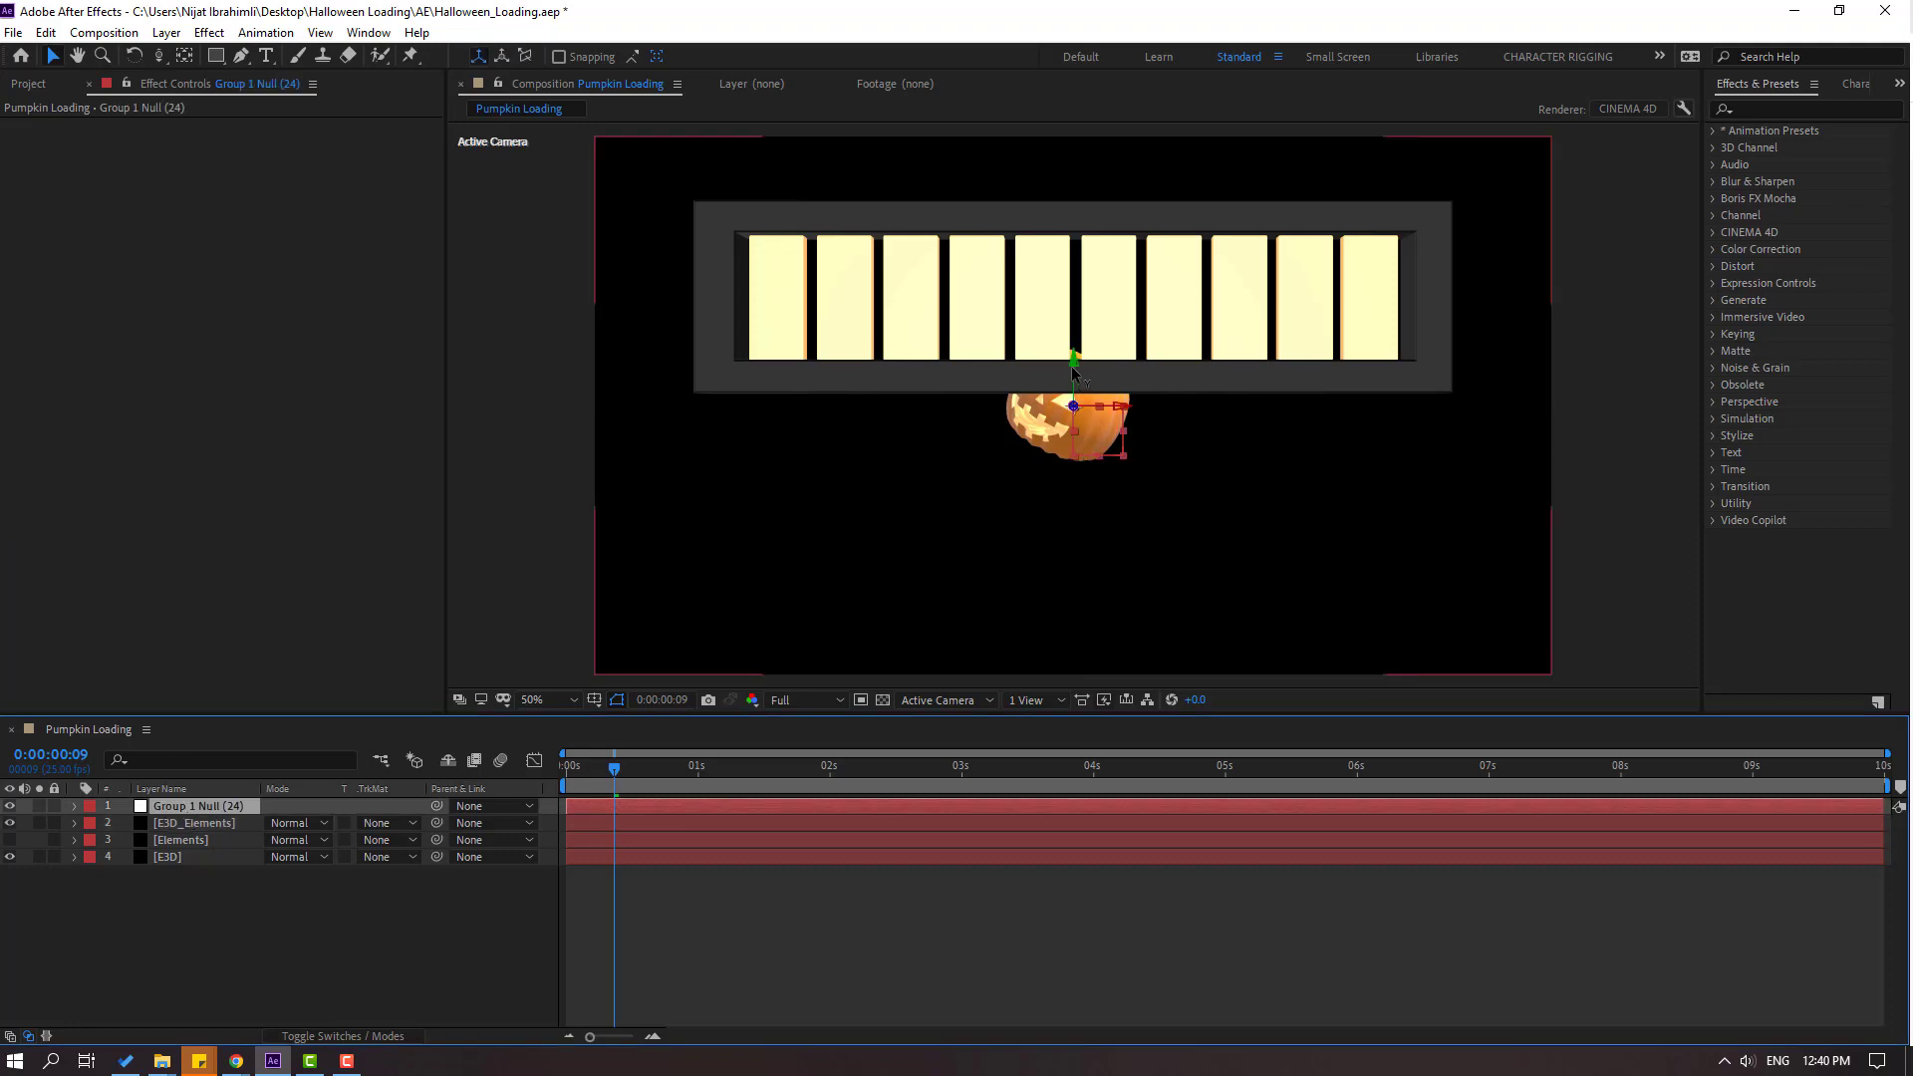
{"action": "left_click_drag", "start_coordinate": [1075, 393], "coordinate": [1075, 481]}
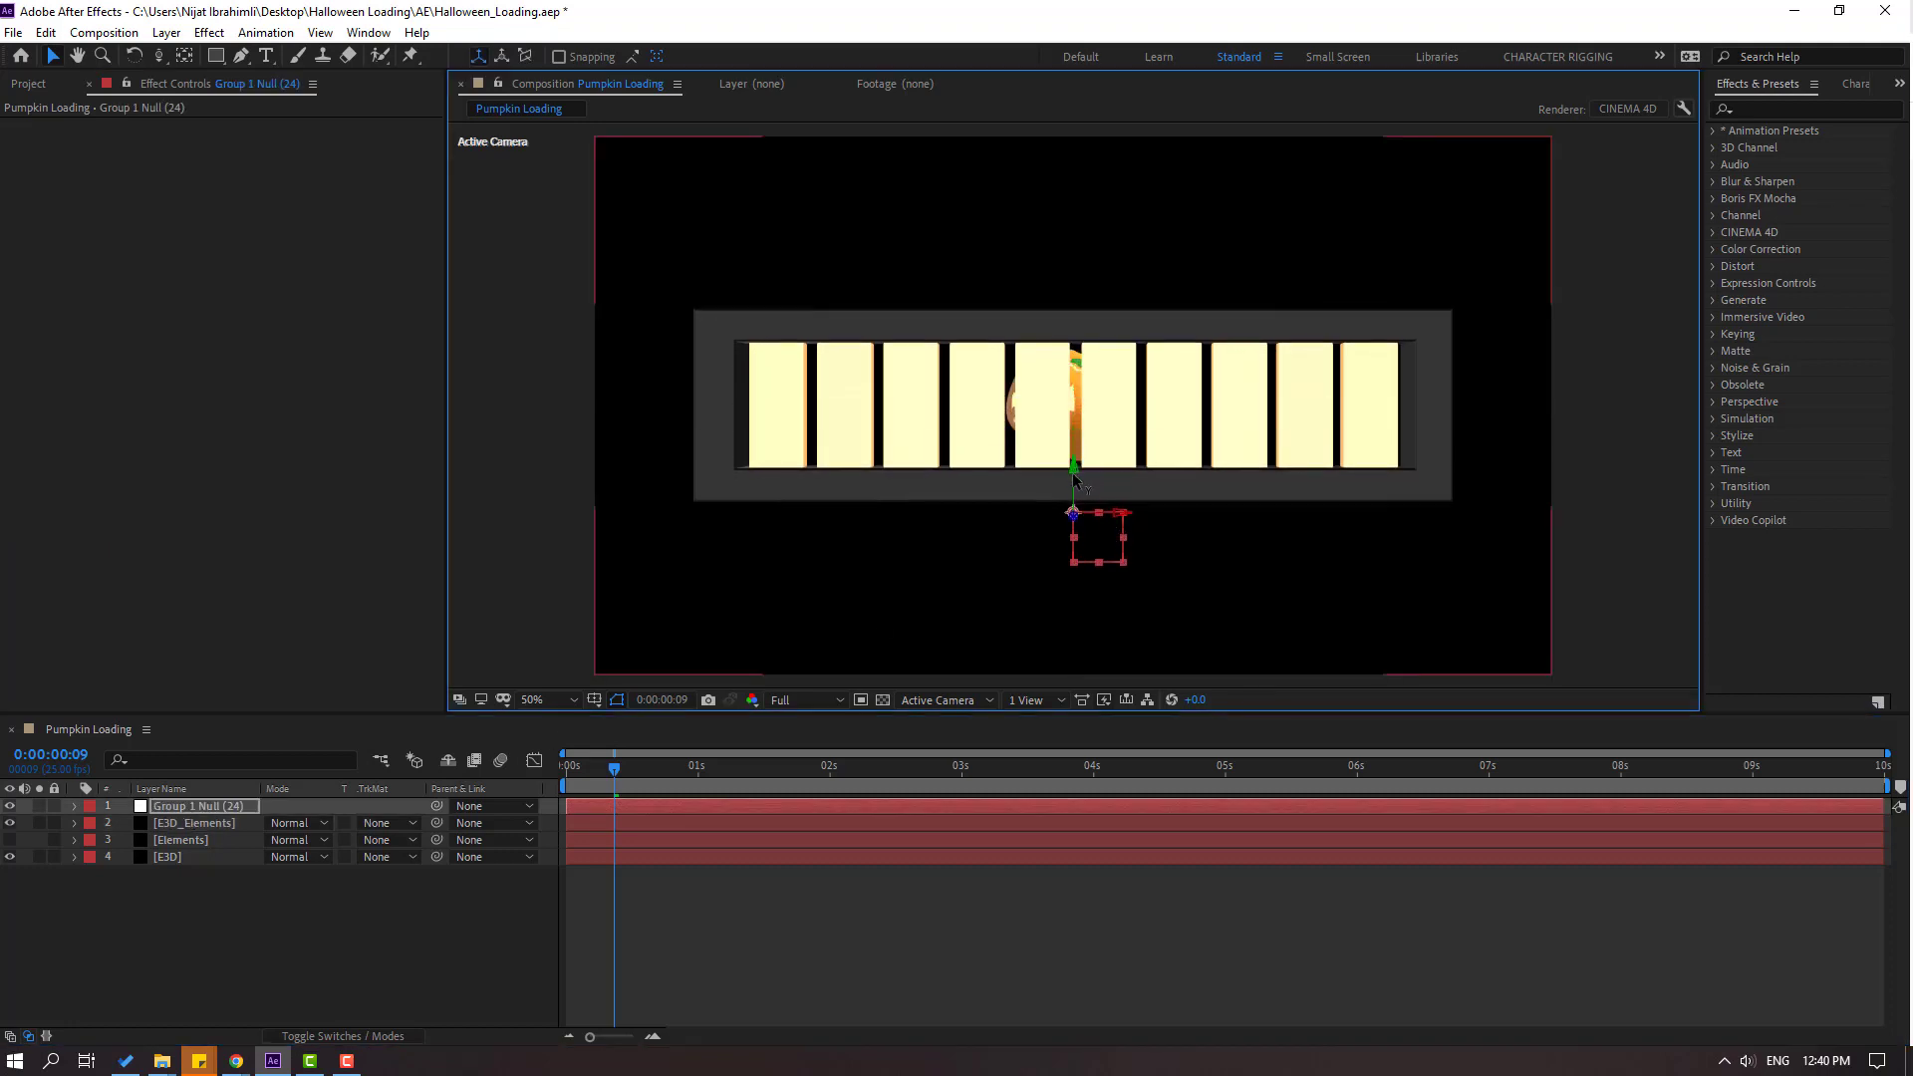
Place the E3D pumpkin layer above E3D_Elements, and push the Group 1 null back to make the centred loading bar smaller.
{"action": "left_click", "coordinate": [169, 934]}
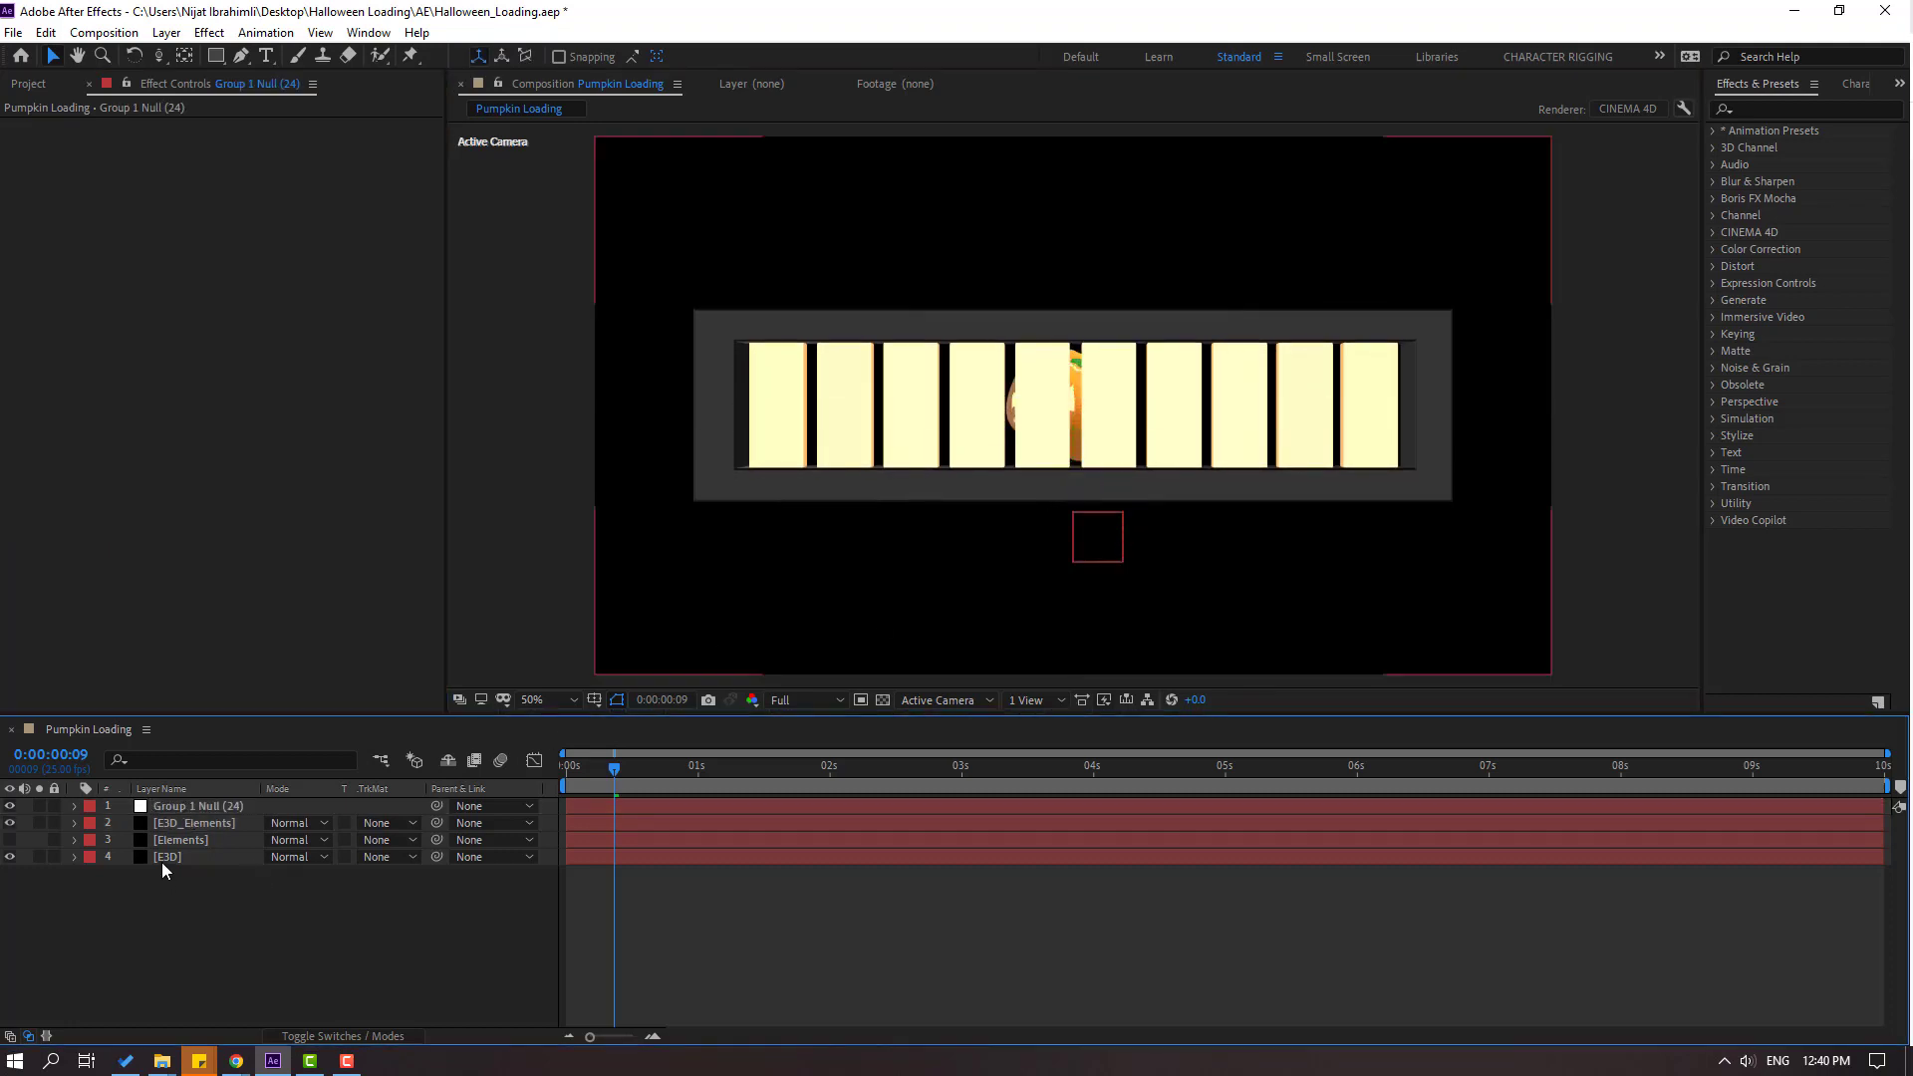
{"action": "left_click", "coordinate": [168, 857]}
{"action": "left_click_drag", "start_coordinate": [192, 847], "coordinate": [197, 823]}
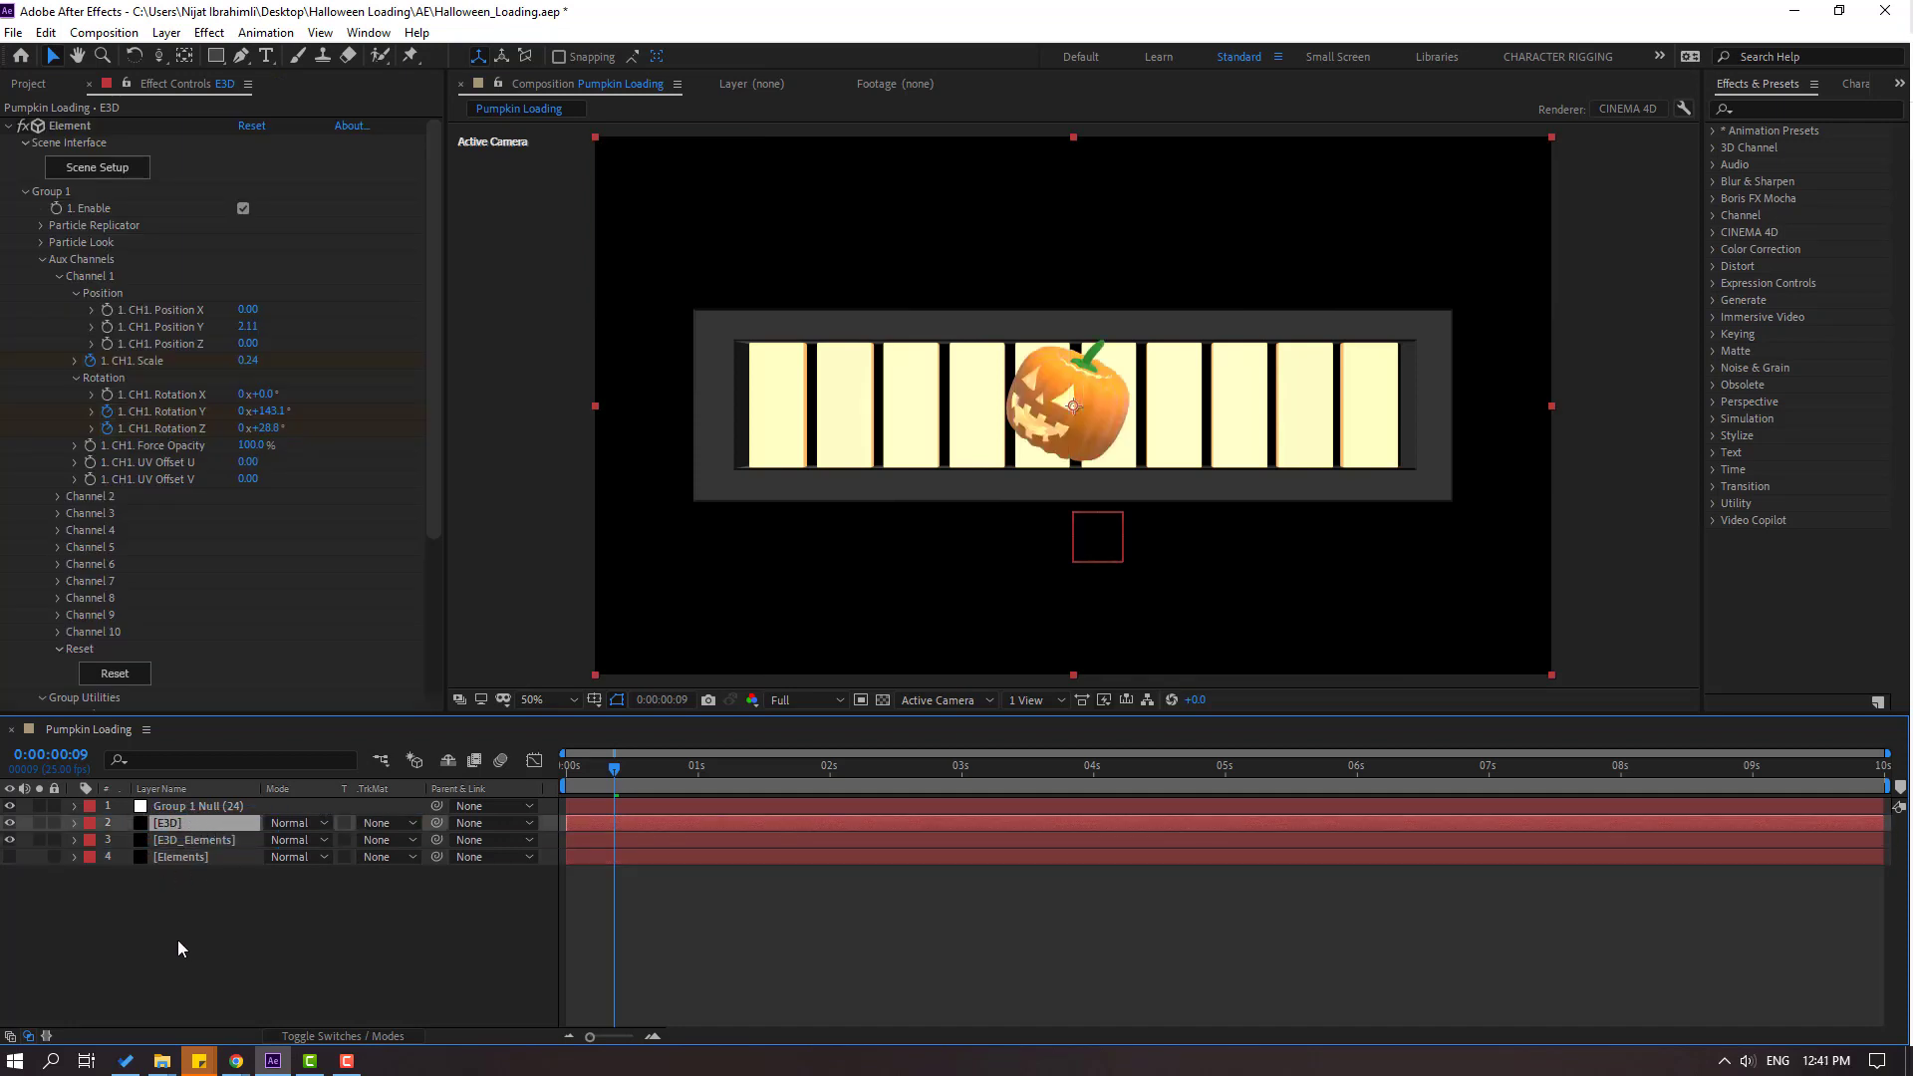
{"action": "left_click", "coordinate": [182, 805]}
{"action": "left_click_drag", "start_coordinate": [1074, 517], "coordinate": [1160, 464]}
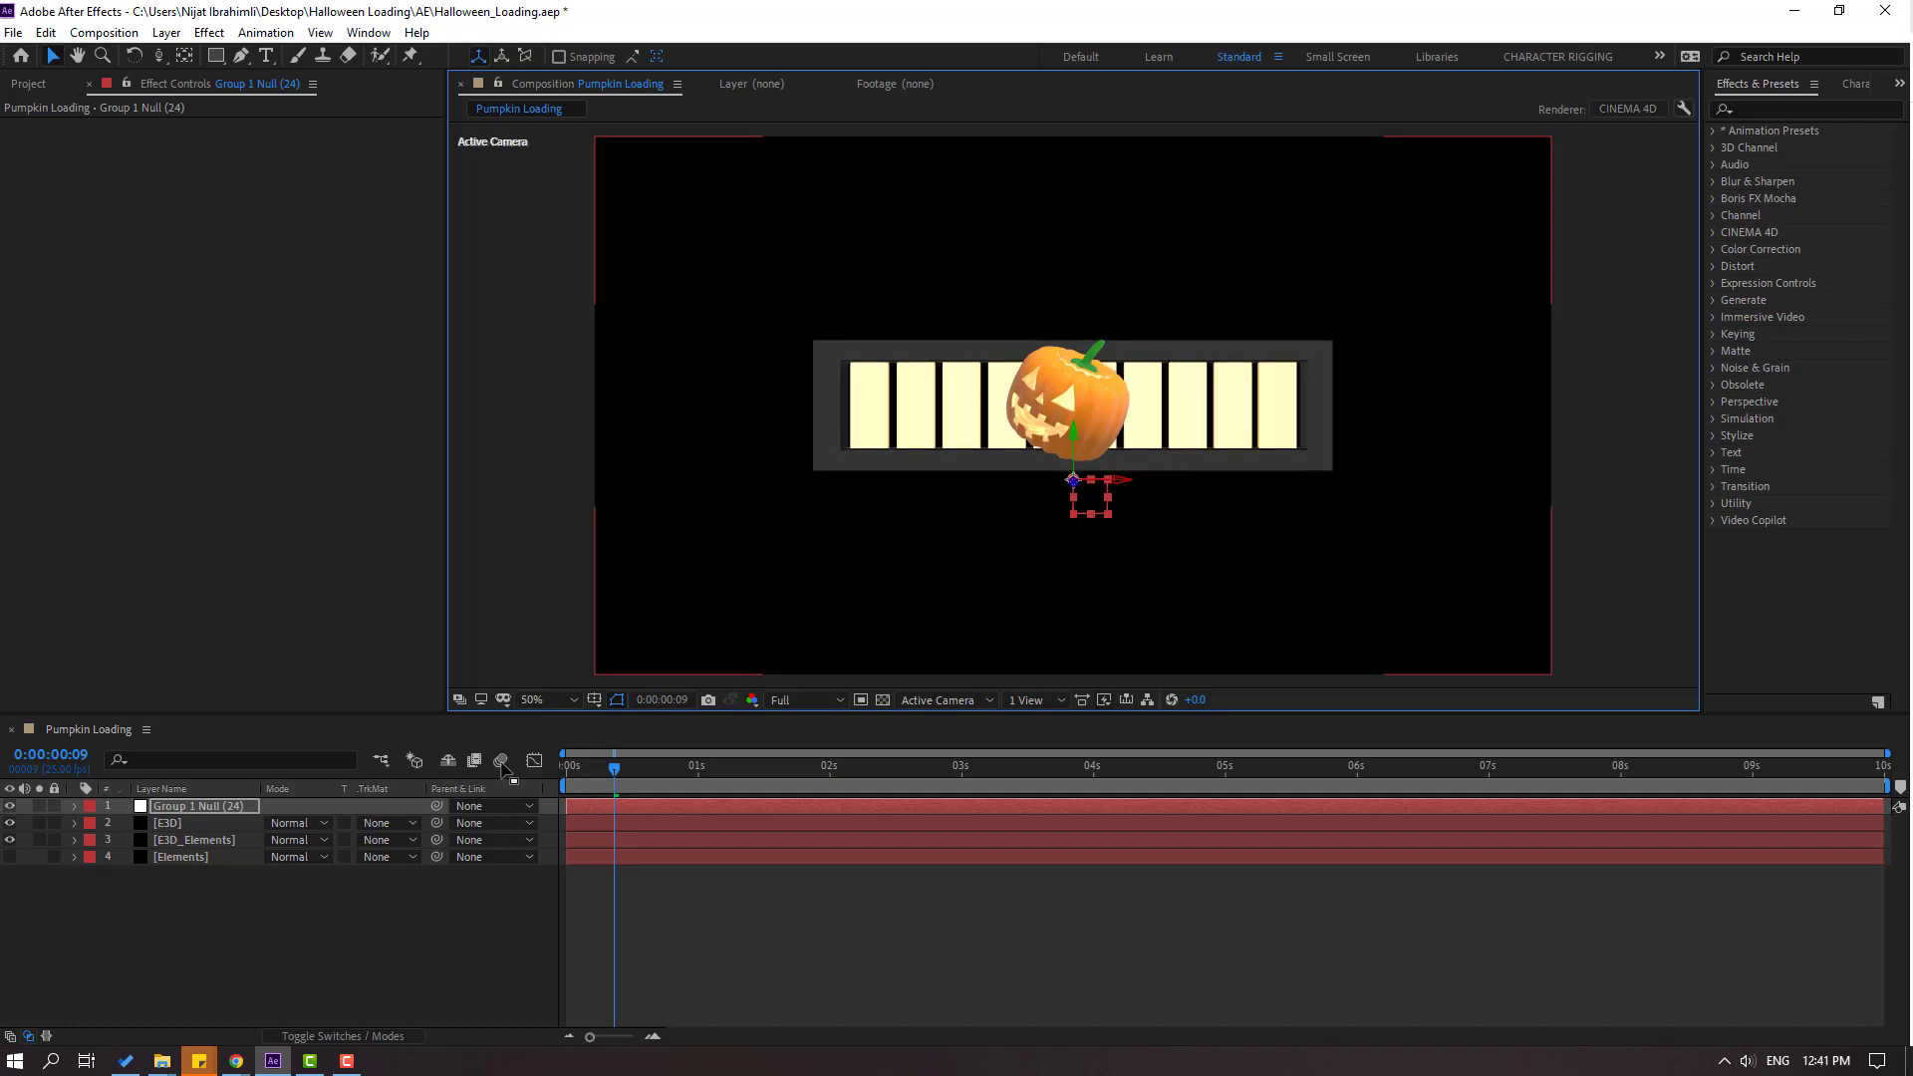
{"action": "left_click", "coordinate": [206, 939]}
Scale the E3D pumpkin layer to 134% and move it to about 608, 540, over the loading bar's left end.
{"action": "left_click", "coordinate": [168, 828]}
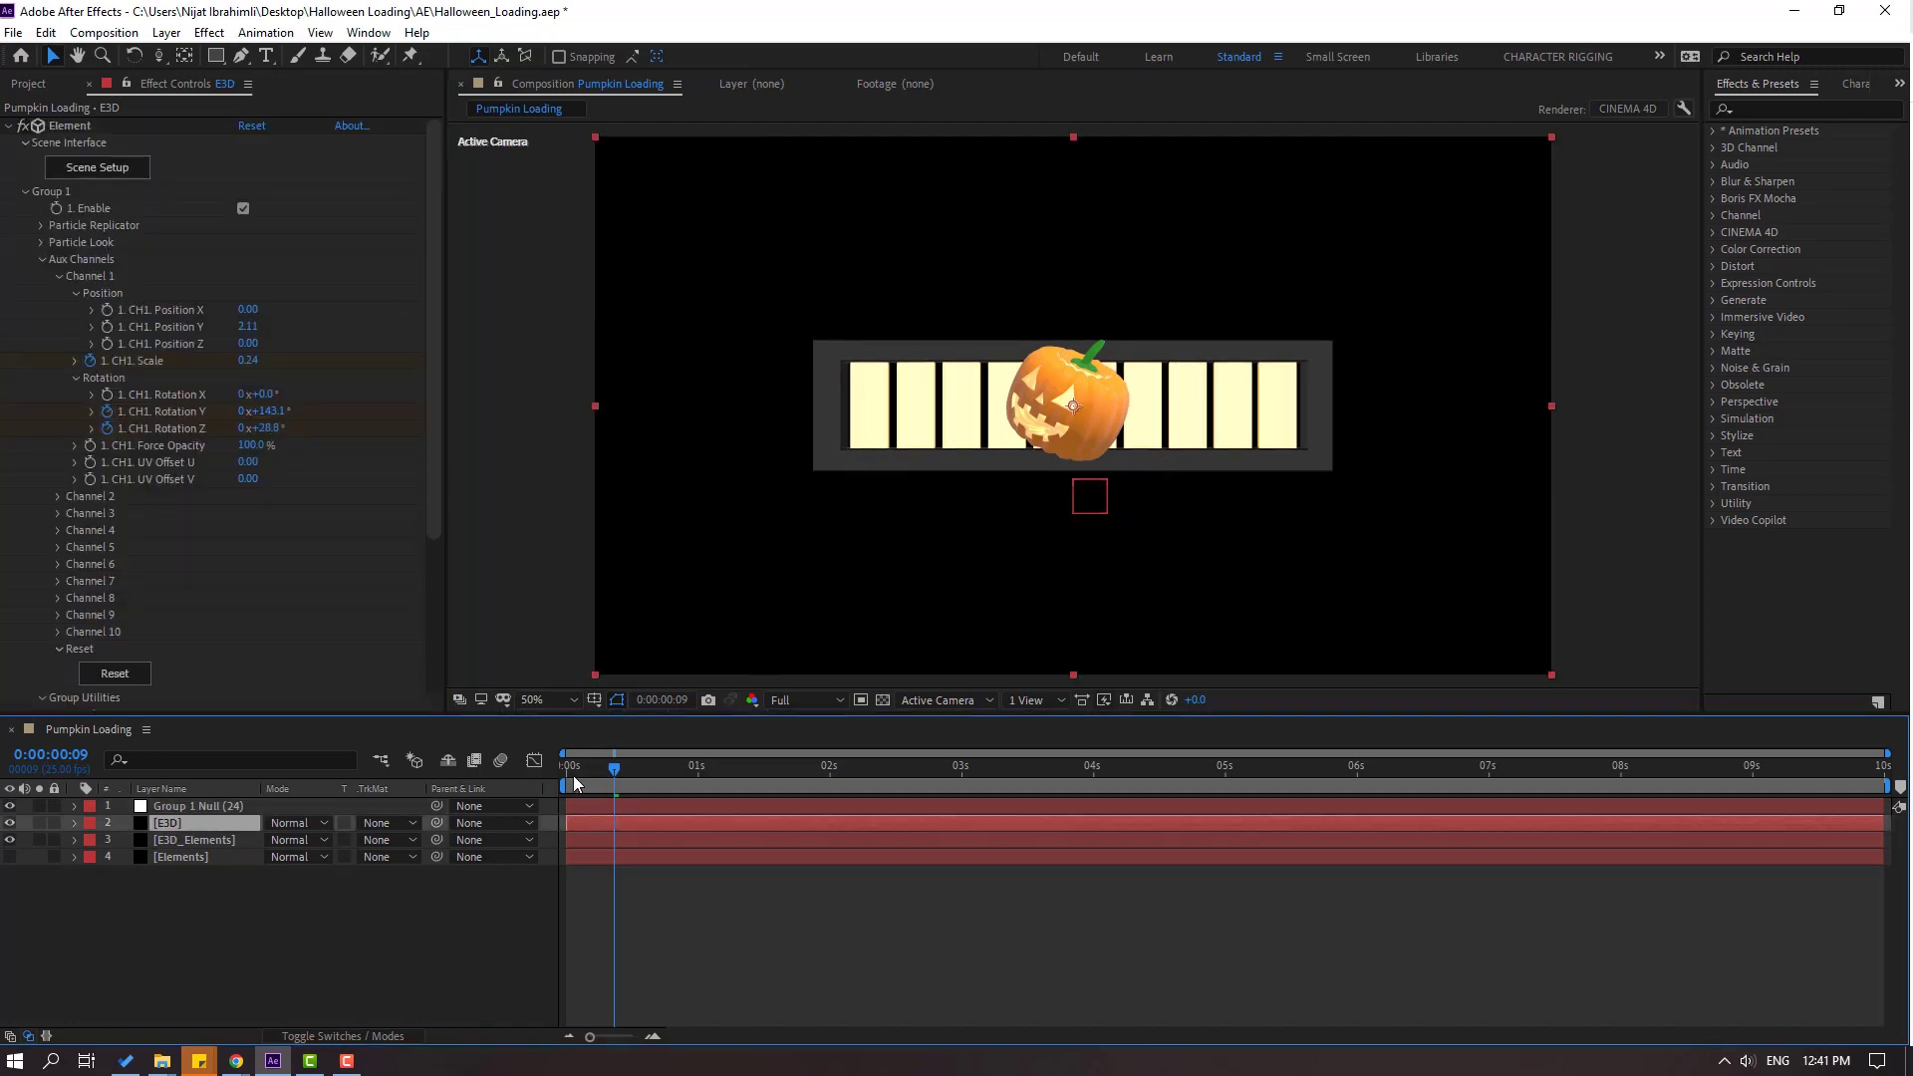
{"action": "left_click_drag", "start_coordinate": [574, 783], "coordinate": [892, 740]}
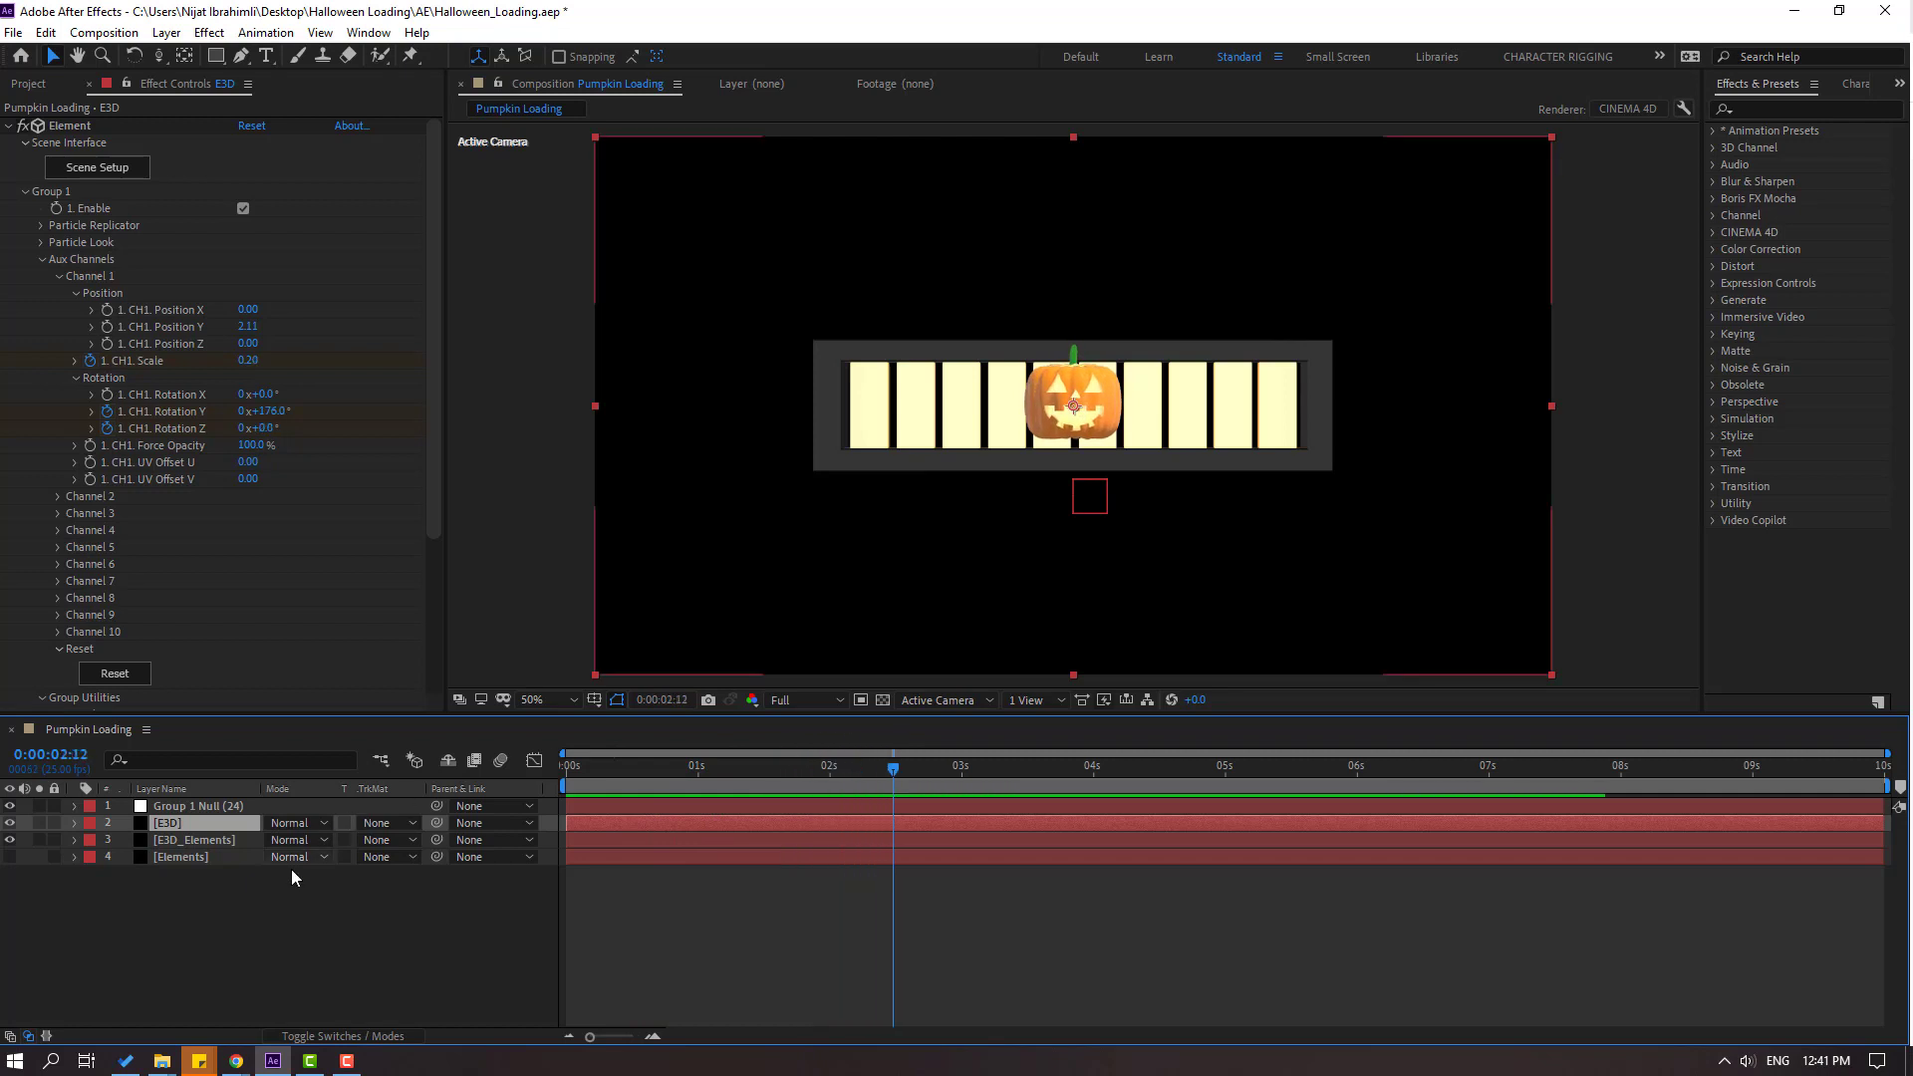
{"action": "key", "text": "s"}
{"action": "left_click_drag", "start_coordinate": [296, 840], "coordinate": [330, 840]}
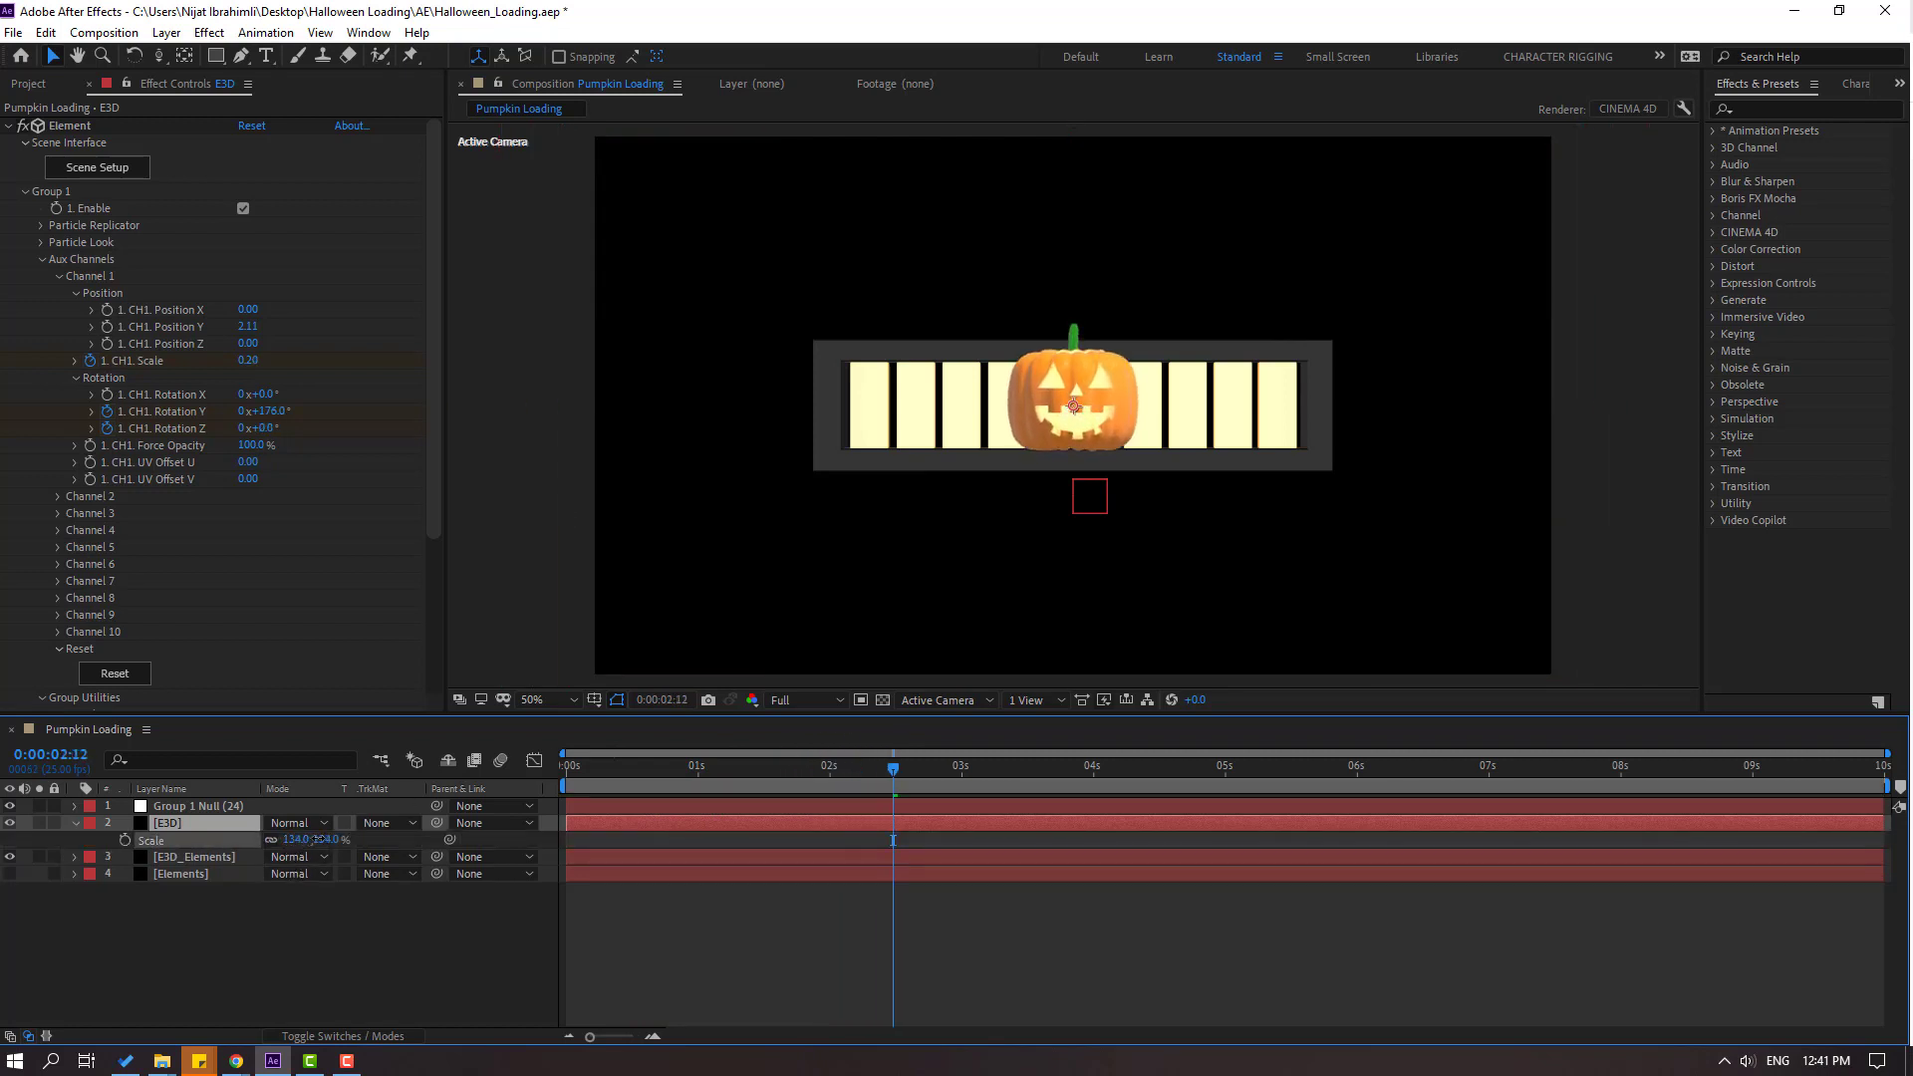
{"action": "left_click_drag", "start_coordinate": [1091, 396], "coordinate": [917, 399]}
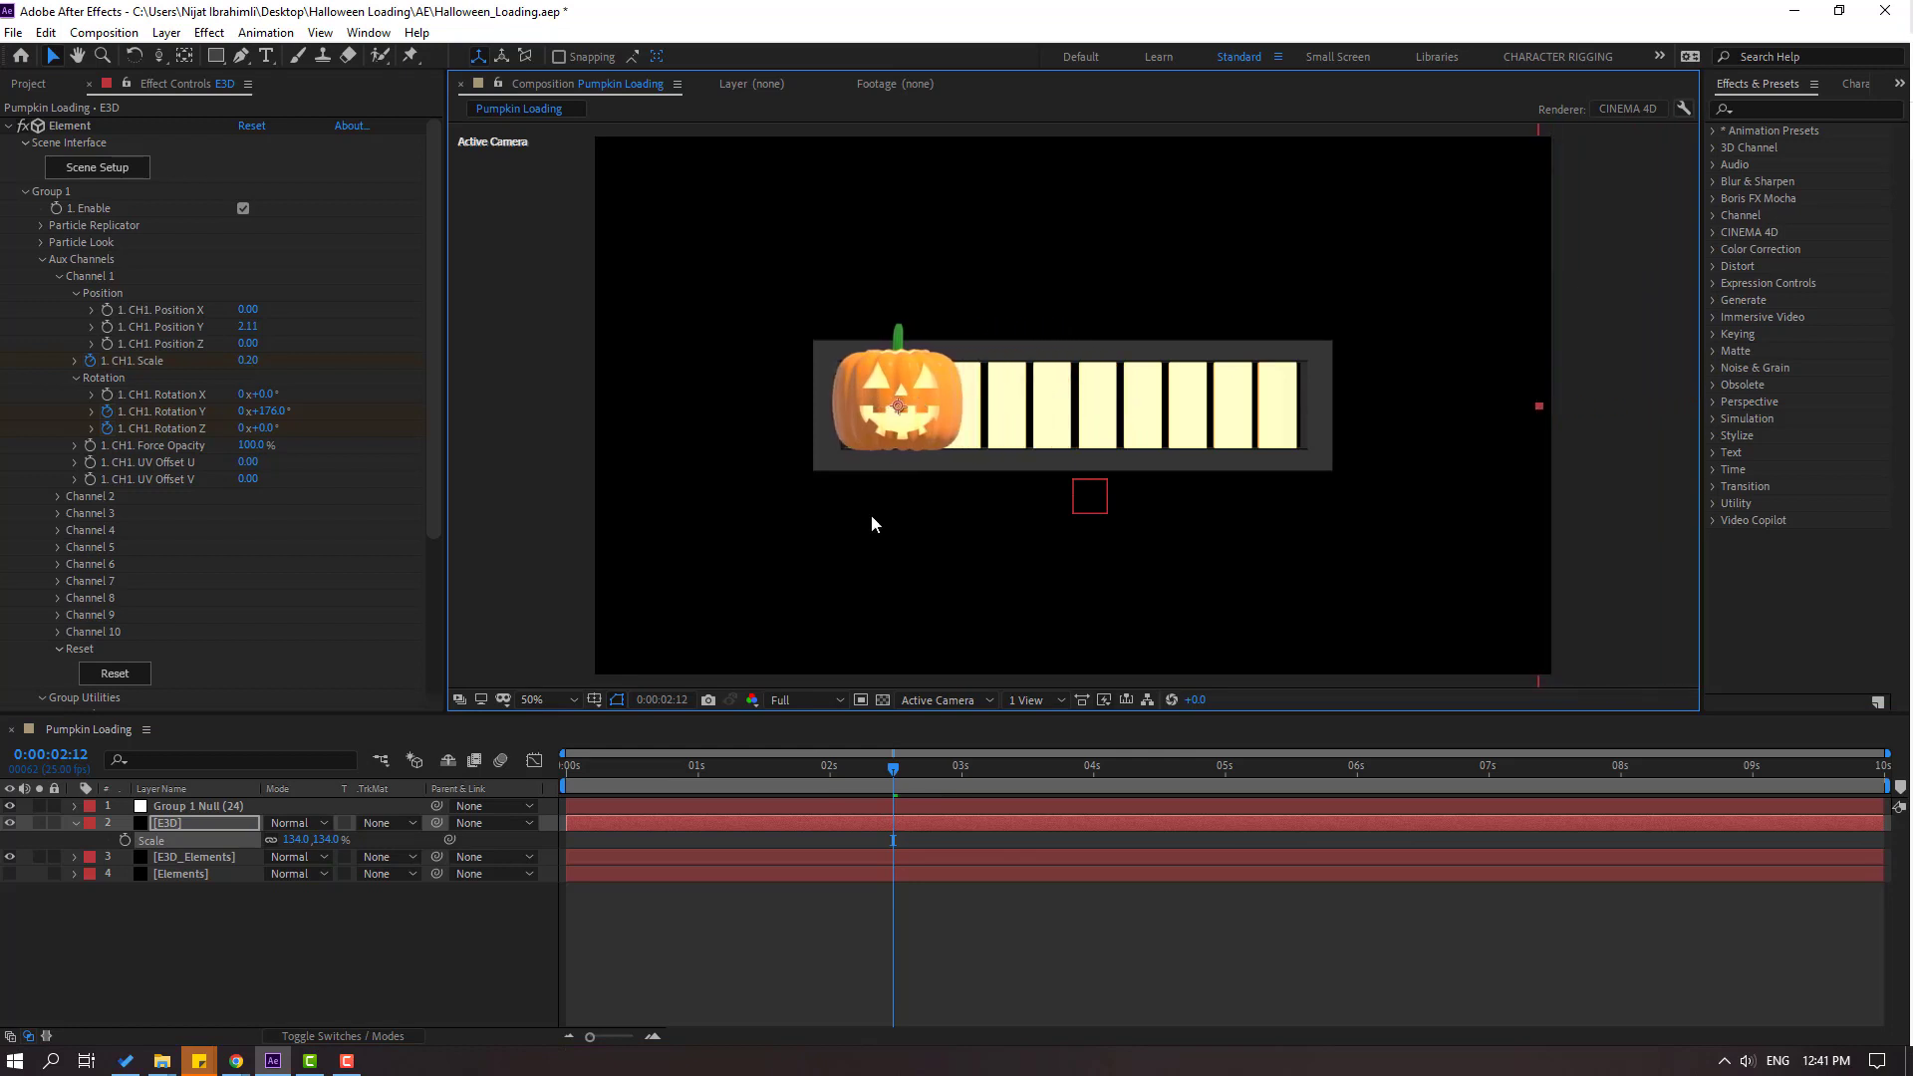
Keyframe the pumpkin layer's Position at 0:00:02:04 and set it to 1337, 540 at 0:00:04:17, over the bar's right end.
{"action": "mouse_move", "coordinate": [827, 769]}
{"action": "left_mouse_down"}
{"action": "mouse_move", "coordinate": [580, 787]}
{"action": "mouse_move", "coordinate": [868, 757]}
{"action": "mouse_move", "coordinate": [791, 767]}
{"action": "mouse_move", "coordinate": [852, 763]}
{"action": "left_mouse_up"}
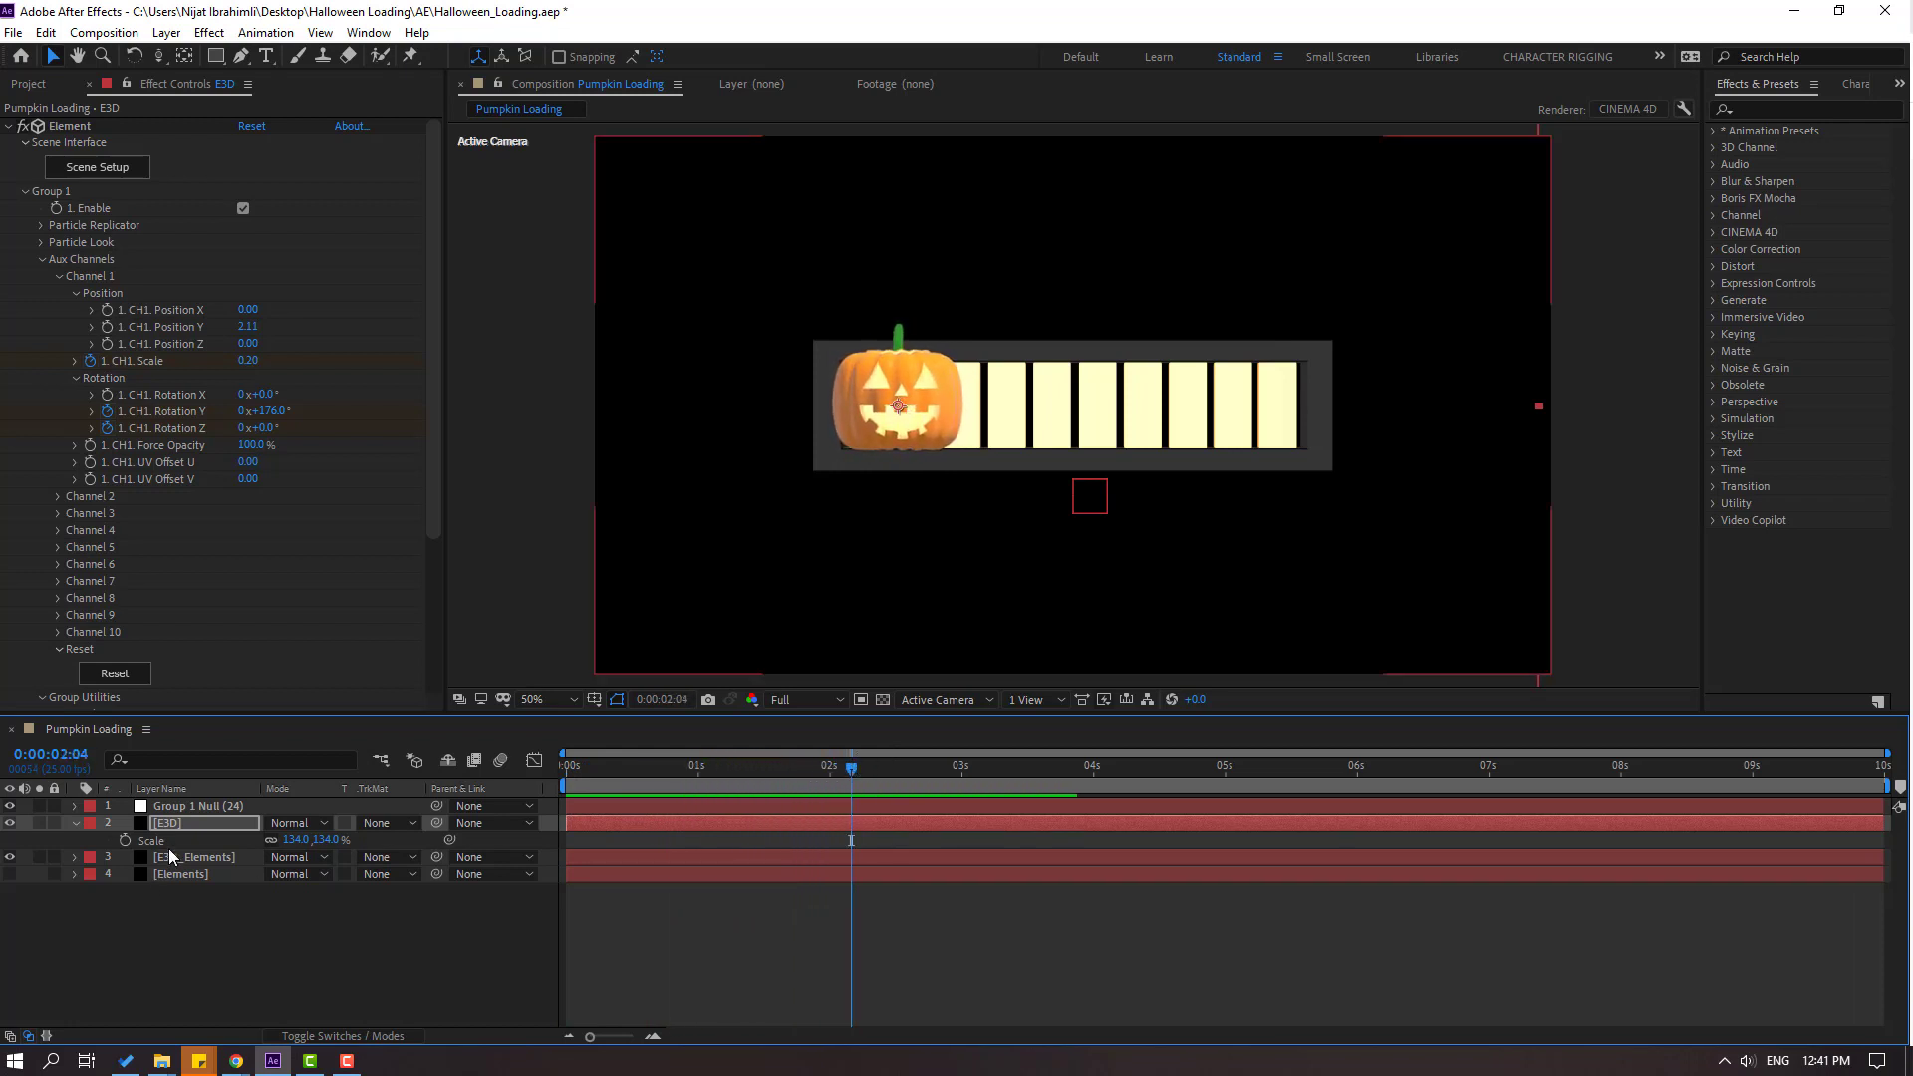
{"action": "key", "text": "p"}
{"action": "left_click", "coordinate": [126, 841]}
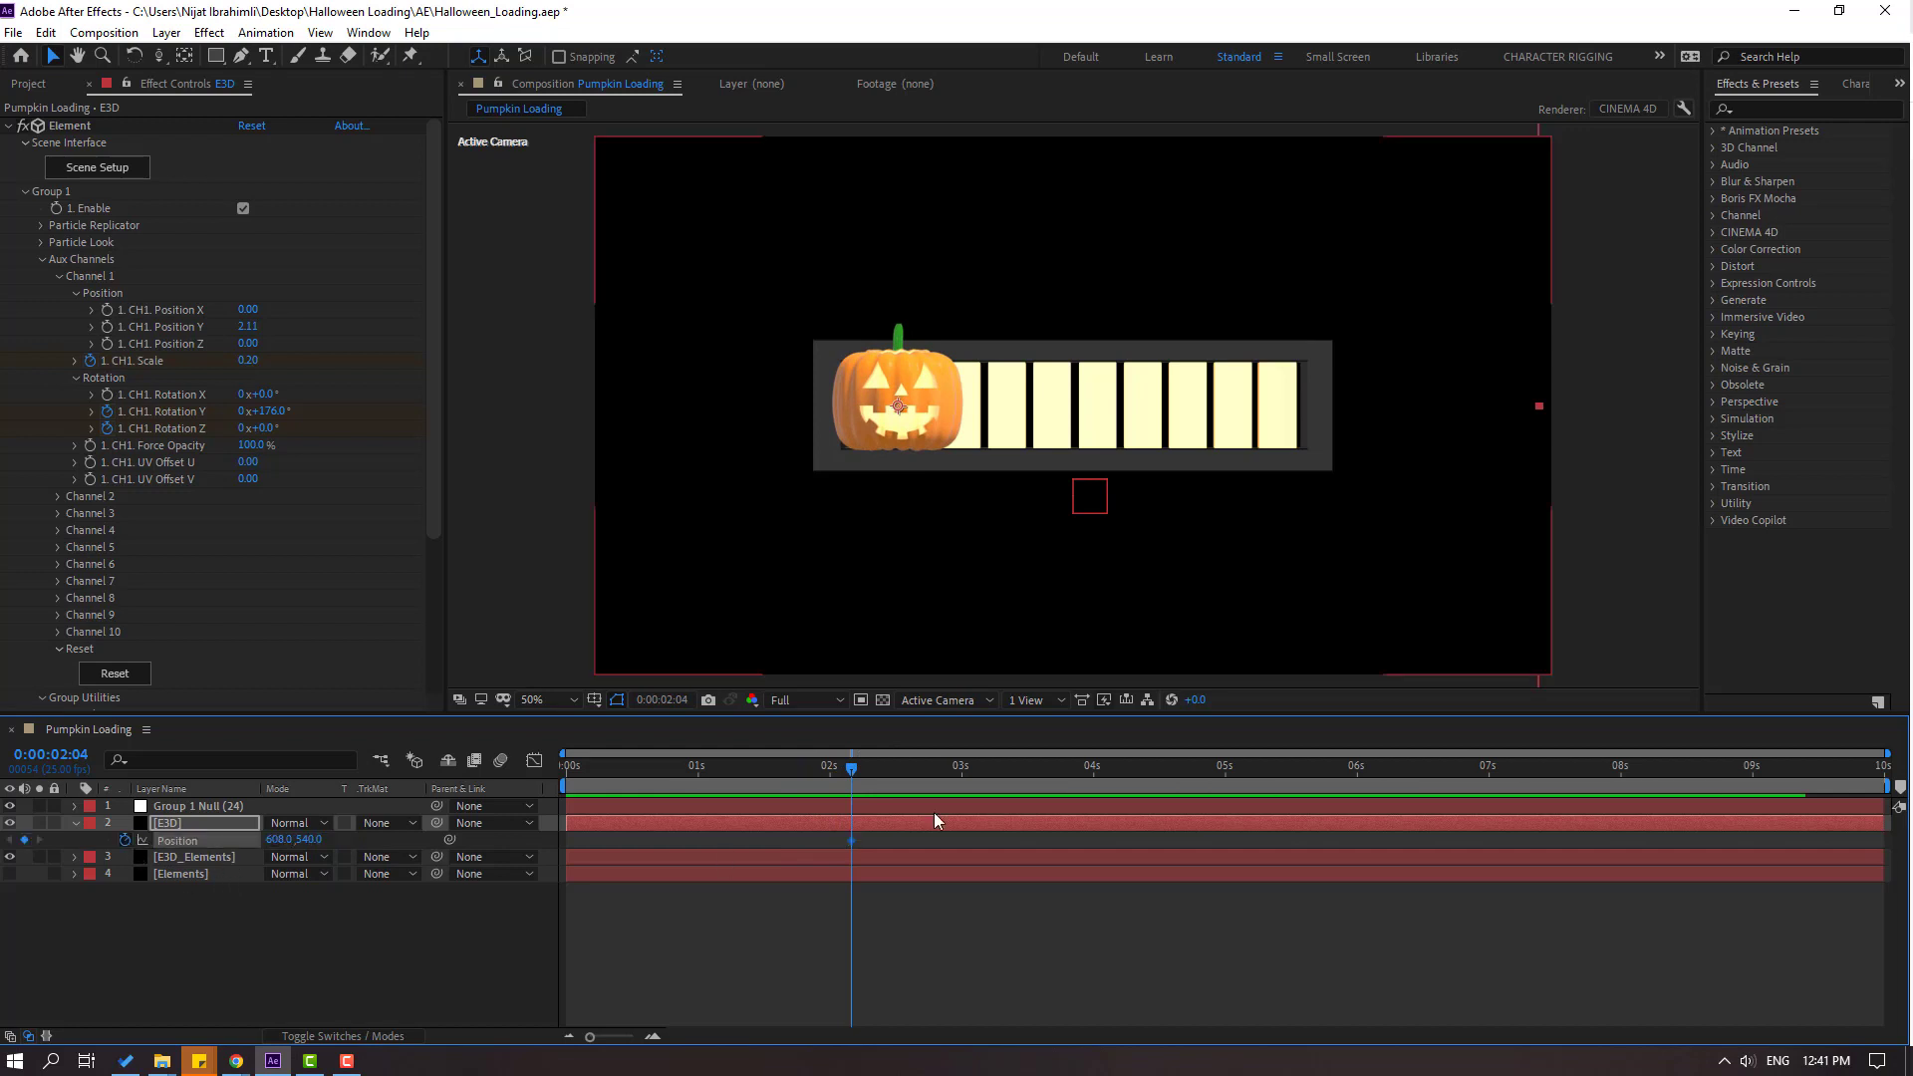
{"action": "left_click_drag", "start_coordinate": [871, 769], "coordinate": [1183, 769]}
{"action": "left_click_drag", "start_coordinate": [280, 839], "coordinate": [375, 841]}
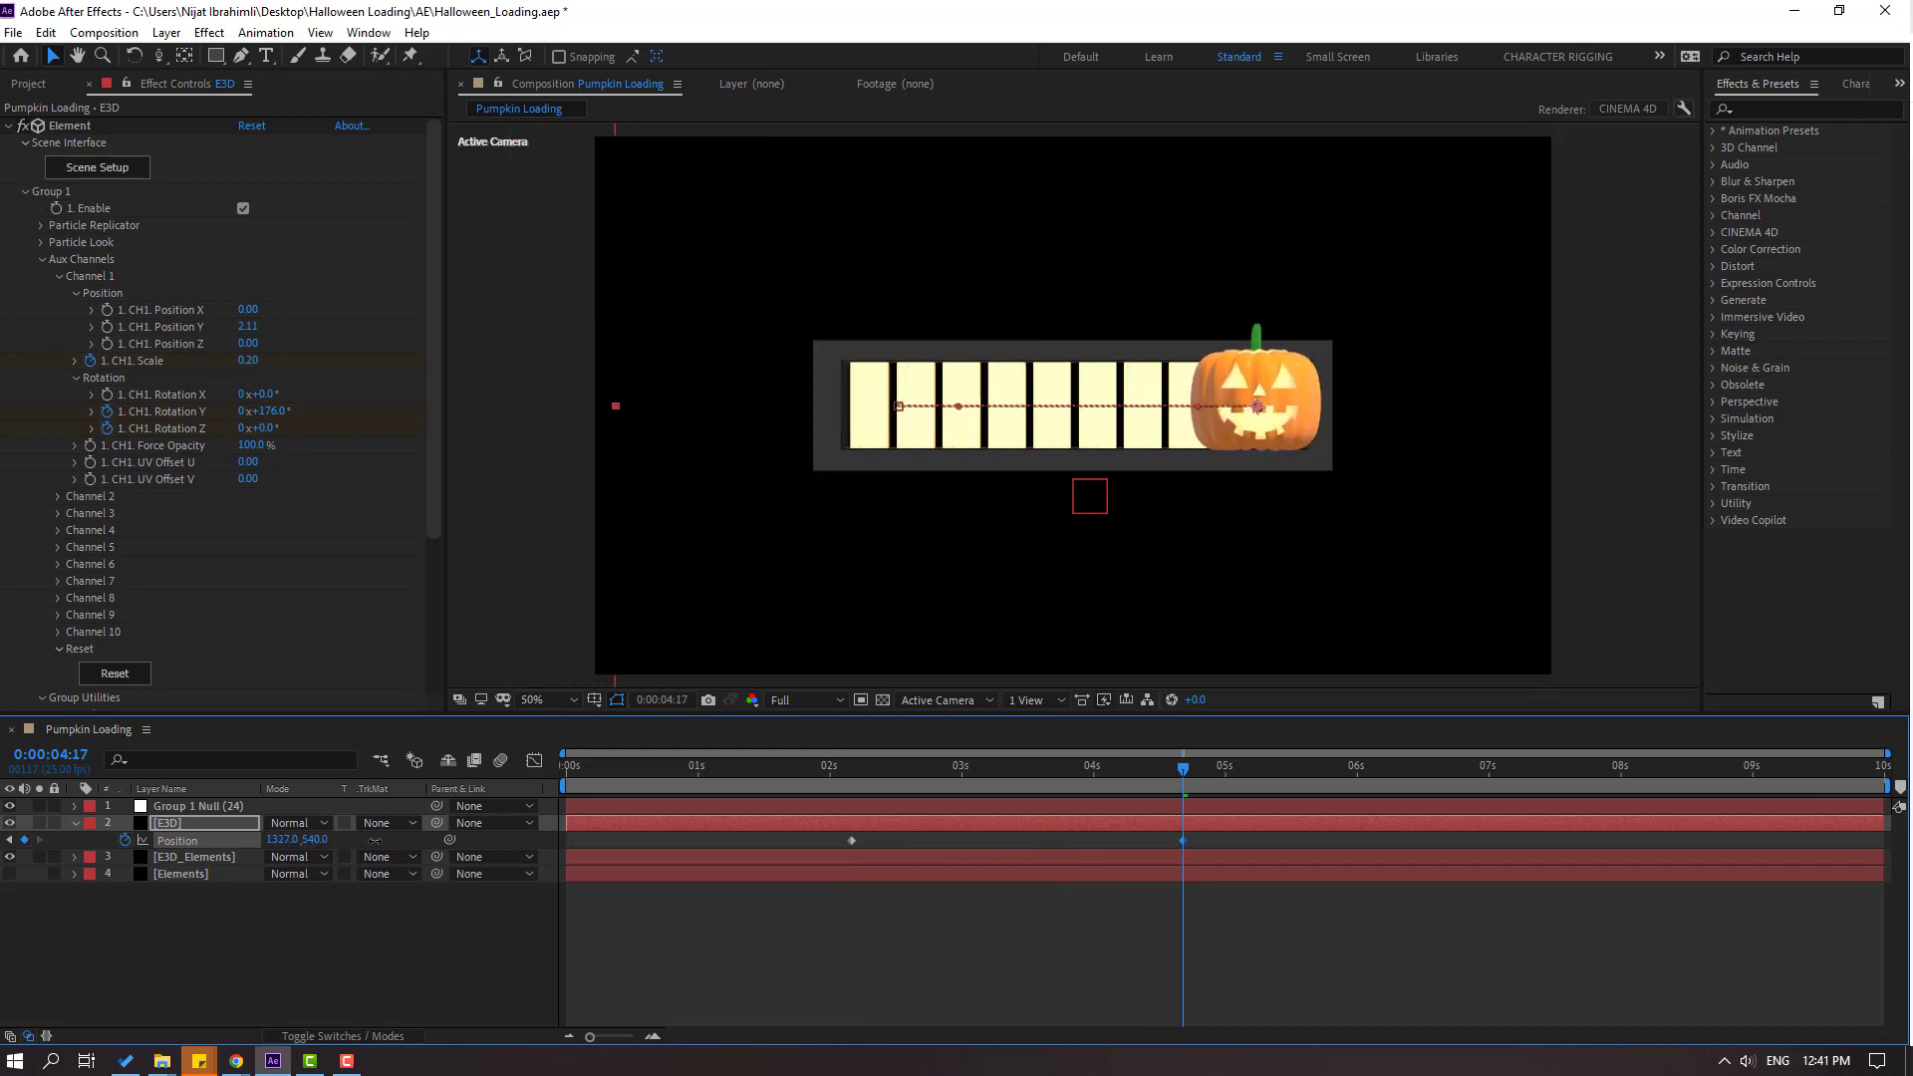
Apply Easy Ease to both Position keyframes of the pumpkin layer.
{"action": "right_click", "coordinate": [852, 840]}
{"action": "mouse_move", "coordinate": [947, 825]}
{"action": "left_click", "coordinate": [1146, 877]}
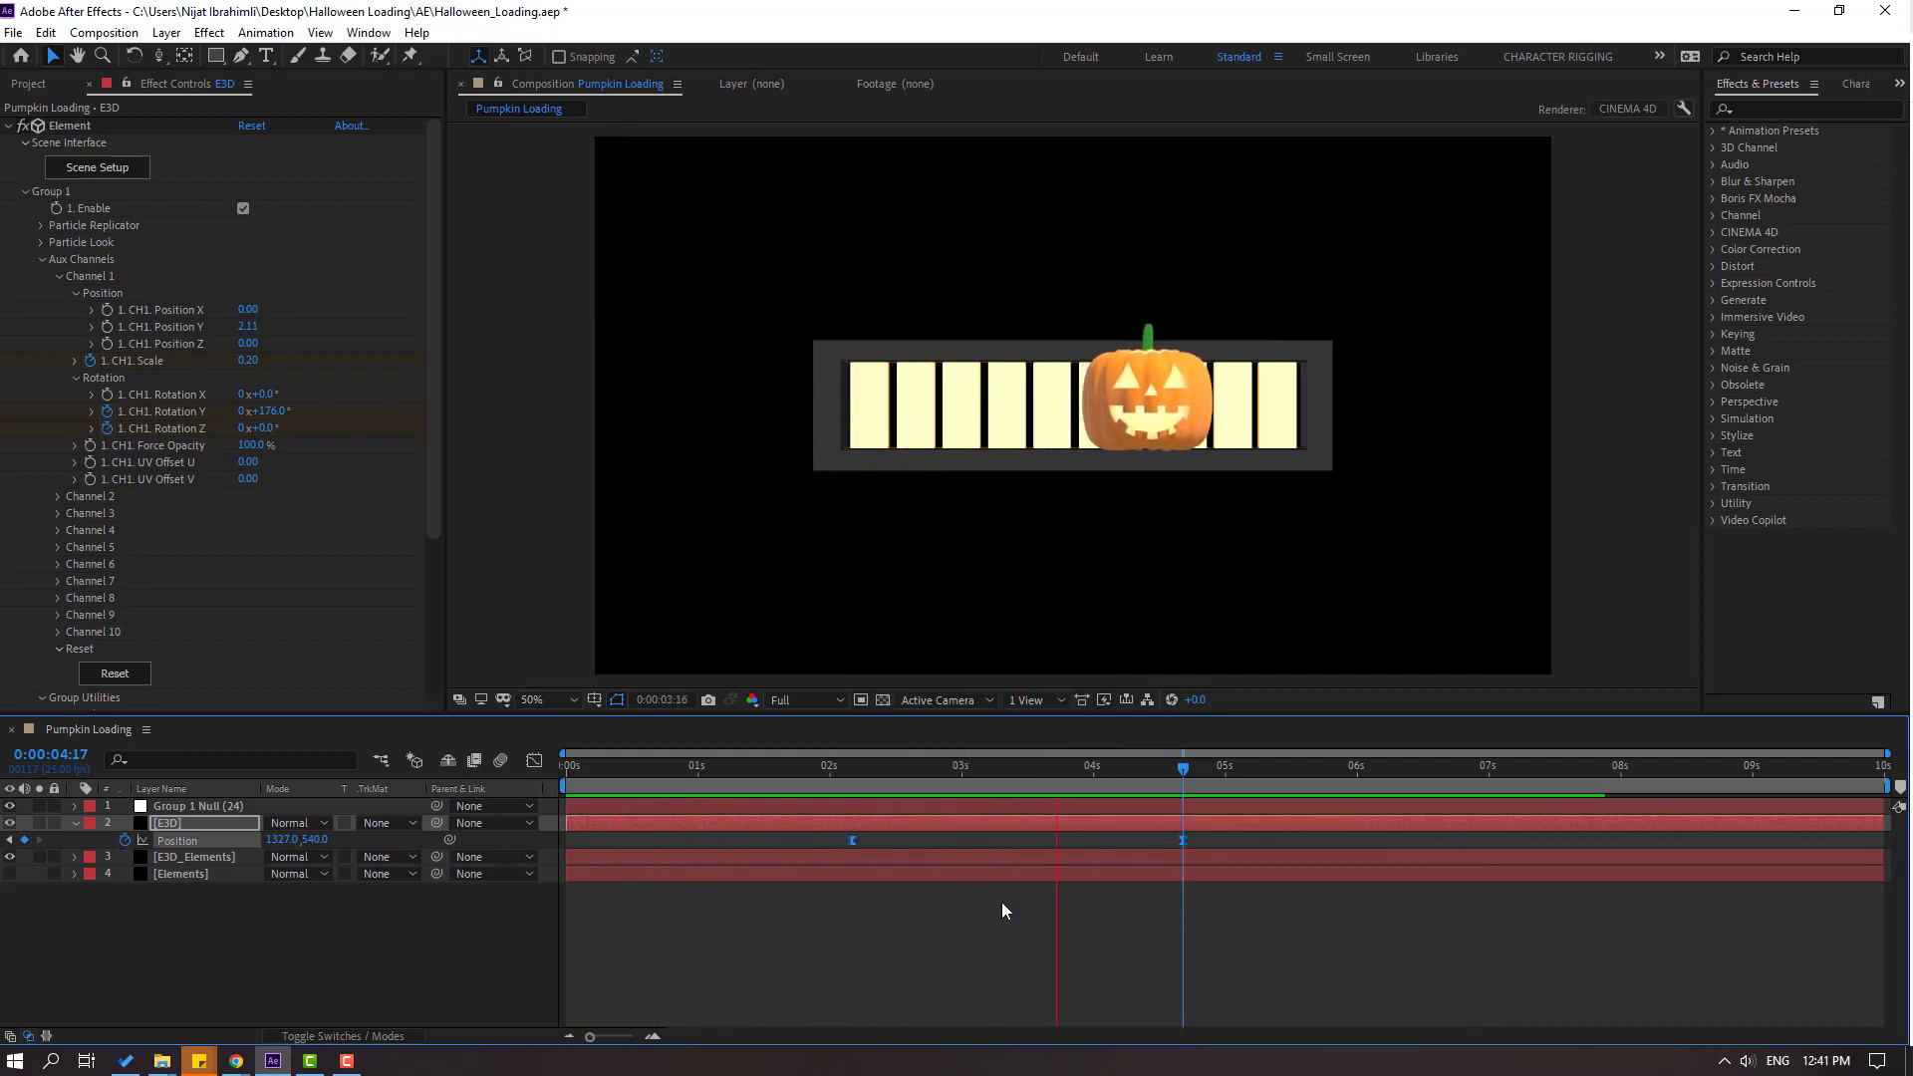
Reshape the pumpkin layer's Position speed graph for a slower start by lengthening the first keyframe's ease, and preview the motion.
{"action": "key", "text": "space"}
{"action": "left_click", "coordinate": [534, 761]}
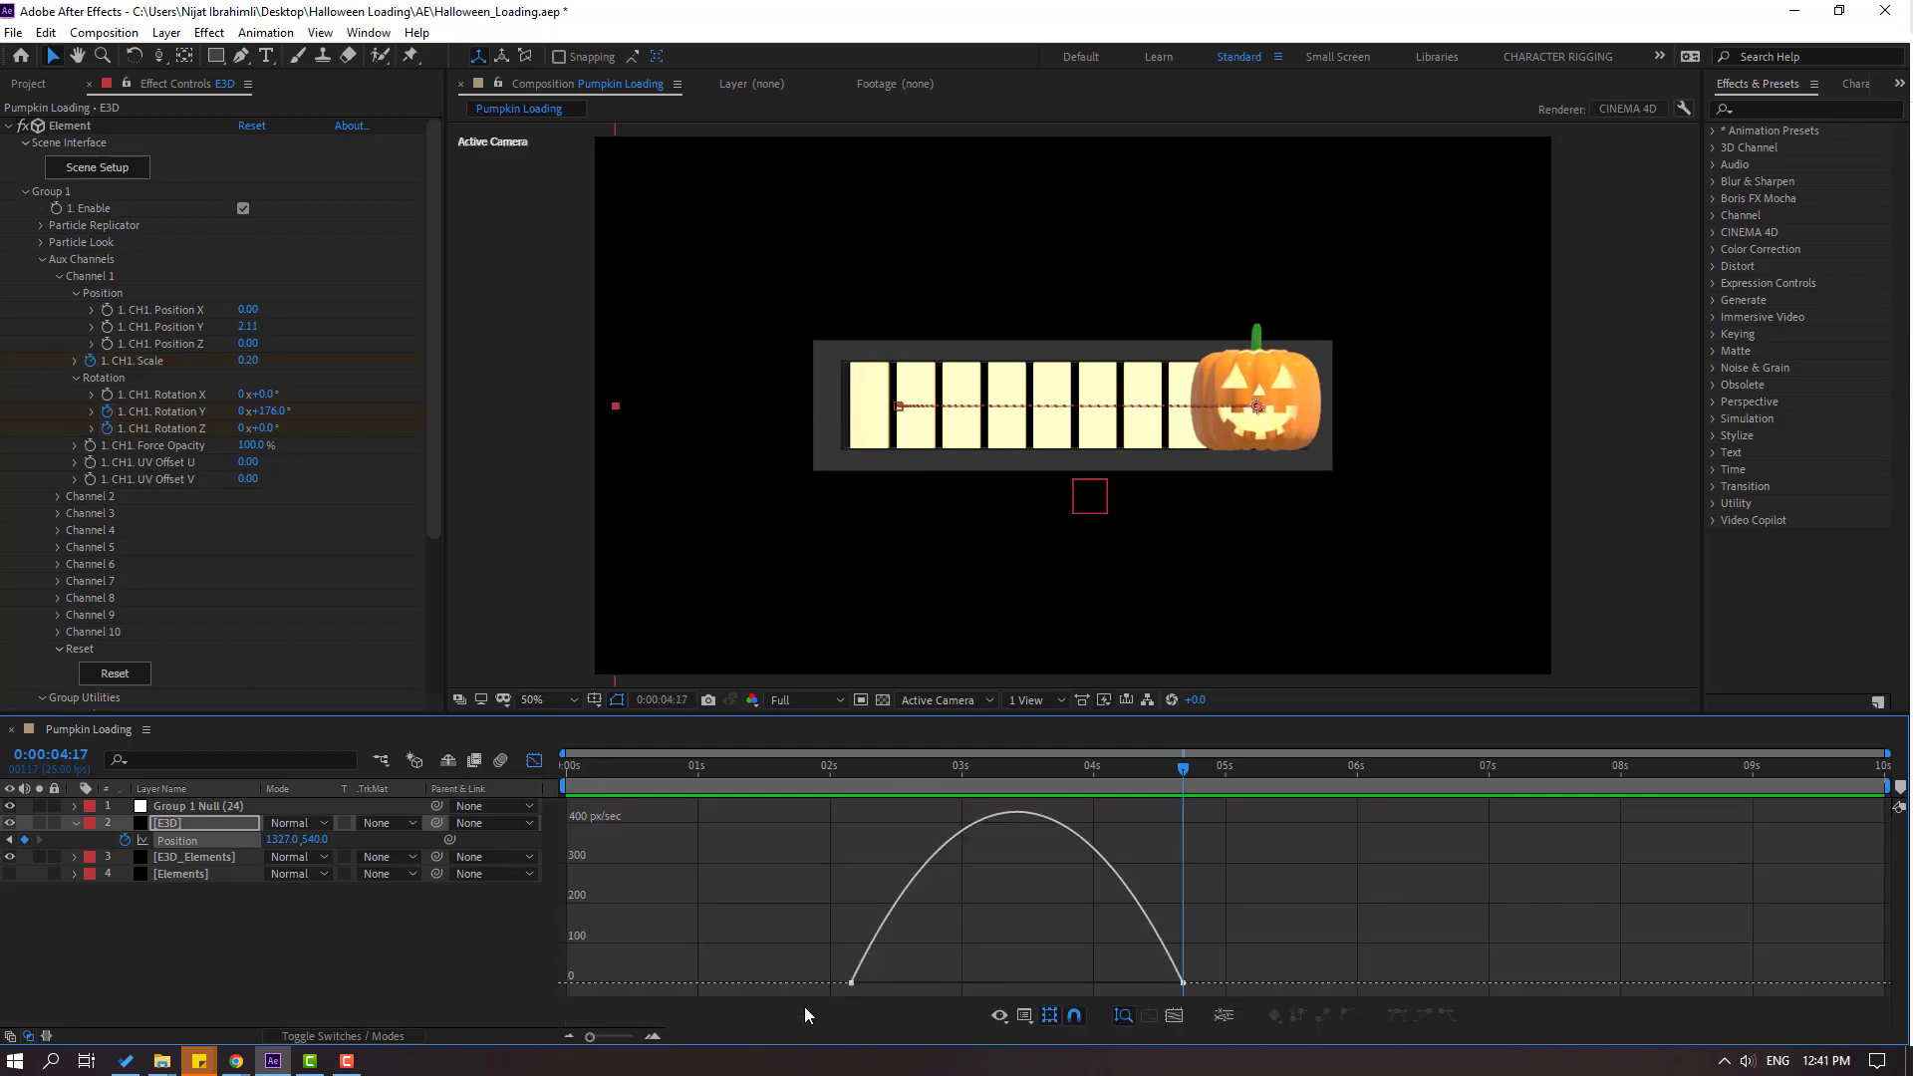
{"action": "left_click_drag", "start_coordinate": [901, 983], "coordinate": [983, 982]}
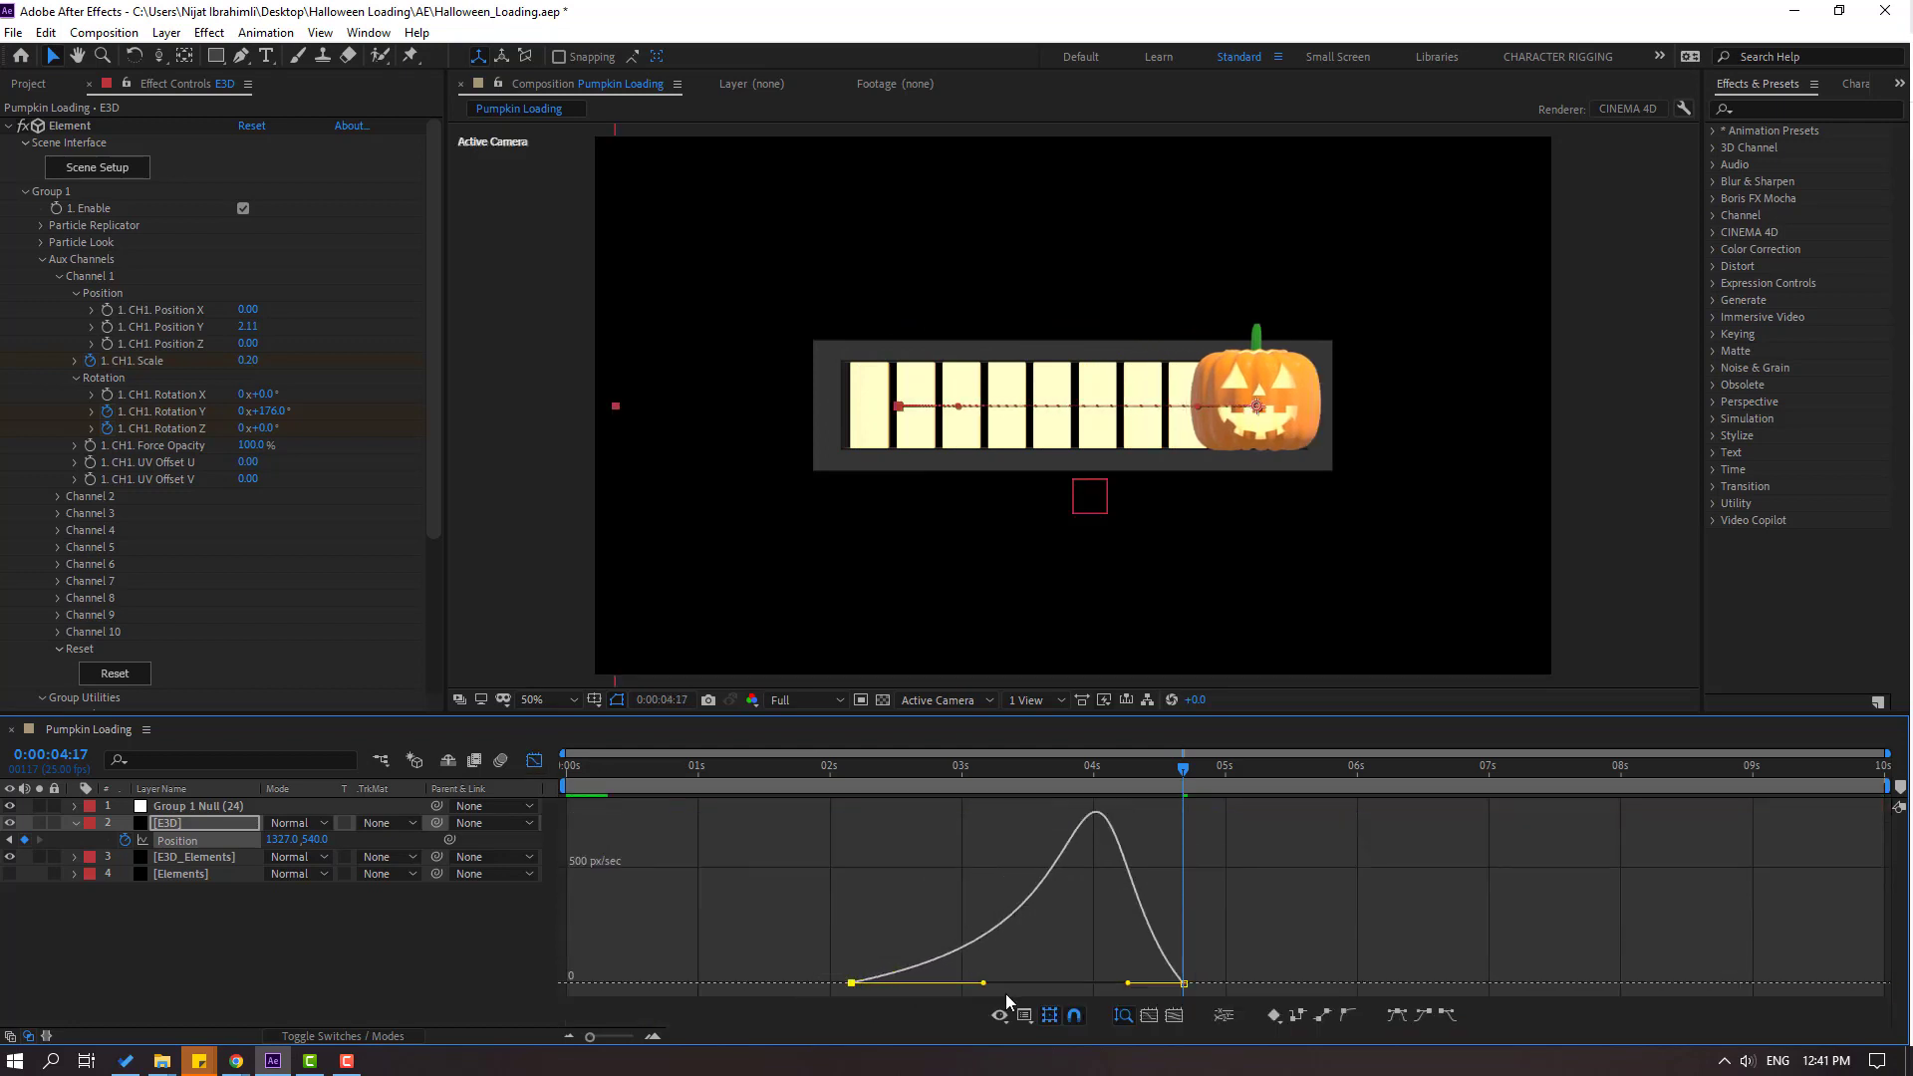
{"action": "key", "text": "space"}
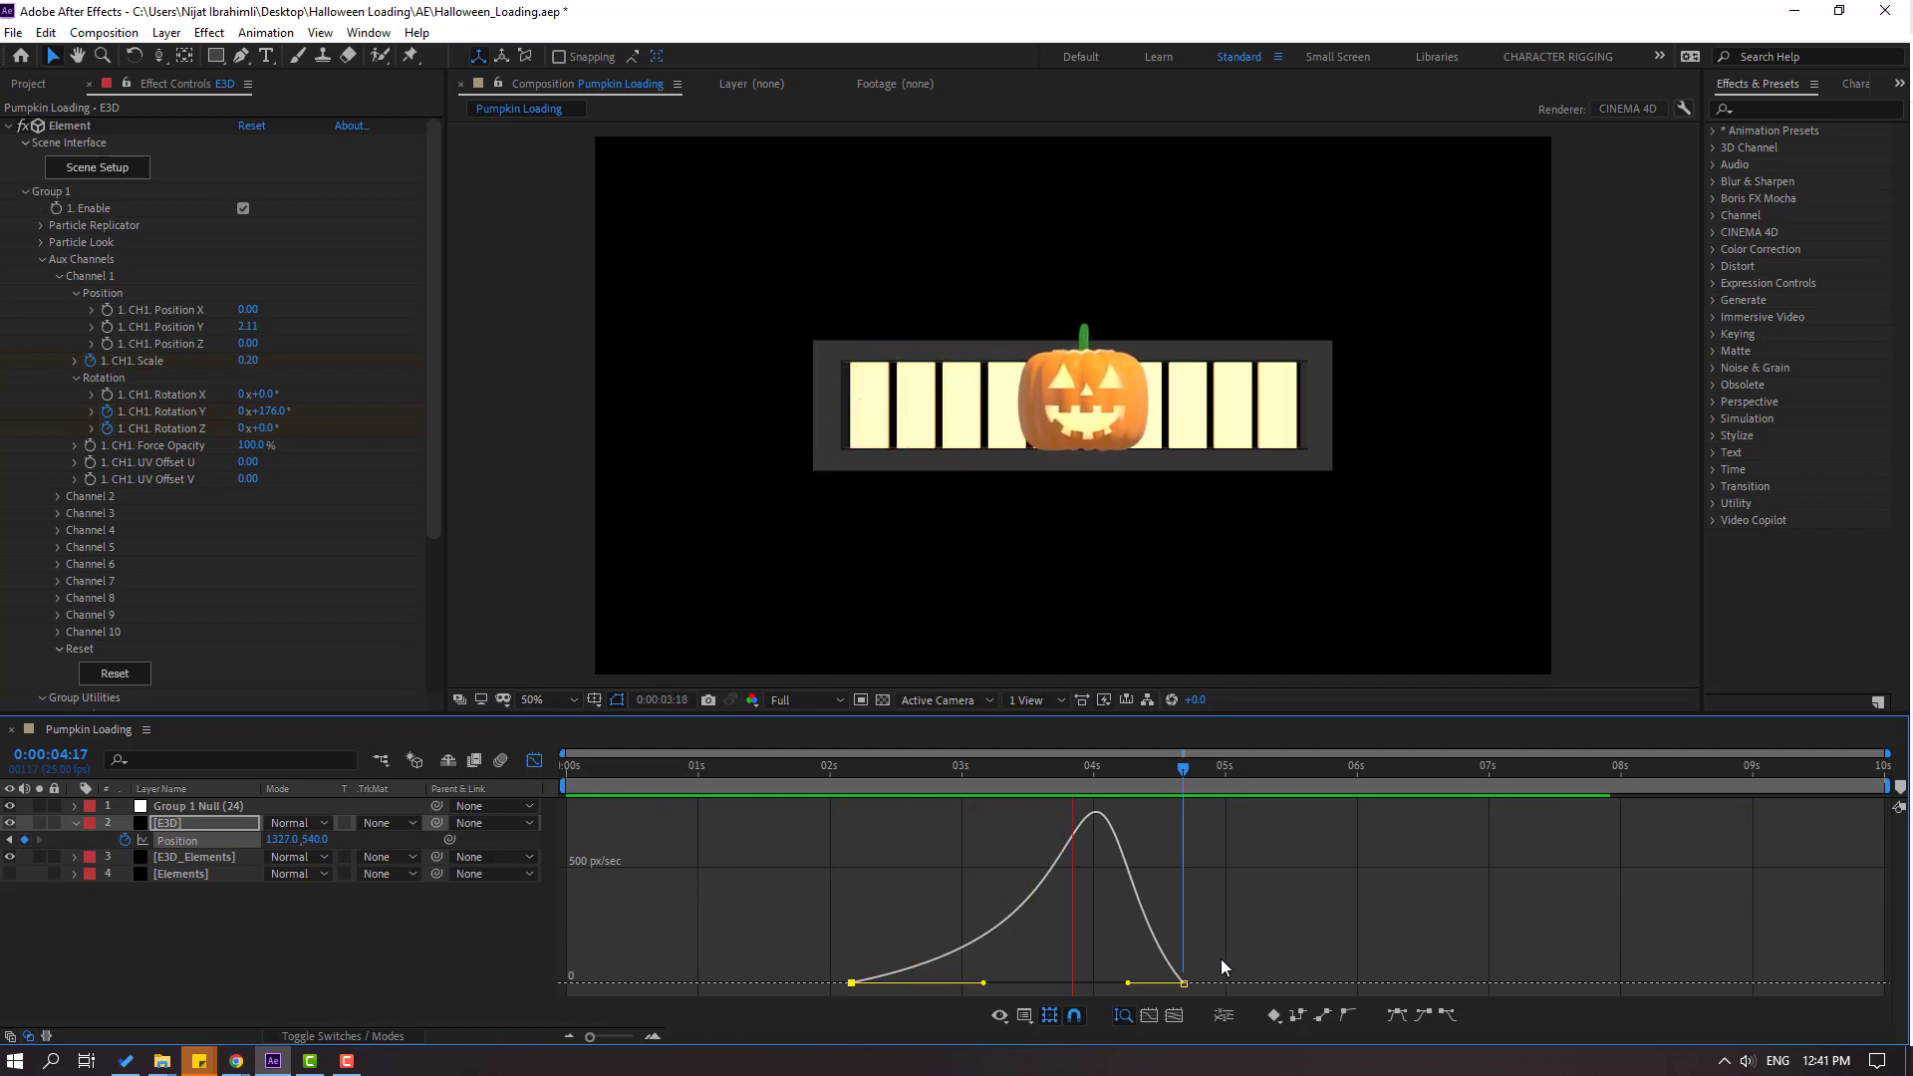
{"action": "left_click_drag", "start_coordinate": [1144, 767], "coordinate": [1077, 767]}
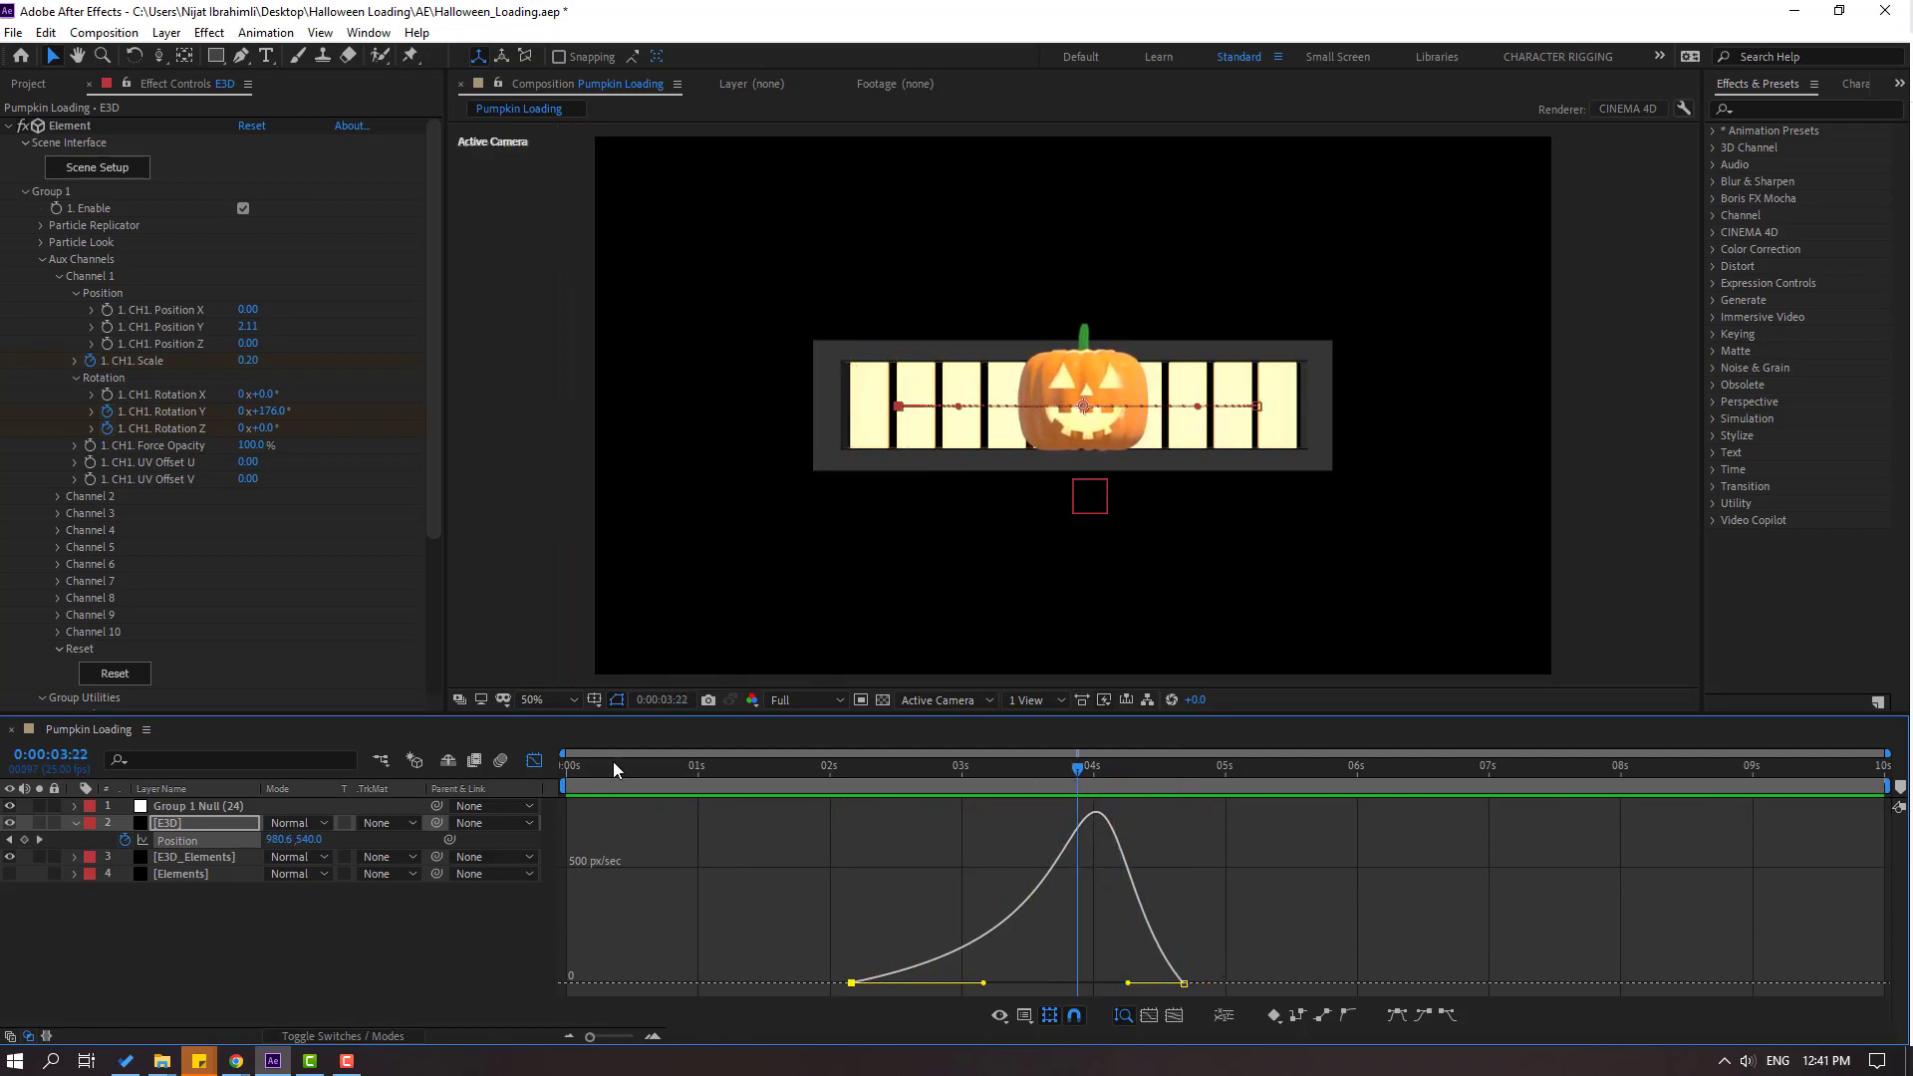
{"action": "left_click", "coordinate": [534, 760]}
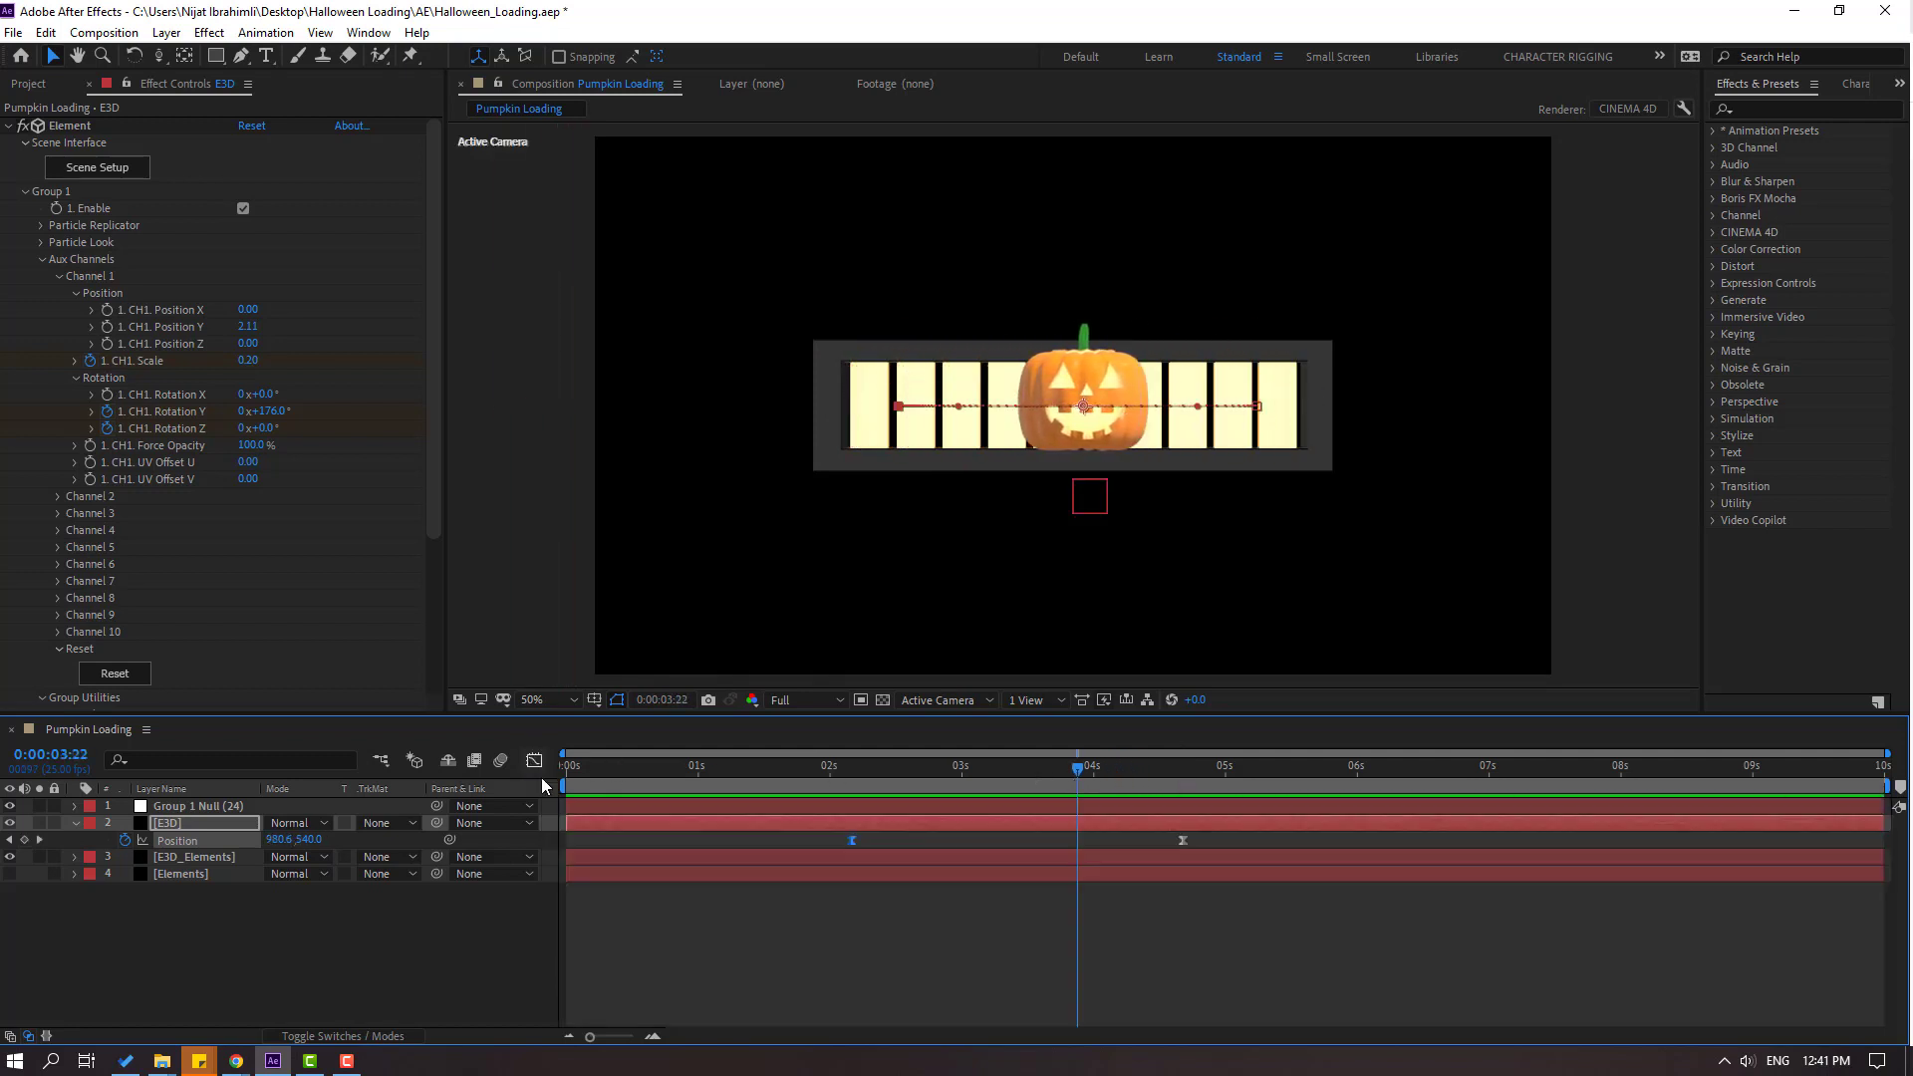
In the E3D_Elements layer's Scene Setup, assign the leftmost box of the loading bar to Aux Channel 1.
{"action": "left_click", "coordinate": [172, 856]}
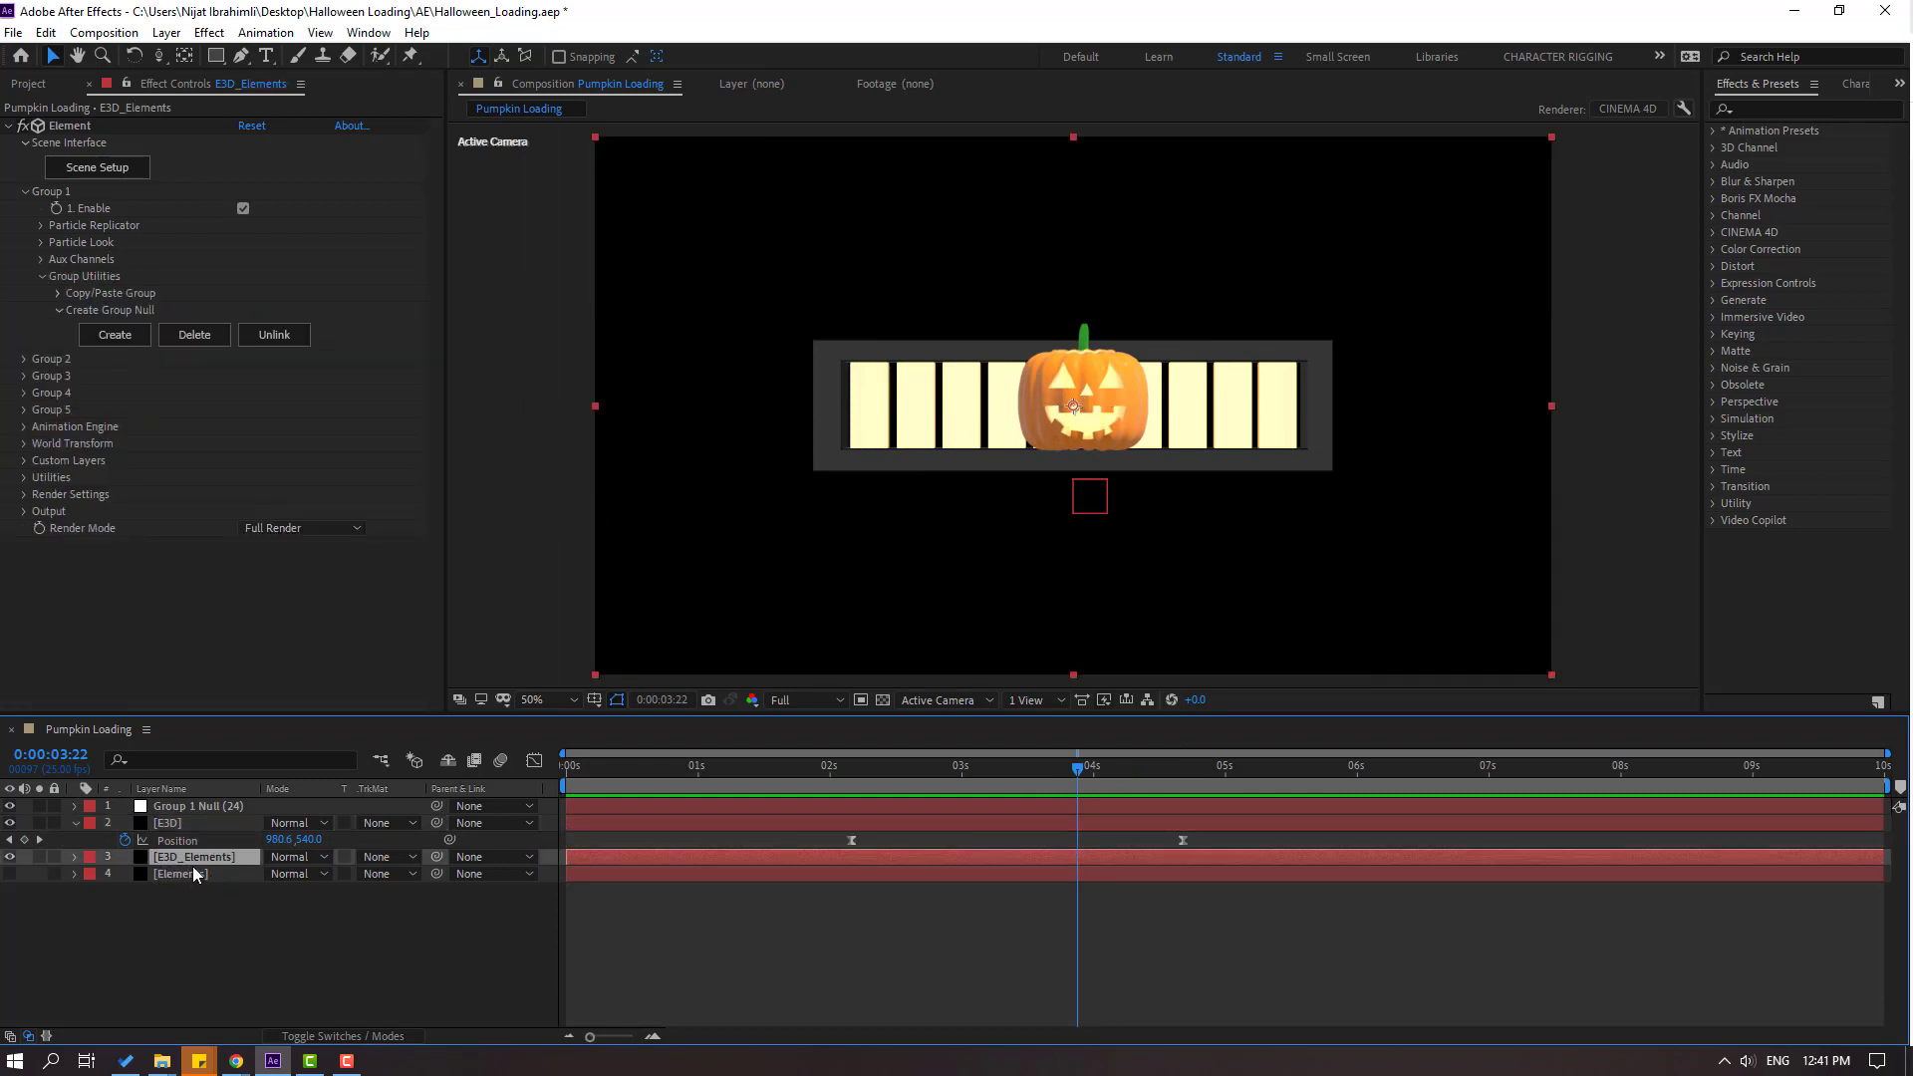
{"action": "left_click", "coordinate": [97, 168]}
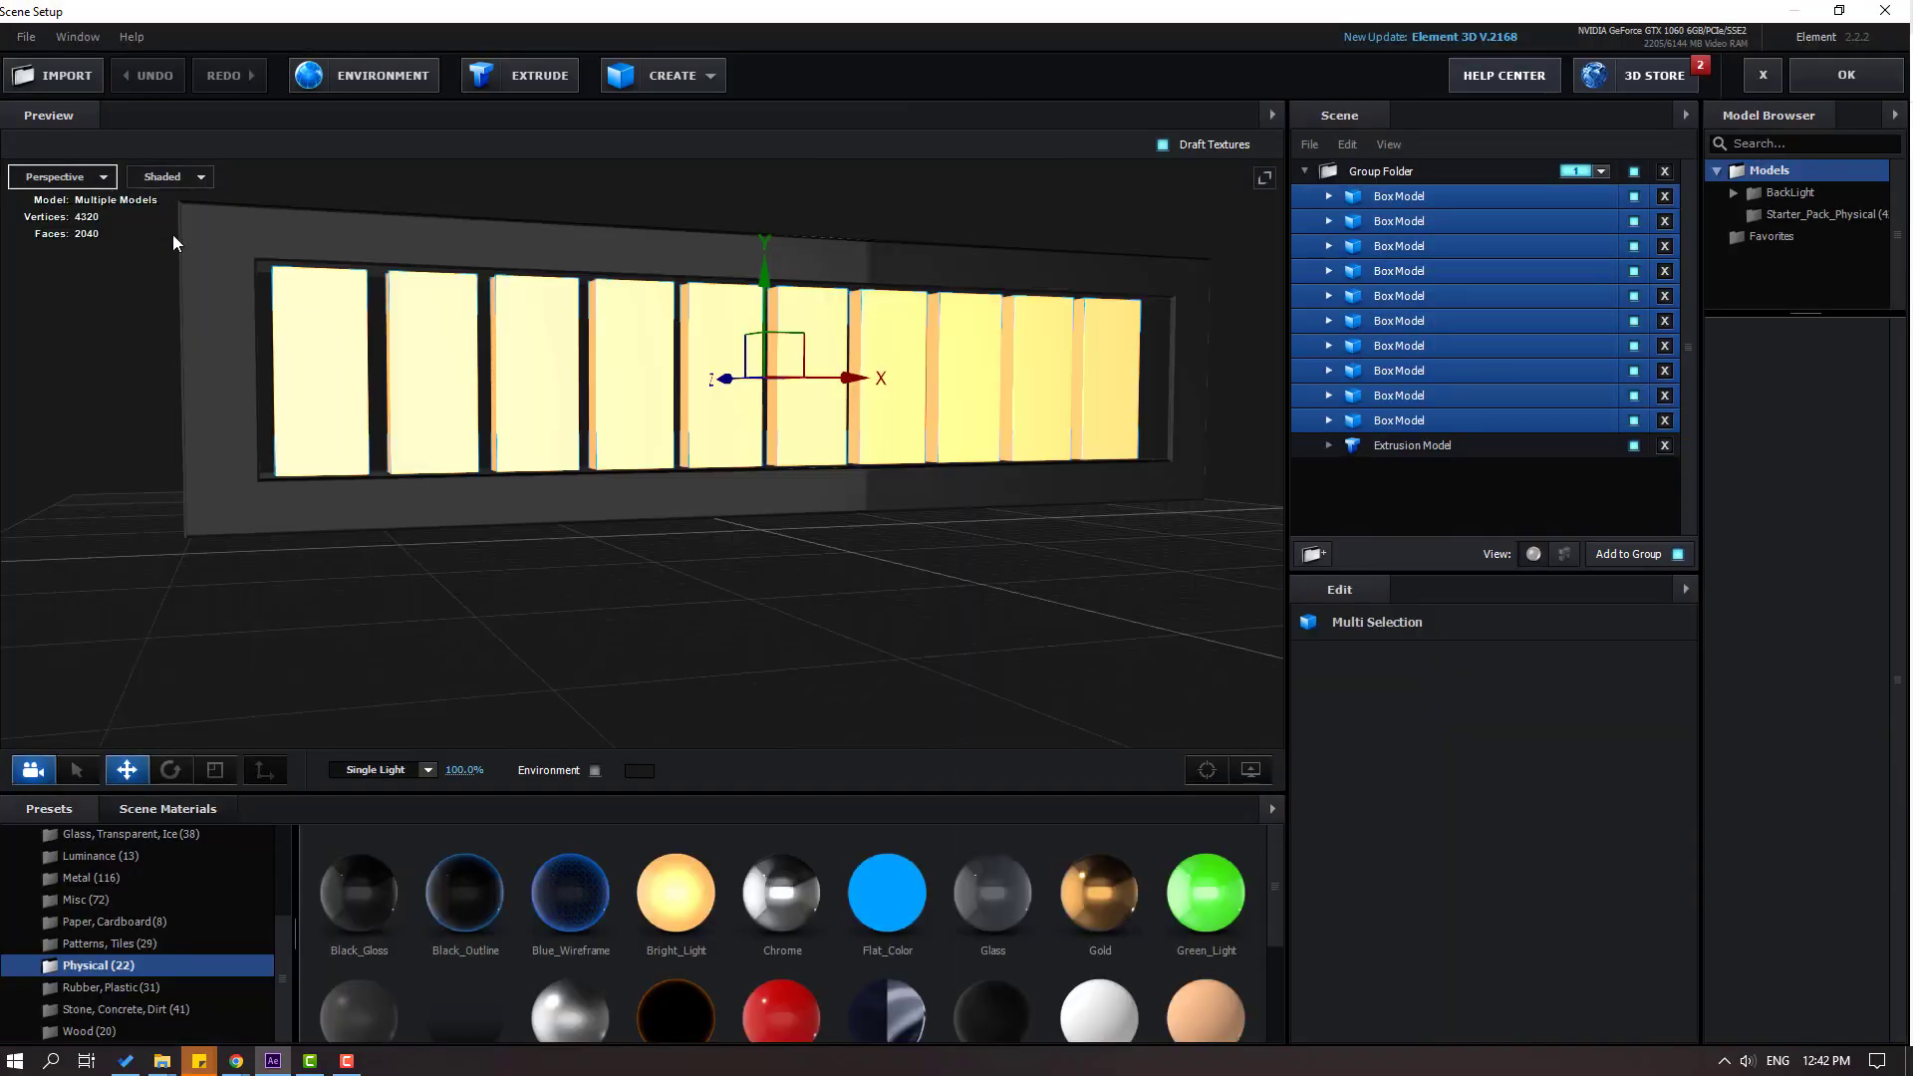
{"action": "left_click", "coordinate": [1392, 424]}
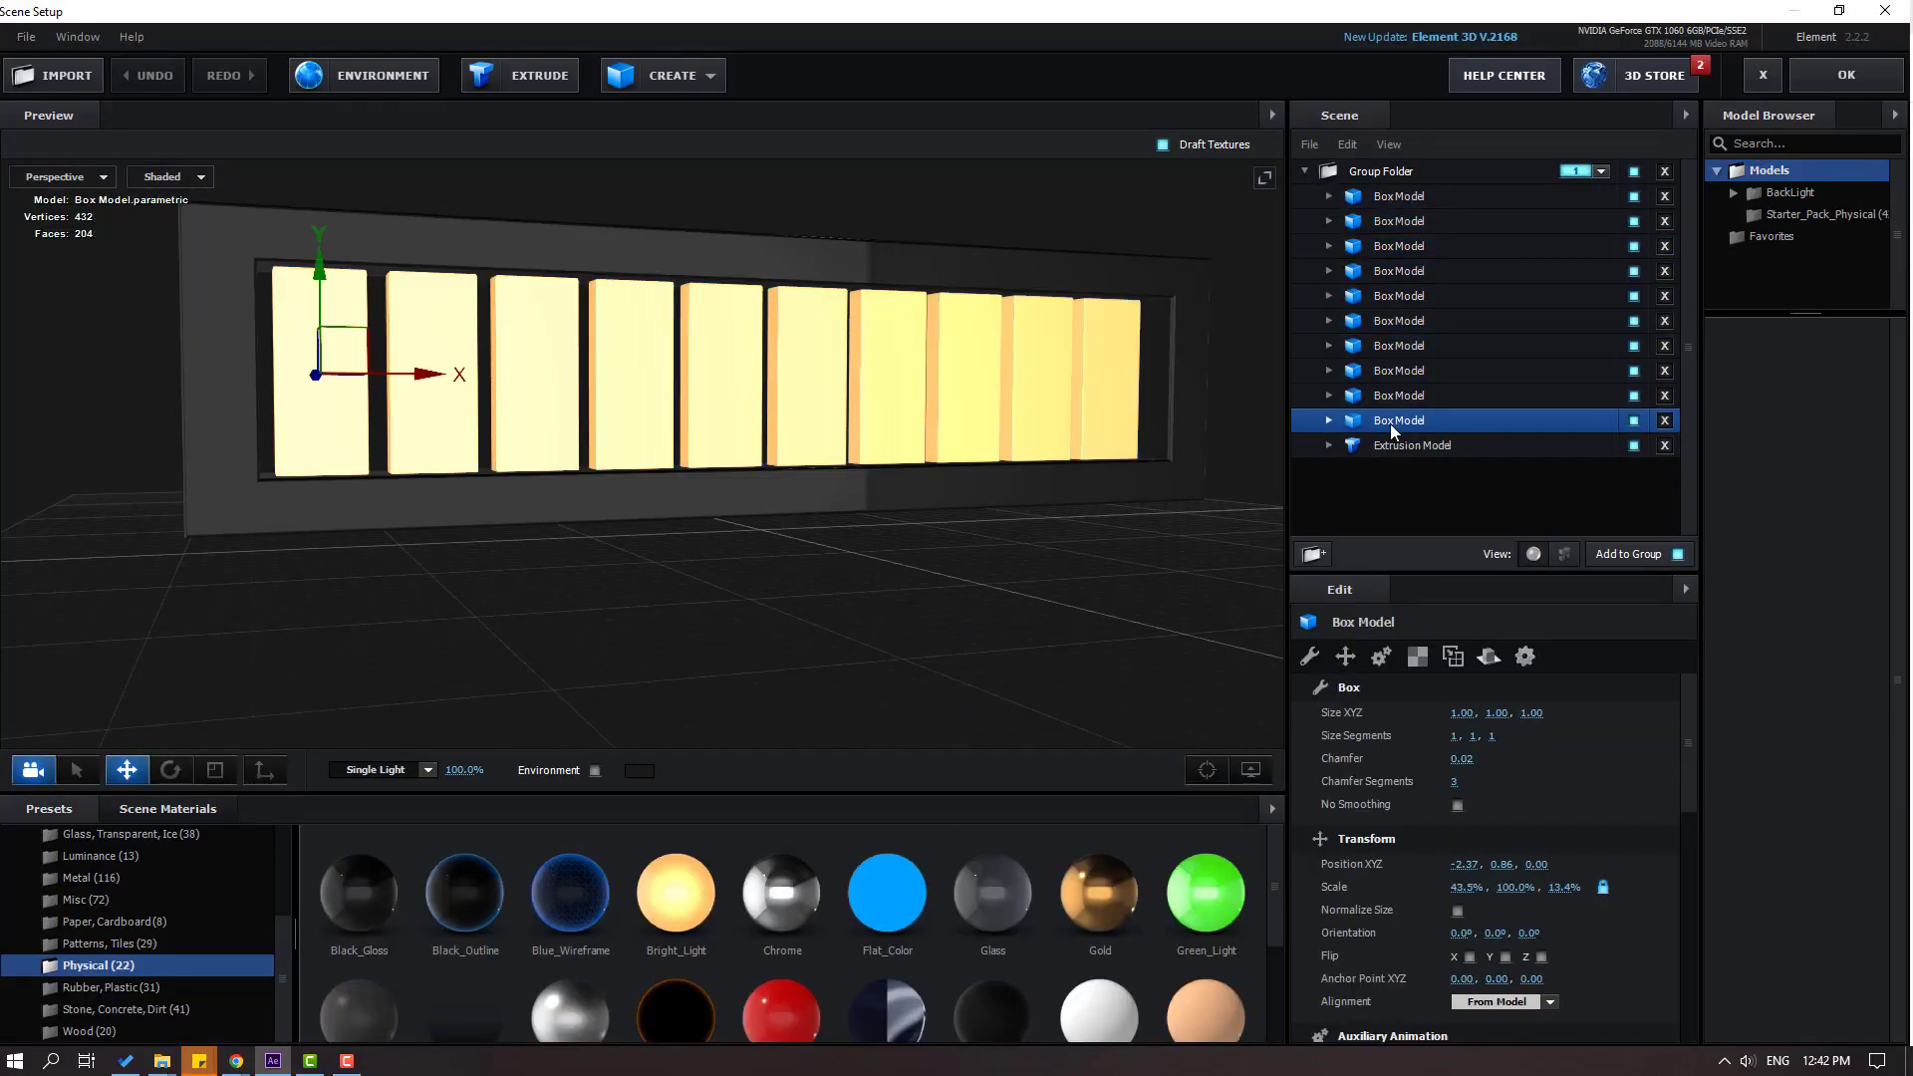
{"action": "scroll", "coordinate": [1405, 822], "scroll_direction": "down", "scroll_amount": 5}
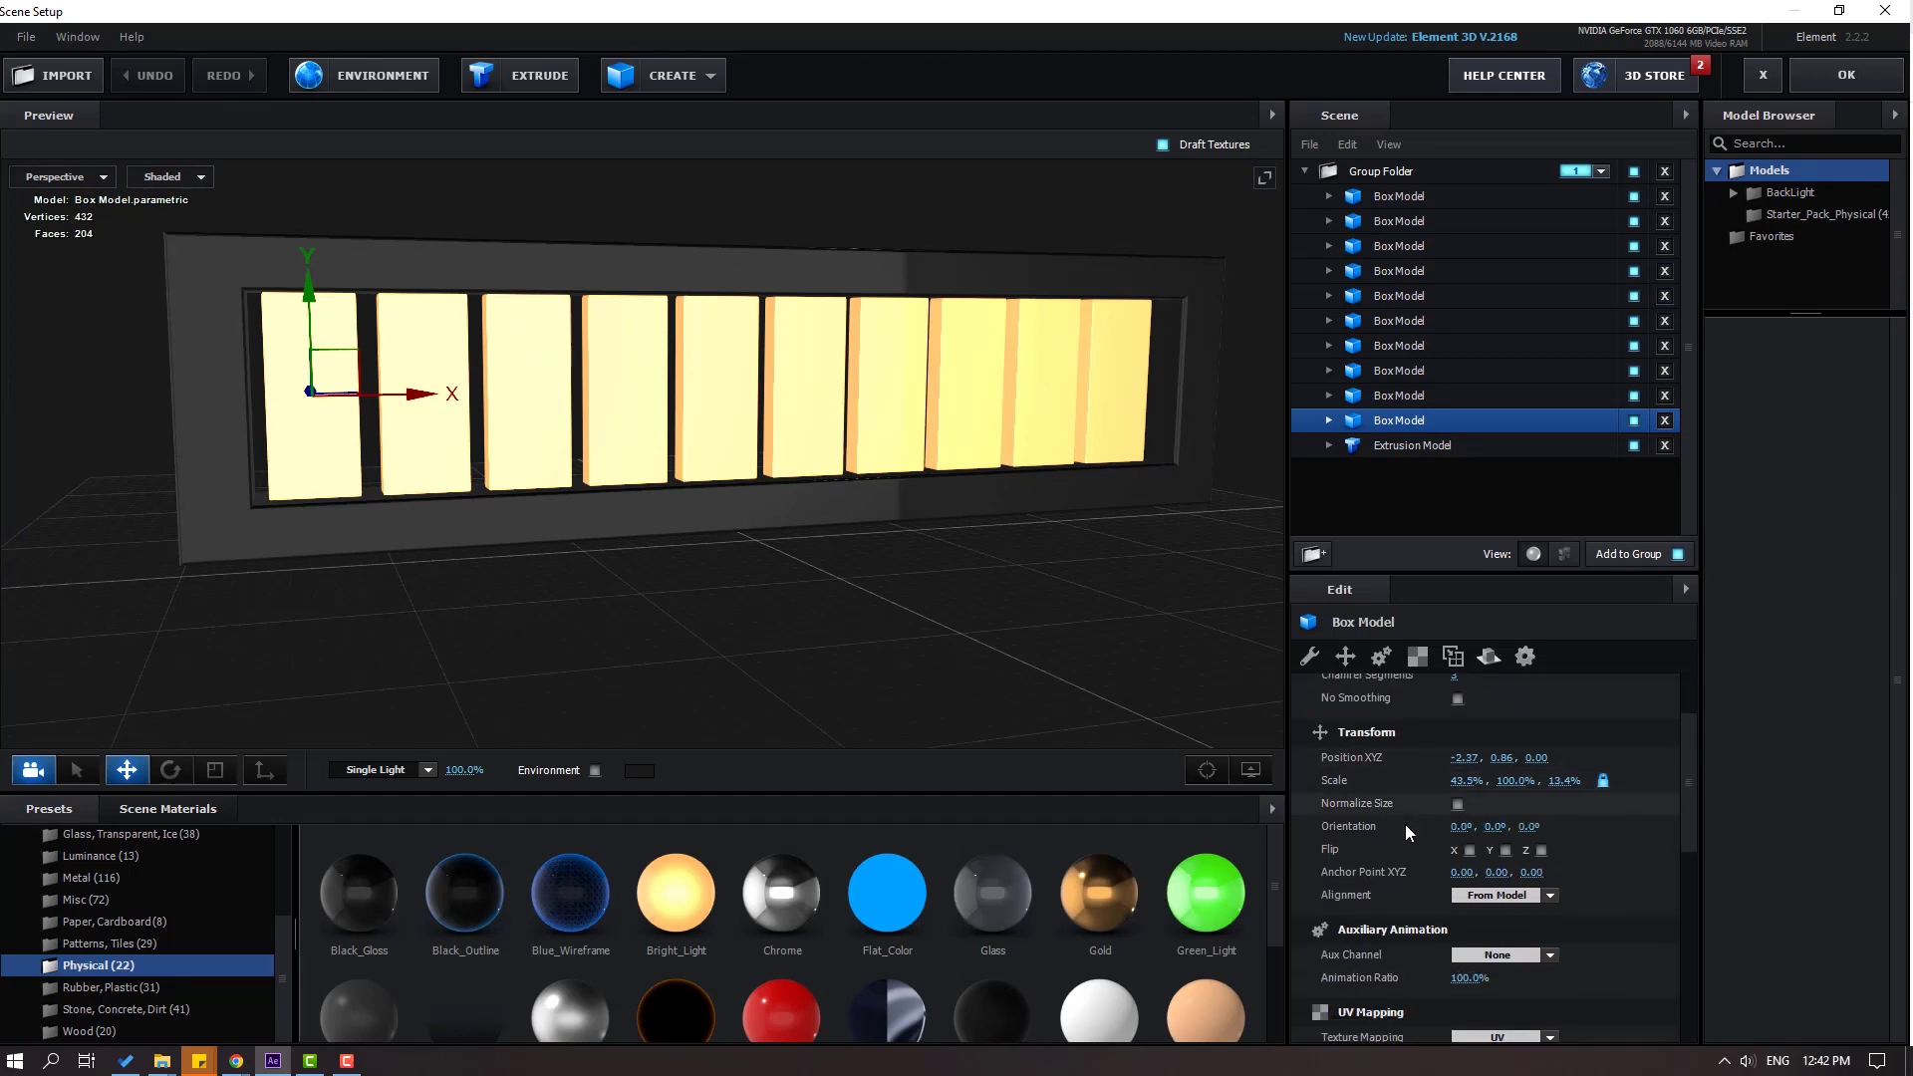
{"action": "left_click", "coordinate": [1487, 712]}
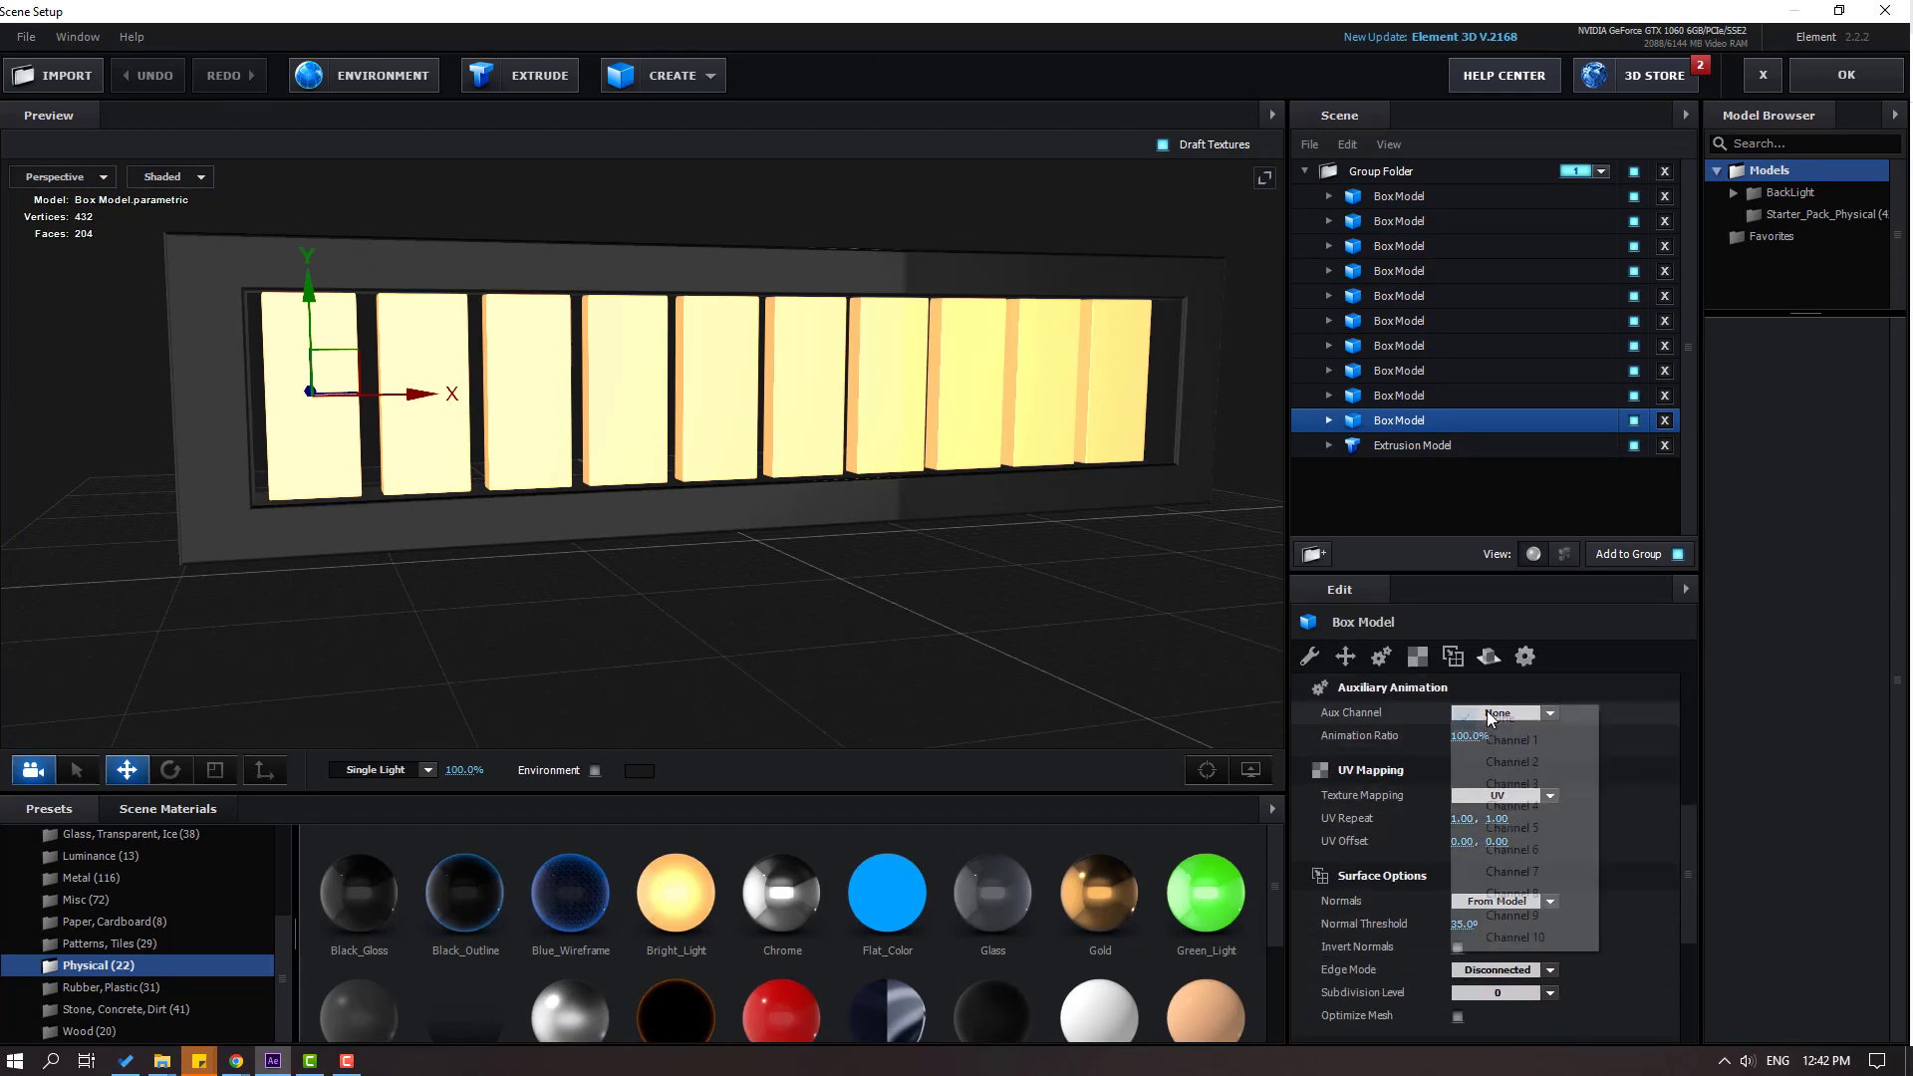
{"action": "left_click", "coordinate": [1516, 744]}
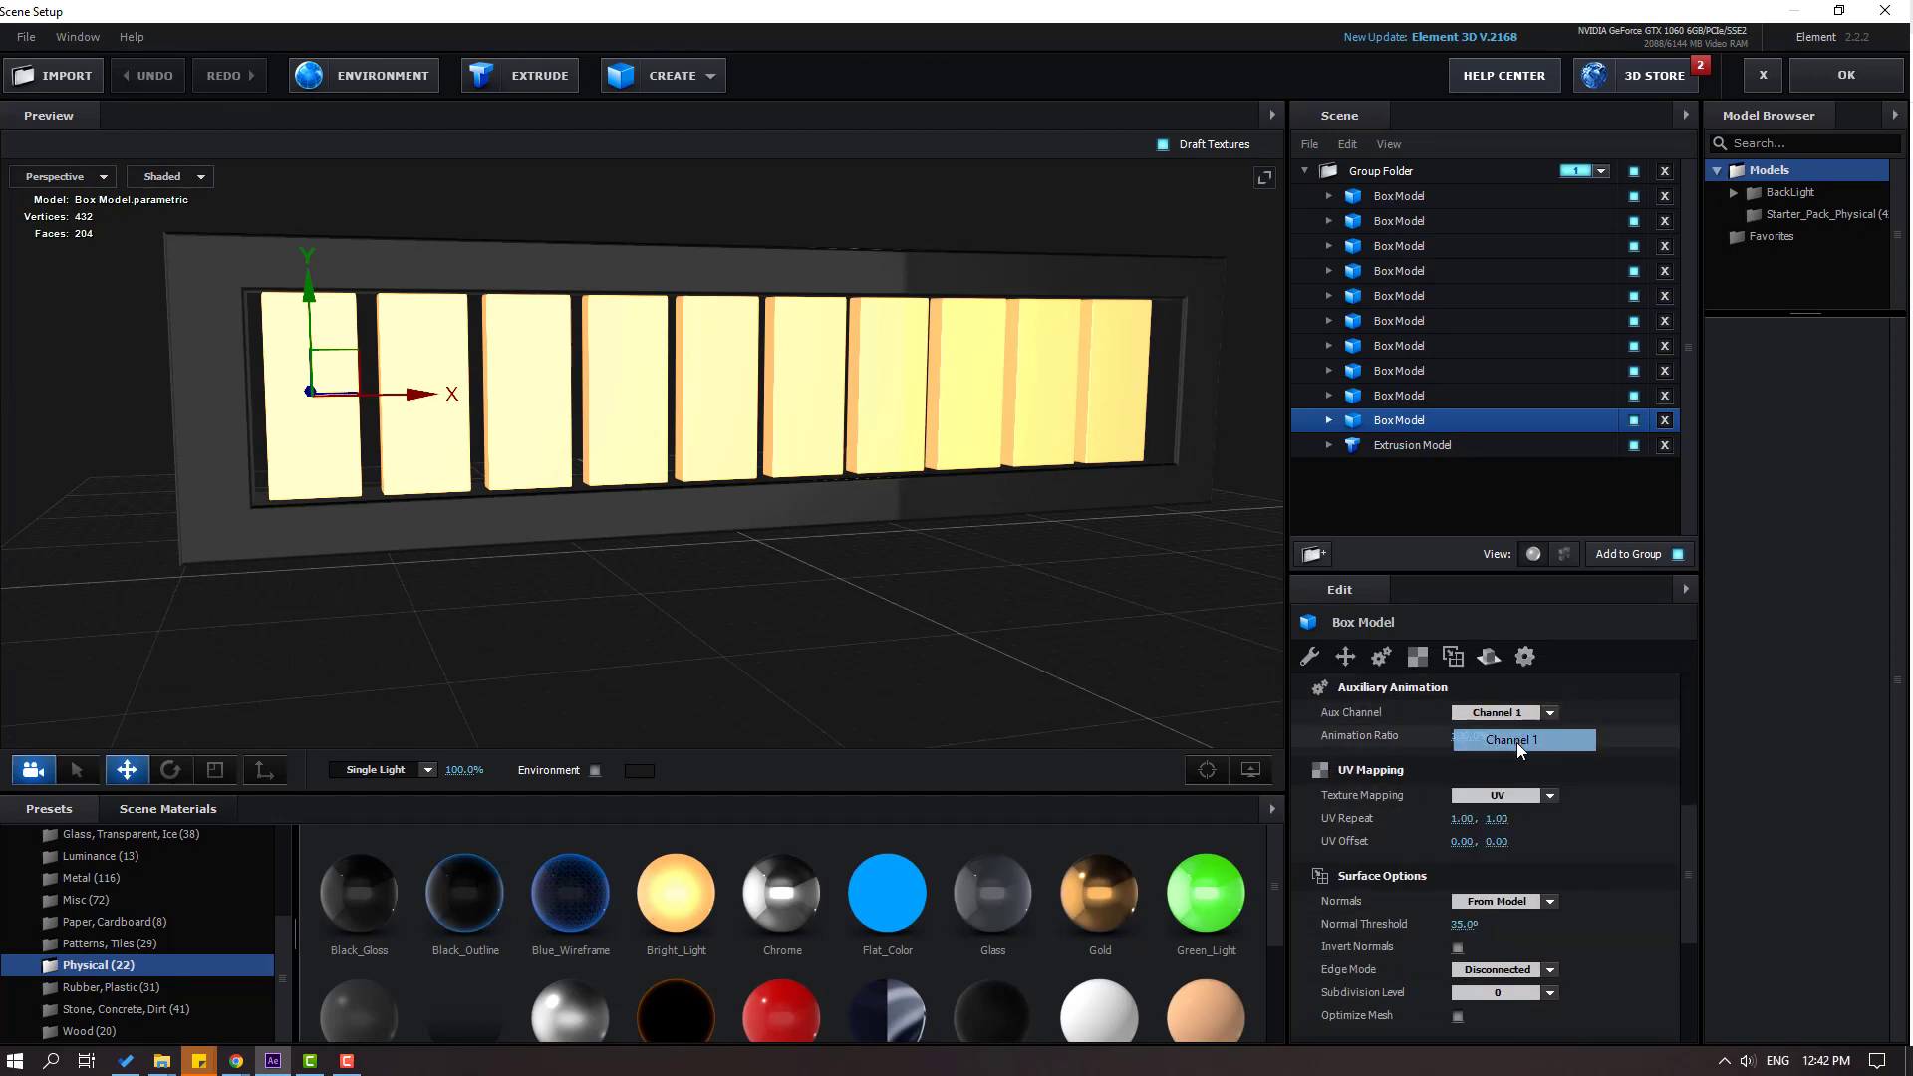
Assign the second, third and fourth boxes from the bar's left end to Aux Channels 2, 3 and 4.
{"action": "left_click", "coordinate": [1407, 397]}
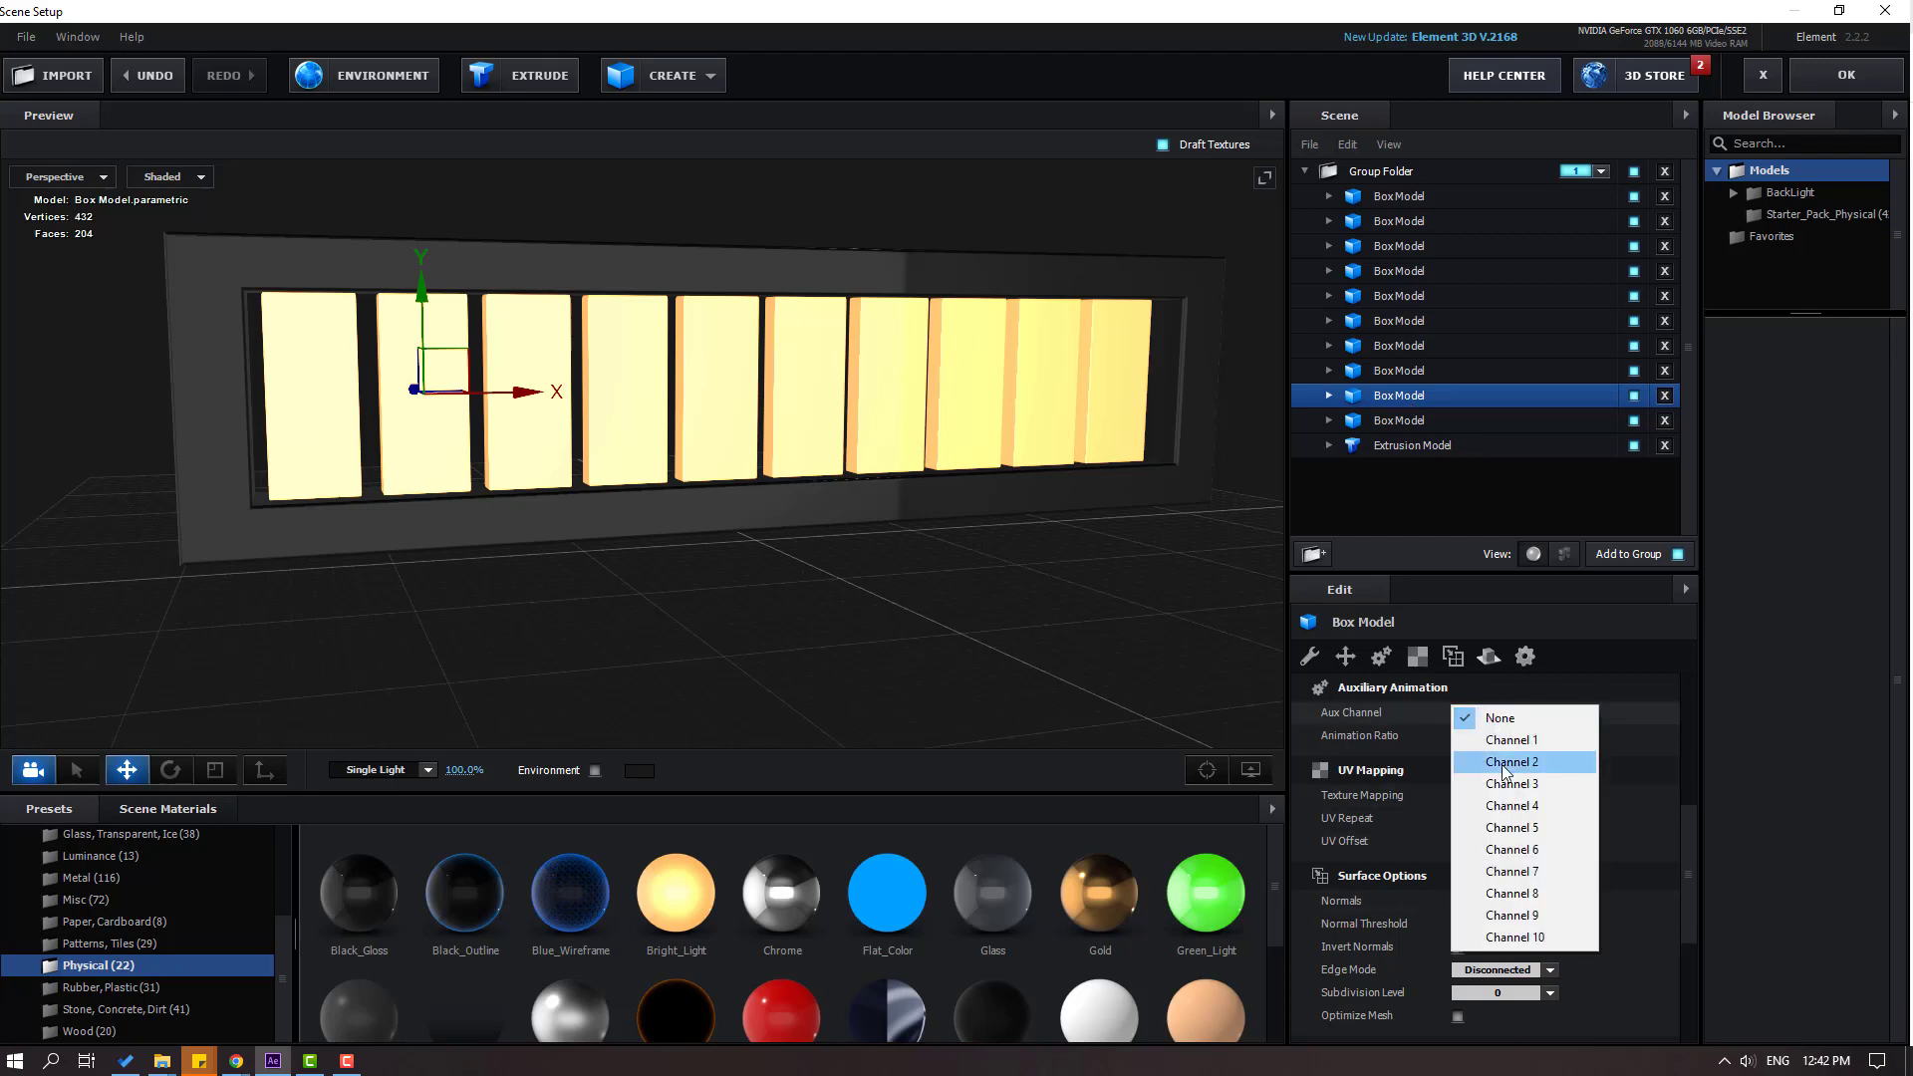
{"action": "left_click", "coordinate": [1401, 378]}
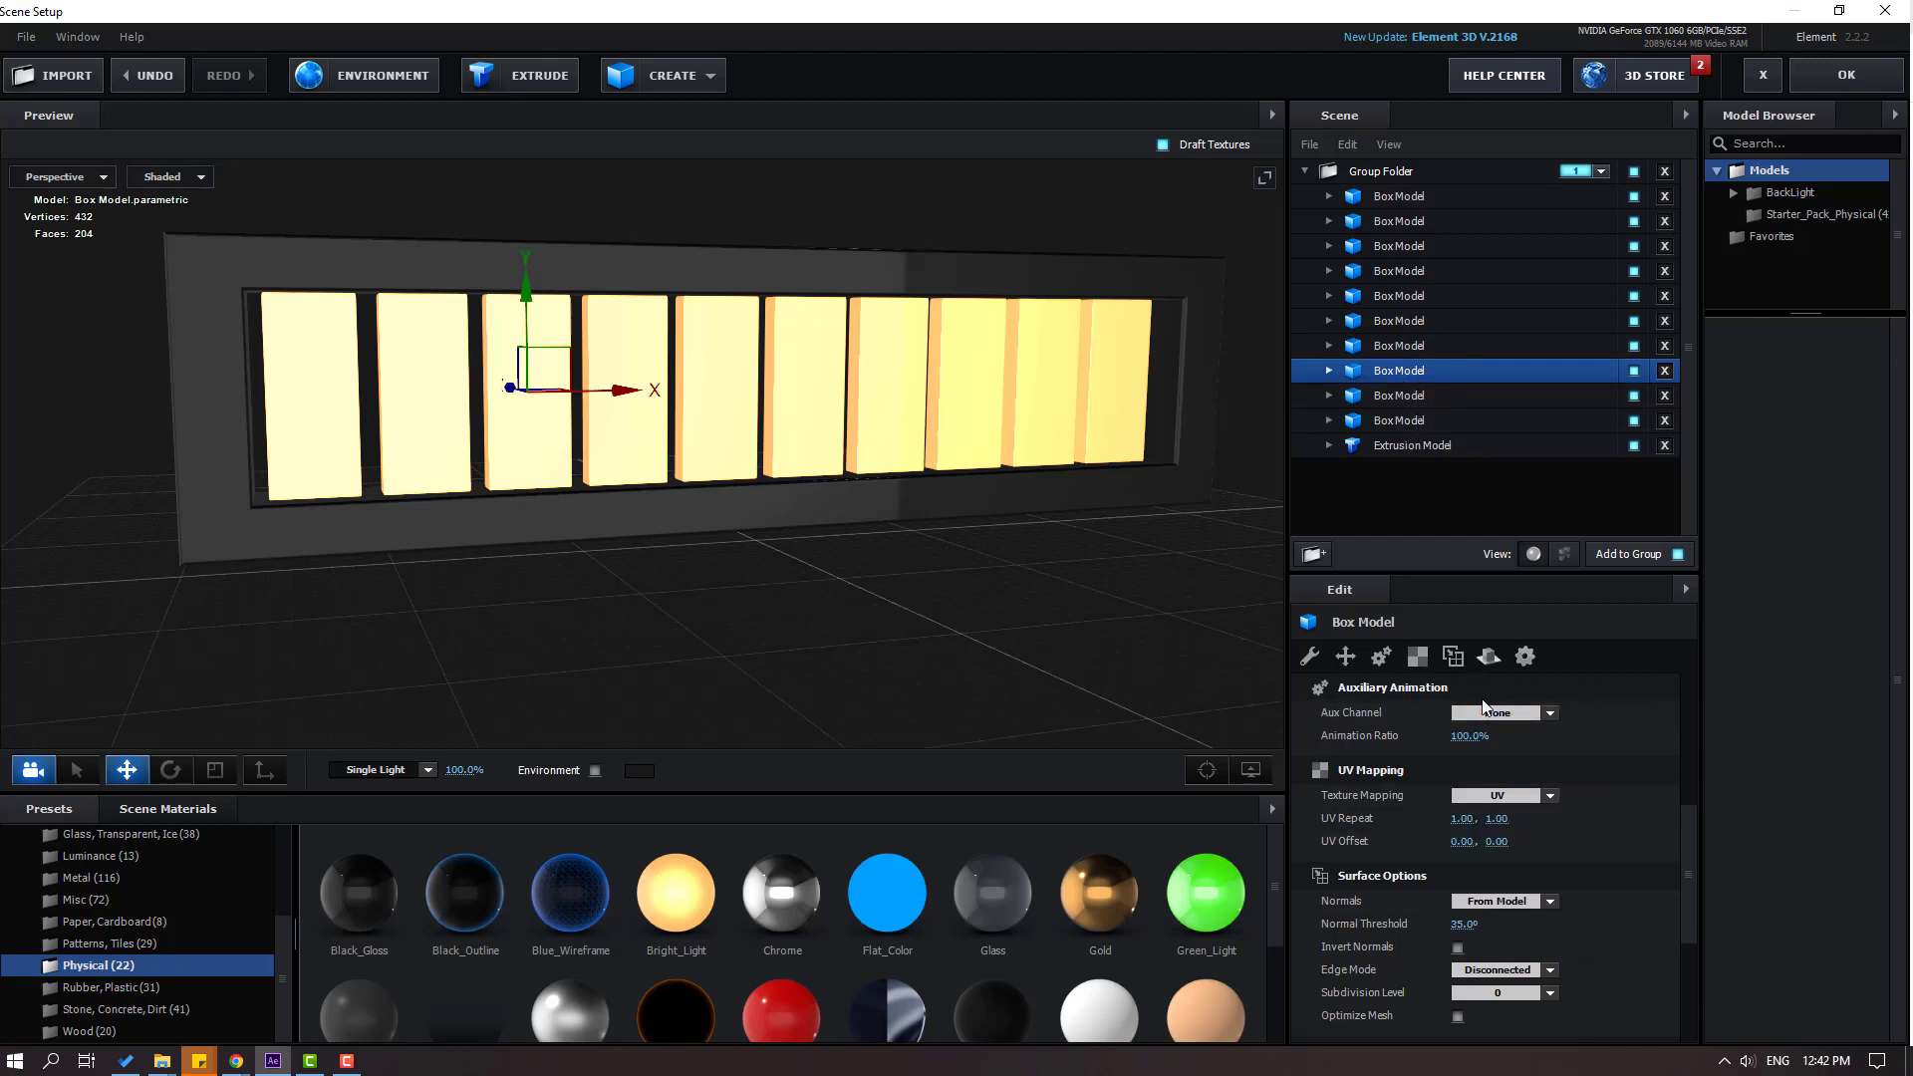
{"action": "left_click", "coordinate": [1524, 713]}
{"action": "left_click", "coordinate": [1513, 784]}
{"action": "left_click", "coordinate": [1402, 351]}
{"action": "left_click", "coordinate": [1502, 712]}
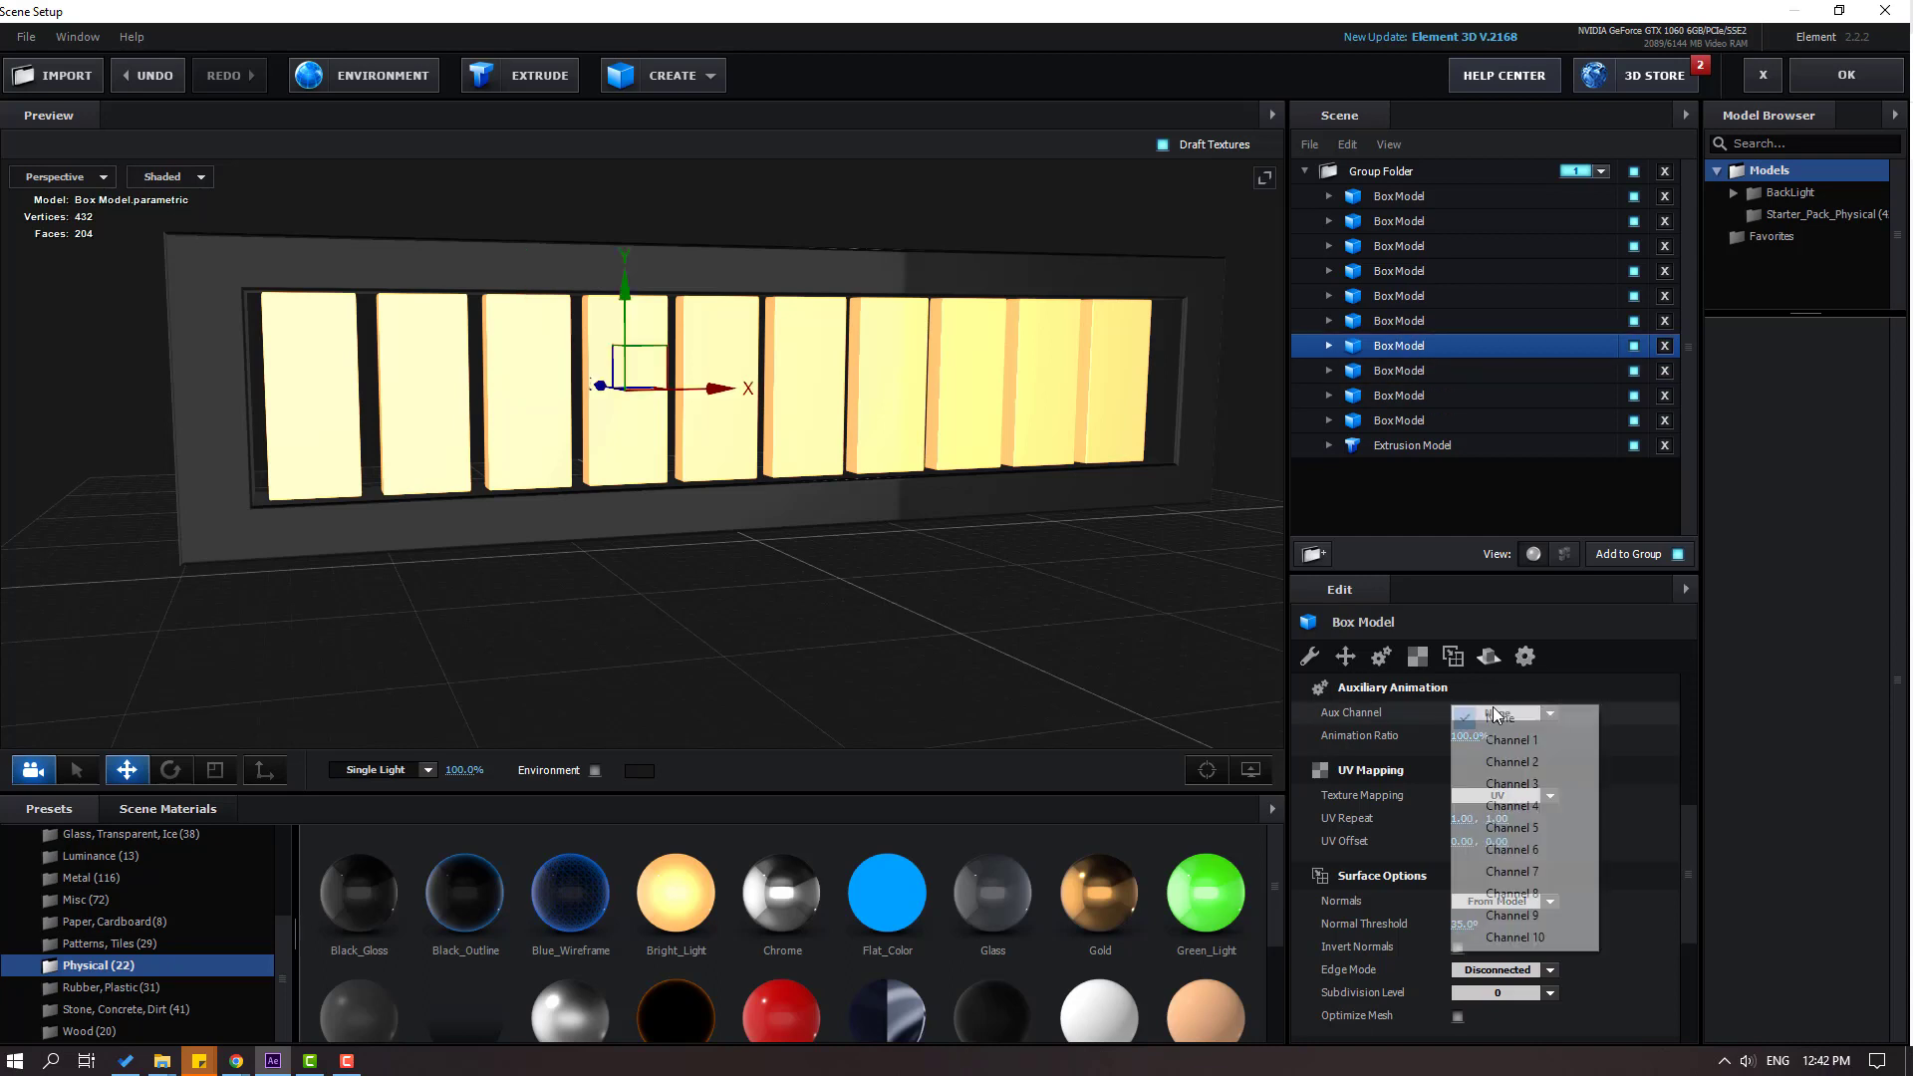
{"action": "left_click", "coordinate": [1509, 805]}
Assign the fifth, sixth and seventh boxes of the bar to Aux Channels 5, 6 and 7.
{"action": "left_click", "coordinate": [1415, 320]}
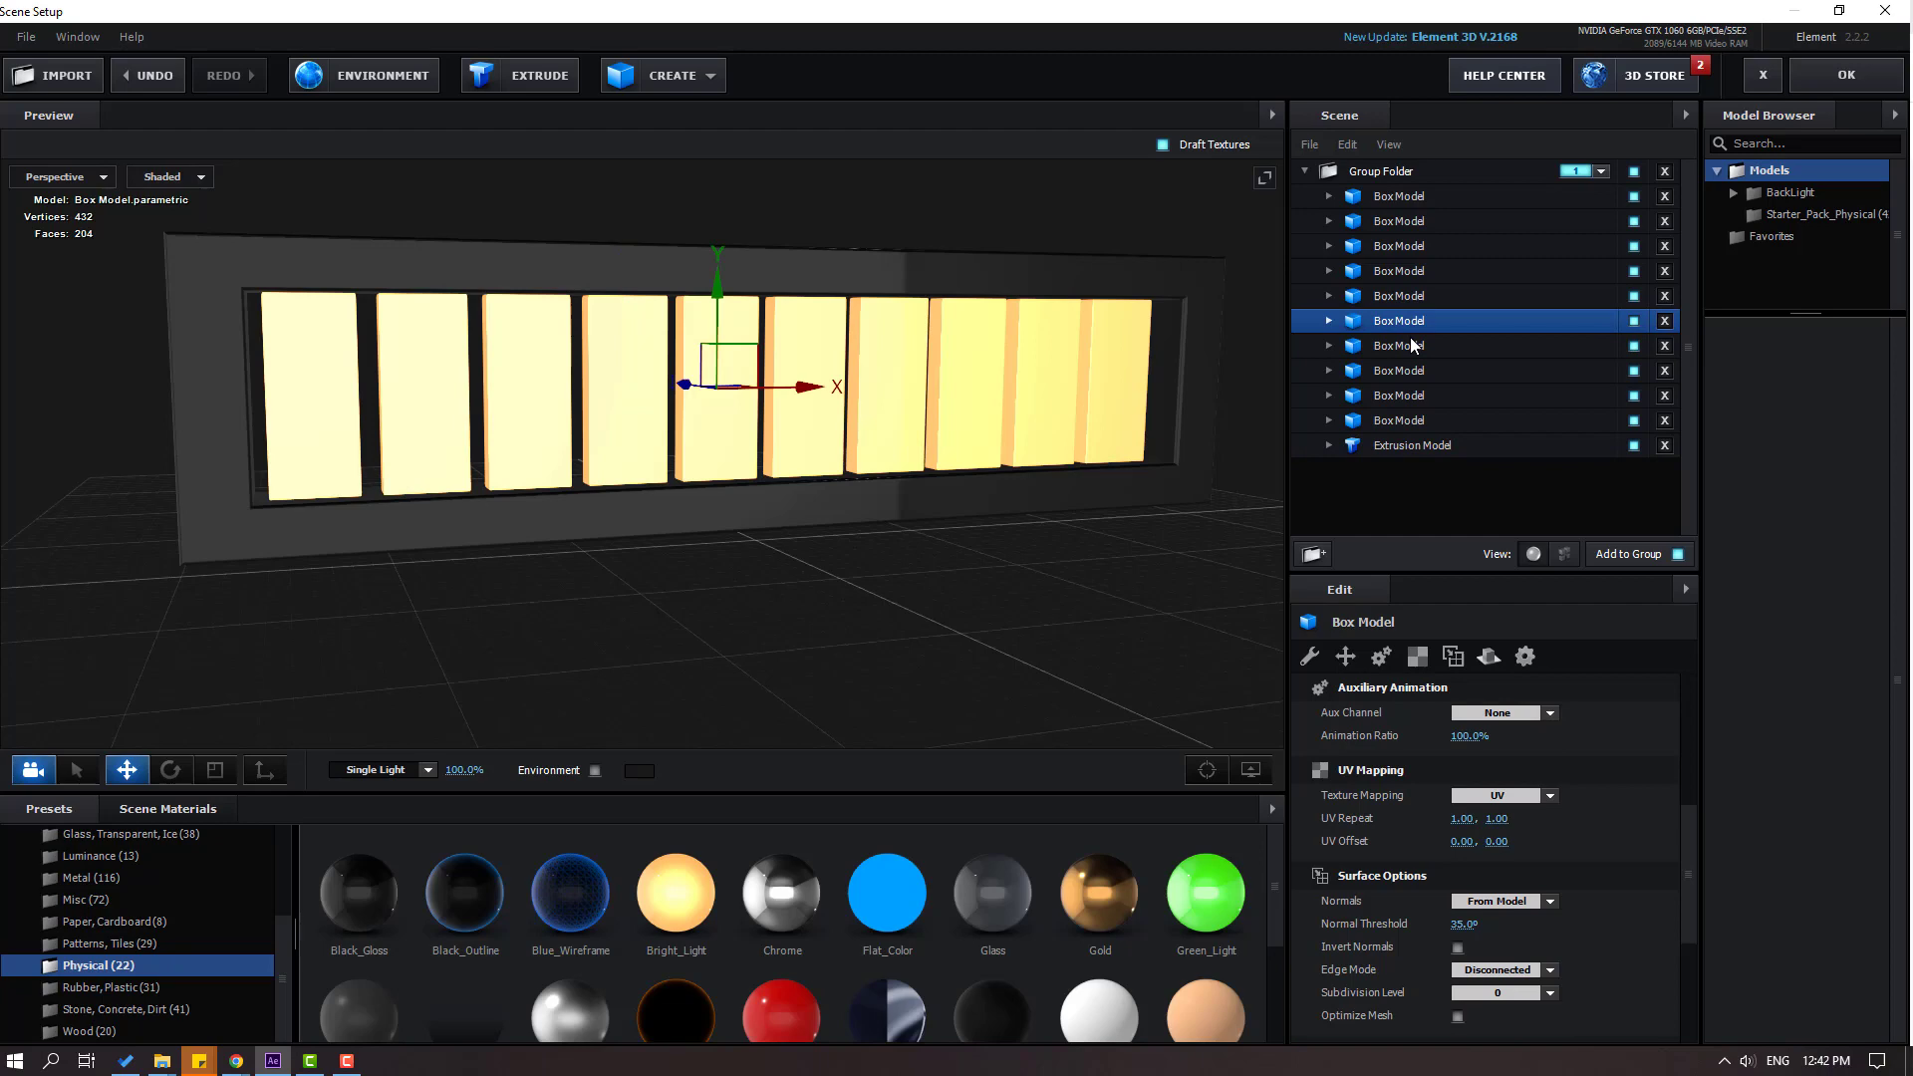
{"action": "left_click", "coordinate": [1509, 712]}
{"action": "left_click", "coordinate": [1513, 827]}
{"action": "left_click", "coordinate": [1405, 296]}
{"action": "left_click", "coordinate": [1504, 712]}
{"action": "left_click", "coordinate": [1511, 848]}
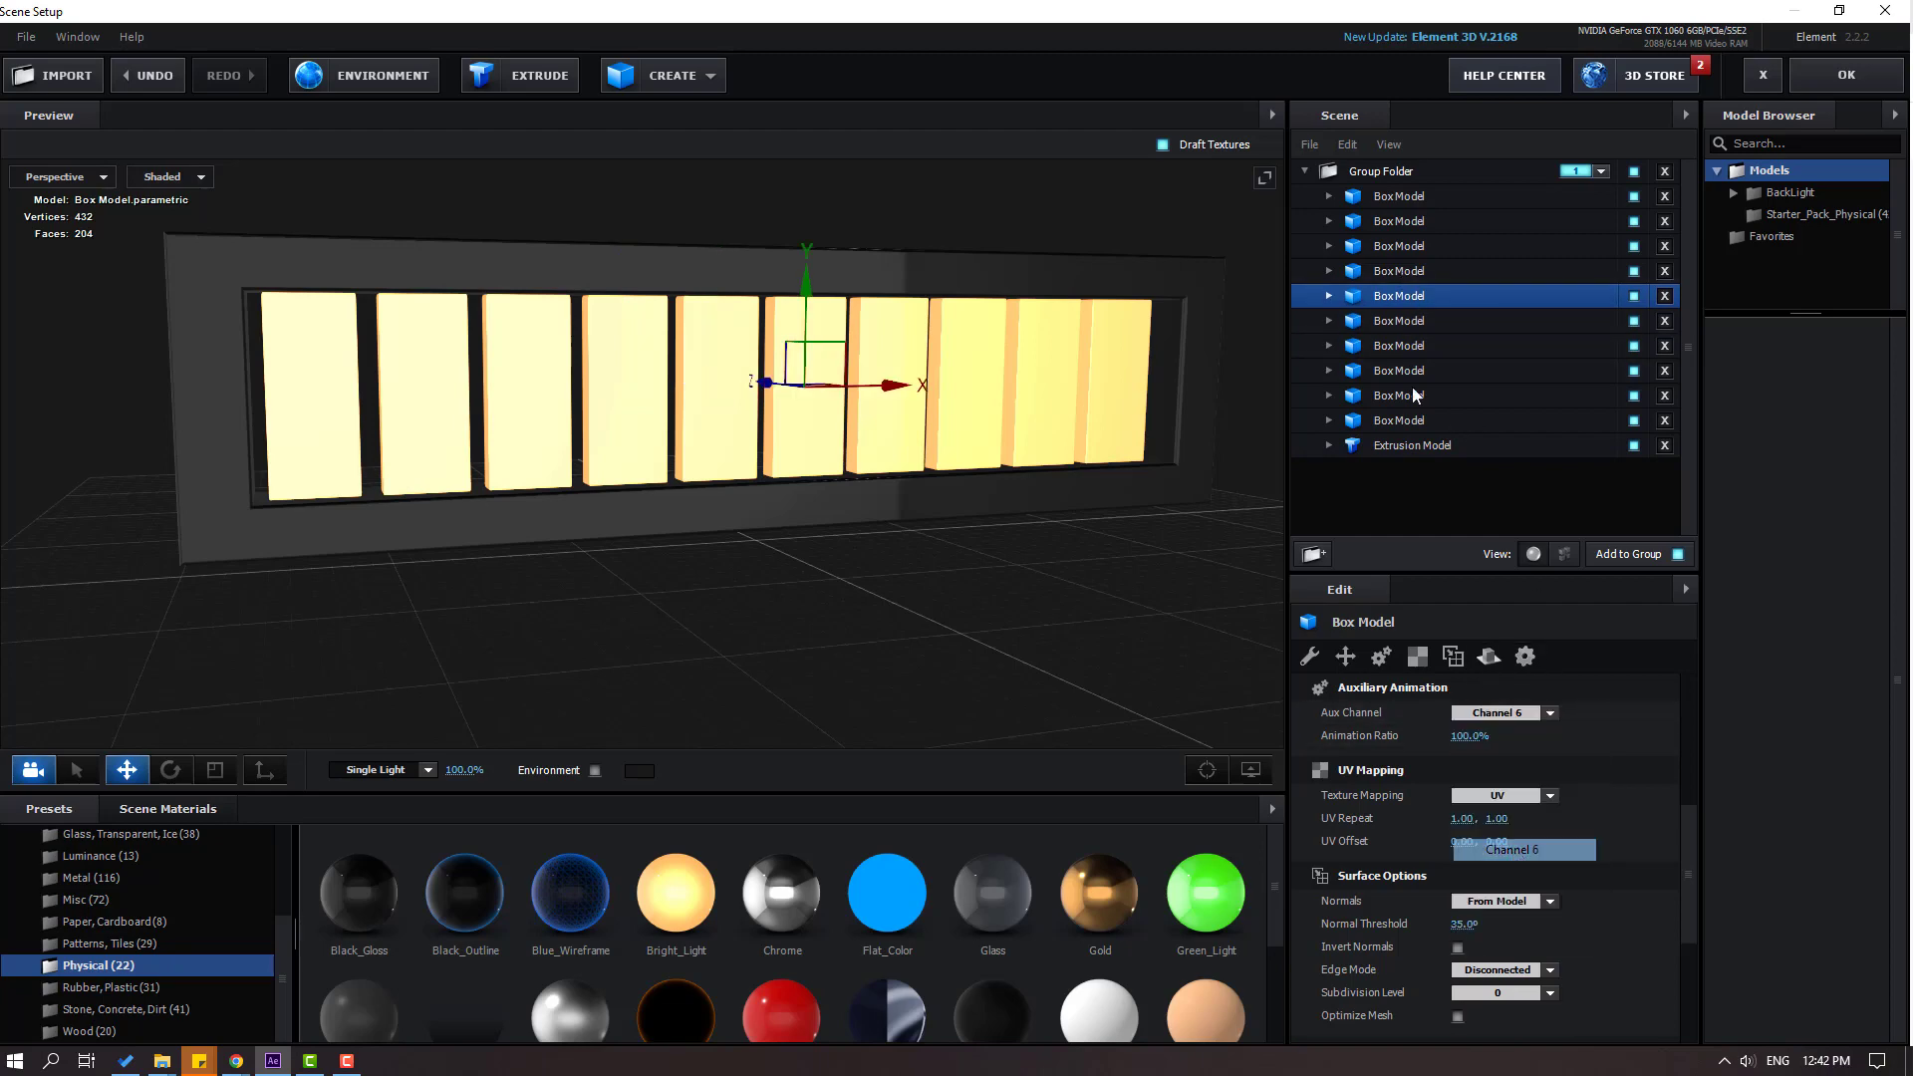
{"action": "left_click", "coordinate": [1405, 271]}
{"action": "left_click", "coordinate": [1494, 712]}
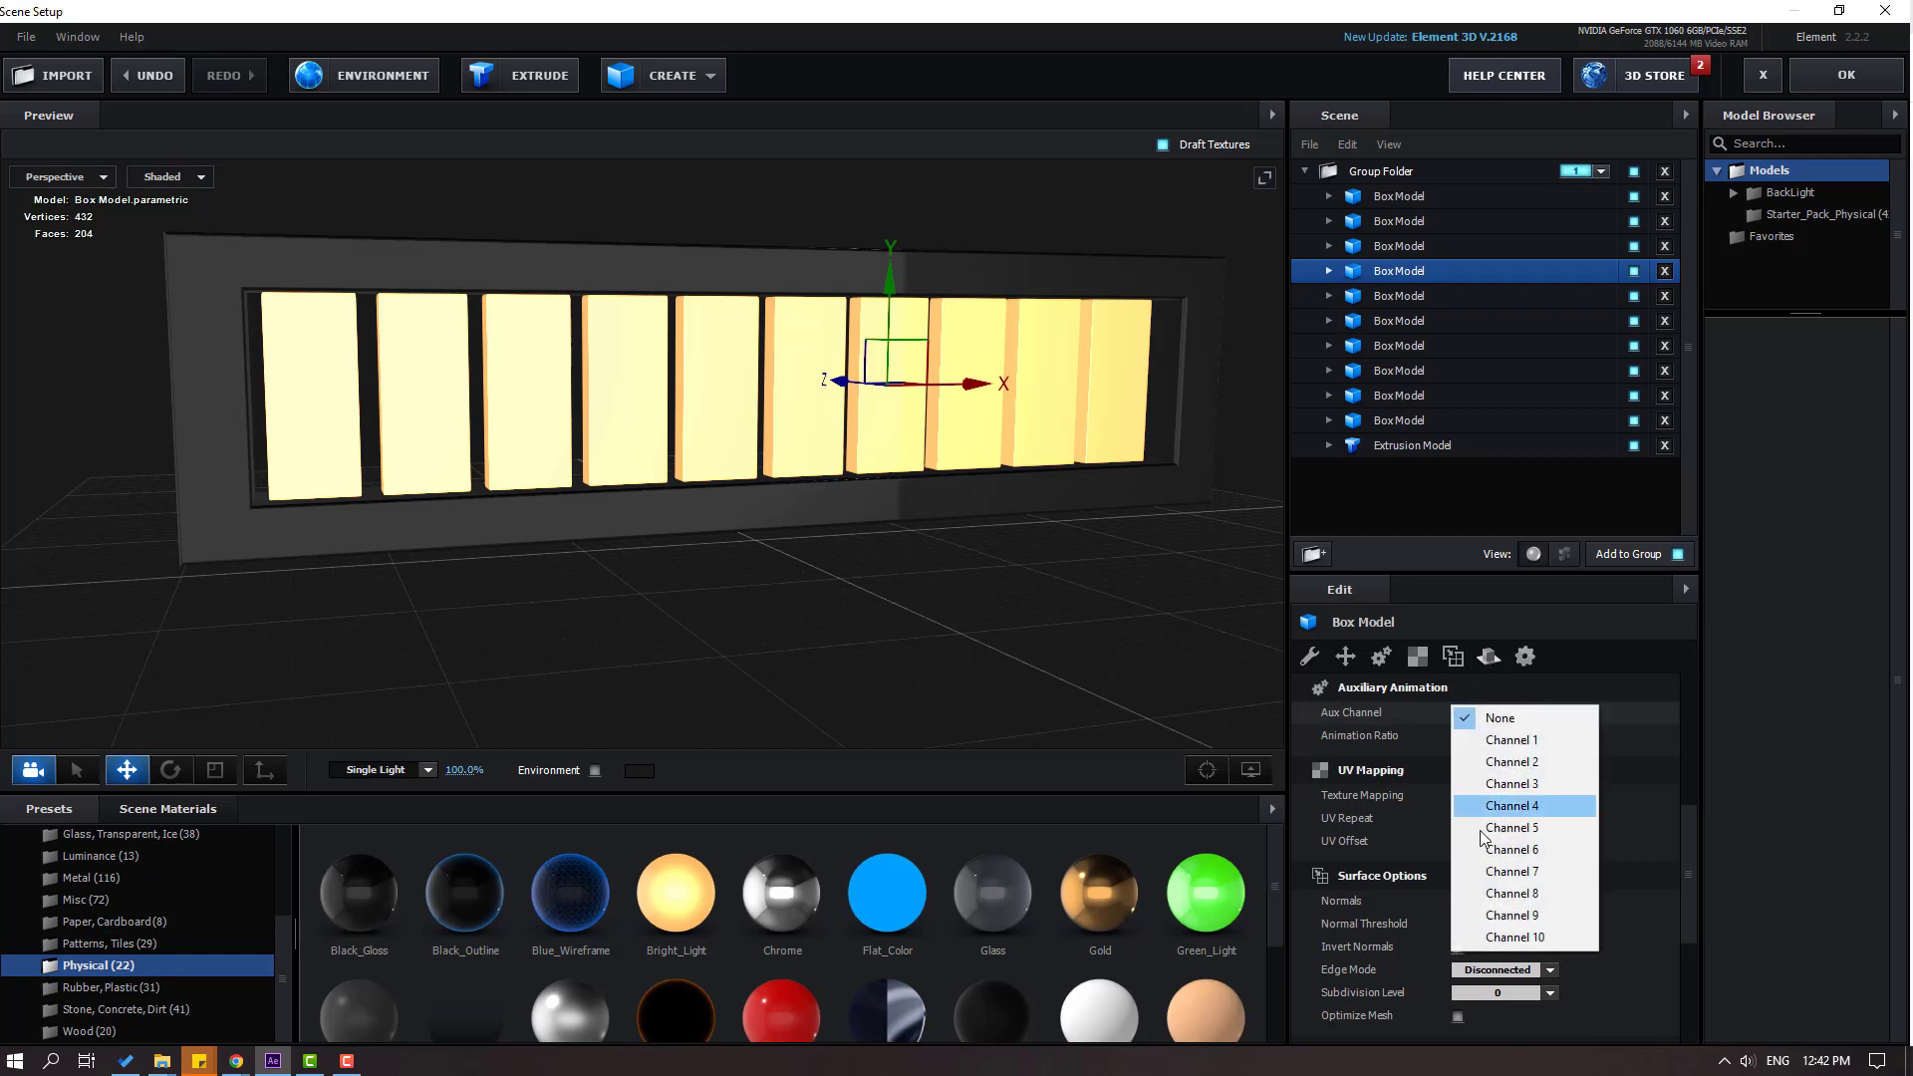
{"action": "left_click", "coordinate": [1511, 871]}
Assign the last three boxes of the bar to Aux Channels 8, 9 and 10, and apply the Scene Setup changes.
{"action": "left_click", "coordinate": [1402, 247]}
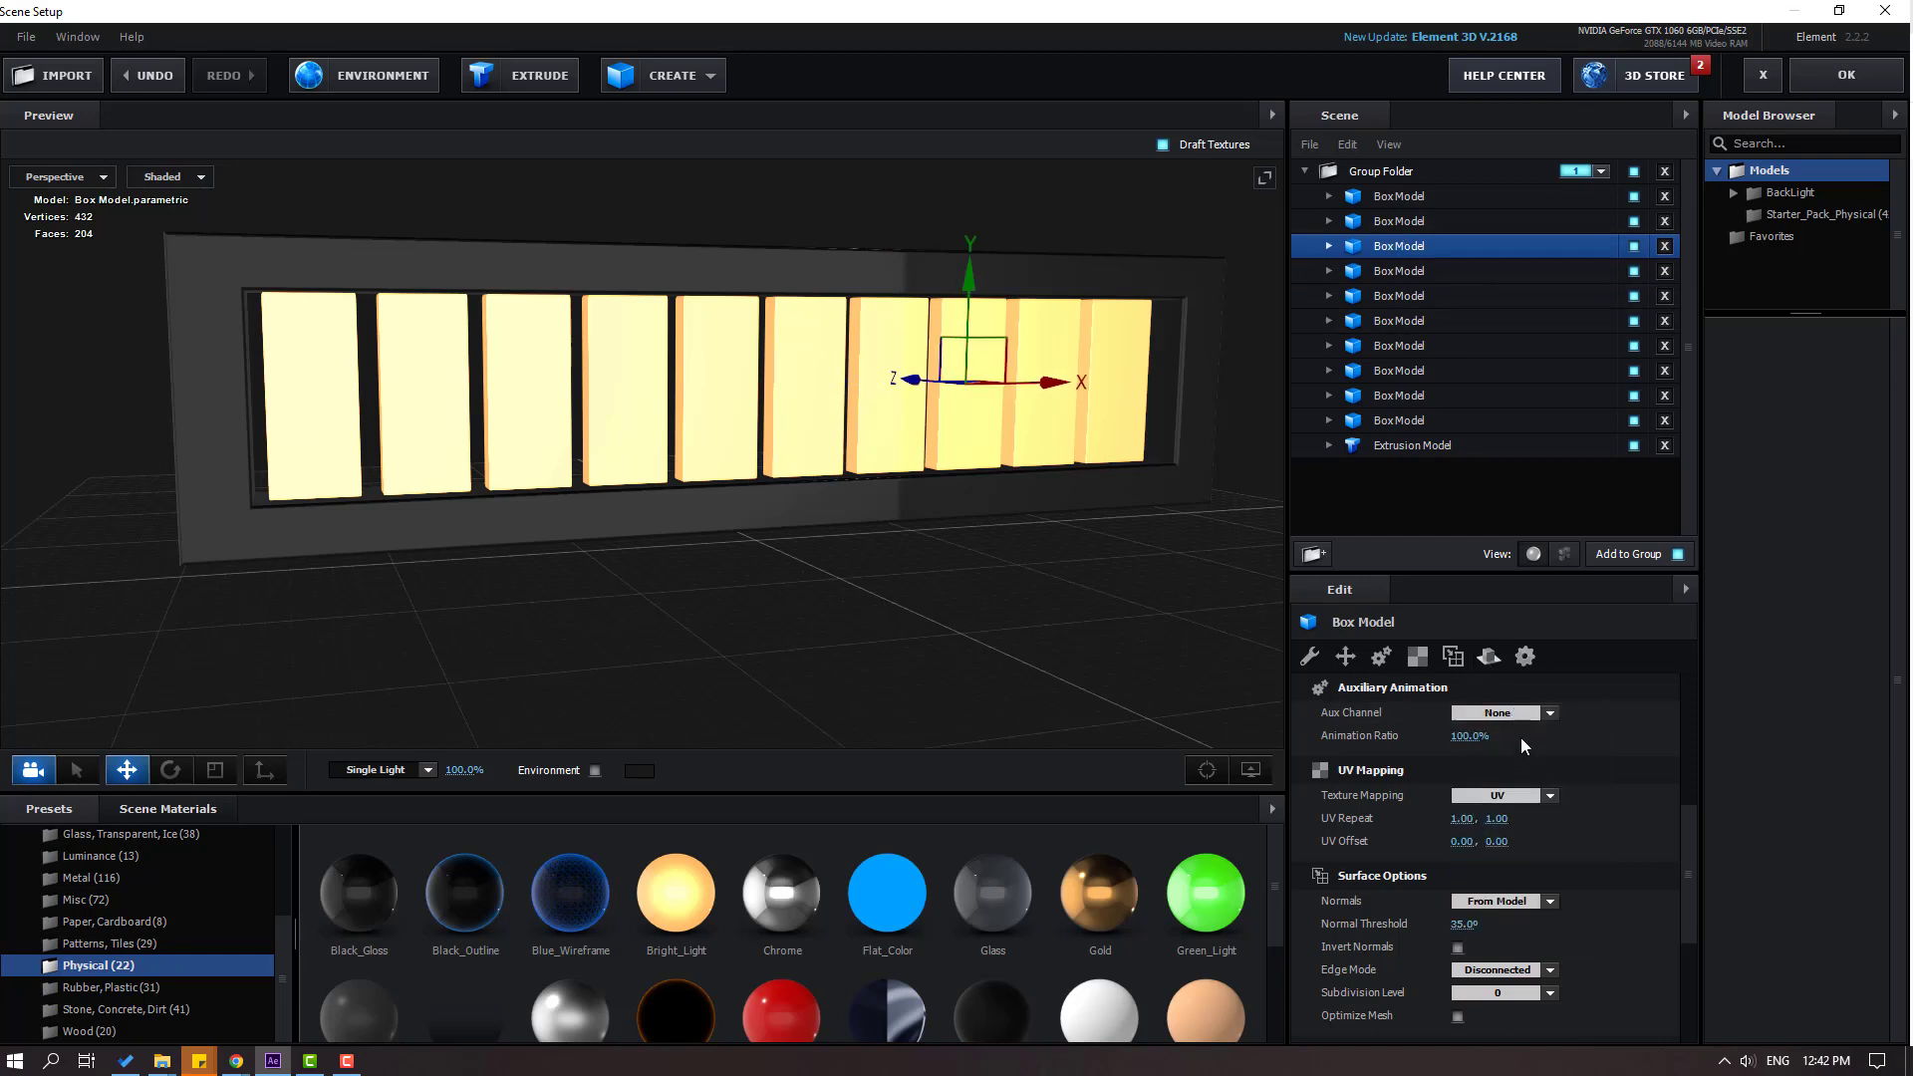
{"action": "left_click", "coordinate": [1504, 712]}
{"action": "left_click", "coordinate": [1511, 892]}
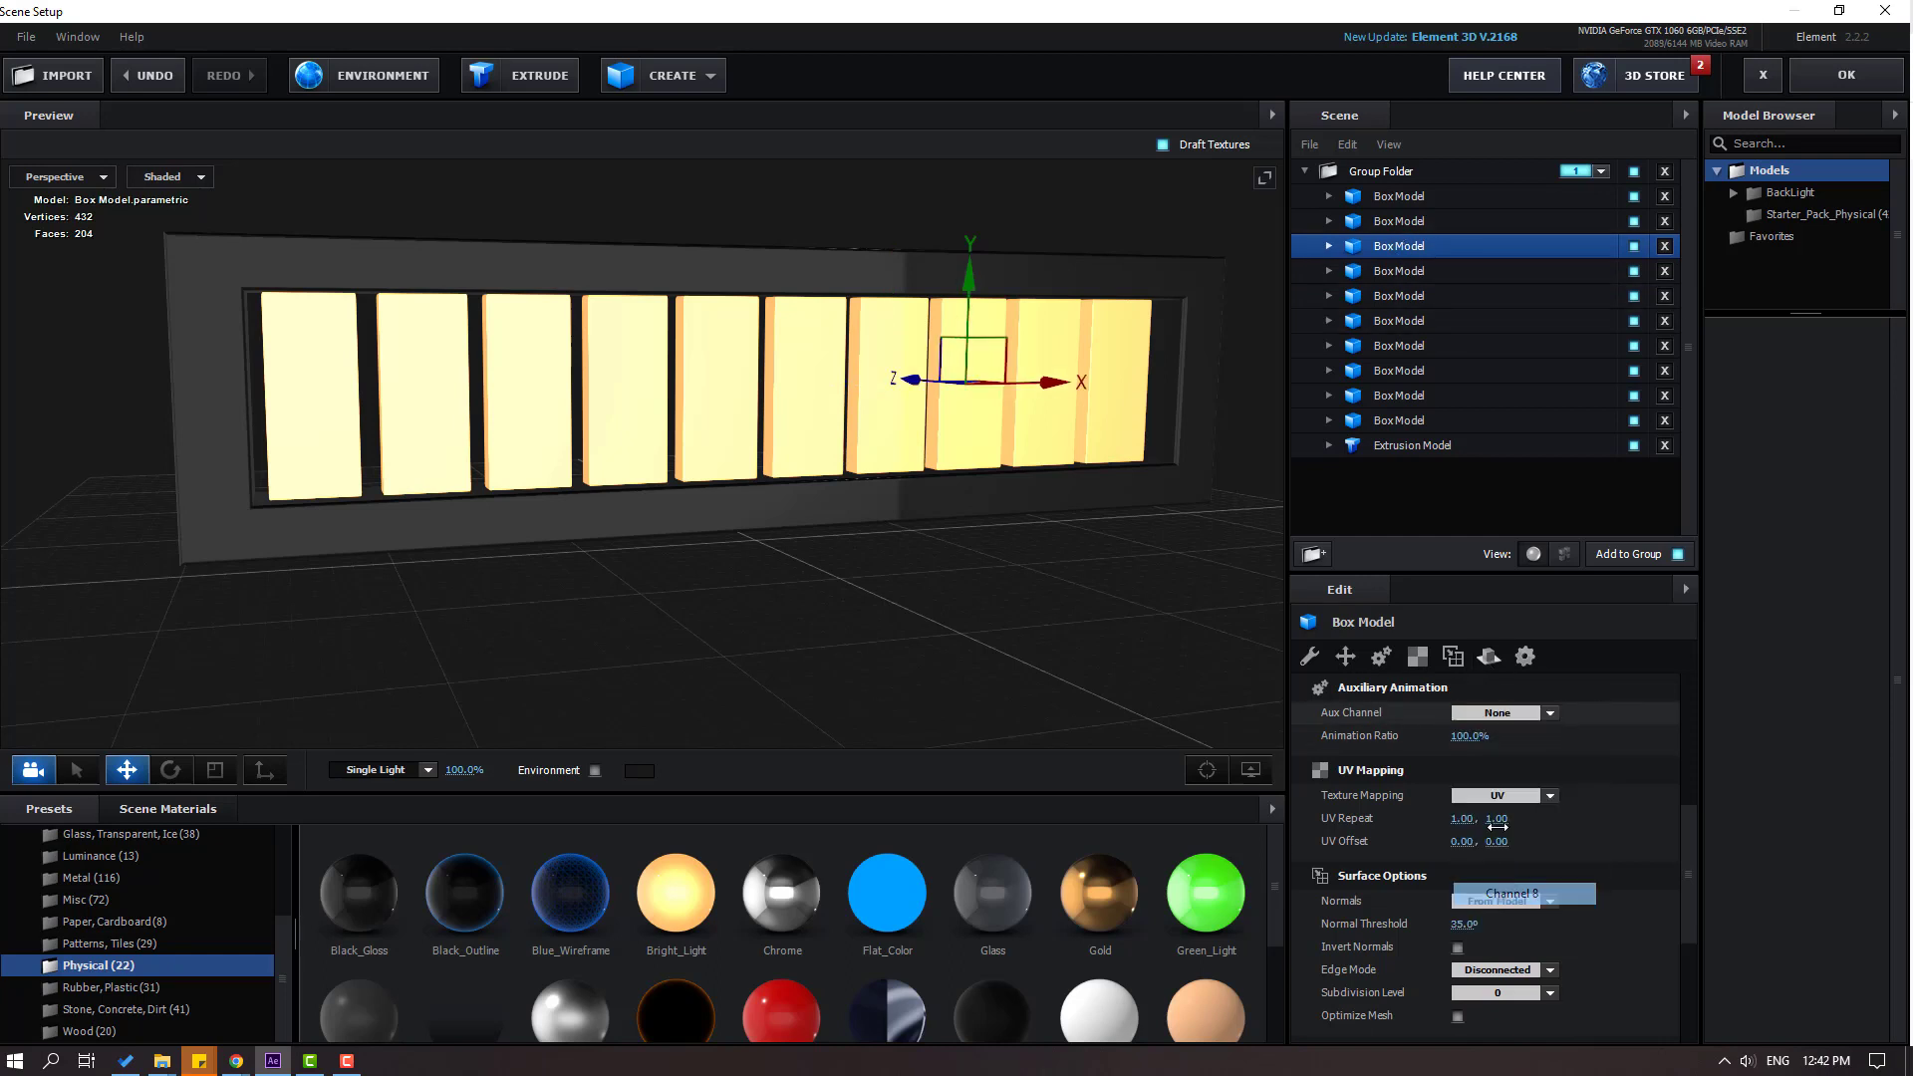
{"action": "left_click", "coordinate": [1405, 221]}
{"action": "left_click", "coordinate": [1504, 712]}
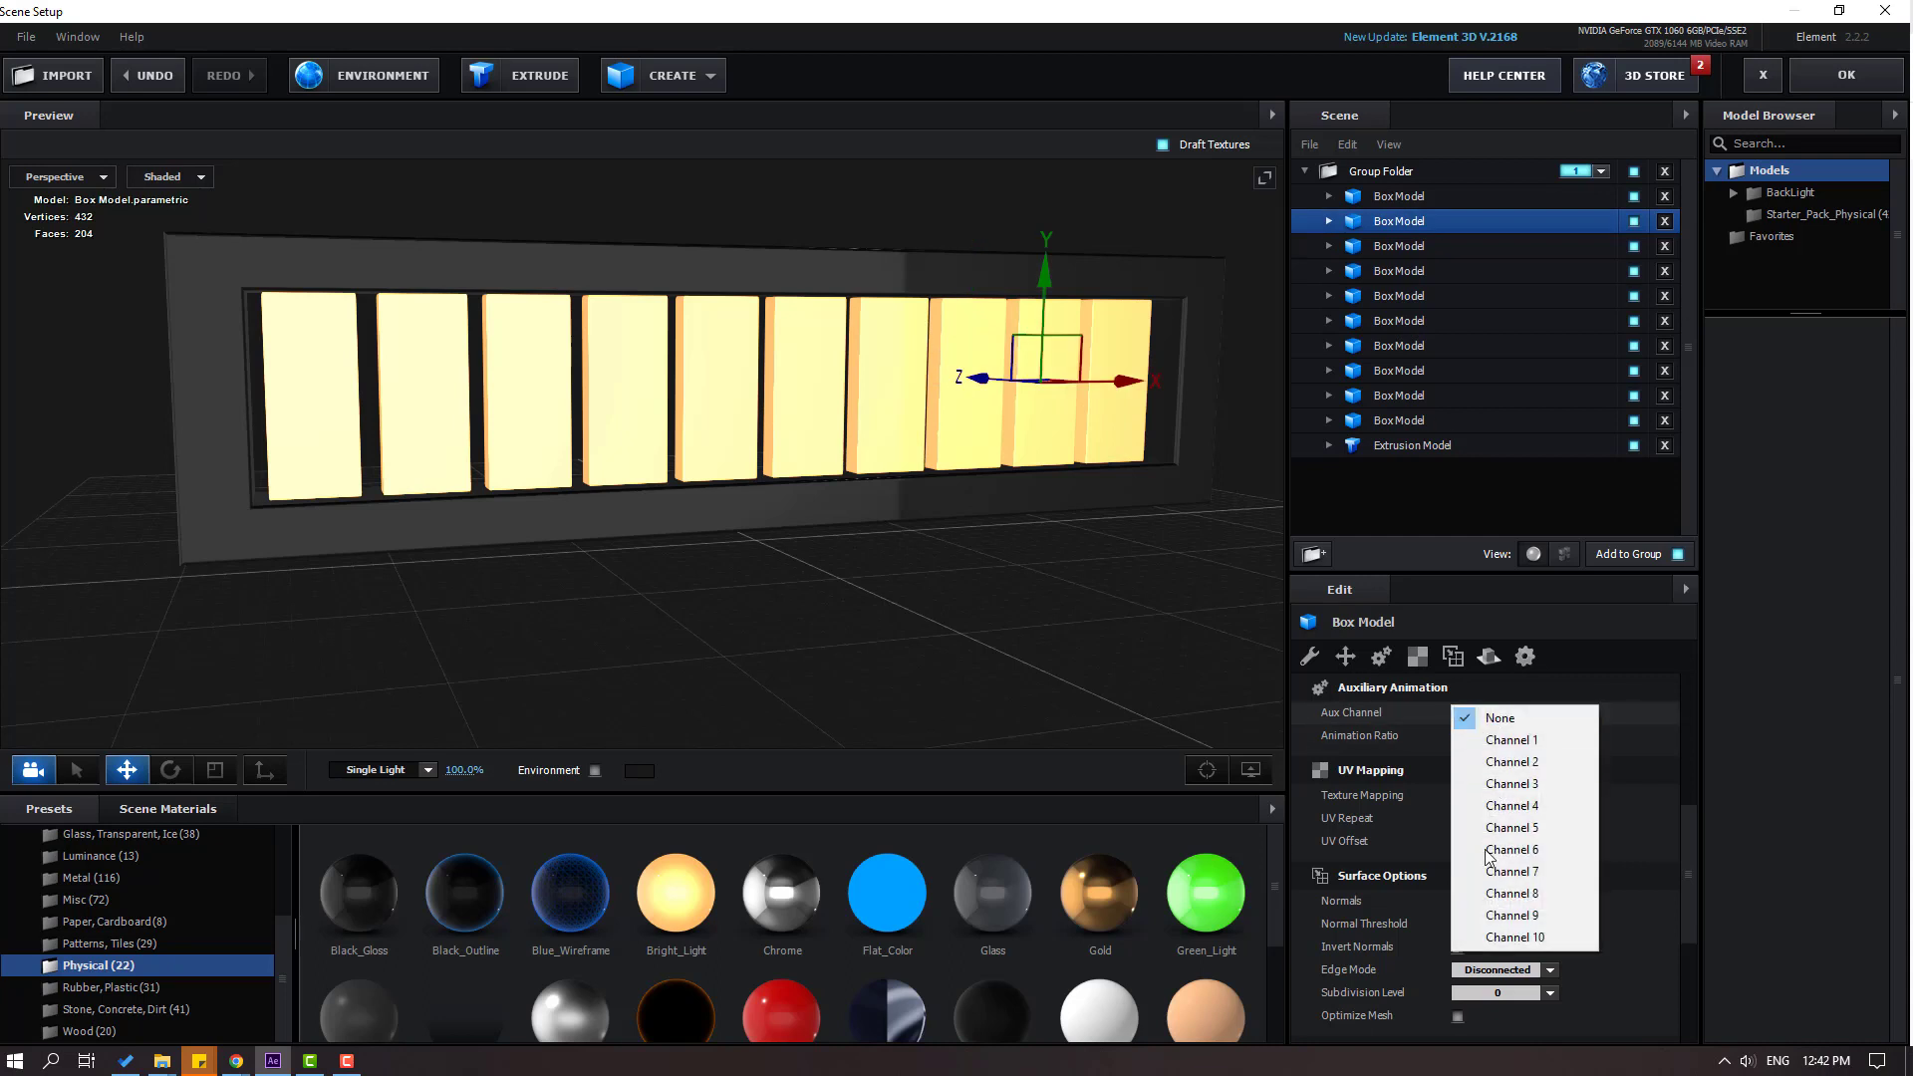
{"action": "left_click", "coordinate": [1502, 915]}
{"action": "left_click", "coordinate": [1399, 197]}
{"action": "left_click", "coordinate": [1525, 713]}
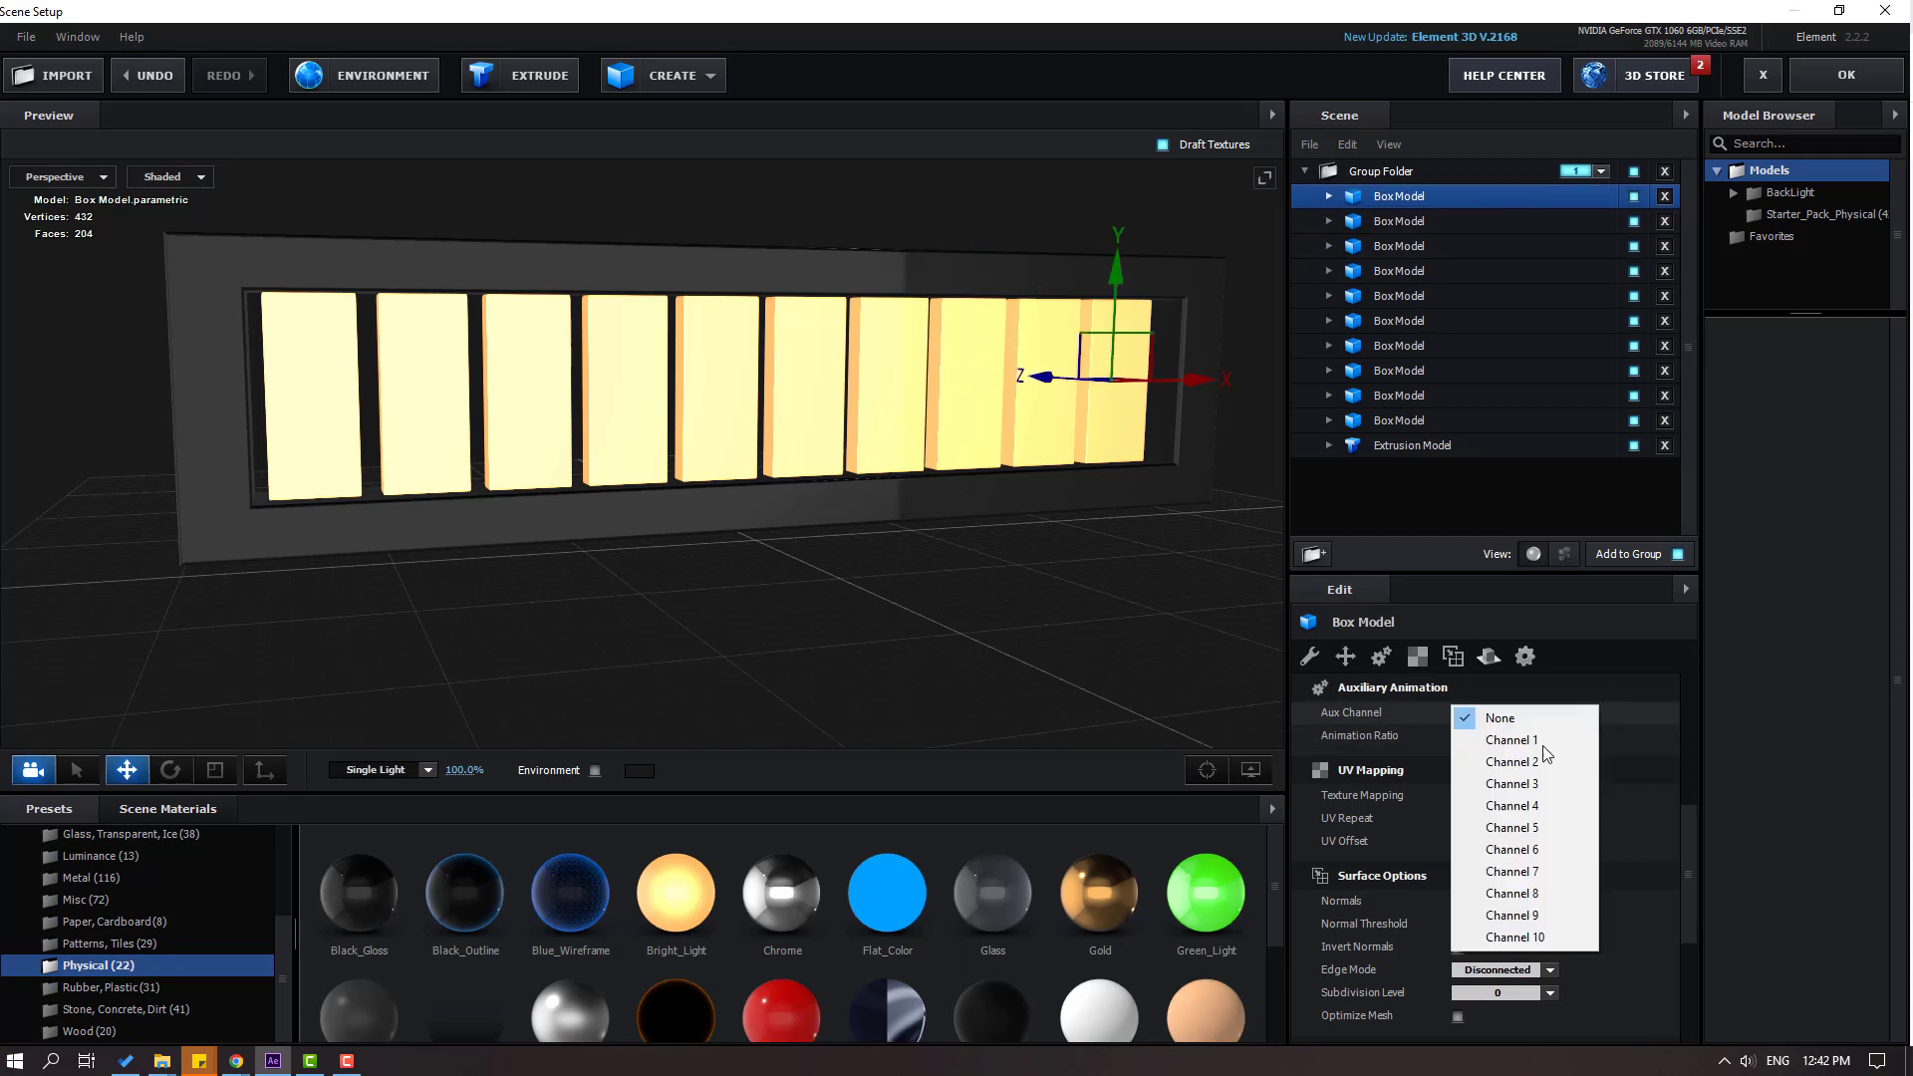
{"action": "left_click", "coordinate": [1514, 936]}
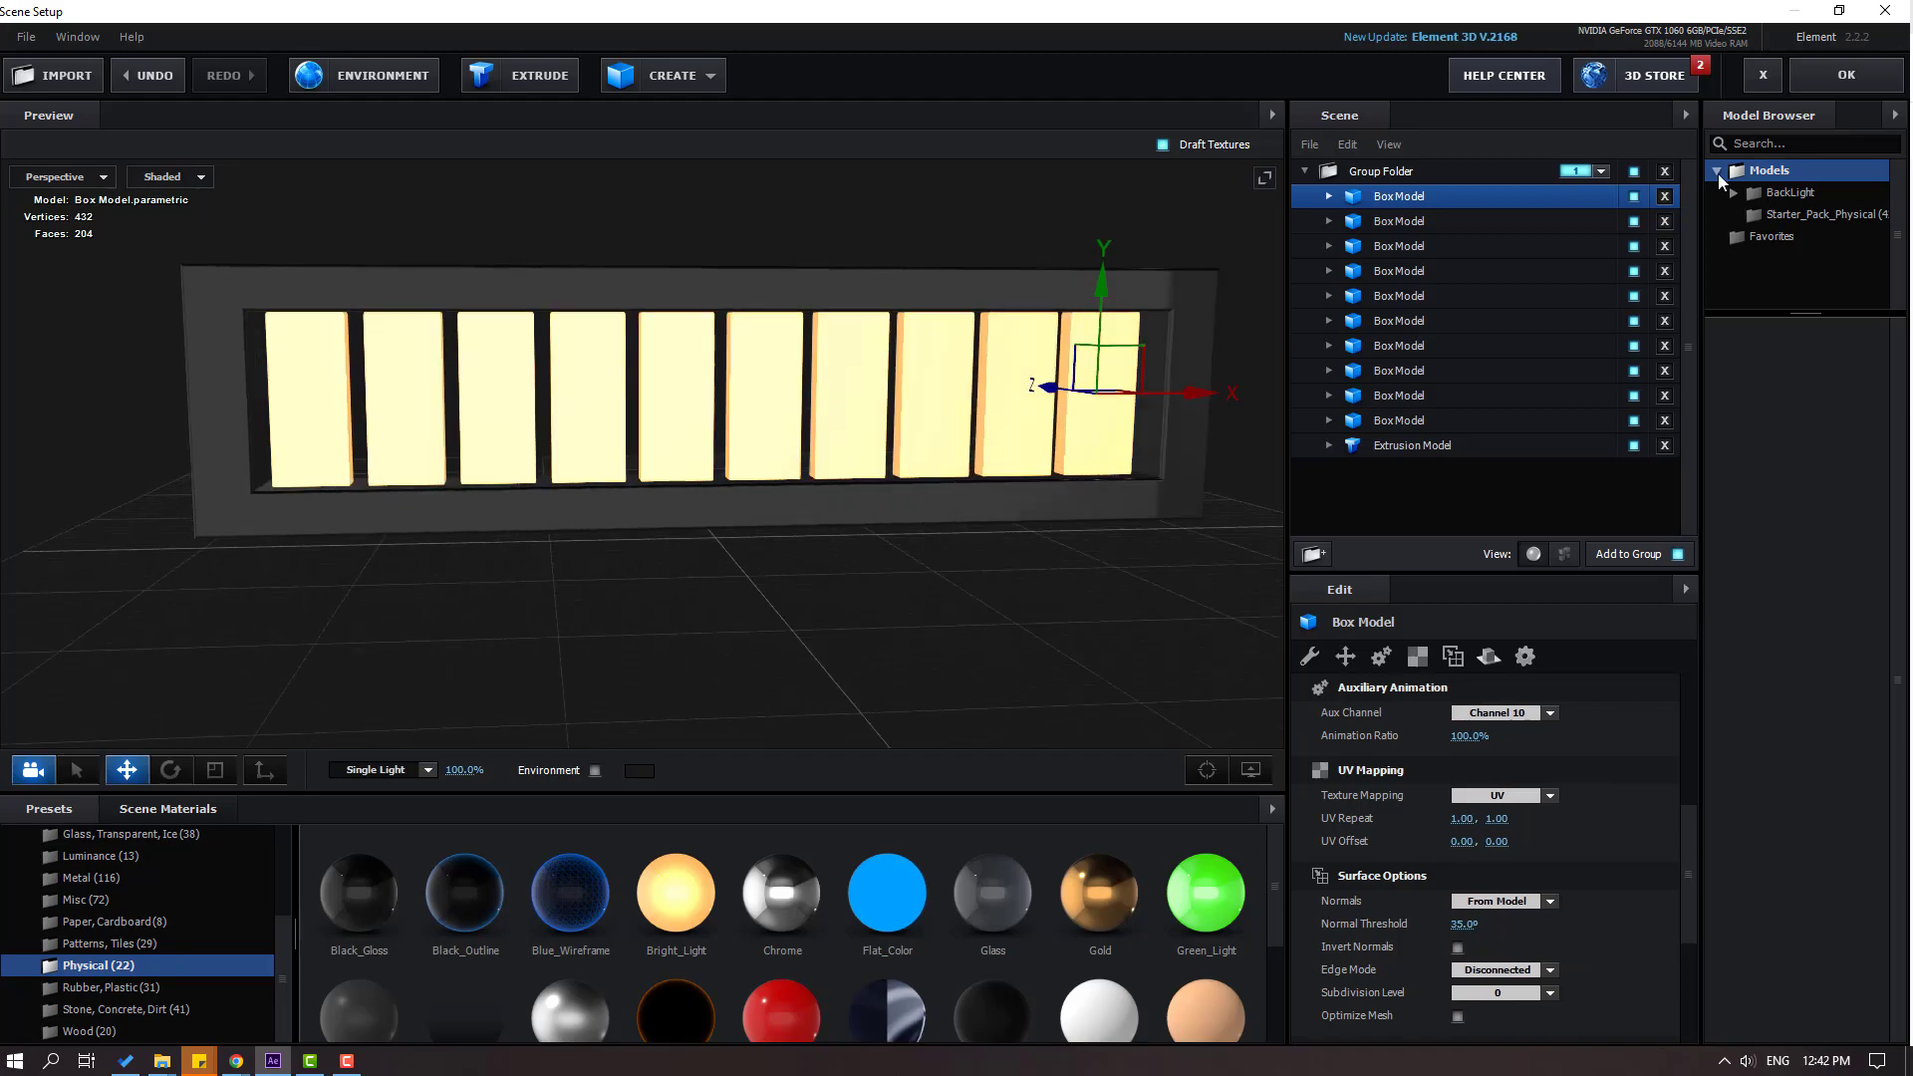
{"action": "left_click", "coordinate": [1842, 84]}
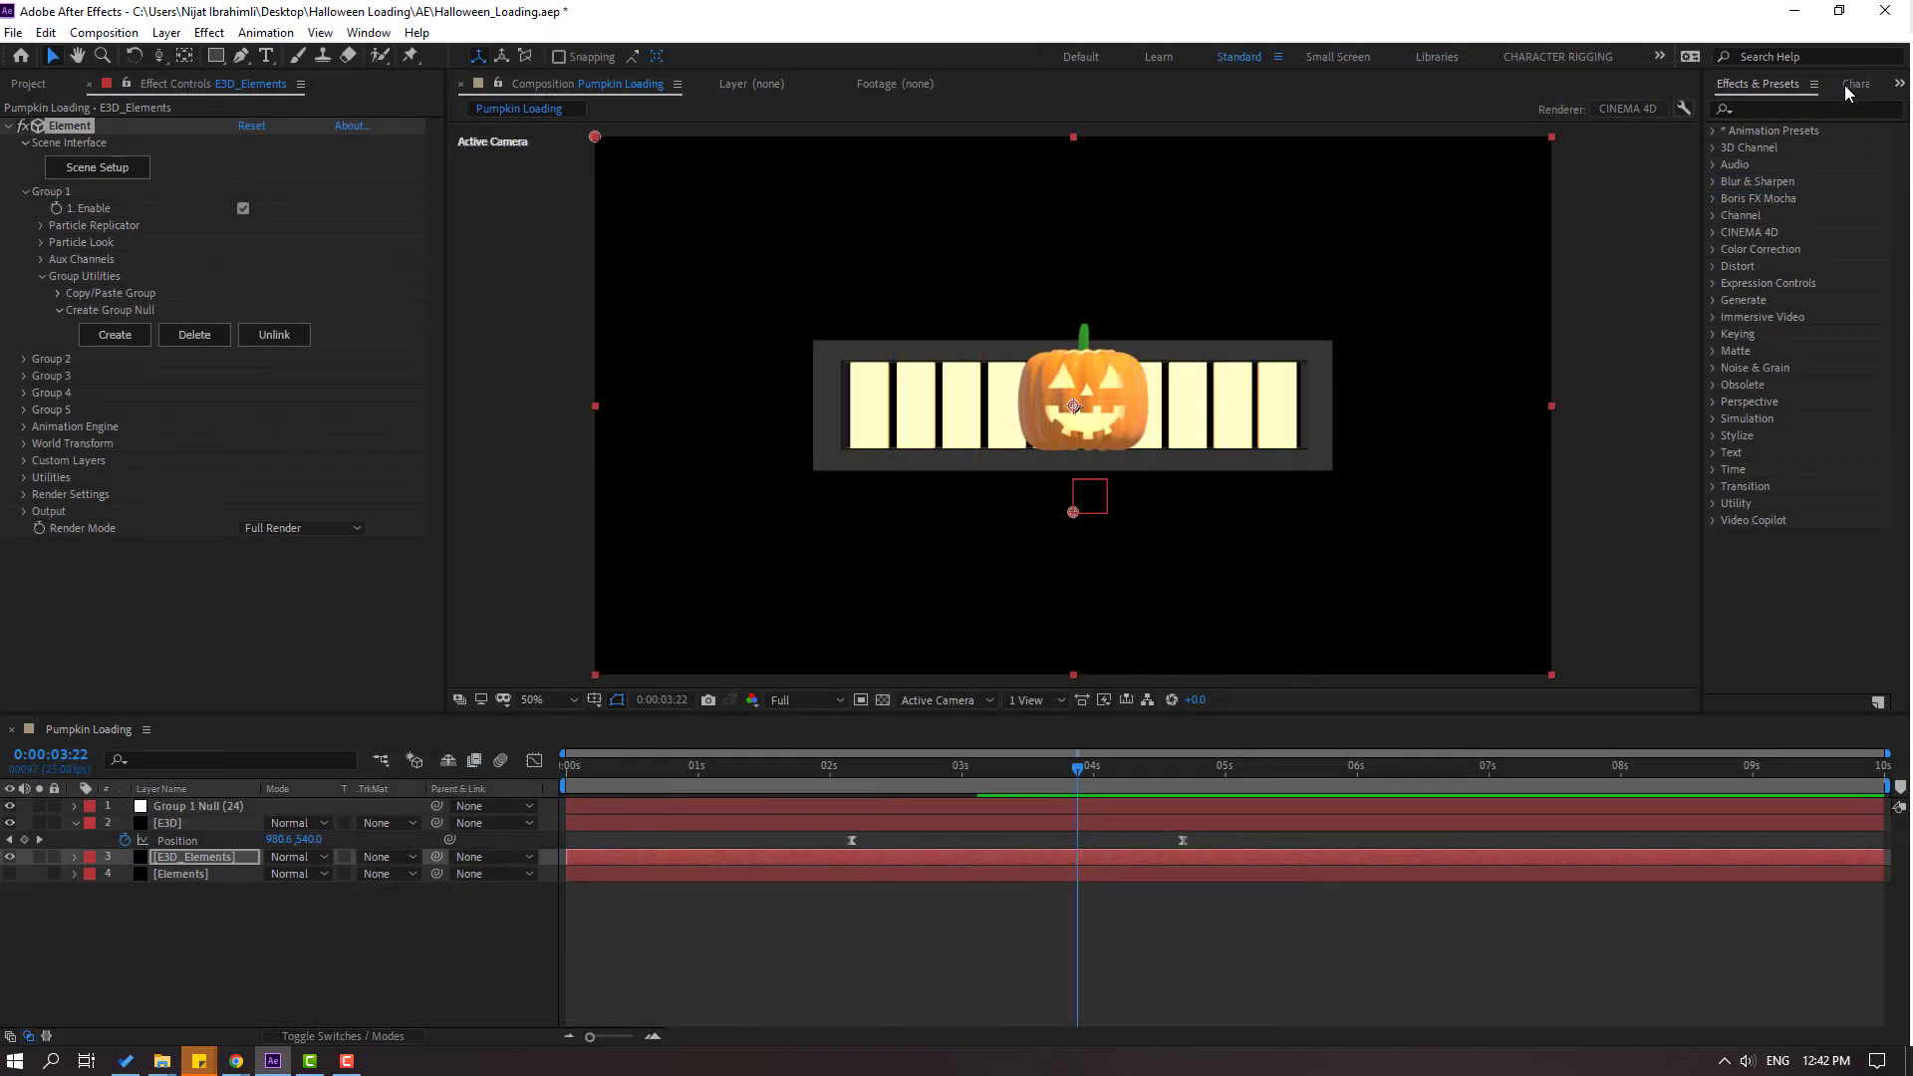
Set the Scale of Group 1's Aux Channel 1 to 0.00 on the E3D_Elements layer.
{"action": "left_click_drag", "start_coordinate": [893, 765], "coordinate": [851, 765]}
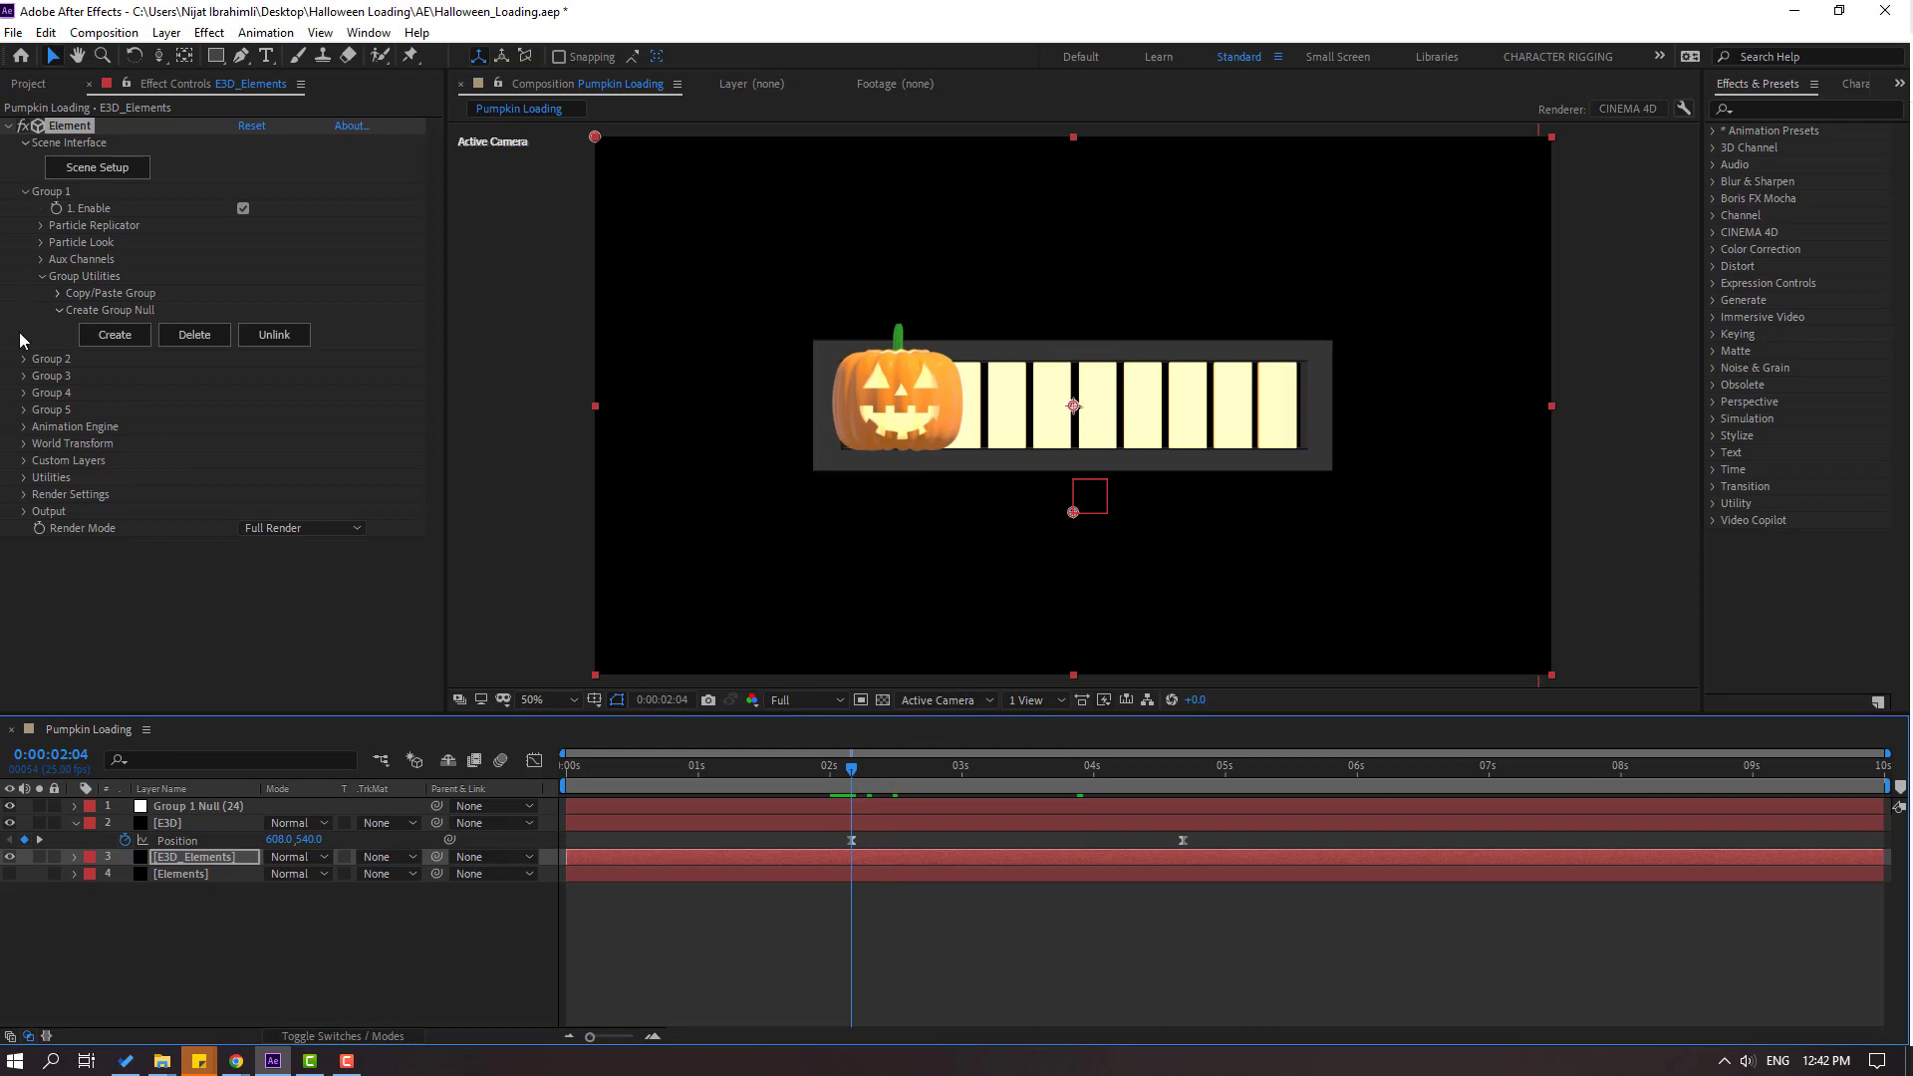
{"action": "left_click", "coordinate": [42, 284]}
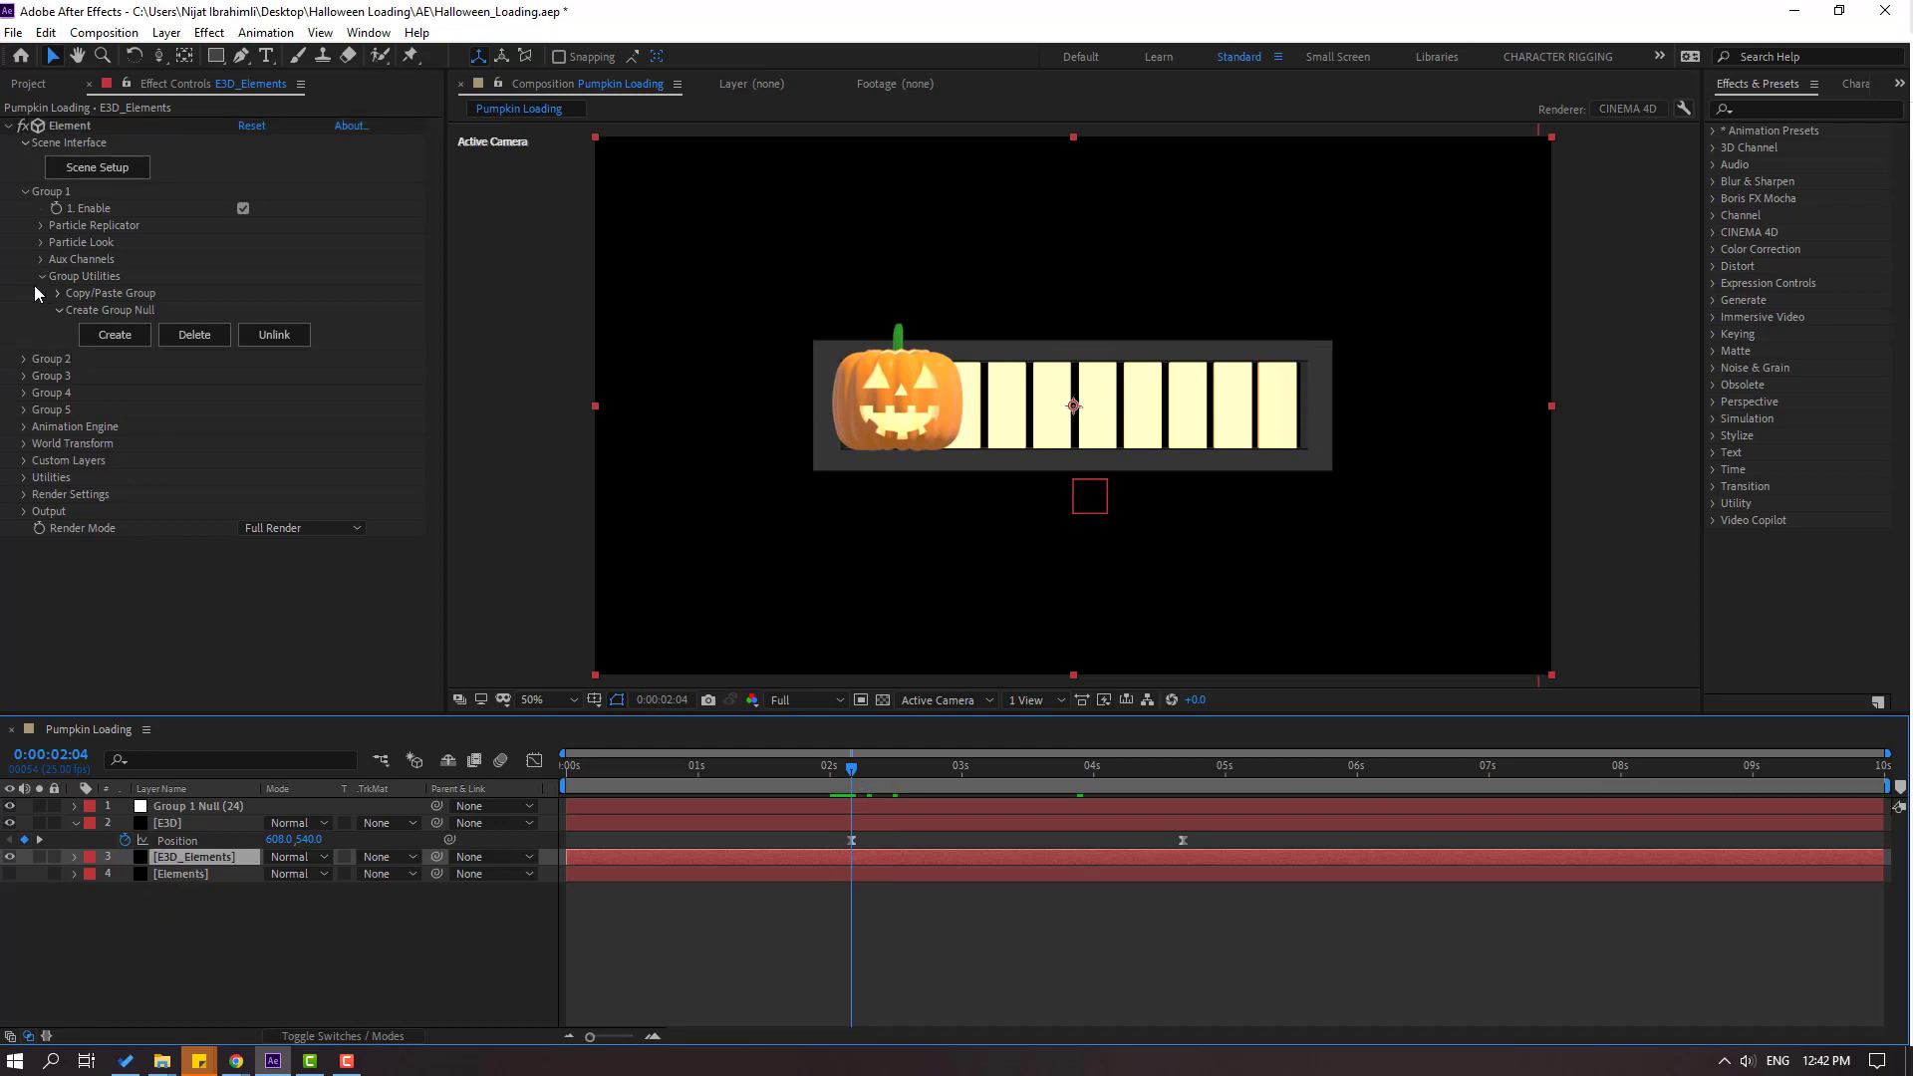
{"action": "left_click", "coordinate": [40, 278]}
{"action": "left_click", "coordinate": [40, 260]}
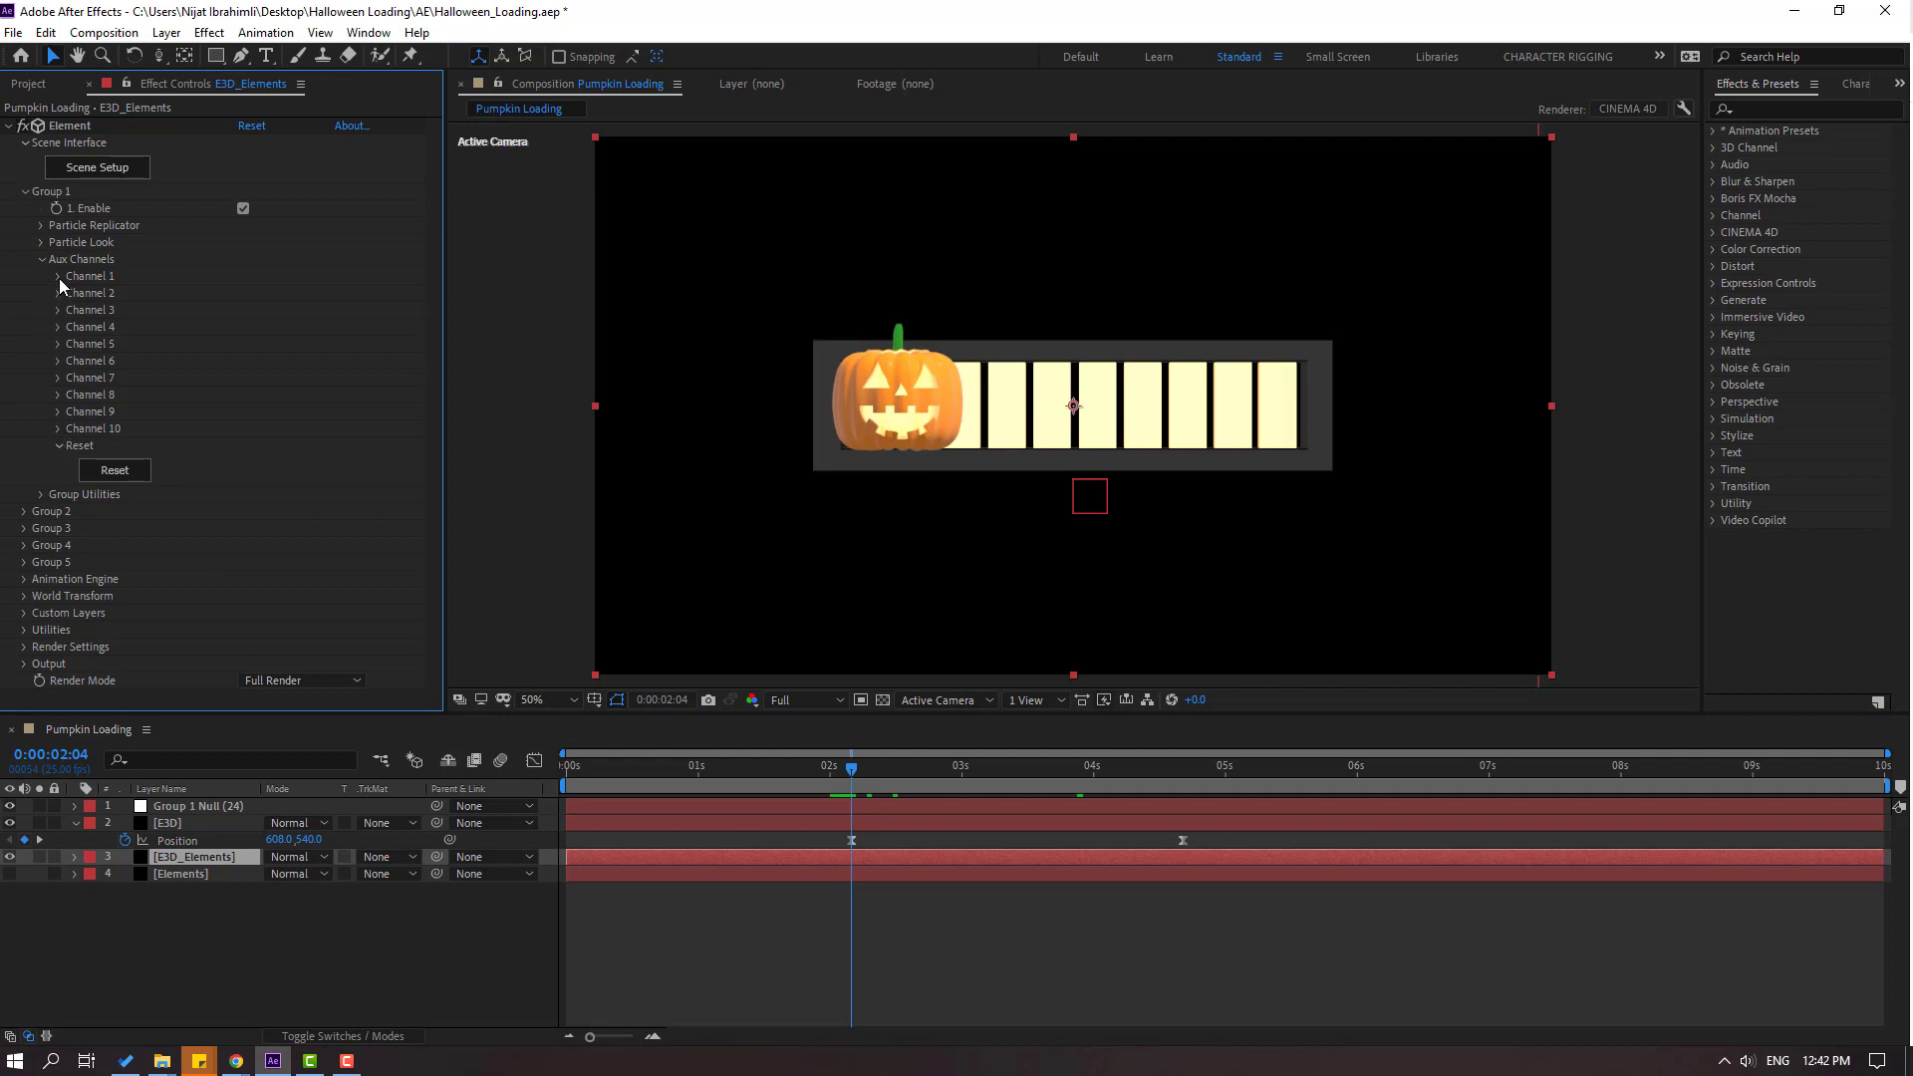
{"action": "left_click", "coordinate": [57, 277]}
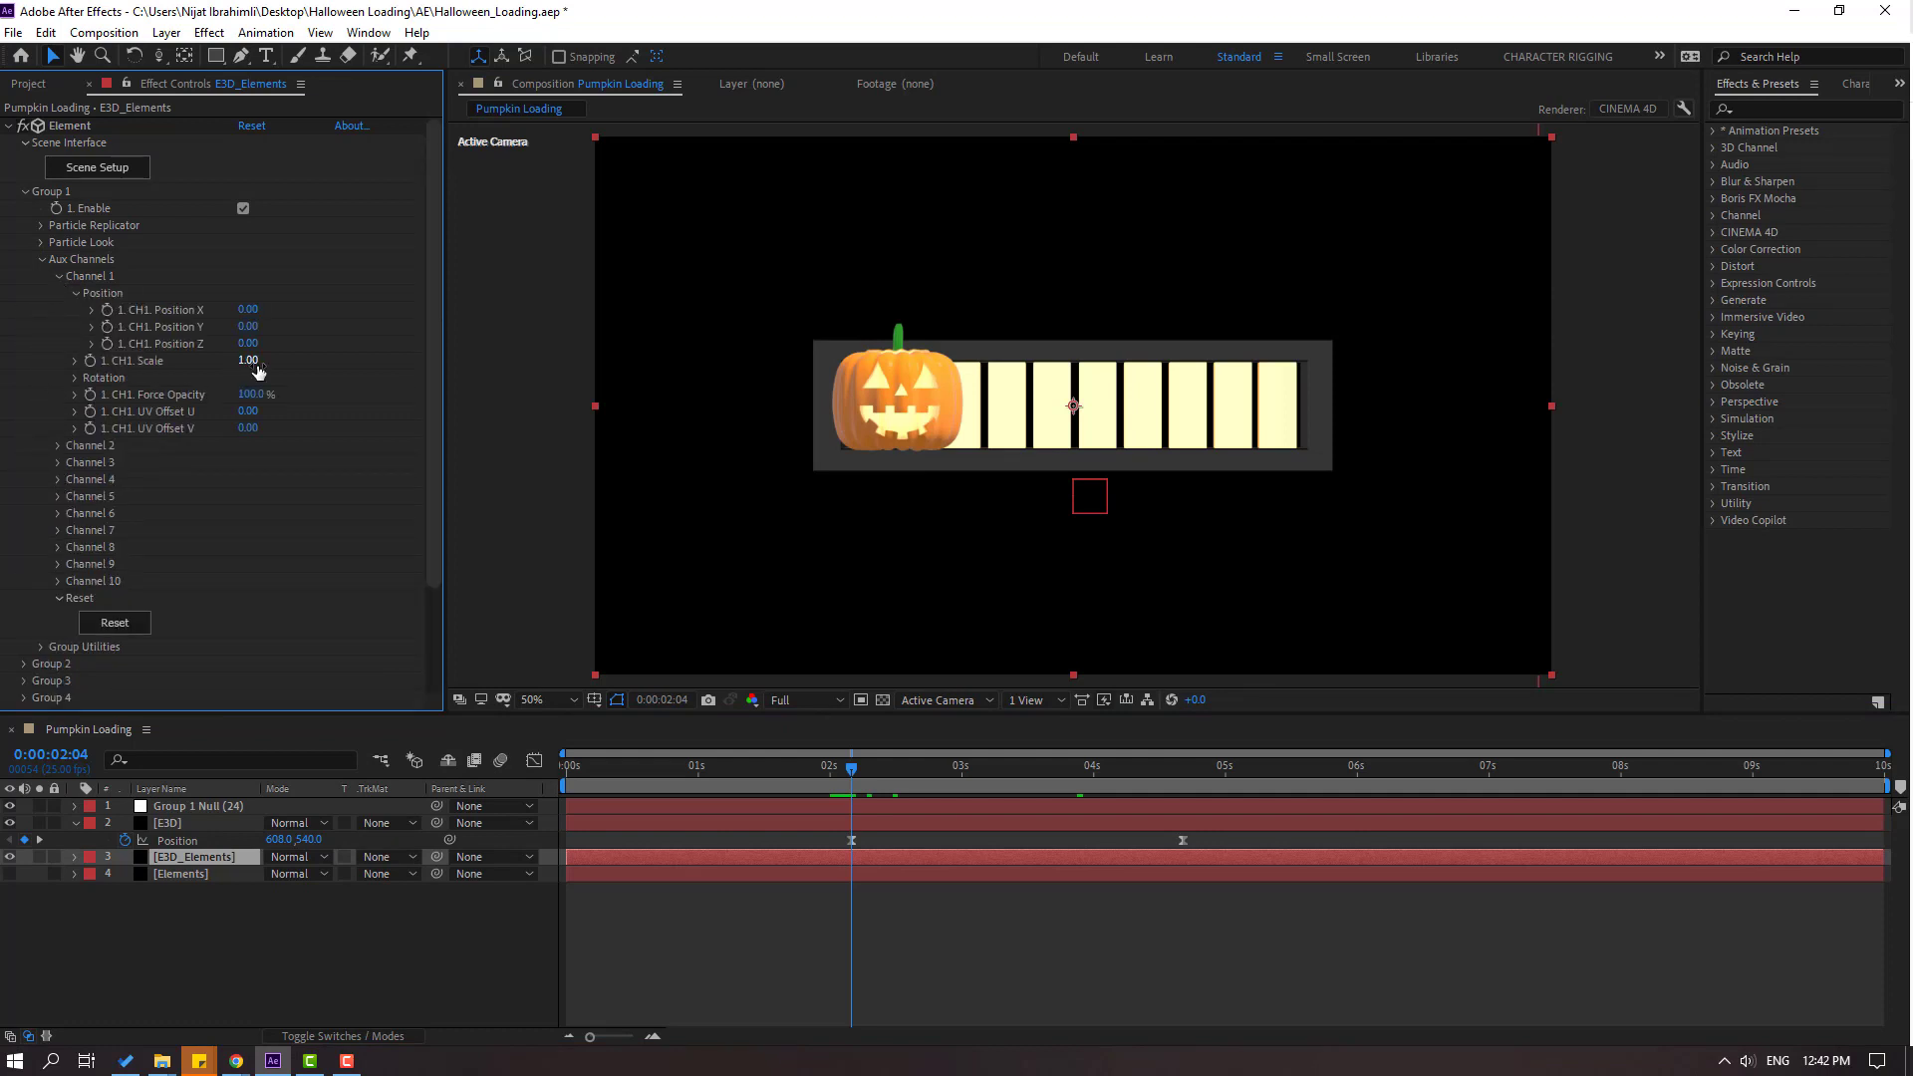
{"action": "key", "text": "Return"}
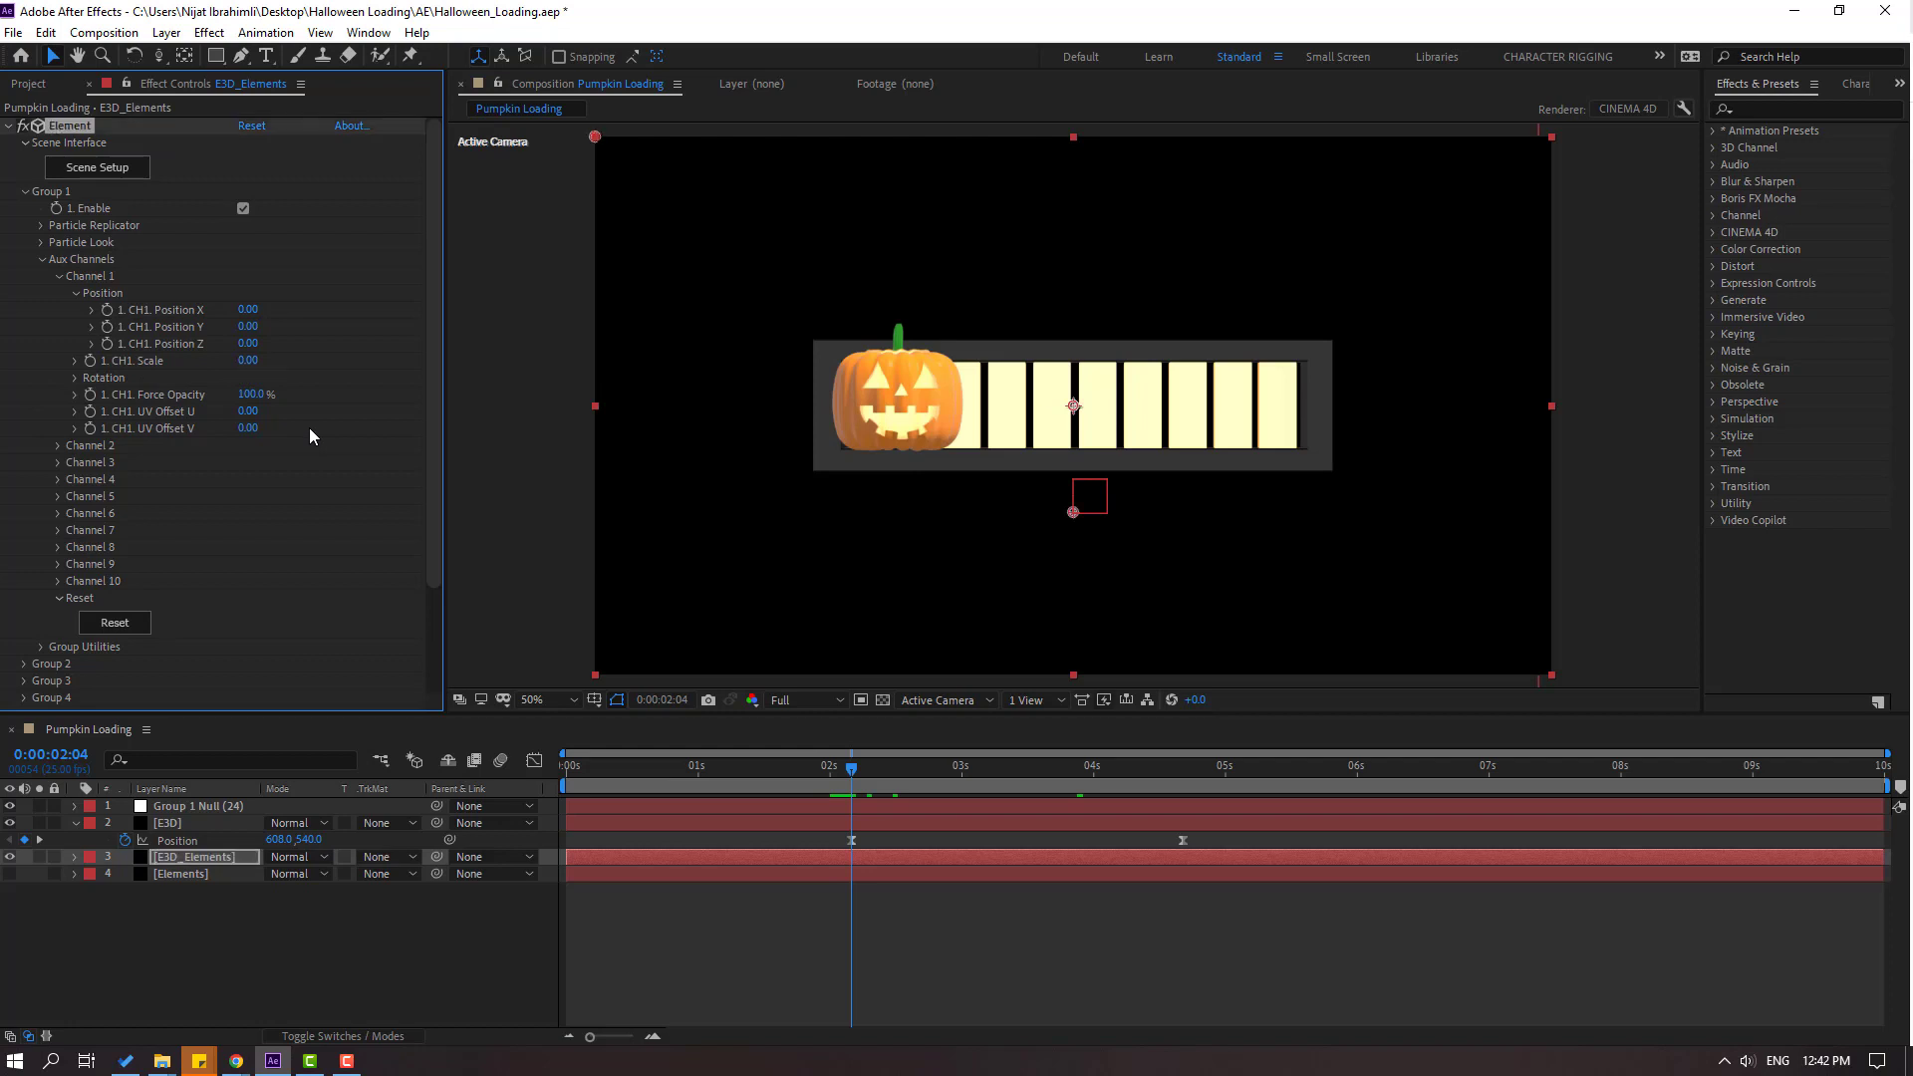
Keyframe the Channel 1 Scale at 0:00:00:00 with 0.00 and set it to 1.00 at 0:00:00:07.
{"action": "left_click_drag", "start_coordinate": [866, 757], "coordinate": [560, 794]}
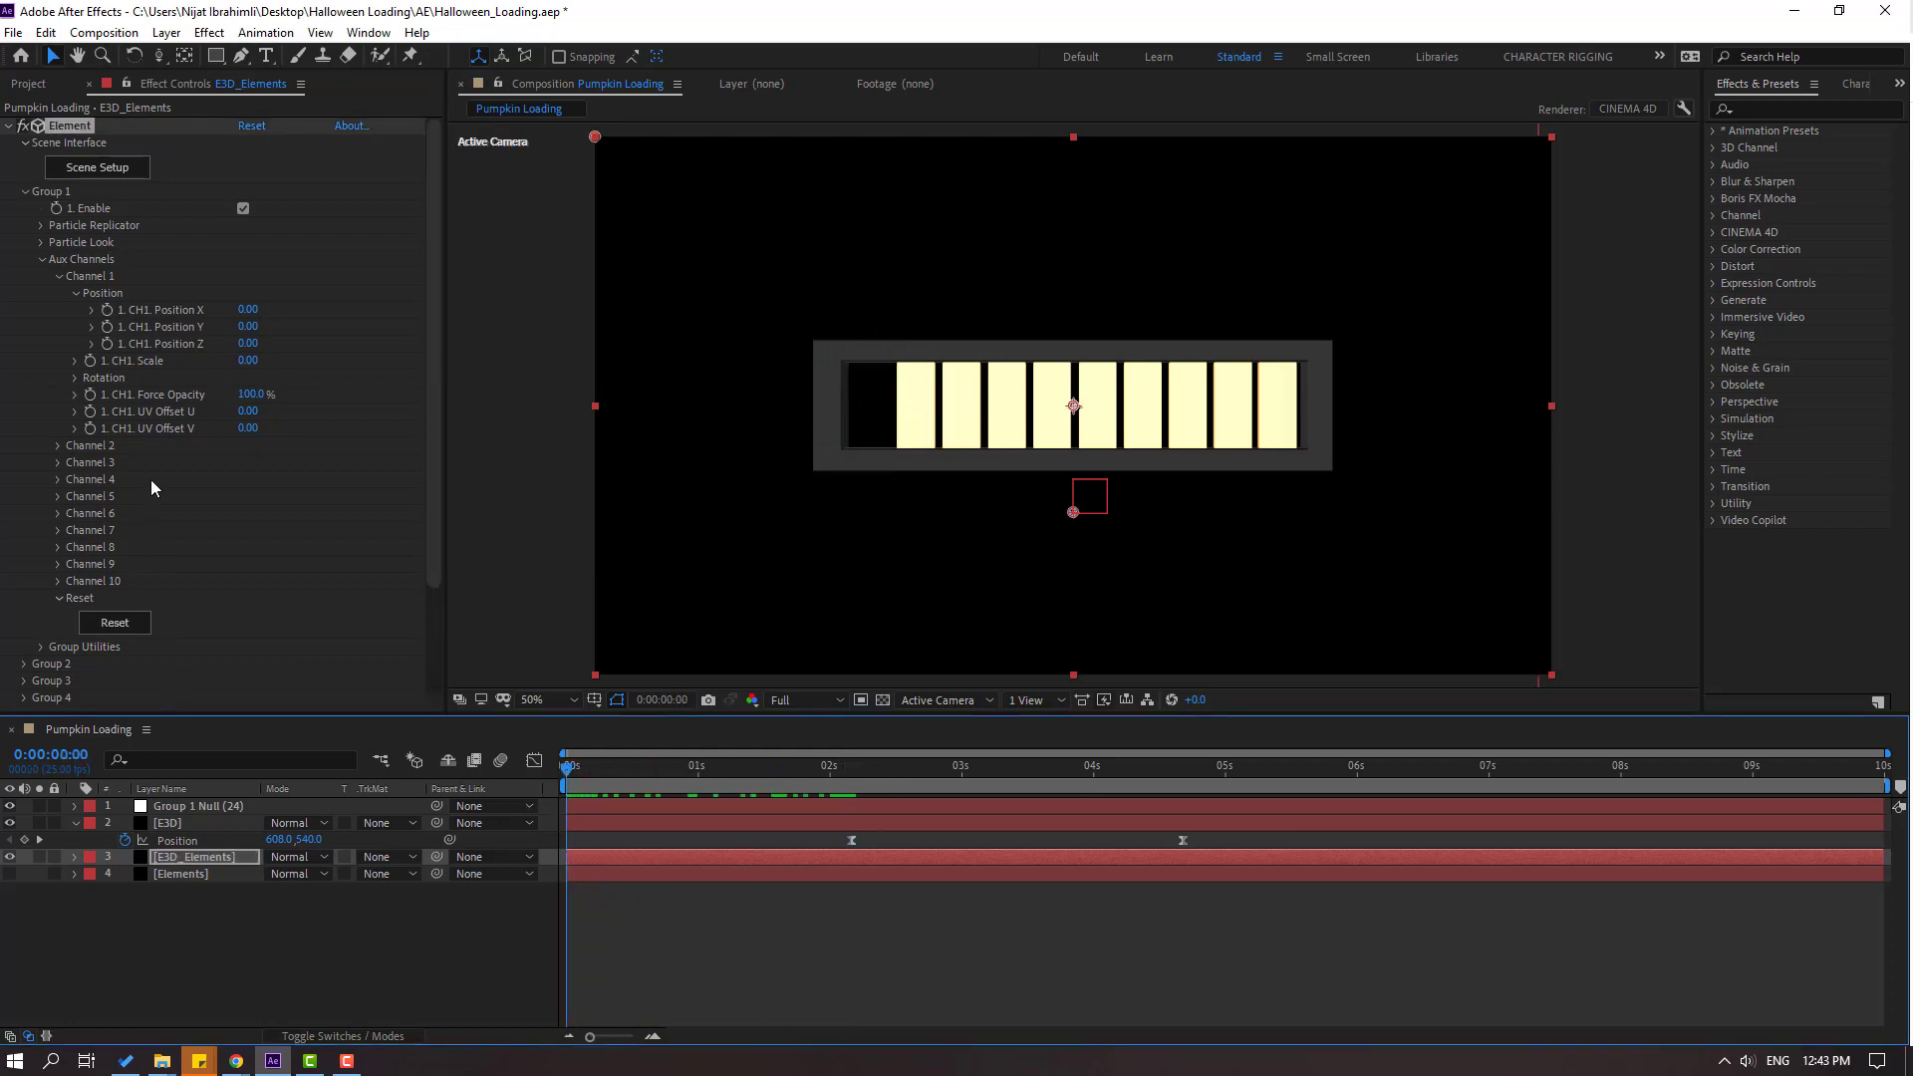
{"action": "left_click", "coordinate": [92, 366]}
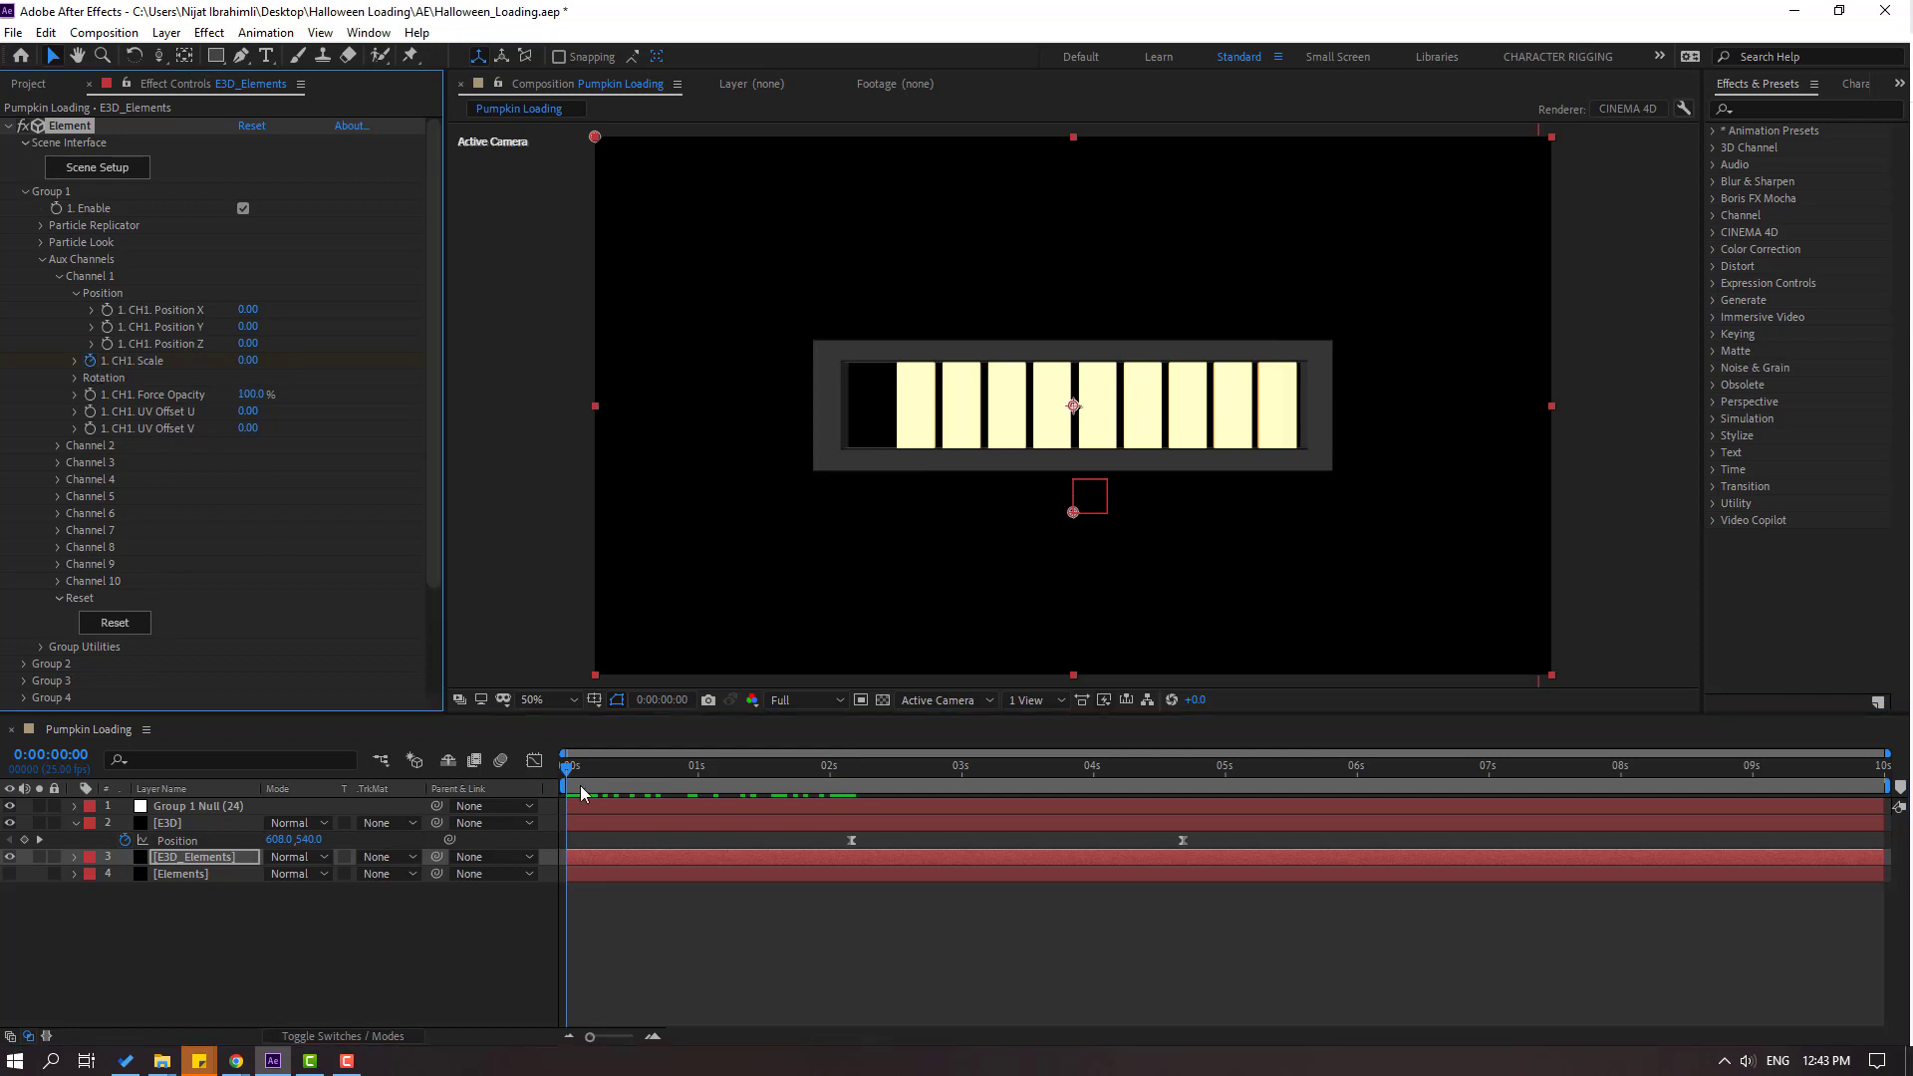
{"action": "left_click_drag", "start_coordinate": [578, 767], "coordinate": [604, 776]}
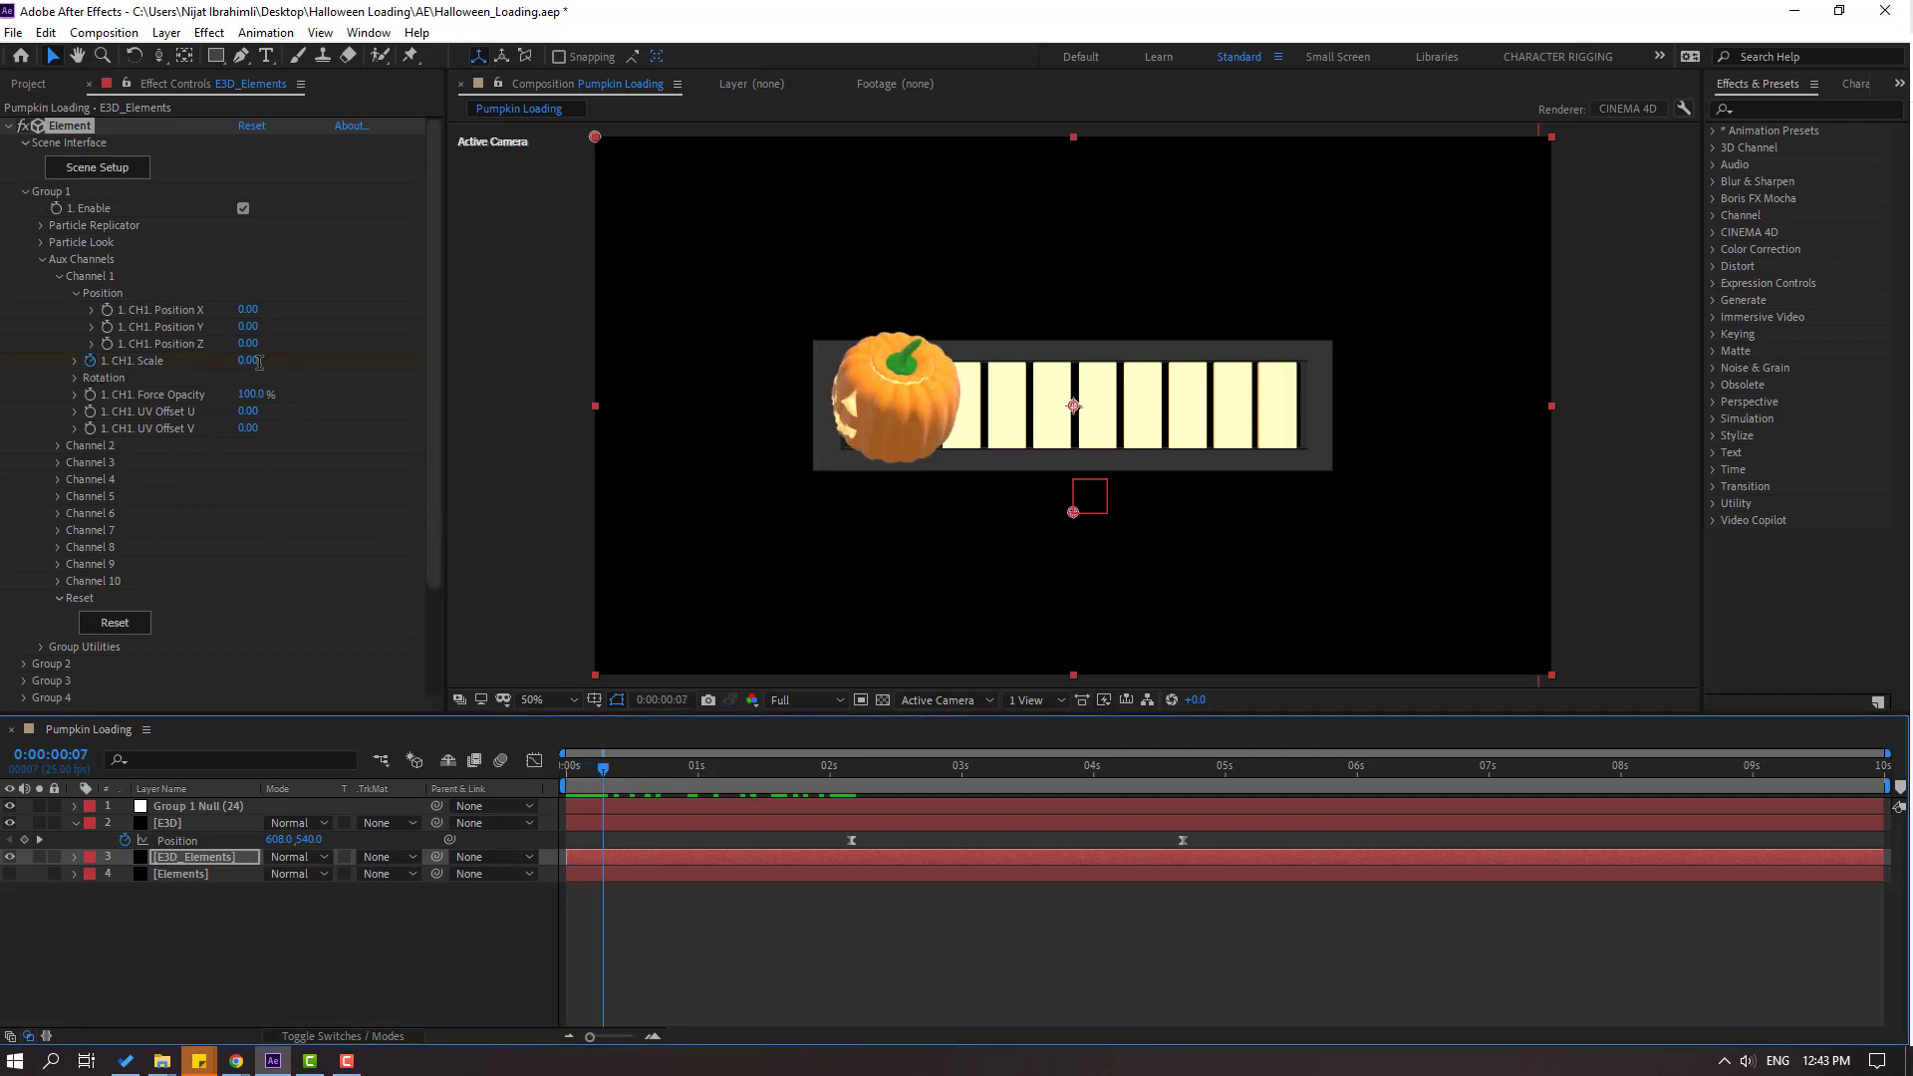
{"action": "left_click_drag", "start_coordinate": [259, 364], "coordinate": [263, 363]}
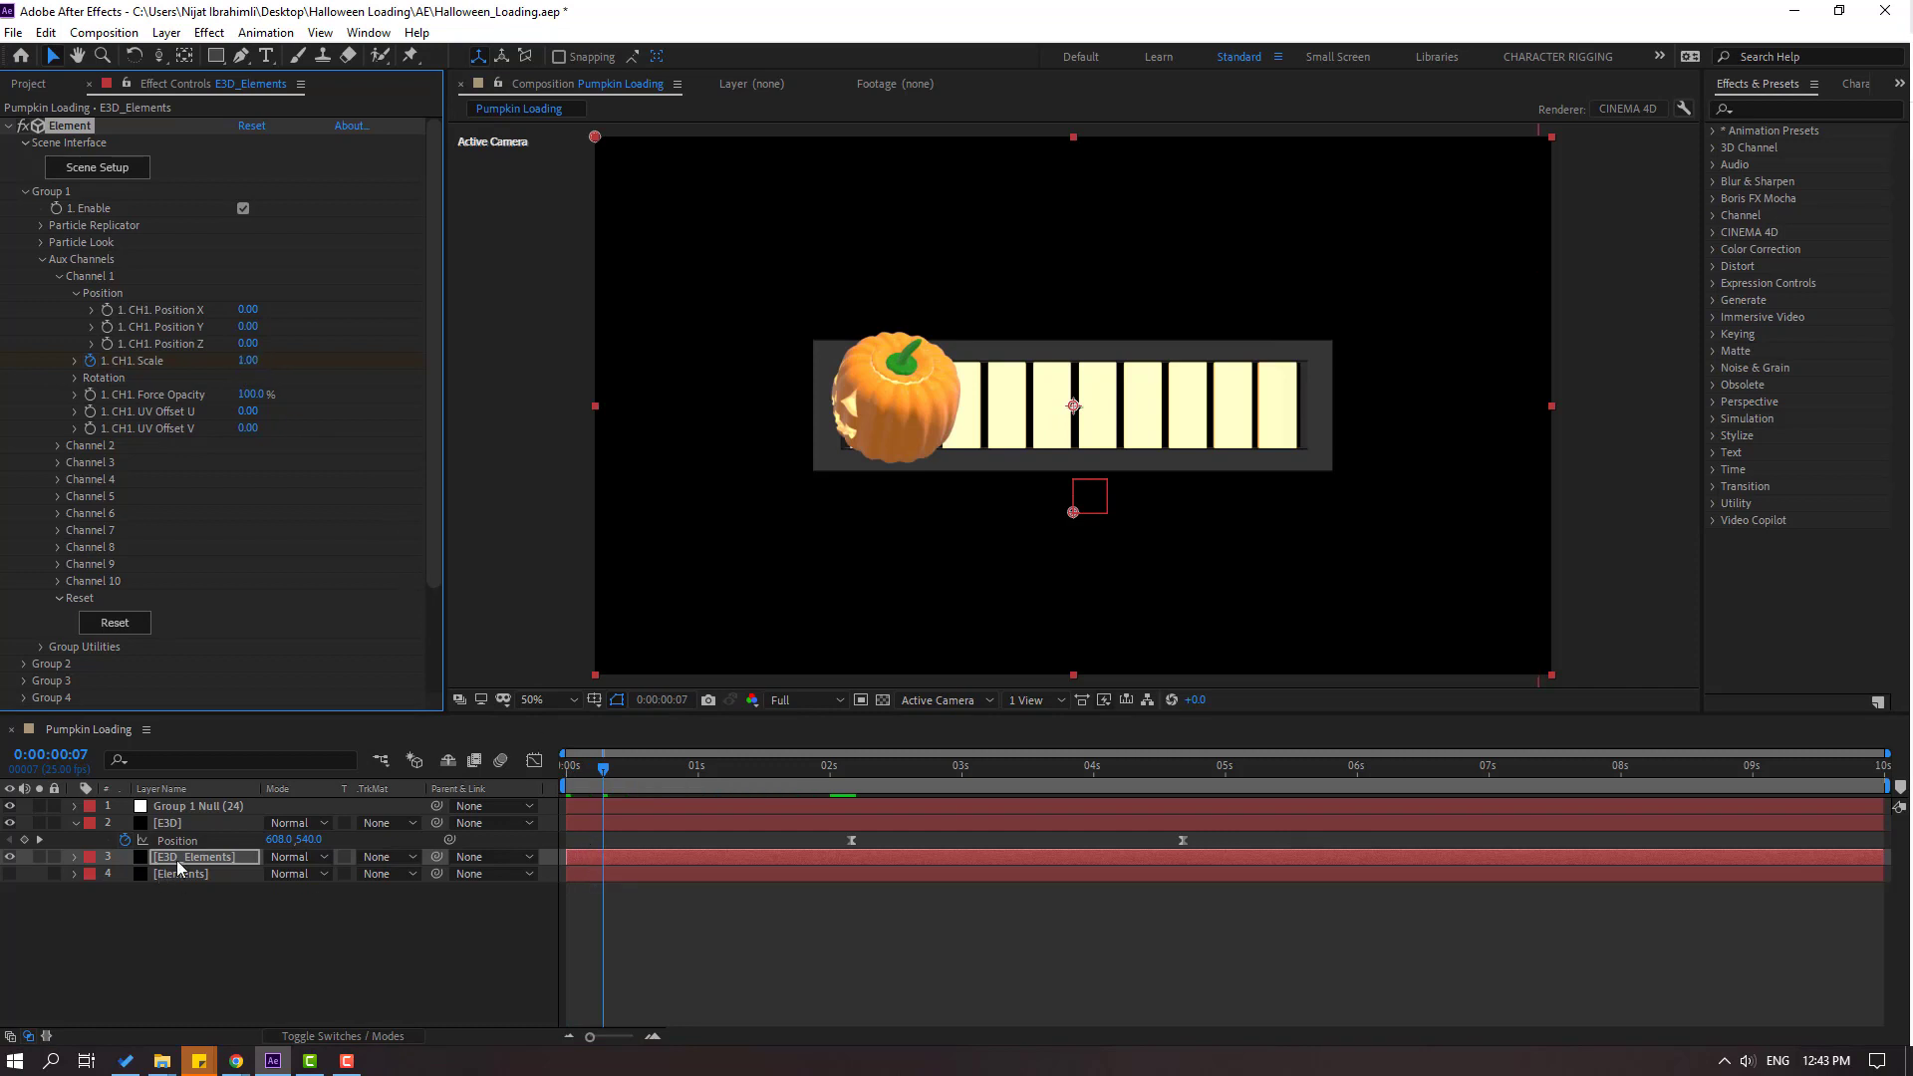
Reveal the E3D_Elements keyframes and move the Channel 1 Scale pair to start at about 0:00:02:16, matching the pumpkin's passage.
{"action": "left_click", "coordinate": [176, 859]}
{"action": "key", "text": "u"}
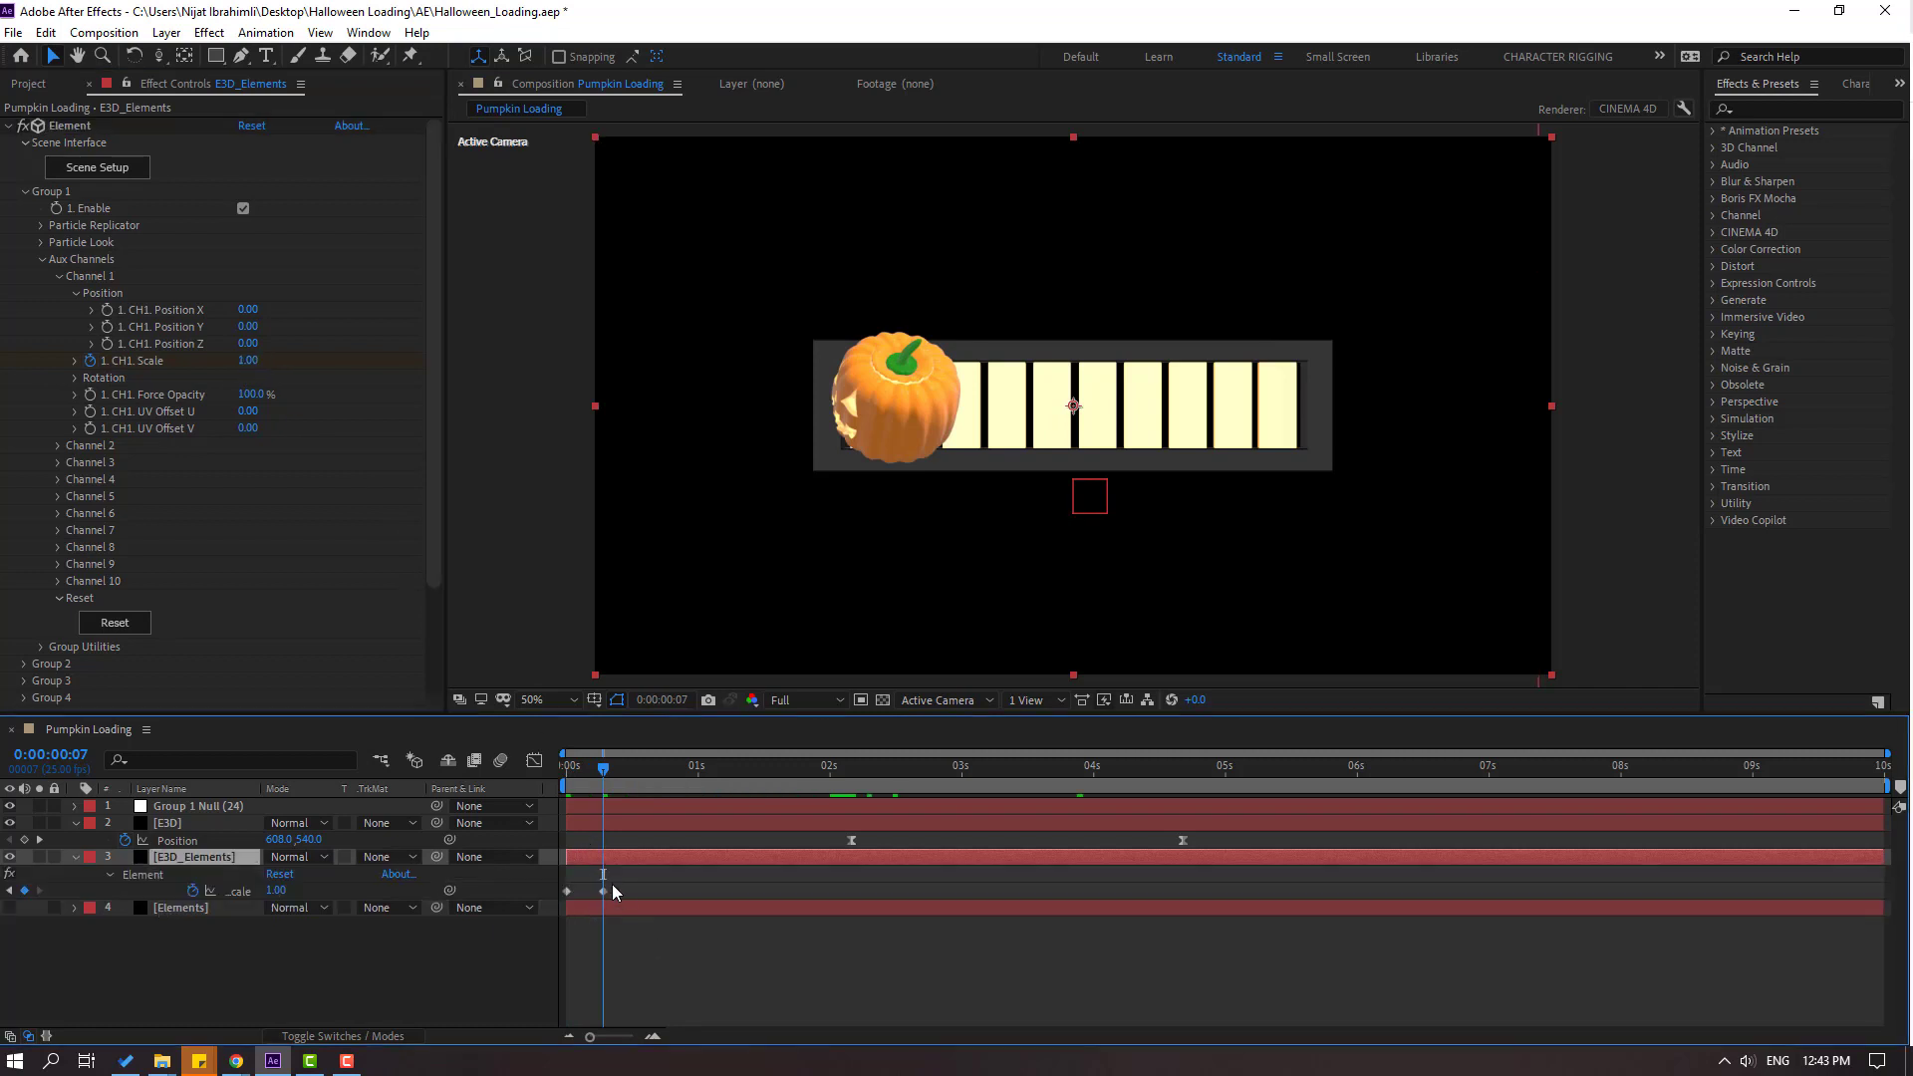
{"action": "left_click_drag", "start_coordinate": [631, 882], "coordinate": [879, 896]}
{"action": "key", "text": "space"}
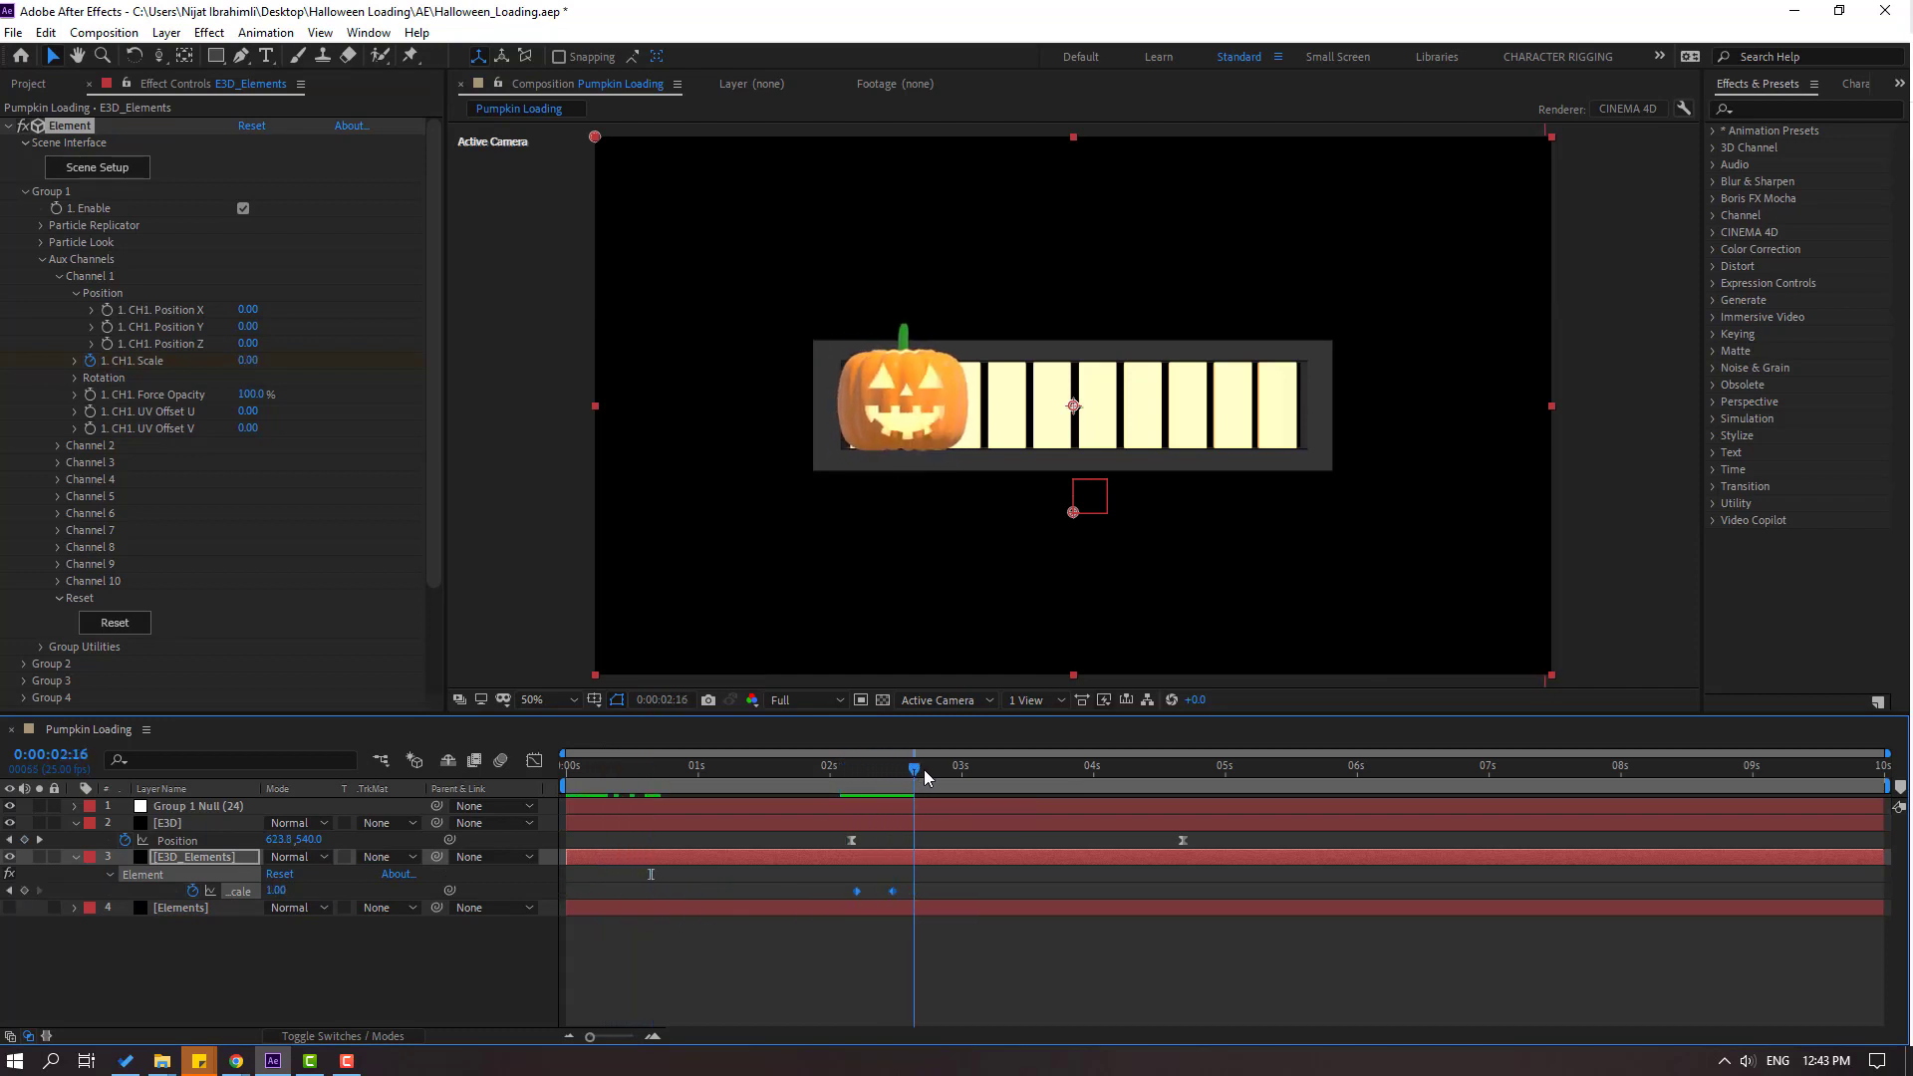
{"action": "left_click_drag", "start_coordinate": [859, 894], "coordinate": [916, 877]}
{"action": "left_click_drag", "start_coordinate": [838, 772], "coordinate": [993, 787]}
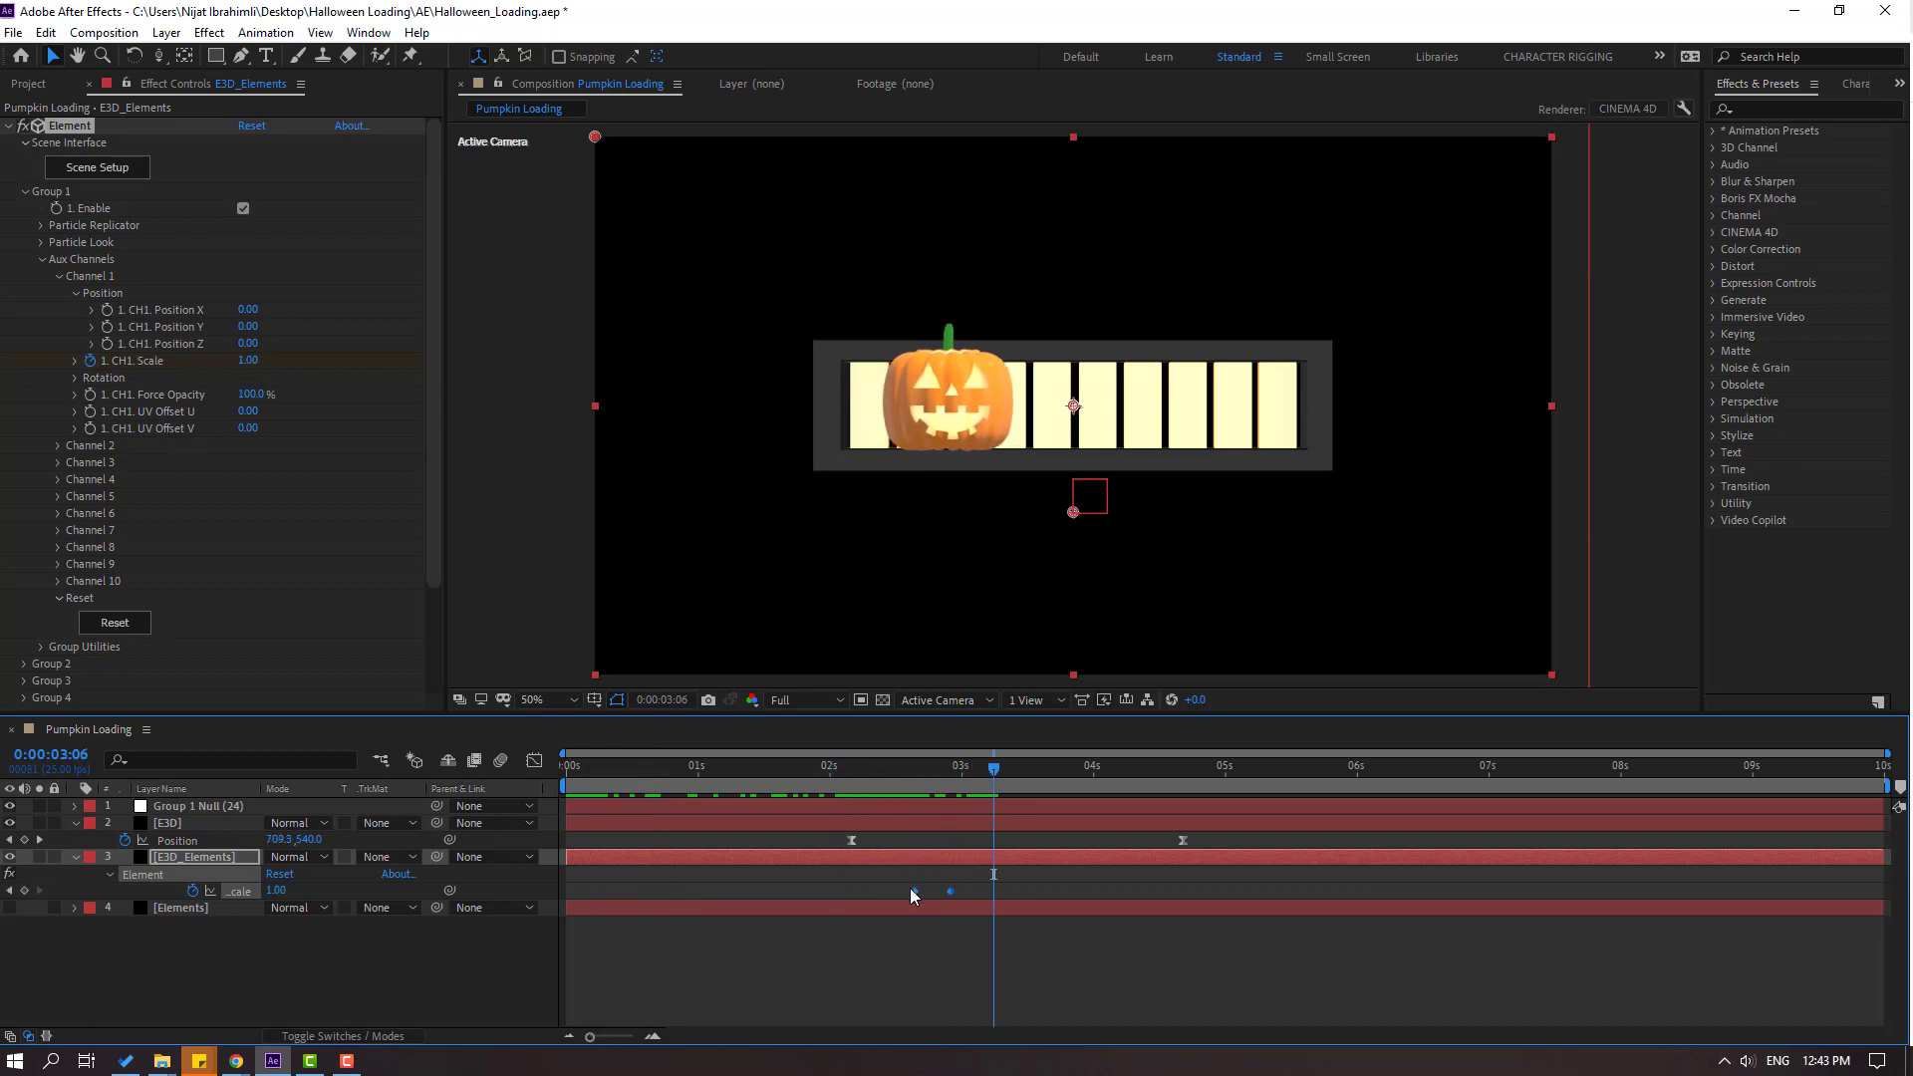
Move the Channel 1 Scale keyframe pair so it starts at about 0:00:03:01 and ends at 0:00:03:08, behind the pumpkin.
{"action": "left_click_drag", "start_coordinate": [911, 889], "coordinate": [942, 893]}
{"action": "left_click_drag", "start_coordinate": [906, 765], "coordinate": [1003, 786]}
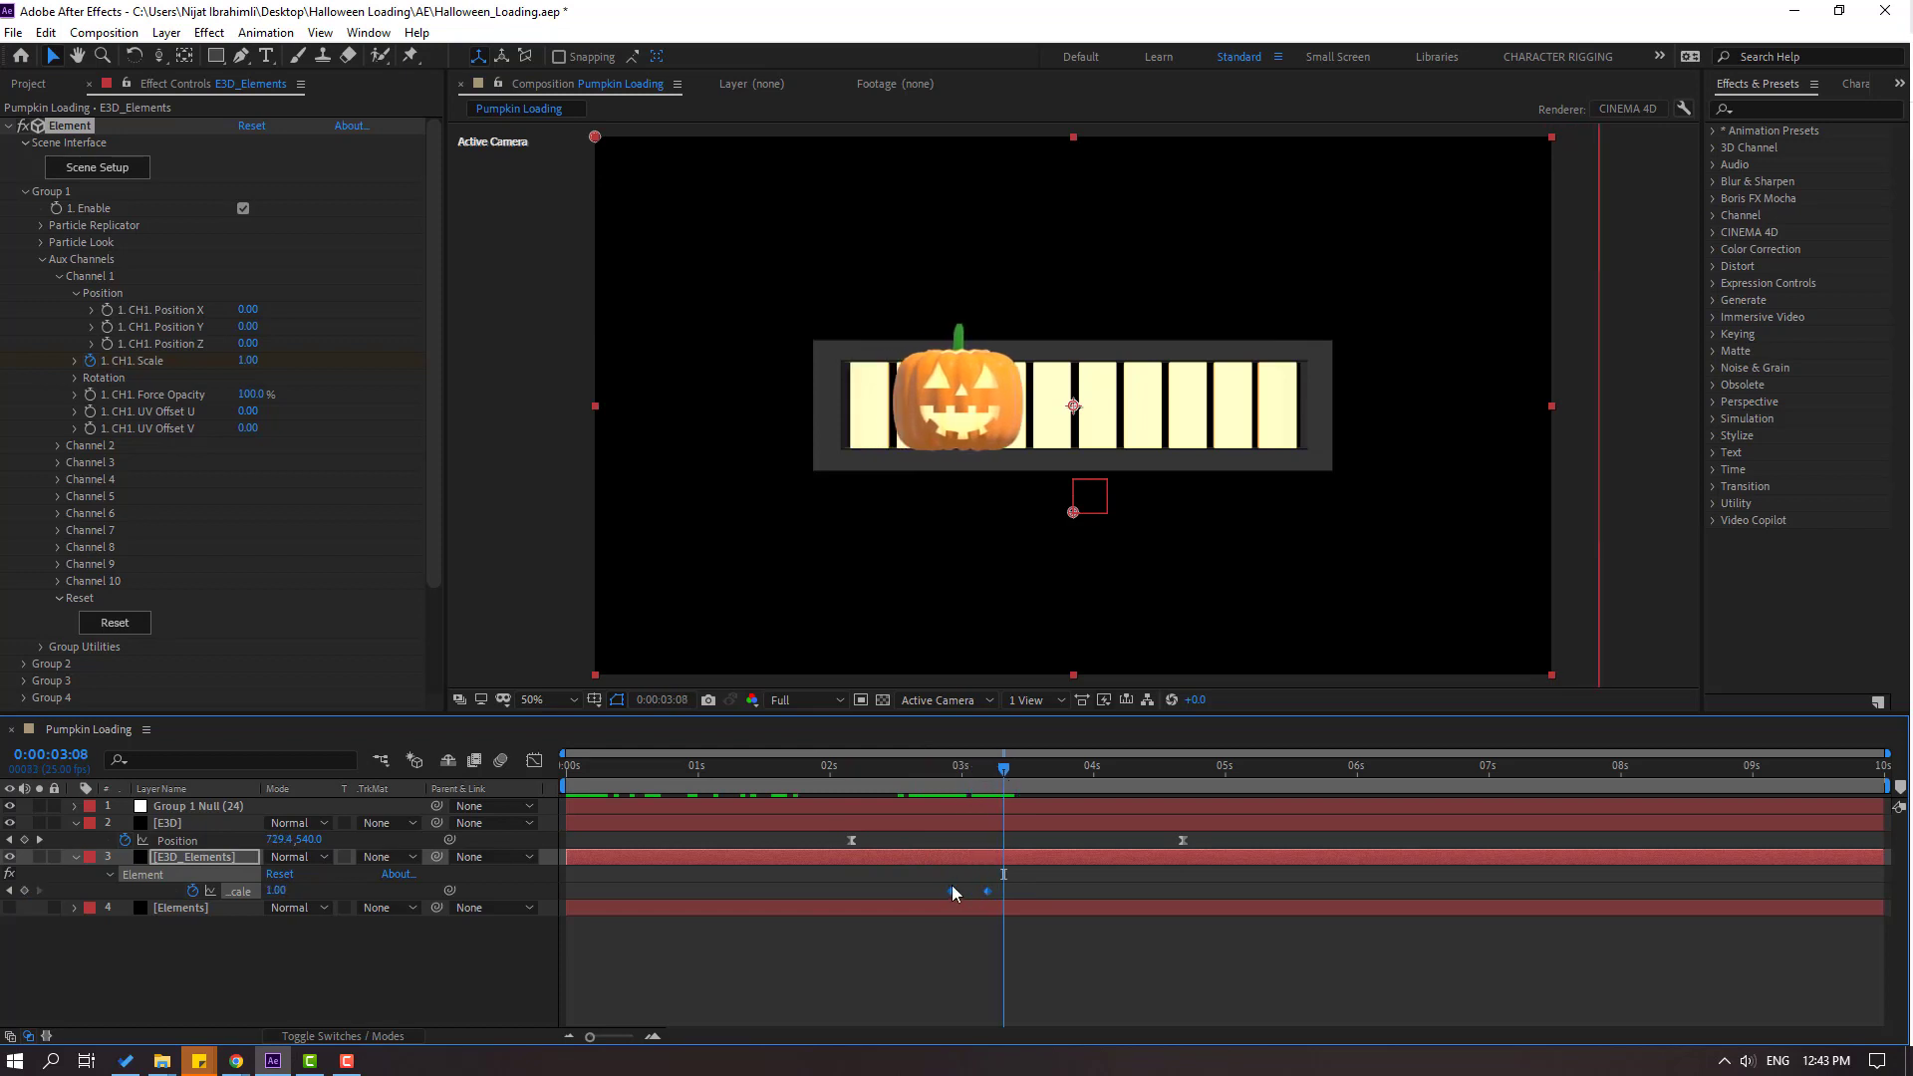
{"action": "left_click_drag", "start_coordinate": [953, 890], "coordinate": [968, 891]}
{"action": "left_click_drag", "start_coordinate": [937, 769], "coordinate": [1006, 787]}
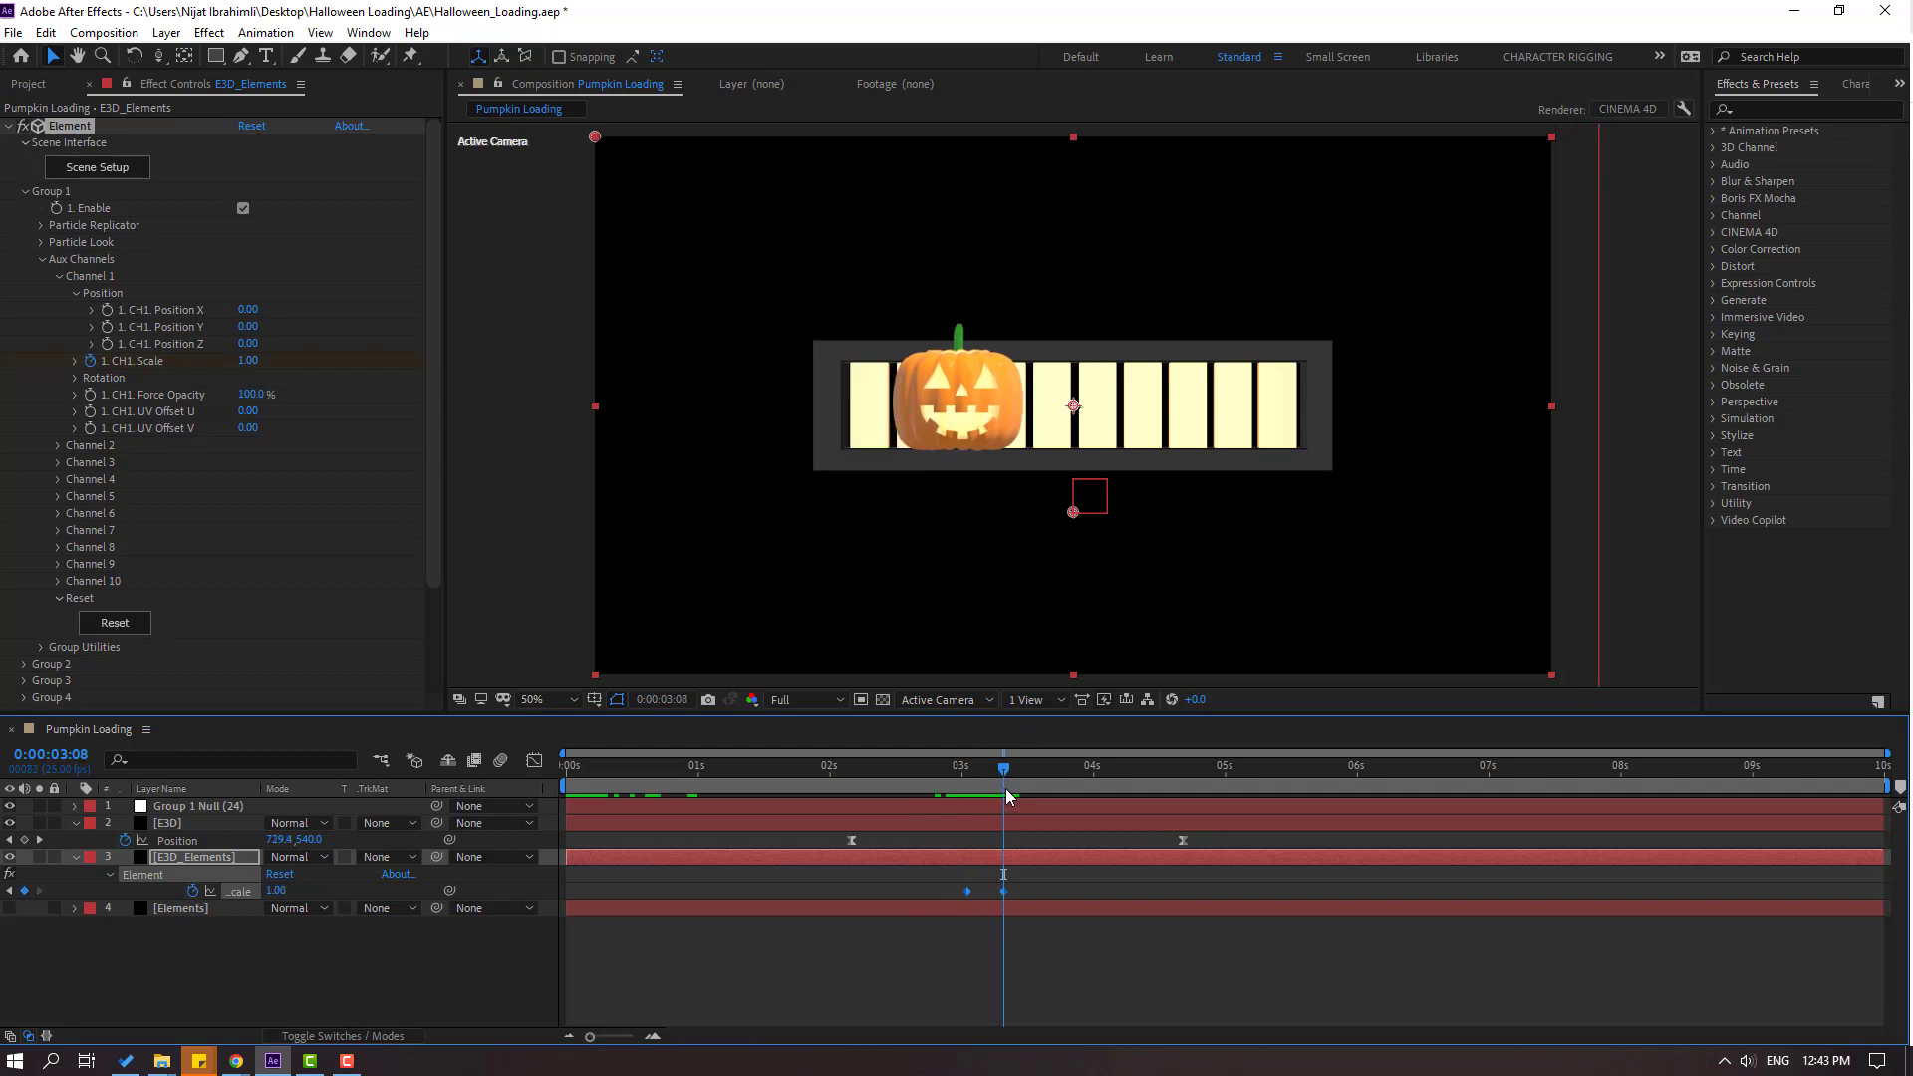
Set the Scale of Group 1's Aux Channel 2 to 0.00 and keyframe it at 0:00:03:08.
{"action": "left_click", "coordinate": [56, 277]}
{"action": "left_click", "coordinate": [57, 293]}
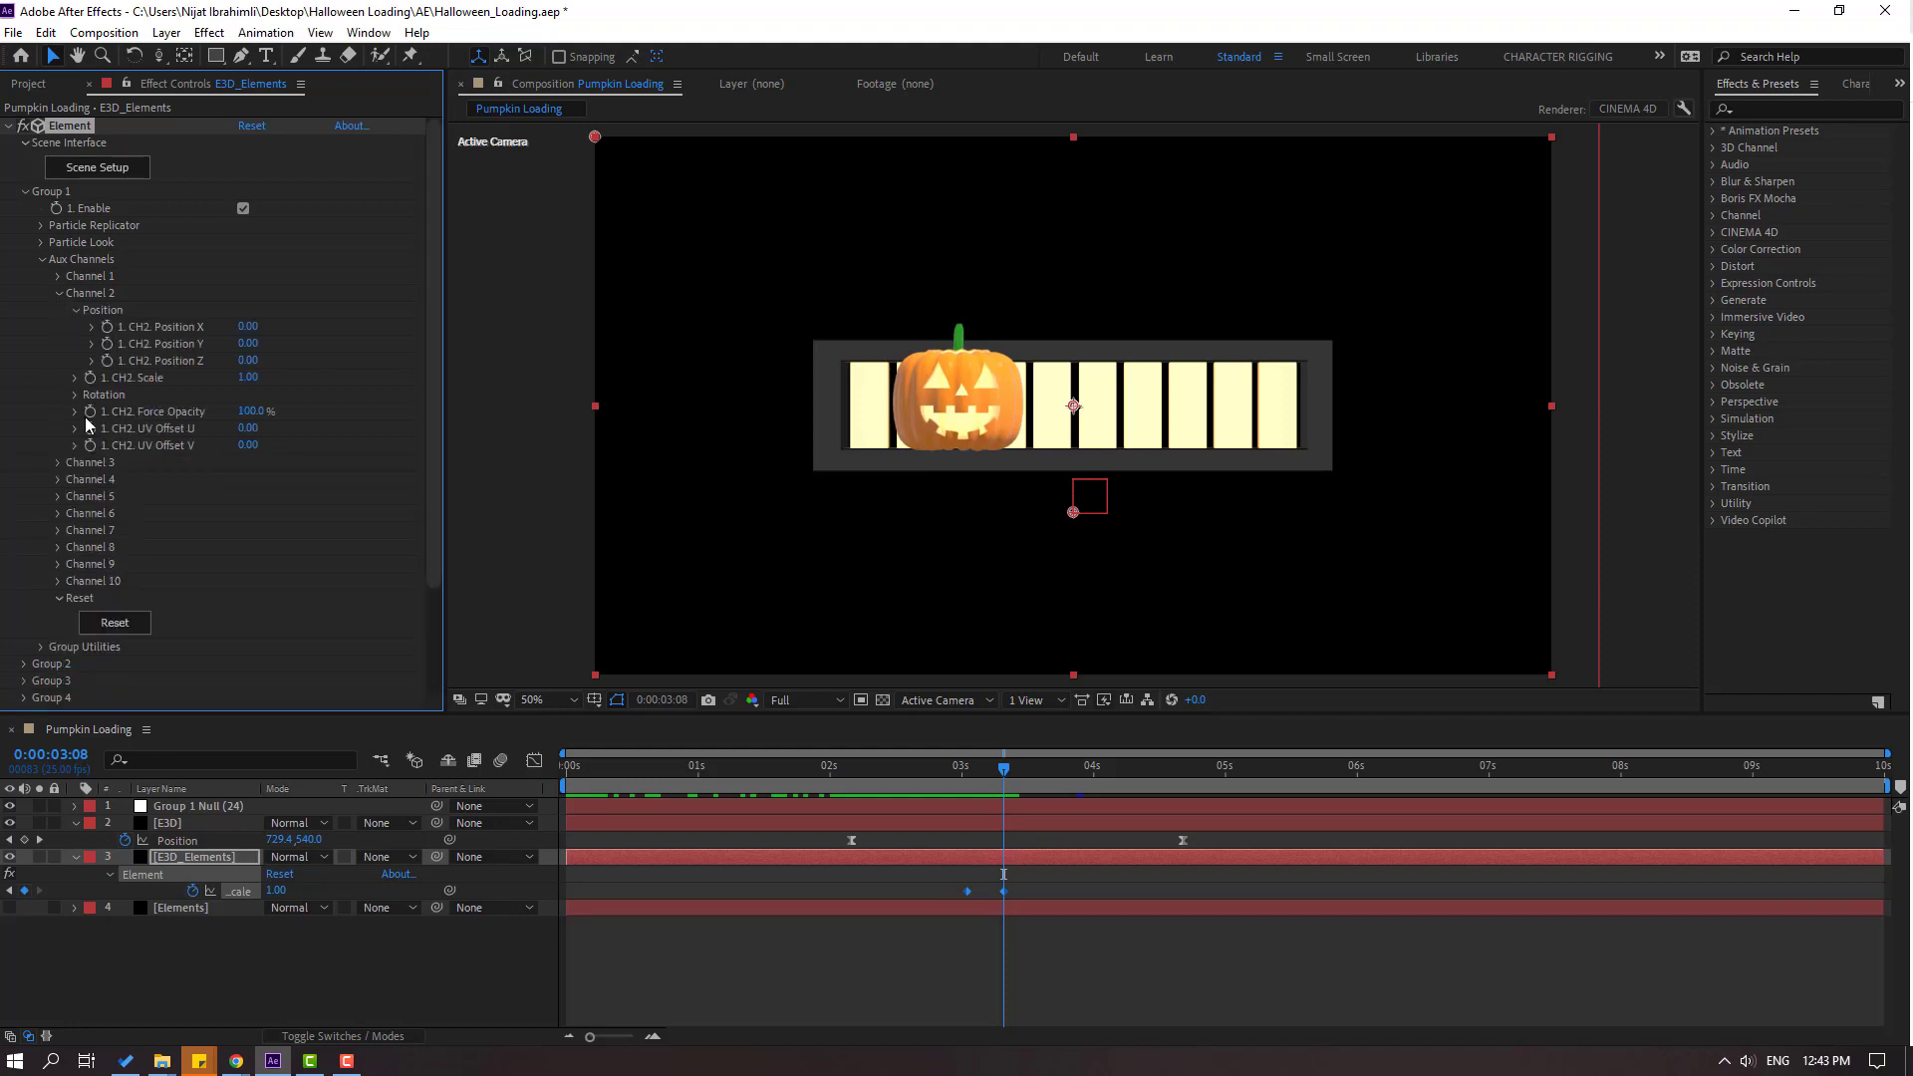
{"action": "left_click", "coordinate": [247, 377]}
{"action": "type", "text": "0"}
{"action": "key", "text": "Return"}
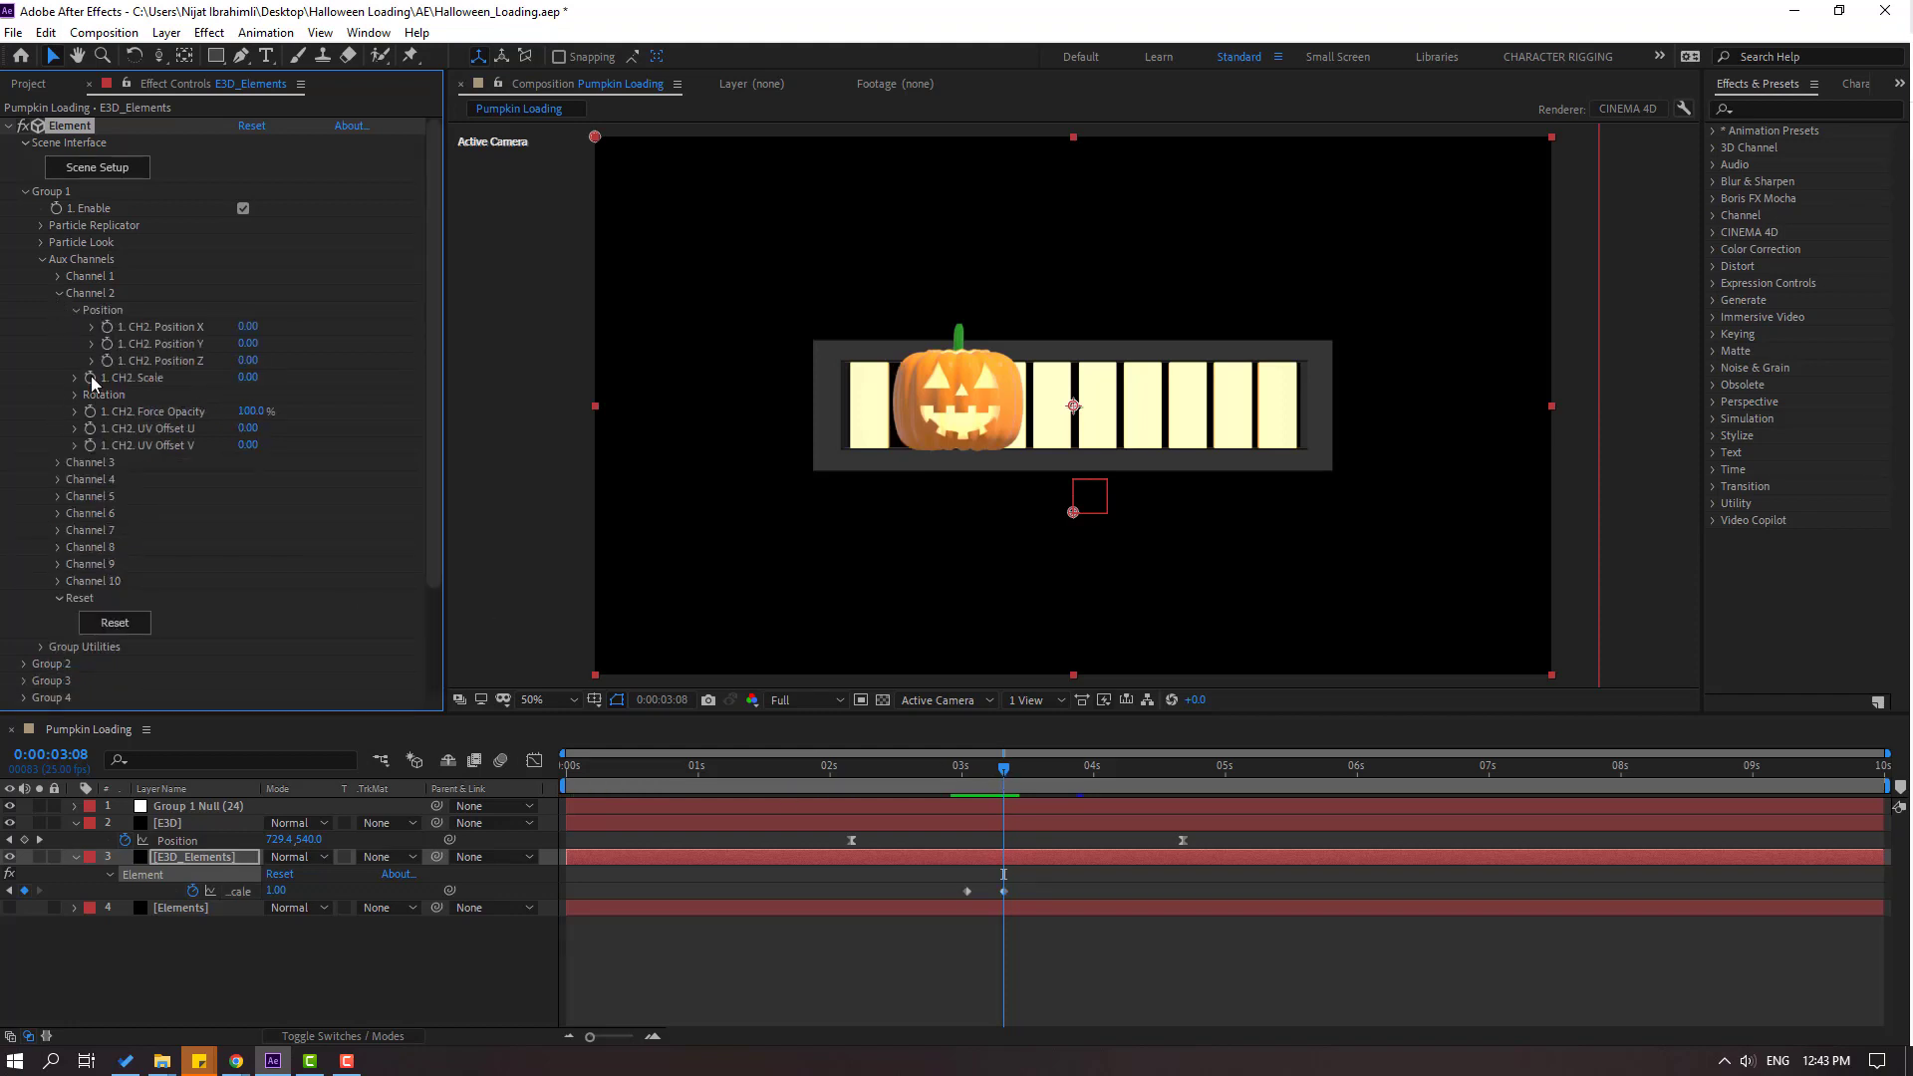
Set the Channel 2 Scale to 1.00 at 0:00:03:14 and reveal its keyframes to check the second box's growth.
{"action": "left_click_drag", "start_coordinate": [1015, 777], "coordinate": [1041, 775]}
{"action": "left_click", "coordinate": [244, 377]}
{"action": "type", "text": "1"}
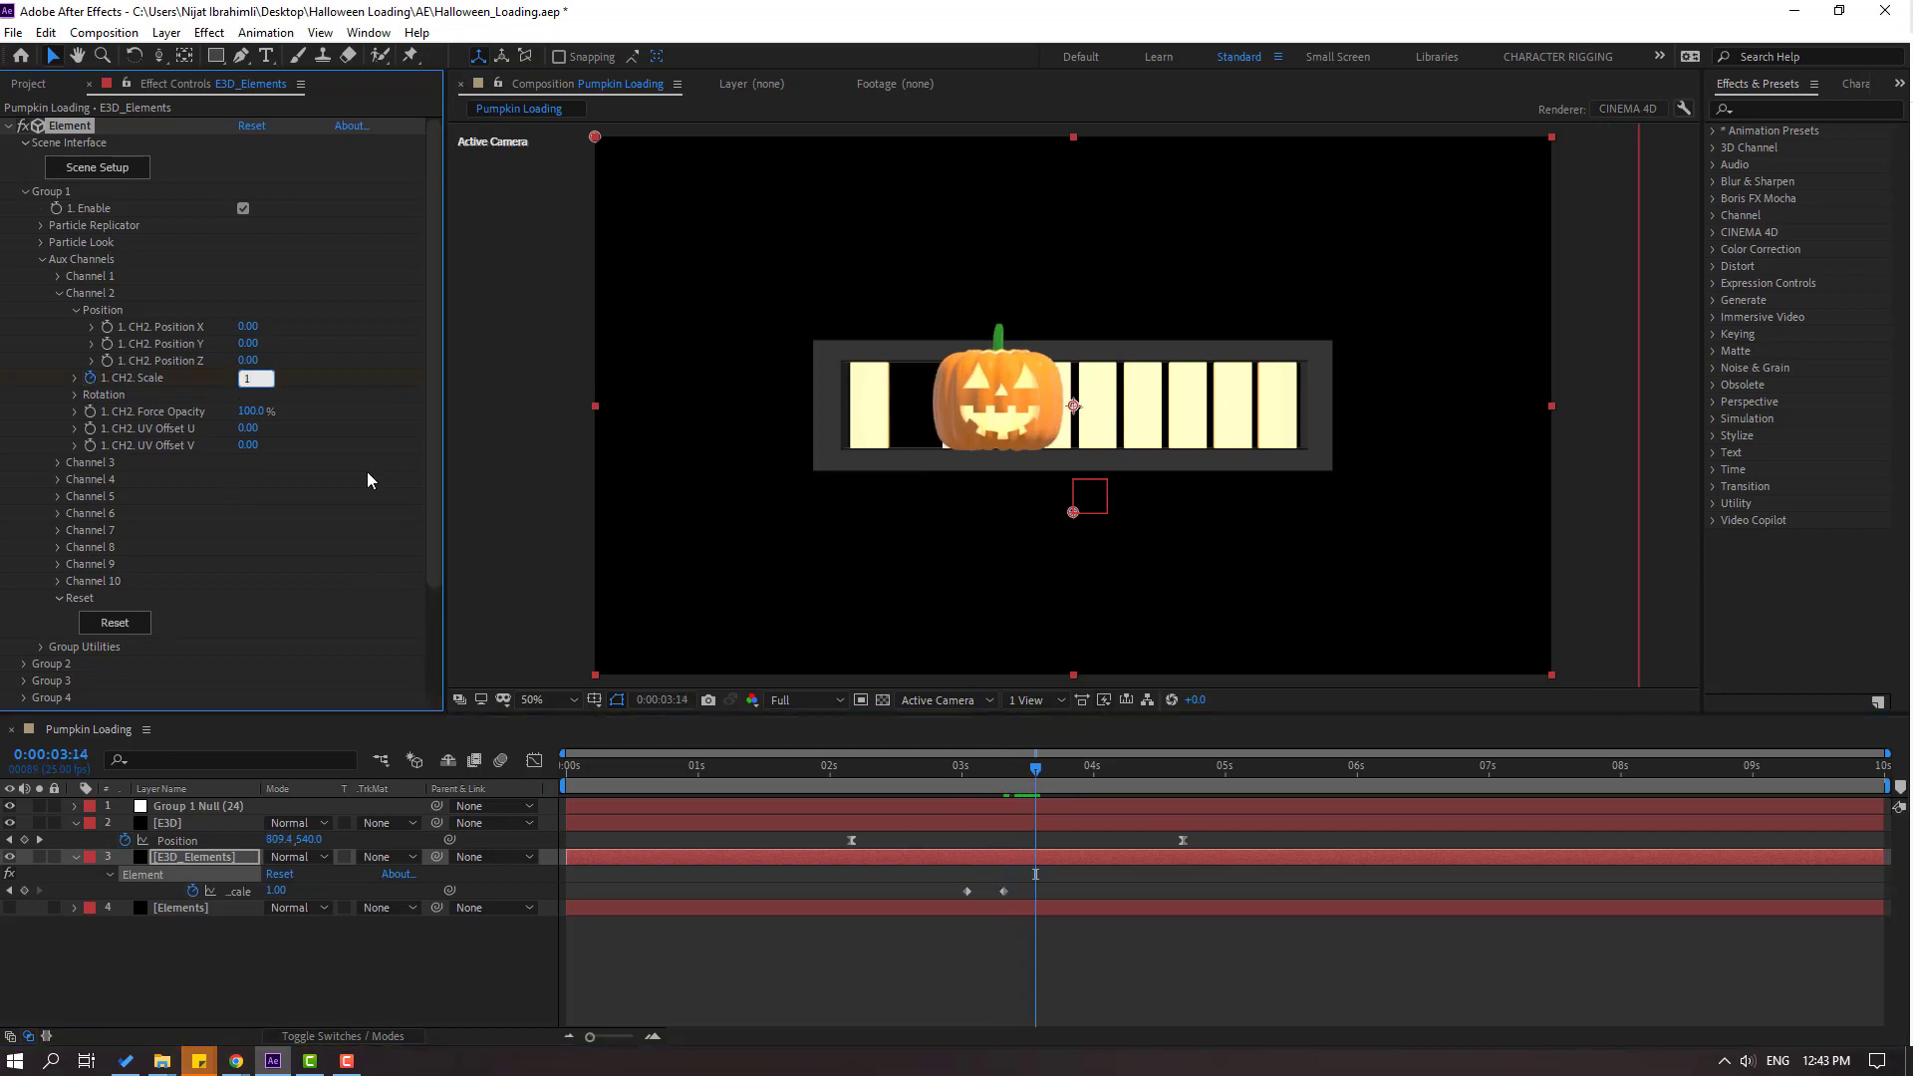
{"action": "key", "text": "Return"}
{"action": "left_click_drag", "start_coordinate": [947, 779], "coordinate": [1030, 785]}
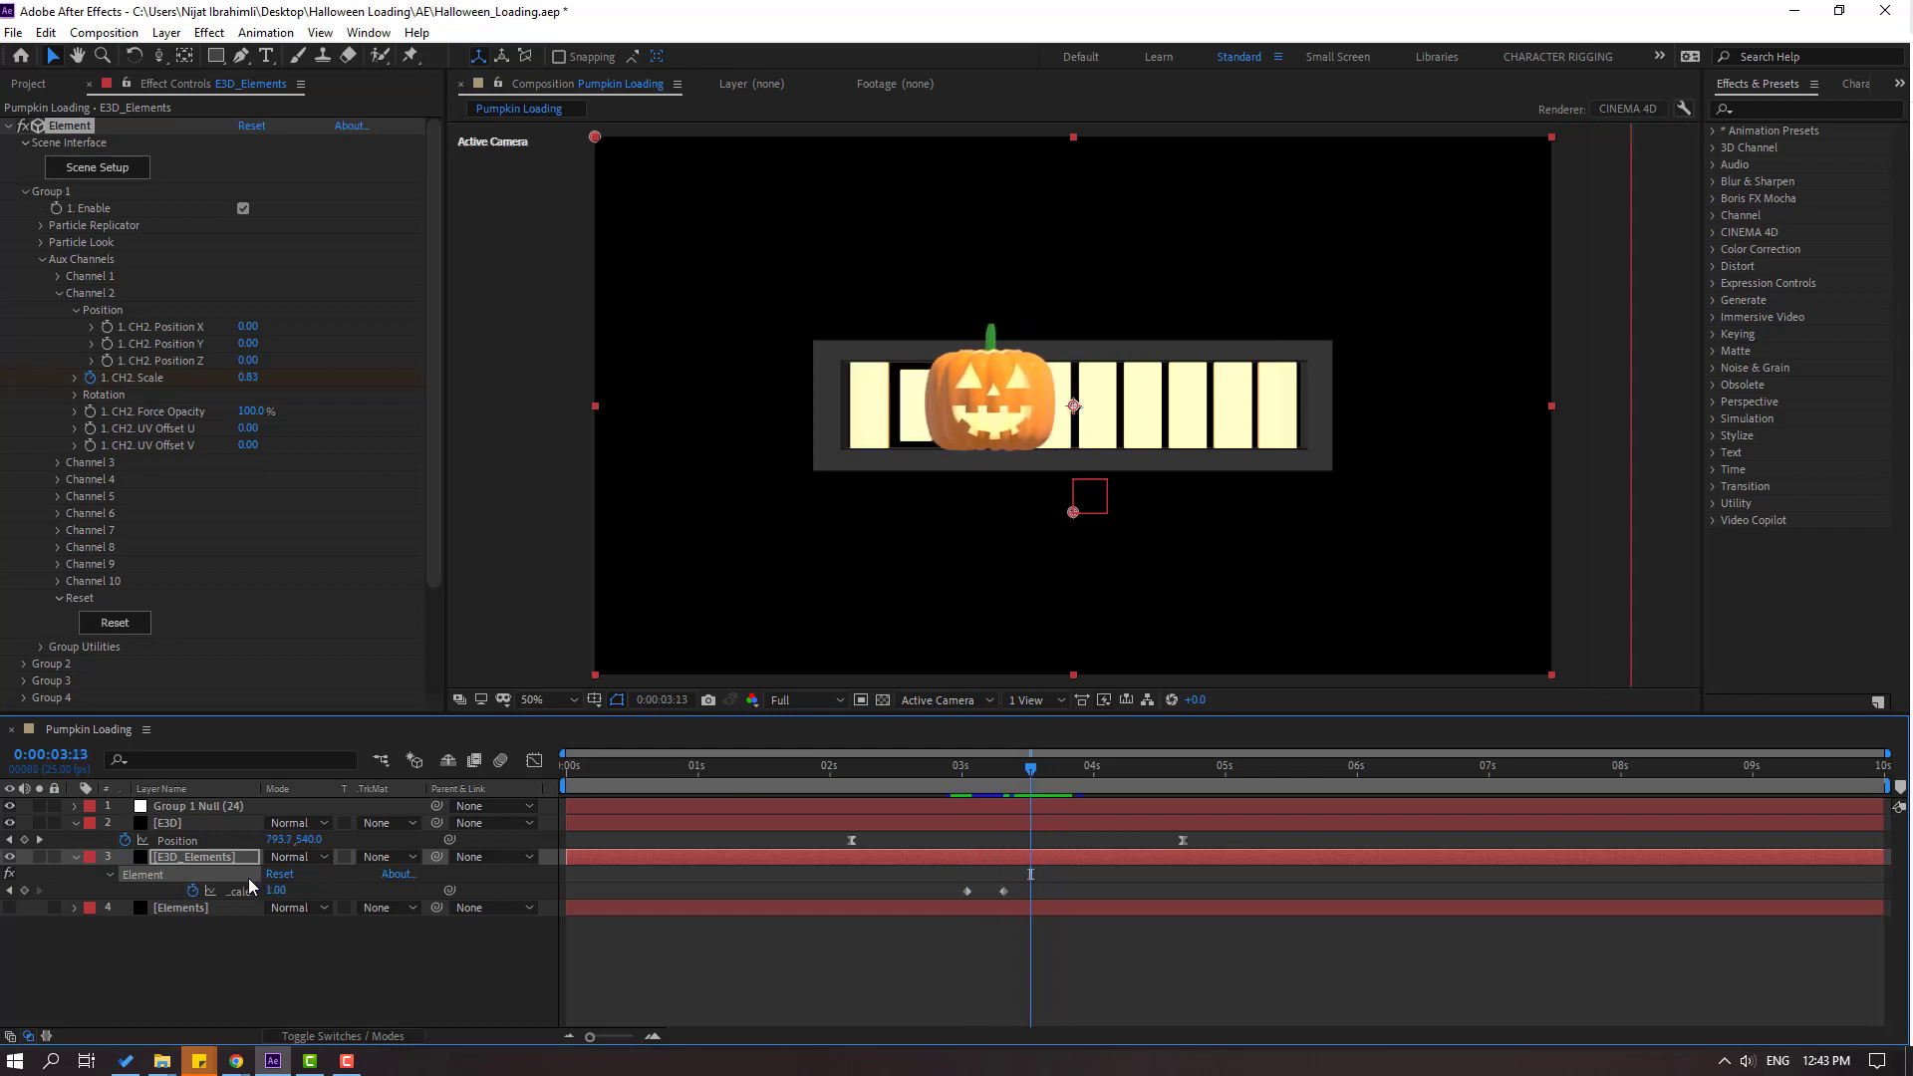
{"action": "key", "text": "u"}
{"action": "key", "text": "u"}
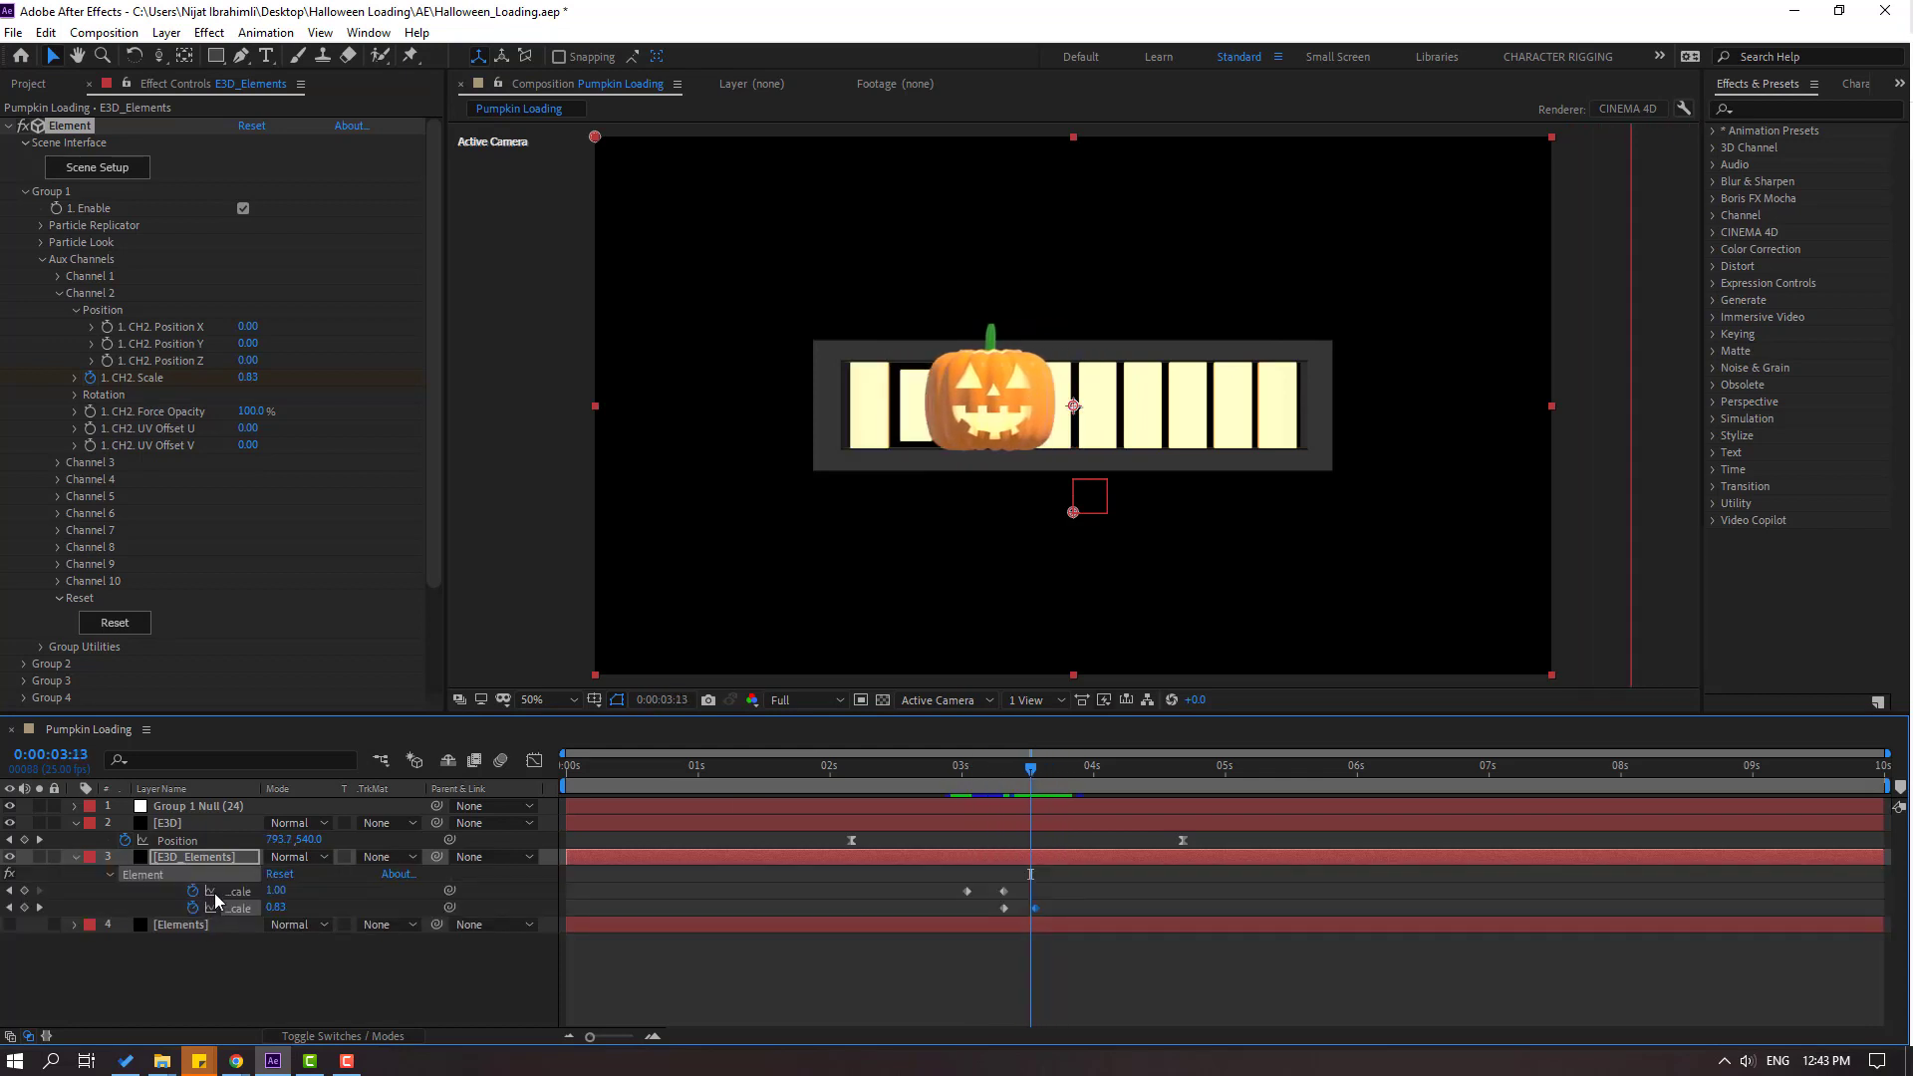
{"action": "mouse_move", "coordinate": [1027, 783]}
{"action": "left_mouse_down"}
{"action": "mouse_move", "coordinate": [858, 799]}
{"action": "mouse_move", "coordinate": [1034, 803]}
{"action": "left_mouse_up"}
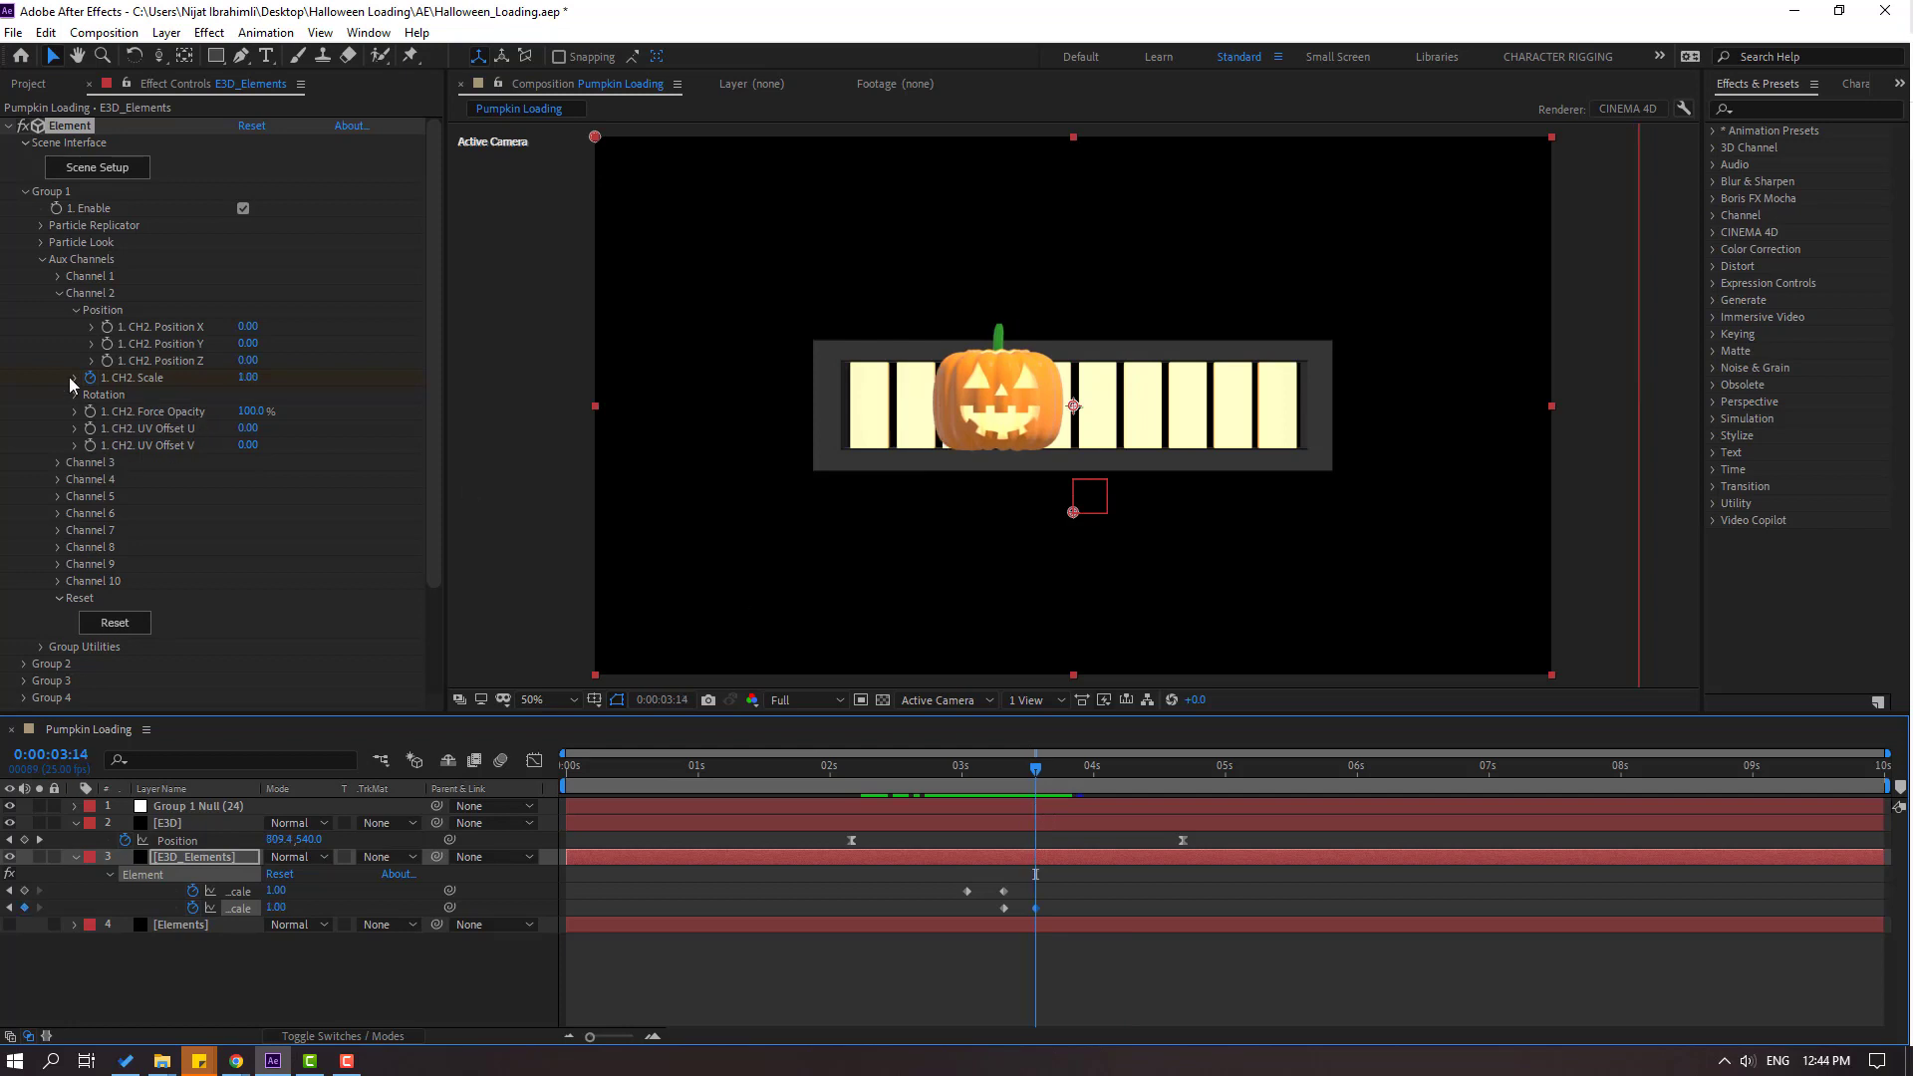
Set the Scale of Aux Channel 3 to 0.00 and keyframe it at 0:00:03:14.
{"action": "left_click", "coordinate": [58, 293]}
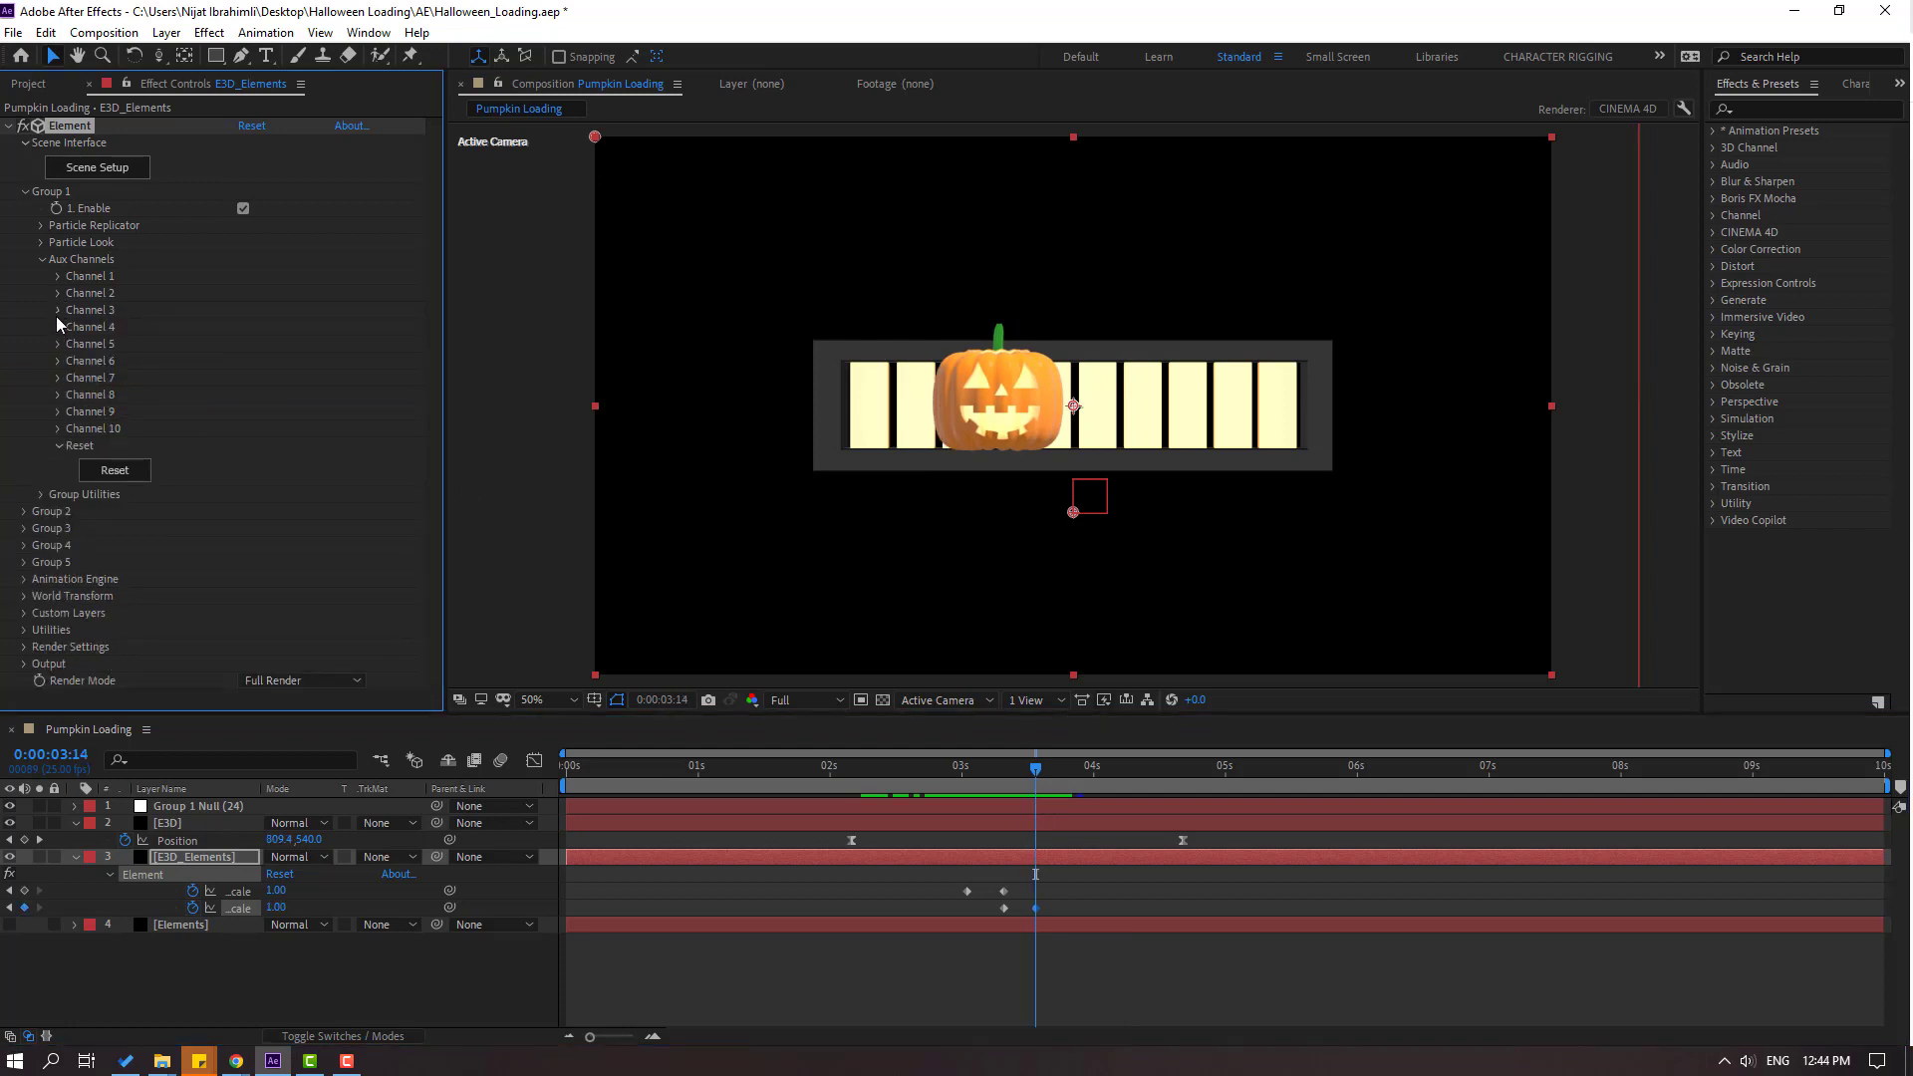
{"action": "left_click", "coordinate": [58, 310]}
{"action": "left_click", "coordinate": [247, 396]}
{"action": "type", "text": "0"}
{"action": "key", "text": "Return"}
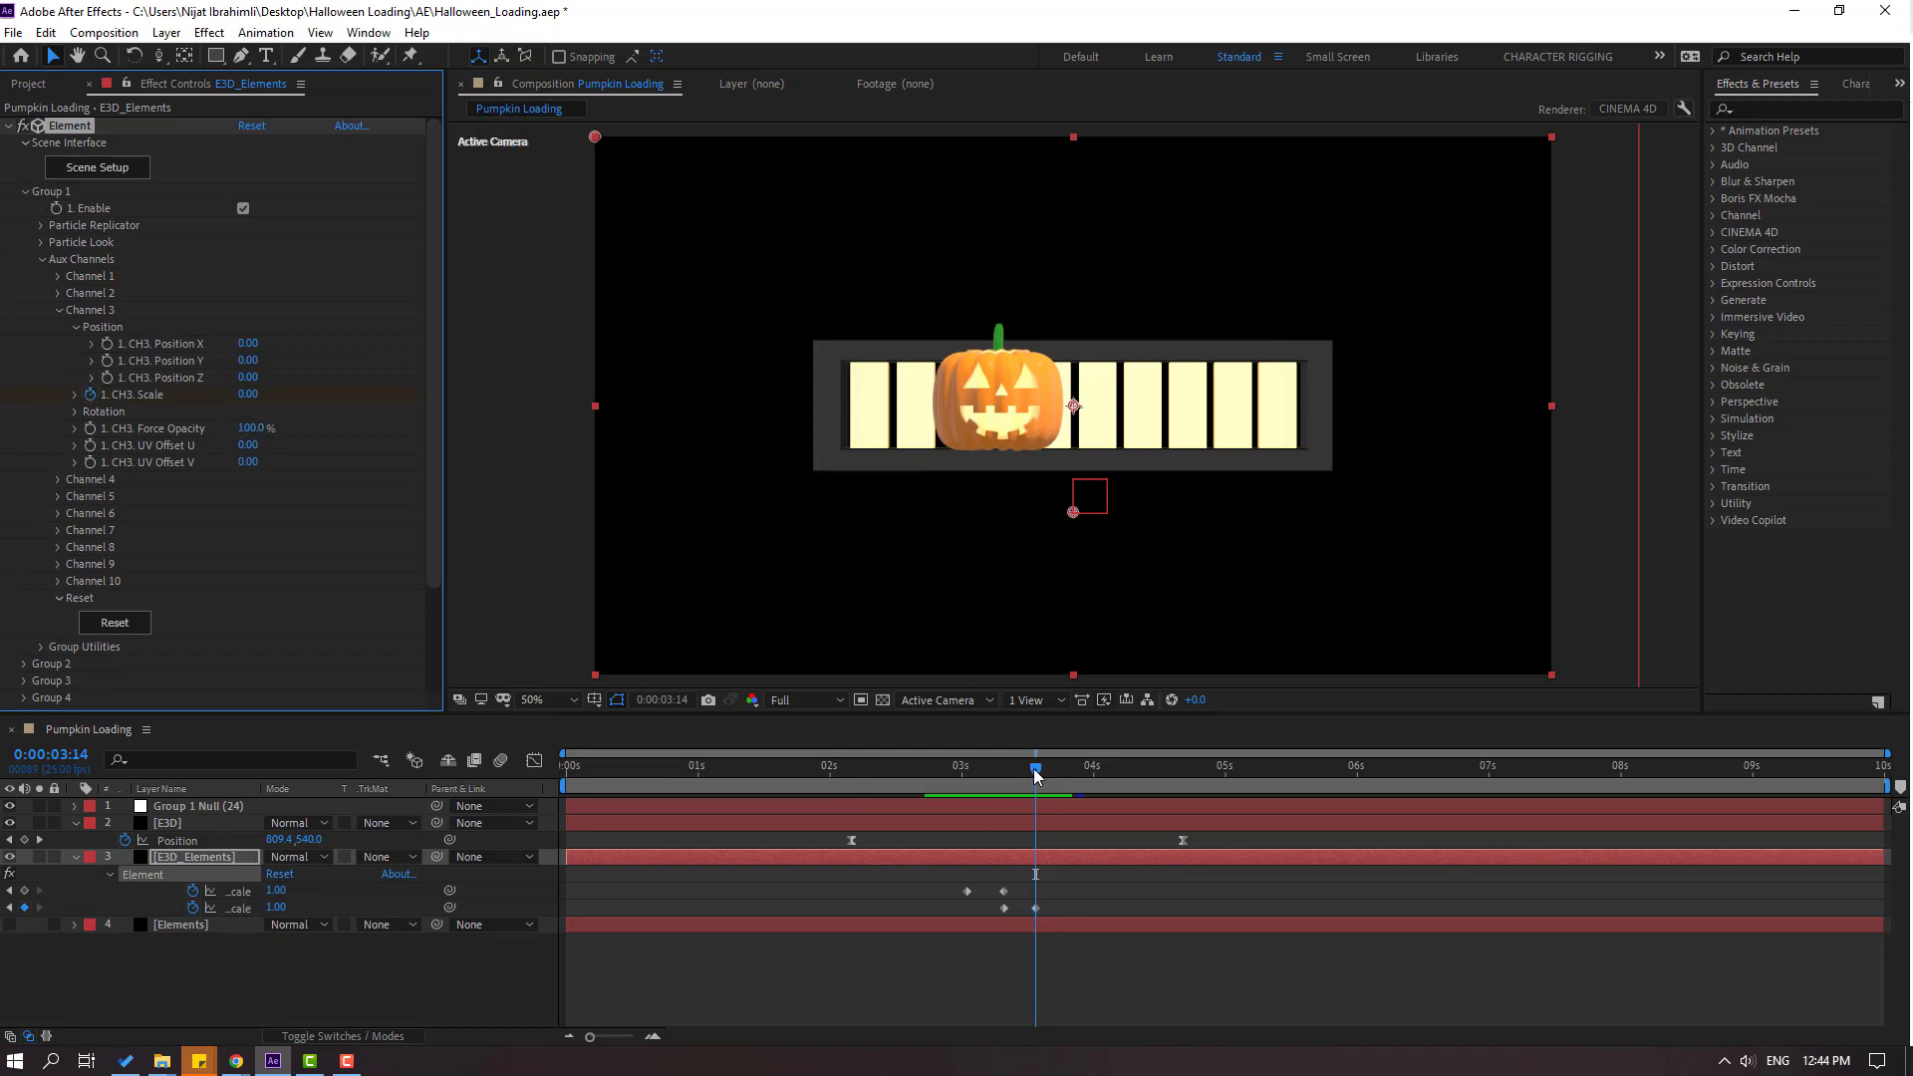
Set the Channel 3 Scale to 1.00 at 0:00:03:19 and reveal its keyframes on the E3D_Elements layer.
{"action": "left_click_drag", "start_coordinate": [1043, 773], "coordinate": [1064, 774]}
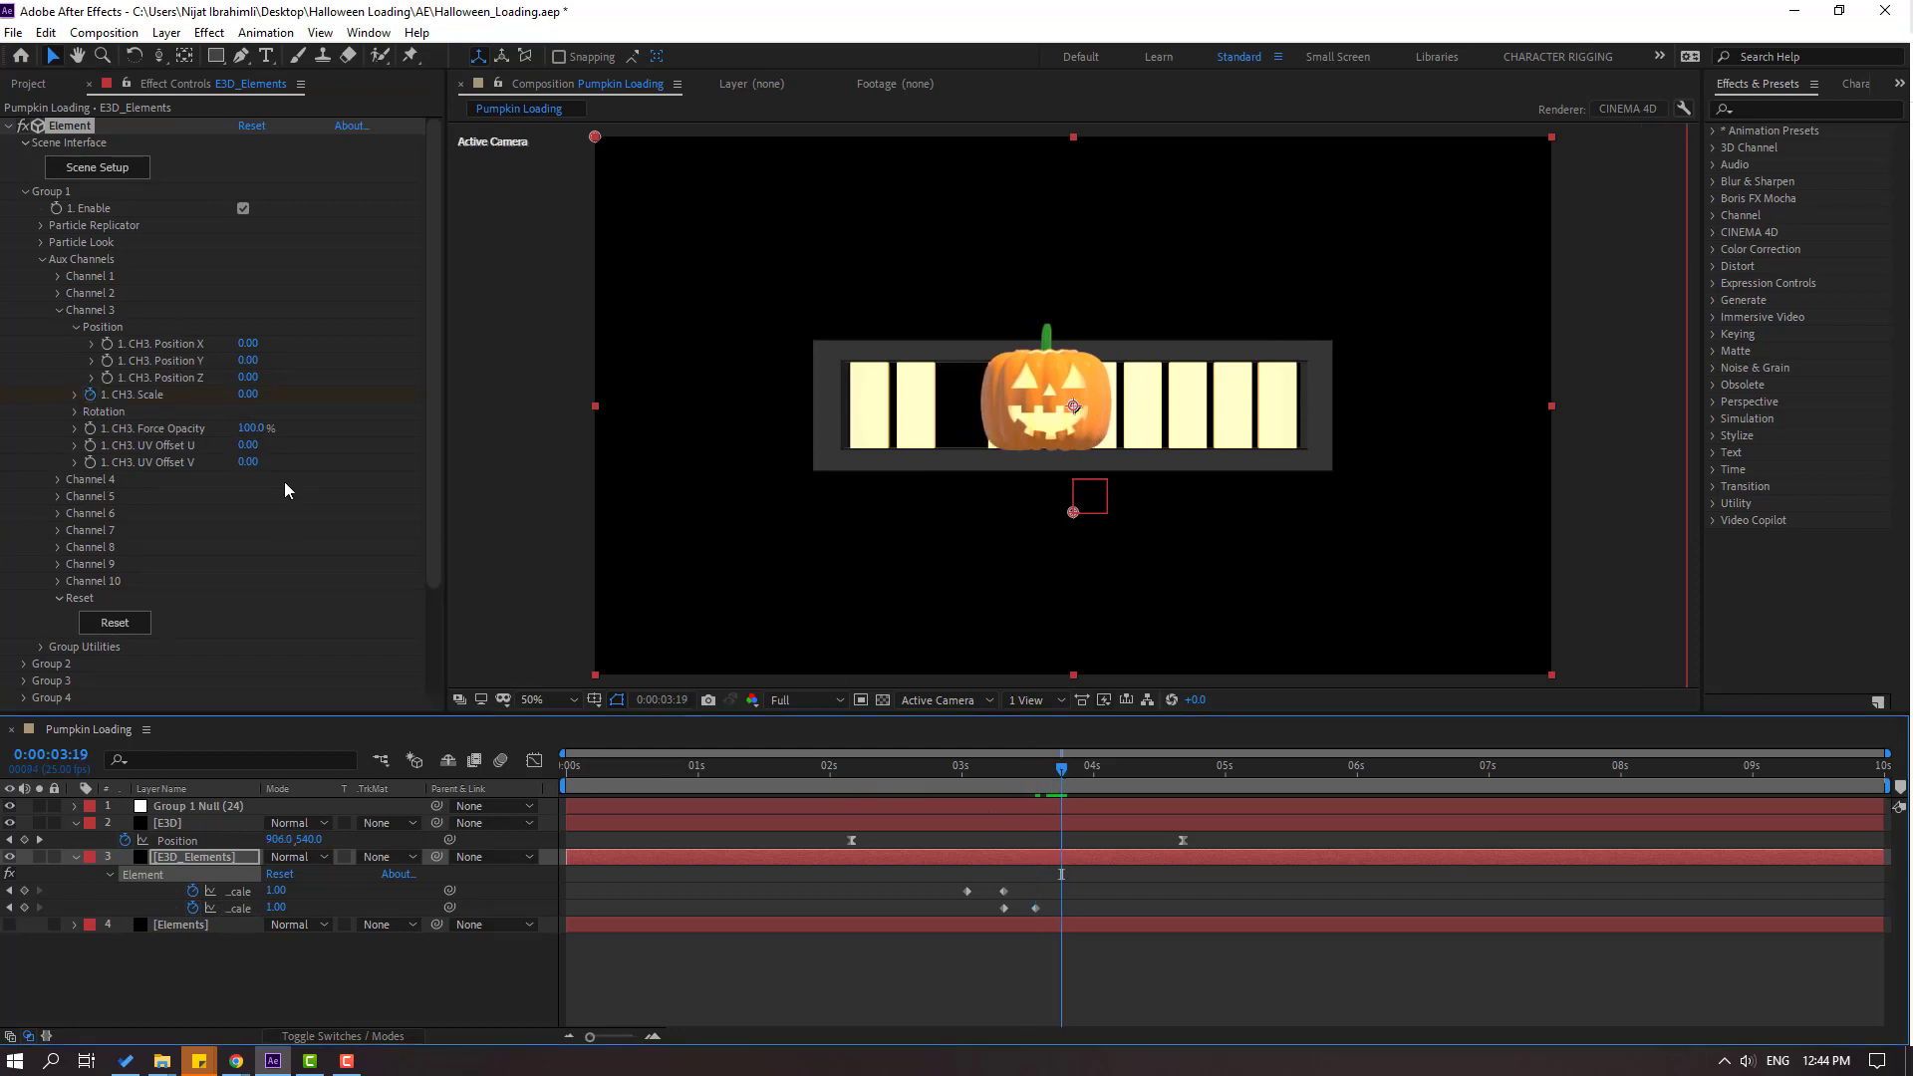
{"action": "left_click", "coordinate": [247, 396]}
{"action": "key", "text": "Return"}
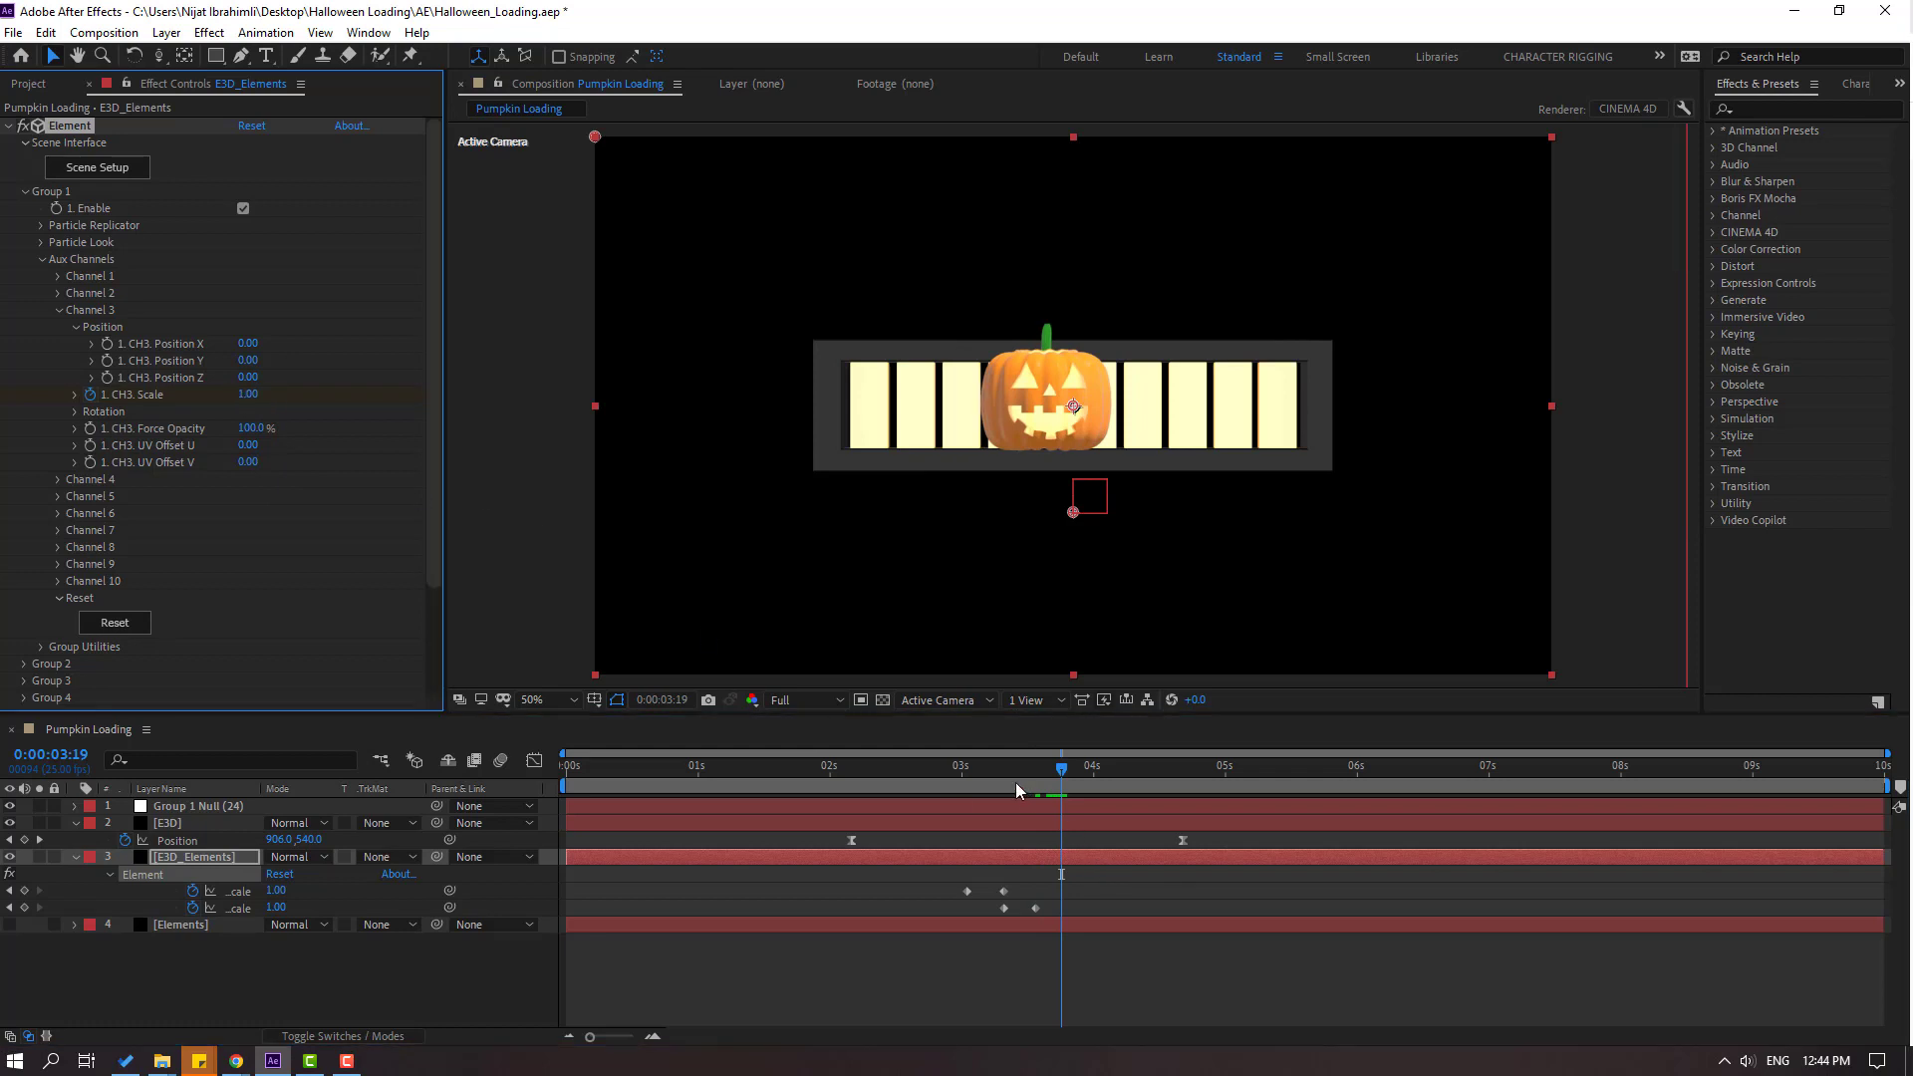
{"action": "left_click_drag", "start_coordinate": [1010, 773], "coordinate": [1067, 793]}
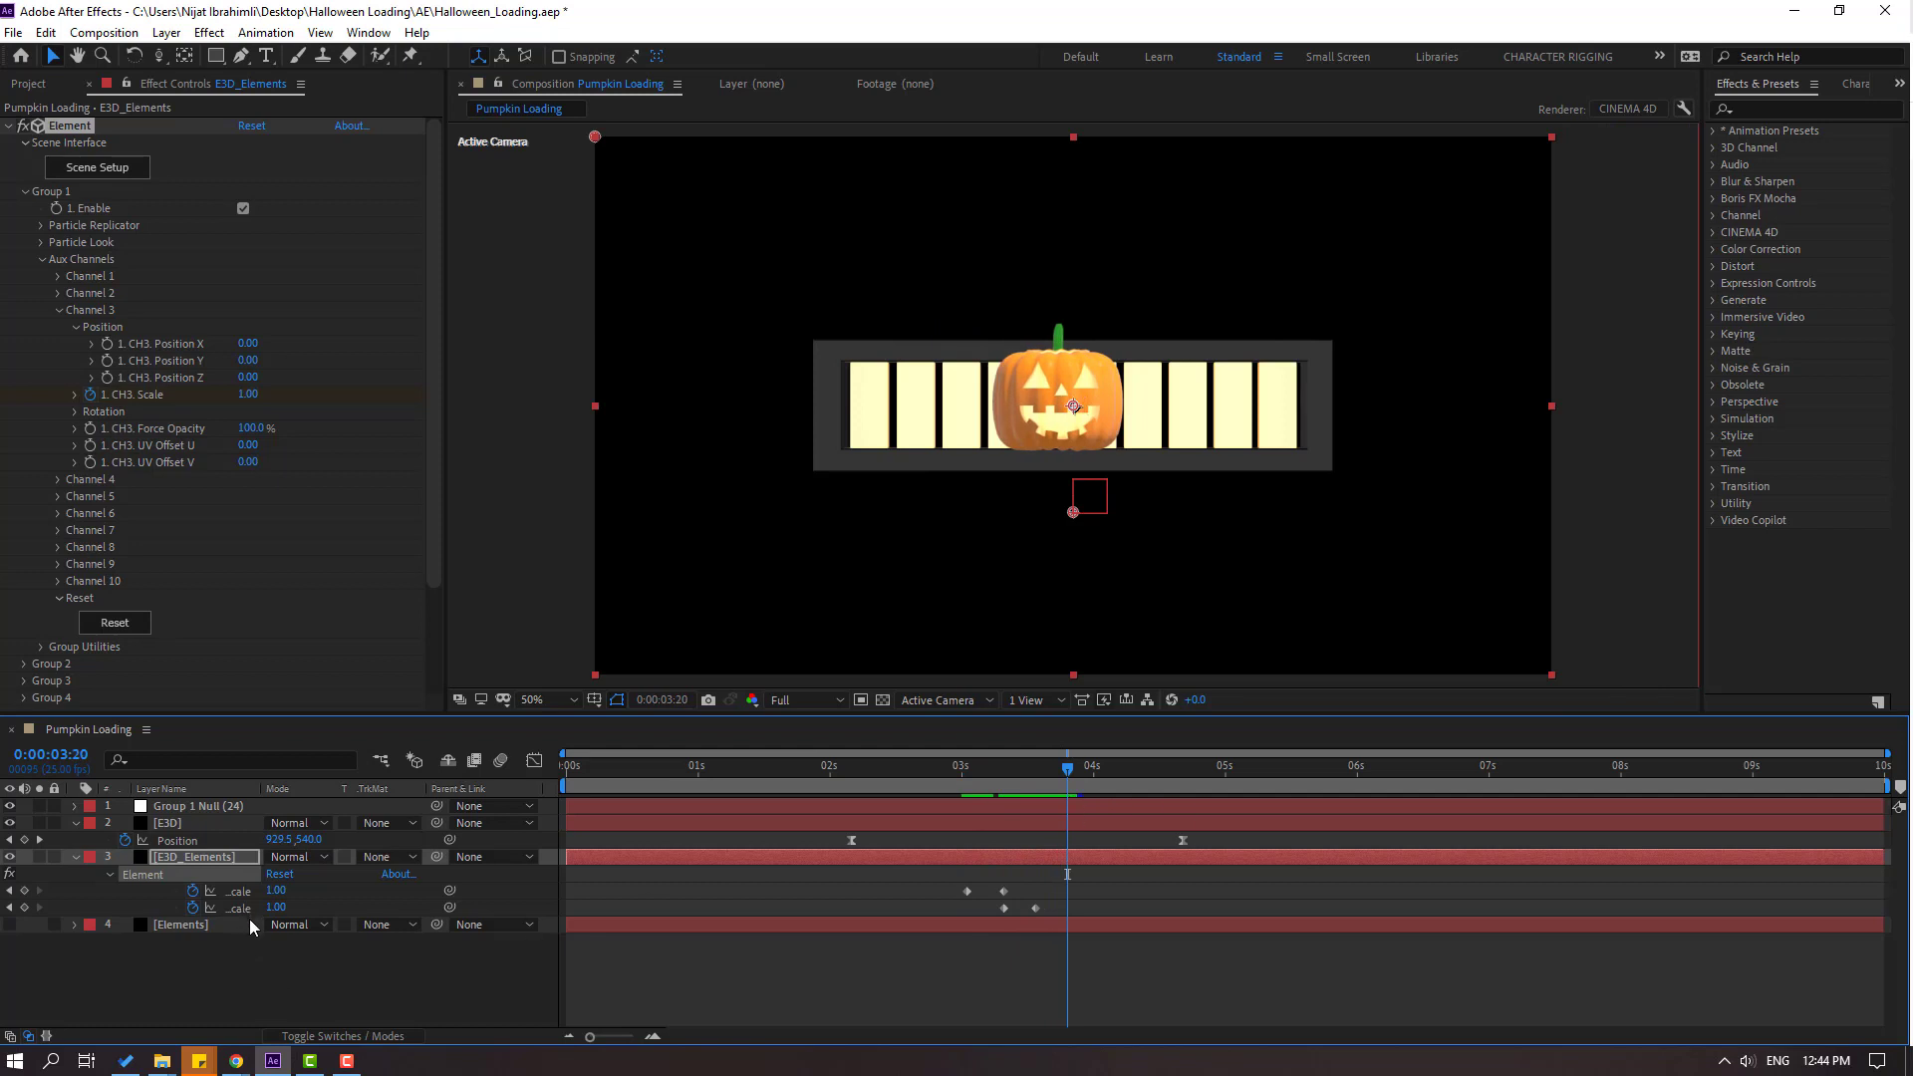
{"action": "key", "text": "u"}
{"action": "key", "text": "u"}
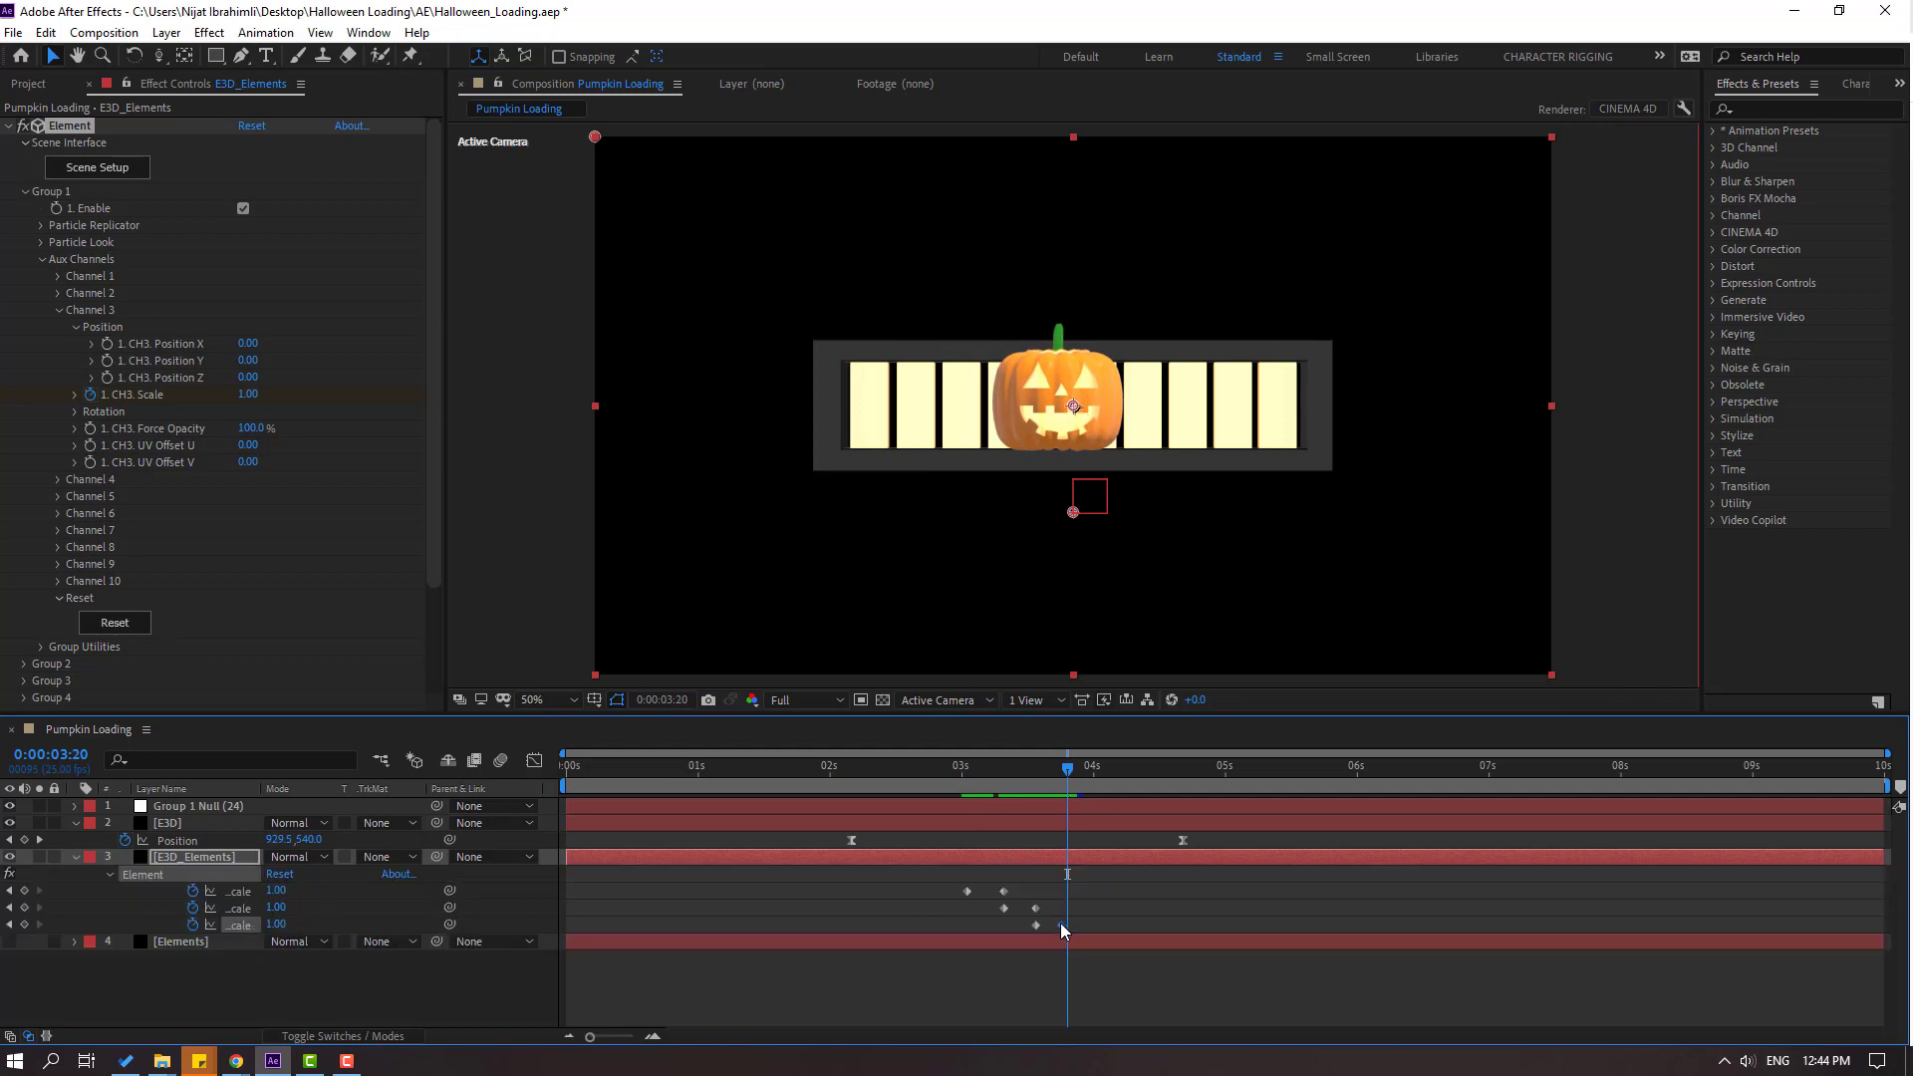
Move the last Channel 3 Scale keyframe to about 0:00:03:21 and apply Easy Ease to all the Scale keyframes of Channels 1 to 3.
{"action": "left_click_drag", "start_coordinate": [1060, 923], "coordinate": [937, 928]}
{"action": "right_click", "coordinate": [974, 893]}
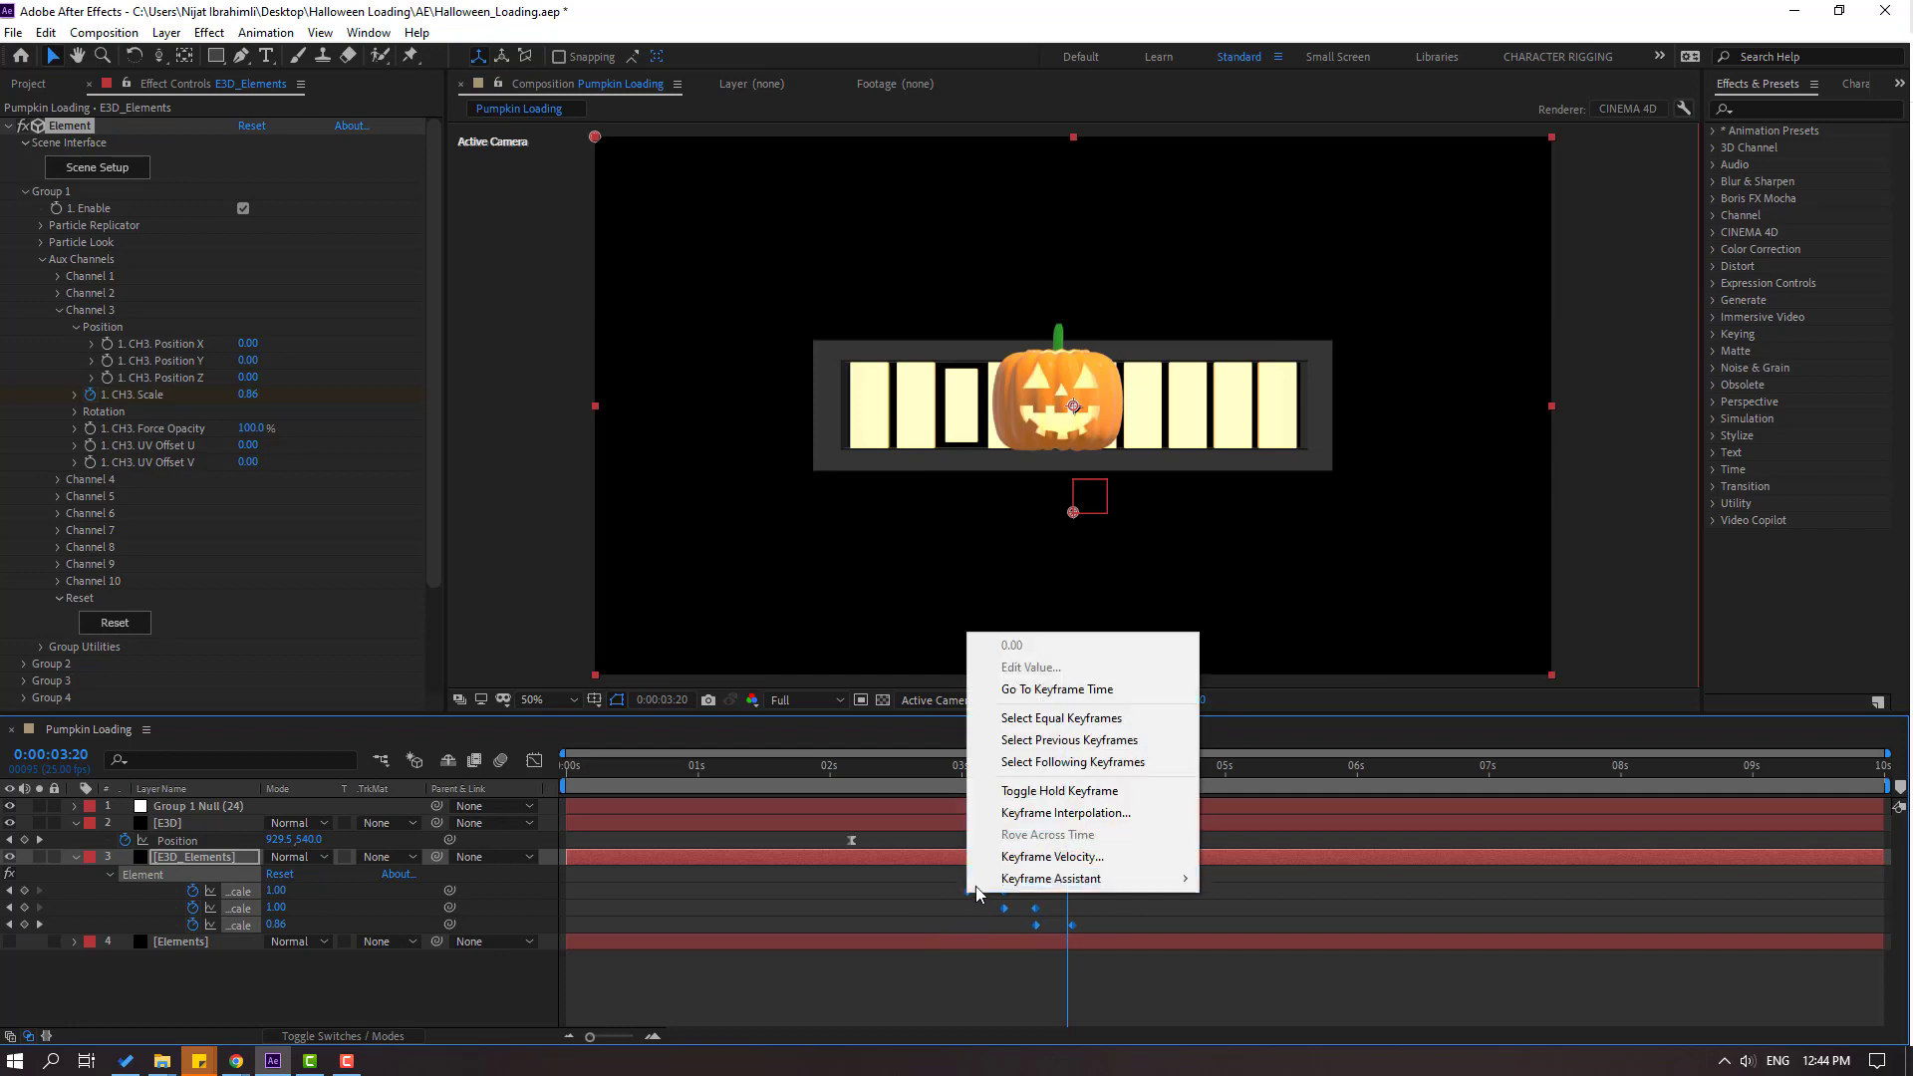
{"action": "mouse_move", "coordinate": [1056, 877]}
{"action": "left_click", "coordinate": [1245, 726]}
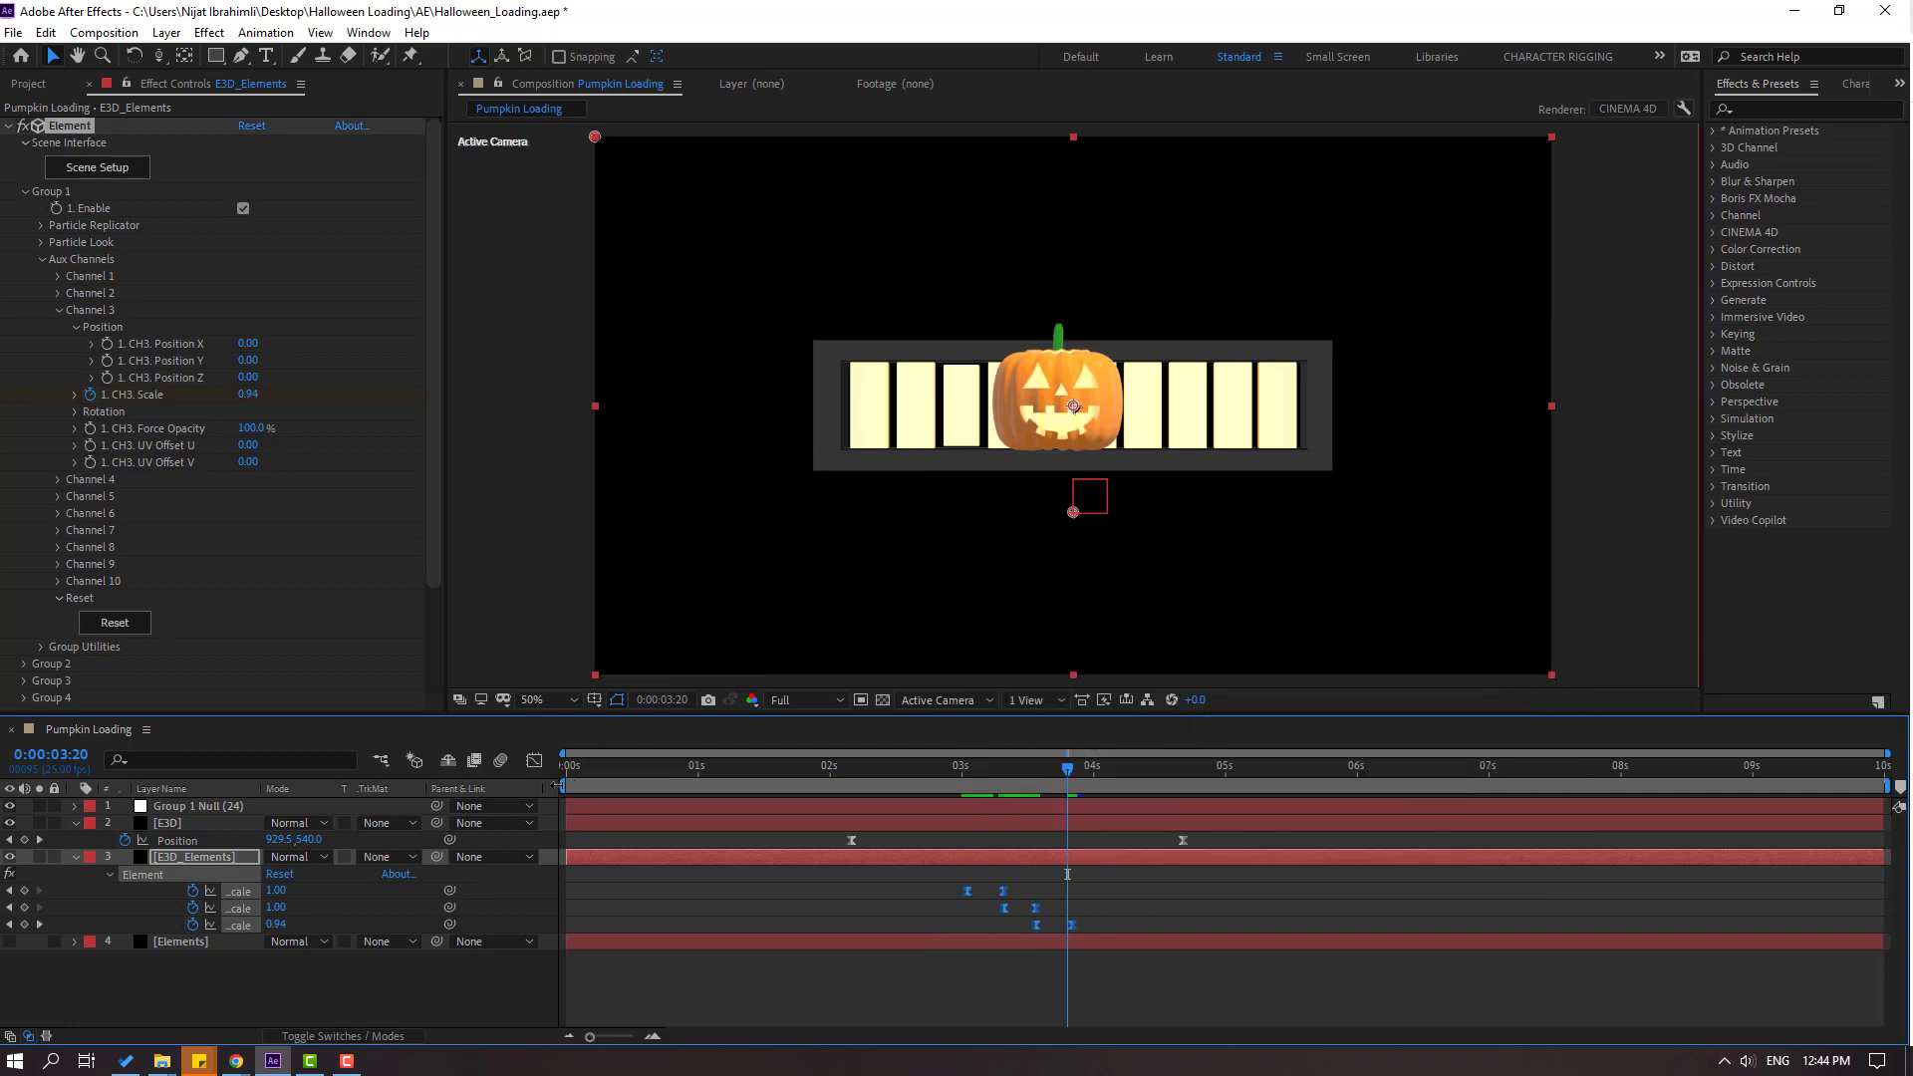
Trim the work area to start at about 0:00:02:21 and preview the boxes scaling up behind the pumpkin.
{"action": "left_click_drag", "start_coordinate": [556, 785], "coordinate": [937, 785]}
{"action": "key", "text": "space"}
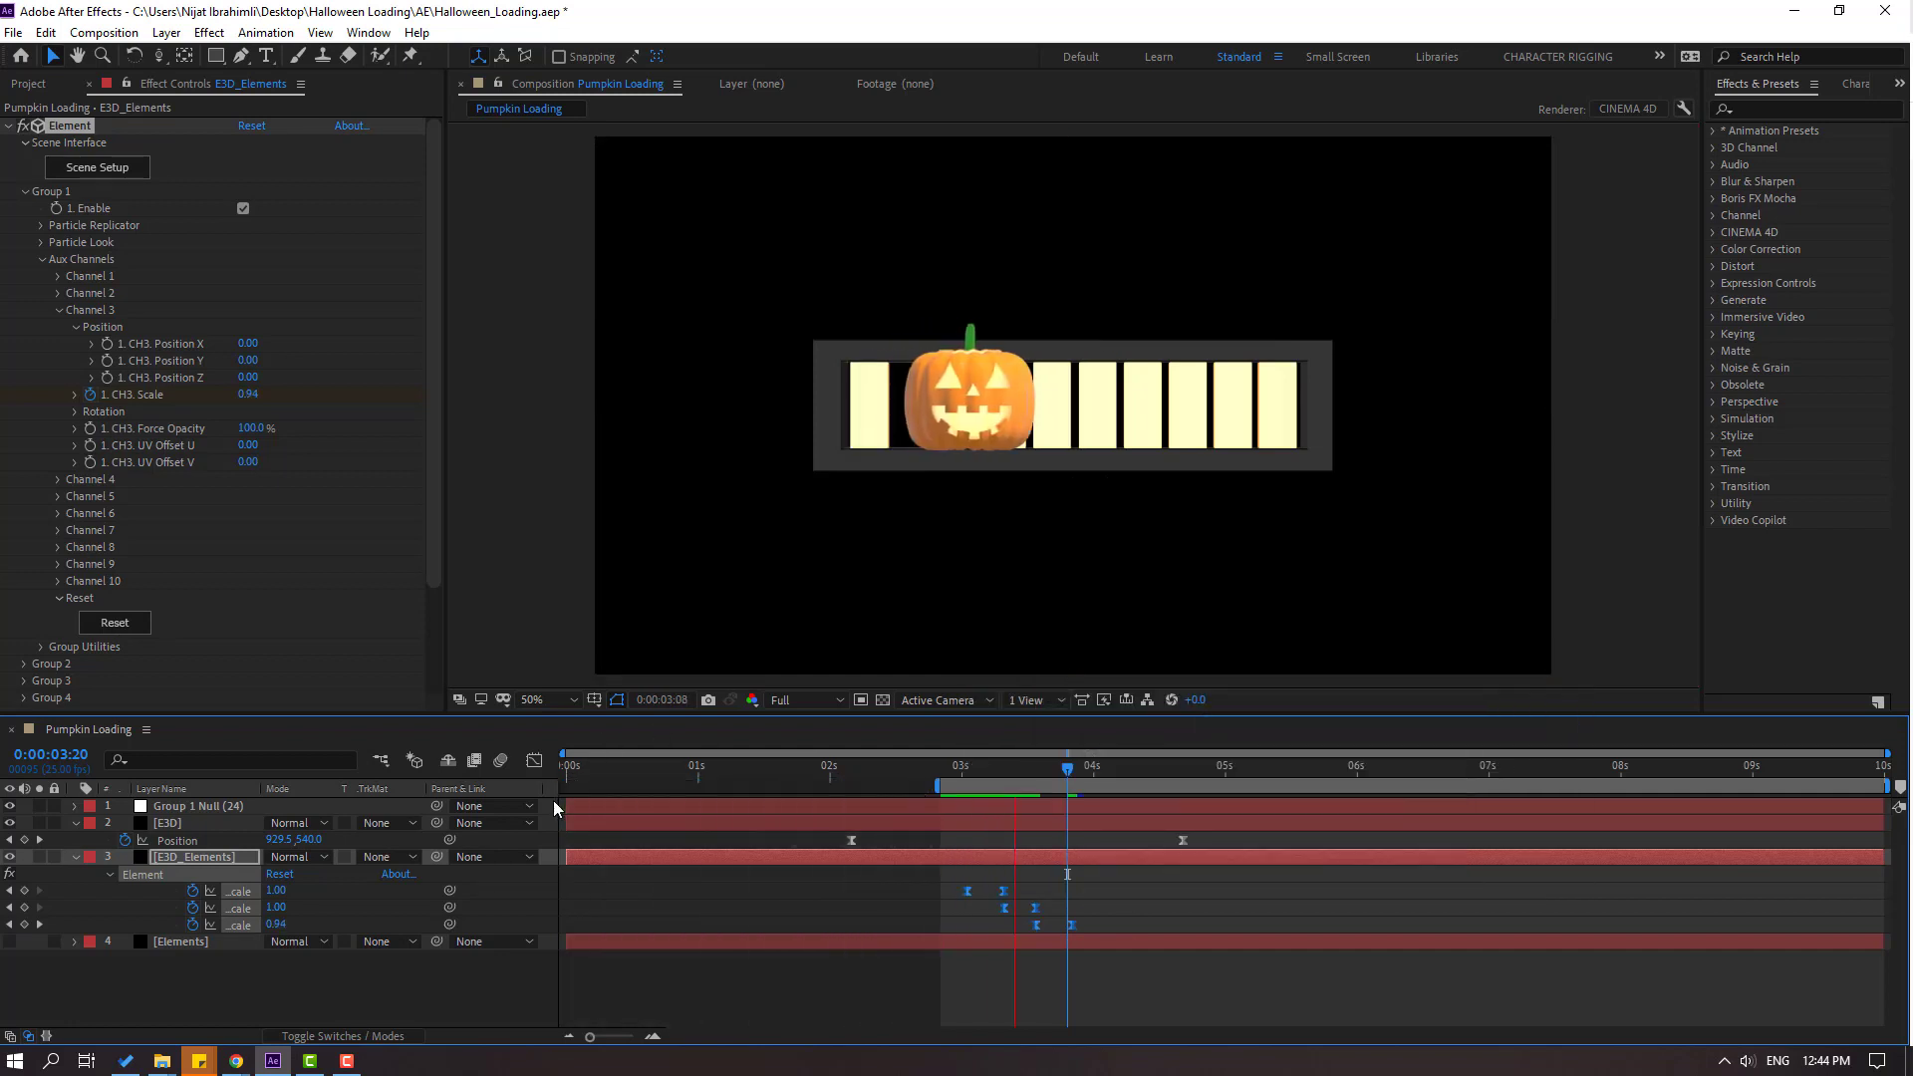
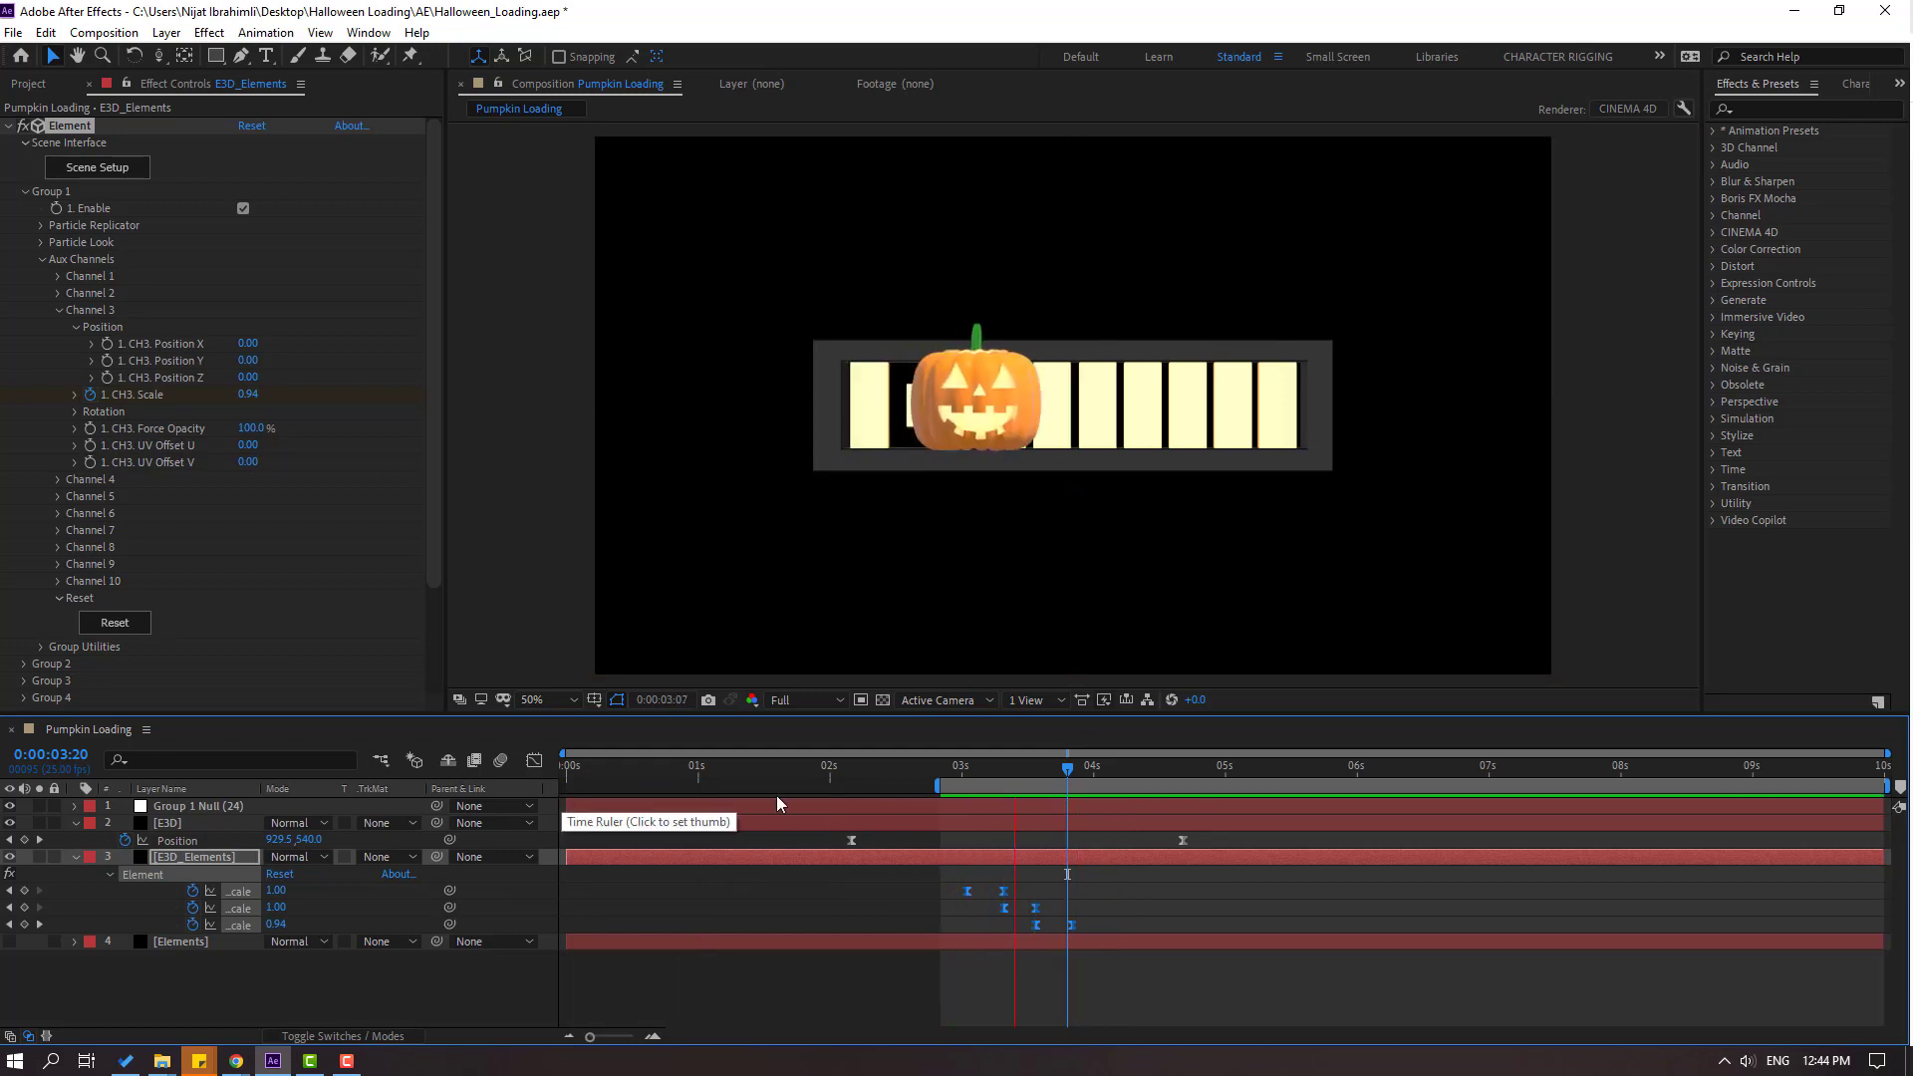
{"action": "left_click", "coordinate": [1064, 792]}
Keyframe the Scale of Aux Channel 4 with 0.00 at 0:00:03:21.
{"action": "left_click", "coordinate": [1076, 782]}
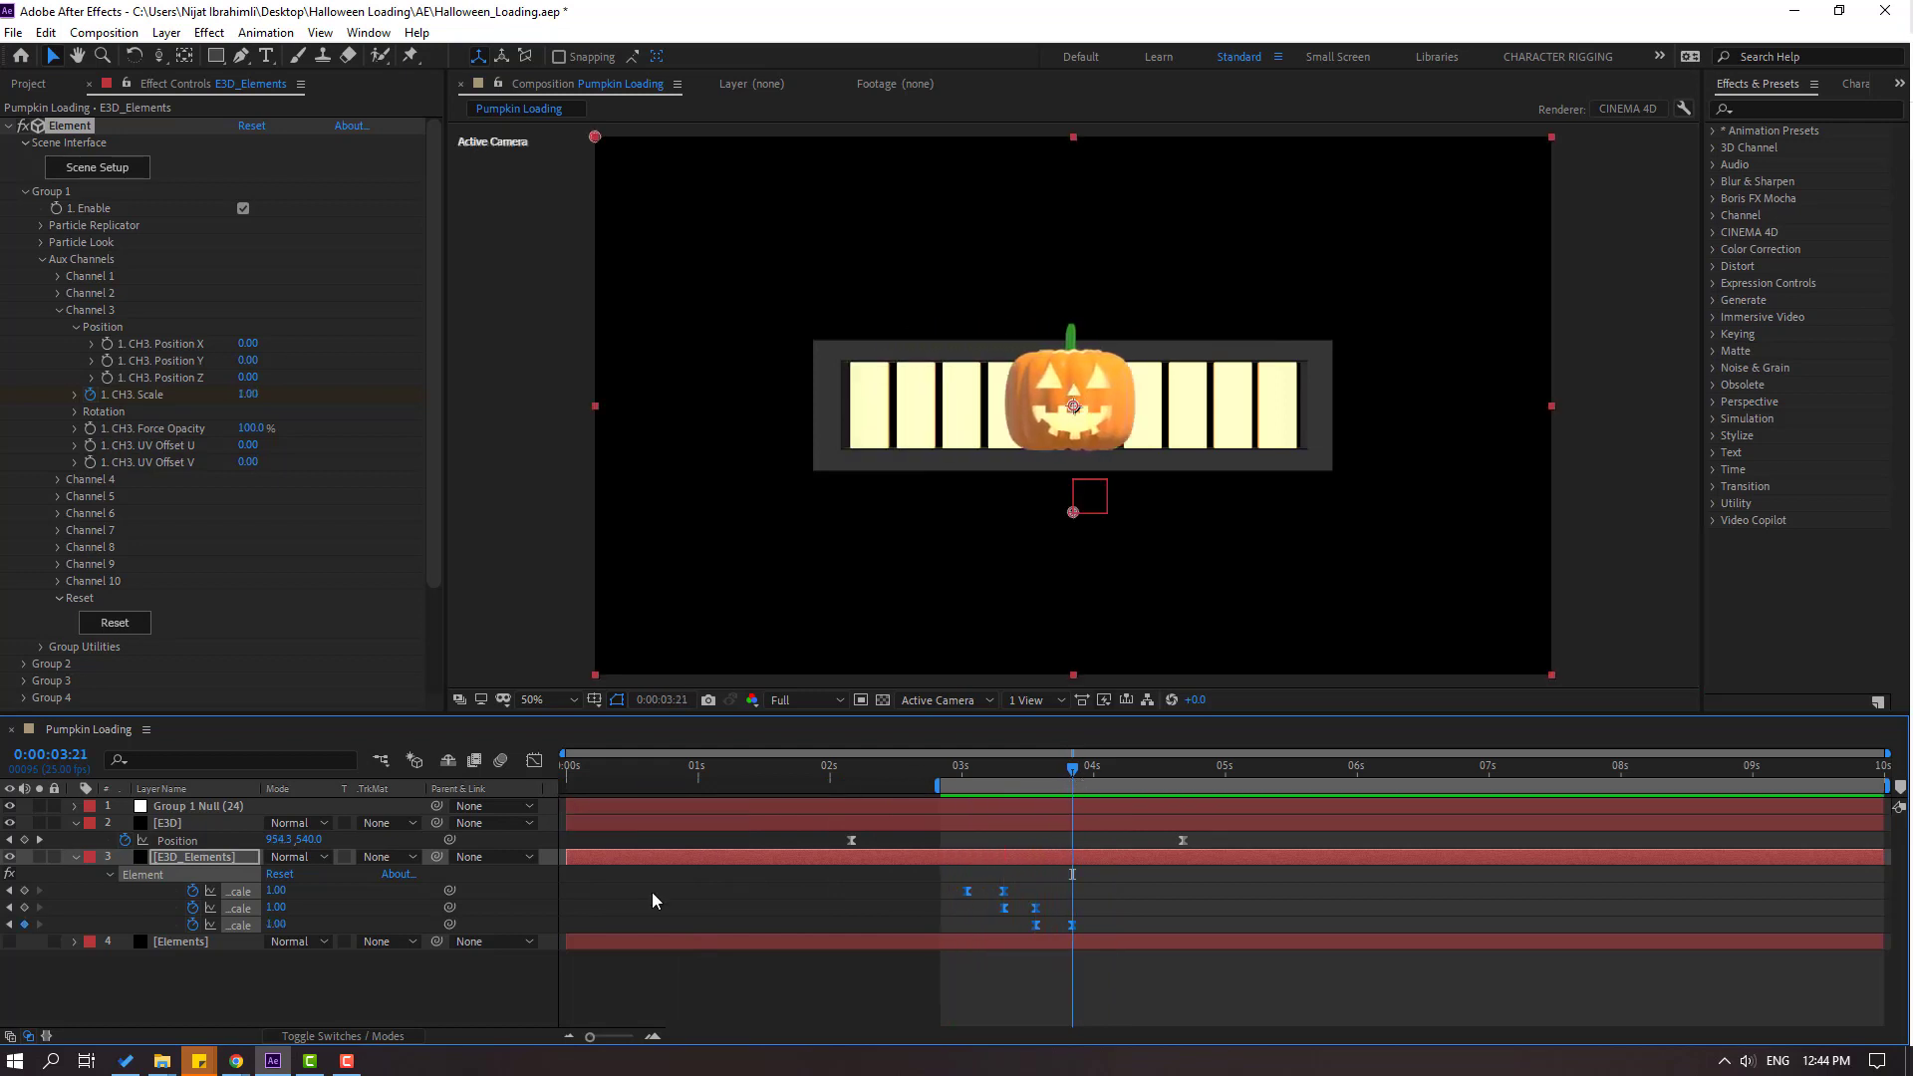
{"action": "left_click", "coordinate": [59, 310]}
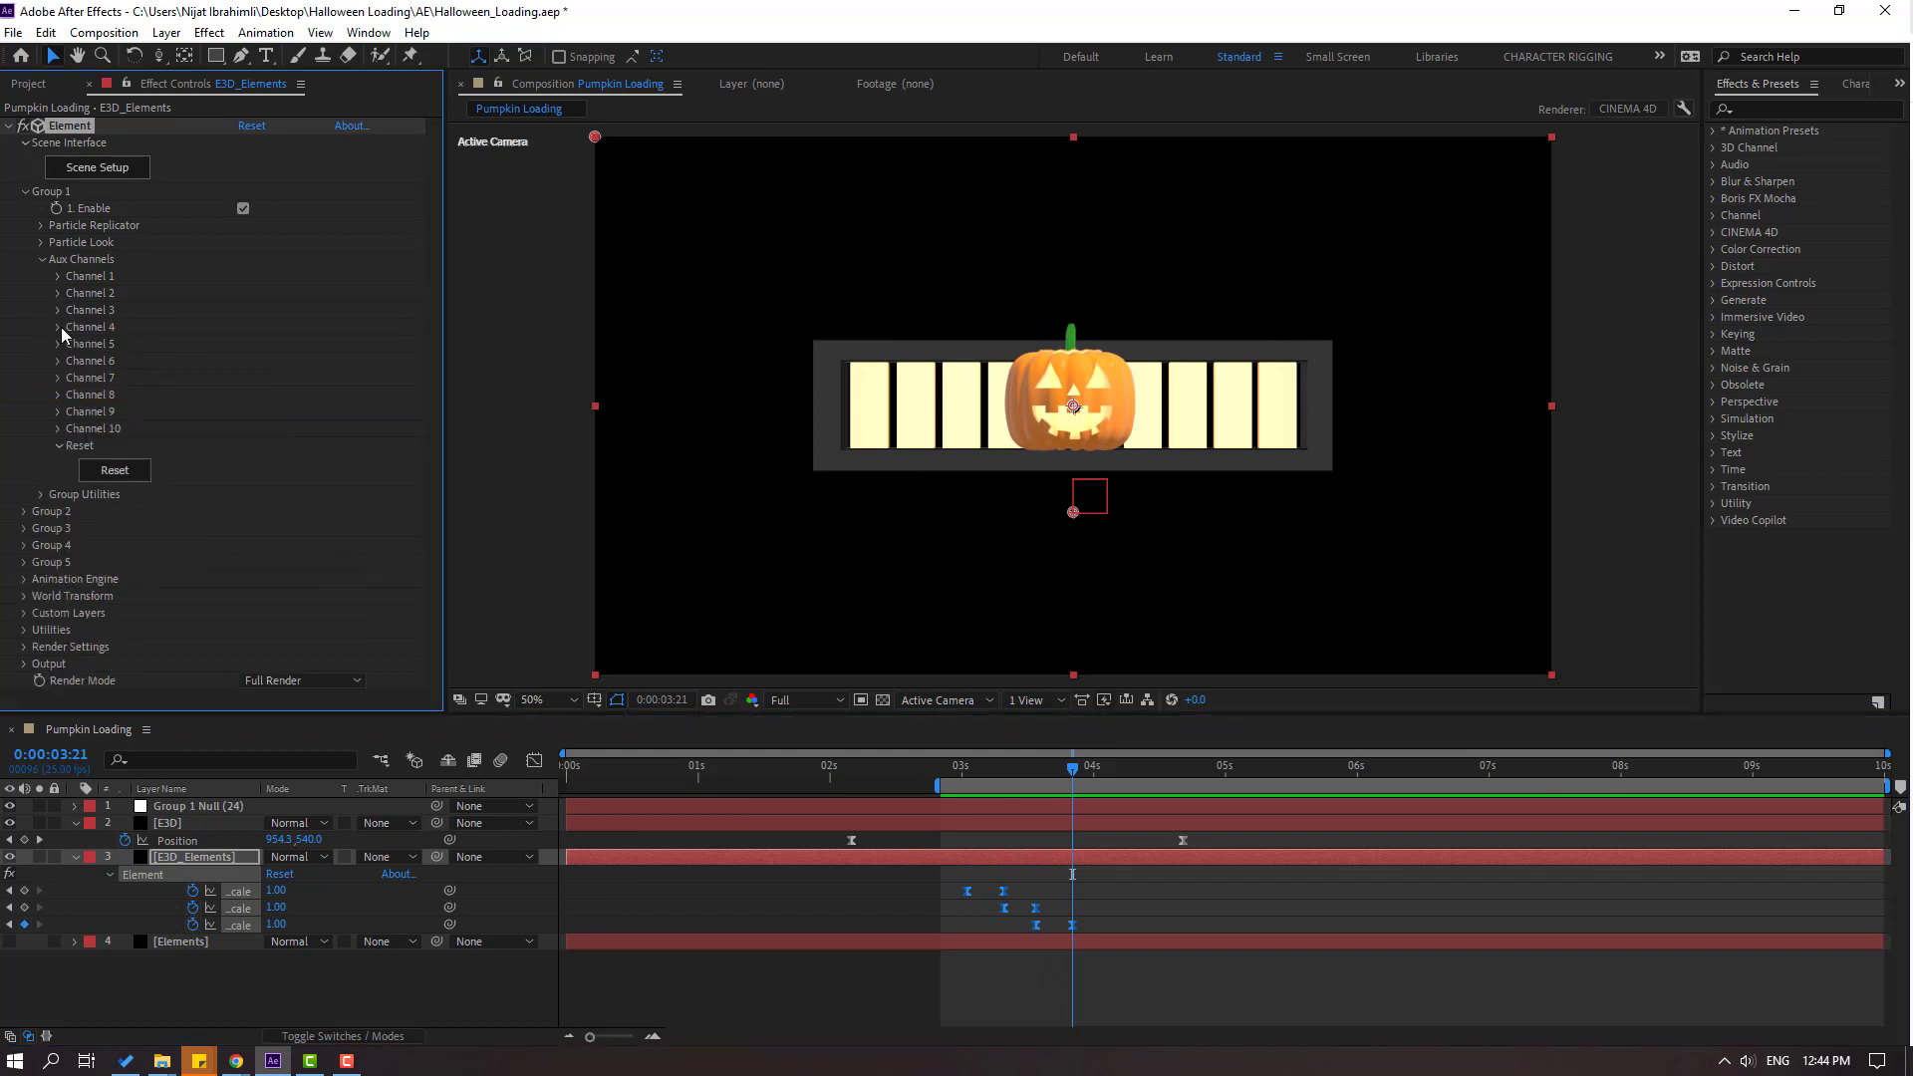
{"action": "left_click", "coordinate": [62, 327]}
{"action": "key", "text": "Return"}
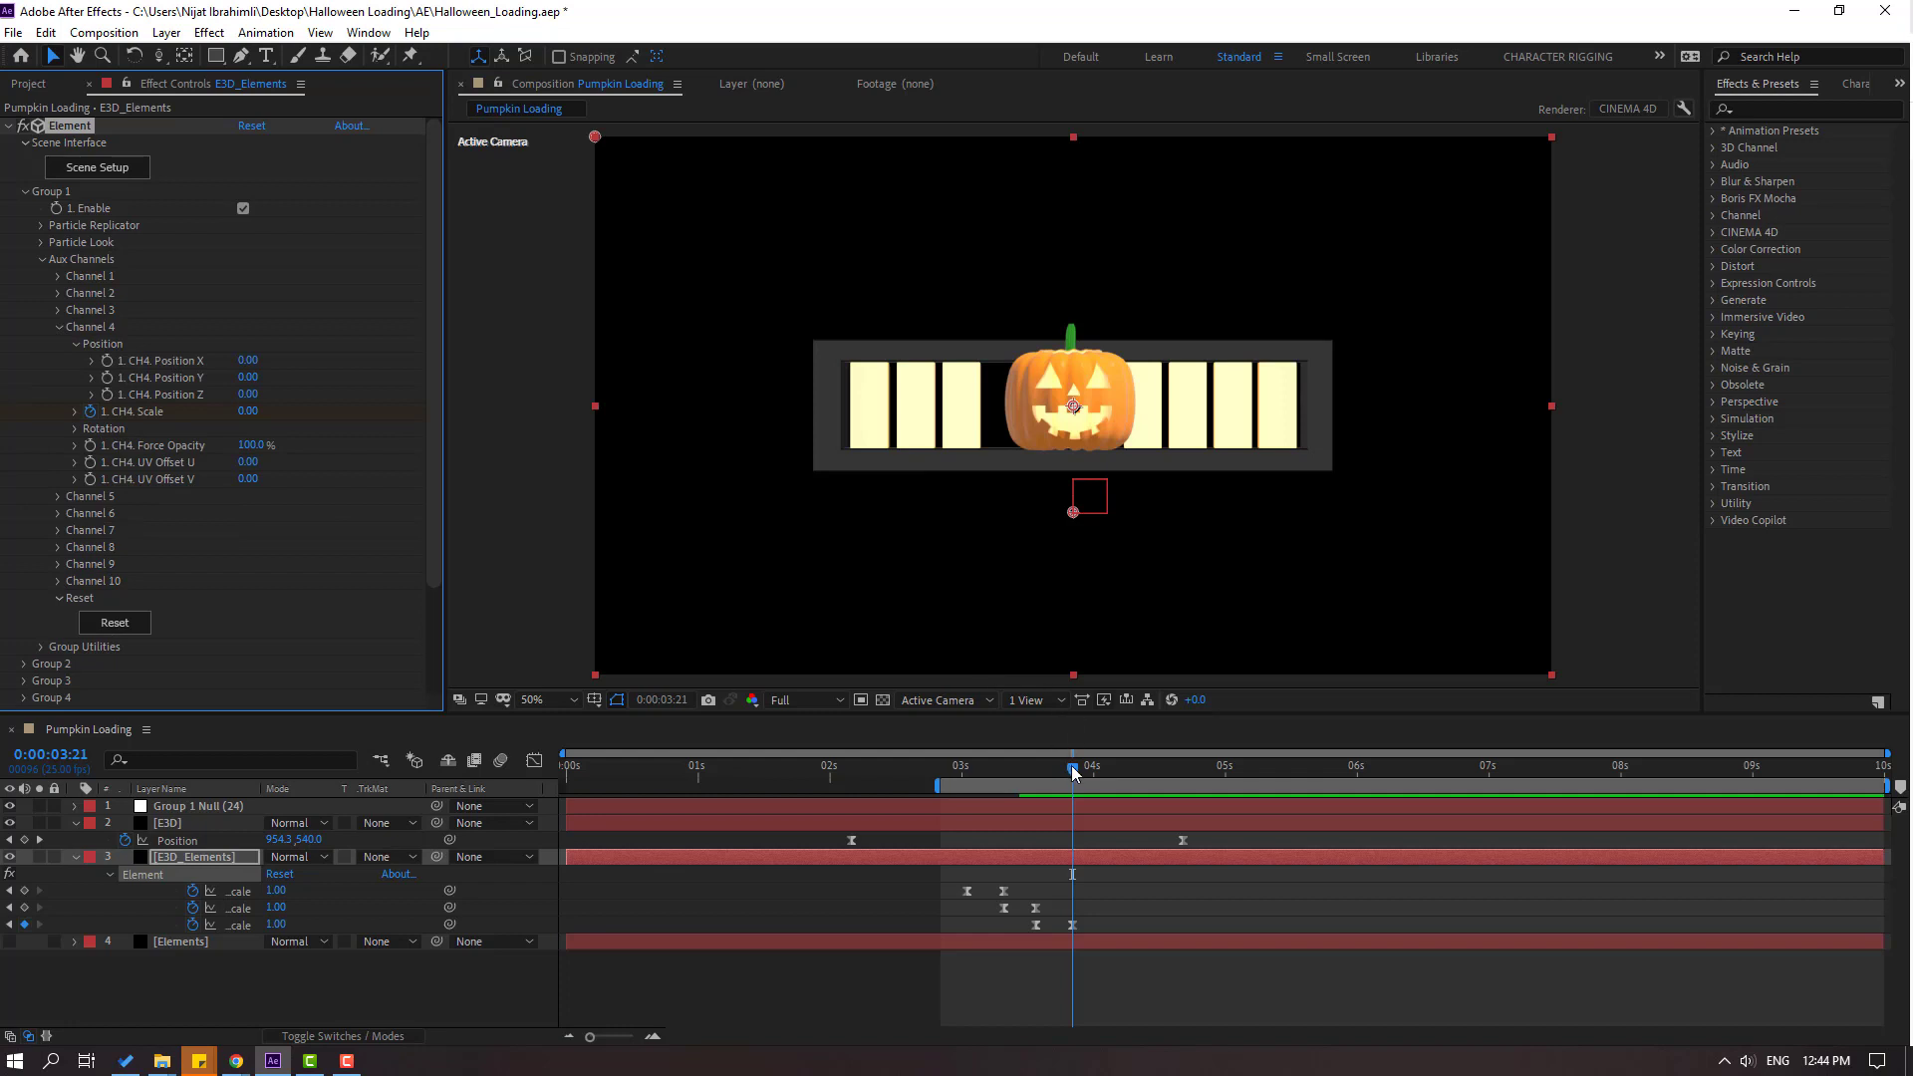
Set the Channel 4 Scale to 1.00 at 0:00:04:02 and refresh the keyframes displayed for the E3D_Elements layer.
{"action": "left_click_drag", "start_coordinate": [1073, 772], "coordinate": [1109, 774]}
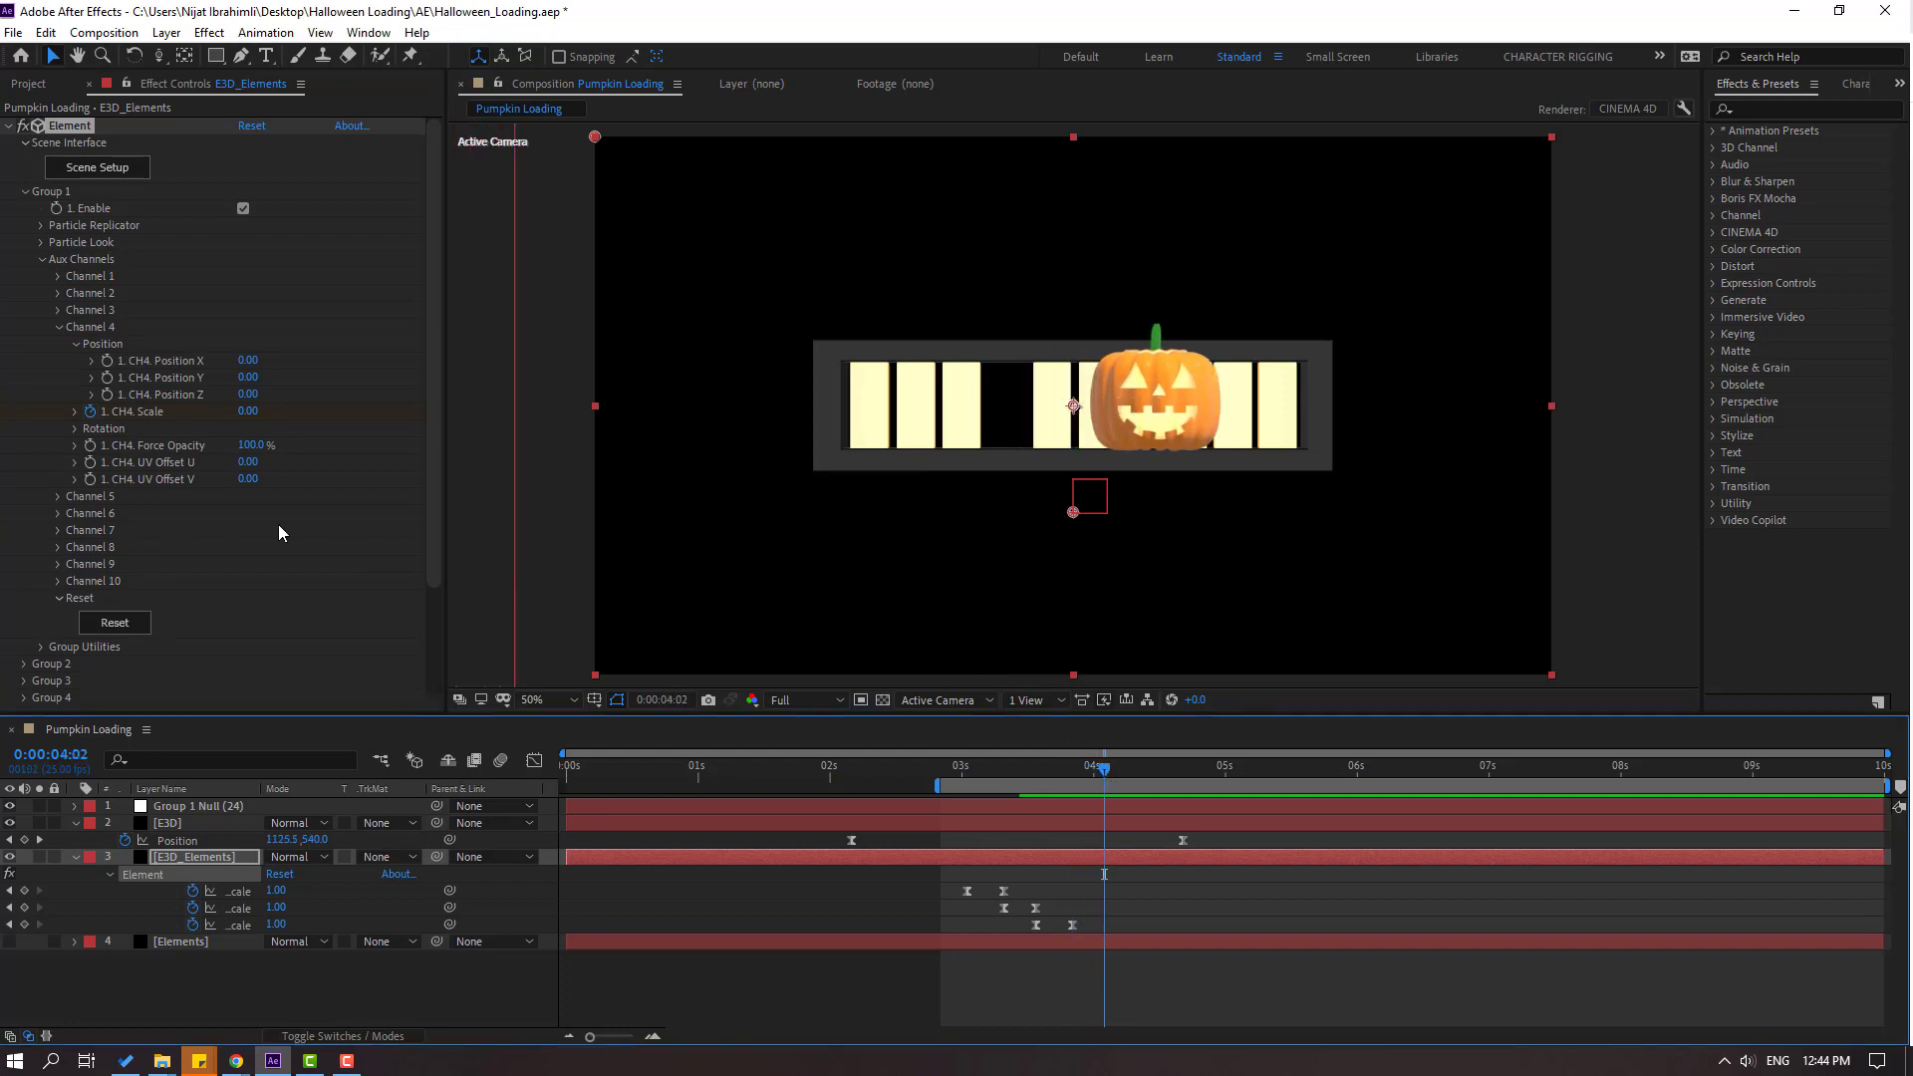
{"action": "left_click", "coordinate": [243, 411]}
{"action": "type", "text": "1"}
{"action": "key", "text": "Return"}
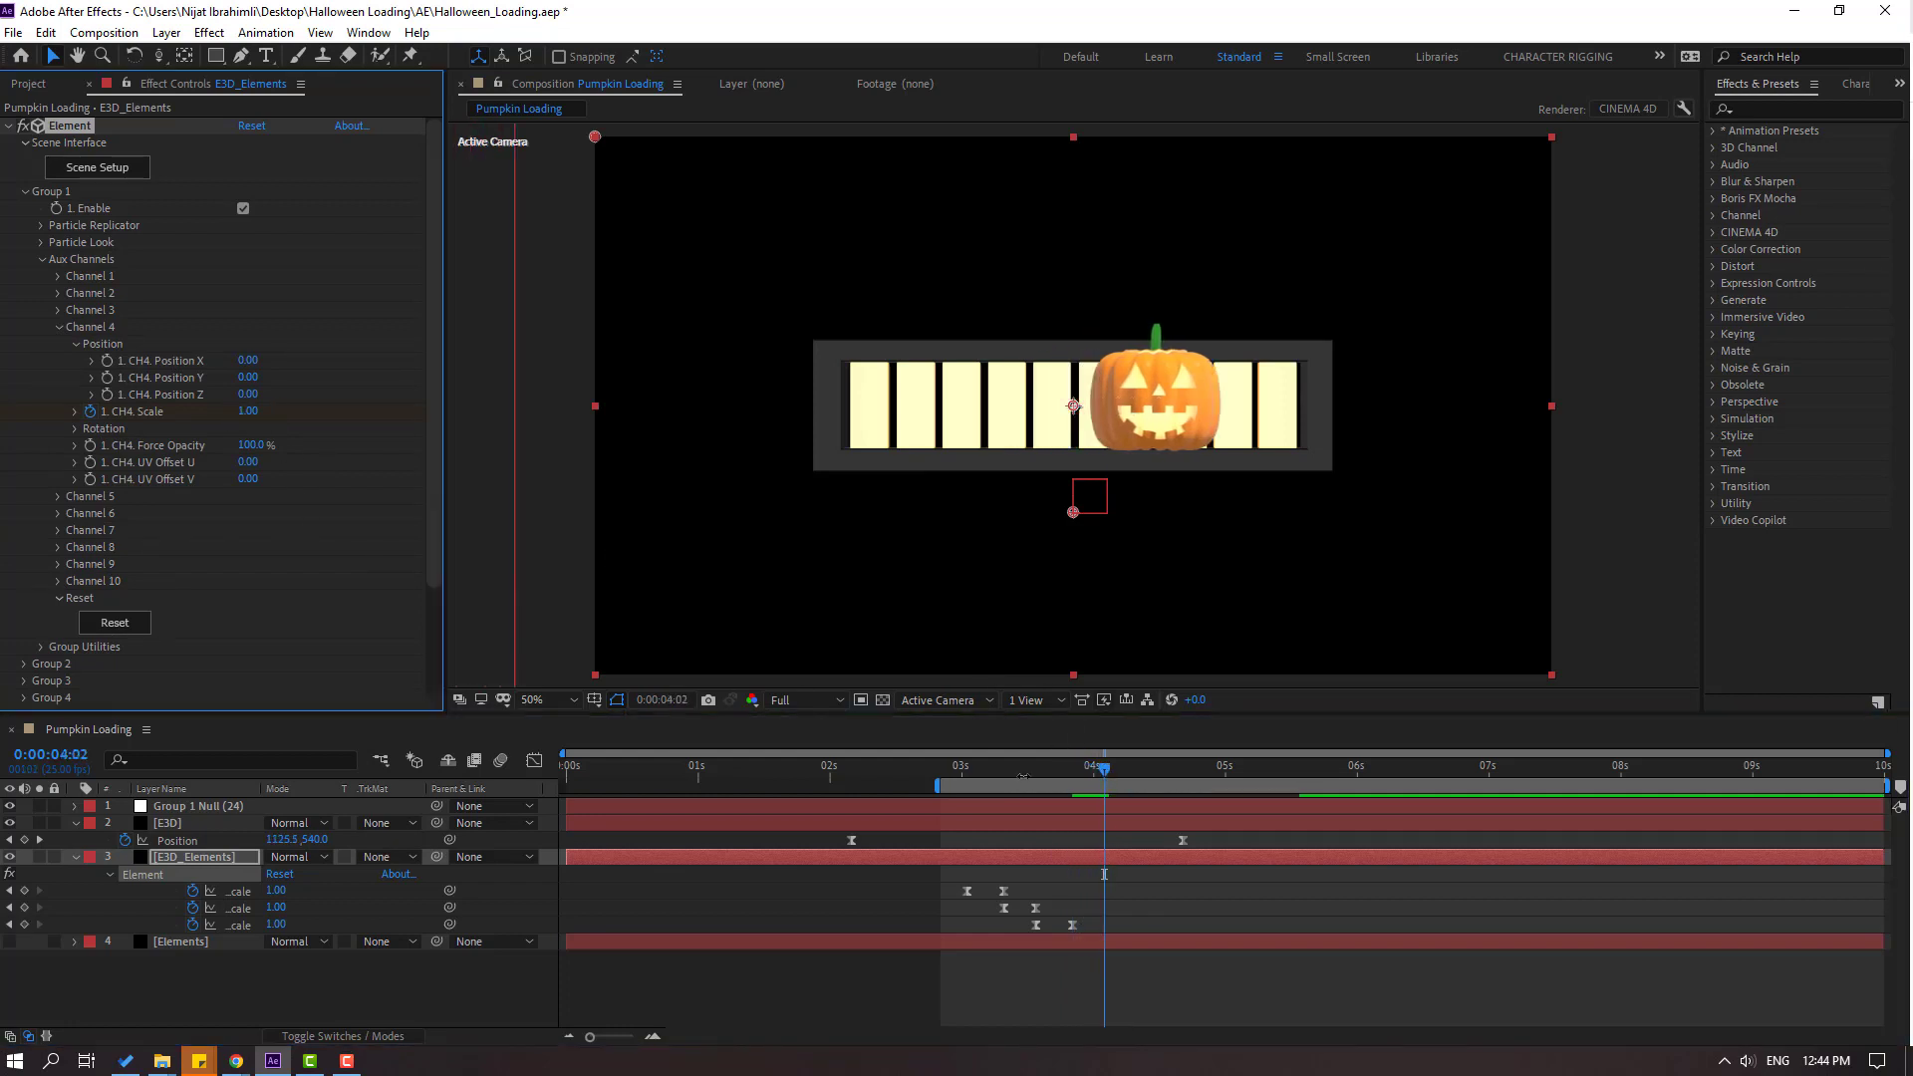
{"action": "mouse_move", "coordinate": [1024, 776]}
{"action": "left_mouse_down"}
{"action": "mouse_move", "coordinate": [1089, 775]}
{"action": "mouse_move", "coordinate": [1053, 791]}
{"action": "left_mouse_up"}
{"action": "key", "text": "u"}
{"action": "key", "text": "u"}
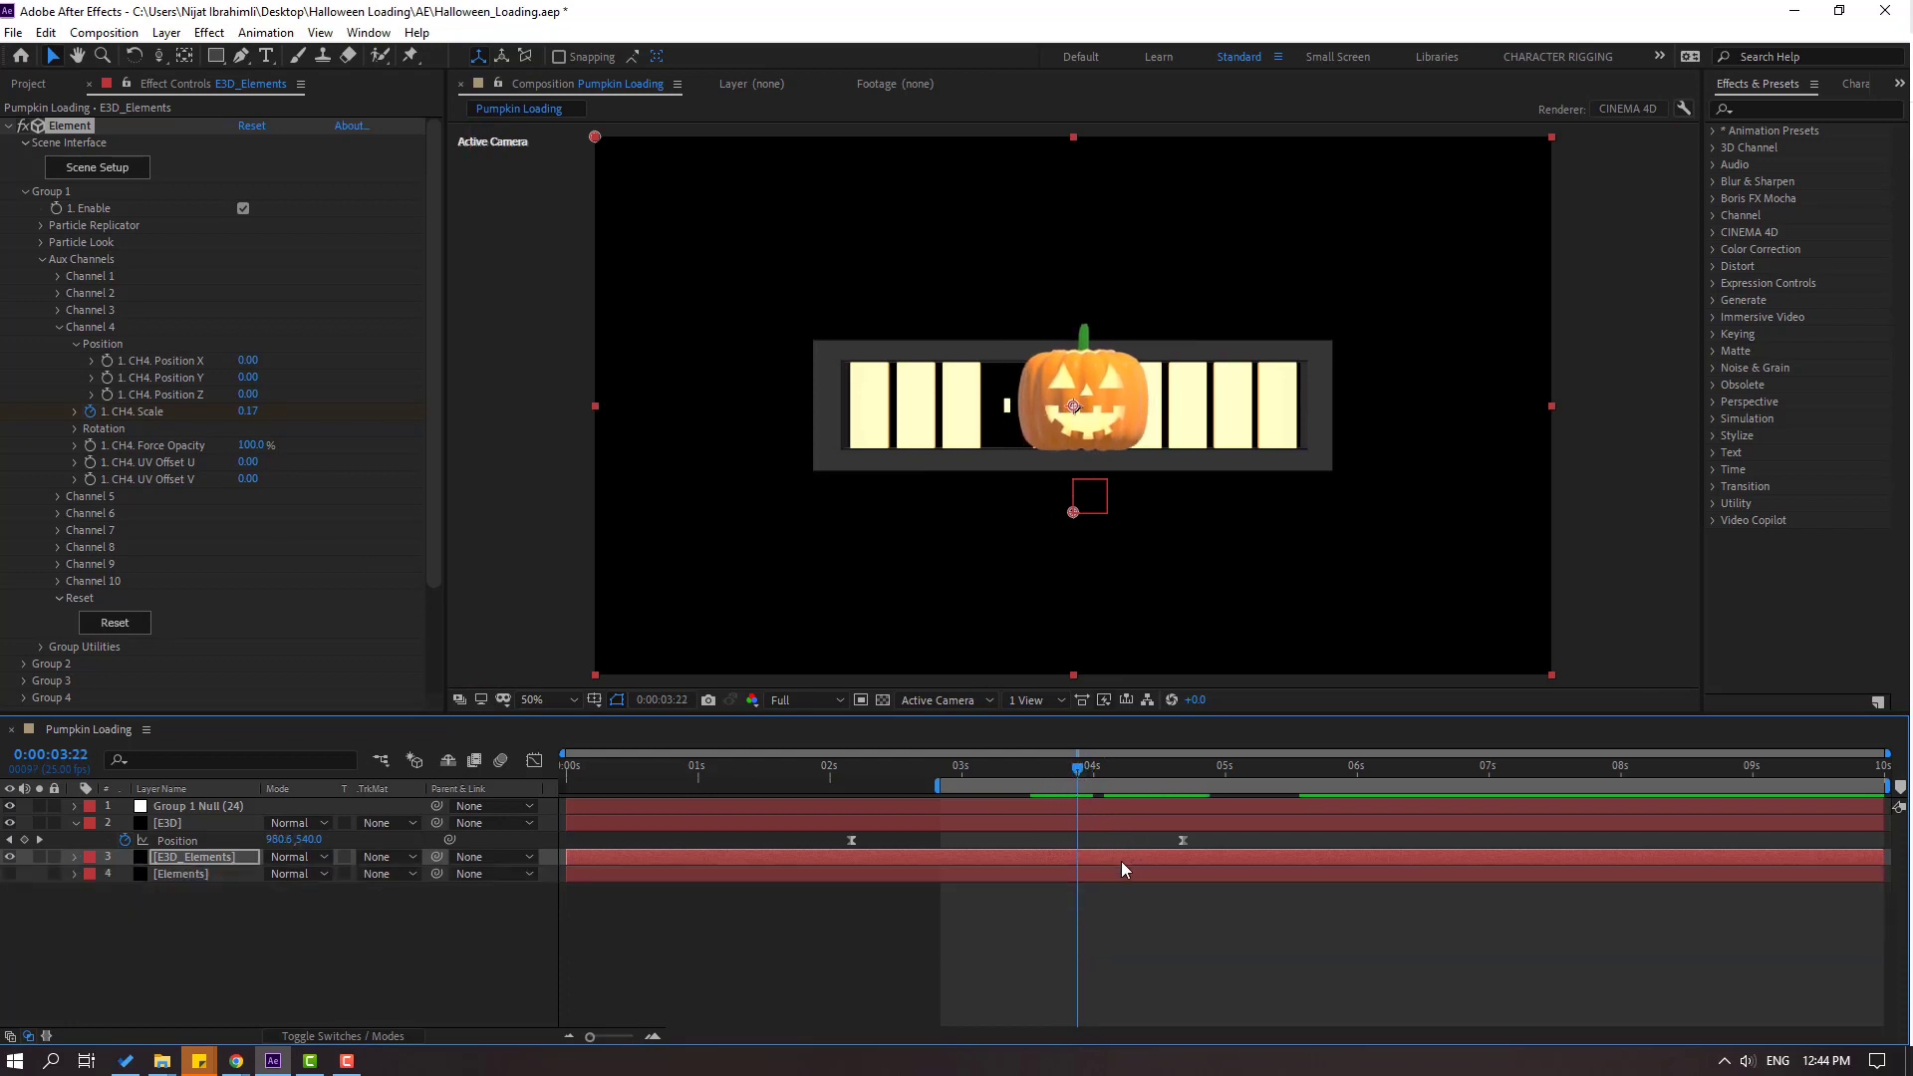
Shift the Channel 4 Scale keyframe pair earlier to run from about 0:00:03:15 to 0:00:03:21, and preview the timing.
{"action": "left_click", "coordinate": [1050, 775]}
{"action": "left_click_drag", "start_coordinate": [1053, 780], "coordinate": [1070, 777]}
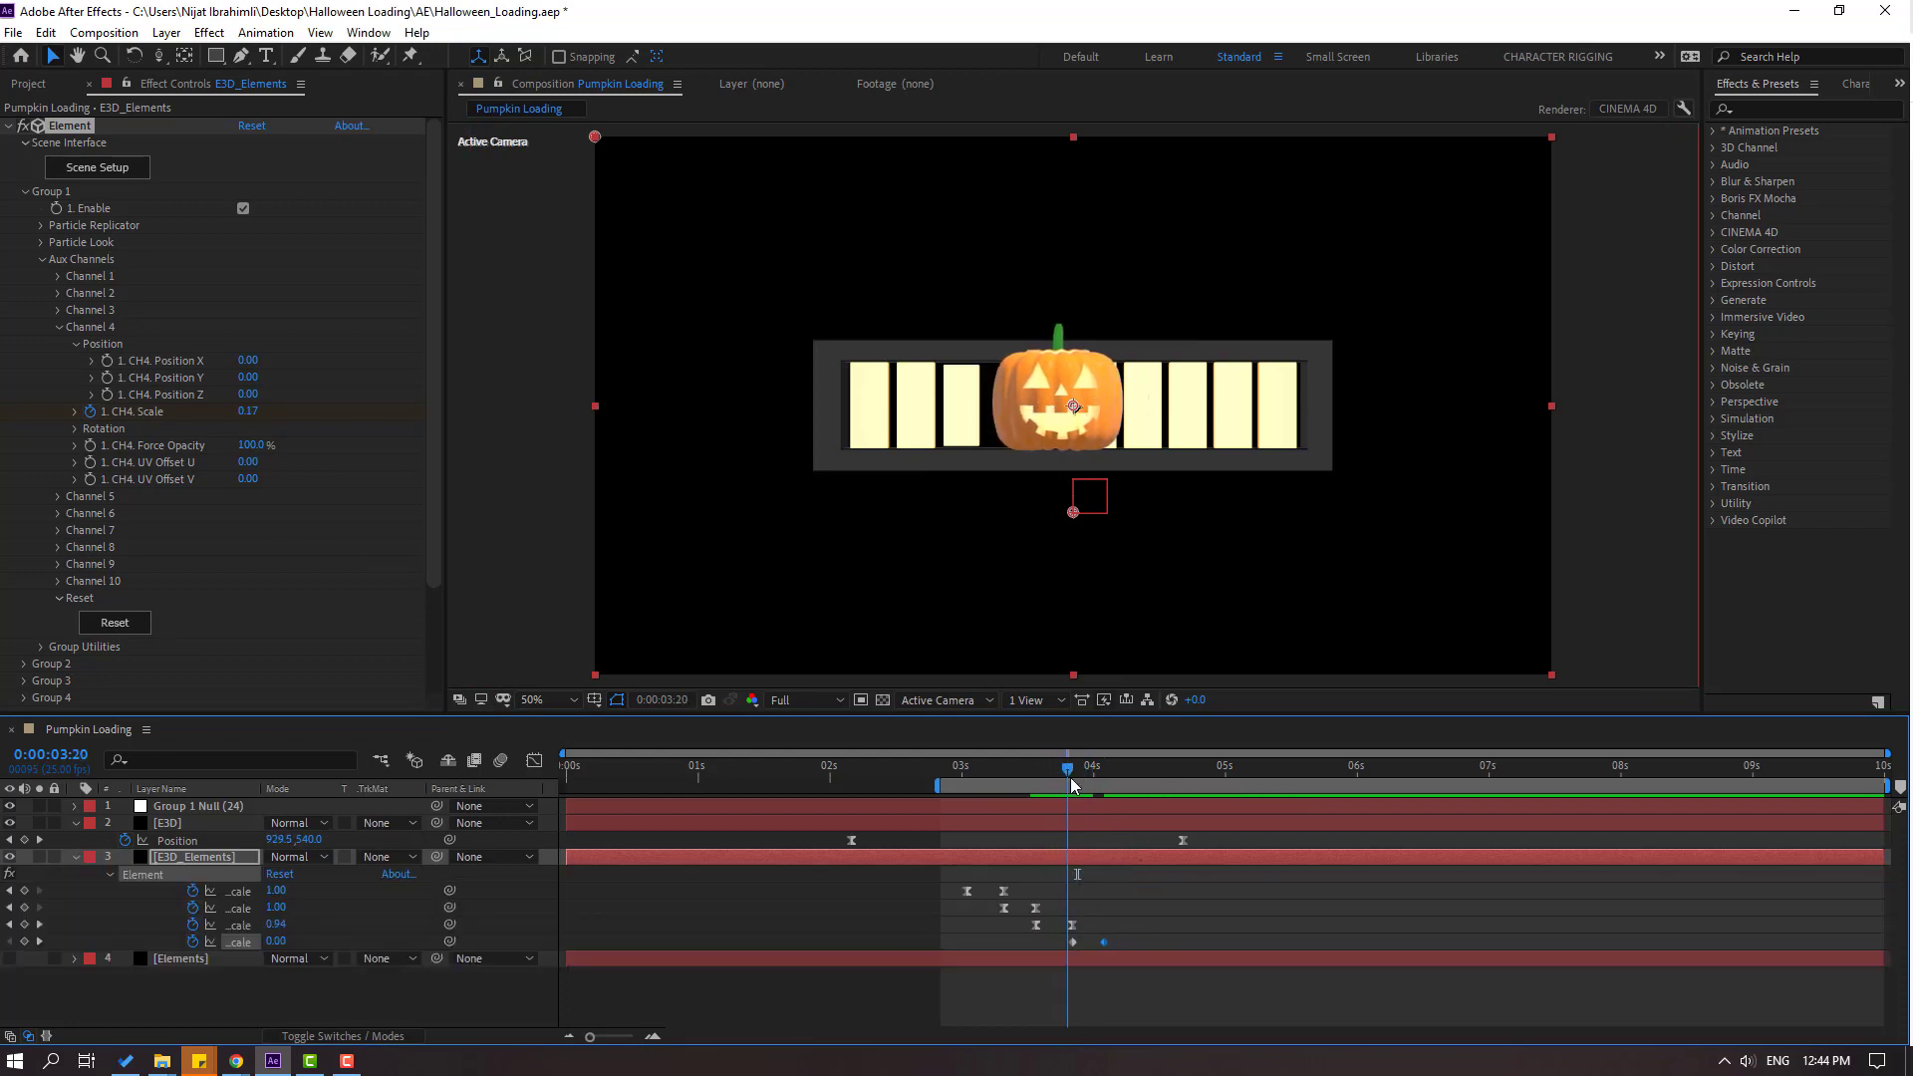
{"action": "left_click", "coordinate": [1073, 942], "text": "shift"}
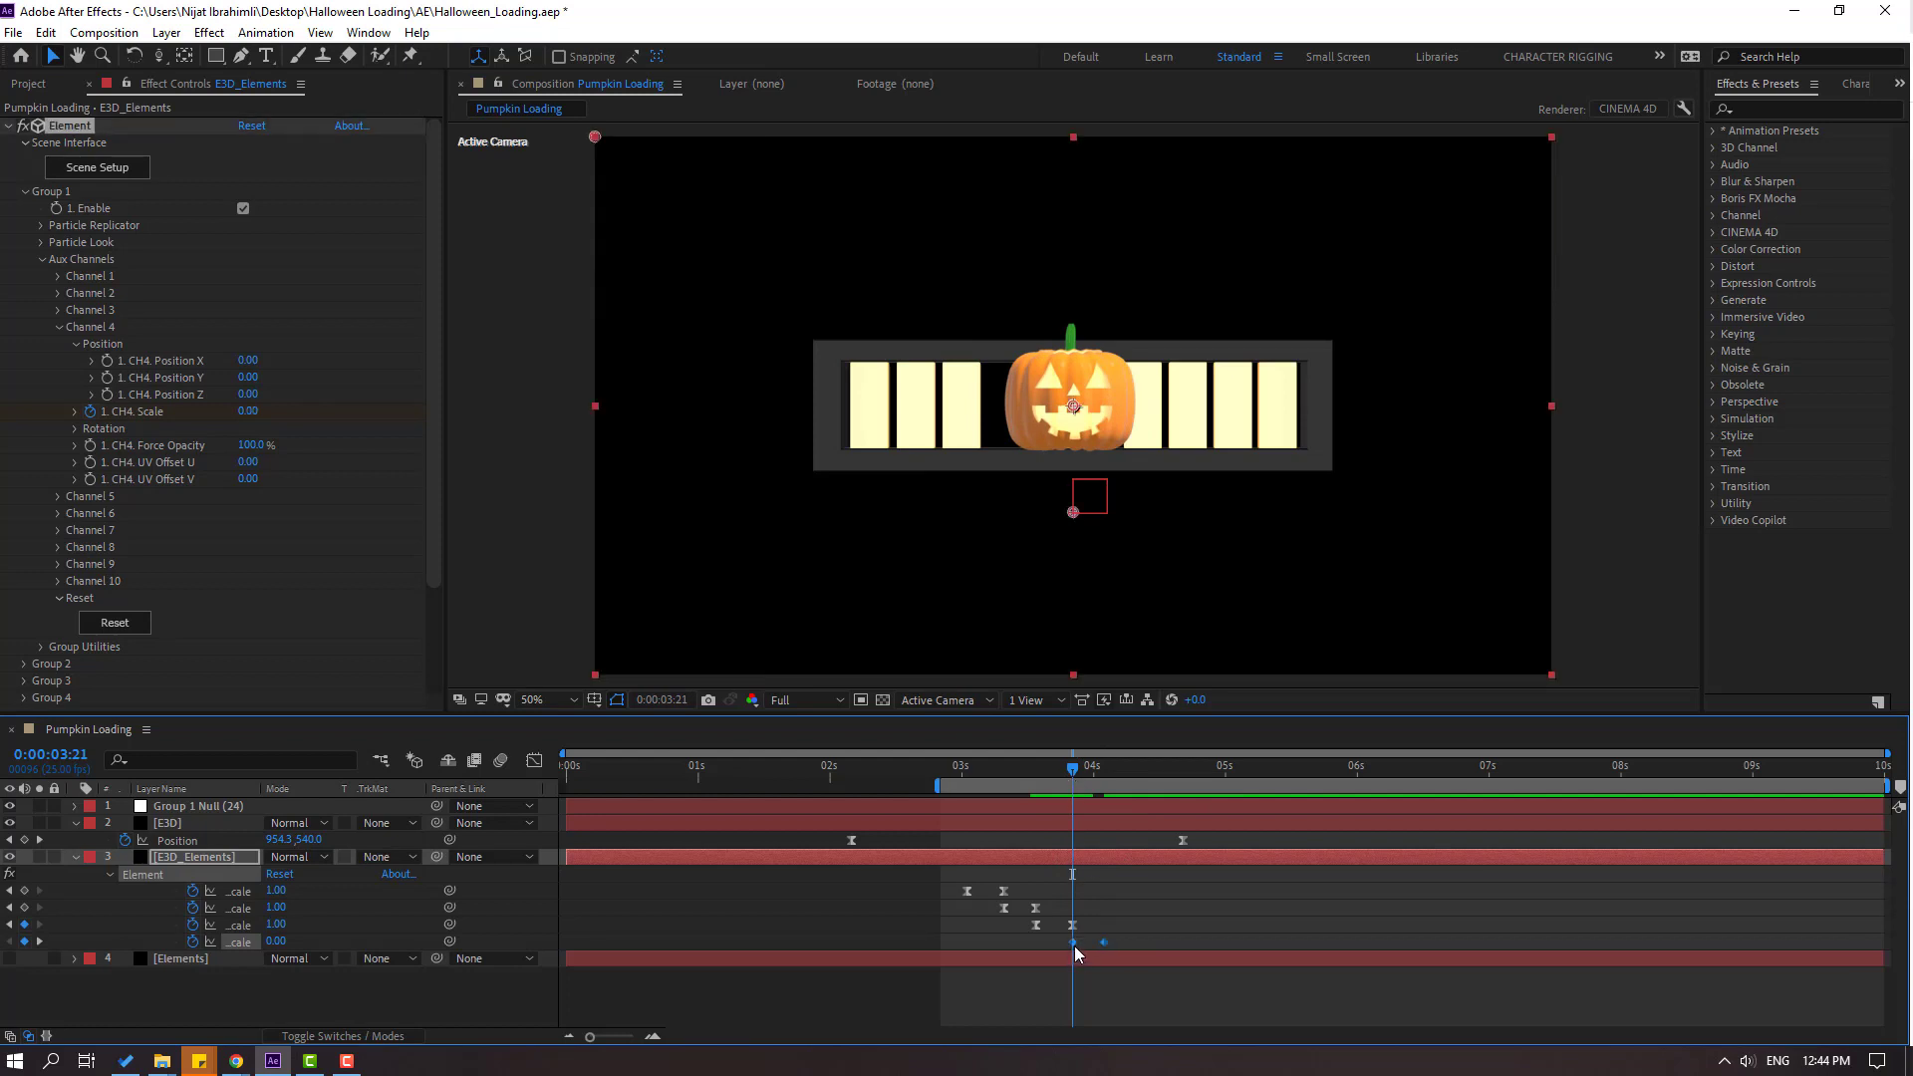
{"action": "left_click_drag", "start_coordinate": [1074, 946], "coordinate": [1044, 951]}
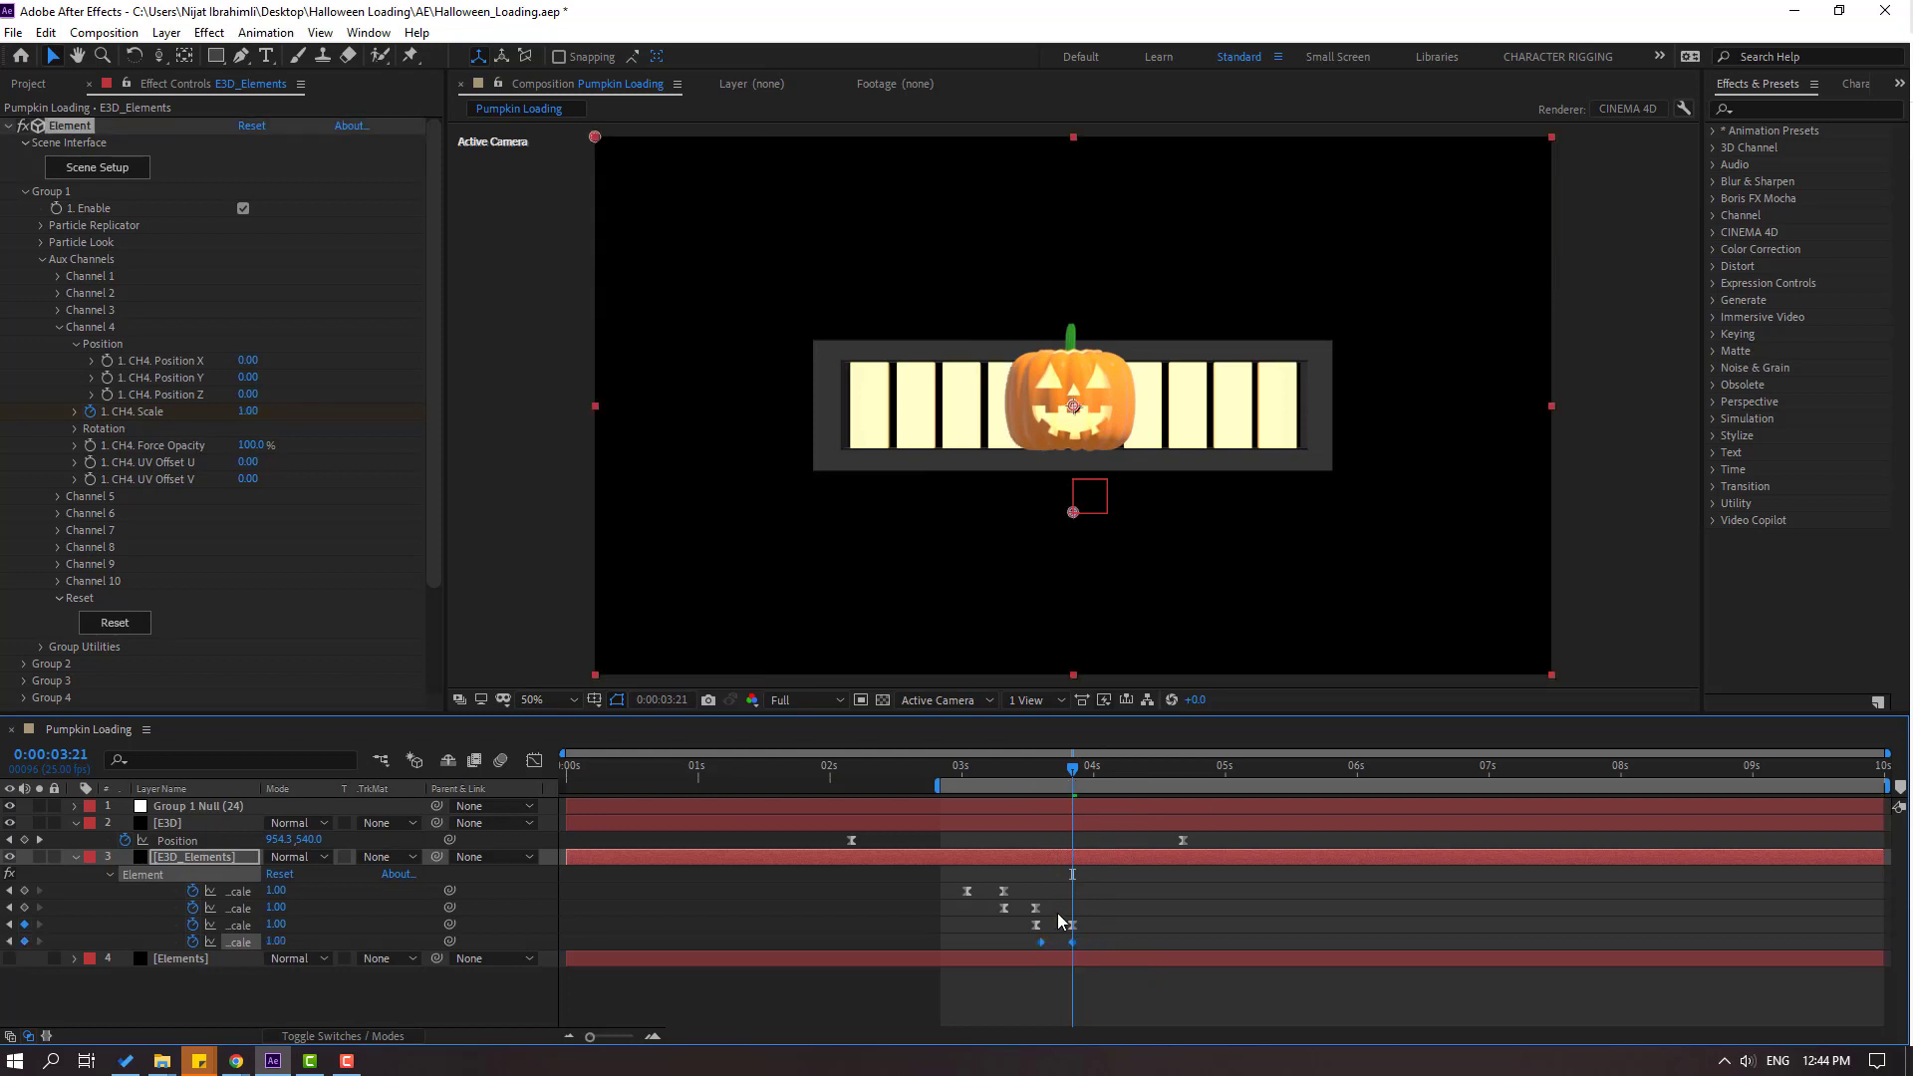
{"action": "mouse_move", "coordinate": [1074, 777]}
{"action": "left_mouse_down"}
{"action": "mouse_move", "coordinate": [993, 777]}
{"action": "mouse_move", "coordinate": [1040, 777]}
{"action": "left_mouse_up"}
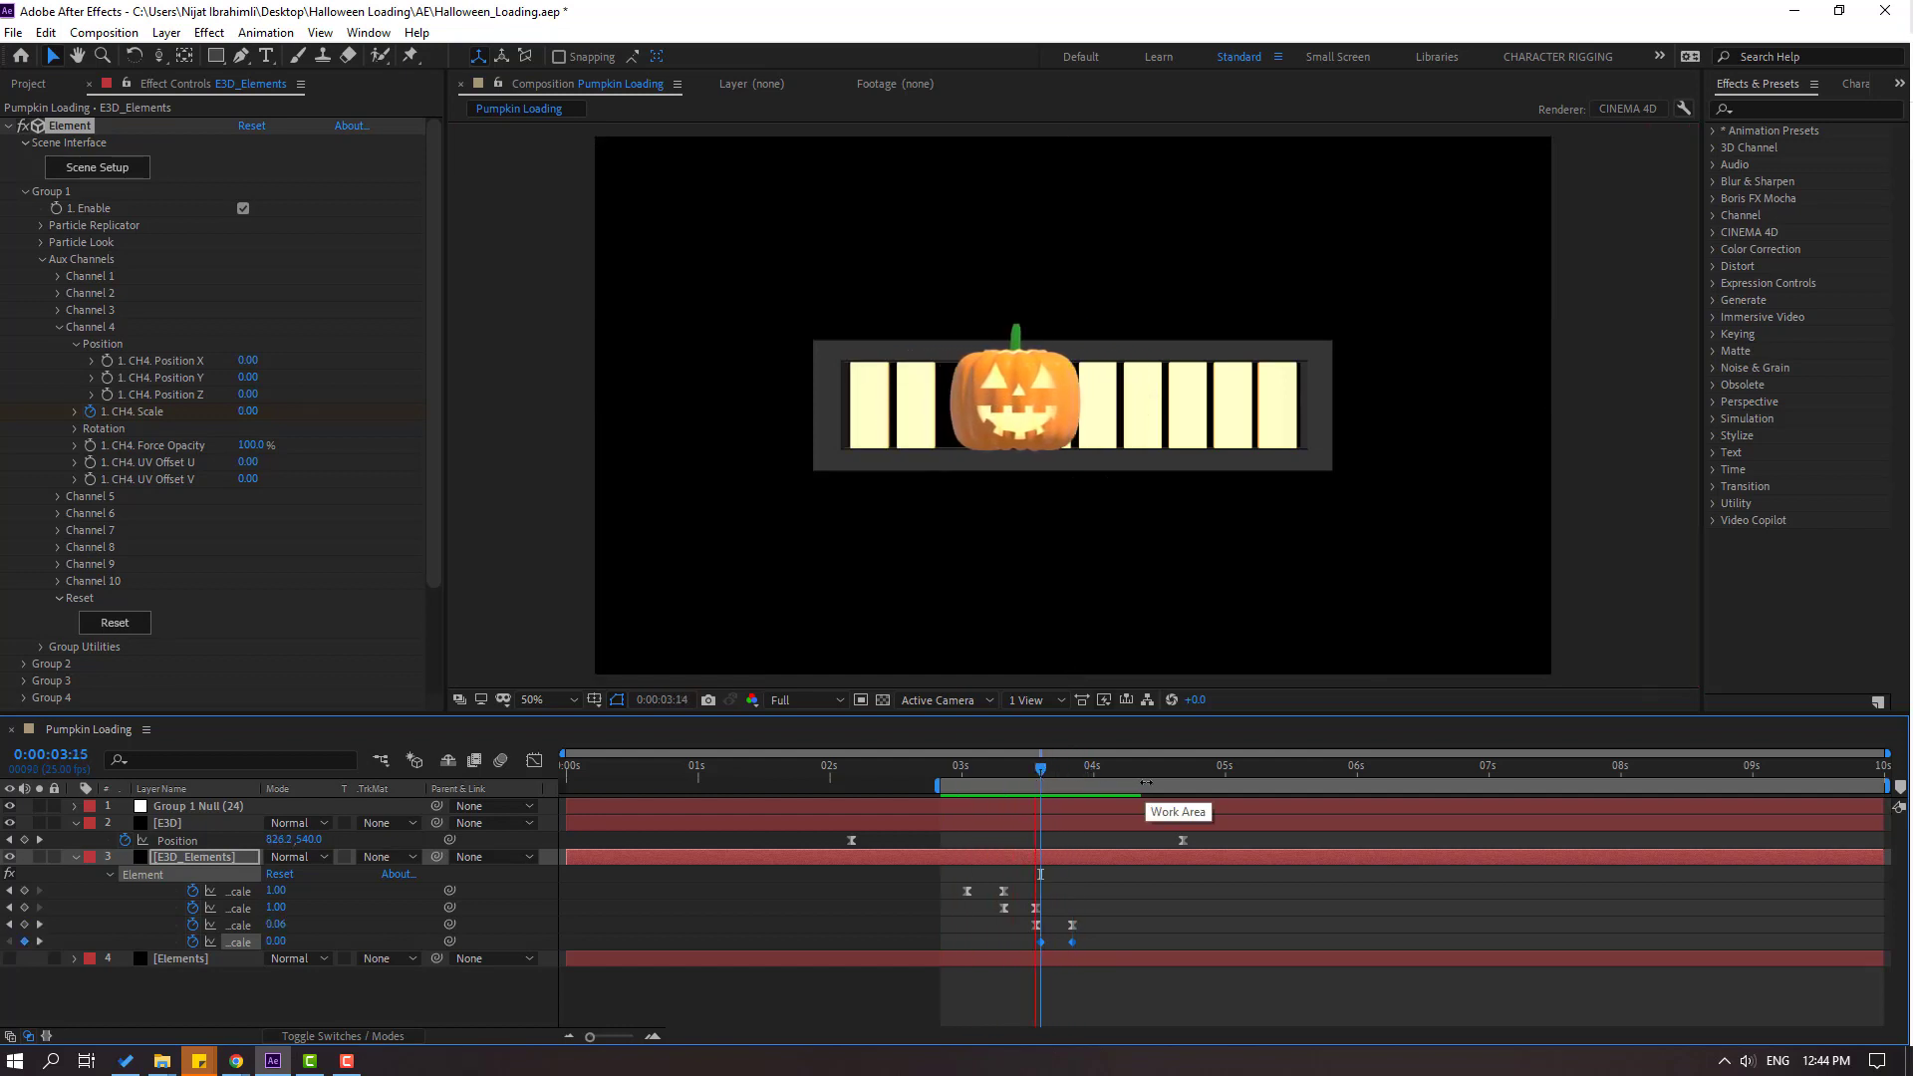
{"action": "left_click", "coordinate": [1058, 767]}
Shorten the outgoing speed handle of the E3D layer's first Position keyframe in the speed graph, and return to the keyframe view.
{"action": "left_click", "coordinate": [1214, 840]}
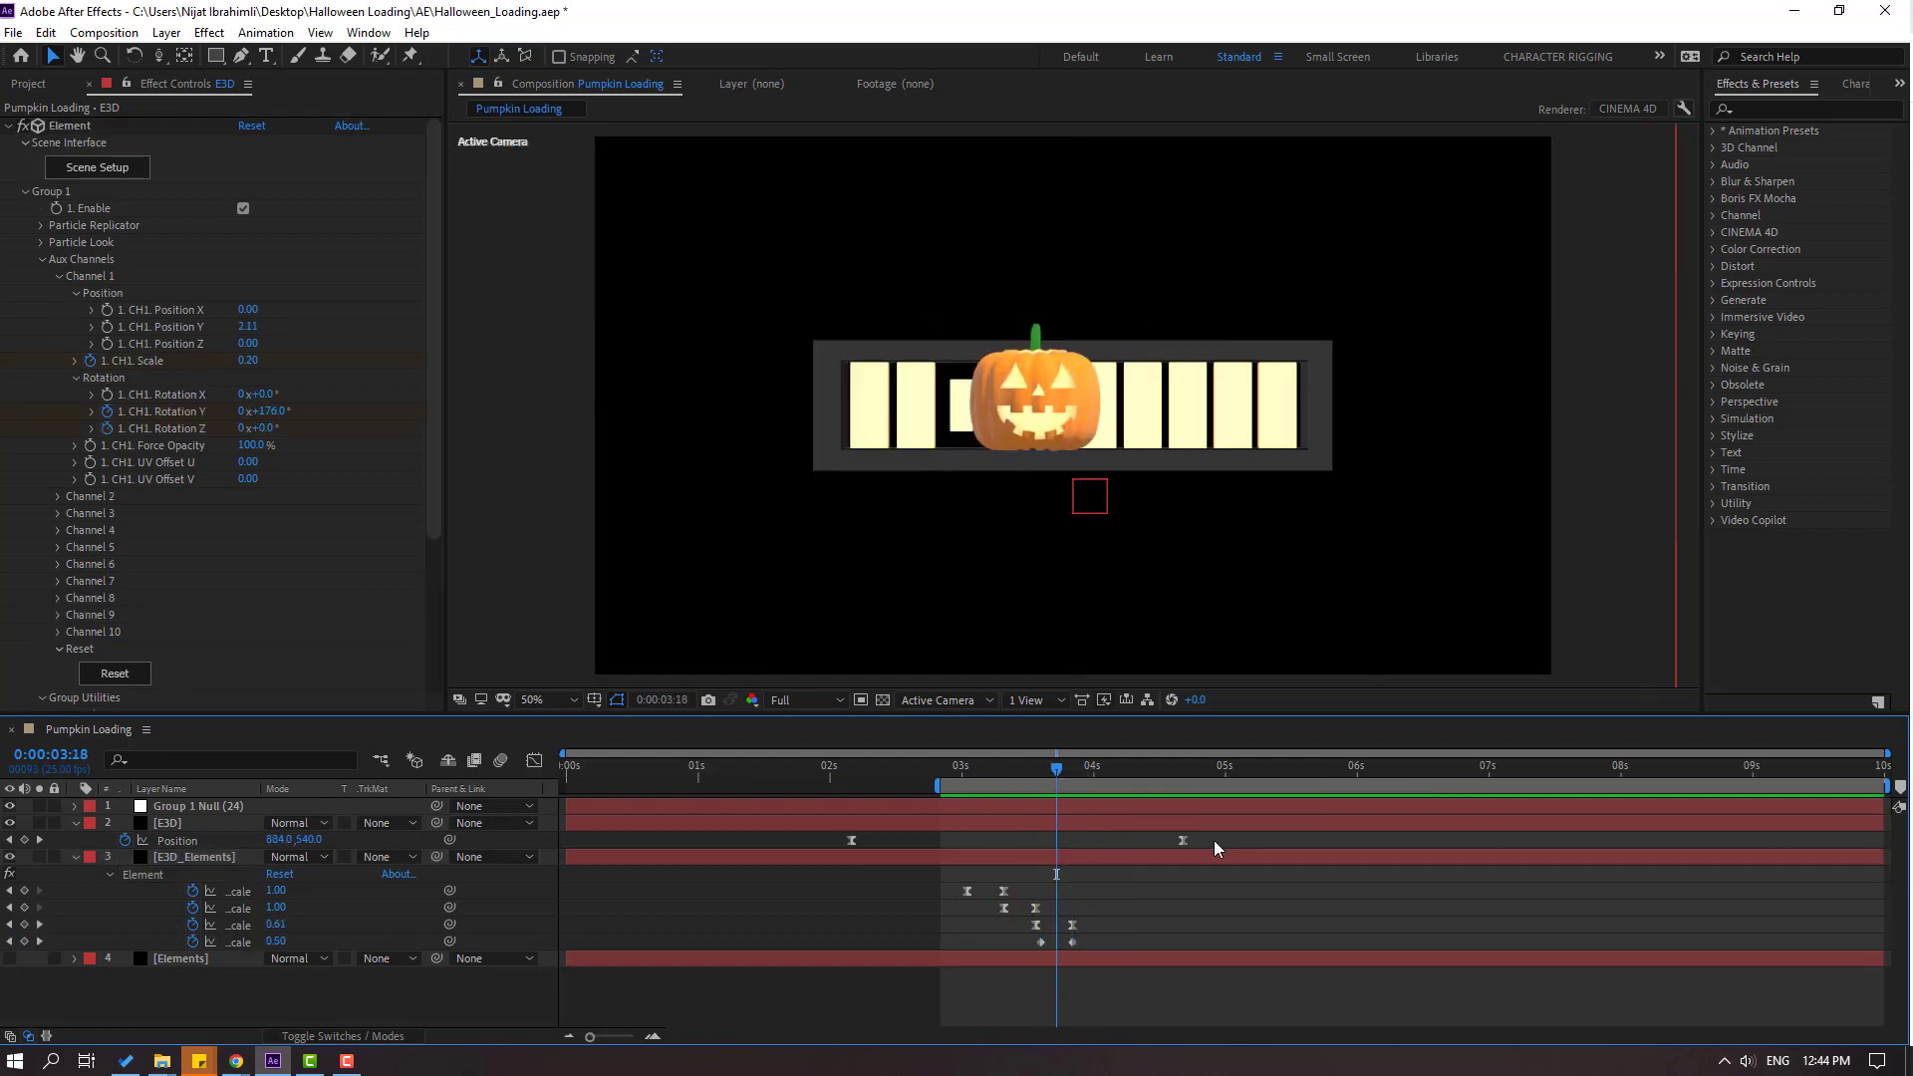
{"action": "left_click_drag", "start_coordinate": [1214, 840], "coordinate": [811, 845]}
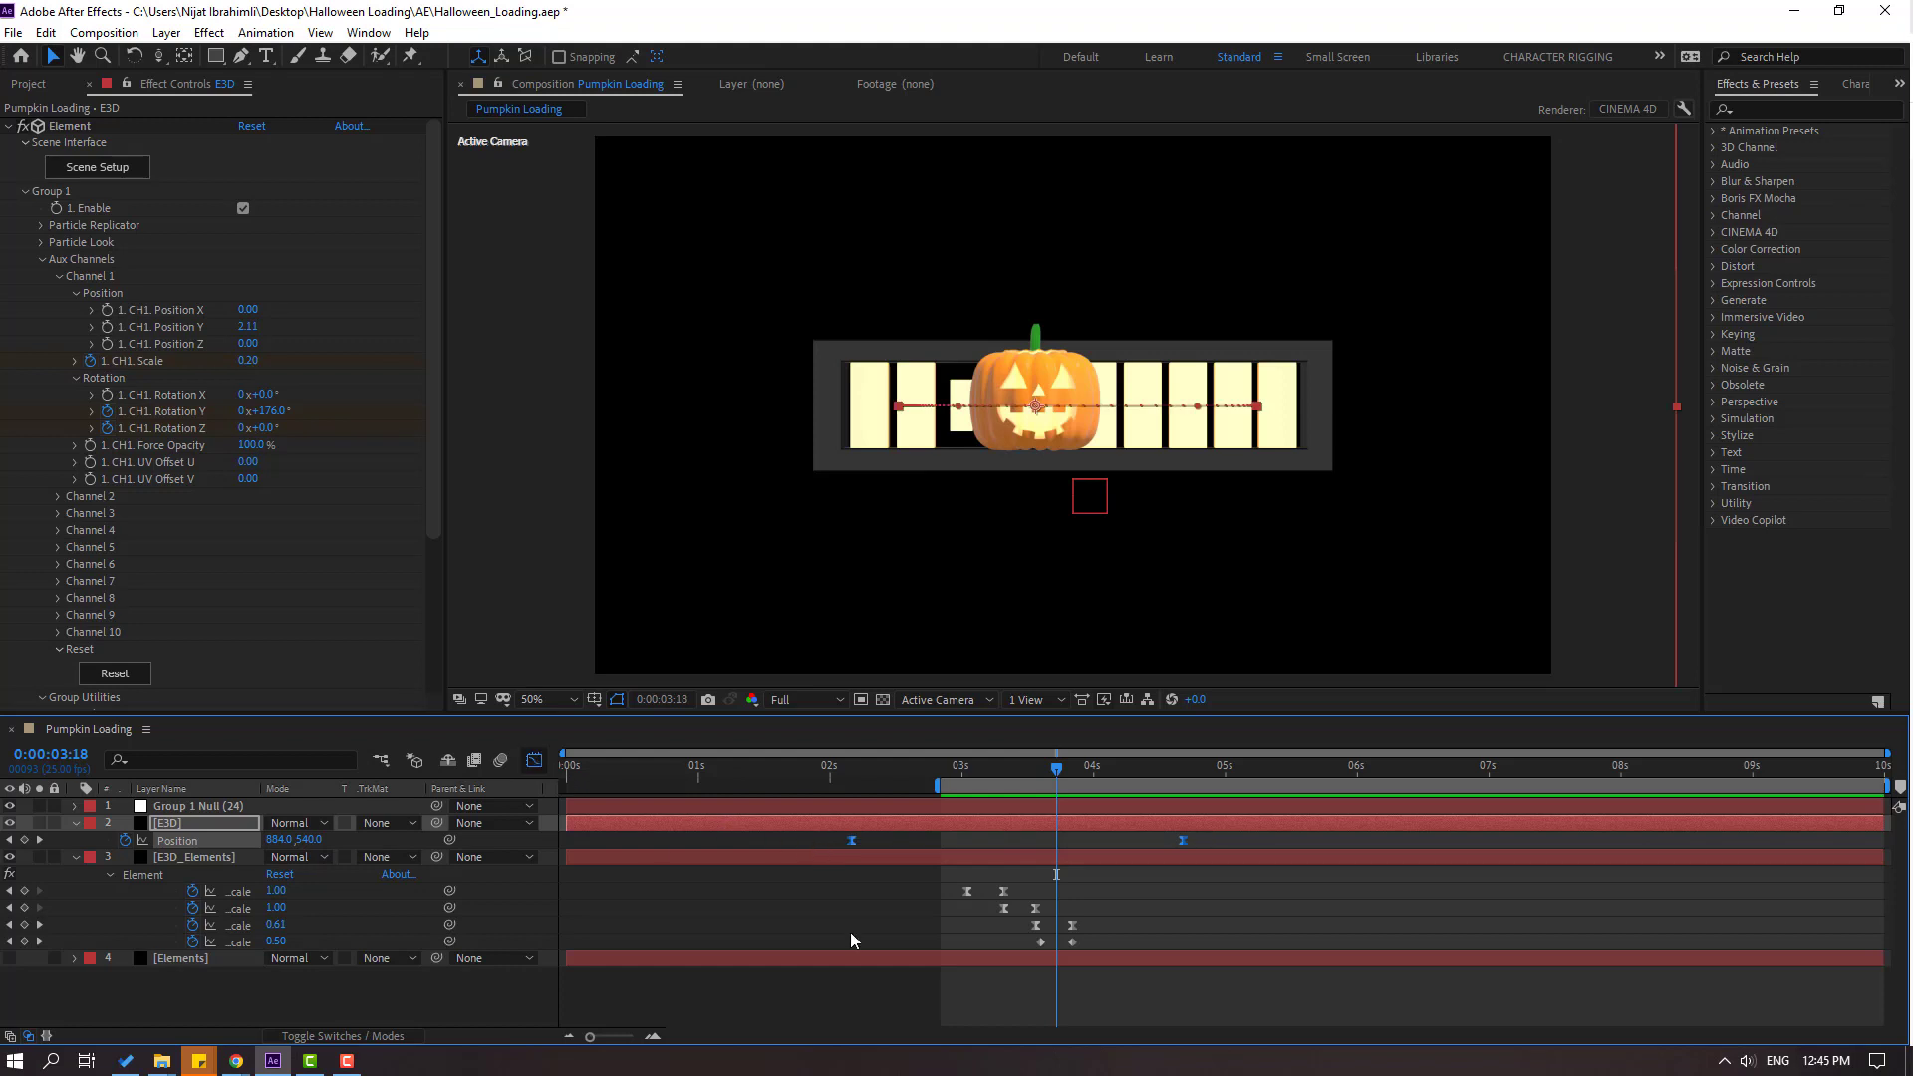
{"action": "key", "text": "shift+F3"}
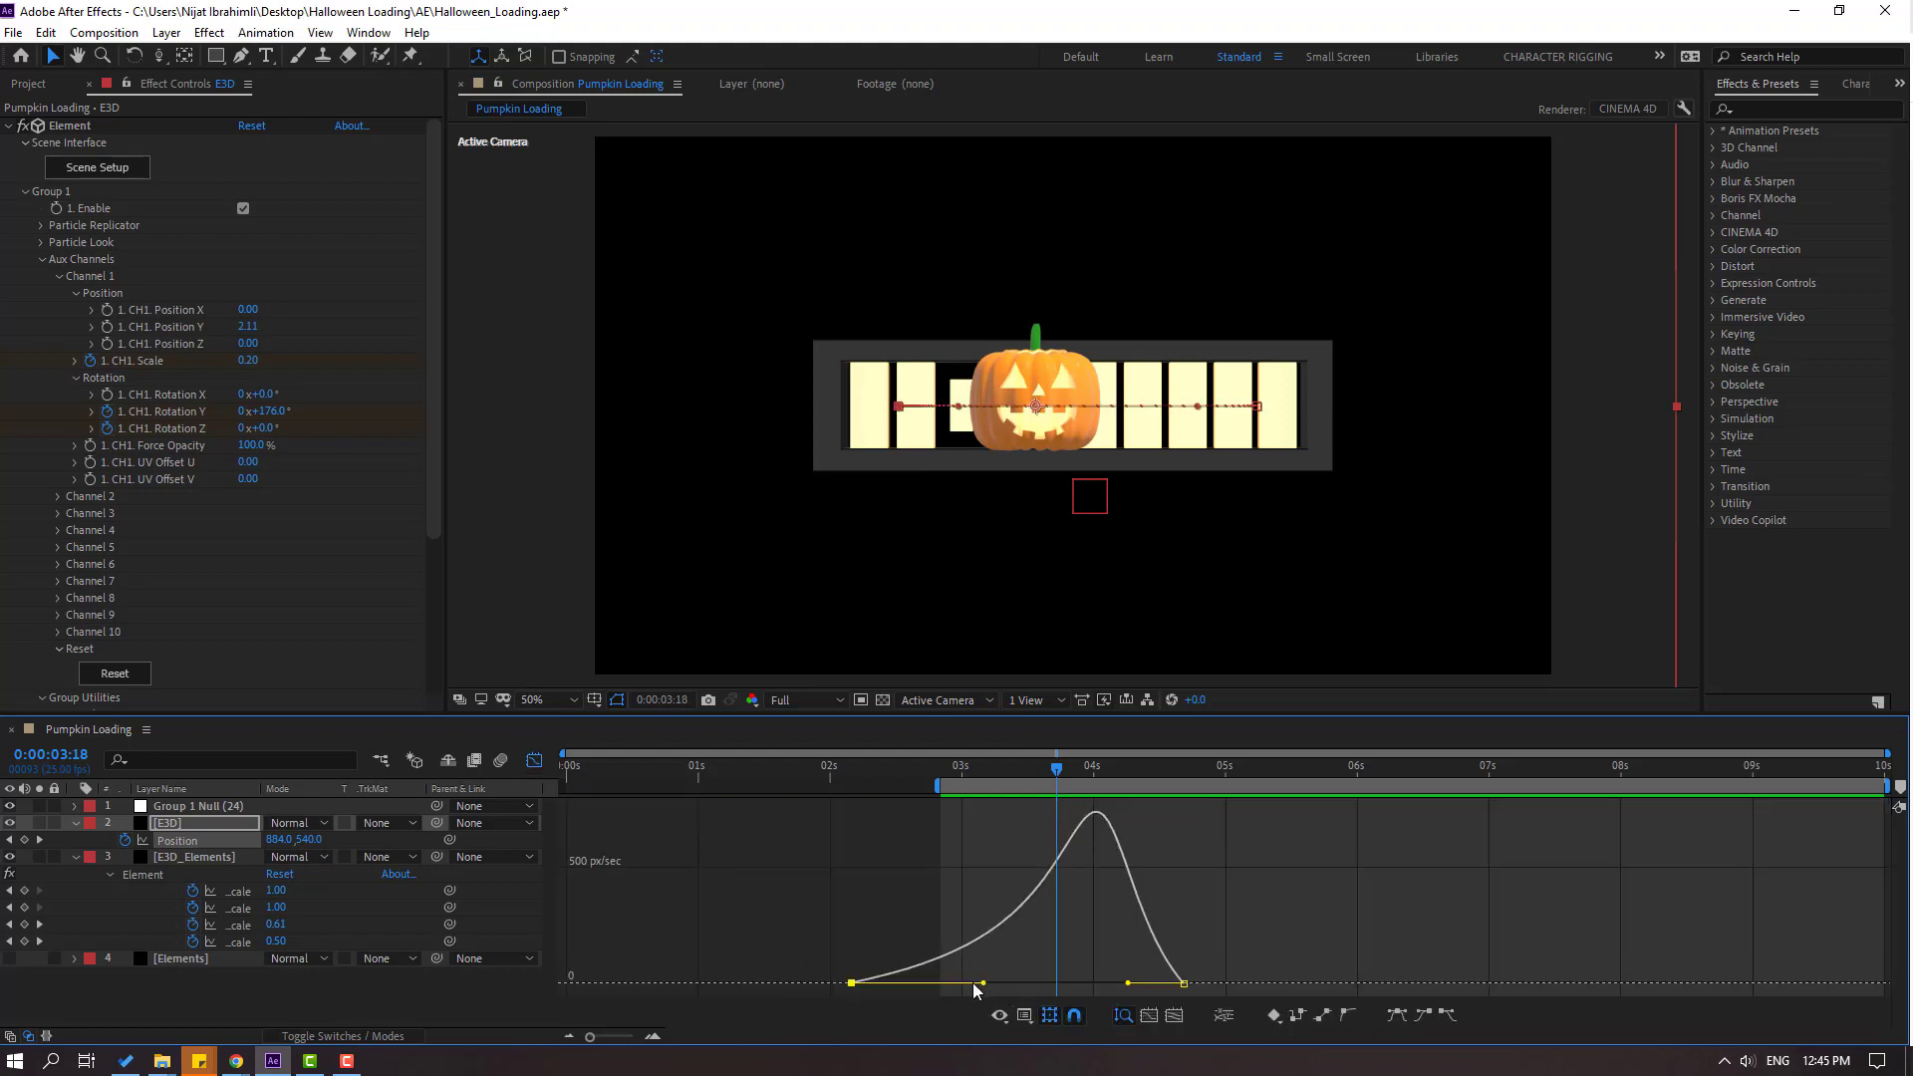
{"action": "left_click_drag", "start_coordinate": [975, 990], "coordinate": [940, 989]}
{"action": "left_click", "coordinate": [531, 764]}
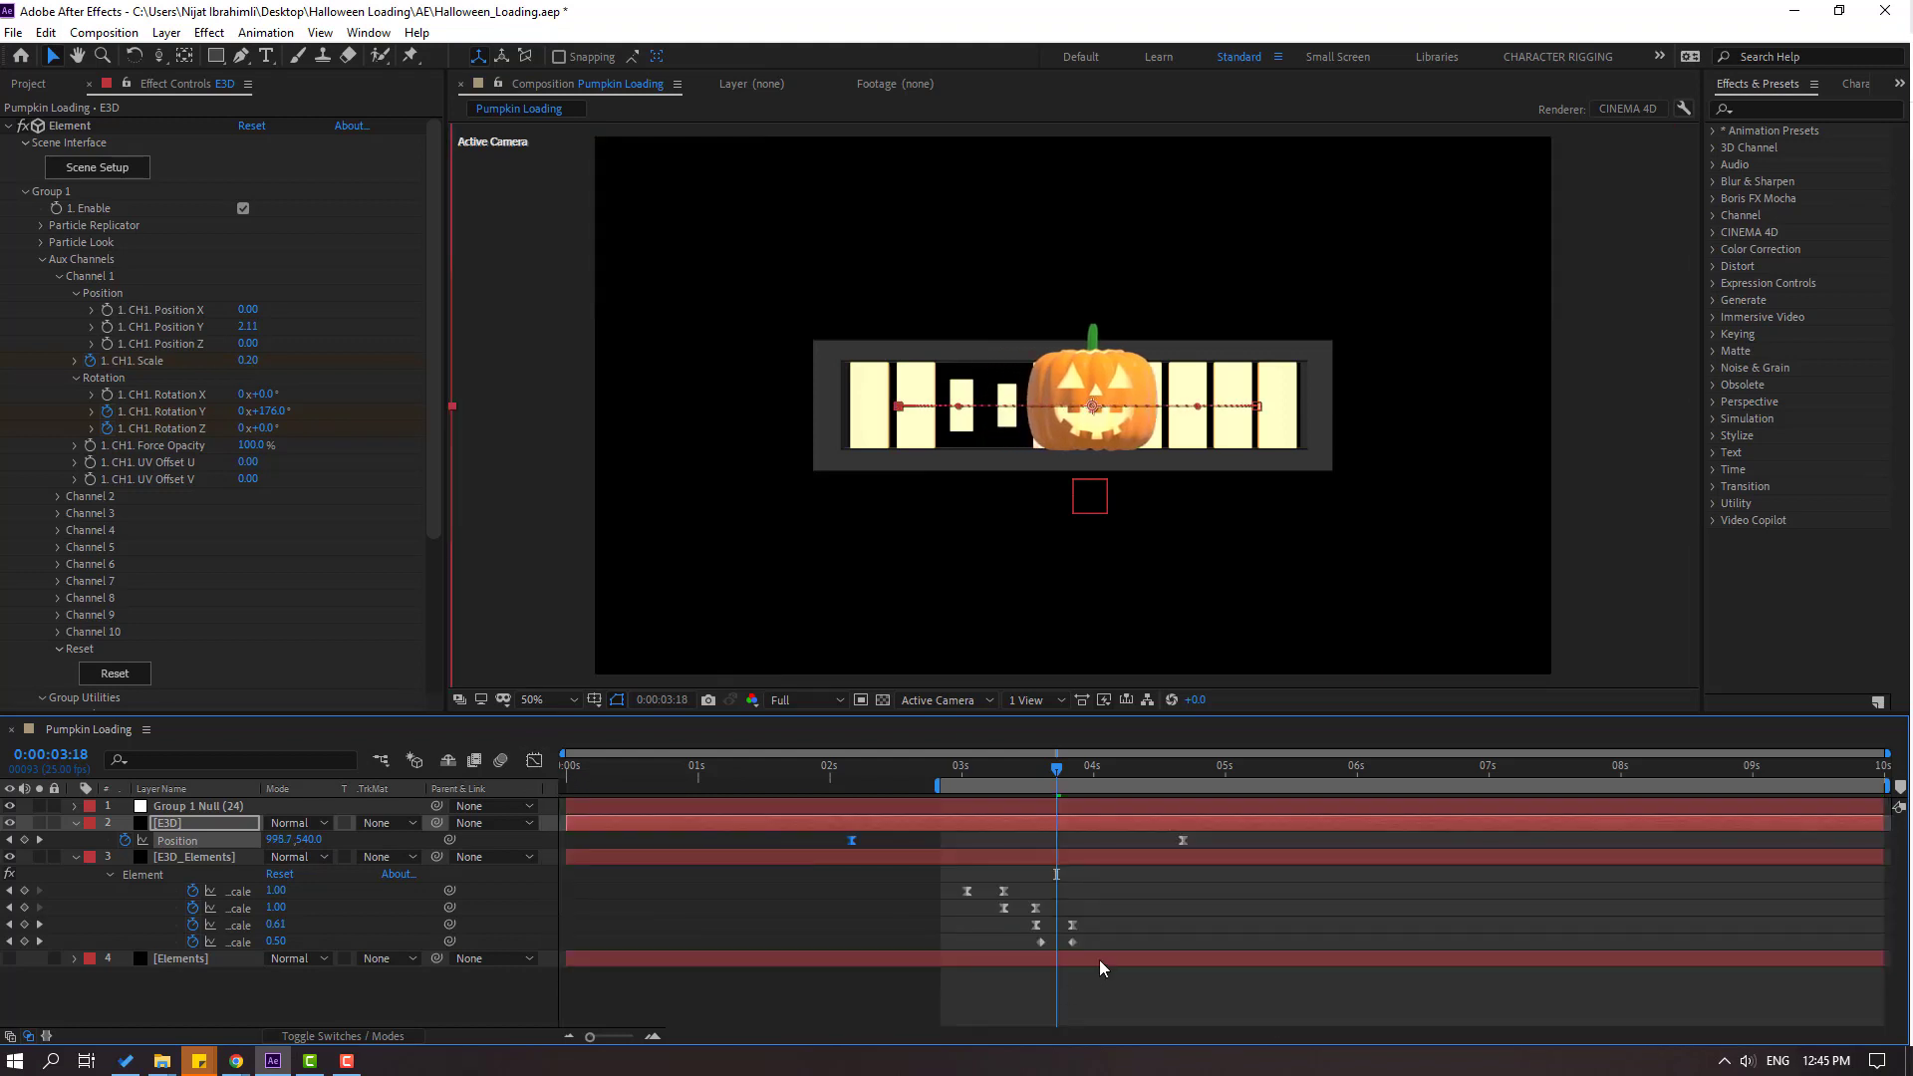
Nudge the Channel 4 Scale keyframe pair to start at about 0:00:03:16 and preview the pumpkin's passage.
{"action": "left_click_drag", "start_coordinate": [1090, 938], "coordinate": [1041, 945]}
{"action": "key", "text": "space"}
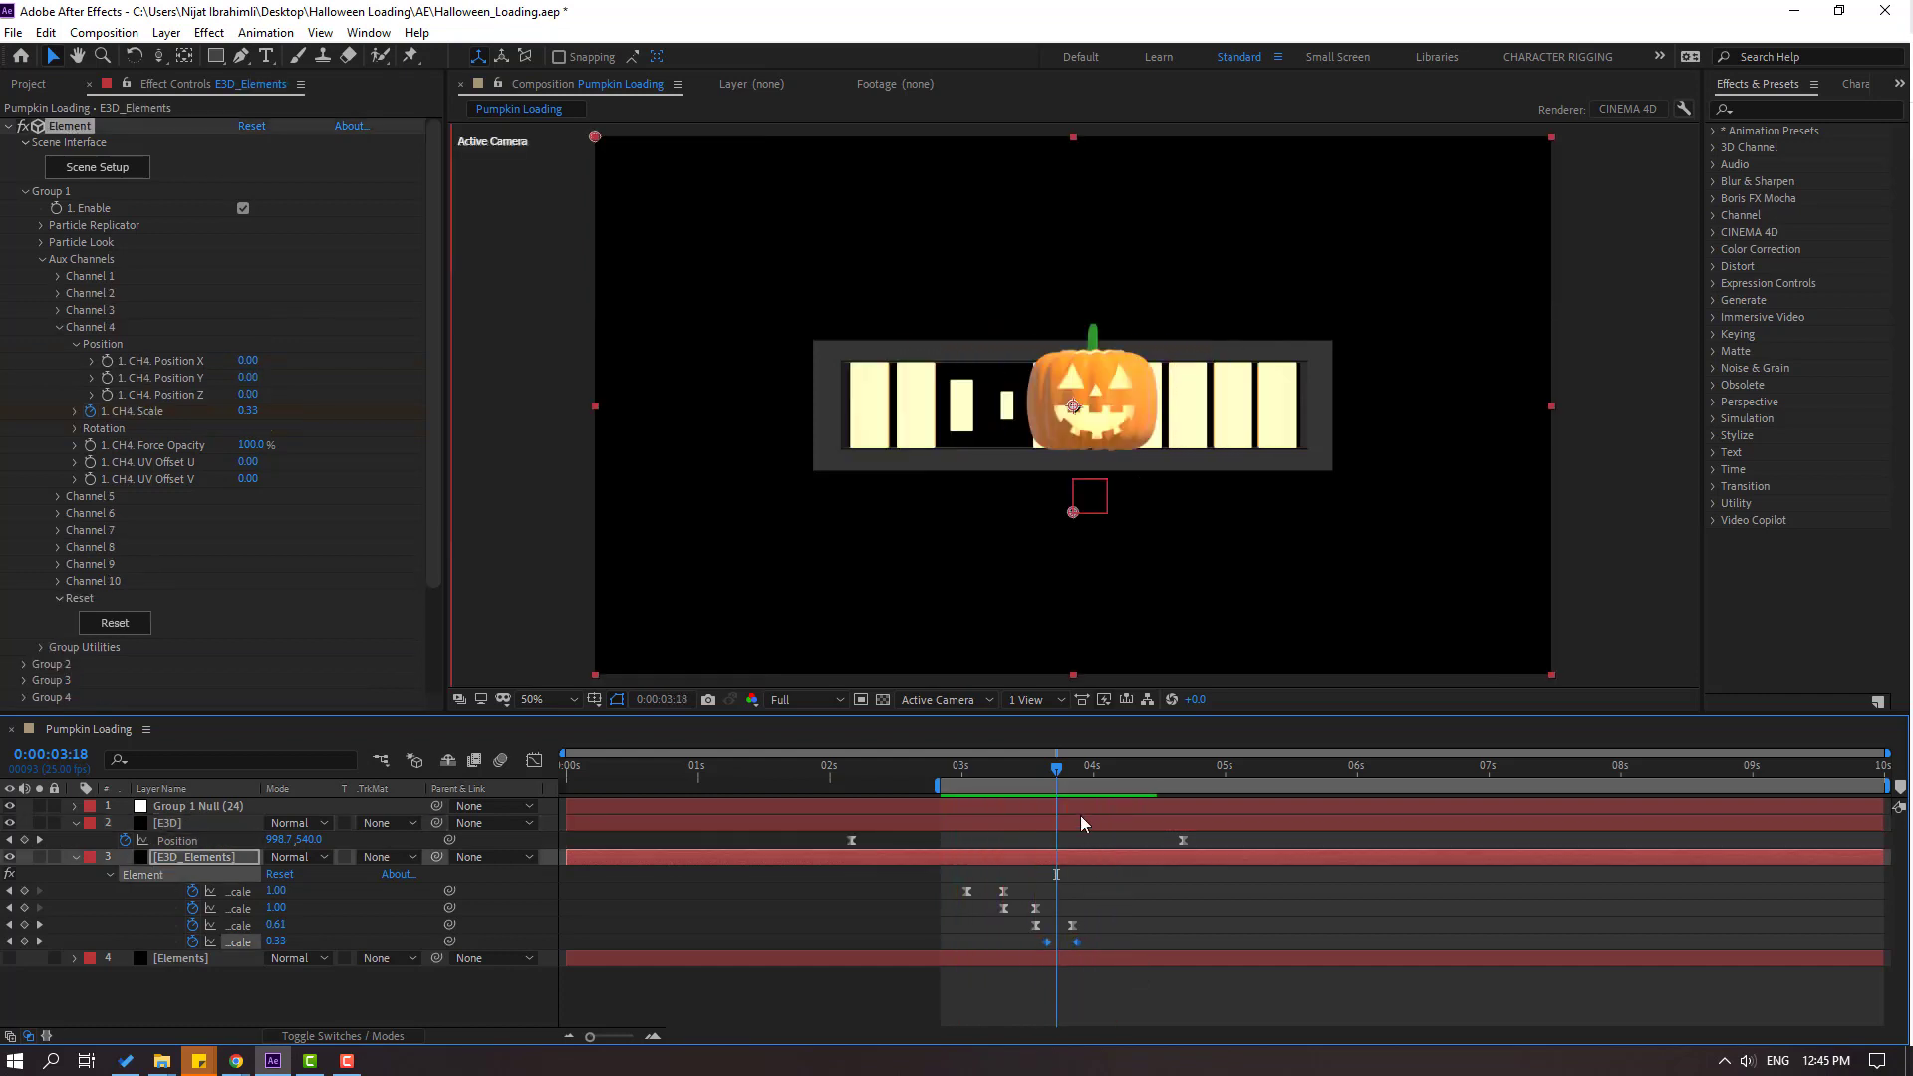
{"action": "left_click", "coordinate": [947, 769]}
Shift the Scale keyframe pairs earlier, ending Channels 1 and 2 at 0:00:03:06, Channel 3 at about 0:00:03:14 and Channel 4 at about 0:00:03:17.
{"action": "left_click_drag", "start_coordinate": [955, 775], "coordinate": [993, 769]}
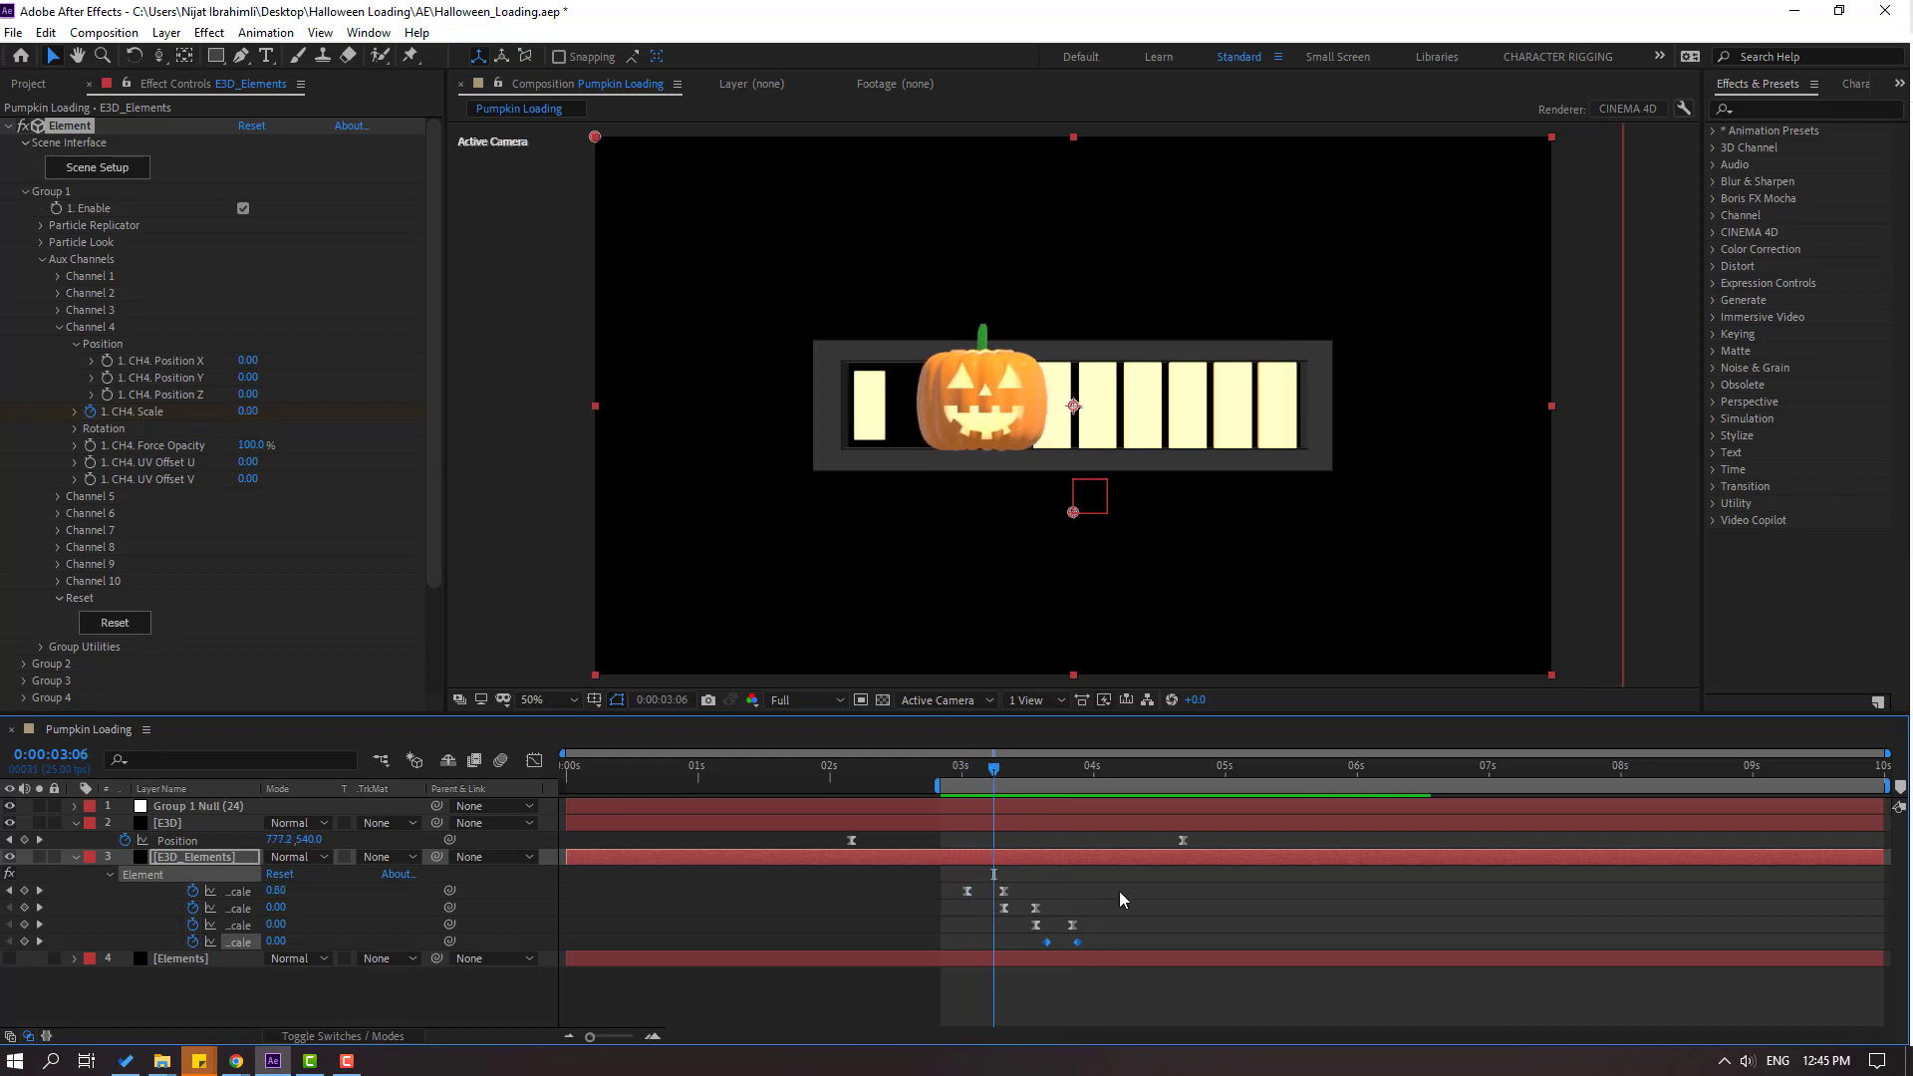
{"action": "left_click_drag", "start_coordinate": [1119, 890], "coordinate": [962, 908]}
{"action": "left_click_drag", "start_coordinate": [1088, 933], "coordinate": [1017, 946]}
{"action": "left_click", "coordinate": [1104, 924]}
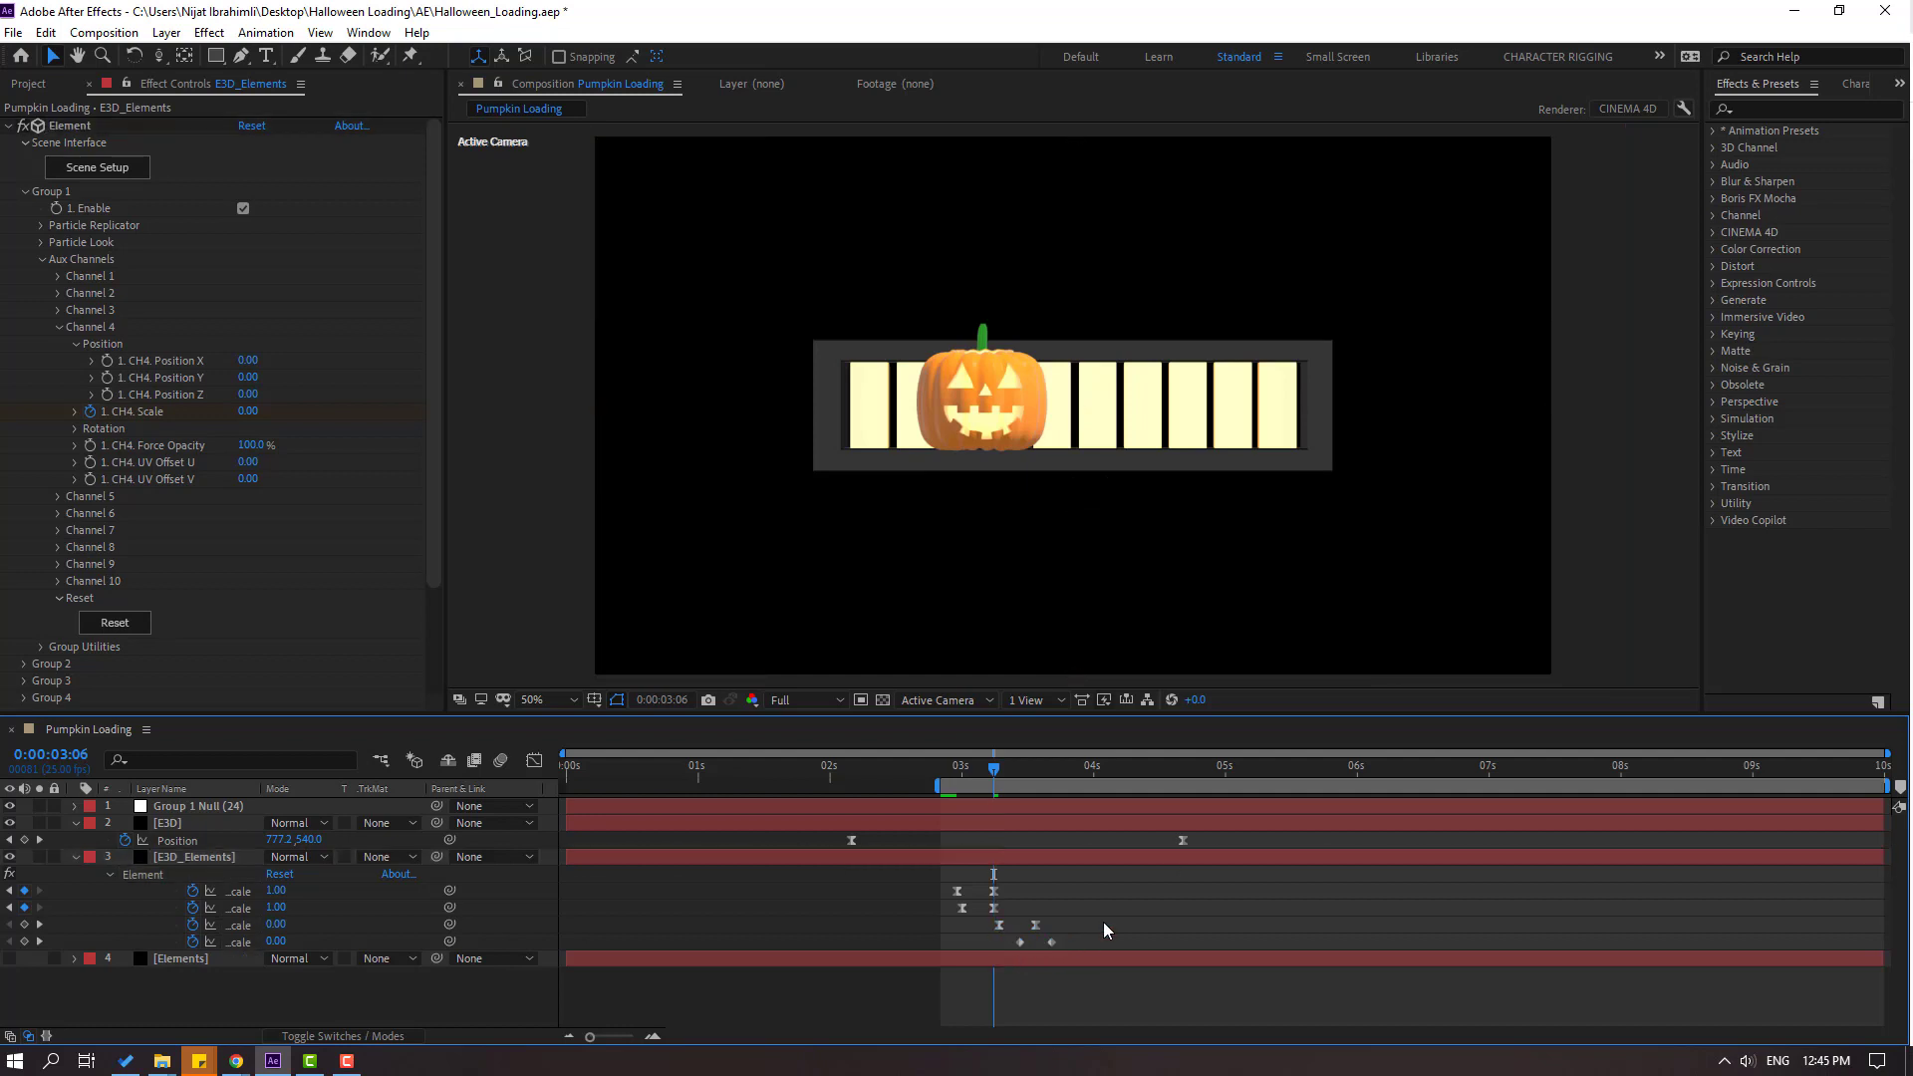
Preview the animation and nudge the Channel 1 Scale keyframe pair earlier to start at about 0:00:02:22.
{"action": "key", "text": "space"}
{"action": "key", "text": "space"}
{"action": "key", "text": "space"}
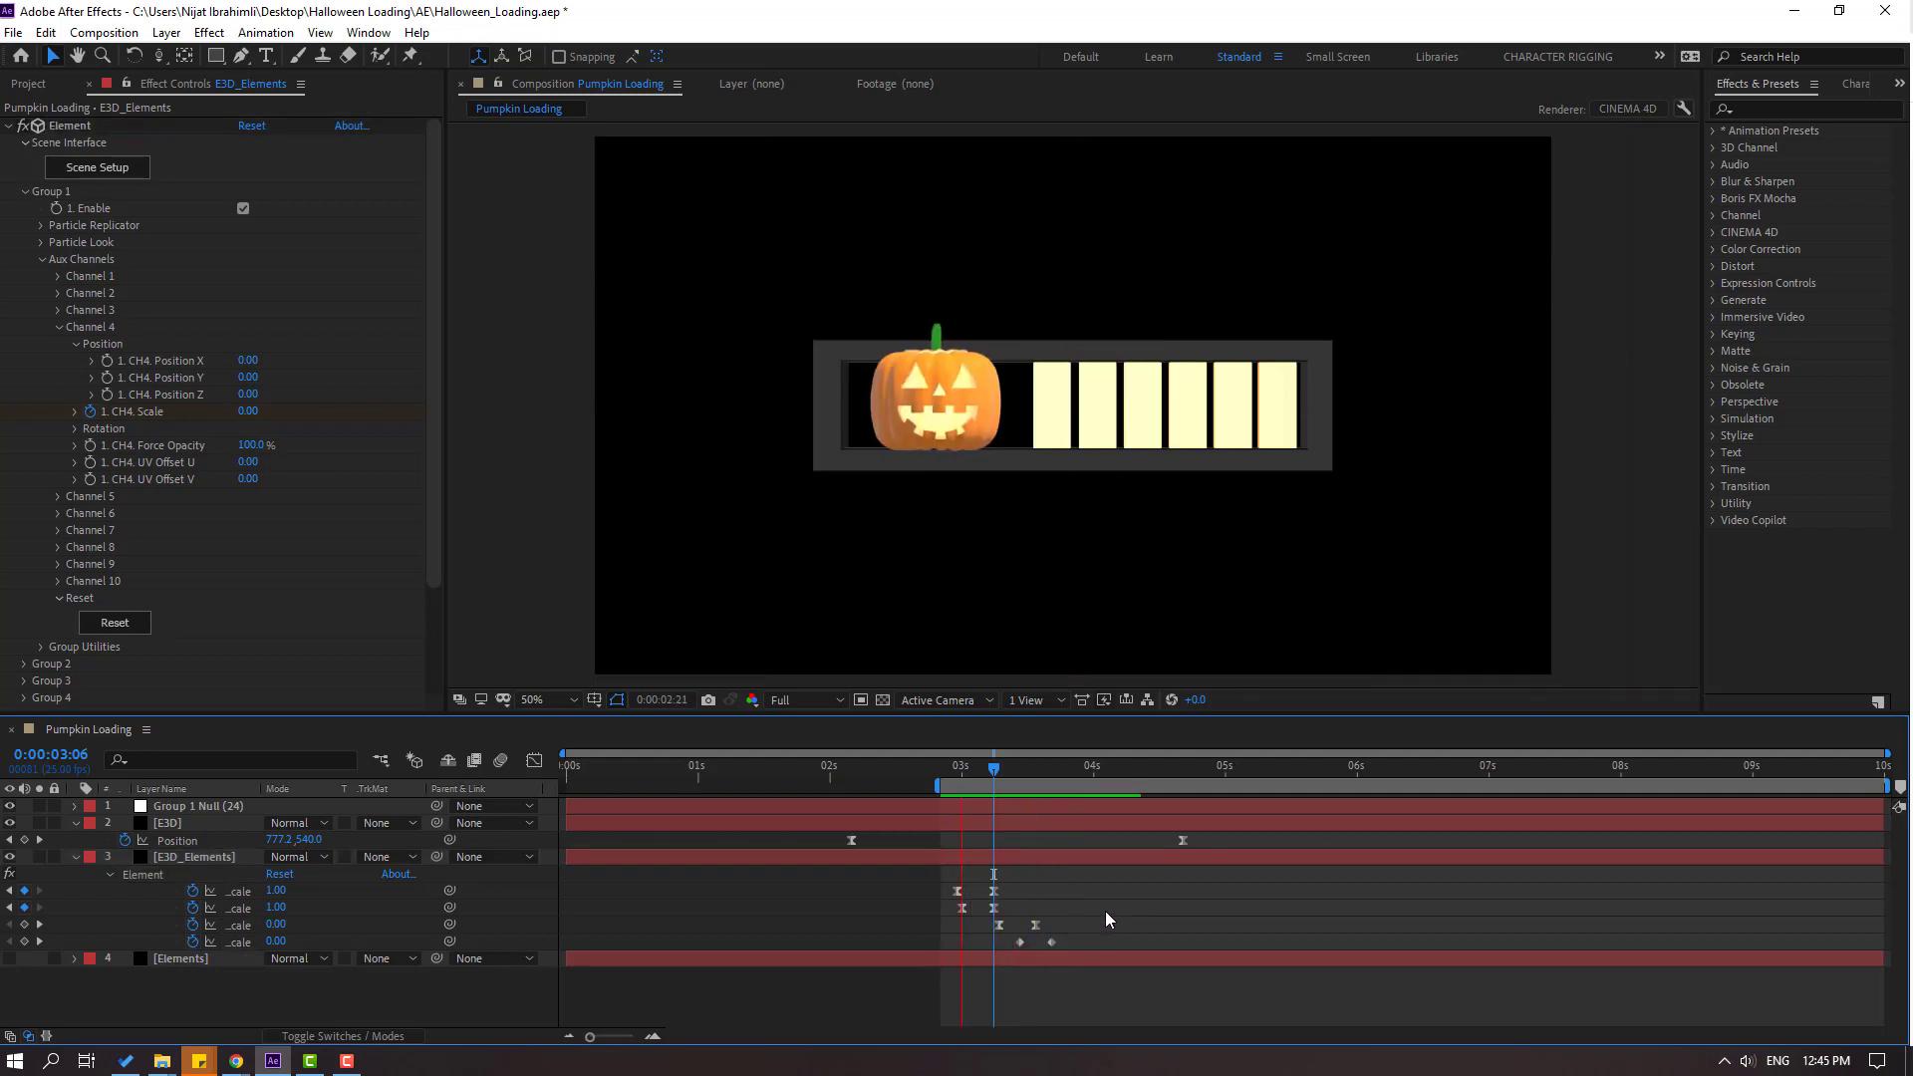
{"action": "key", "text": "space"}
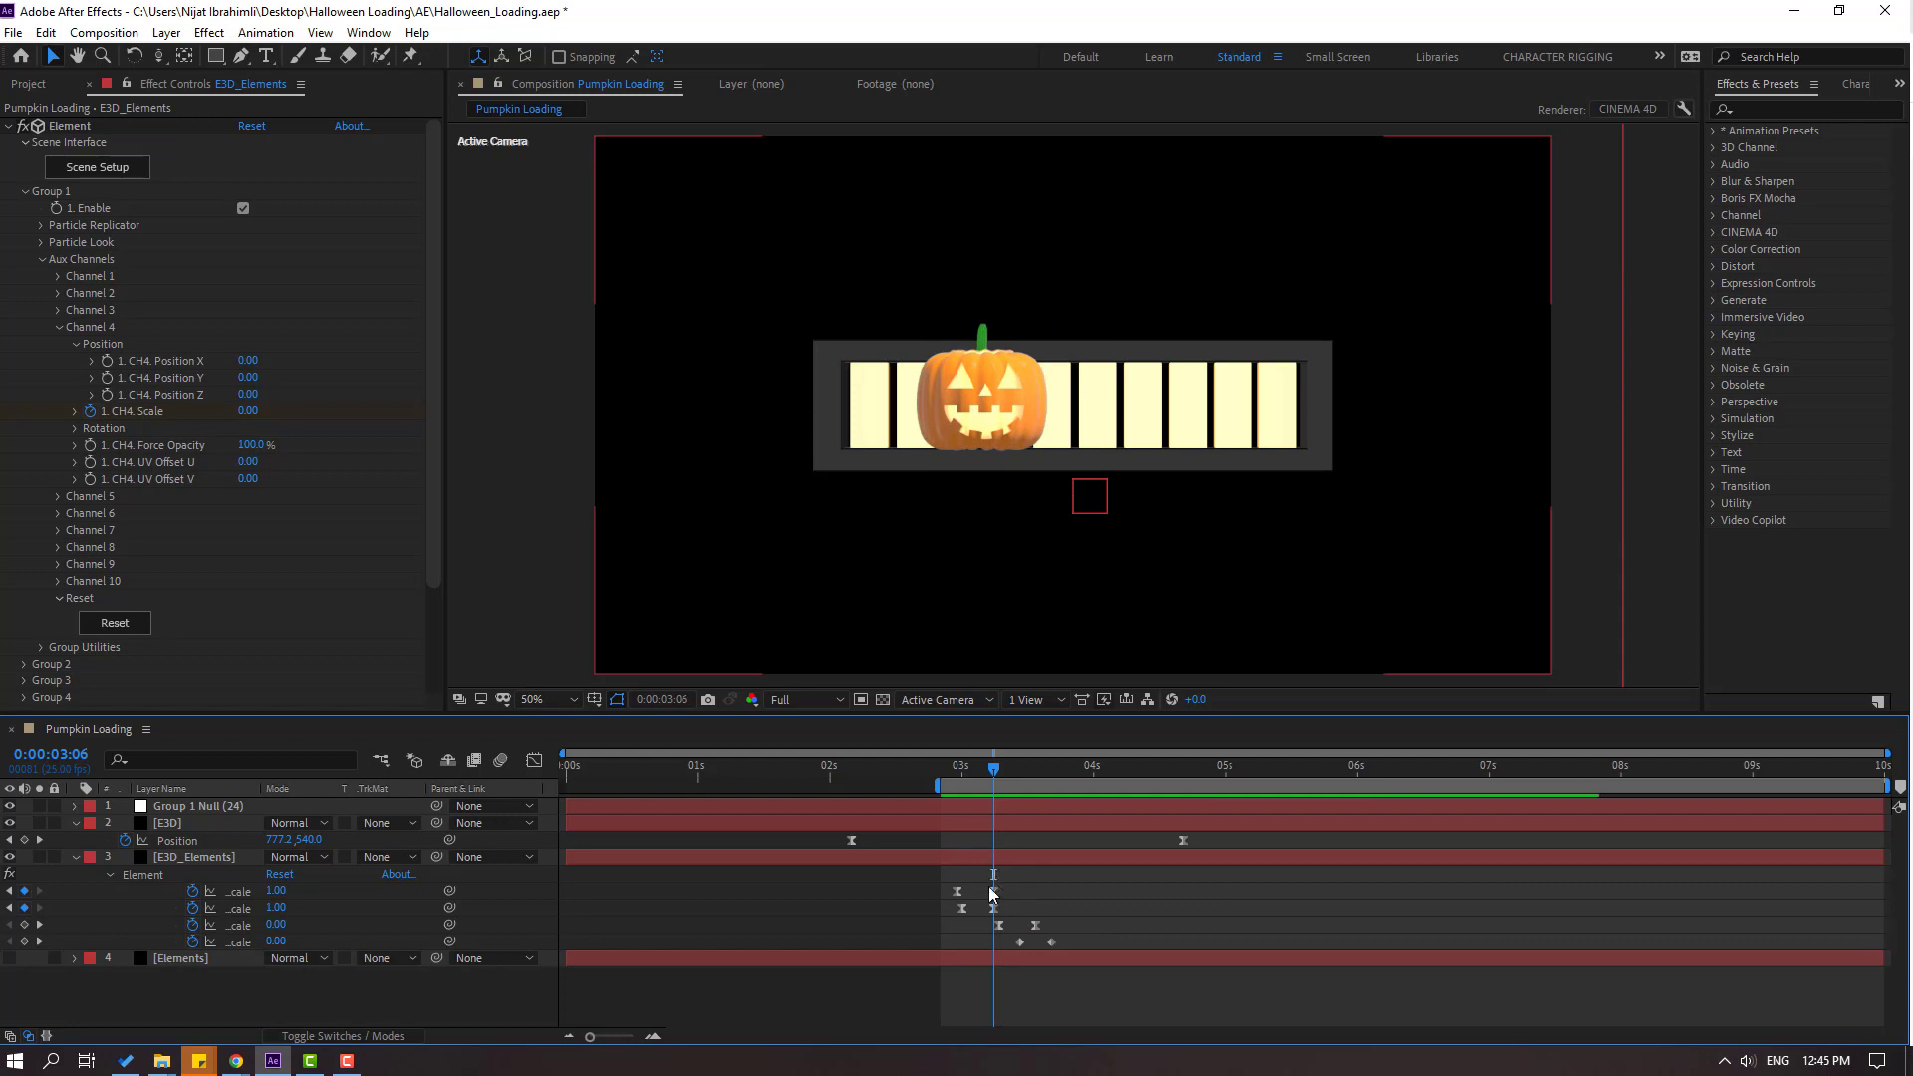
{"action": "left_click_drag", "start_coordinate": [1002, 884], "coordinate": [947, 892]}
{"action": "key", "text": "space"}
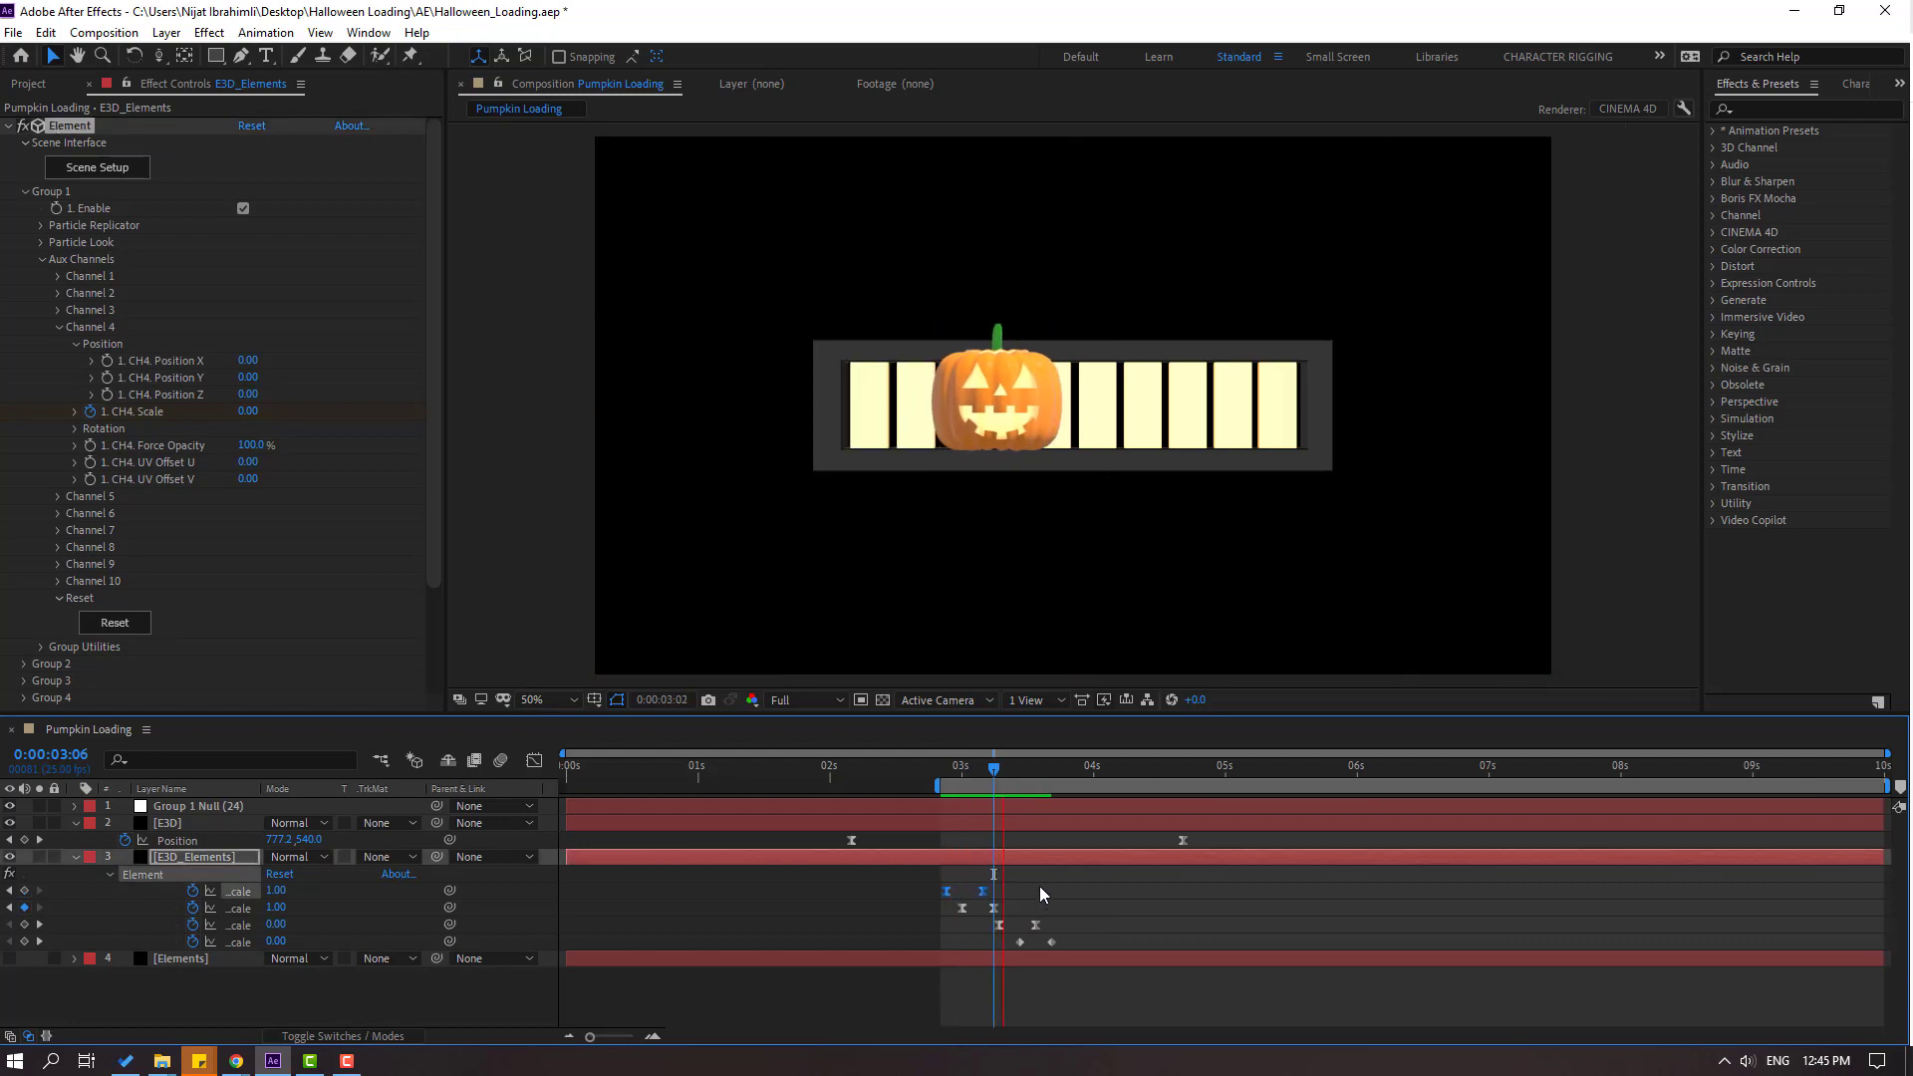
Move the Channel 1 Scale keyframe pair to start at 0:00:02:13, extend the work area start to about 0:00:02:10, and preview.
{"action": "left_click_drag", "start_coordinate": [932, 770], "coordinate": [897, 771]}
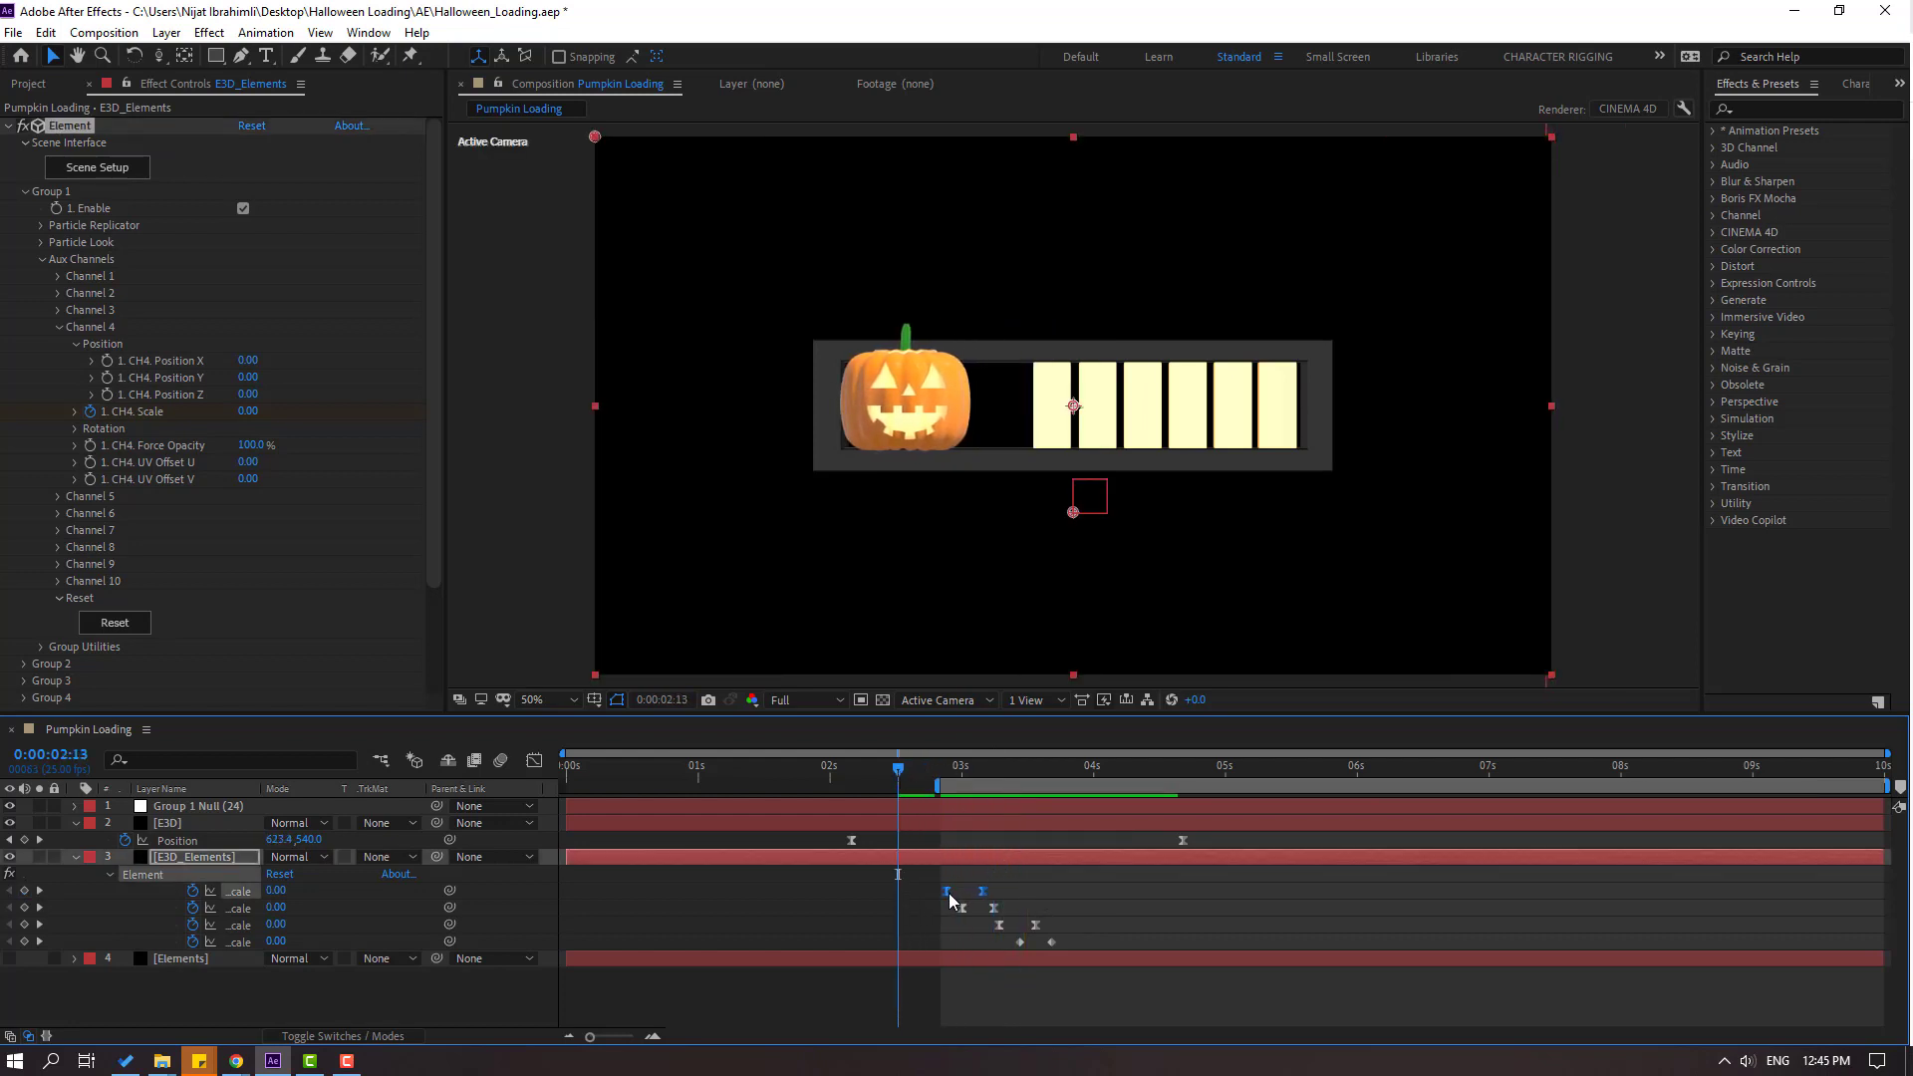
{"action": "left_click_drag", "start_coordinate": [948, 893], "coordinate": [899, 890]}
{"action": "left_click_drag", "start_coordinate": [937, 787], "coordinate": [883, 788]}
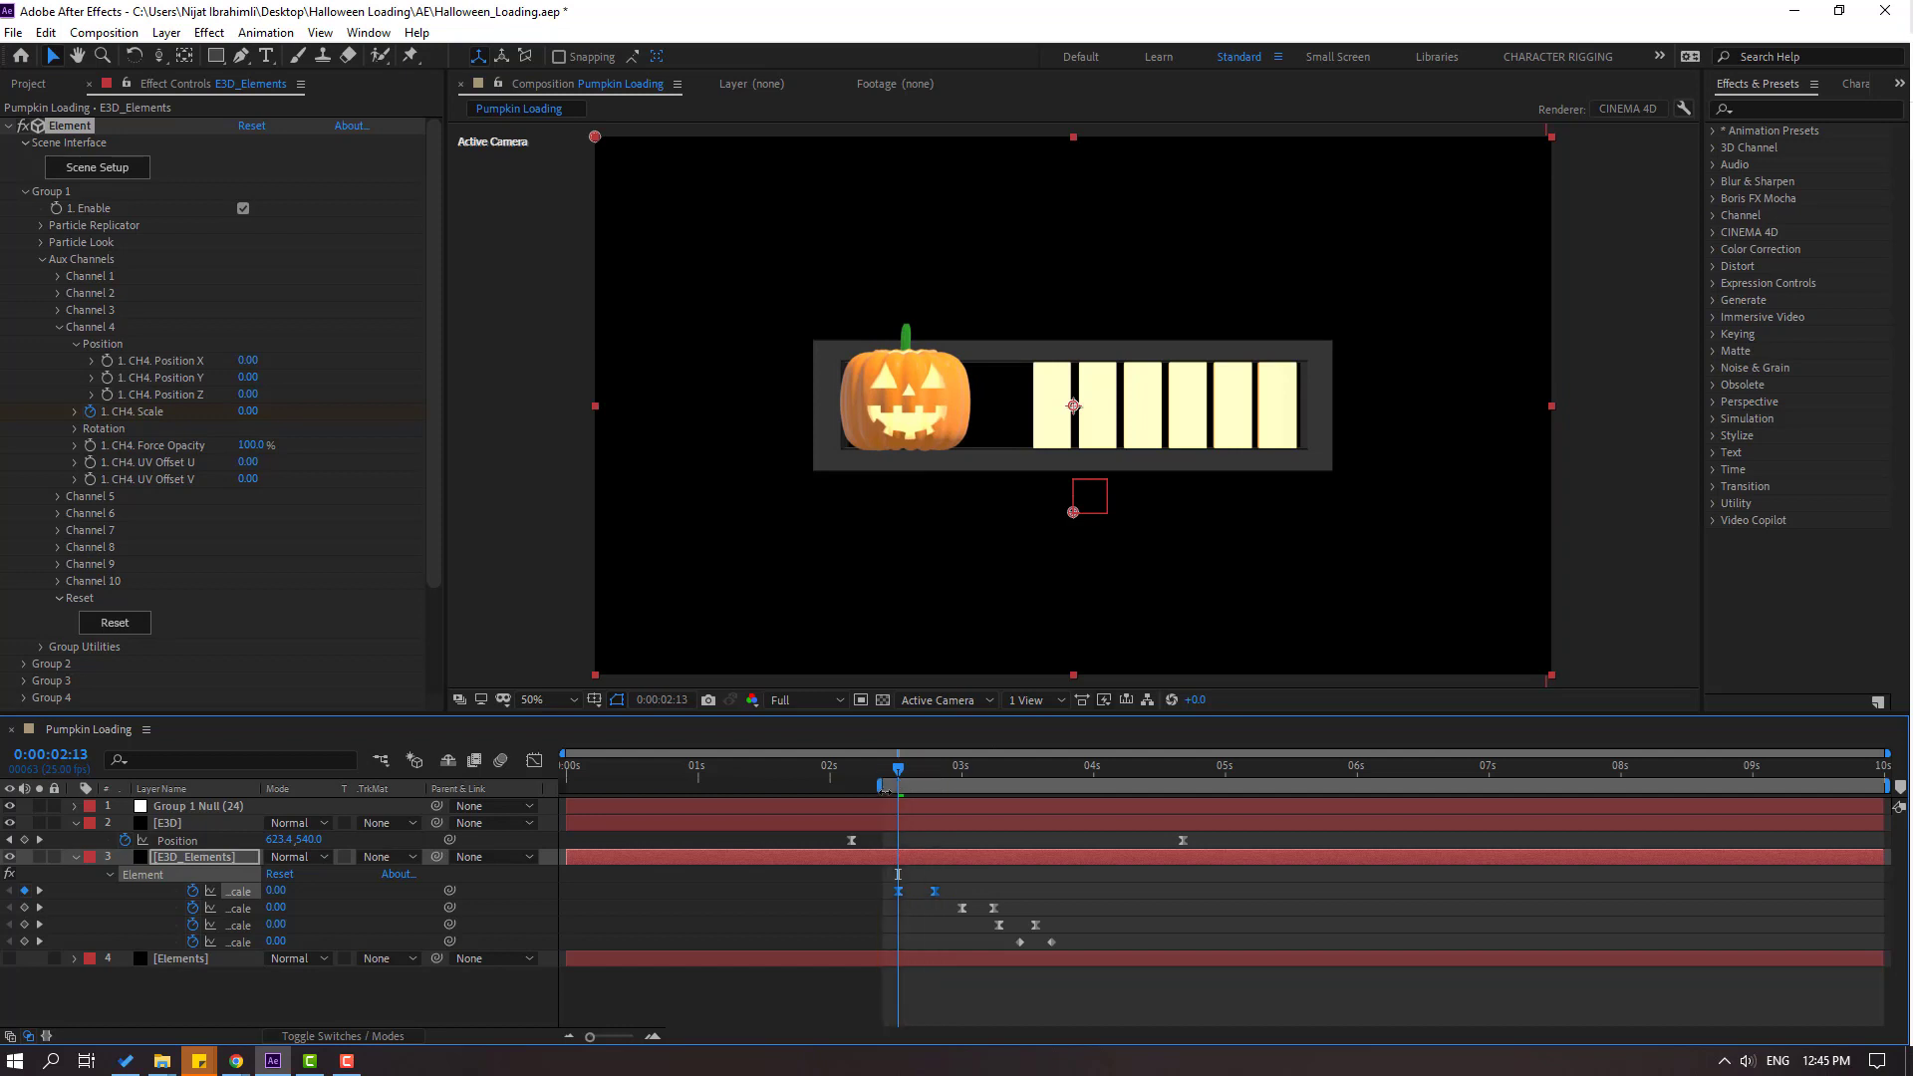
{"action": "key", "text": "space"}
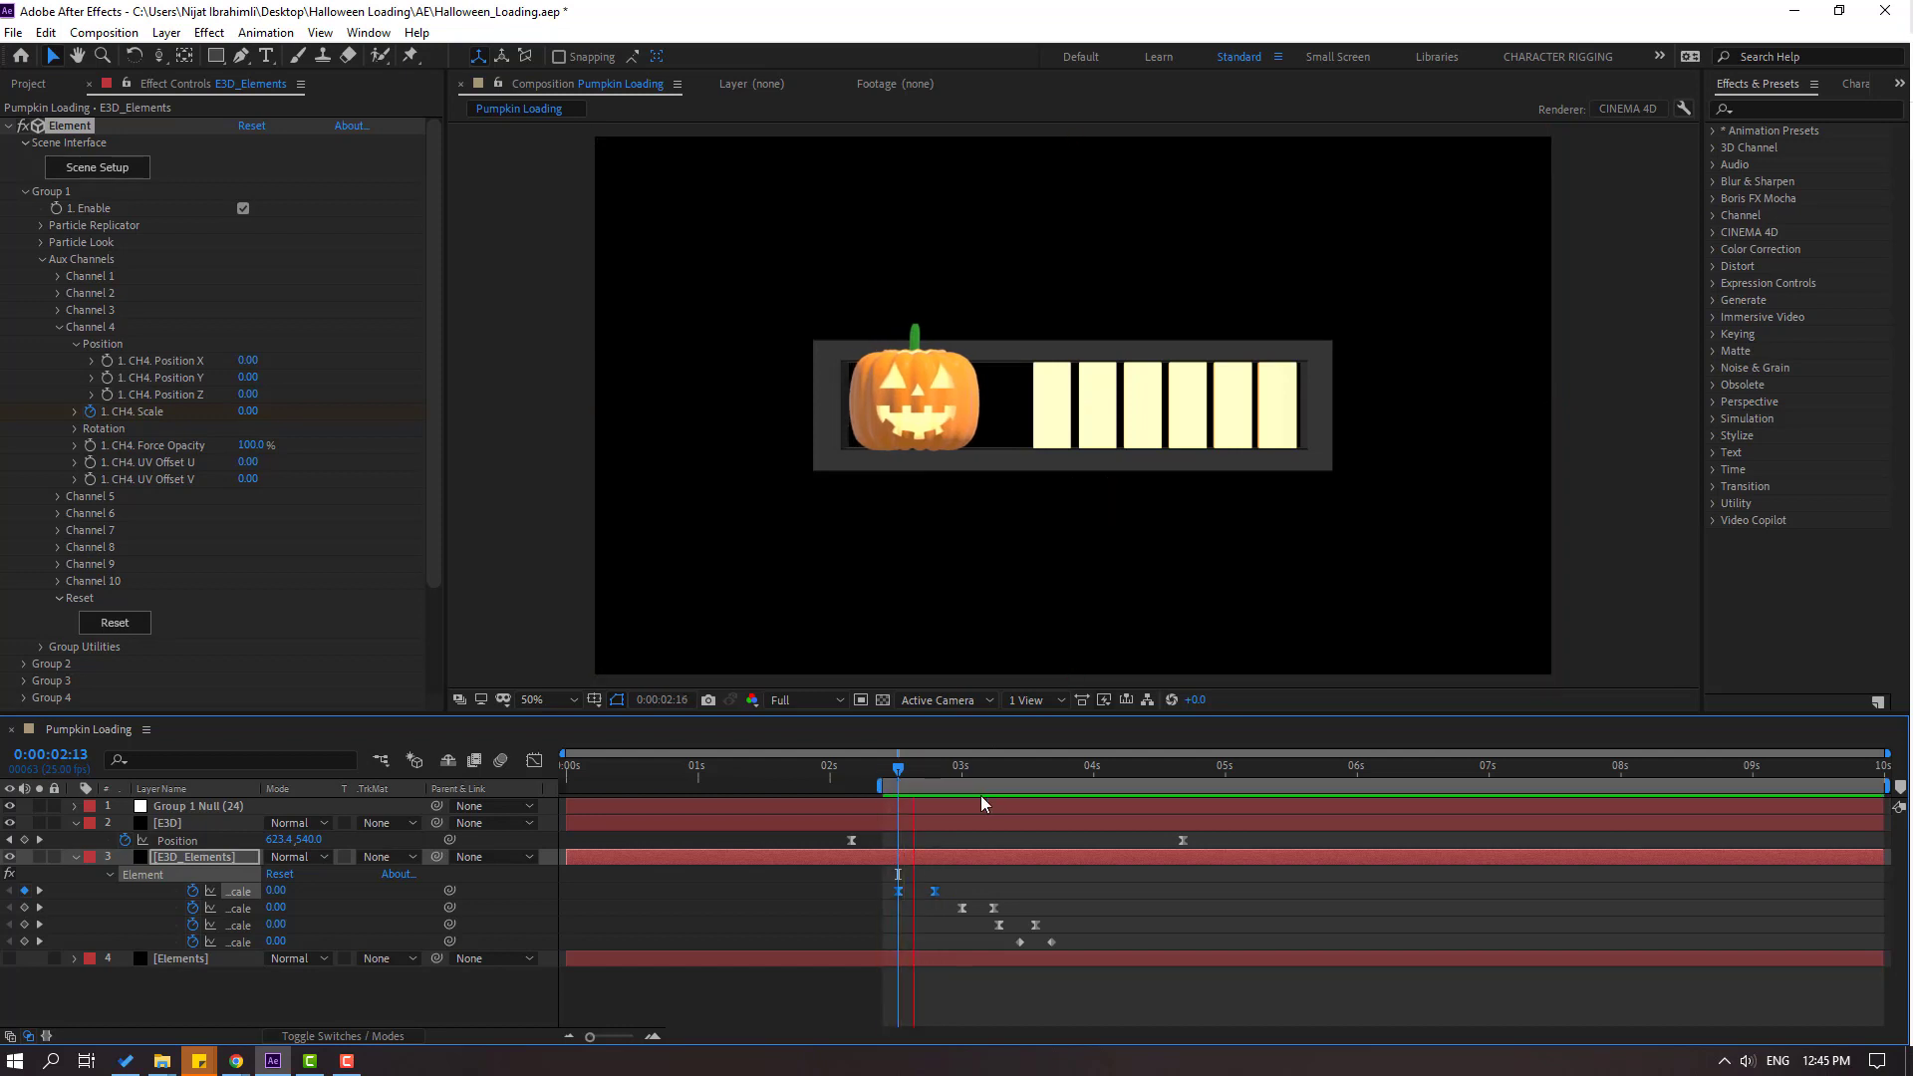
{"action": "key", "text": "space"}
Shift the Channel 4 Scale keyframe pair to start at about 0:00:03:15 and apply Easy Ease to both keyframes.
{"action": "left_click_drag", "start_coordinate": [907, 769], "coordinate": [1031, 769]}
{"action": "left_click_drag", "start_coordinate": [1023, 959], "coordinate": [1036, 949]}
{"action": "left_click_drag", "start_coordinate": [1030, 768], "coordinate": [1061, 768]}
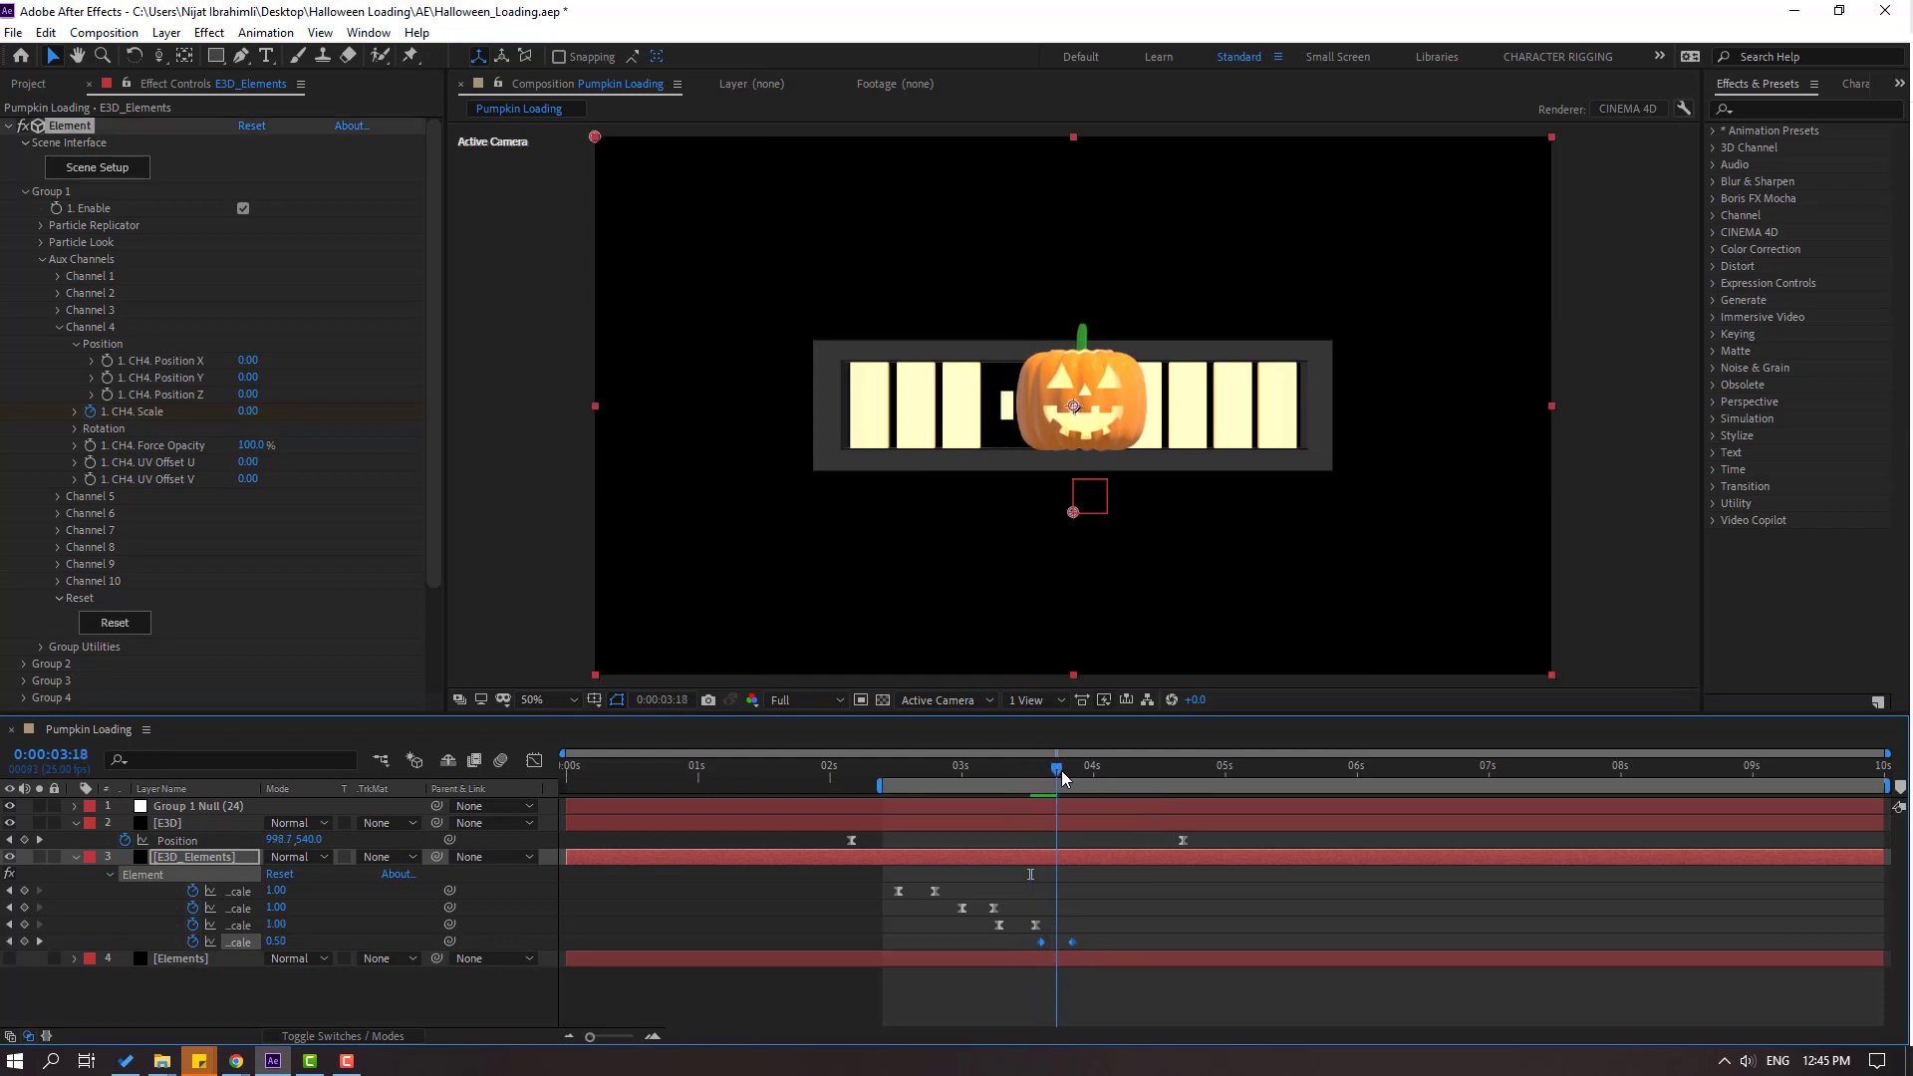
{"action": "right_click", "coordinate": [1073, 945]}
{"action": "mouse_move", "coordinate": [1132, 935]}
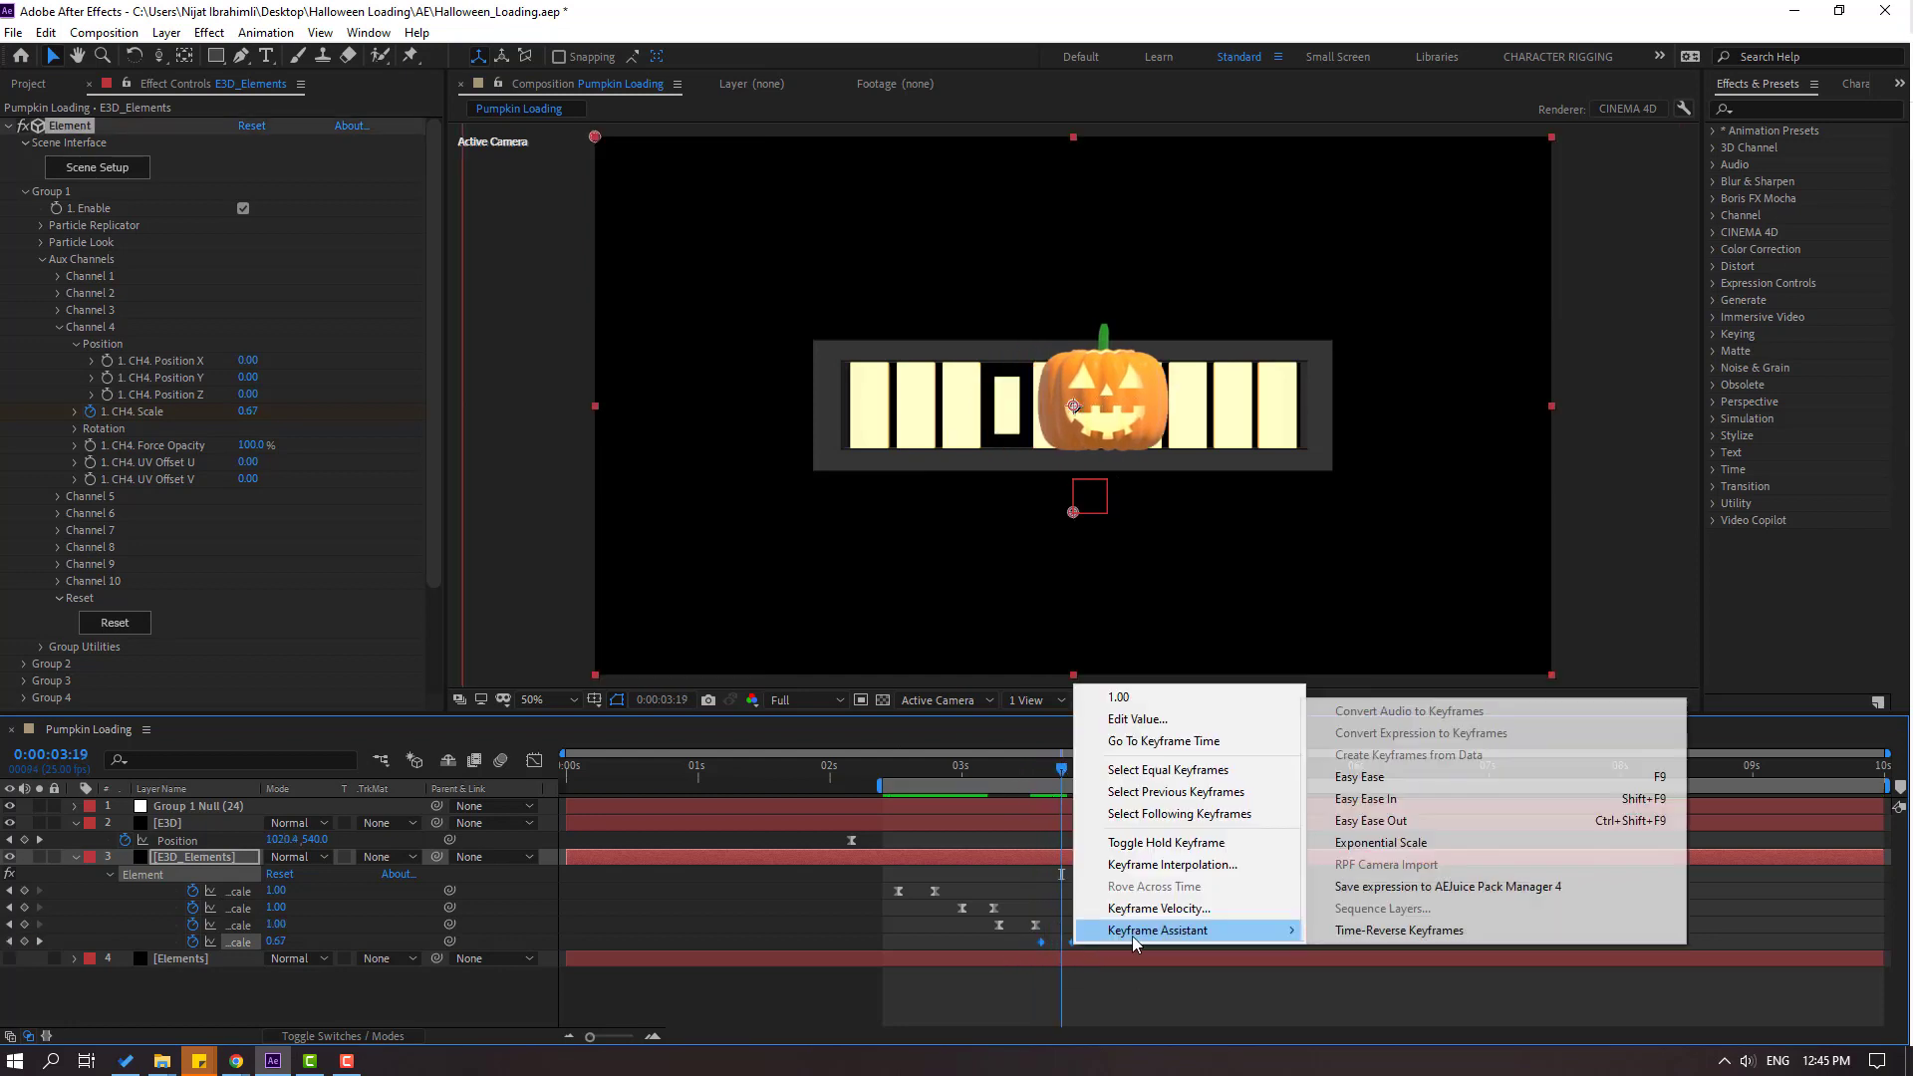
{"action": "left_click", "coordinate": [1375, 778]}
Adjust the Channel 4 Scale keyframes to run from about 0:00:03:11 to 0:00:03:18, checking the timing against the pumpkin's passage.
{"action": "left_click_drag", "start_coordinate": [1042, 947], "coordinate": [1037, 937]}
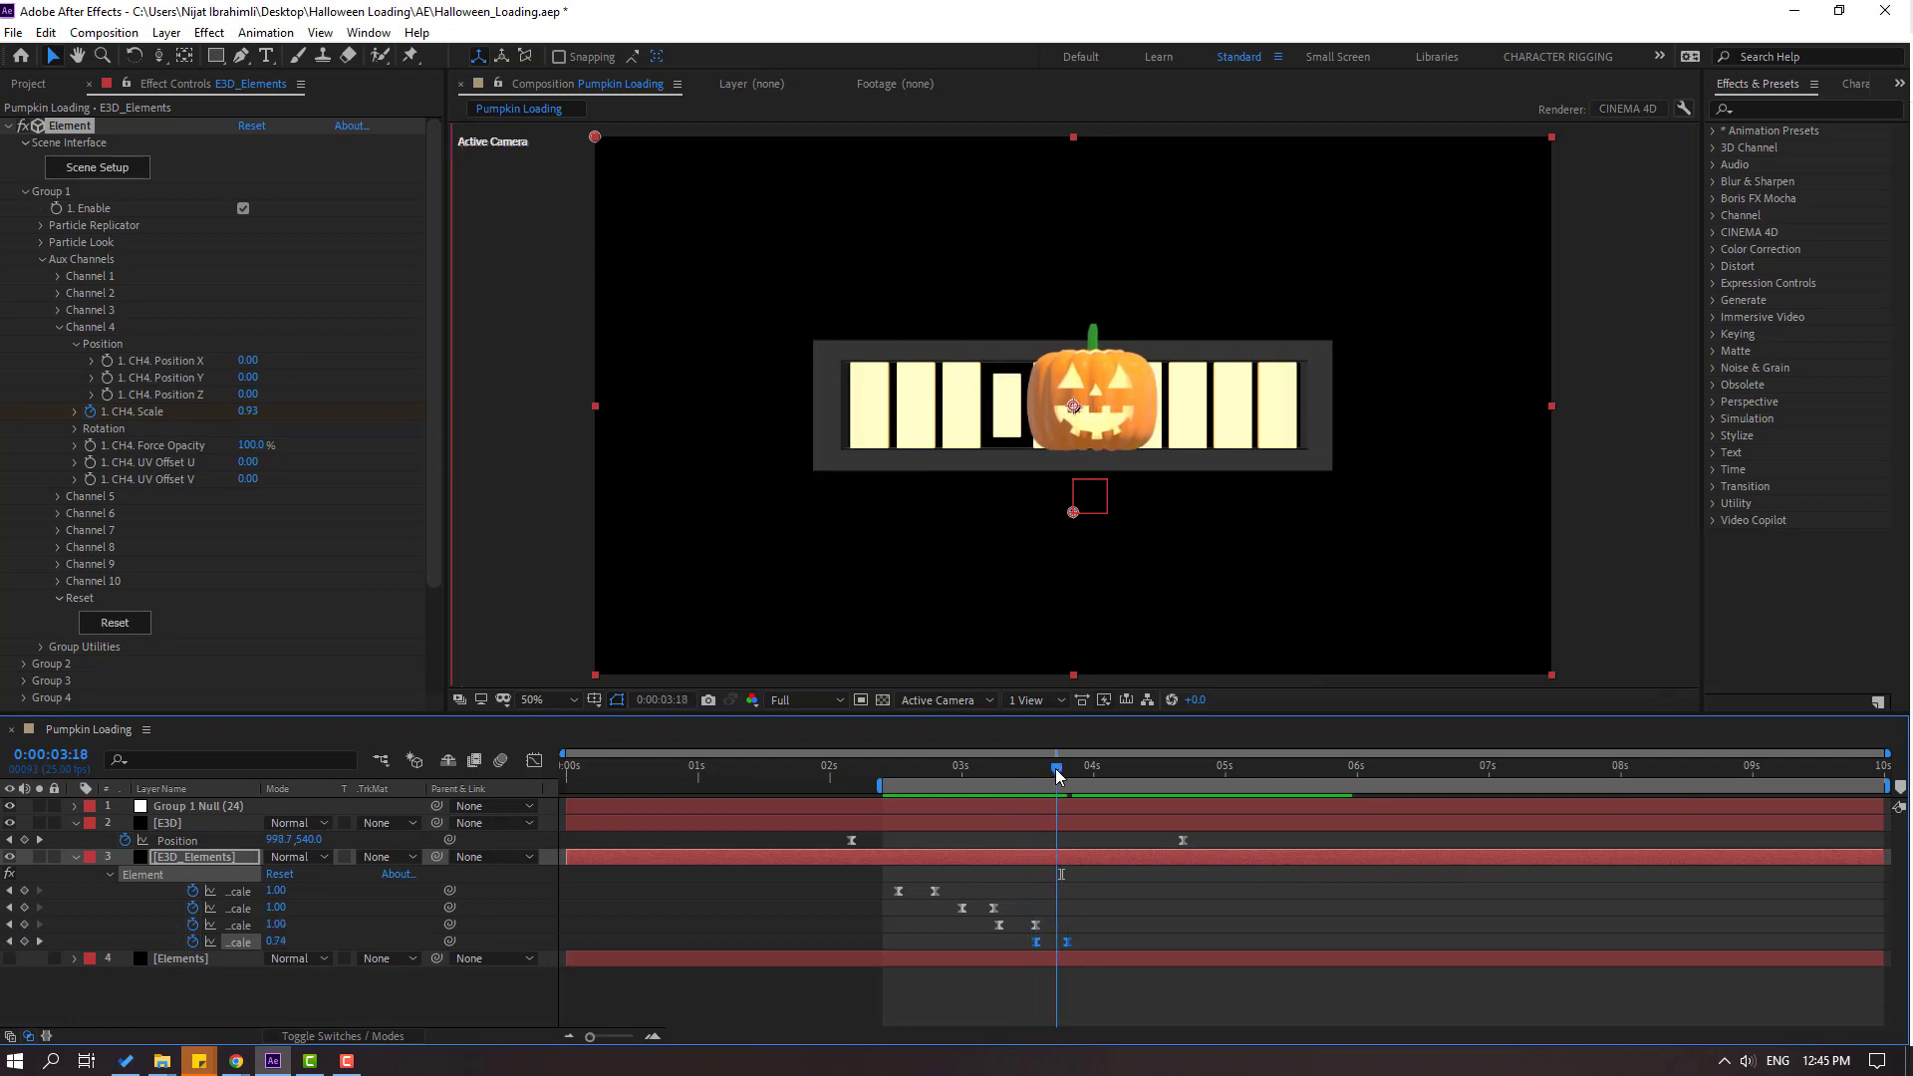
{"action": "key", "text": "Page_Up"}
{"action": "left_click_drag", "start_coordinate": [1036, 944], "coordinate": [1061, 941]}
{"action": "left_click", "coordinate": [1042, 947]}
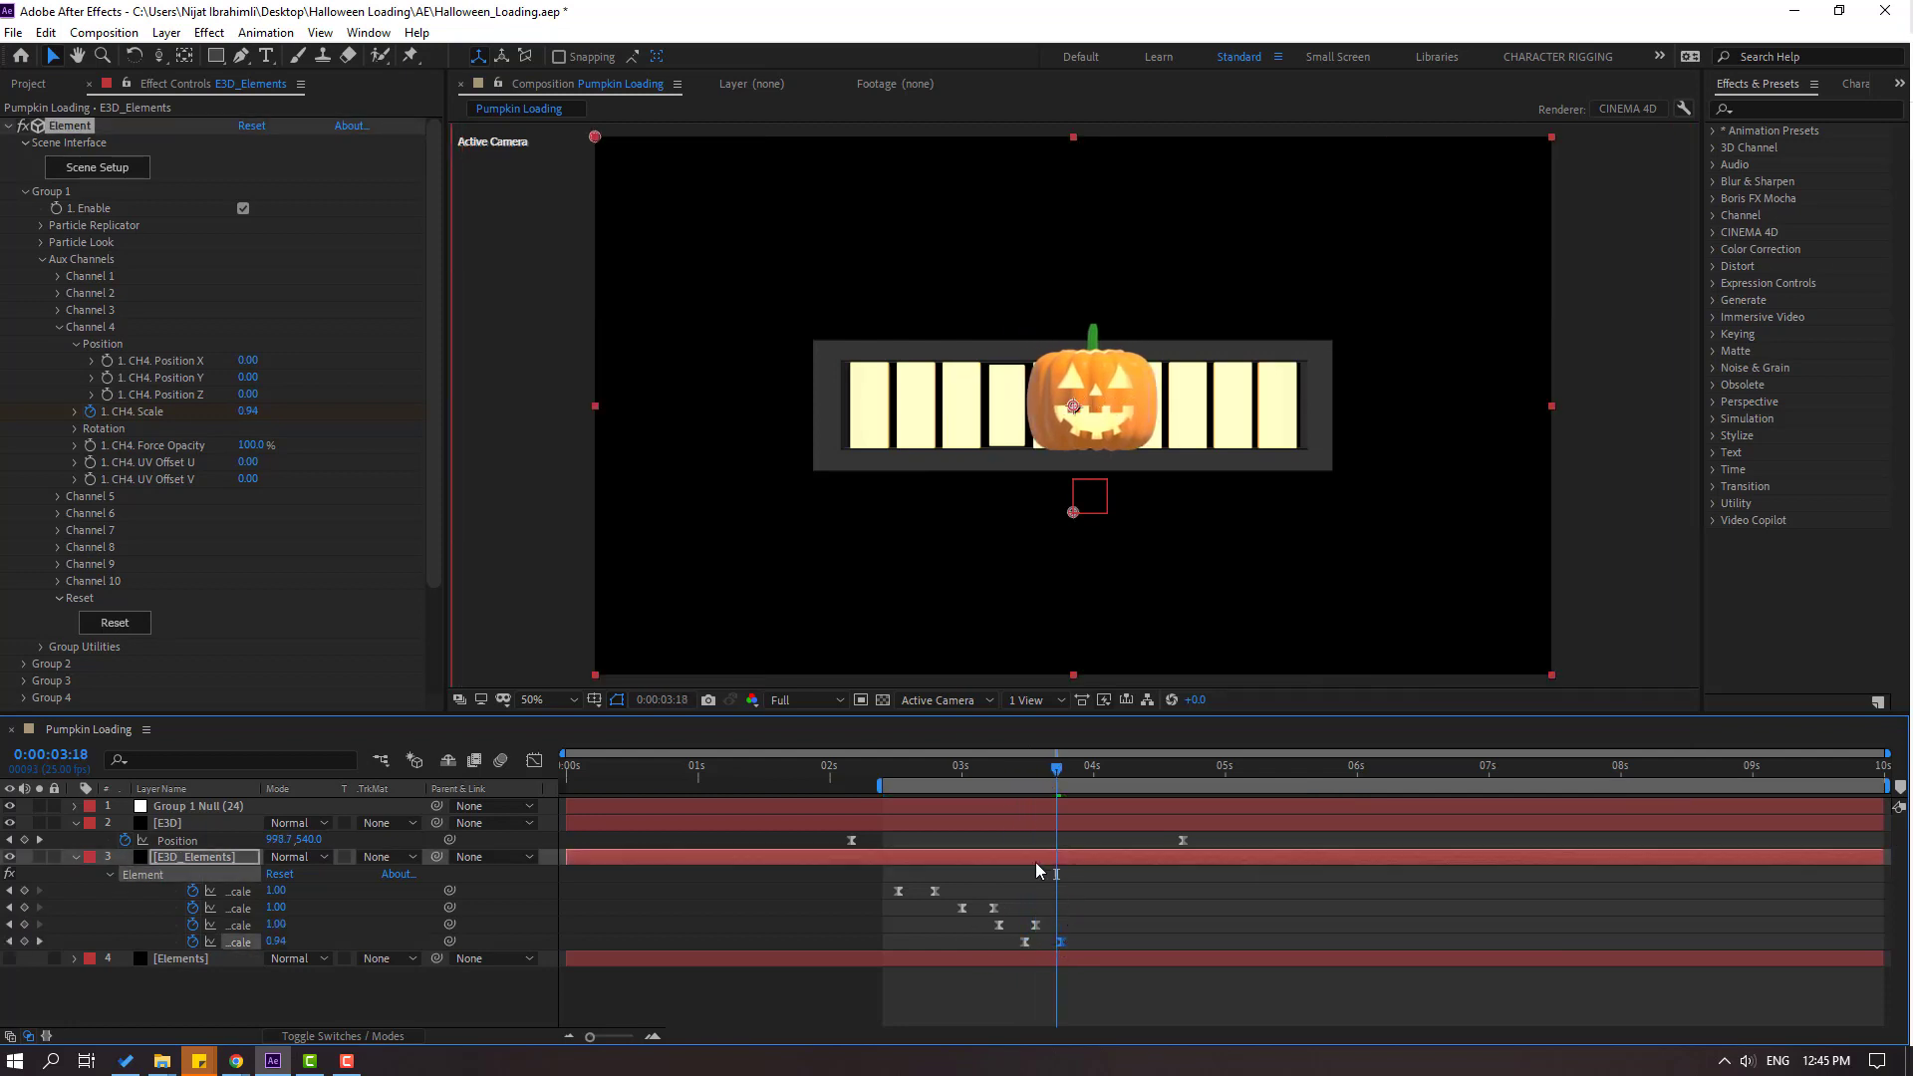
{"action": "left_click", "coordinate": [1015, 771]}
{"action": "left_click_drag", "start_coordinate": [1015, 775], "coordinate": [1060, 775]}
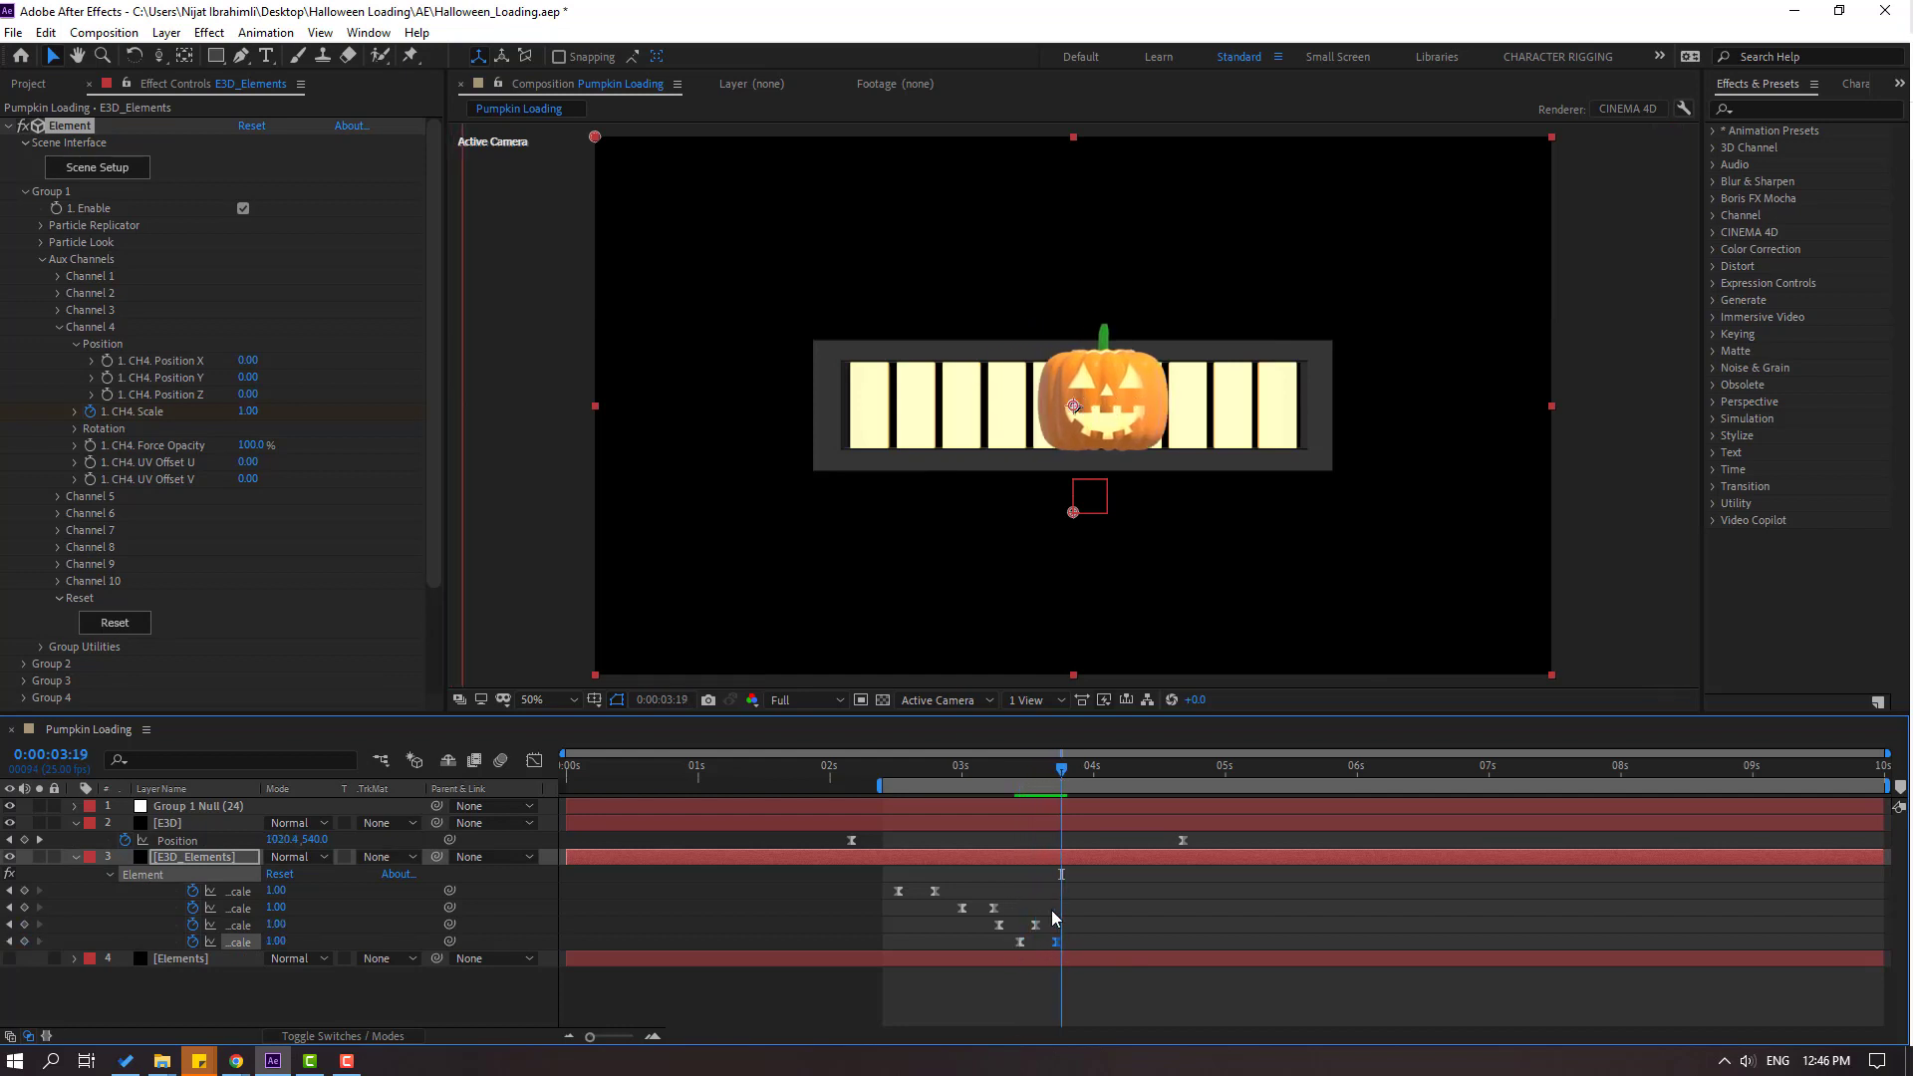
{"action": "left_click_drag", "start_coordinate": [992, 777], "coordinate": [1067, 775]}
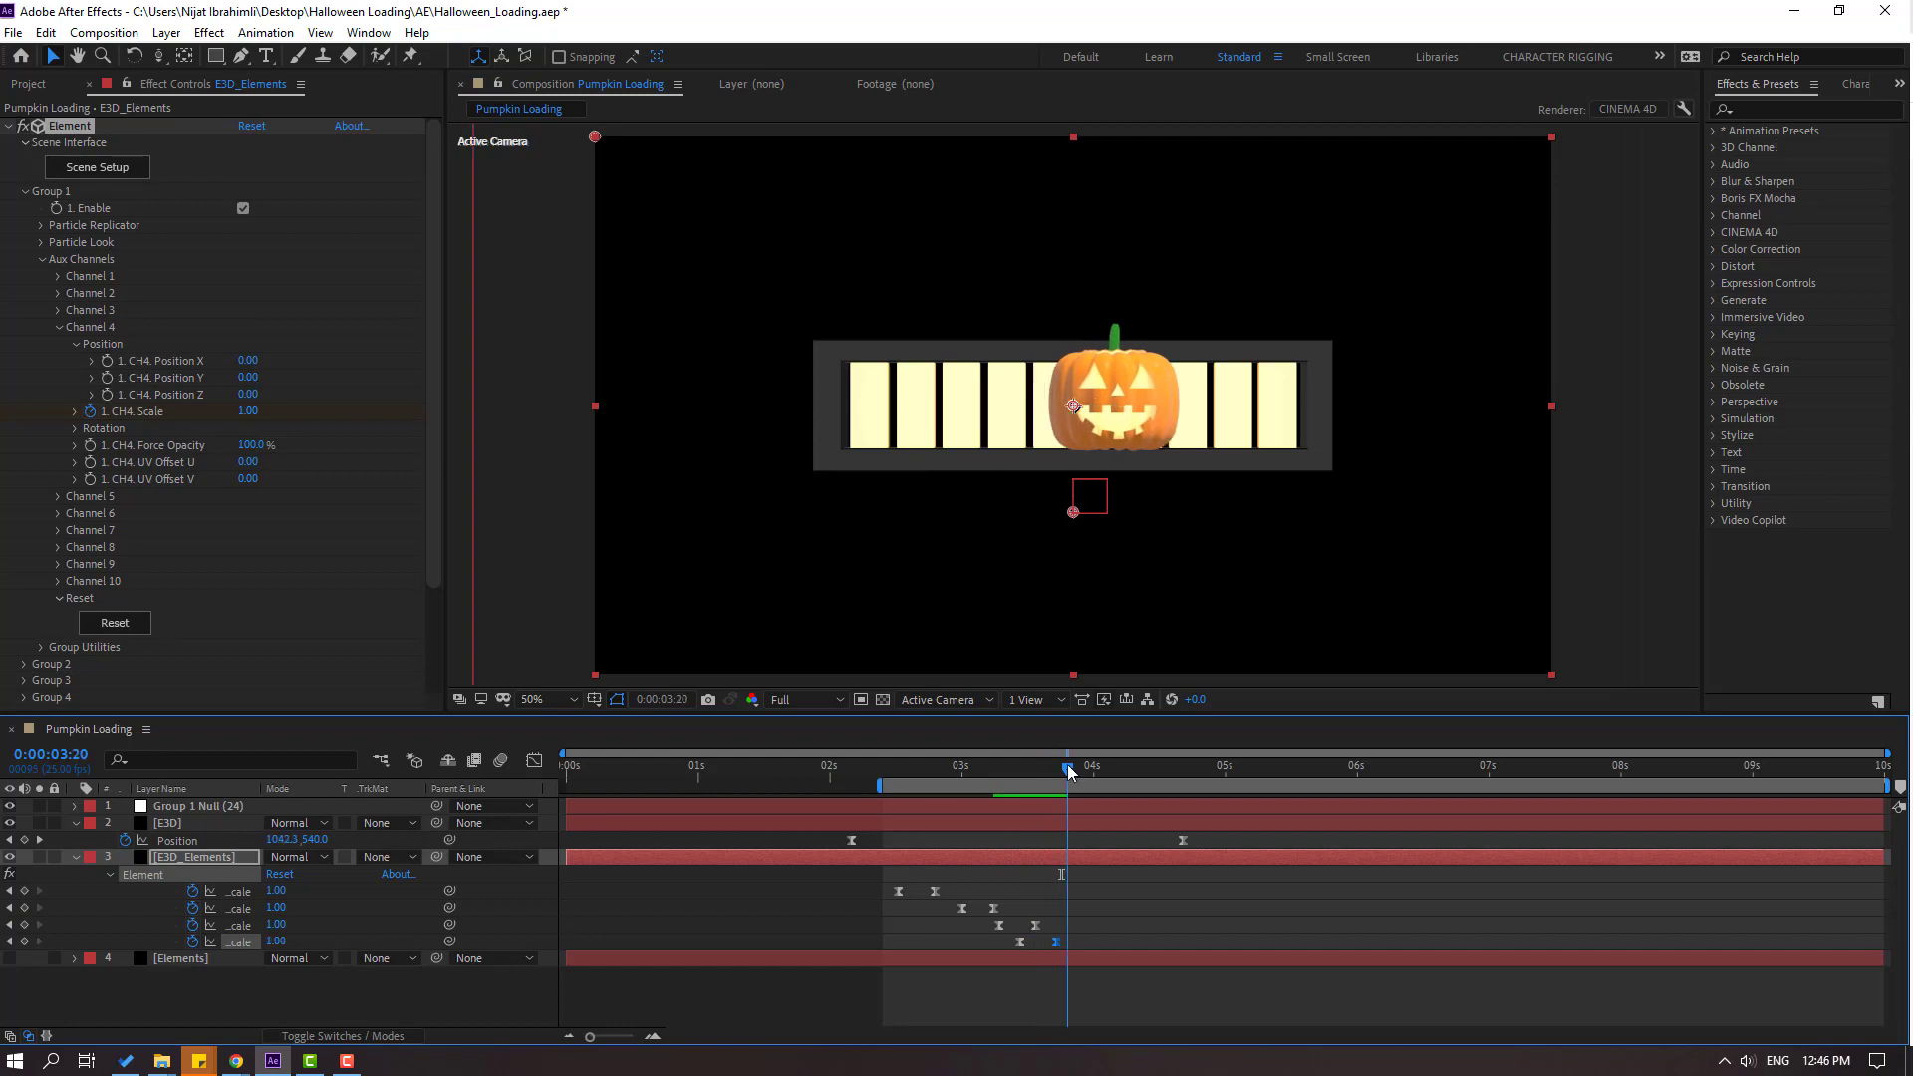
Keyframe the Channel 5 Scale from 0 at 0:00:03:20 to 1 at 0:00:04:00.
{"action": "left_click", "coordinate": [57, 327]}
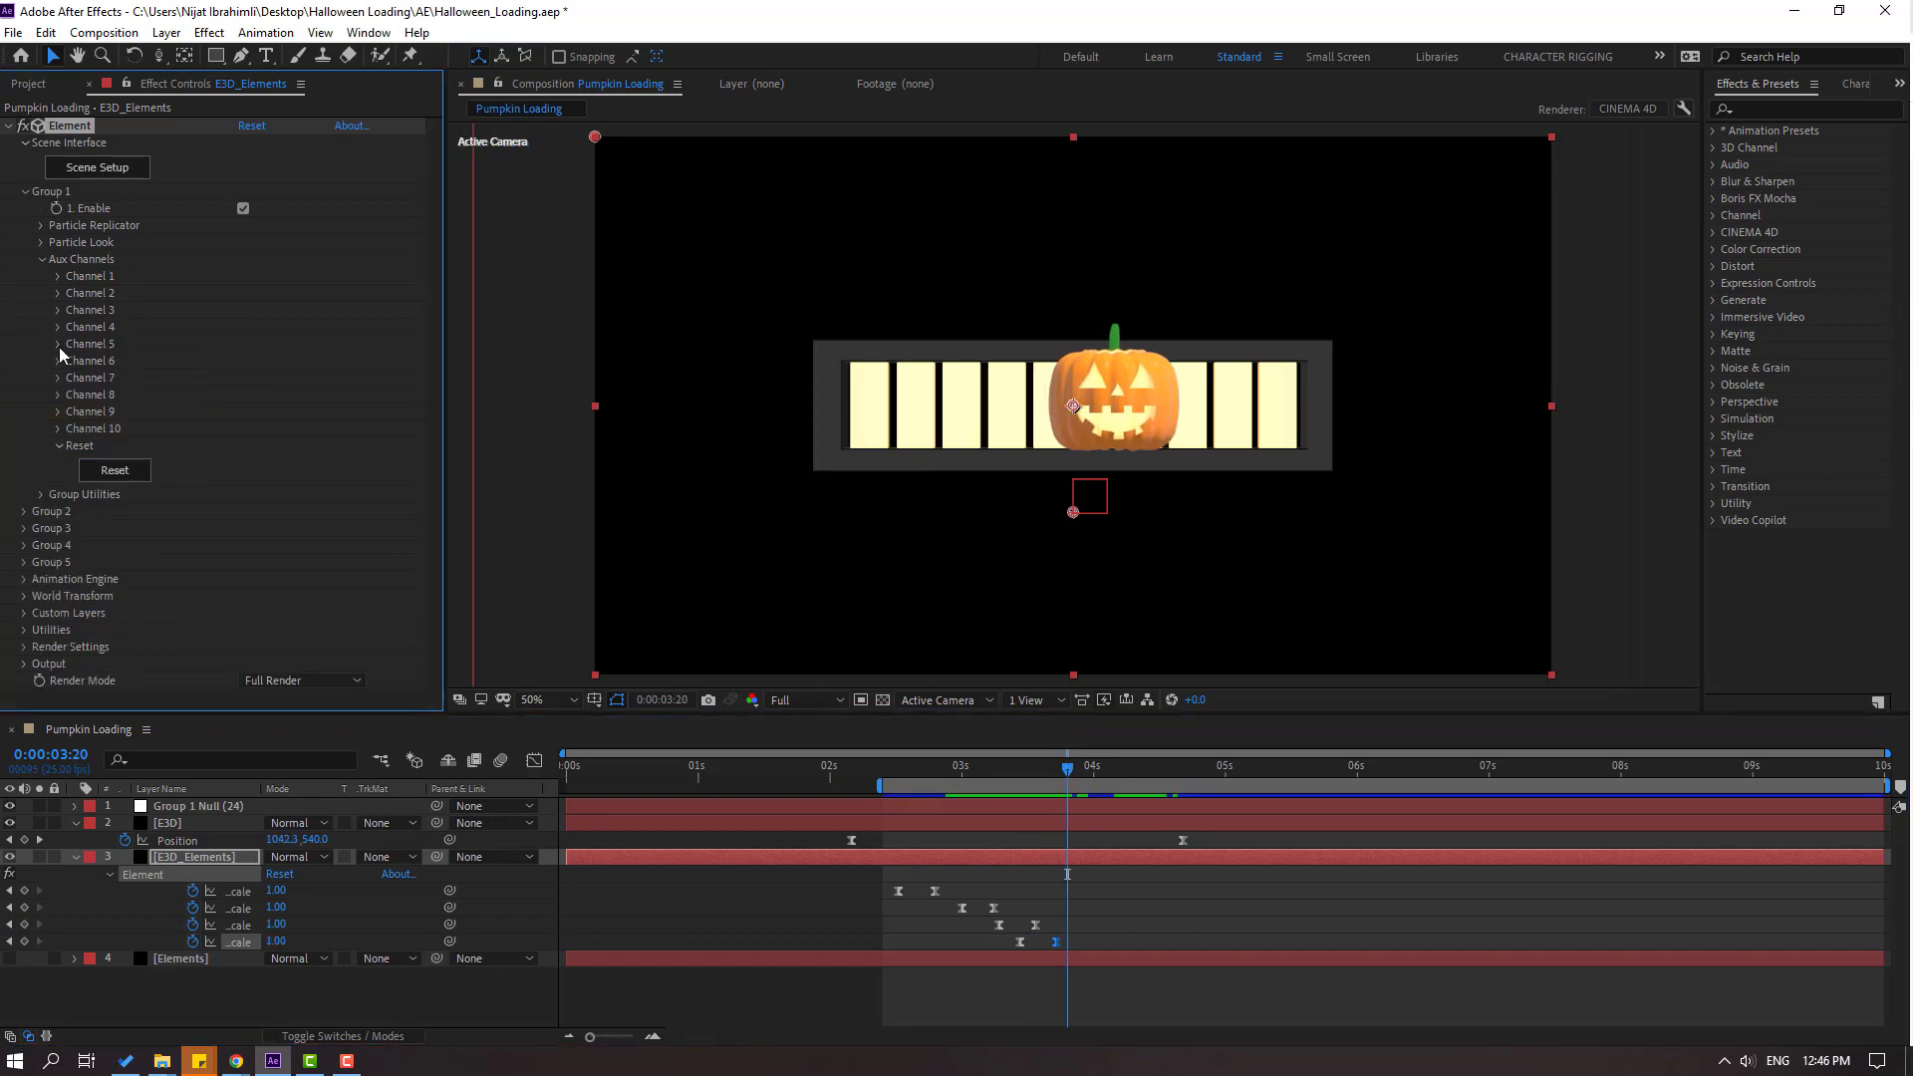
{"action": "left_click", "coordinate": [58, 344]}
{"action": "left_click", "coordinate": [249, 428]}
{"action": "type", "text": "0"}
{"action": "key", "text": "Return"}
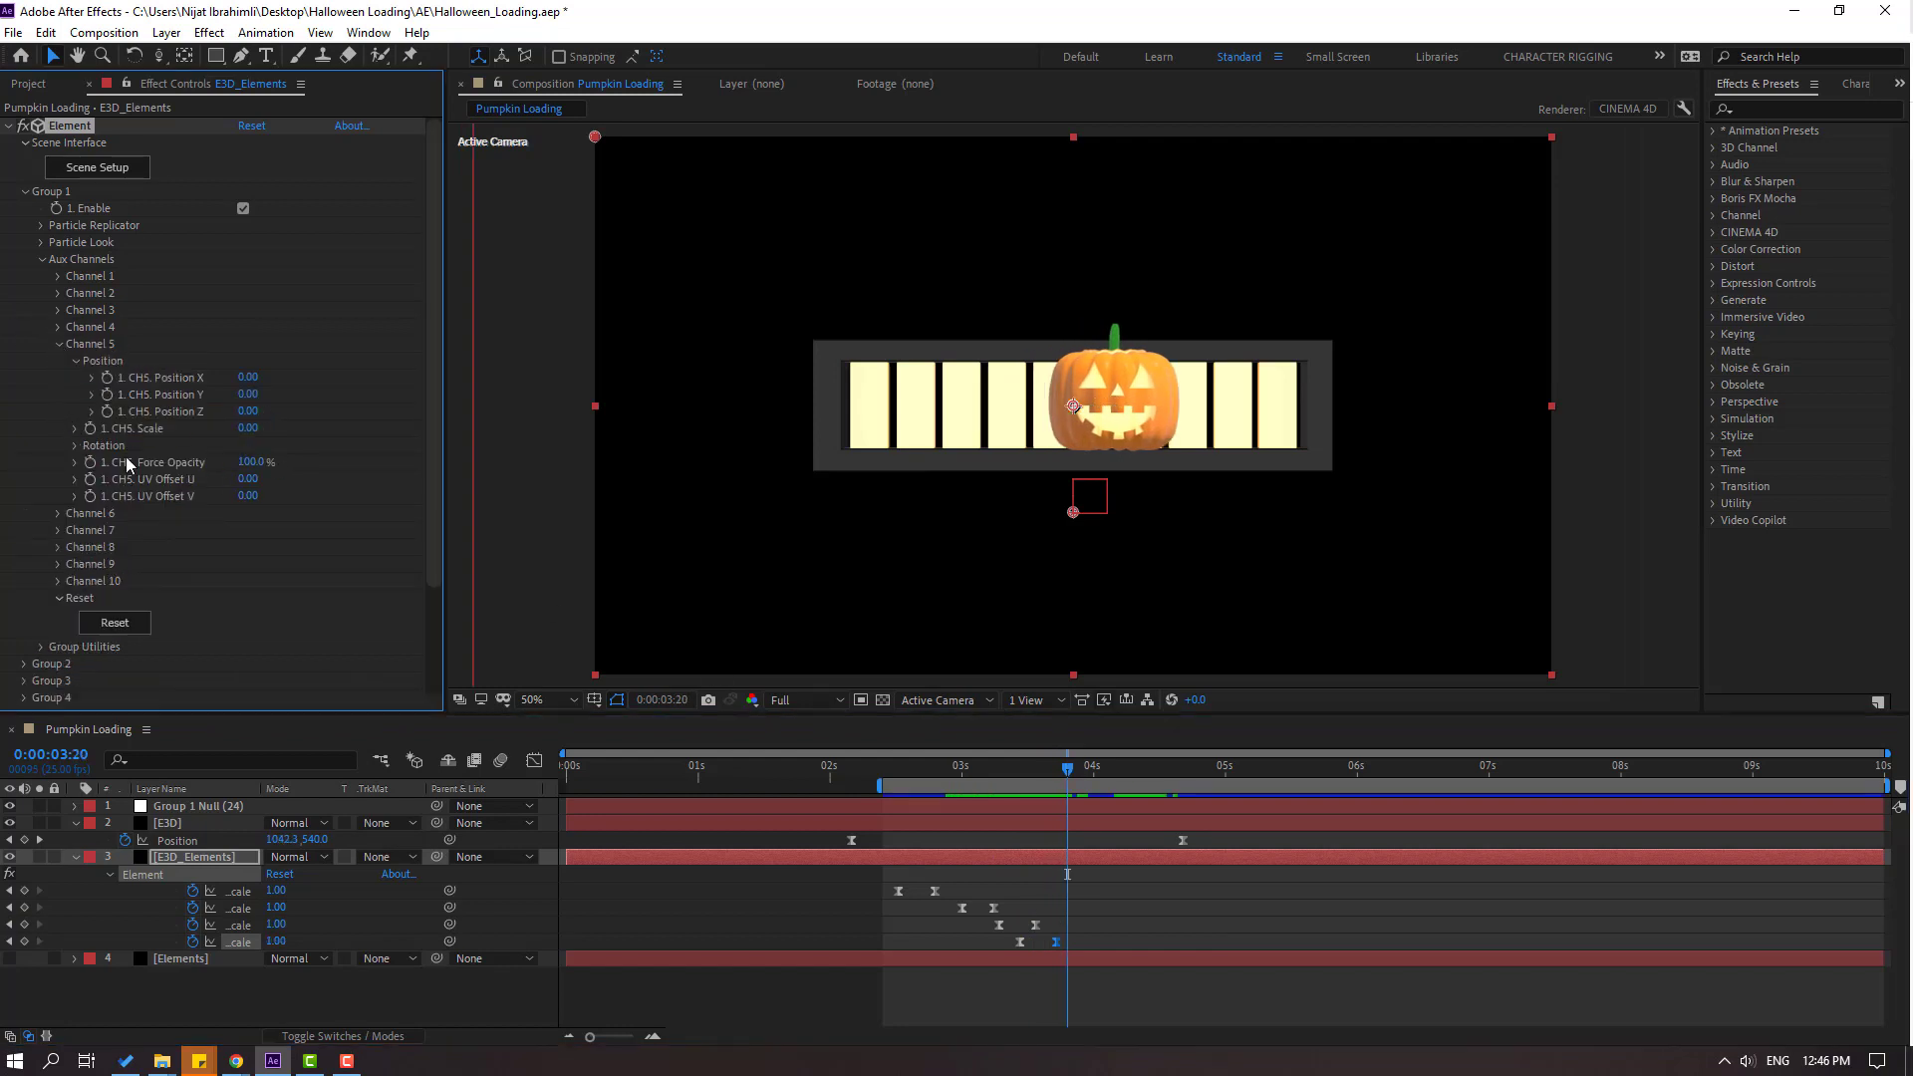
{"action": "left_click", "coordinate": [89, 428]}
{"action": "left_click", "coordinate": [1093, 772]}
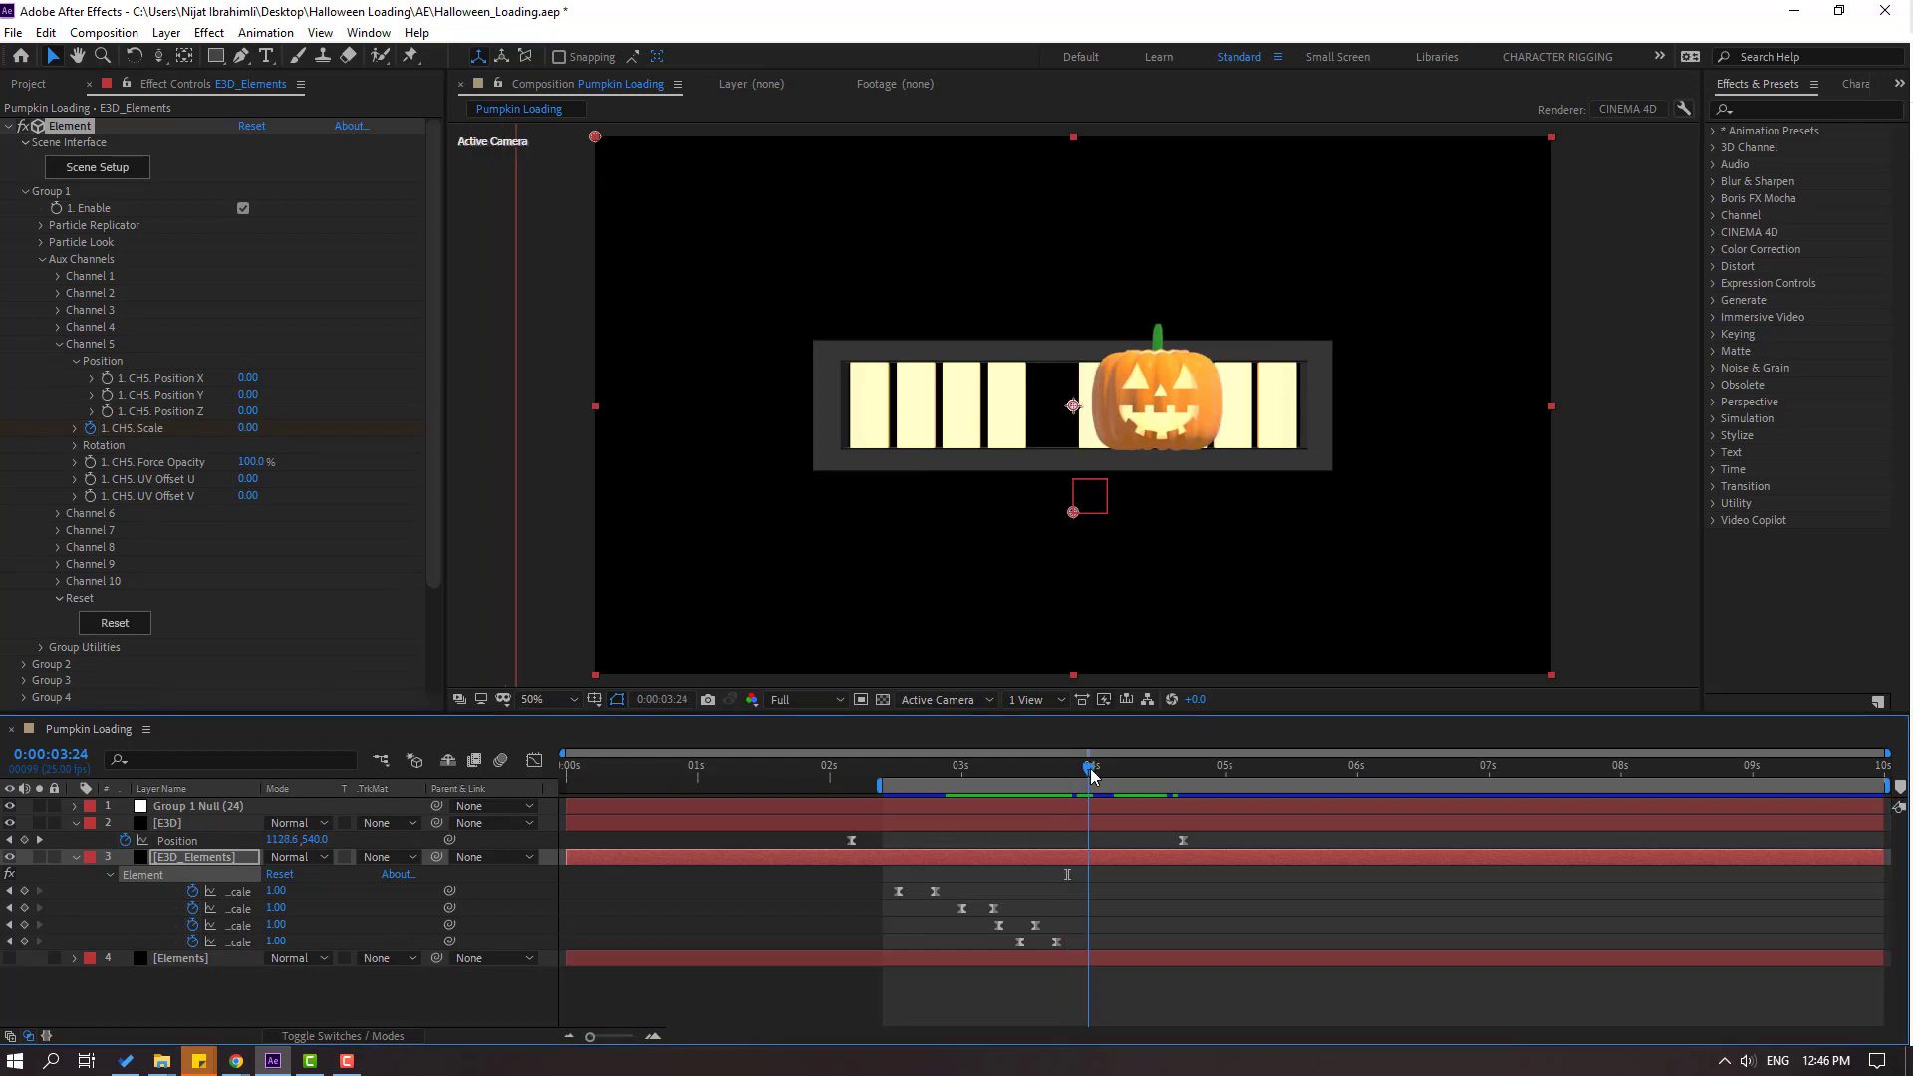
{"action": "left_click", "coordinate": [251, 430]}
{"action": "type", "text": "1"}
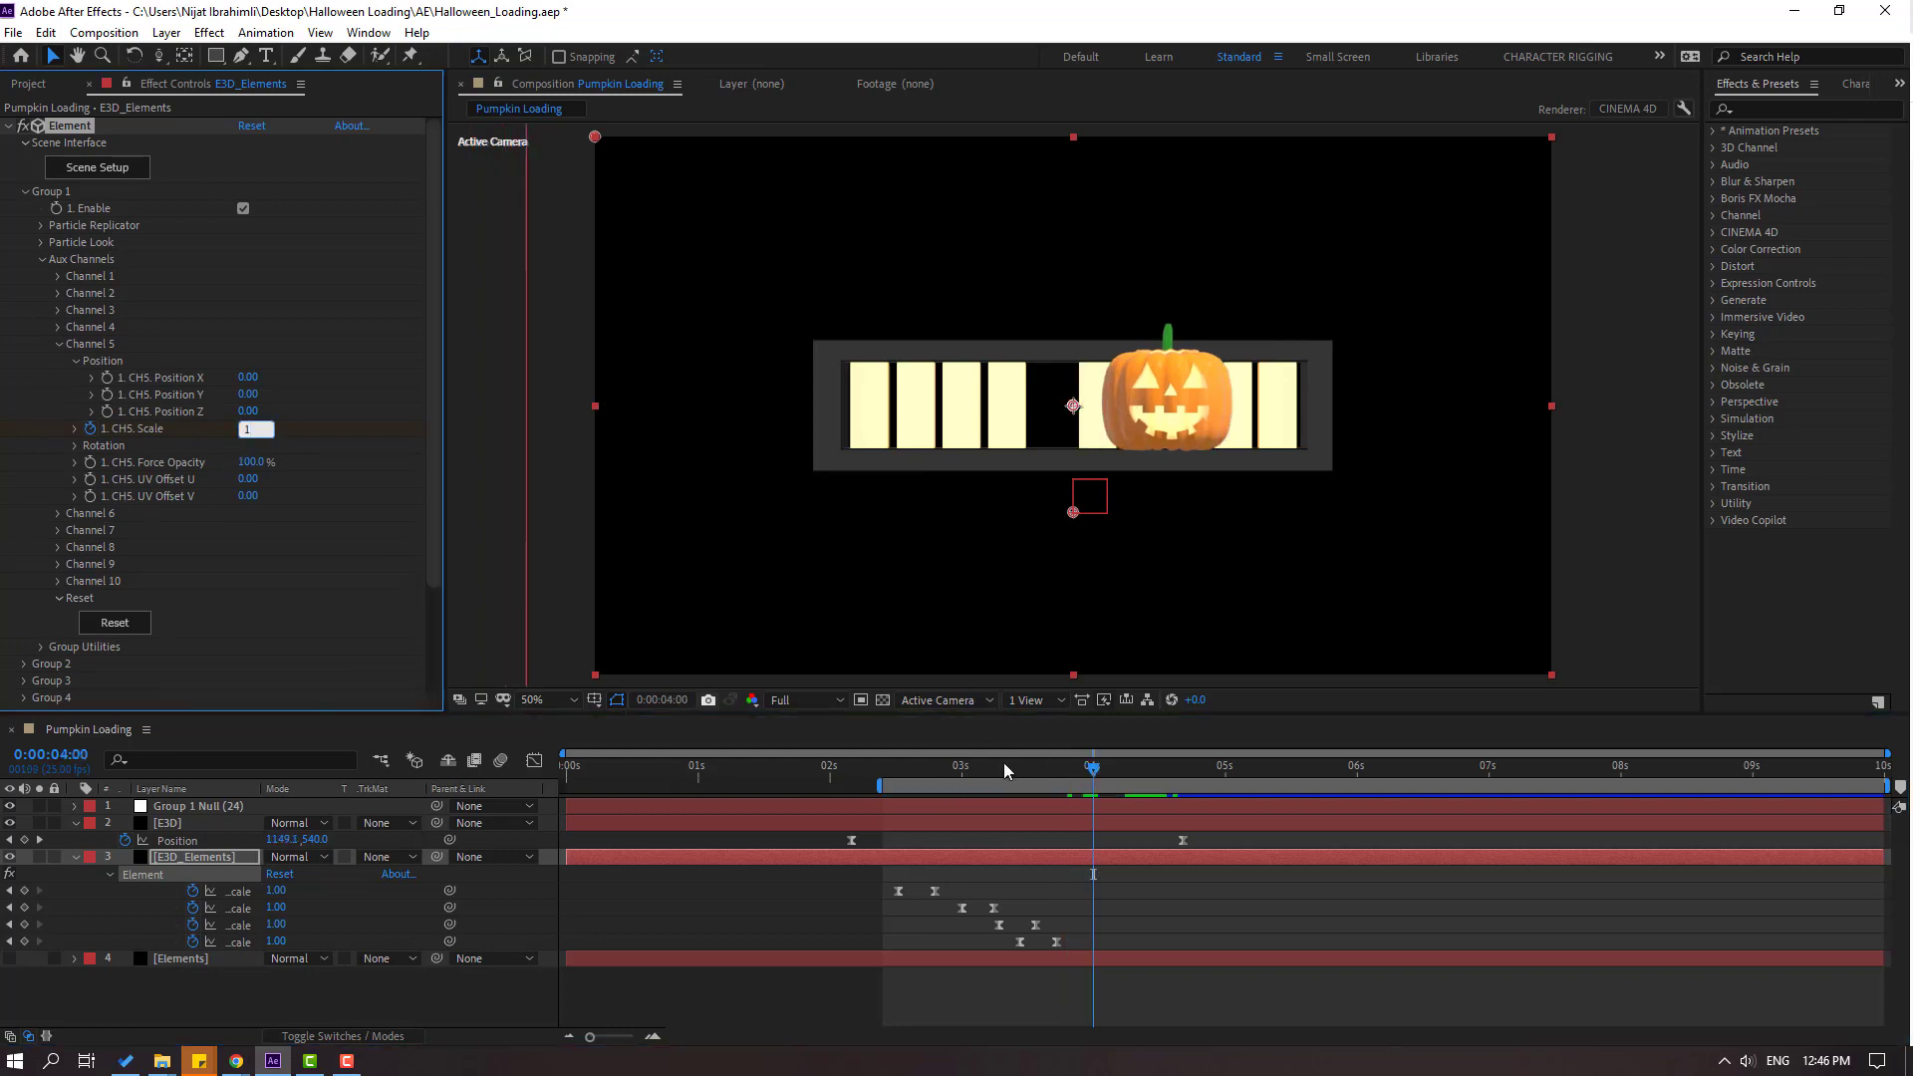
{"action": "key", "text": "Return"}
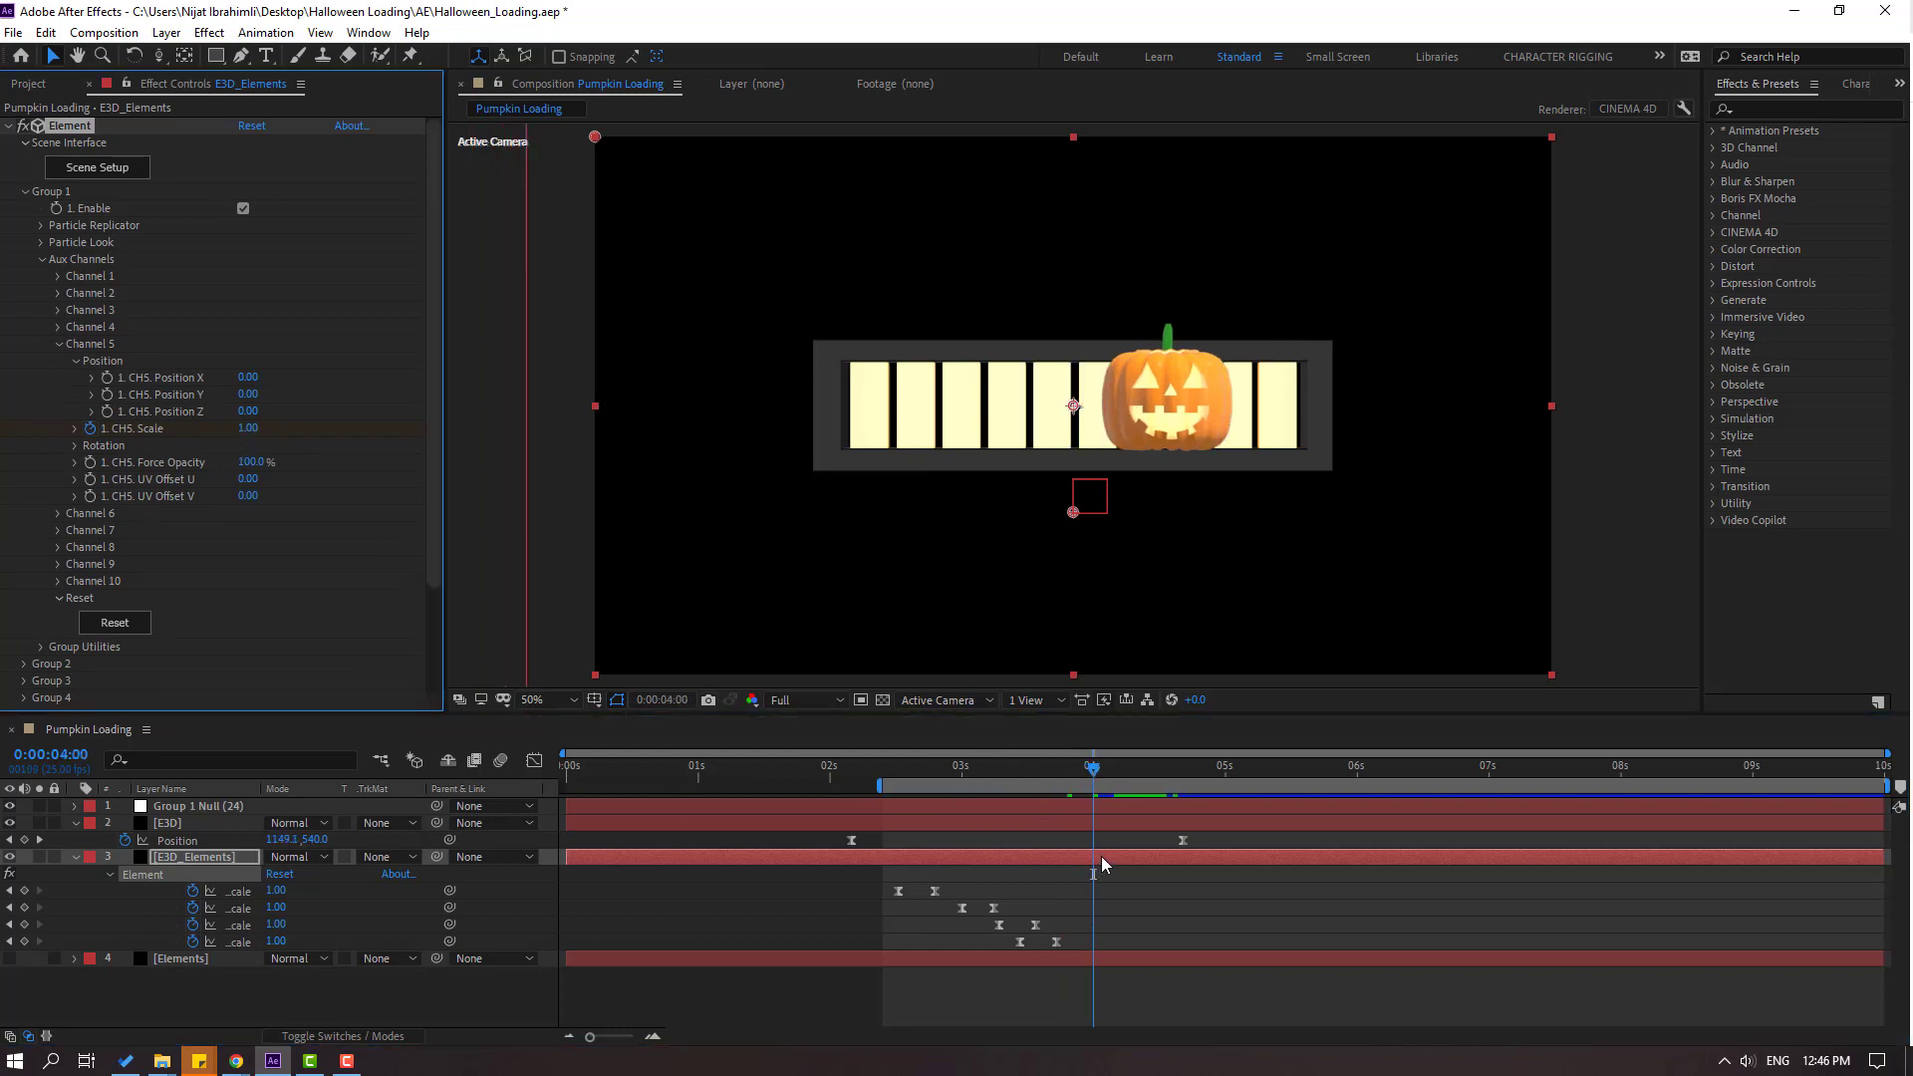
Shift the Channel 5 Scale keyframes to run from about 0:00:03:16 to 0:00:03:22, apply Easy Ease, and check the timing.
{"action": "key", "text": "u"}
{"action": "key", "text": "u"}
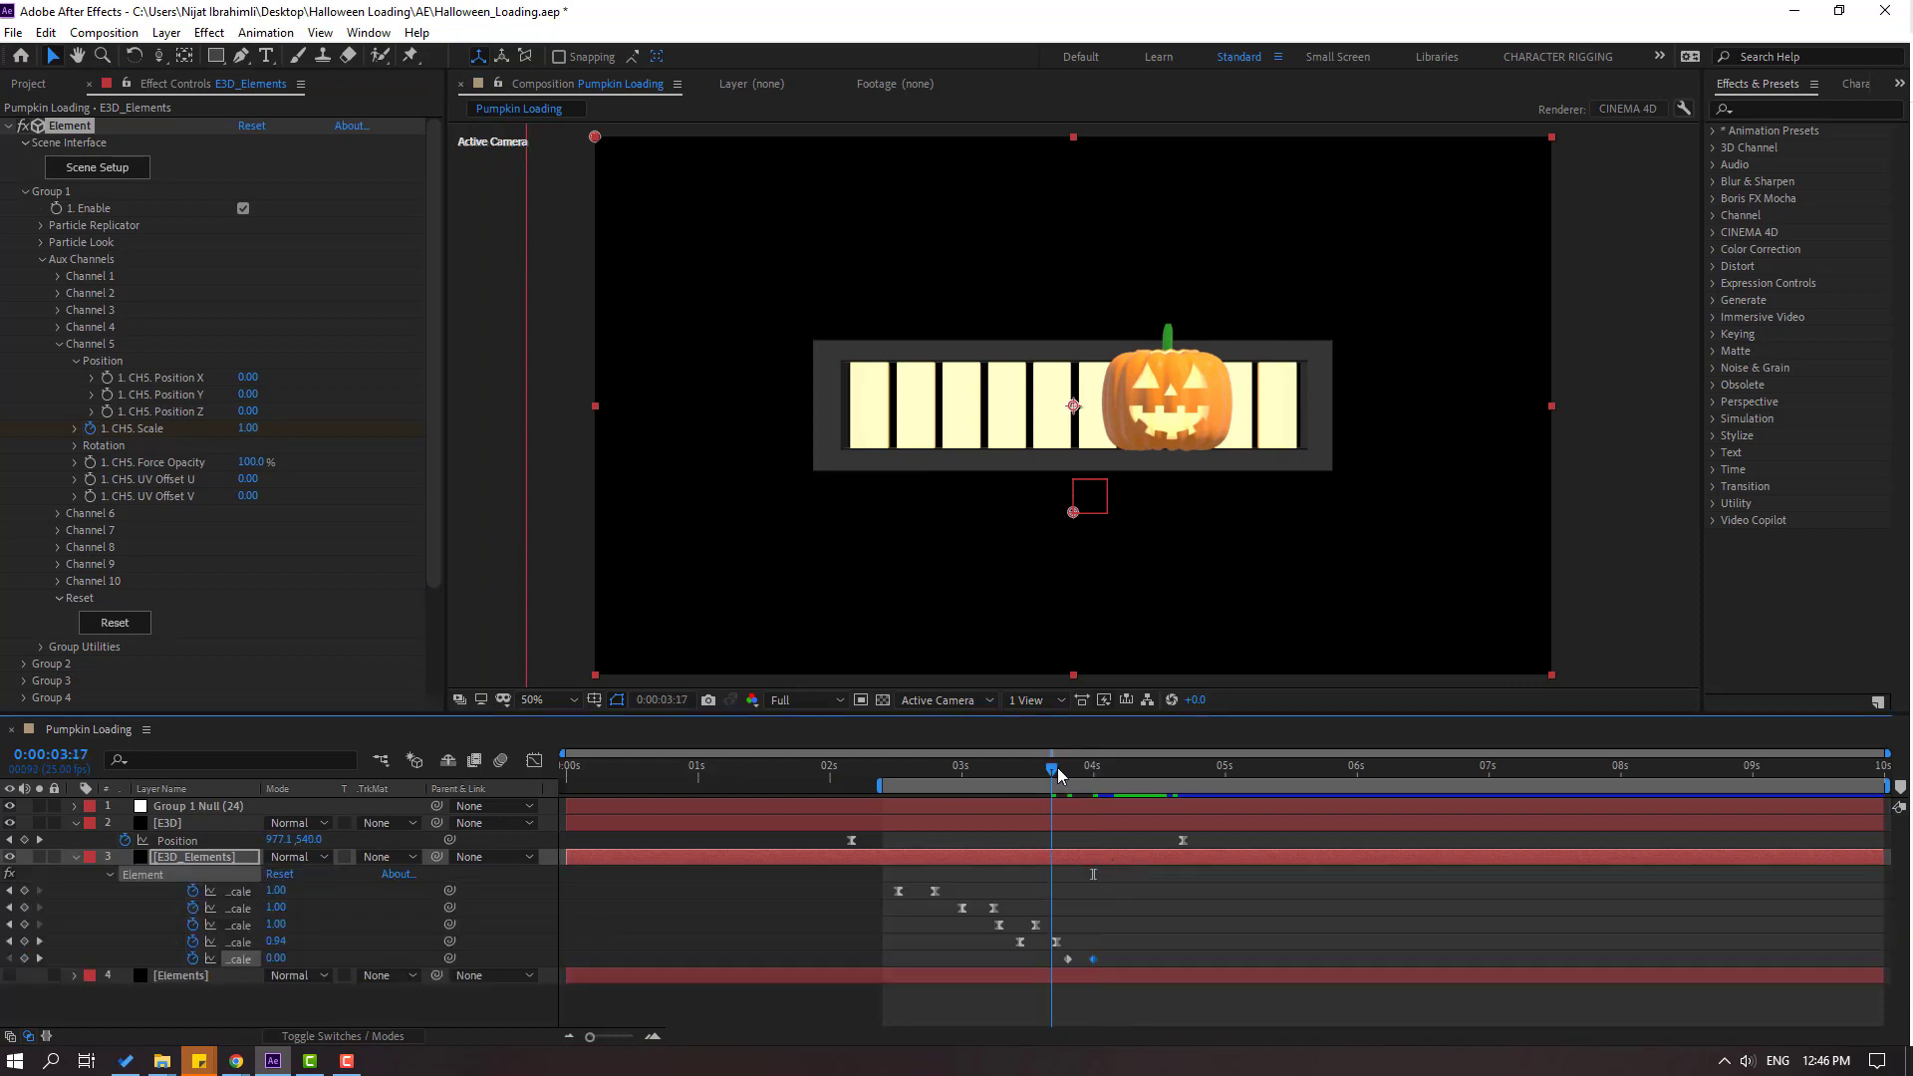
{"action": "left_click", "coordinate": [1069, 768]}
{"action": "left_click_drag", "start_coordinate": [1069, 962], "coordinate": [1062, 964]}
{"action": "left_click_drag", "start_coordinate": [1063, 962], "coordinate": [1047, 963]}
{"action": "right_click", "coordinate": [1077, 962]}
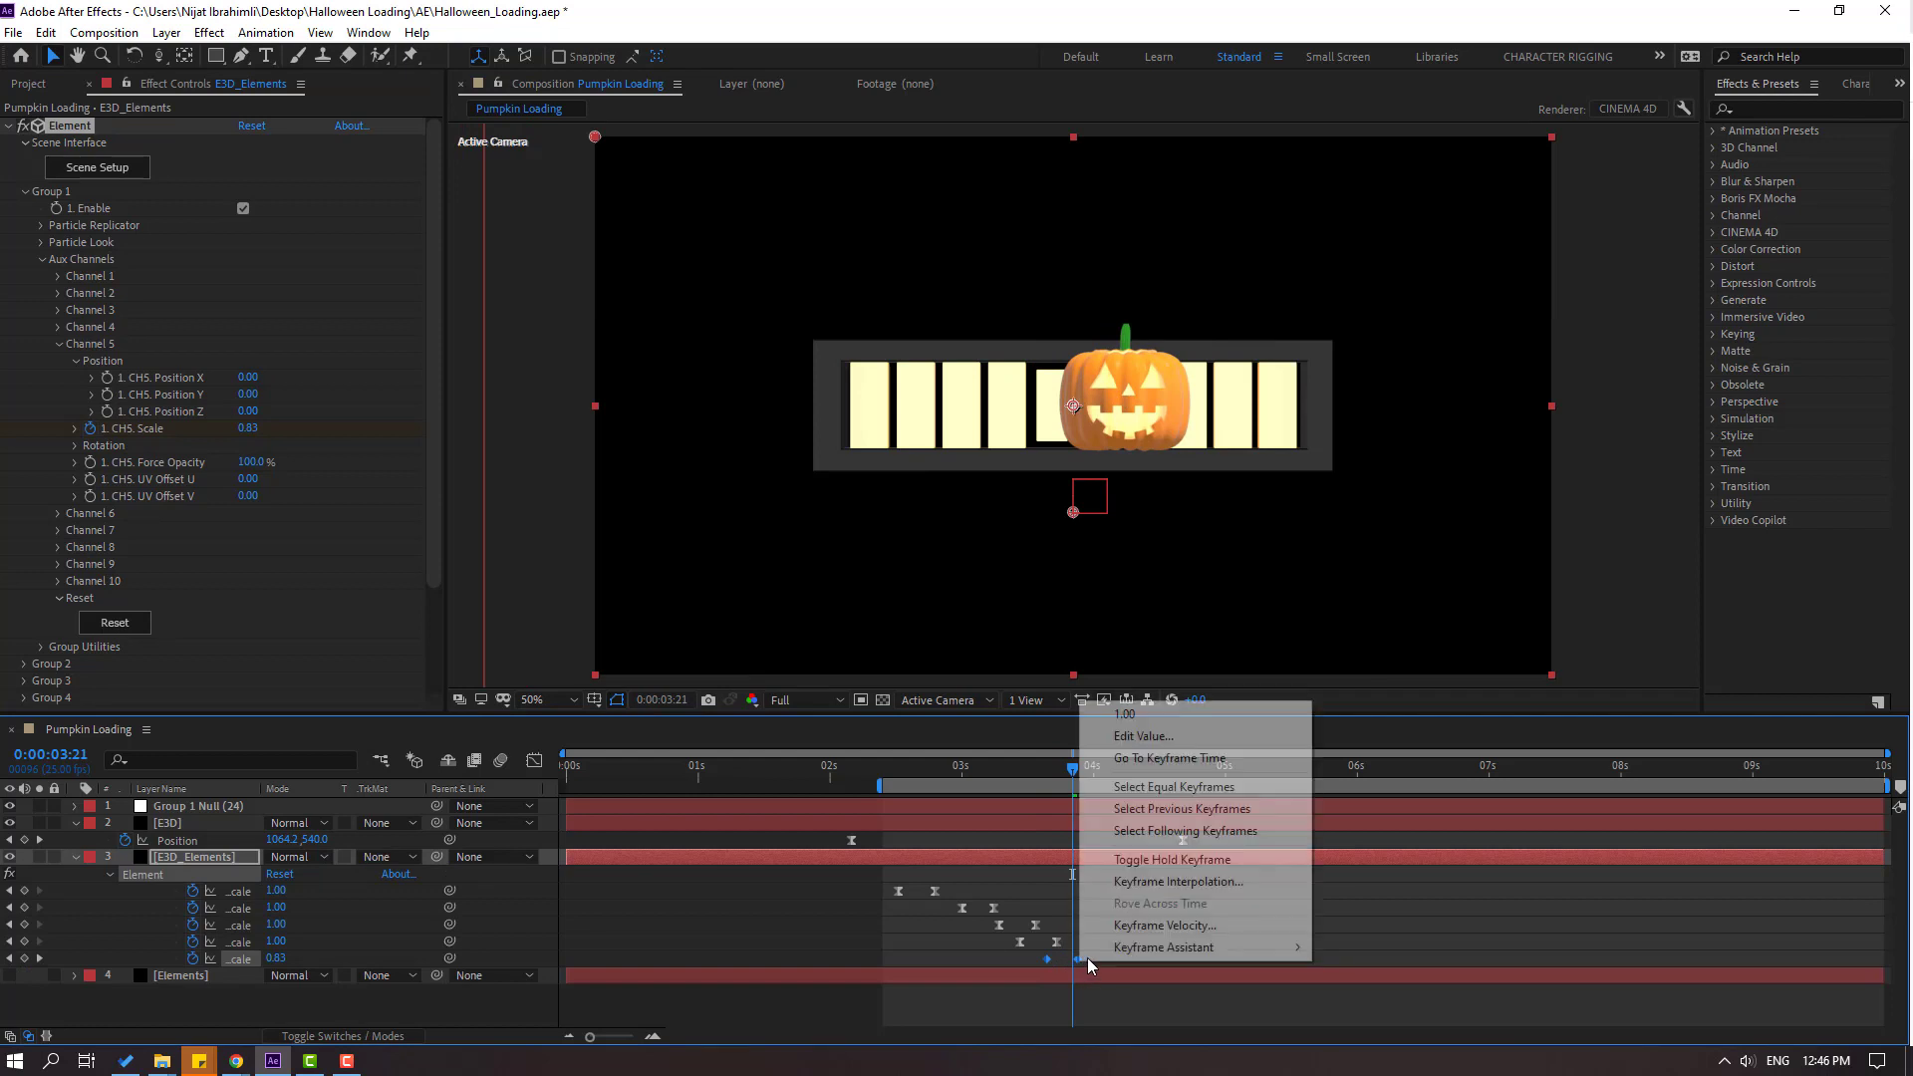
{"action": "mouse_move", "coordinate": [1155, 1033]}
{"action": "left_click", "coordinate": [1485, 792]}
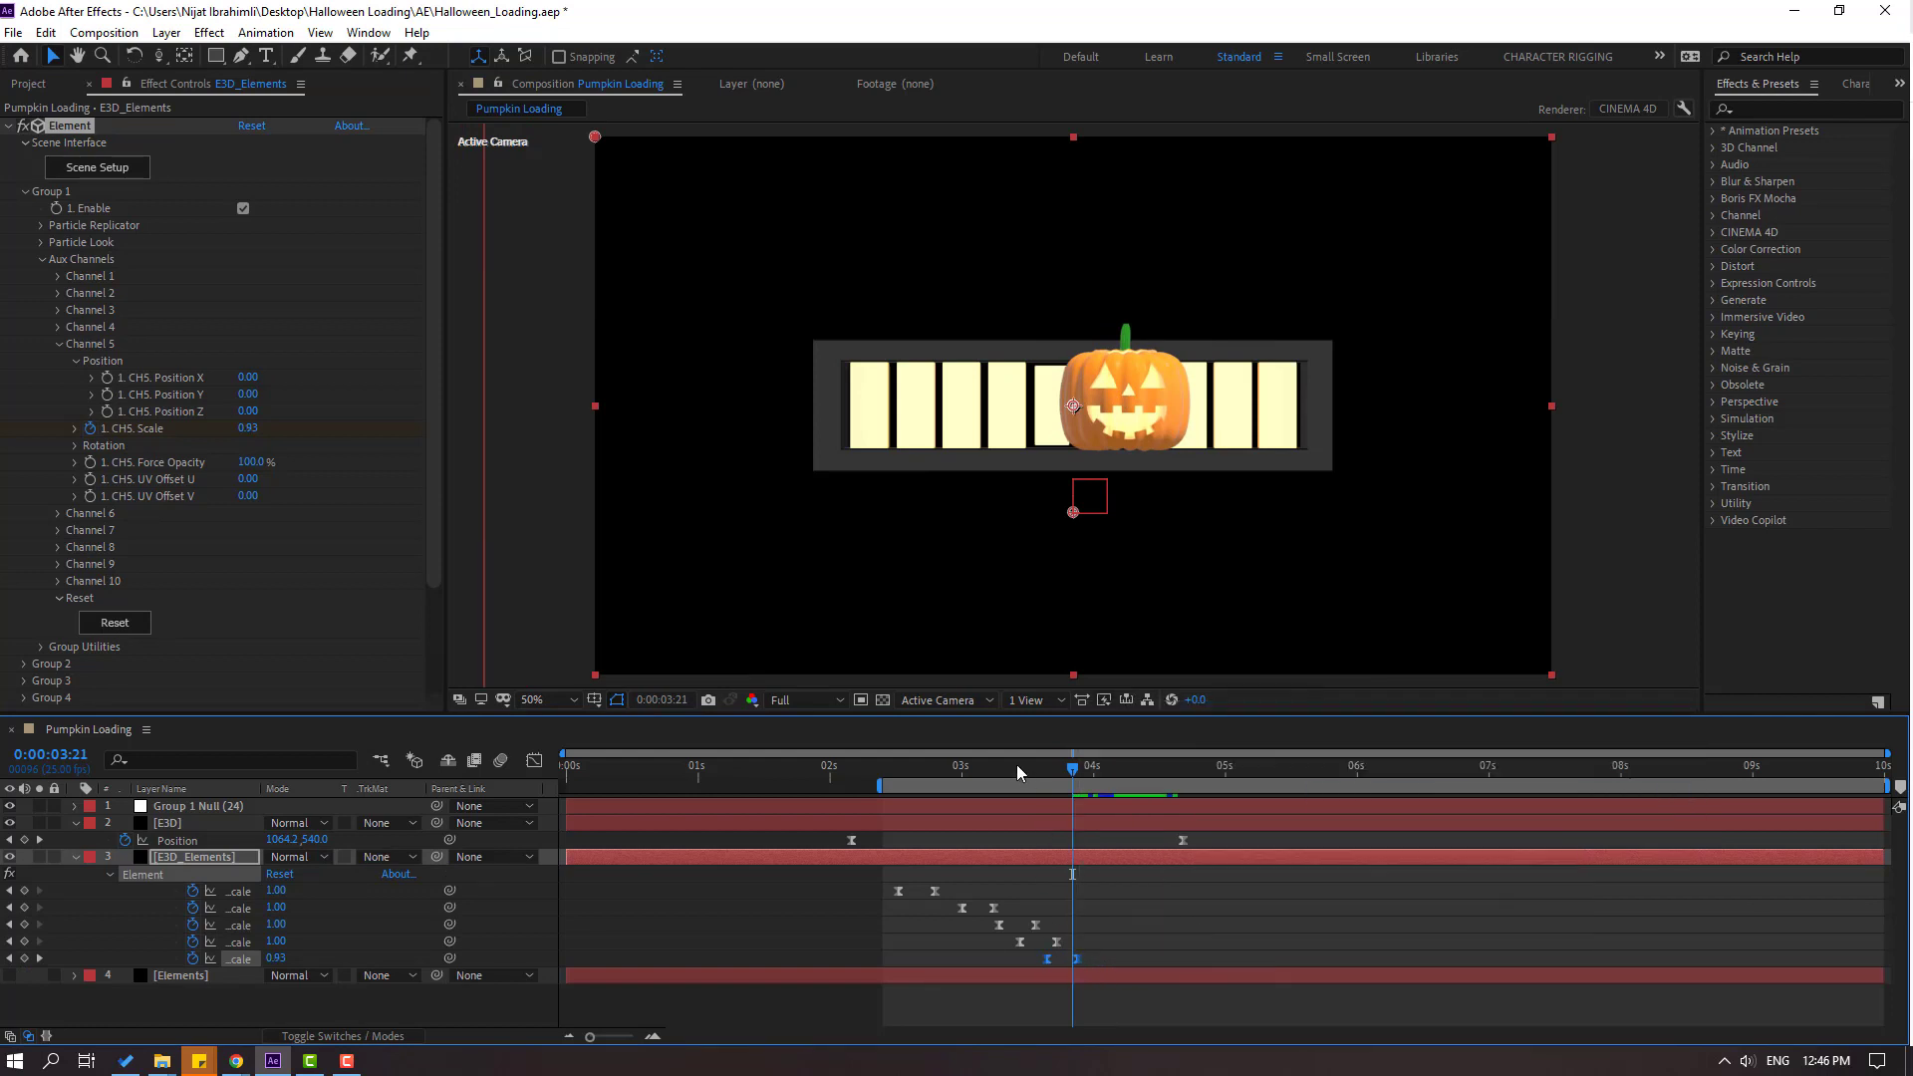
{"action": "left_click_drag", "start_coordinate": [1018, 772], "coordinate": [1086, 780]}
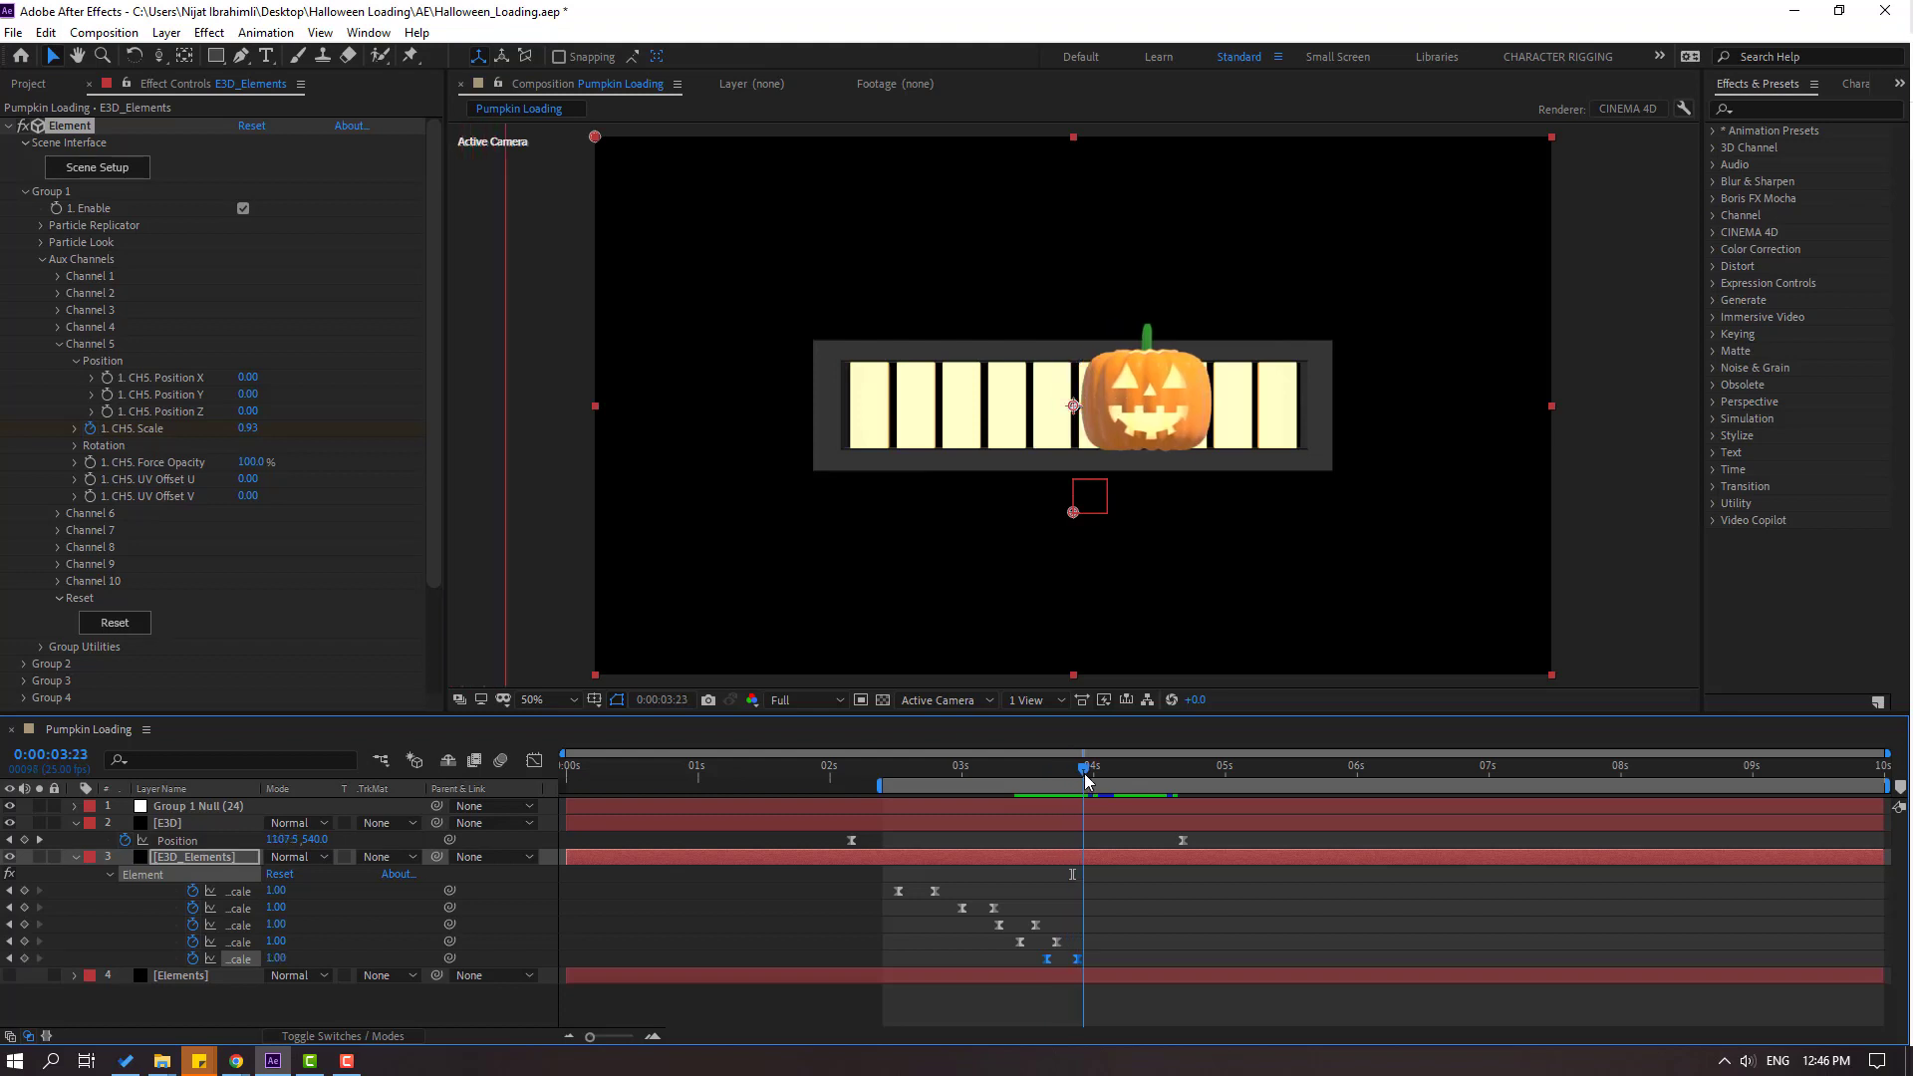
Keyframe the Channel 6 Scale from 0 at 0:00:03:23 to 1 at 0:00:04:03.
{"action": "left_click", "coordinate": [57, 346]}
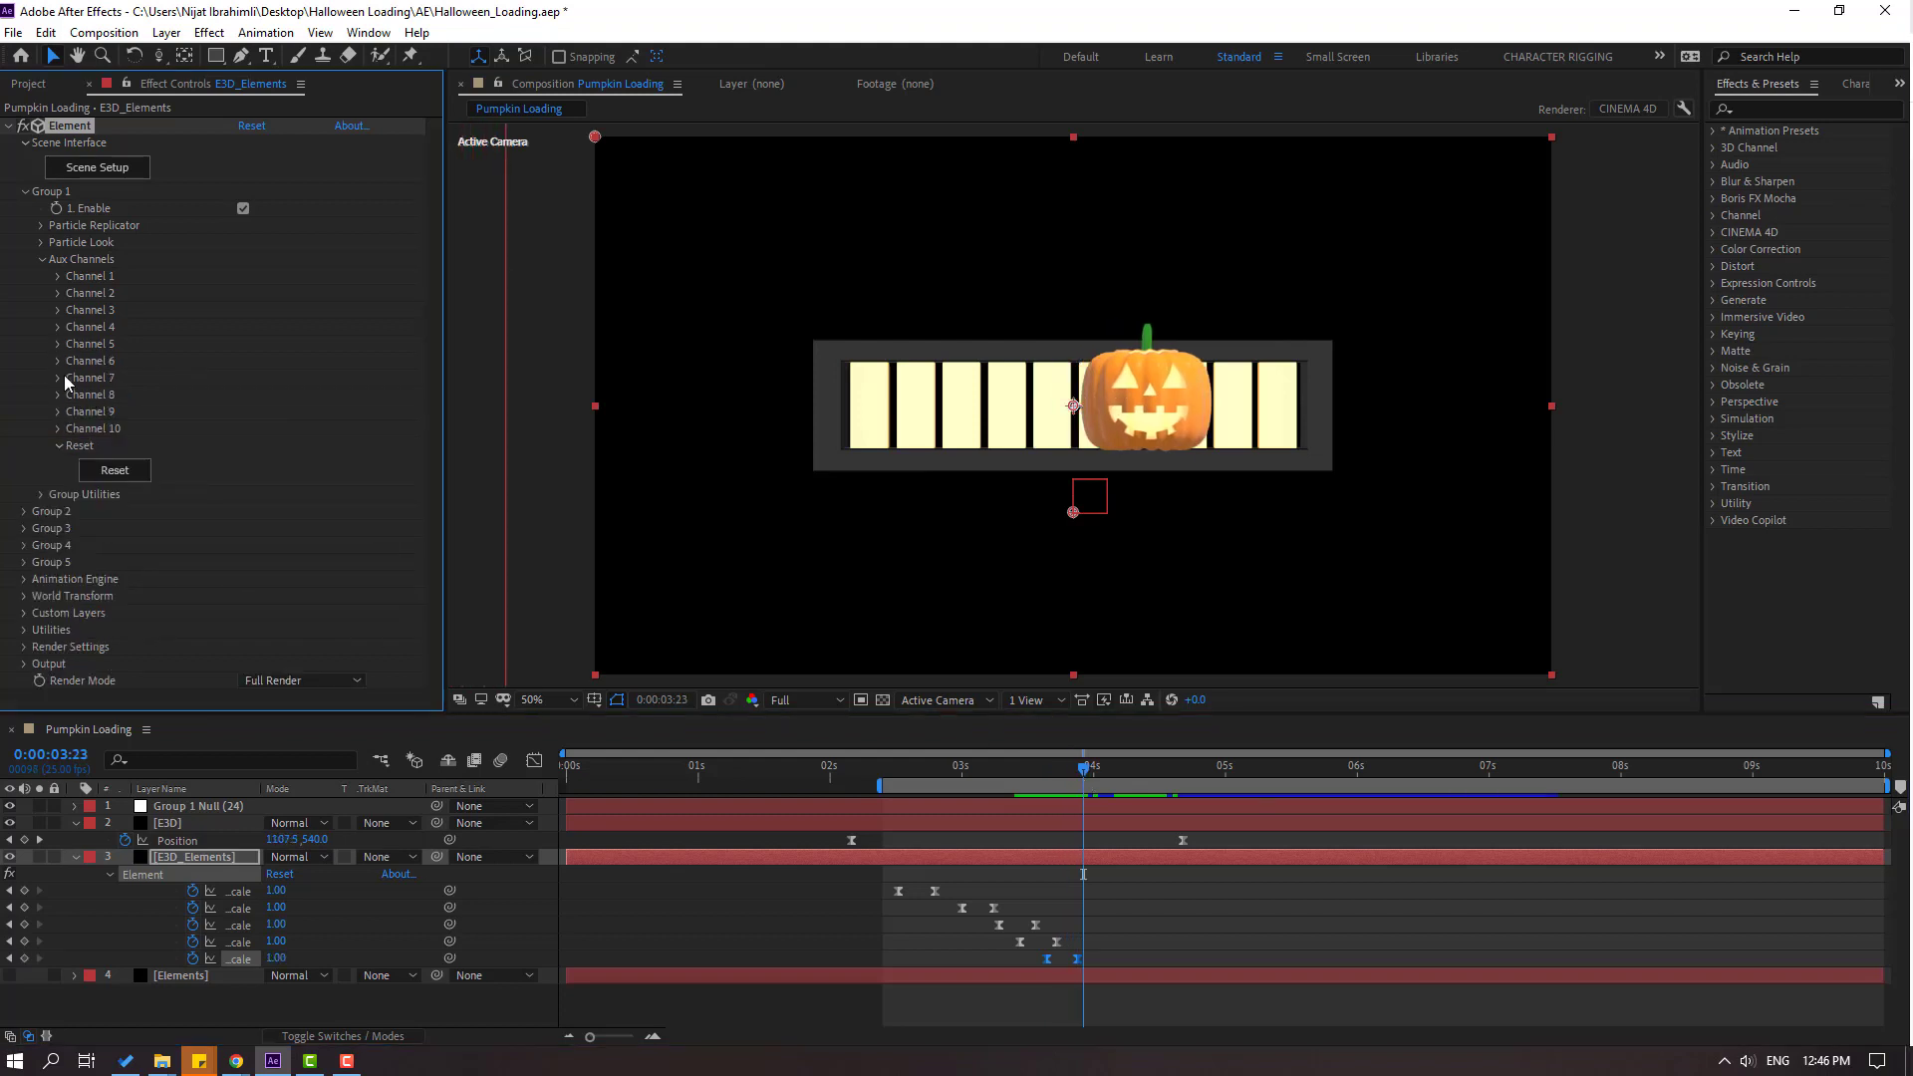
{"action": "left_click", "coordinate": [58, 363]}
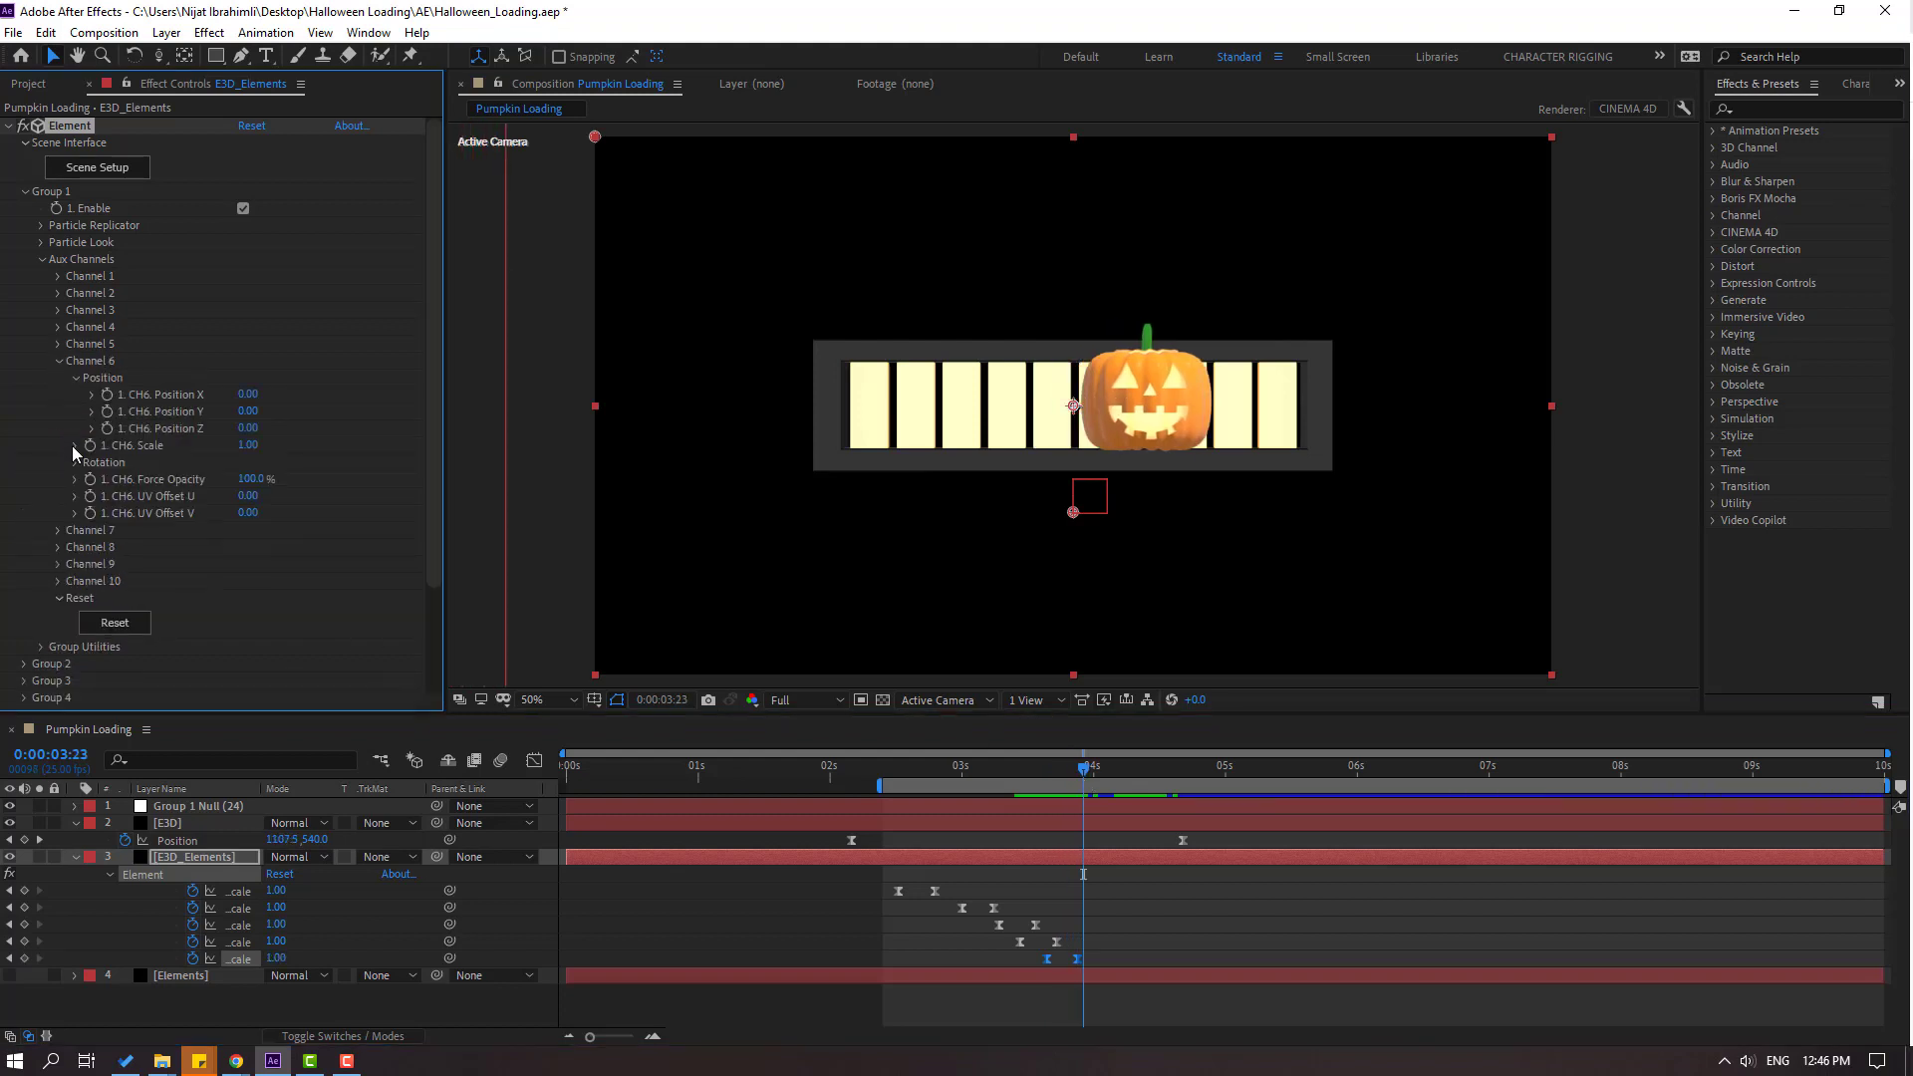
{"action": "left_click", "coordinate": [247, 445]}
{"action": "type", "text": "0"}
{"action": "key", "text": "Return"}
{"action": "left_click_drag", "start_coordinate": [1089, 764], "coordinate": [1109, 765]}
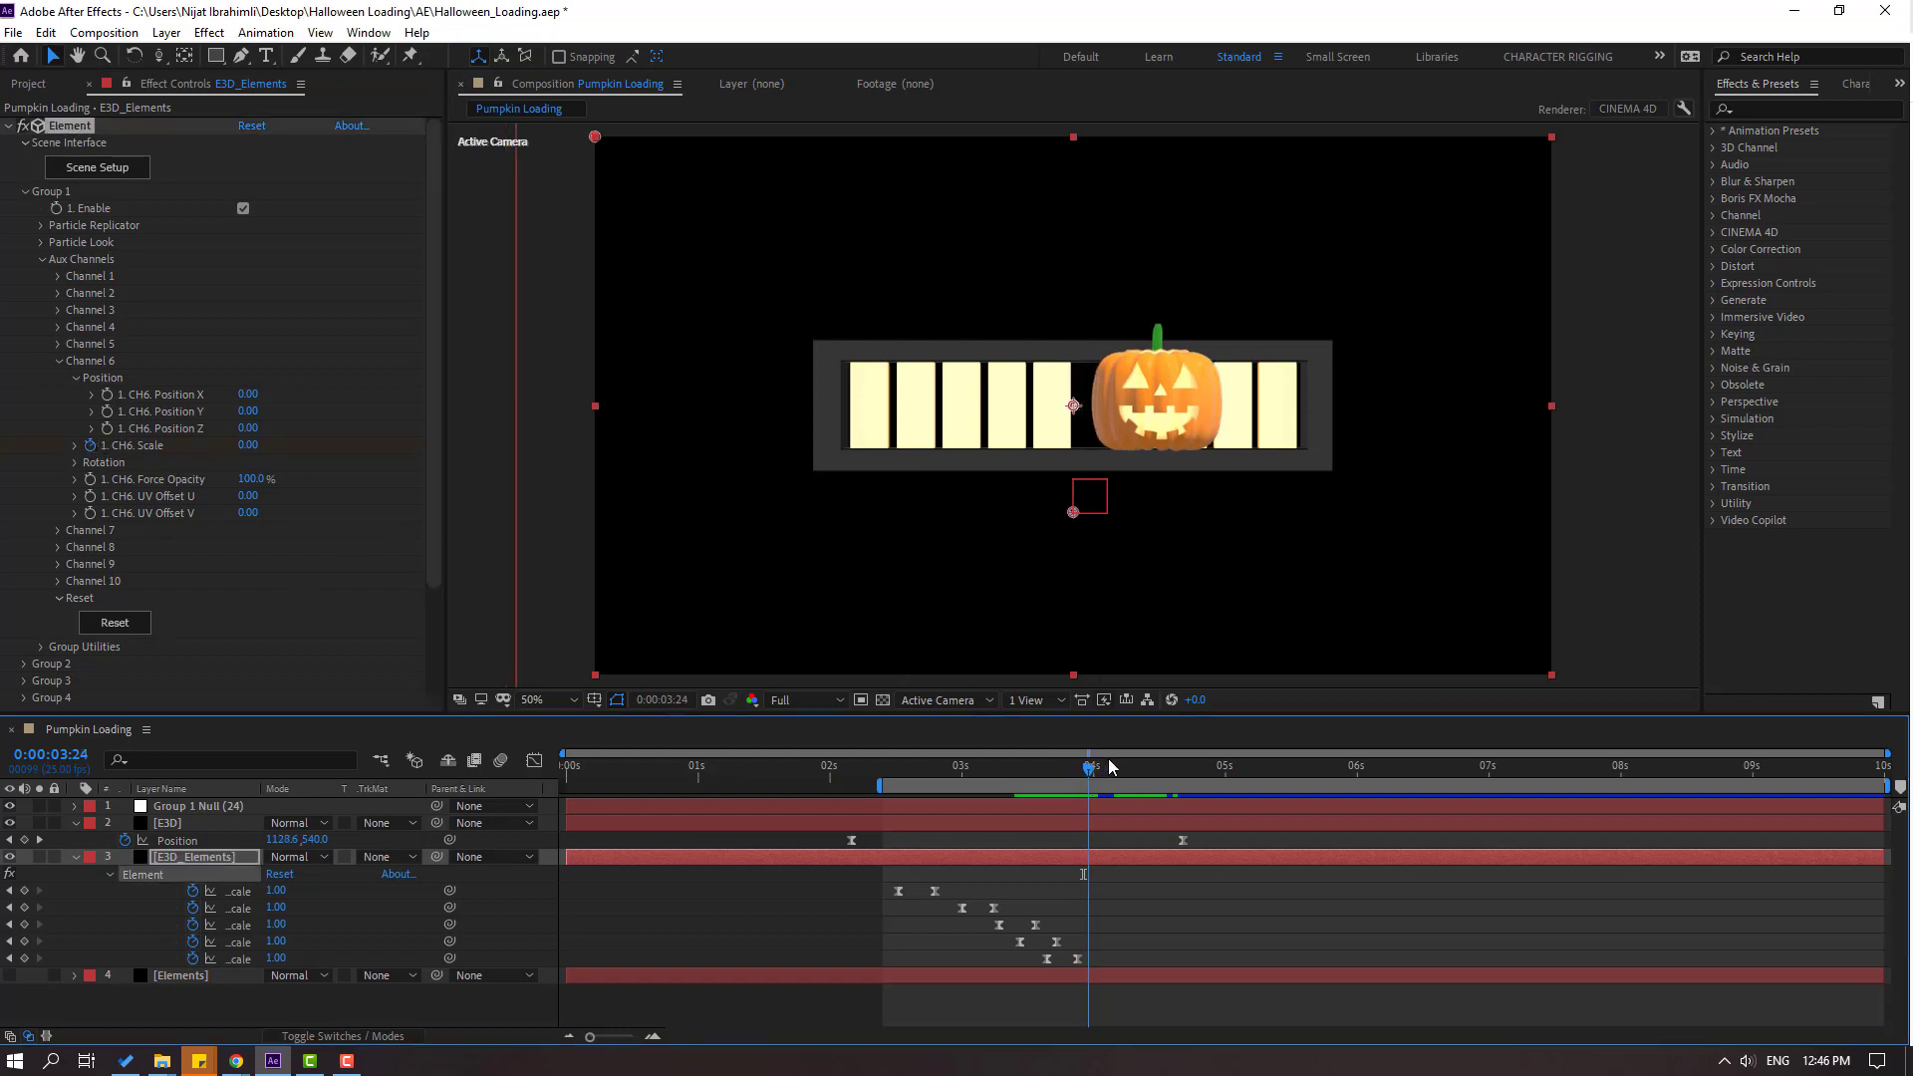
{"action": "left_click", "coordinate": [249, 445]}
{"action": "type", "text": "1"}
{"action": "key", "text": "Return"}
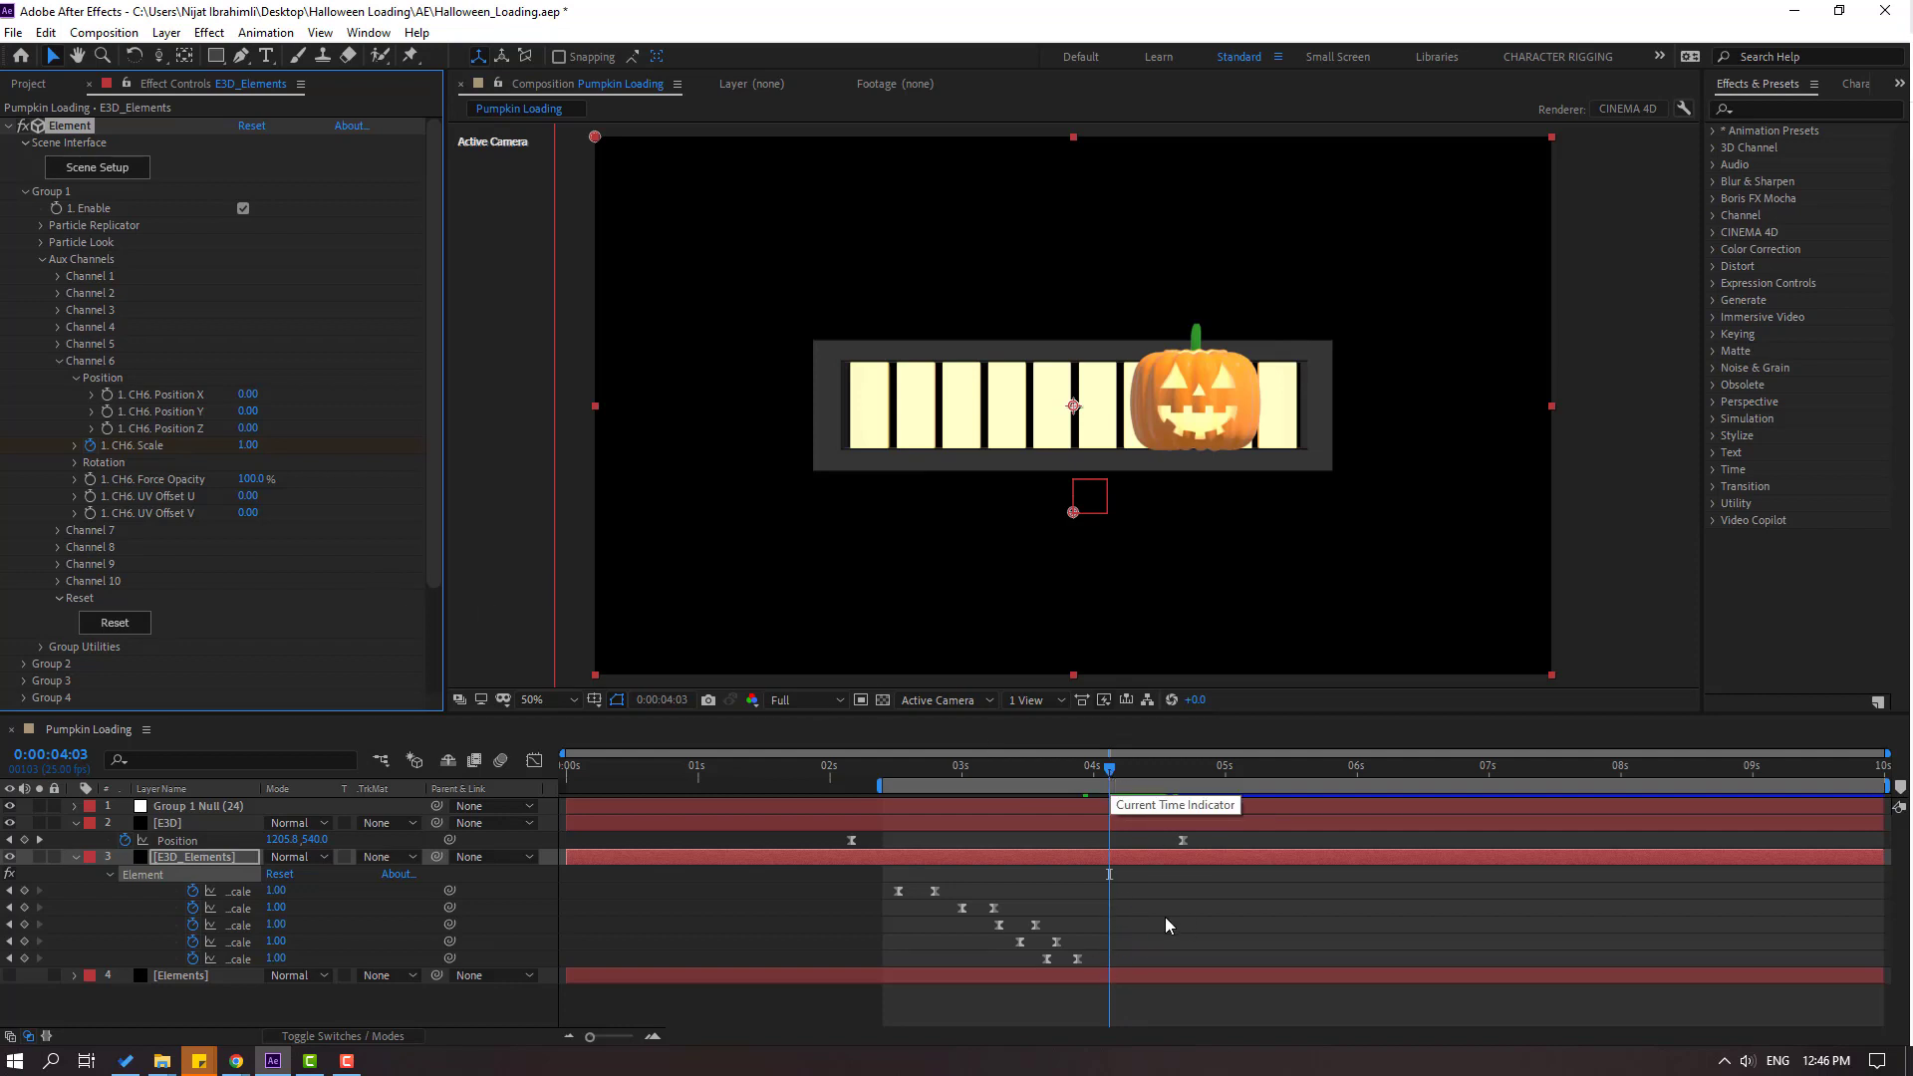
Apply Easy Ease to the Channel 6 Scale keyframes and shift them to run from about 0:00:03:21 to 0:00:04:02.
{"action": "left_click", "coordinate": [1120, 974]}
{"action": "right_click", "coordinate": [1082, 977]}
{"action": "mouse_move", "coordinate": [1232, 973]}
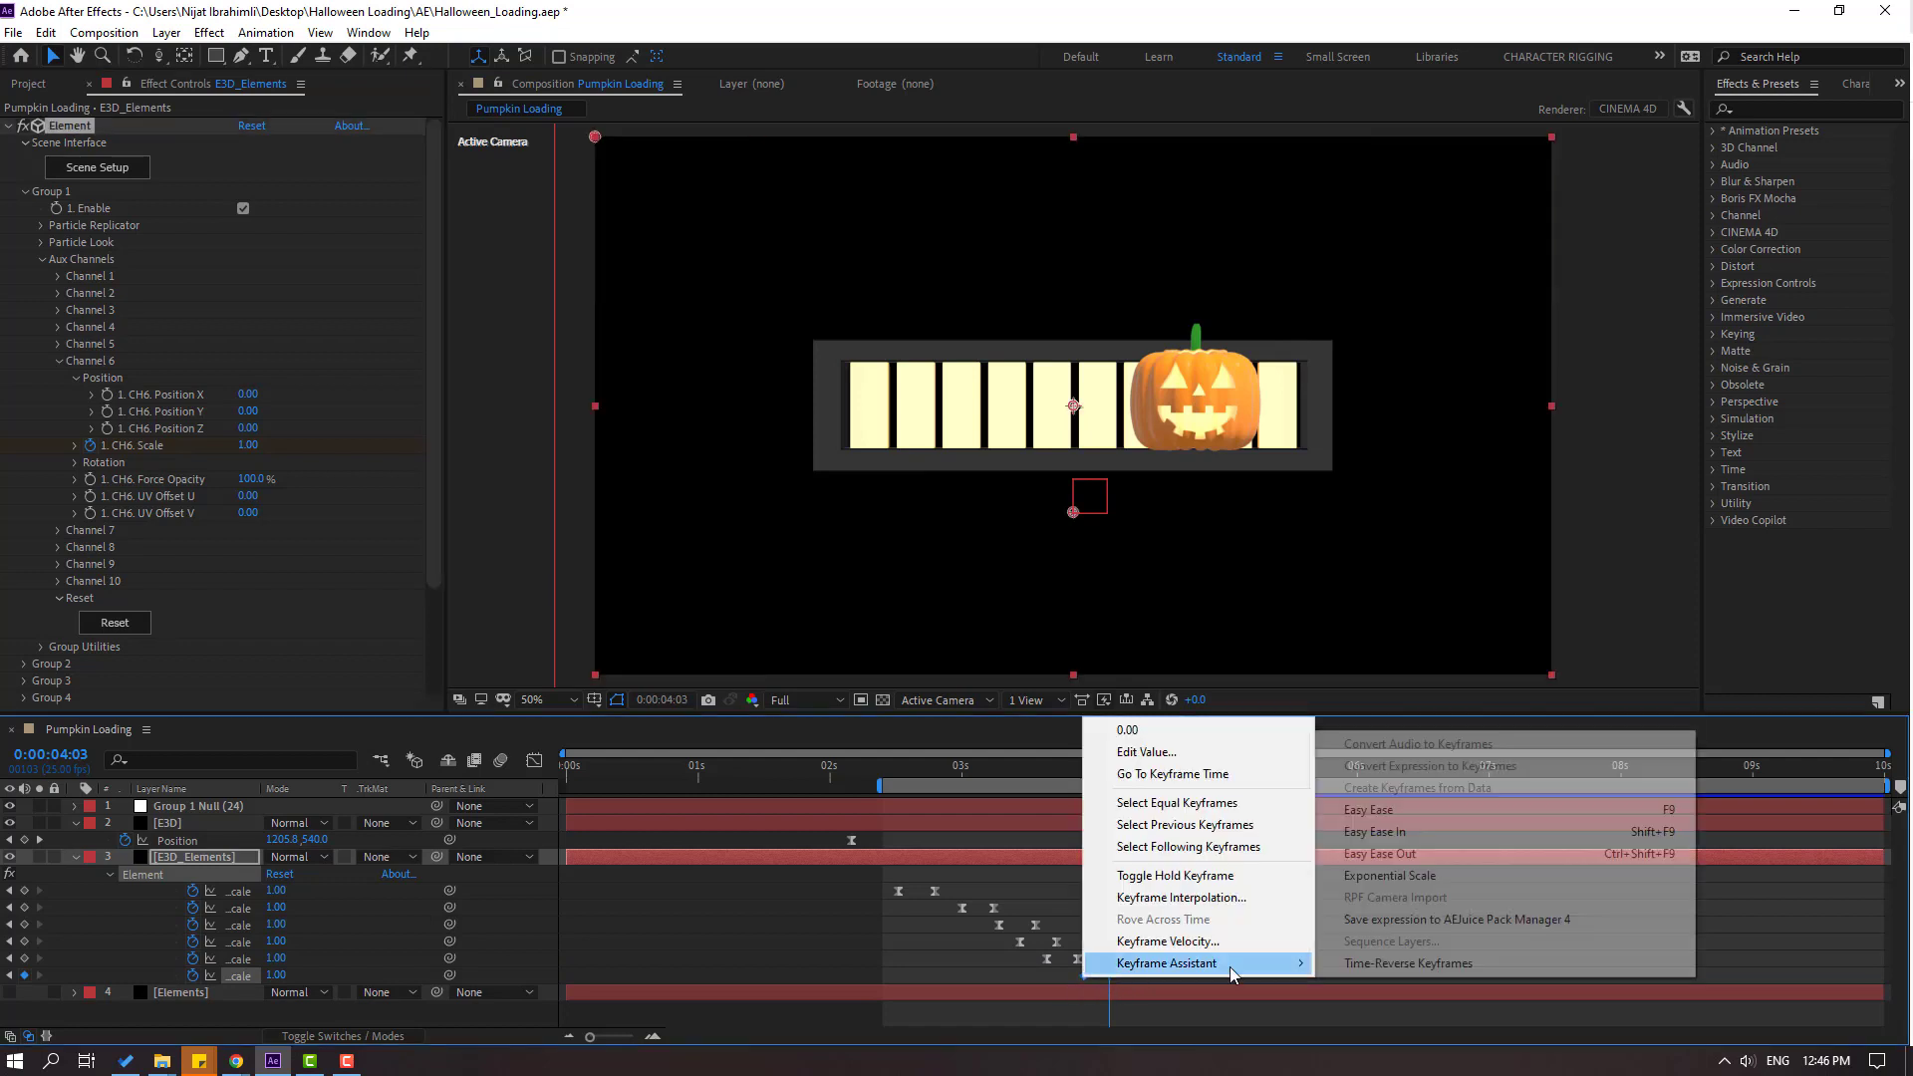
{"action": "left_click", "coordinate": [1370, 810]}
{"action": "mouse_move", "coordinate": [1108, 769]}
{"action": "left_mouse_down"}
{"action": "mouse_move", "coordinate": [1043, 782]}
{"action": "mouse_move", "coordinate": [1100, 784]}
{"action": "left_mouse_up"}
{"action": "left_click_drag", "start_coordinate": [1084, 978], "coordinate": [1105, 976]}
{"action": "left_click", "coordinate": [1116, 975]}
{"action": "left_click_drag", "start_coordinate": [1049, 768], "coordinate": [1098, 768]}
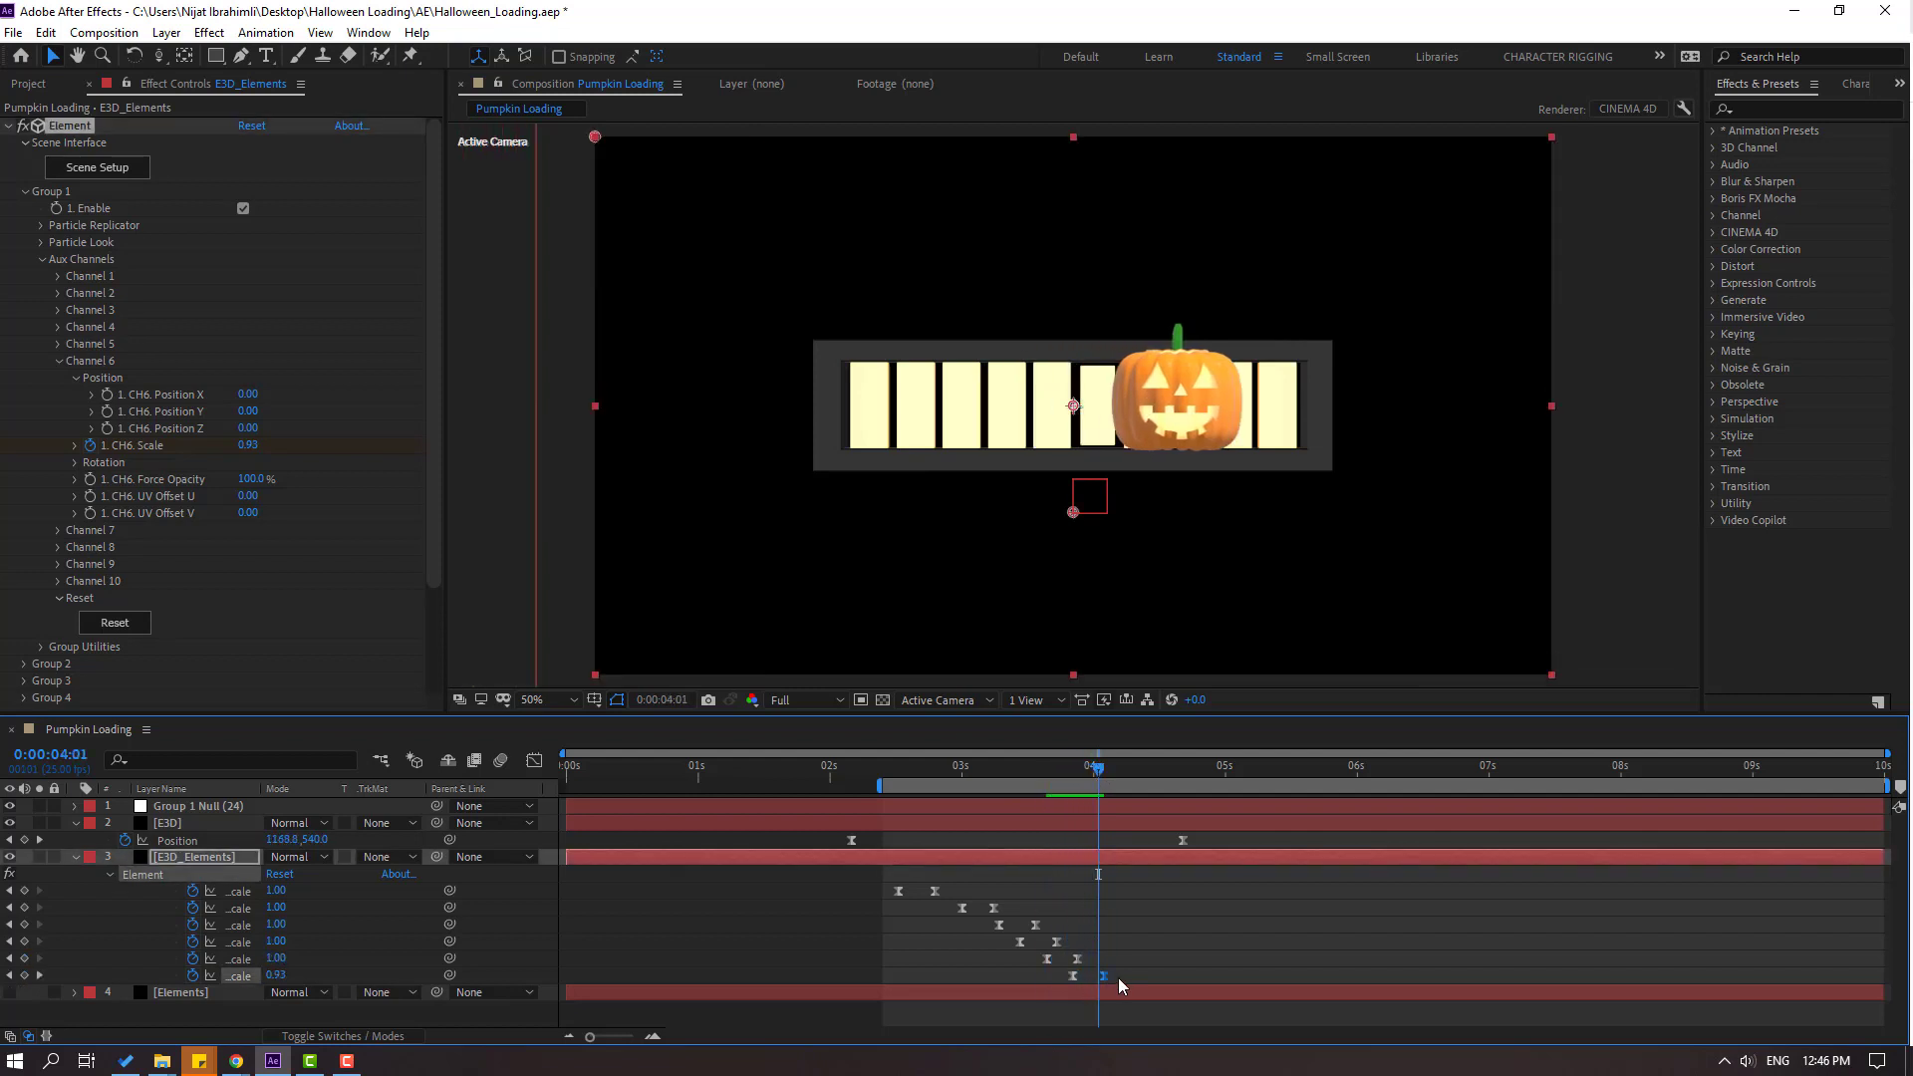
Shift the Channel 6 Scale keyframe pair earlier to run from about 0:00:03:19 to 0:00:04:00, checking the pumpkin's passage.
{"action": "left_click", "coordinate": [1073, 977], "text": "shift"}
{"action": "left_click_drag", "start_coordinate": [1074, 976], "coordinate": [1068, 977]}
{"action": "left_click", "coordinate": [1052, 768]}
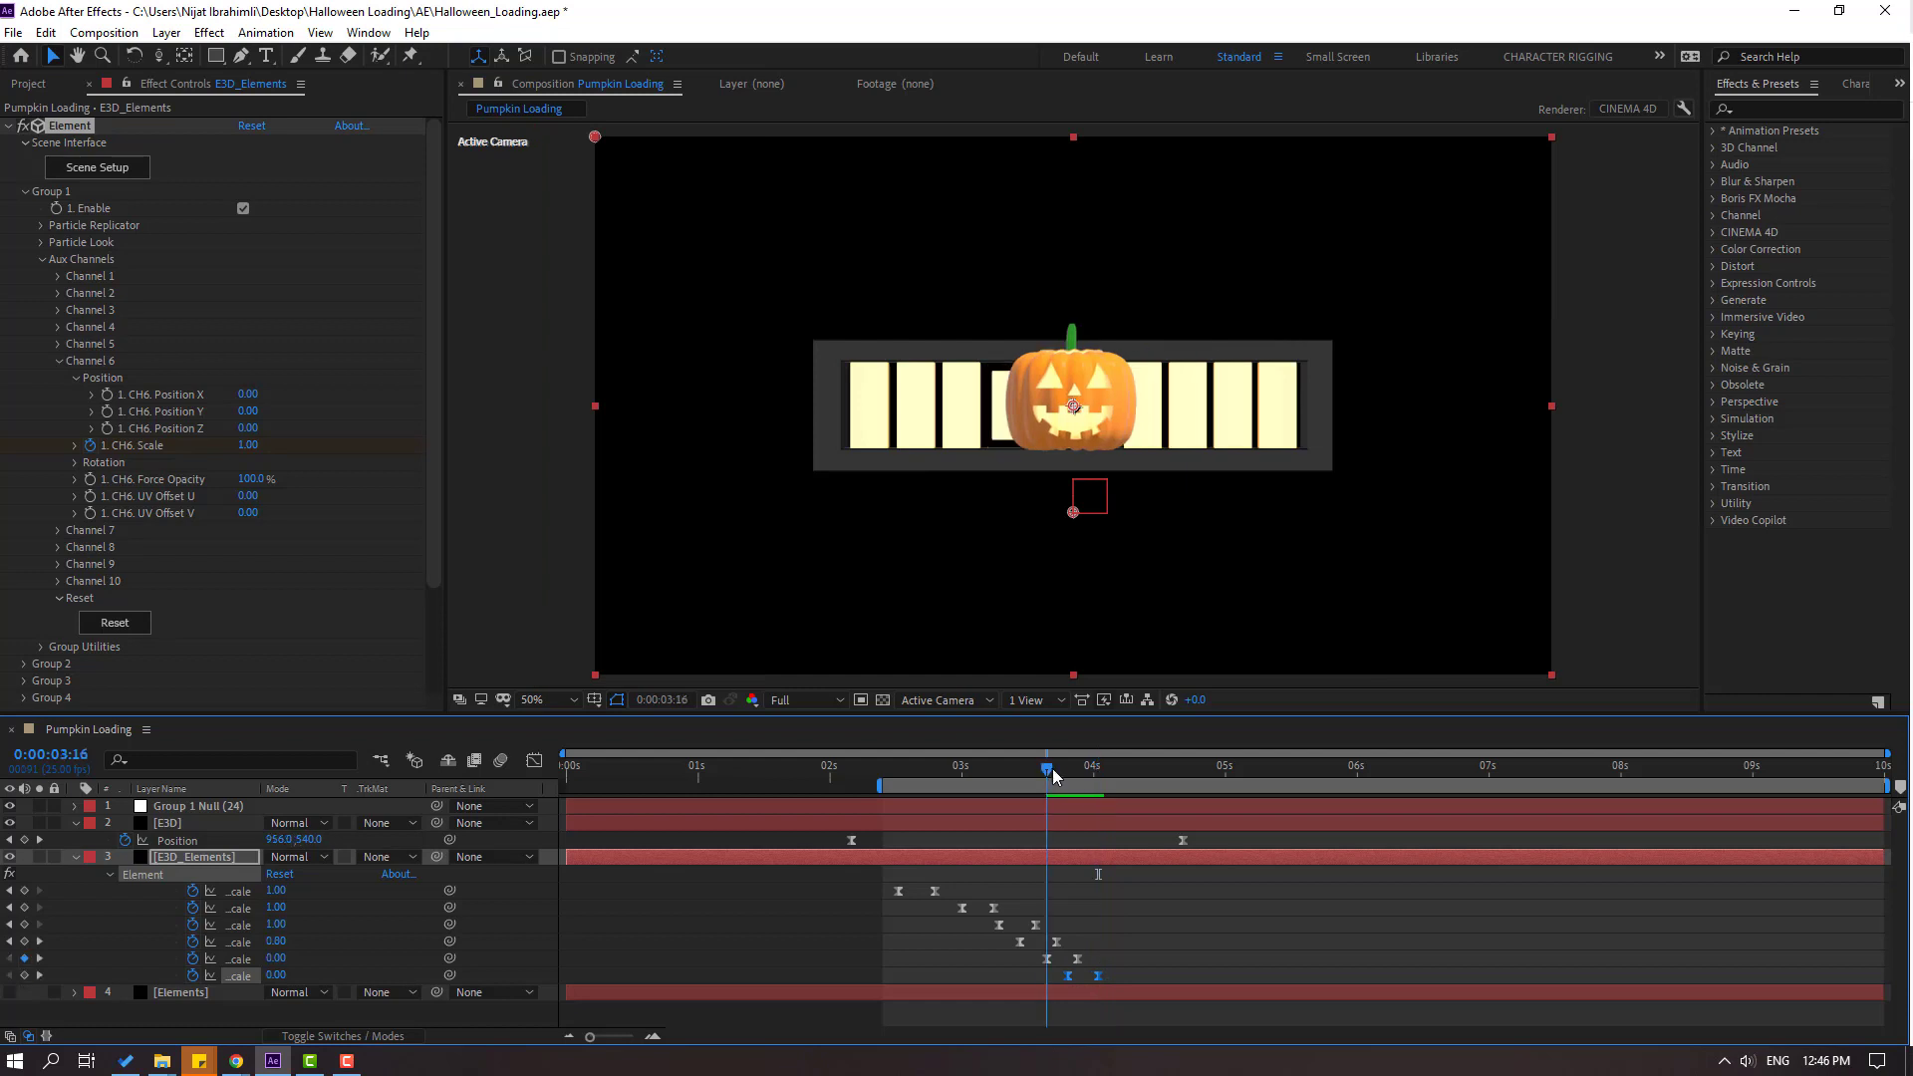
{"action": "left_click_drag", "start_coordinate": [1052, 768], "coordinate": [1093, 775]}
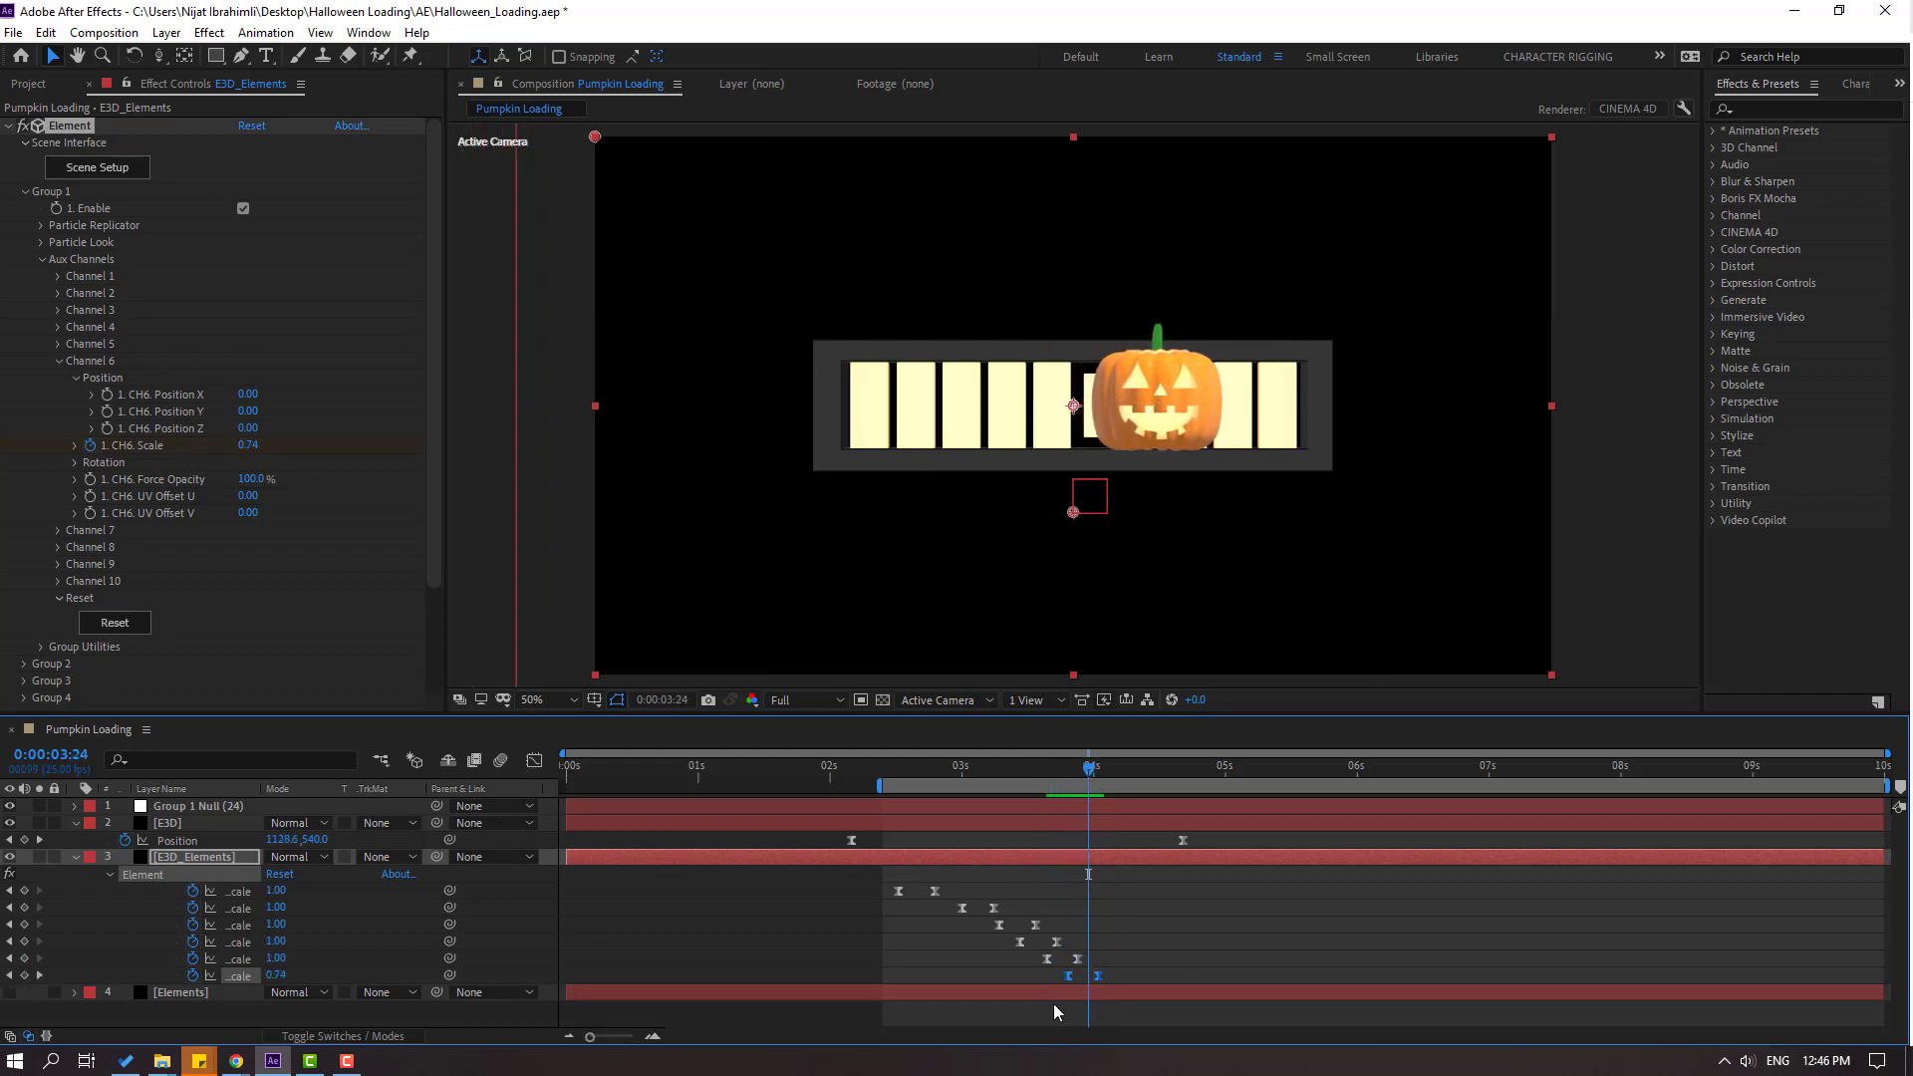
{"action": "left_click_drag", "start_coordinate": [1069, 978], "coordinate": [1064, 978]}
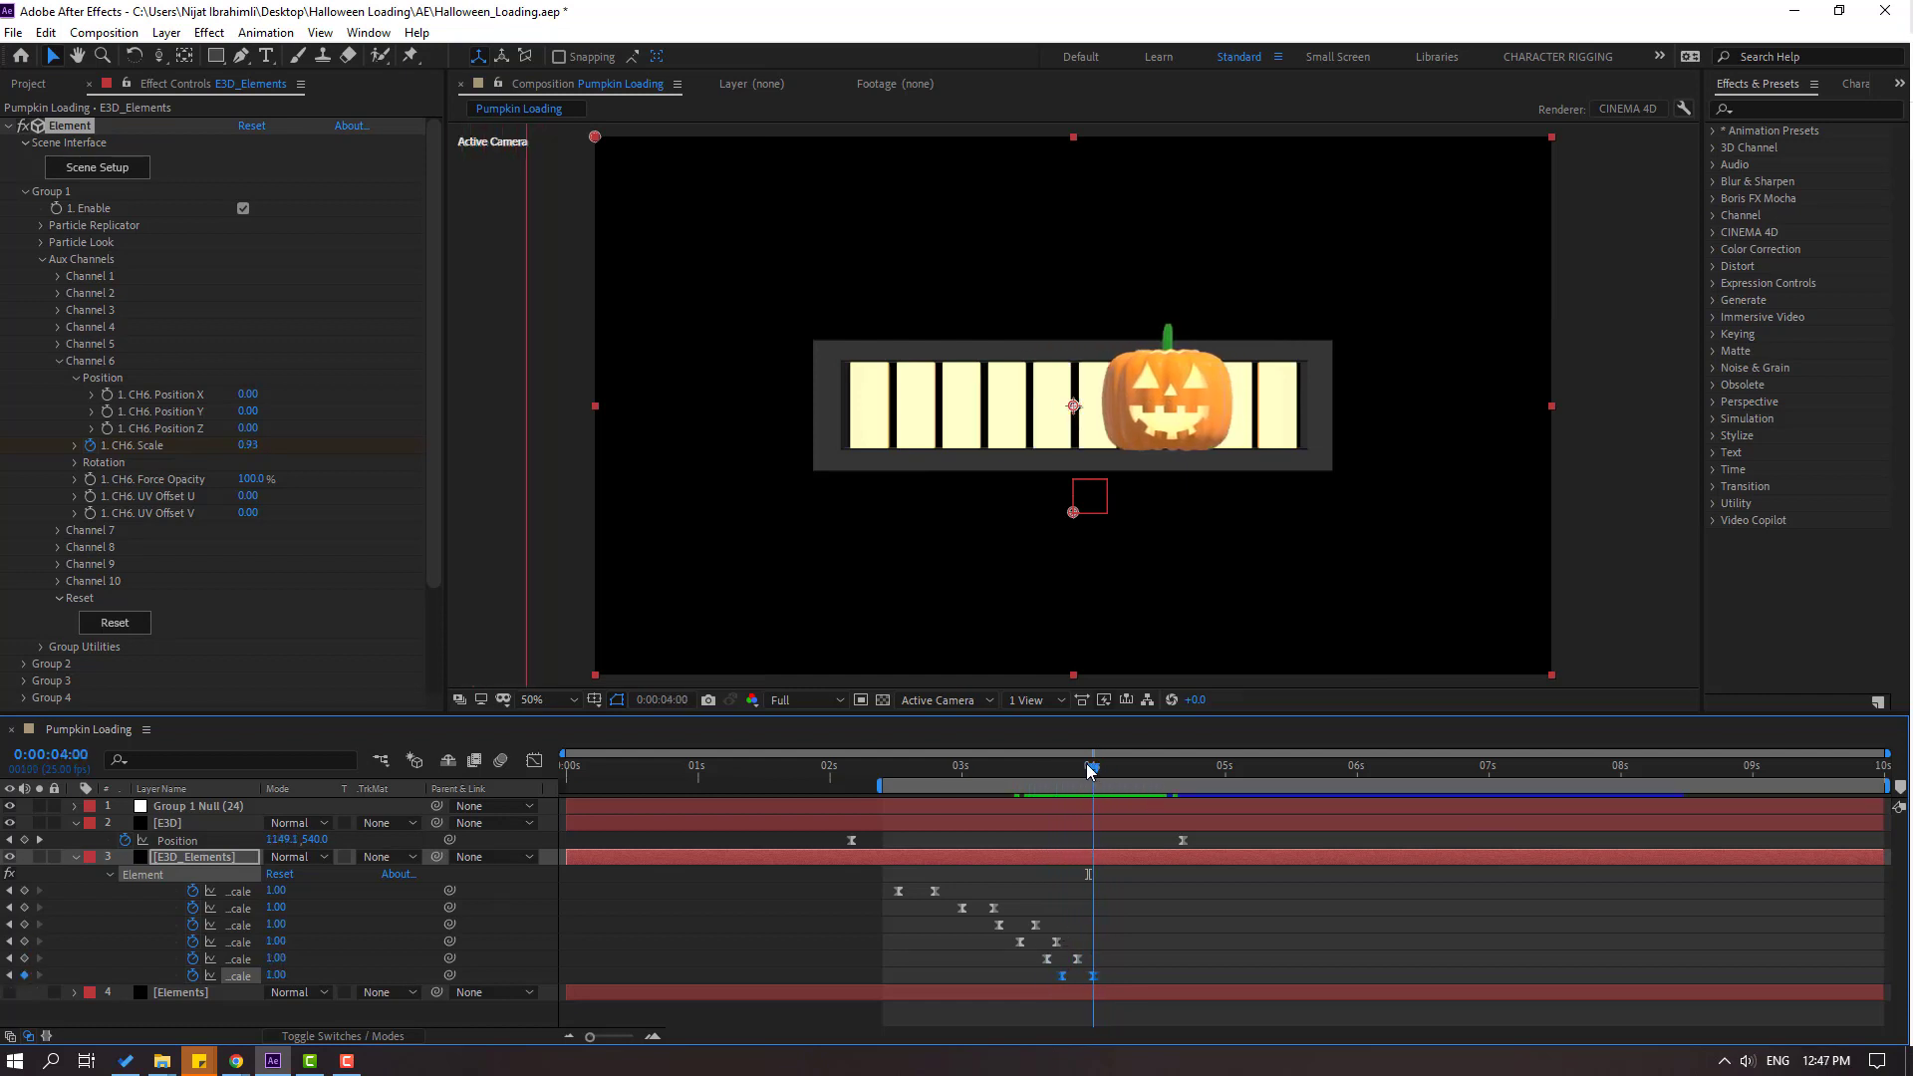
{"action": "key", "text": "Page_Down"}
{"action": "key", "text": "Page_Down"}
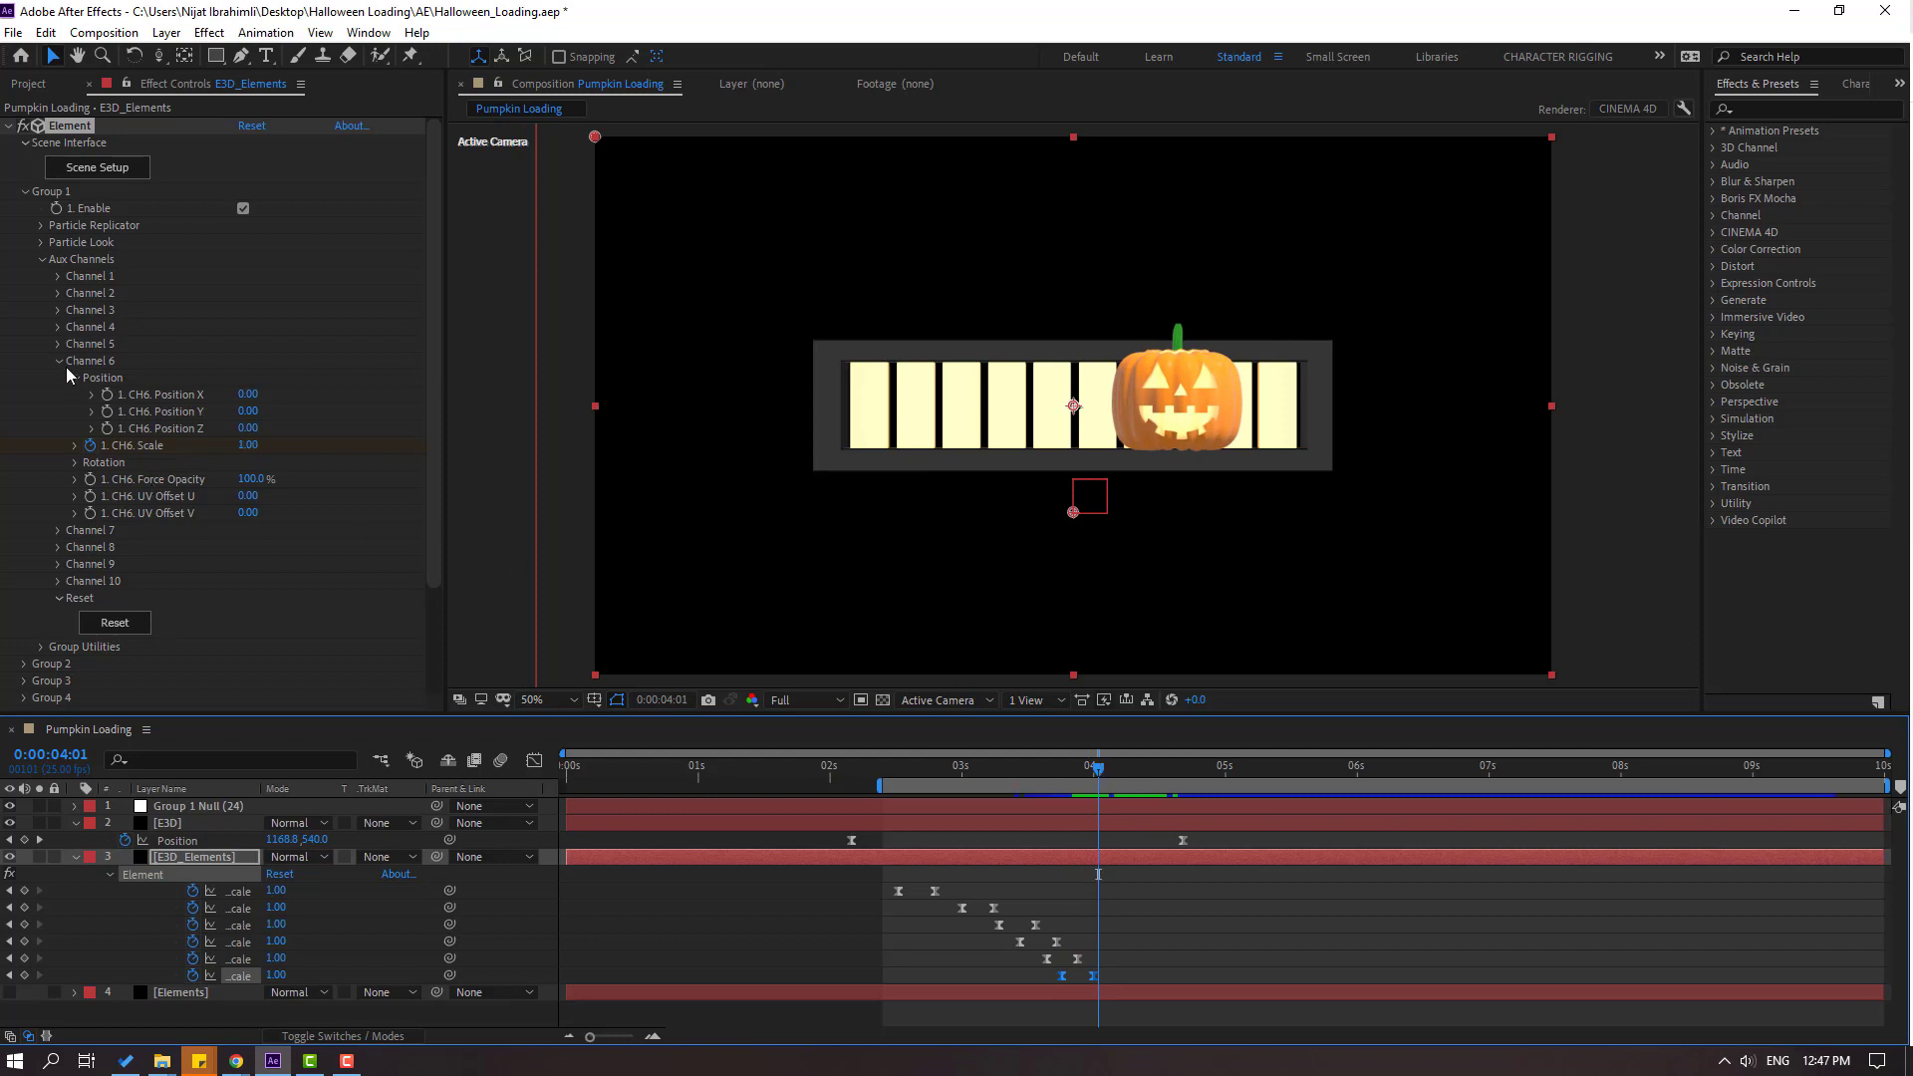
Keyframe the Channel 7 Scale from 0 at 0:00:04:01 to 1 at 0:00:04:05, and collapse the channel's settings.
{"action": "left_click", "coordinate": [59, 361]}
{"action": "left_click", "coordinate": [58, 378]}
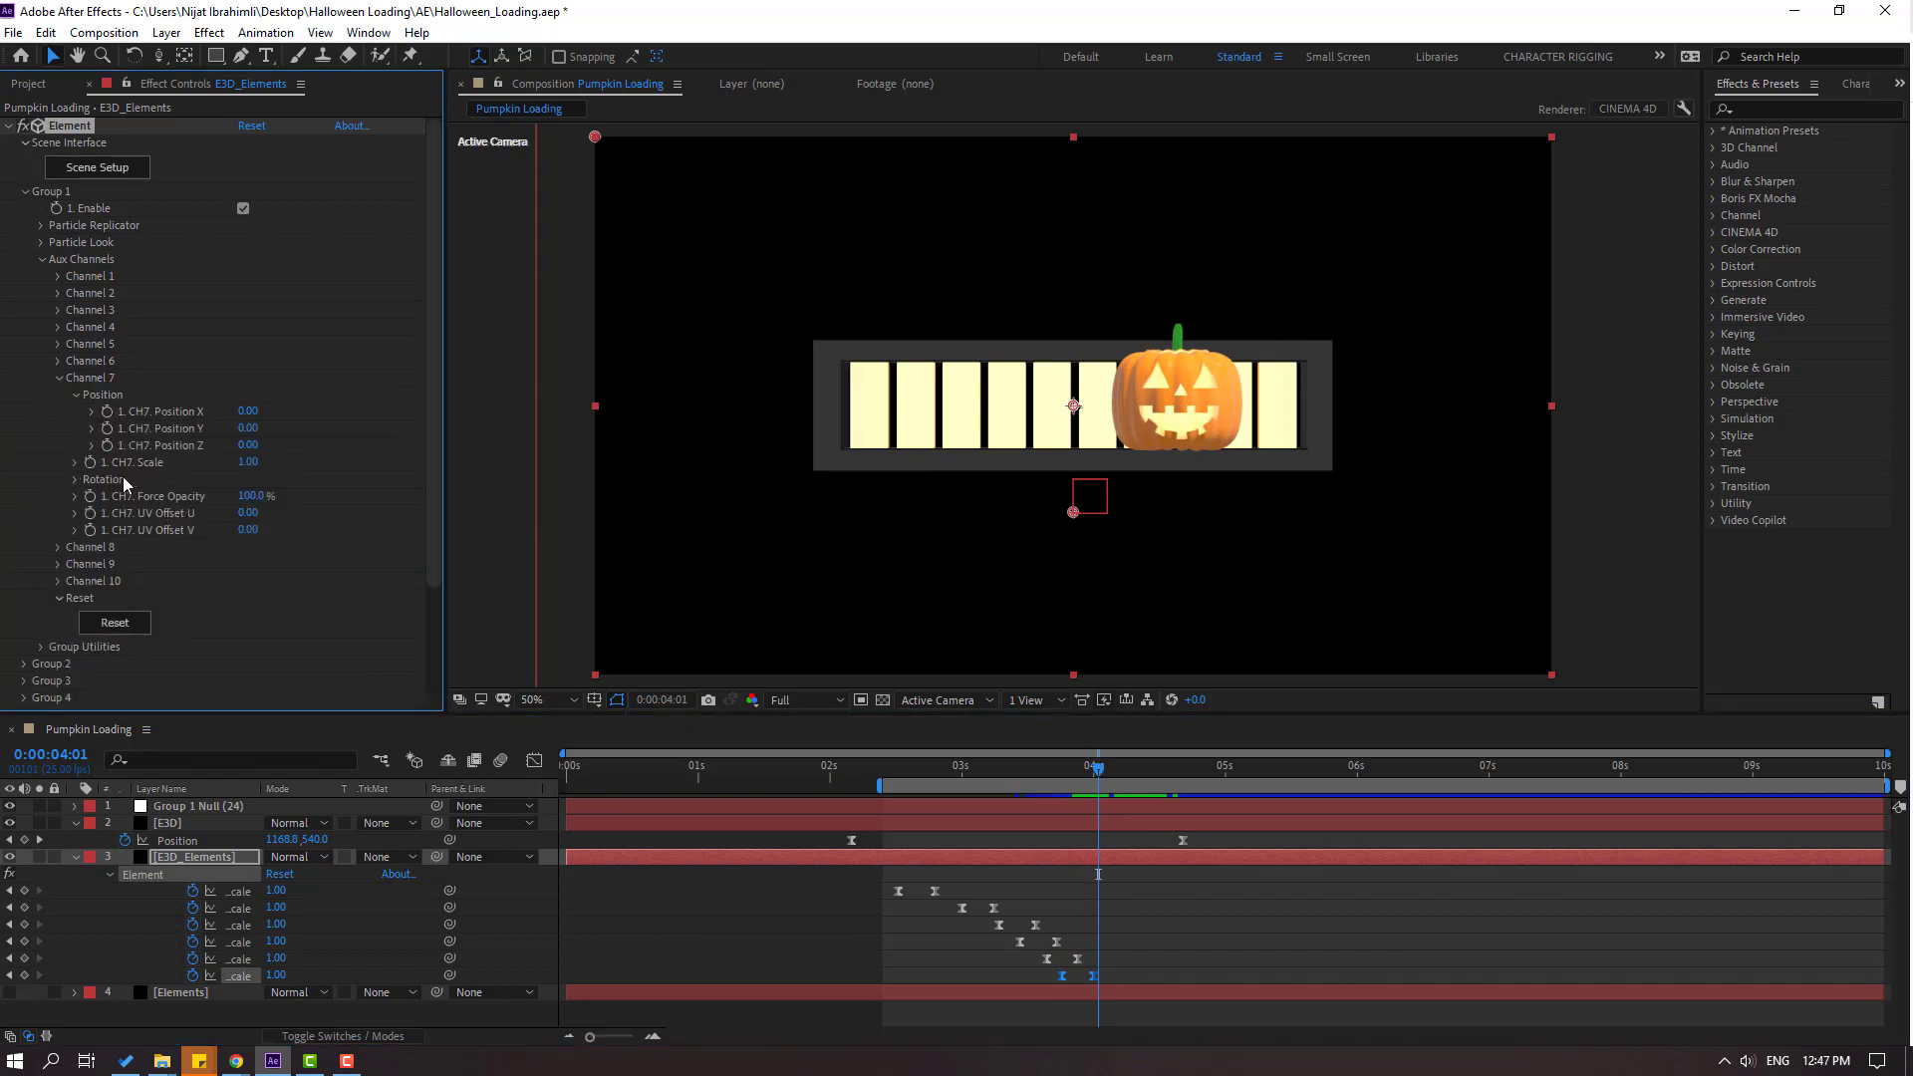
{"action": "type", "text": "0"}
{"action": "key", "text": "Return"}
{"action": "left_click", "coordinate": [1119, 767]}
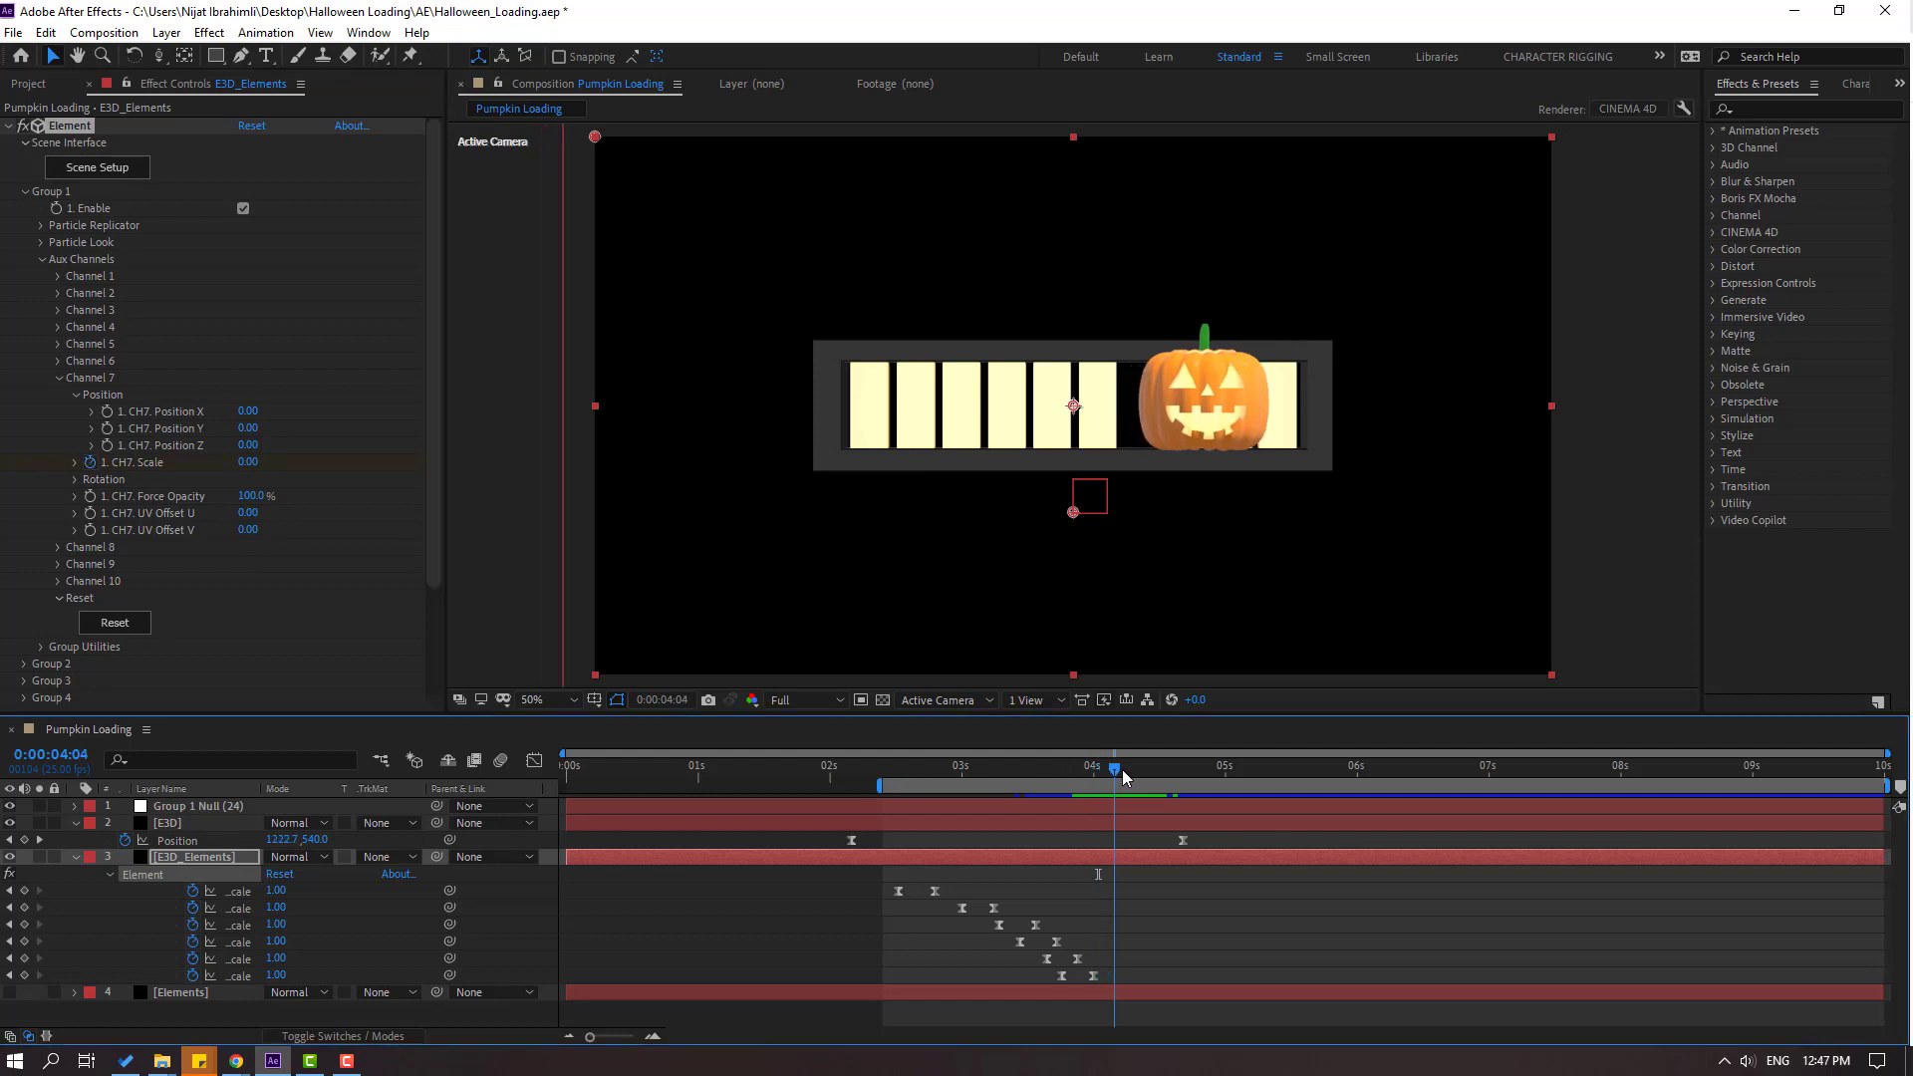
{"action": "left_click", "coordinate": [249, 462]}
{"action": "type", "text": "1"}
{"action": "key", "text": "Return"}
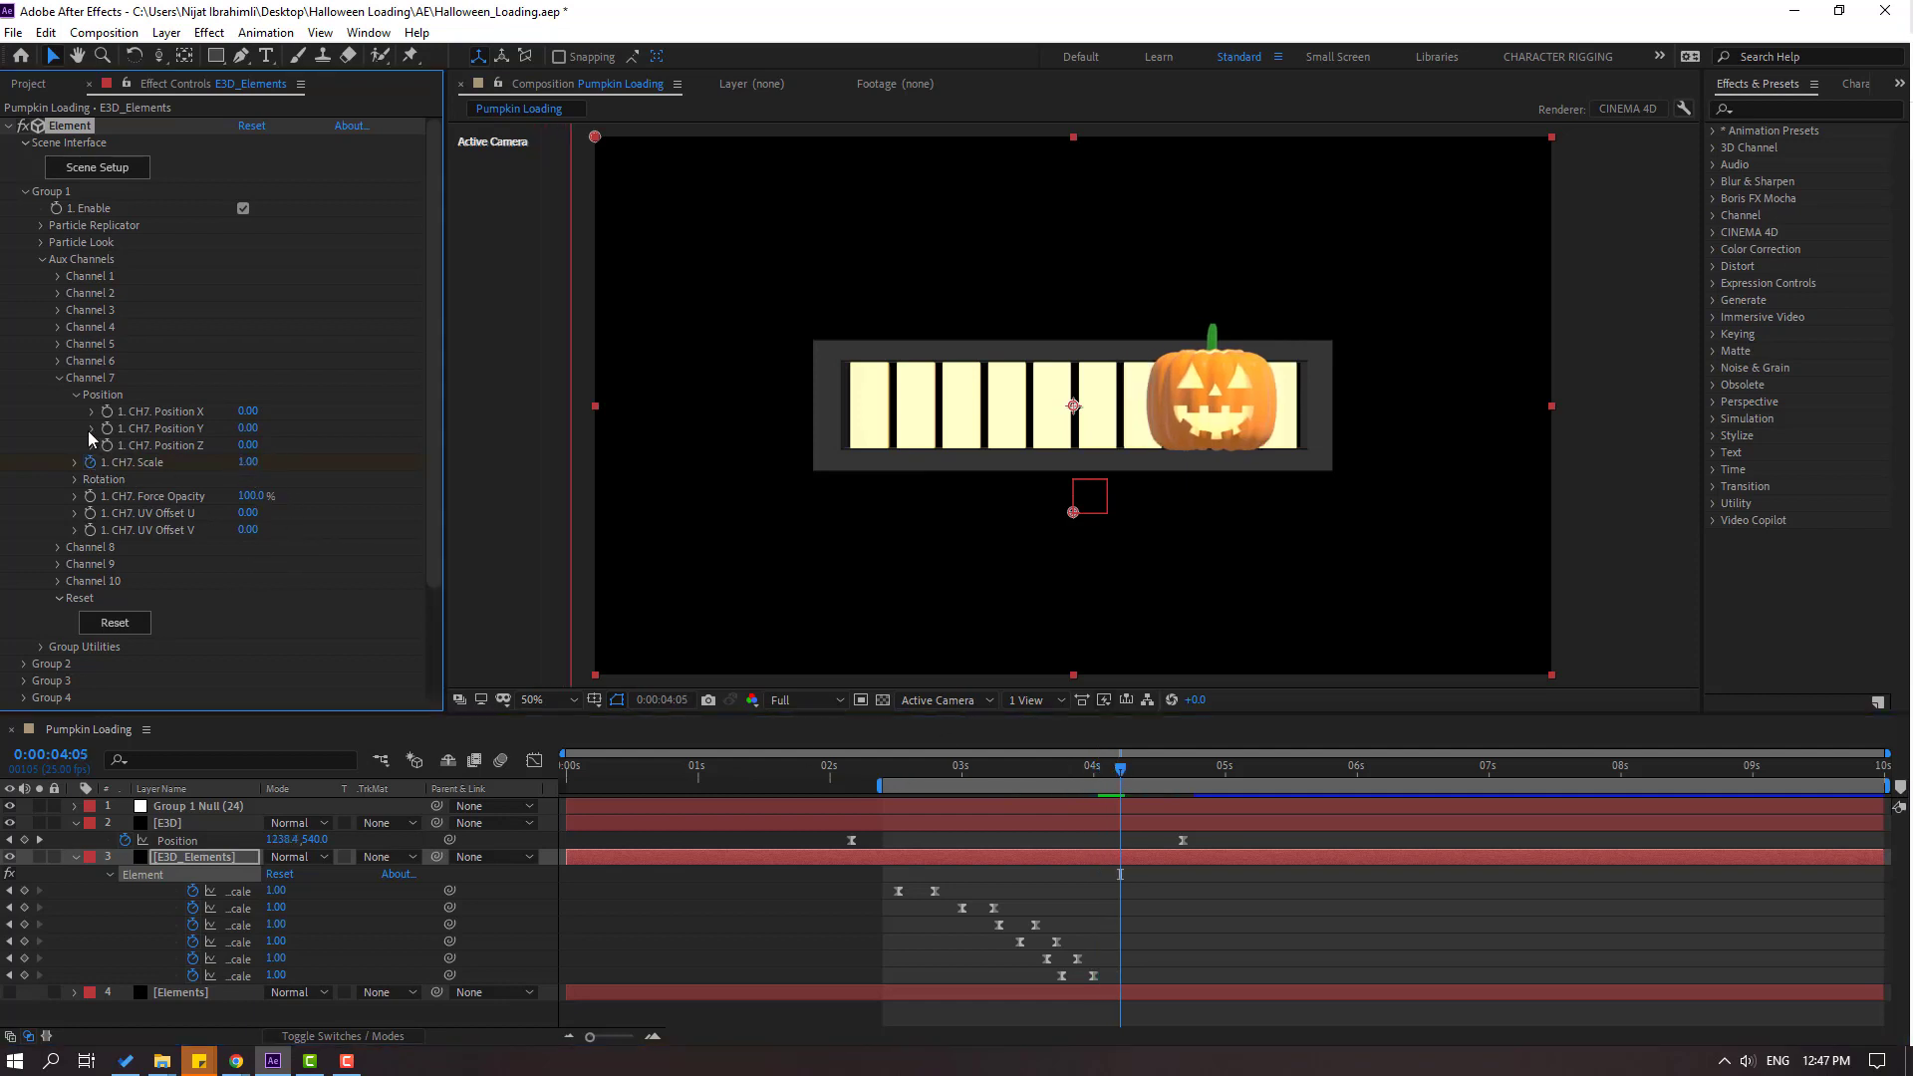
{"action": "left_click", "coordinate": [59, 379]}
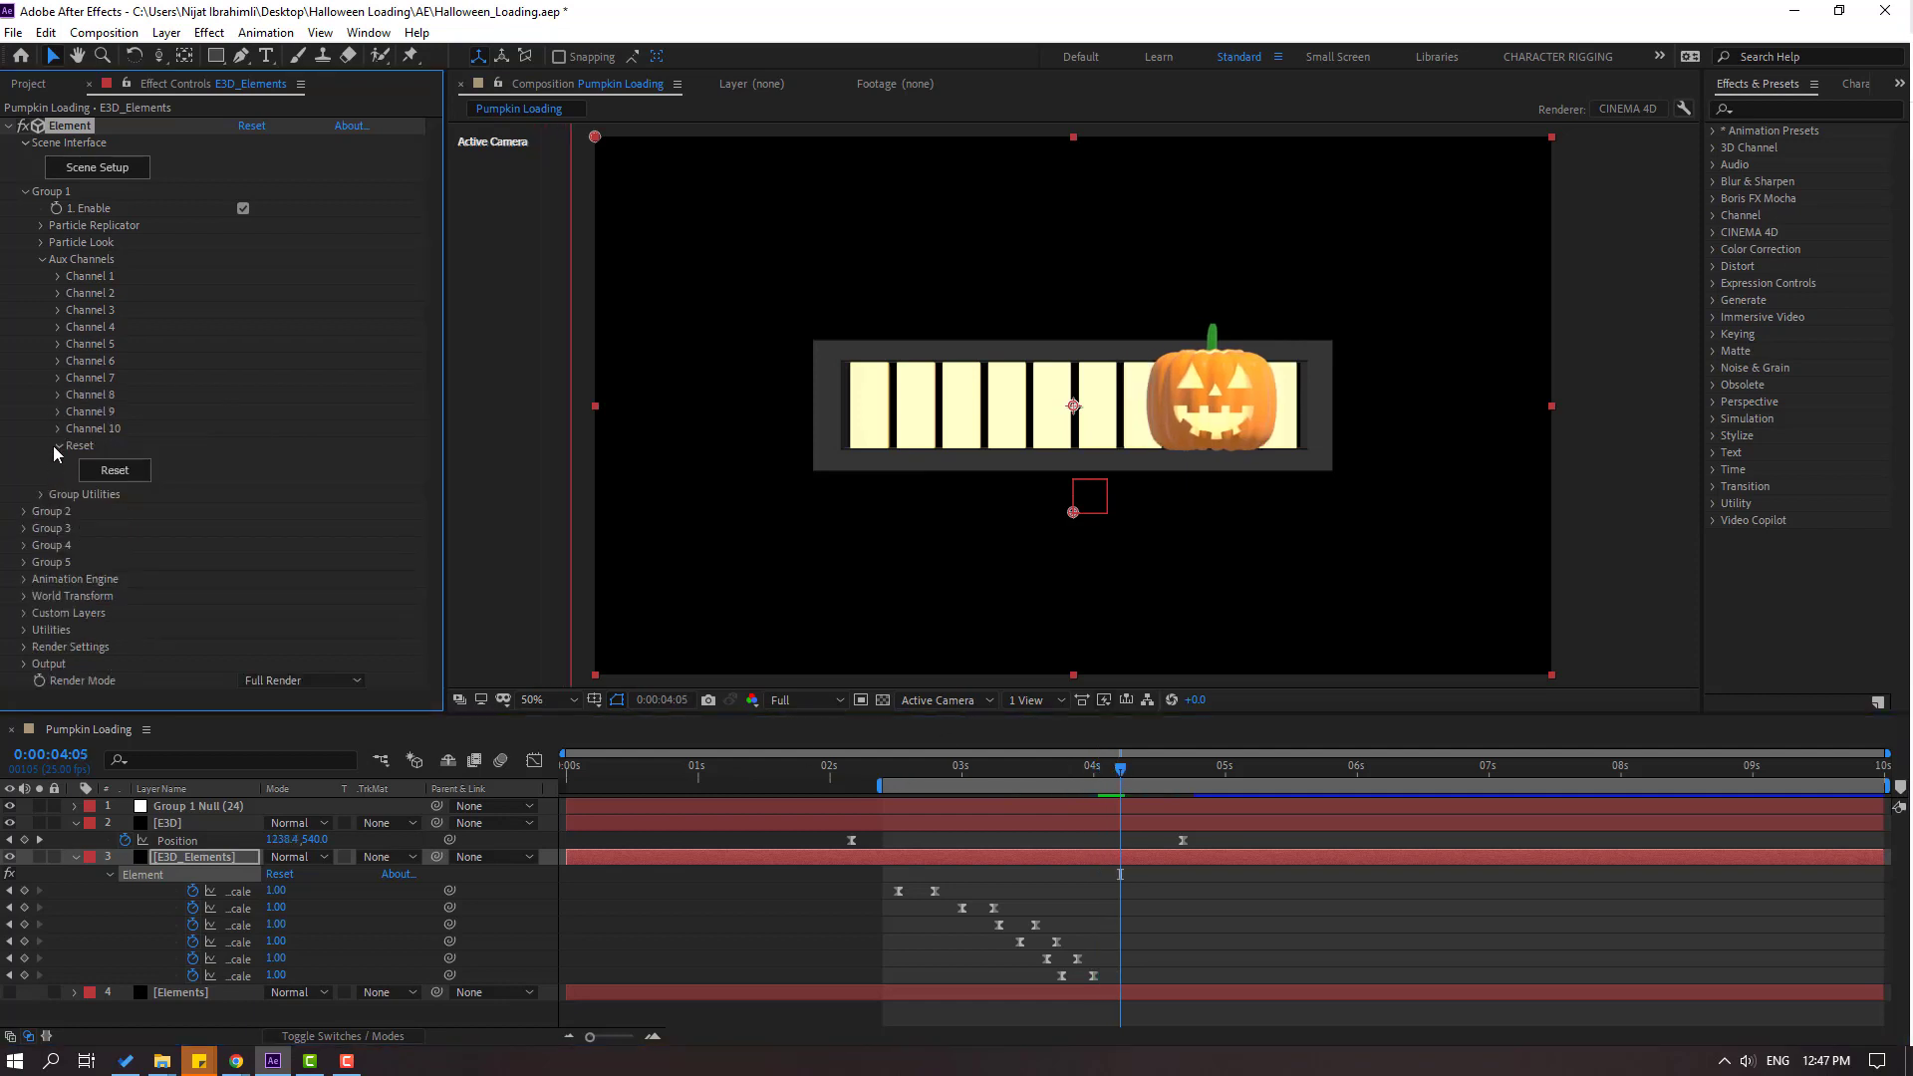
Keyframe the Channel 8 Scale from 0 at 0:00:04:07 to 1 at 0:00:04:11, and collapse the channel's settings.
{"action": "left_click", "coordinate": [1129, 767]}
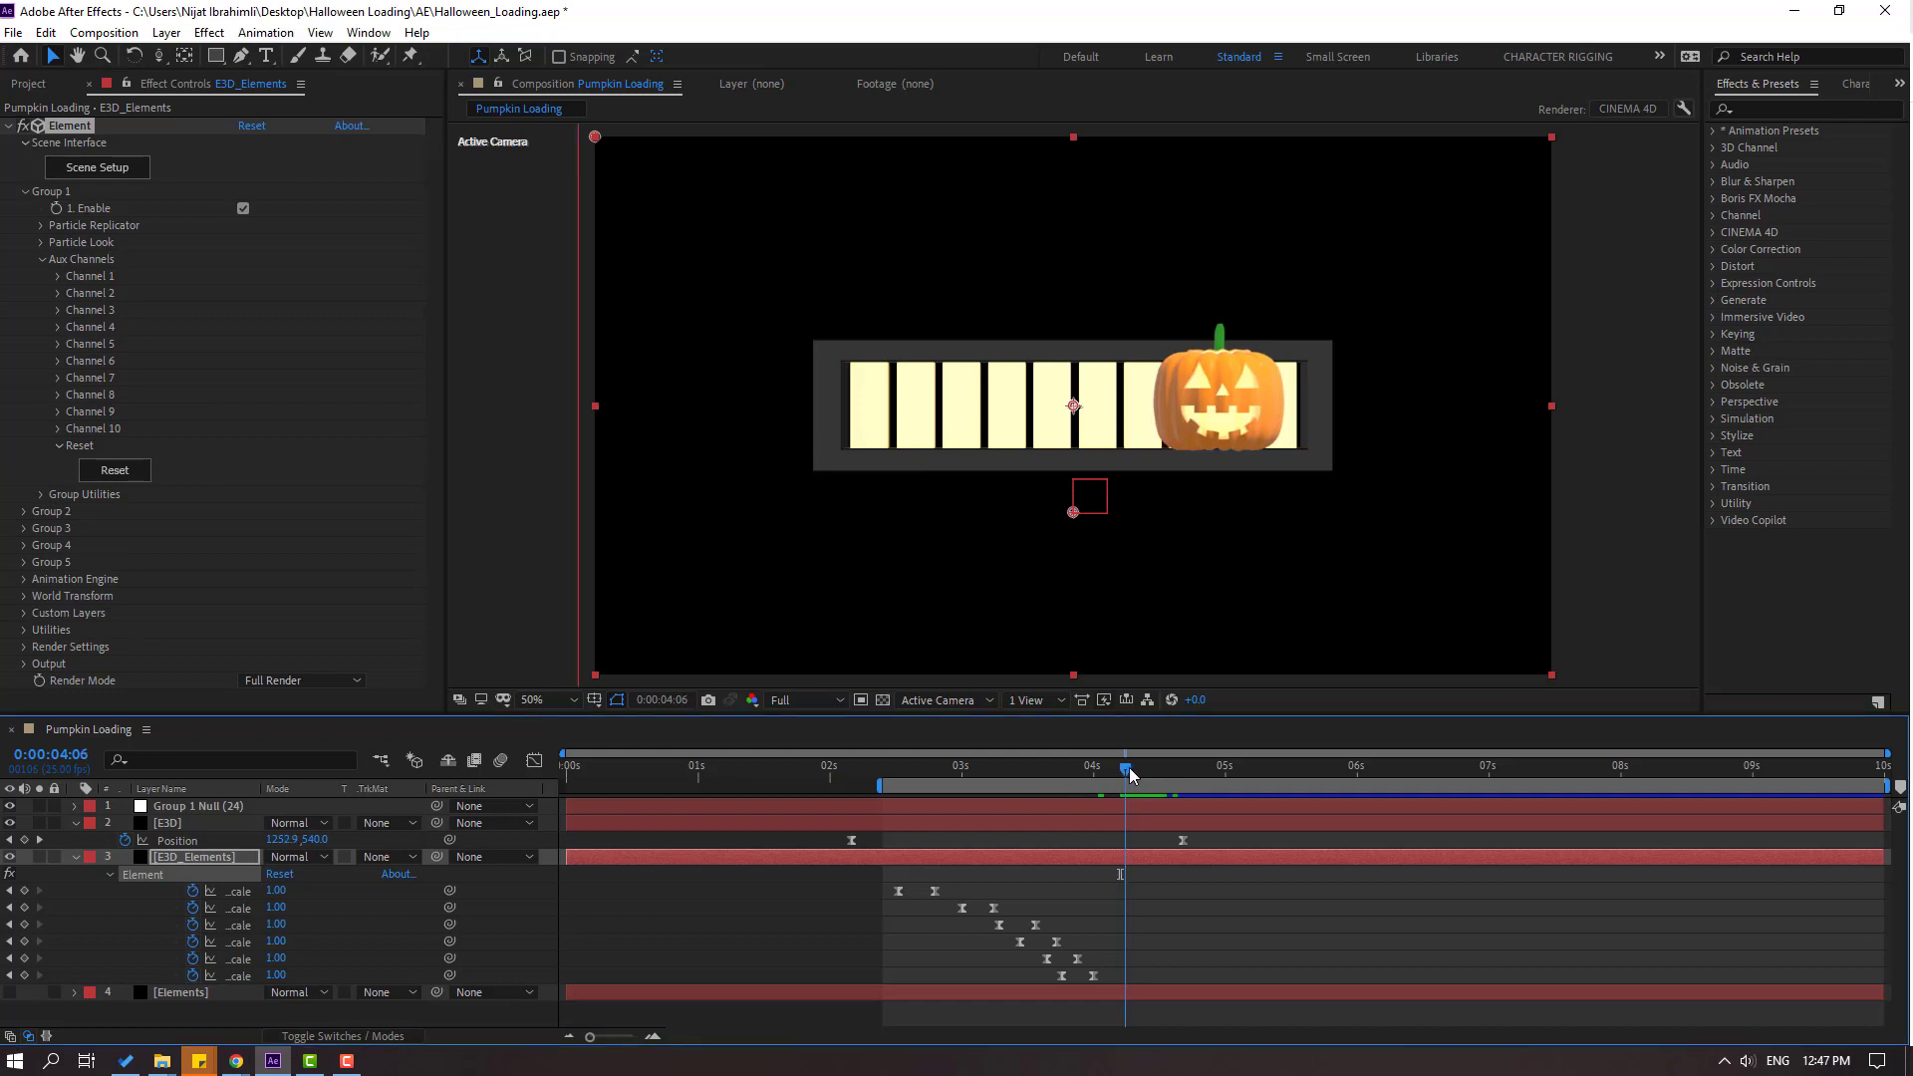
{"action": "left_click", "coordinate": [57, 396]}
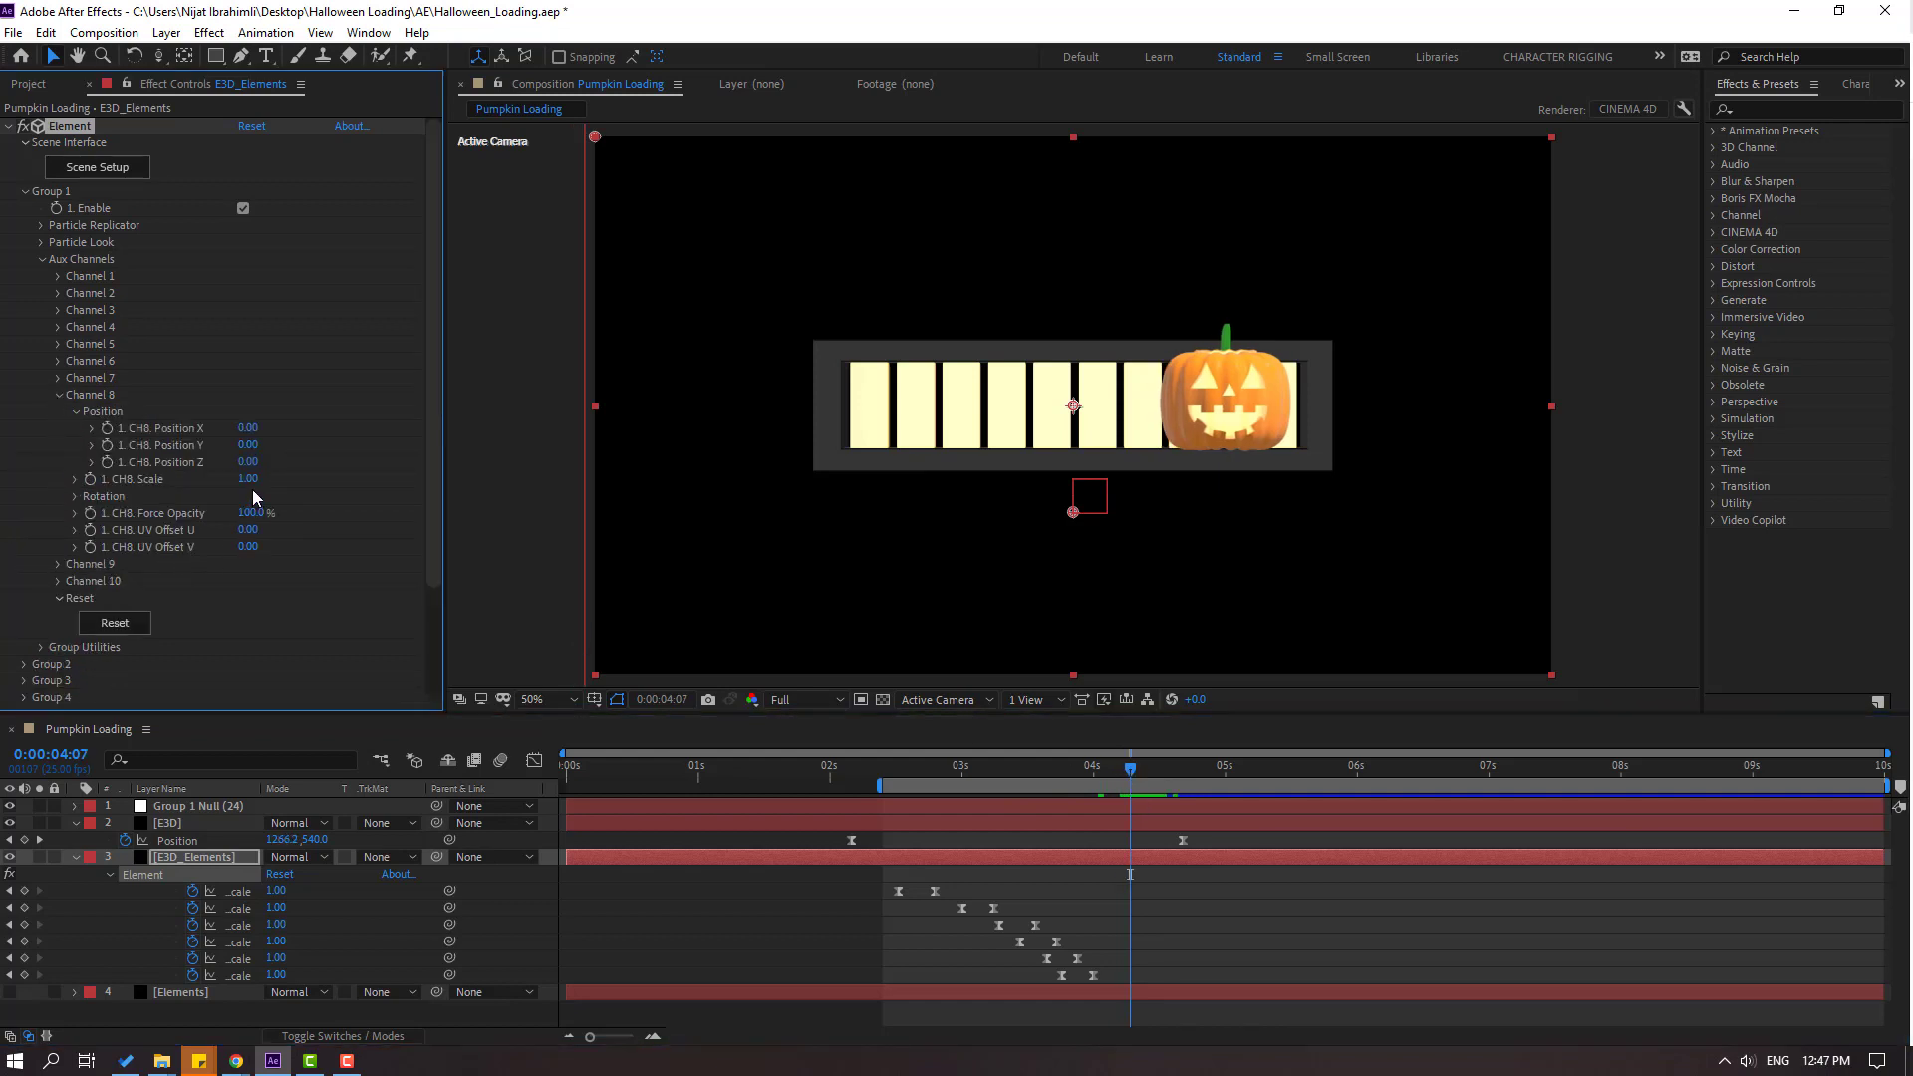
{"action": "left_click", "coordinate": [248, 479]}
{"action": "type", "text": "0"}
{"action": "key", "text": "Return"}
{"action": "left_click_drag", "start_coordinate": [1138, 774], "coordinate": [1152, 773]}
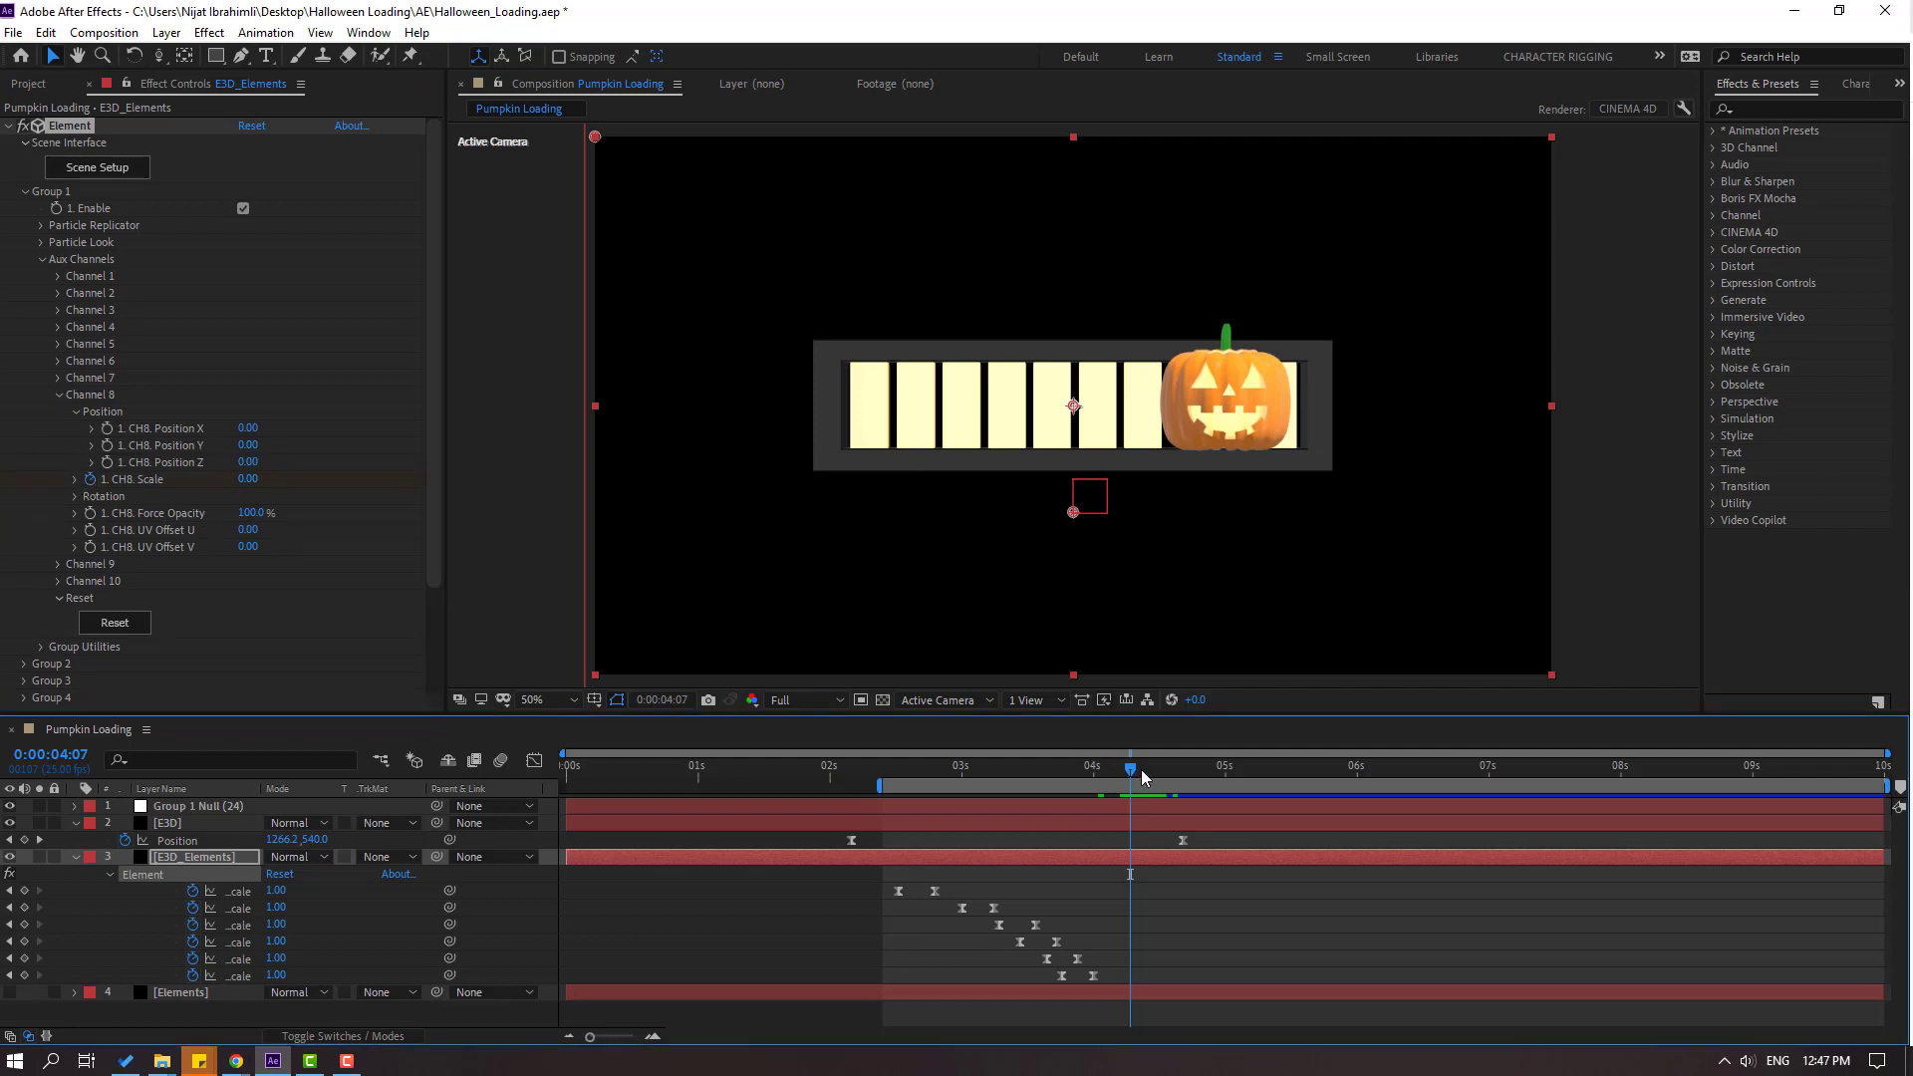
{"action": "left_click", "coordinate": [248, 479]}
{"action": "type", "text": "1"}
{"action": "key", "text": "Return"}
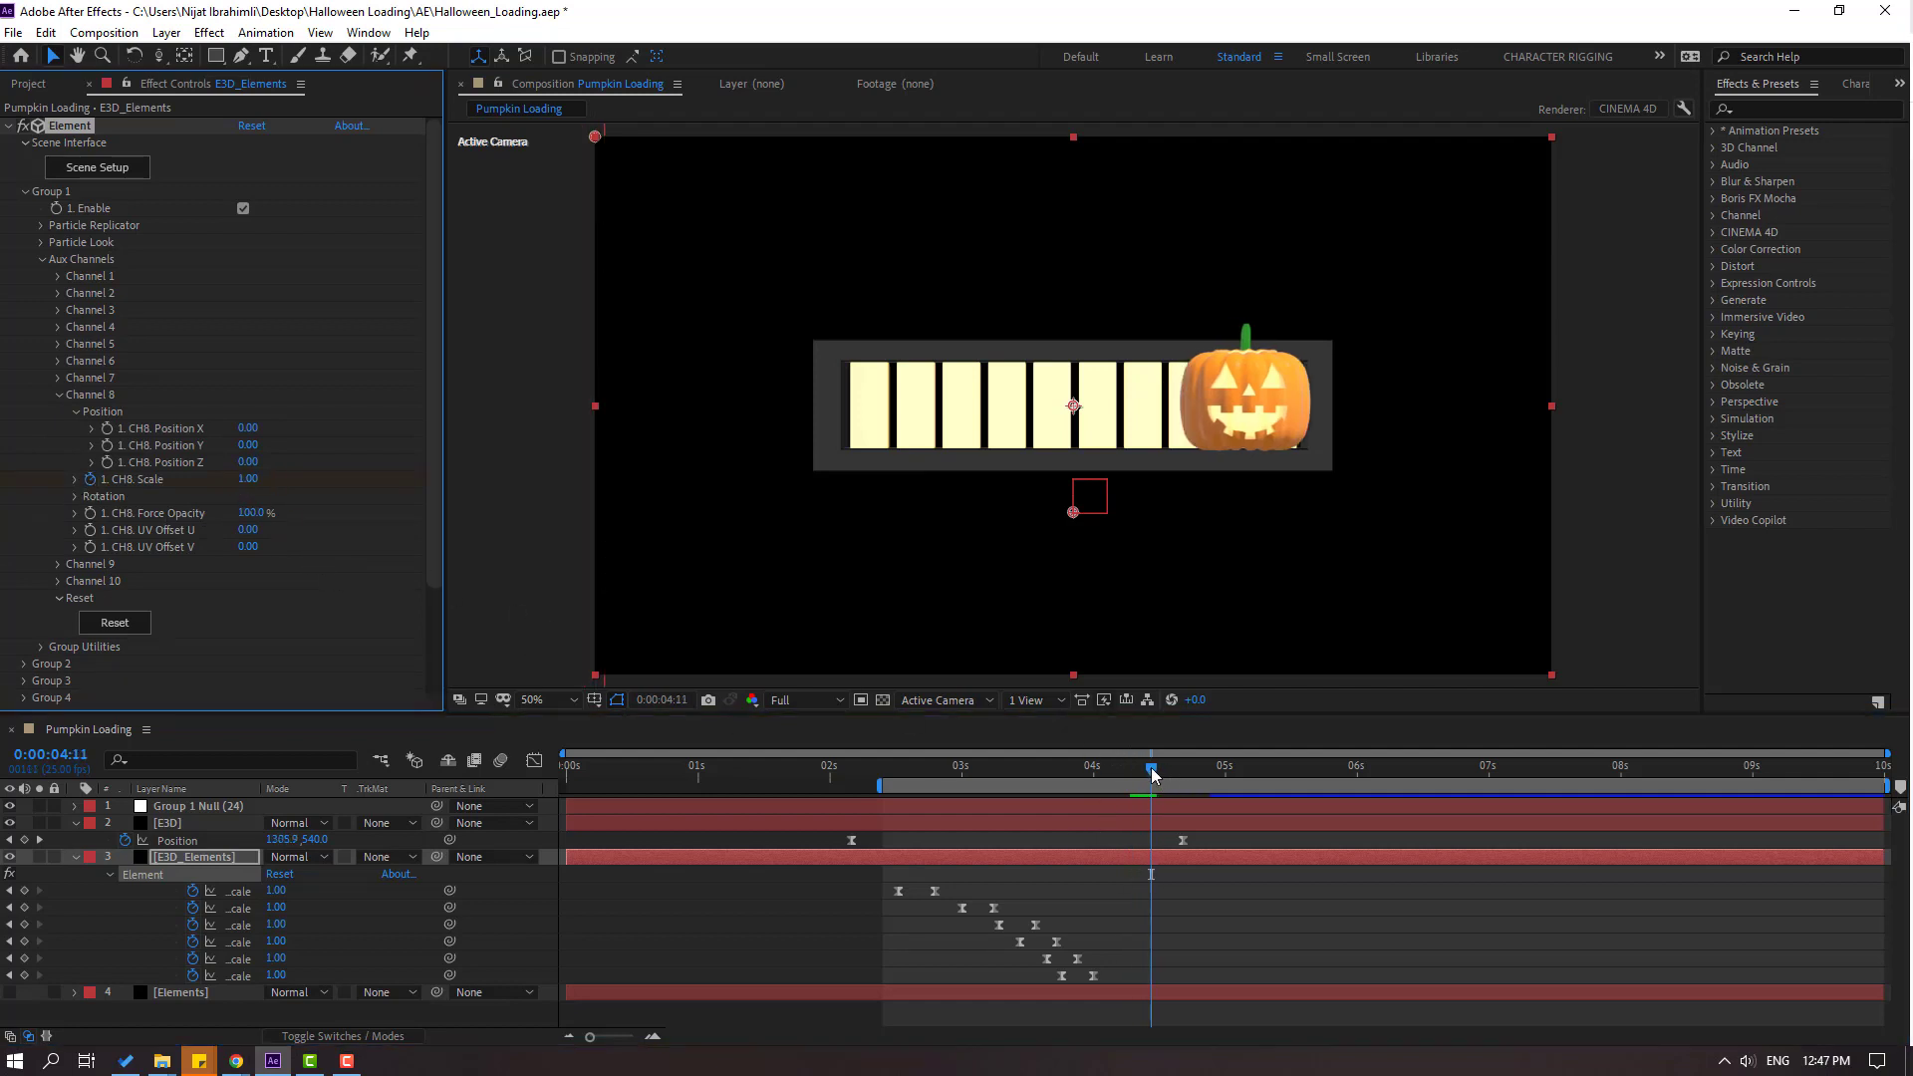
{"action": "left_click", "coordinate": [57, 395]}
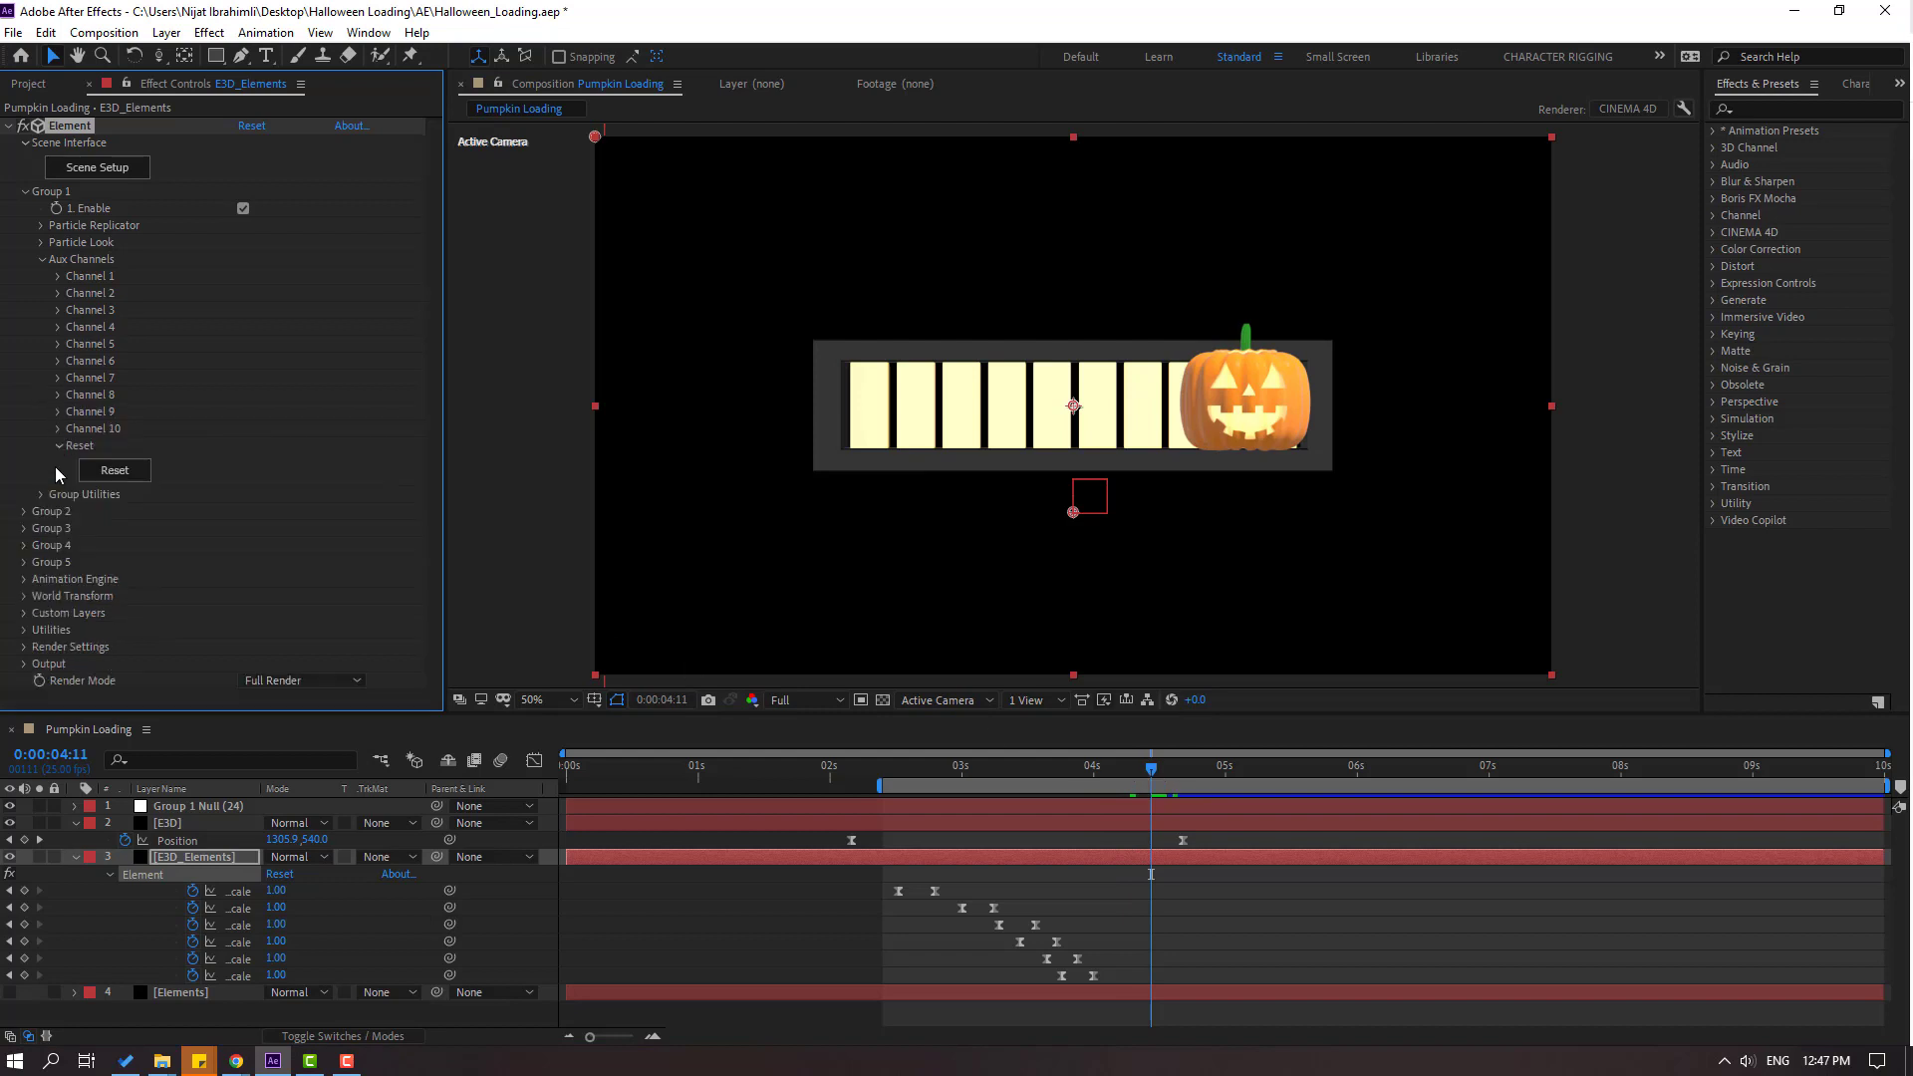
Keyframe the Channel 9 Scale from 0 at 0:00:04:11 to 1 at 0:00:04:17.
{"action": "left_click", "coordinate": [56, 414]}
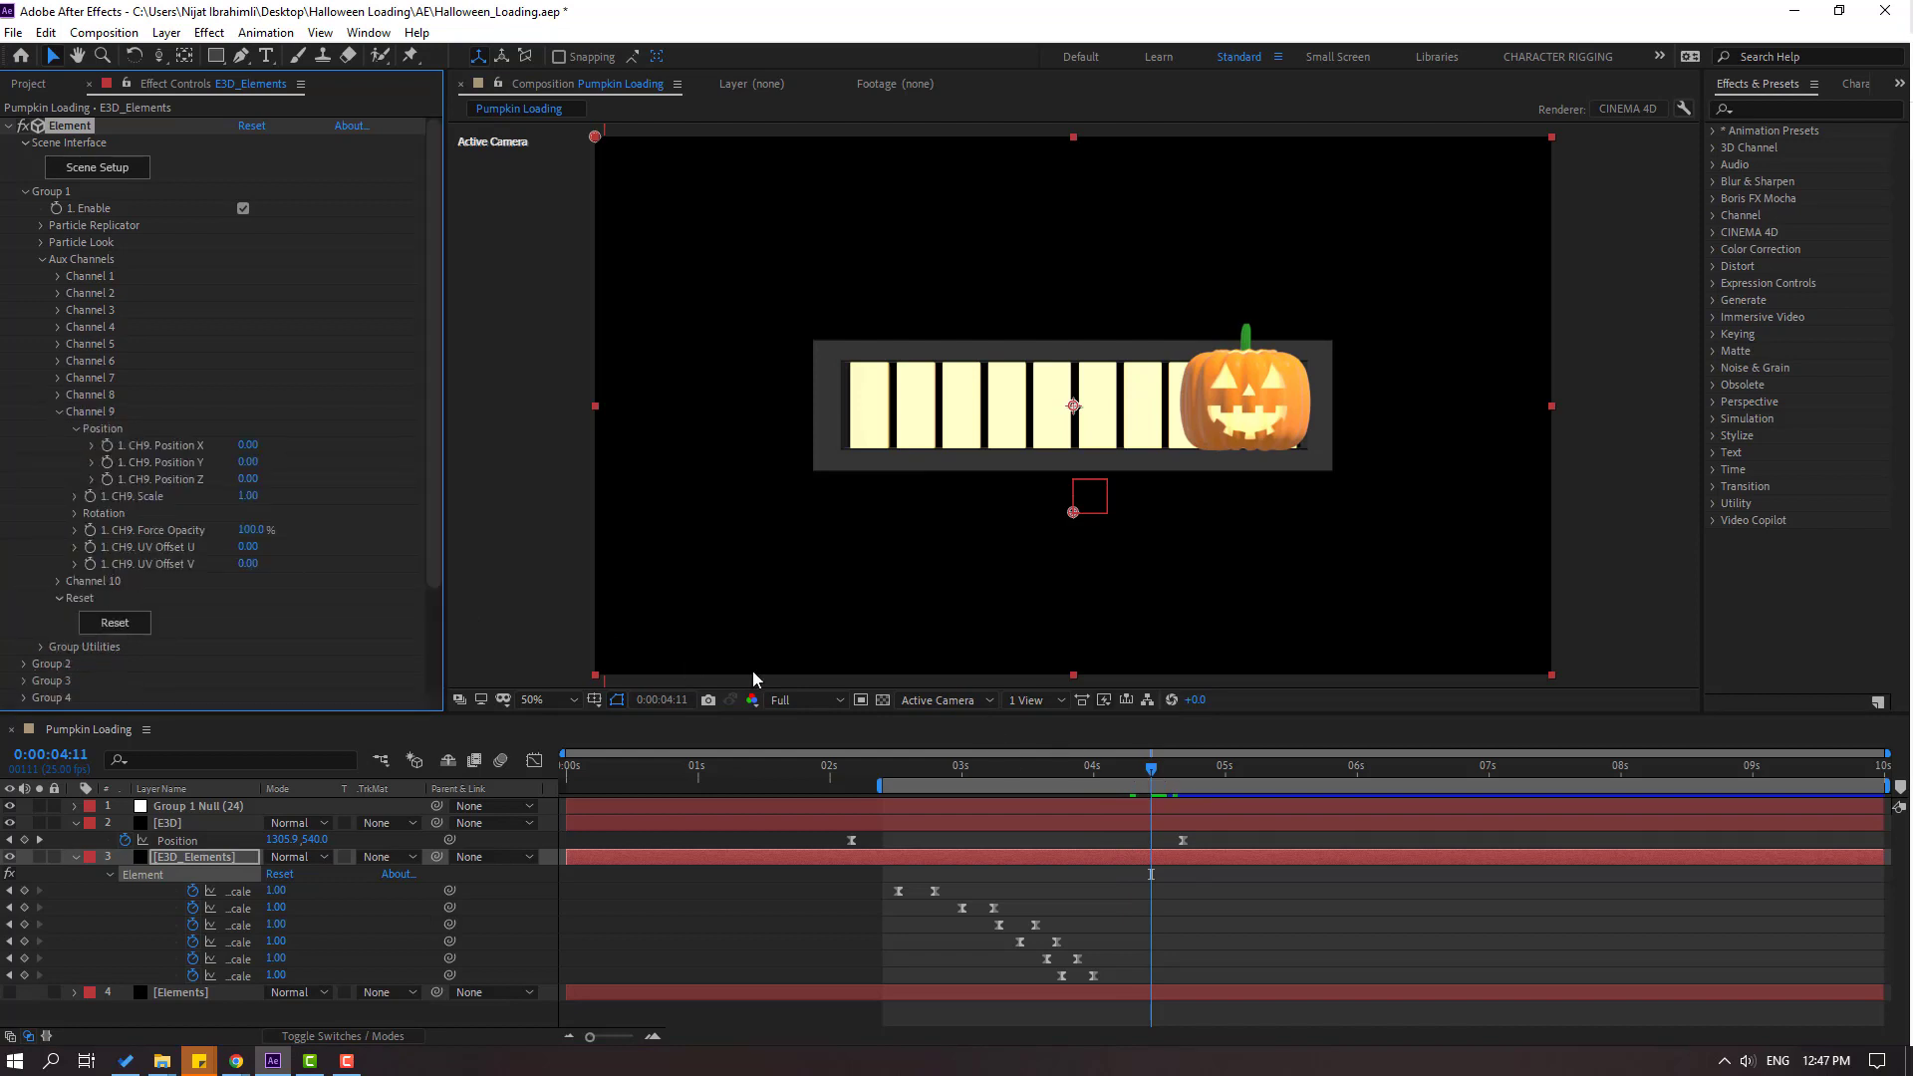
{"action": "left_click", "coordinate": [248, 495]}
{"action": "type", "text": "0"}
{"action": "key", "text": "Return"}
{"action": "left_click_drag", "start_coordinate": [1159, 777], "coordinate": [1183, 773]}
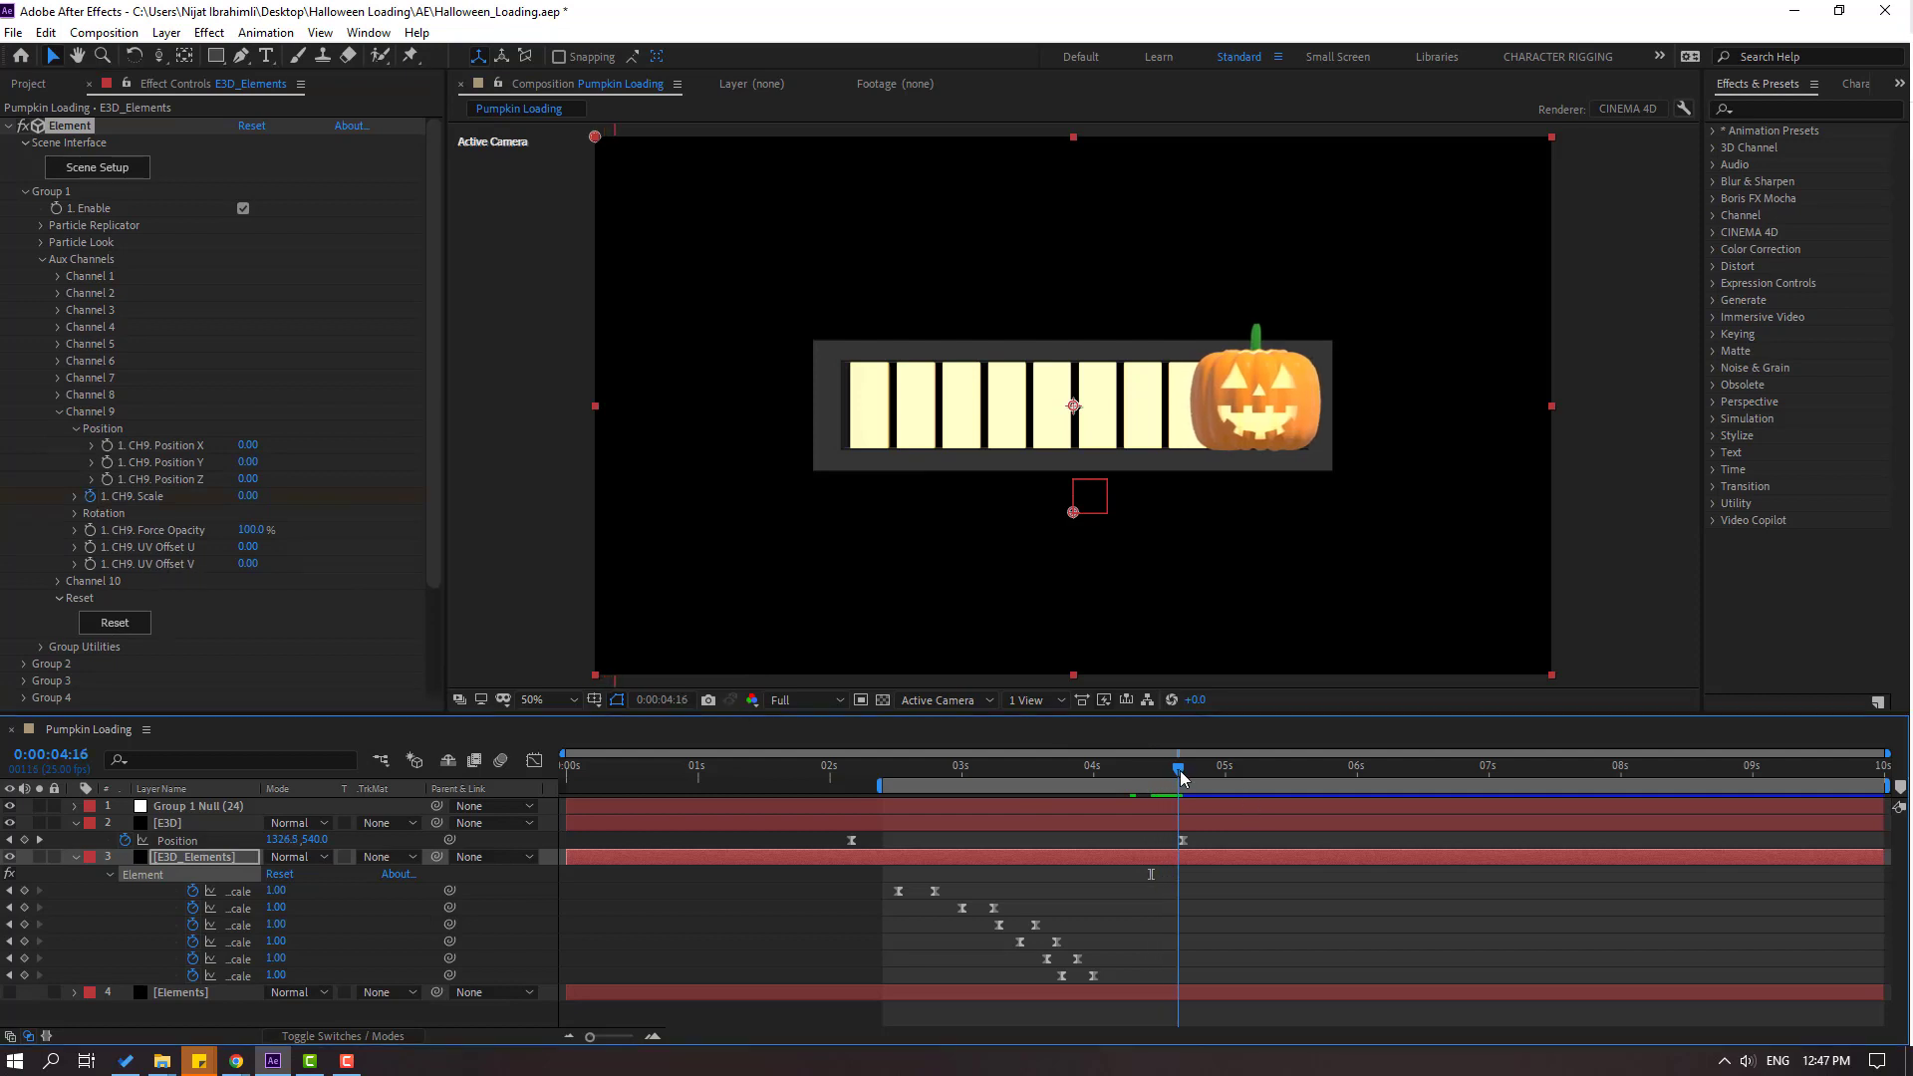
{"action": "left_click", "coordinate": [246, 495]}
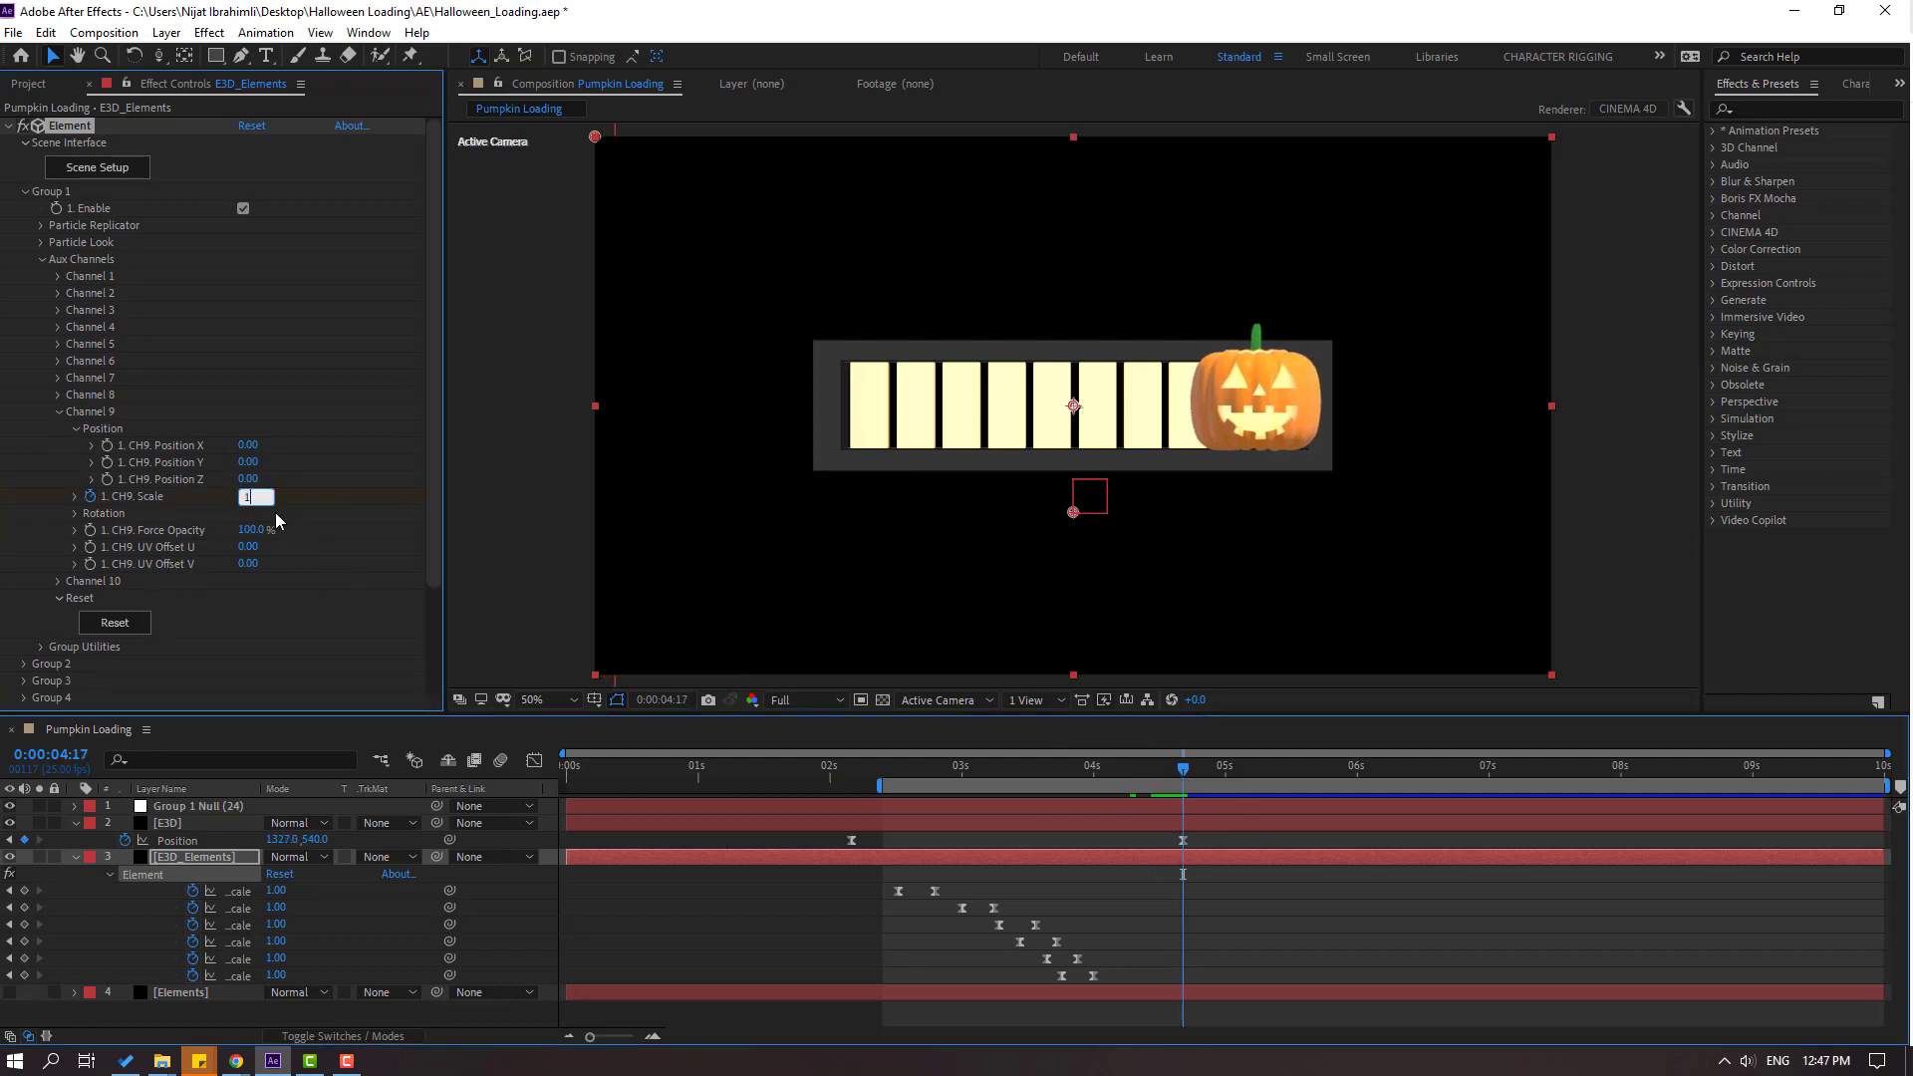
{"action": "type", "text": "1"}
{"action": "key", "text": "Return"}
Keyframe the Channel 10 Scale from 0 at 0:00:04:21 to 1 at 0:00:04:24.
{"action": "left_click_drag", "start_coordinate": [1185, 772], "coordinate": [1204, 773]}
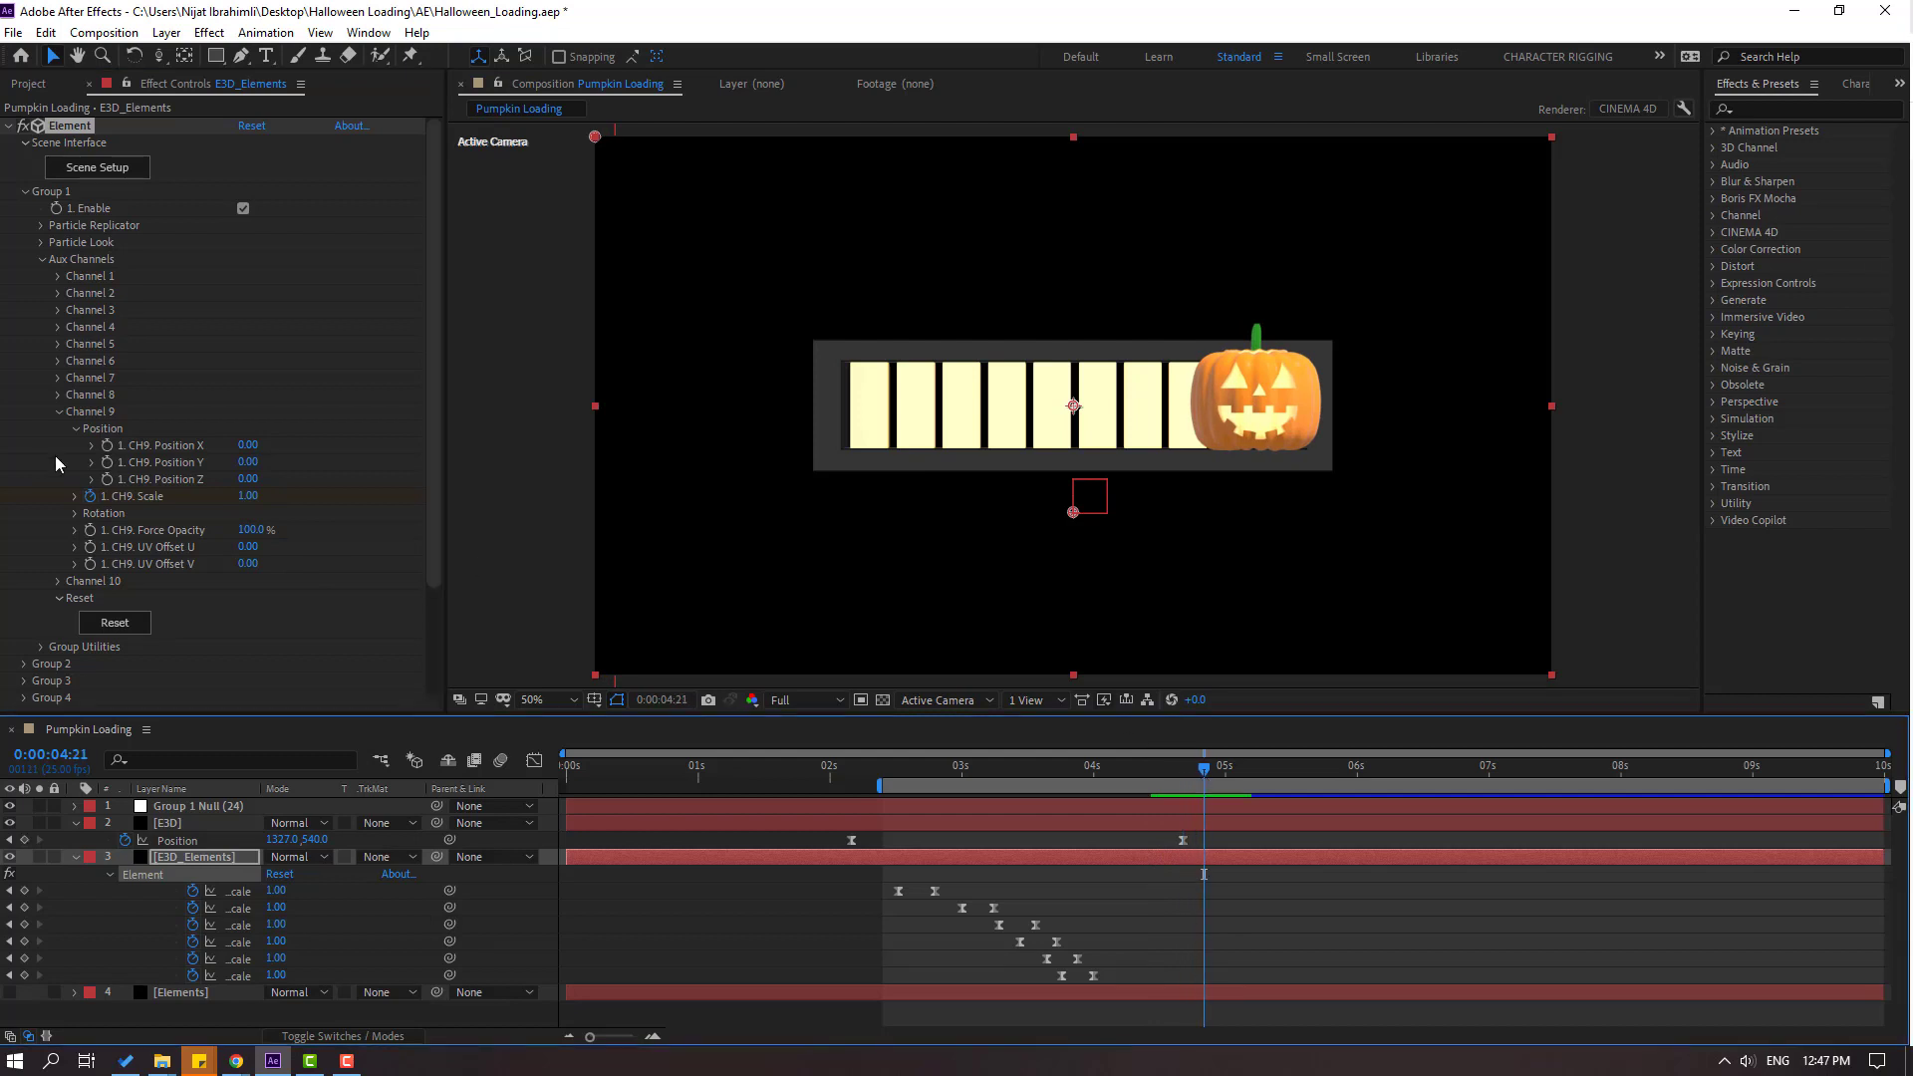
{"action": "left_click", "coordinate": [58, 411]}
{"action": "left_click", "coordinate": [58, 429]}
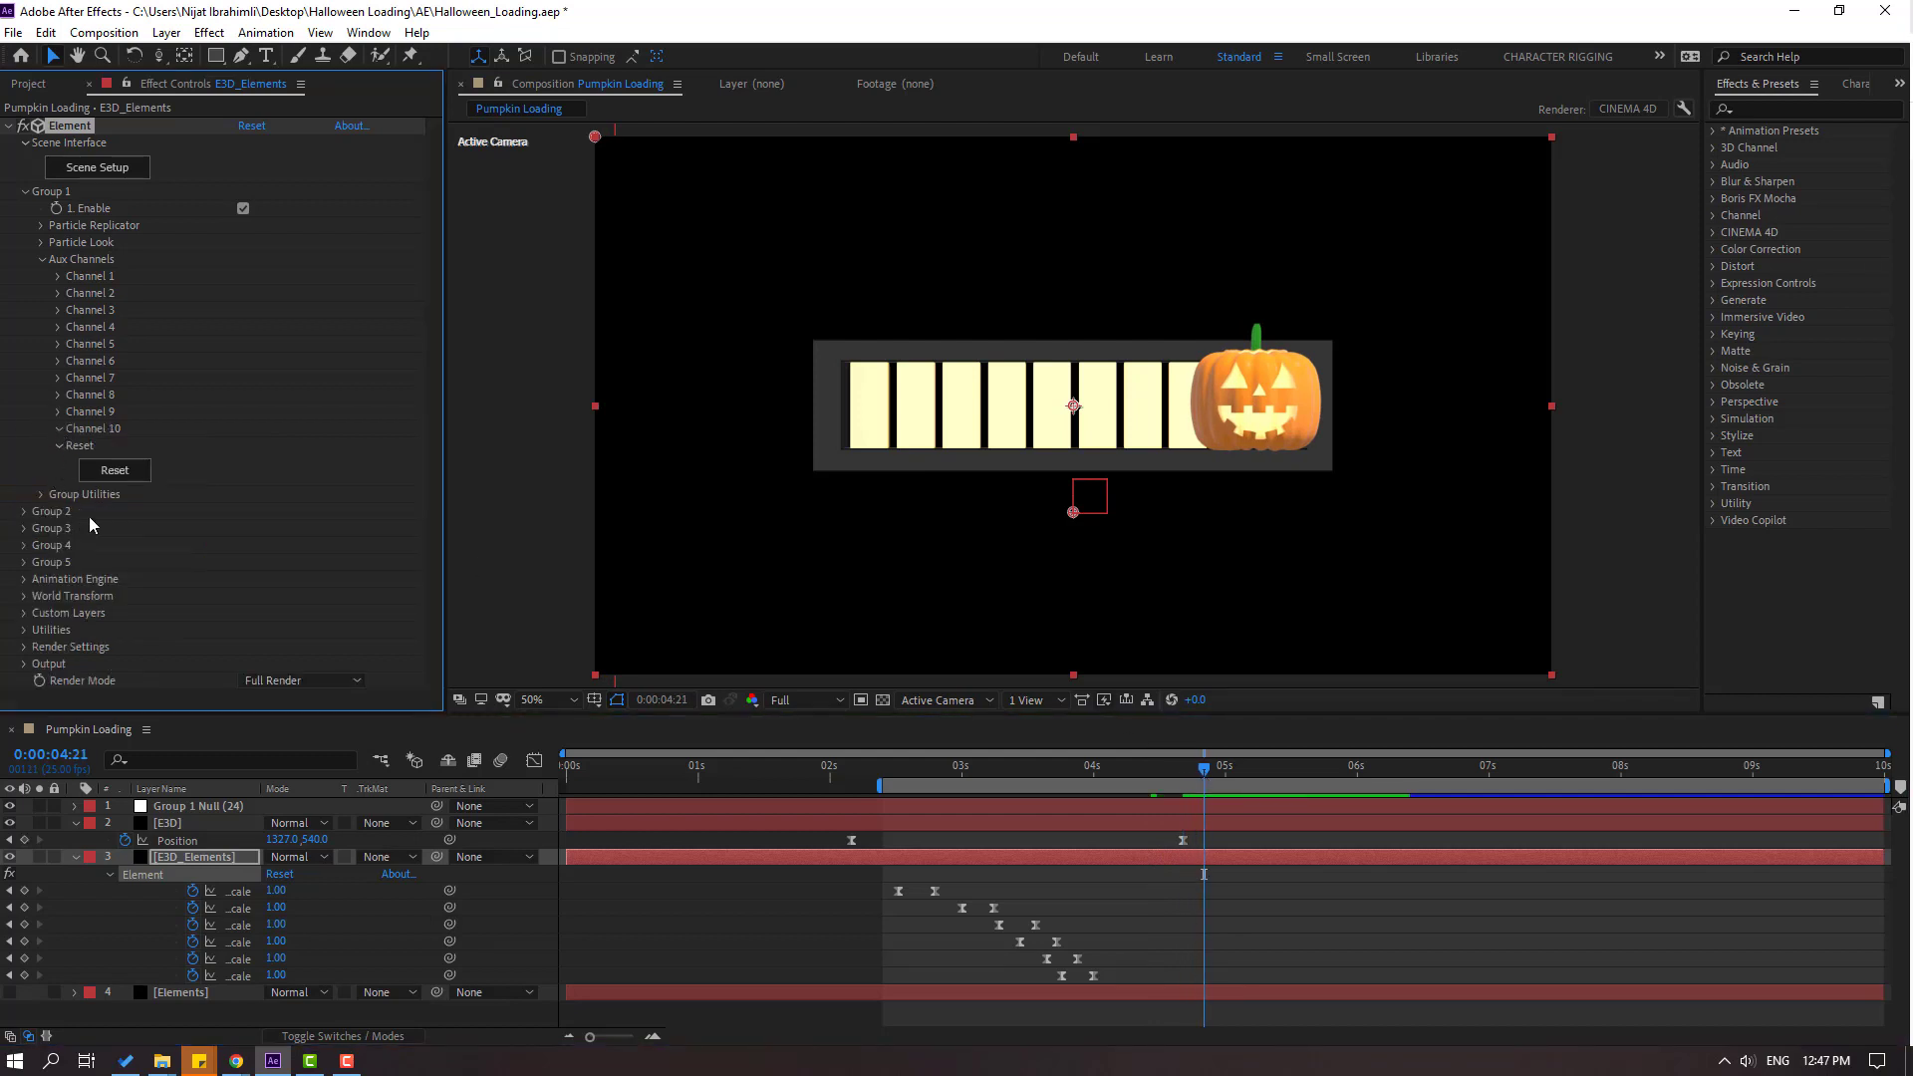
{"action": "left_click_drag", "start_coordinate": [248, 512], "coordinate": [239, 543]}
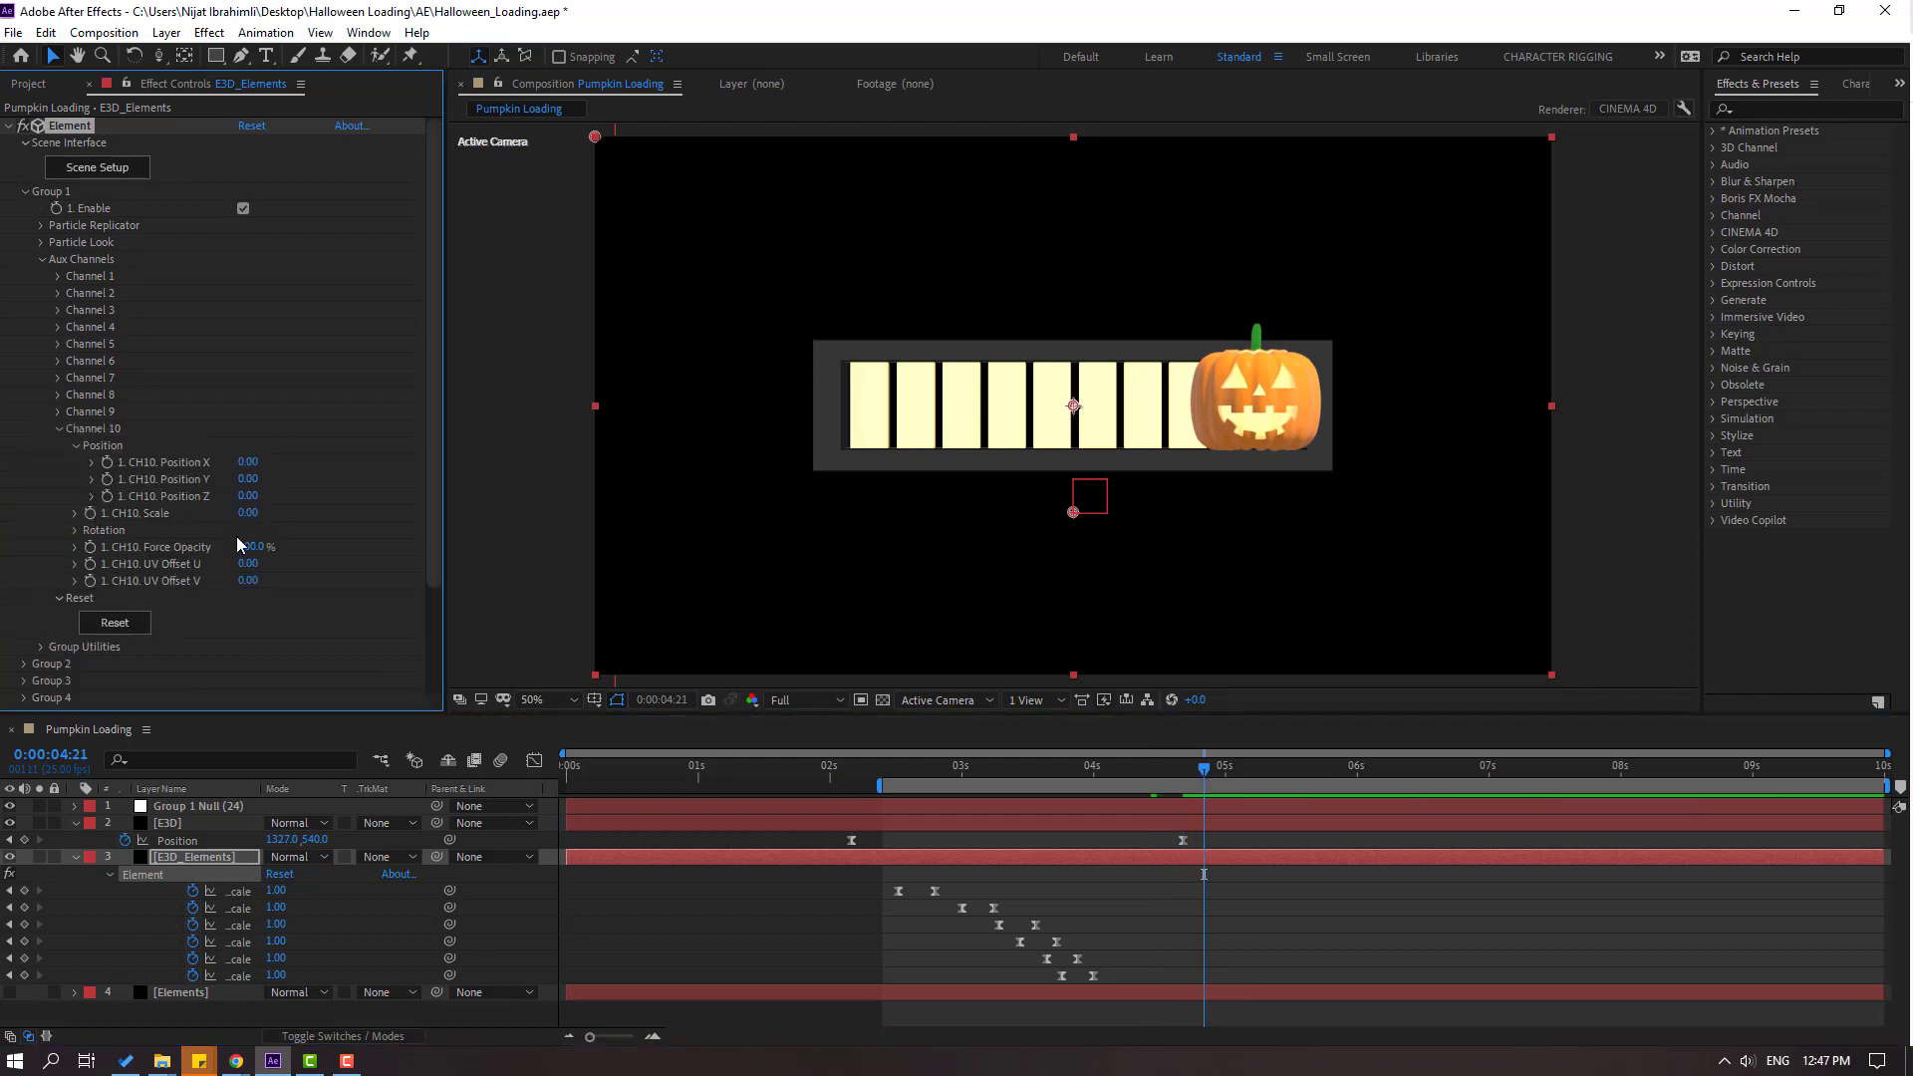
{"action": "left_click", "coordinate": [89, 514]}
{"action": "left_click_drag", "start_coordinate": [1205, 768], "coordinate": [1223, 766]}
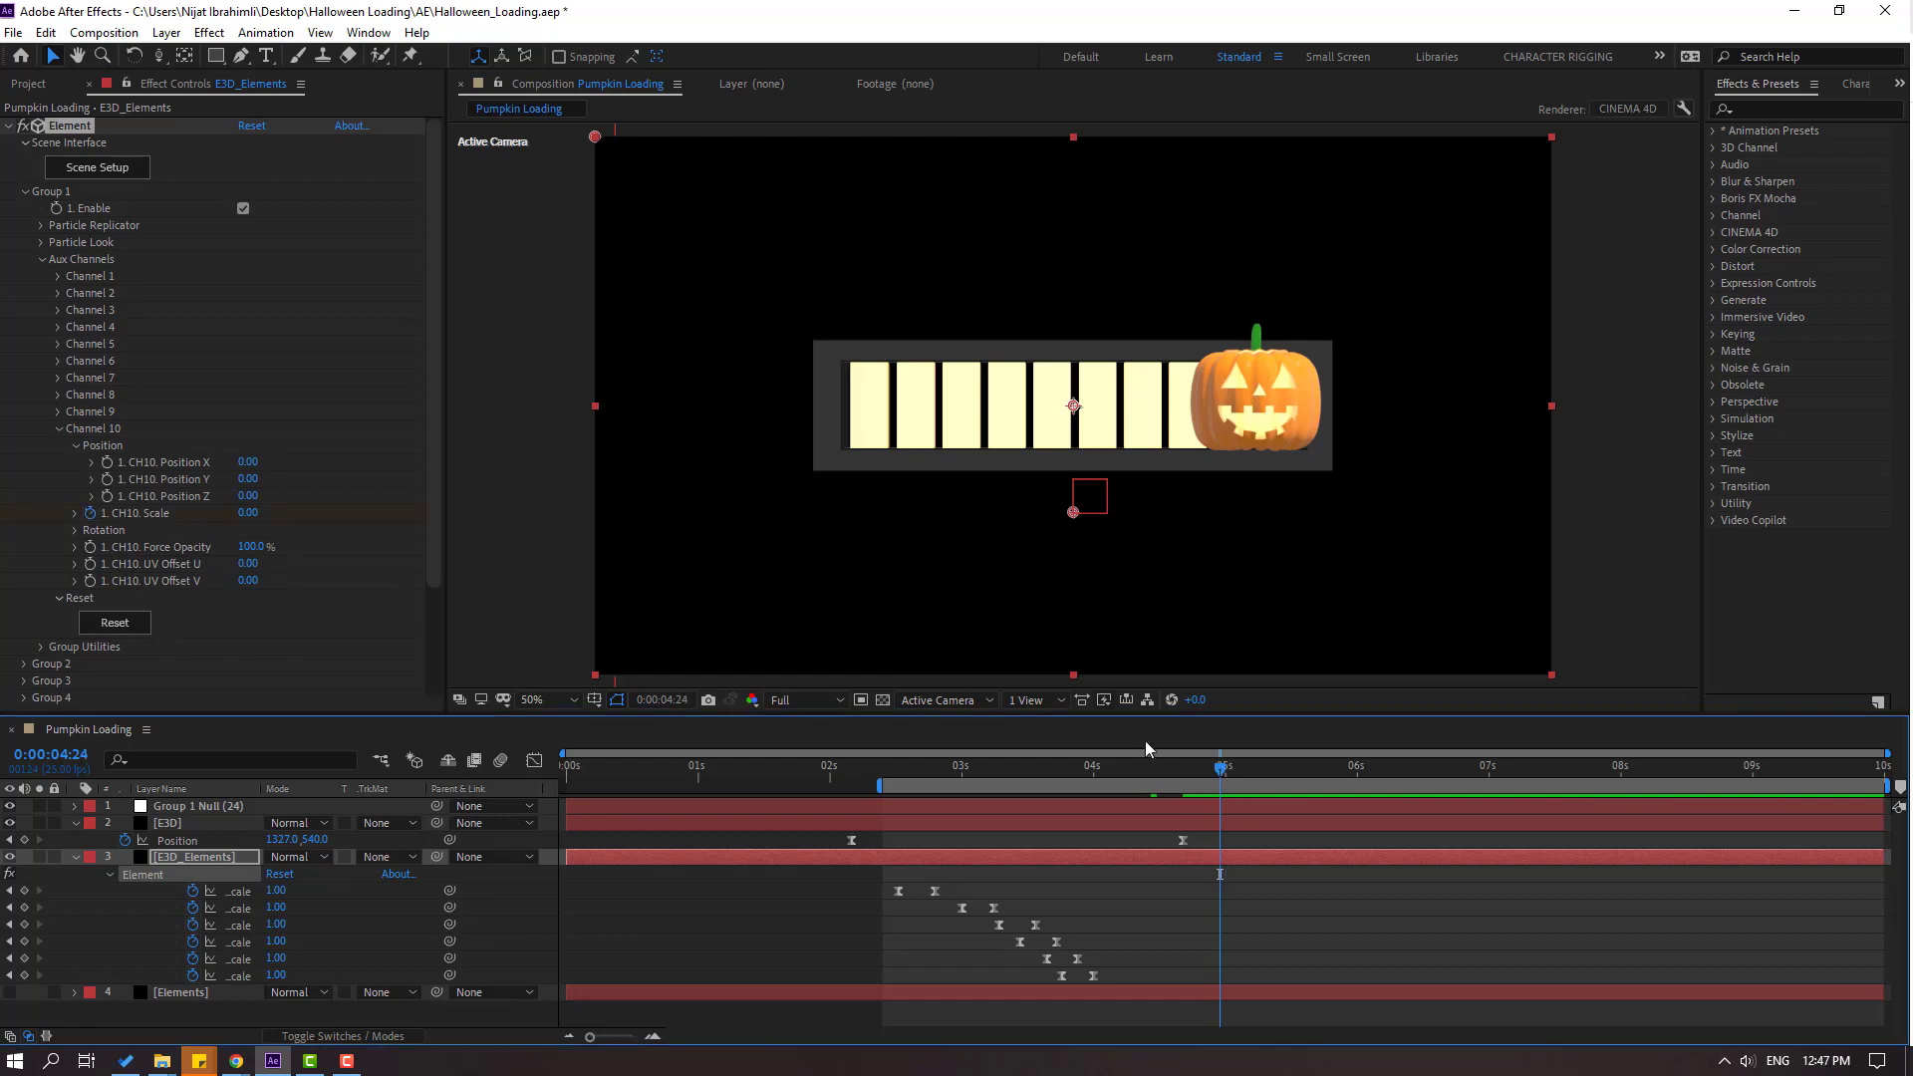
{"action": "left_click", "coordinate": [249, 514]}
{"action": "type", "text": "1"}
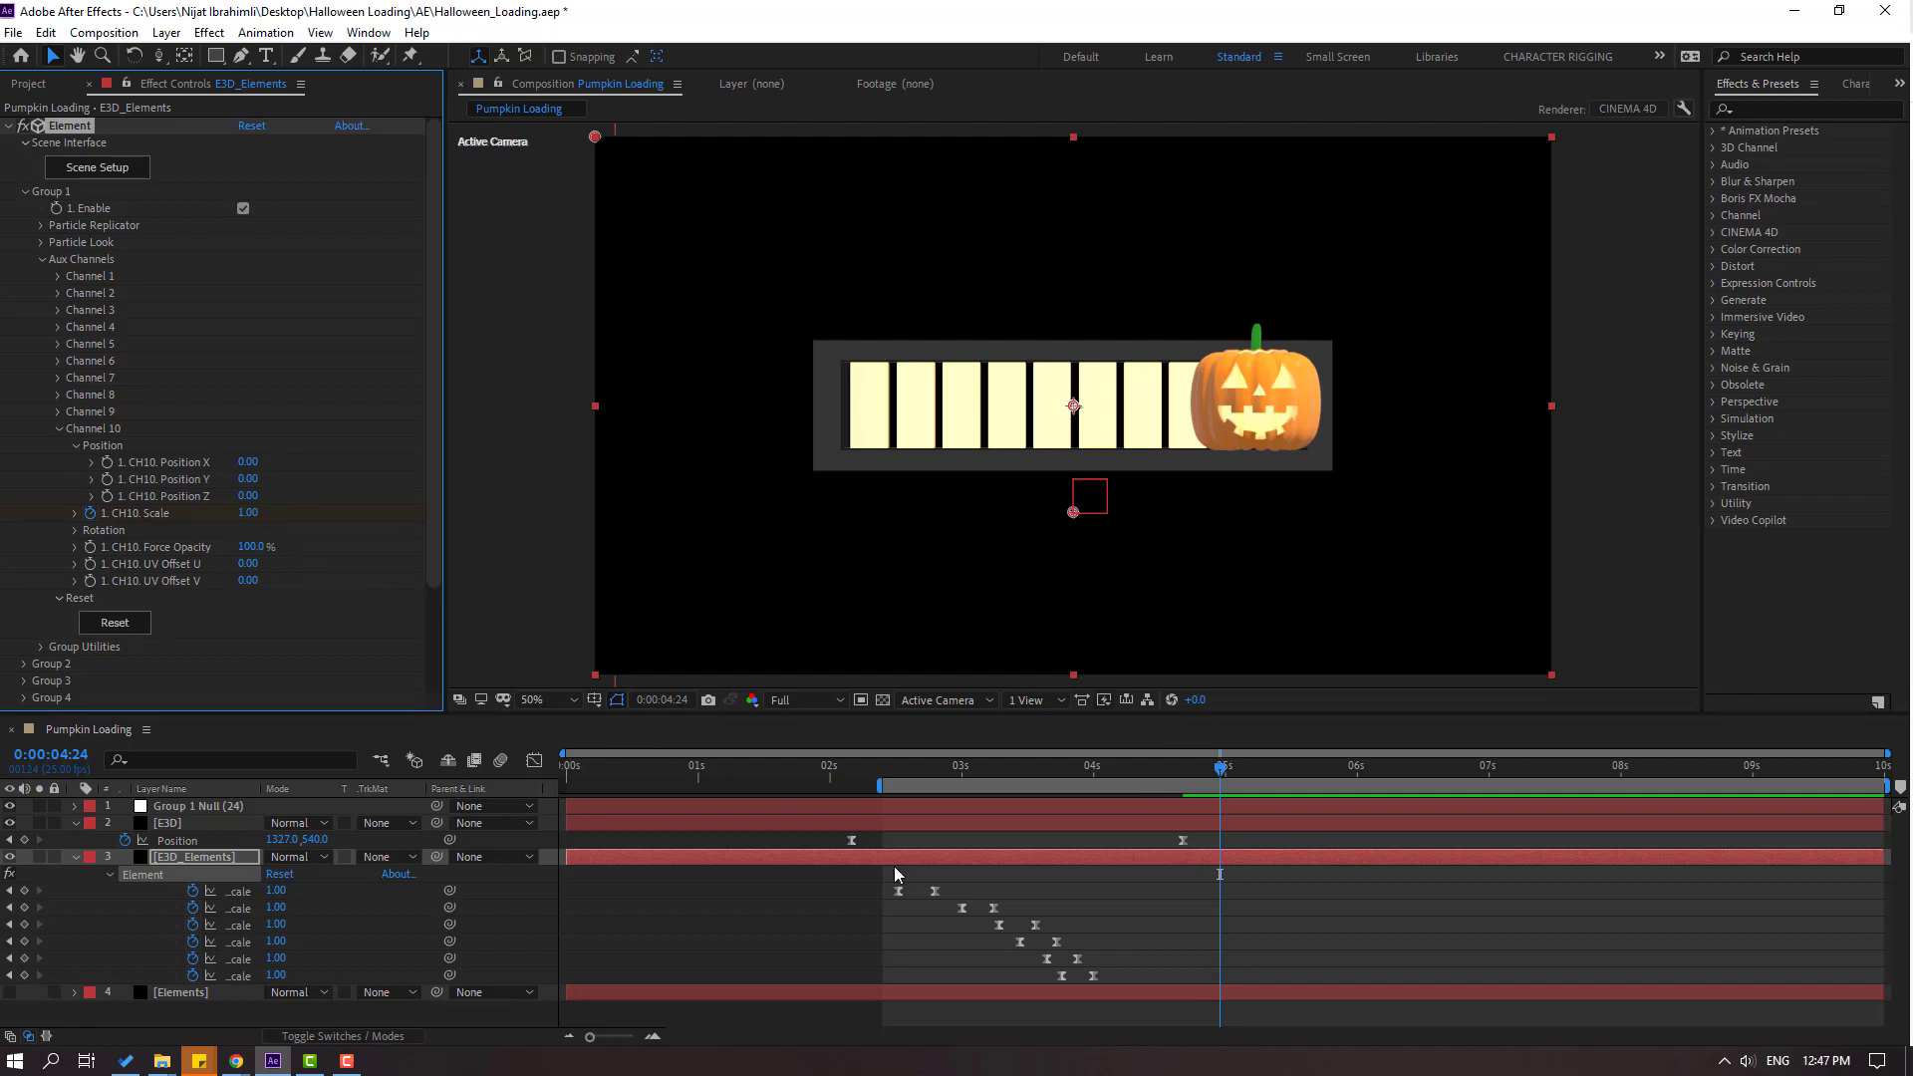
Reveal the E3D_Elements layer's keyframes and apply Easy Ease to the Scale keyframes of Channels 7 to 10.
{"action": "type", "text": "uu"}
{"action": "scroll", "coordinate": [1219, 913], "scroll_direction": "down", "scroll_amount": 1}
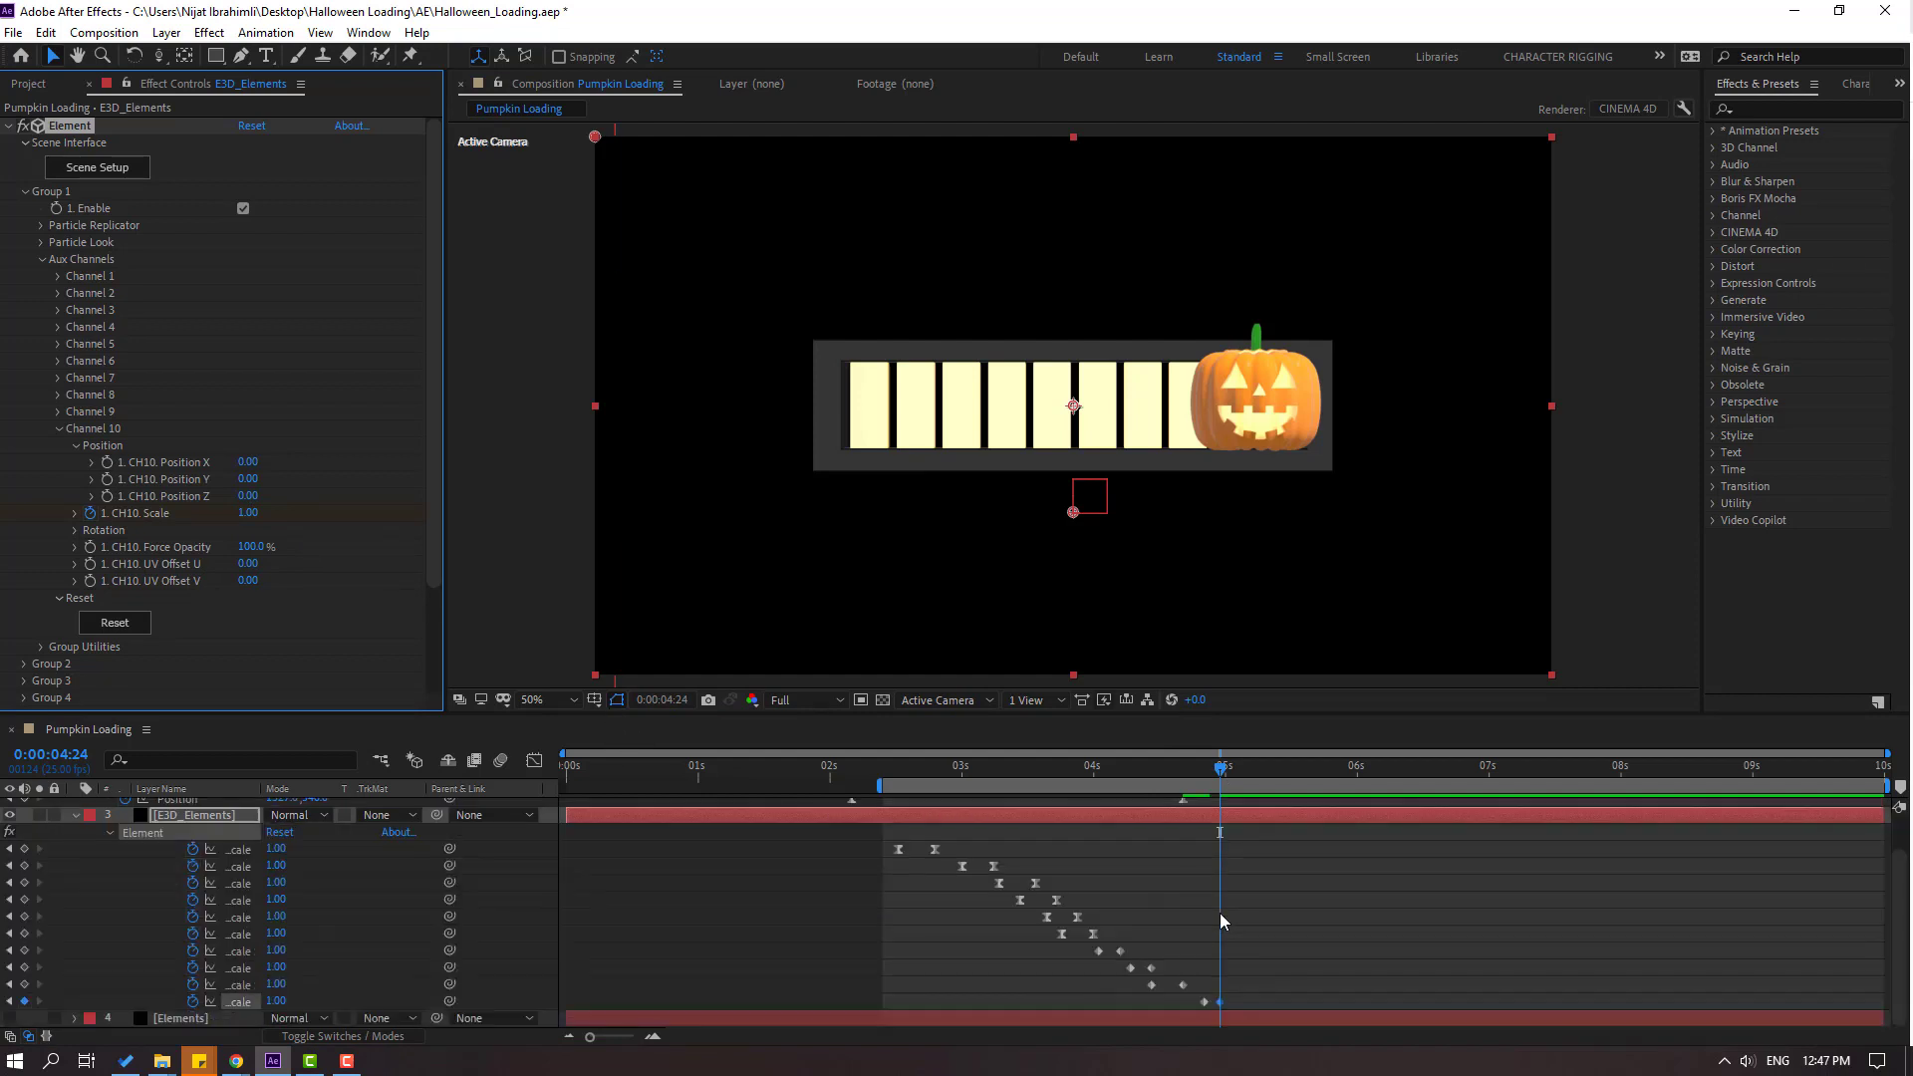
{"action": "left_click_drag", "start_coordinate": [1110, 767], "coordinate": [1101, 771]}
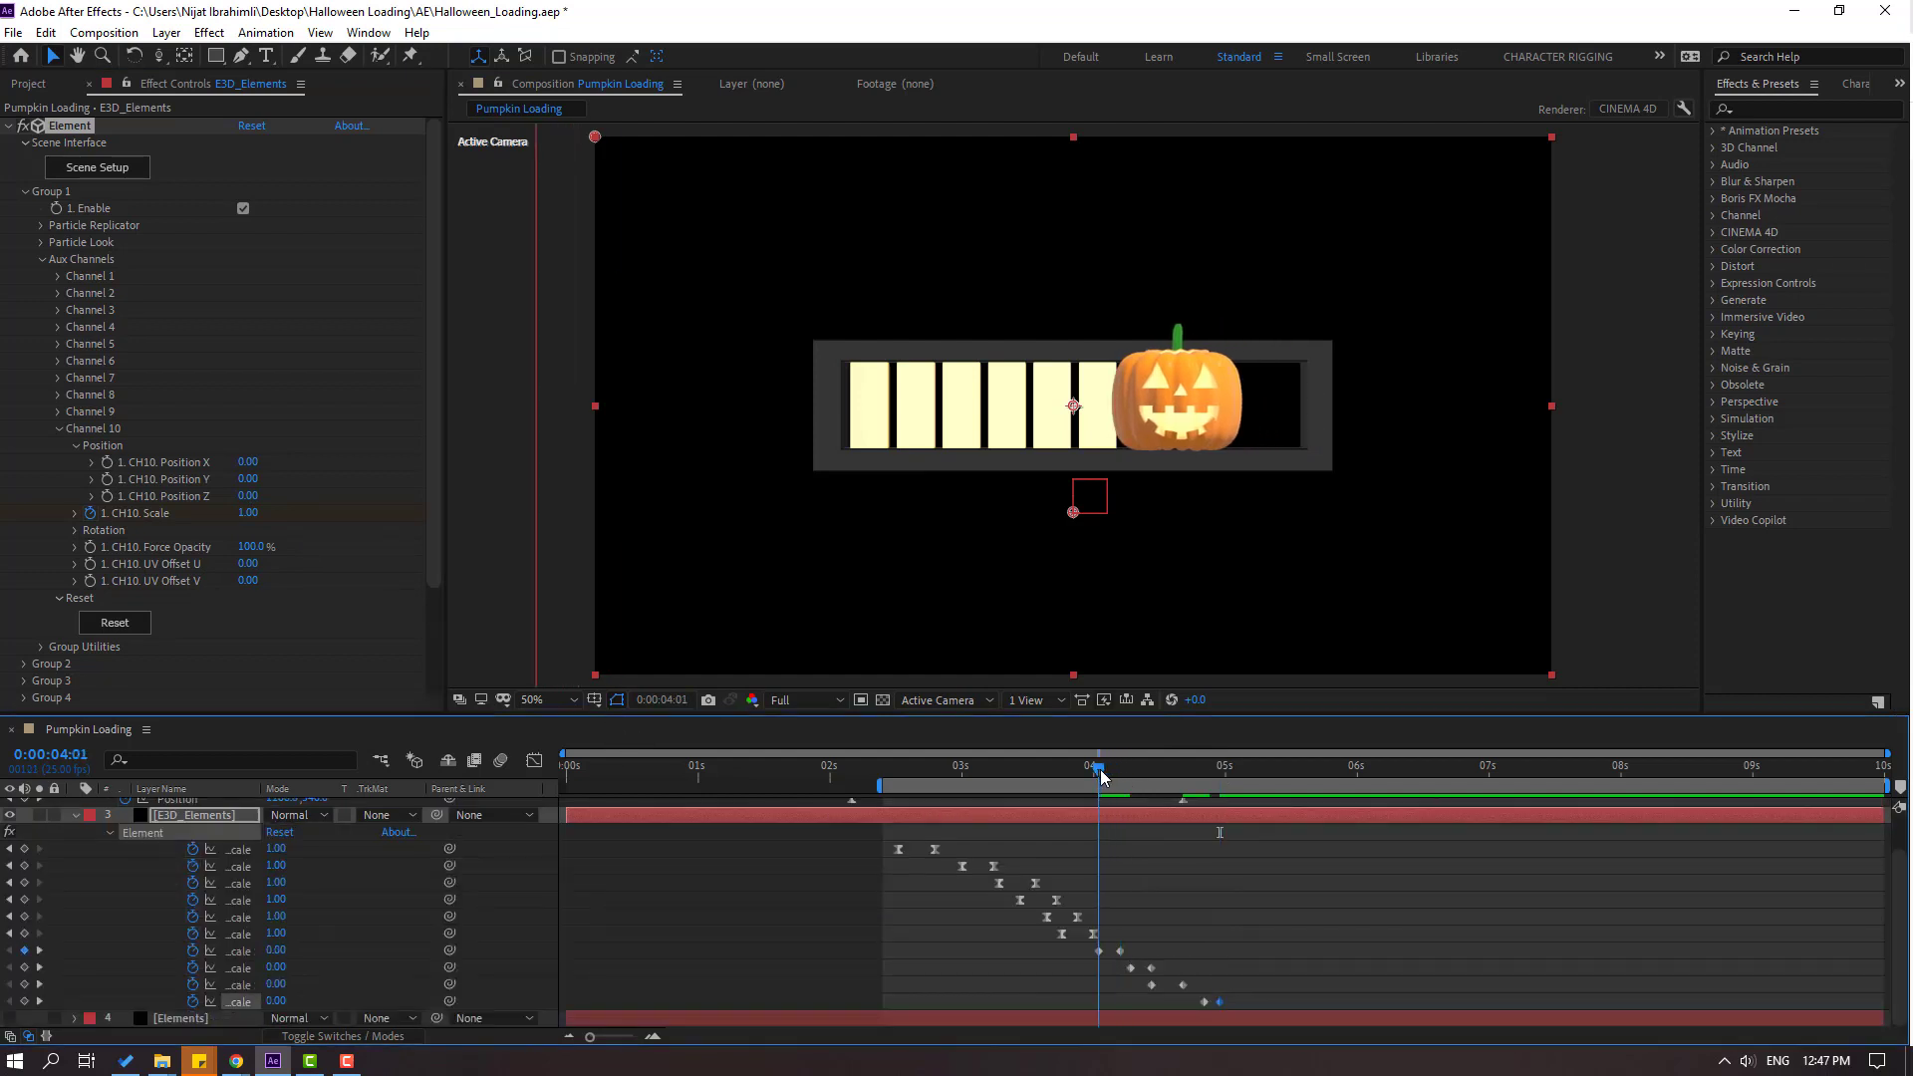
{"action": "left_click_drag", "start_coordinate": [1270, 933], "coordinate": [1092, 1014]}
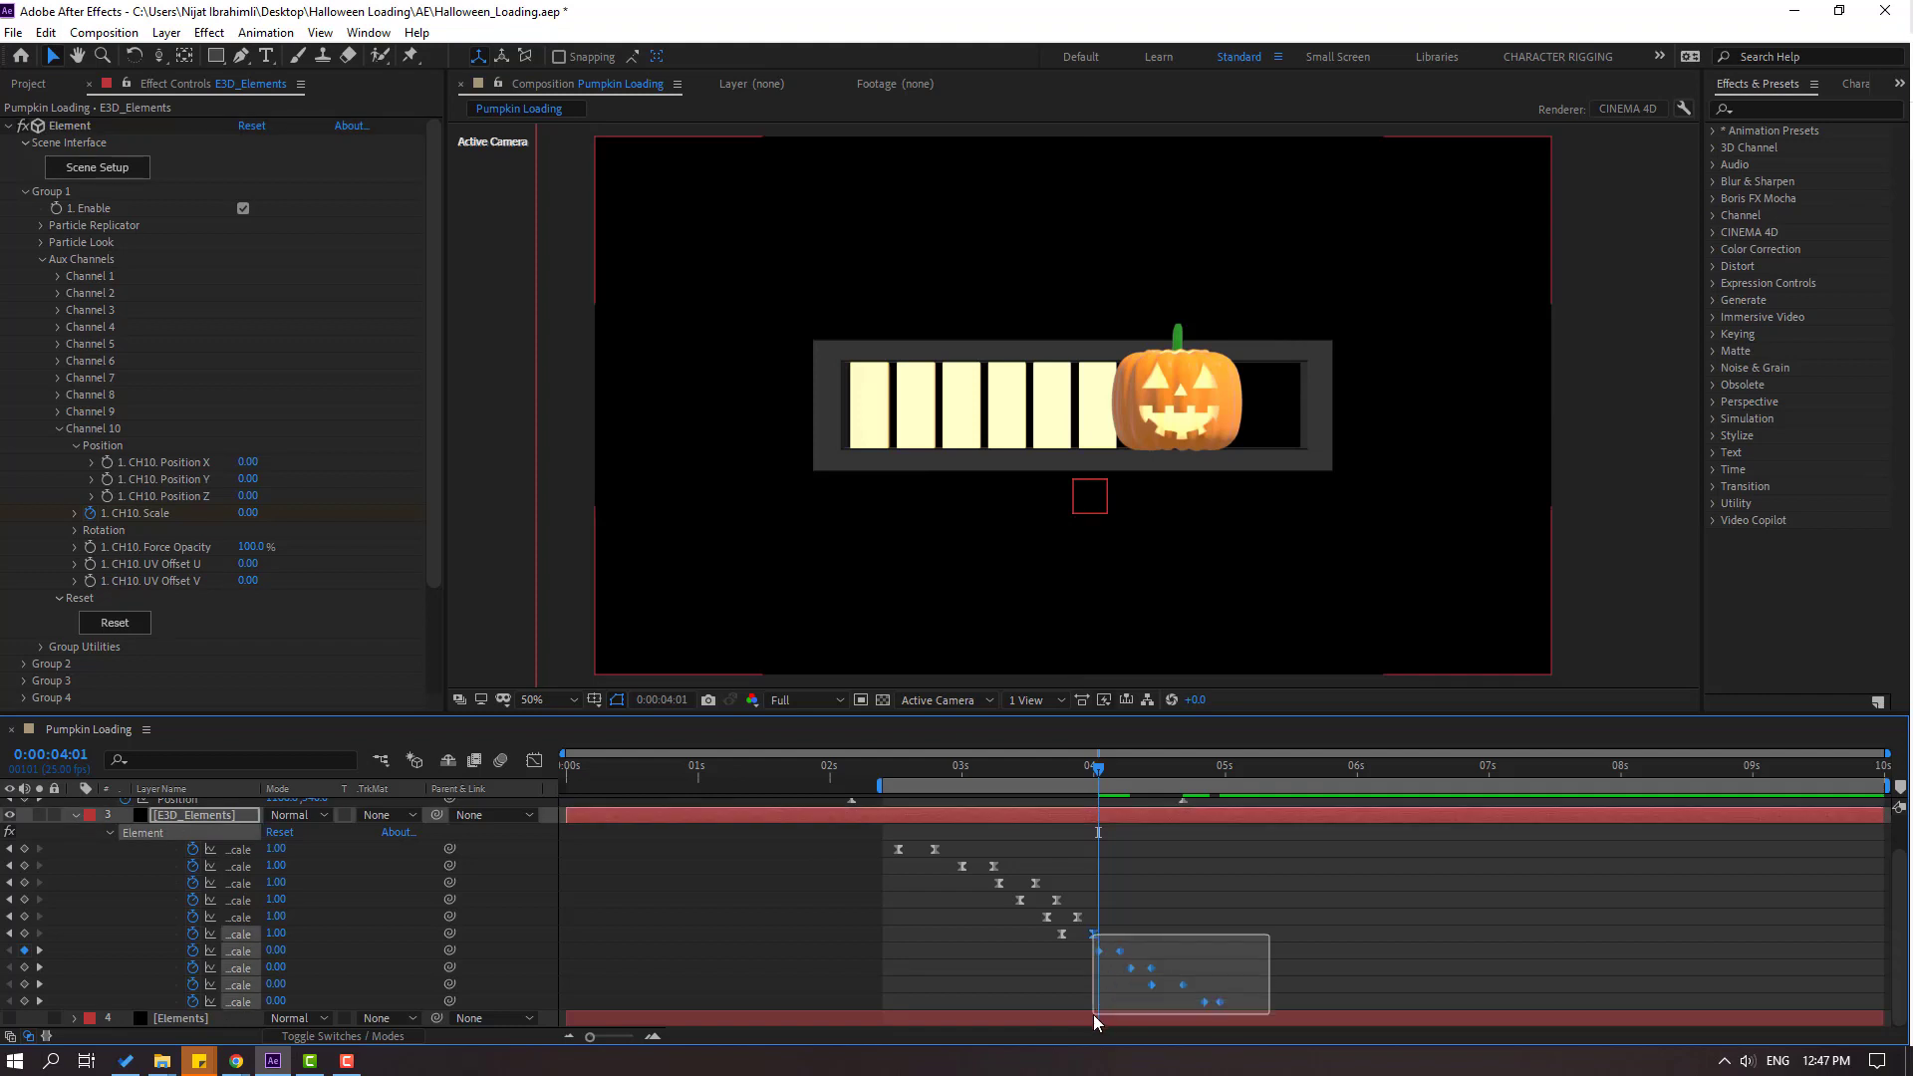
{"action": "right_click", "coordinate": [1106, 949]}
{"action": "mouse_move", "coordinate": [1185, 933]}
{"action": "left_click", "coordinate": [1408, 777]}
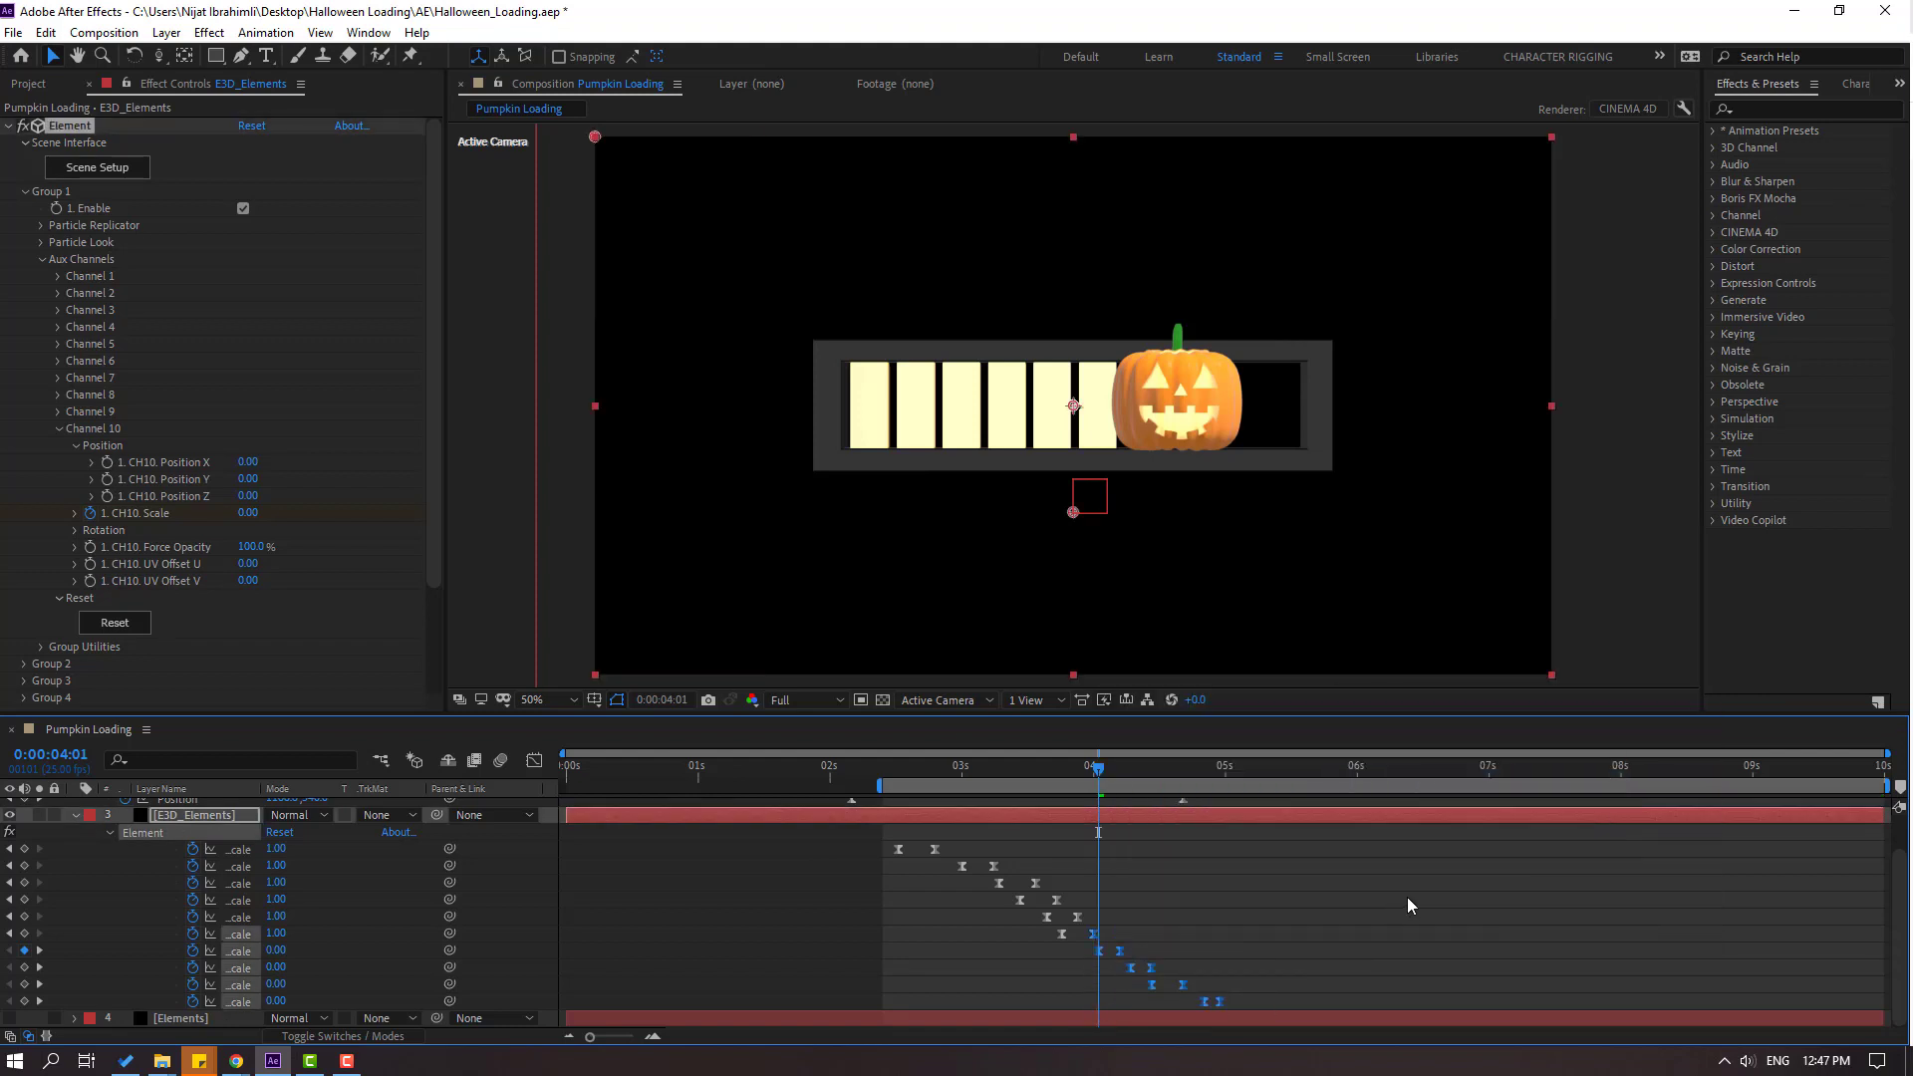
Shift the Channel 6 Scale end keyframe earlier to about 0:00:03:24, checking it against the pumpkin's position.
{"action": "key", "text": "equal"}
{"action": "key", "text": "equal"}
{"action": "left_click", "coordinate": [1026, 853]}
{"action": "key", "text": "minus"}
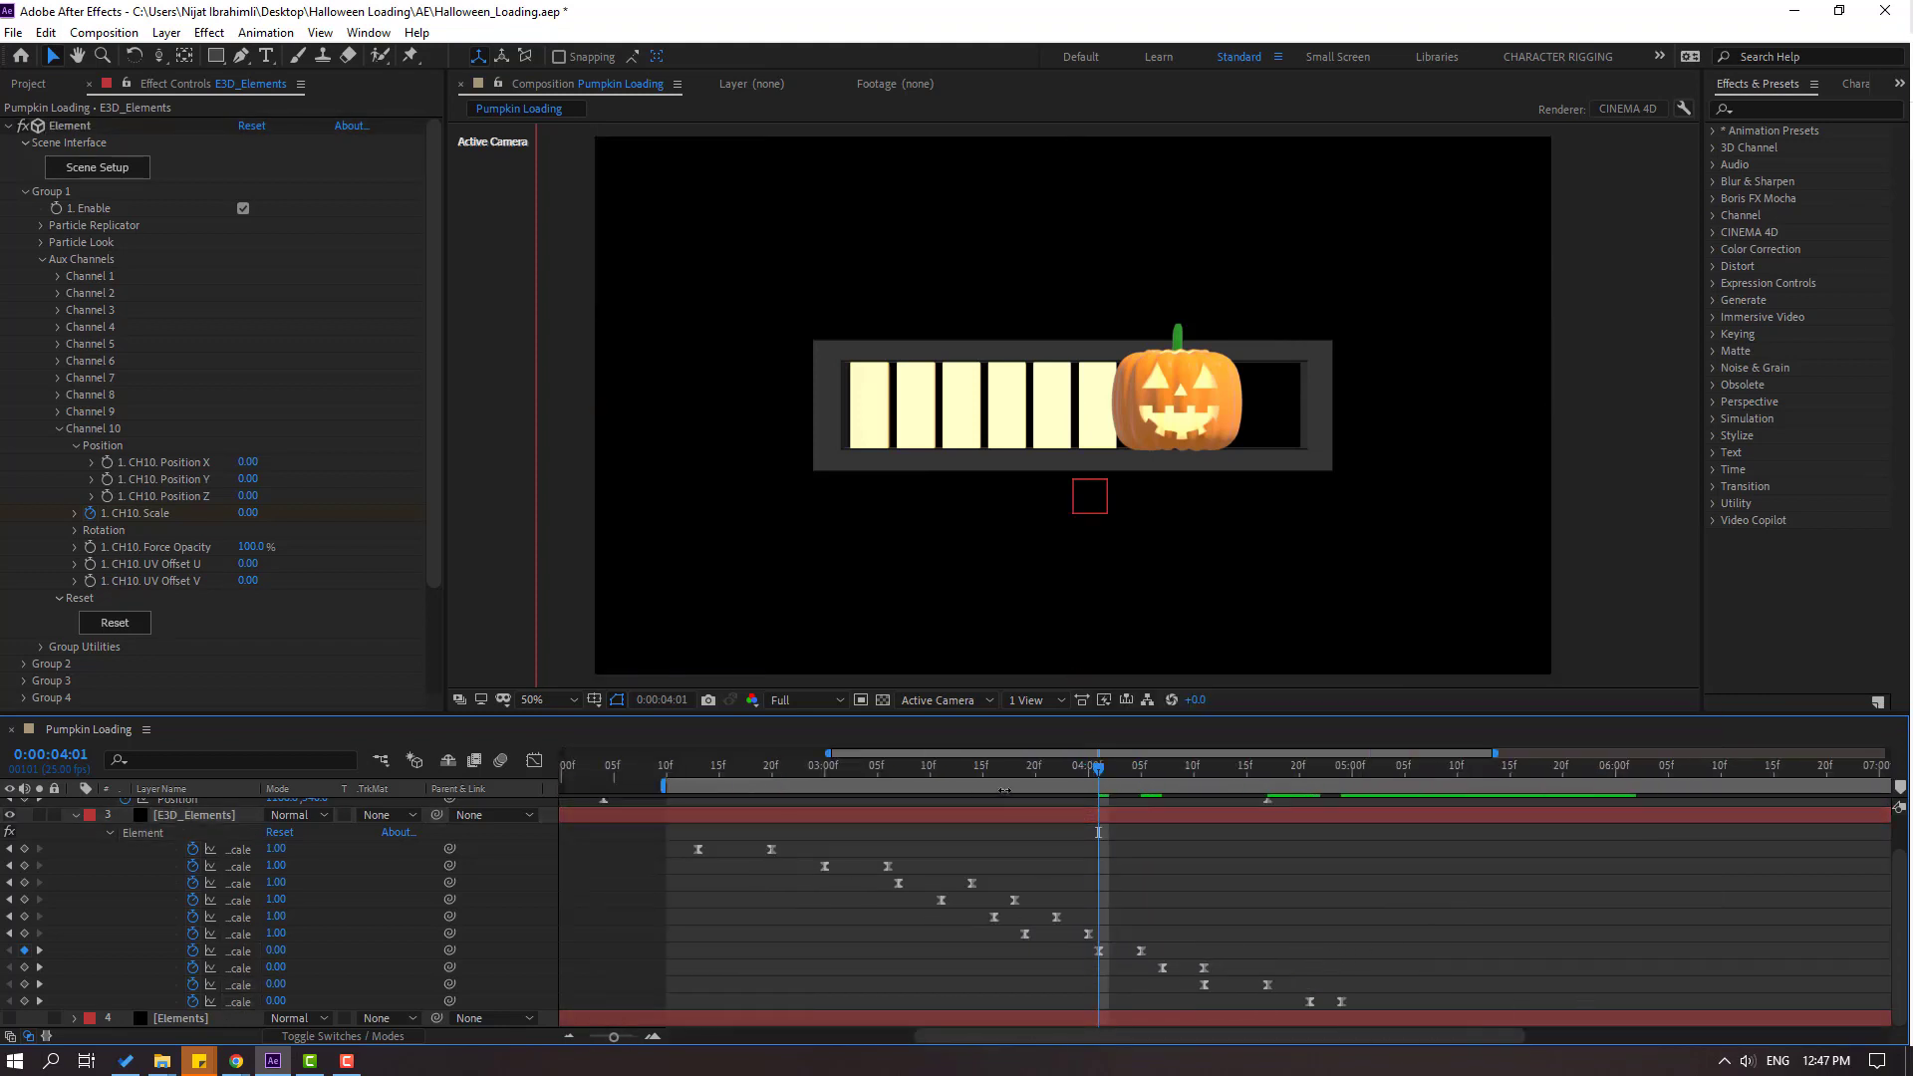
{"action": "left_click", "coordinate": [1010, 775]}
{"action": "left_click_drag", "start_coordinate": [1013, 783], "coordinate": [1079, 783]}
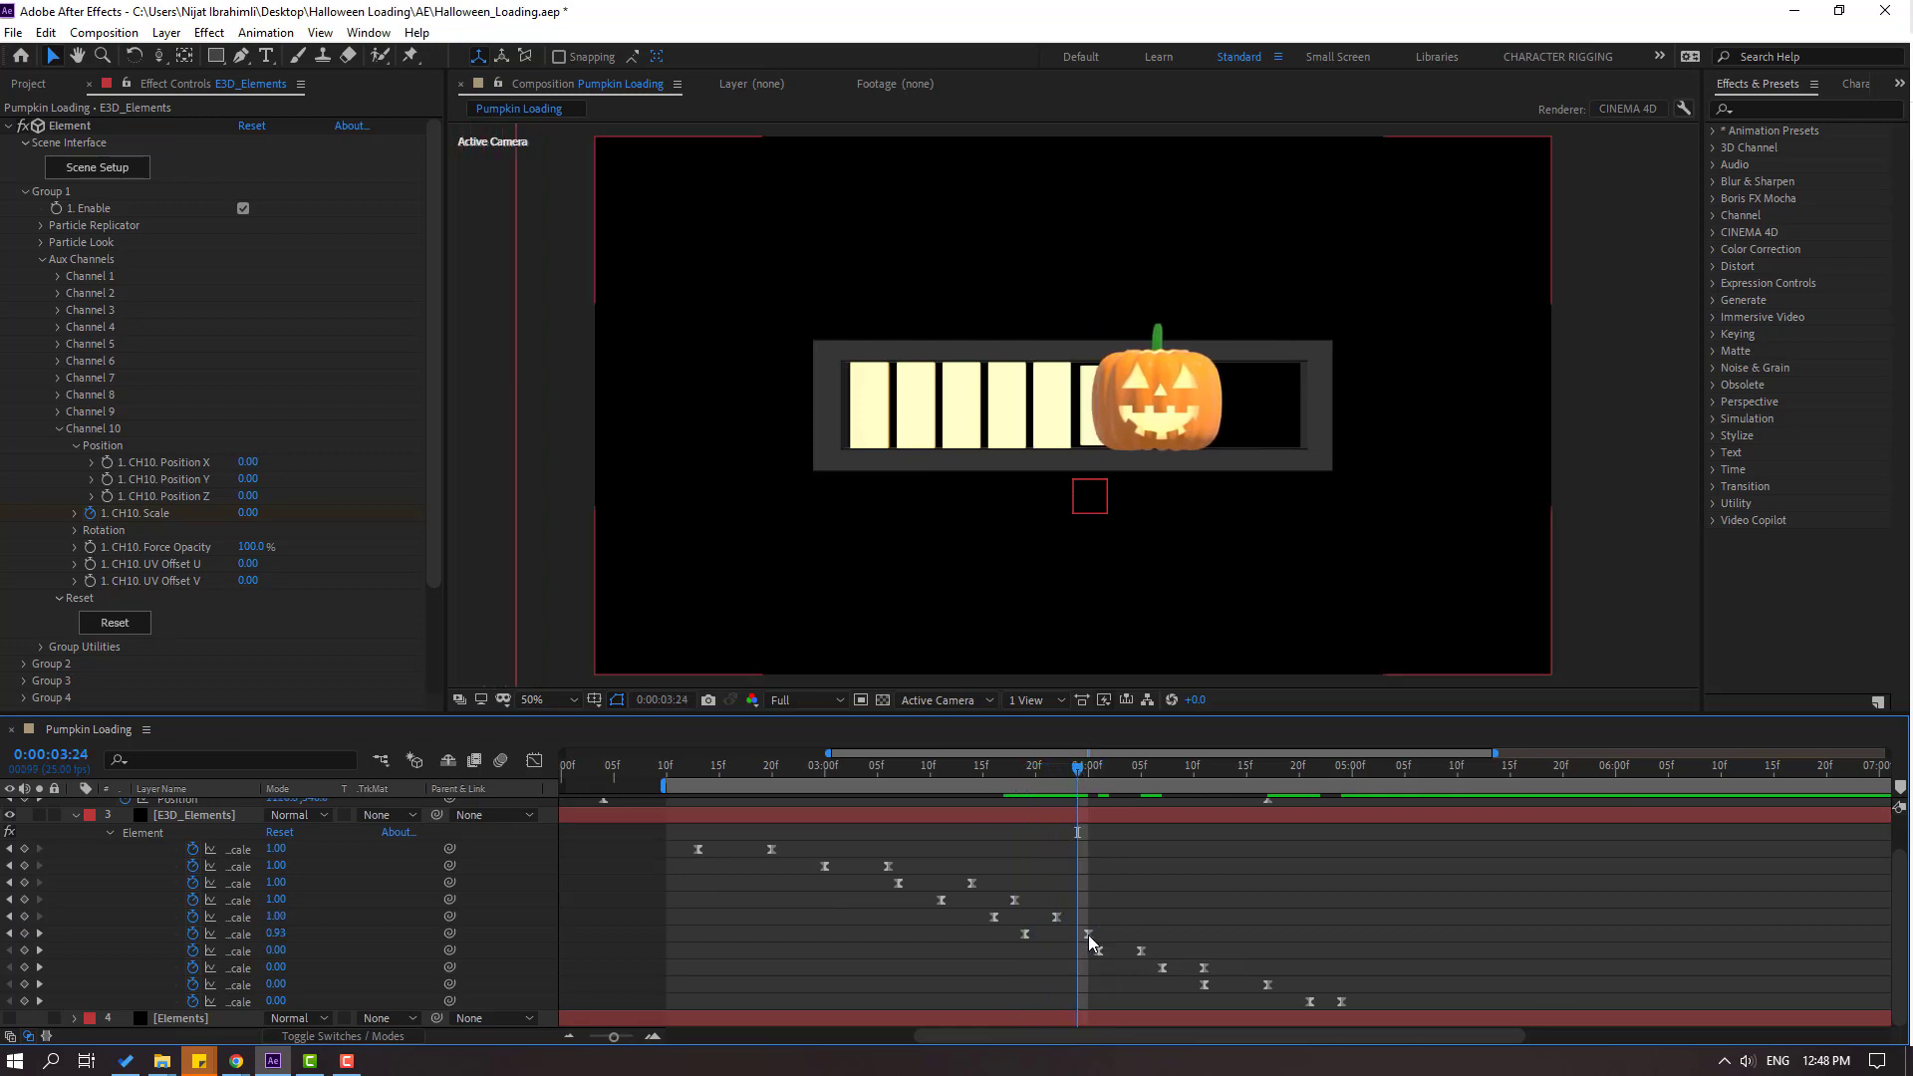
{"action": "left_click_drag", "start_coordinate": [1088, 935], "coordinate": [1087, 962]}
Shift the Channel 7 Scale keyframes to about 0:00:04:00–0:00:04:04 and the Channel 8 pair to about 0:00:04:05–0:00:04:09.
{"action": "left_click_drag", "start_coordinate": [1082, 777], "coordinate": [1132, 772]}
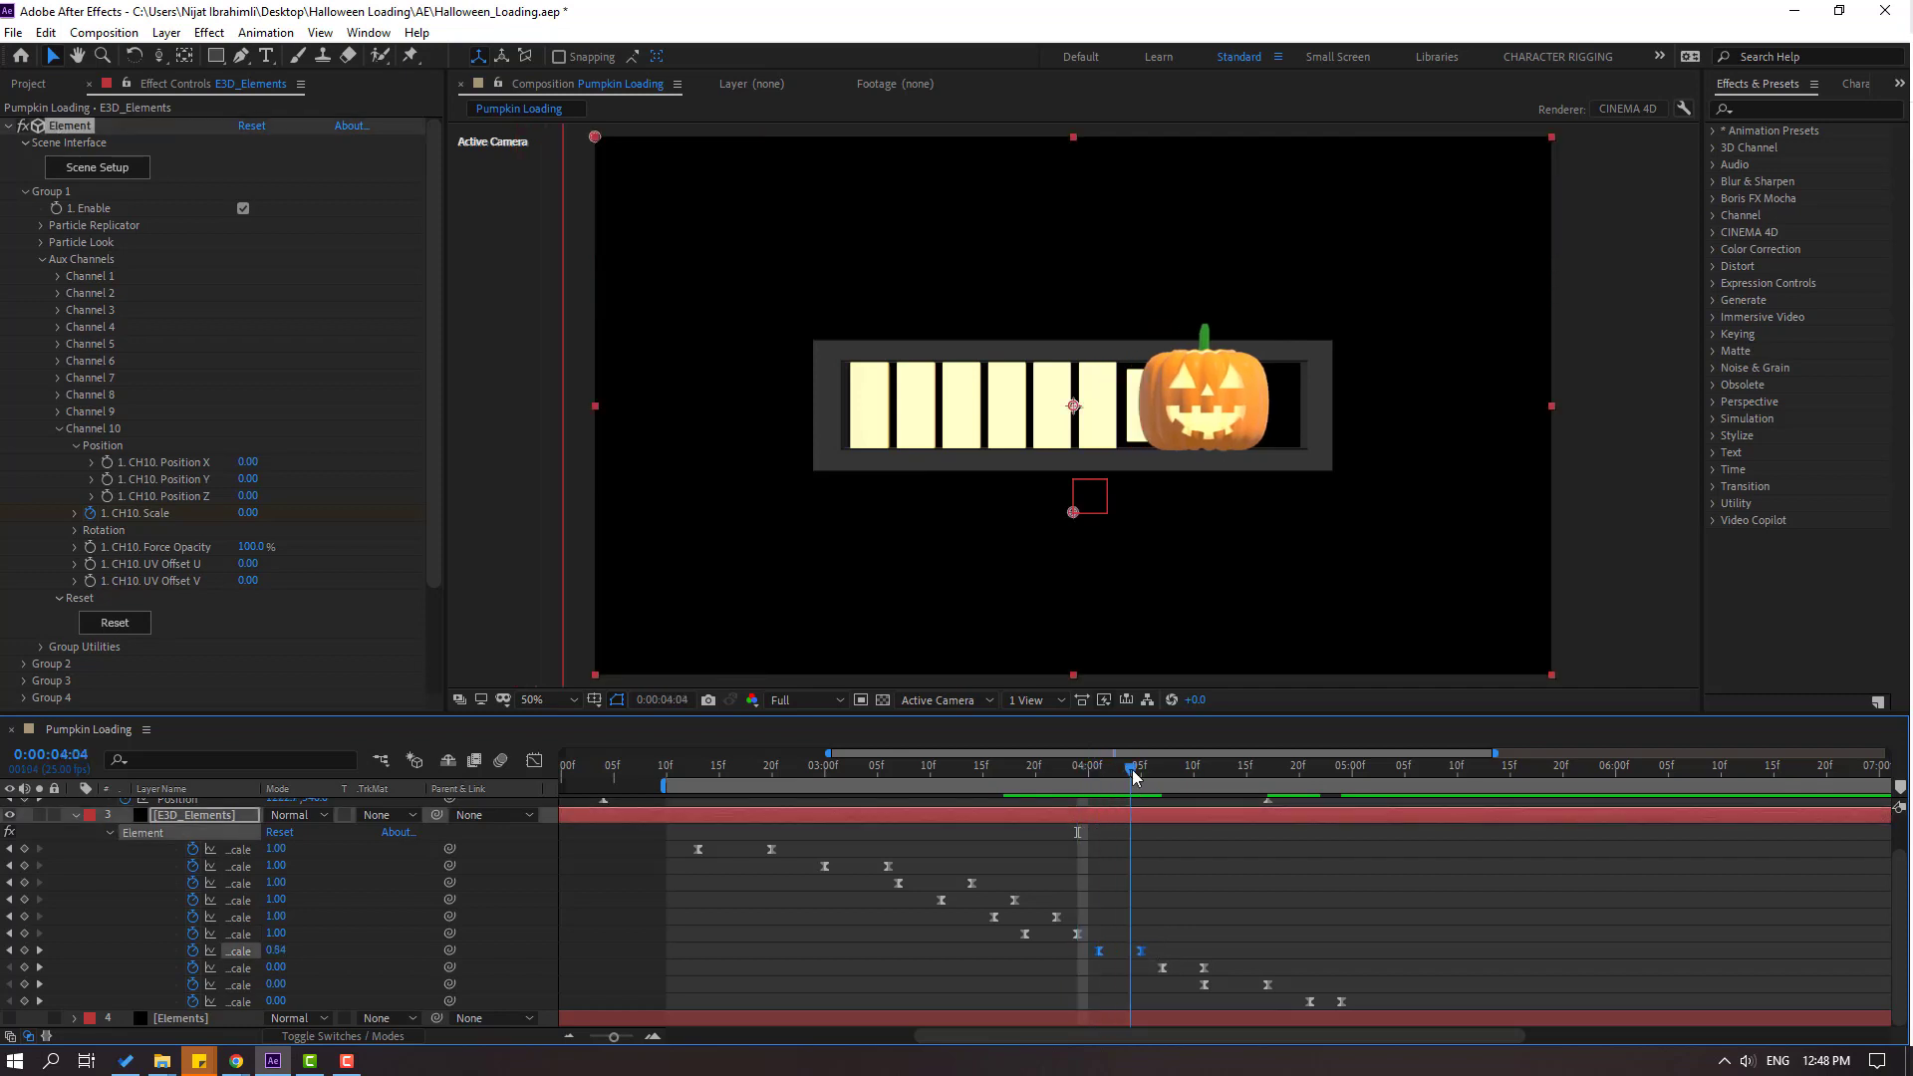
{"action": "left_click_drag", "start_coordinate": [1090, 955], "coordinate": [1069, 955]}
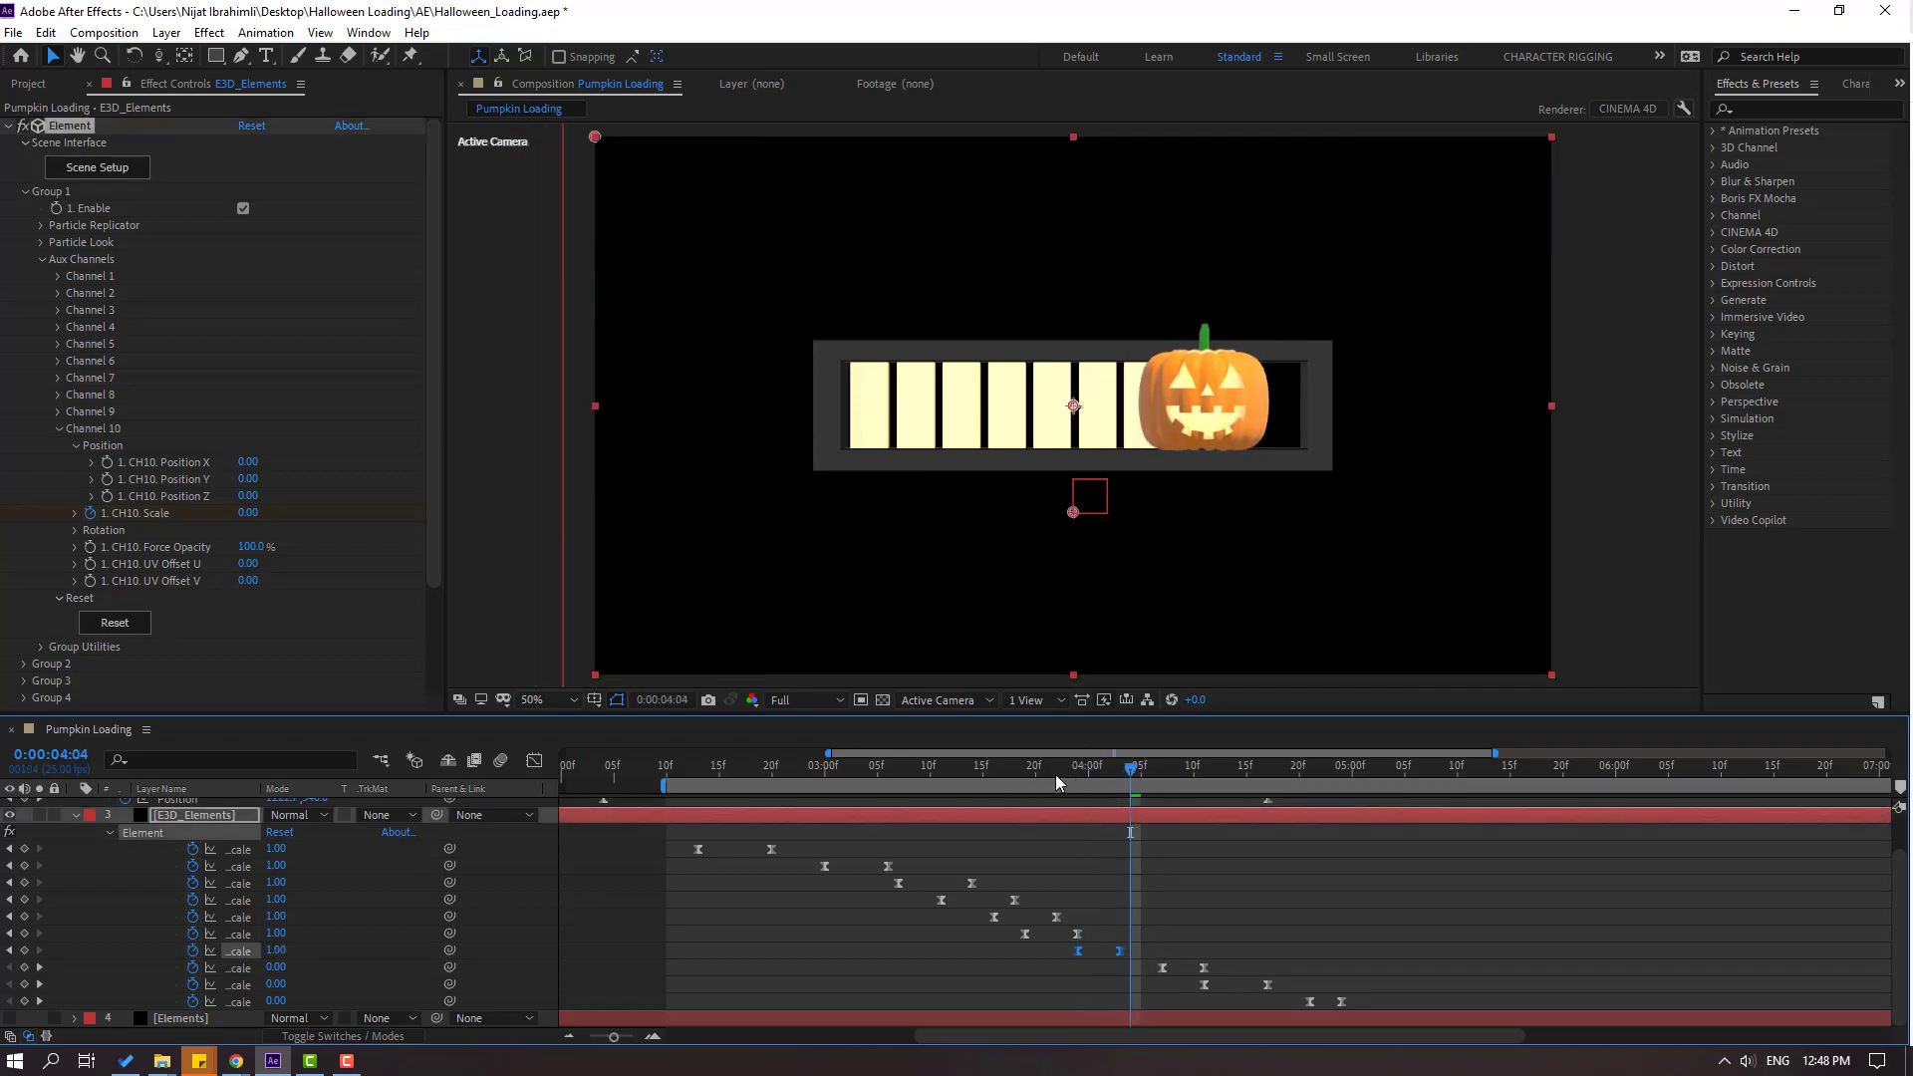
{"action": "left_click_drag", "start_coordinate": [1057, 782], "coordinate": [1183, 780]}
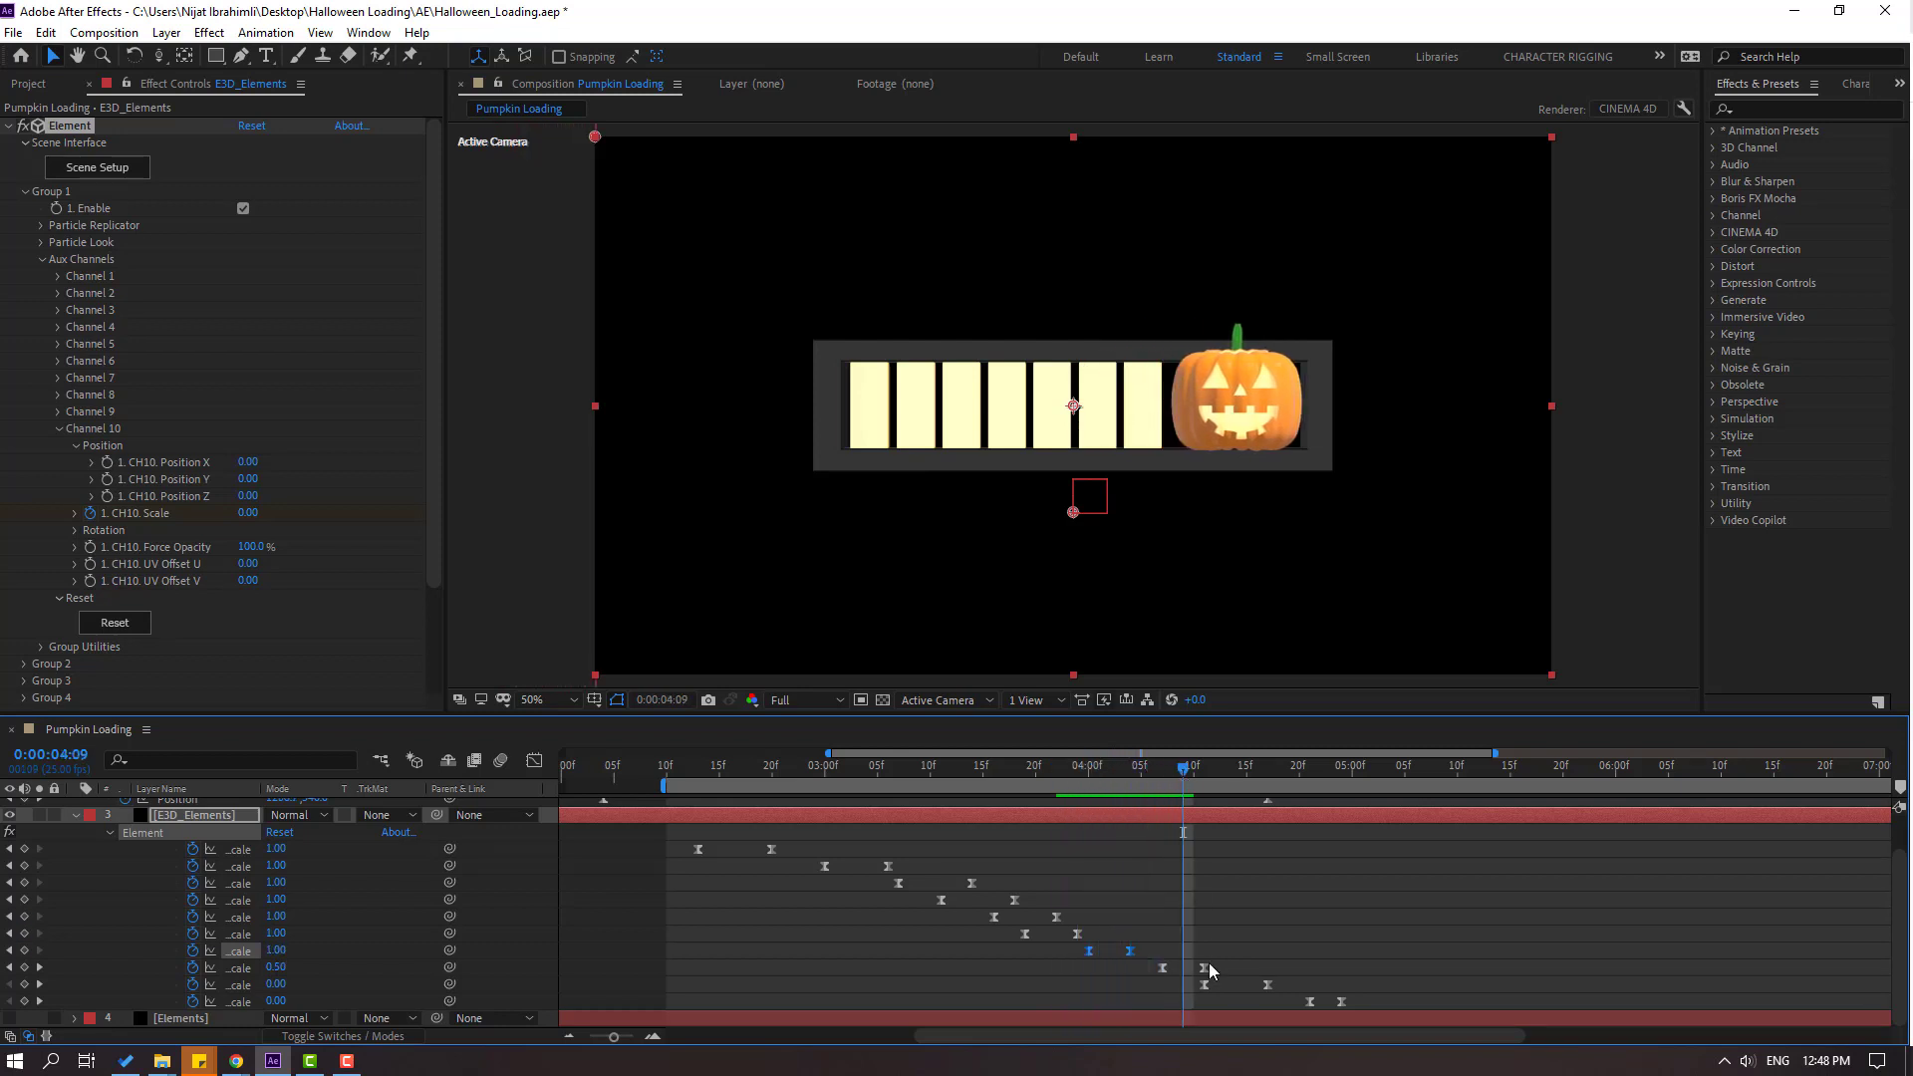
{"action": "left_click_drag", "start_coordinate": [1218, 964], "coordinate": [1138, 978]}
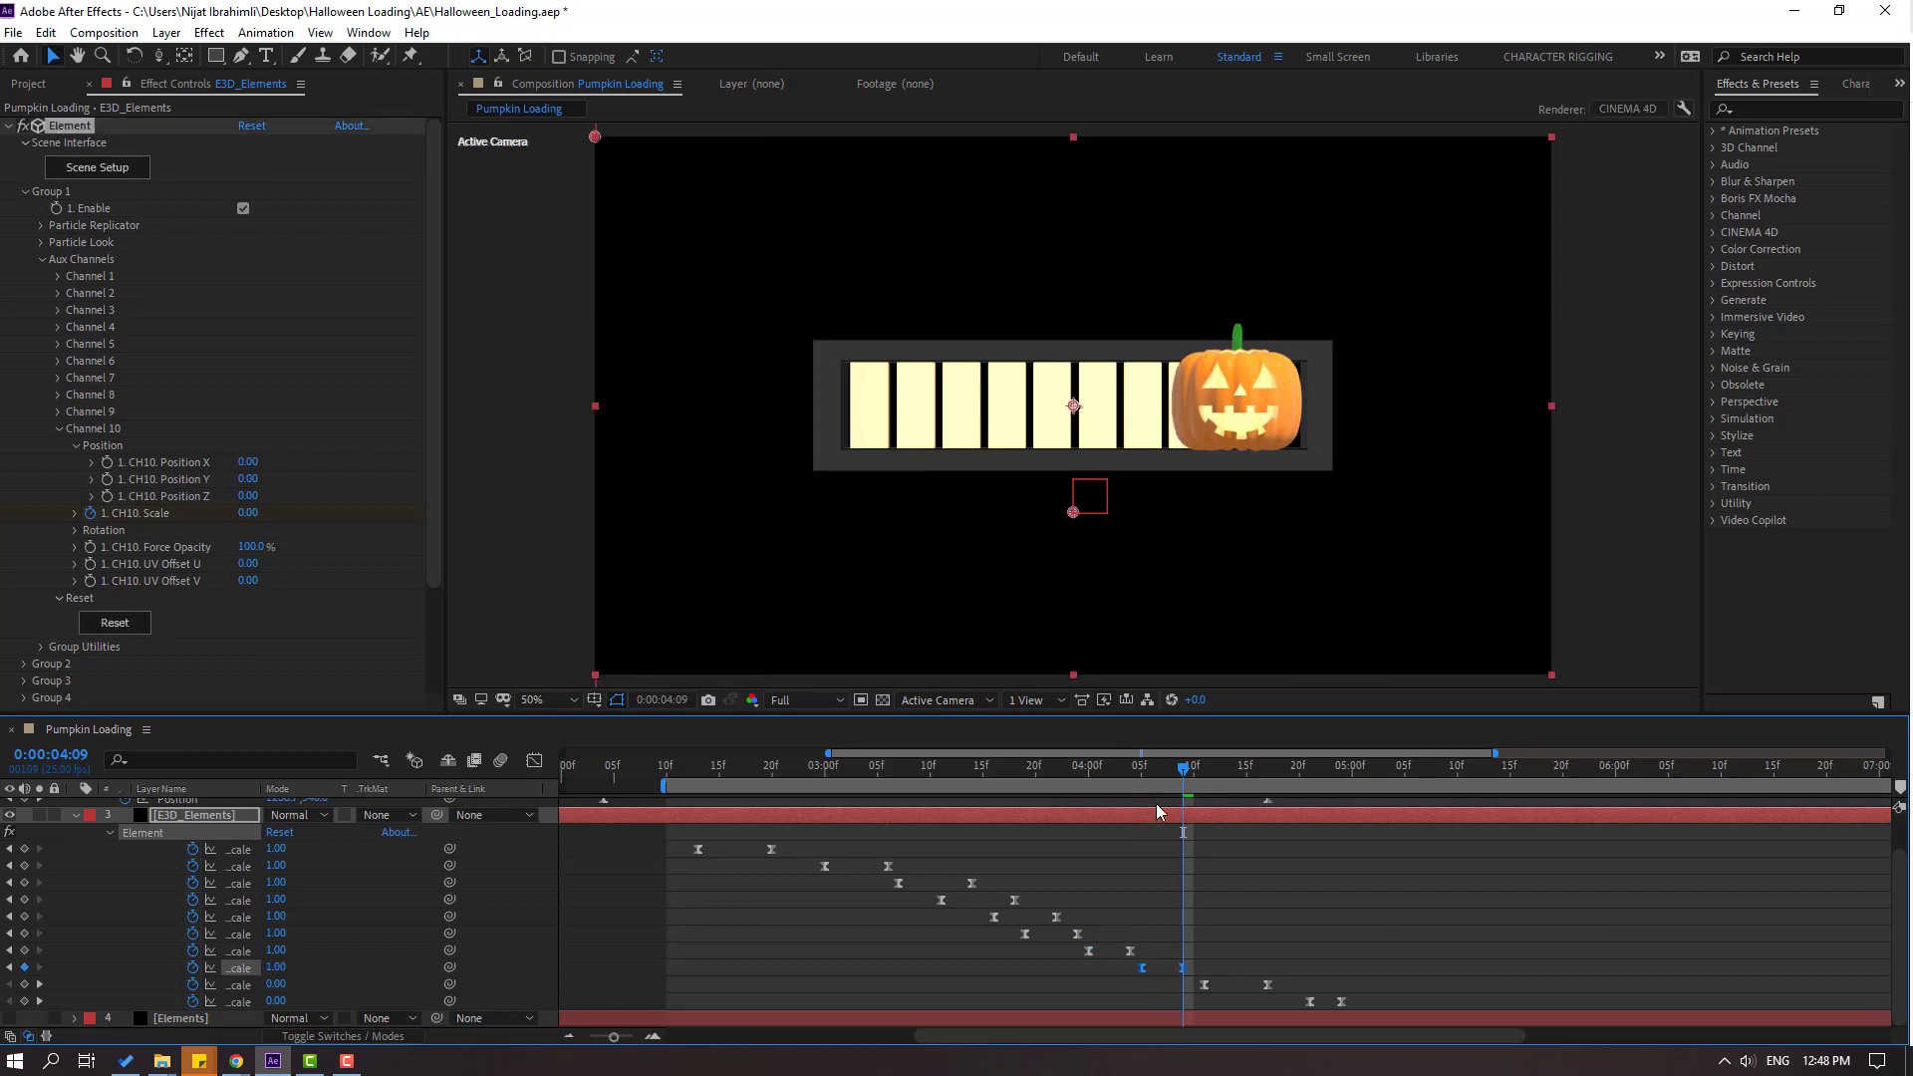
Keyframe the pumpkin layer E3D's Scale from 134% at 0:00:04:05 to 0% at 0:00:04:18.
{"action": "left_click_drag", "start_coordinate": [1124, 775], "coordinate": [1270, 773]}
{"action": "scroll", "coordinate": [1252, 944], "scroll_direction": "up", "scroll_amount": 2}
{"action": "left_click", "coordinate": [1267, 841]}
{"action": "scroll", "coordinate": [979, 823], "scroll_direction": "down", "scroll_amount": 2}
{"action": "left_click_drag", "start_coordinate": [1148, 775], "coordinate": [1121, 776]}
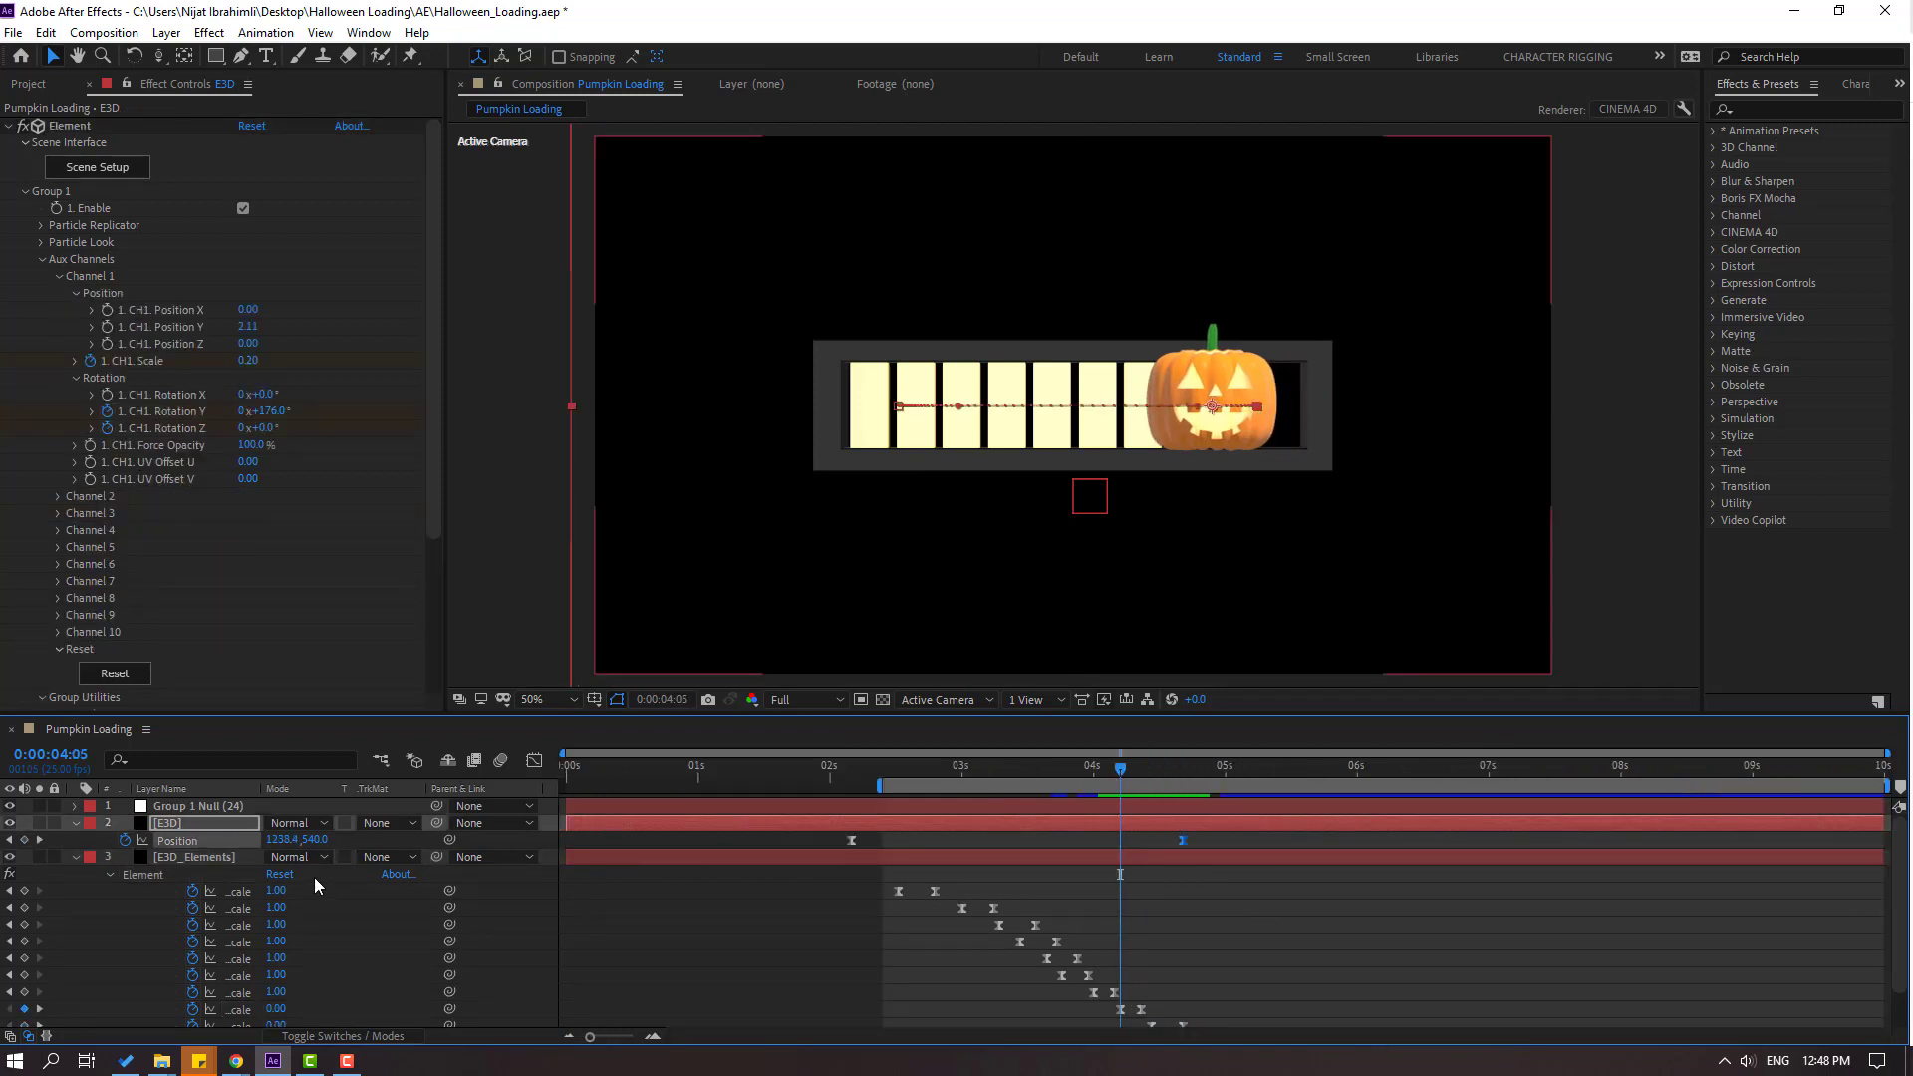
{"action": "key", "text": "shift+s"}
{"action": "left_click", "coordinate": [125, 857]}
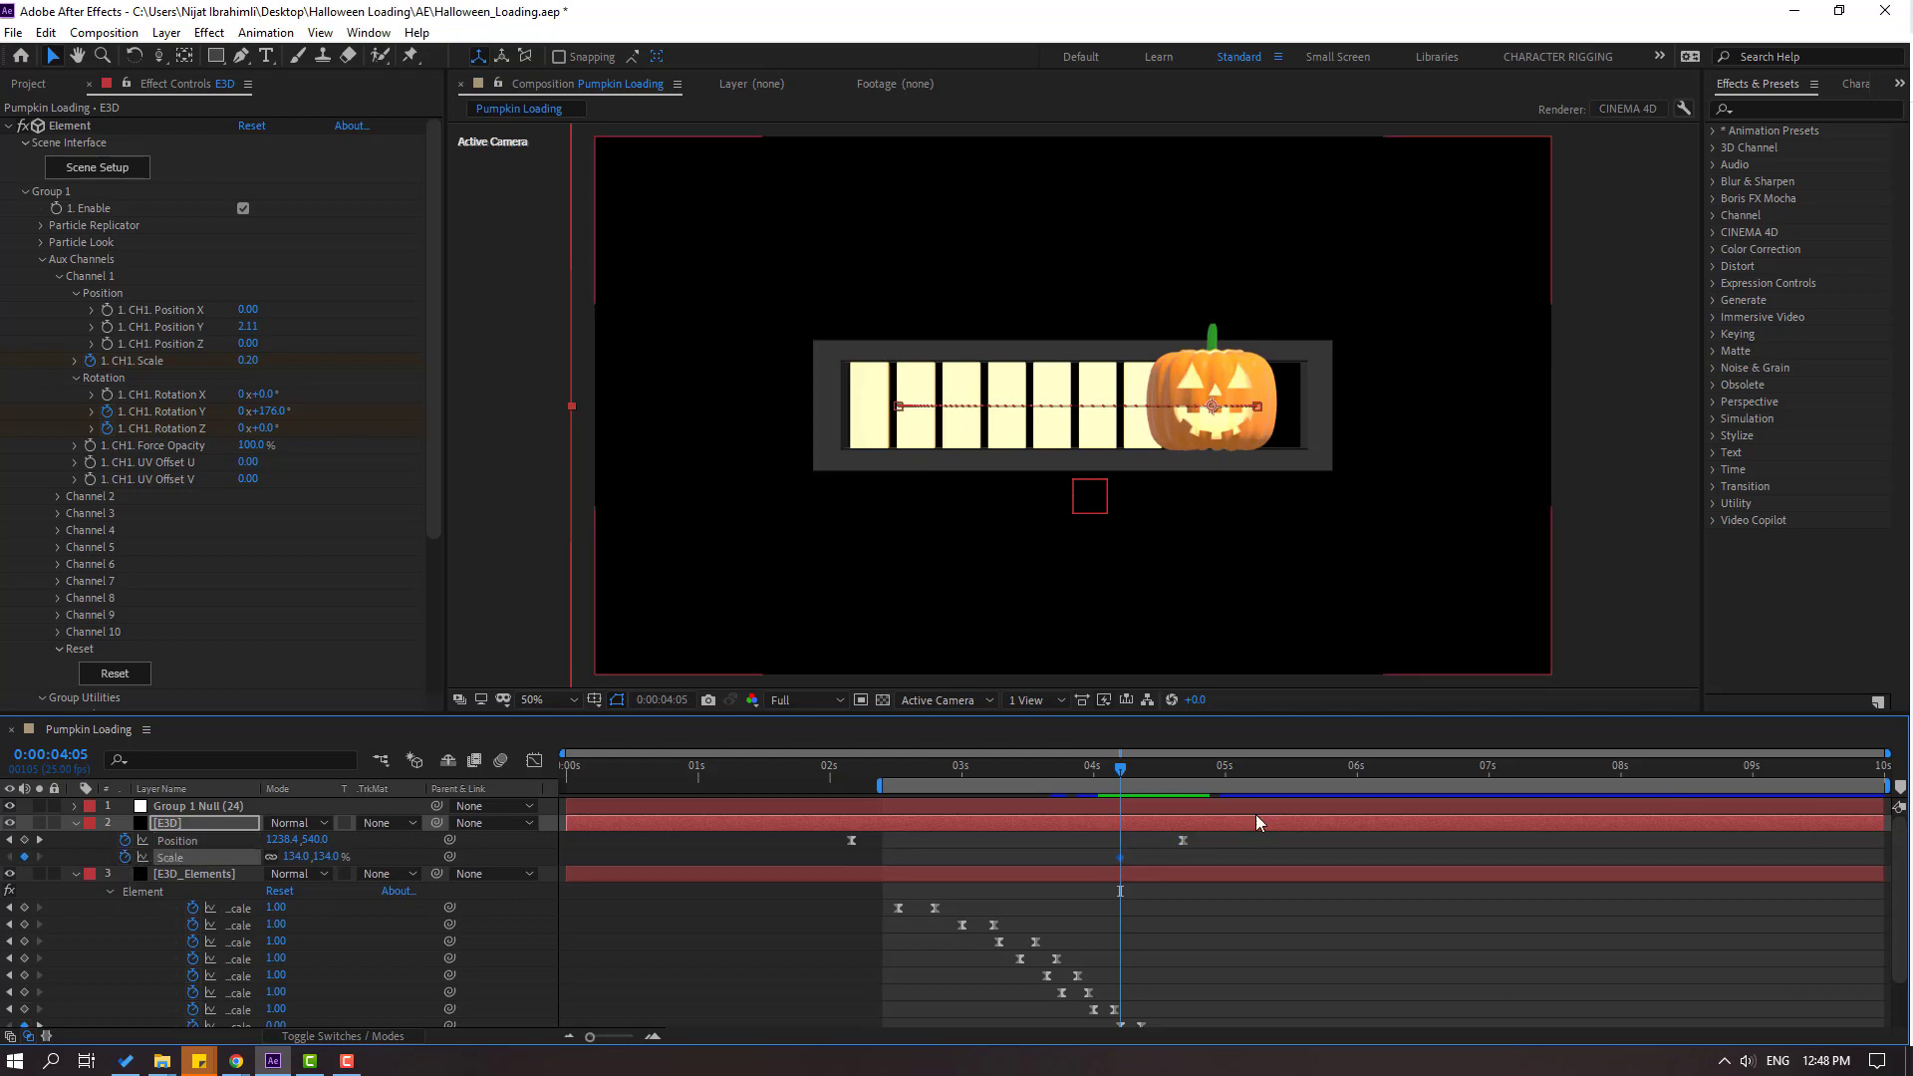
{"action": "key", "text": "space"}
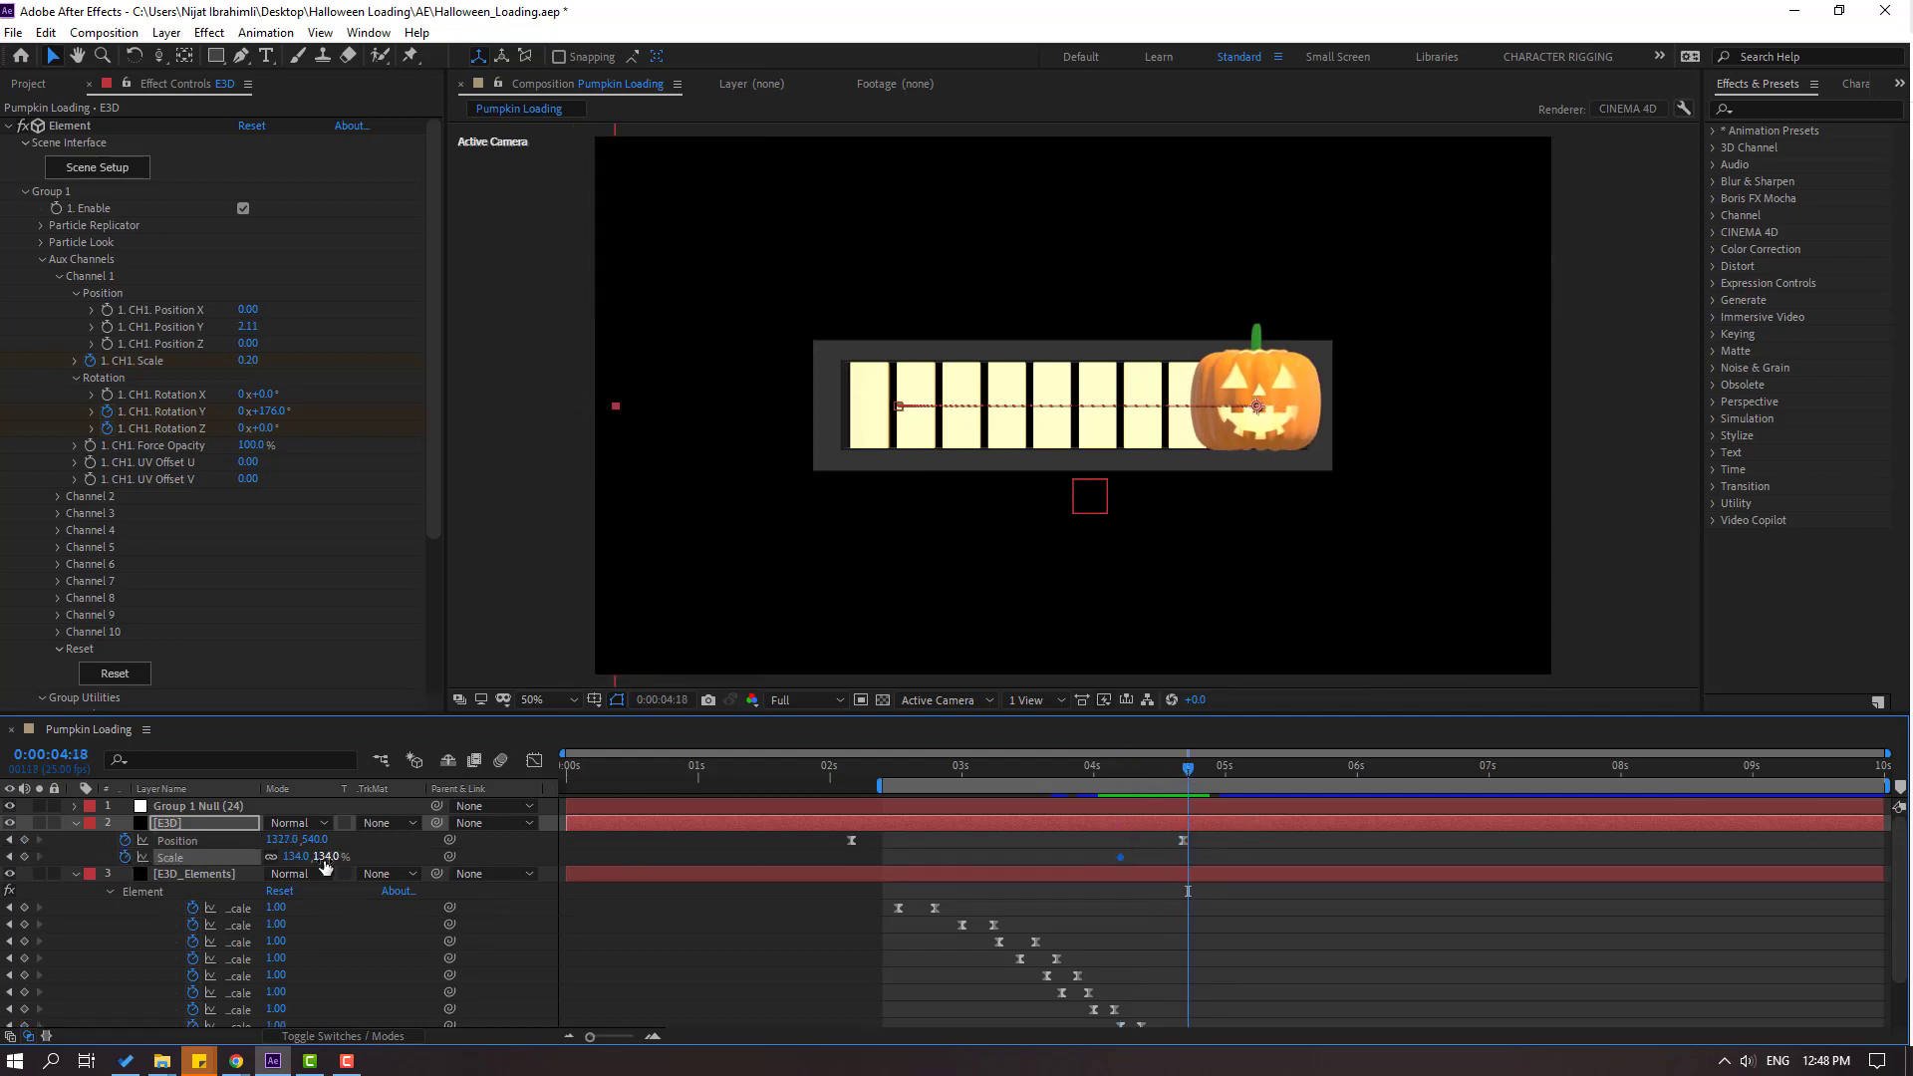
{"action": "left_click", "coordinate": [294, 857]}
{"action": "type", "text": "0"}
{"action": "key", "text": "Return"}
Apply Easy Ease to the E3D layer's Scale keyframes, move them to about 0:00:04:11 and 0:00:05:00, and preview the animation.
{"action": "left_click_drag", "start_coordinate": [1121, 858], "coordinate": [1152, 859]}
{"action": "right_click", "coordinate": [1152, 857]}
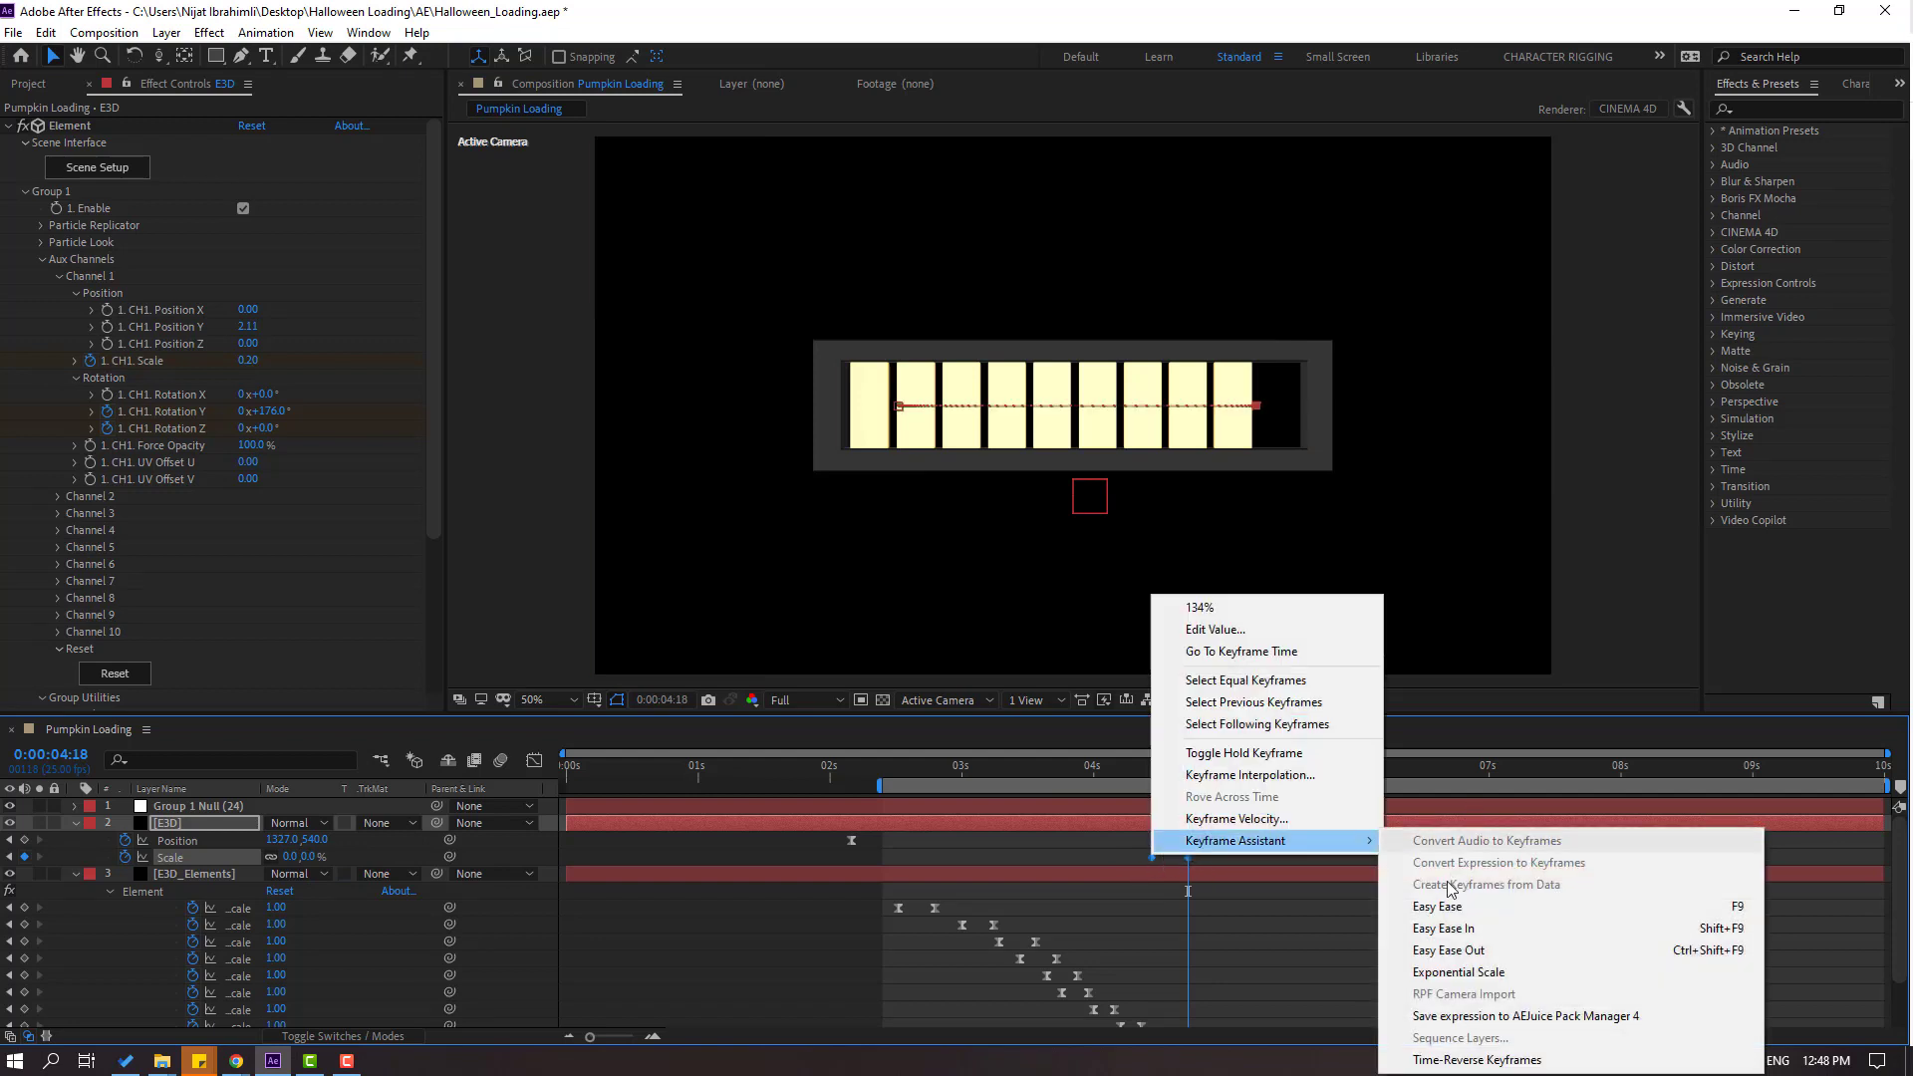
{"action": "left_click", "coordinate": [1445, 905]}
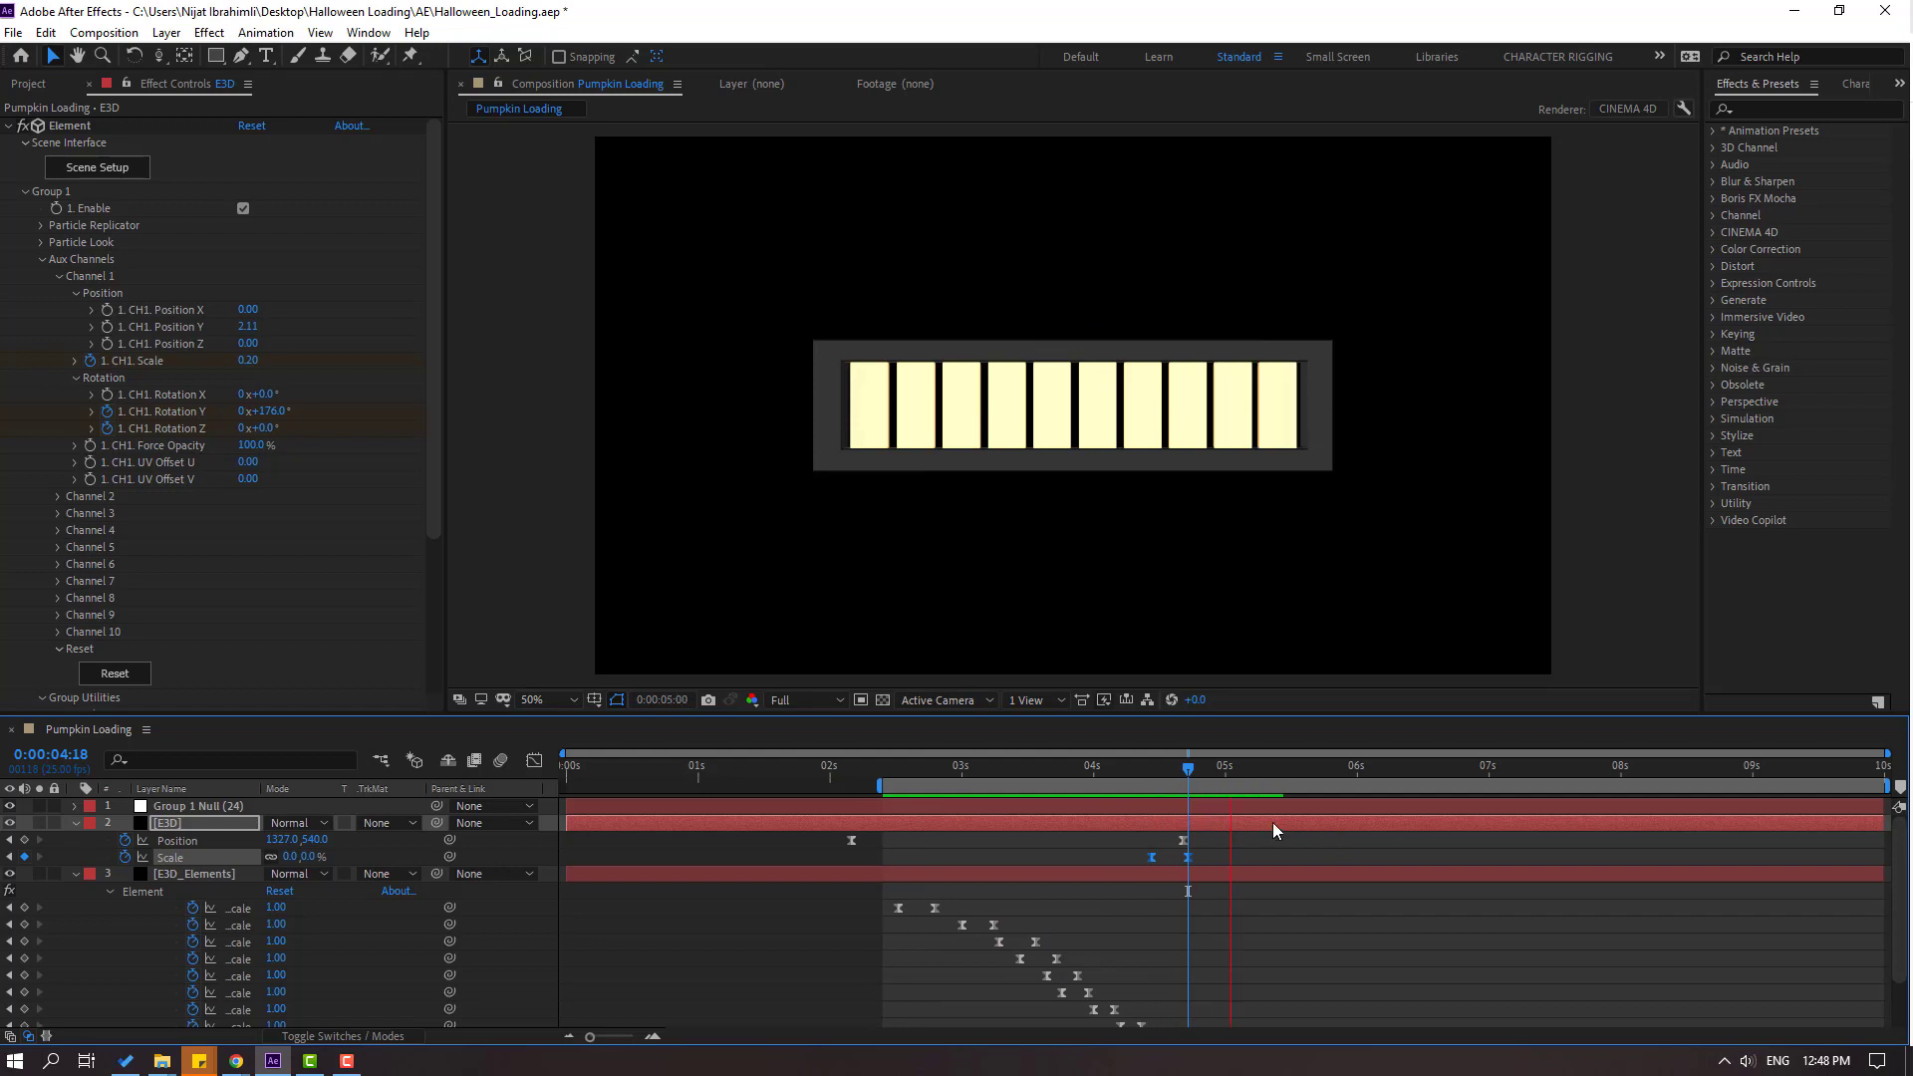
{"action": "left_click", "coordinate": [1190, 857]}
{"action": "left_click_drag", "start_coordinate": [1188, 857], "coordinate": [1226, 857]}
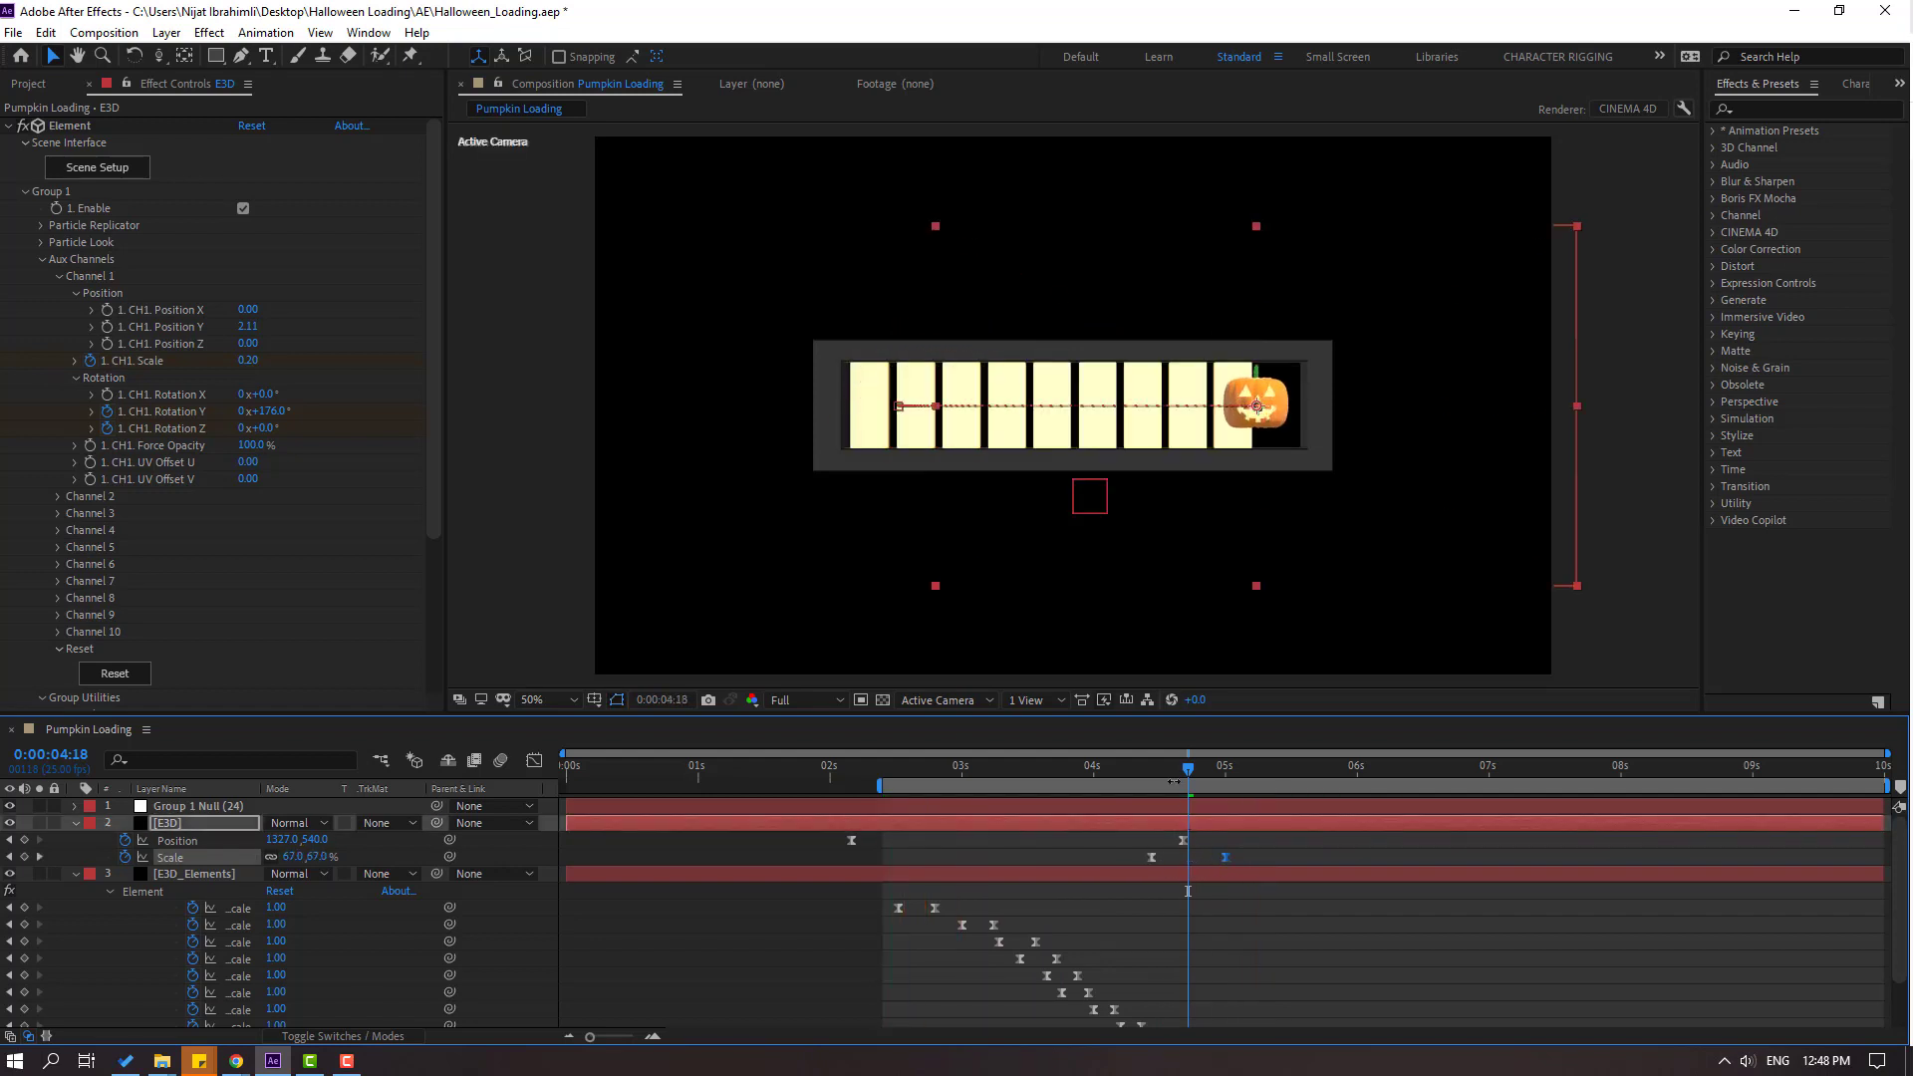
{"action": "key", "text": "space"}
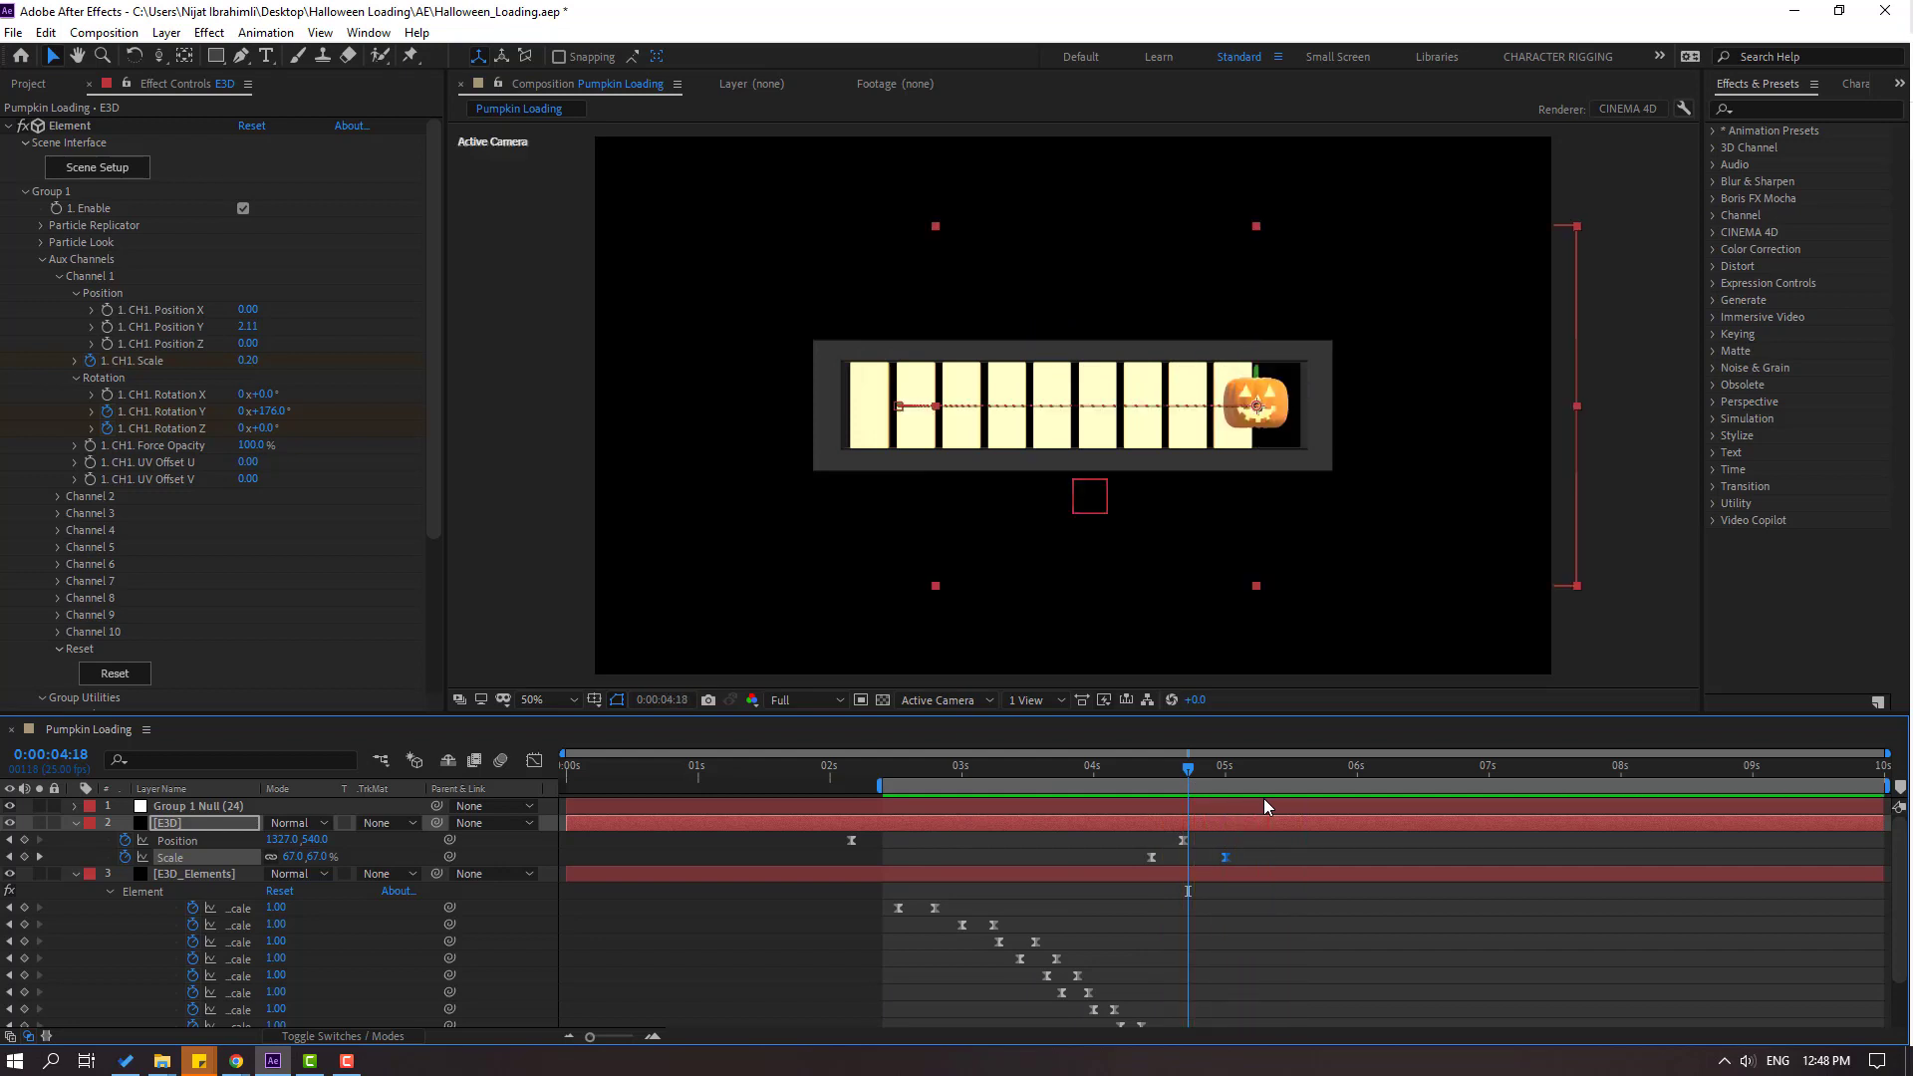
{"action": "scroll", "coordinate": [1162, 577], "scroll_direction": "down", "scroll_amount": 2}
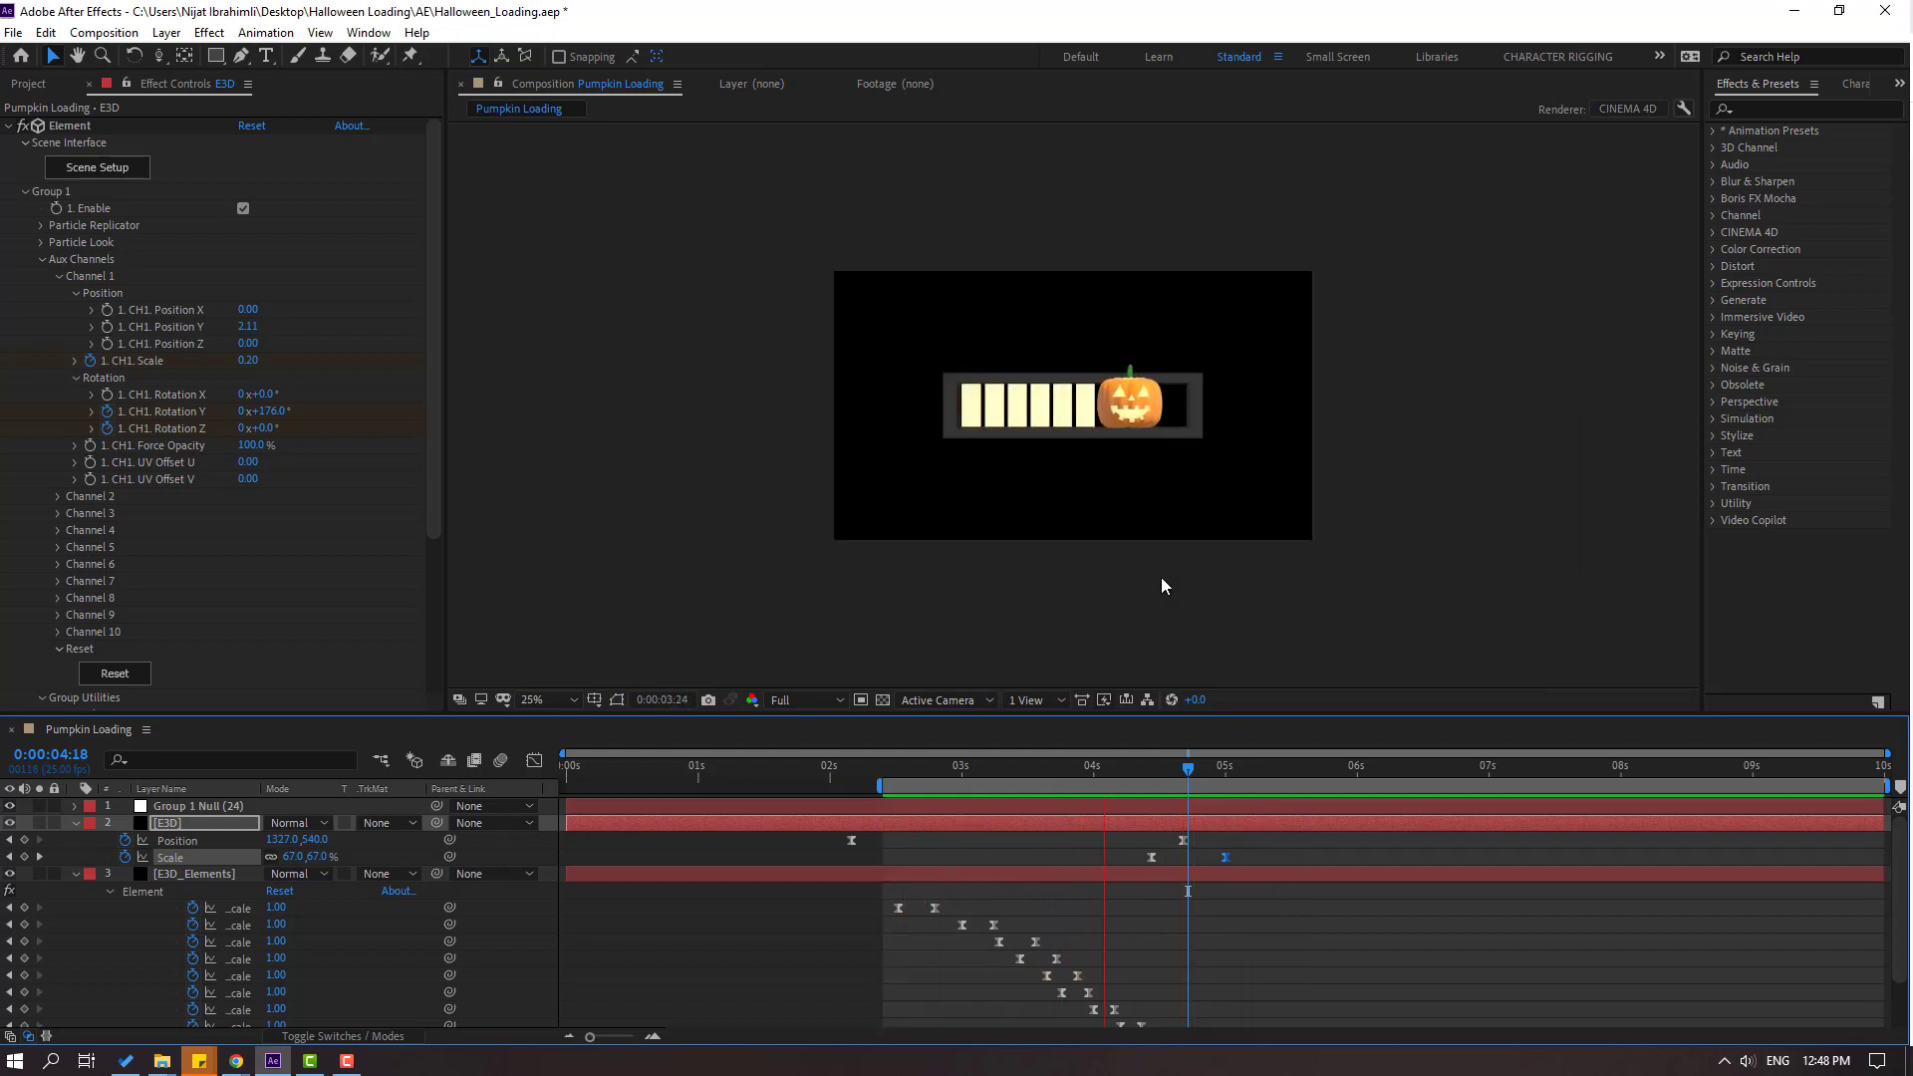
{"action": "scroll", "coordinate": [1176, 578], "scroll_direction": "up", "scroll_amount": 2}
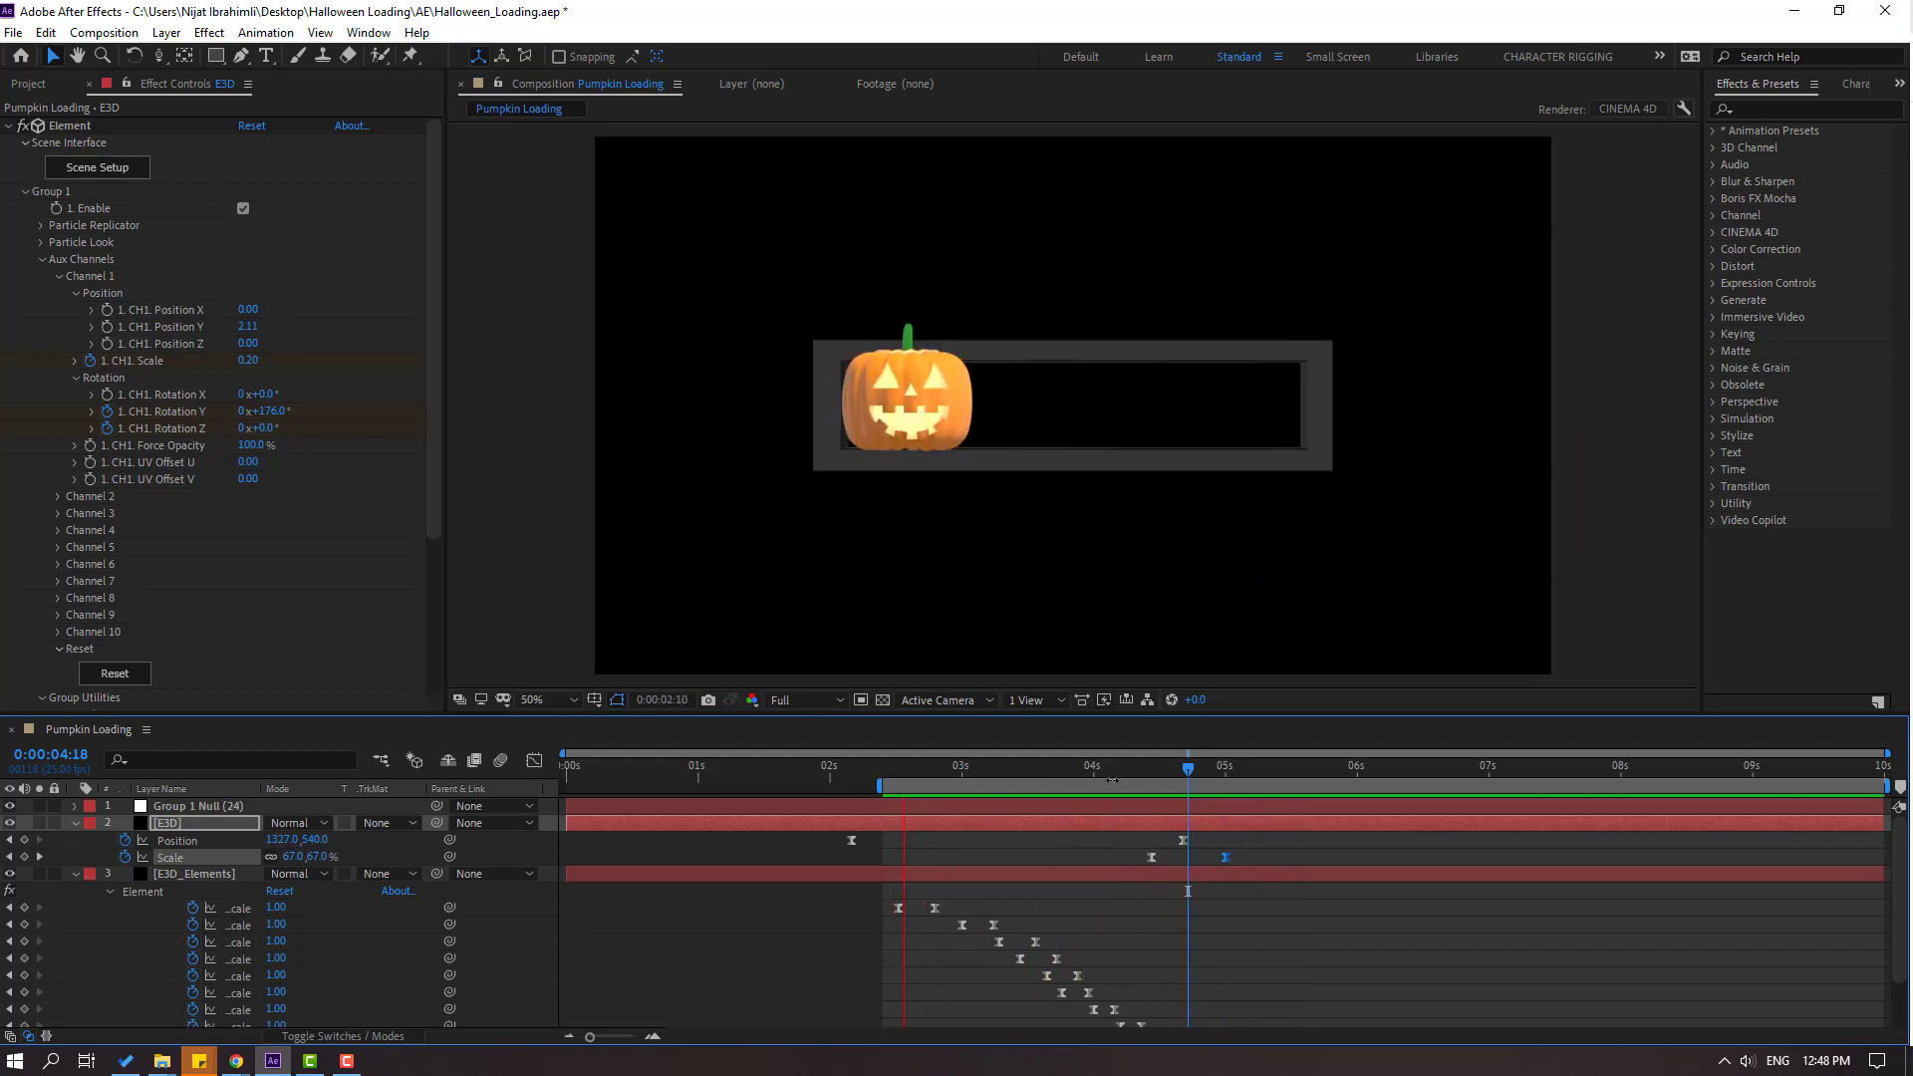
Reveal all keyframes of the E3D layer and add a Channel 1 Rotation Y keyframe at 0:00:02:04.
{"action": "left_click_drag", "start_coordinate": [1142, 771], "coordinate": [851, 774]}
{"action": "left_click", "coordinate": [172, 823]}
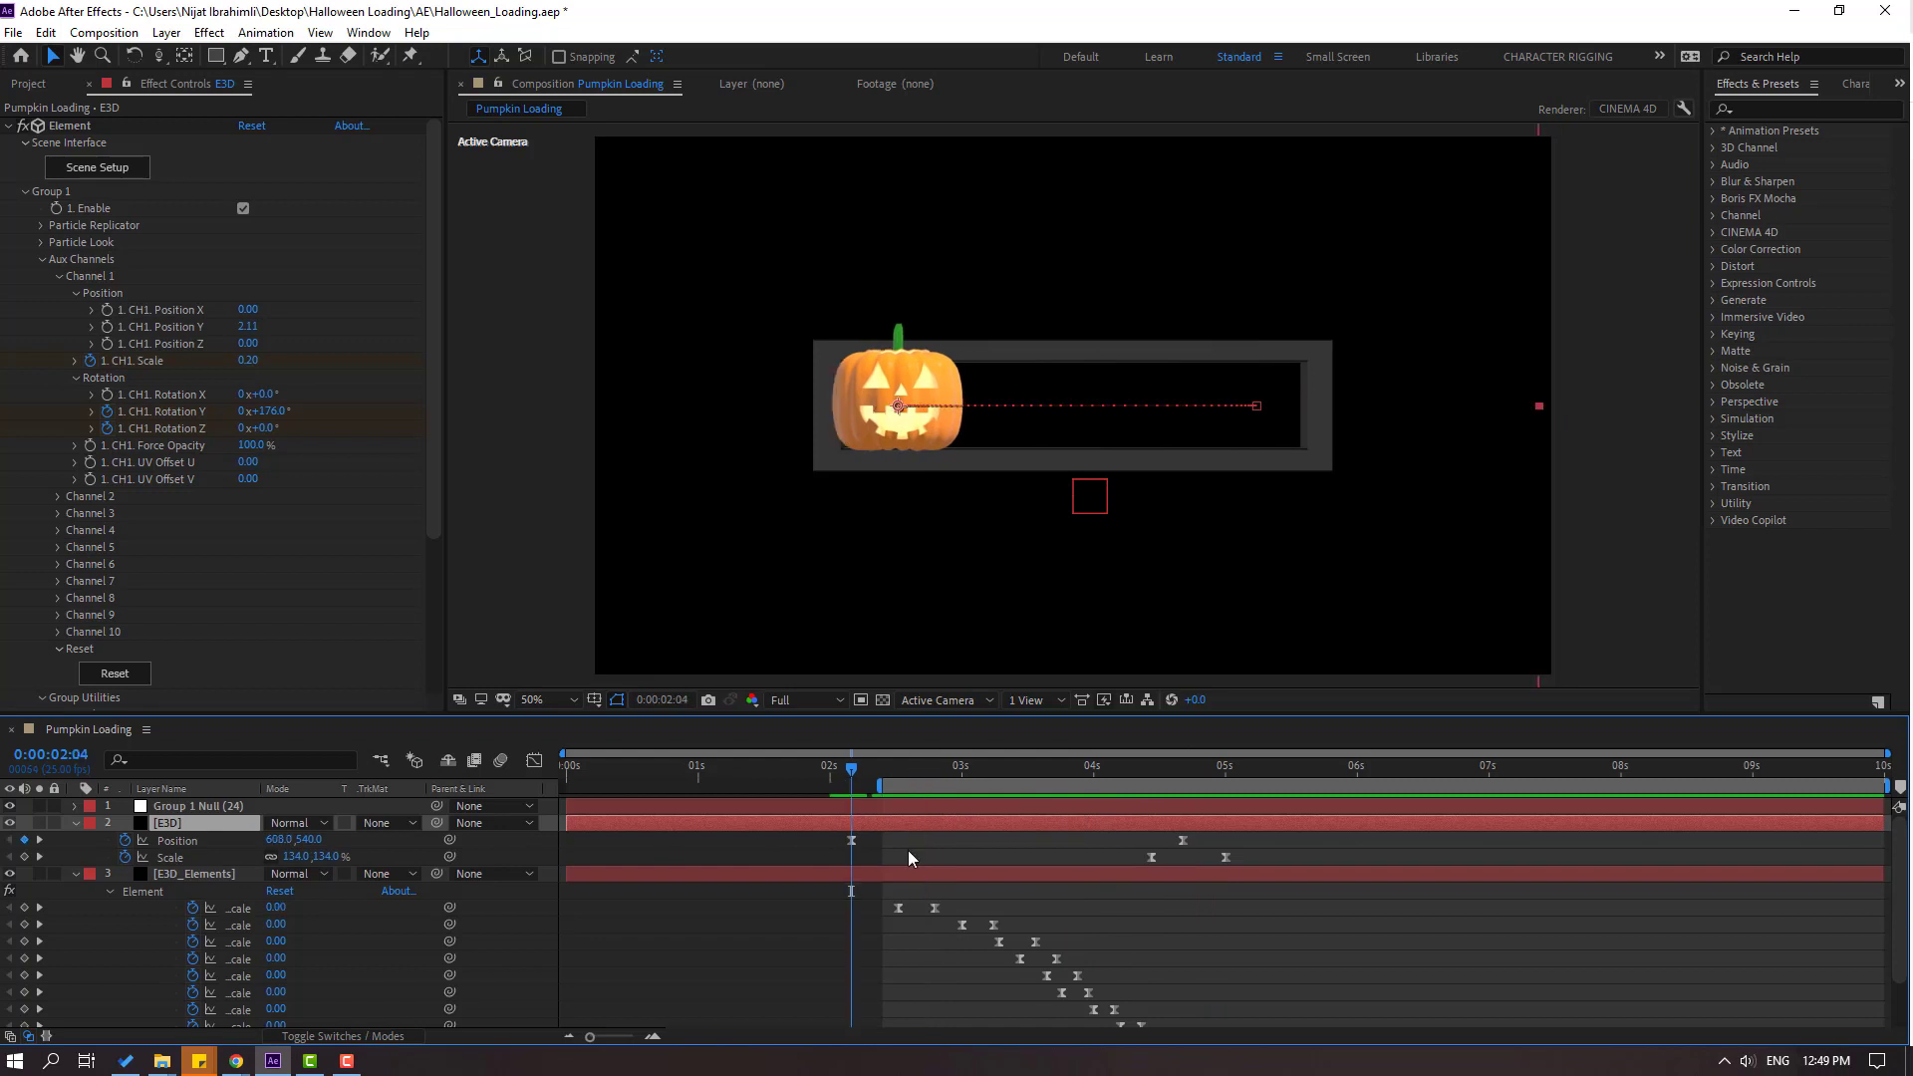
{"action": "key", "text": "u"}
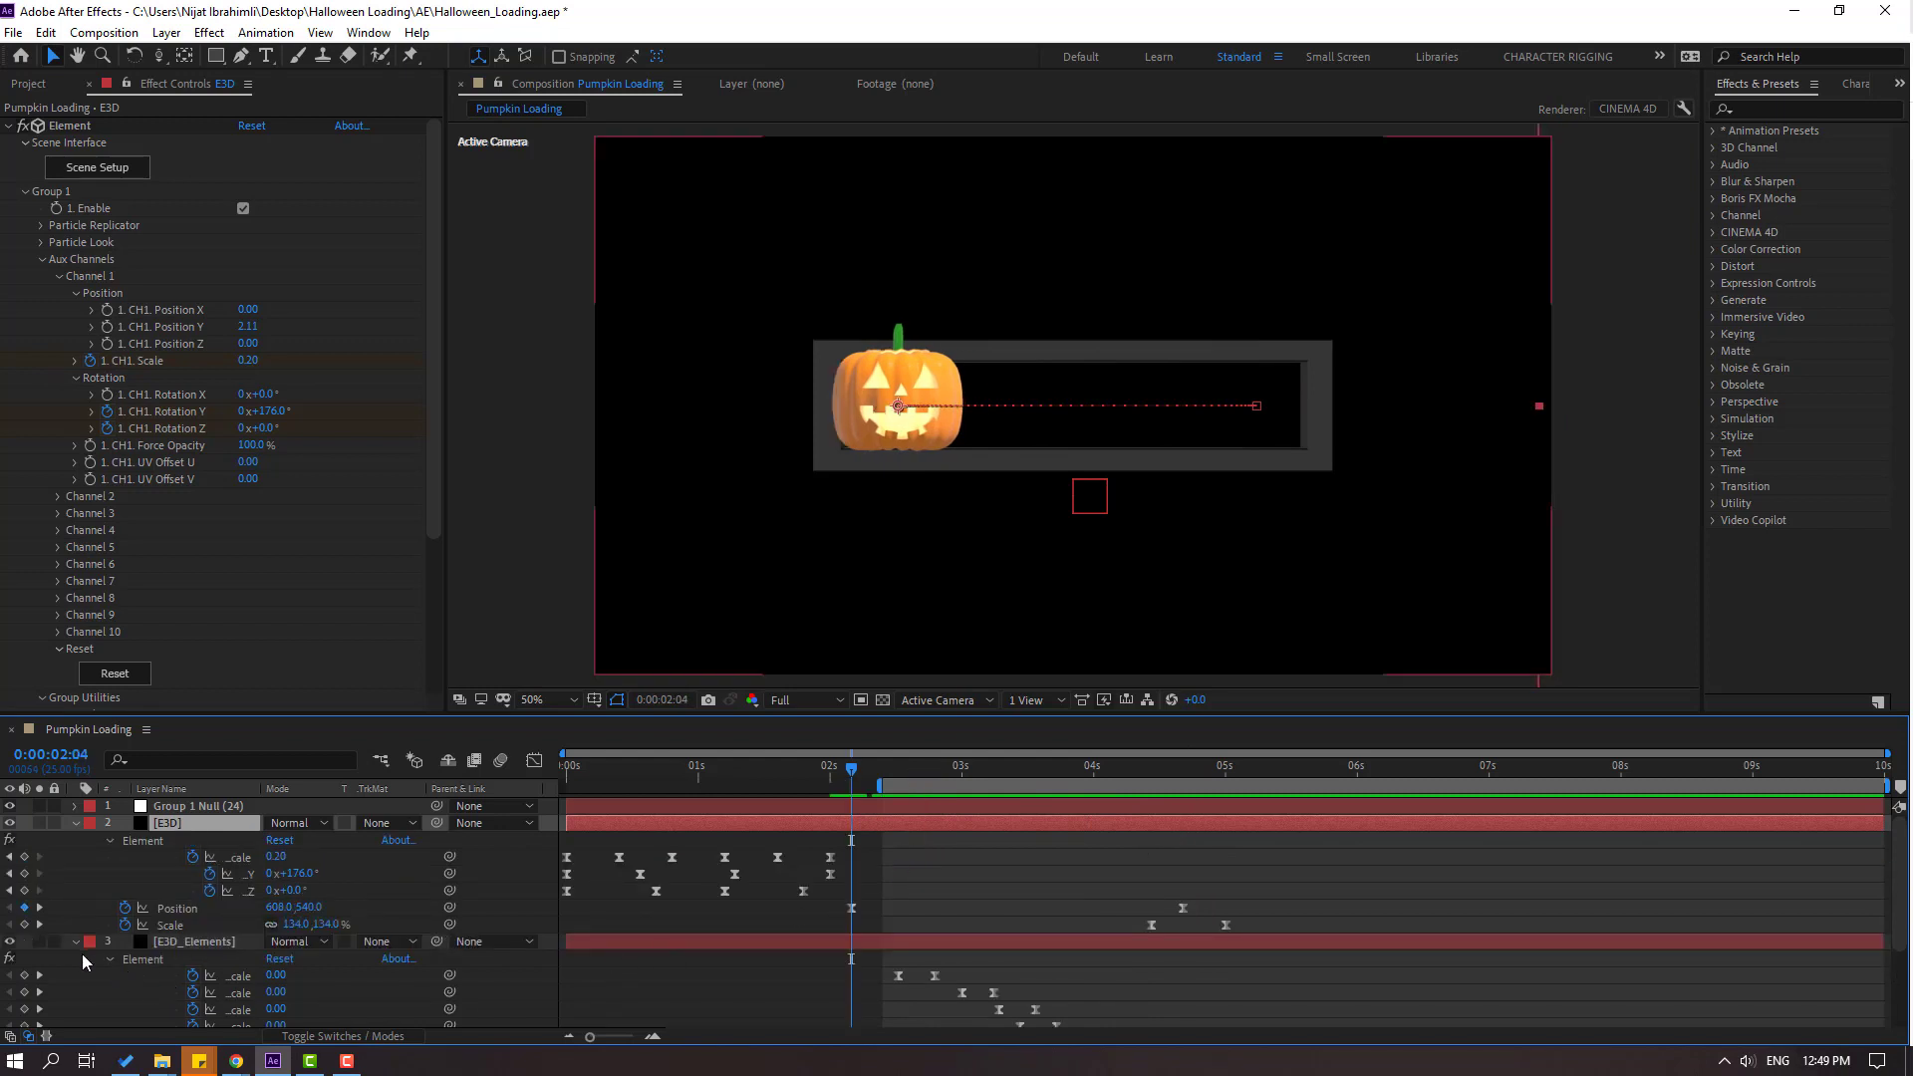
{"action": "left_click", "coordinate": [24, 873]}
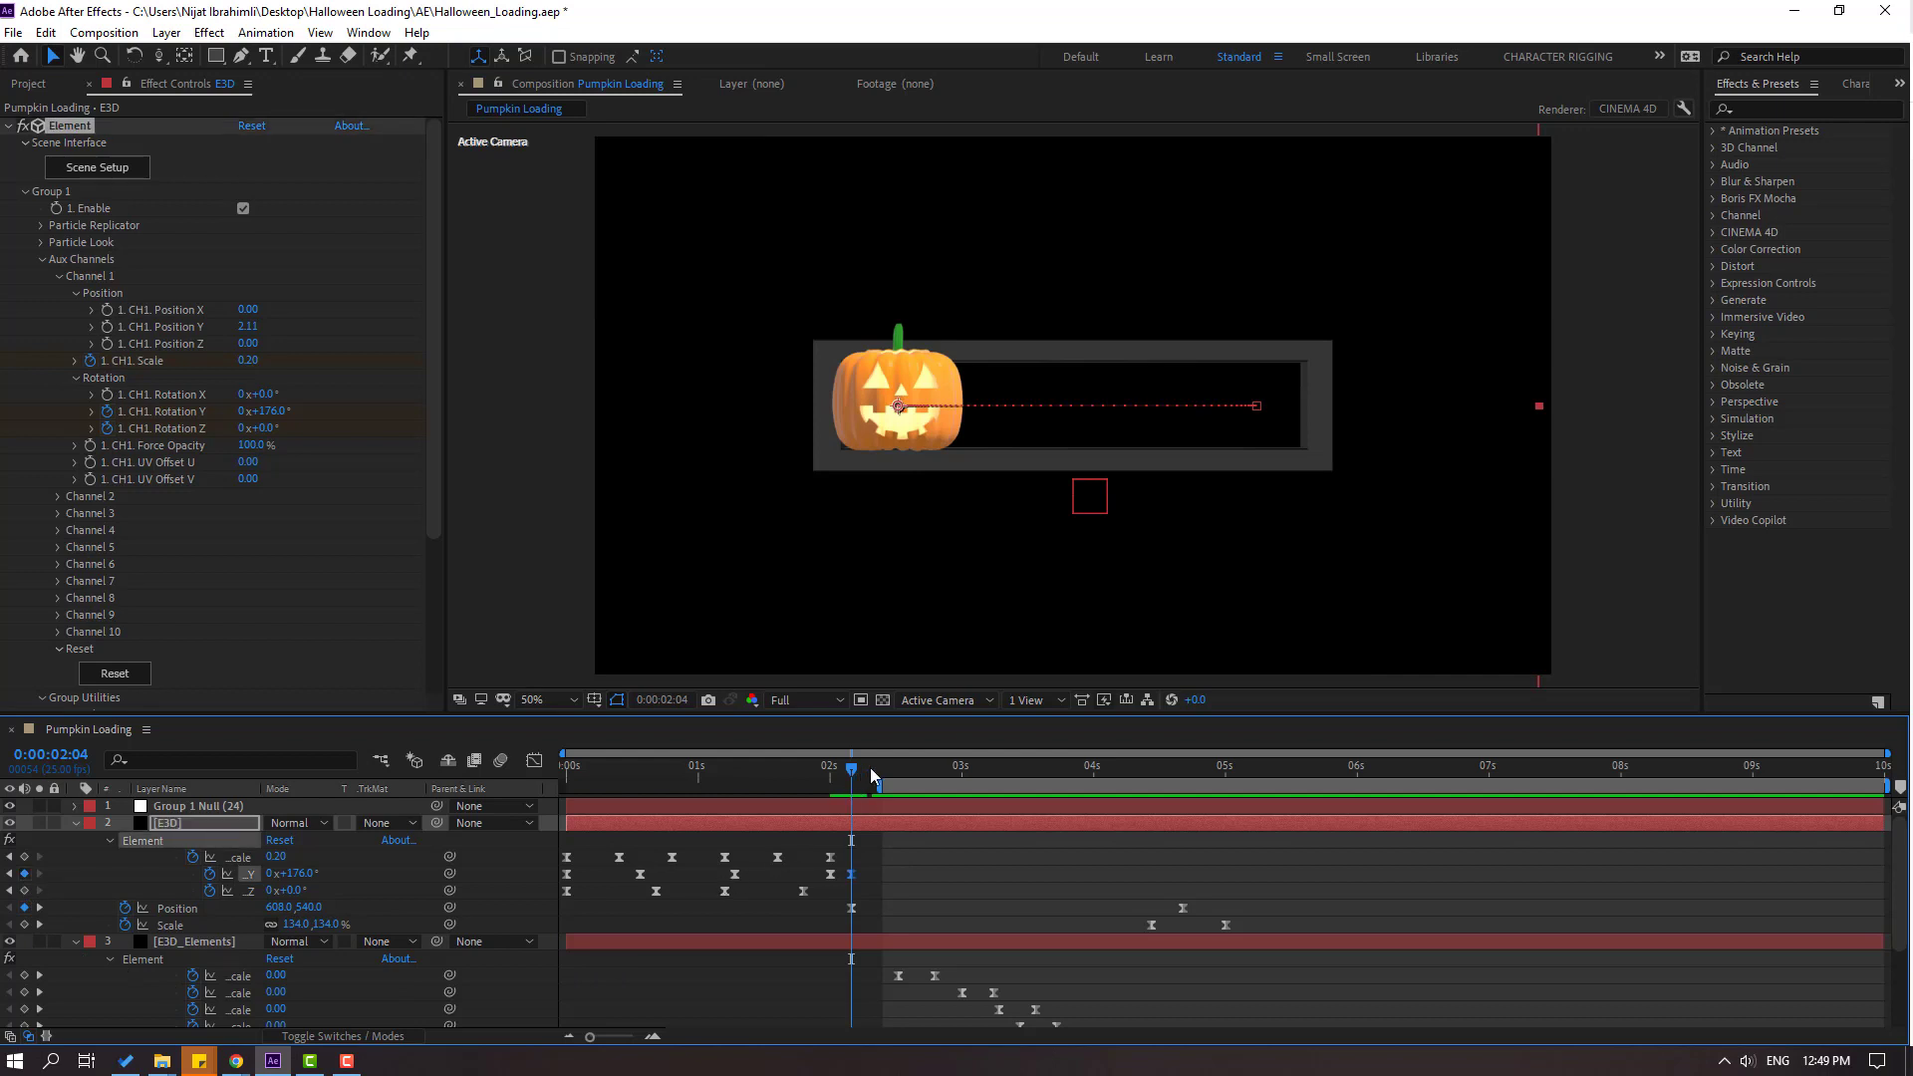
Keyframe the E3D layer's Channel 1 Rotation Y at 203° at 0:00:03:08 and preview the turn.
{"action": "left_click_drag", "start_coordinate": [871, 775], "coordinate": [1003, 775]}
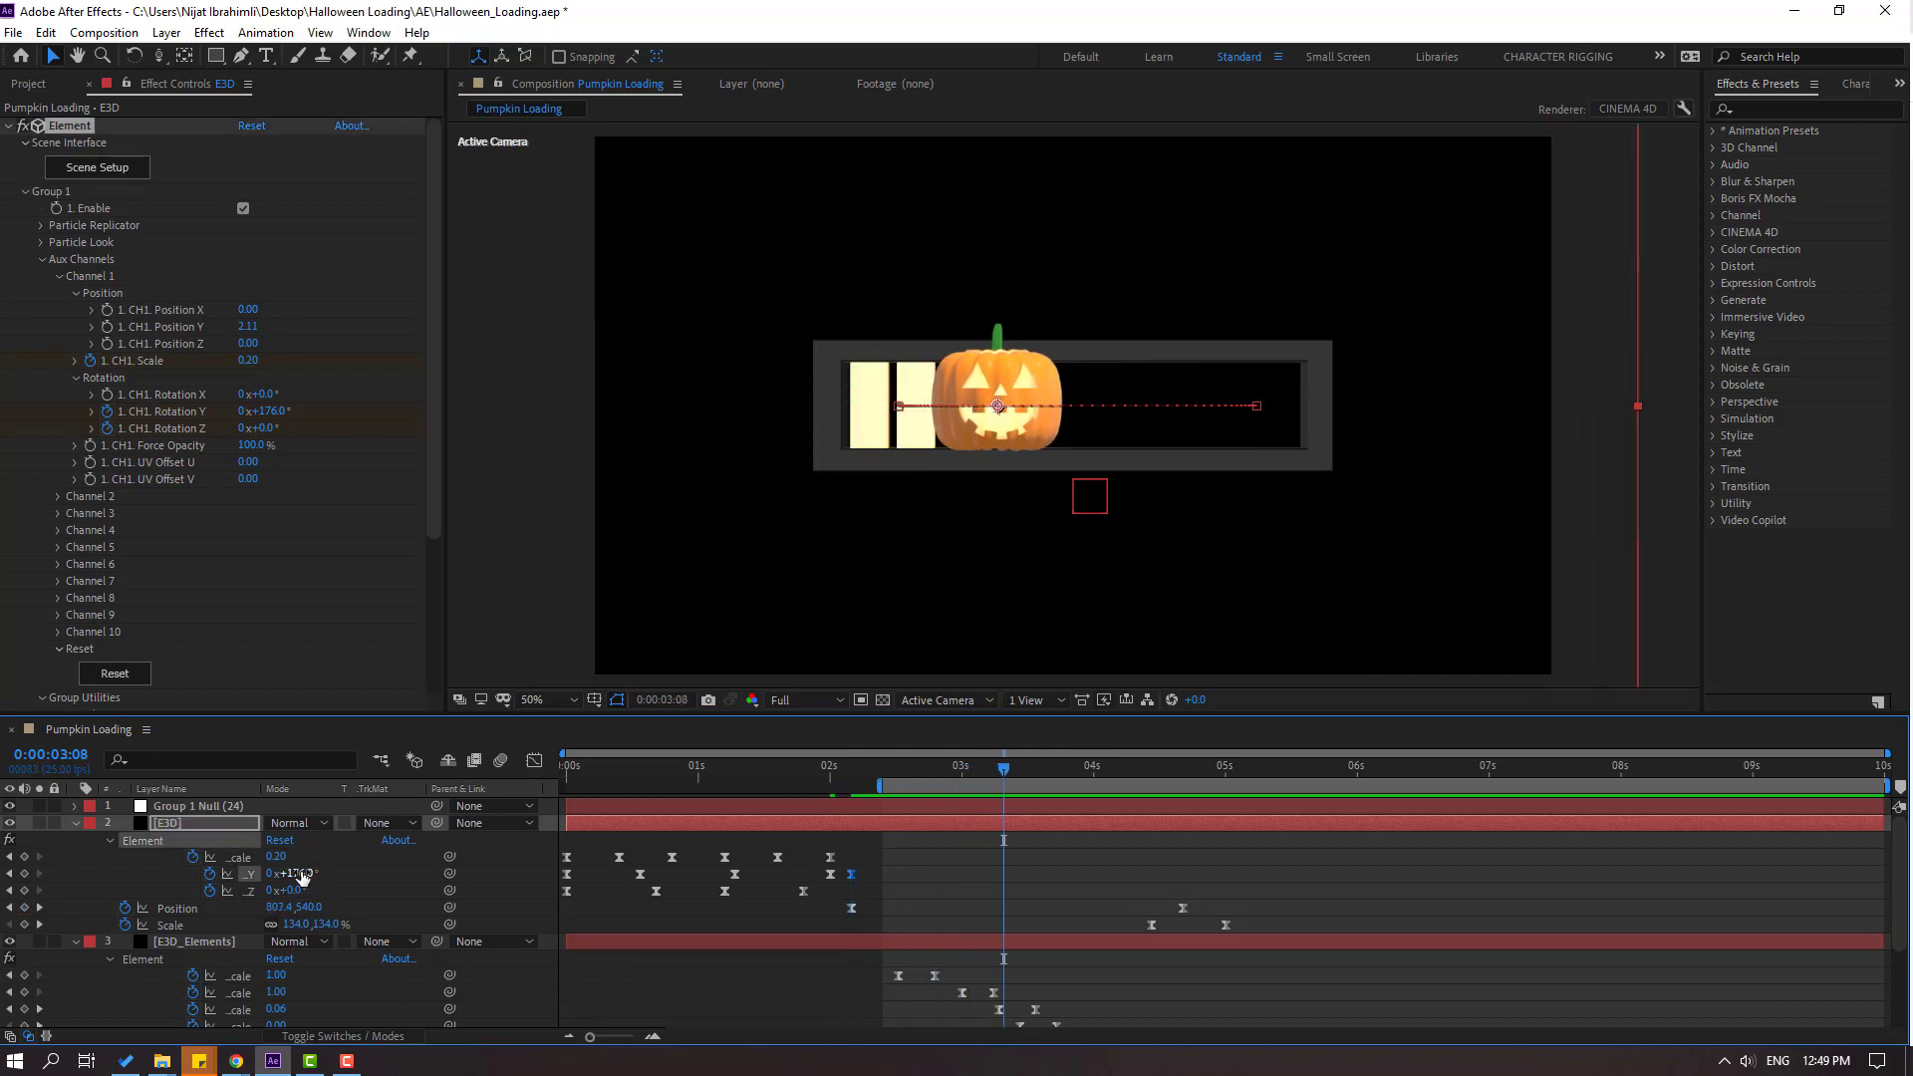
{"action": "left_click_drag", "start_coordinate": [302, 873], "coordinate": [324, 868]}
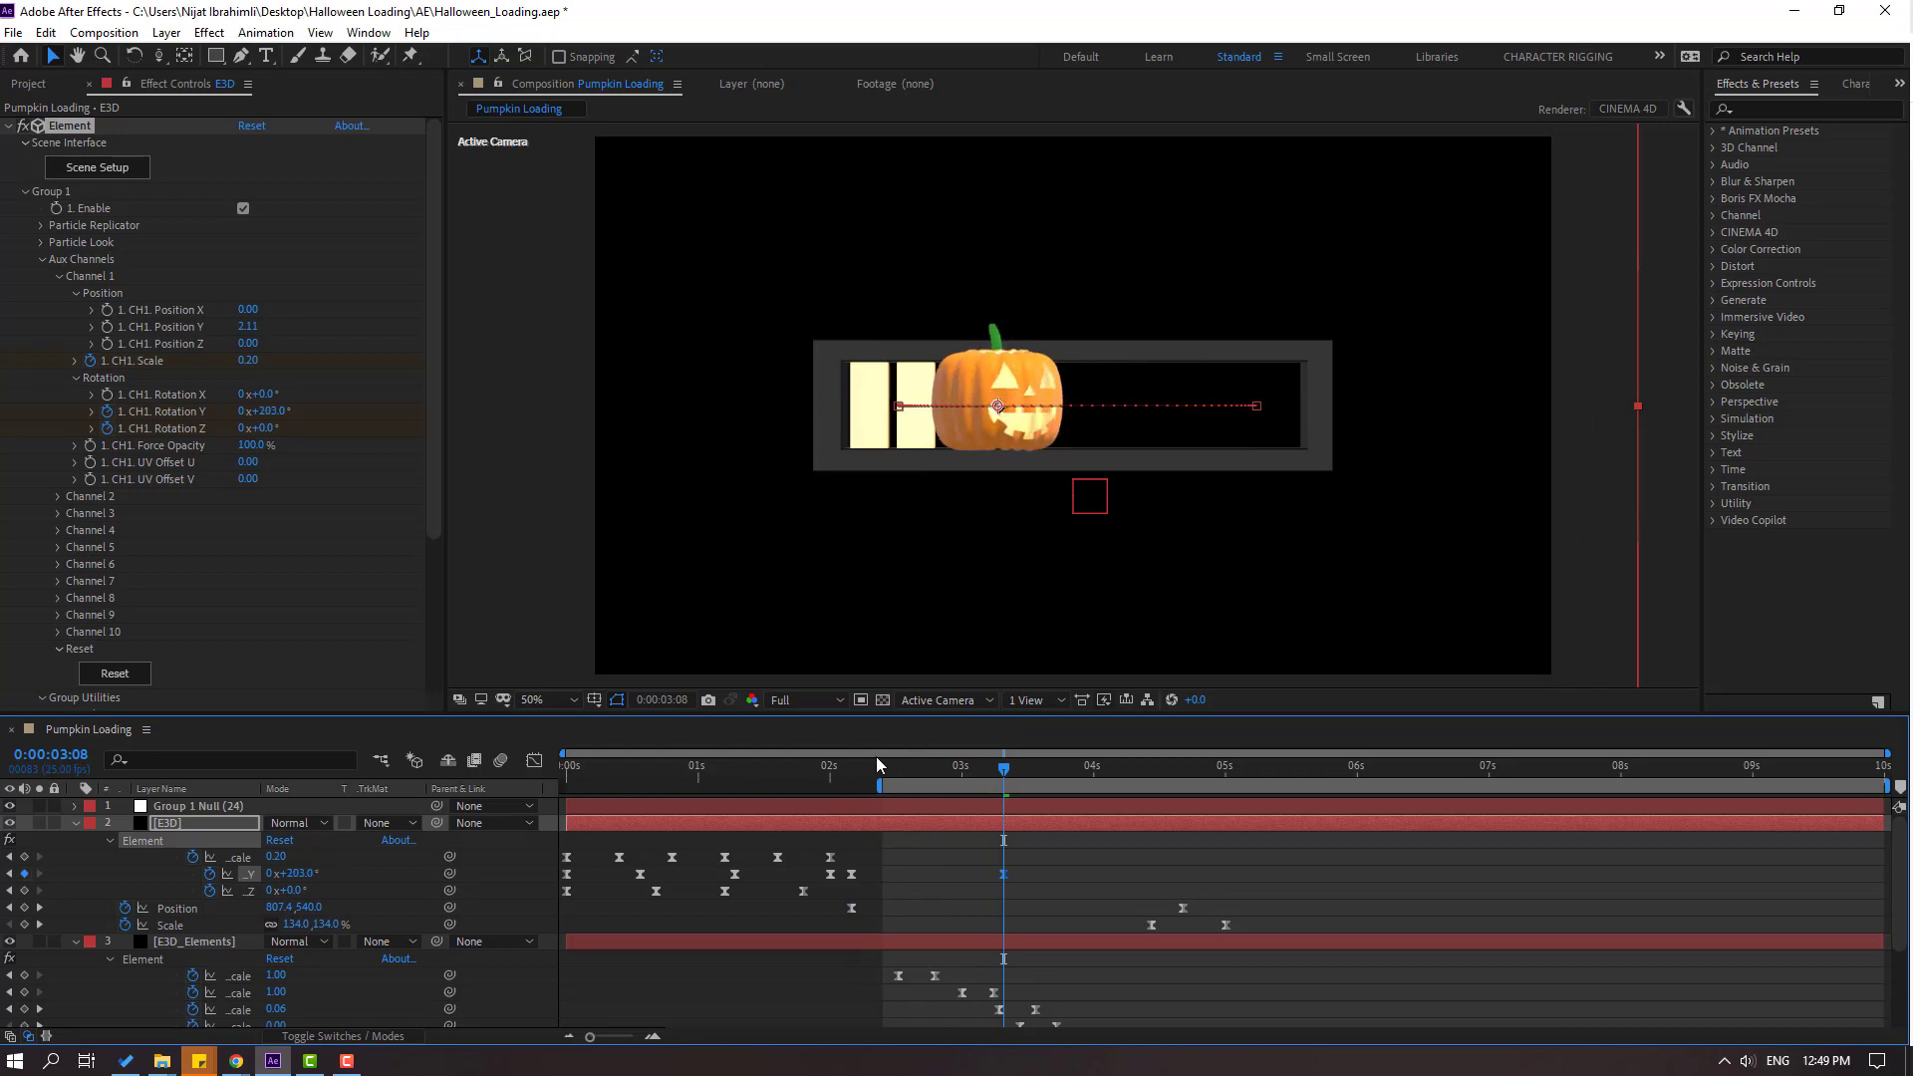
{"action": "left_click_drag", "start_coordinate": [876, 766], "coordinate": [1005, 774]}
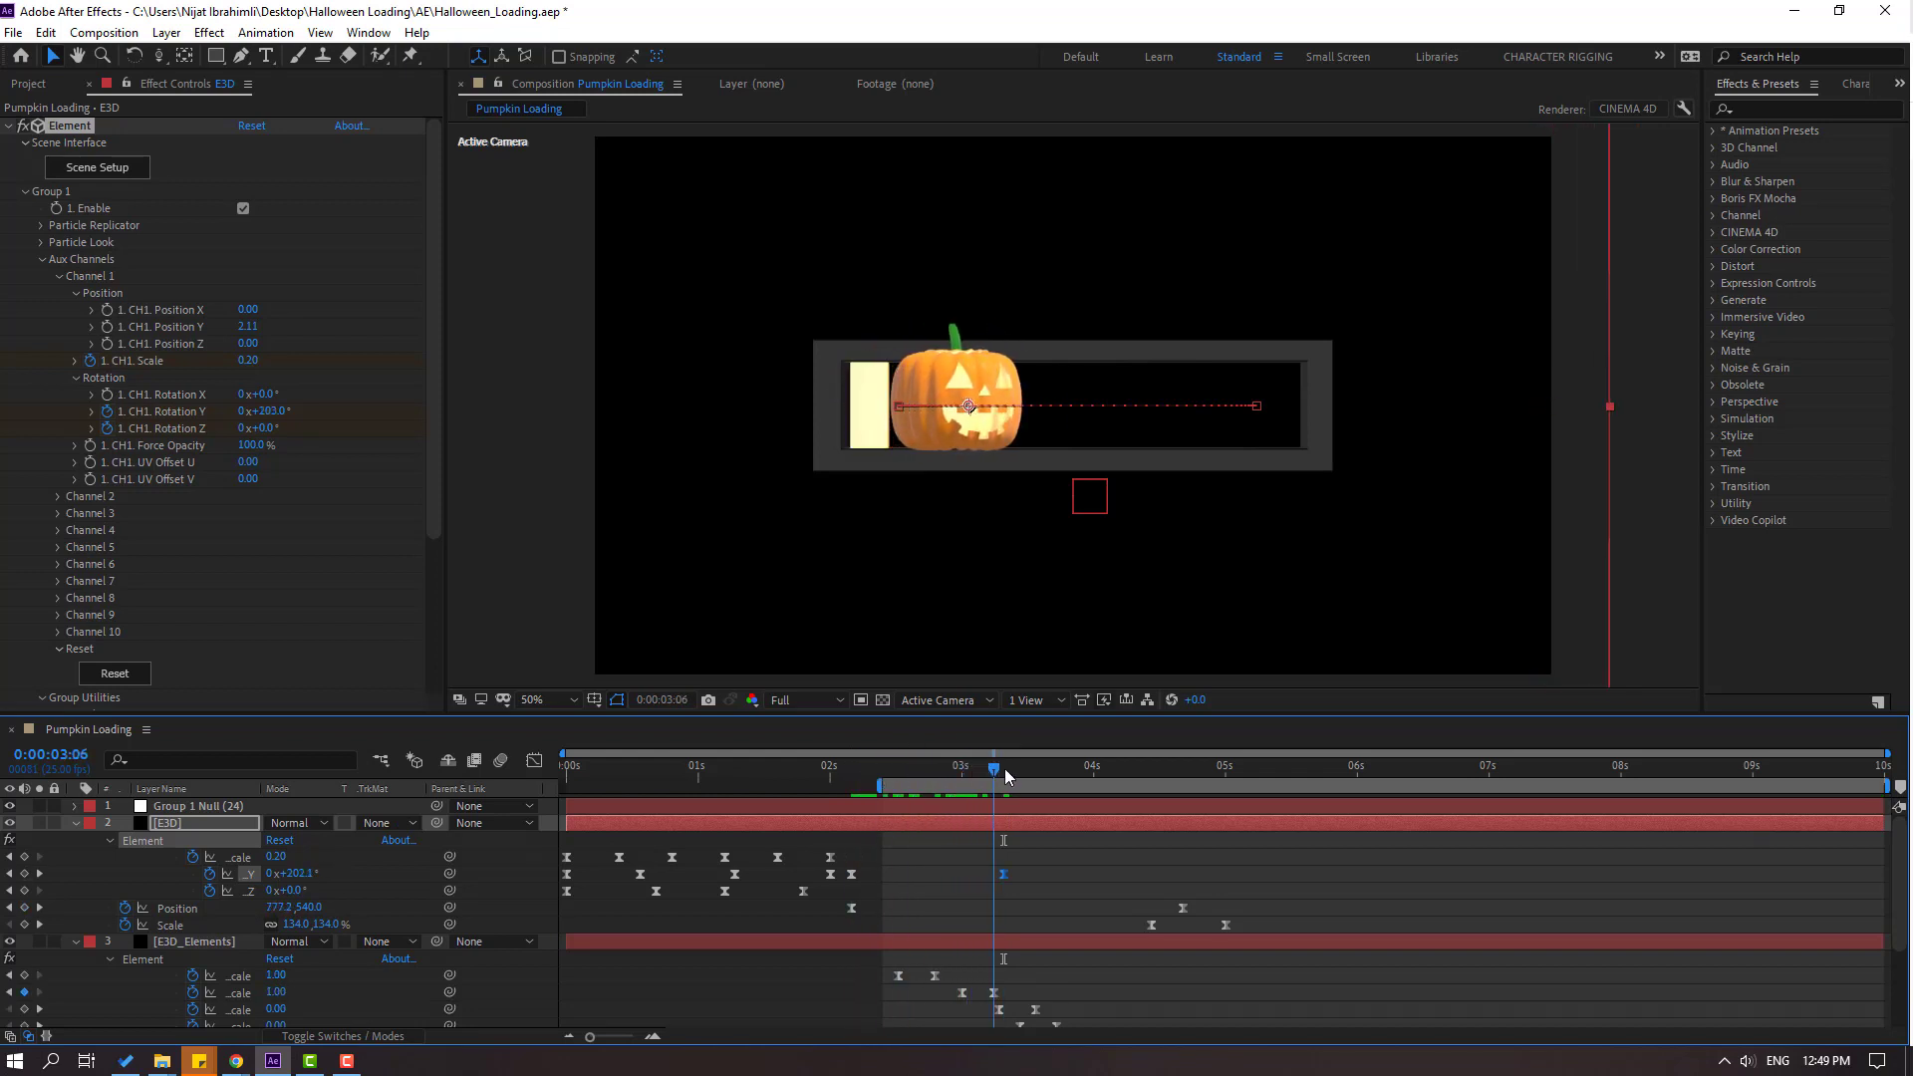
{"action": "key", "text": "space"}
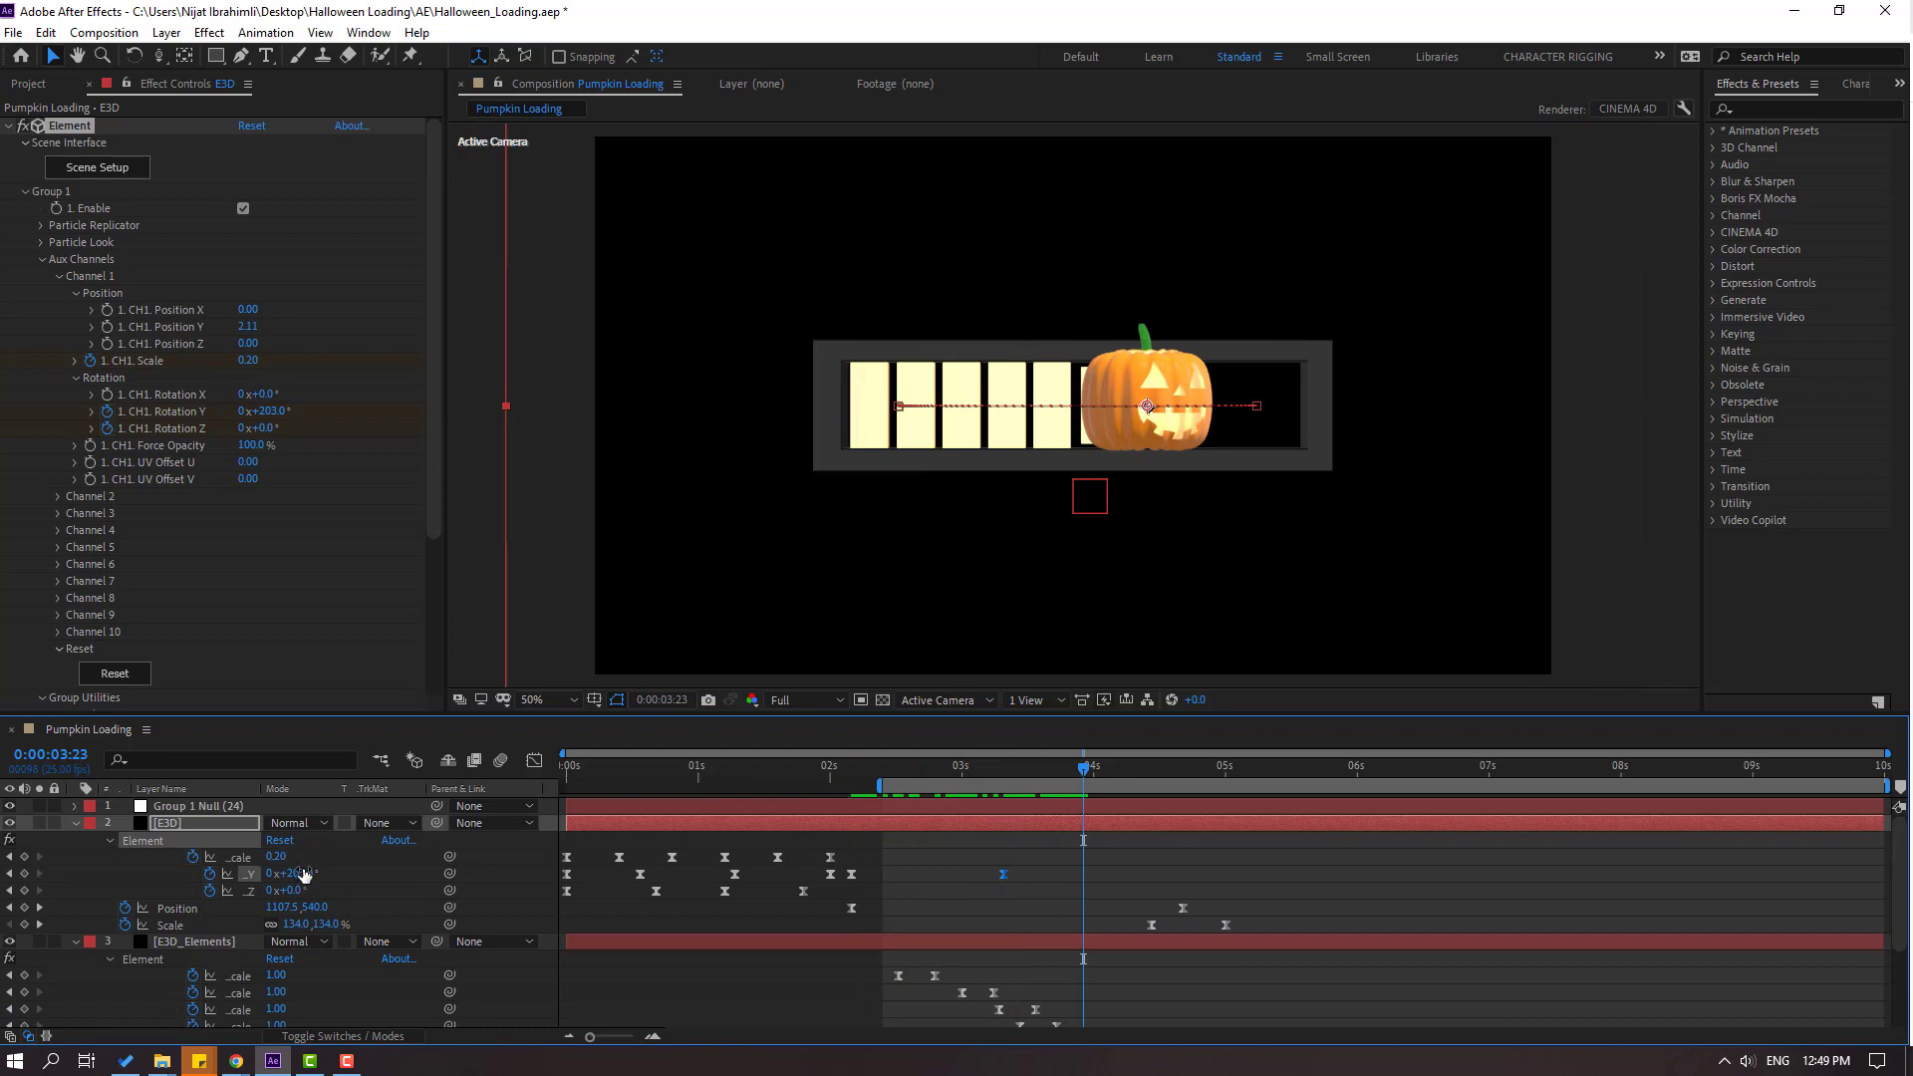
Add a Channel 1 Rotation Y keyframe of 160°, move it to about 0:00:04:22, and preview the rotation.
{"action": "left_click_drag", "start_coordinate": [304, 874], "coordinate": [270, 874]}
{"action": "left_click_drag", "start_coordinate": [1083, 873], "coordinate": [1209, 873]}
{"action": "key", "text": "space"}
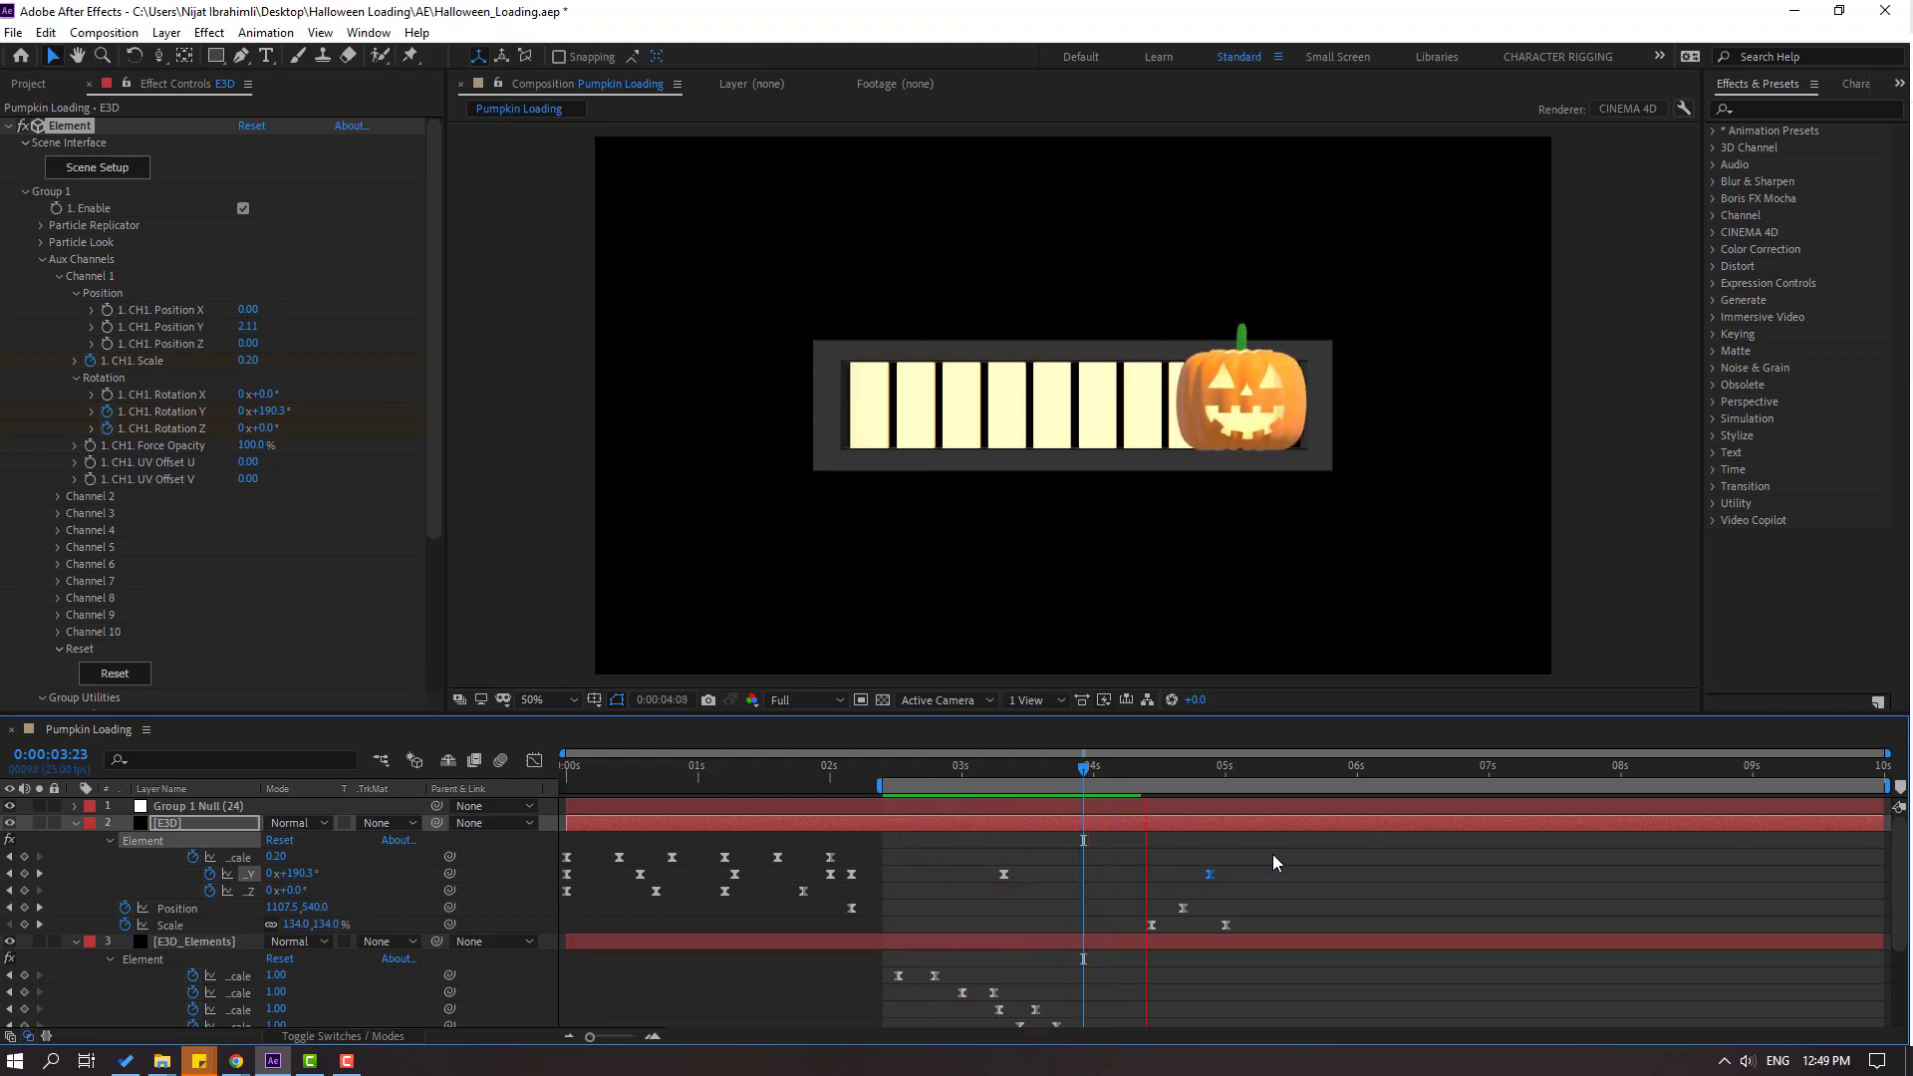
End the work area at about 0:00:05:10 and preview the animation within it.
{"action": "left_click", "coordinate": [1242, 770]}
{"action": "left_click", "coordinate": [1279, 770]}
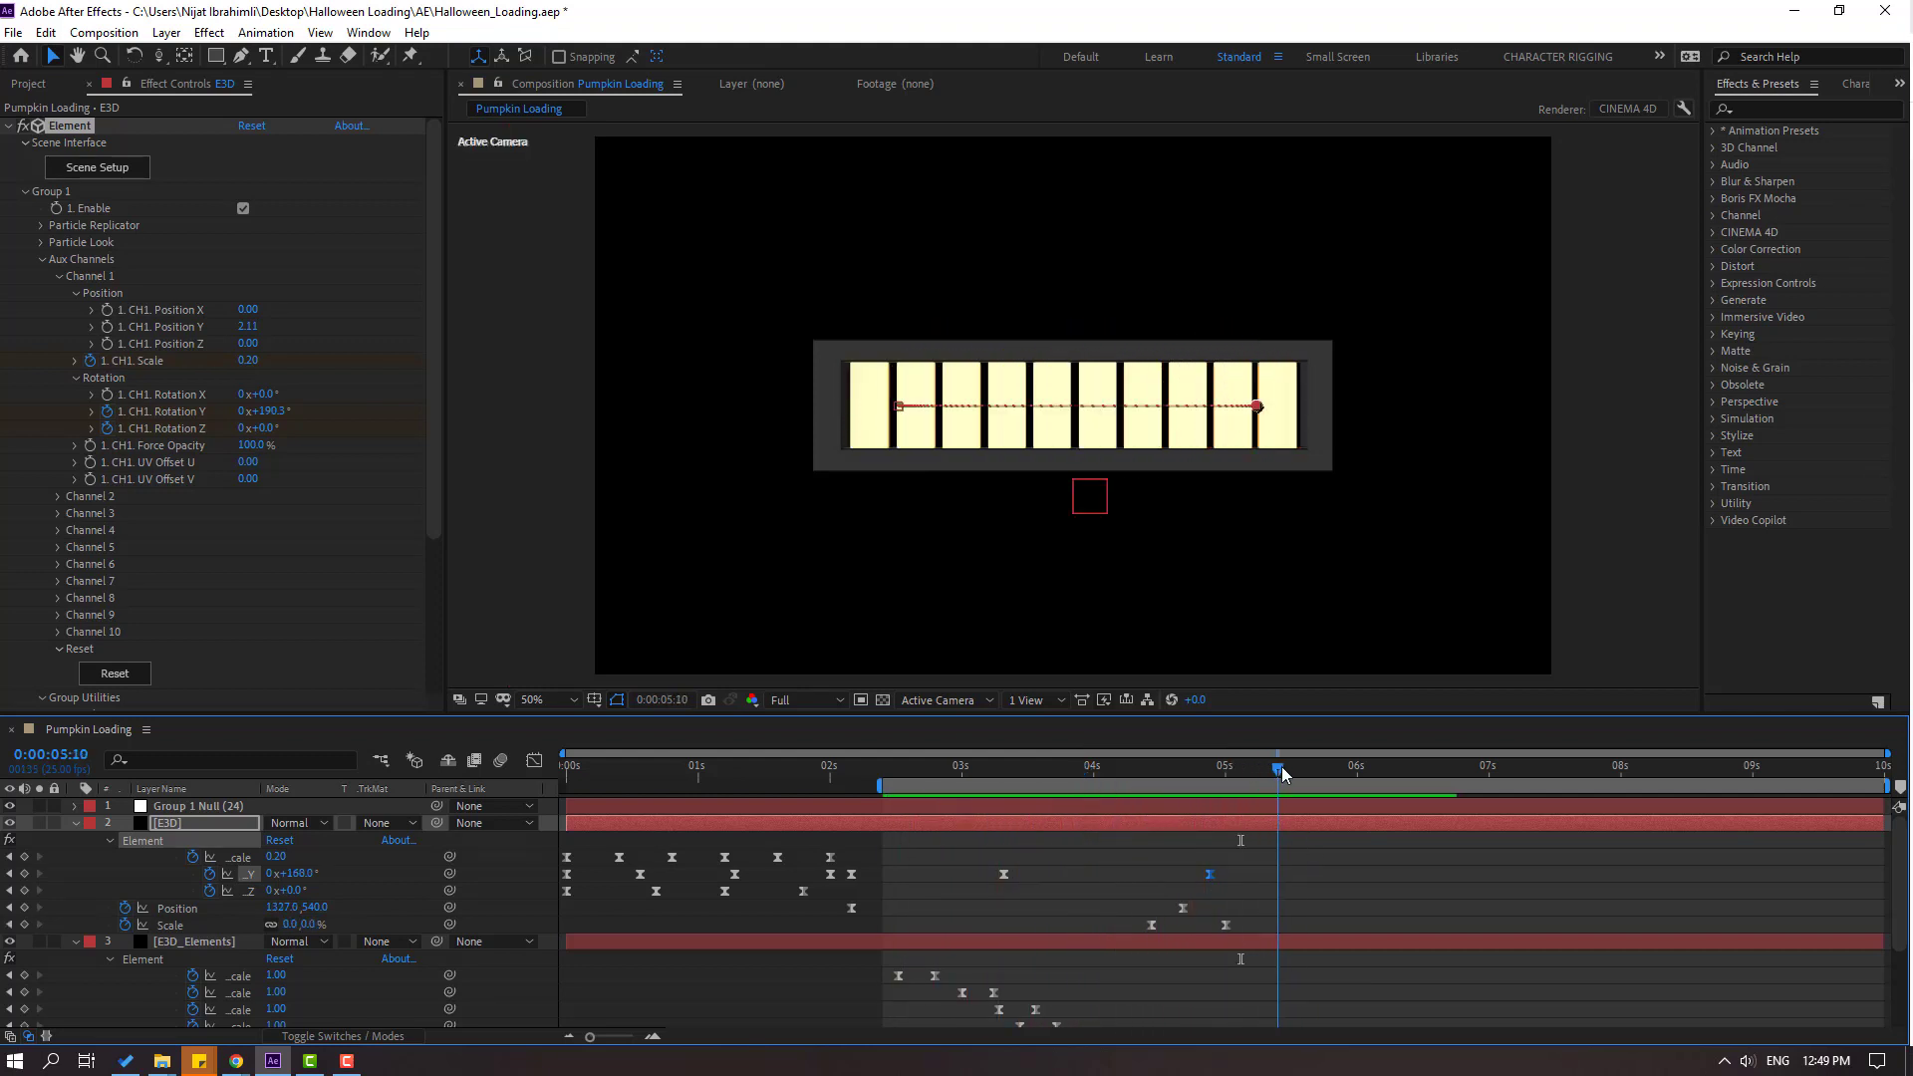
{"action": "key", "text": "n"}
{"action": "key", "text": "space"}
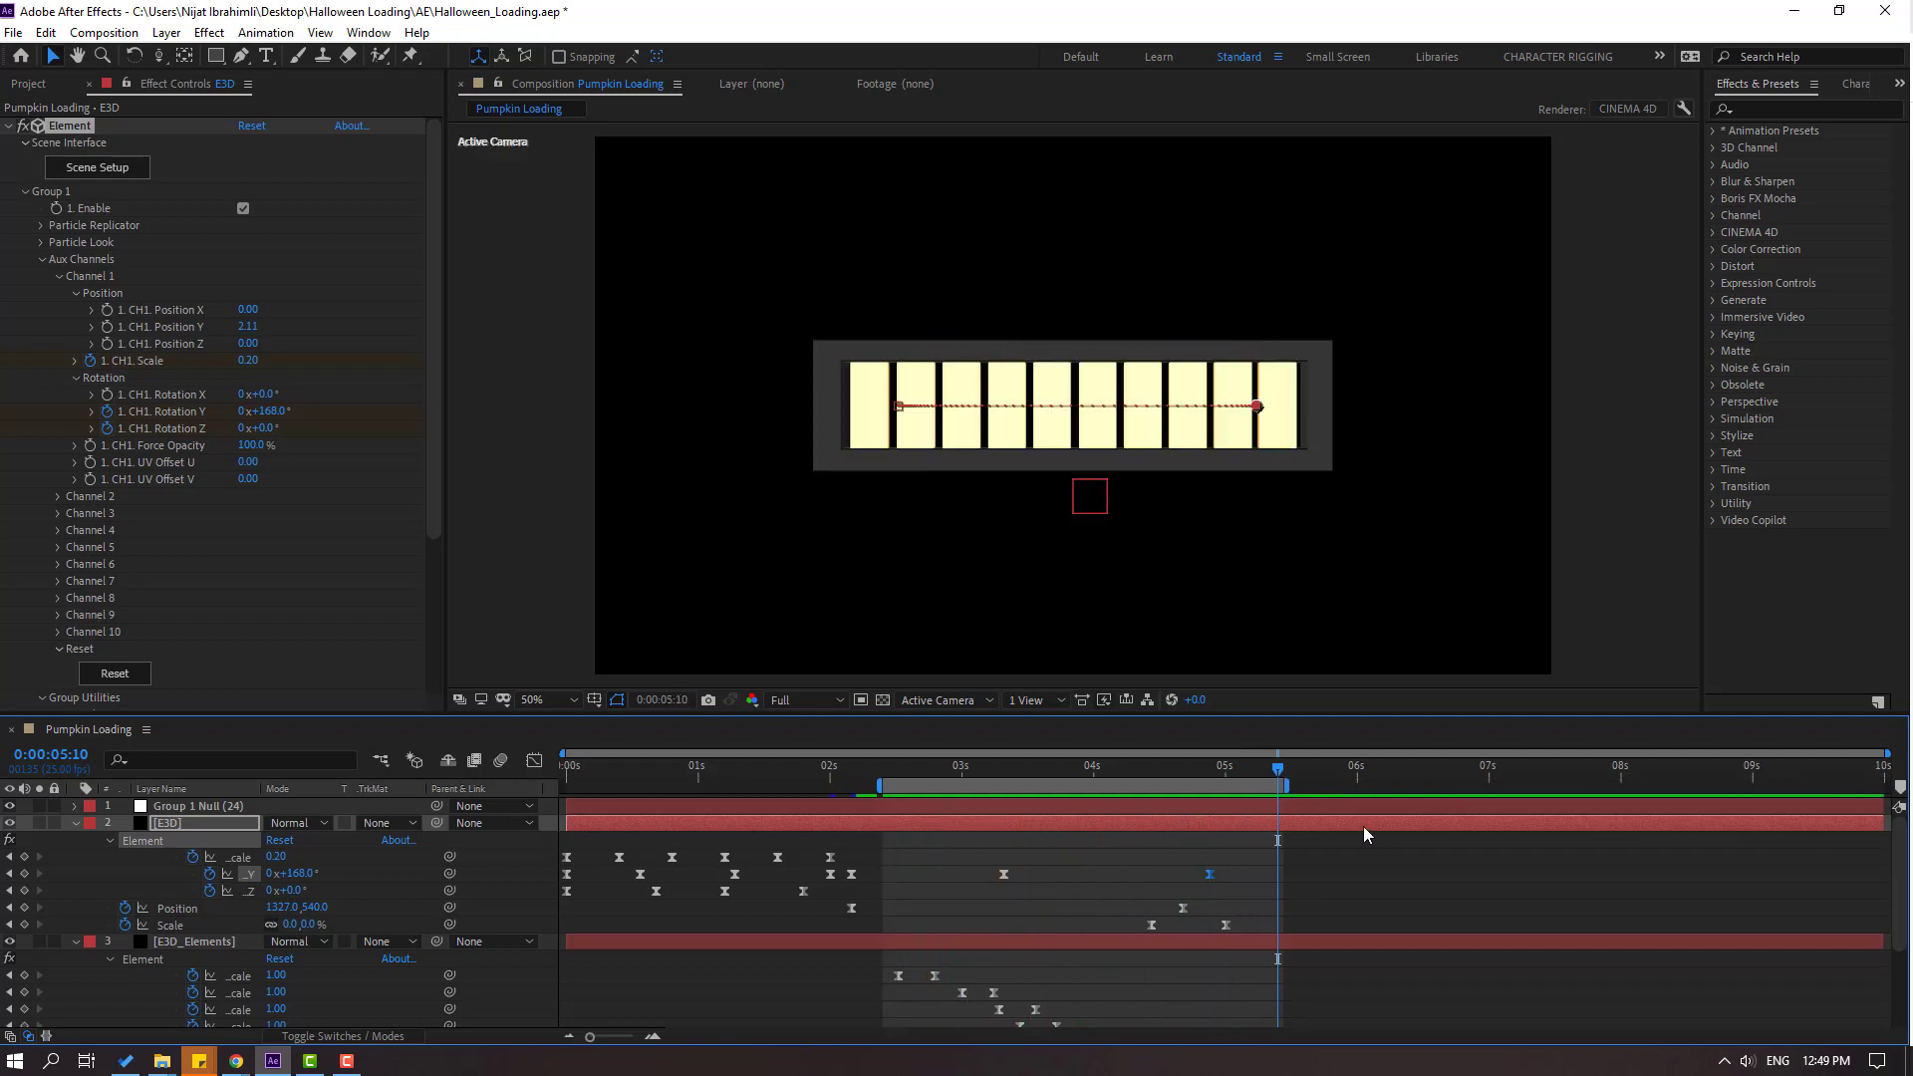
Move the last Rotation Y keyframe to about 0:00:04:11, add one of 1x+136° at about 0:00:05:05, and preview the final spin.
{"action": "left_click_drag", "start_coordinate": [1150, 768], "coordinate": [1188, 767]}
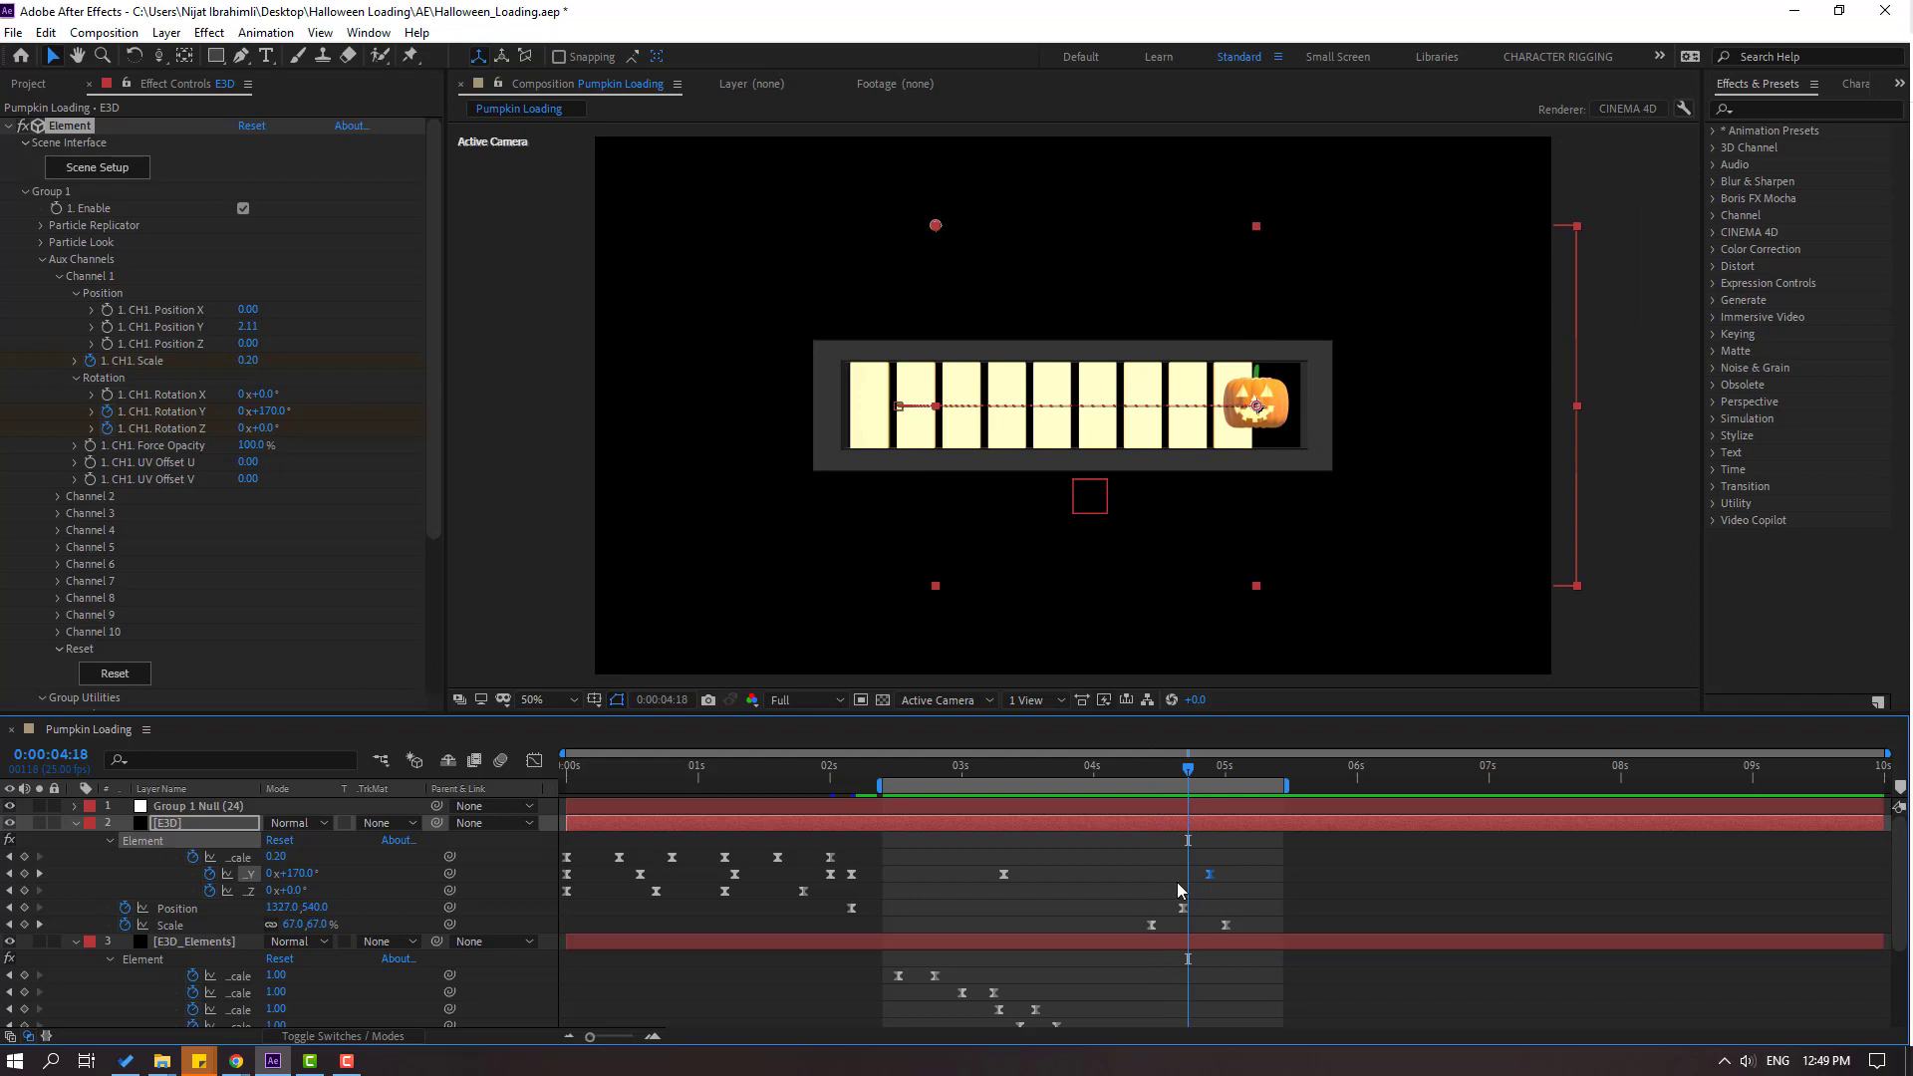
{"action": "left_click_drag", "start_coordinate": [1208, 874], "coordinate": [1151, 873]}
{"action": "key", "text": "Page_Down"}
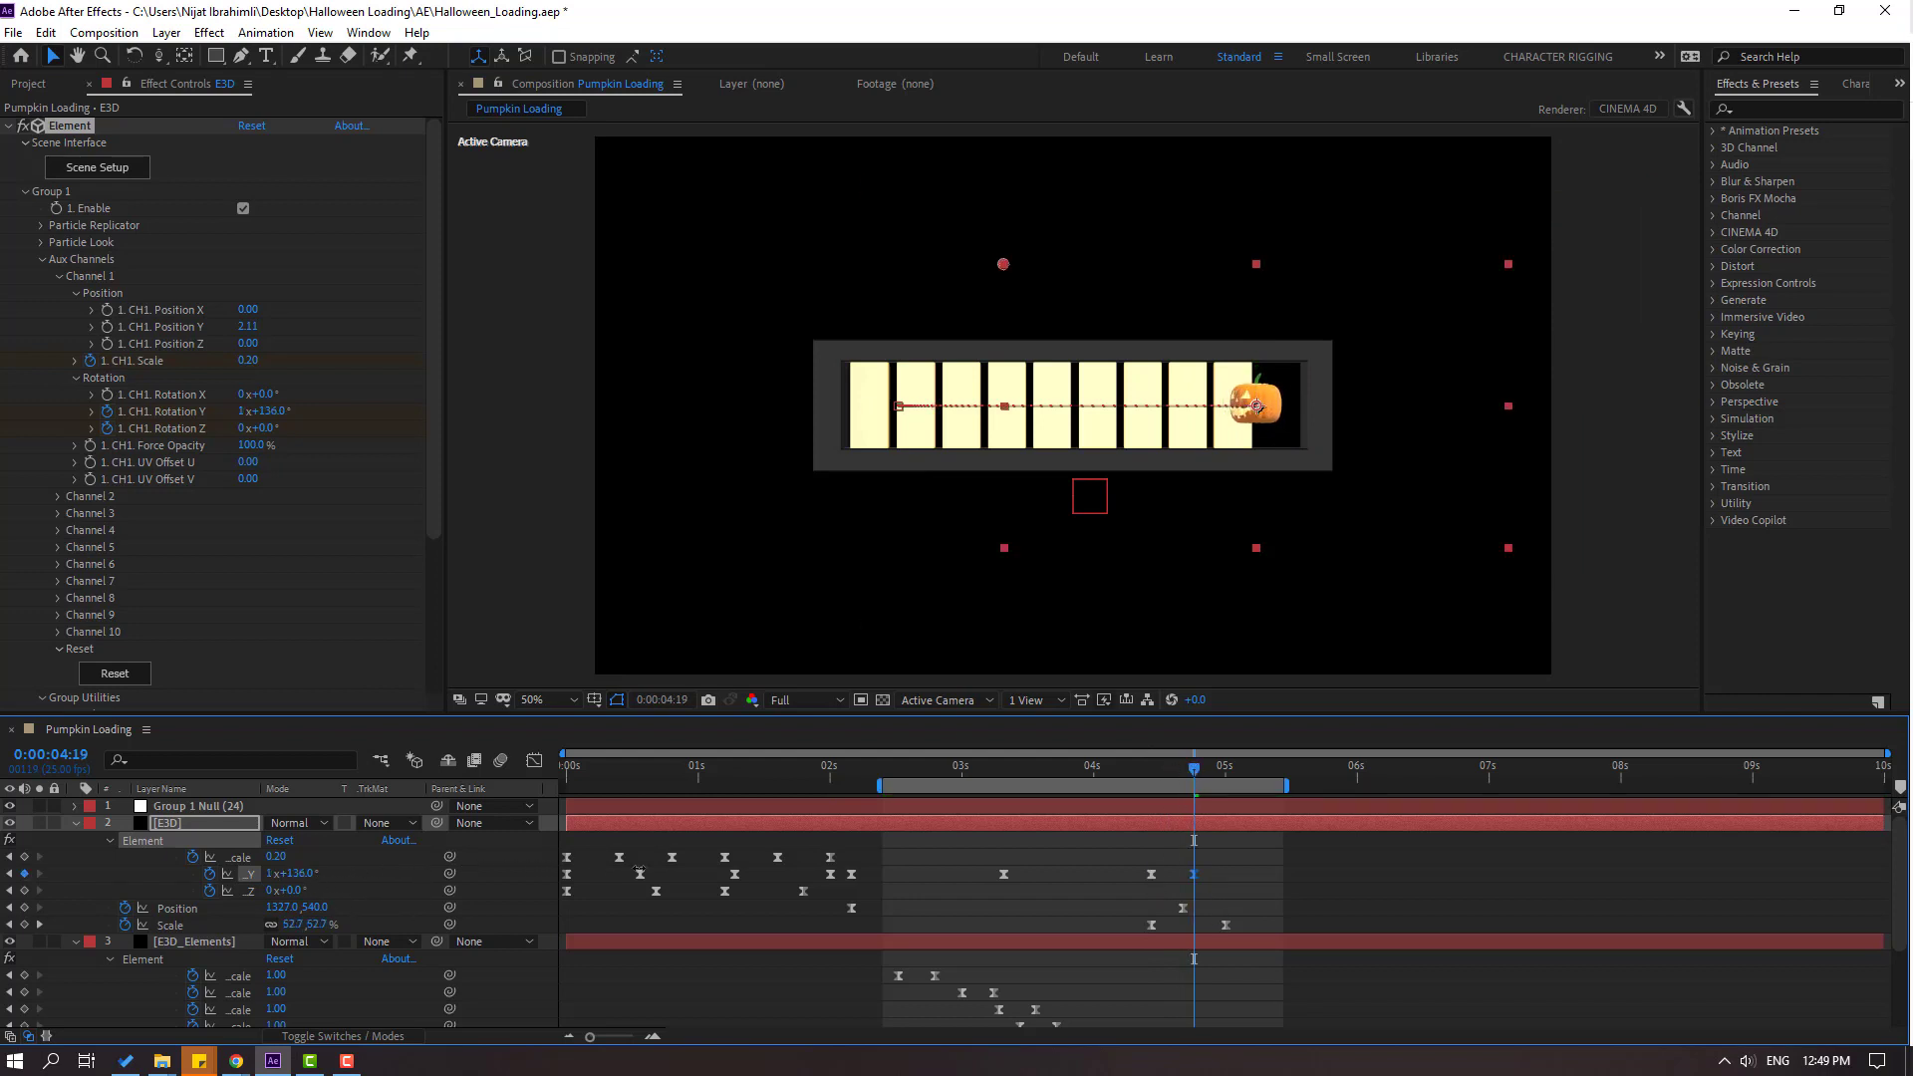
{"action": "left_click_drag", "start_coordinate": [1251, 876], "coordinate": [1252, 875]}
{"action": "left_click", "coordinate": [1339, 881]}
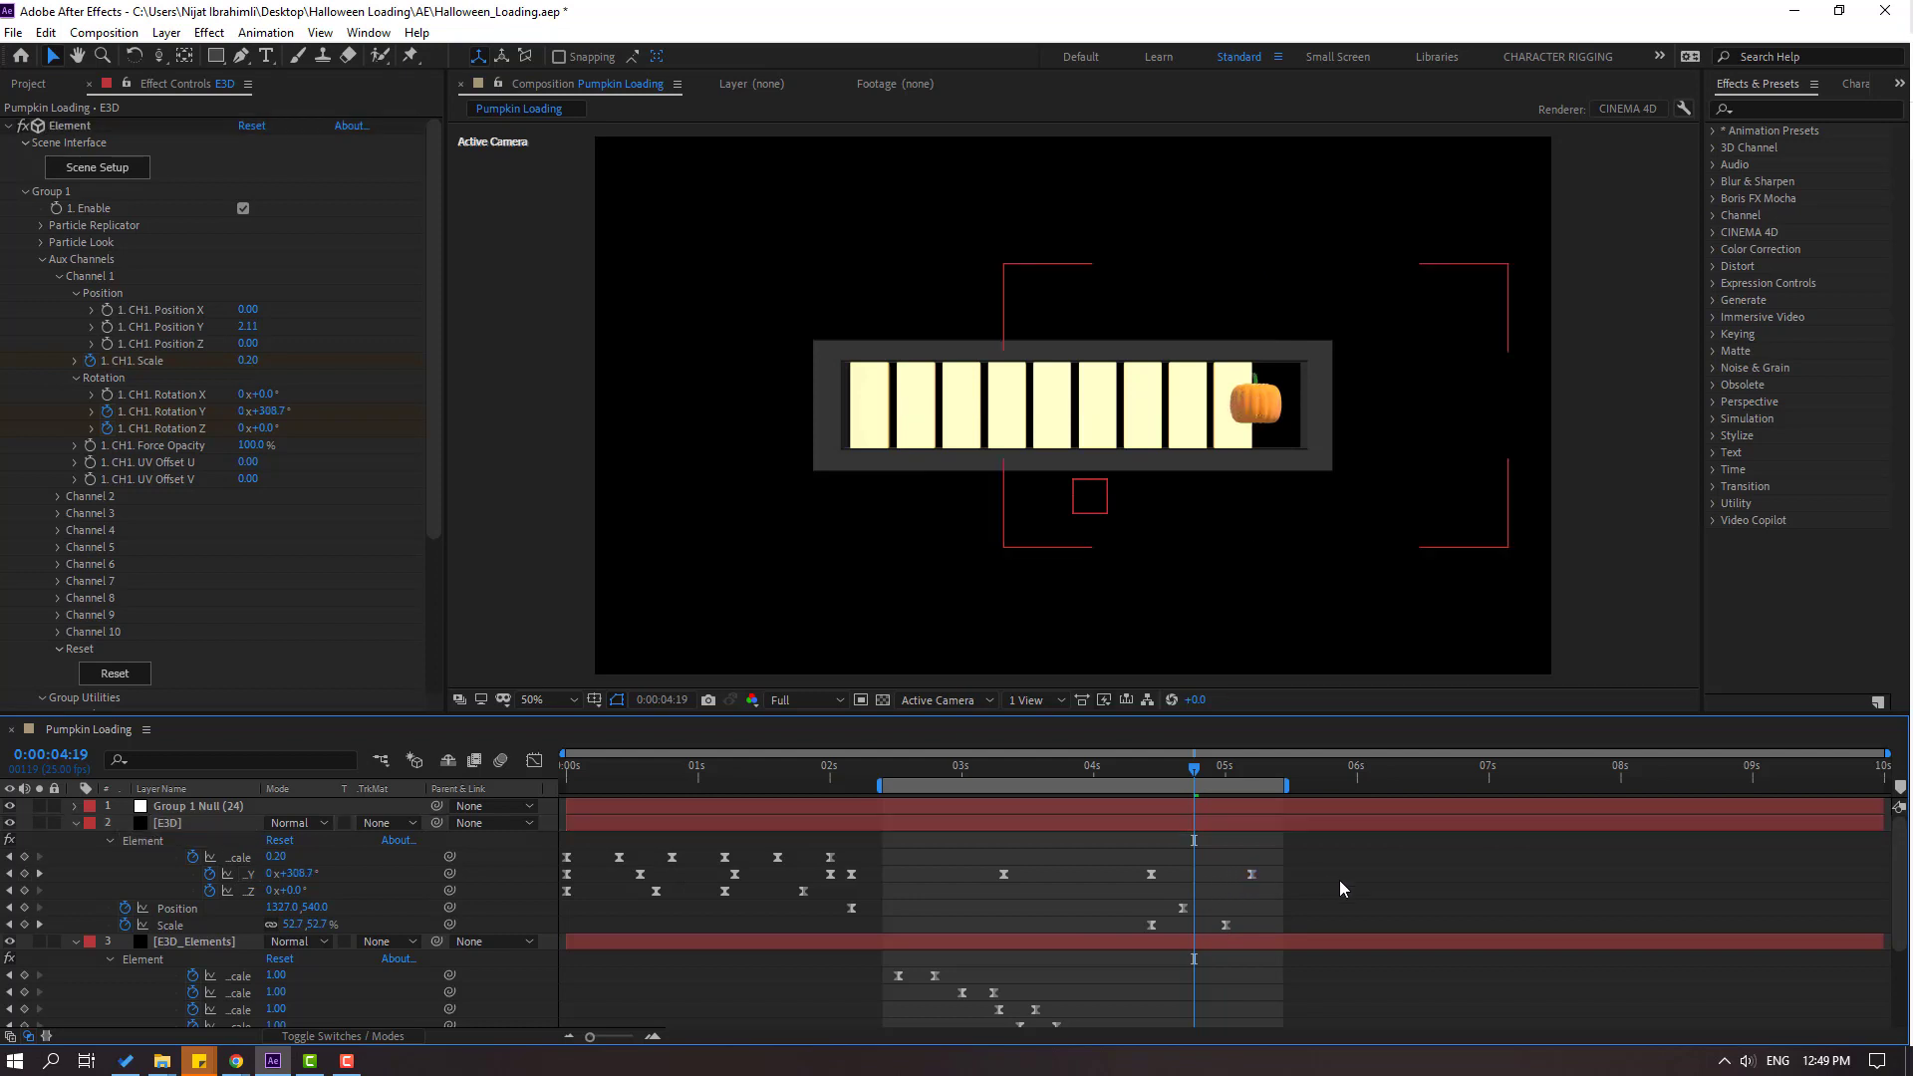
{"action": "key", "text": "space"}
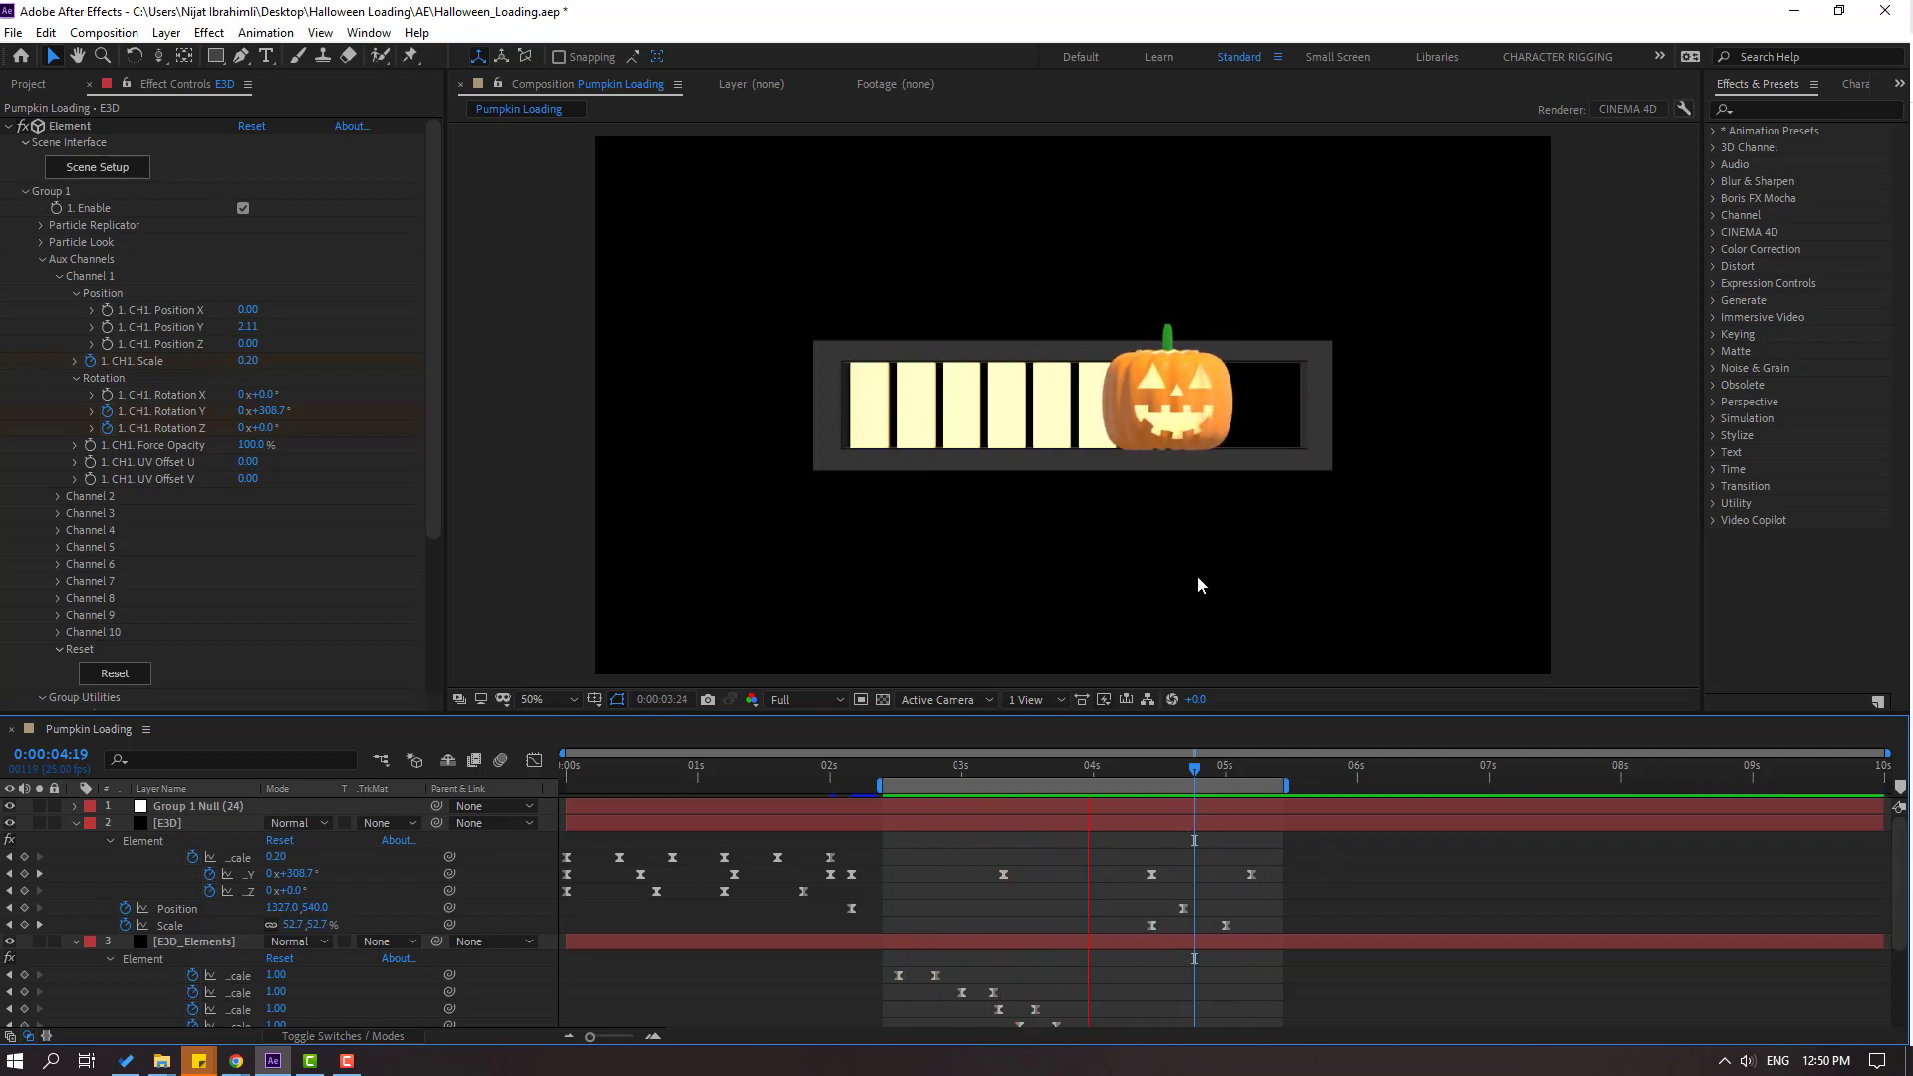
Extend the work area from 0:00:00:00 to about 0:00:05:21, trim the composition to it, and collapse the E3D and E3D_Elements layers.
{"action": "key", "text": "space"}
{"action": "left_click_drag", "start_coordinate": [874, 787], "coordinate": [564, 787]}
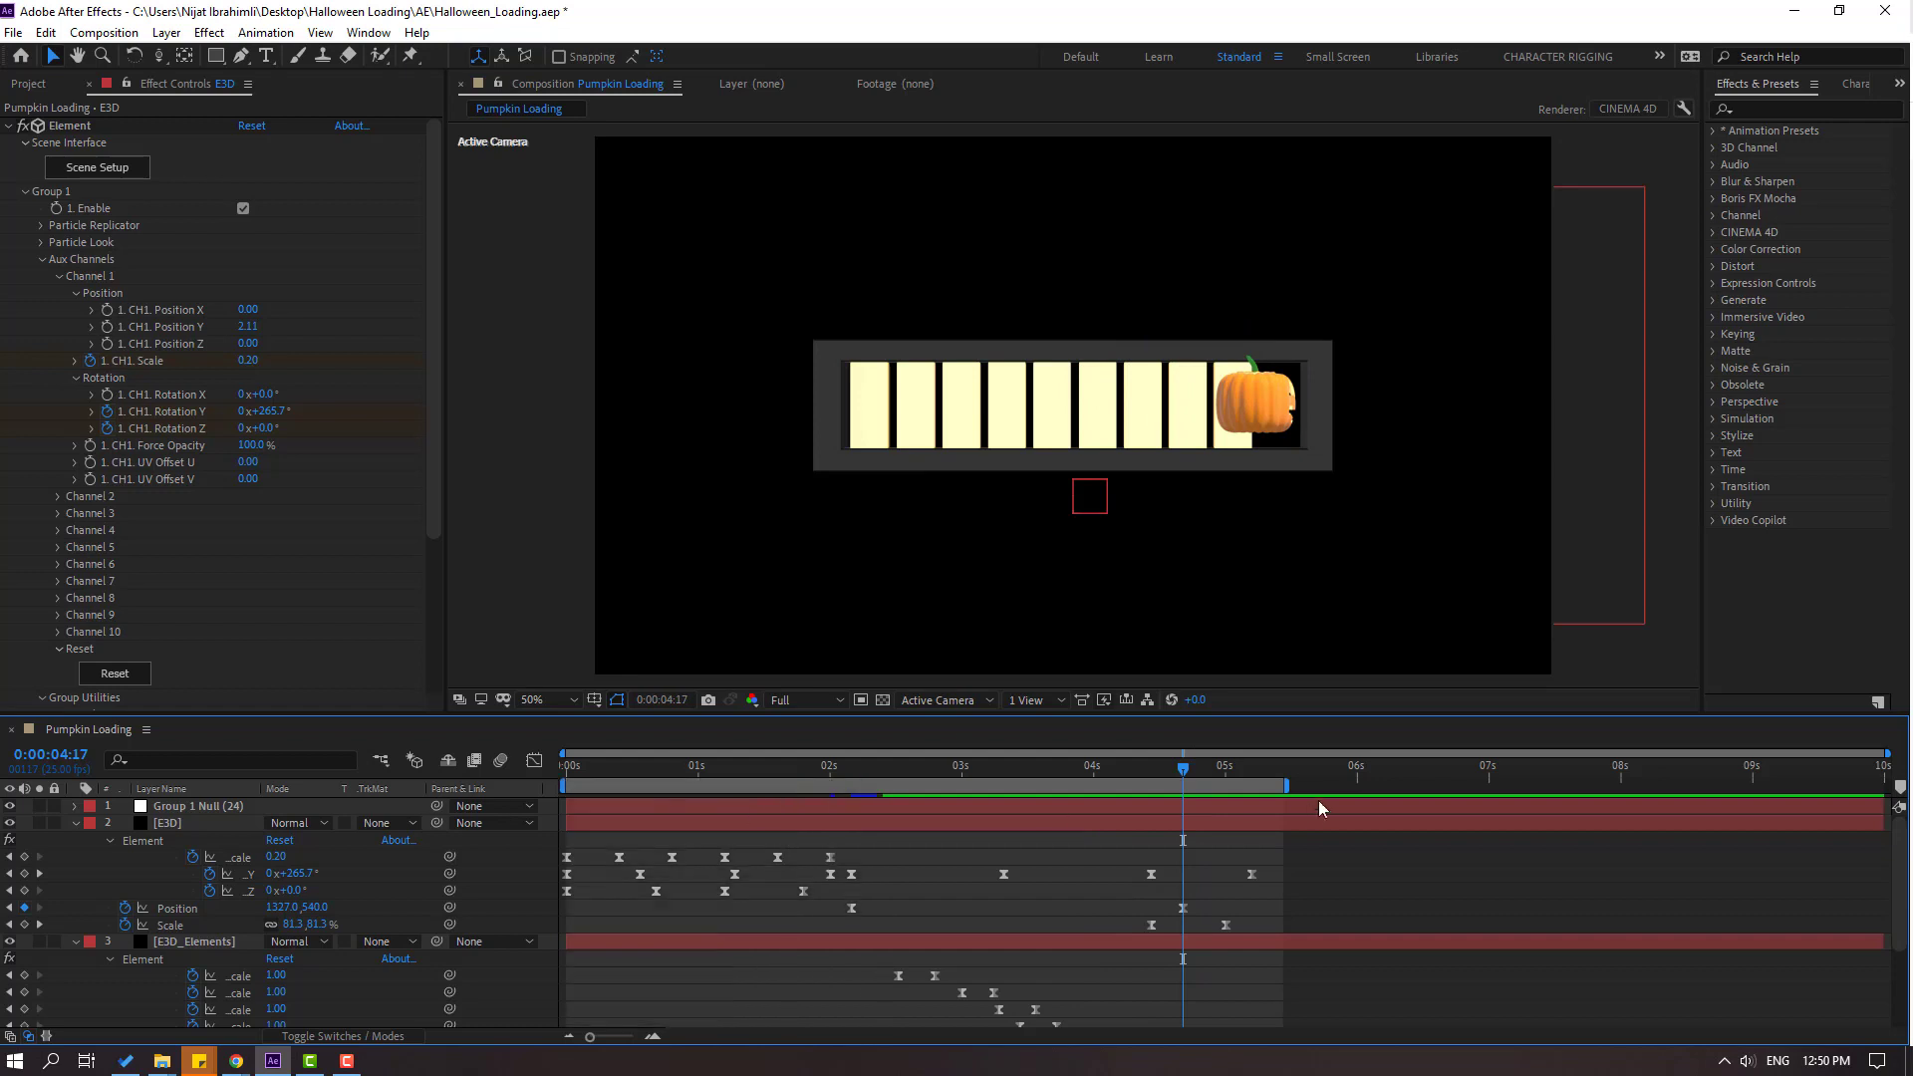
{"action": "left_click_drag", "start_coordinate": [1318, 785], "coordinate": [1338, 785]}
{"action": "right_click", "coordinate": [1267, 785]}
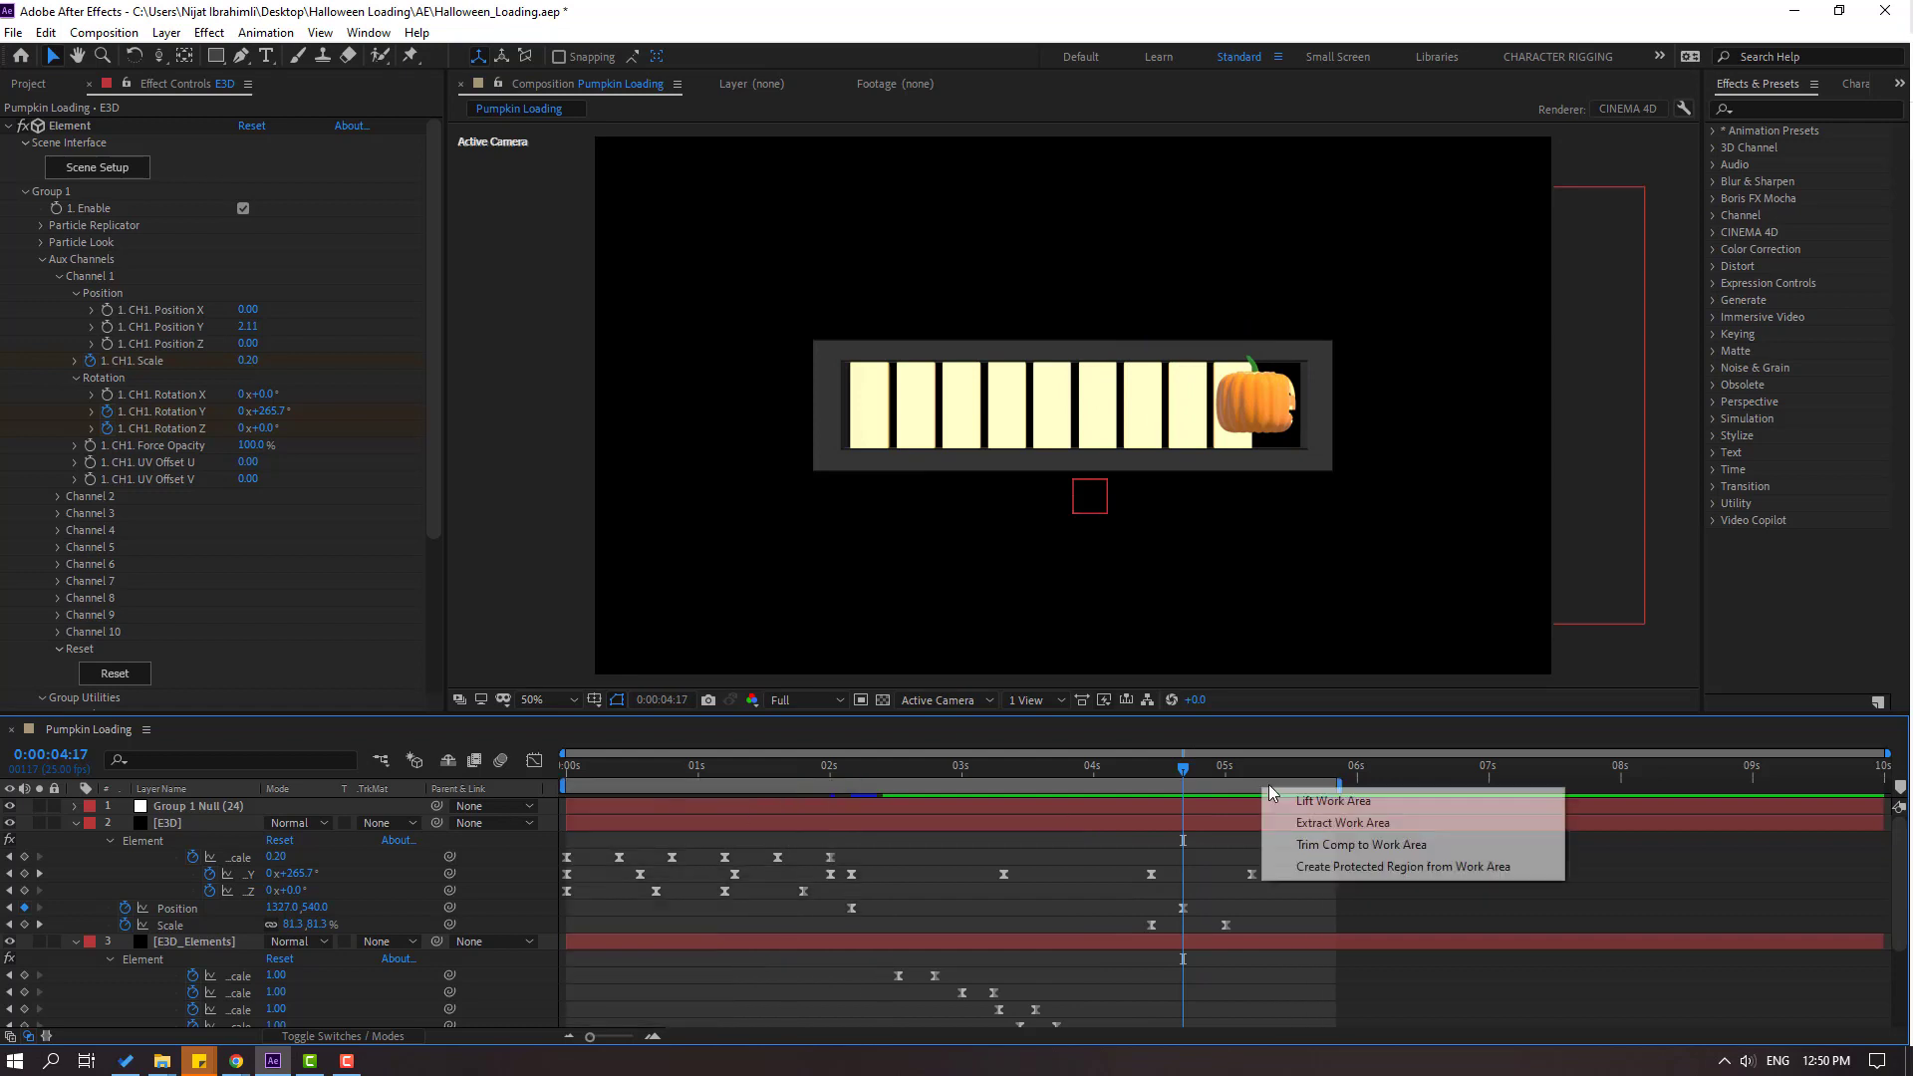
{"action": "left_click", "coordinate": [1408, 847]}
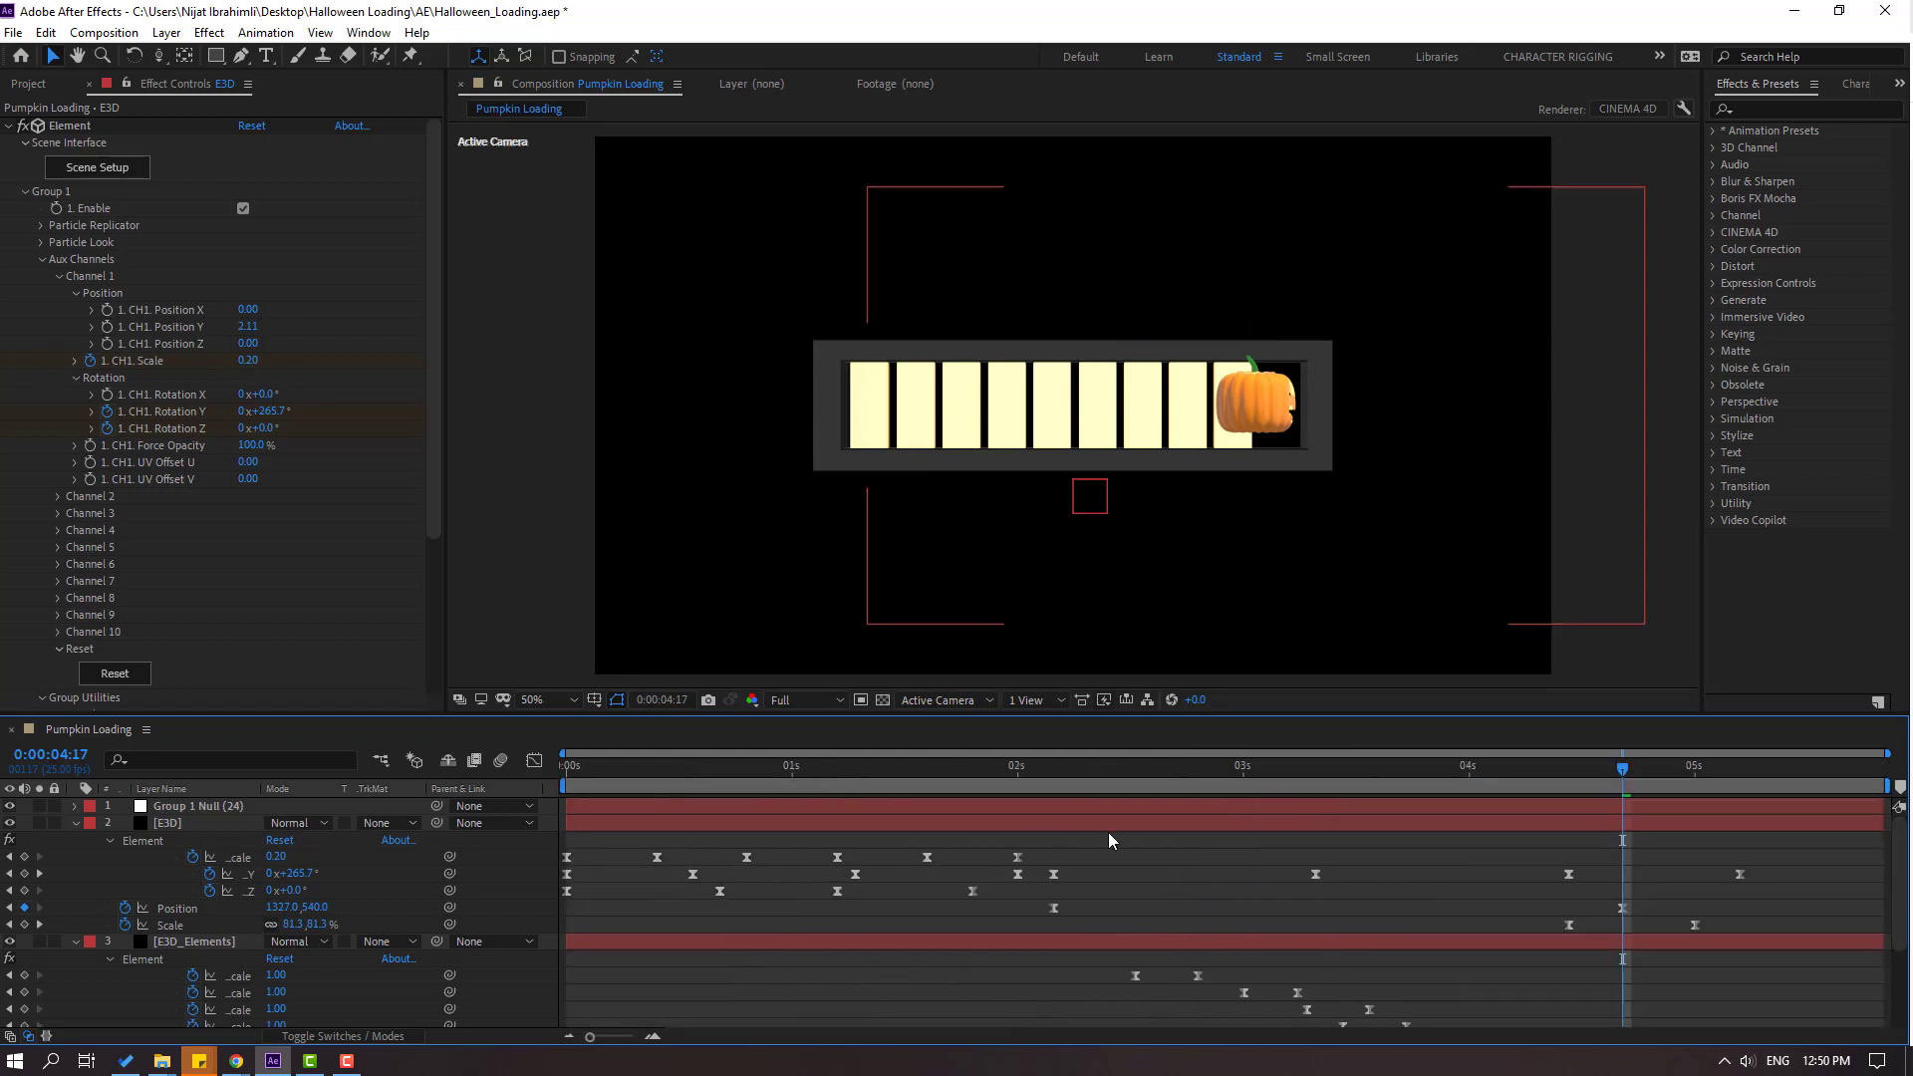
{"action": "left_click", "coordinate": [76, 823]}
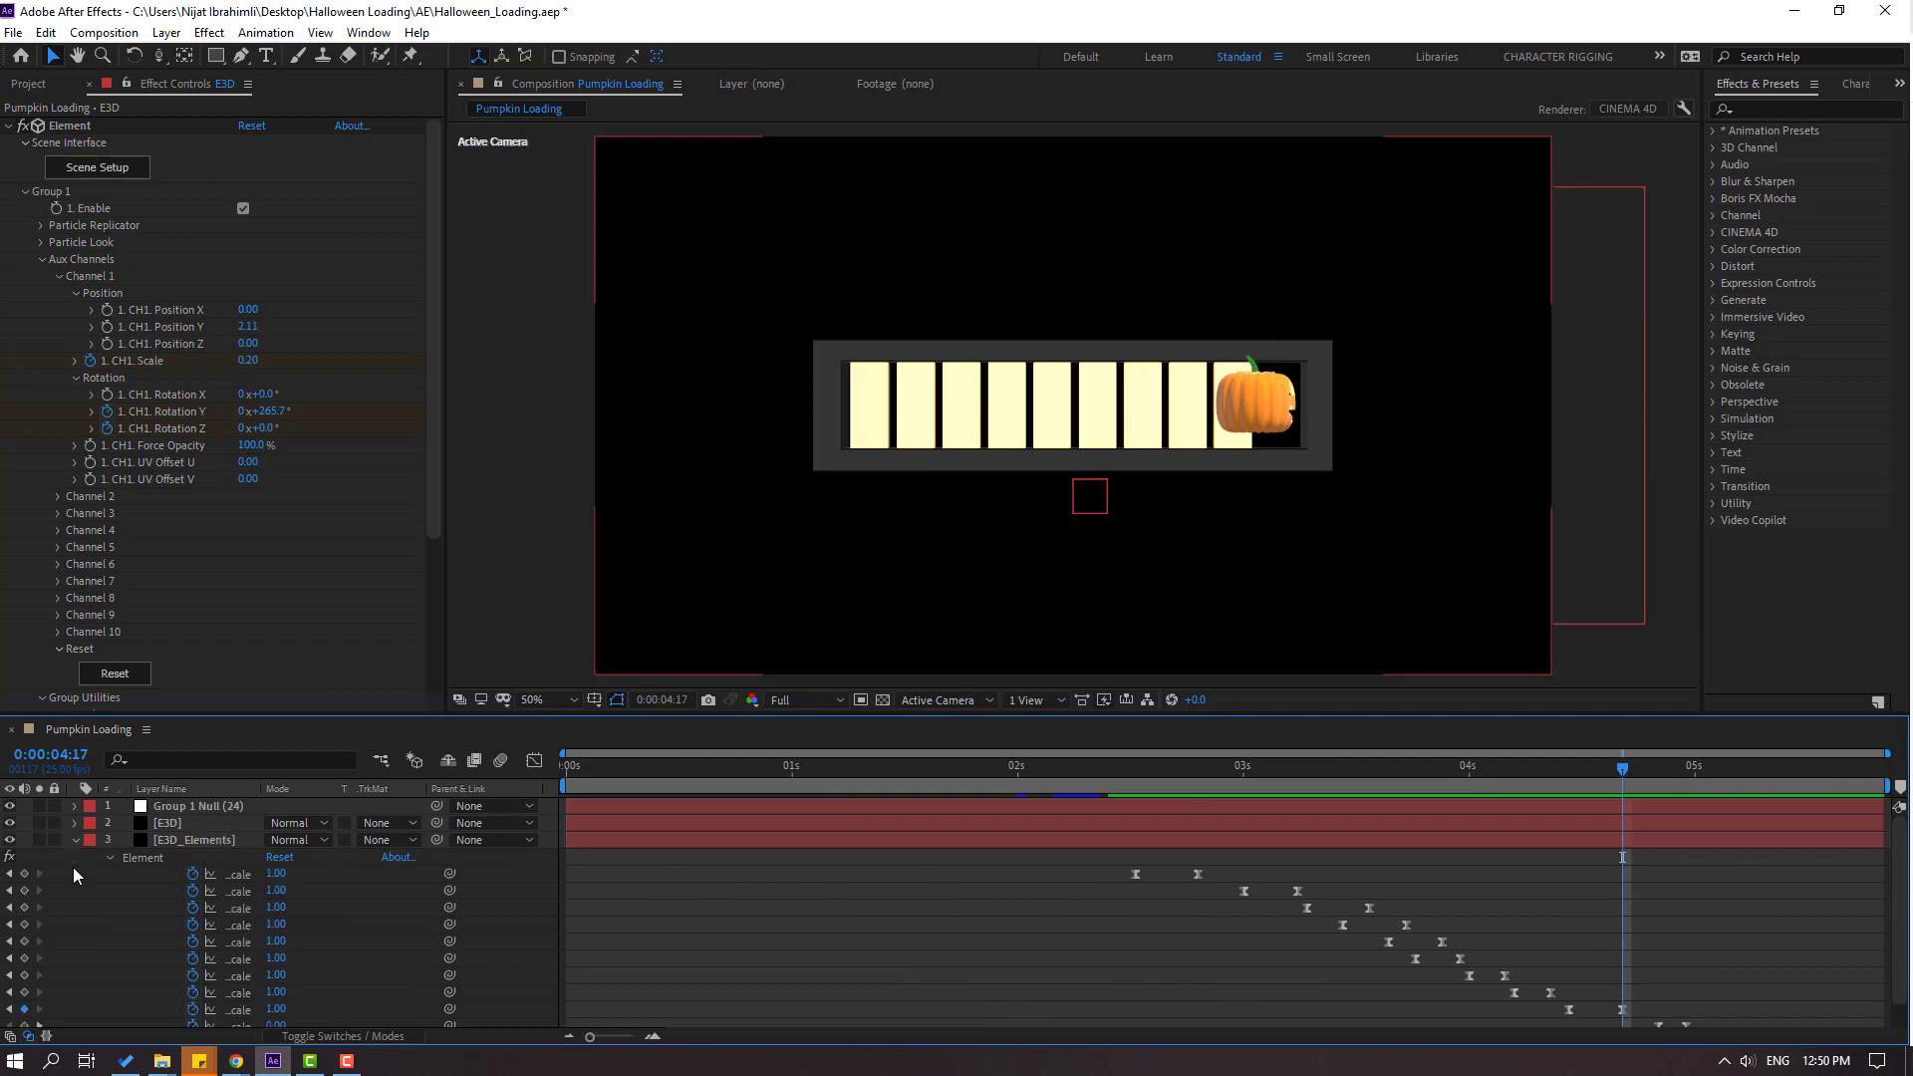
{"action": "left_click", "coordinate": [76, 840]}
Apply the Glow effect to the E3D layer with threshold 78.8%, radius 50, and intensity 0.8.
{"action": "left_click_drag", "start_coordinate": [1097, 769], "coordinate": [970, 779]}
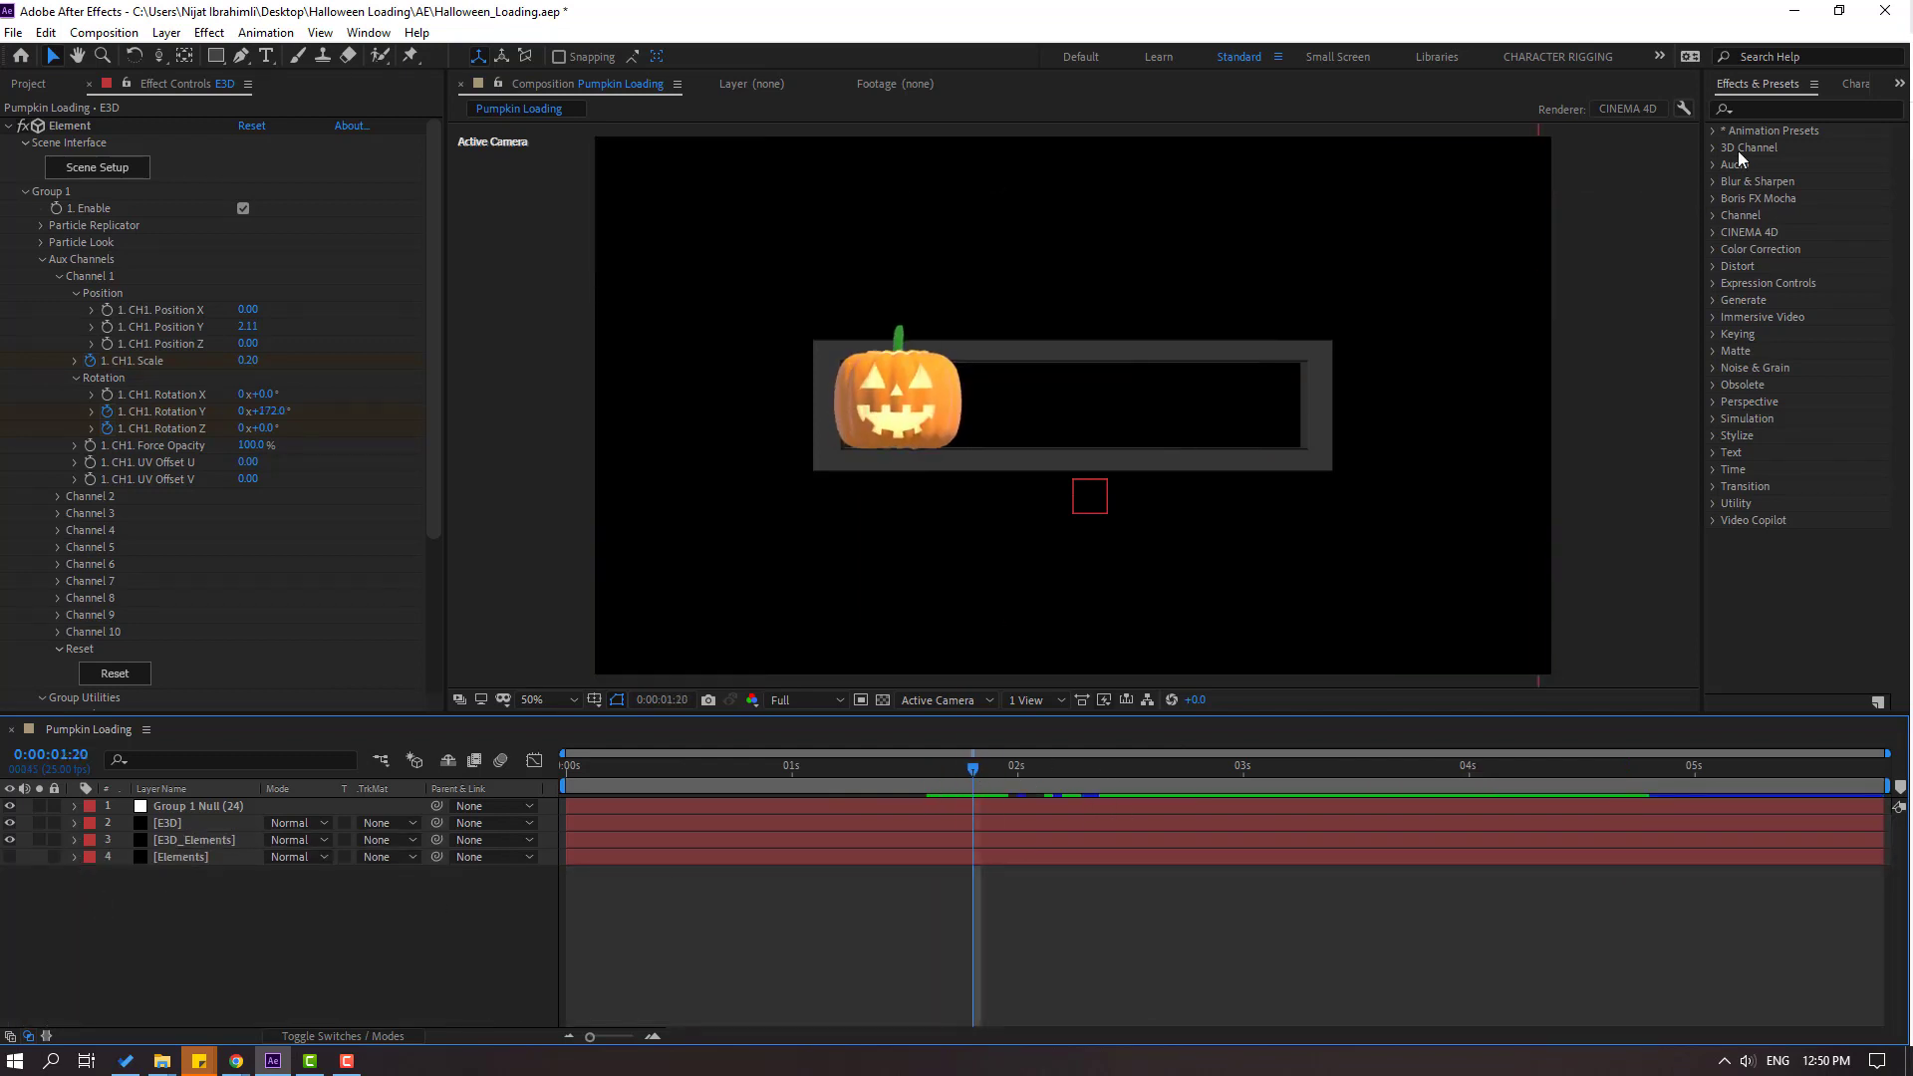
{"action": "left_click", "coordinate": [1777, 108]}
{"action": "type", "text": "glow"}
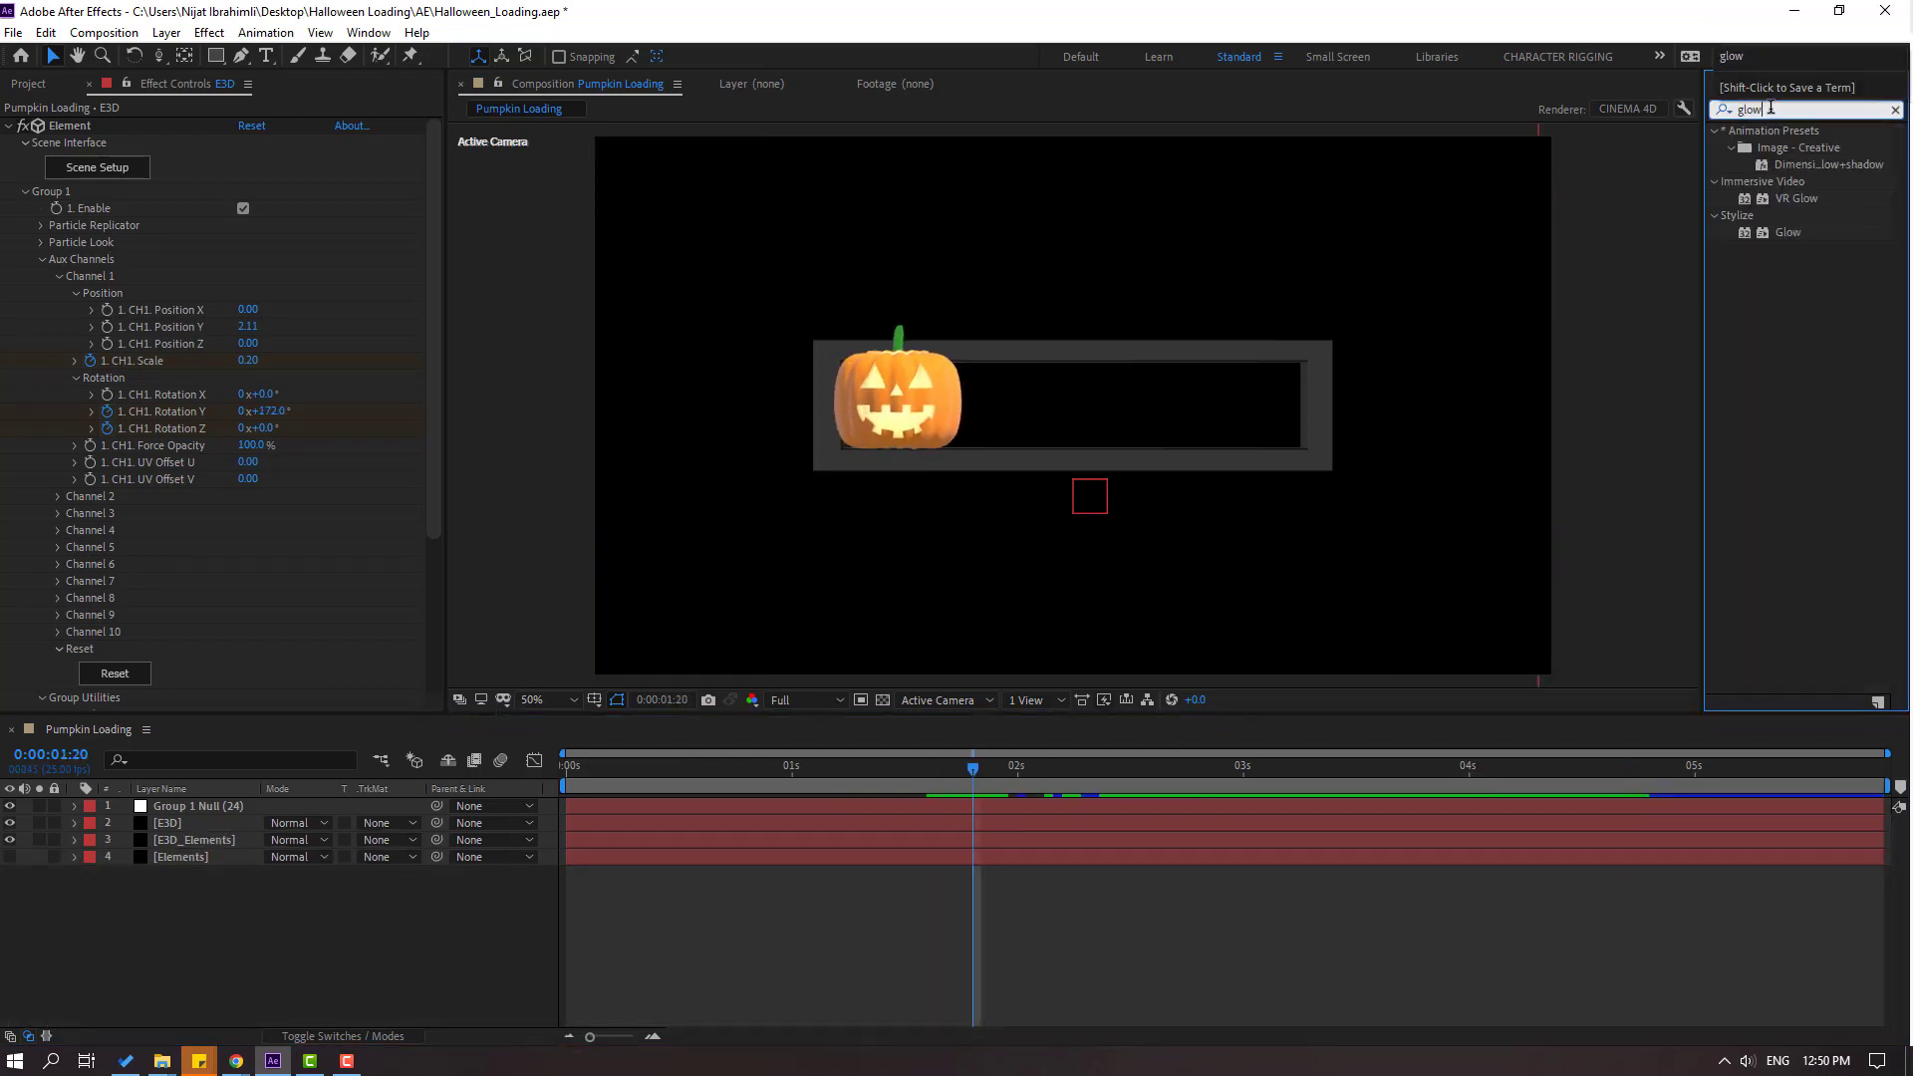
{"action": "left_click_drag", "start_coordinate": [1783, 235], "coordinate": [205, 830]}
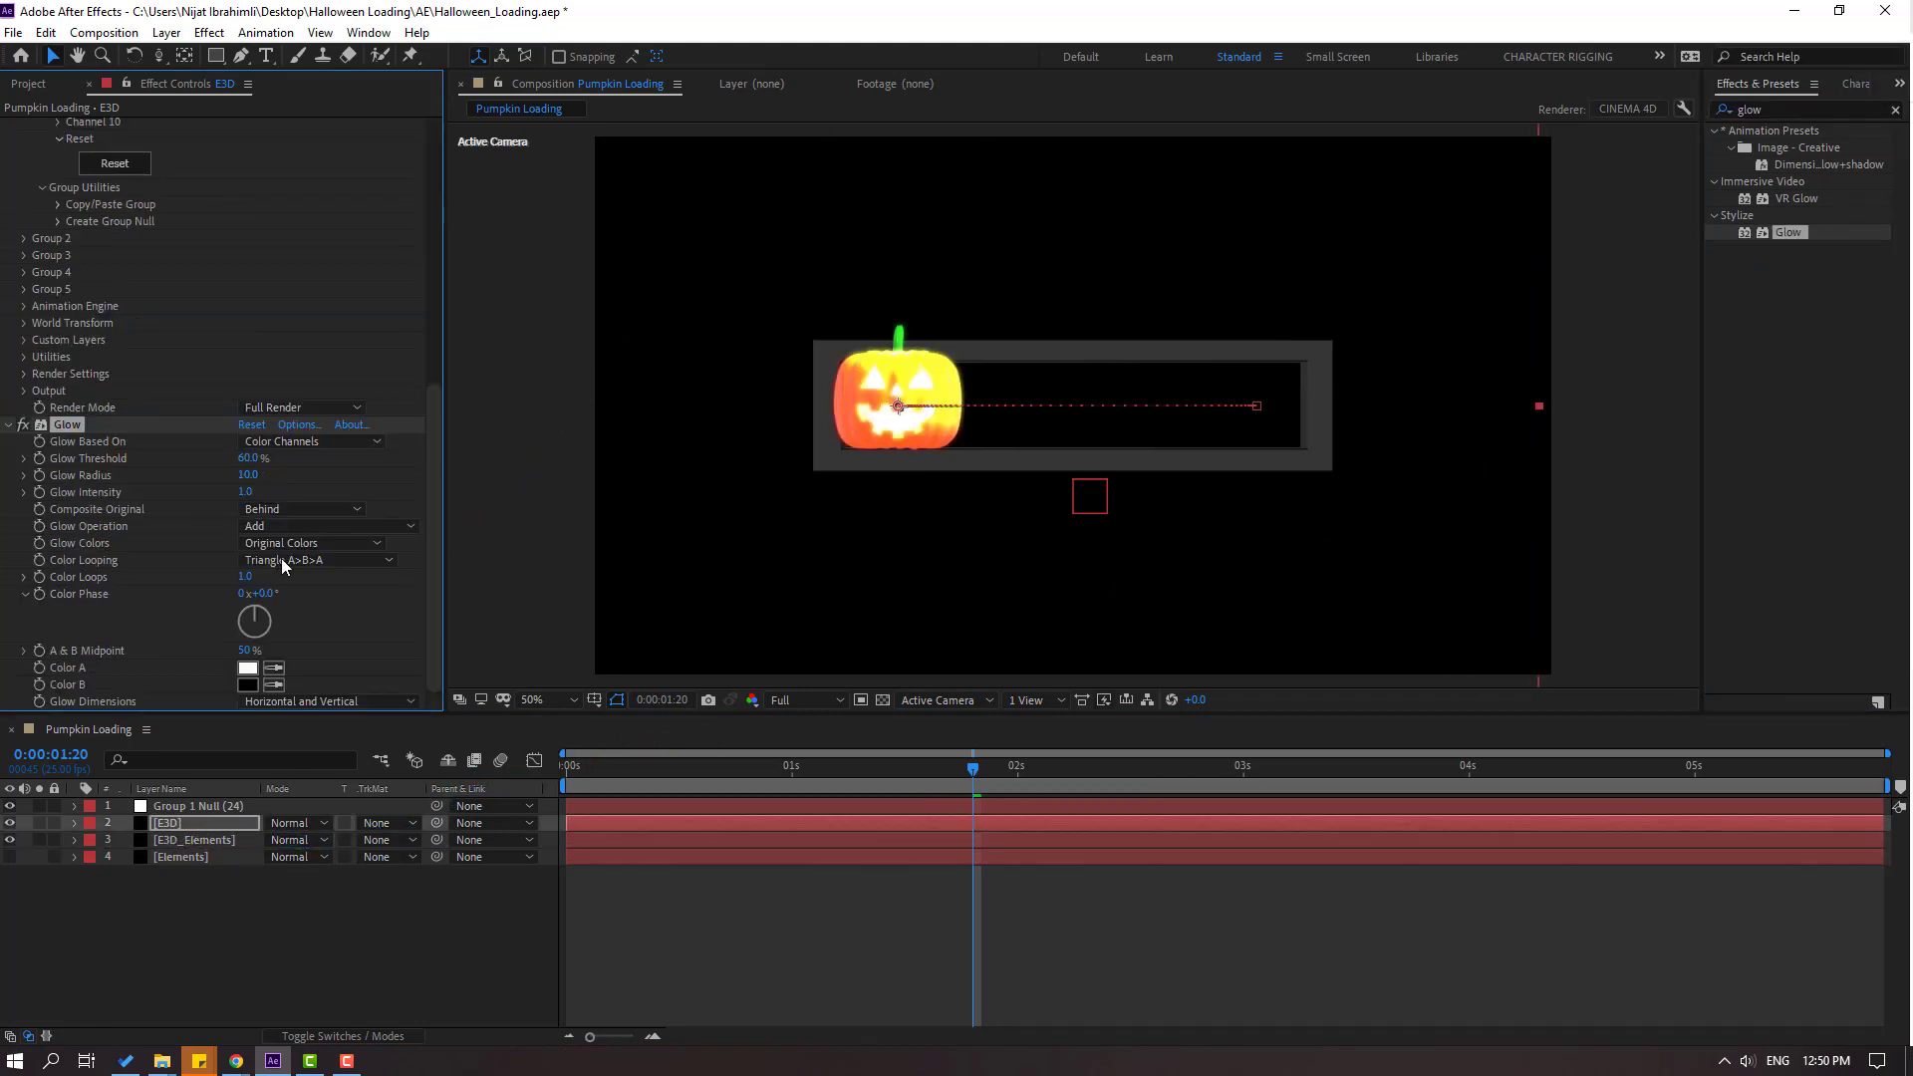
{"action": "mouse_move", "coordinate": [249, 477]}
{"action": "left_mouse_down"}
{"action": "mouse_move", "coordinate": [278, 479]}
{"action": "mouse_move", "coordinate": [302, 448]}
{"action": "mouse_move", "coordinate": [304, 489]}
{"action": "mouse_move", "coordinate": [237, 508]}
{"action": "left_mouse_up"}
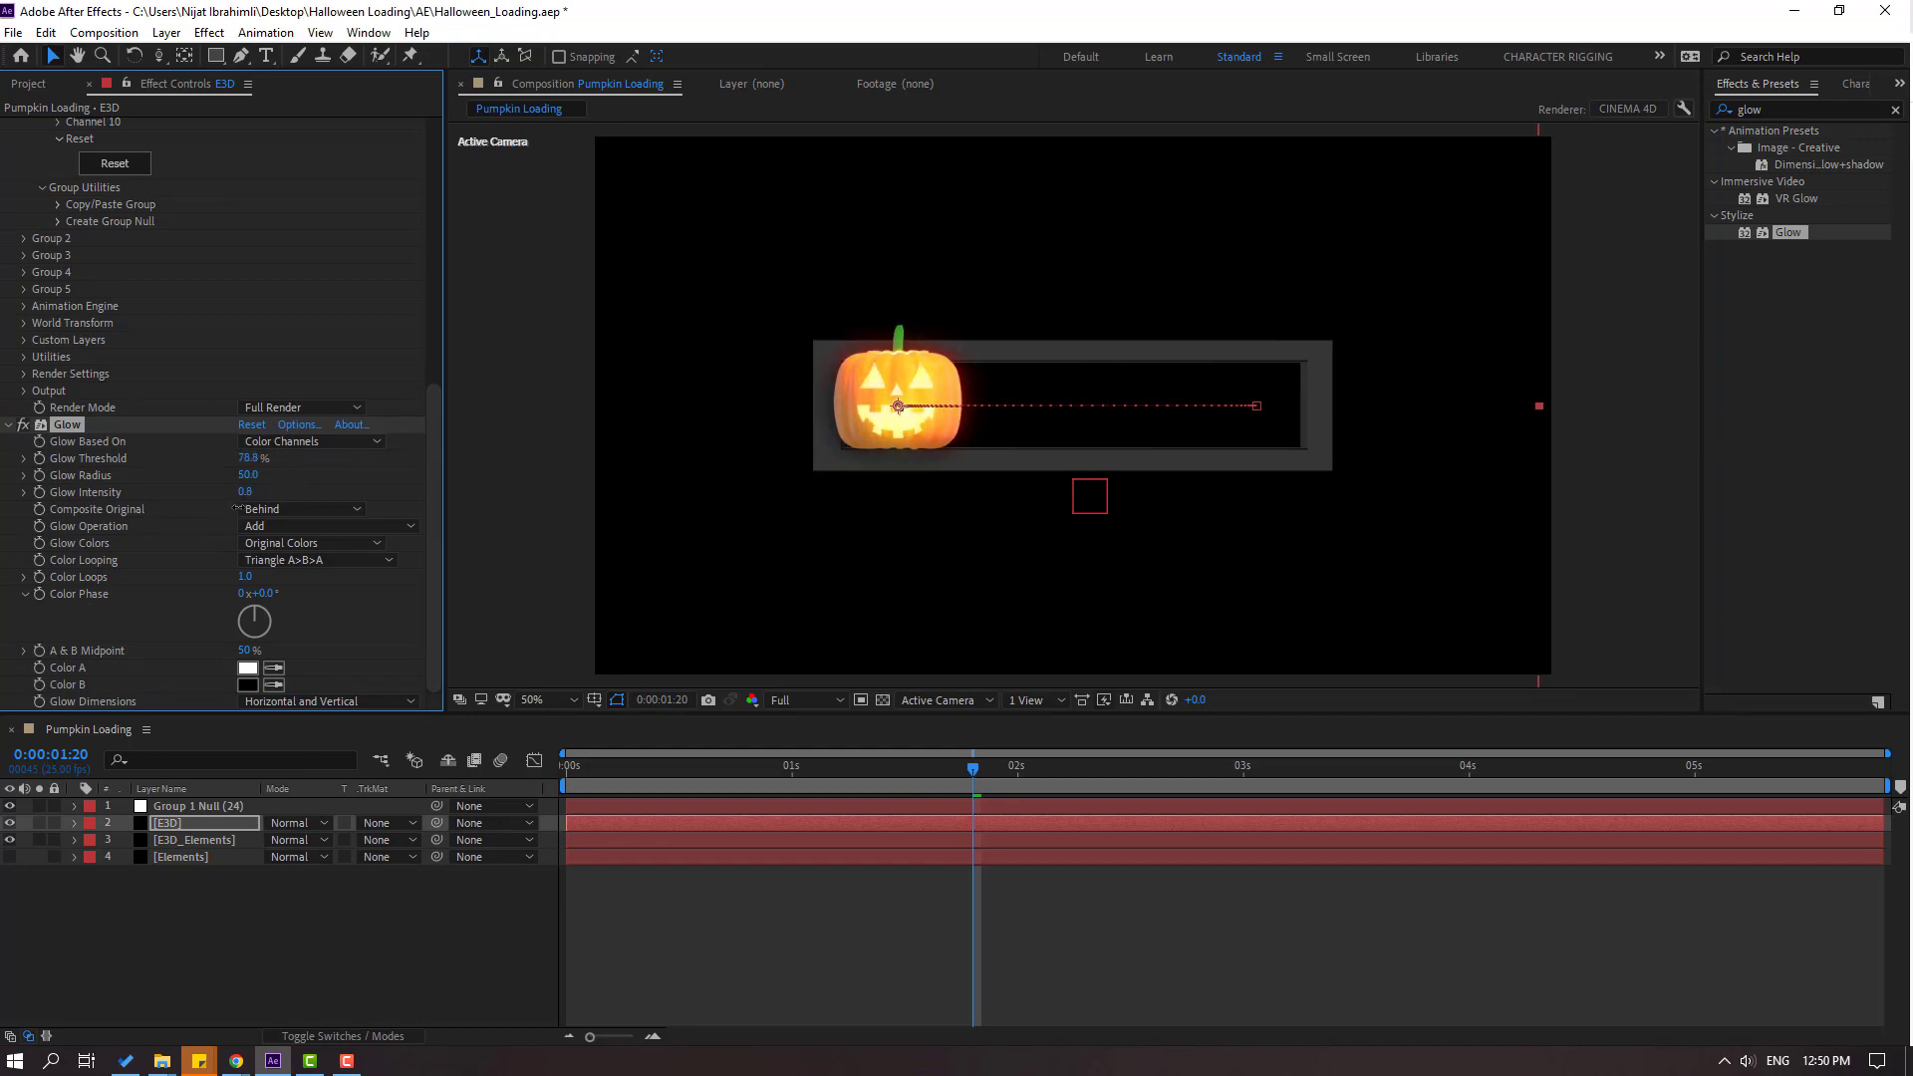
{"action": "left_click_drag", "start_coordinate": [980, 769], "coordinate": [883, 777]}
Create a comp-sized black solid named BG and place it beneath all other layers.
{"action": "left_click", "coordinate": [356, 911]}
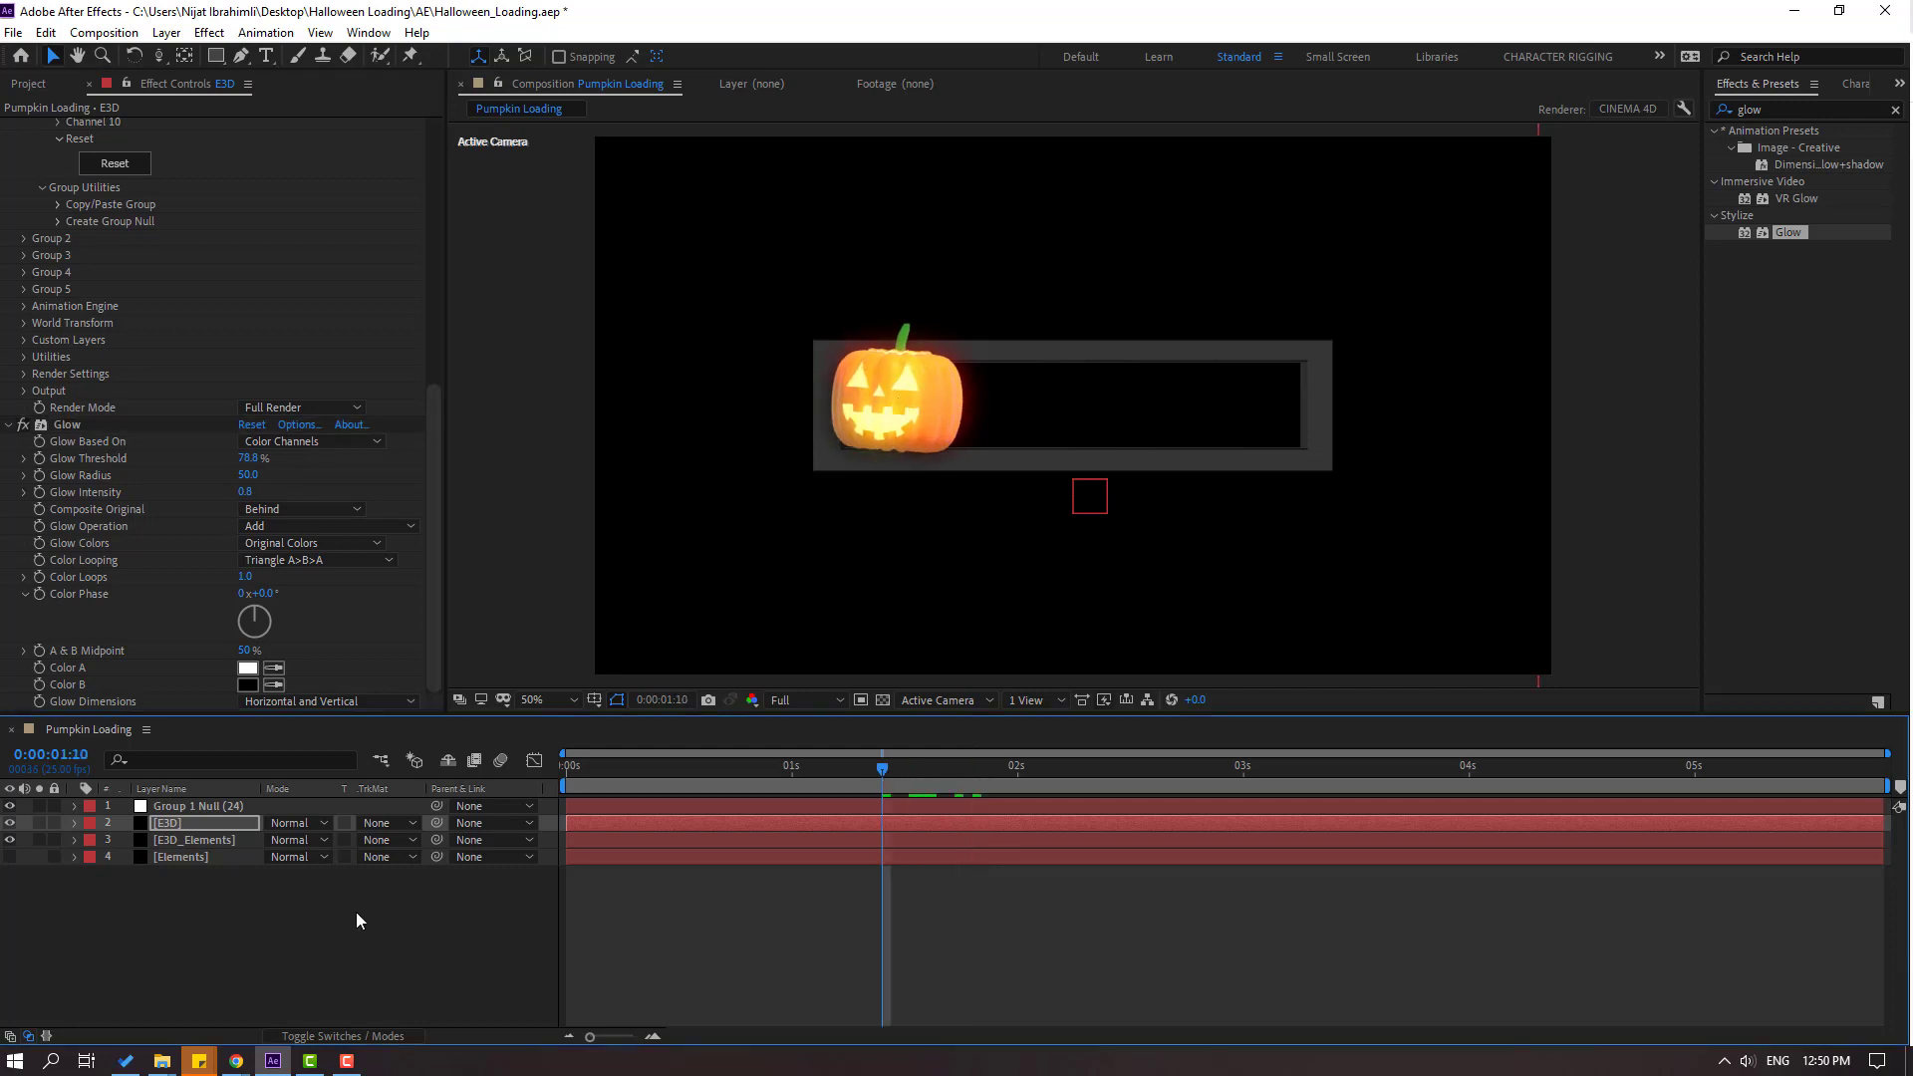
{"action": "right_click", "coordinate": [193, 934]}
{"action": "mouse_move", "coordinate": [219, 708]}
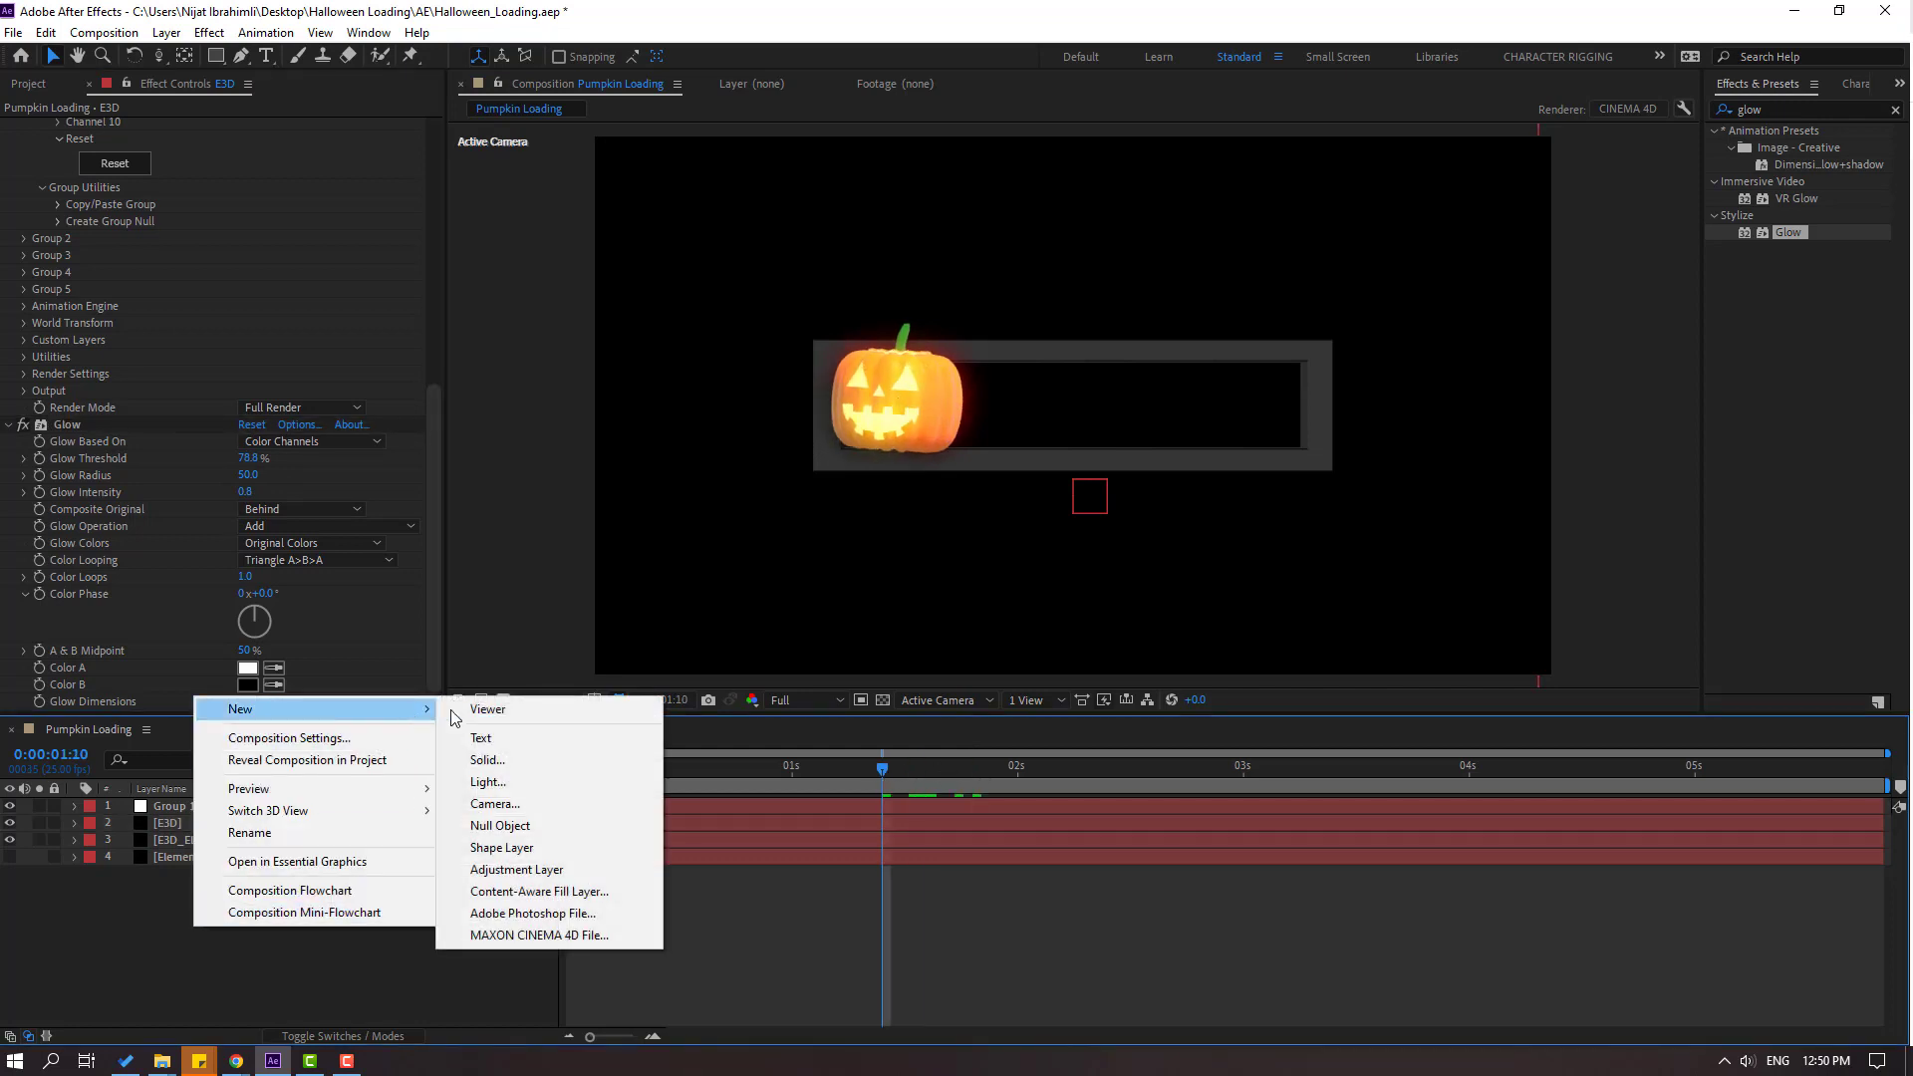
{"action": "left_click", "coordinate": [518, 763]}
{"action": "type", "text": "BG"}
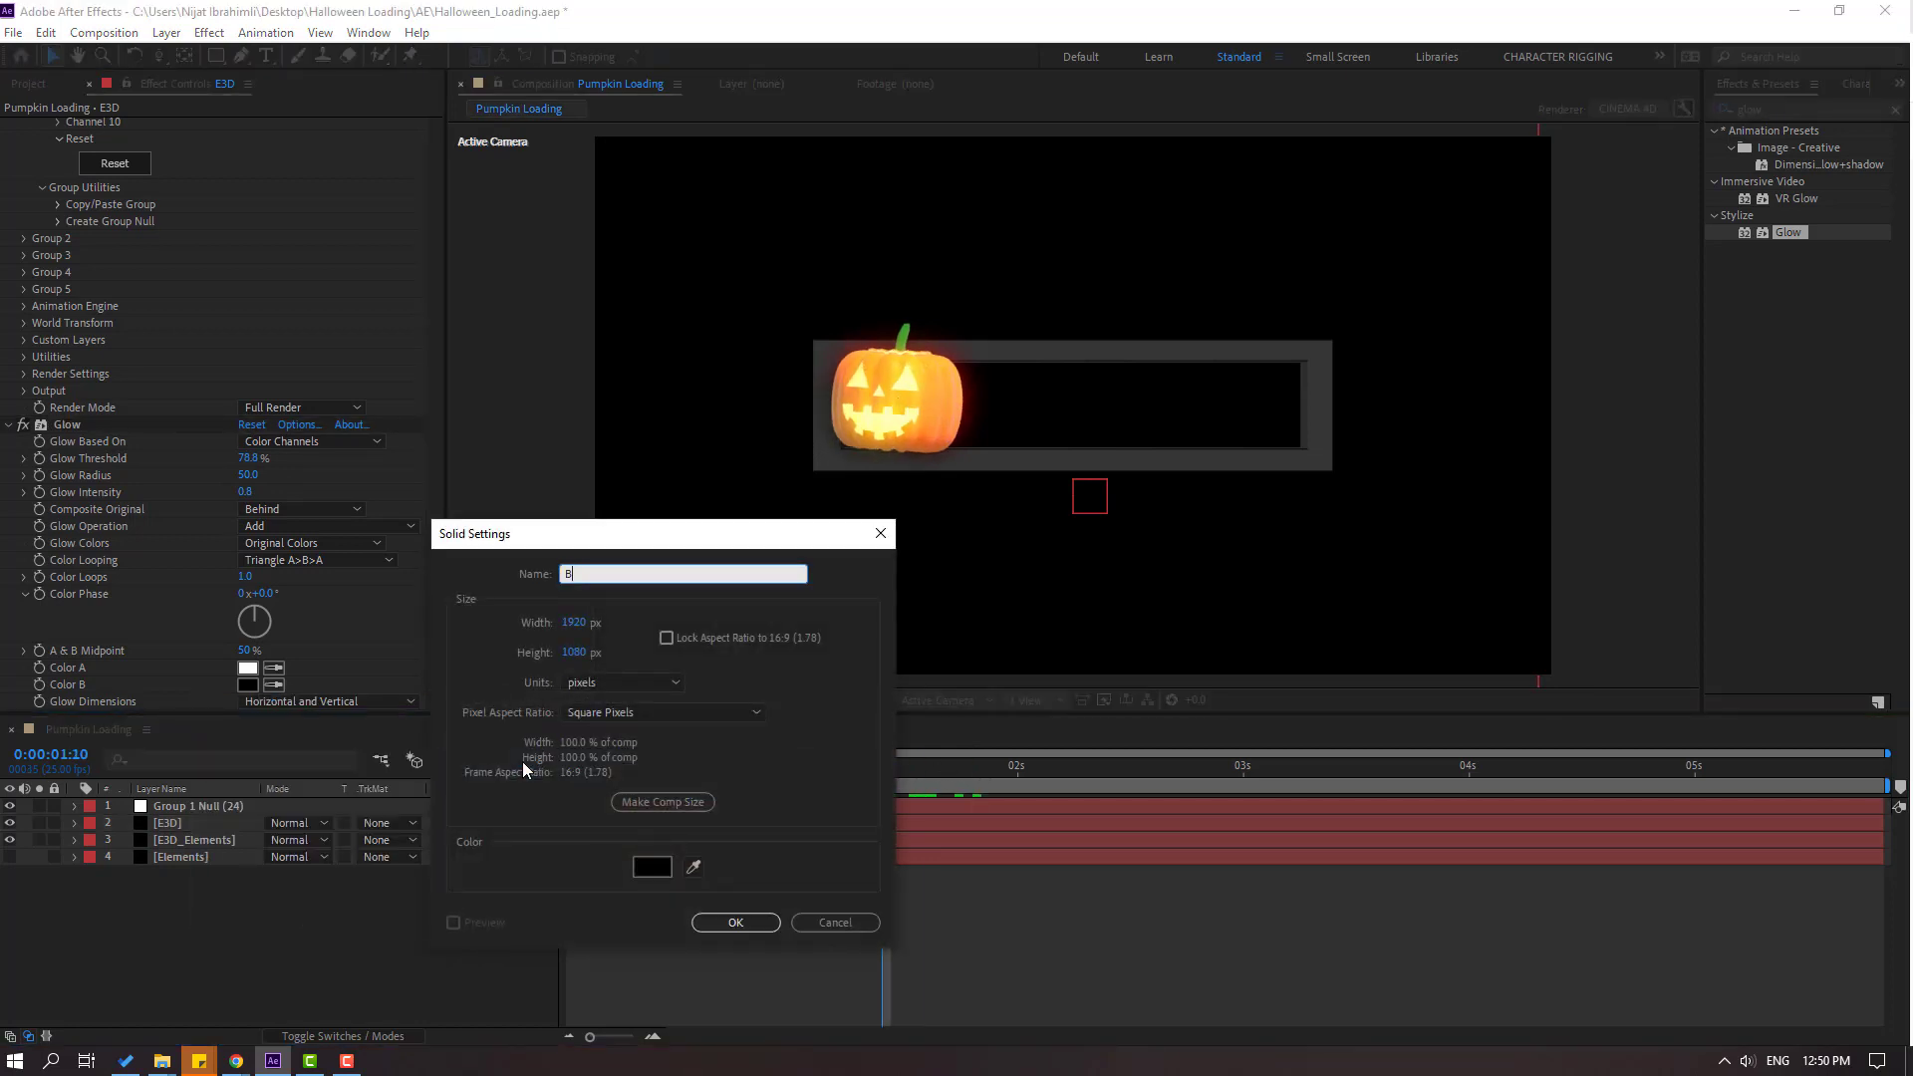
{"action": "left_click", "coordinate": [734, 918]}
{"action": "left_click_drag", "start_coordinate": [180, 809], "coordinate": [184, 892]}
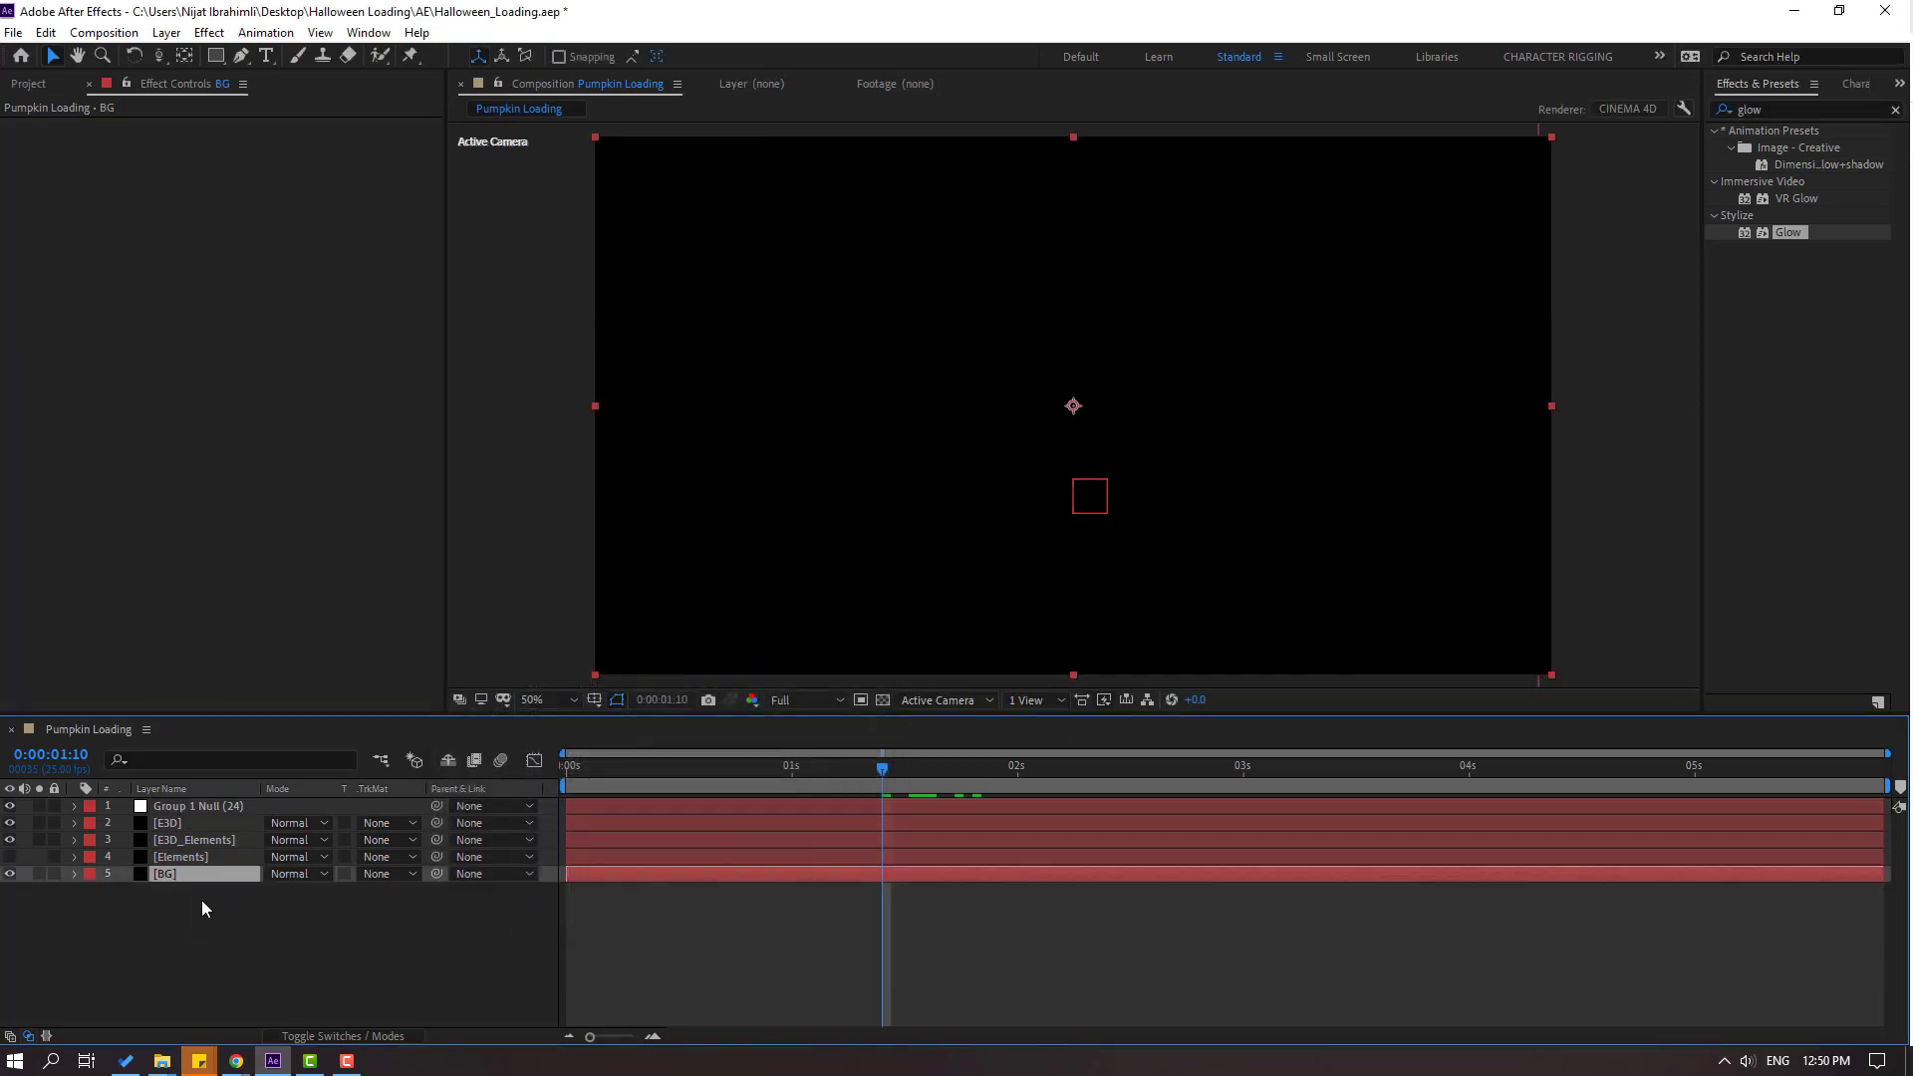
Apply Gradient Ramp to the BG layer, set its shape to Radial Ramp, and swap its colors.
{"action": "left_click", "coordinate": [1765, 110]}
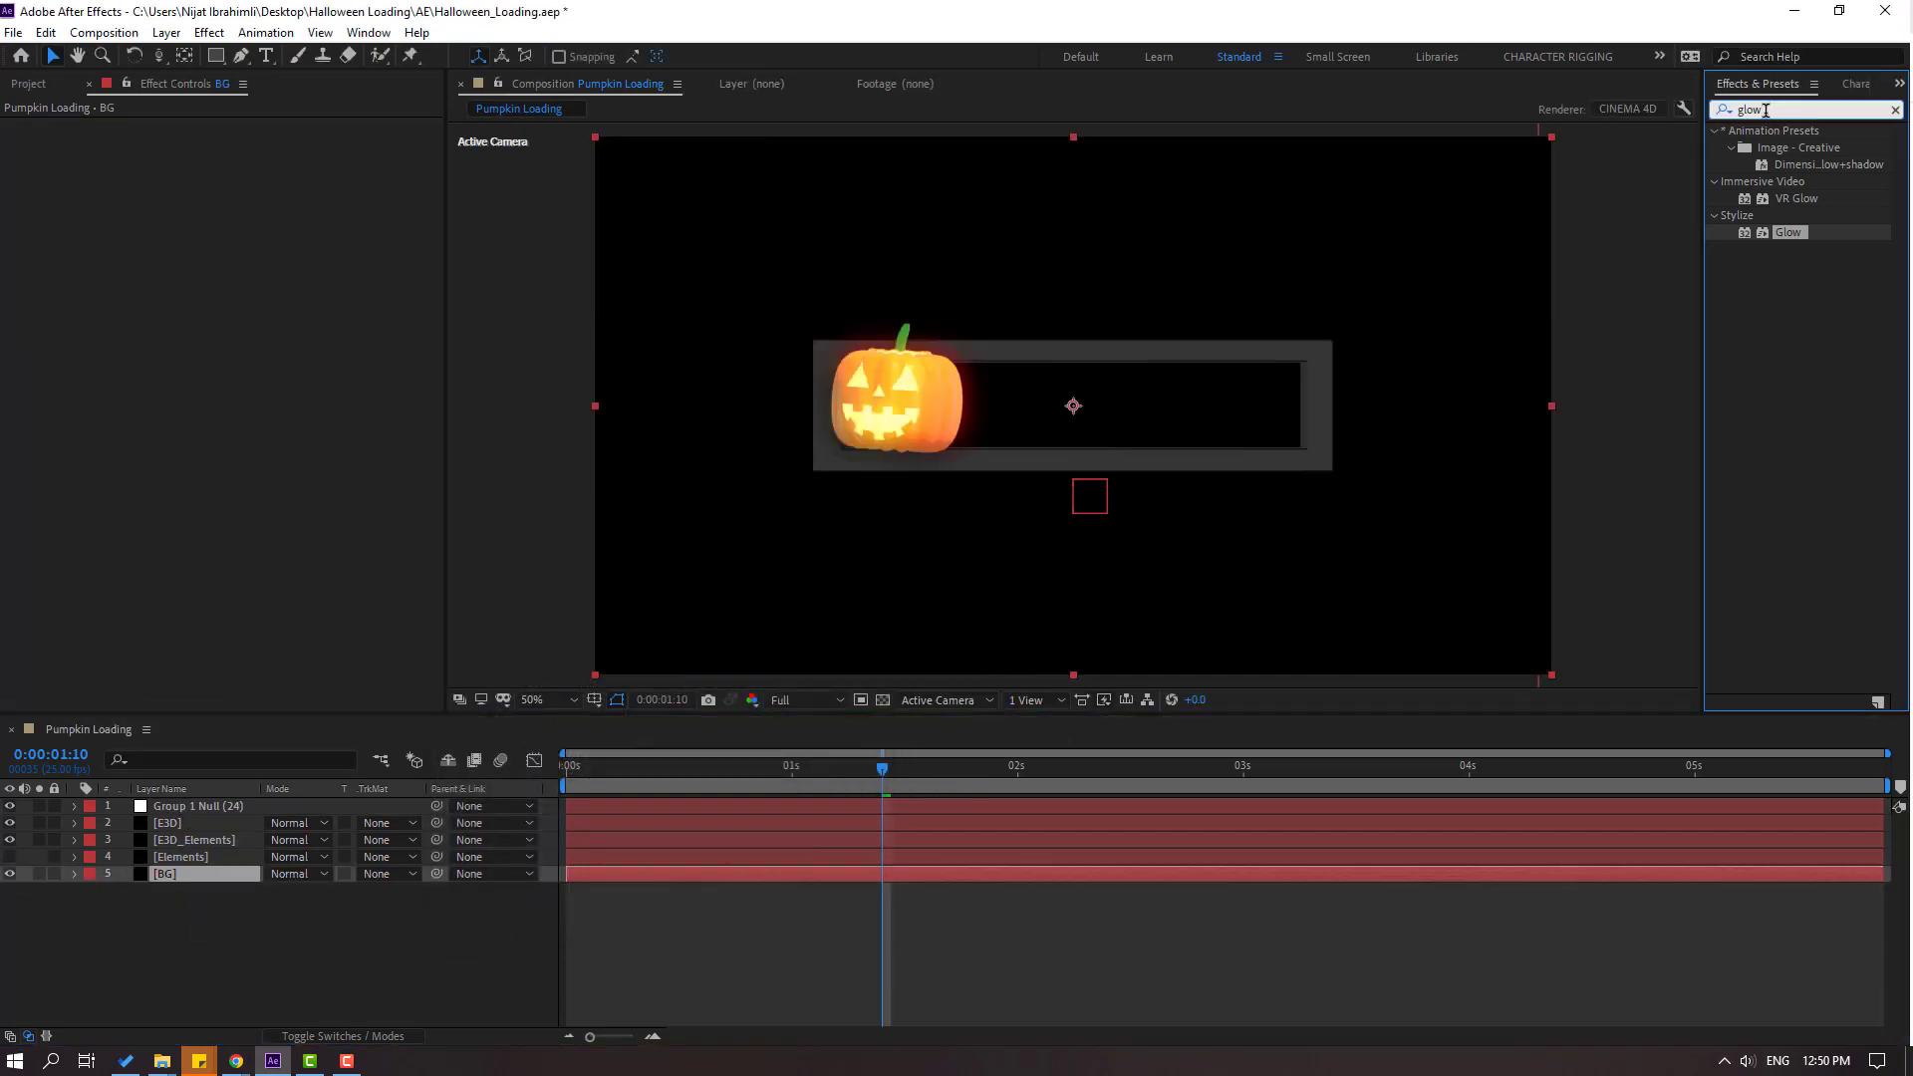
{"action": "double_click", "coordinate": [1765, 110]}
{"action": "type", "text": "gradi"}
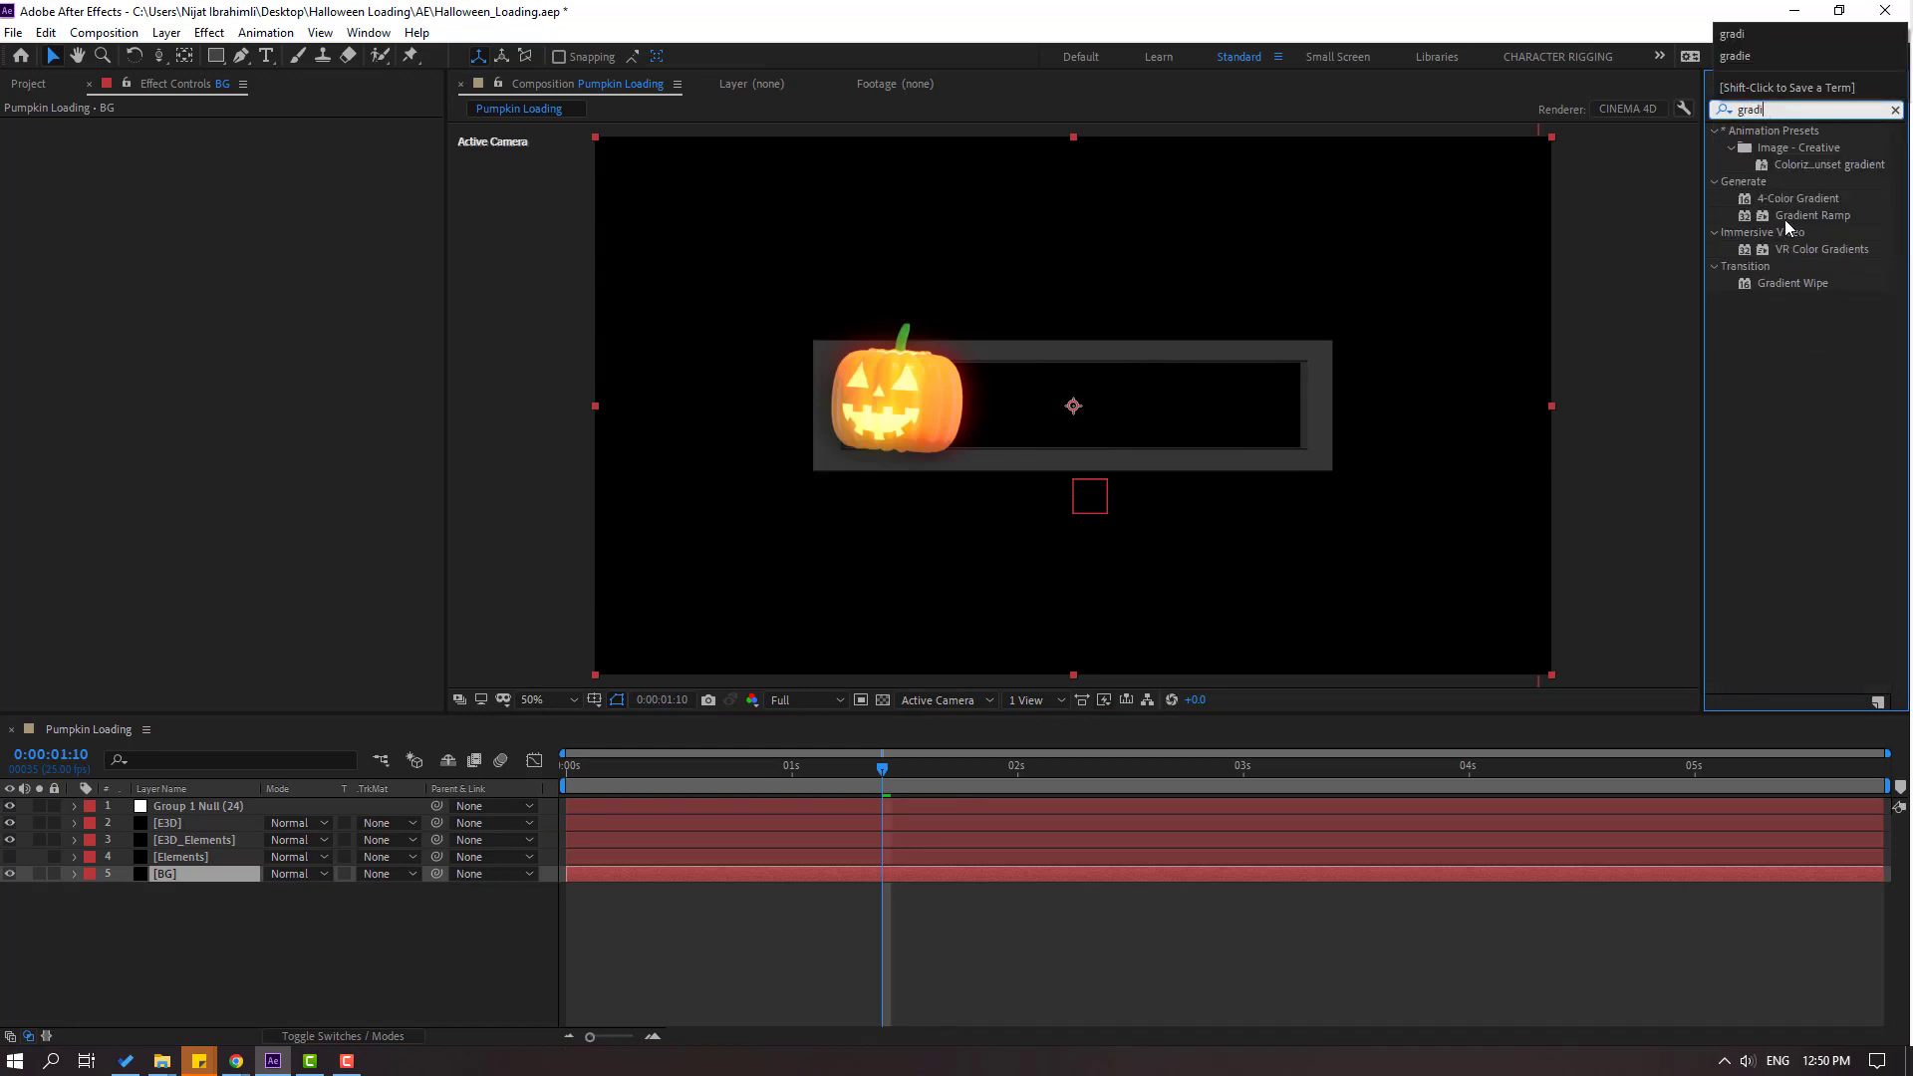
{"action": "left_click_drag", "start_coordinate": [1788, 227], "coordinate": [189, 874]}
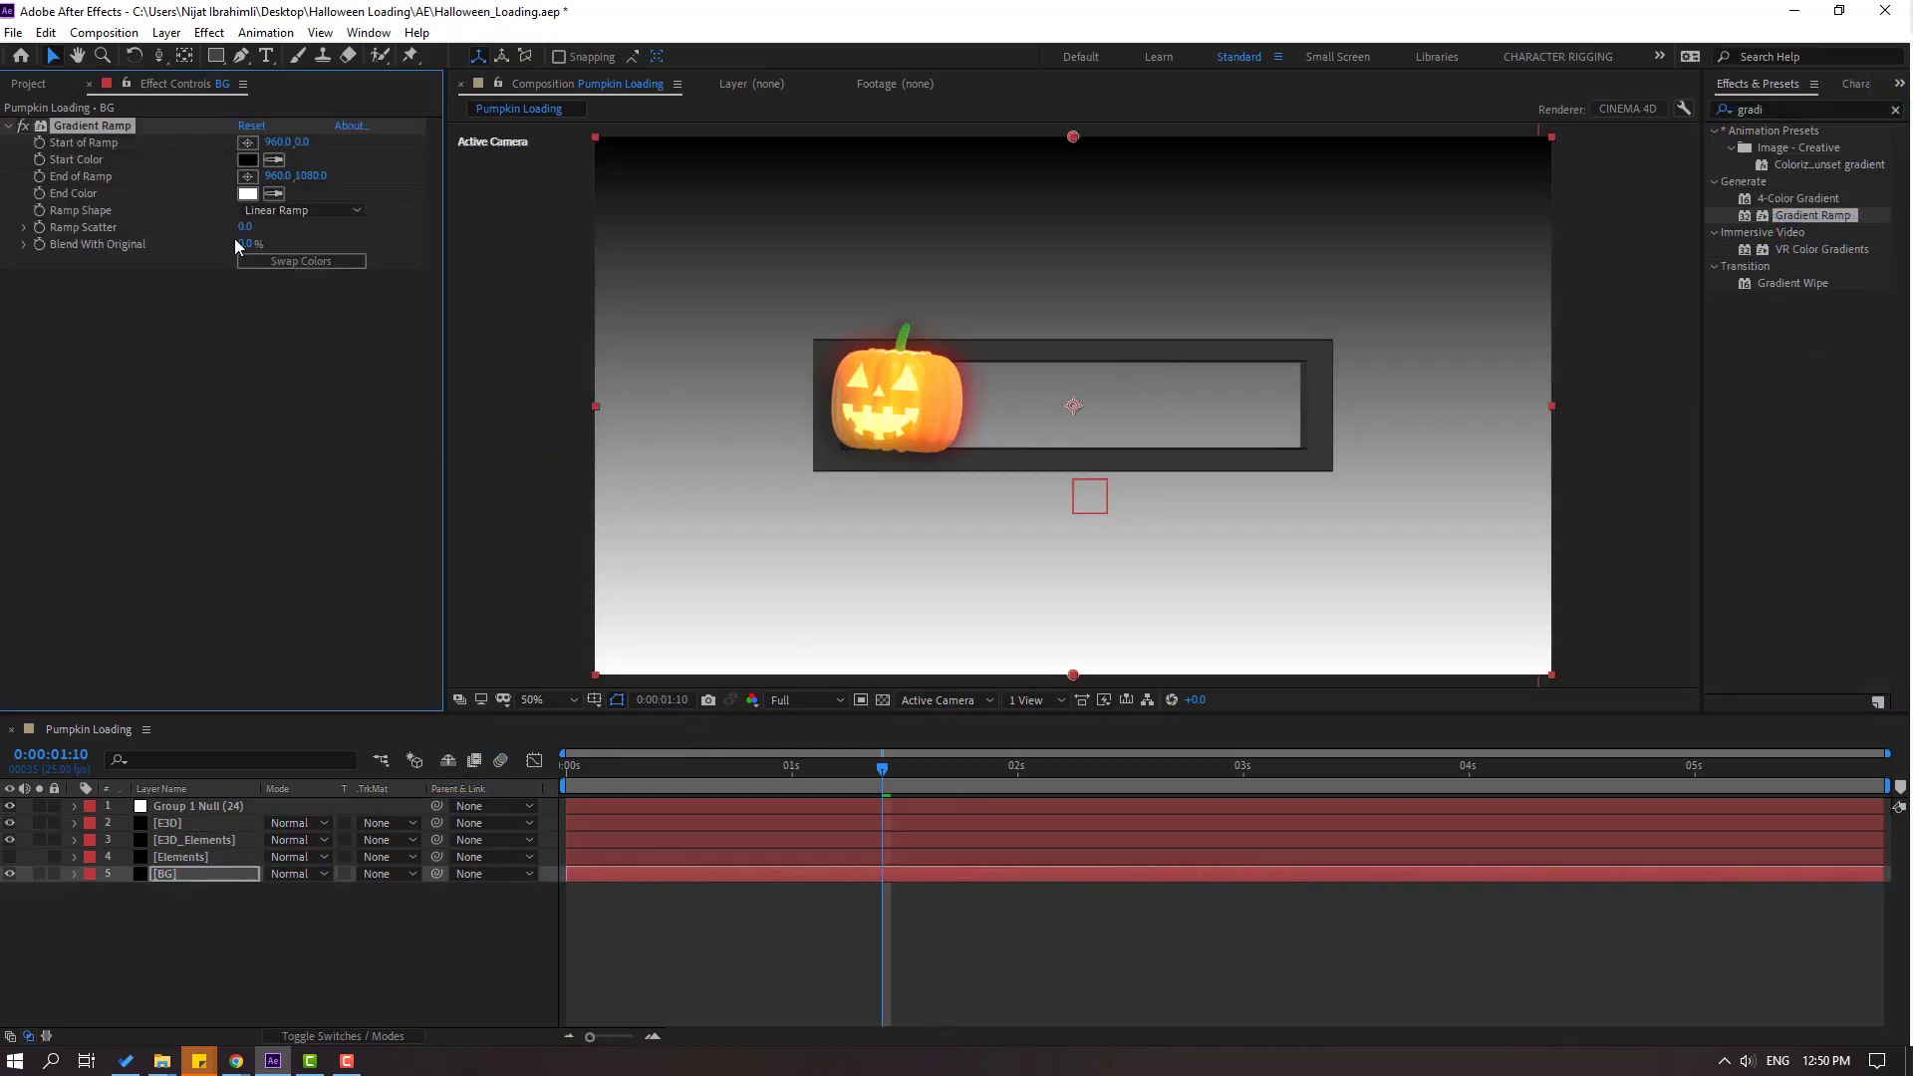
{"action": "left_click", "coordinate": [298, 215]}
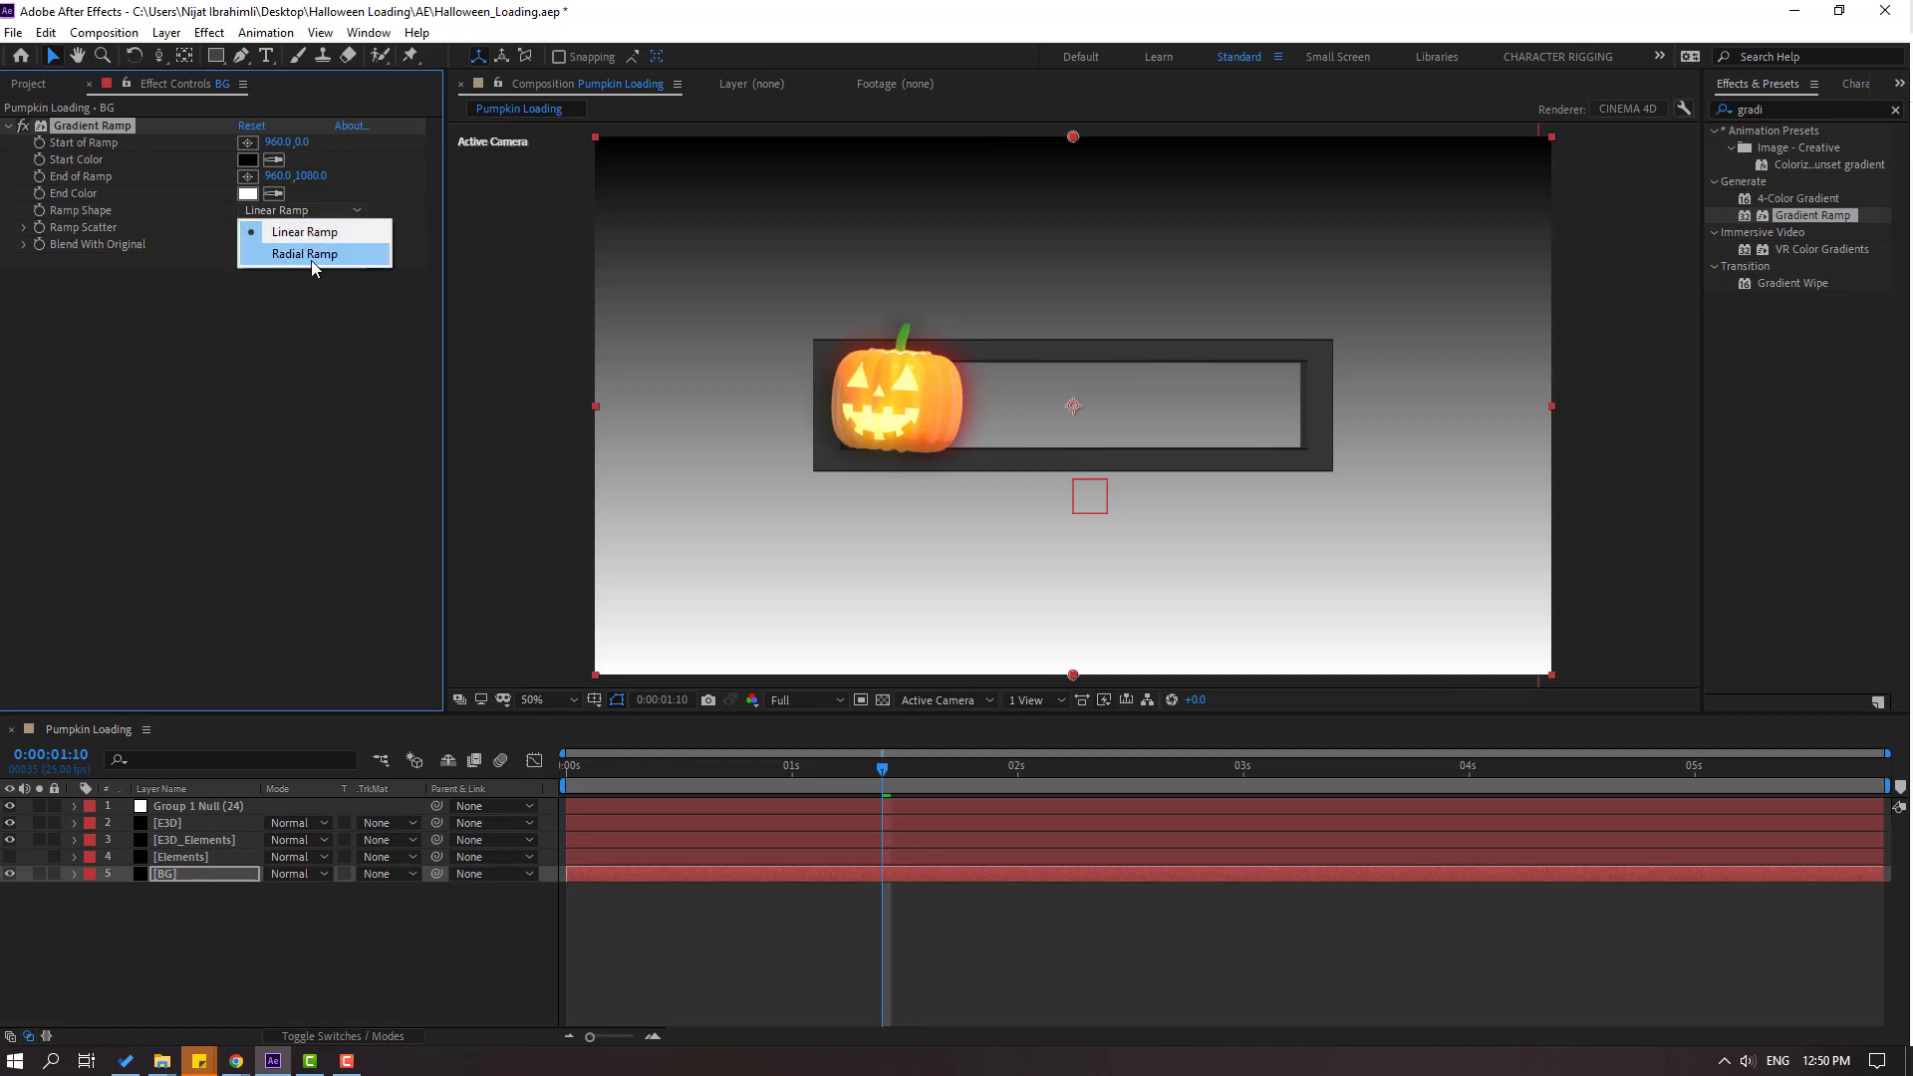
{"action": "left_click", "coordinate": [309, 255]}
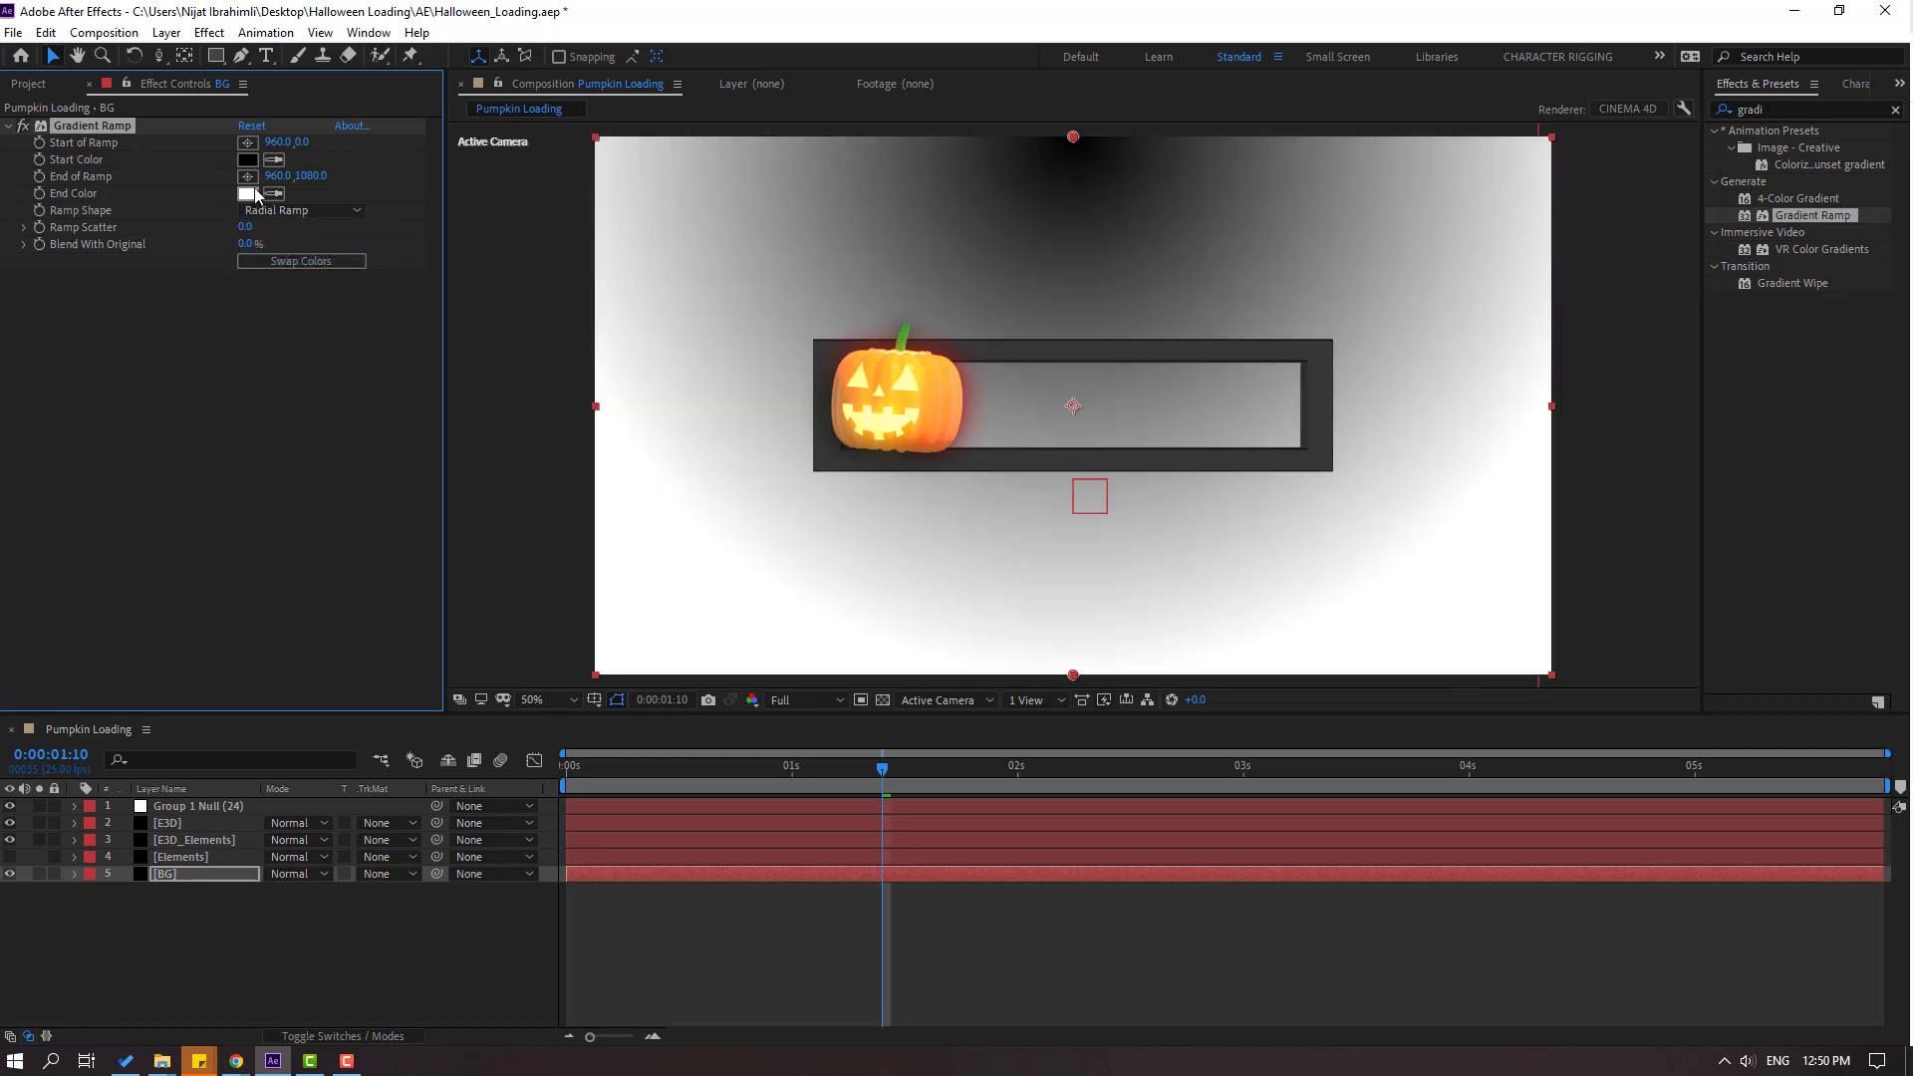
{"action": "left_click", "coordinate": [307, 263]}
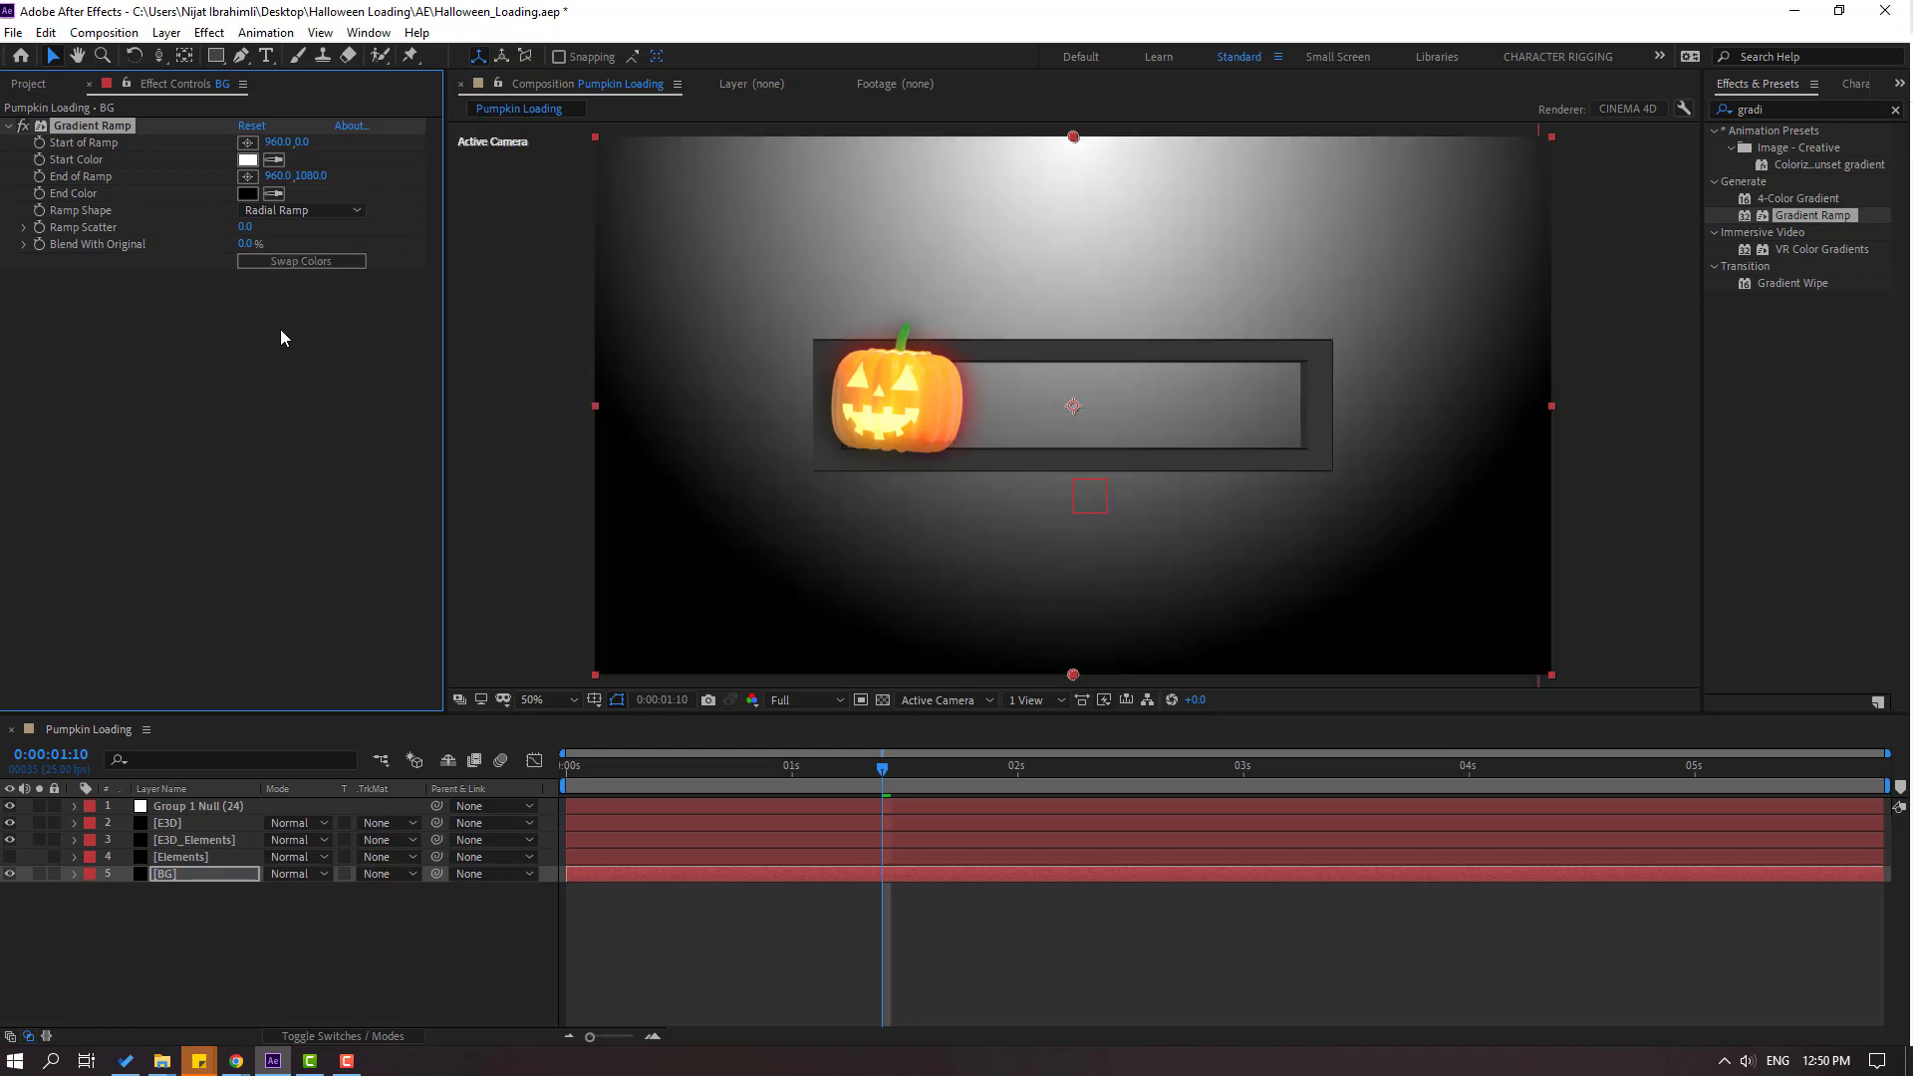
Set the ramp's start color to grey 868686 and its end color to dark grey 131313.
{"action": "left_click", "coordinate": [247, 159]}
{"action": "left_click_drag", "start_coordinate": [1032, 808], "coordinate": [979, 874]}
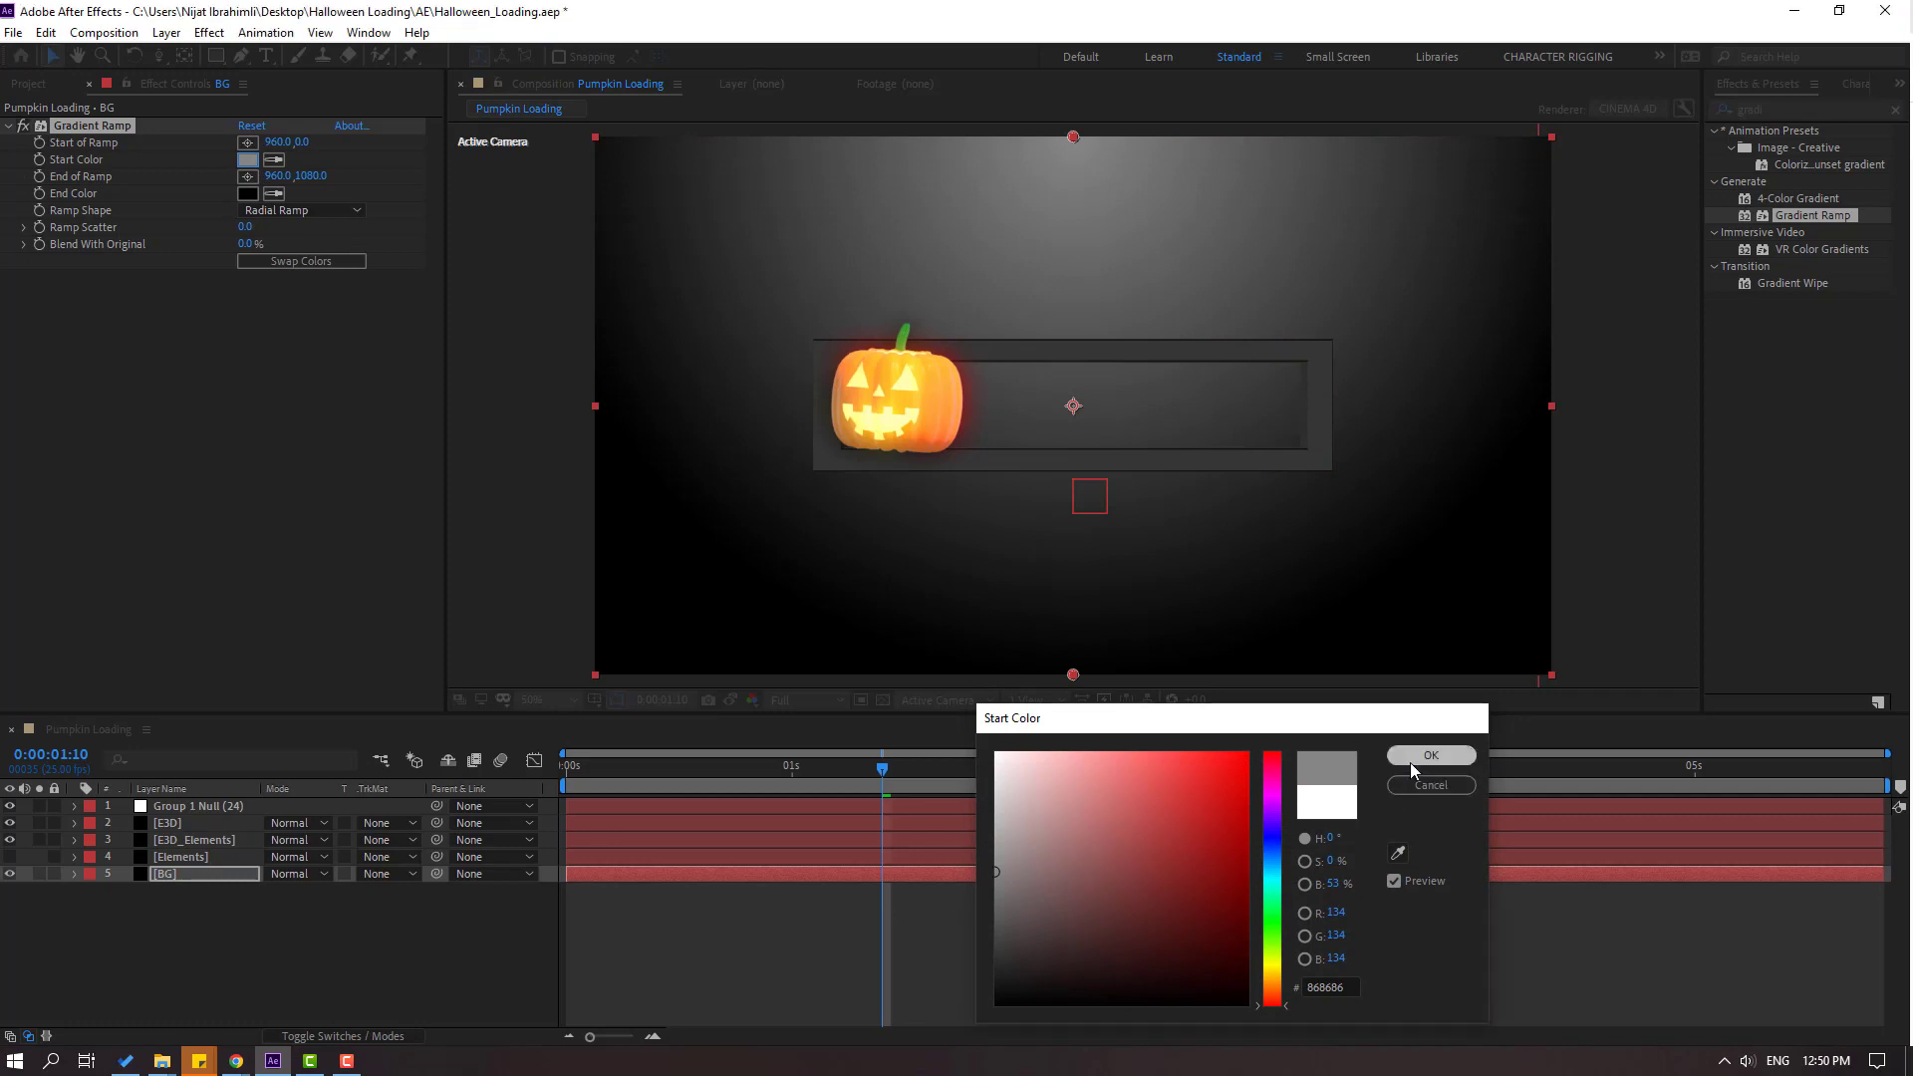
{"action": "left_click", "coordinate": [1431, 755]}
{"action": "left_click", "coordinate": [247, 193]}
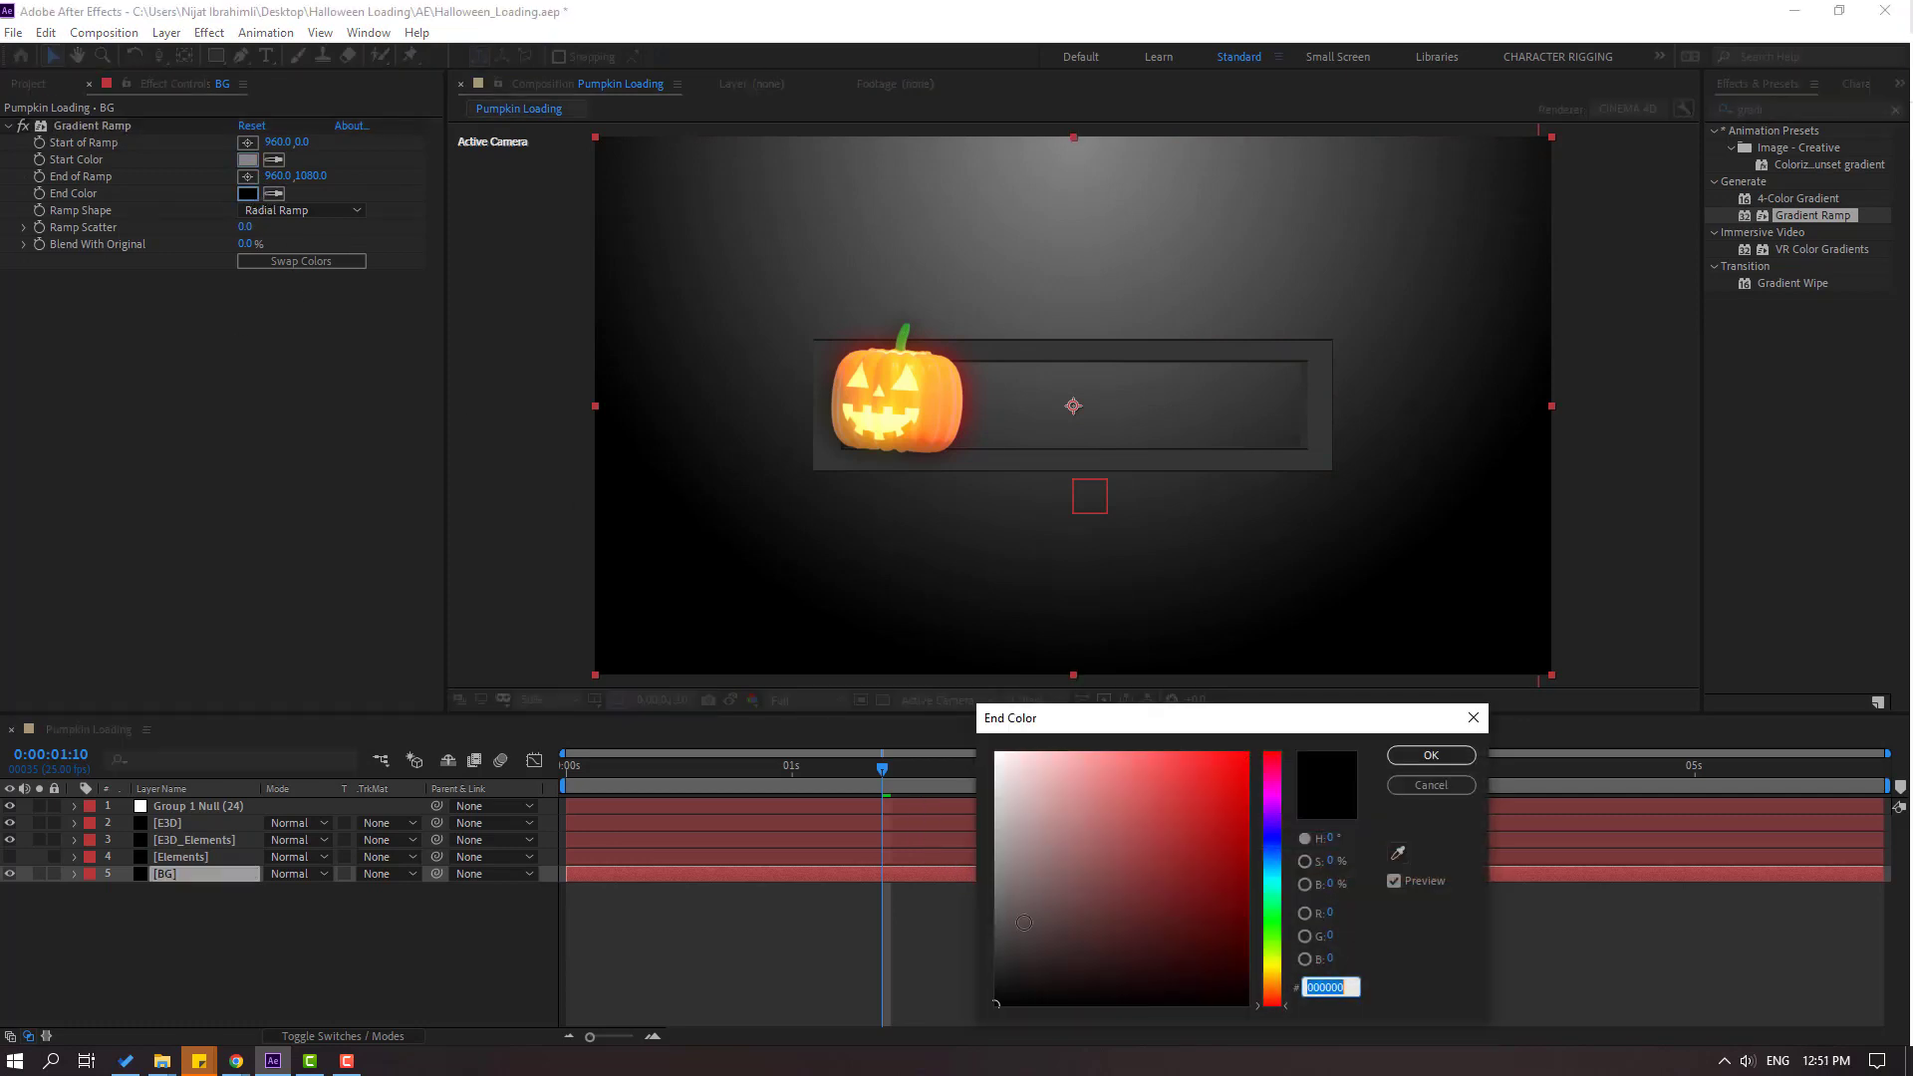
{"action": "left_click_drag", "start_coordinate": [1026, 976], "coordinate": [983, 977]}
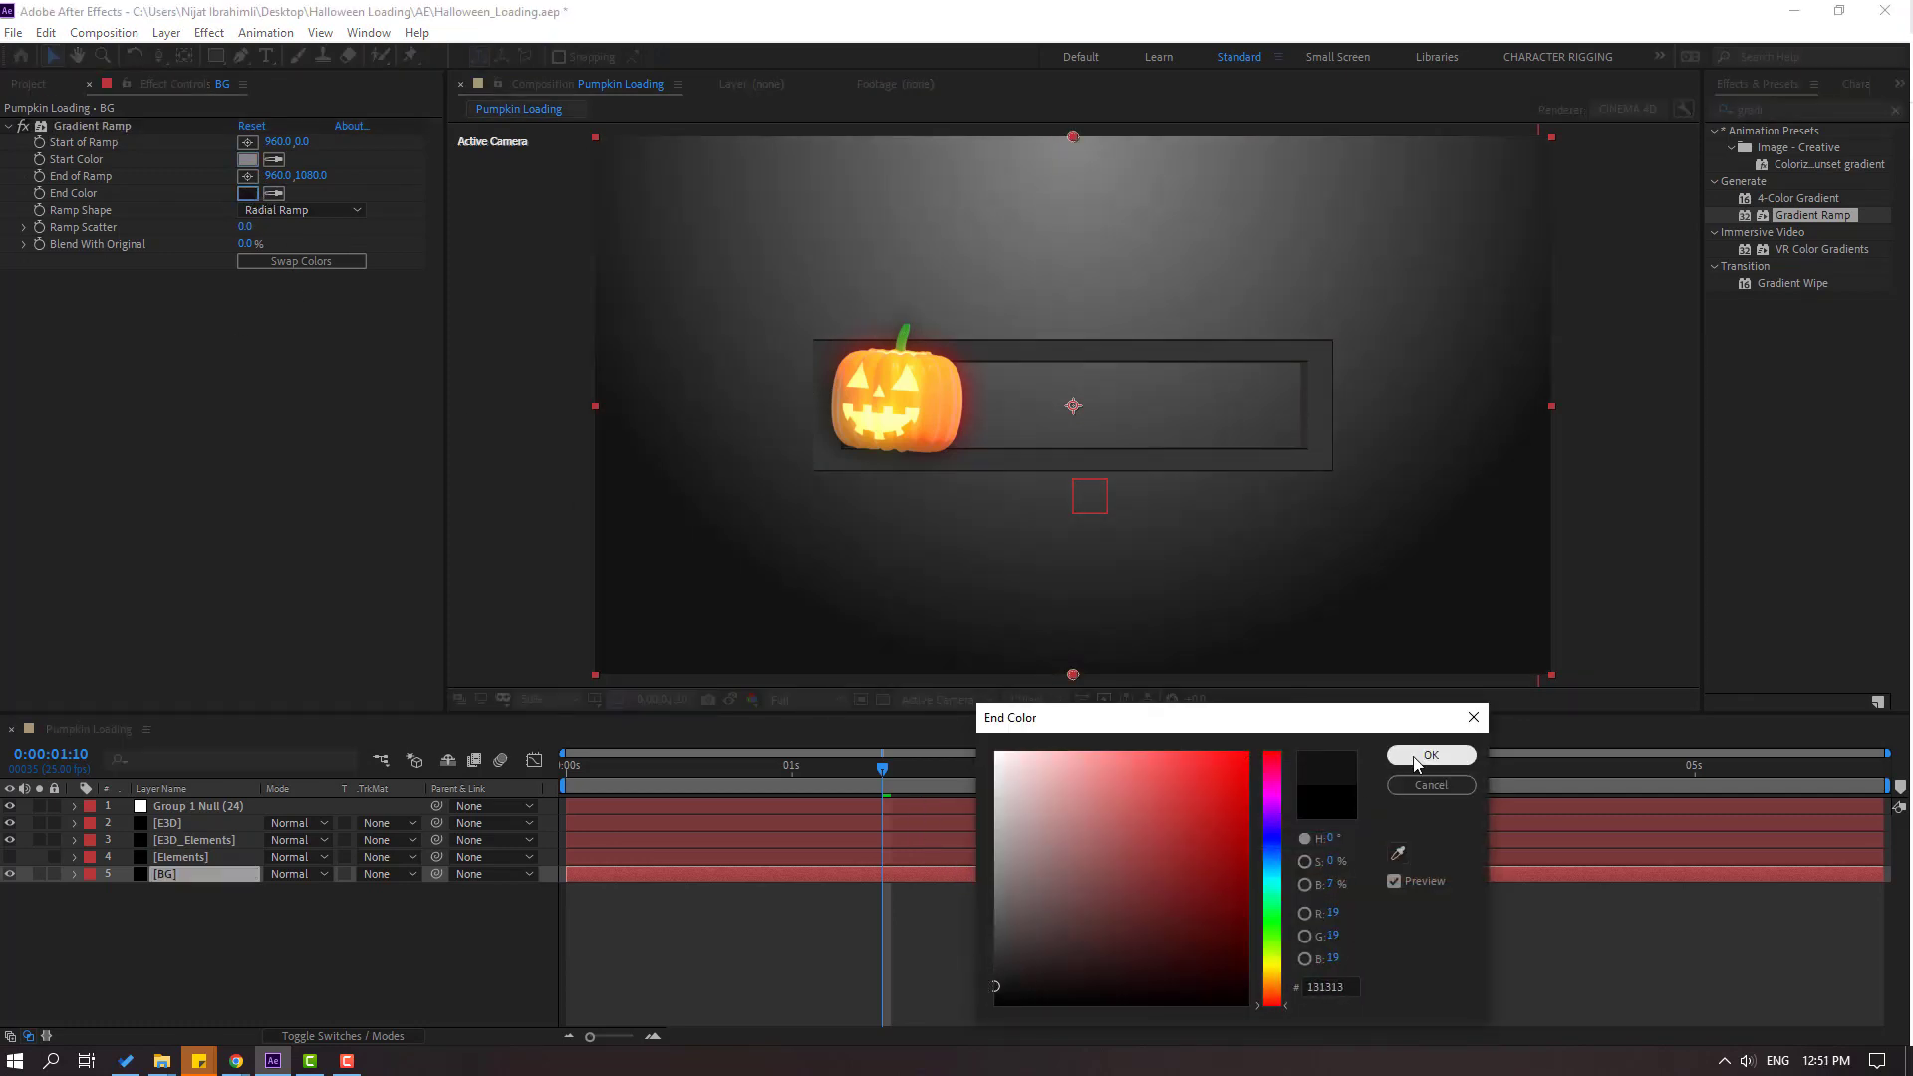
{"action": "left_click", "coordinate": [1430, 755]}
Swap the ramp colors again and extend the End of Ramp point below the frame to about 1020, 2300.
{"action": "scroll", "coordinate": [1150, 534], "scroll_direction": "down", "scroll_amount": 2}
{"action": "left_click_drag", "start_coordinate": [1073, 541], "coordinate": [1073, 554]}
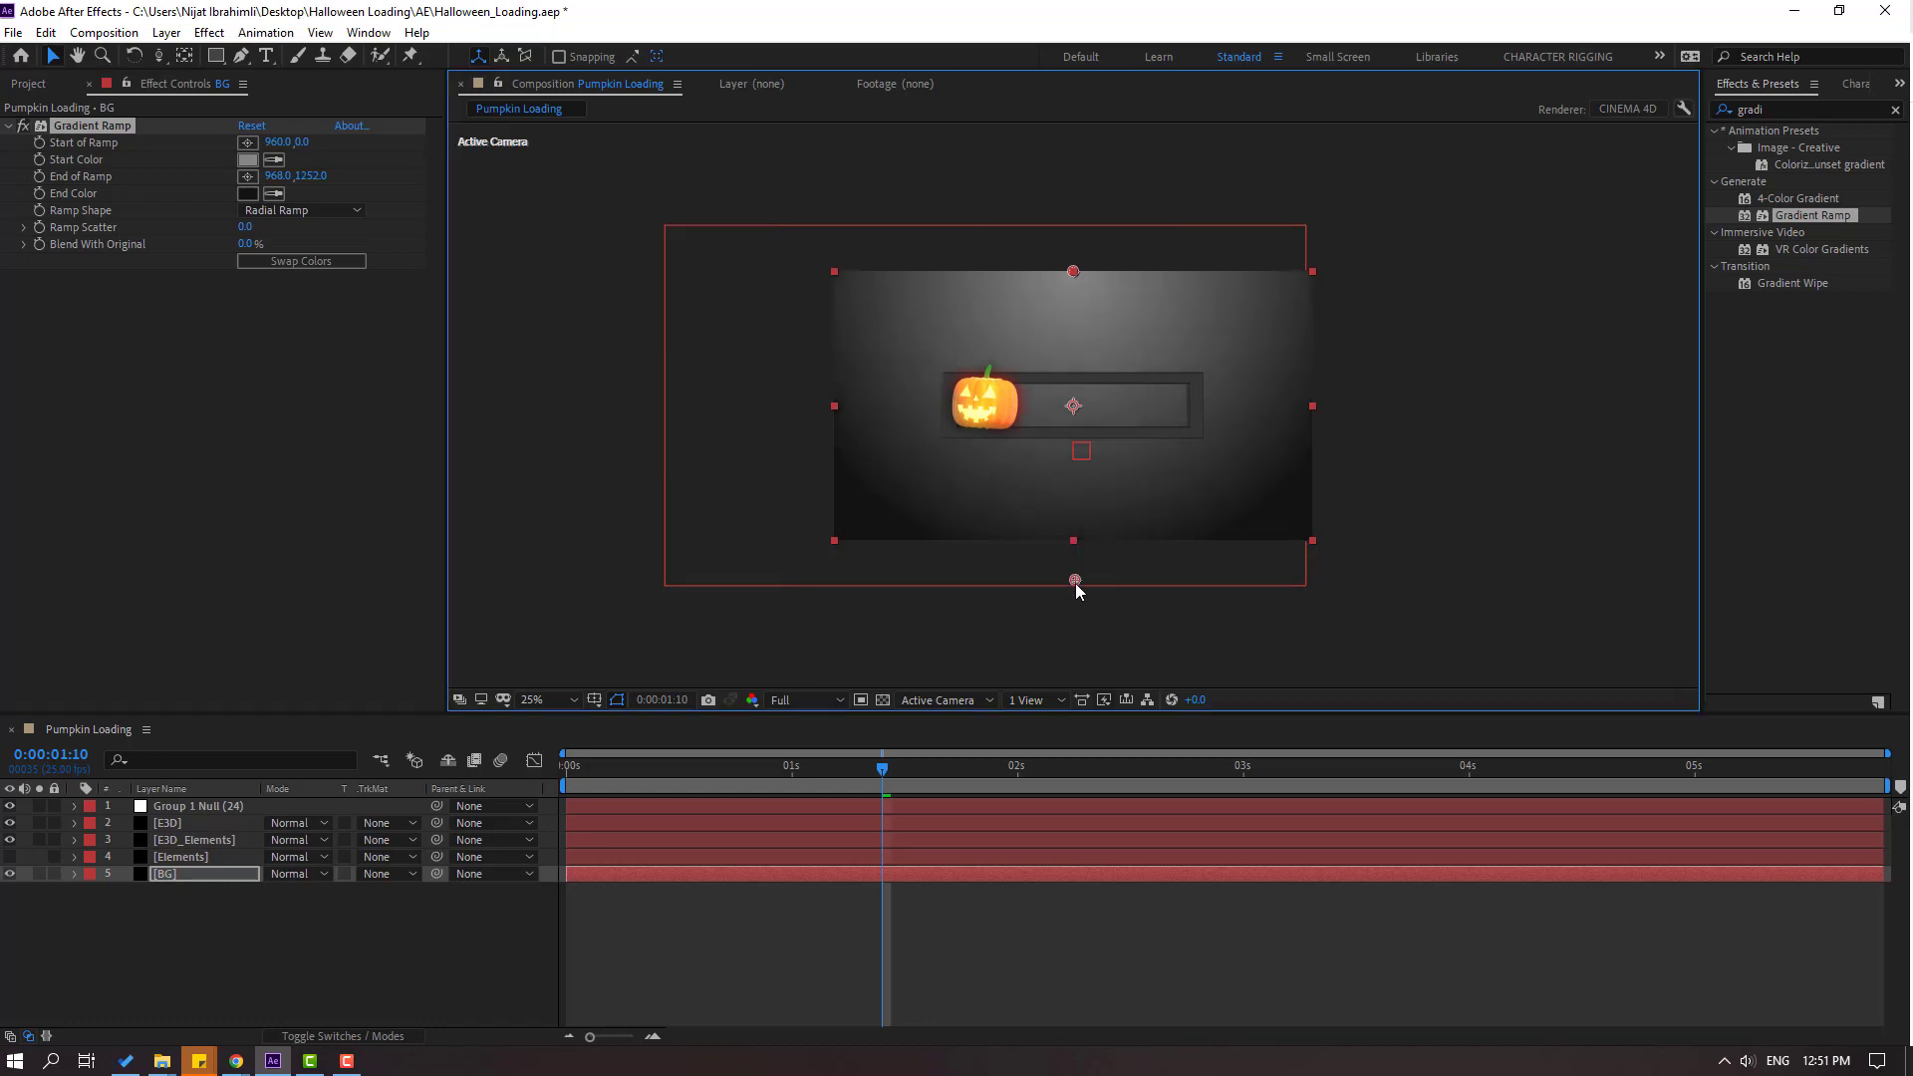
{"action": "left_click", "coordinate": [297, 264]}
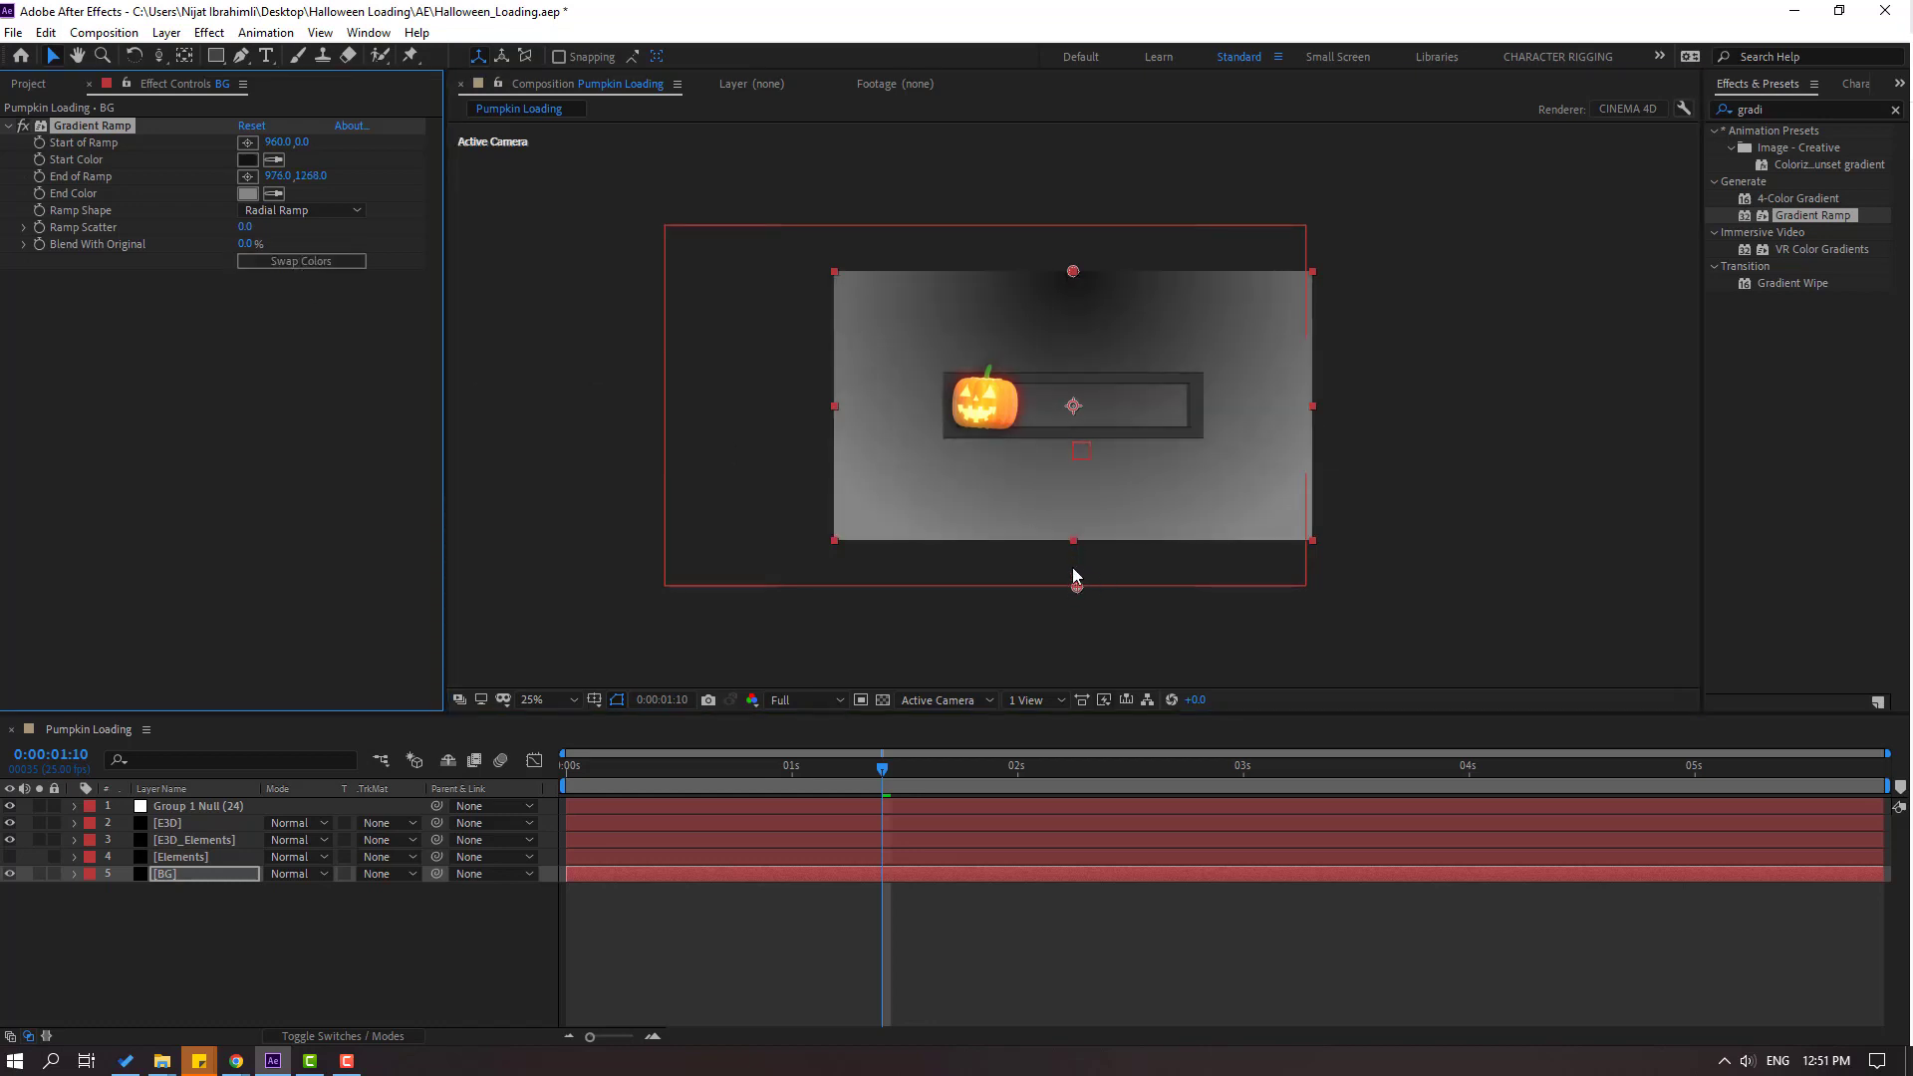
{"action": "left_click_drag", "start_coordinate": [1077, 586], "coordinate": [1088, 857]}
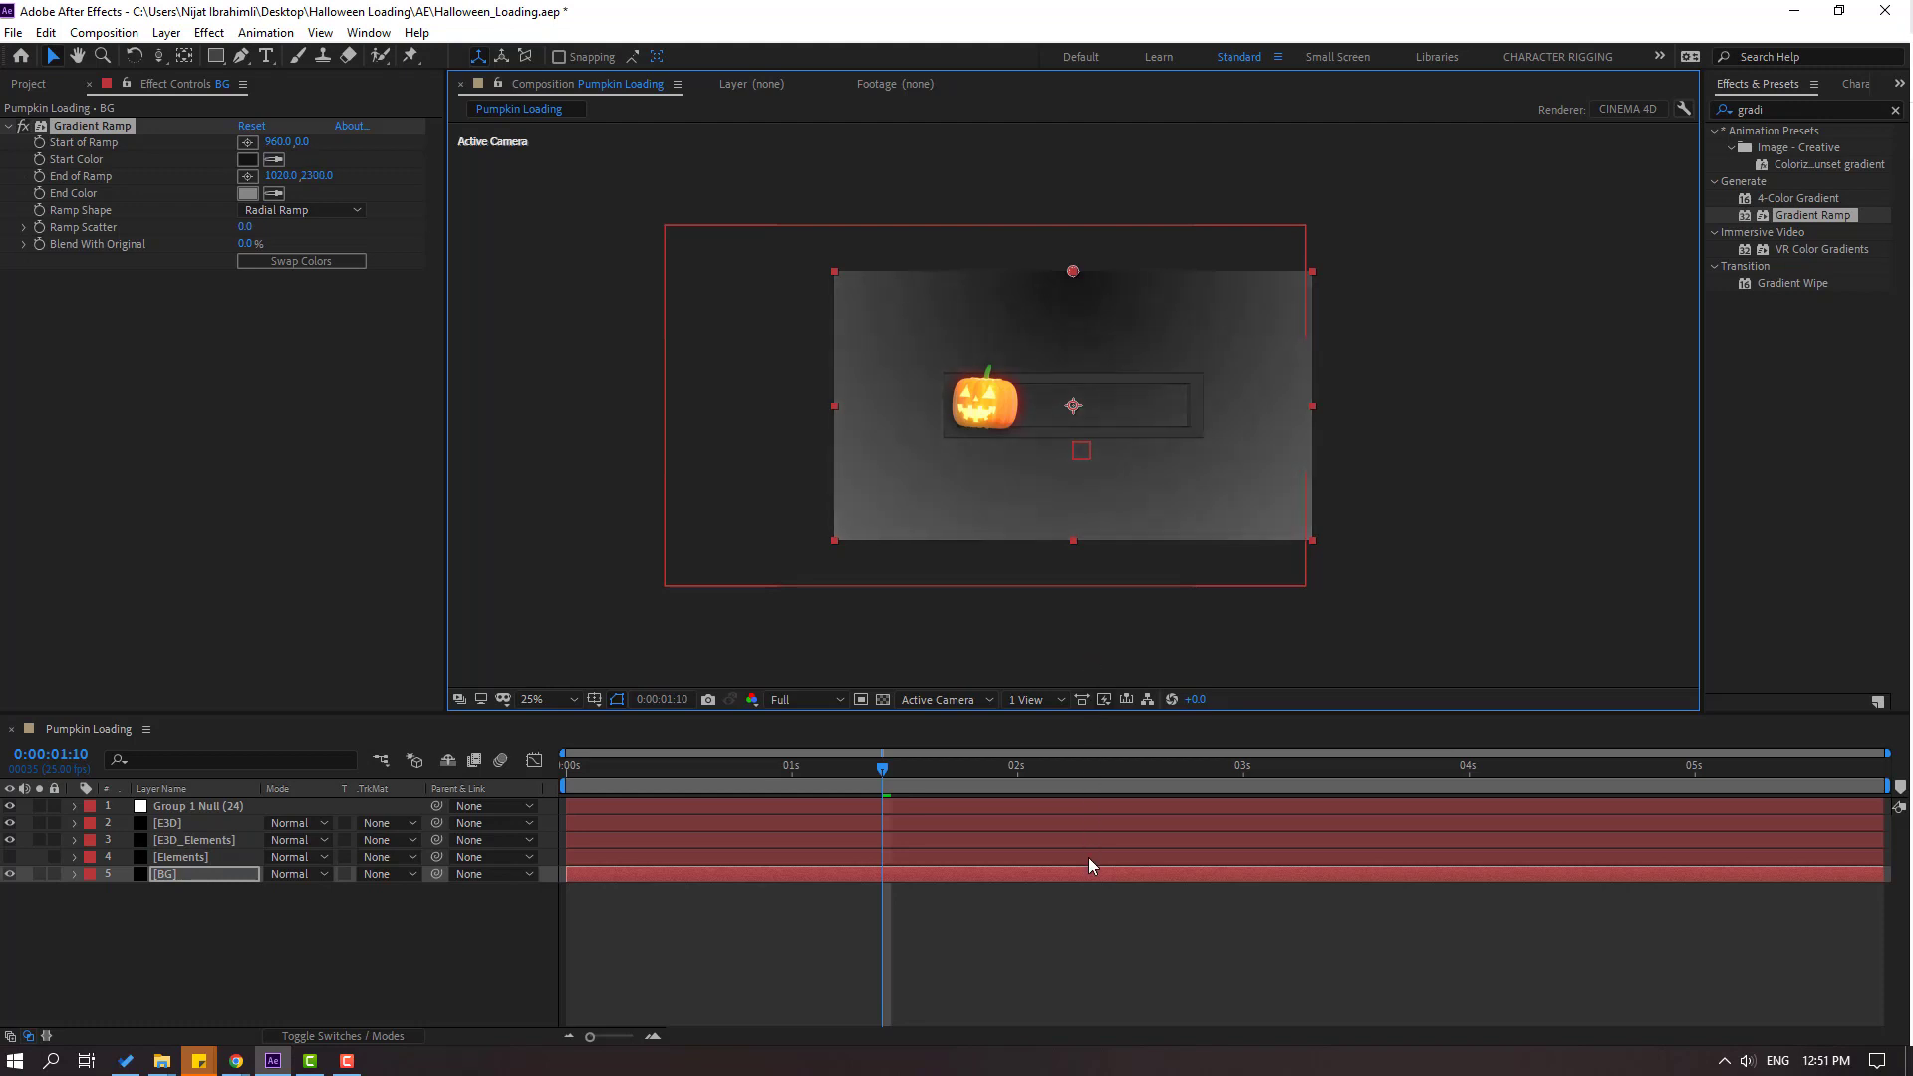
Swap the ramp colors, extend the End of Ramp to 1068, 2828, and darken the start color to about 535353.
{"action": "left_click", "coordinate": [317, 264]}
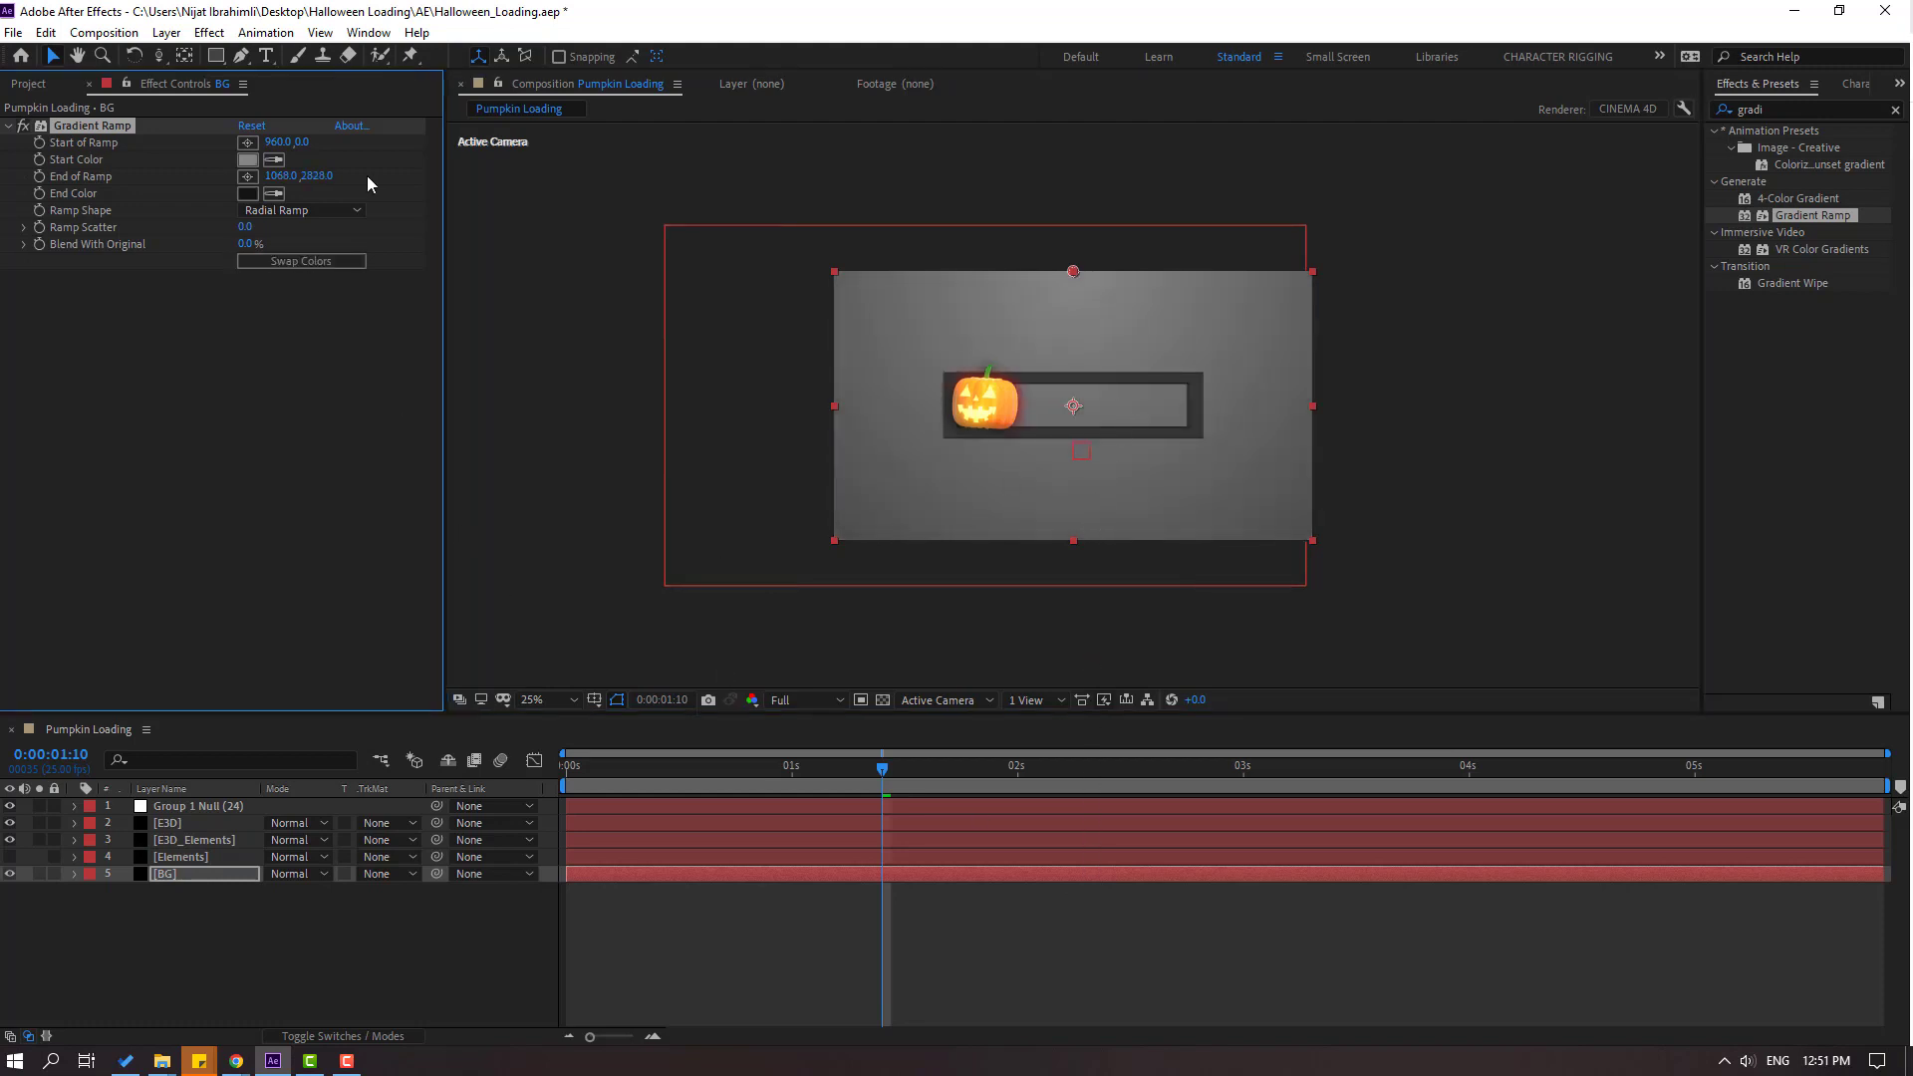
{"action": "left_click", "coordinate": [256, 164]}
{"action": "left_click", "coordinate": [980, 931]}
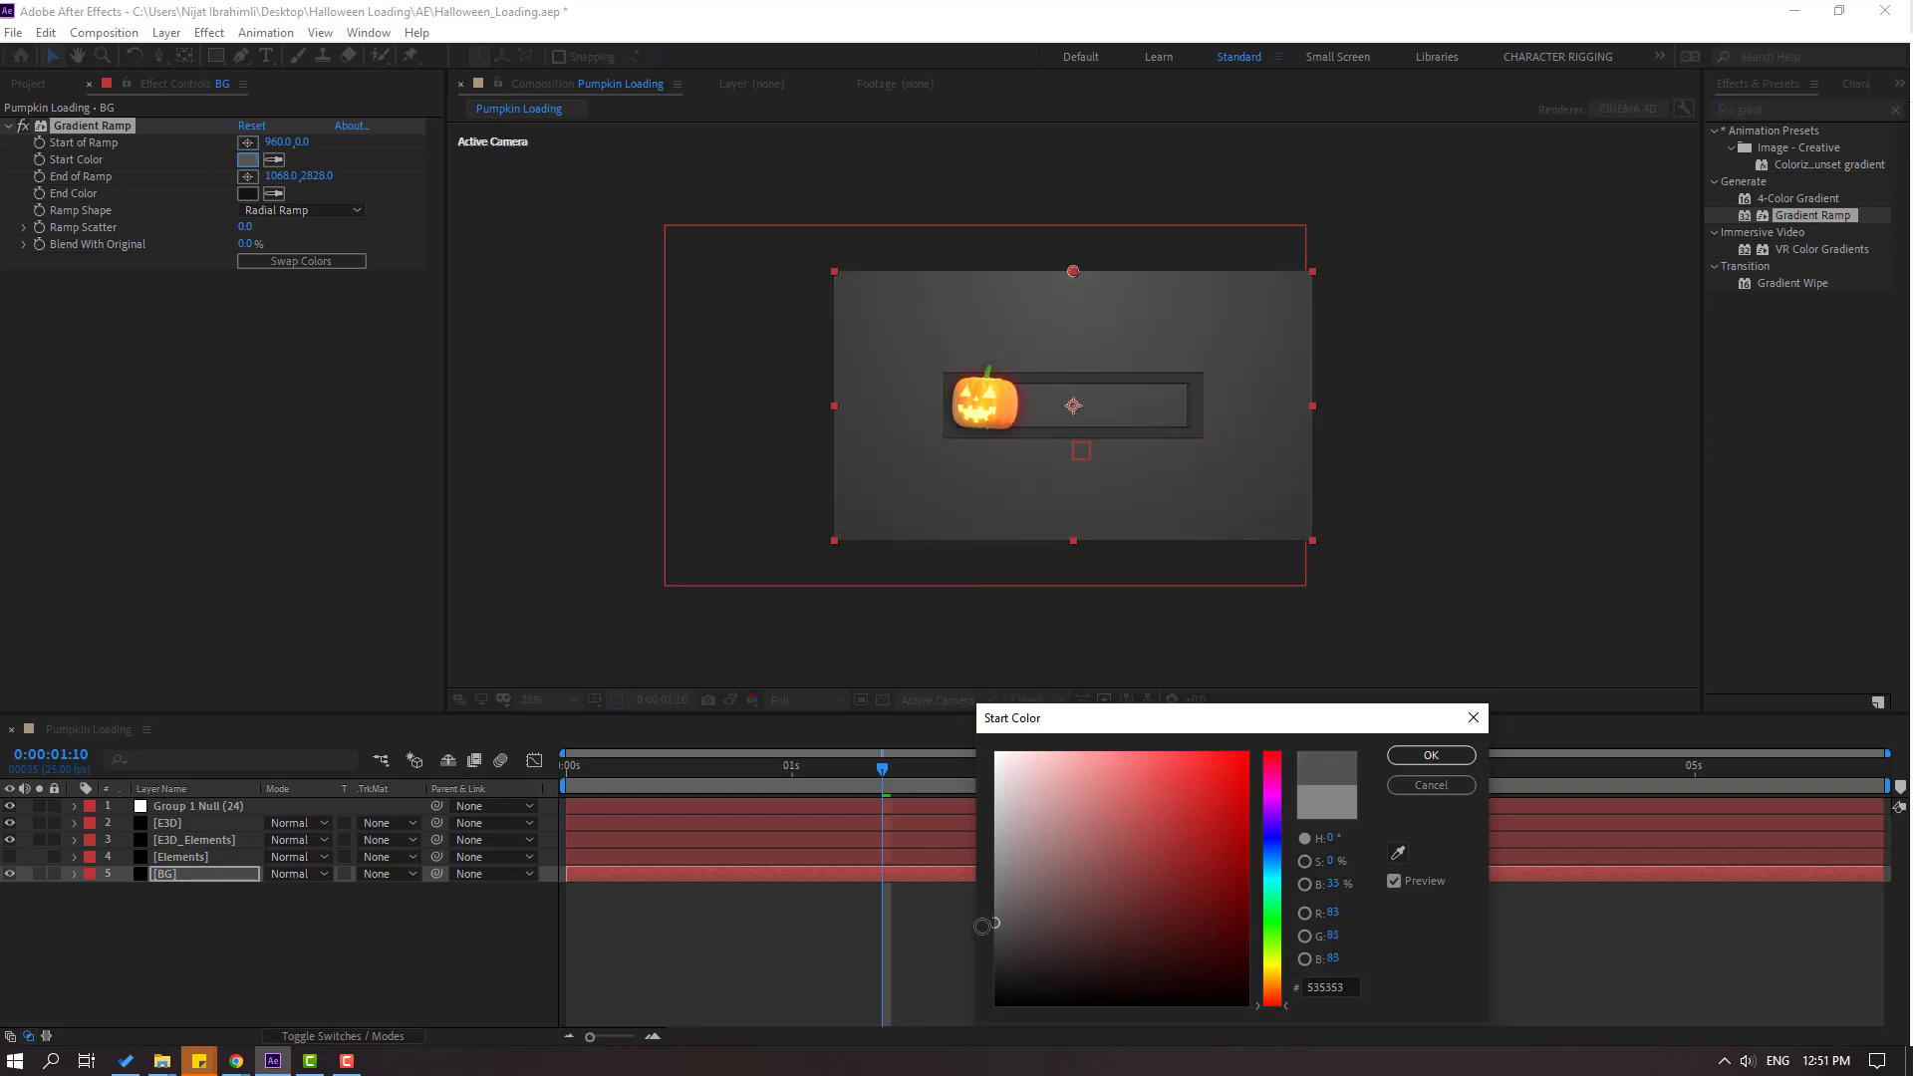
{"action": "left_click", "coordinate": [1431, 755]}
Move the Start of Ramp point above the frame and off to the side, to about 2029, -704.
{"action": "key", "text": "comma"}
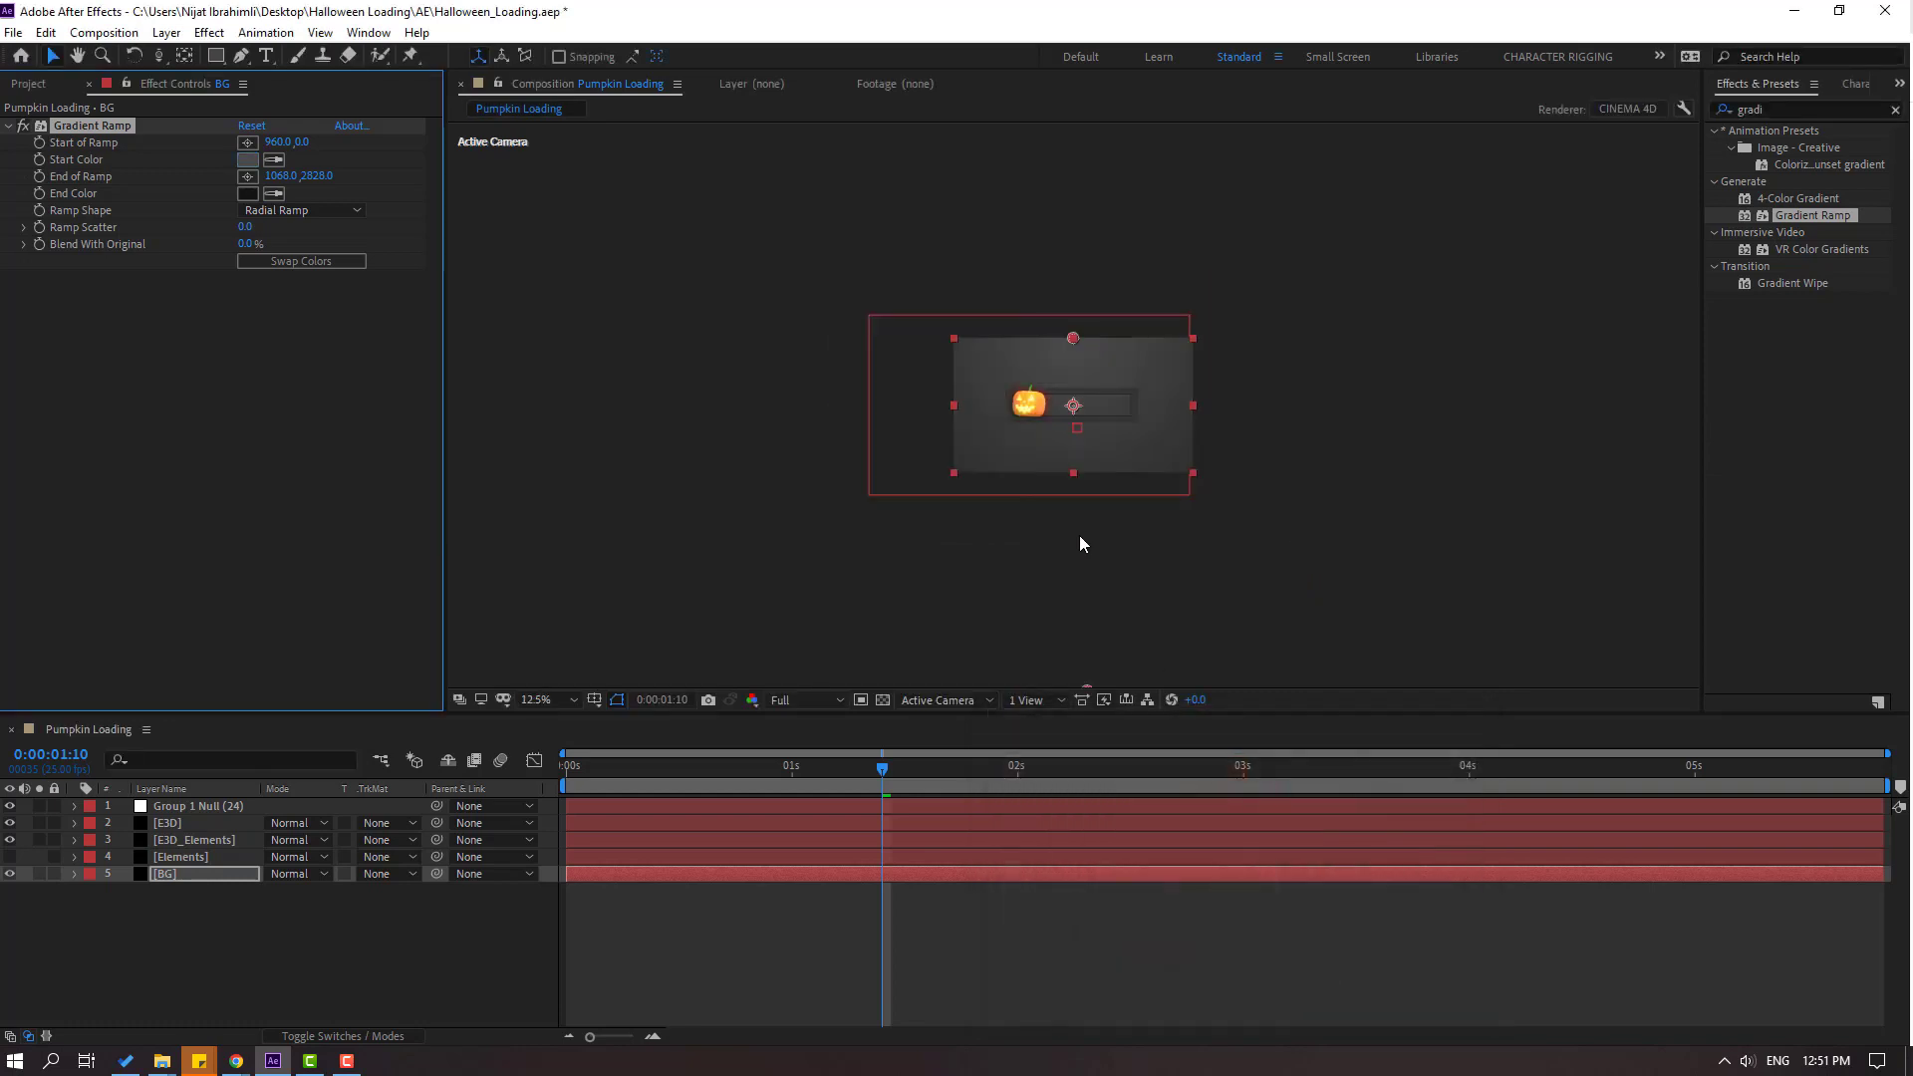
{"action": "left_click_drag", "start_coordinate": [1077, 343], "coordinate": [1085, 285]}
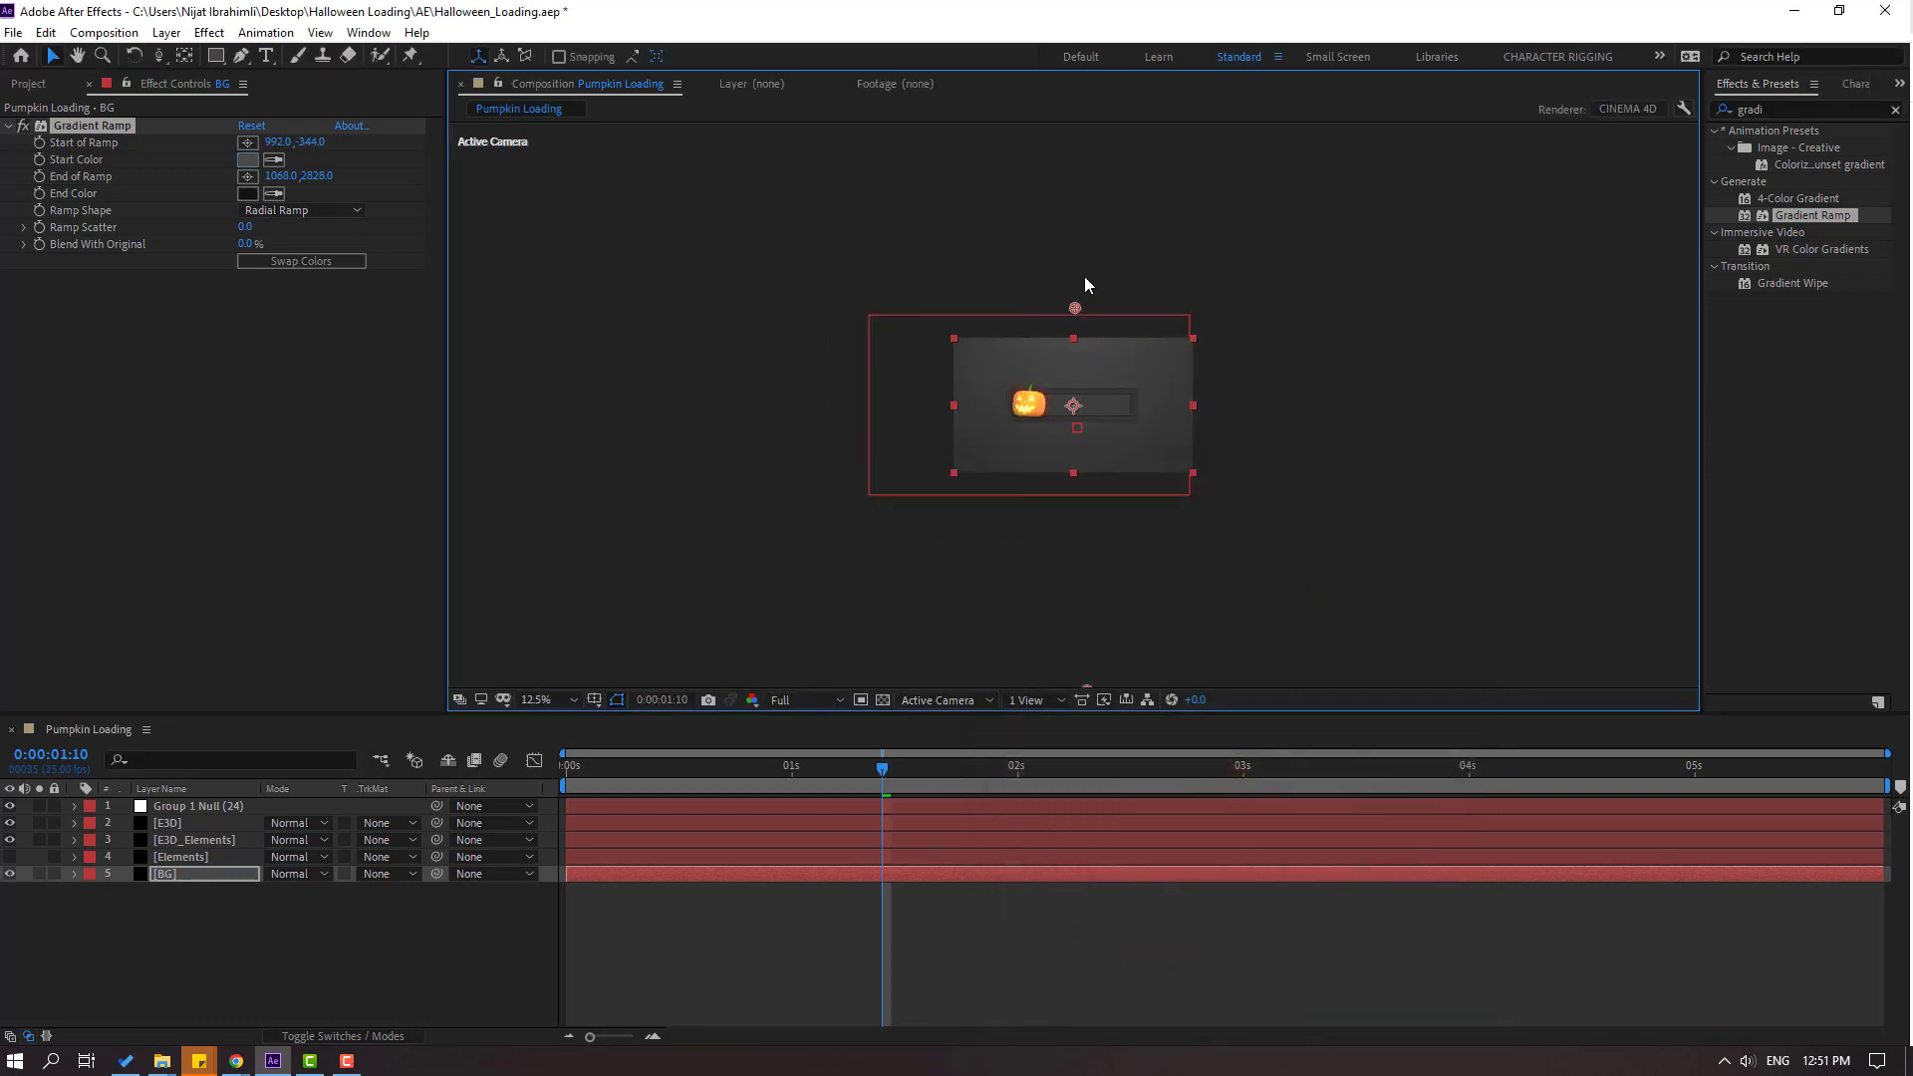
{"action": "key", "text": "period"}
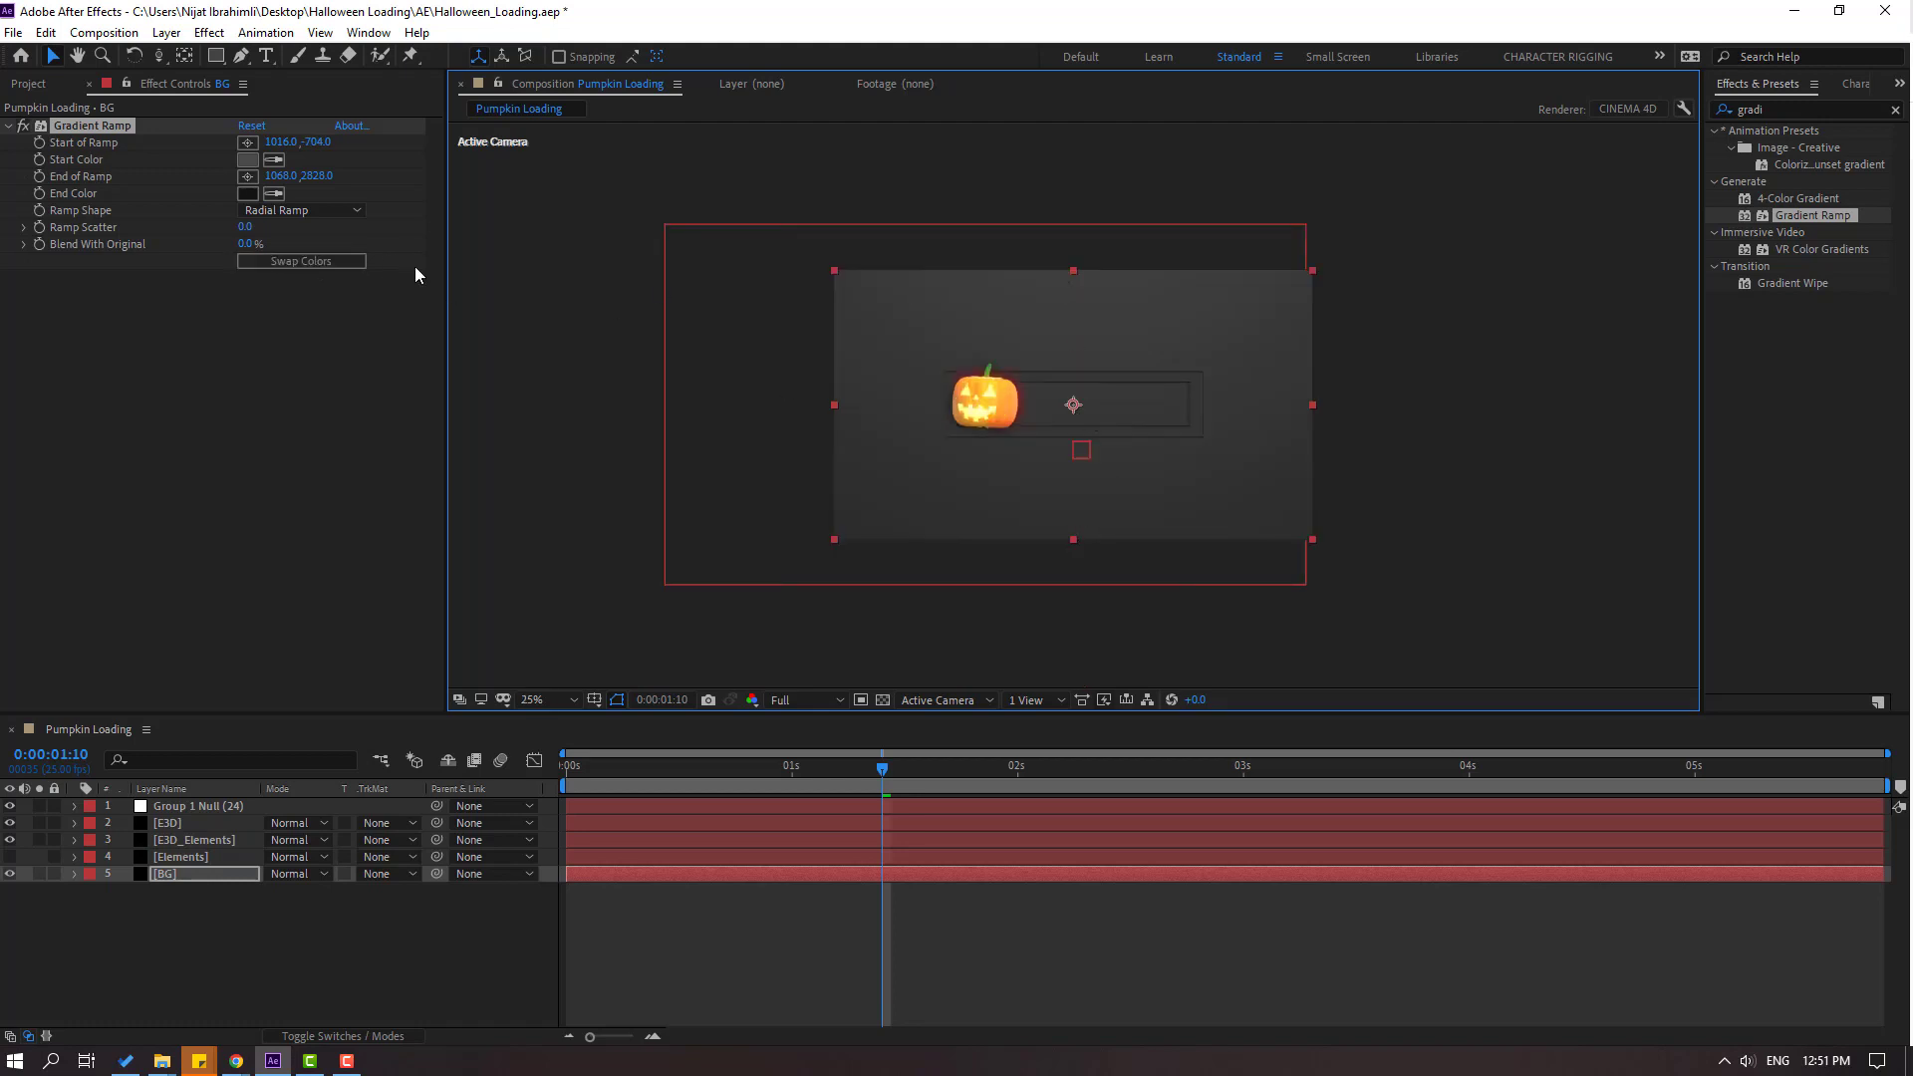
{"action": "left_click_drag", "start_coordinate": [278, 150], "coordinate": [330, 141]}
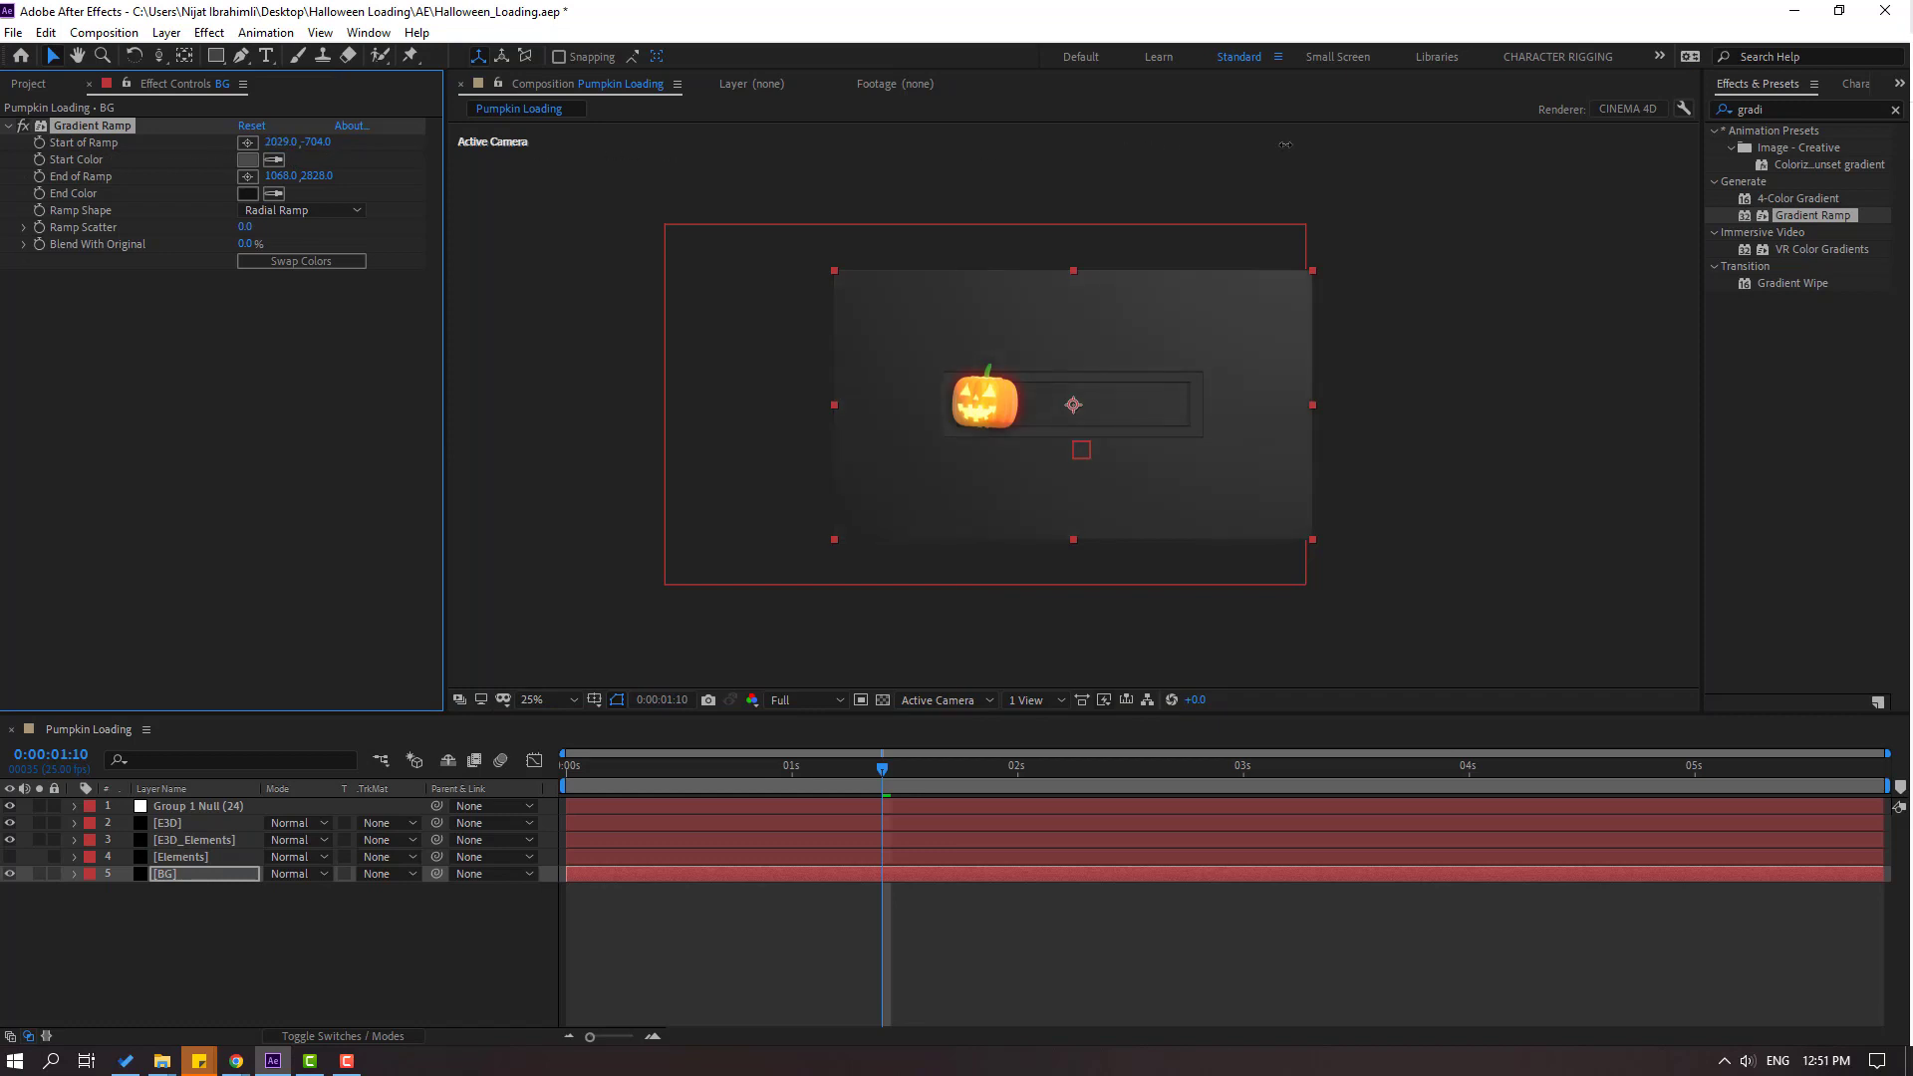
Fit the composition in the viewer, preview the animation from the start, and go to 0:00:03:05.
{"action": "left_click", "coordinate": [539, 700]}
{"action": "left_click", "coordinate": [575, 367]}
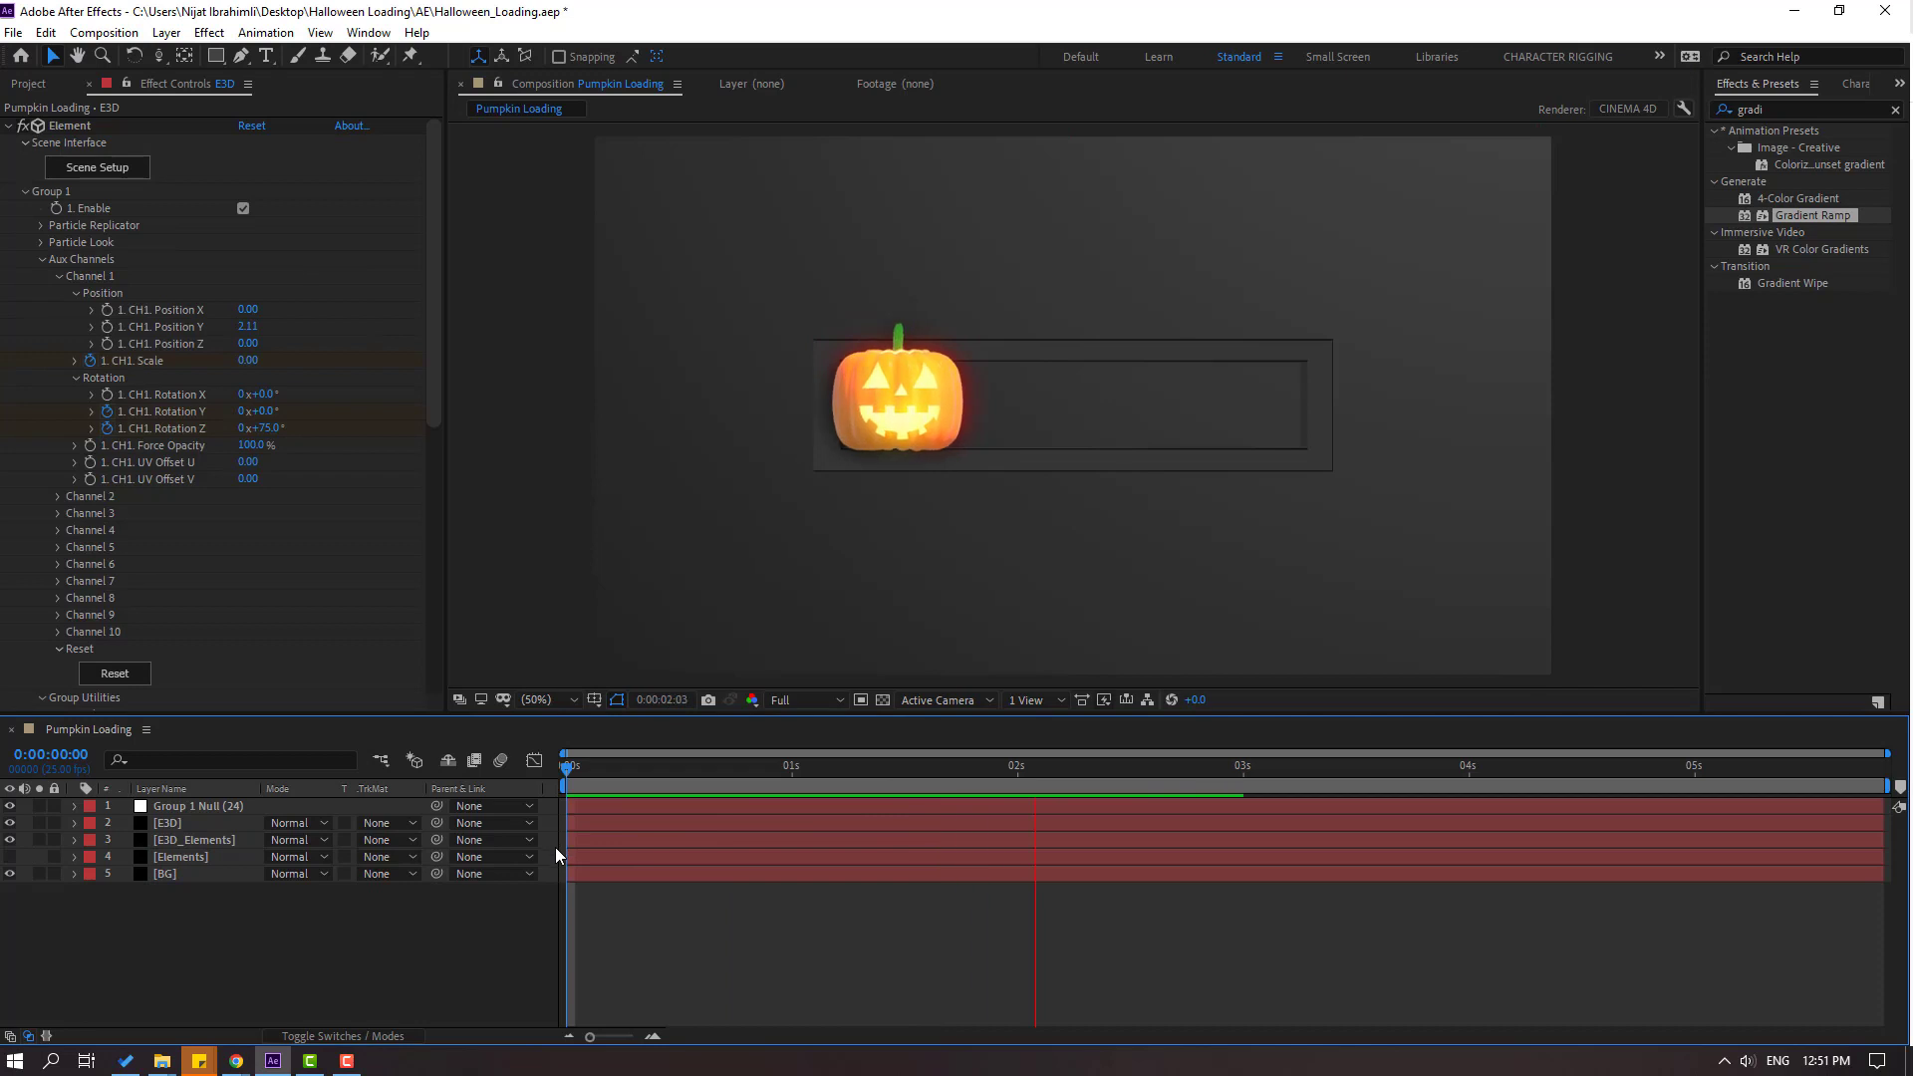
{"action": "left_click", "coordinate": [1288, 769]}
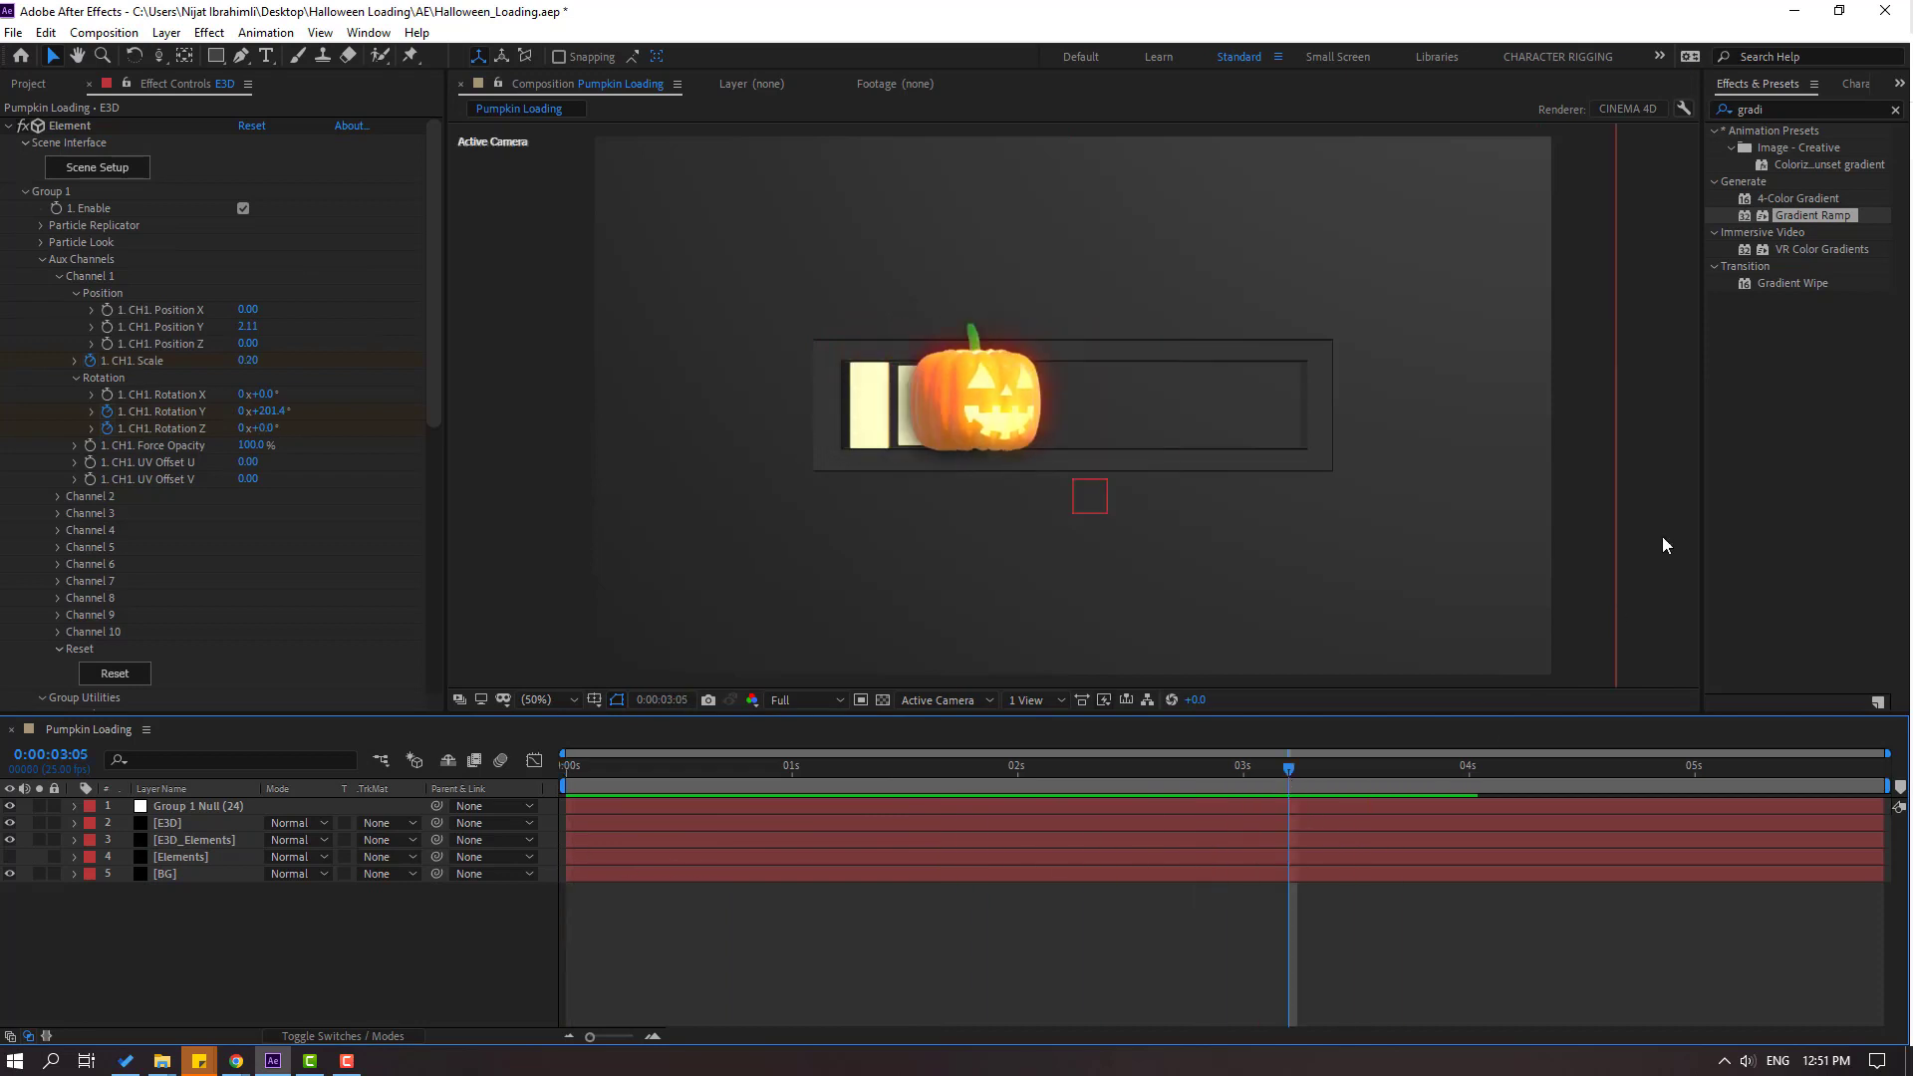
Apply Glow to the E3D_Elements layer with threshold 96.9% and radius 62, and preview the animation from the start.
{"action": "left_click", "coordinate": [1774, 112]}
{"action": "type", "text": "glow"}
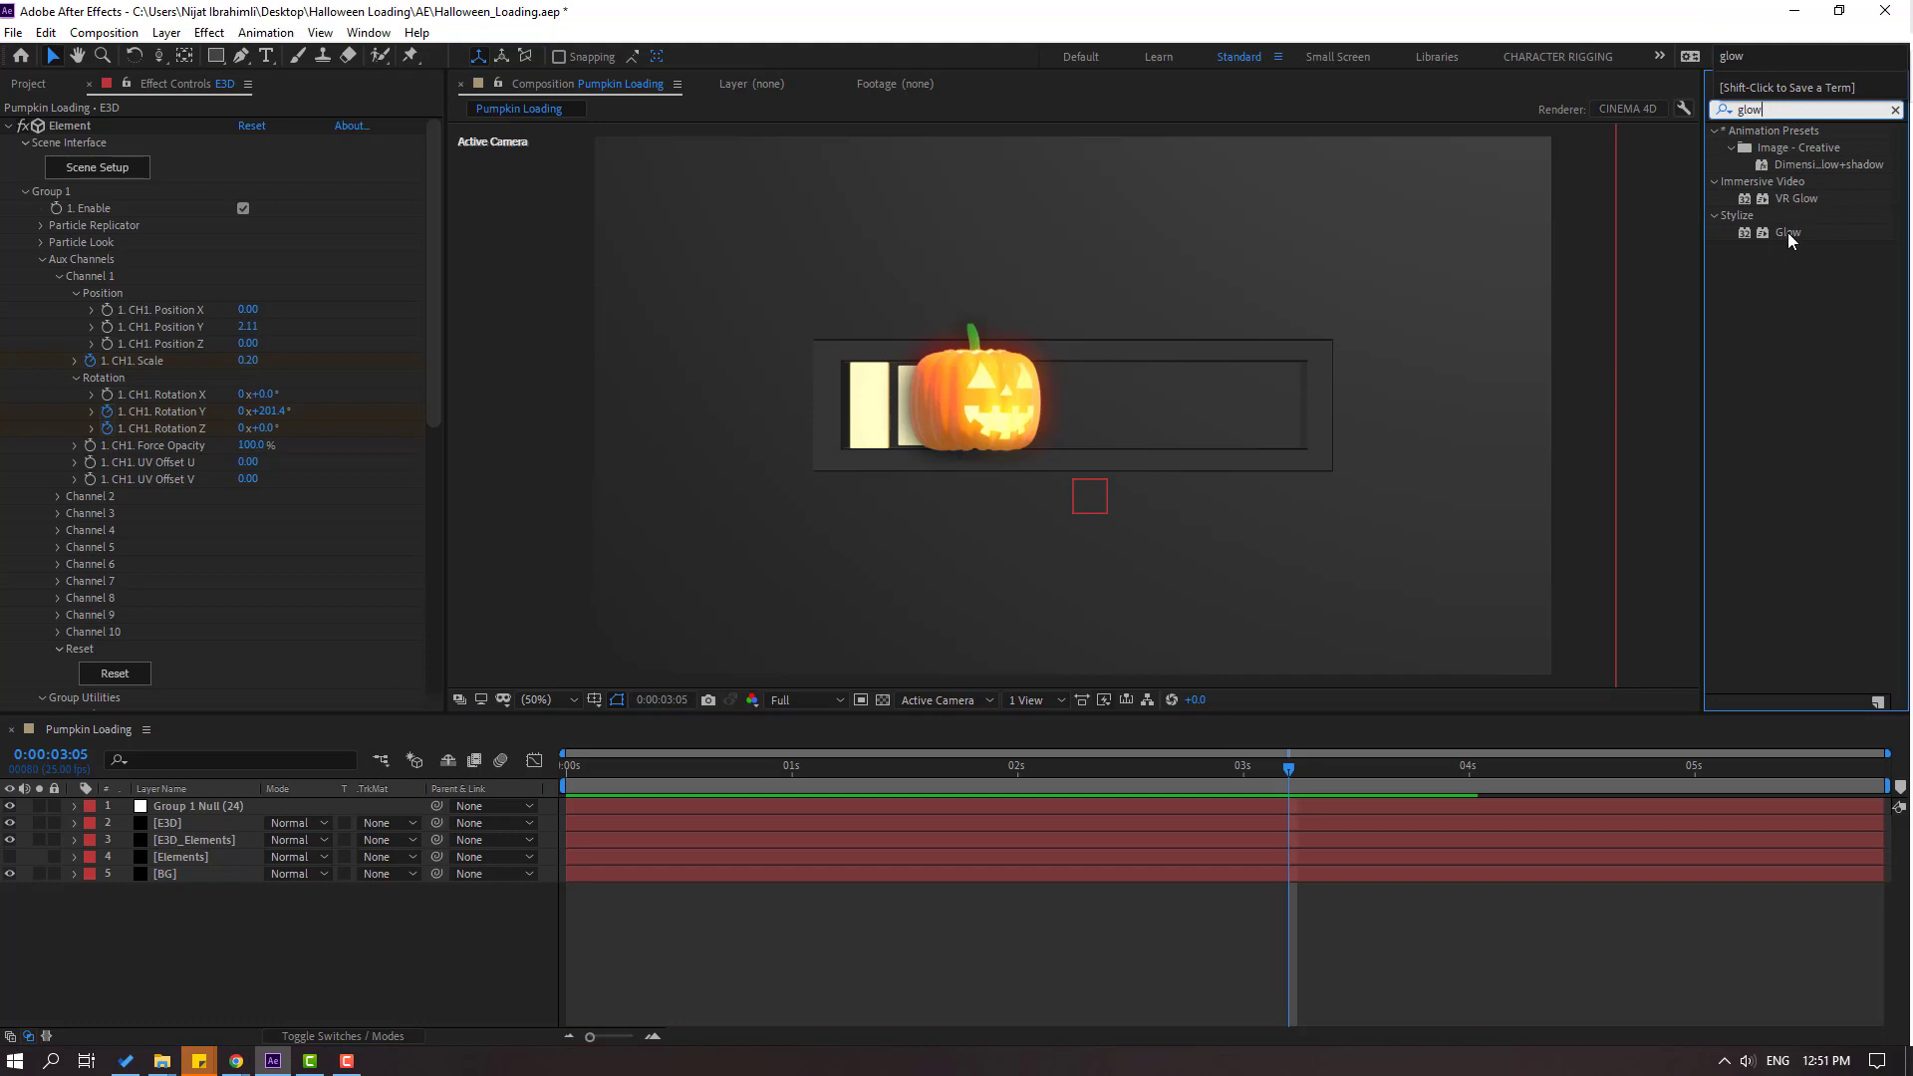
{"action": "left_click_drag", "start_coordinate": [1789, 235], "coordinate": [737, 990]}
{"action": "left_click_drag", "start_coordinate": [275, 962], "coordinate": [209, 847]}
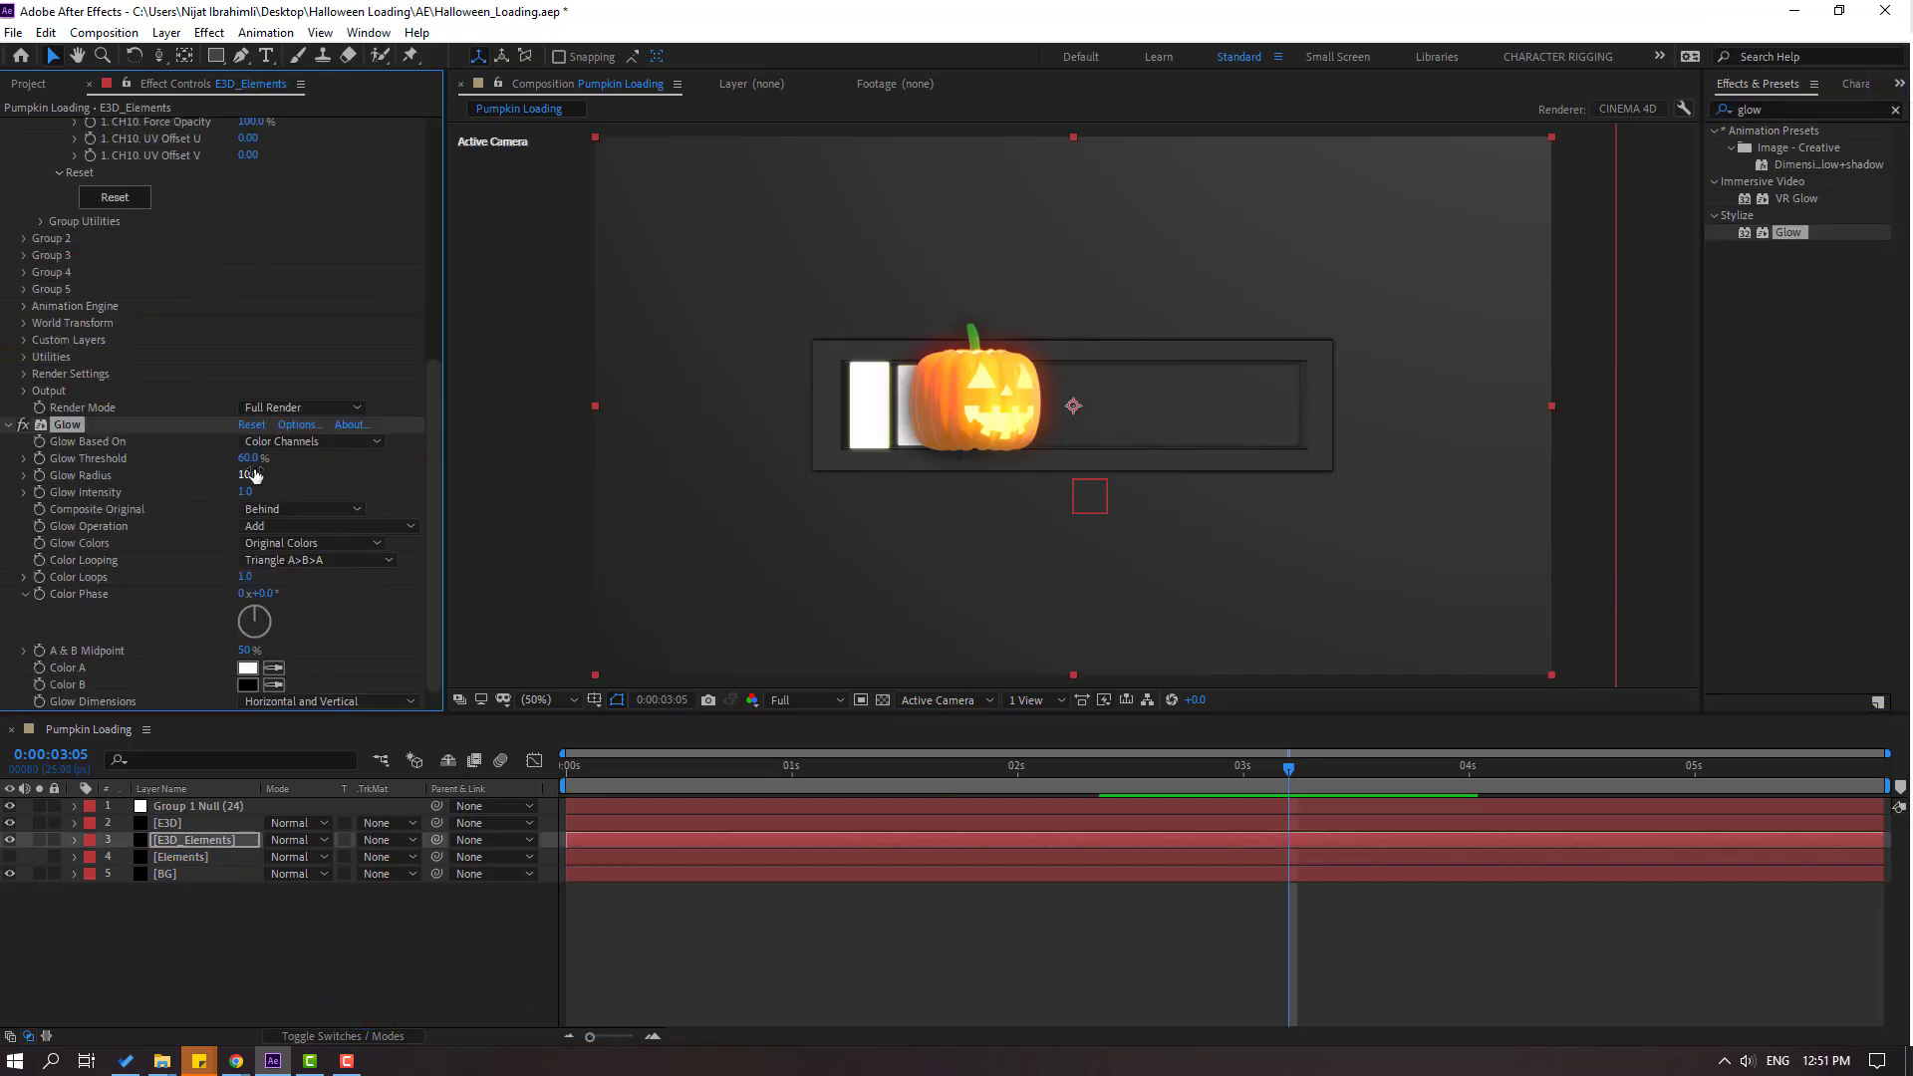
{"action": "left_click_drag", "start_coordinate": [255, 476], "coordinate": [343, 450]}
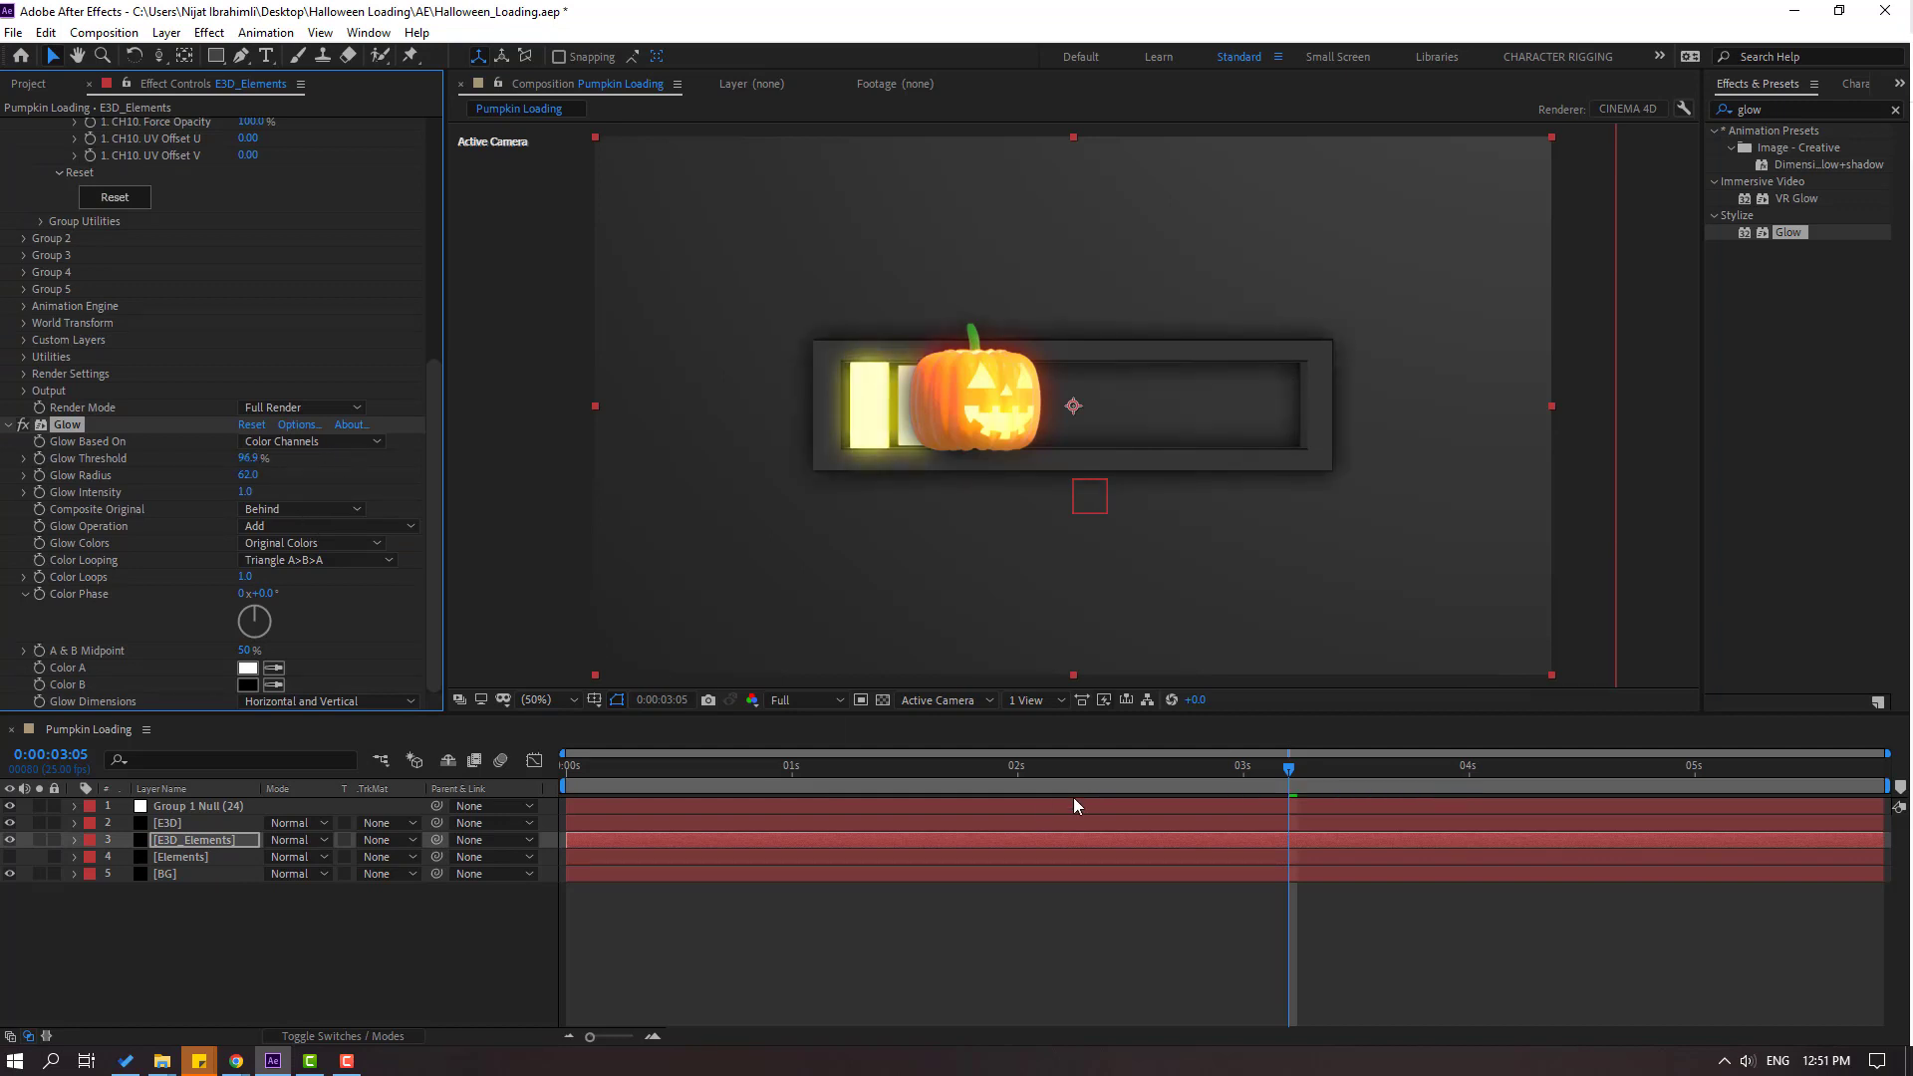
{"action": "left_click_drag", "start_coordinate": [1066, 789], "coordinate": [566, 791]}
{"action": "key", "text": "space"}
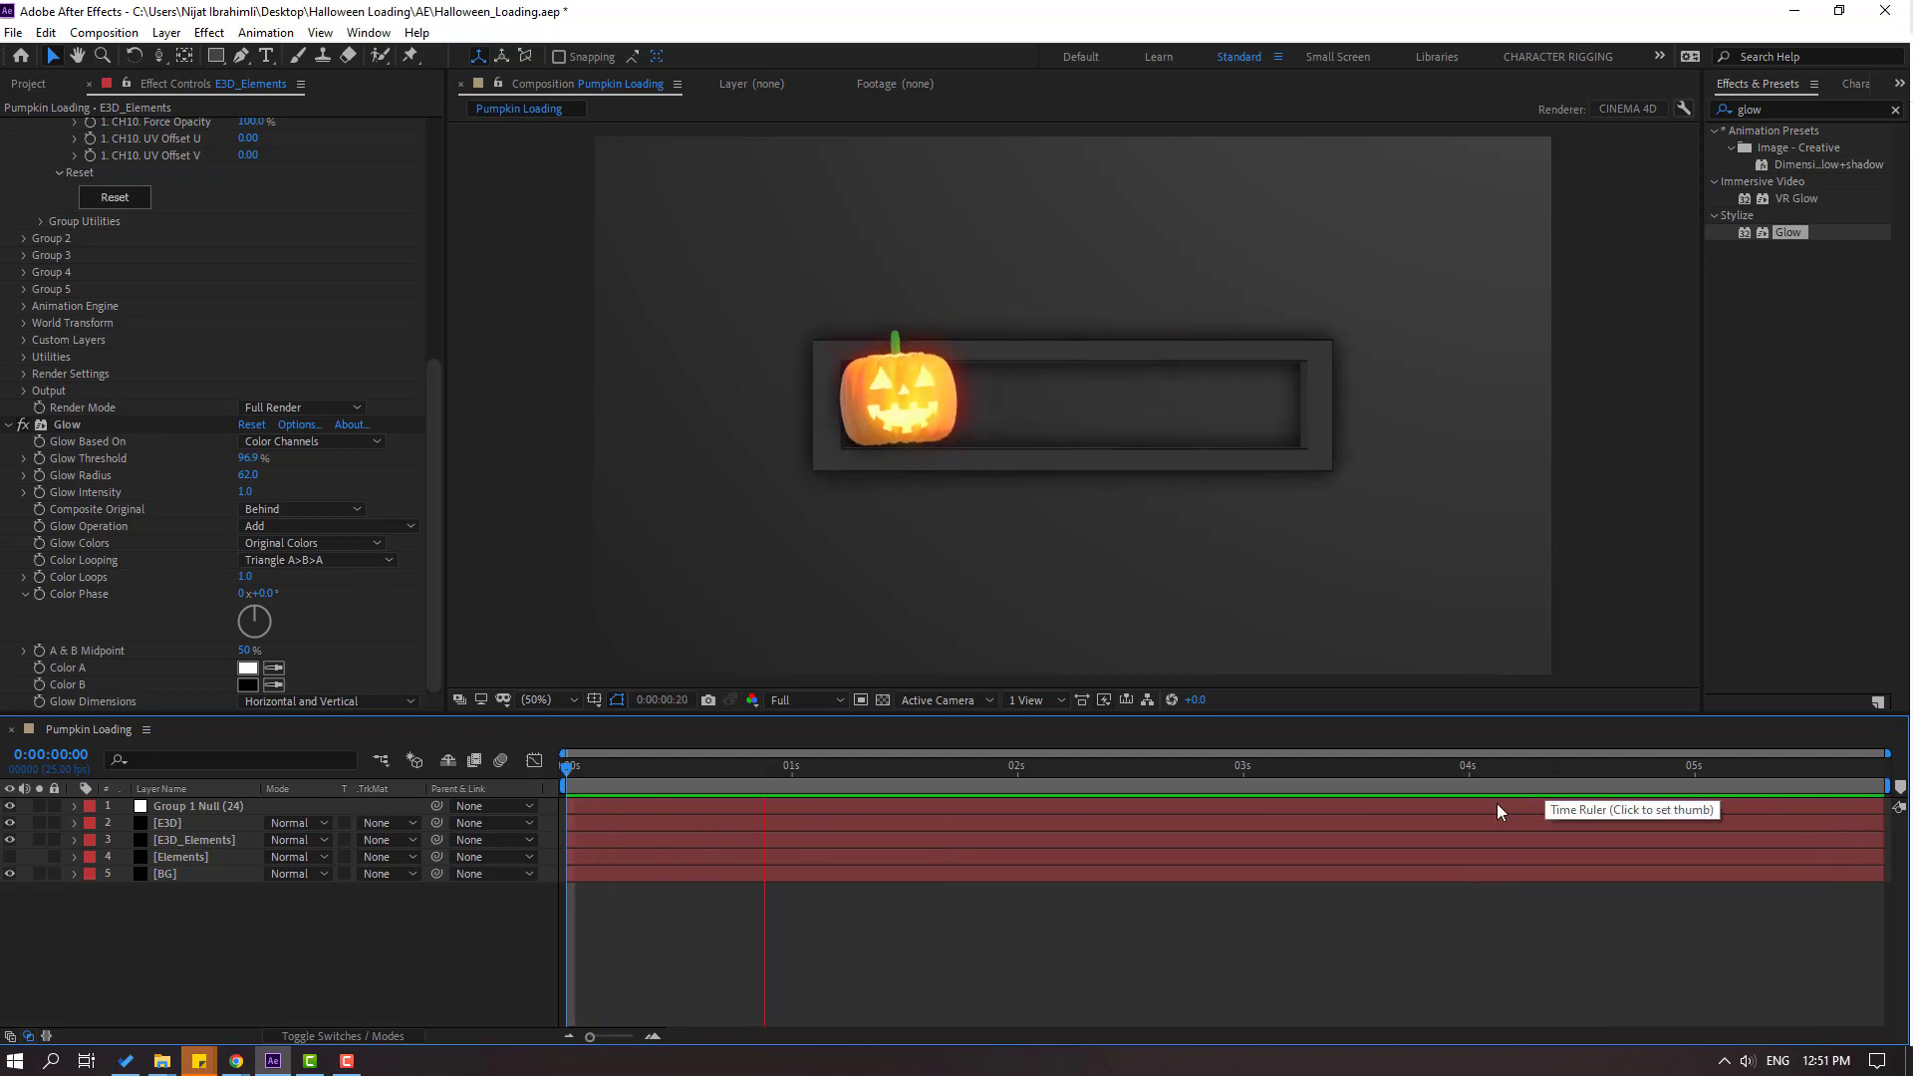
Enable motion blur for all five layers and preview the animation.
{"action": "left_click", "coordinate": [449, 1043]}
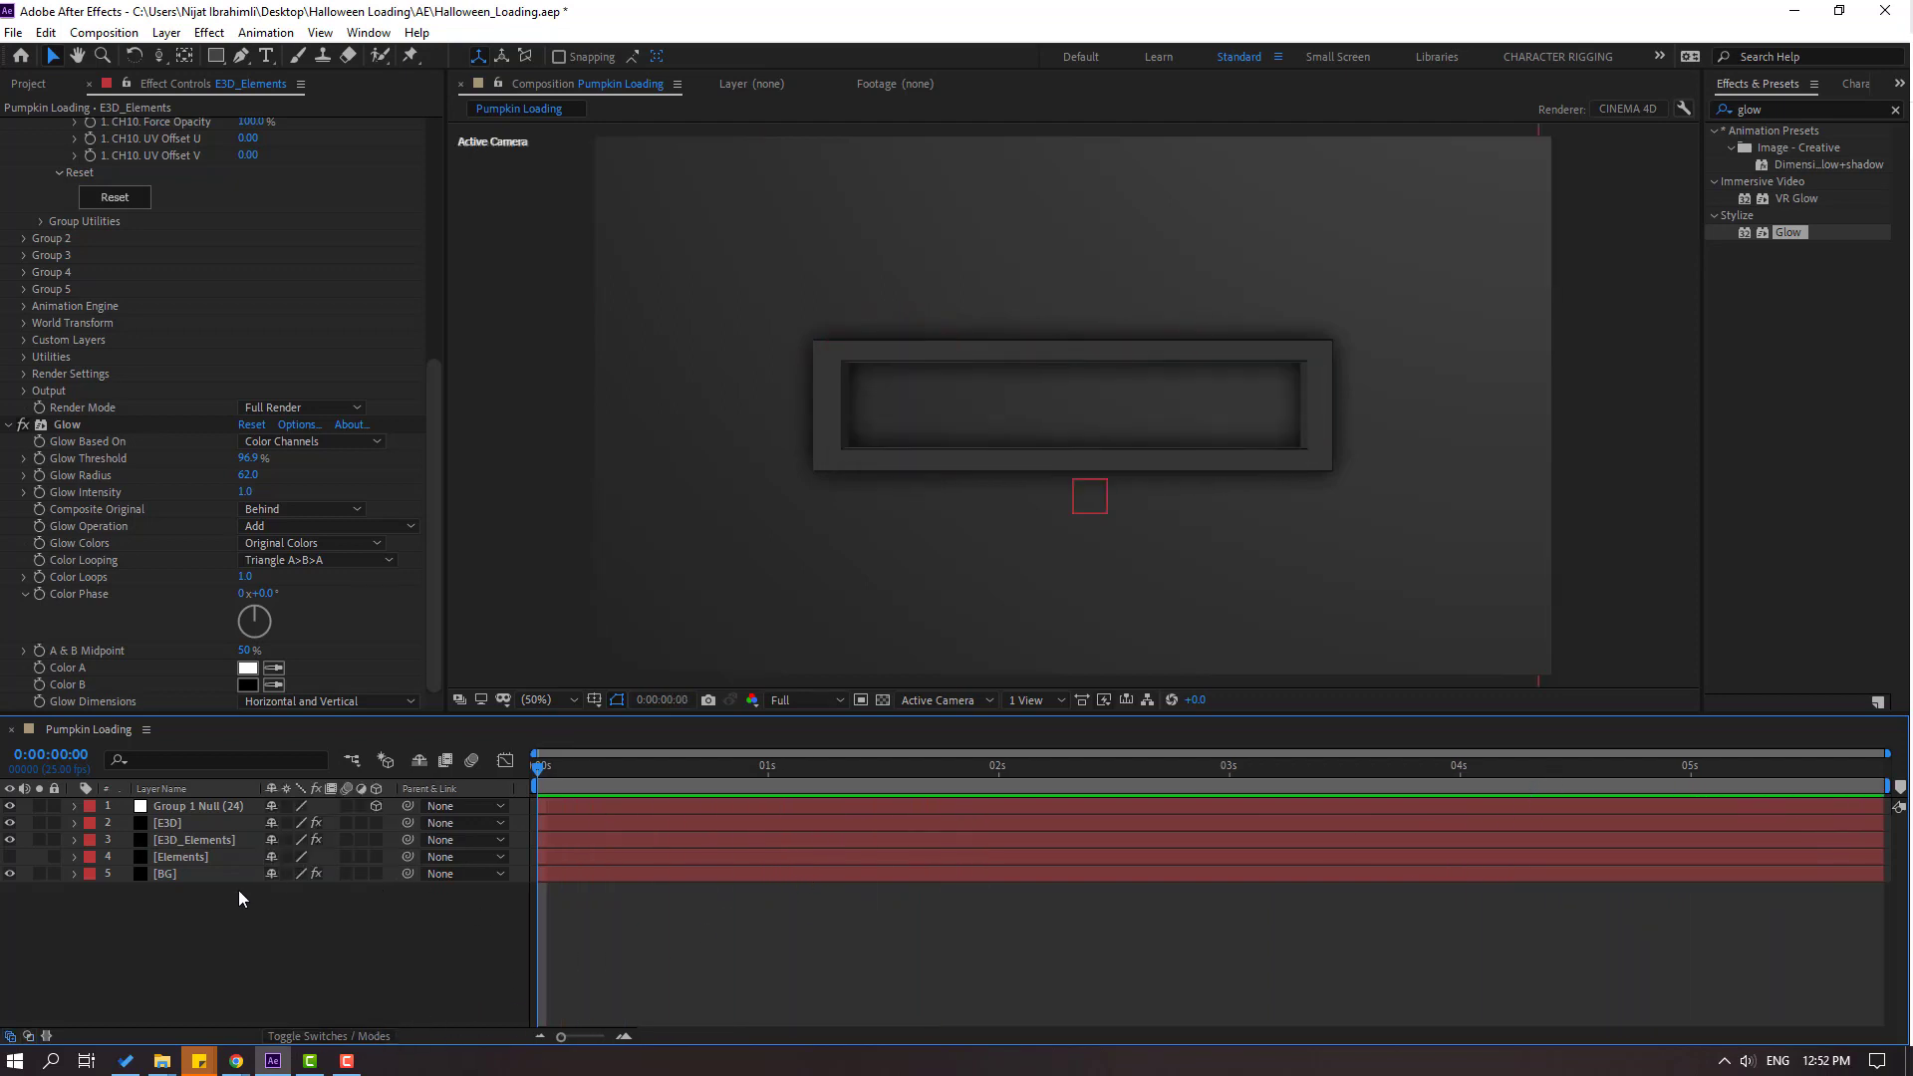
{"action": "left_click_drag", "start_coordinate": [237, 888], "coordinate": [217, 752]}
{"action": "left_click", "coordinate": [349, 809]}
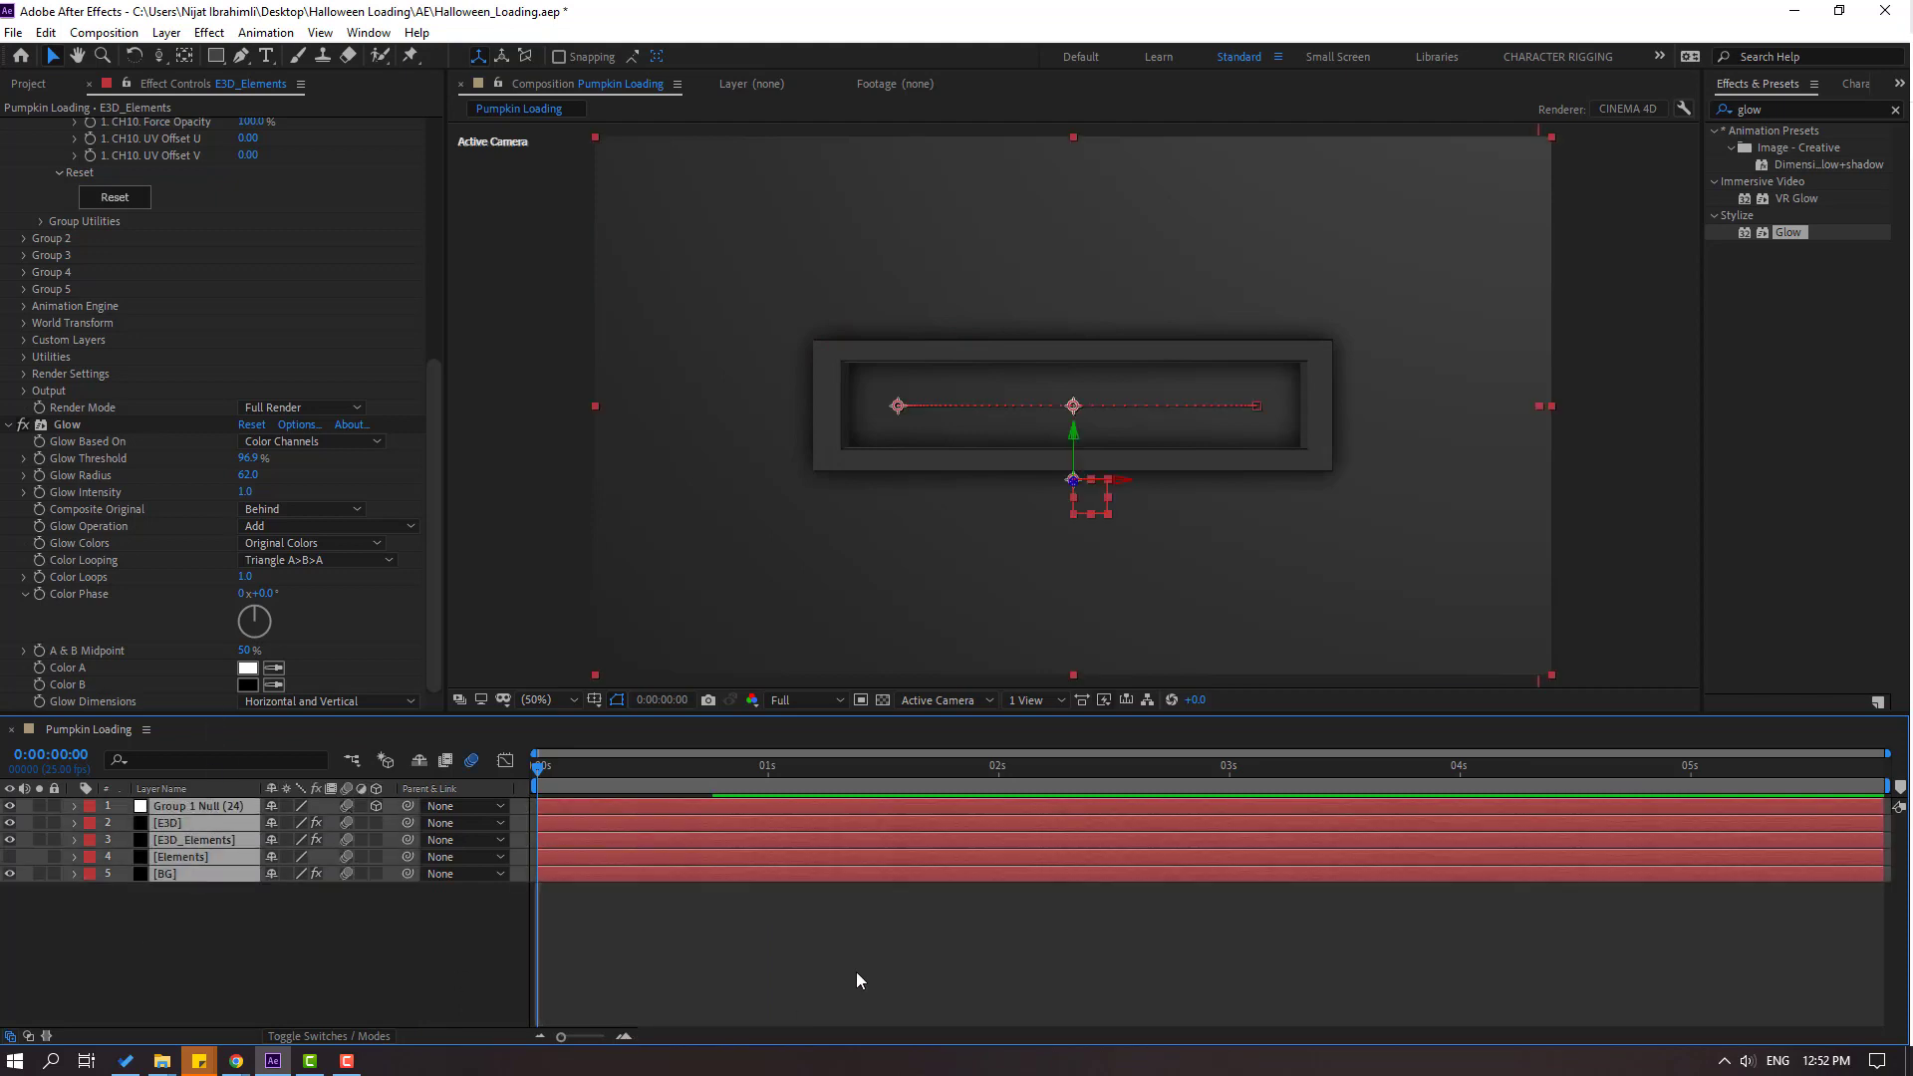
{"action": "left_click", "coordinate": [881, 974]}
{"action": "key", "text": "space"}
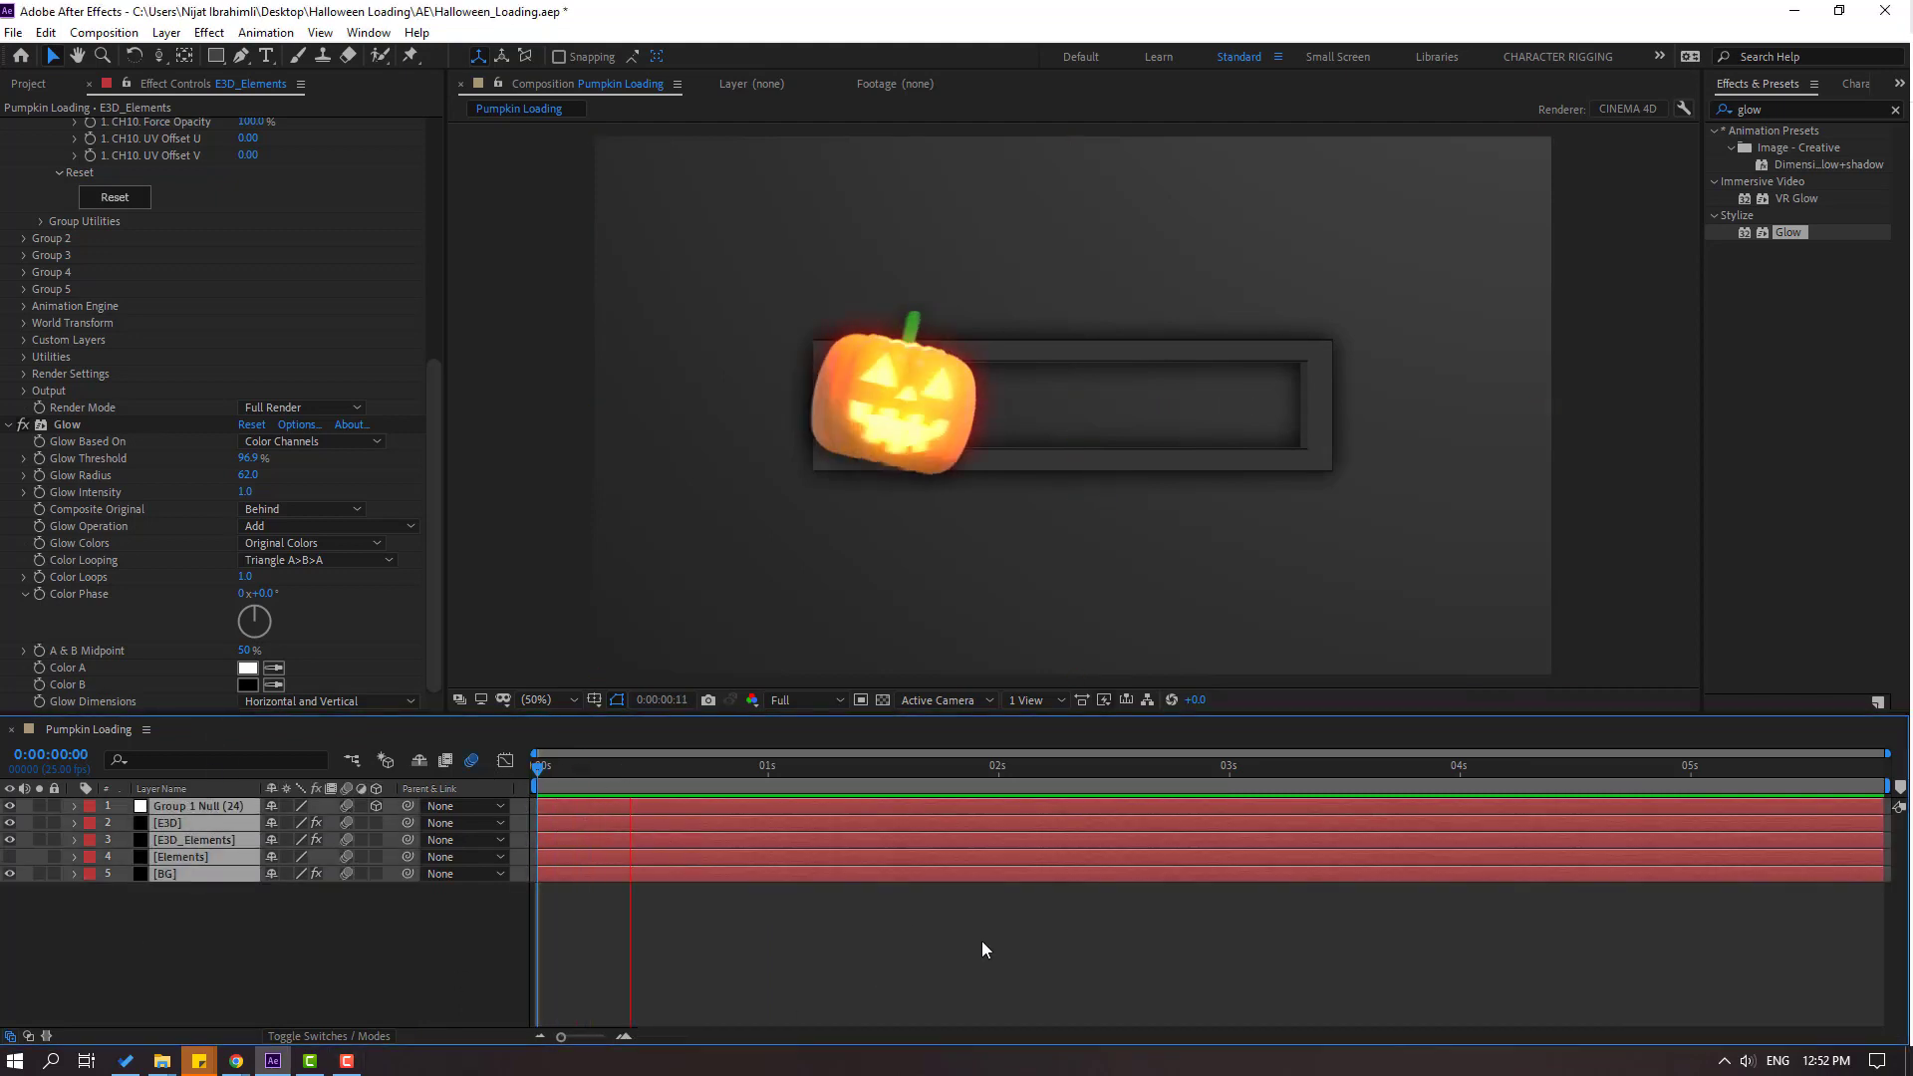